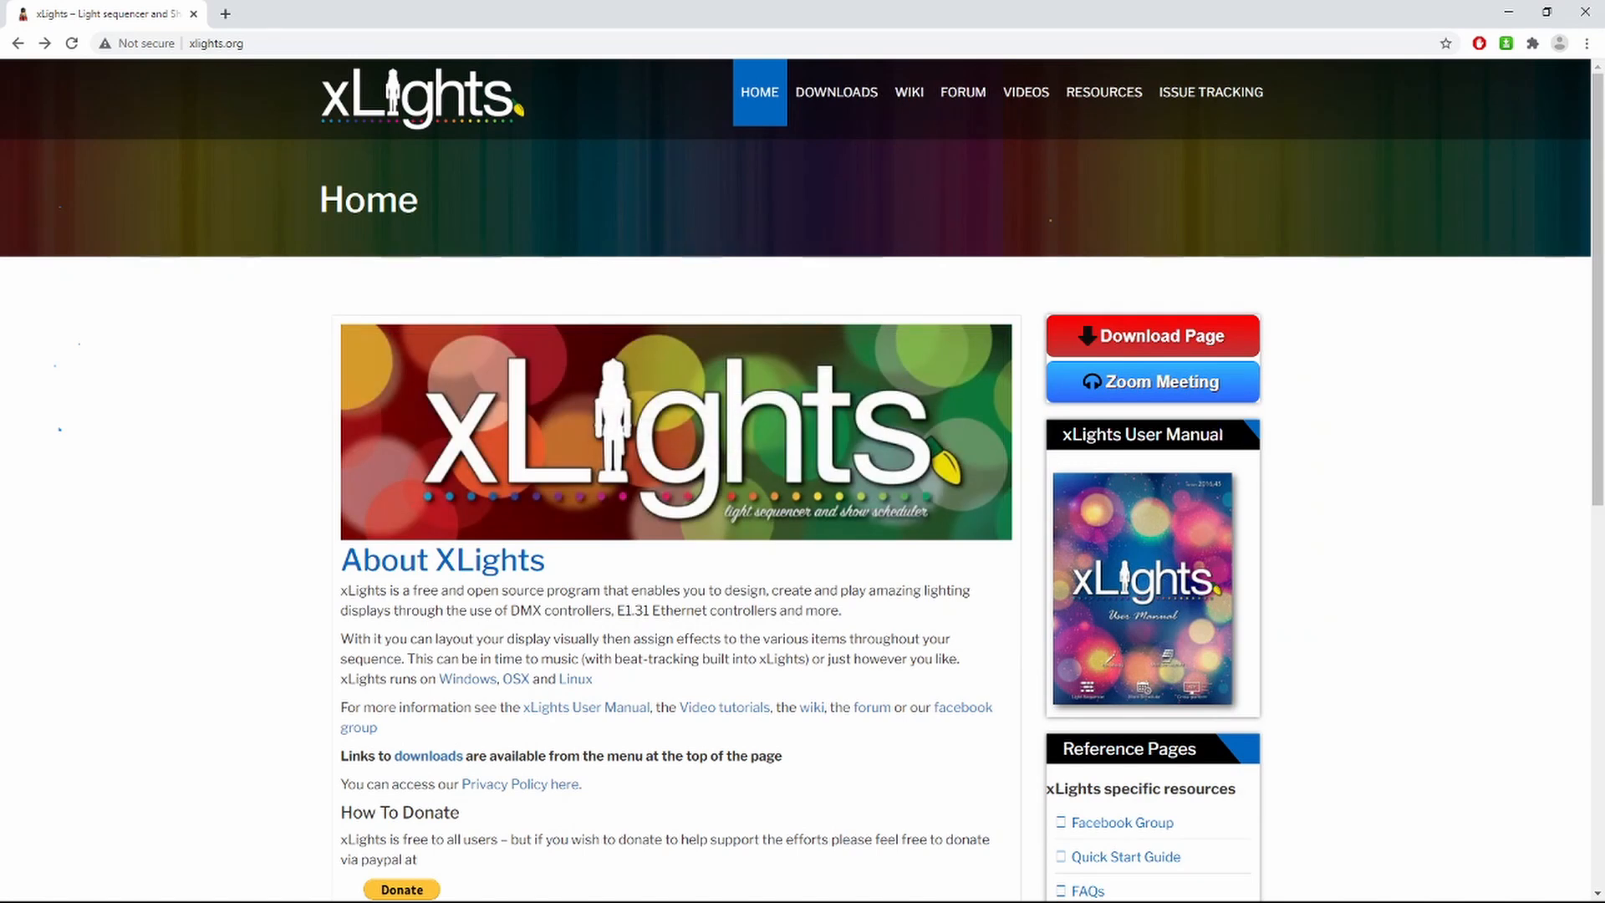
Open the Downloads page of the xLights website to see the available releases, and minimize the browser
{"action": "scroll", "coordinate": [796, 479], "scroll_direction": "up", "scroll_amount": 3}
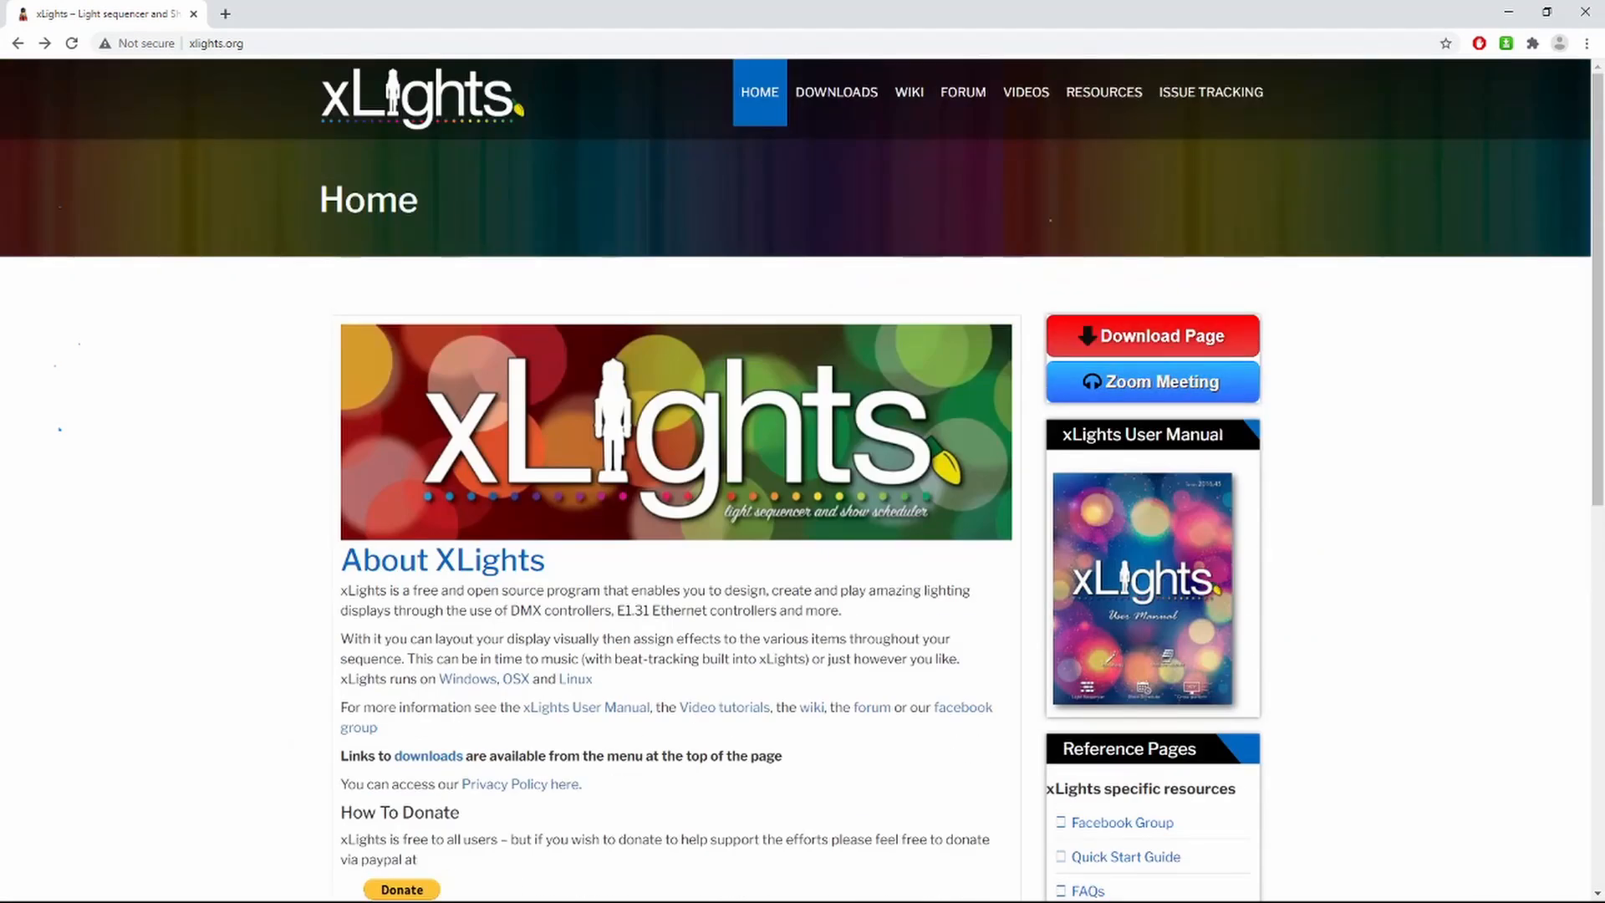
{"action": "left_click", "coordinate": [1153, 335]}
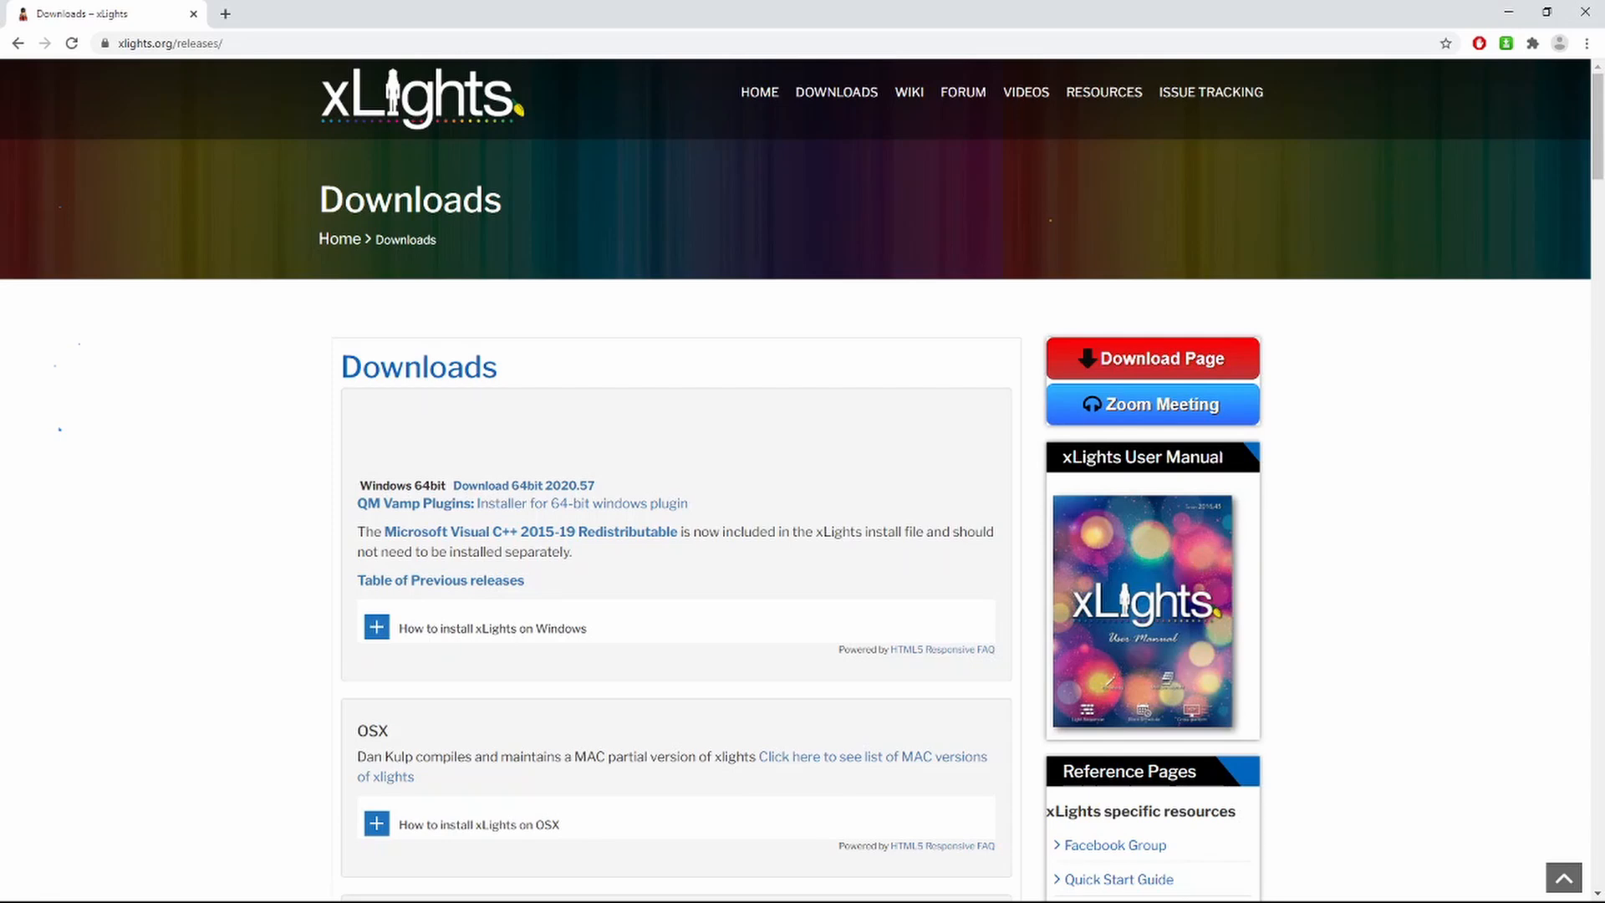
{"action": "left_click", "coordinate": [1509, 12]}
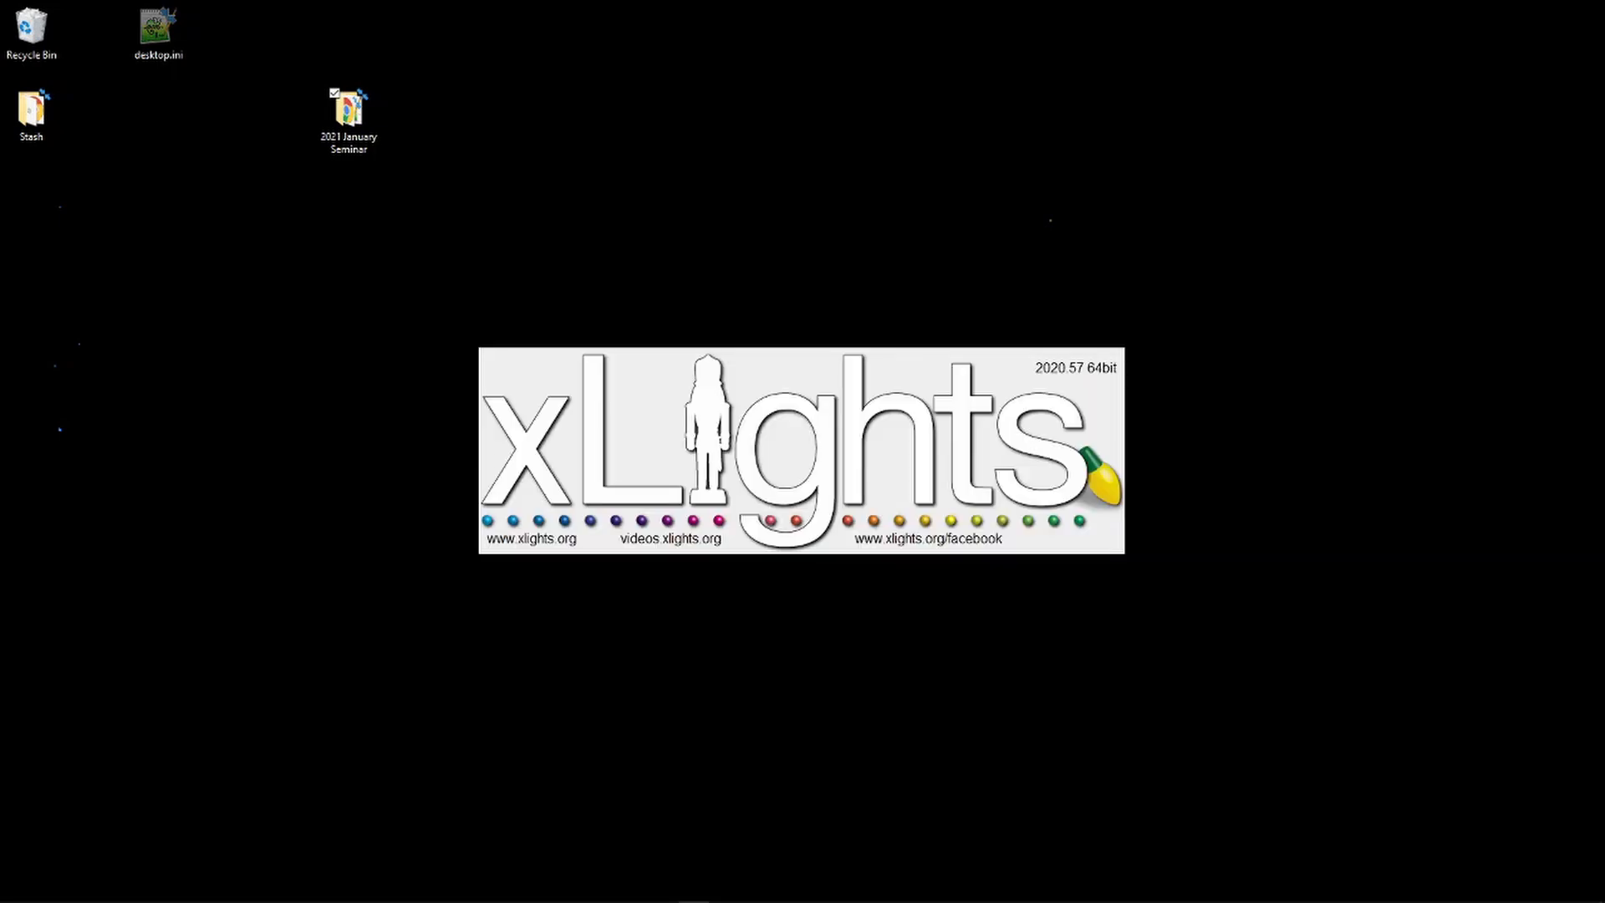
Shrink the full-screen Select Show Directory dialog, move it aside and enlarge it so full folder paths are readable
{"action": "left_click_drag", "start_coordinate": [54, 365], "coordinate": [18, 499]}
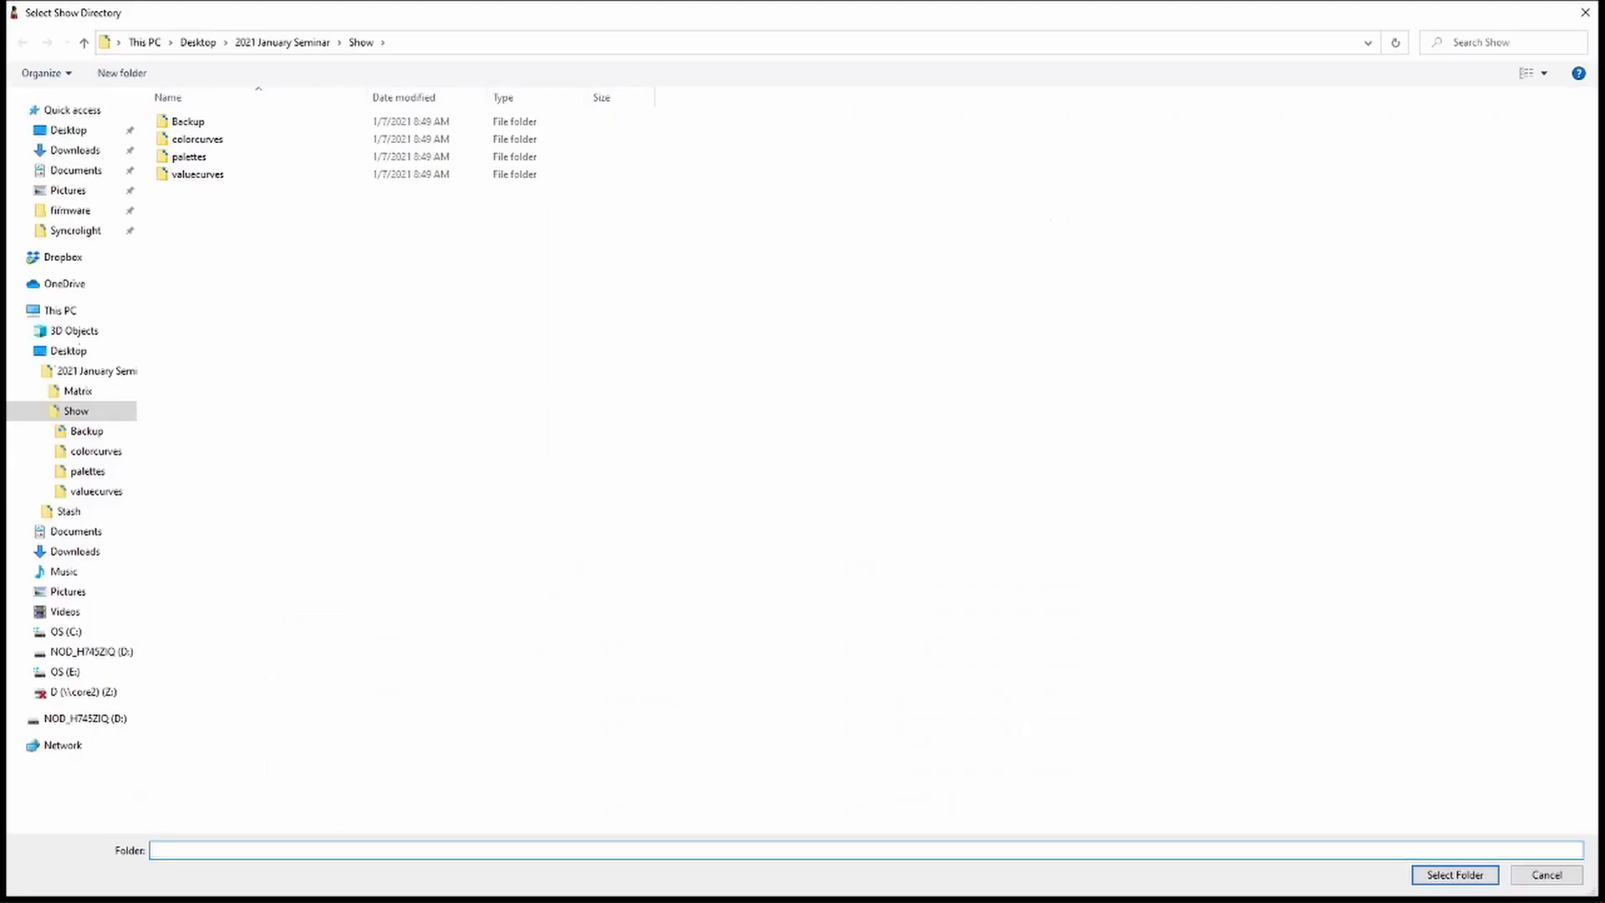
{"action": "key", "text": "Return"}
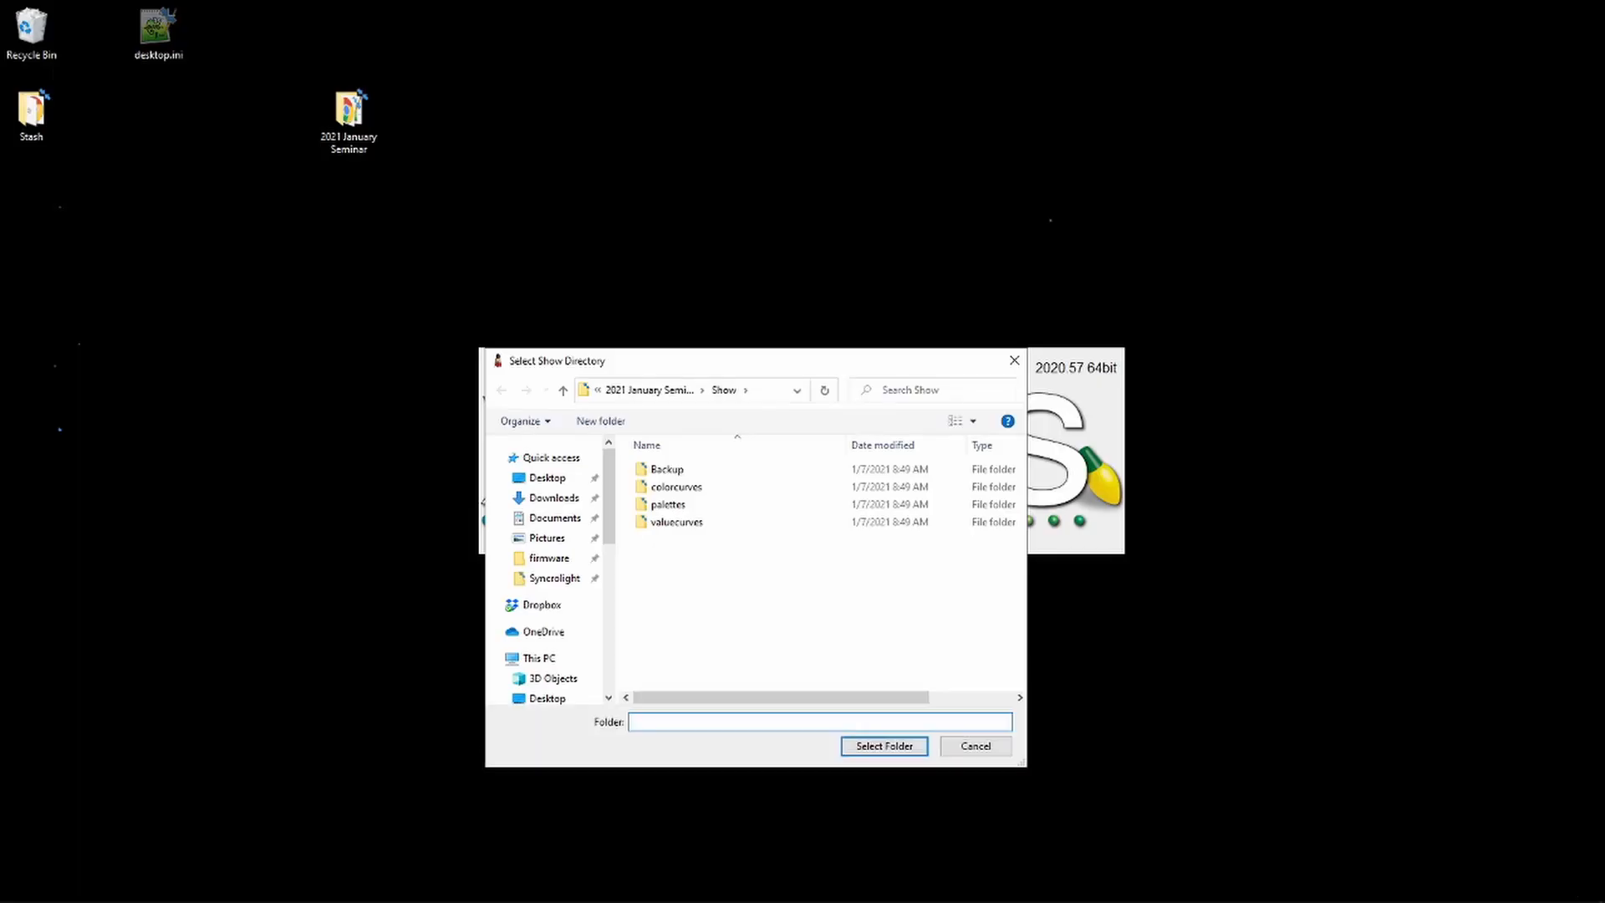
{"action": "left_click_drag", "start_coordinate": [754, 366], "coordinate": [596, 119]}
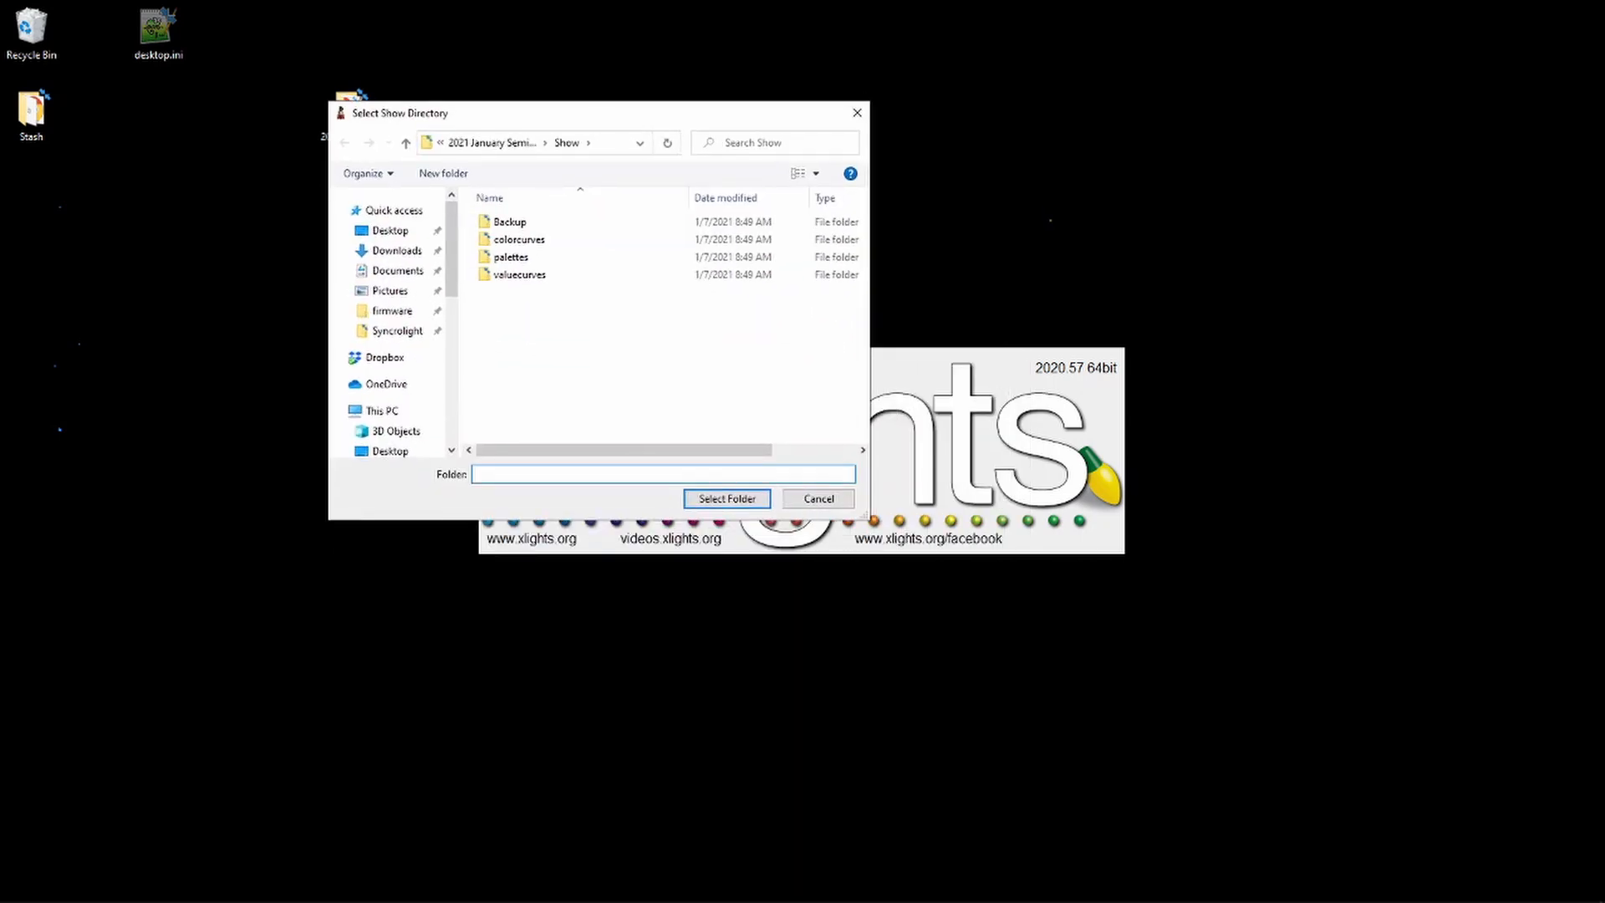
{"action": "left_click_drag", "start_coordinate": [869, 517], "coordinate": [1155, 718]}
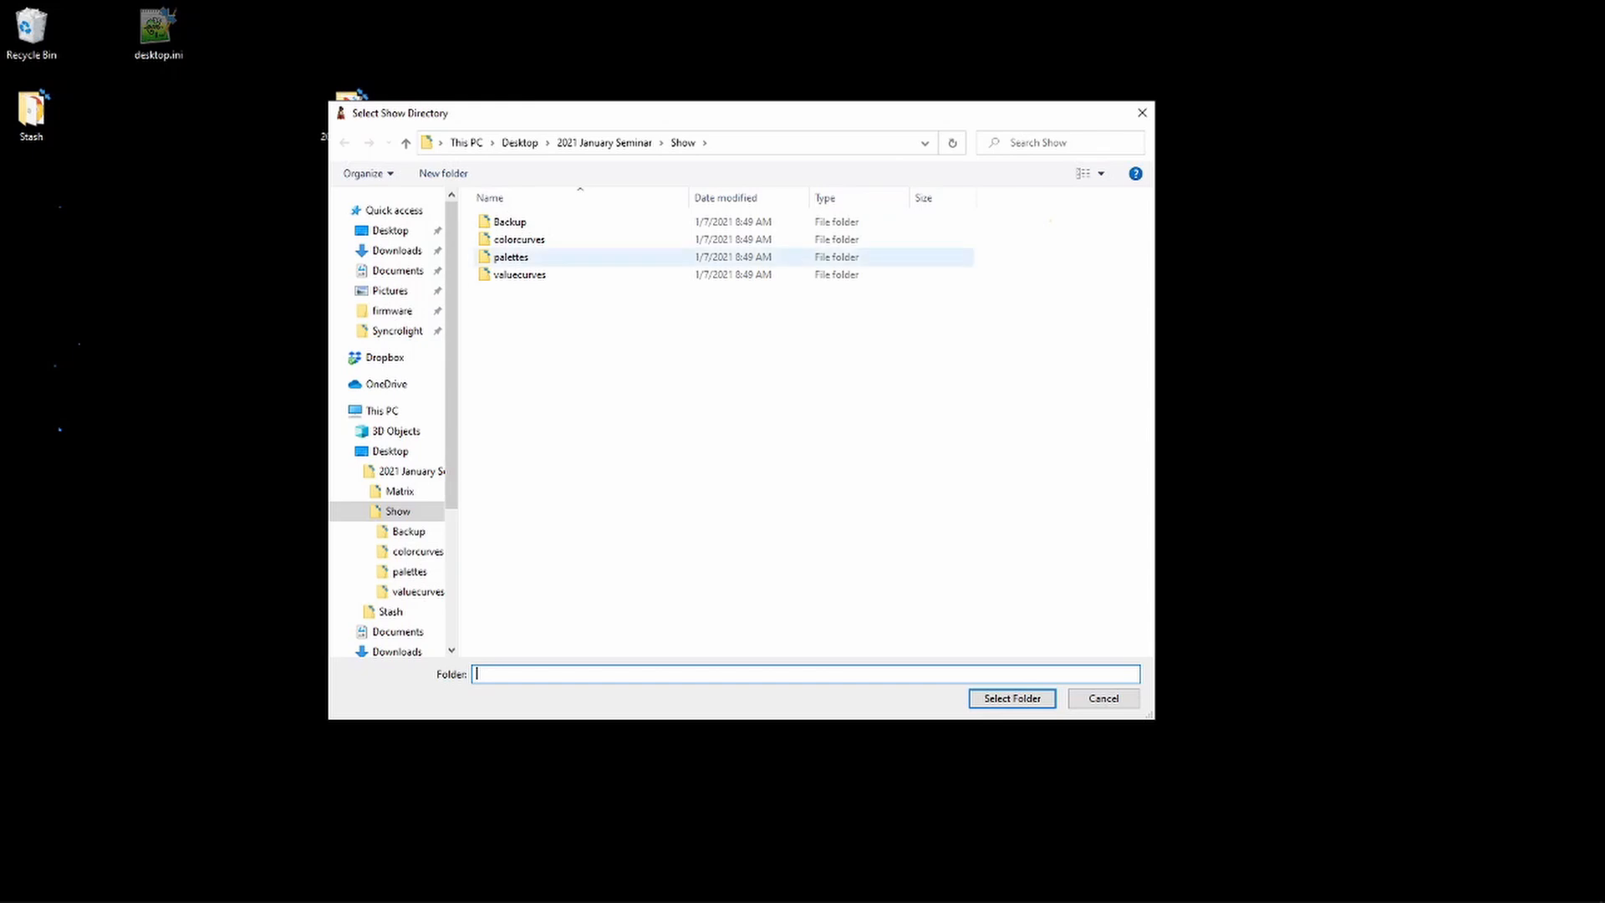
Create a new folder named ShowFolder inside the 2021 January Seminar folder
{"action": "left_click", "coordinate": [604, 142]}
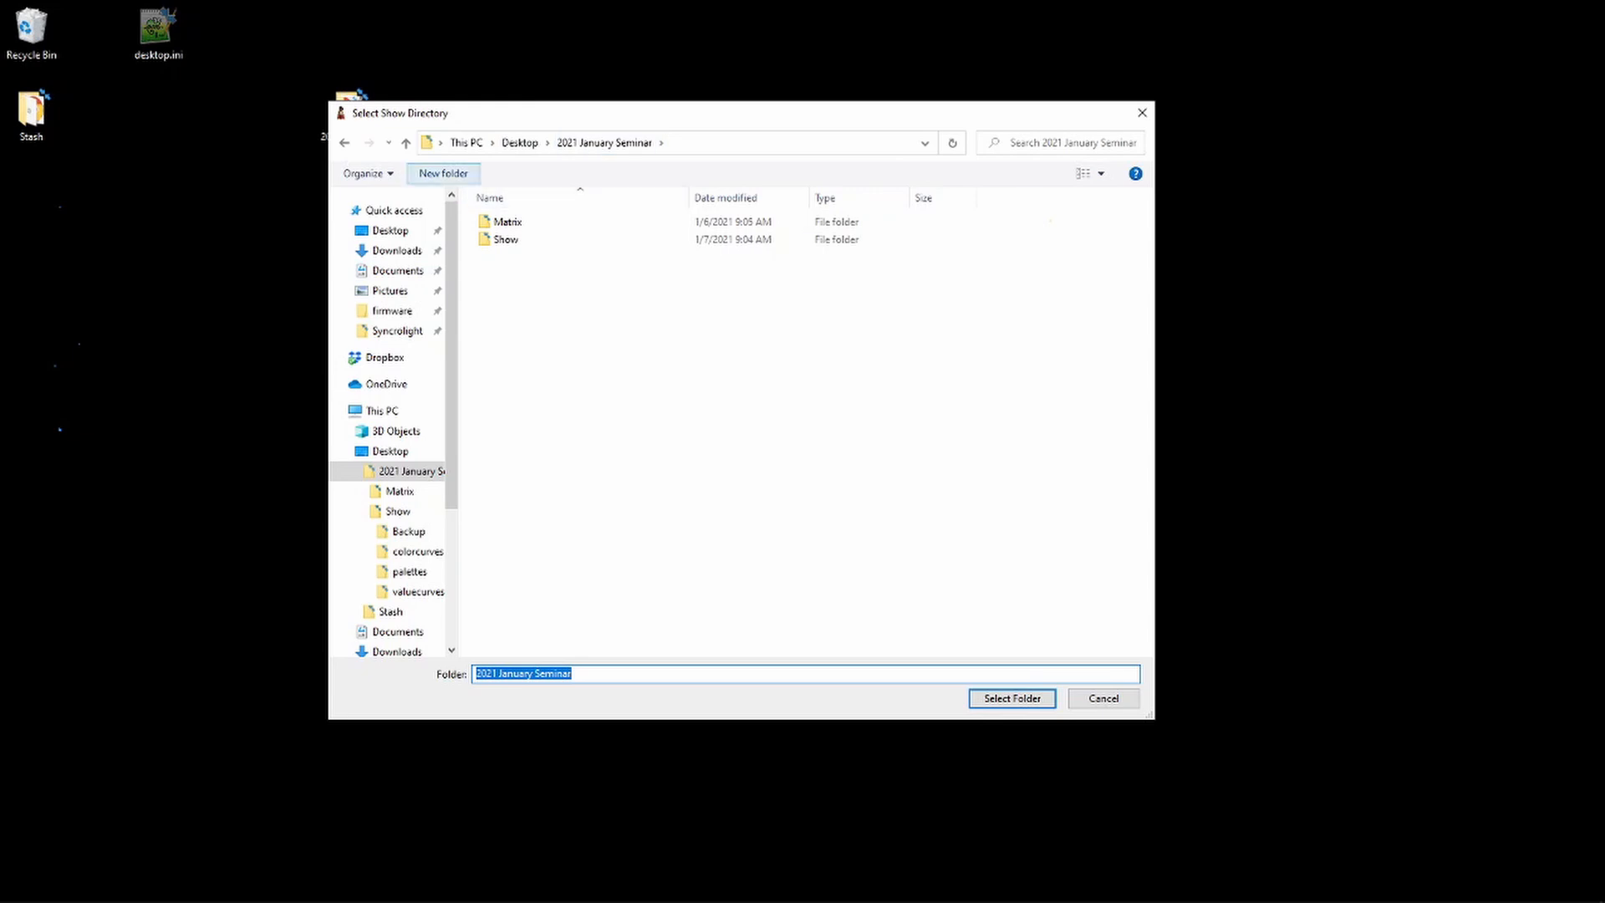
{"action": "left_click", "coordinate": [443, 173]}
{"action": "type", "text": "S"}
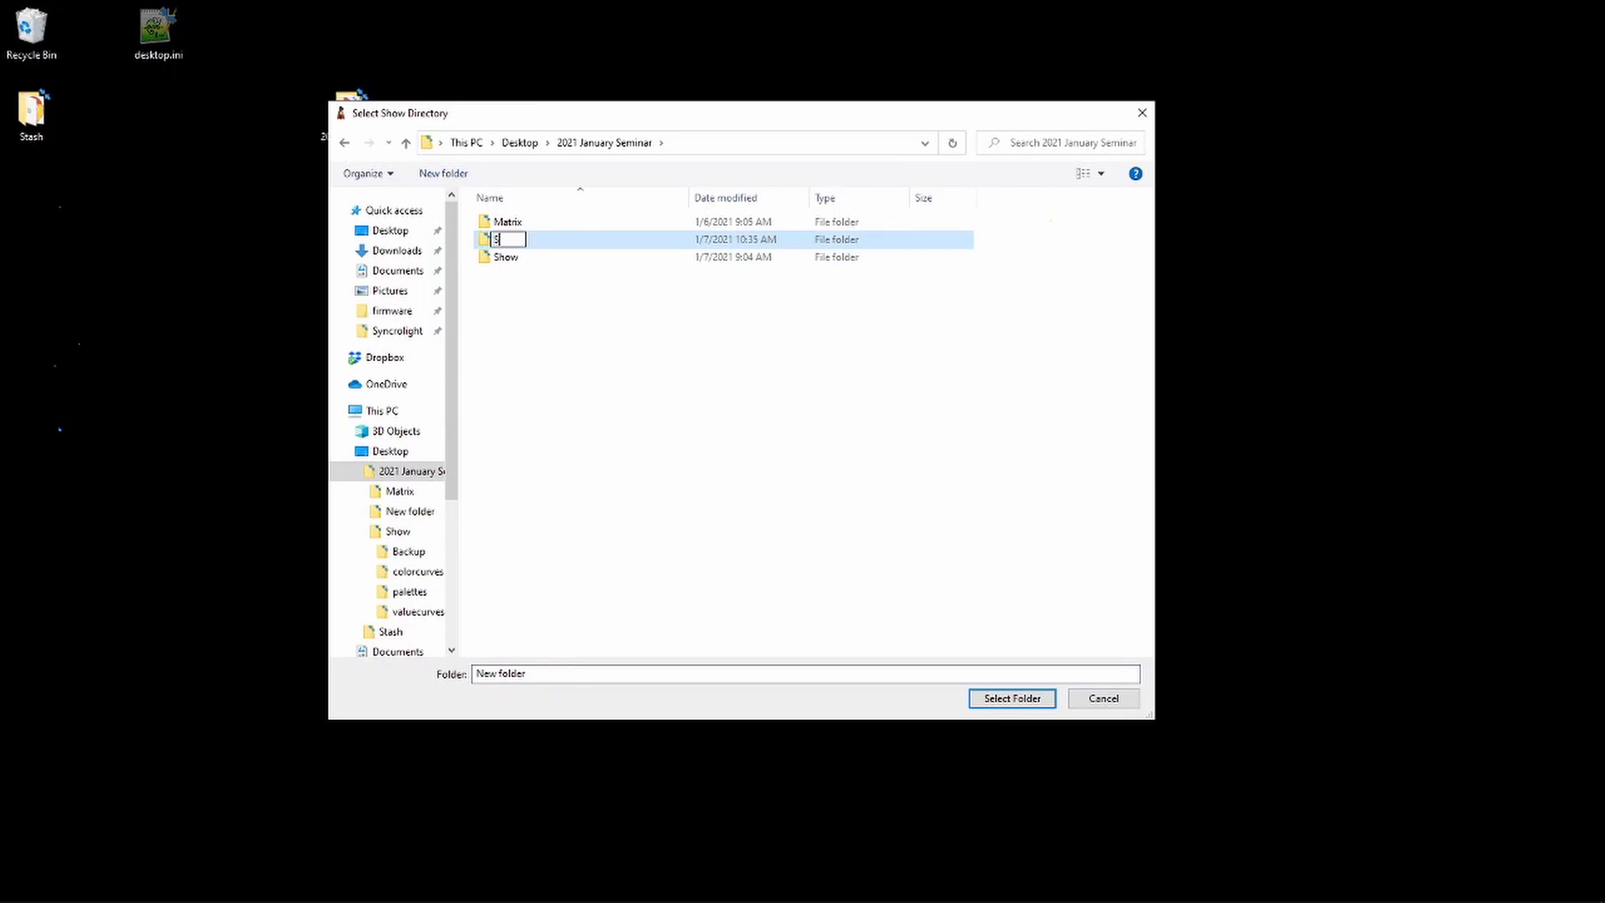
{"action": "type", "text": "howFolder"}
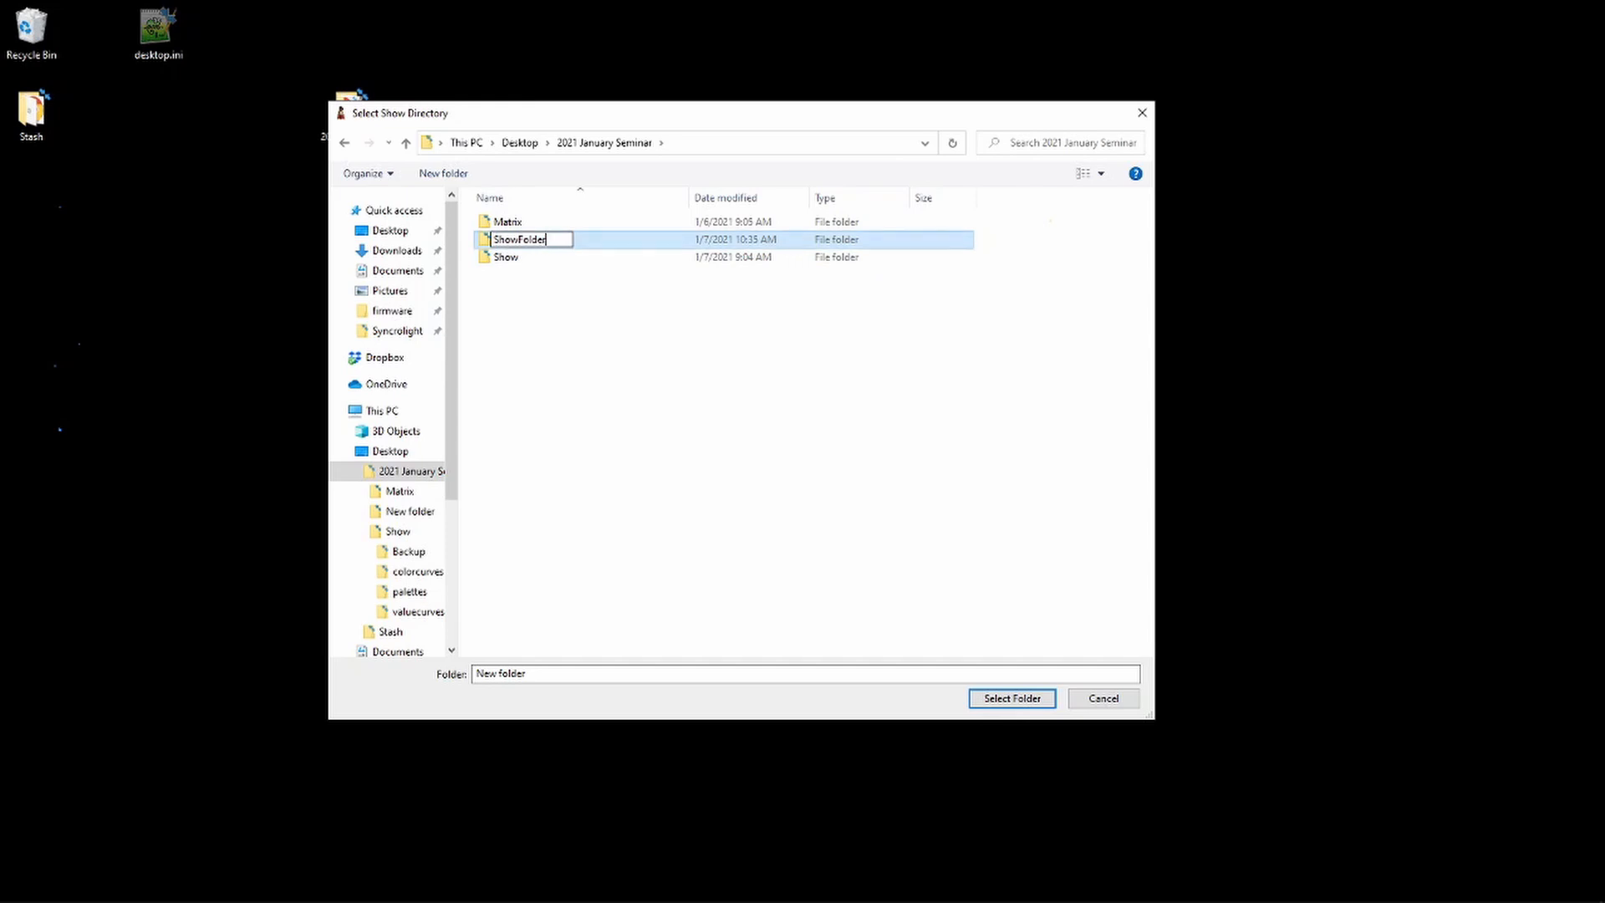
{"action": "key", "text": "Return"}
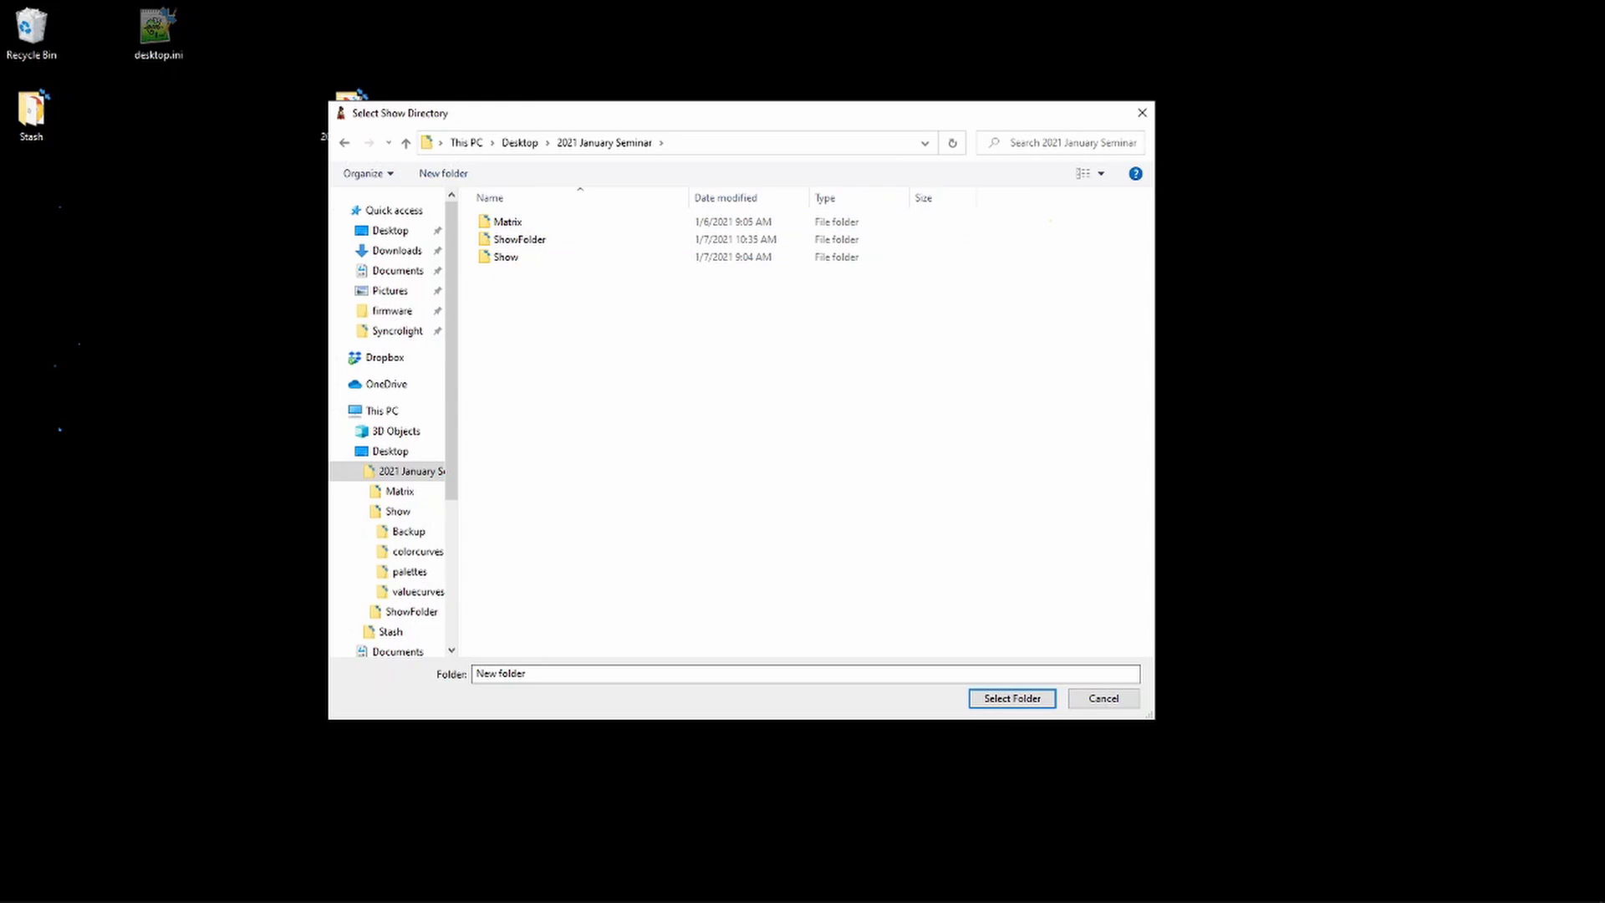
Create a folder named 2021 inside 2021 January Seminar and a Christmas subfolder within it
{"action": "left_click", "coordinate": [443, 174]}
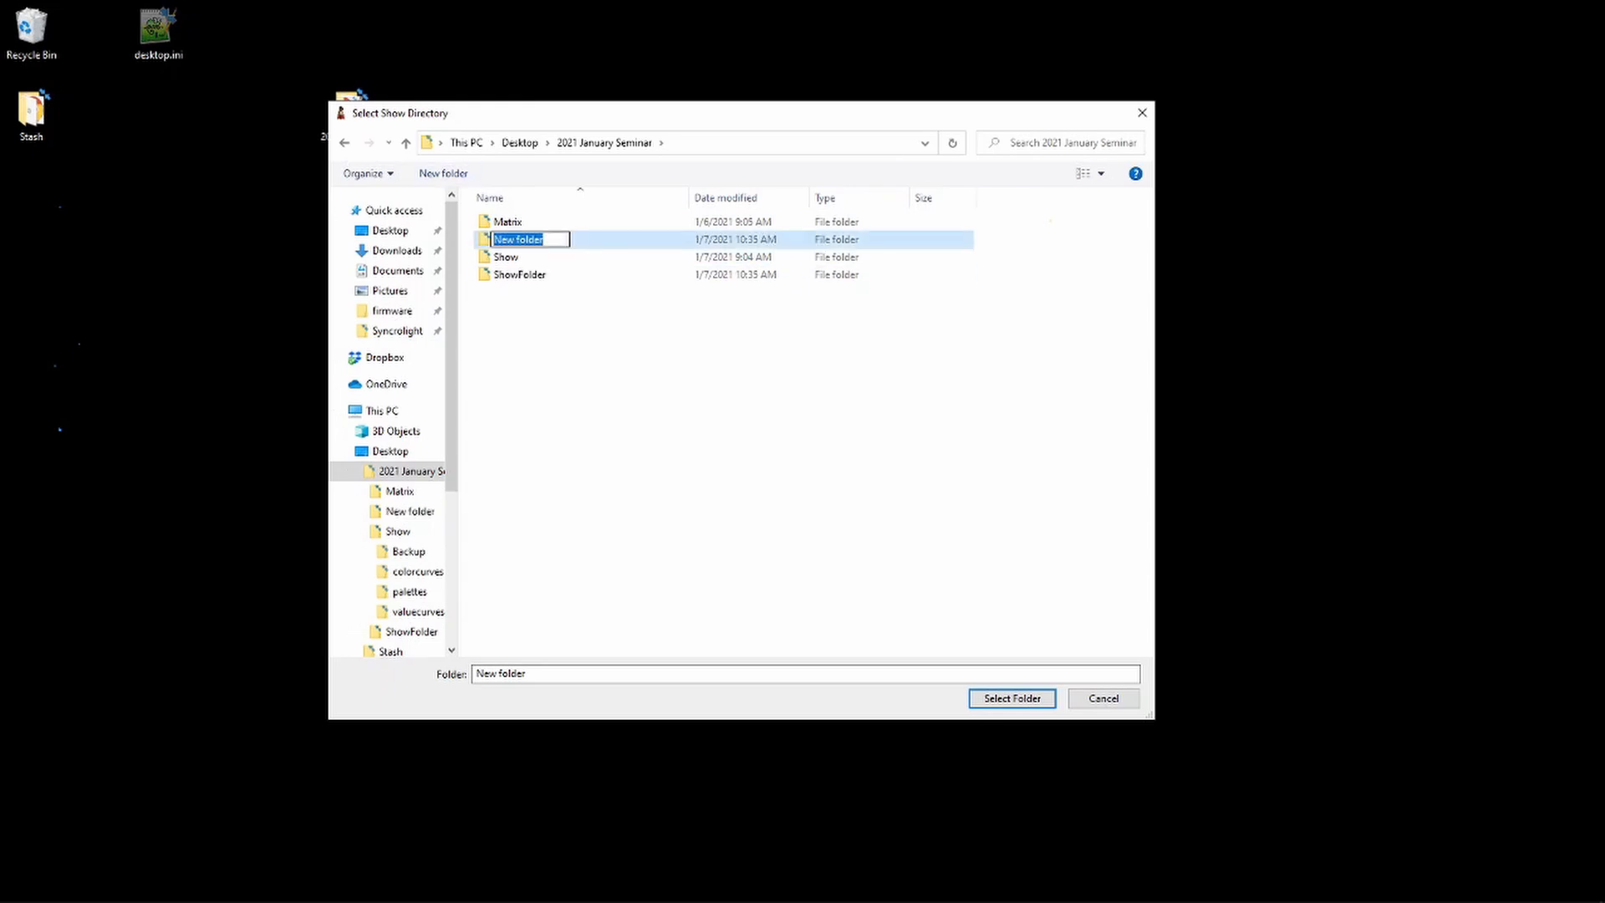
{"action": "type", "text": "2021"}
{"action": "key", "text": "Return"}
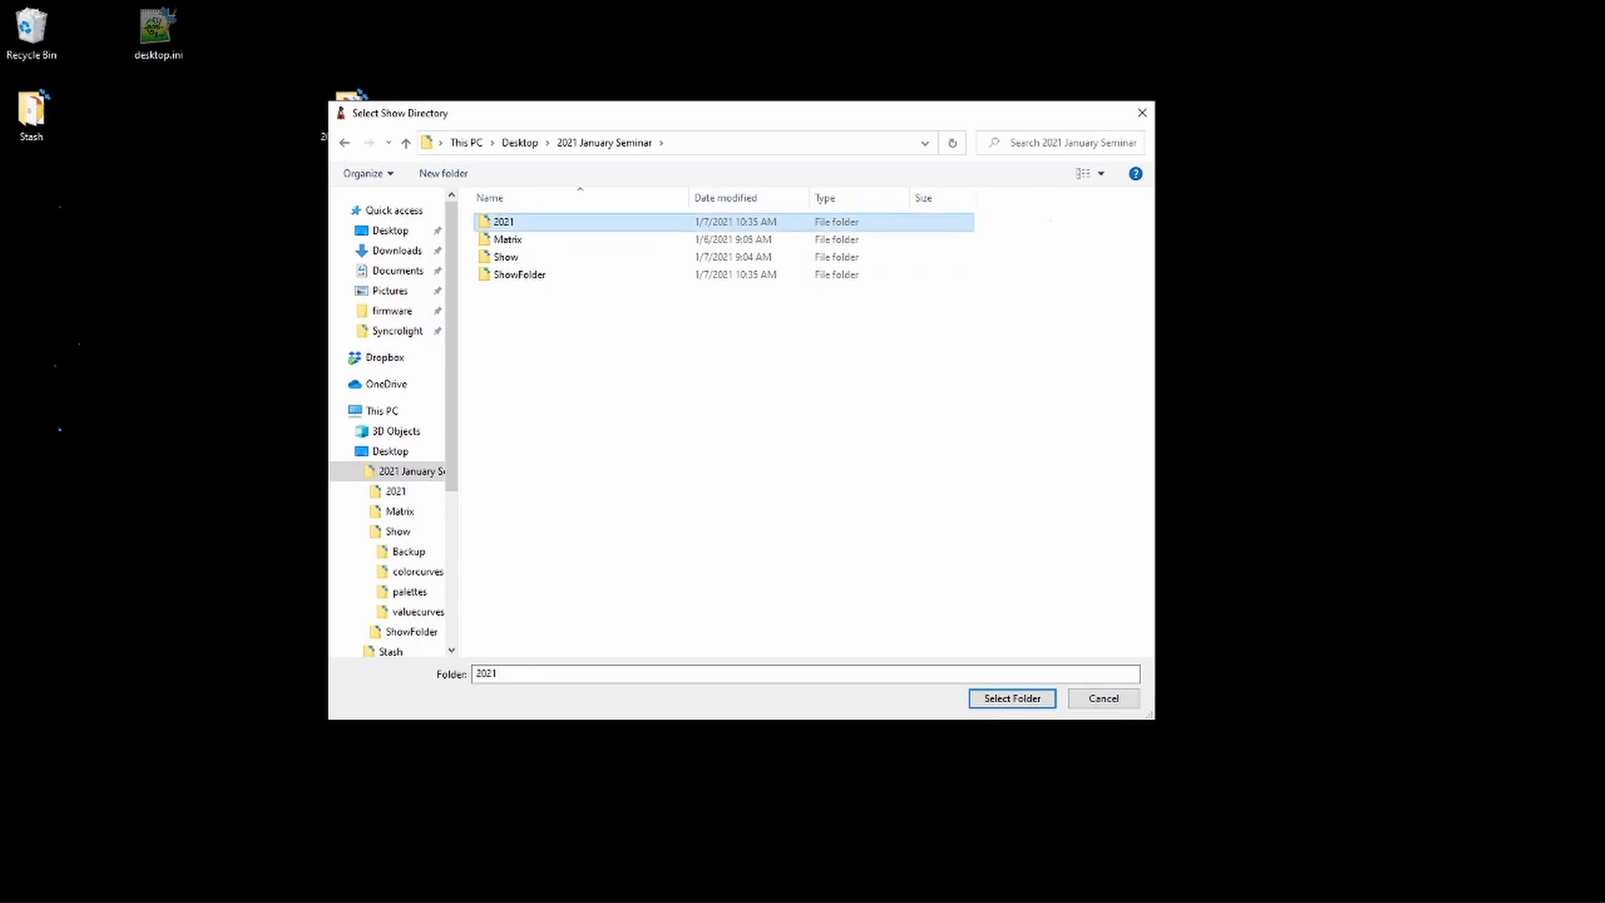
{"action": "key", "text": "Return"}
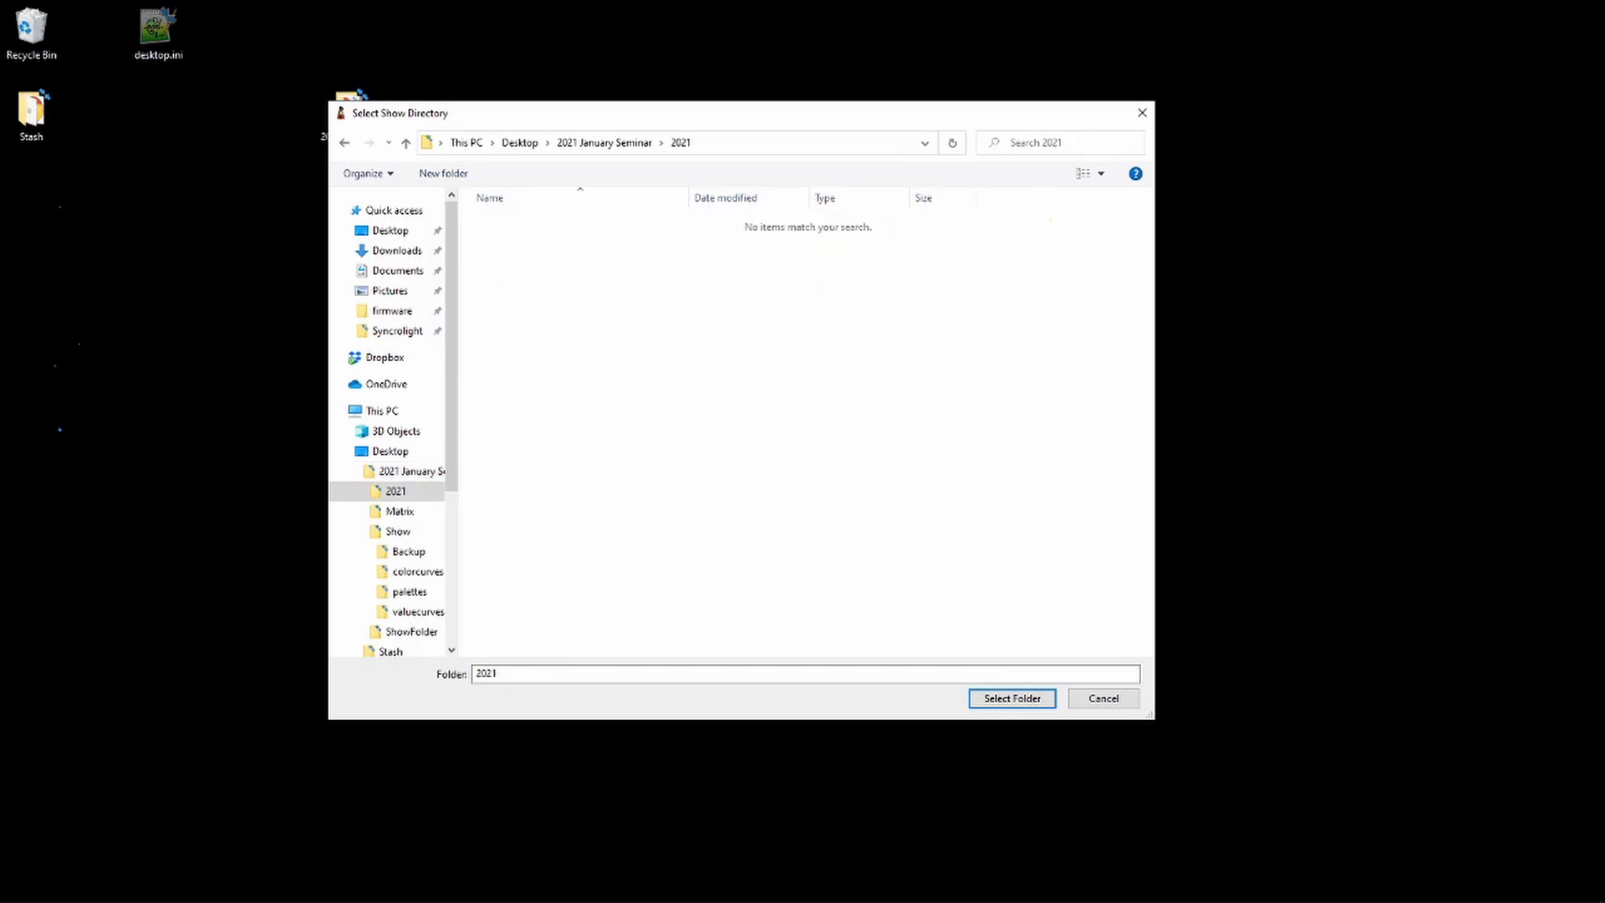
{"action": "left_click", "coordinate": [443, 173]}
{"action": "type", "text": "Christmas"}
{"action": "key", "text": "Return"}
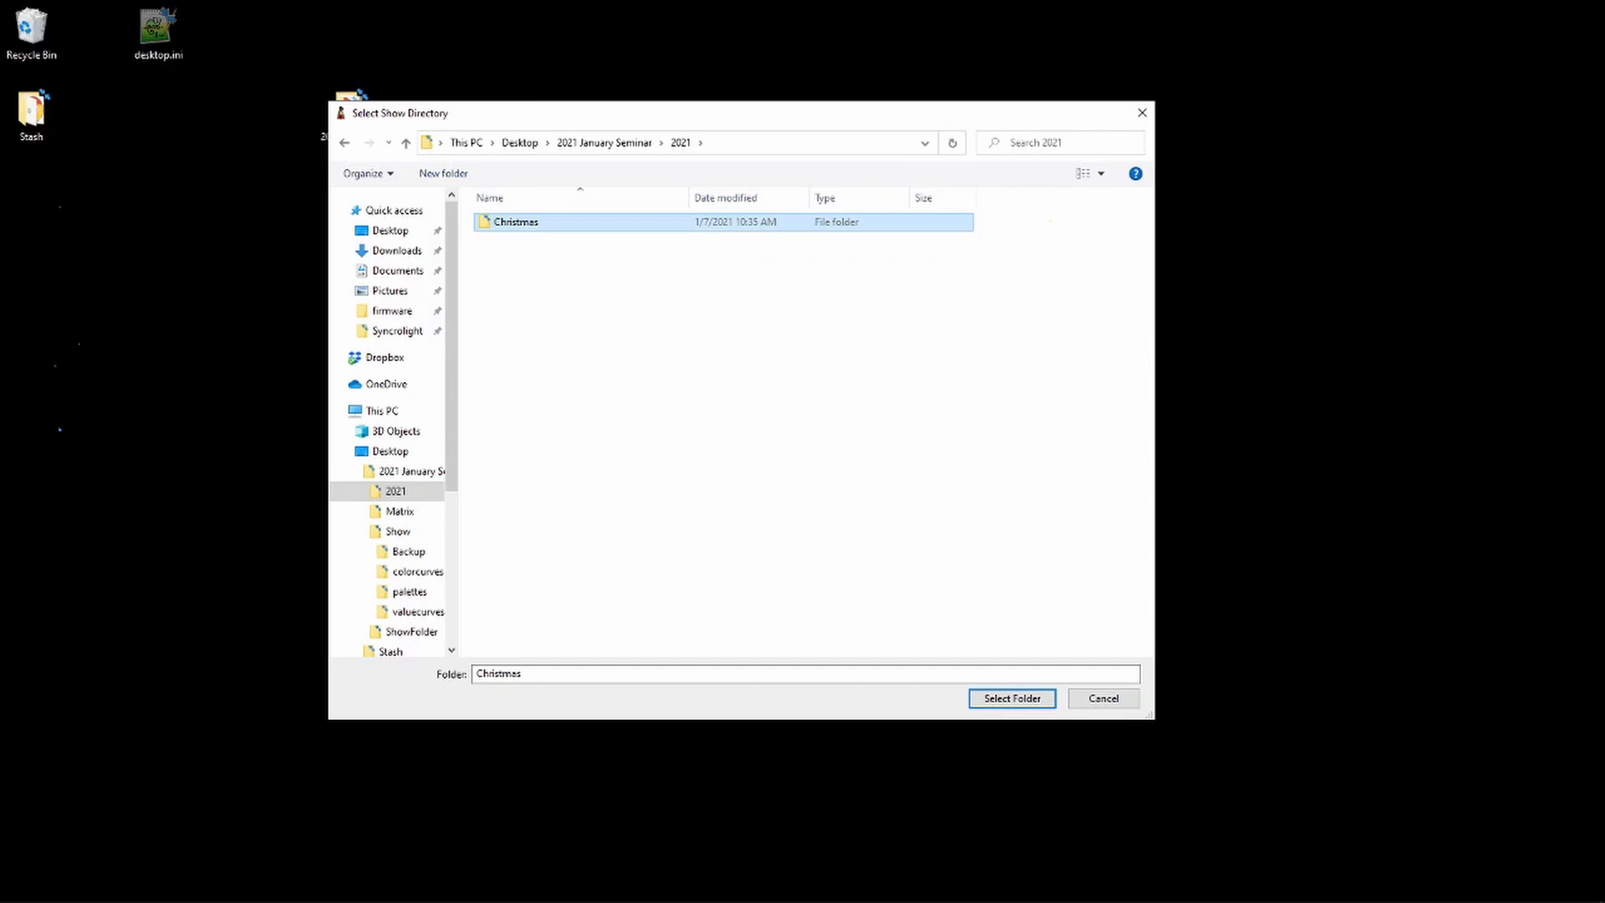
Choose the existing Show folder in 2021 January Seminar as the show directory and decline to give a crash-report email address
{"action": "left_click", "coordinate": [516, 223]}
{"action": "left_click", "coordinate": [577, 376]}
{"action": "left_click", "coordinate": [398, 531]}
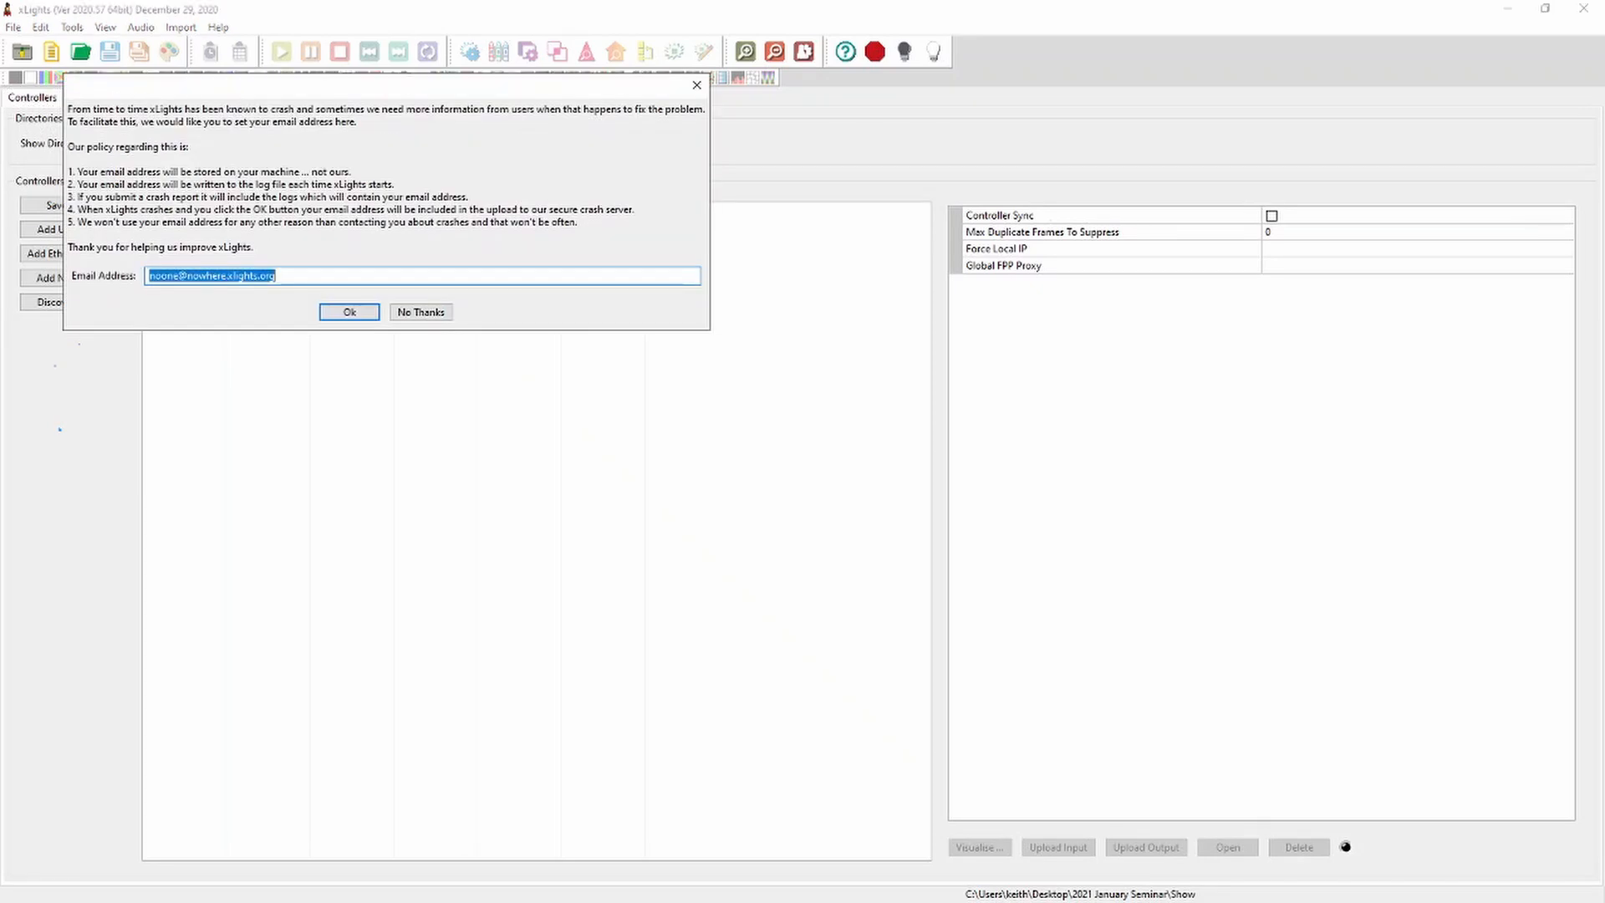
{"action": "mouse_move", "coordinate": [333, 89]}
{"action": "left_mouse_down"}
{"action": "mouse_move", "coordinate": [555, 86]}
{"action": "mouse_move", "coordinate": [576, 71]}
{"action": "left_mouse_up"}
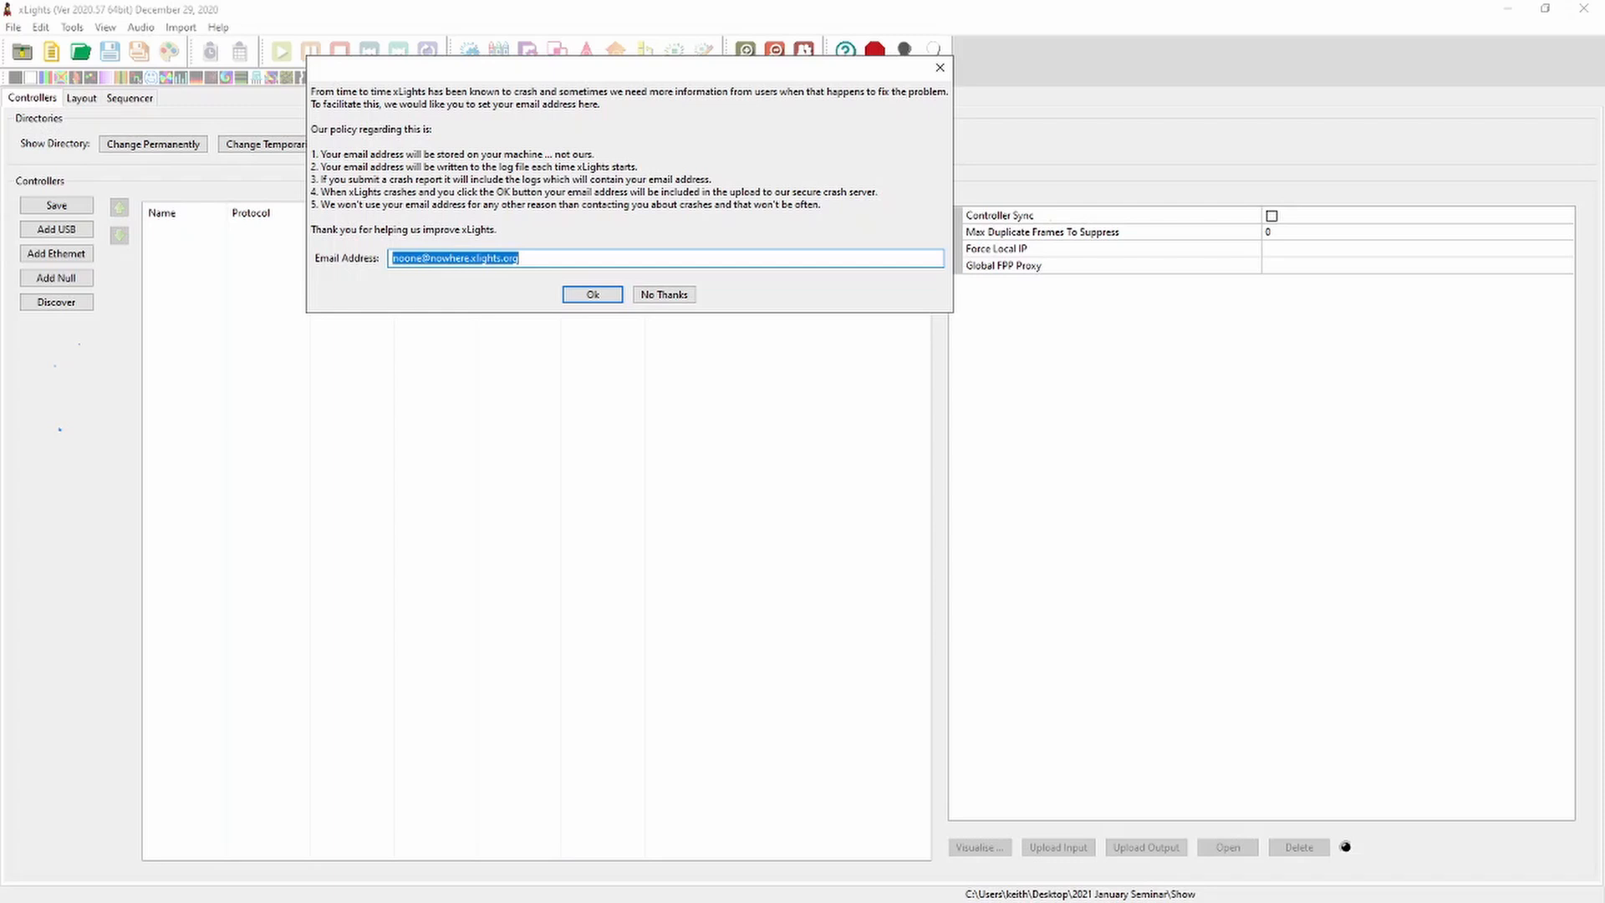
{"action": "left_click", "coordinate": [664, 294]}
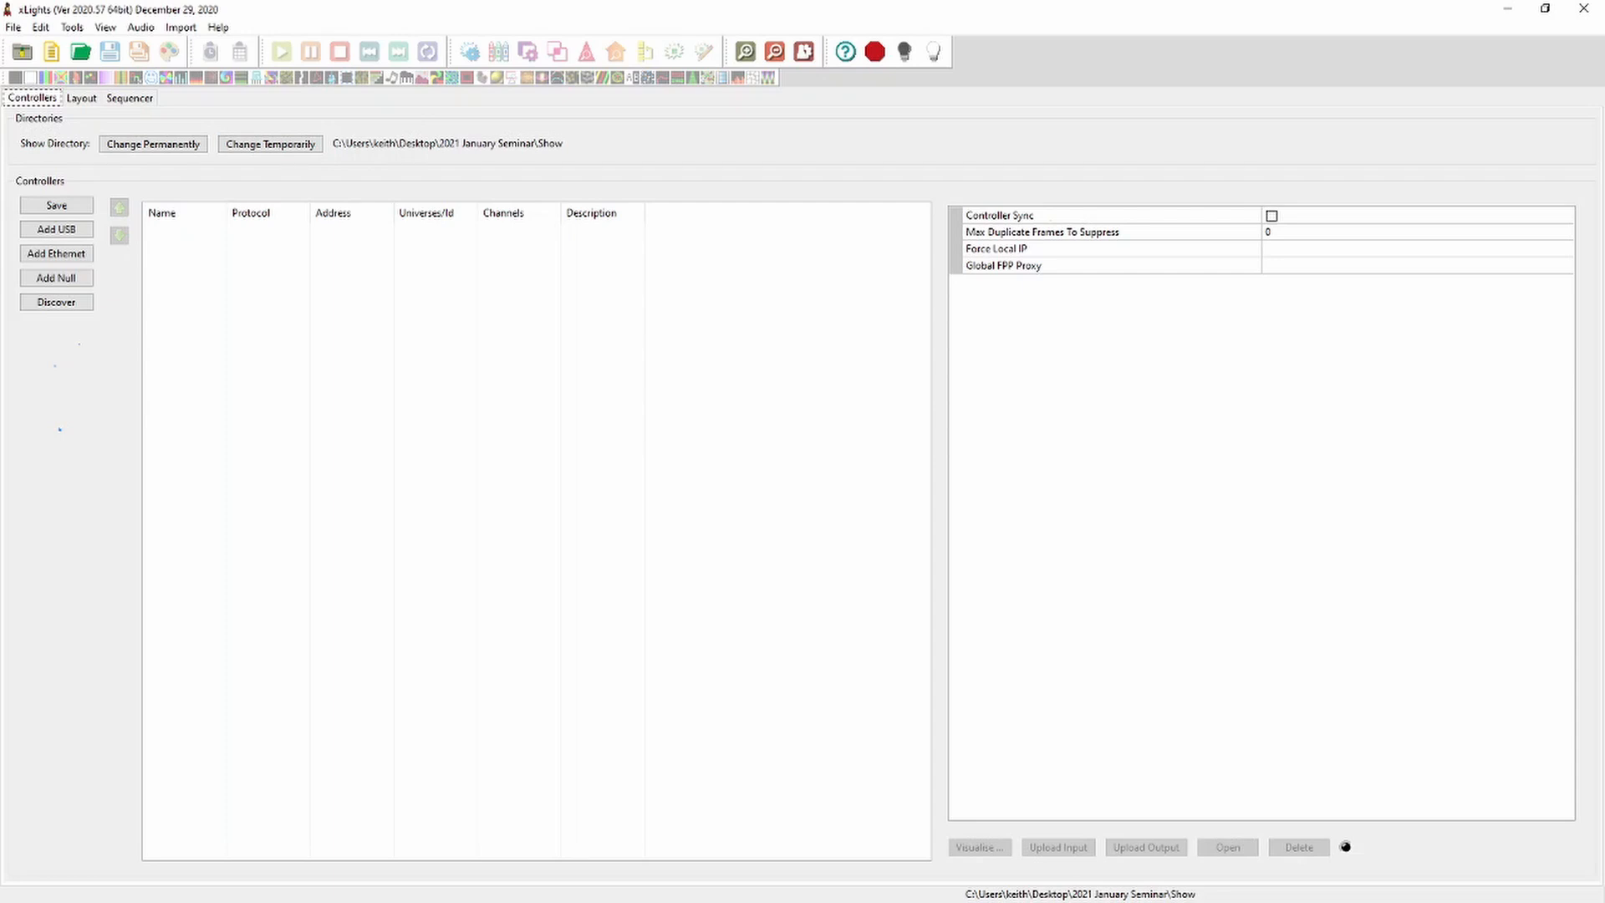
Open the preferences, review the backup, view and effects grid settings, and enable Model Blending Default Off for sequences
{"action": "left_click", "coordinate": [14, 26]}
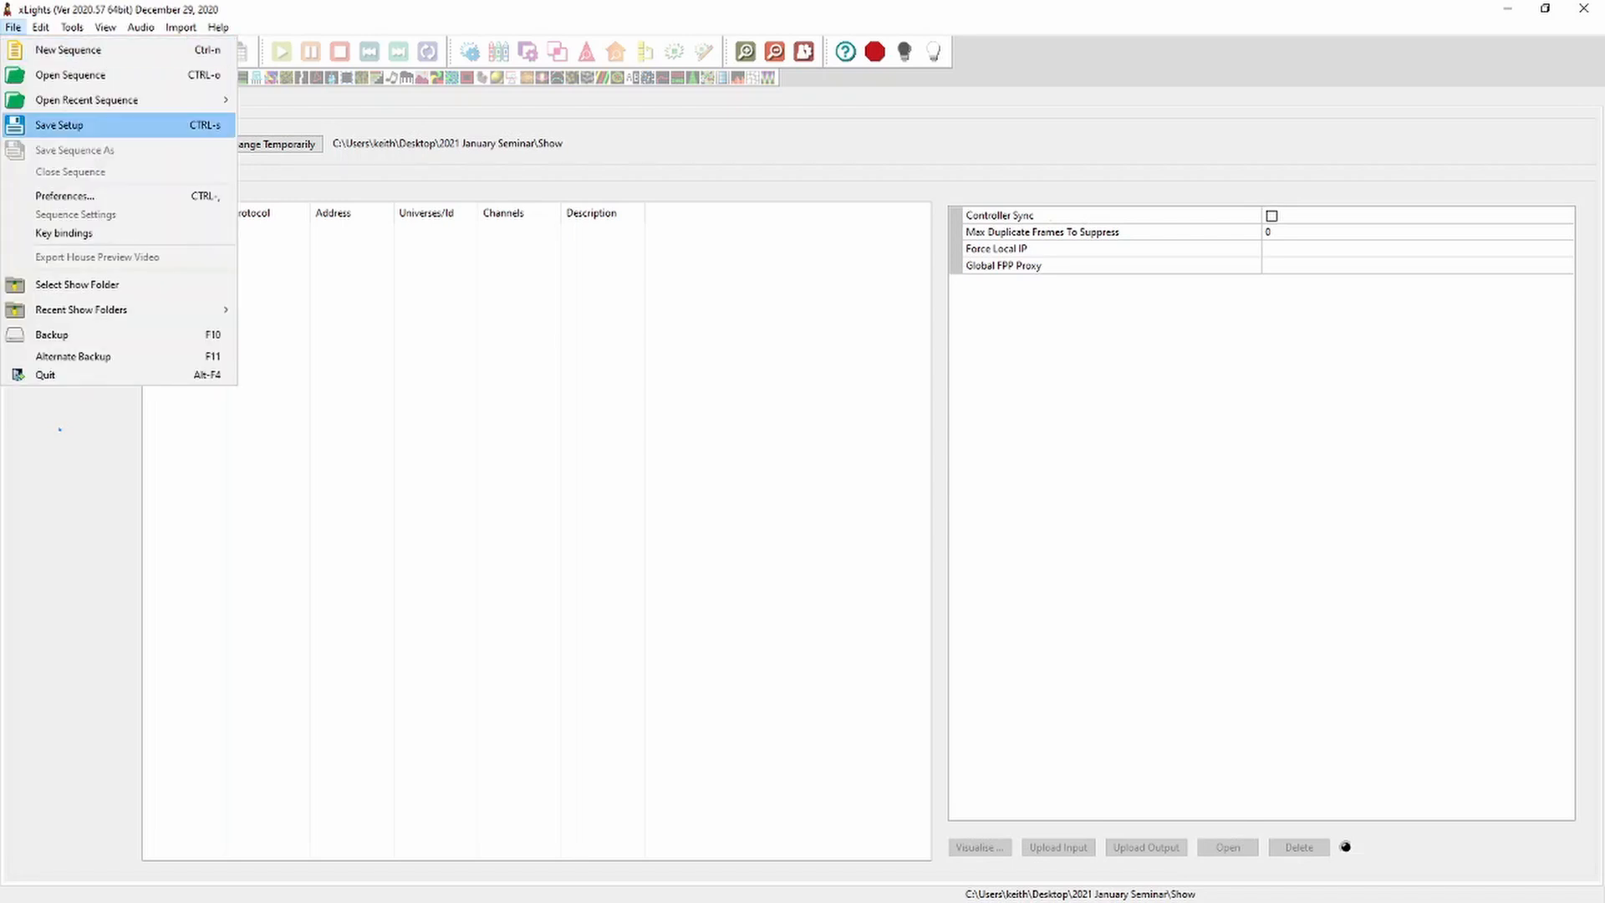
{"action": "left_click", "coordinate": [65, 196]}
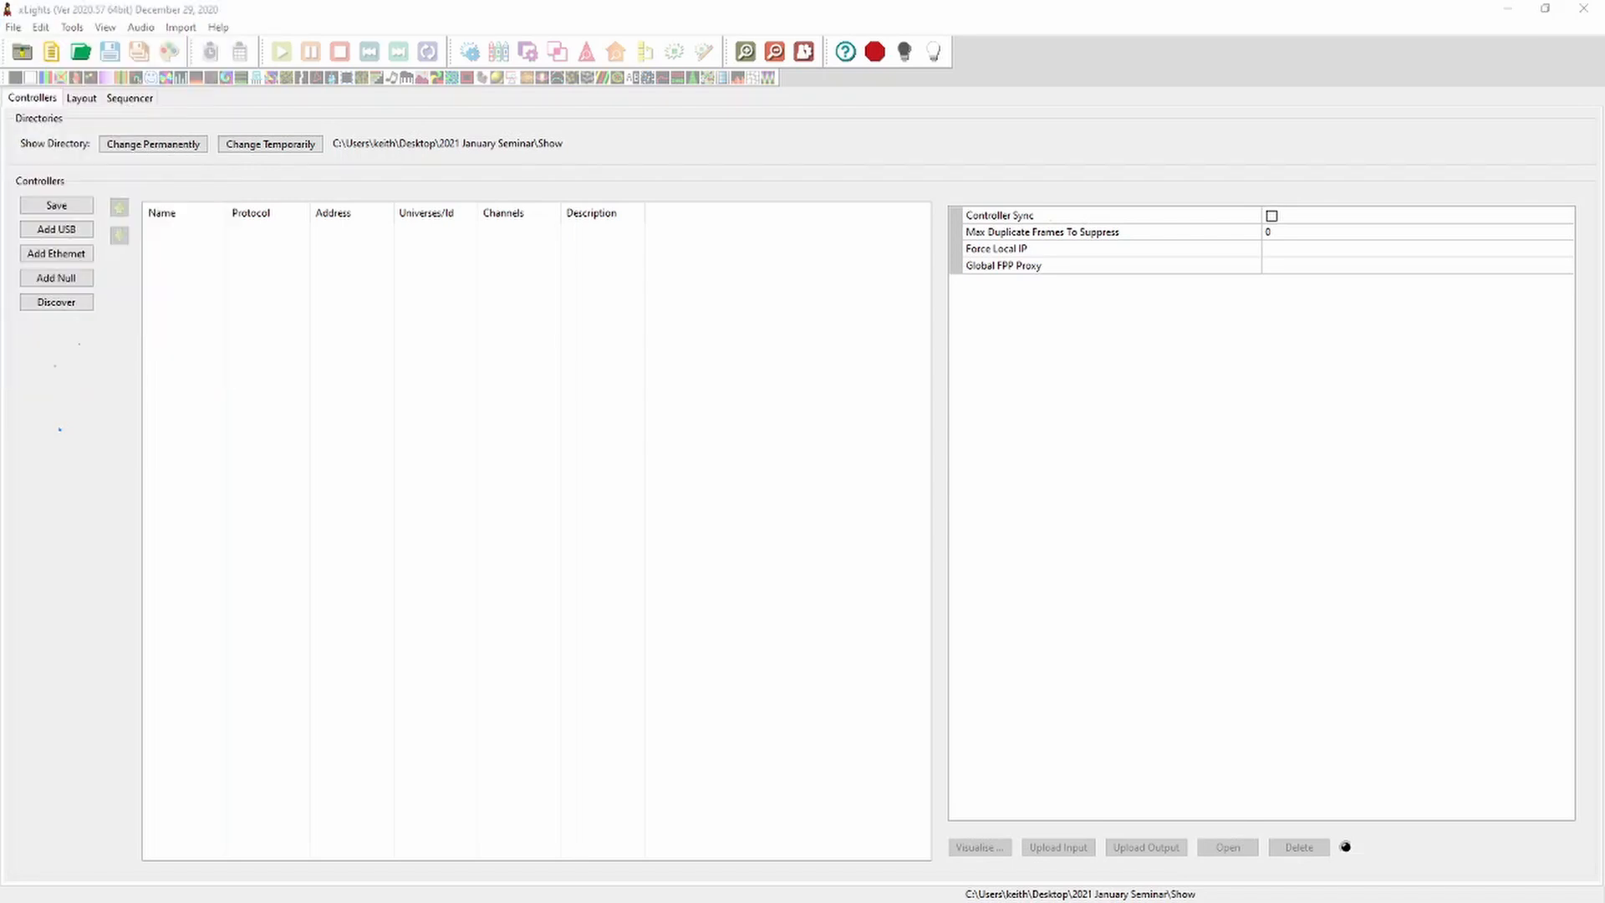
{"action": "left_click_drag", "start_coordinate": [398, 86], "coordinate": [647, 76]}
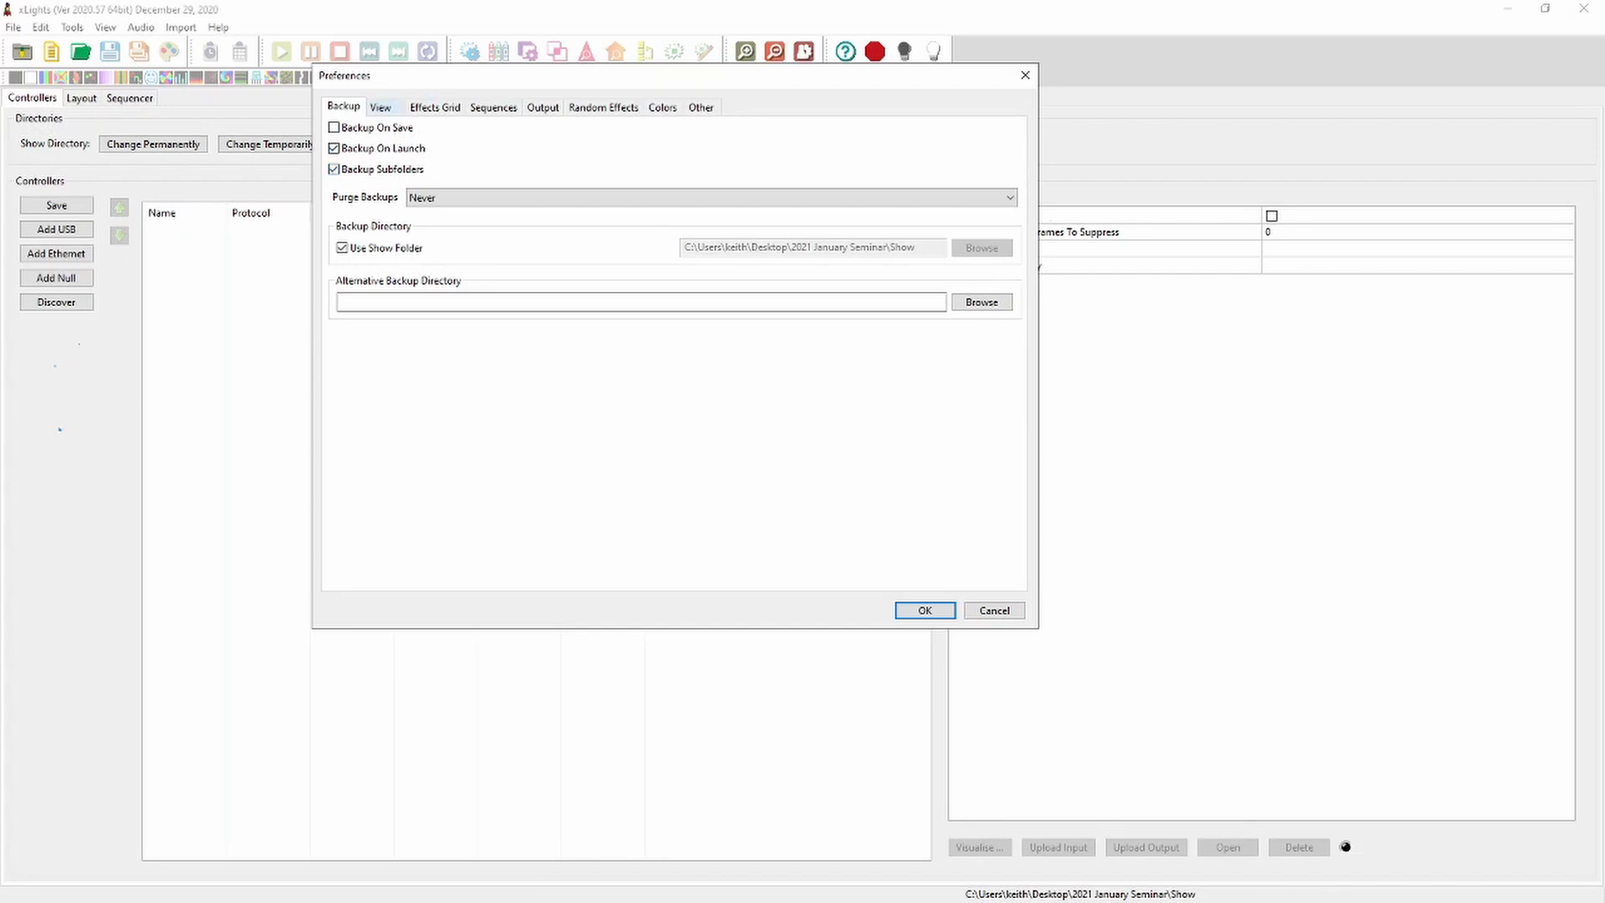
{"action": "left_click", "coordinate": [381, 107]}
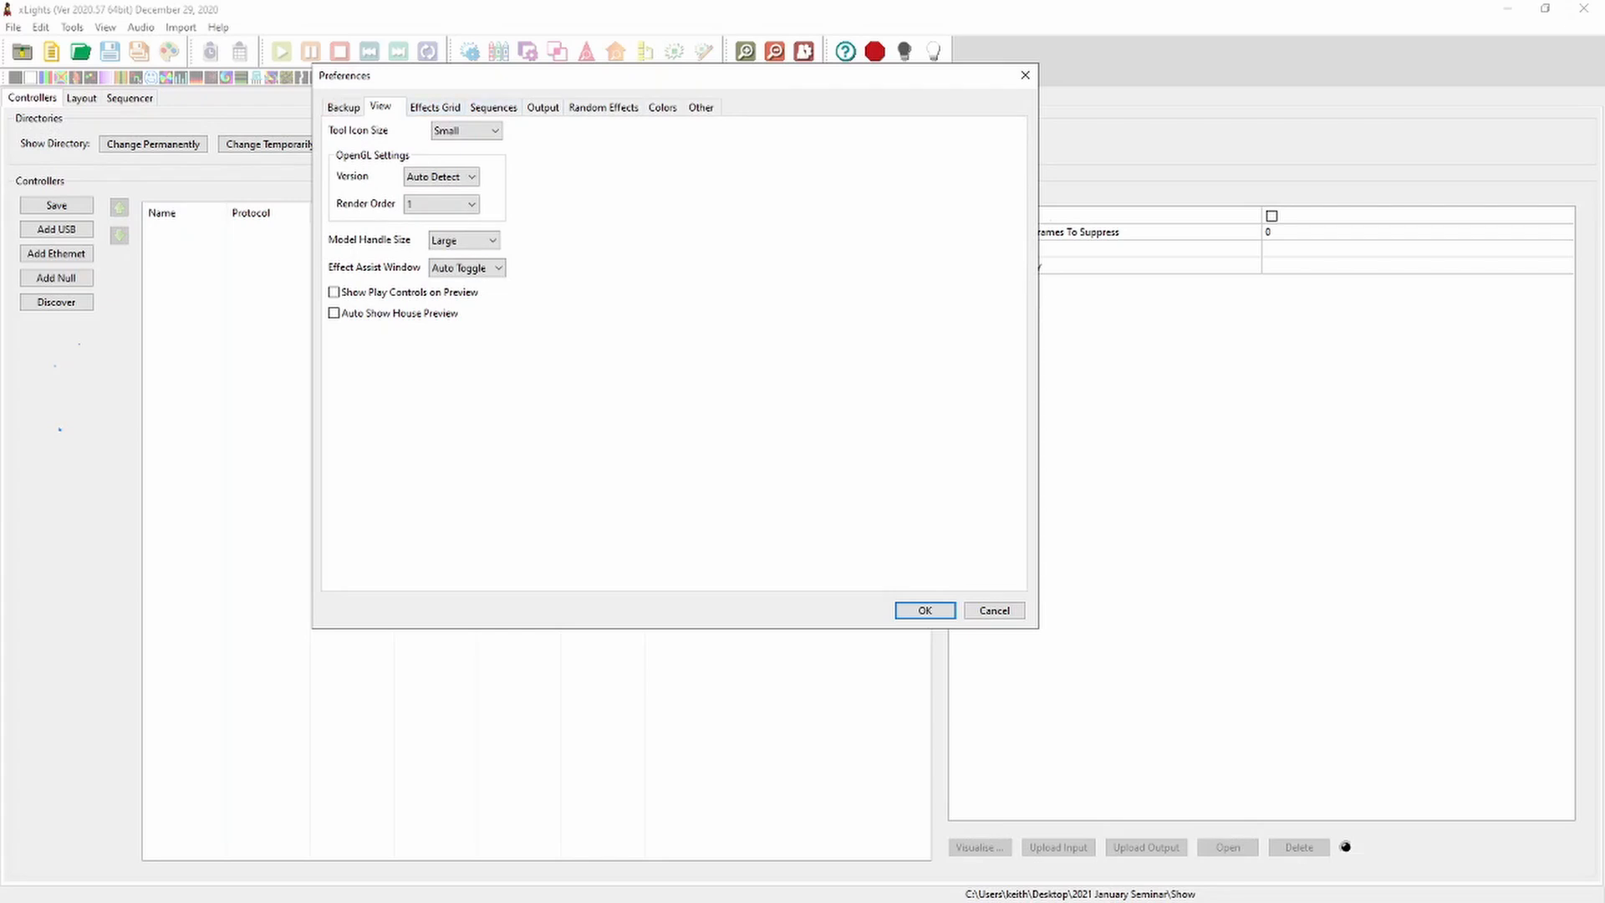
{"action": "left_click", "coordinate": [436, 107]}
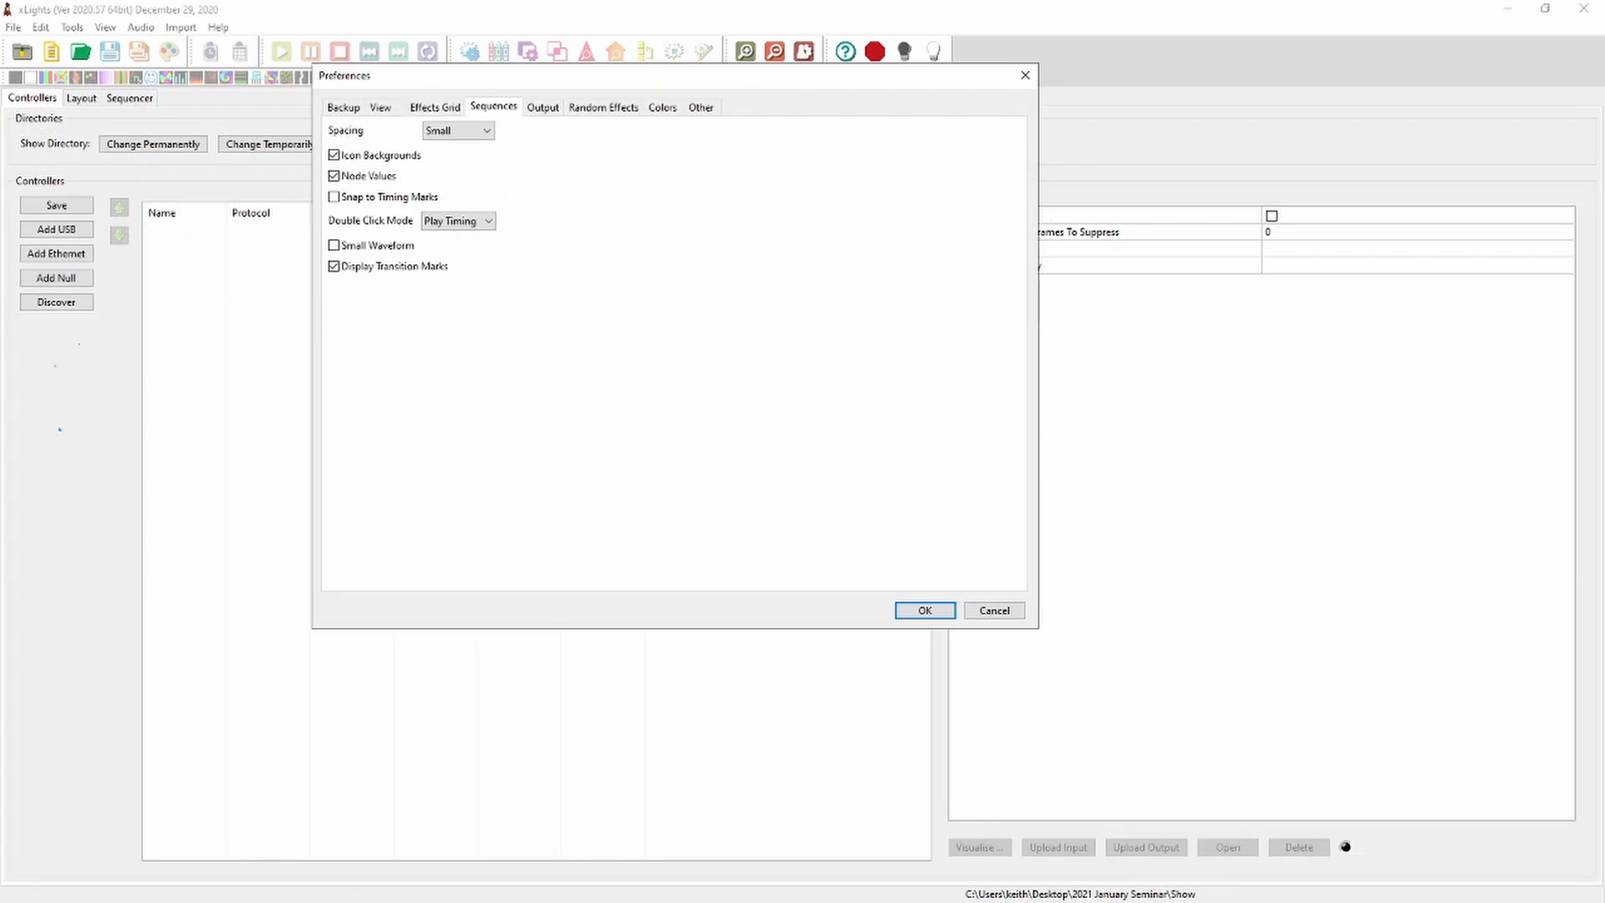
{"action": "left_click", "coordinate": [493, 107]}
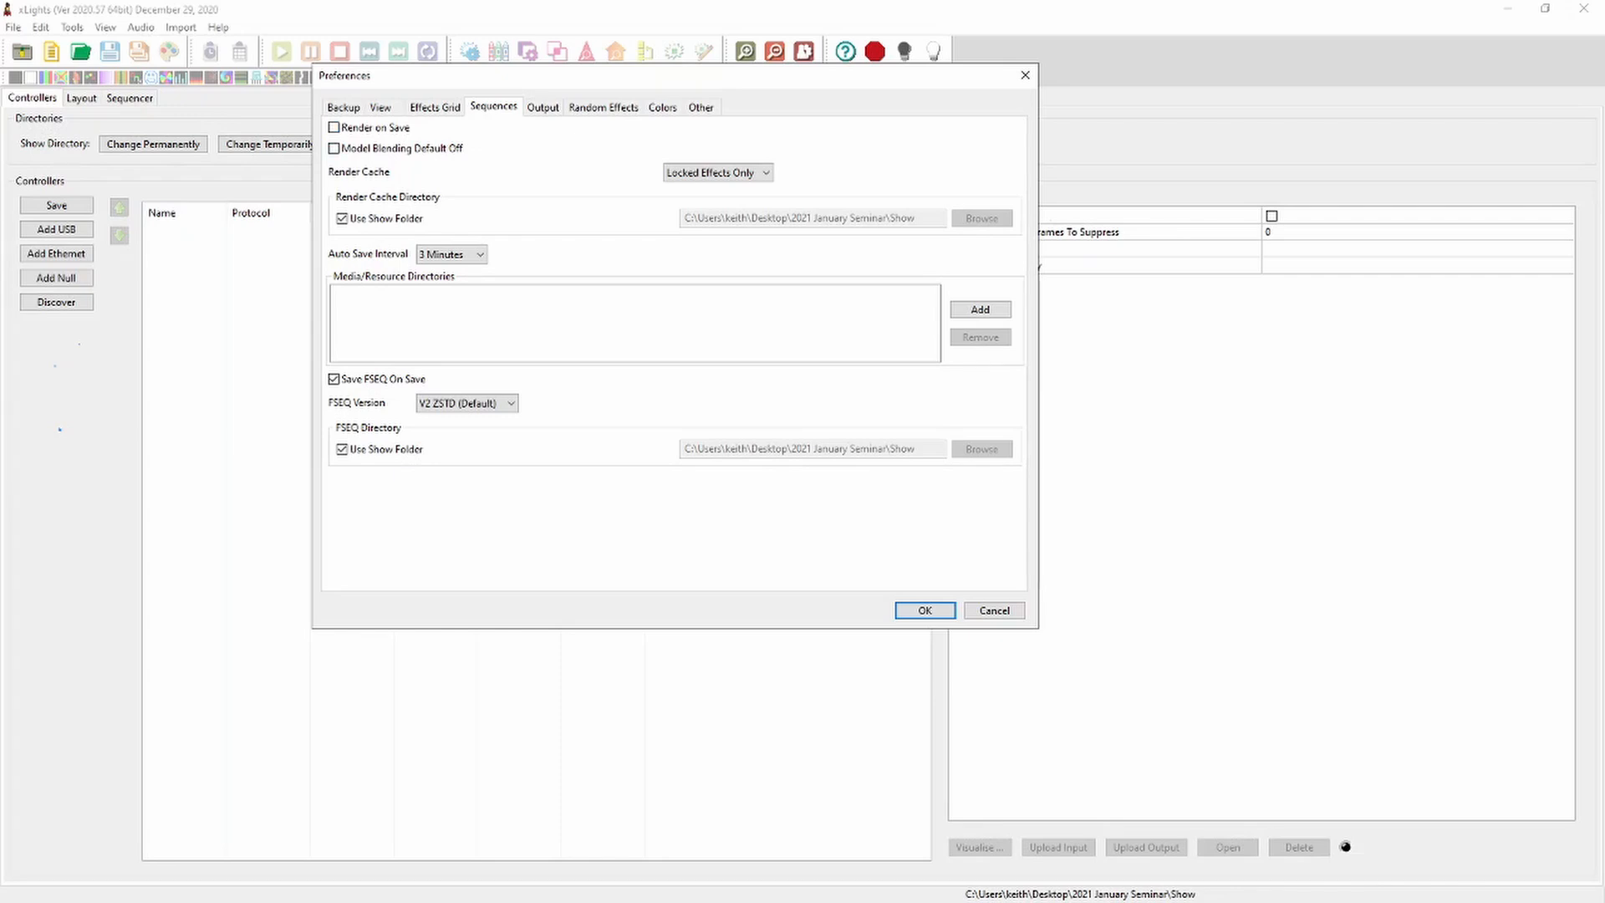
{"action": "left_click", "coordinate": [333, 148]}
Set Link save to Controllers and Layout Tab and Link controller upload to Inputs and Outputs in the preferences
{"action": "left_click", "coordinate": [700, 107]}
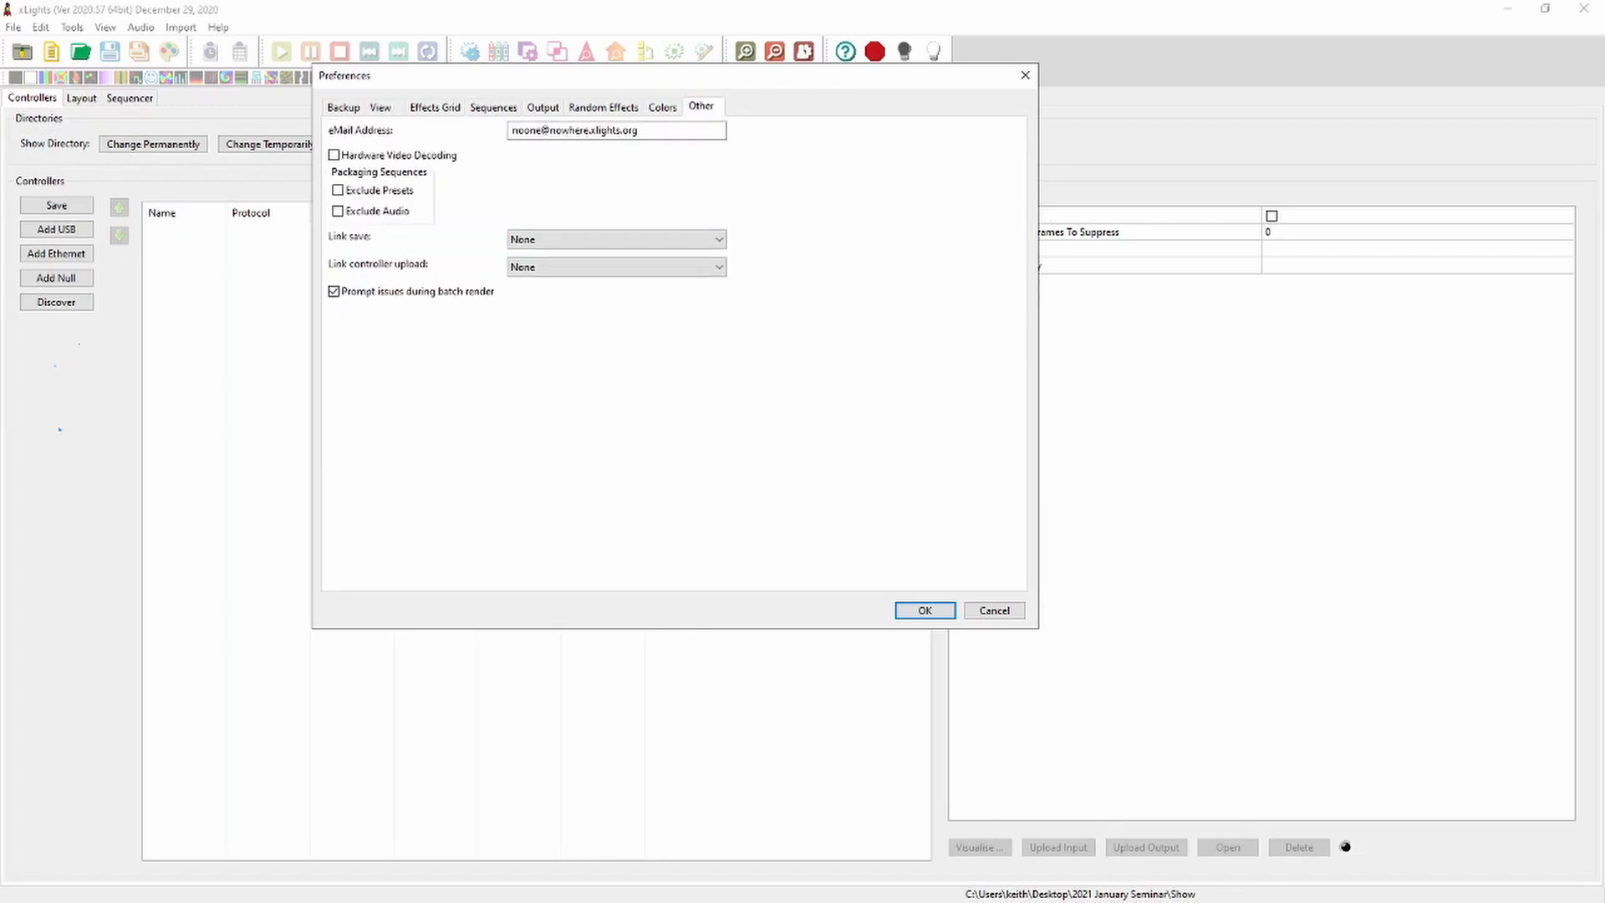
{"action": "left_click", "coordinate": [616, 239]}
{"action": "left_click", "coordinate": [568, 269]}
{"action": "left_click", "coordinate": [616, 267]}
{"action": "left_click", "coordinate": [551, 295]}
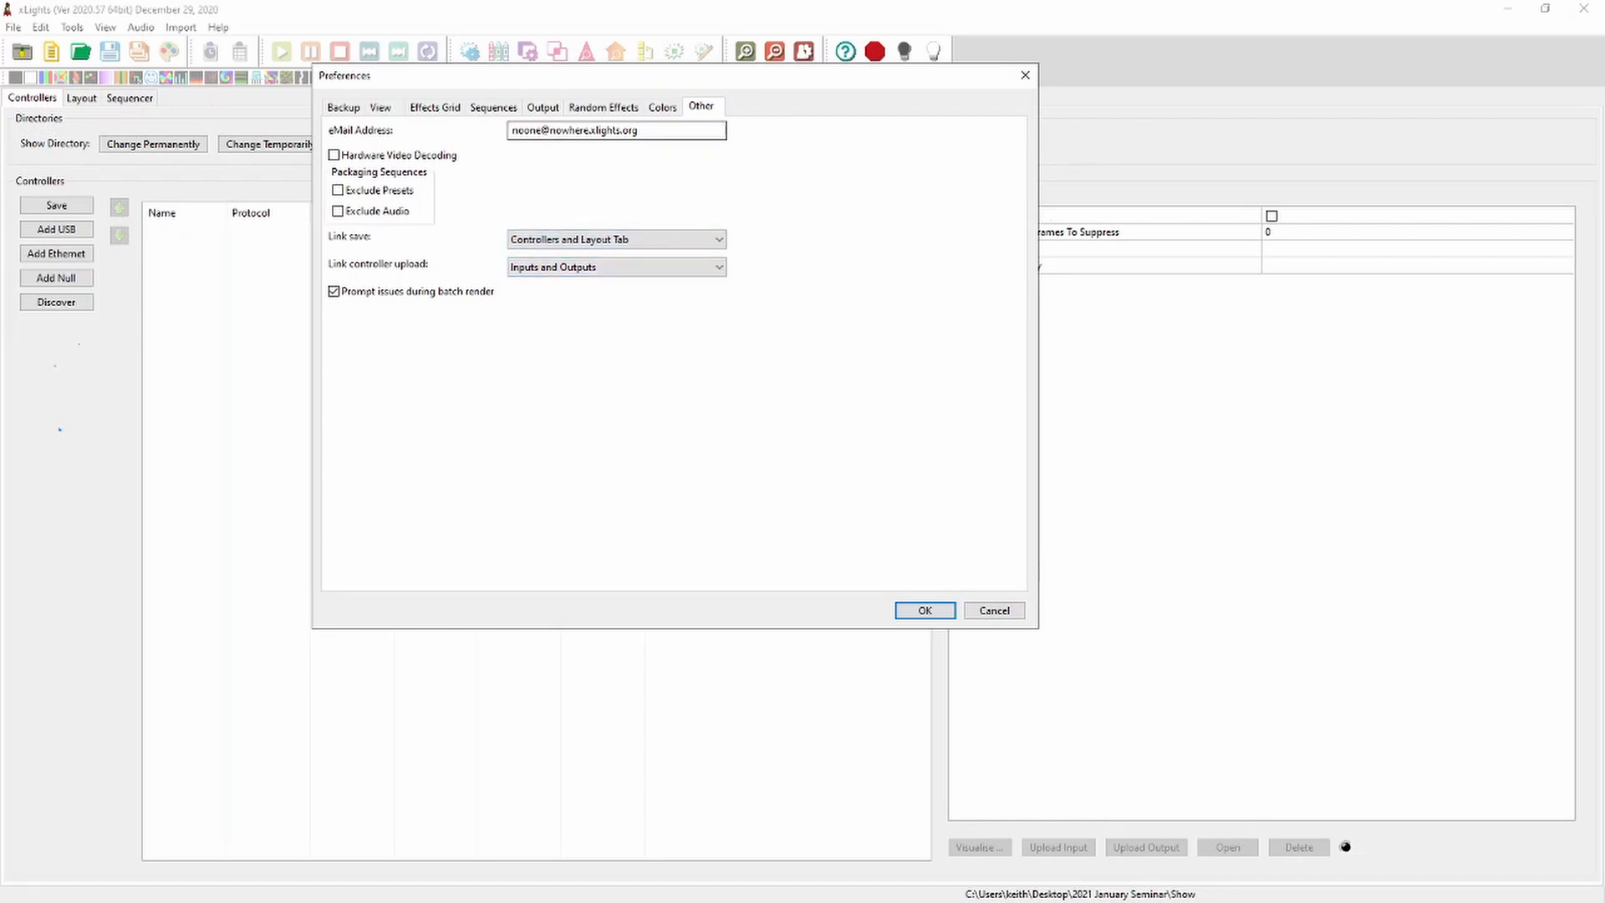
Enable Show Play Controls on Preview in the view preferences and save the preferences
{"action": "left_click", "coordinate": [342, 107]}
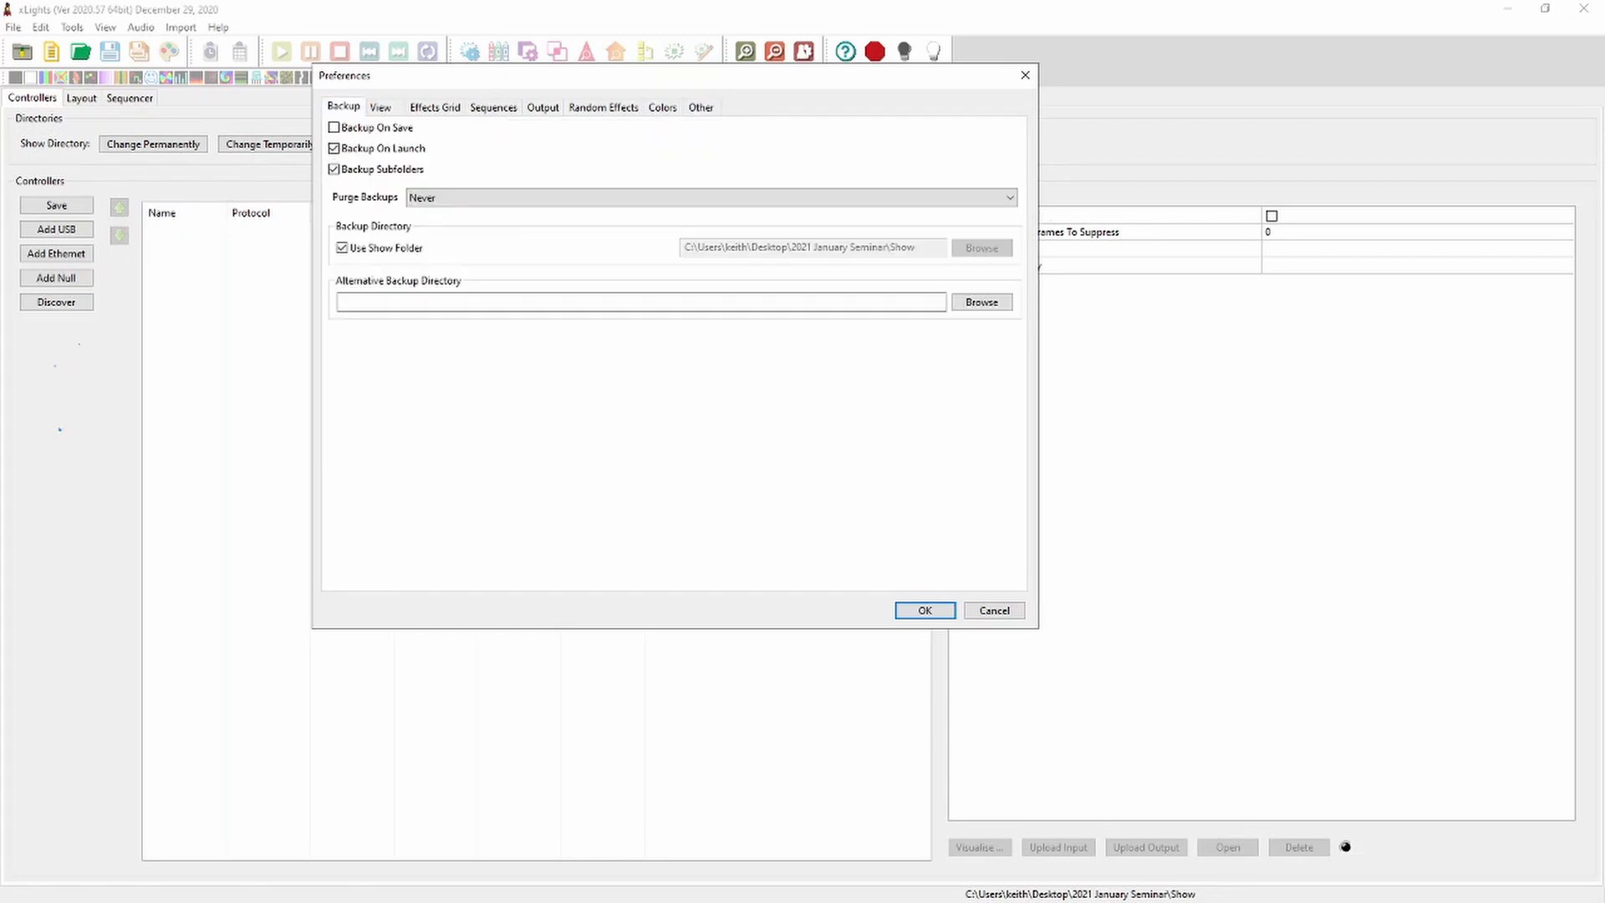
{"action": "left_click", "coordinate": [381, 107]}
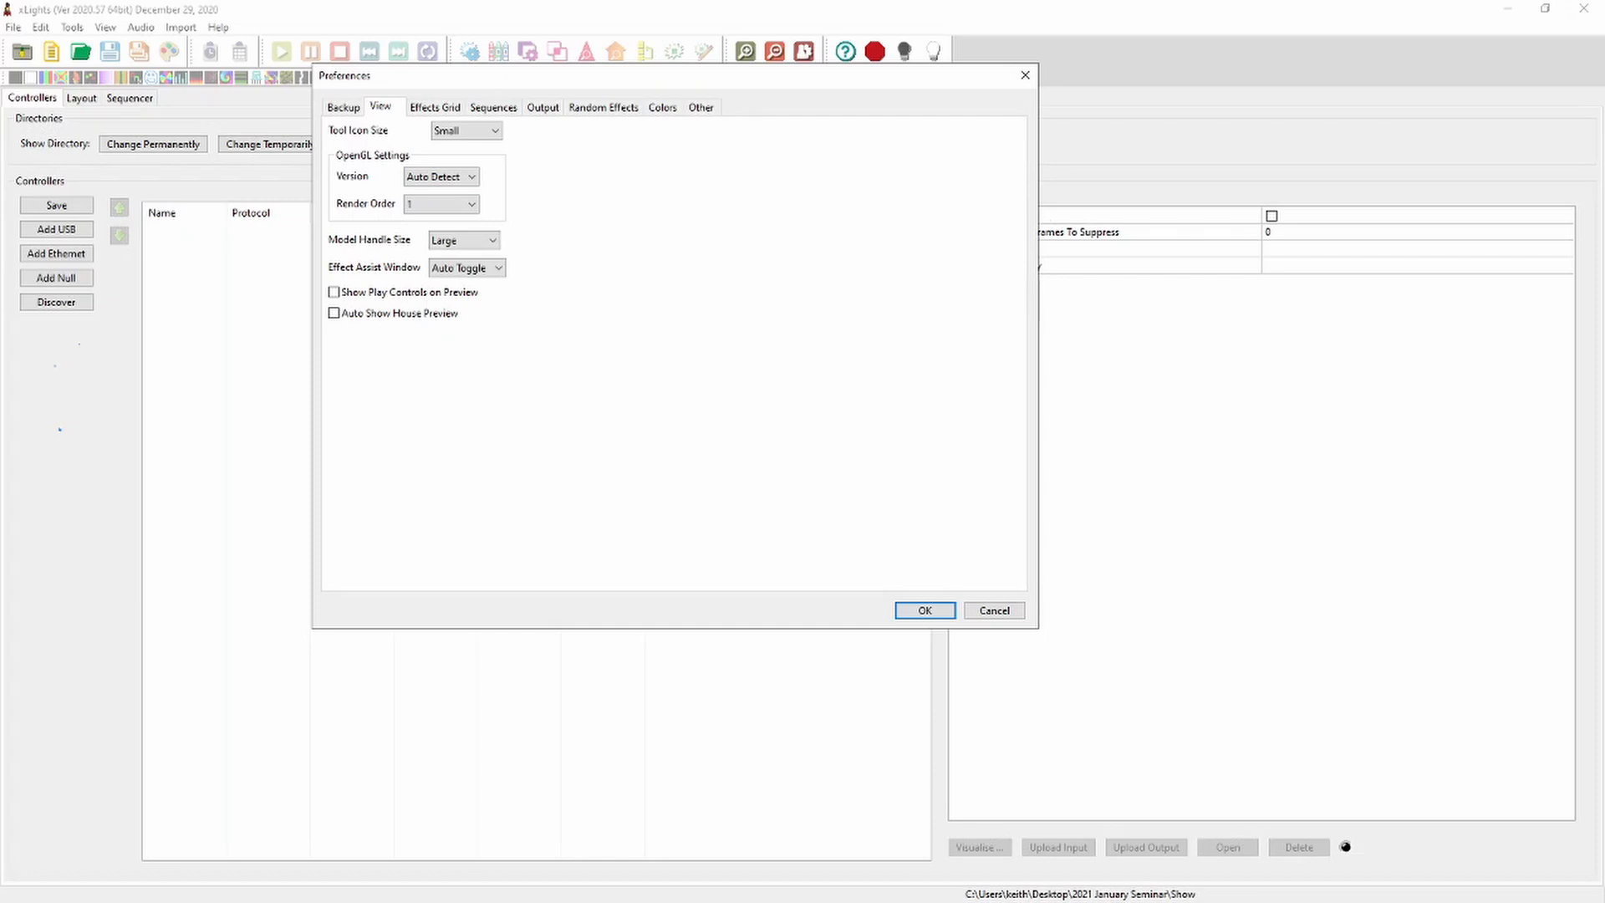
{"action": "left_click", "coordinate": [465, 240]}
{"action": "left_click", "coordinate": [464, 241]}
{"action": "left_click", "coordinate": [335, 293]}
{"action": "key", "text": "Return"}
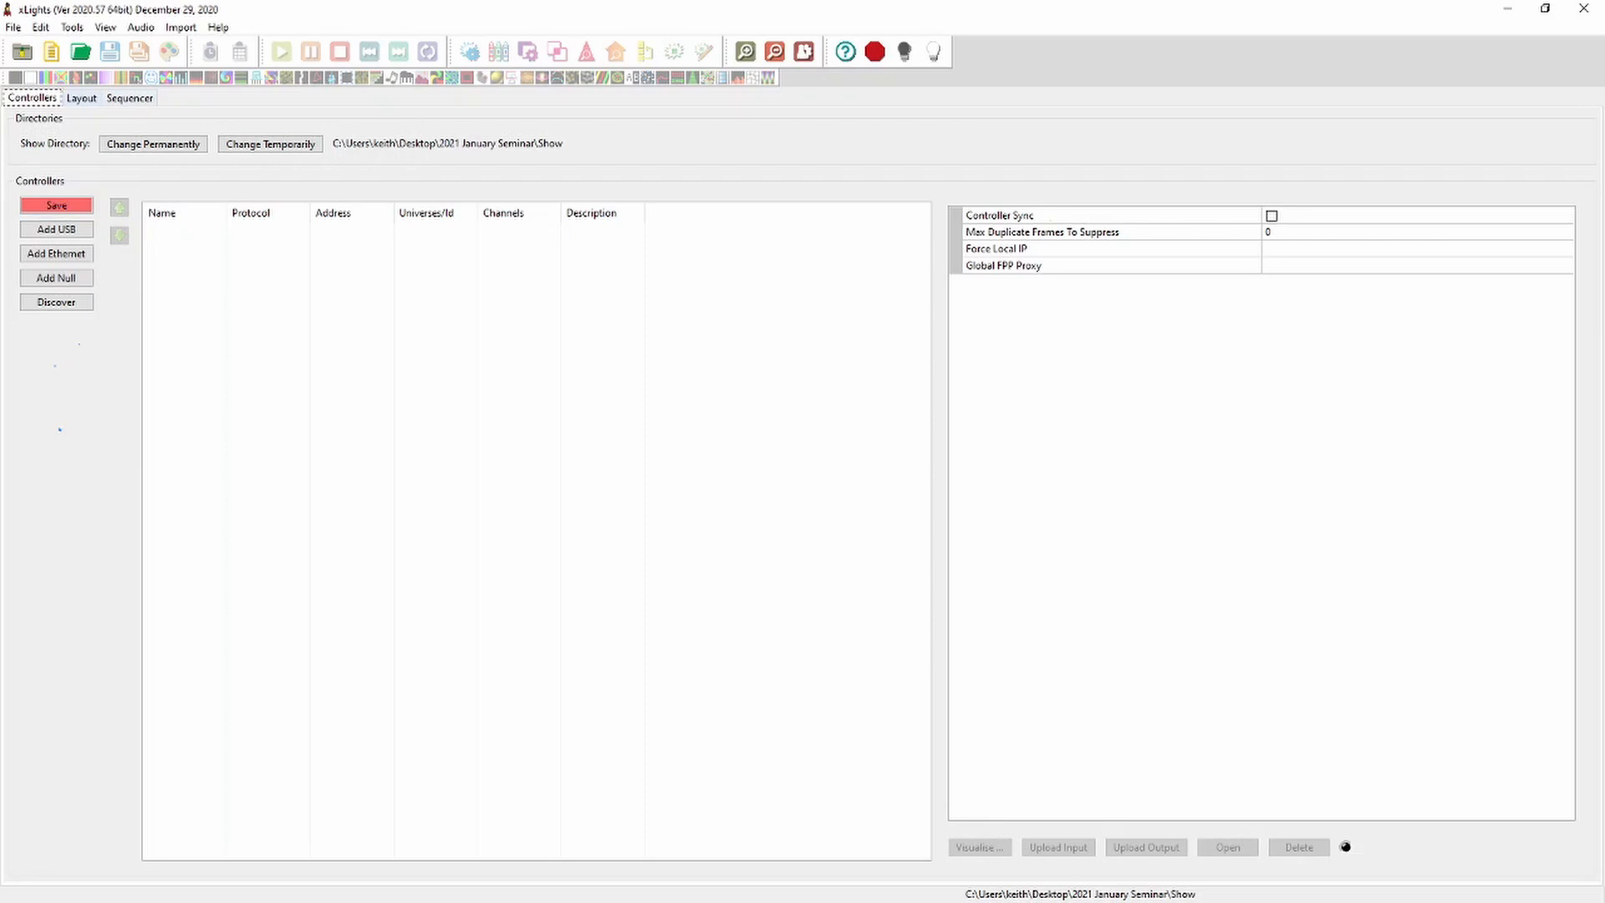
Look over the Layout and Sequencer workspaces and create a new sequence
{"action": "left_click", "coordinate": [81, 98]}
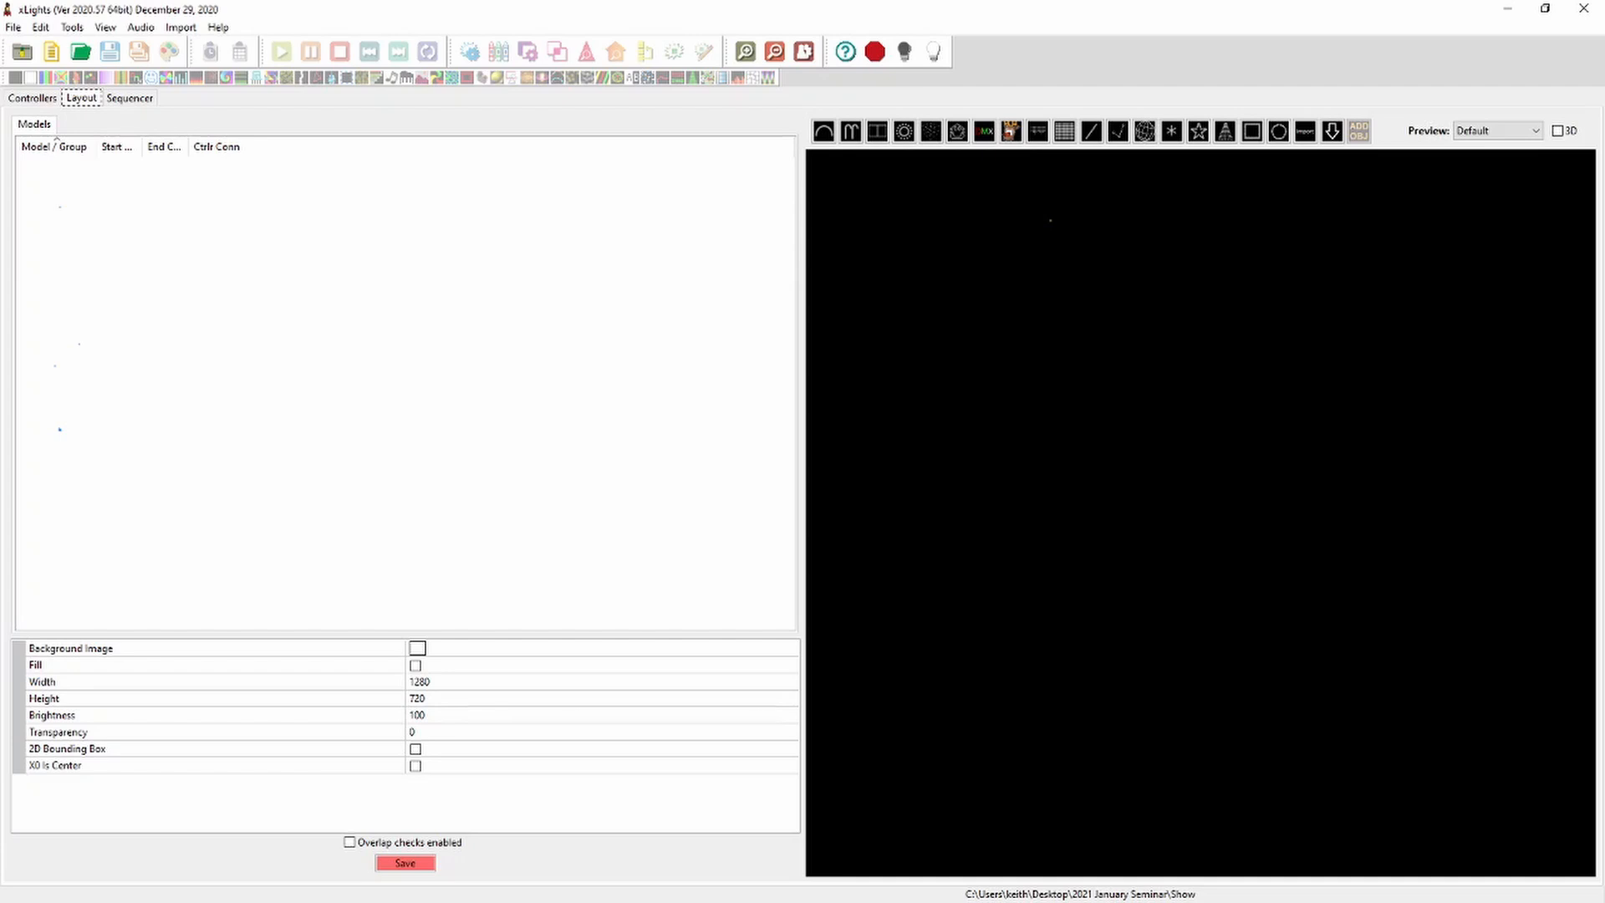
{"action": "left_click", "coordinate": [130, 99]}
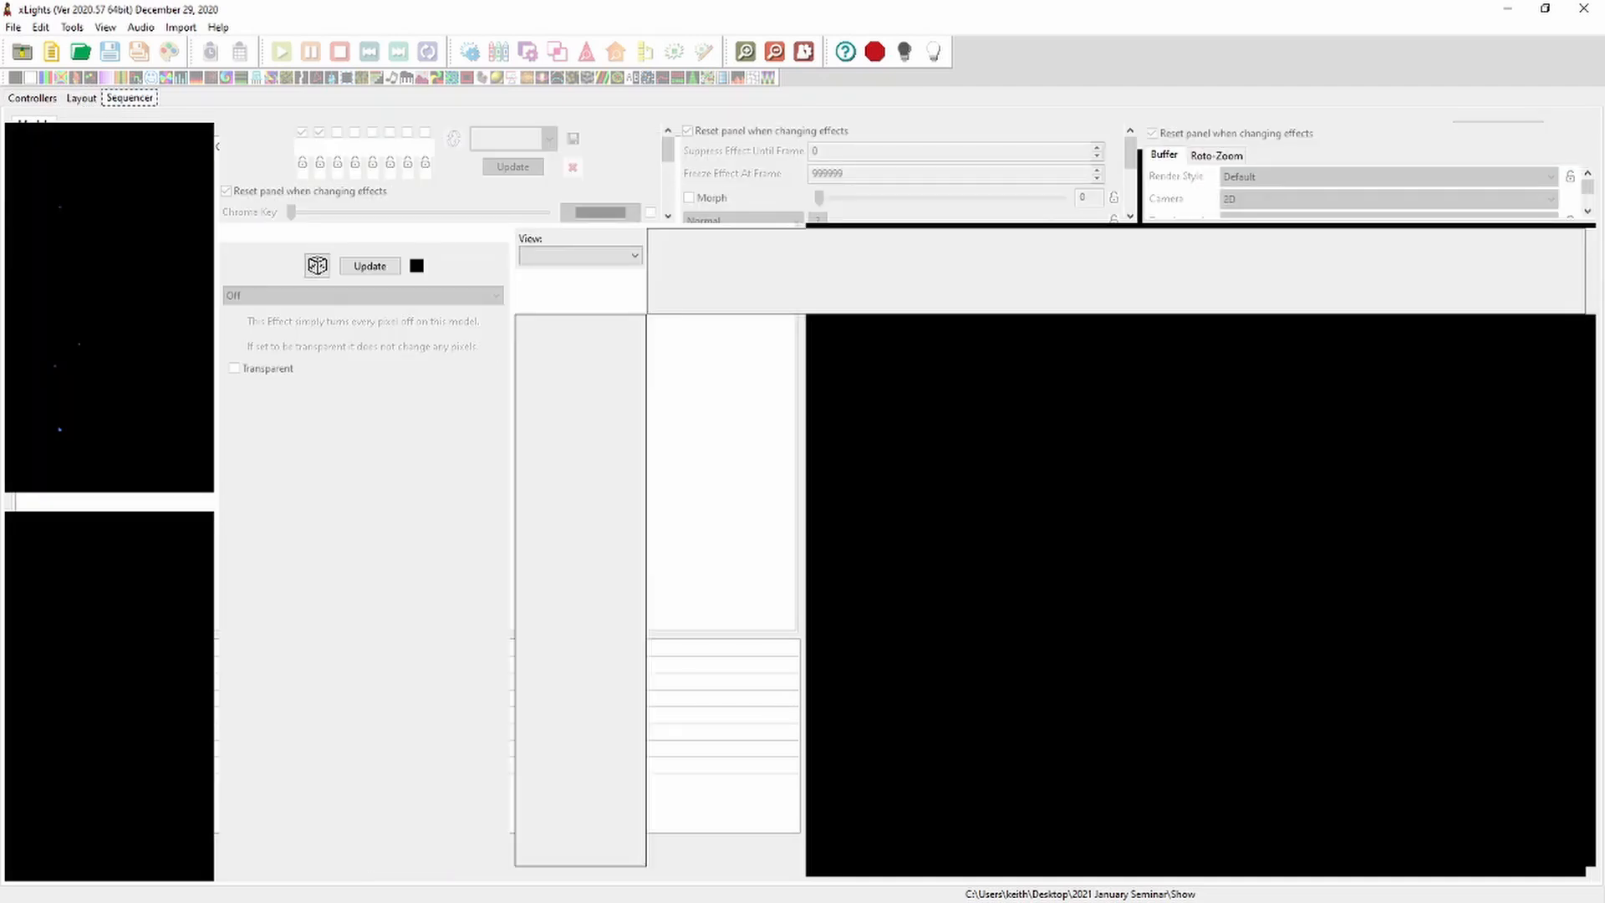
{"action": "left_click", "coordinate": [81, 99]}
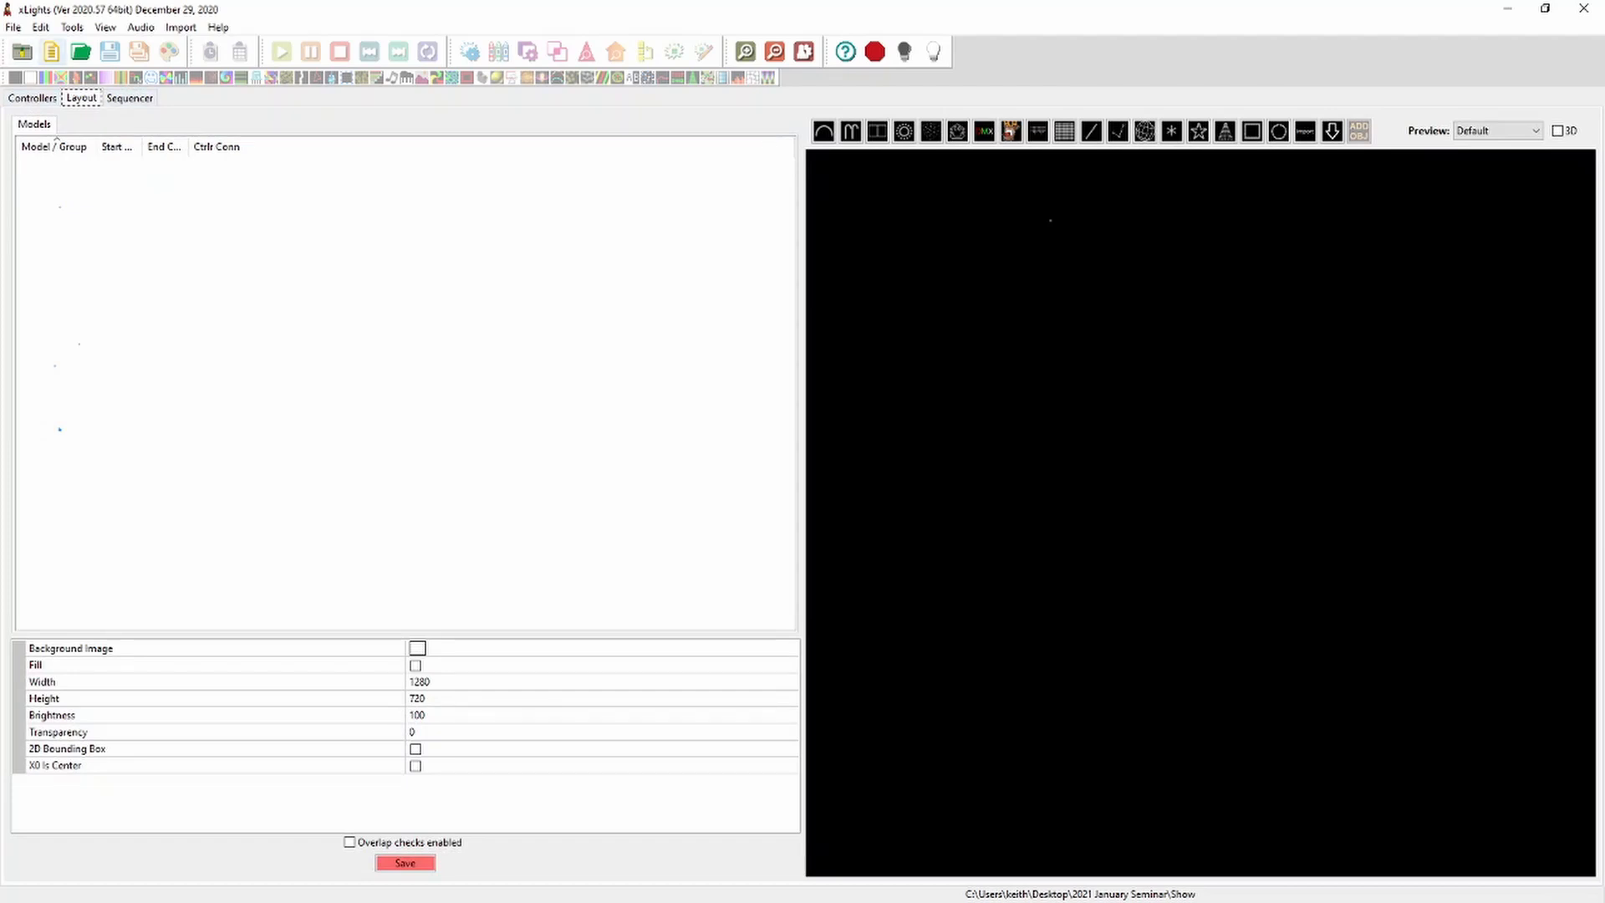
{"action": "left_click", "coordinate": [51, 52]}
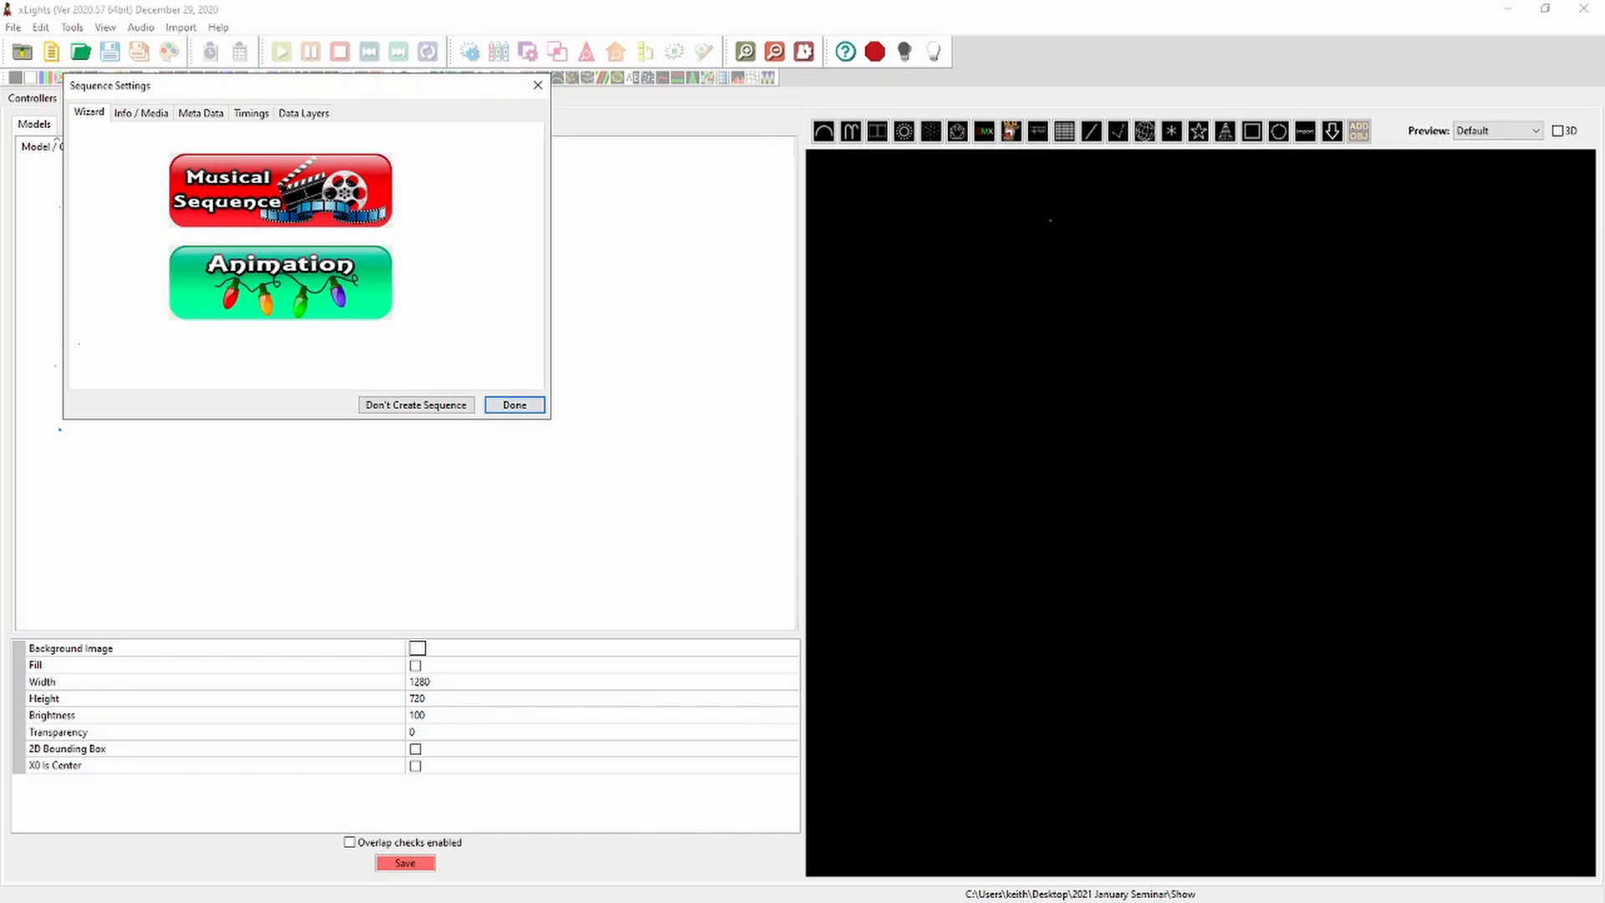
{"action": "left_click", "coordinate": [515, 406]}
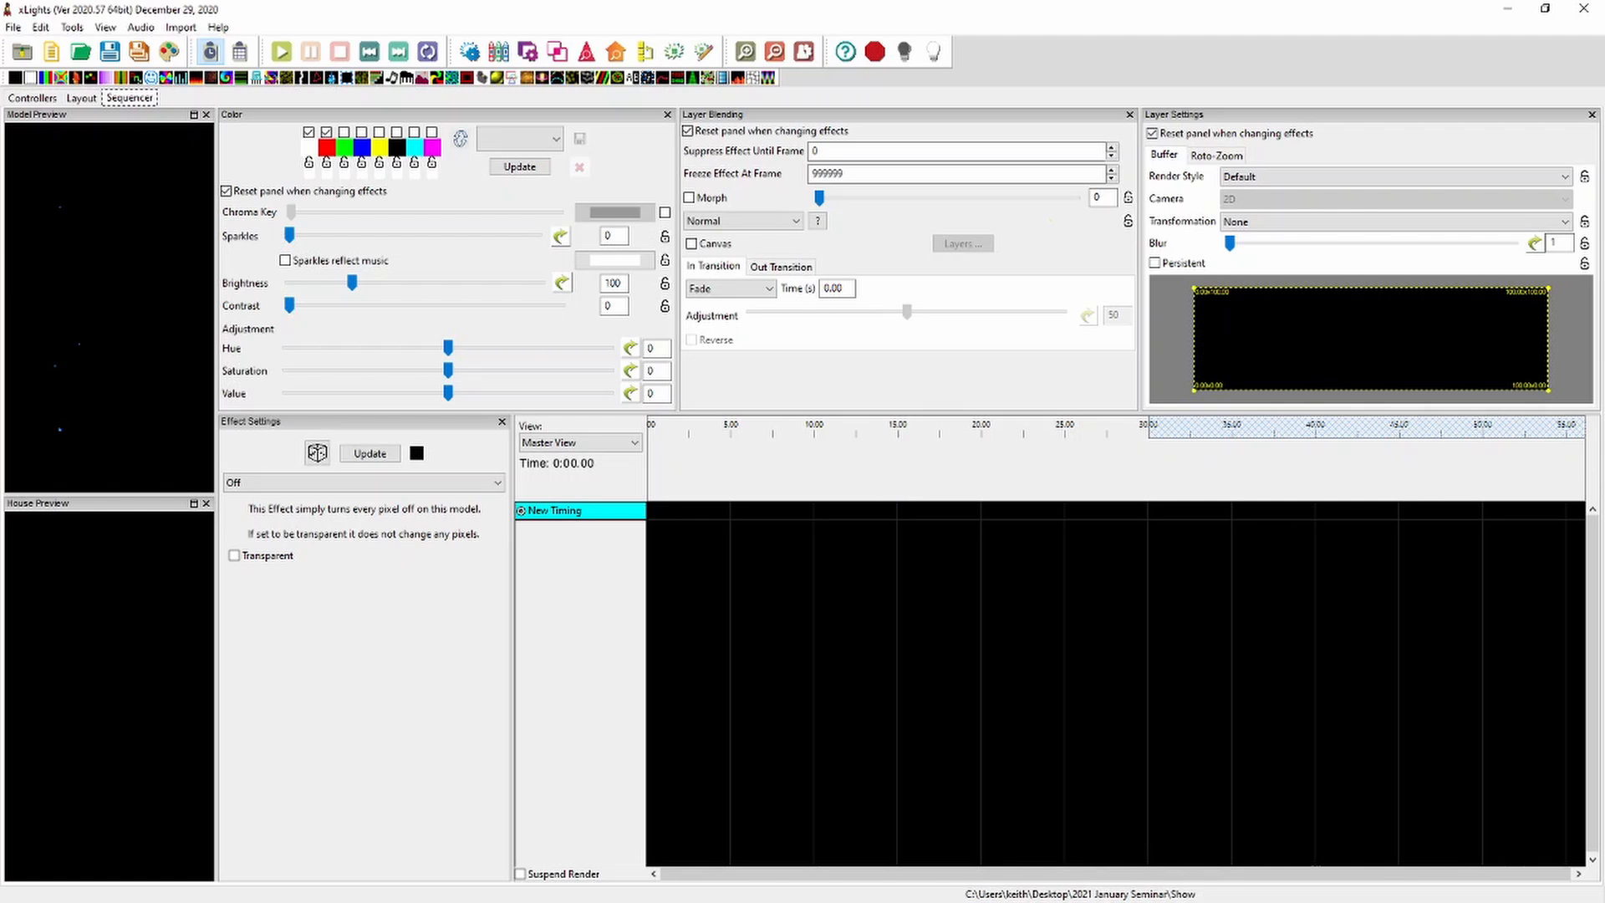
Discard the open sequence and create a new musical sequence from Dynamite - Patrick Patrikios.mp3 in the Show folder
{"action": "left_click", "coordinate": [51, 52]}
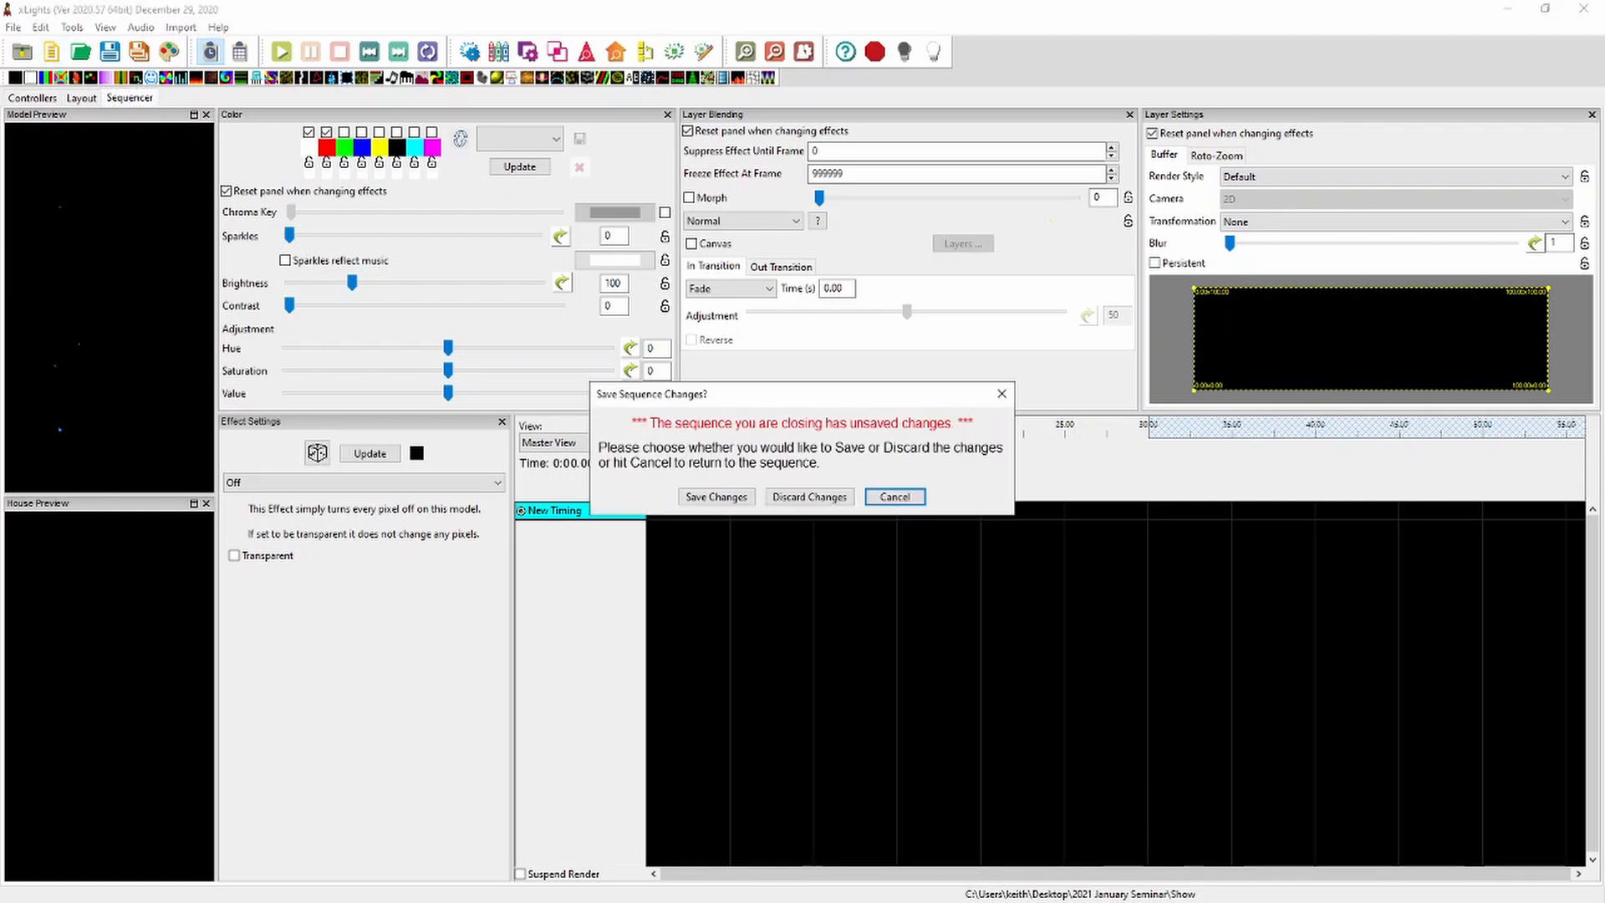
{"action": "left_click", "coordinate": [810, 495]}
{"action": "left_click", "coordinate": [280, 190]}
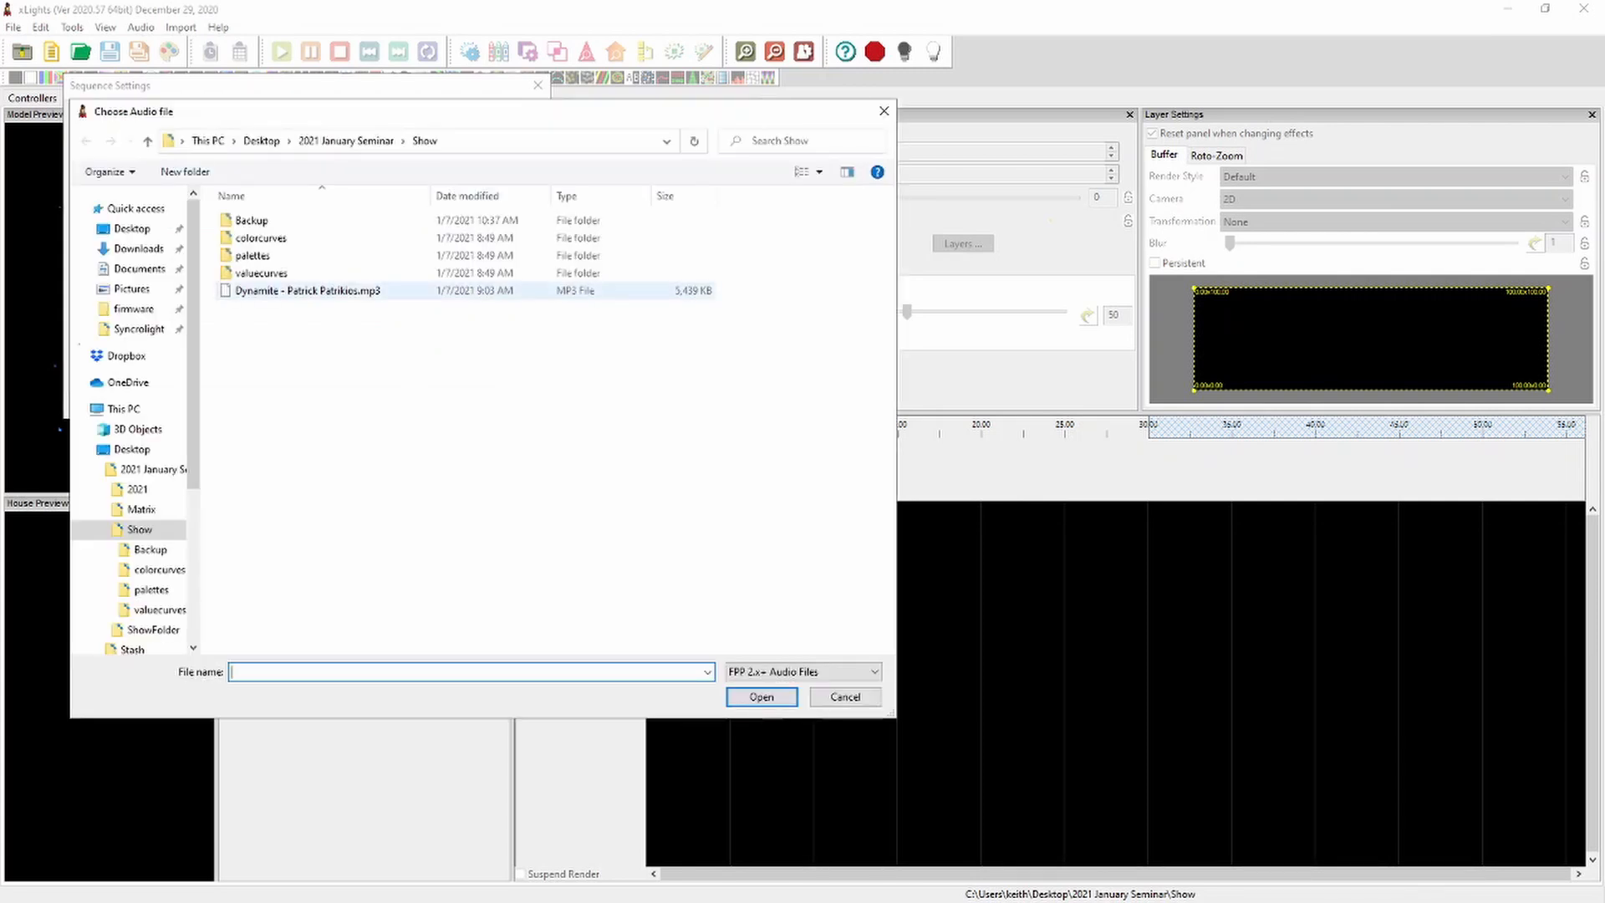
{"action": "double_click", "coordinate": [318, 291]}
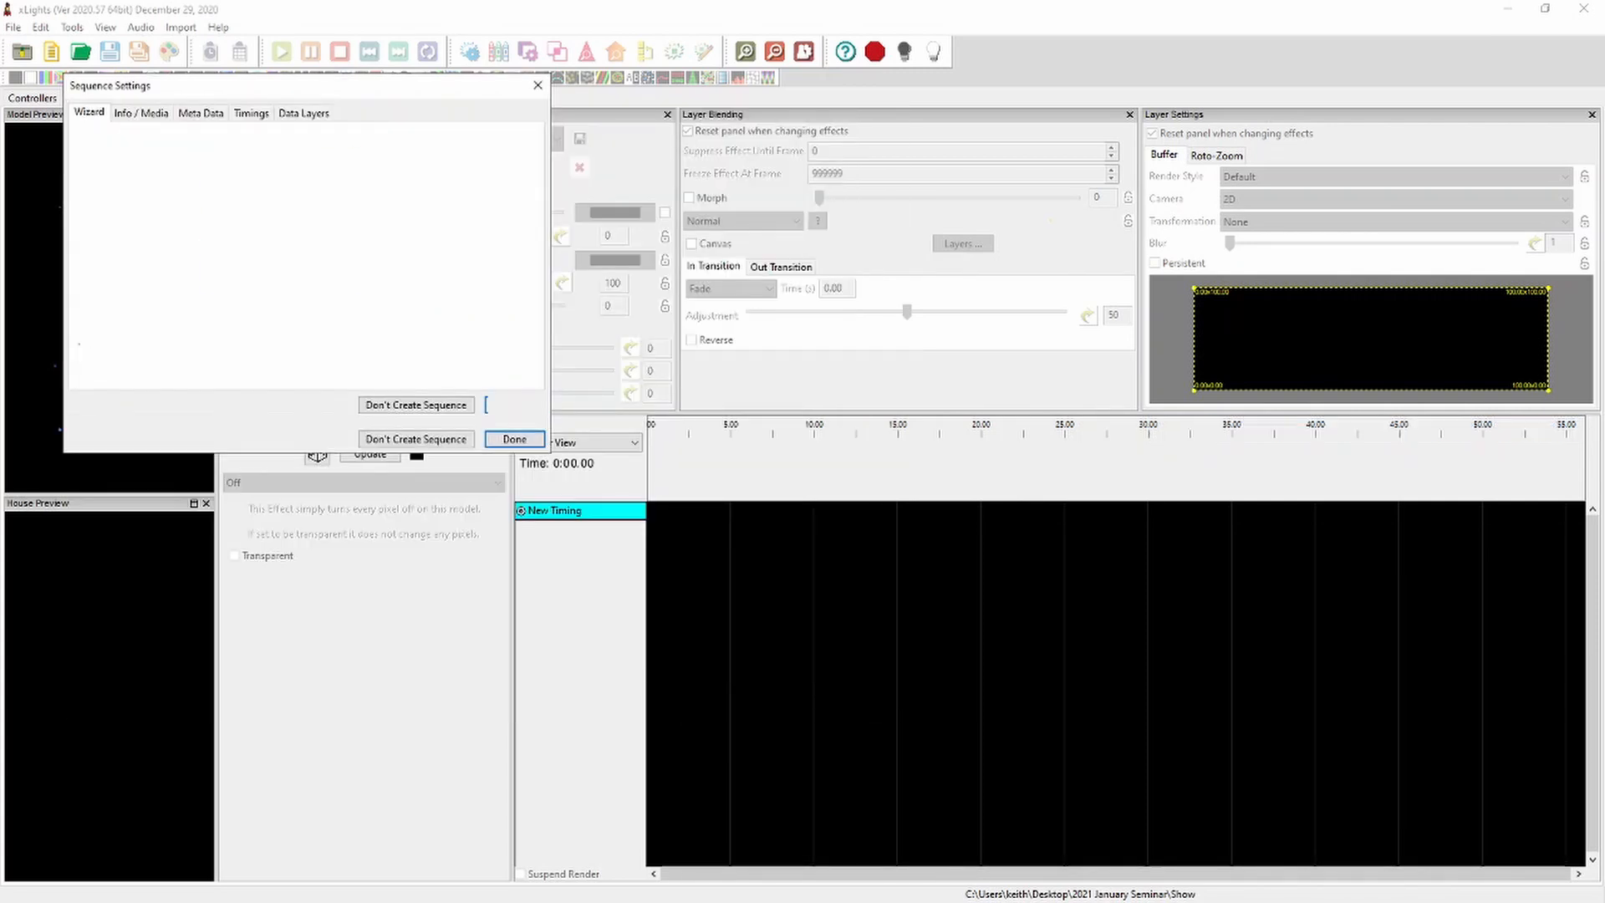
{"action": "left_click", "coordinate": [515, 439]}
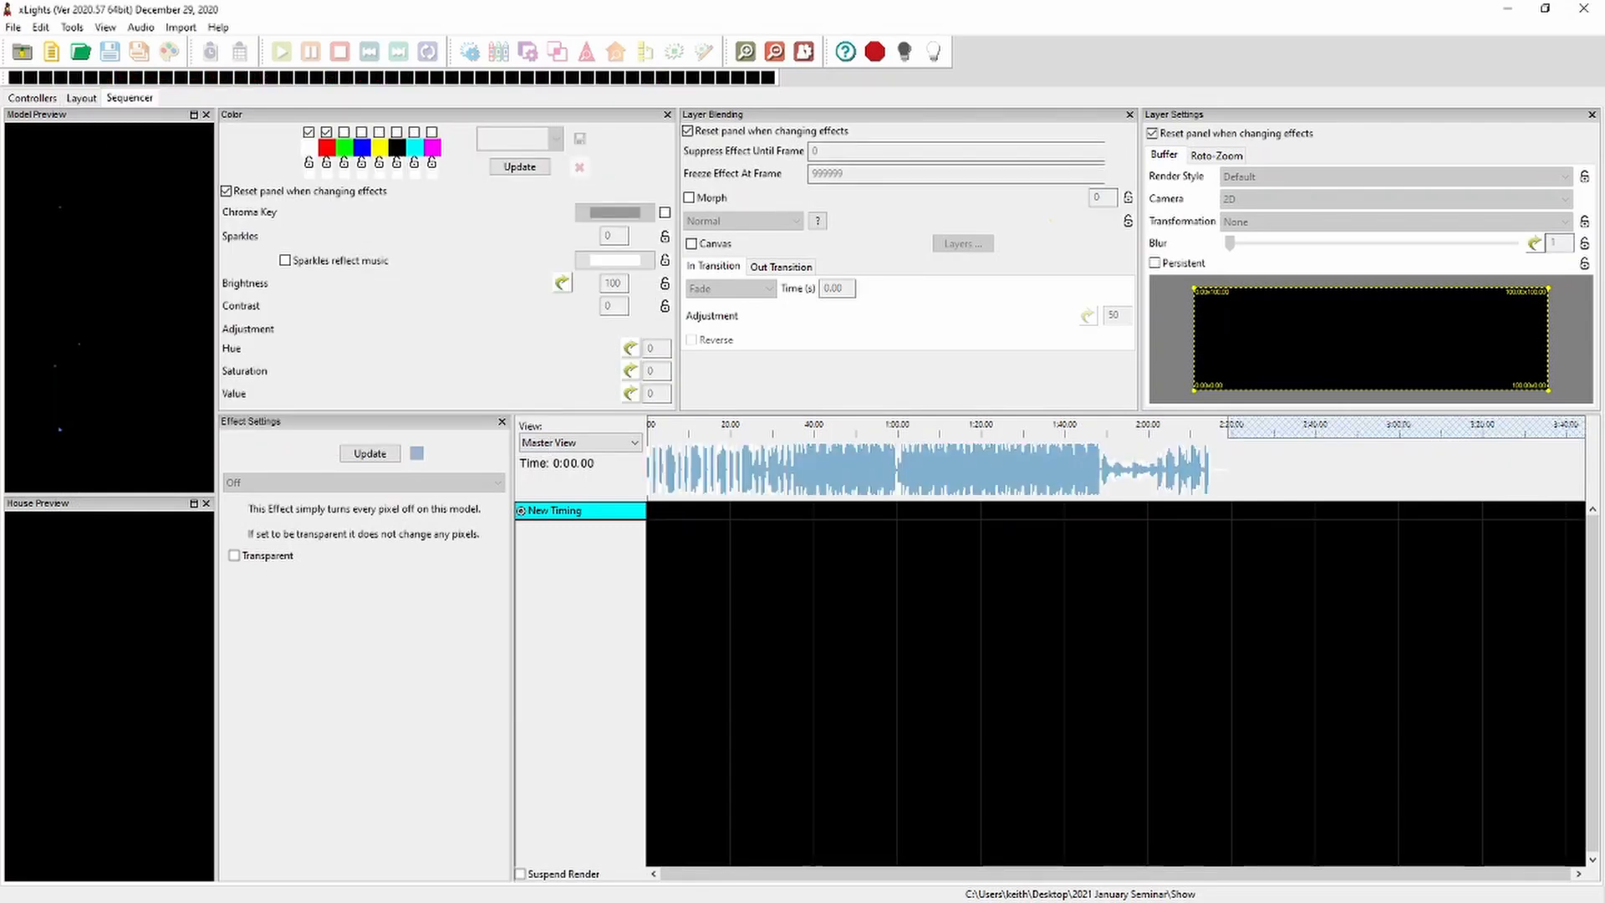
Start adding a timing track and use its interval choice to download the Queen Mary Vamp plugins for audio analysis
{"action": "right_click", "coordinate": [554, 510]}
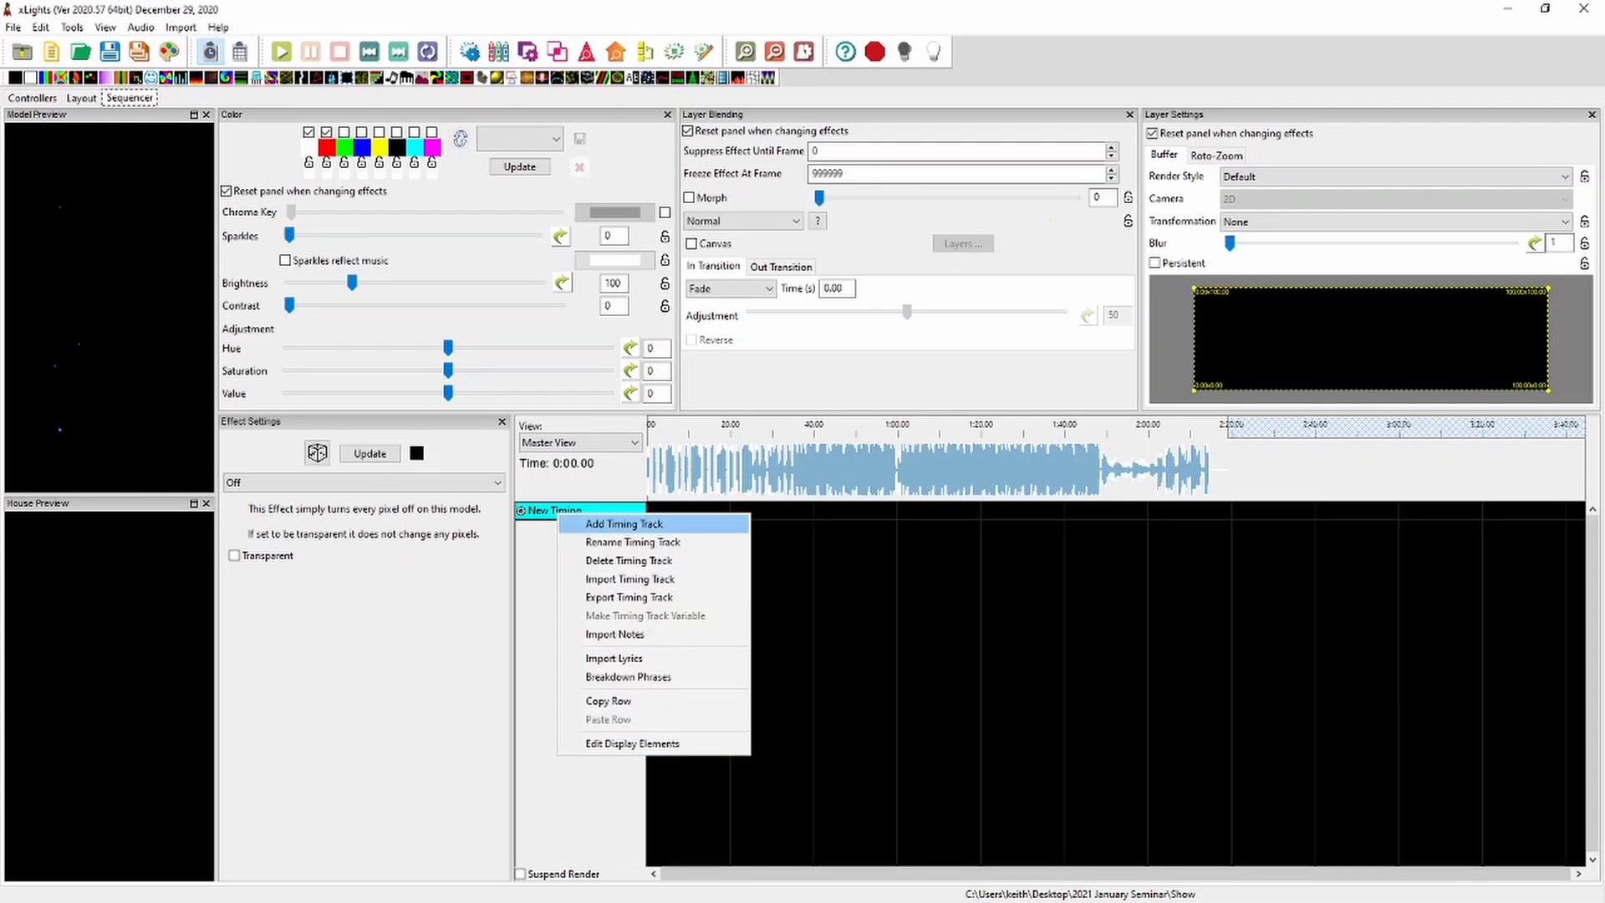
{"action": "left_click", "coordinate": [590, 524]}
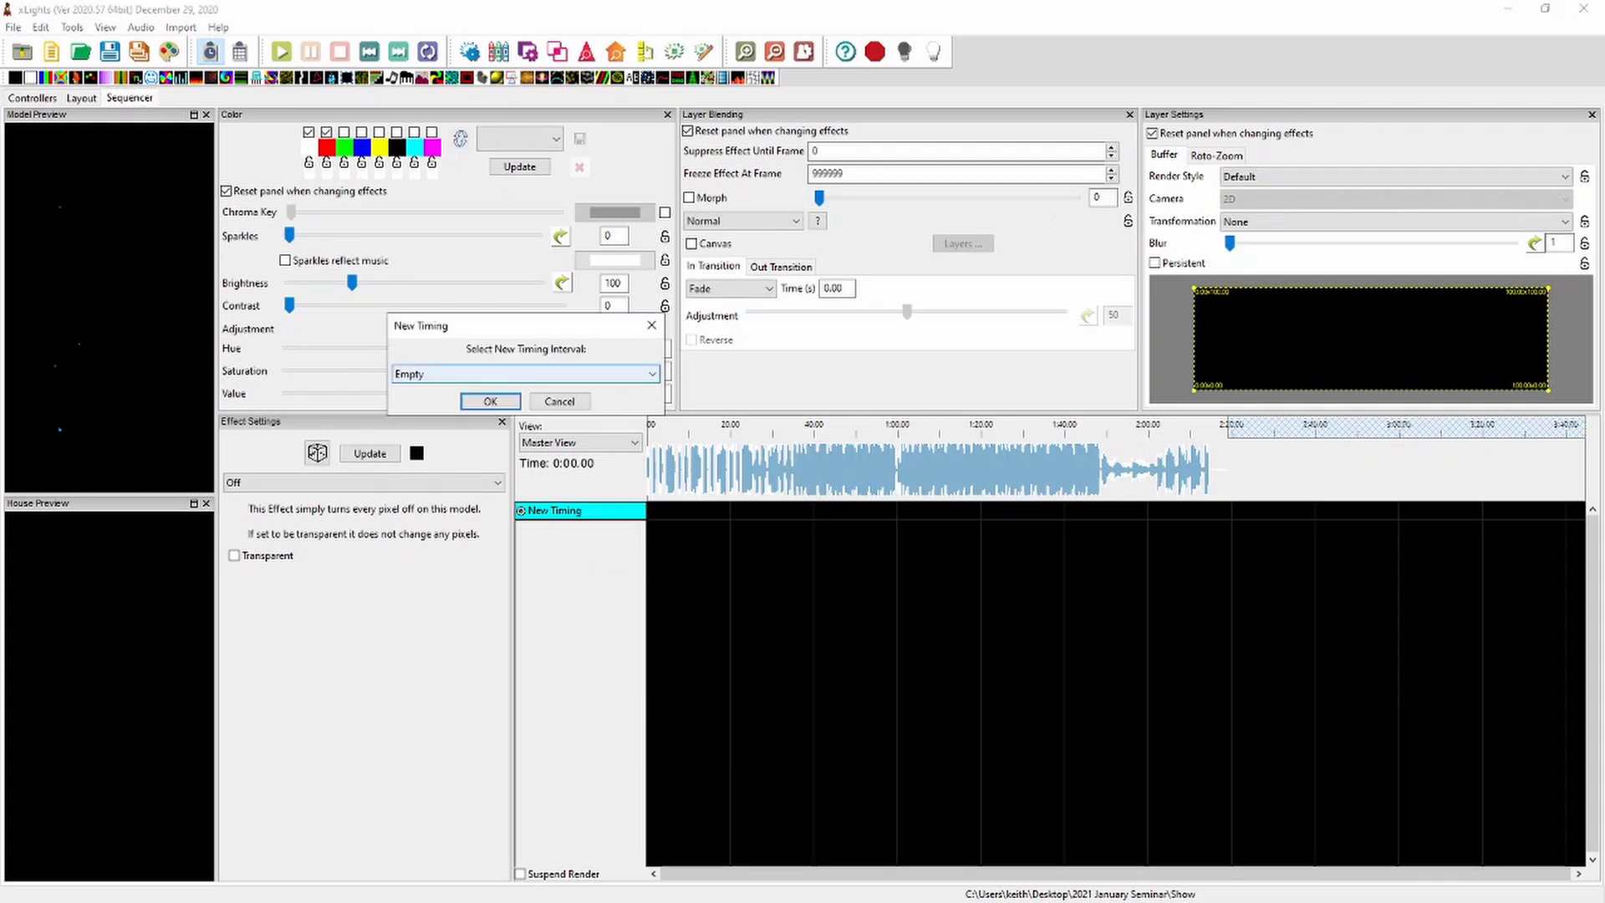
{"action": "left_click", "coordinate": [526, 375]}
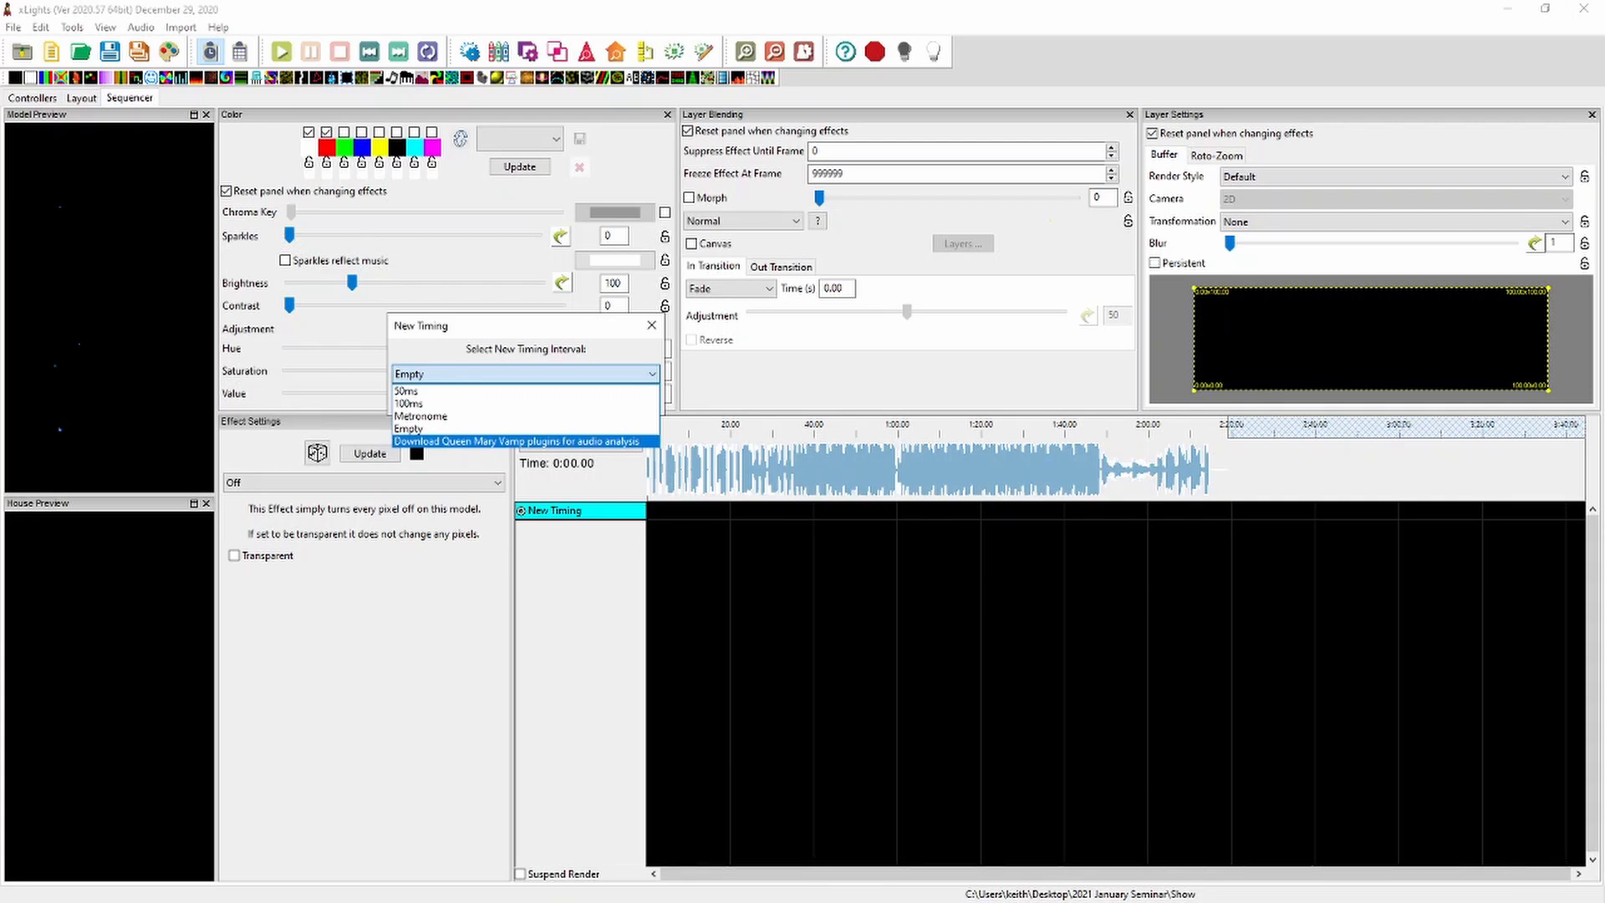
{"action": "key", "text": "Return"}
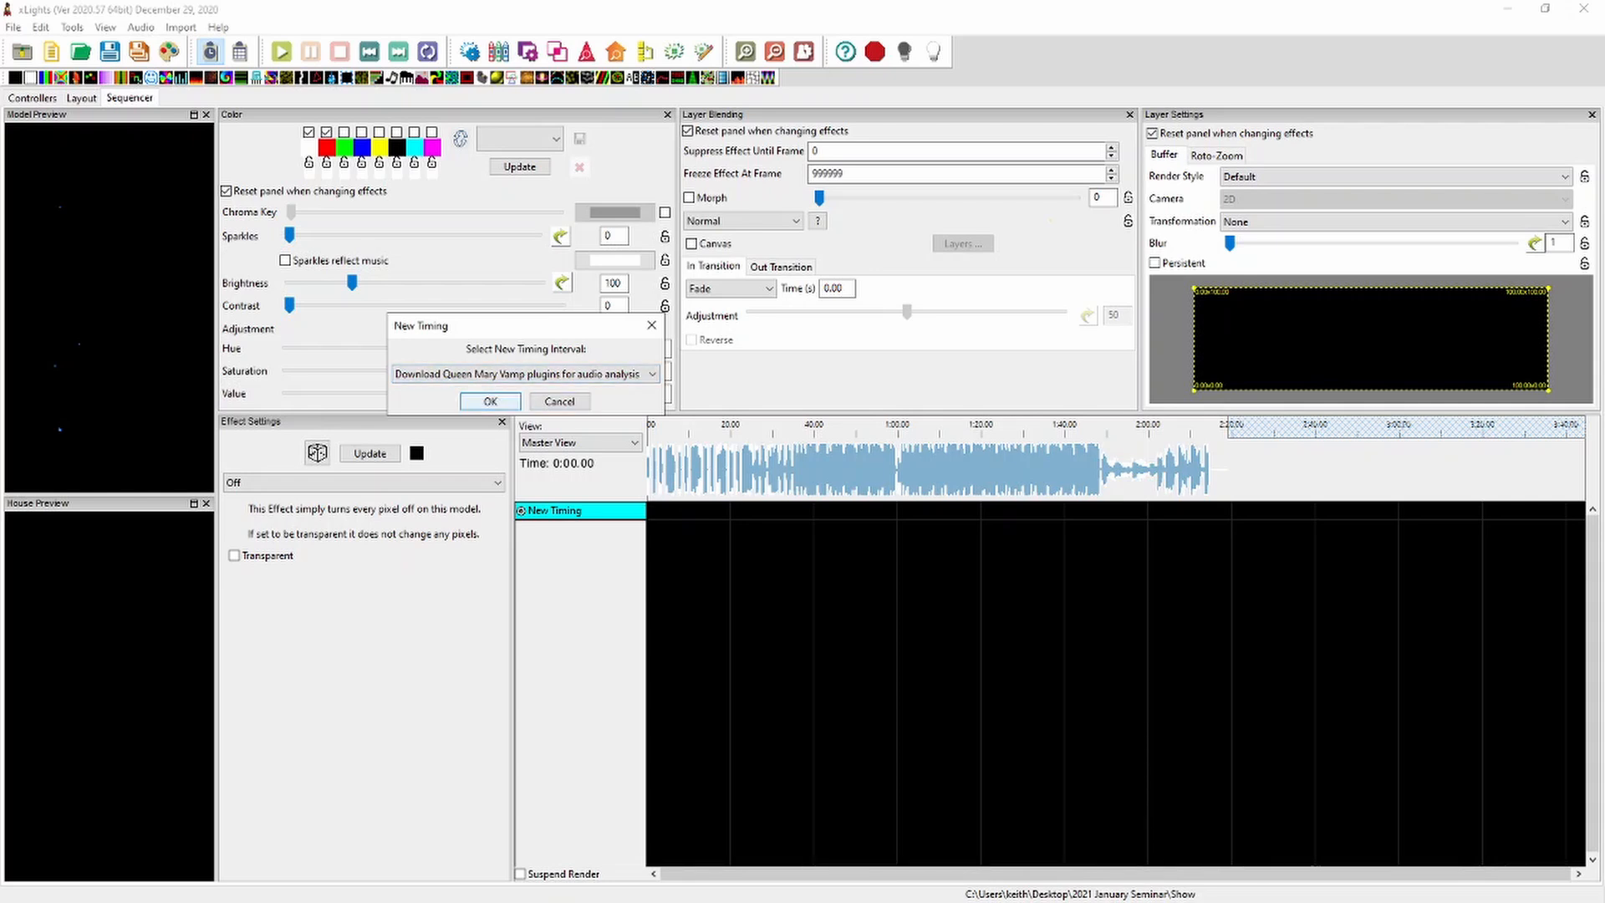
{"action": "left_click", "coordinate": [489, 401]}
{"action": "left_click", "coordinate": [995, 460]}
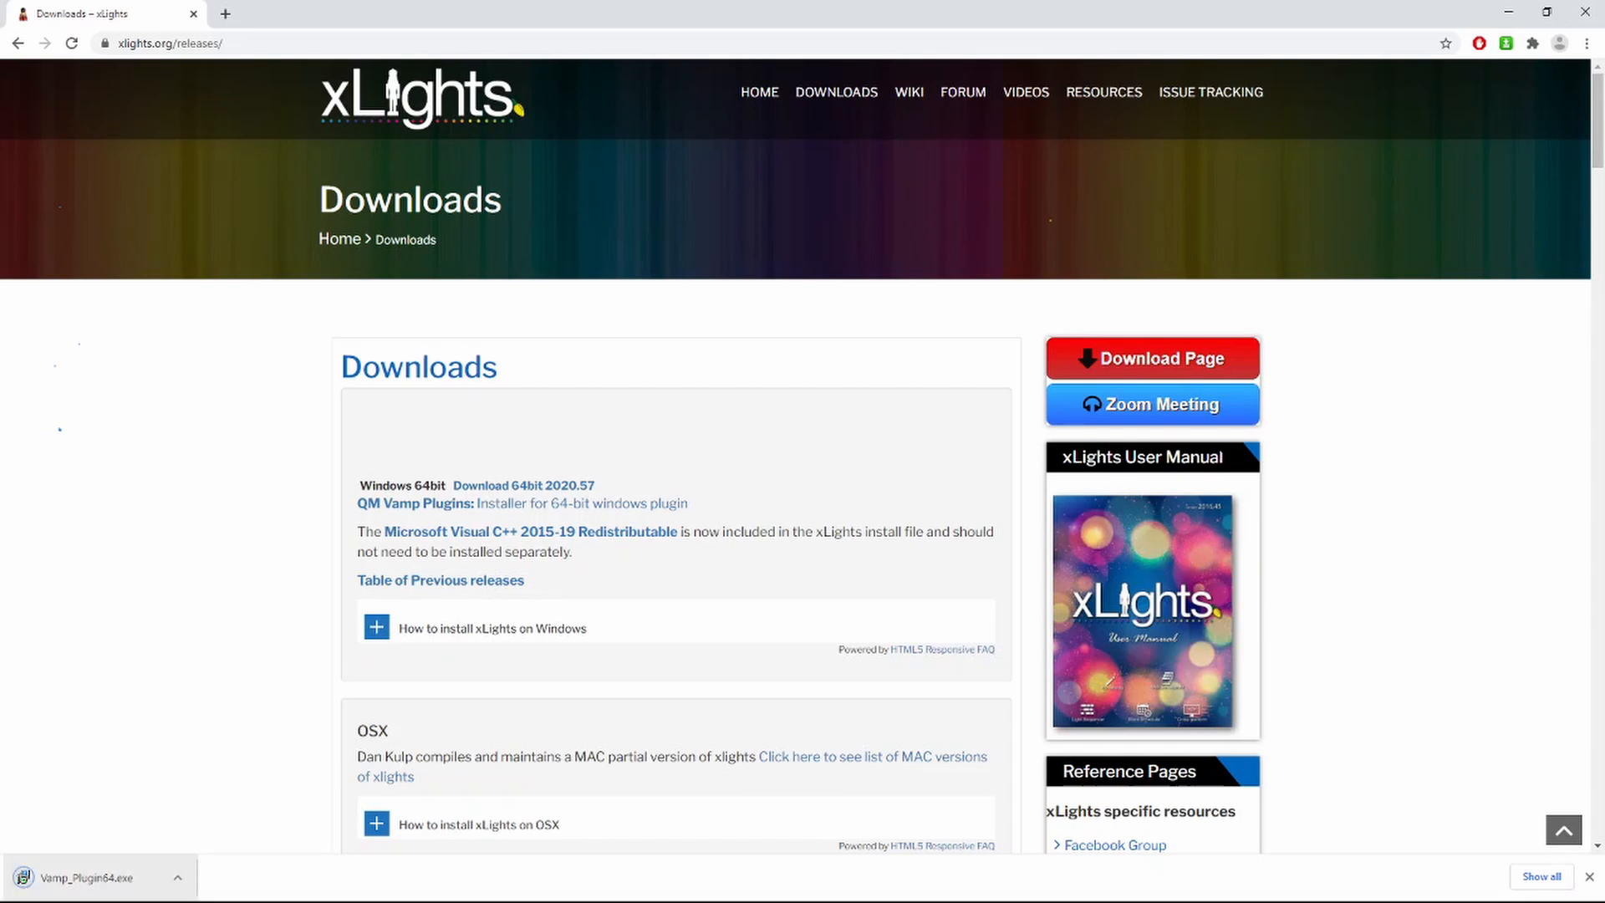
Run the downloaded Vamp_Plugin64.exe, install into the existing C:\Program Files\Vamp Plugins folder, and minimise the browser
{"action": "left_click", "coordinate": [87, 878]}
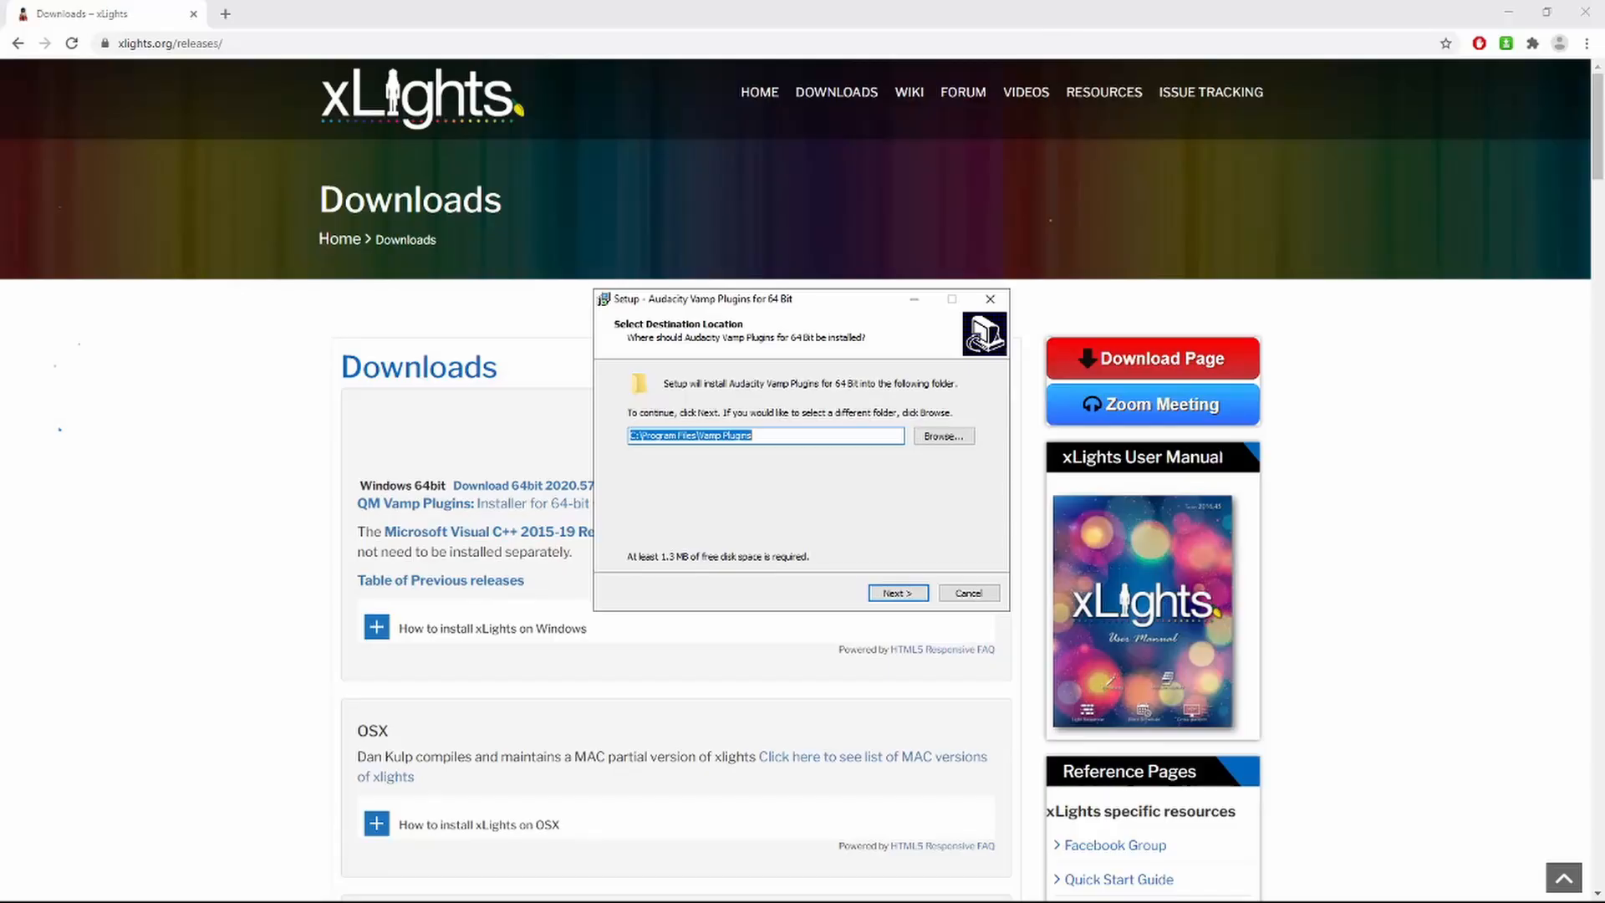
{"action": "left_click", "coordinate": [899, 593]}
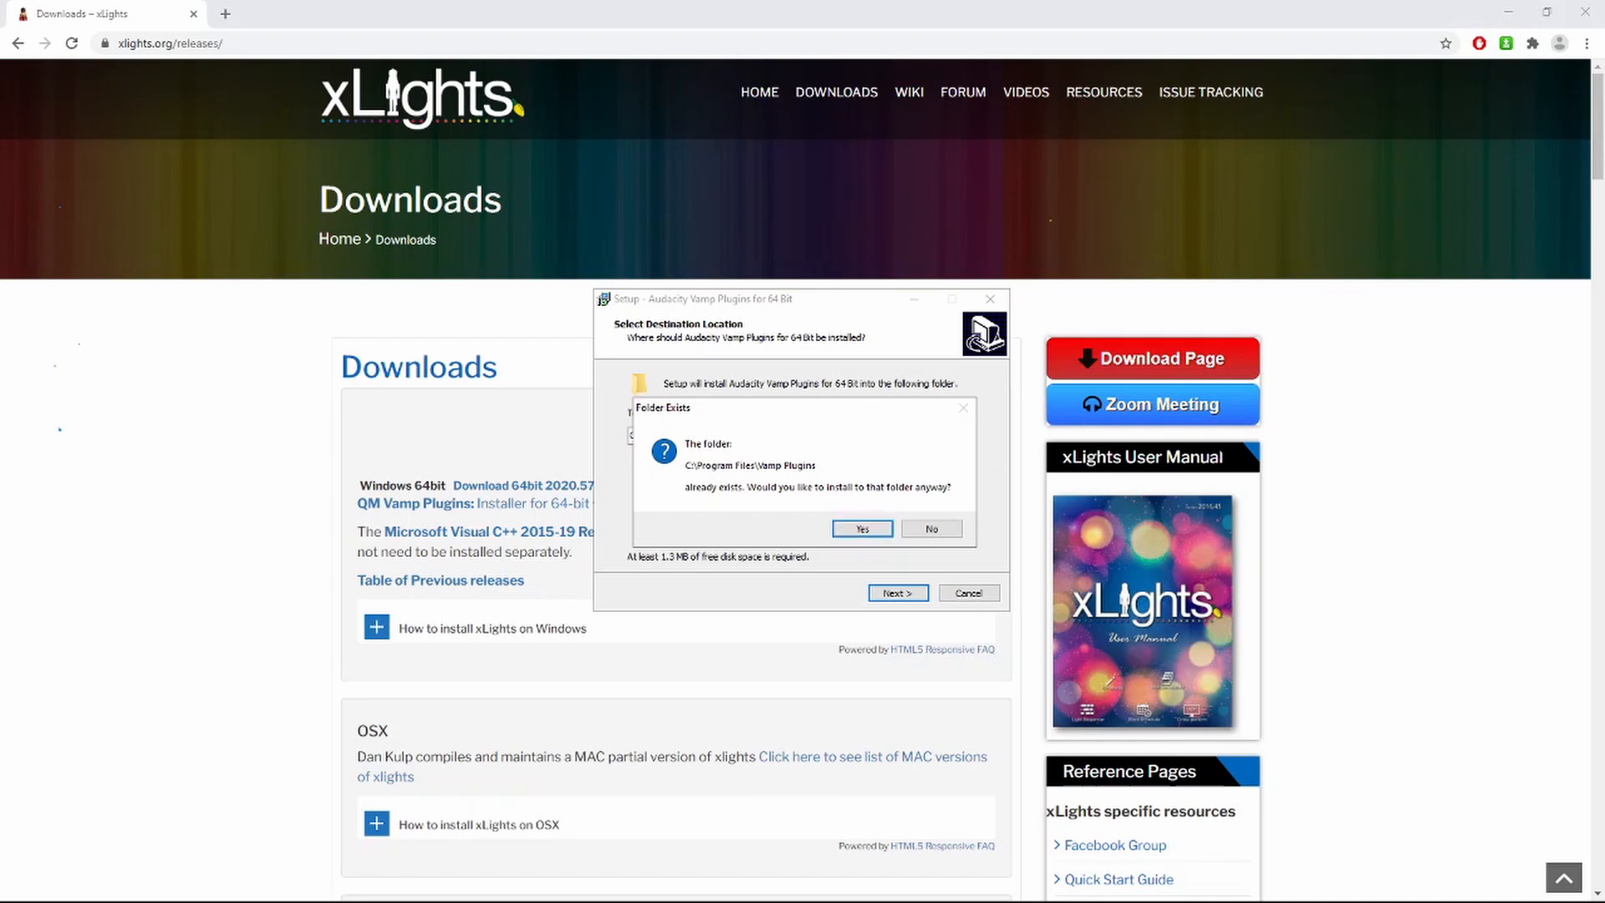
{"action": "left_click", "coordinate": [862, 529]}
{"action": "left_click", "coordinate": [899, 592]}
{"action": "left_click", "coordinate": [898, 592]}
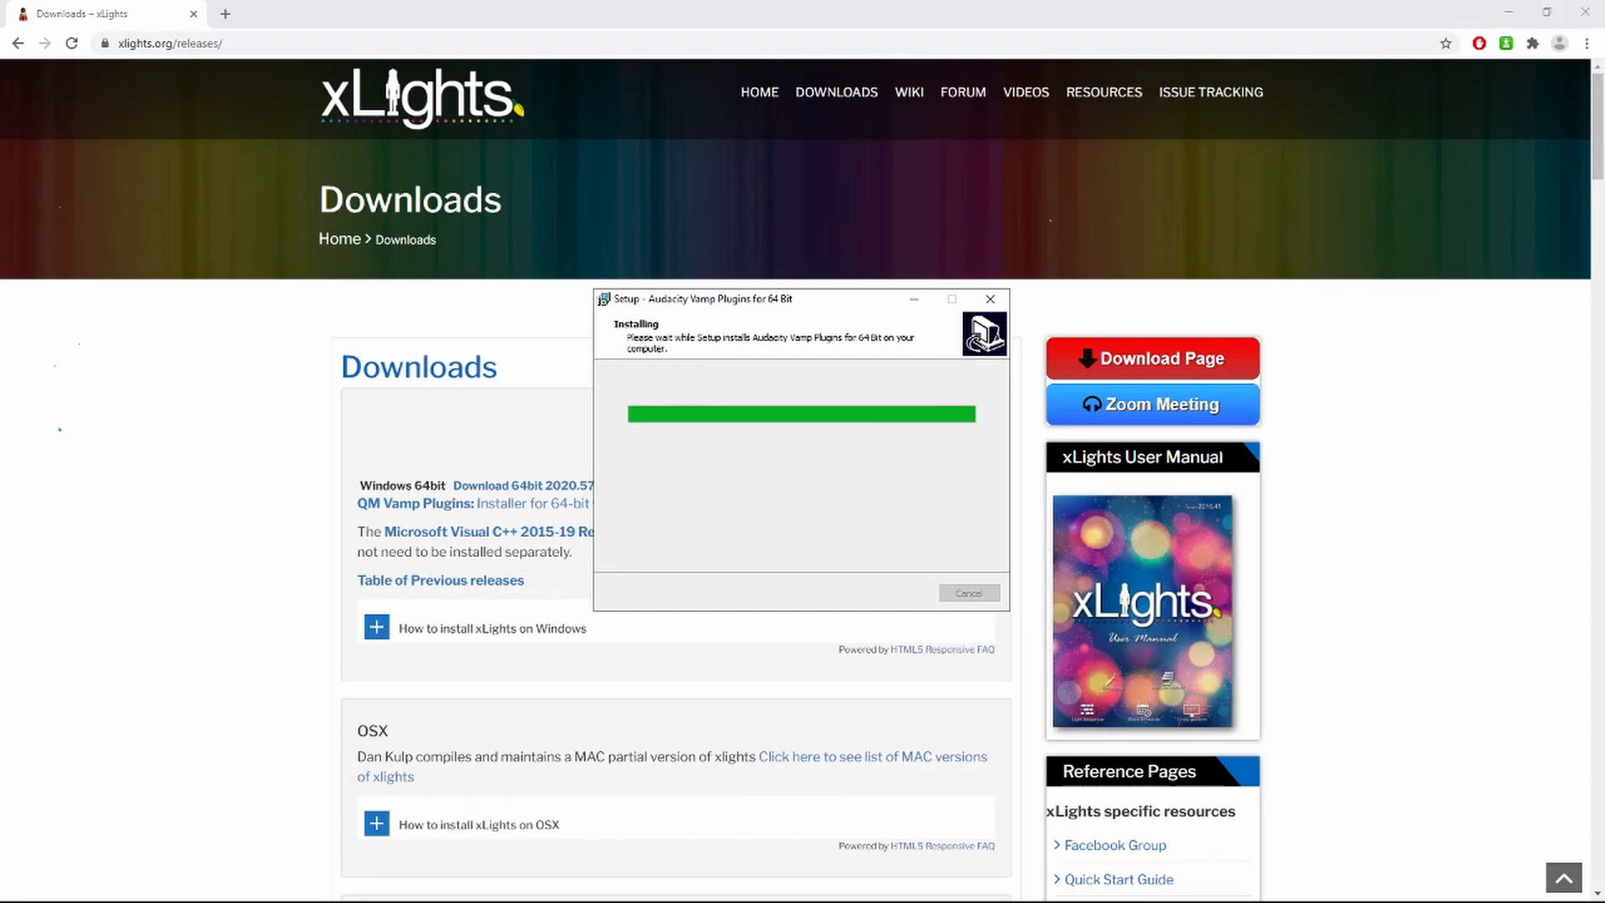
{"action": "left_click", "coordinate": [1509, 12]}
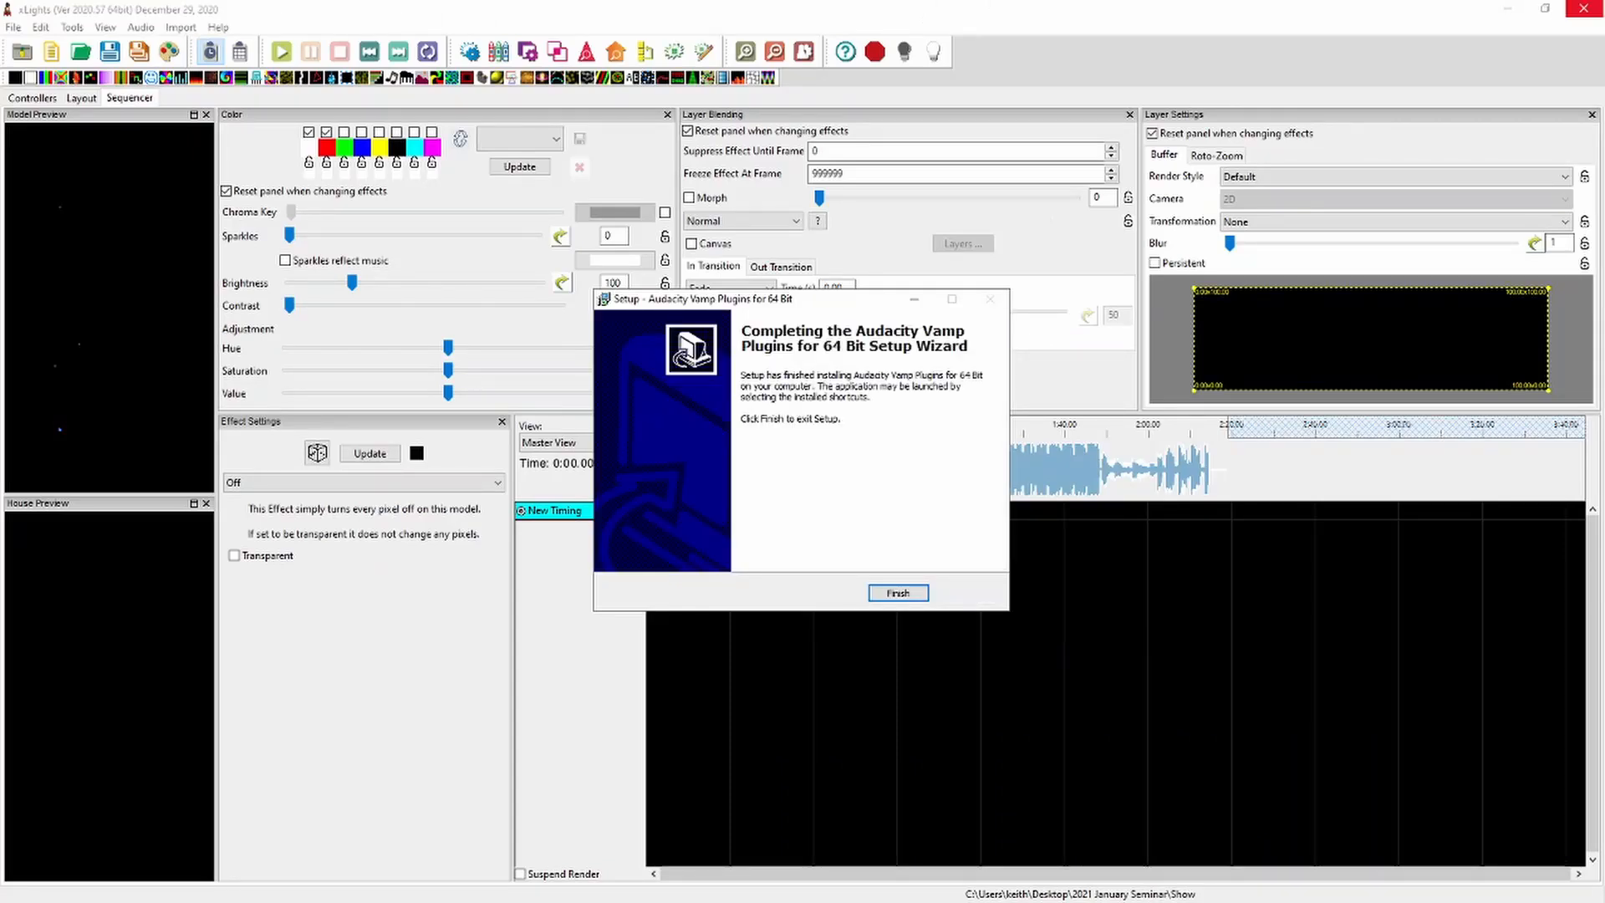
Restart xLights, discarding the sequence but saving the model, view, perspective and preset changes, and finish the plugin installer
{"action": "left_click", "coordinate": [1584, 8]}
{"action": "left_click", "coordinate": [810, 497]}
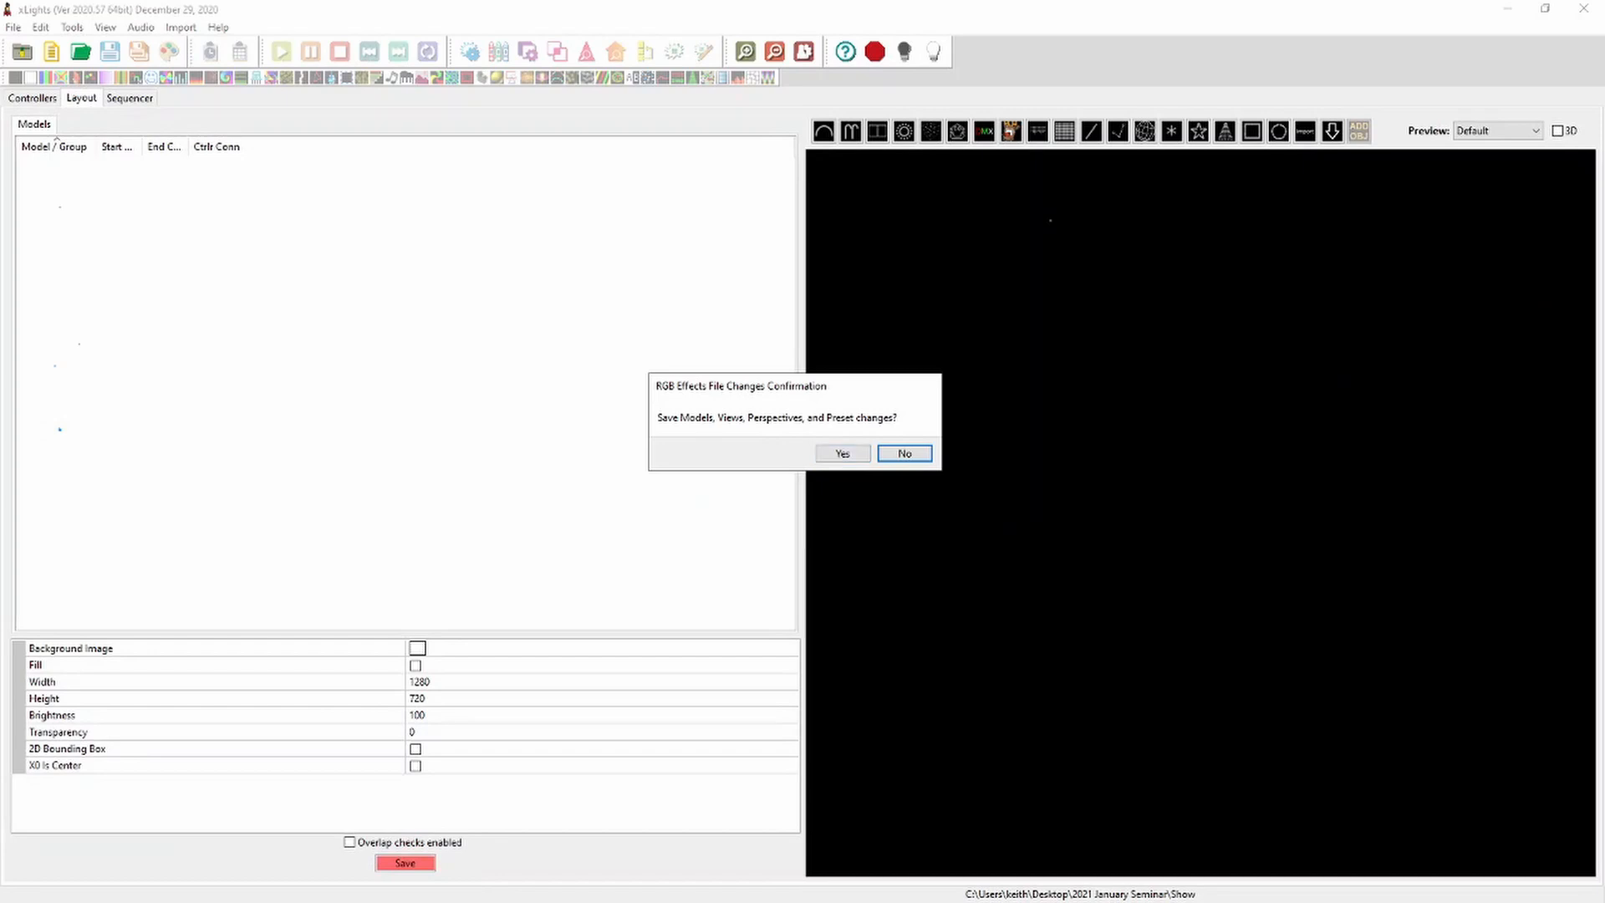
{"action": "left_click", "coordinate": [843, 453]}
{"action": "left_click", "coordinate": [843, 453]}
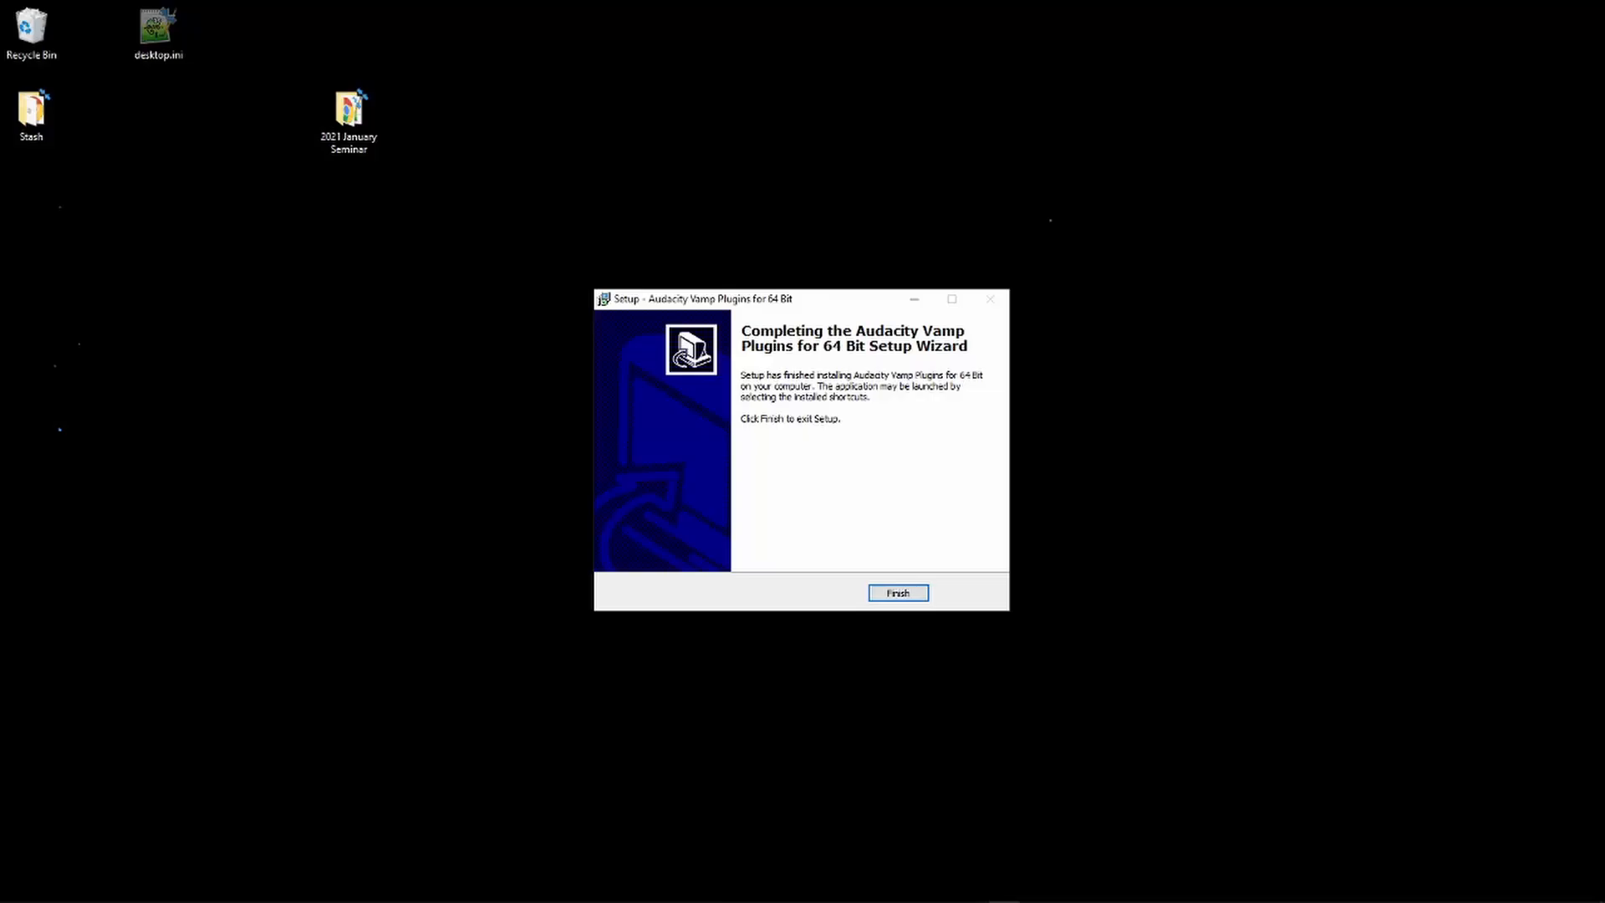
{"action": "left_click", "coordinate": [898, 593]}
{"action": "mouse_move", "coordinate": [570, 899]}
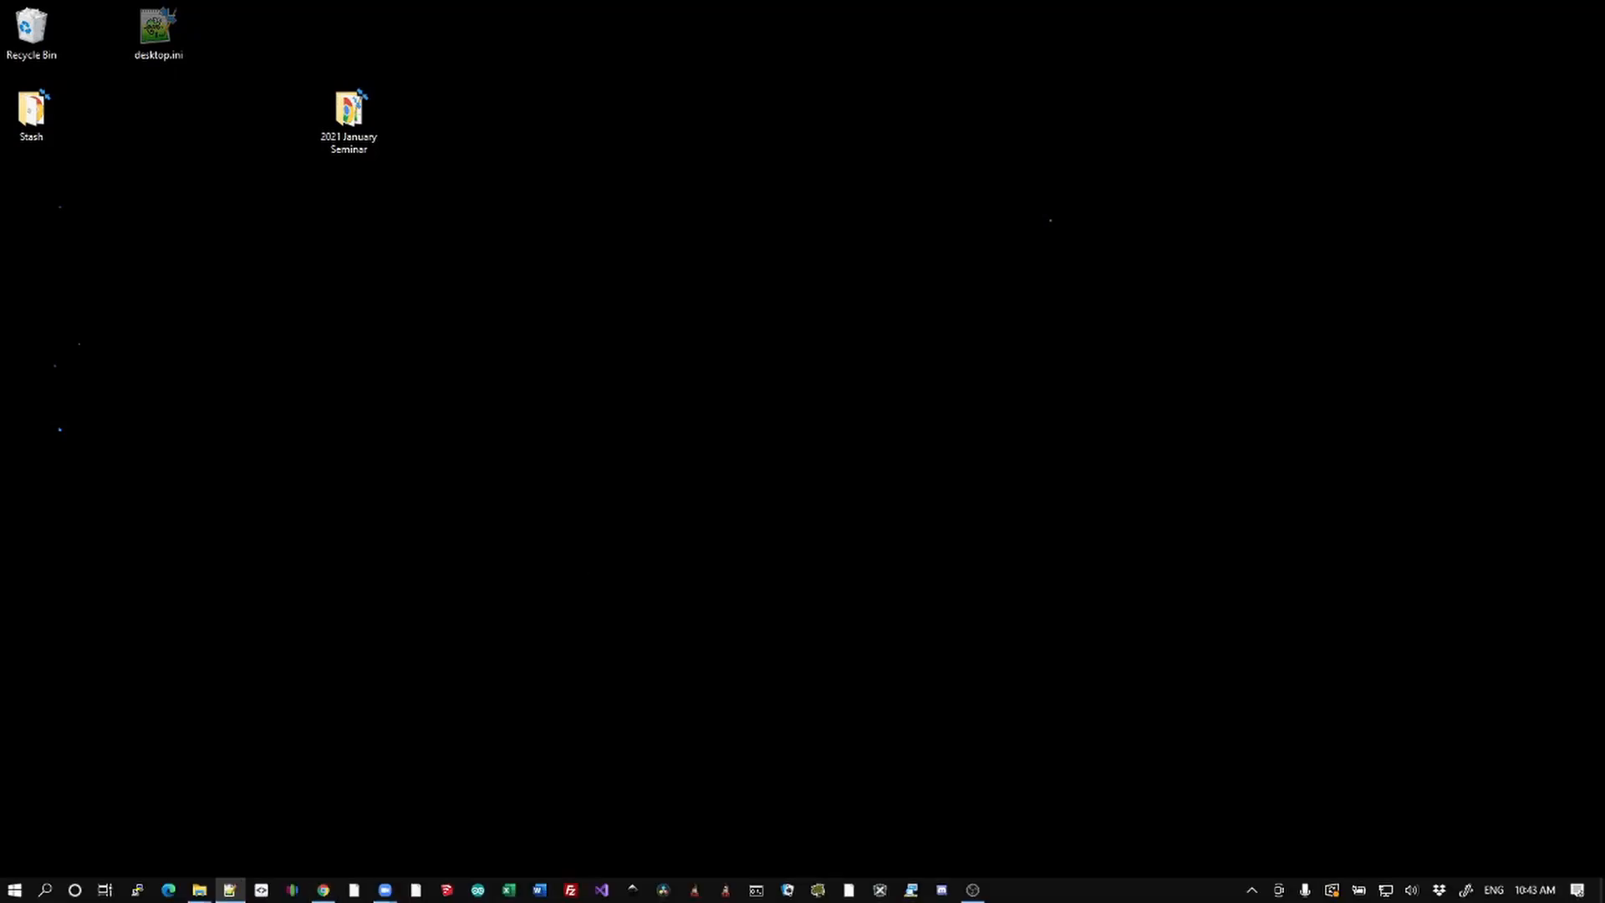
{"action": "left_click", "coordinate": [694, 890]}
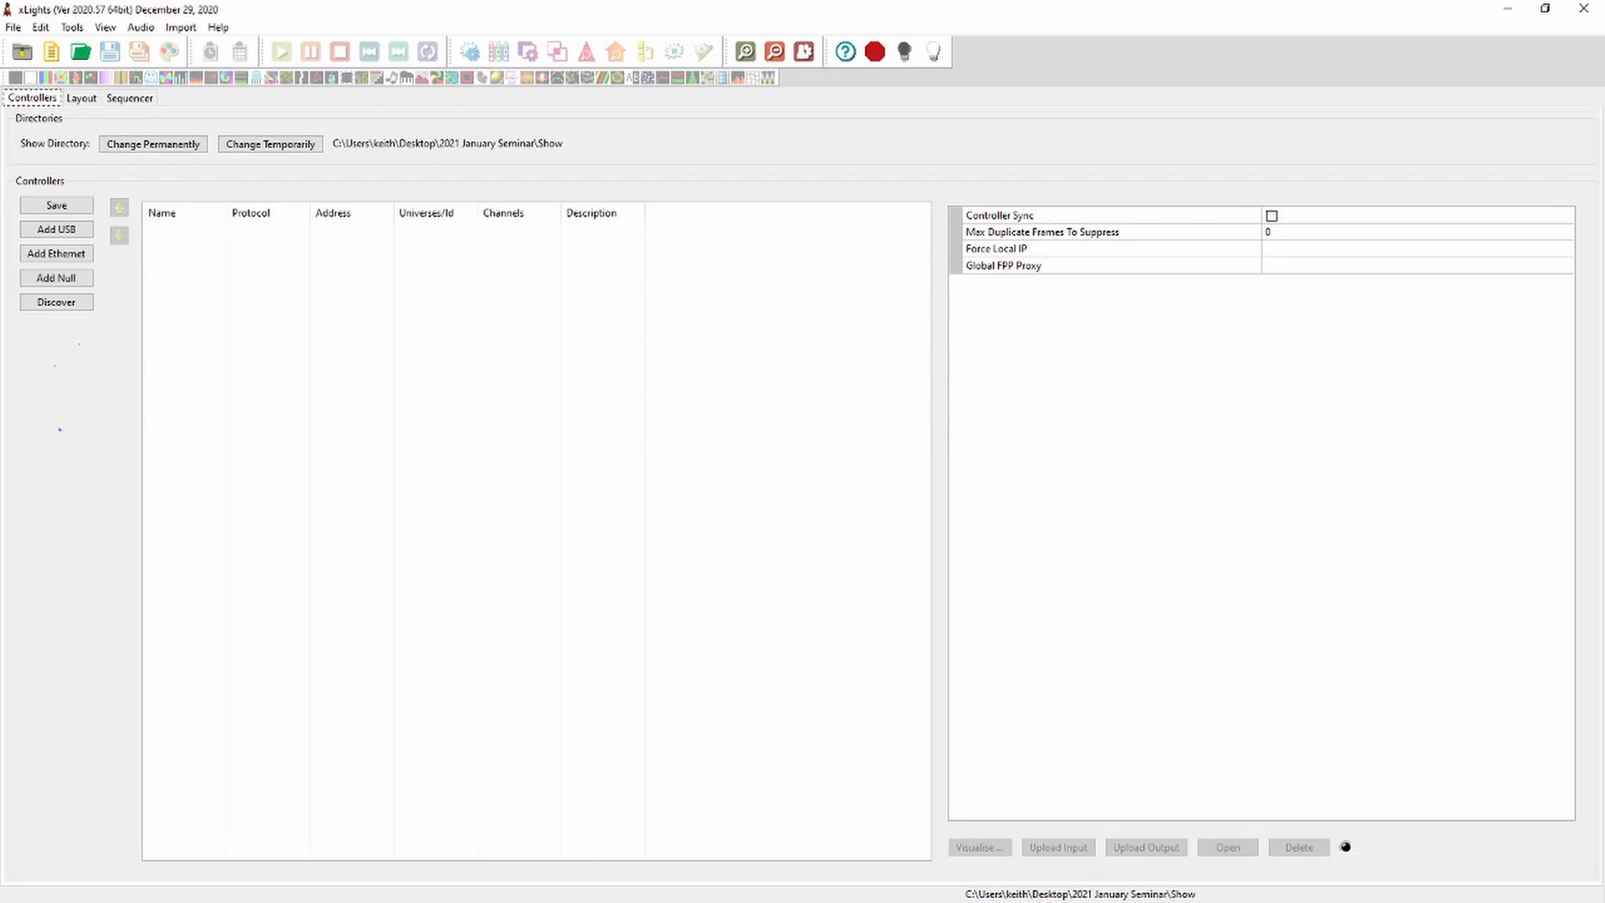
Enlarge the preview area in the Layout workspace and load House.JPG as the background image
{"action": "left_click", "coordinate": [81, 98]}
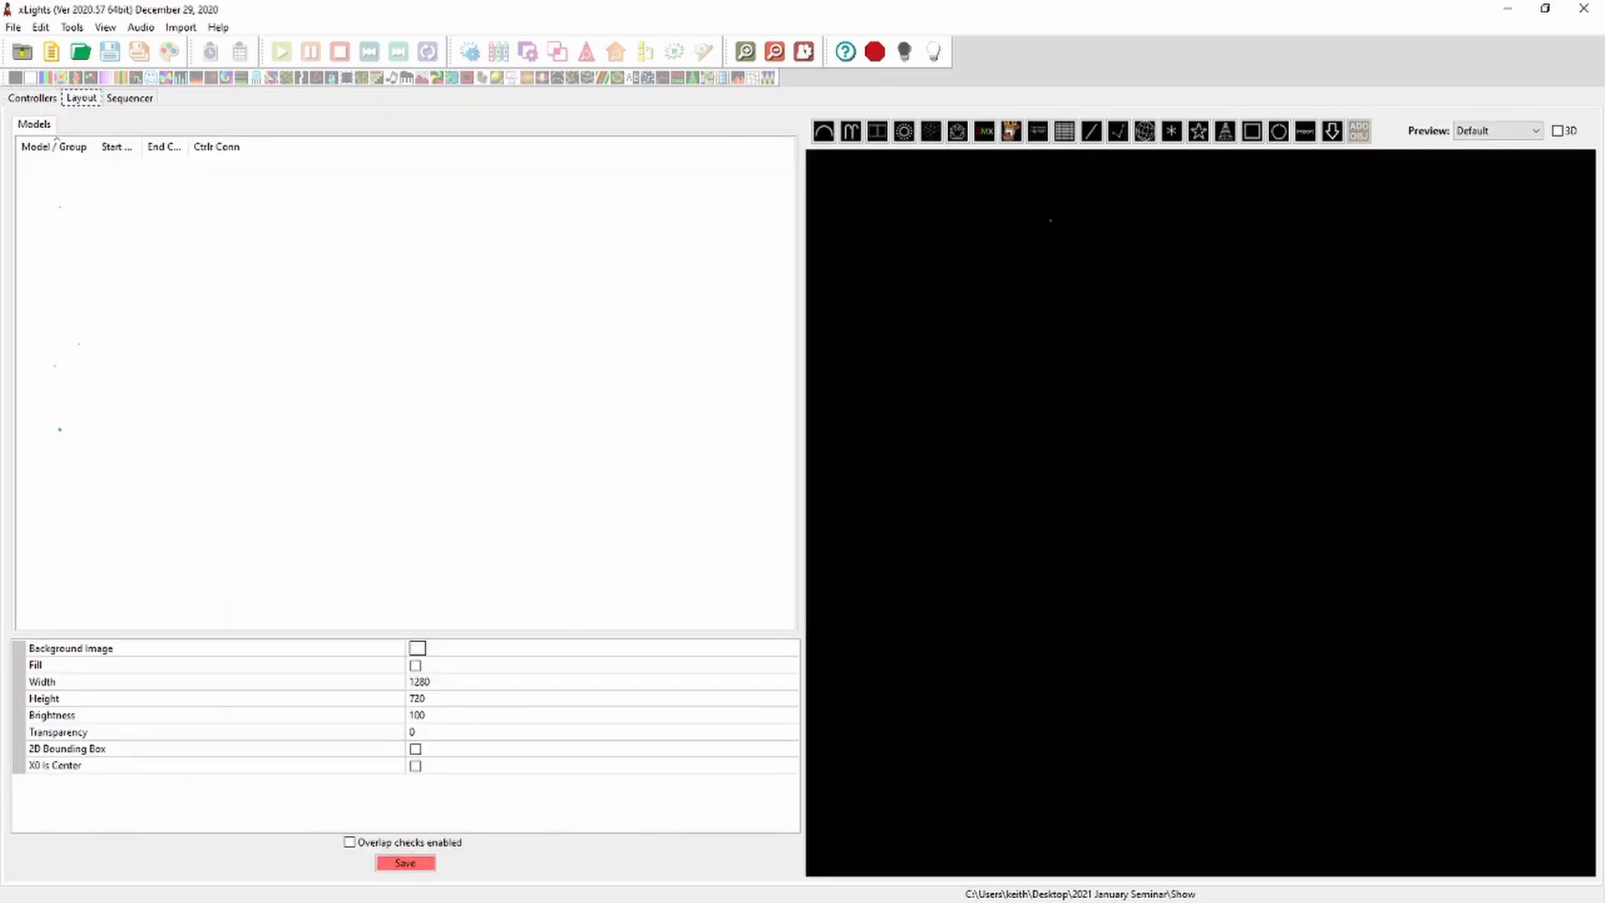
{"action": "left_click_drag", "start_coordinate": [802, 501], "coordinate": [499, 502]}
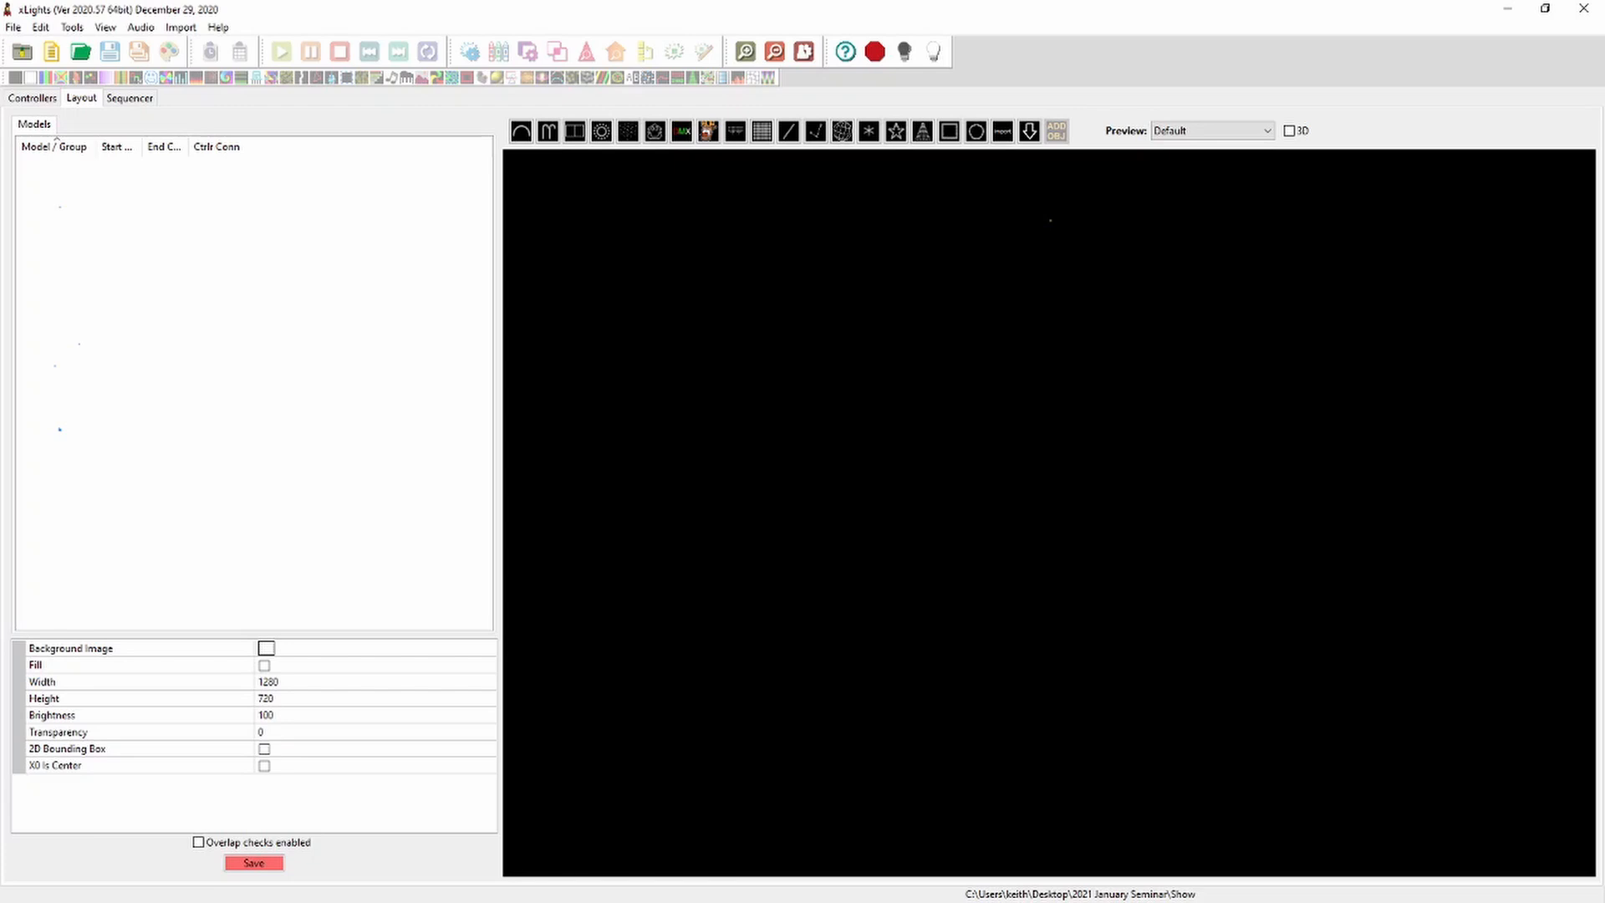
{"action": "left_click", "coordinate": [284, 649]}
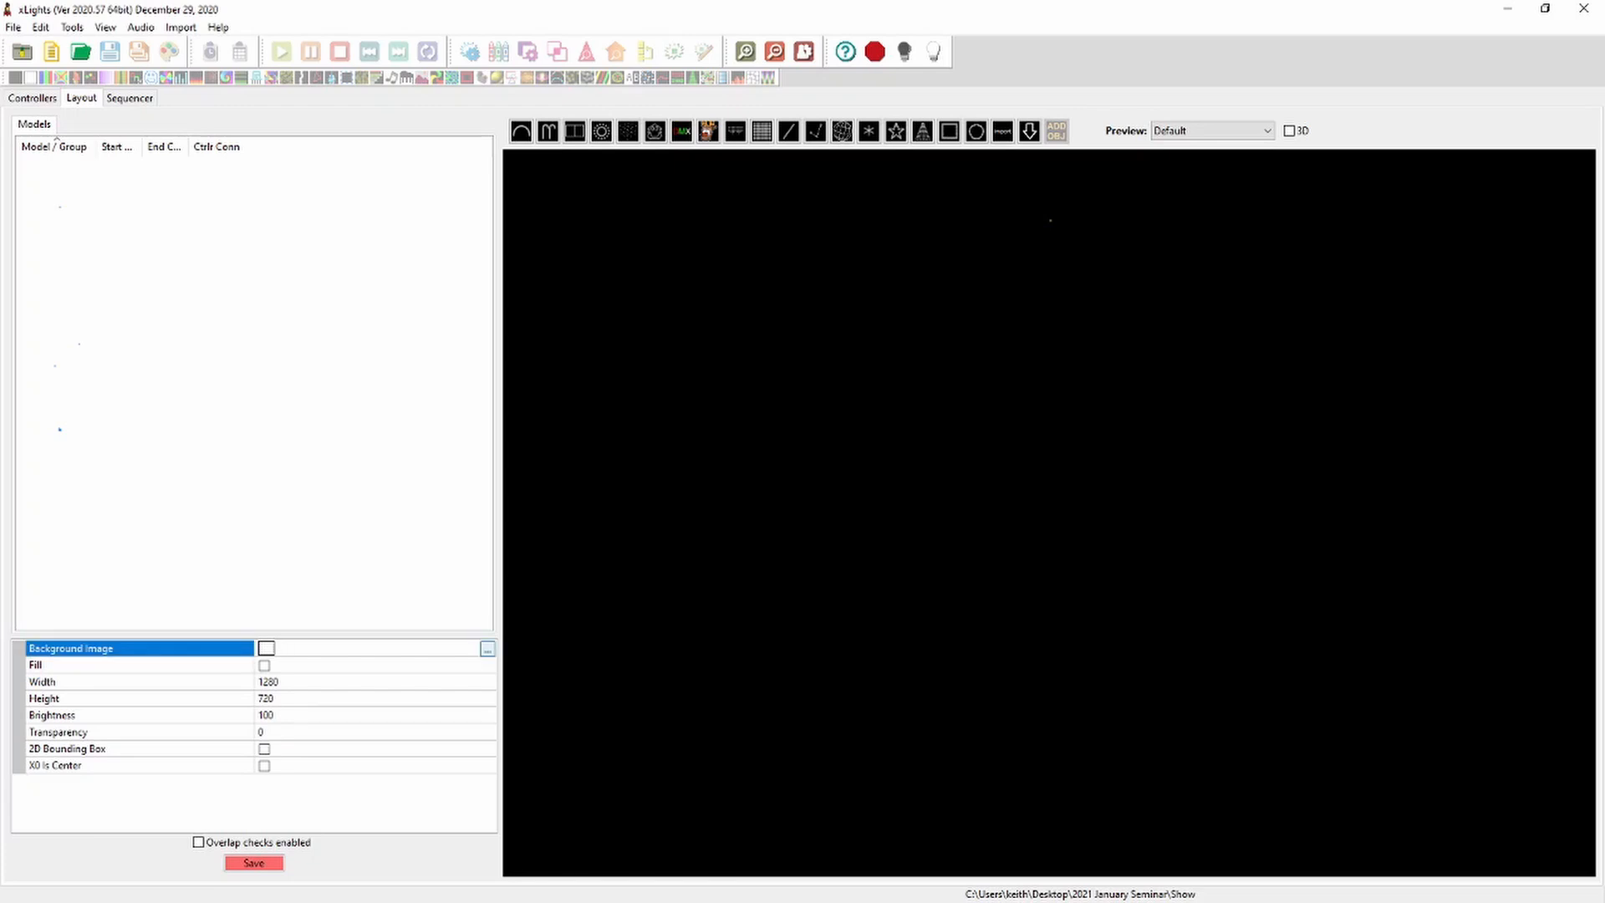
{"action": "left_click", "coordinate": [488, 649]}
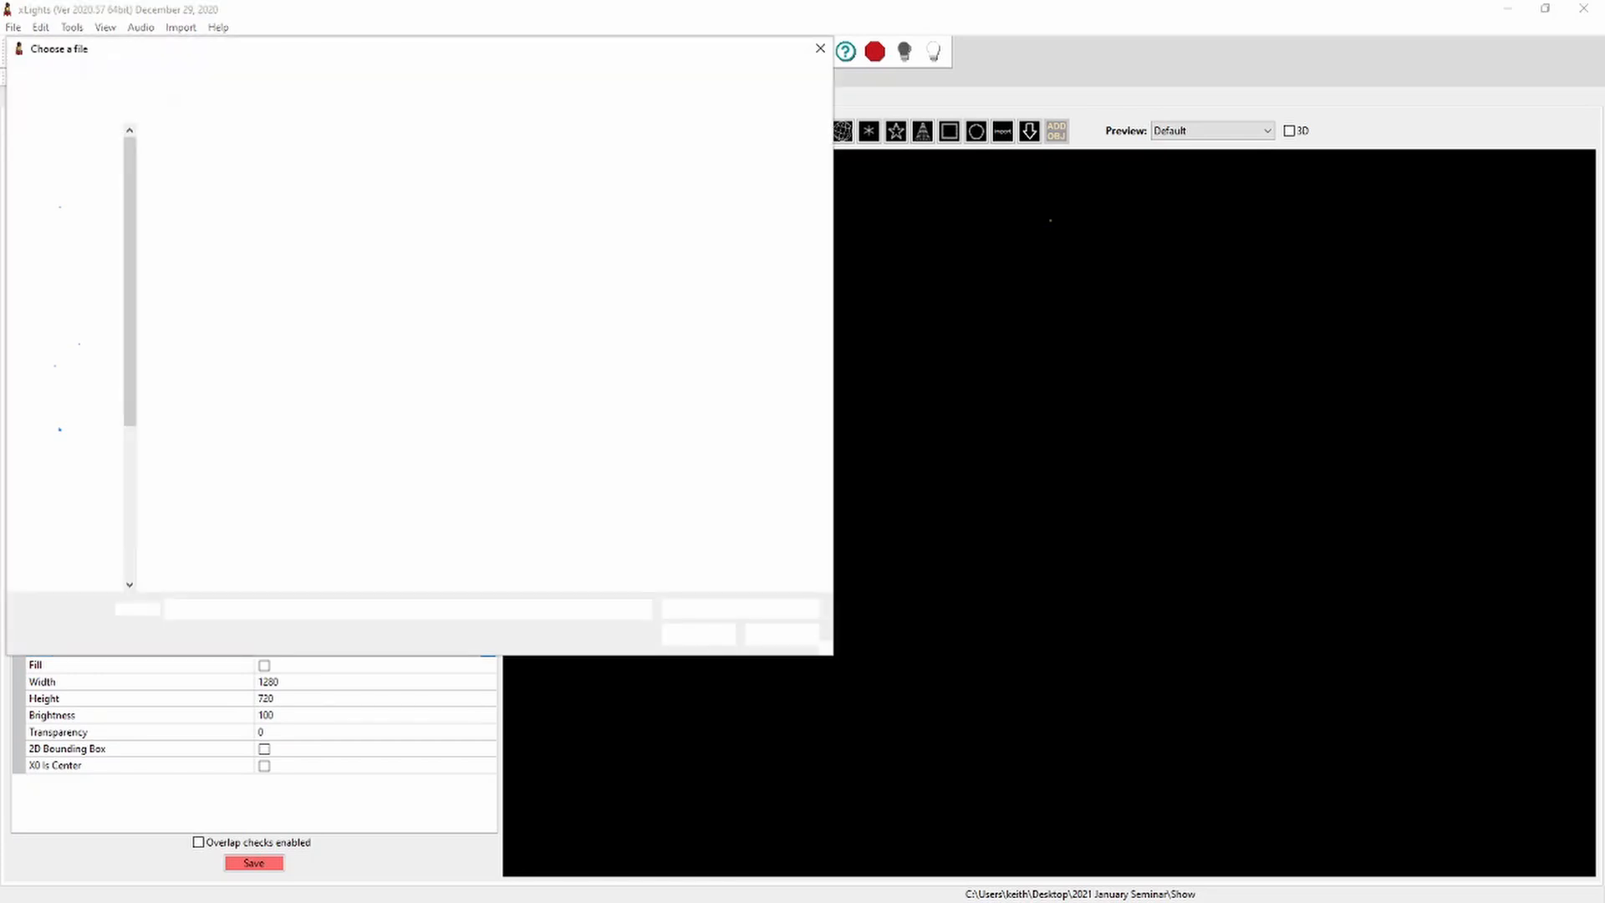
{"action": "double_click", "coordinate": [195, 228]}
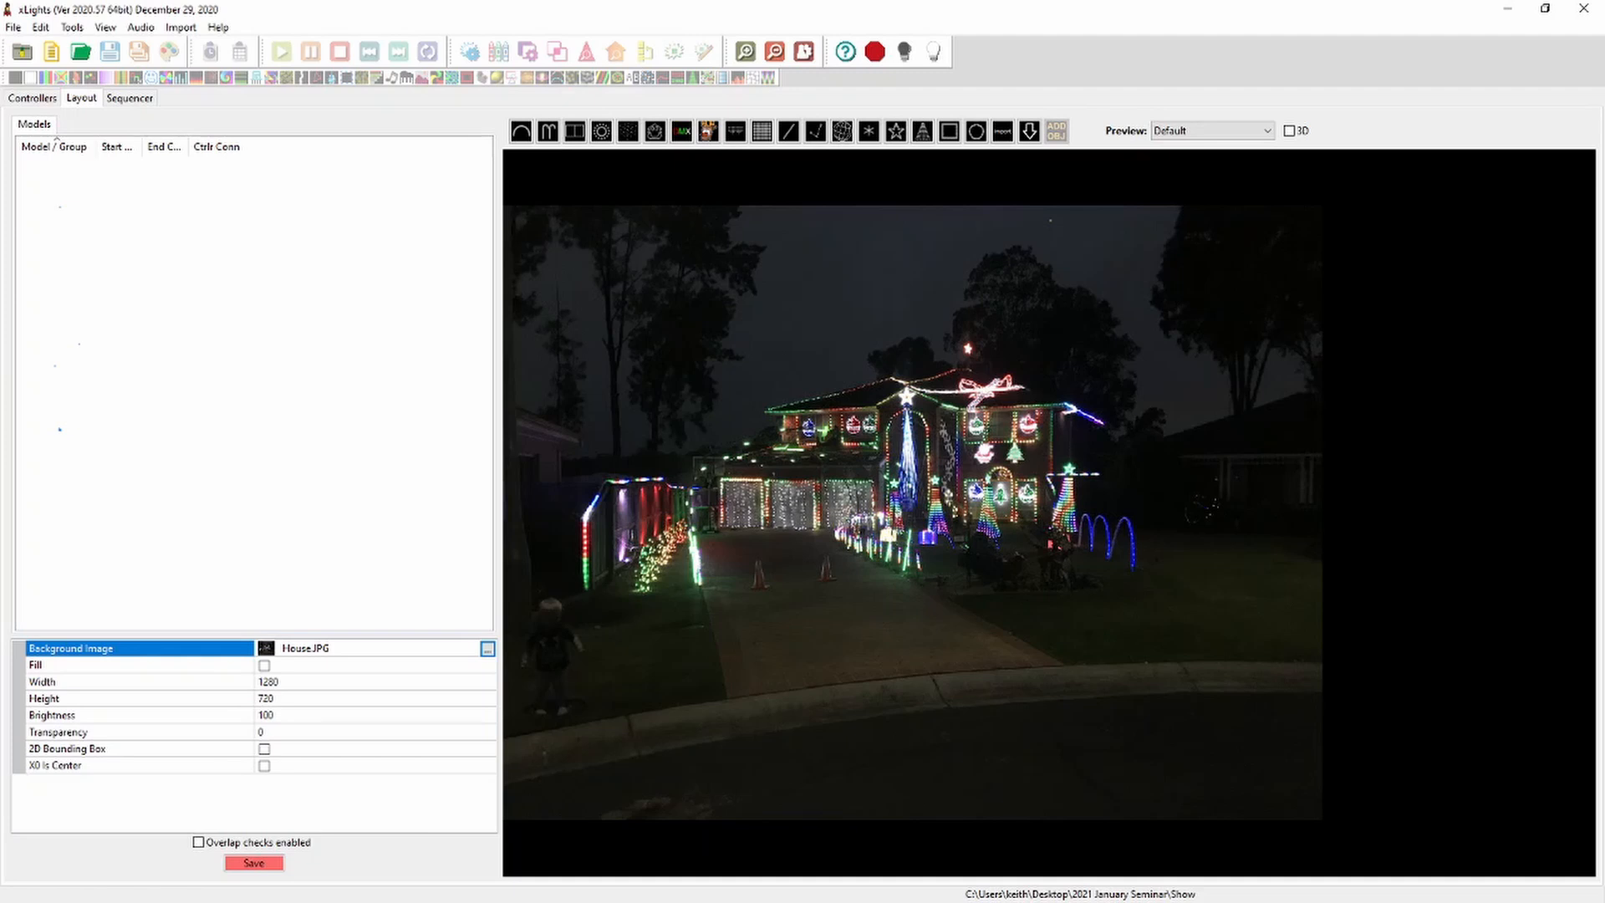
Try raising the preview width in single increments to 1287
{"action": "left_click", "coordinate": [269, 682]}
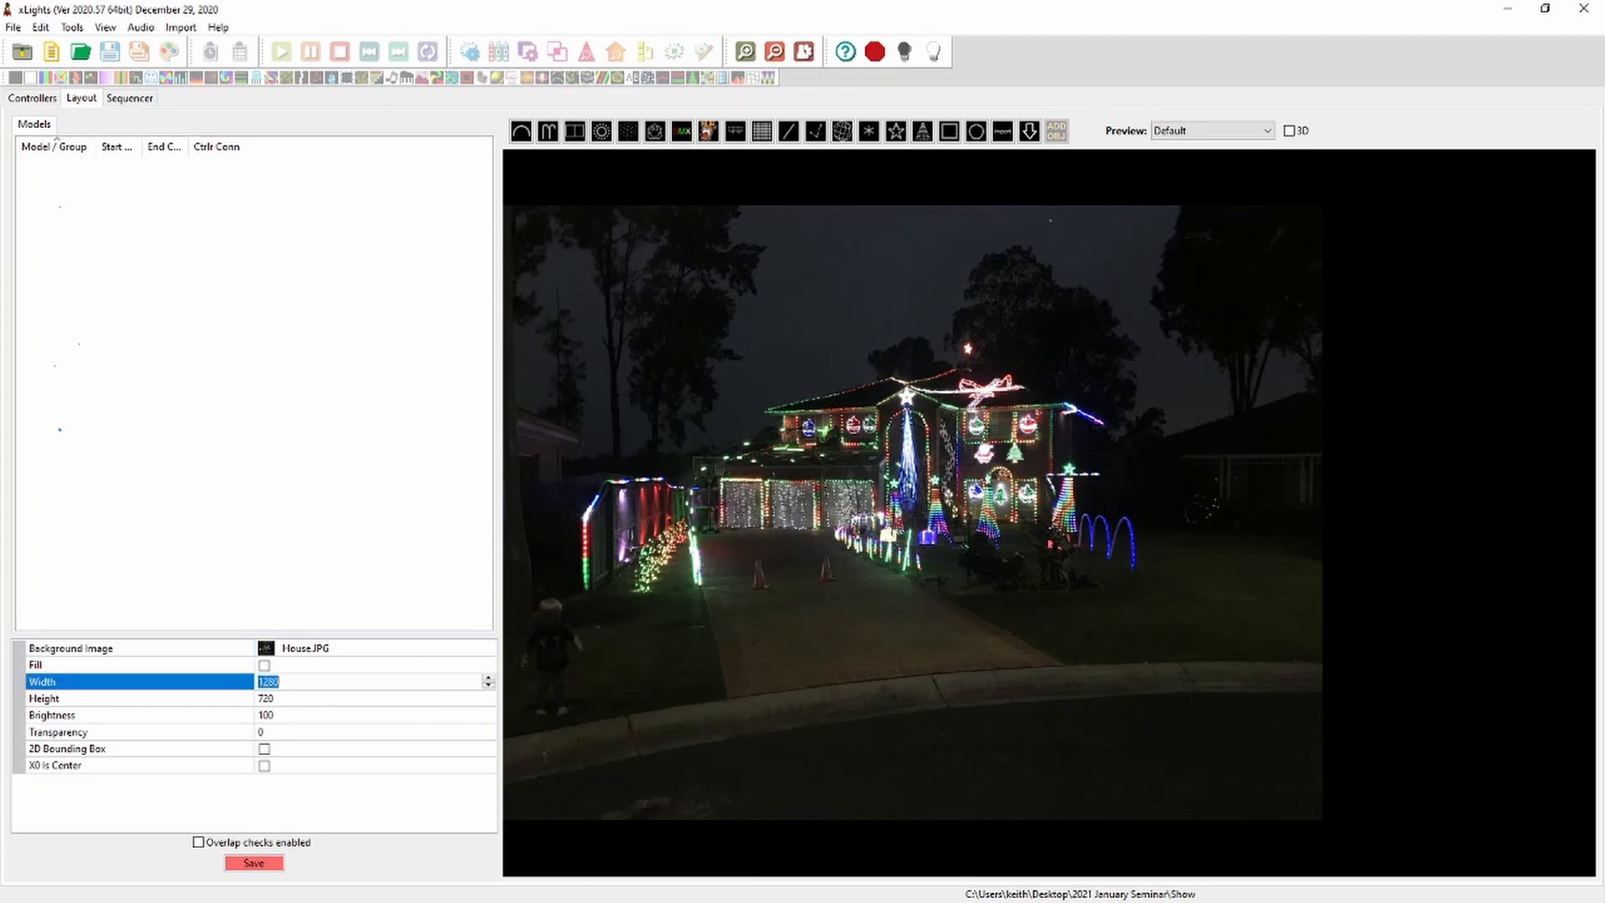
{"action": "left_click", "coordinate": [488, 678]}
{"action": "left_click", "coordinate": [488, 678]}
{"action": "left_click", "coordinate": [488, 678]}
{"action": "left_click", "coordinate": [488, 678]}
{"action": "left_click", "coordinate": [488, 678]}
{"action": "left_click", "coordinate": [488, 678]}
{"action": "left_click", "coordinate": [488, 678]}
{"action": "left_click", "coordinate": [279, 682]}
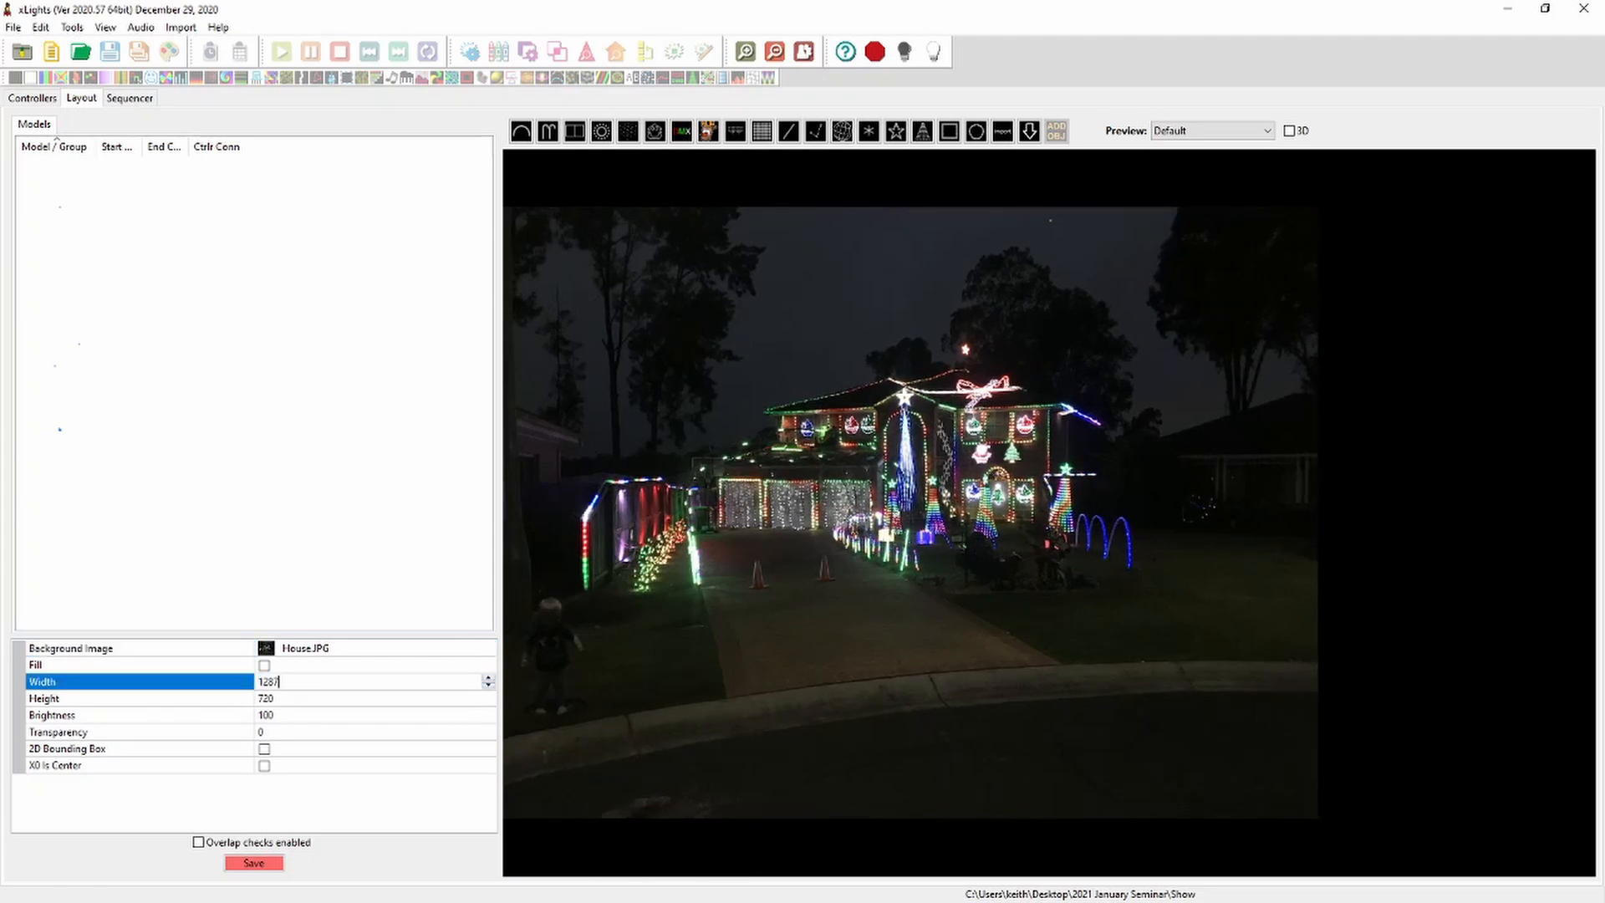
Try preview widths of 1800 and 900 to compare how the background image is scaled
{"action": "double_click", "coordinate": [269, 682]}
{"action": "type", "text": "1800"}
{"action": "key", "text": "Return"}
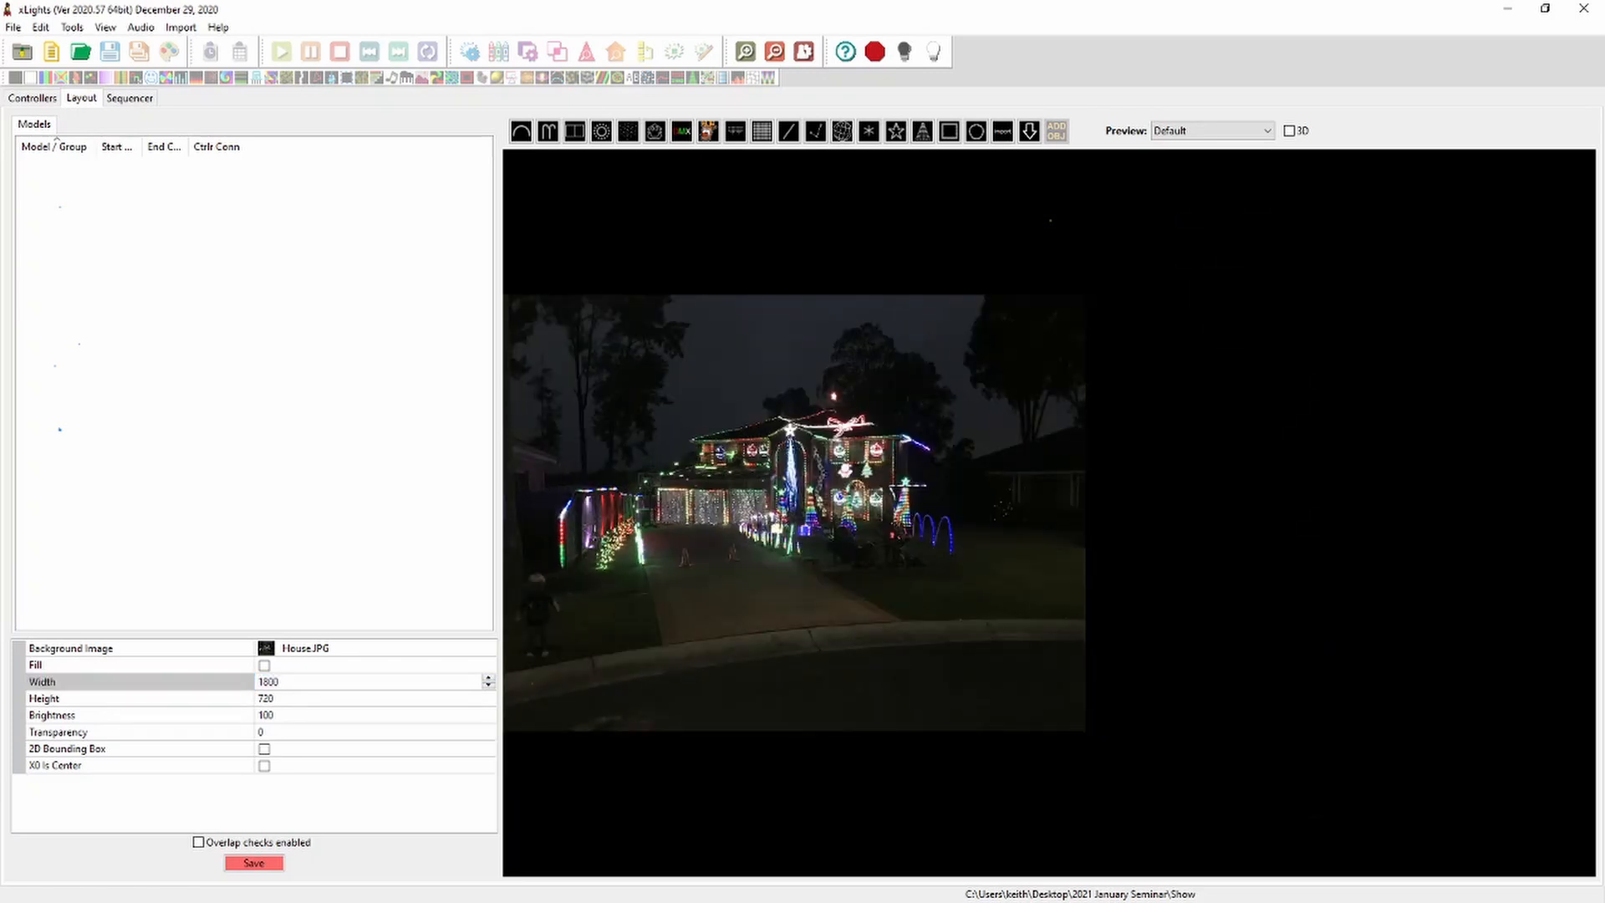
{"action": "double_click", "coordinate": [269, 682]}
{"action": "type", "text": "900"}
{"action": "key", "text": "Return"}
Set the layout preview width to 800
{"action": "left_click_drag", "start_coordinate": [277, 682], "coordinate": [255, 683]}
{"action": "type", "text": "800"}
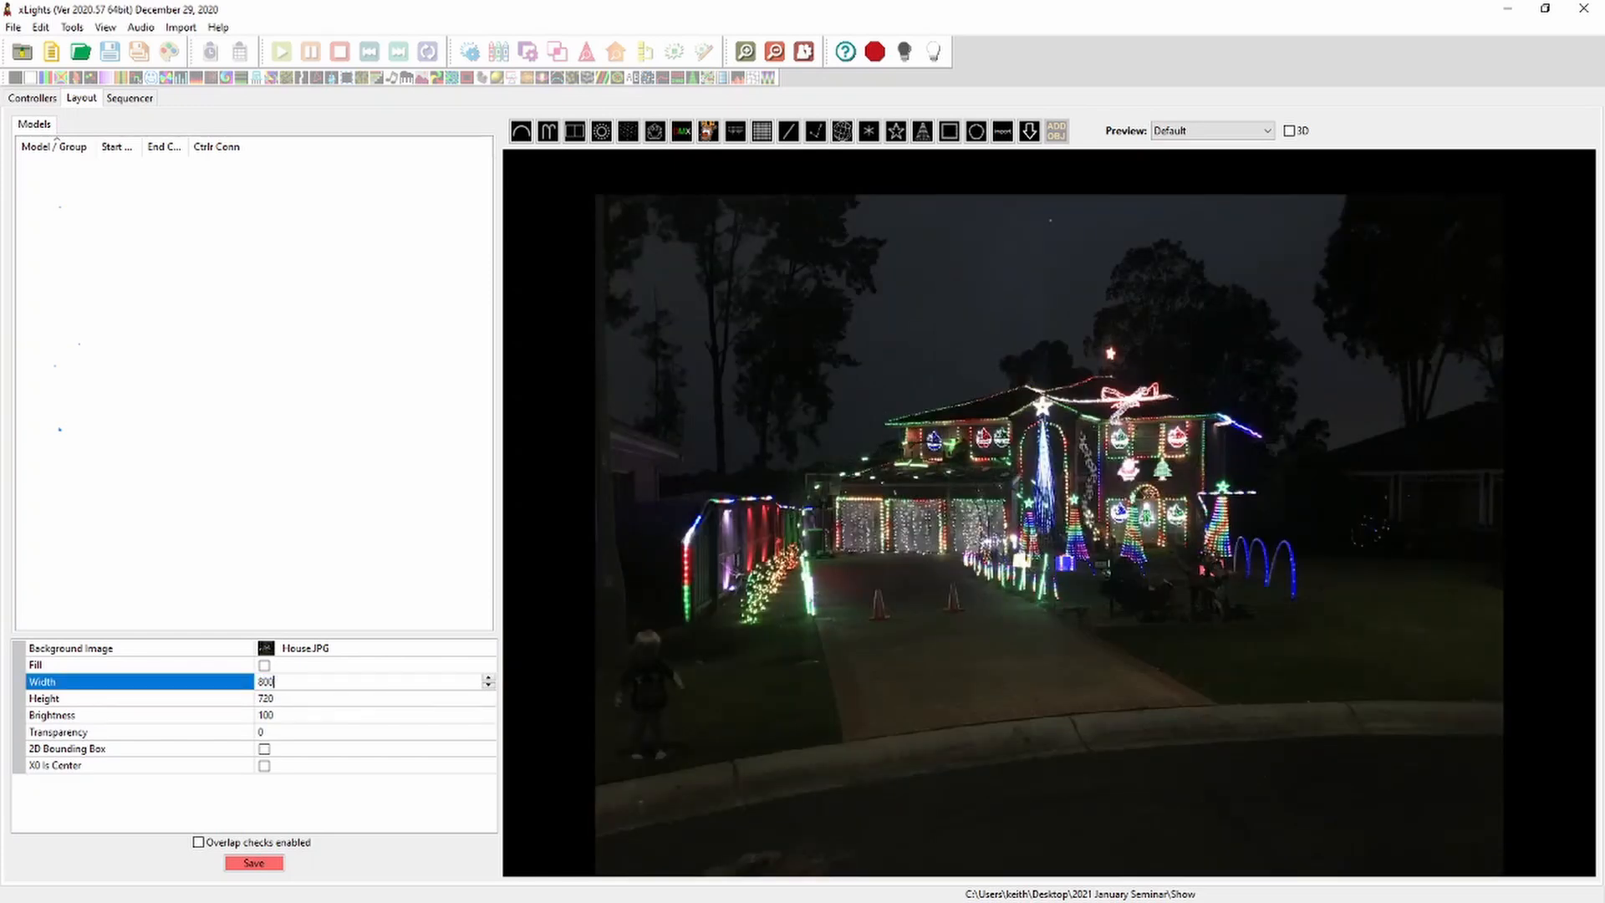
{"action": "key", "text": "Return"}
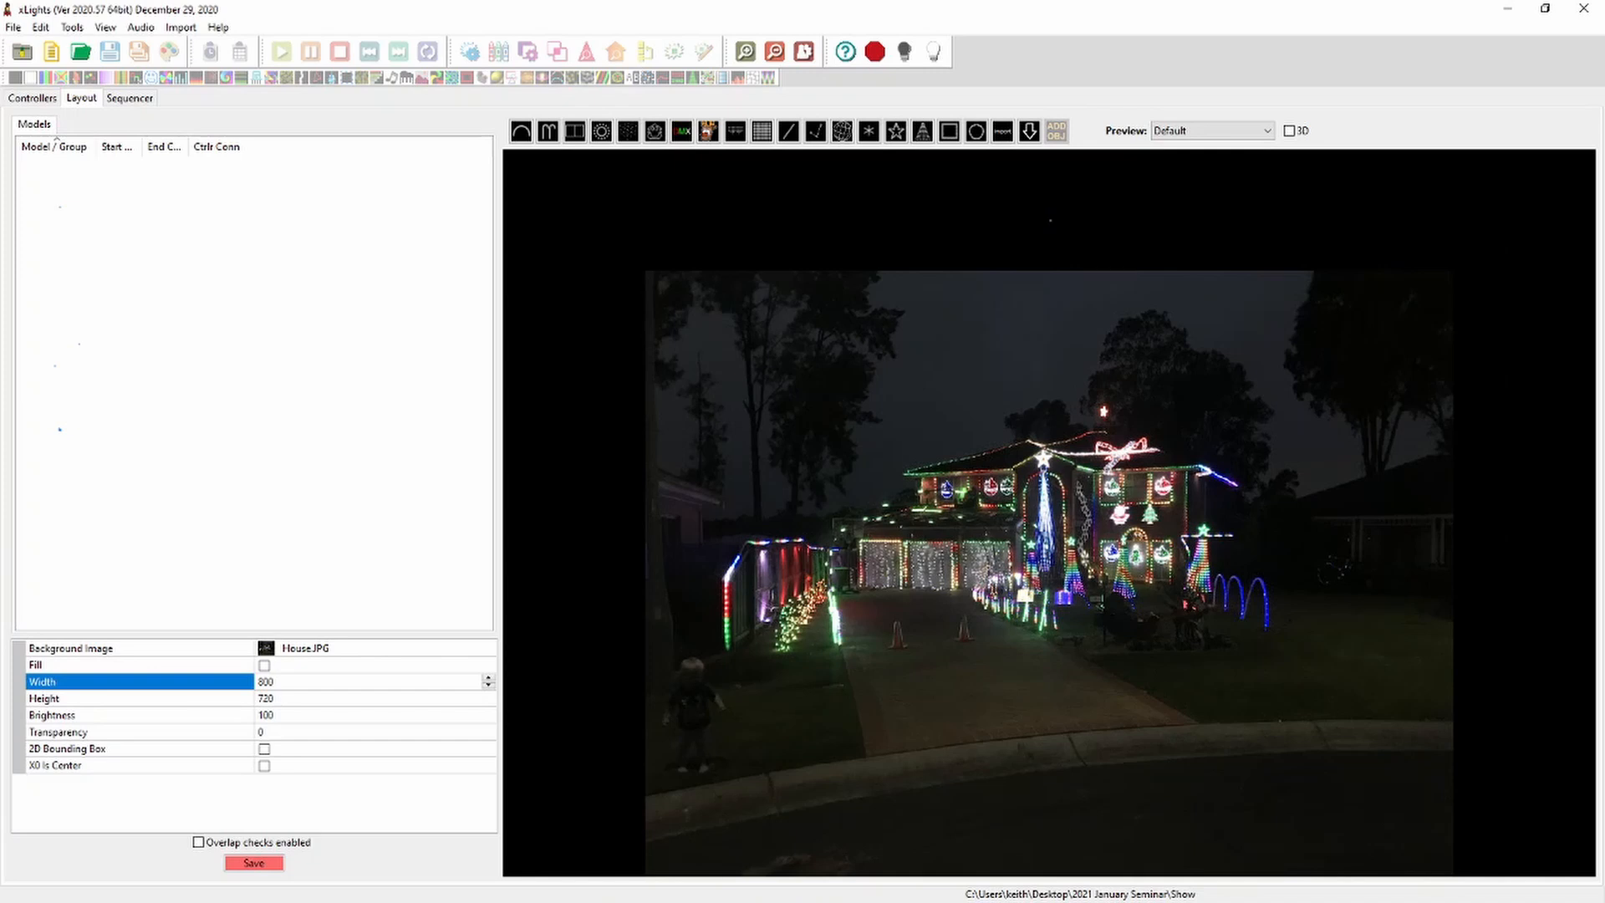
Set the preview height to 600, trying 800 first, and enable Fill for the background image
{"action": "key", "text": "Tab"}
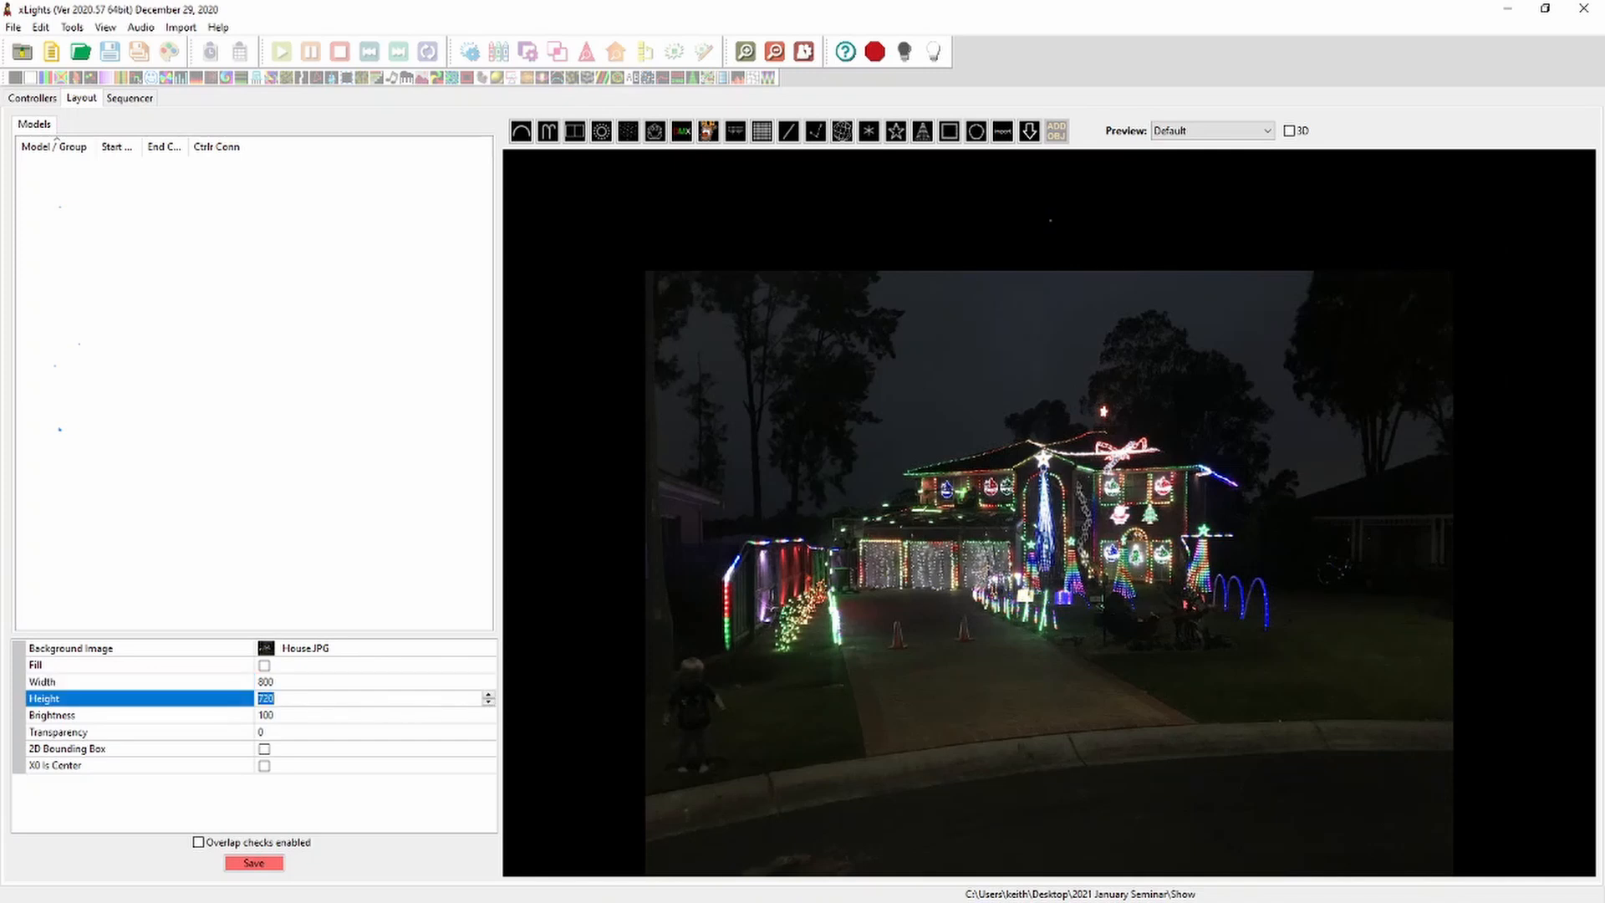
{"action": "type", "text": "800"}
{"action": "key", "text": "Return"}
{"action": "key", "text": "Tab"}
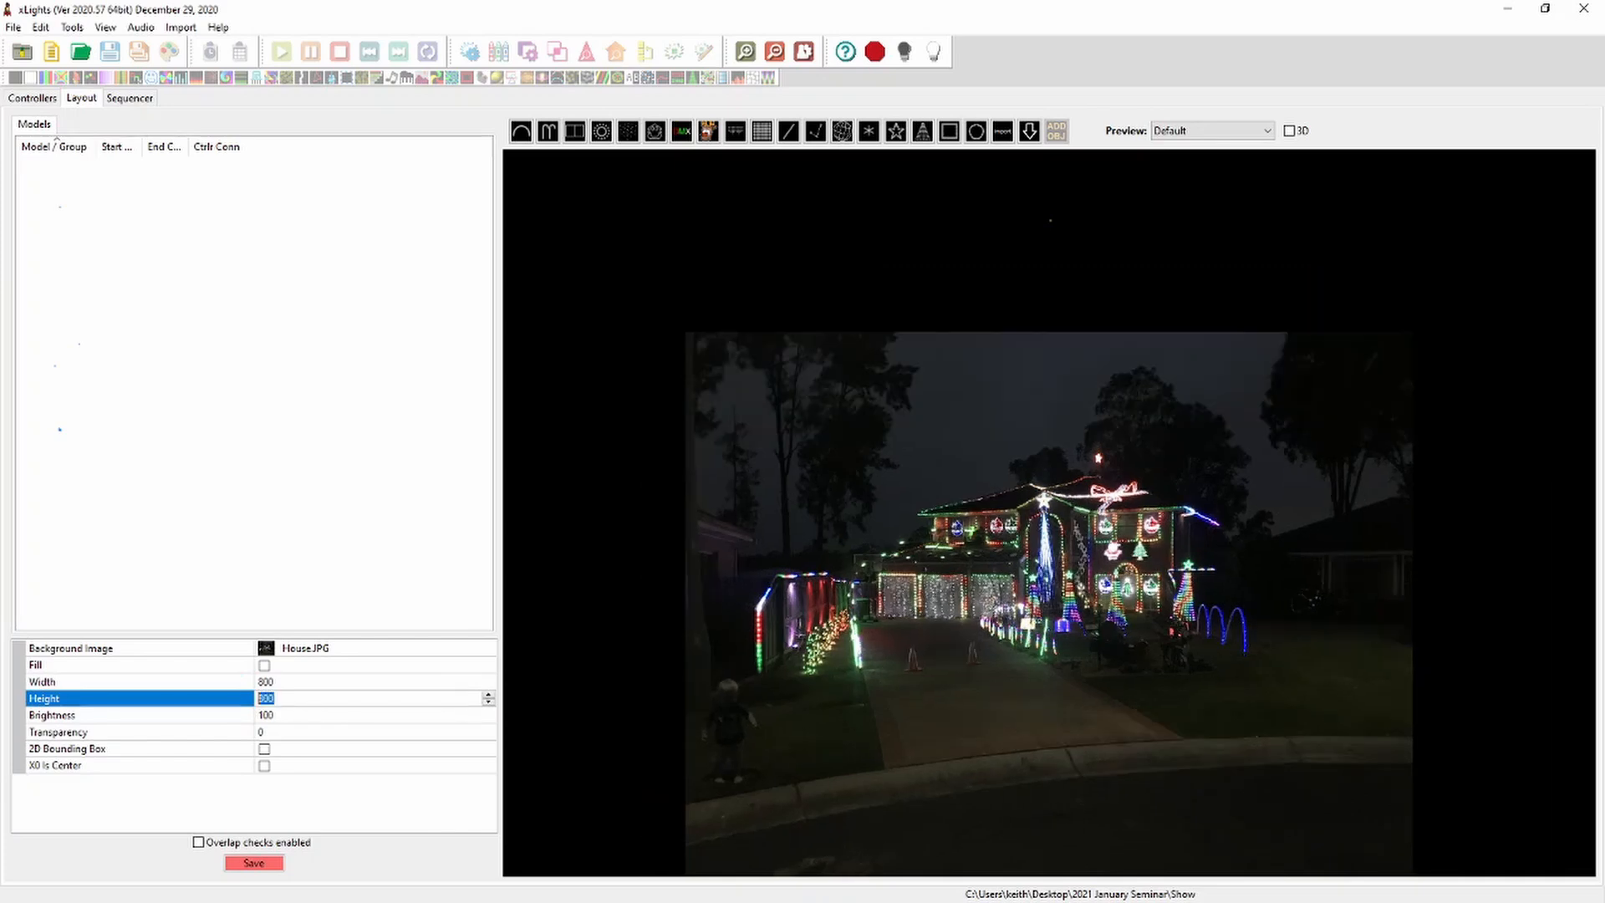
{"action": "type", "text": "600"}
{"action": "key", "text": "Return"}
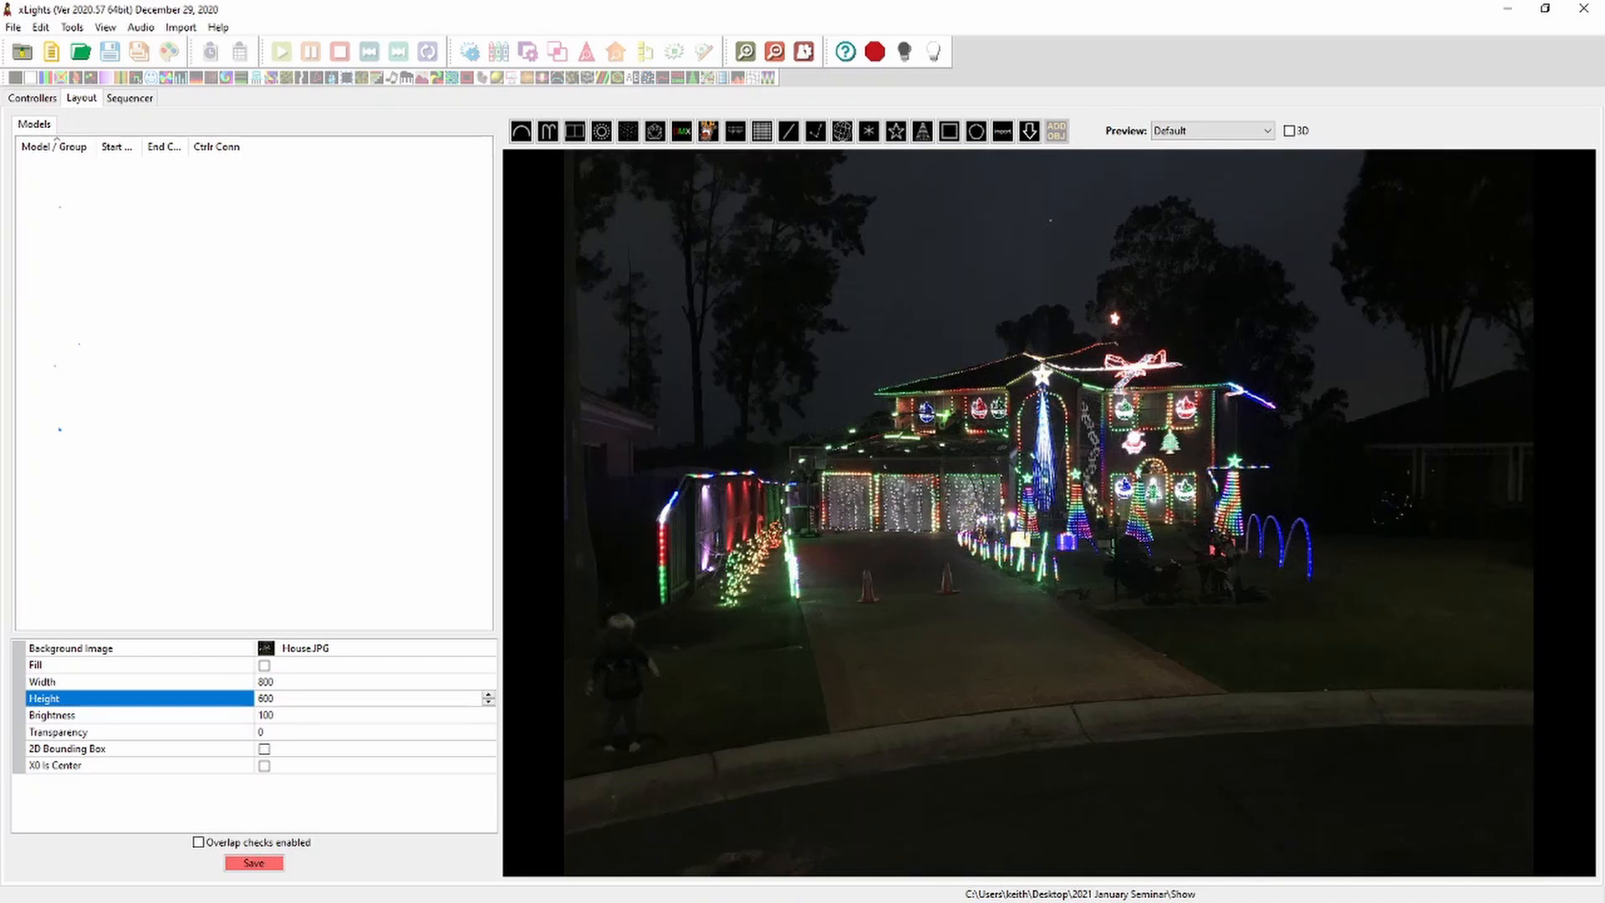
{"action": "left_click", "coordinate": [268, 682]}
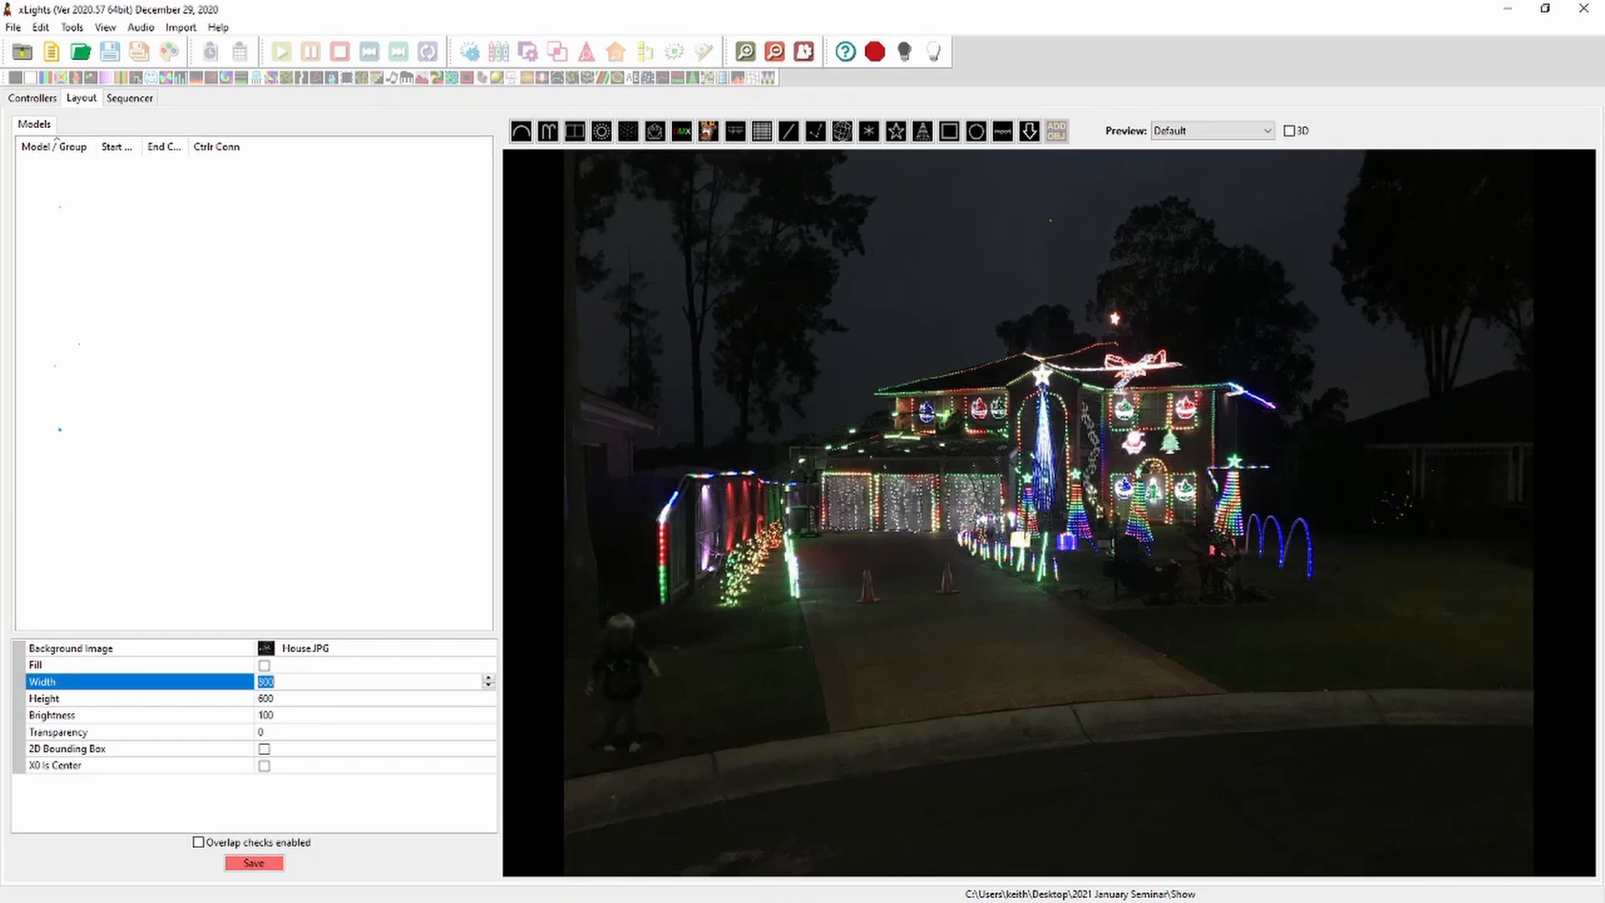
{"action": "left_click", "coordinate": [264, 665]}
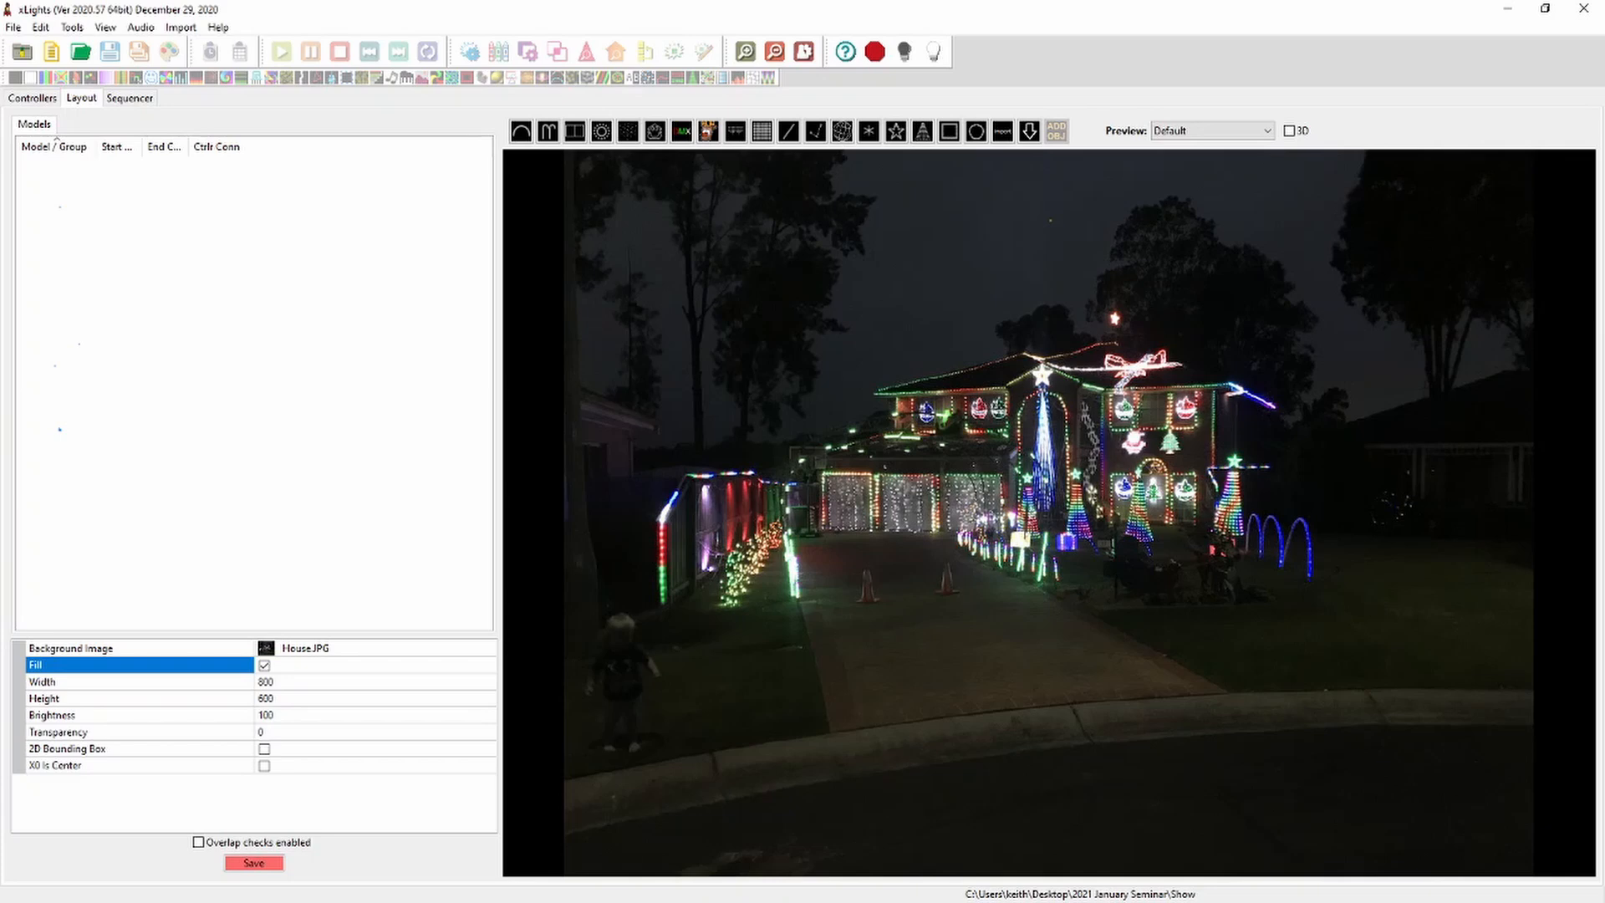
Switch to House.JPG in Photos and crop it closer around the house, shifting the frame to include the blue arches and the fence lights
{"action": "key", "text": "alt+Tab"}
{"action": "key", "text": "Tab"}
{"action": "key", "text": "Tab"}
{"action": "key", "text": "Escape"}
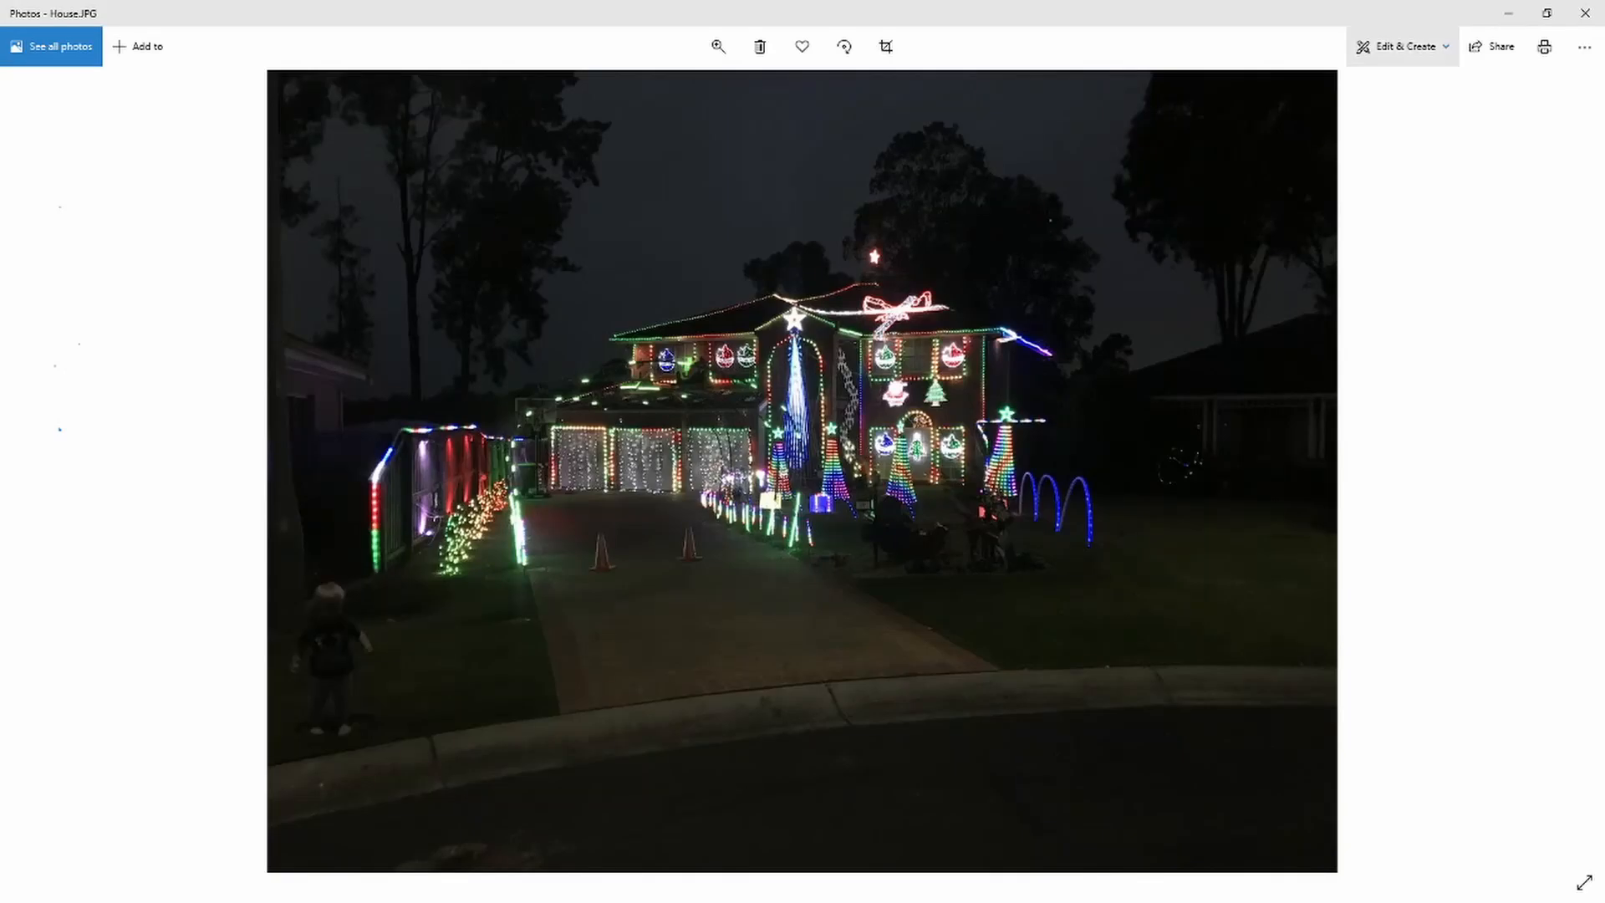
{"action": "left_click", "coordinate": [1402, 46]}
{"action": "left_click", "coordinate": [1371, 96]}
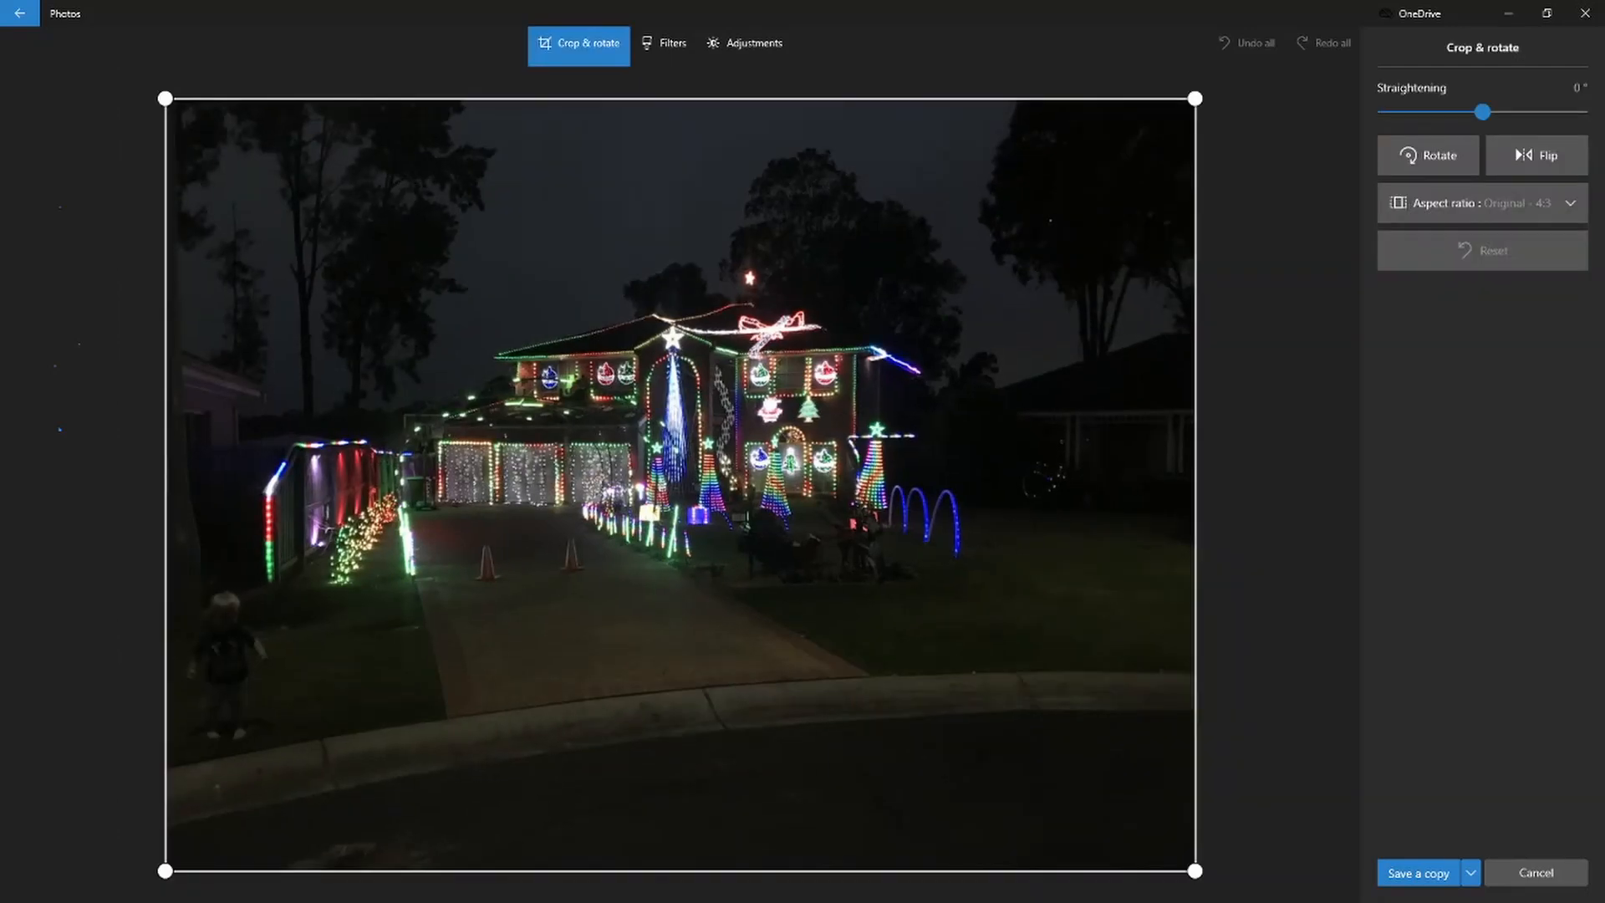
{"action": "left_click_drag", "start_coordinate": [1194, 871], "coordinate": [925, 669]}
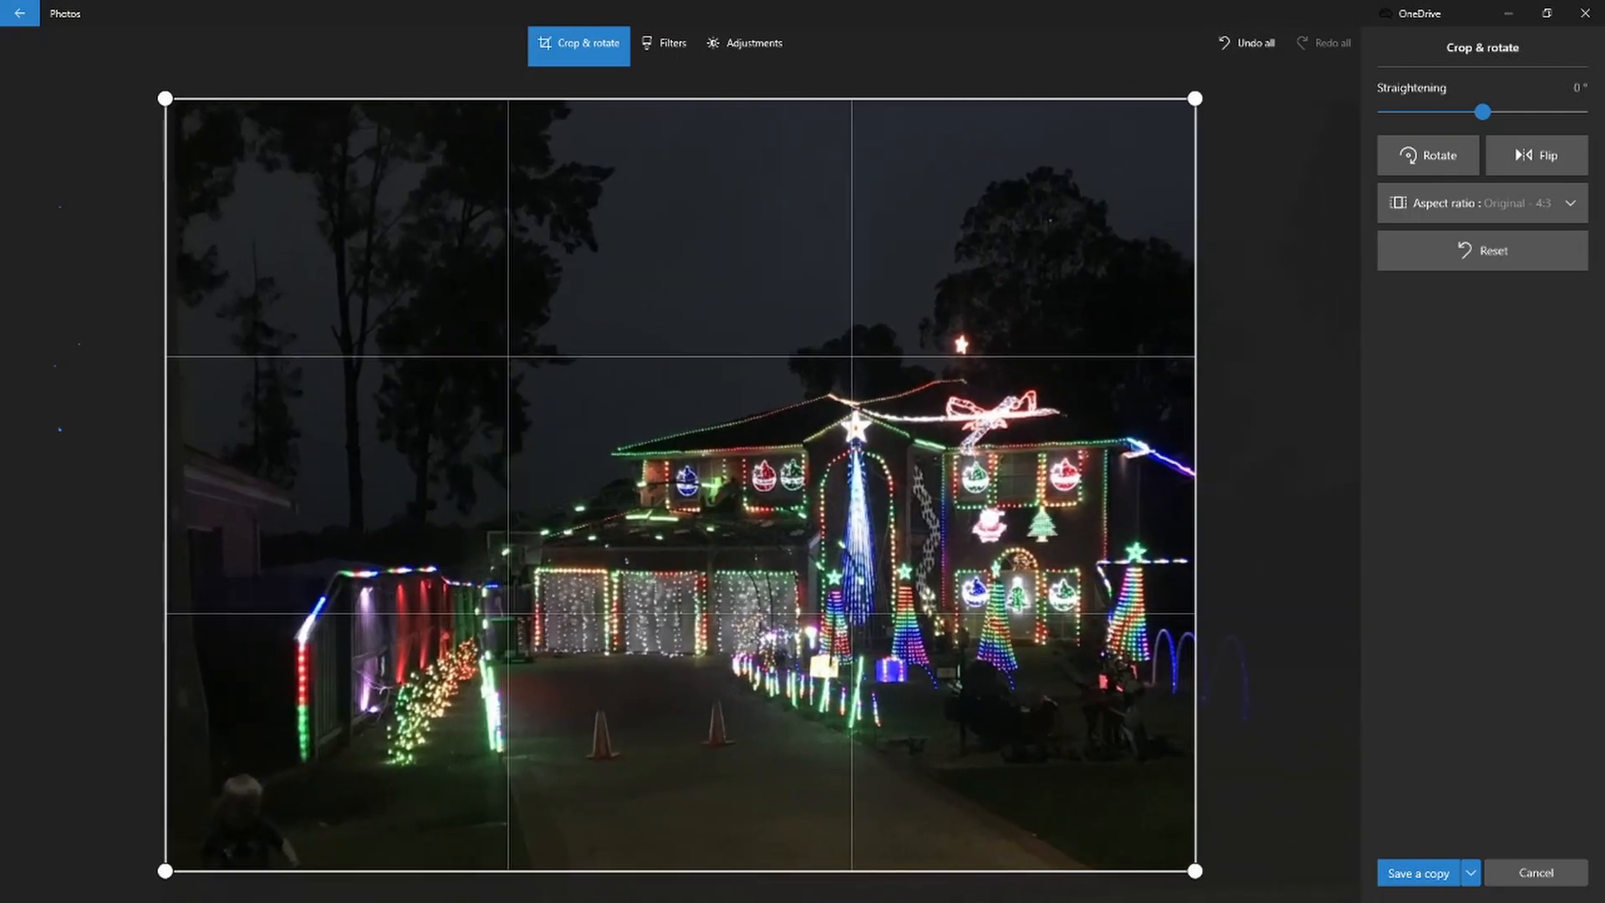
{"action": "left_click_drag", "start_coordinate": [680, 485], "coordinate": [570, 472]}
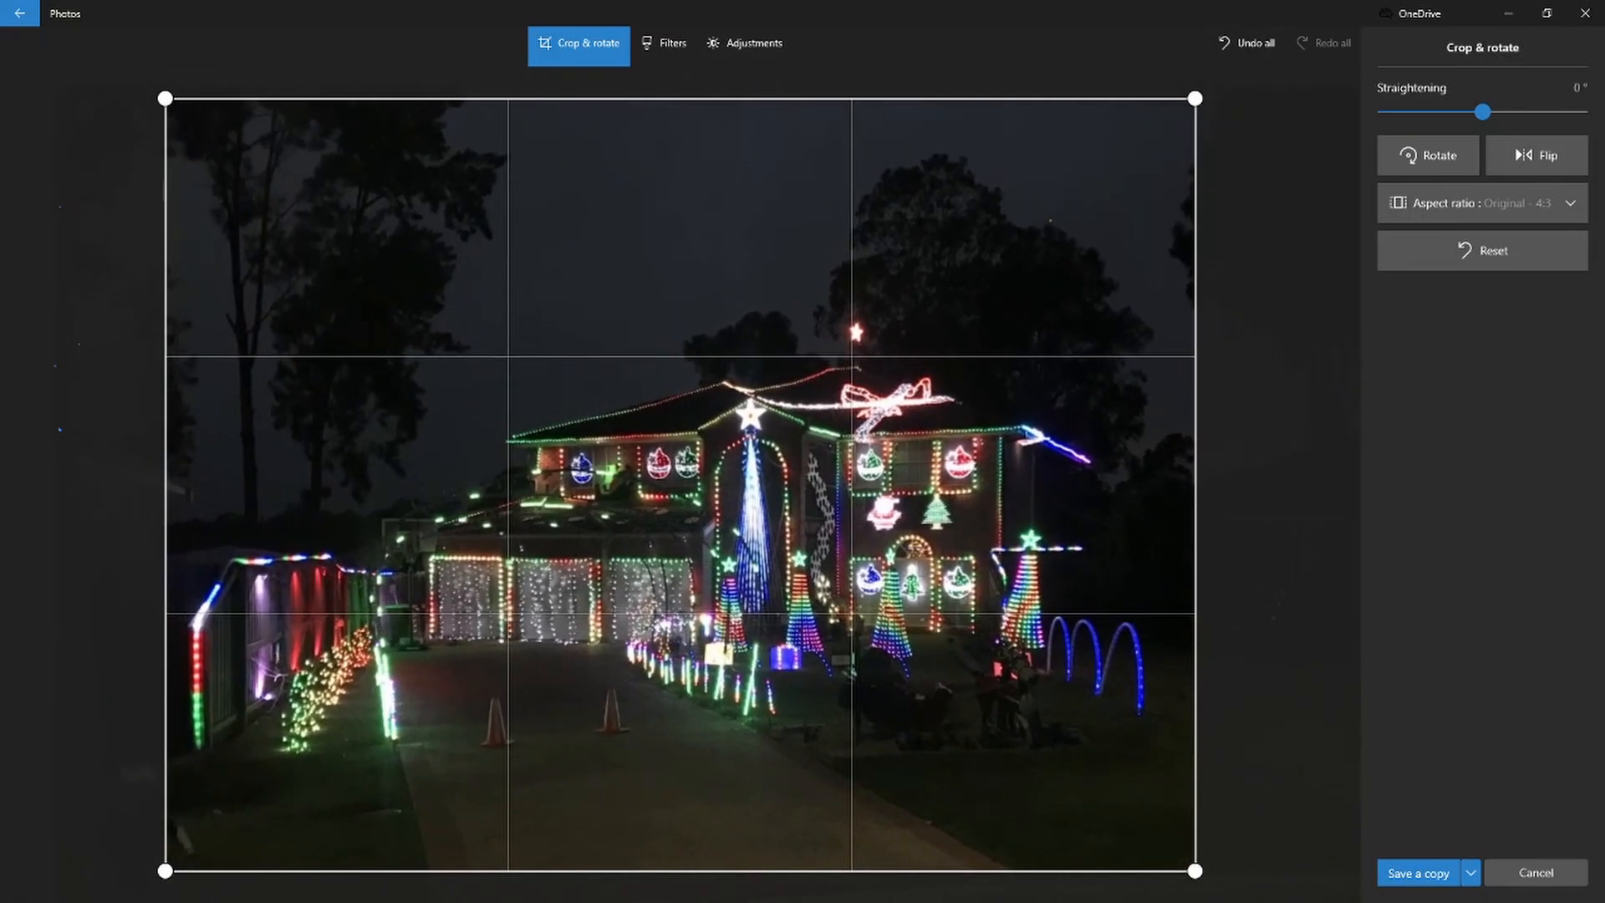
Save the cropped photo over House.JPG in the Desktop's 2021 January Seminar\Show folder, confirm the replacement and close Photos
{"action": "left_click", "coordinate": [1419, 873]}
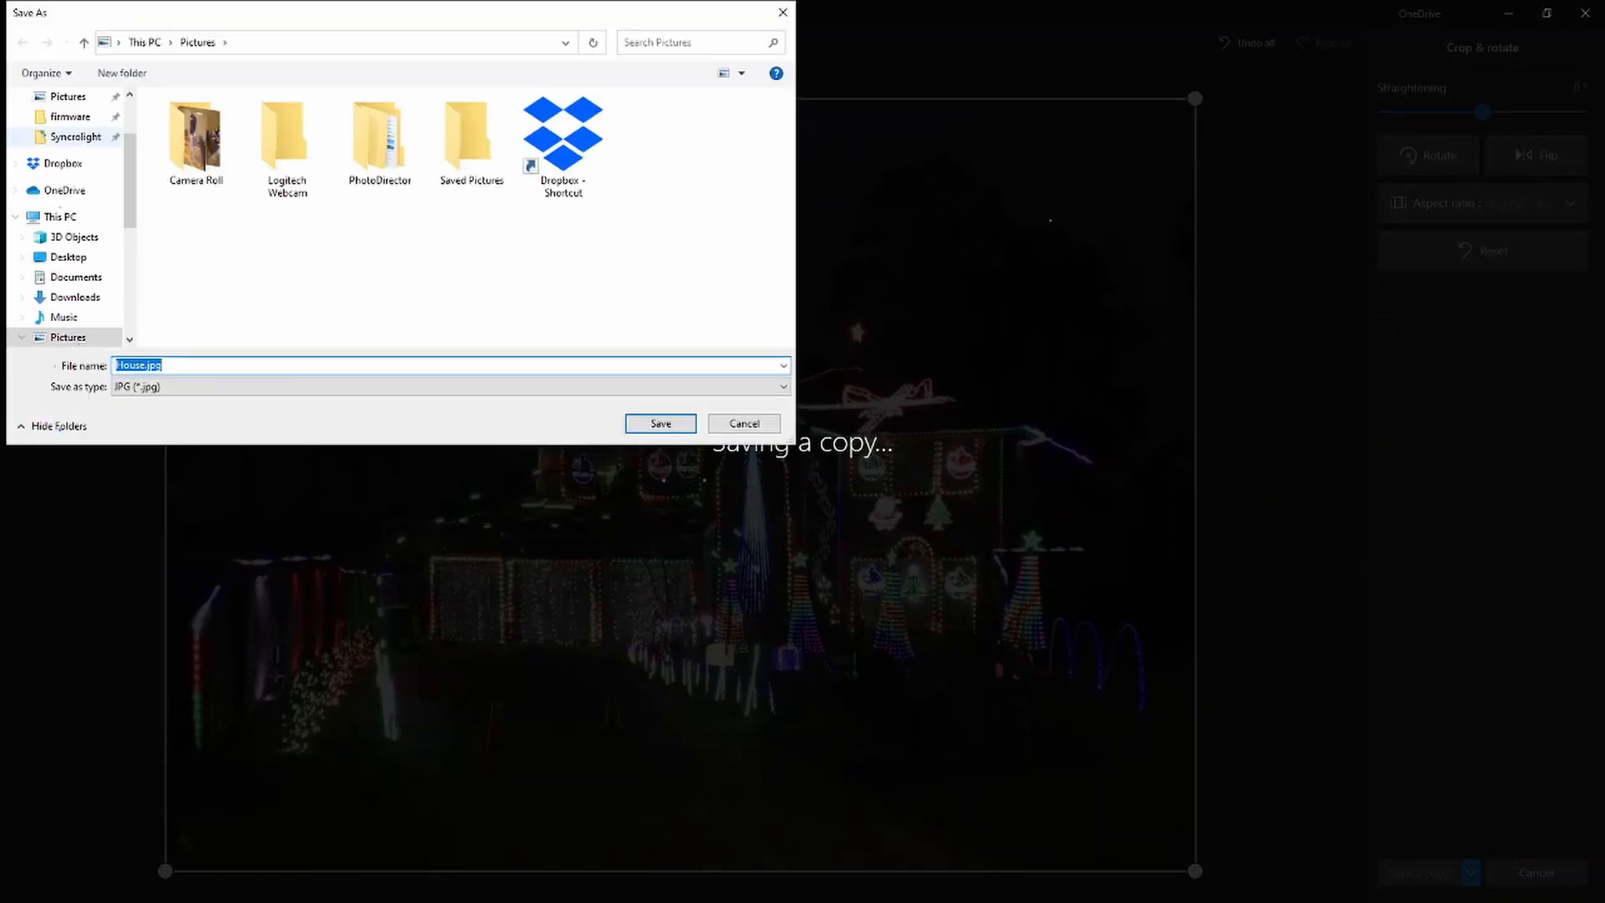
{"action": "left_click", "coordinate": [69, 130]}
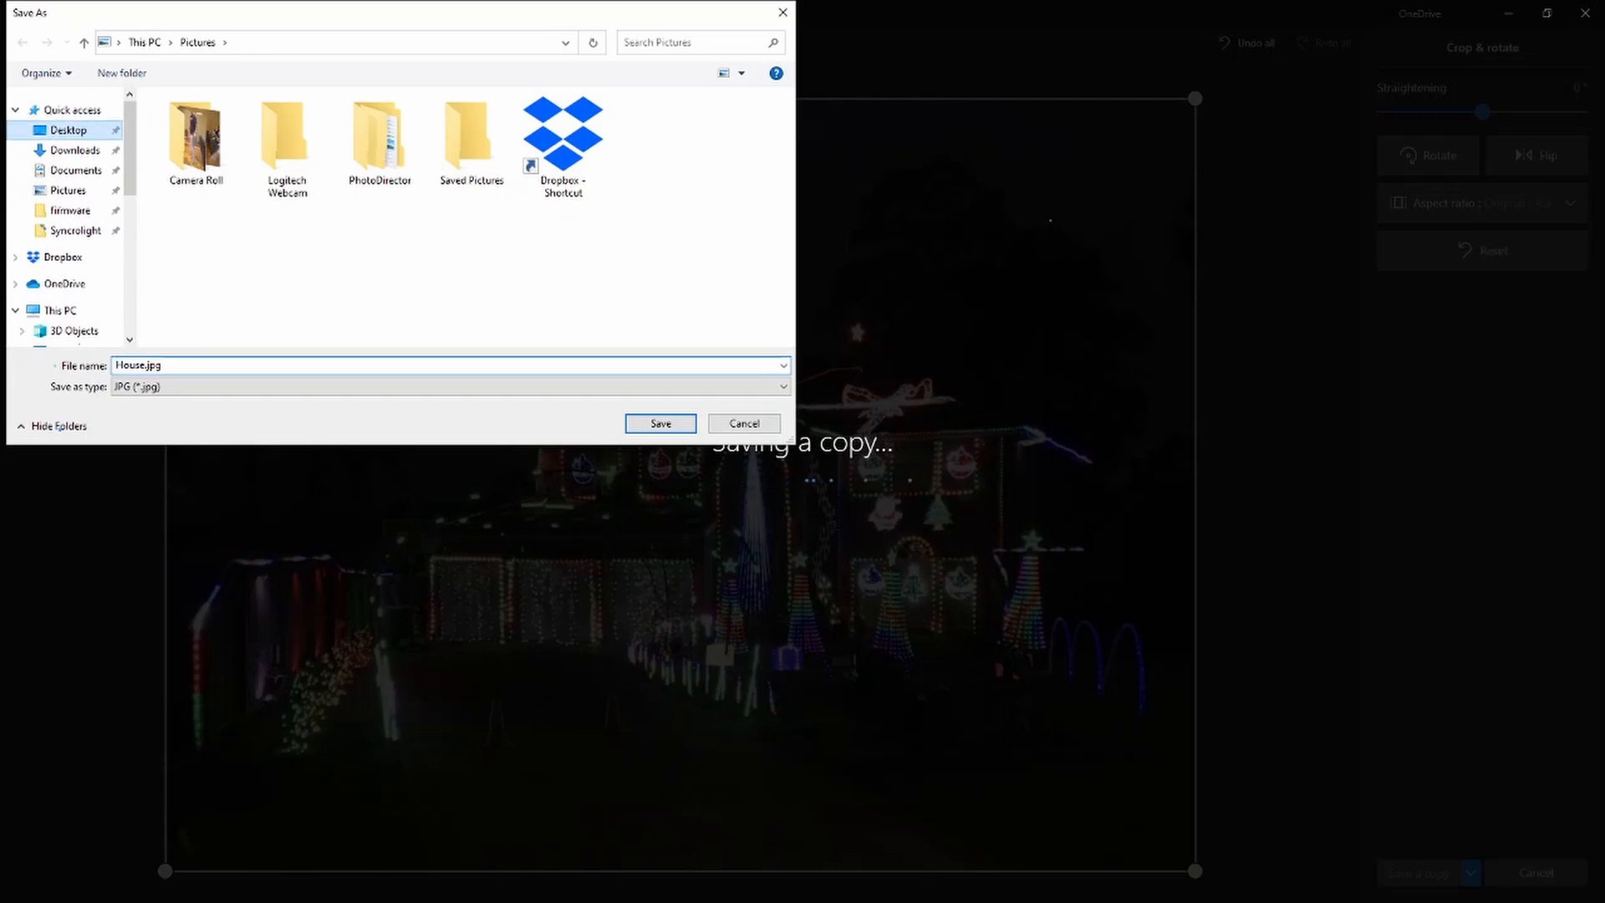
{"action": "double_click", "coordinate": [219, 121]}
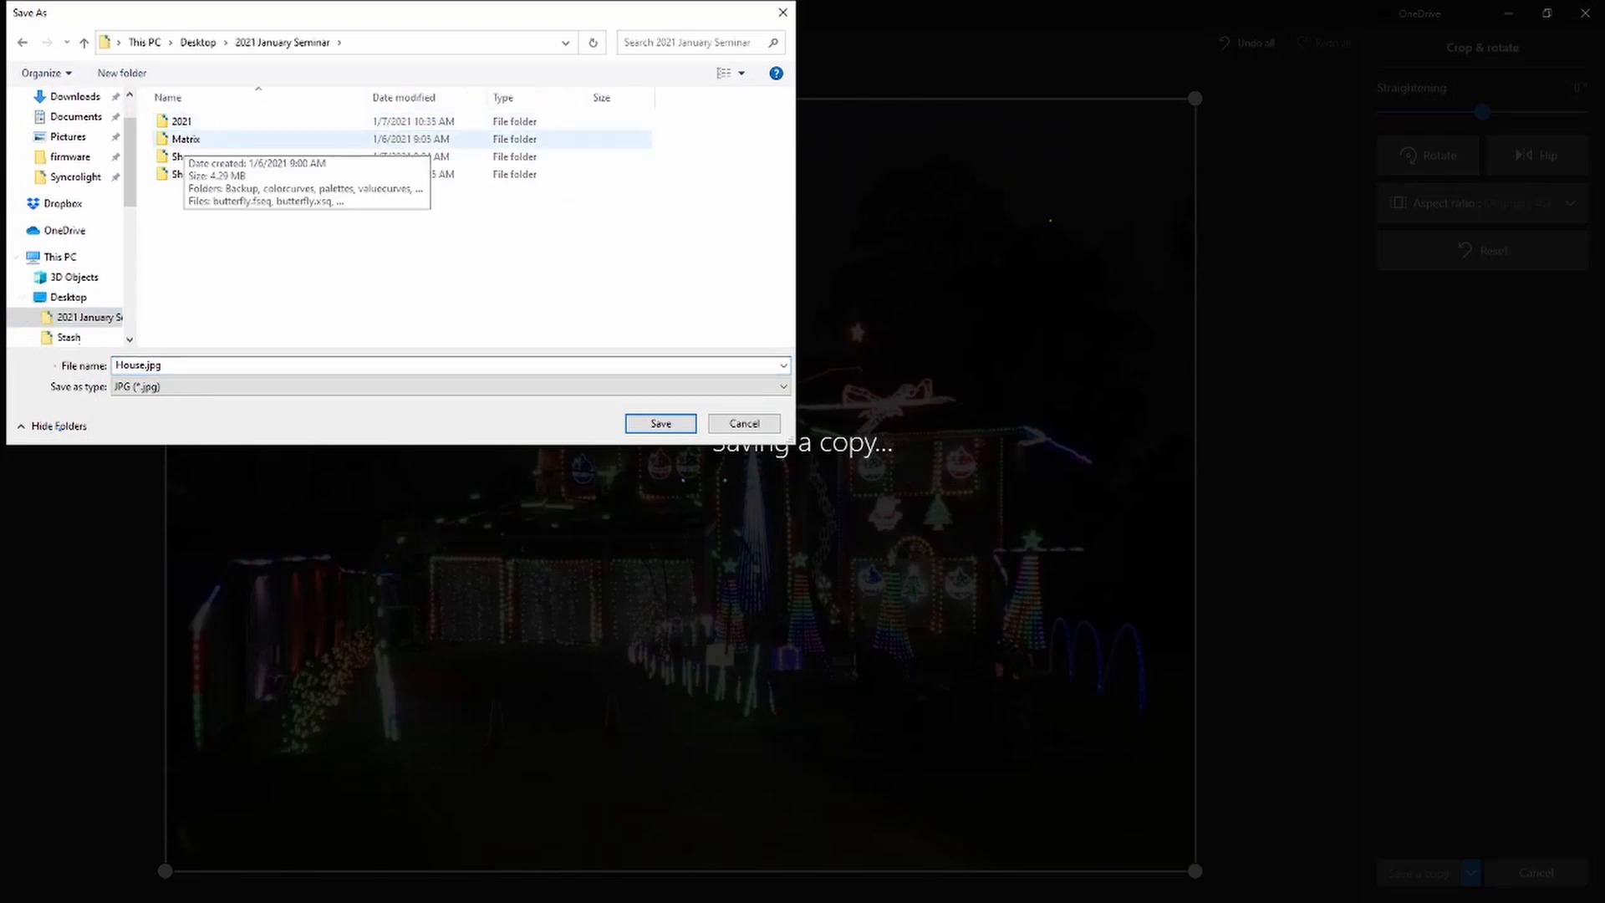
{"action": "left_click", "coordinate": [184, 156]}
{"action": "double_click", "coordinate": [184, 156]}
{"action": "left_click", "coordinate": [195, 191]}
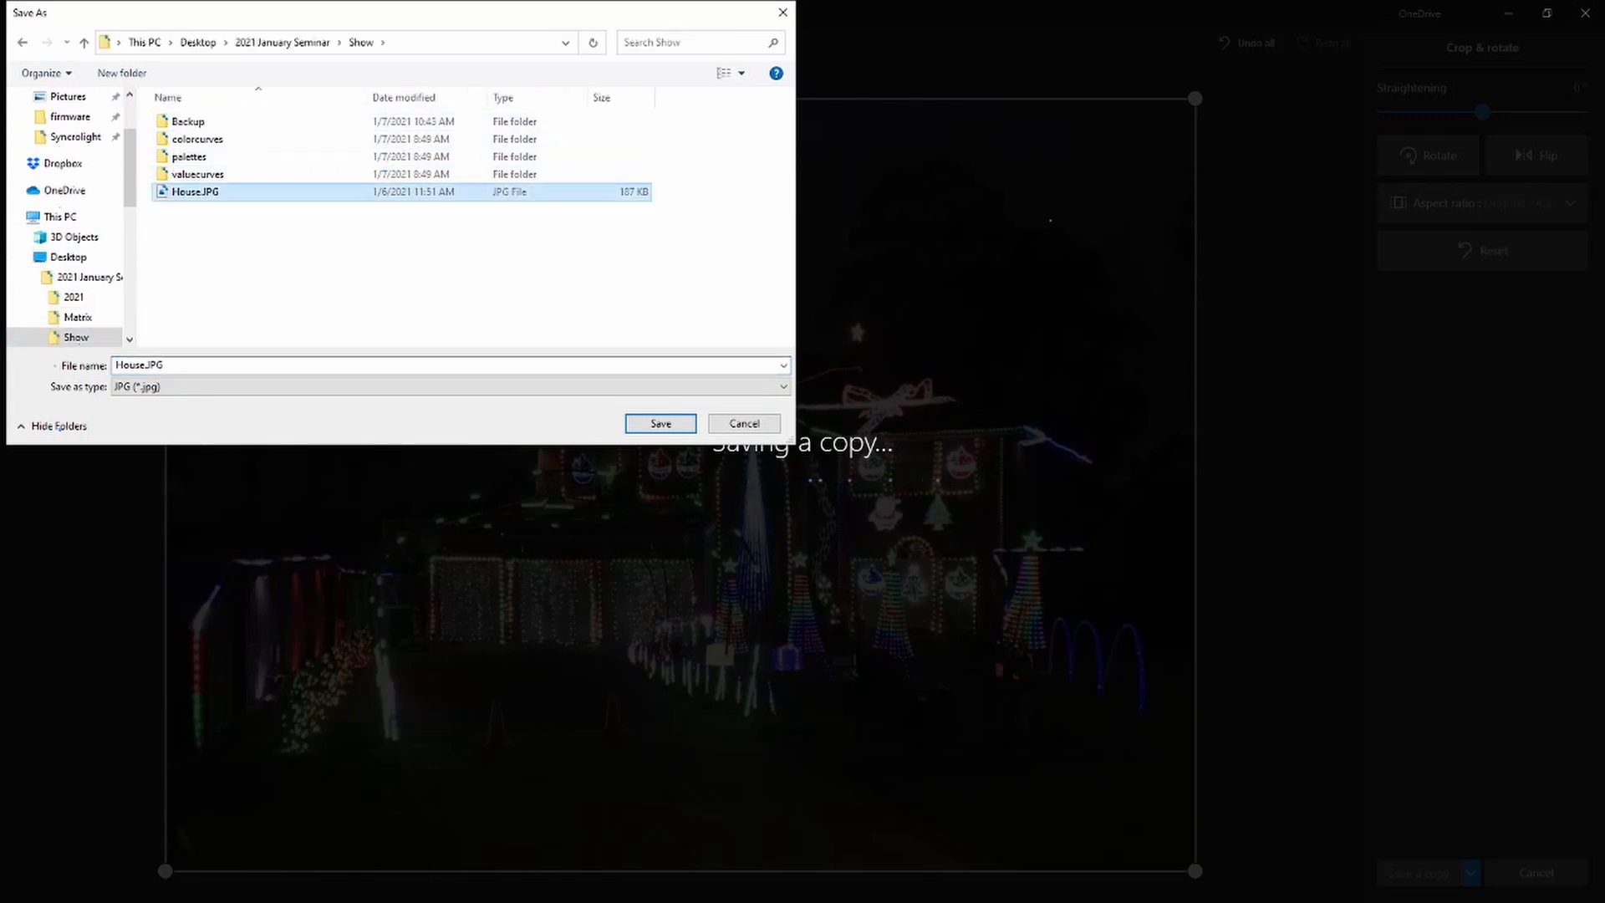
{"action": "key", "text": "Return"}
{"action": "key", "text": "Left"}
{"action": "key", "text": "Return"}
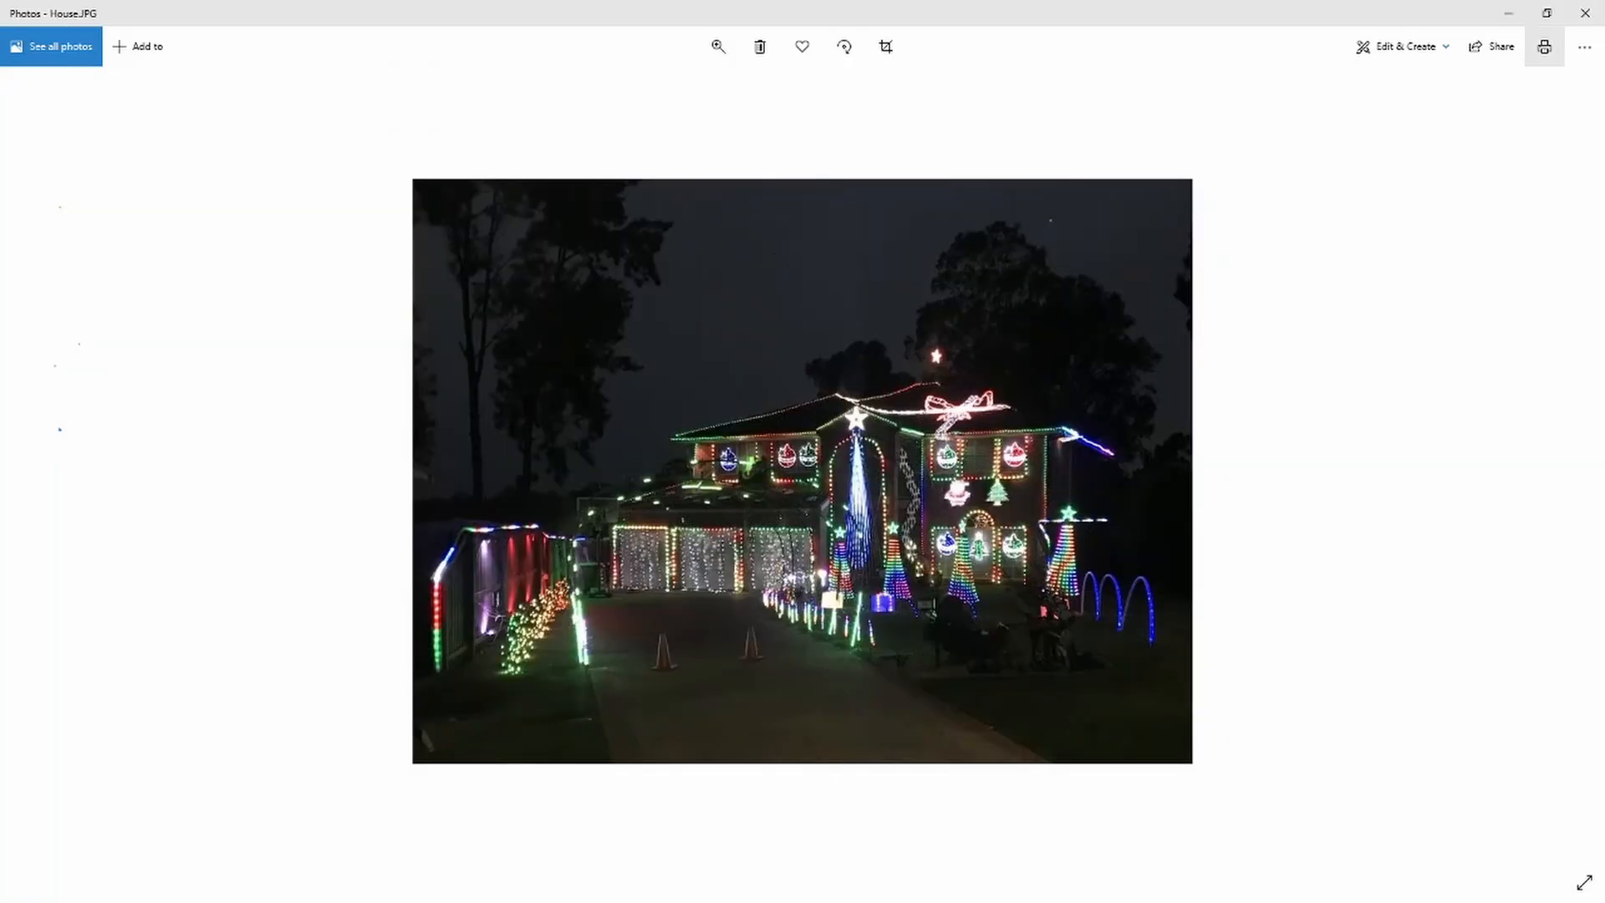
{"action": "left_click", "coordinate": [1584, 46]}
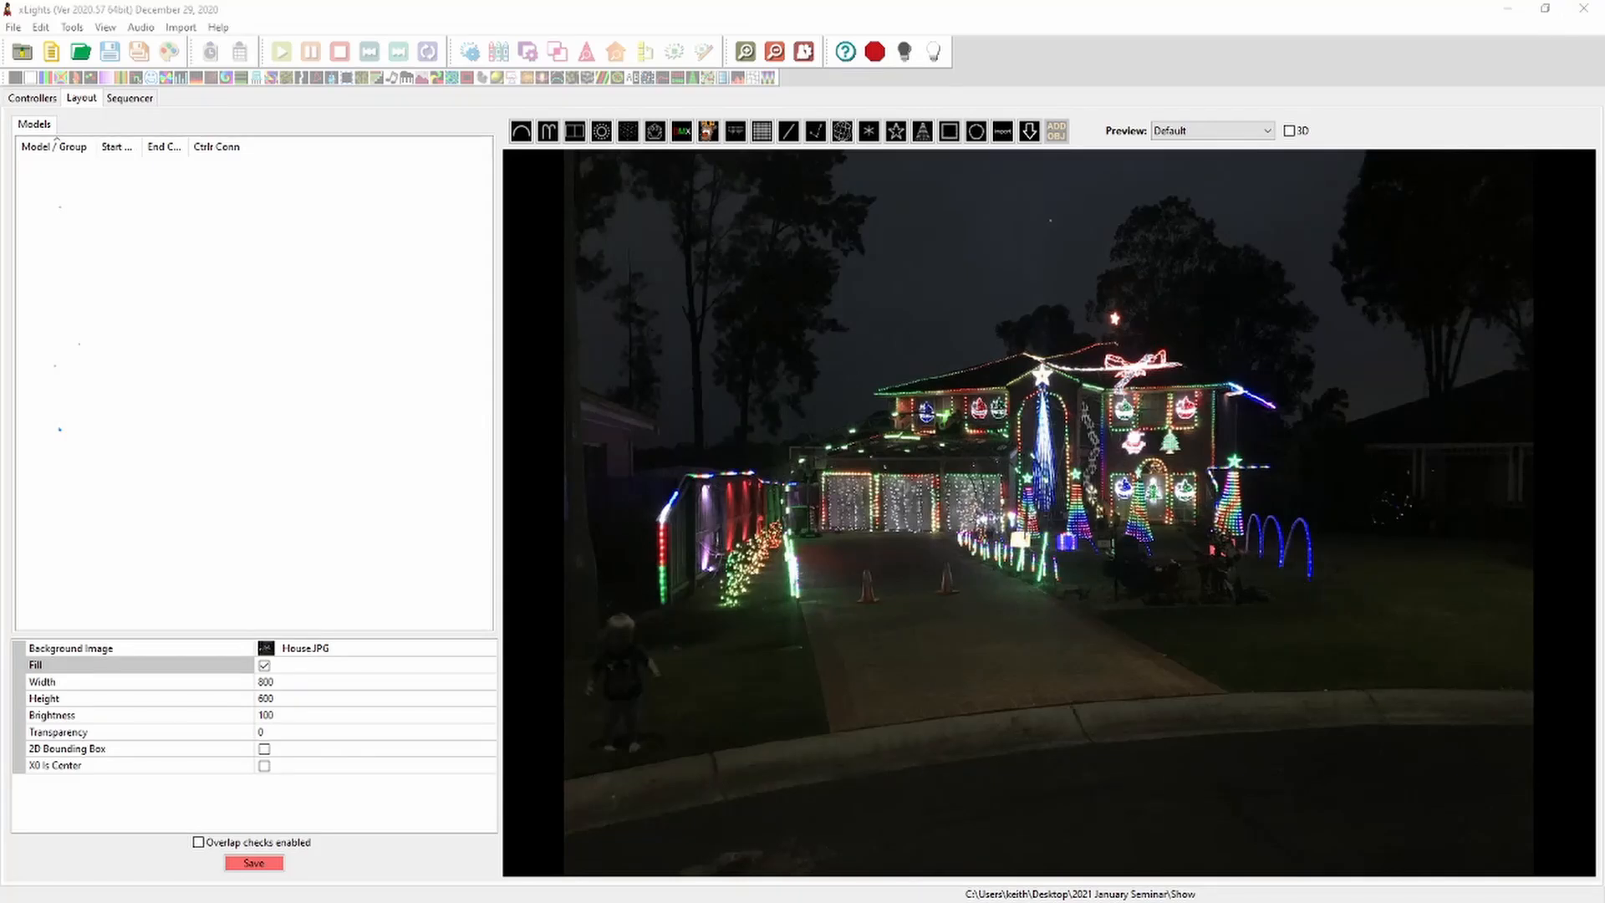
Try to refresh the layout background by choosing House.JPG again from the Show folder
{"action": "left_click", "coordinate": [334, 649]}
{"action": "left_click", "coordinate": [488, 649]}
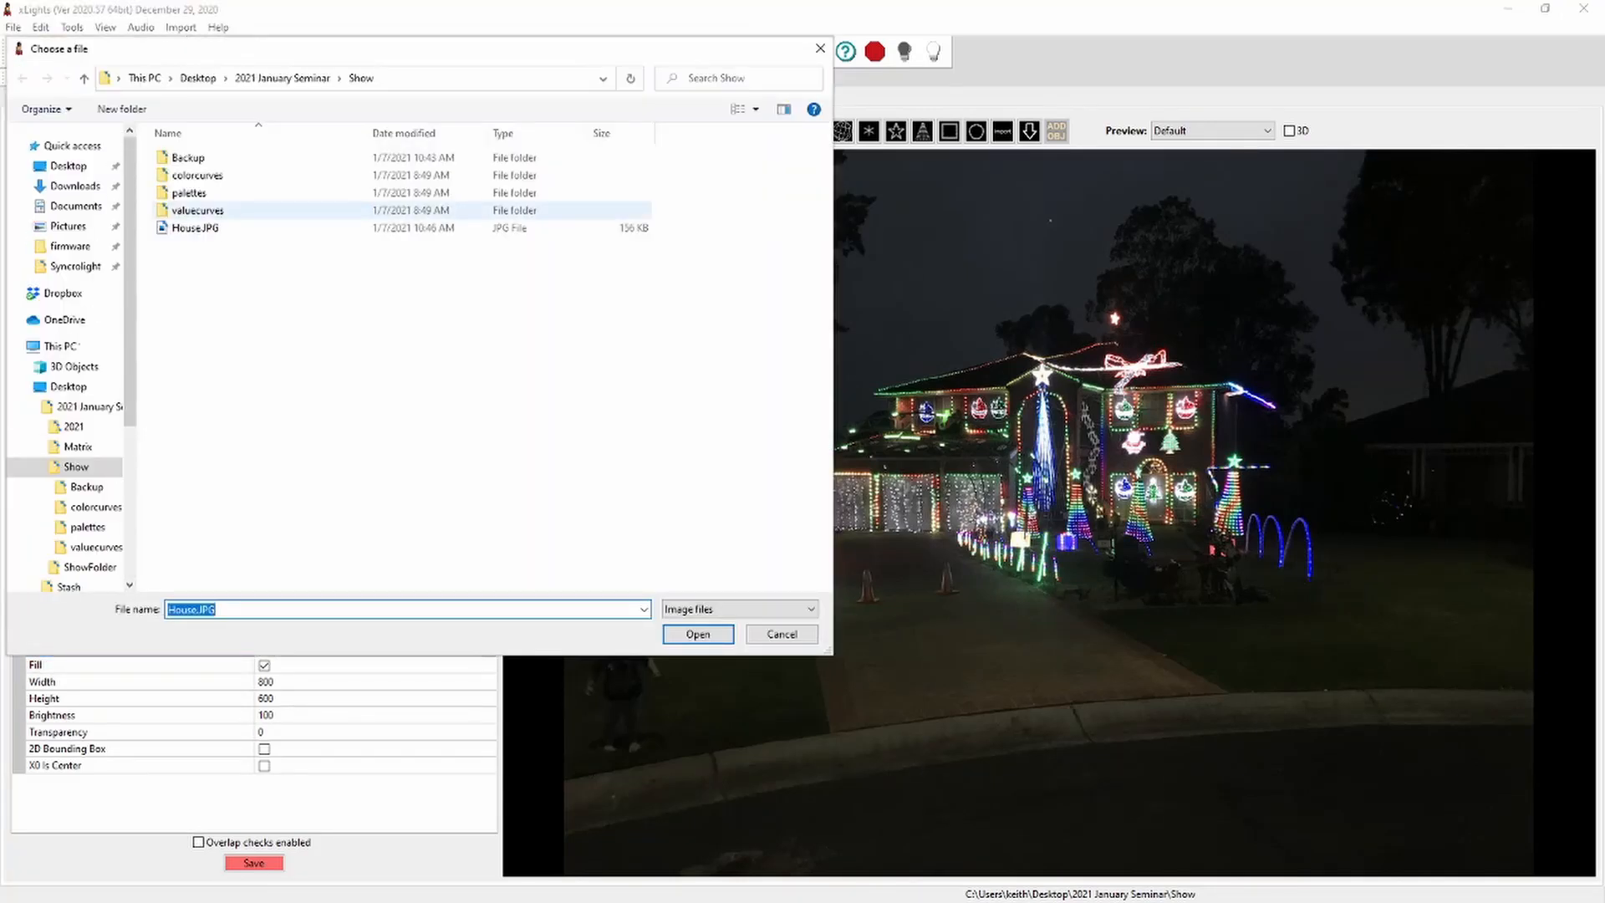
{"action": "double_click", "coordinate": [197, 229]}
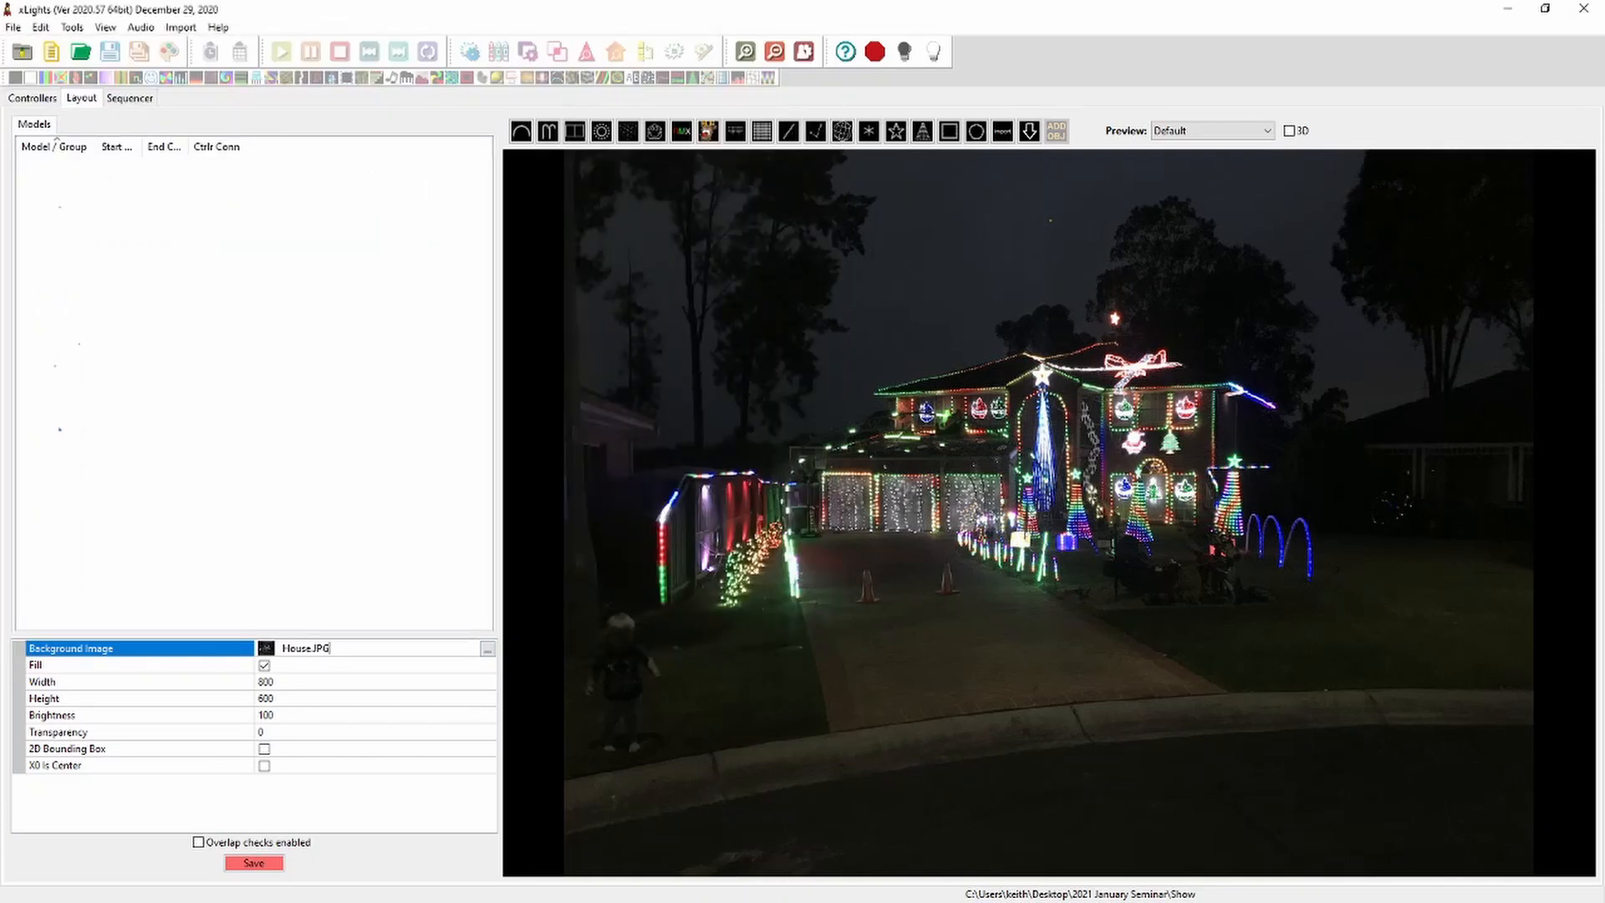
Clear the background image entry and choose House.JPG from the Show folder to load the cropped photo
{"action": "key", "text": "BackSpace"}
{"action": "key", "text": "BackSpace"}
{"action": "key", "text": "BackSpace"}
{"action": "key", "text": "BackSpace"}
{"action": "key", "text": "BackSpace"}
{"action": "key", "text": "BackSpace"}
{"action": "key", "text": "BackSpace"}
{"action": "key", "text": "BackSpace"}
{"action": "key", "text": "BackSpace"}
{"action": "key", "text": "Return"}
{"action": "left_click", "coordinate": [487, 649]}
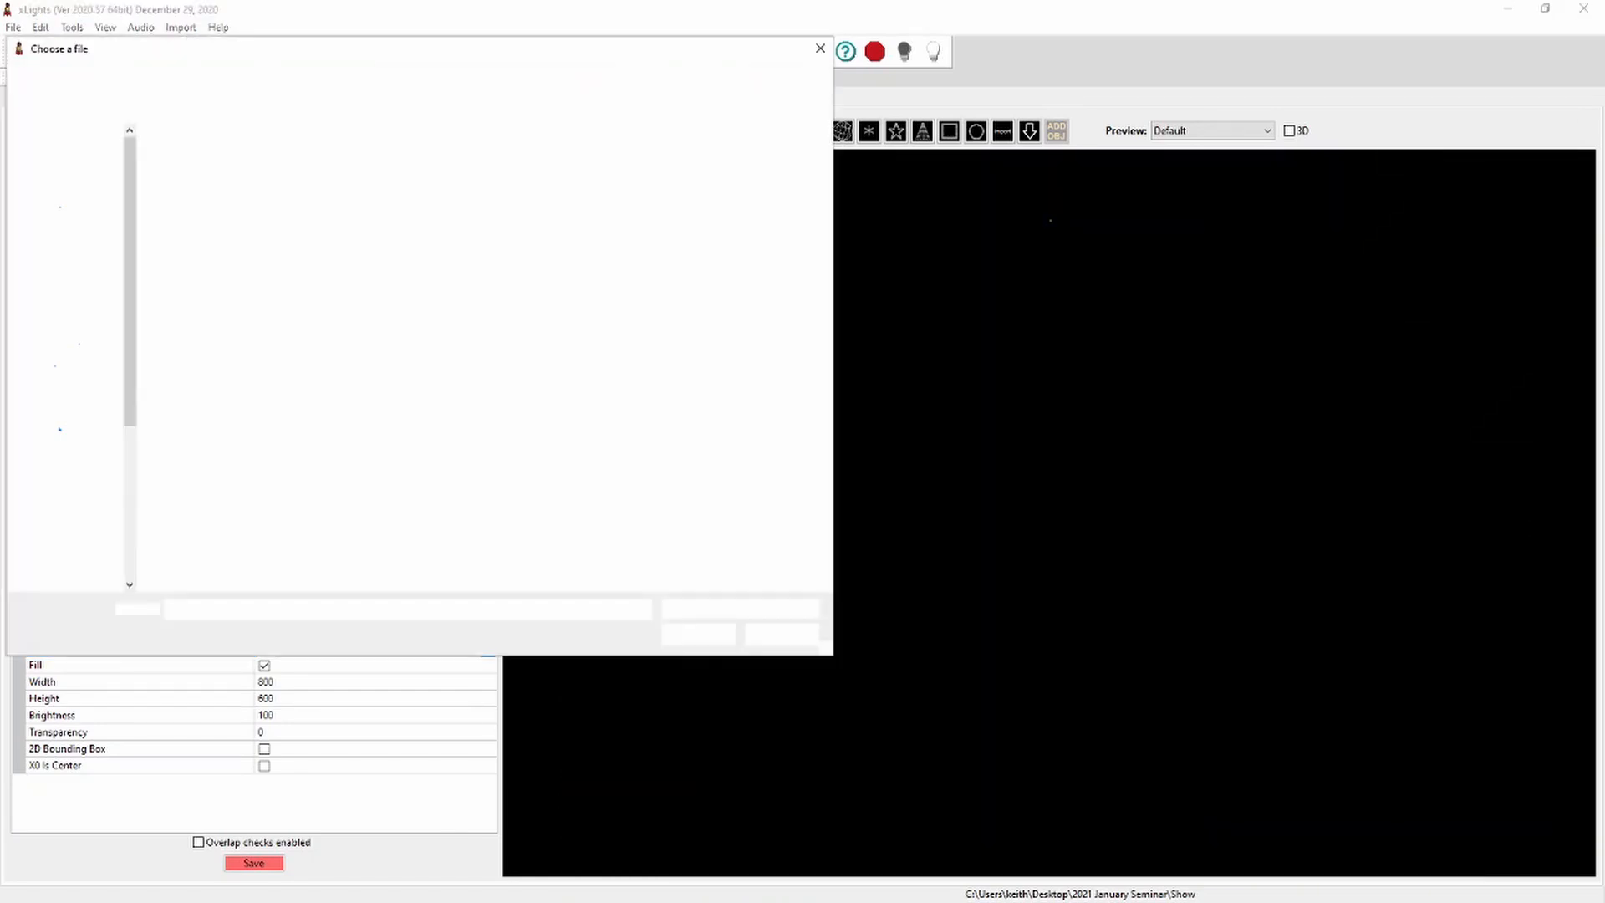
{"action": "double_click", "coordinate": [195, 228]}
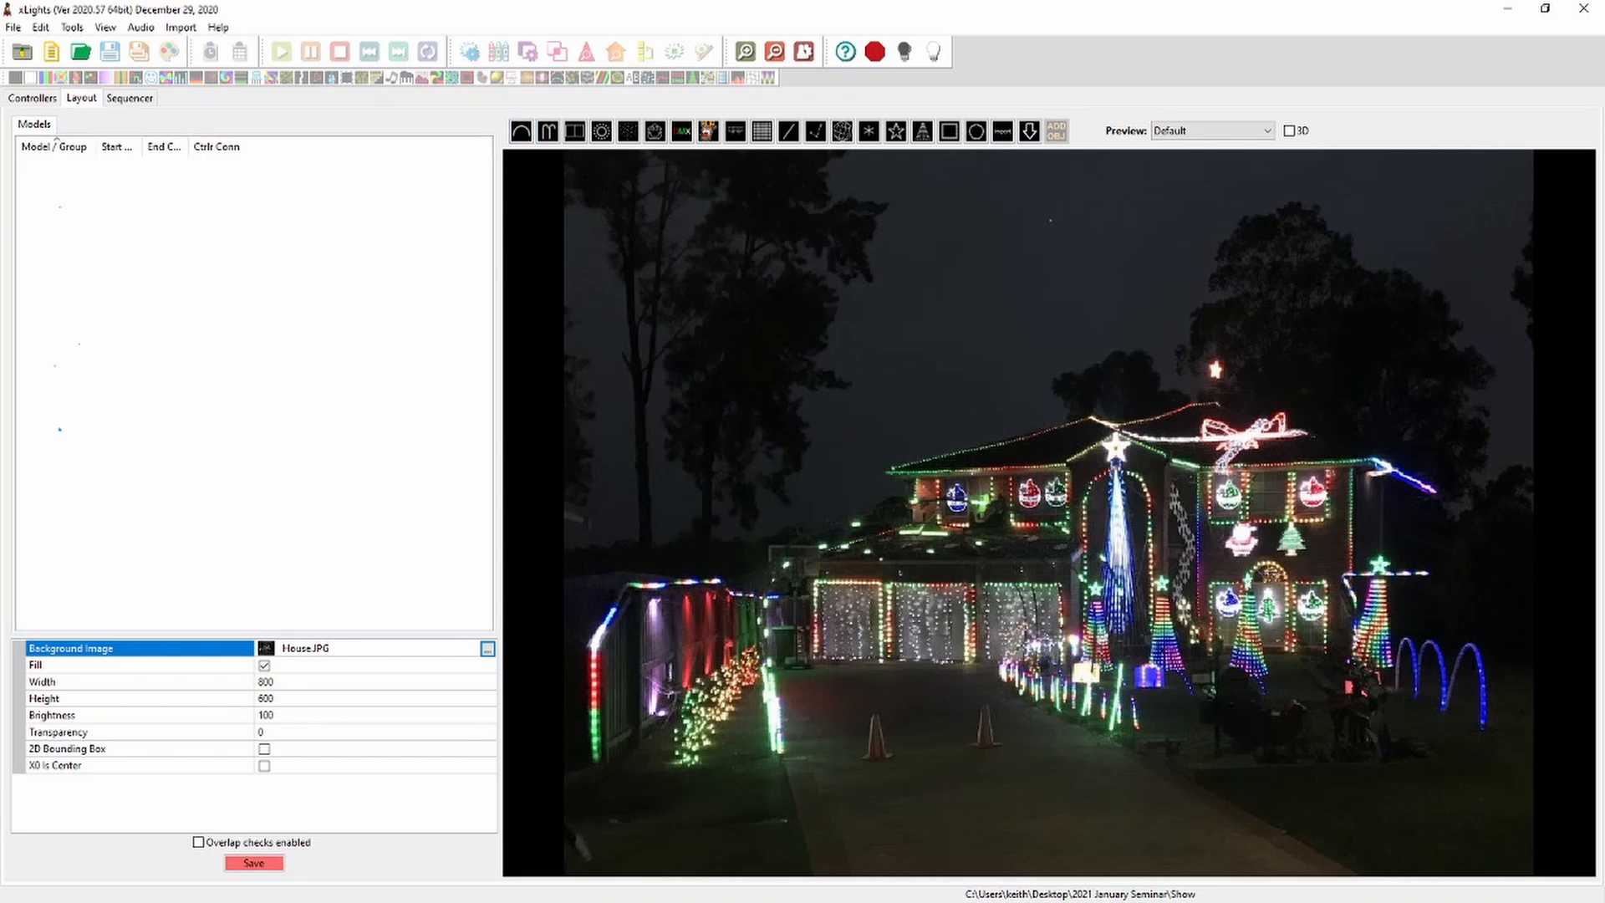
Draw eleven arches of varying sizes across the sky, keeping the Arches tool active after the first one
{"action": "left_click", "coordinate": [521, 131]}
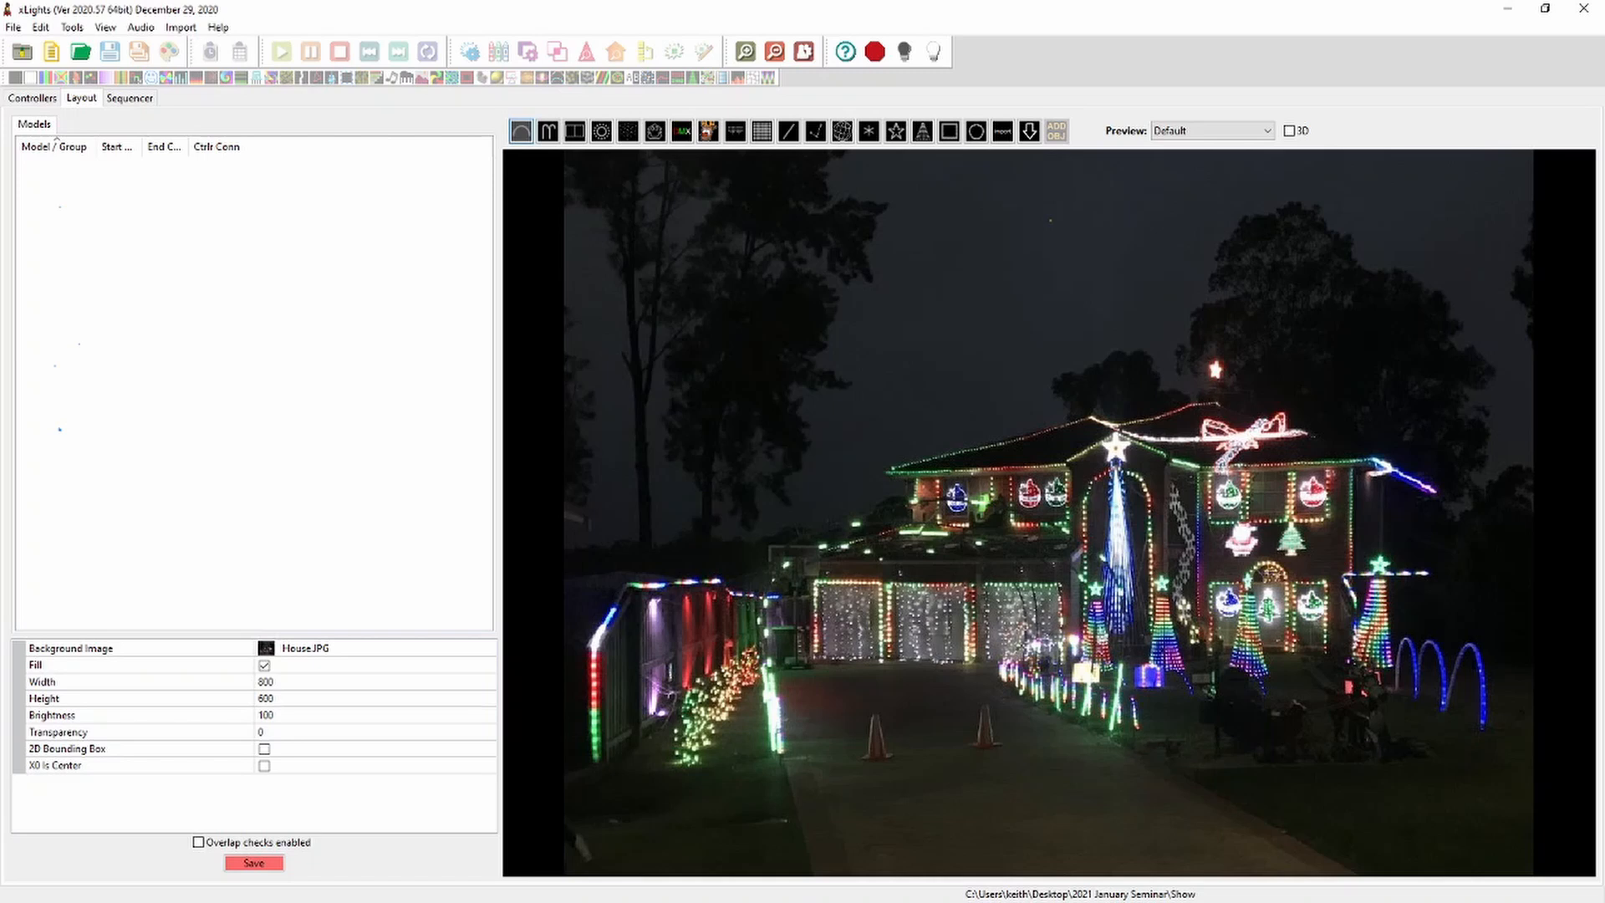
{"action": "left_click_drag", "start_coordinate": [554, 247], "coordinate": [650, 245]}
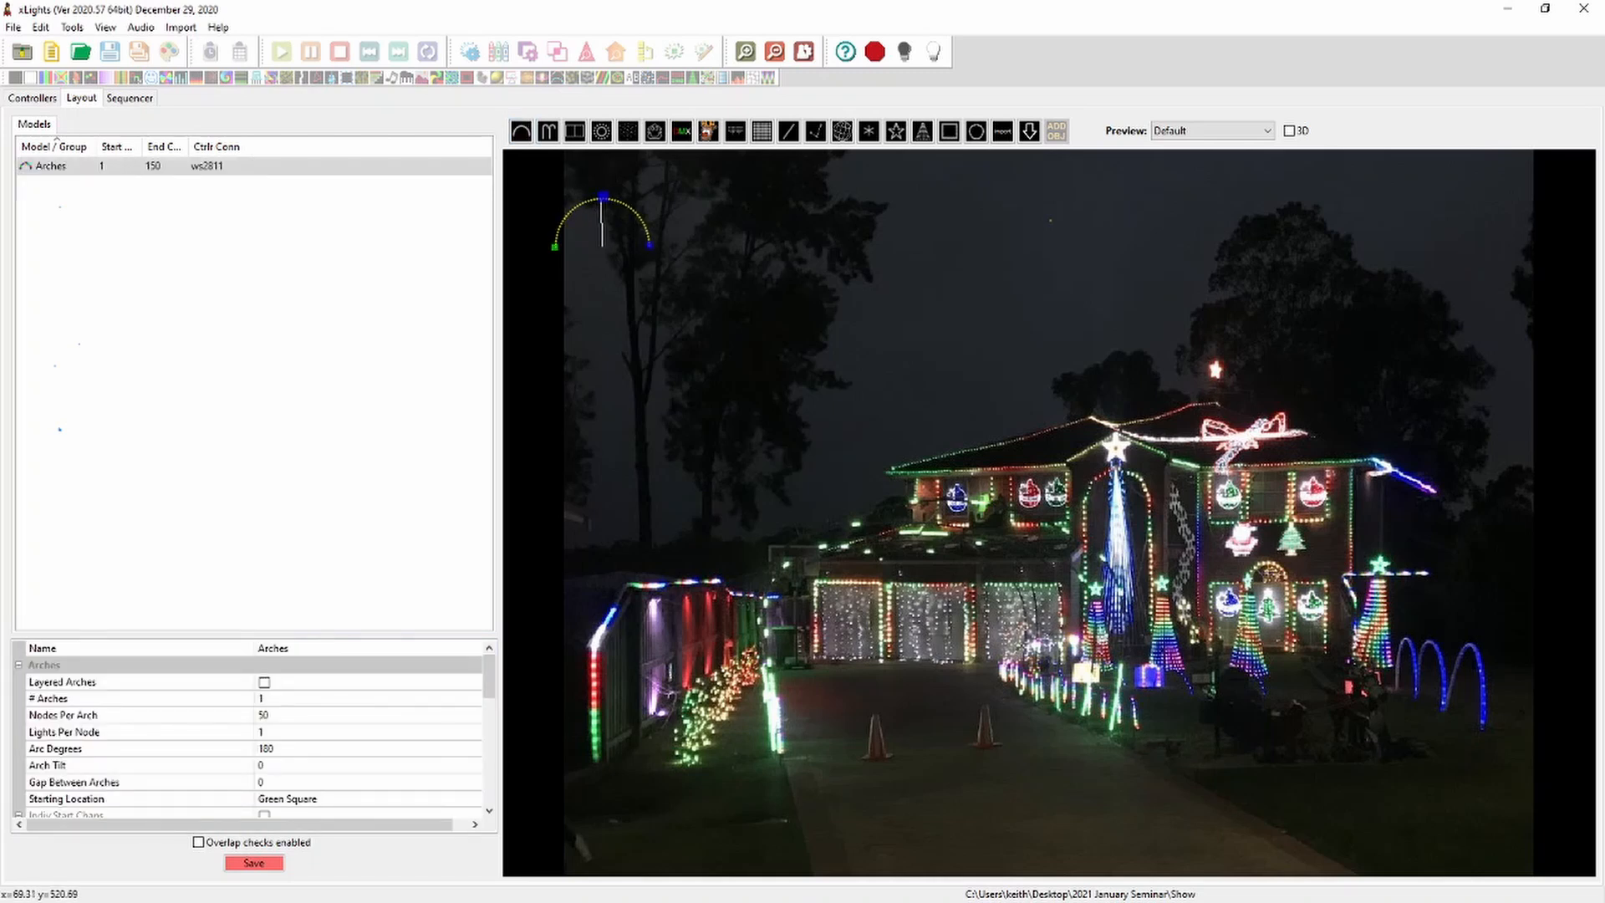
{"action": "left_click", "coordinate": [521, 131]}
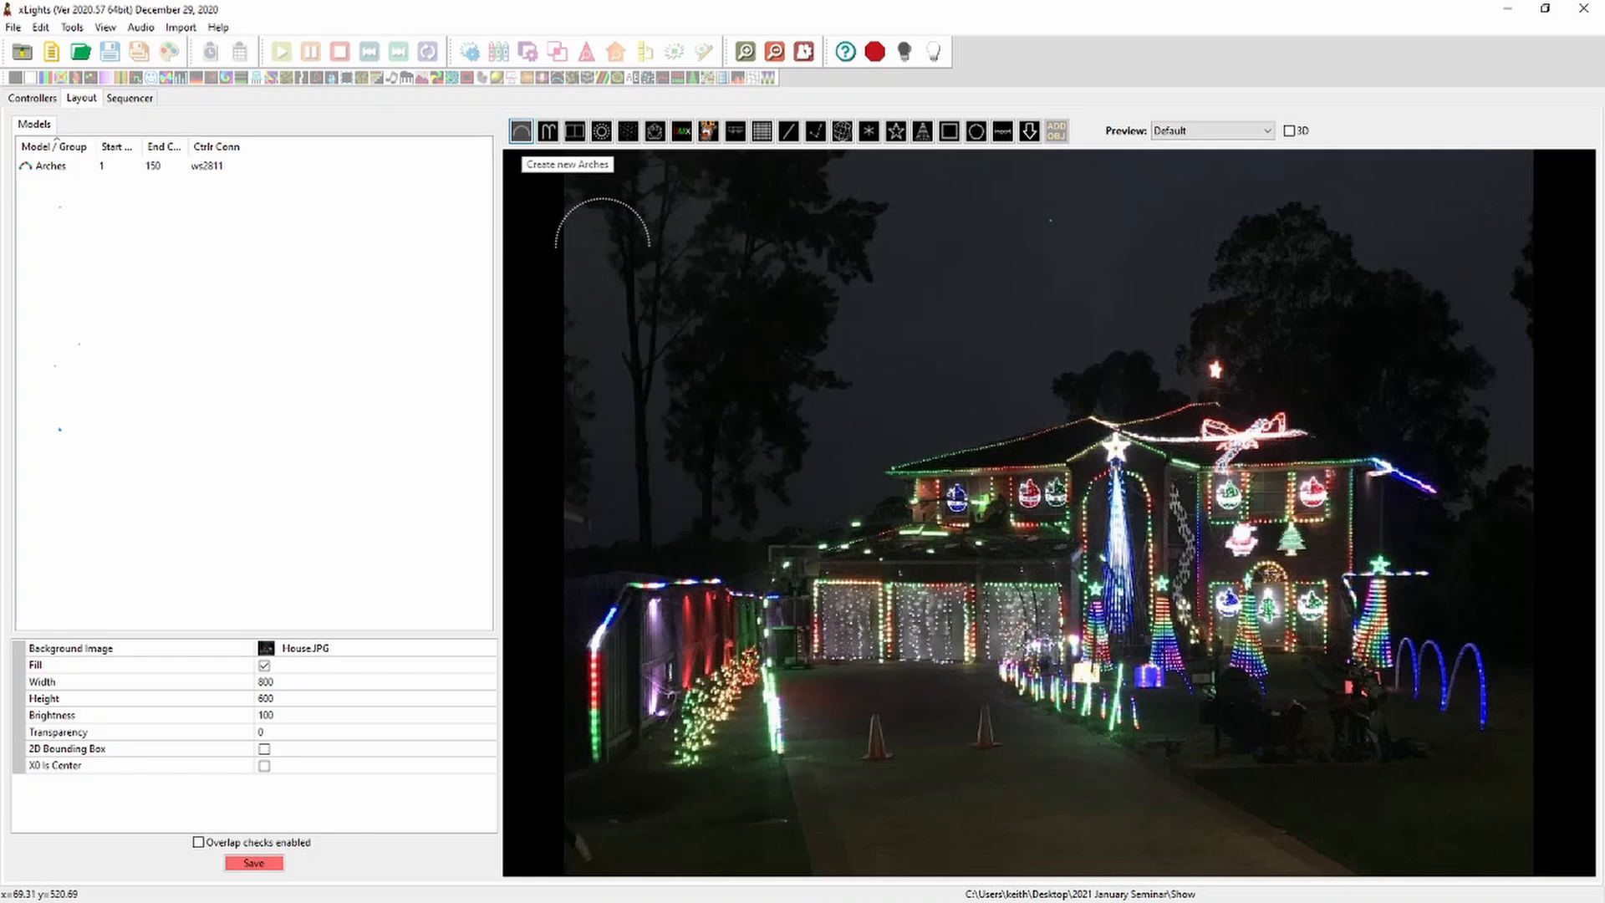
{"action": "left_click", "coordinate": [521, 132]}
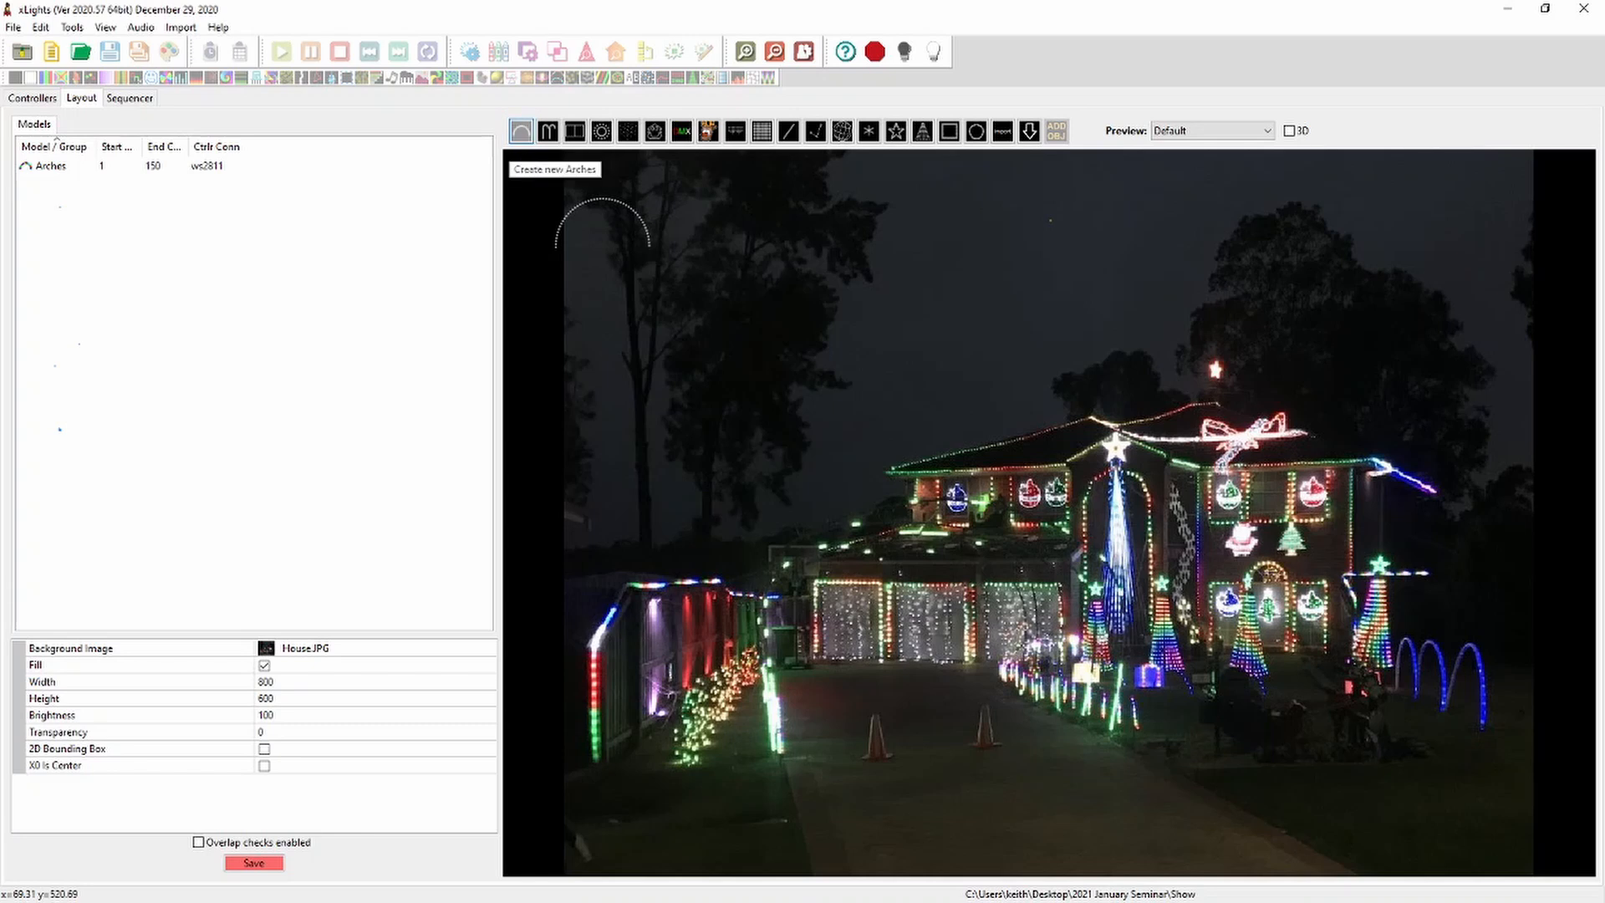
{"action": "left_click_drag", "start_coordinate": [690, 243], "coordinate": [957, 248]}
{"action": "left_click_drag", "start_coordinate": [1016, 243], "coordinate": [1149, 244]}
{"action": "left_click_drag", "start_coordinate": [1214, 262], "coordinate": [1352, 262]}
{"action": "left_click_drag", "start_coordinate": [1306, 325], "coordinate": [1398, 328]}
{"action": "left_click_drag", "start_coordinate": [938, 340], "coordinate": [1005, 341]}
{"action": "left_click_drag", "start_coordinate": [816, 361], "coordinate": [920, 370]}
{"action": "left_click_drag", "start_coordinate": [665, 373], "coordinate": [738, 374]}
{"action": "left_click_drag", "start_coordinate": [572, 456], "coordinate": [692, 463]}
{"action": "left_click_drag", "start_coordinate": [586, 506], "coordinate": [716, 522]}
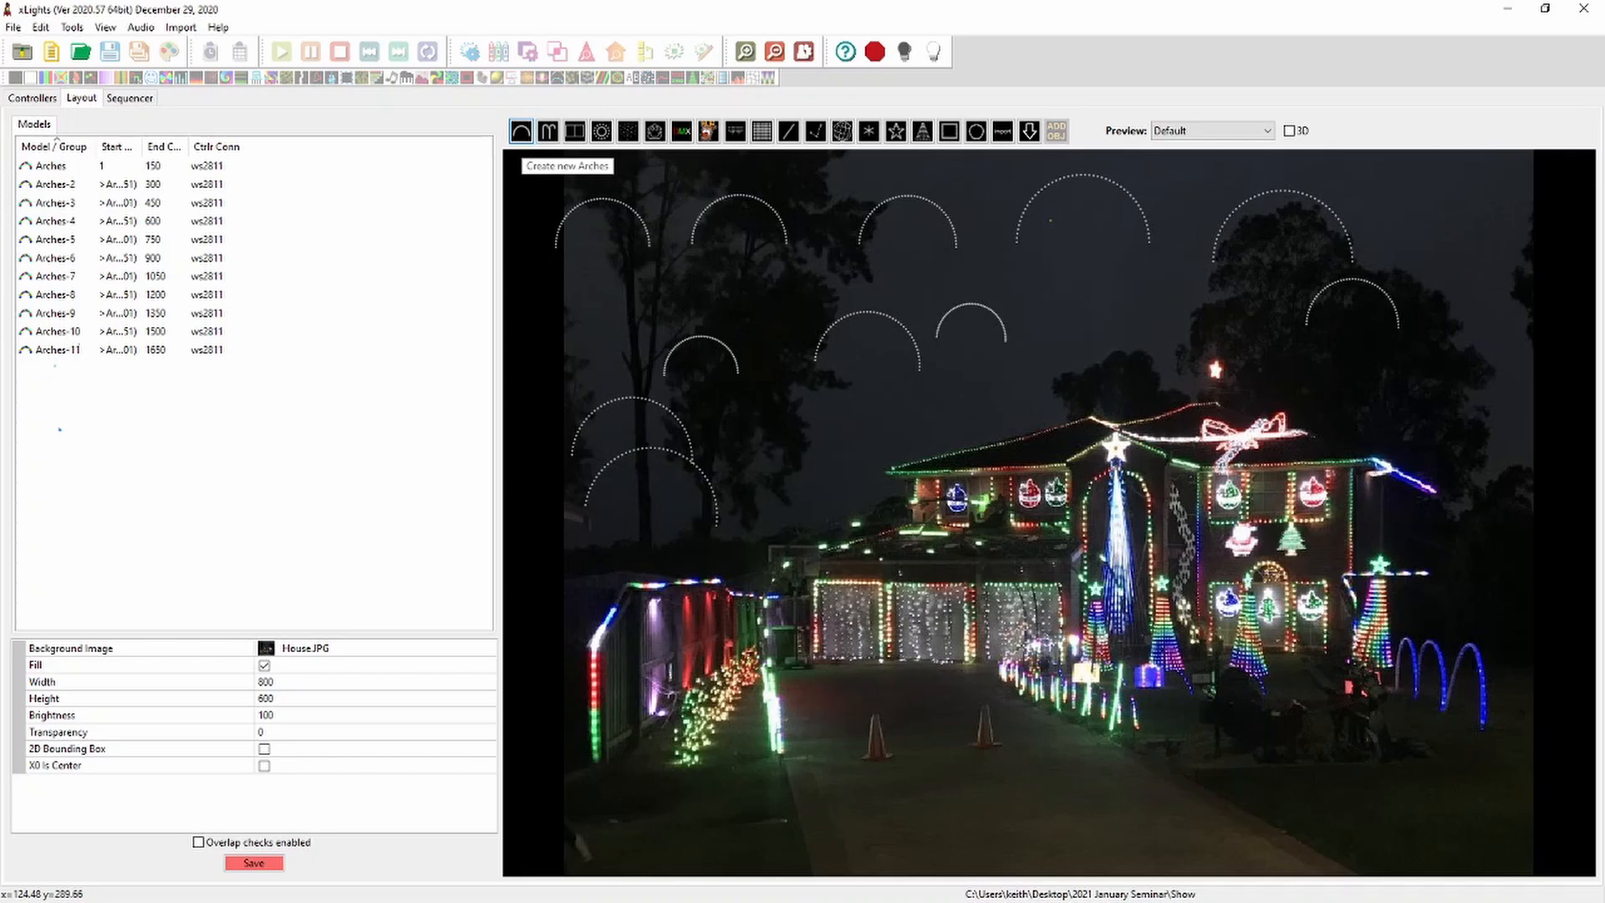
Deactivate the Arches tool and undo the ten arches drawn after the first
{"action": "left_click", "coordinate": [521, 132]}
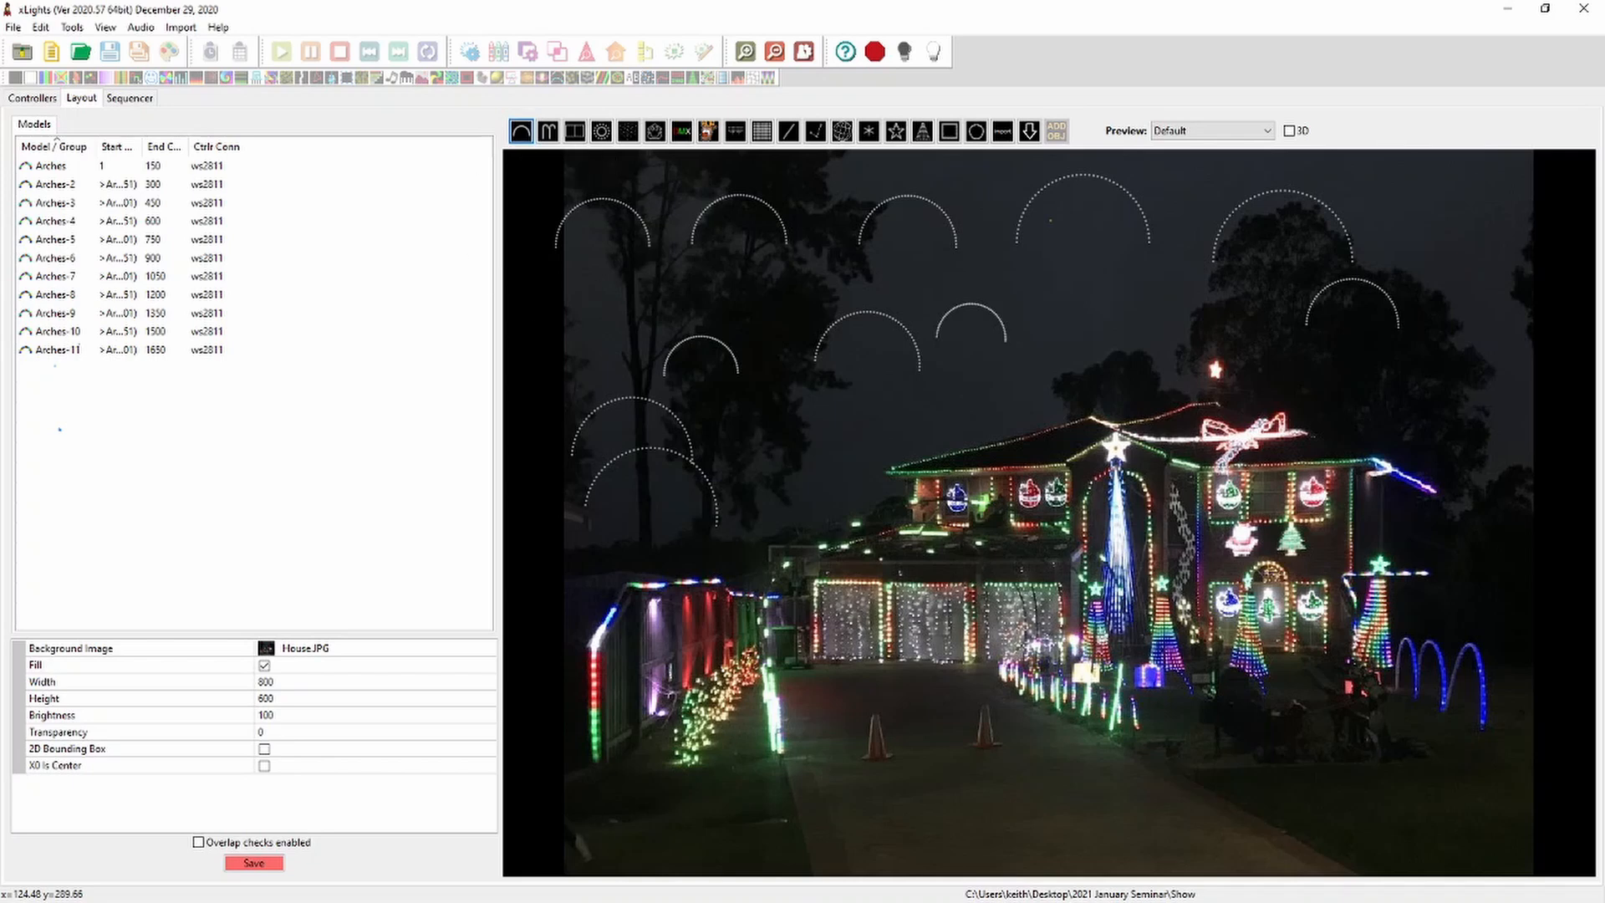
{"action": "key", "text": "ctrl+z"}
{"action": "key", "text": "ctrl+z"}
{"action": "key", "text": "ctrl+z"}
{"action": "key", "text": "ctrl+z"}
{"action": "key", "text": "ctrl+z"}
{"action": "key", "text": "ctrl+z"}
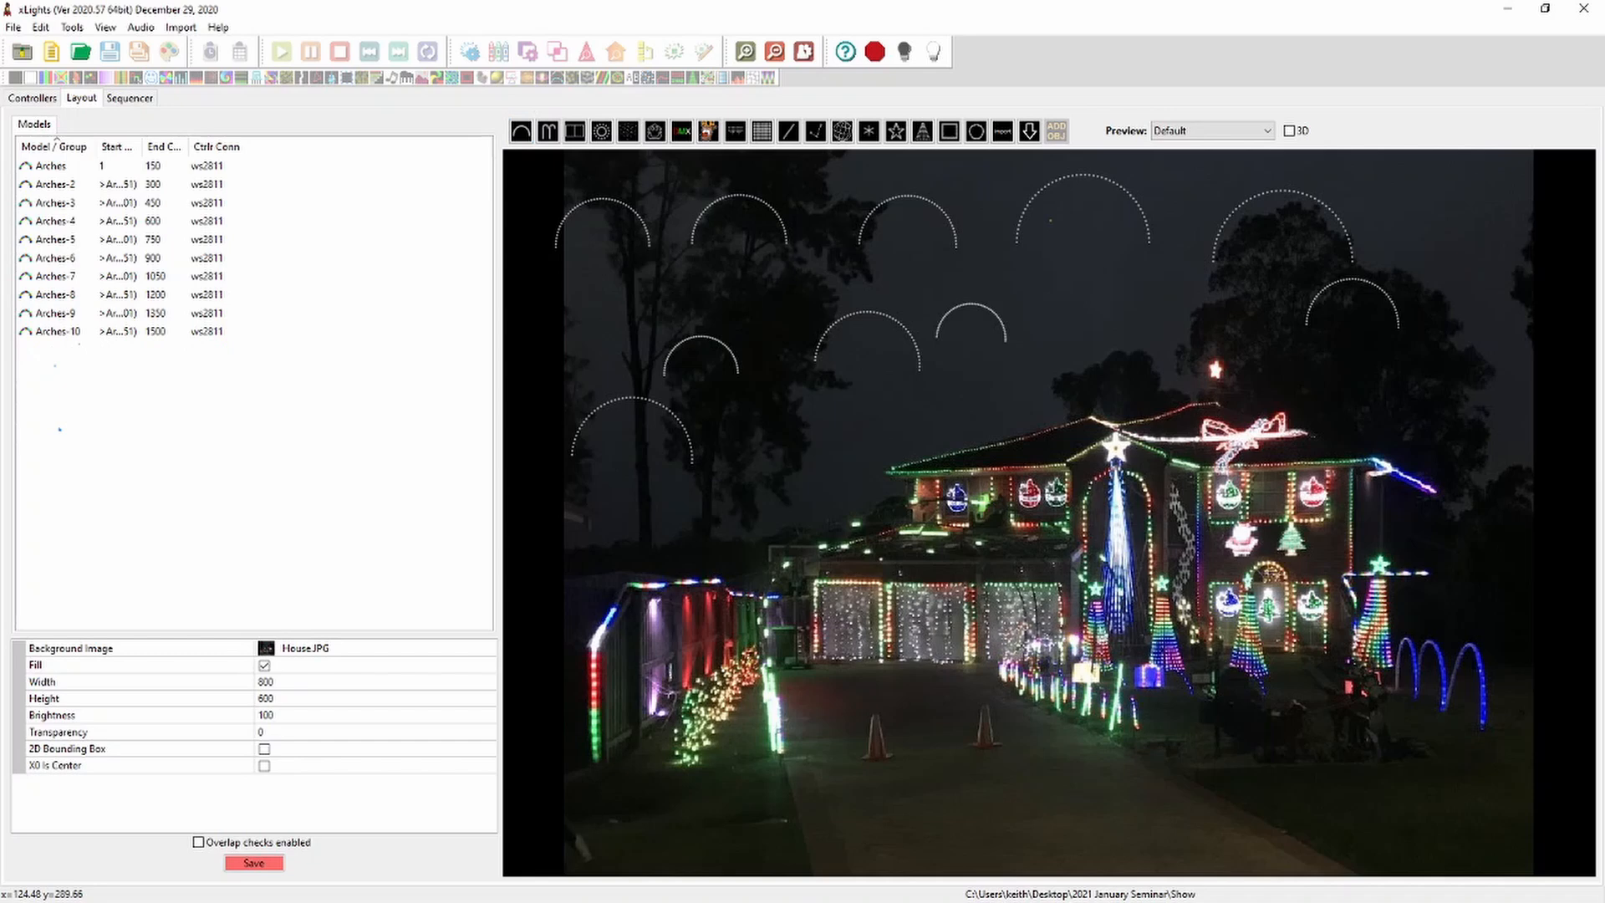
{"action": "key", "text": "ctrl+z"}
{"action": "key", "text": "ctrl+z"}
{"action": "key", "text": "ctrl+z"}
{"action": "key", "text": "ctrl+z"}
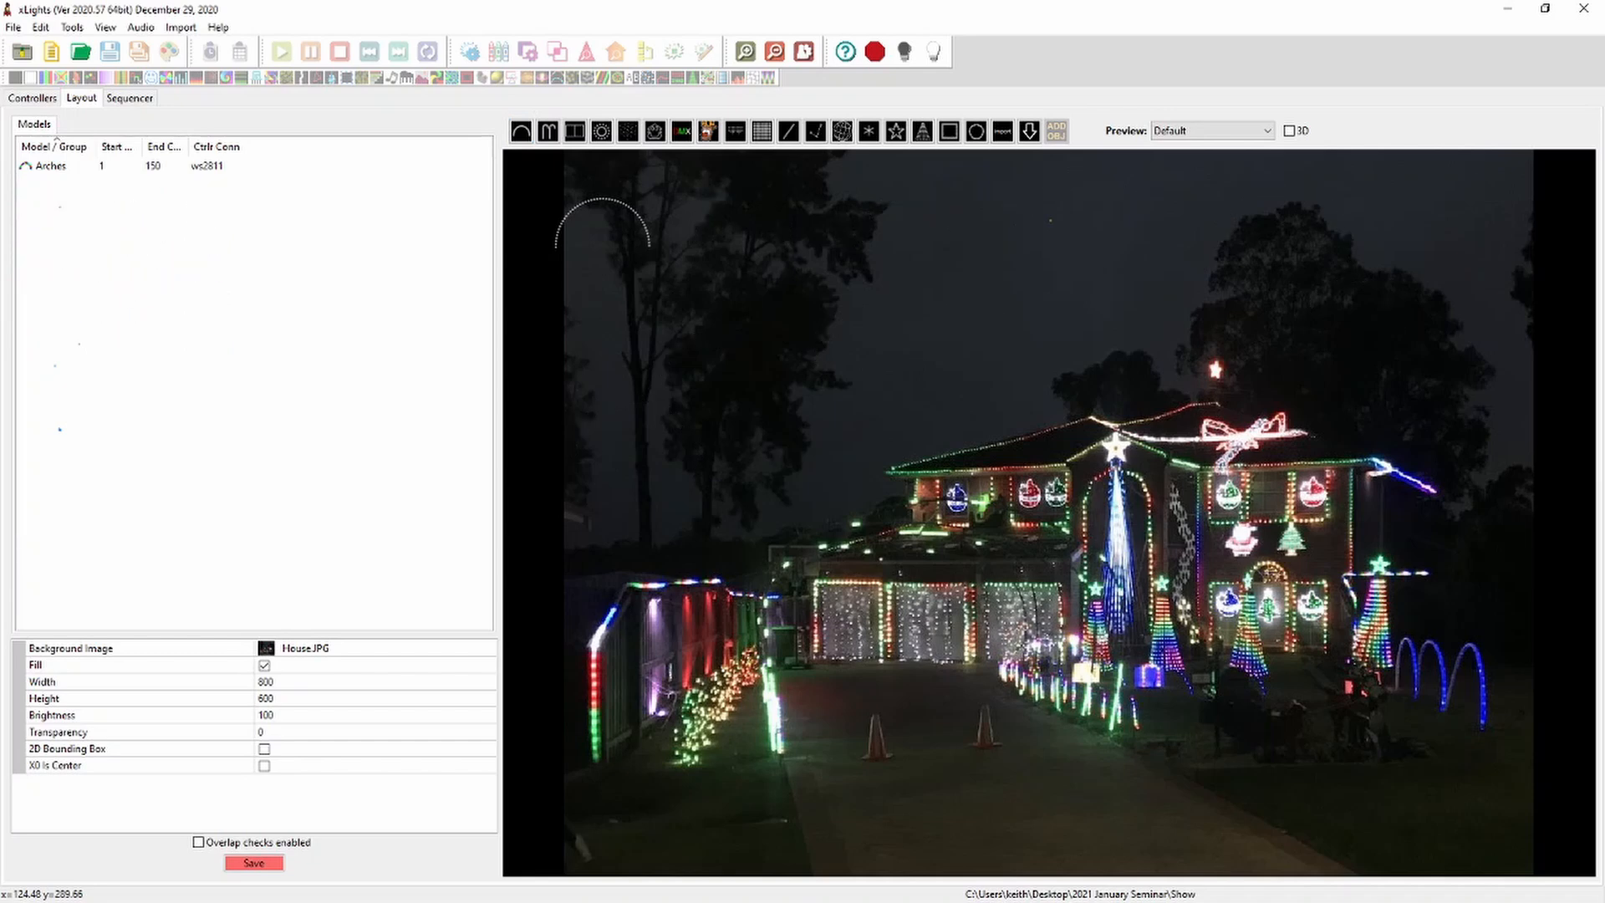
Stretch the remaining arch wider by its end handle and delete the model
{"action": "left_click", "coordinate": [639, 221]}
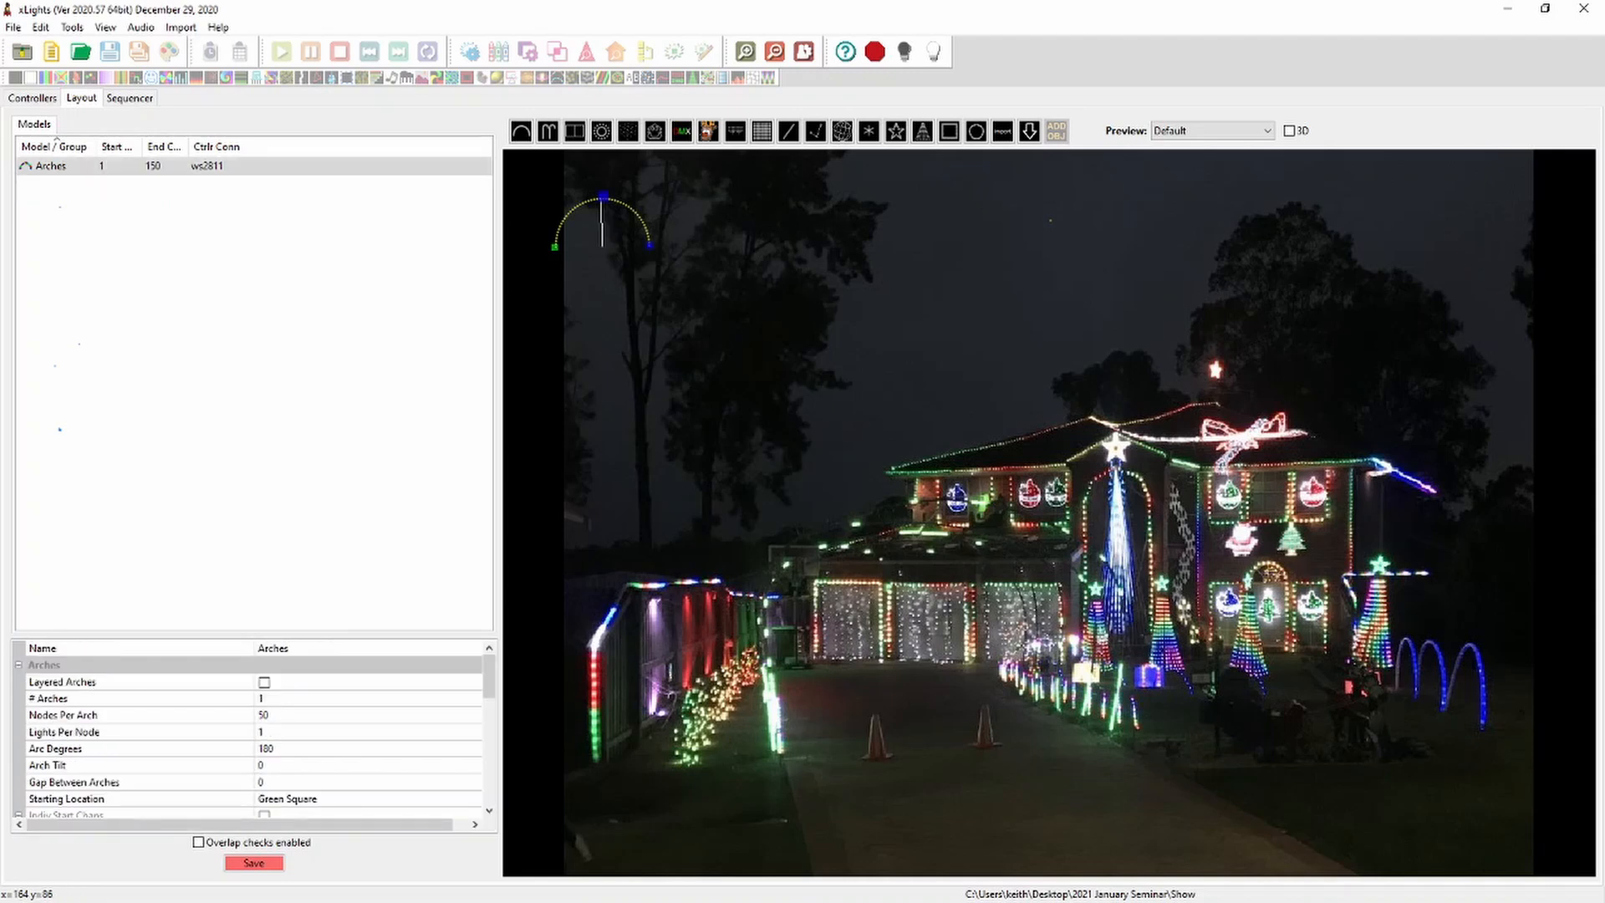
{"action": "left_click_drag", "start_coordinate": [649, 245], "coordinate": [710, 237]}
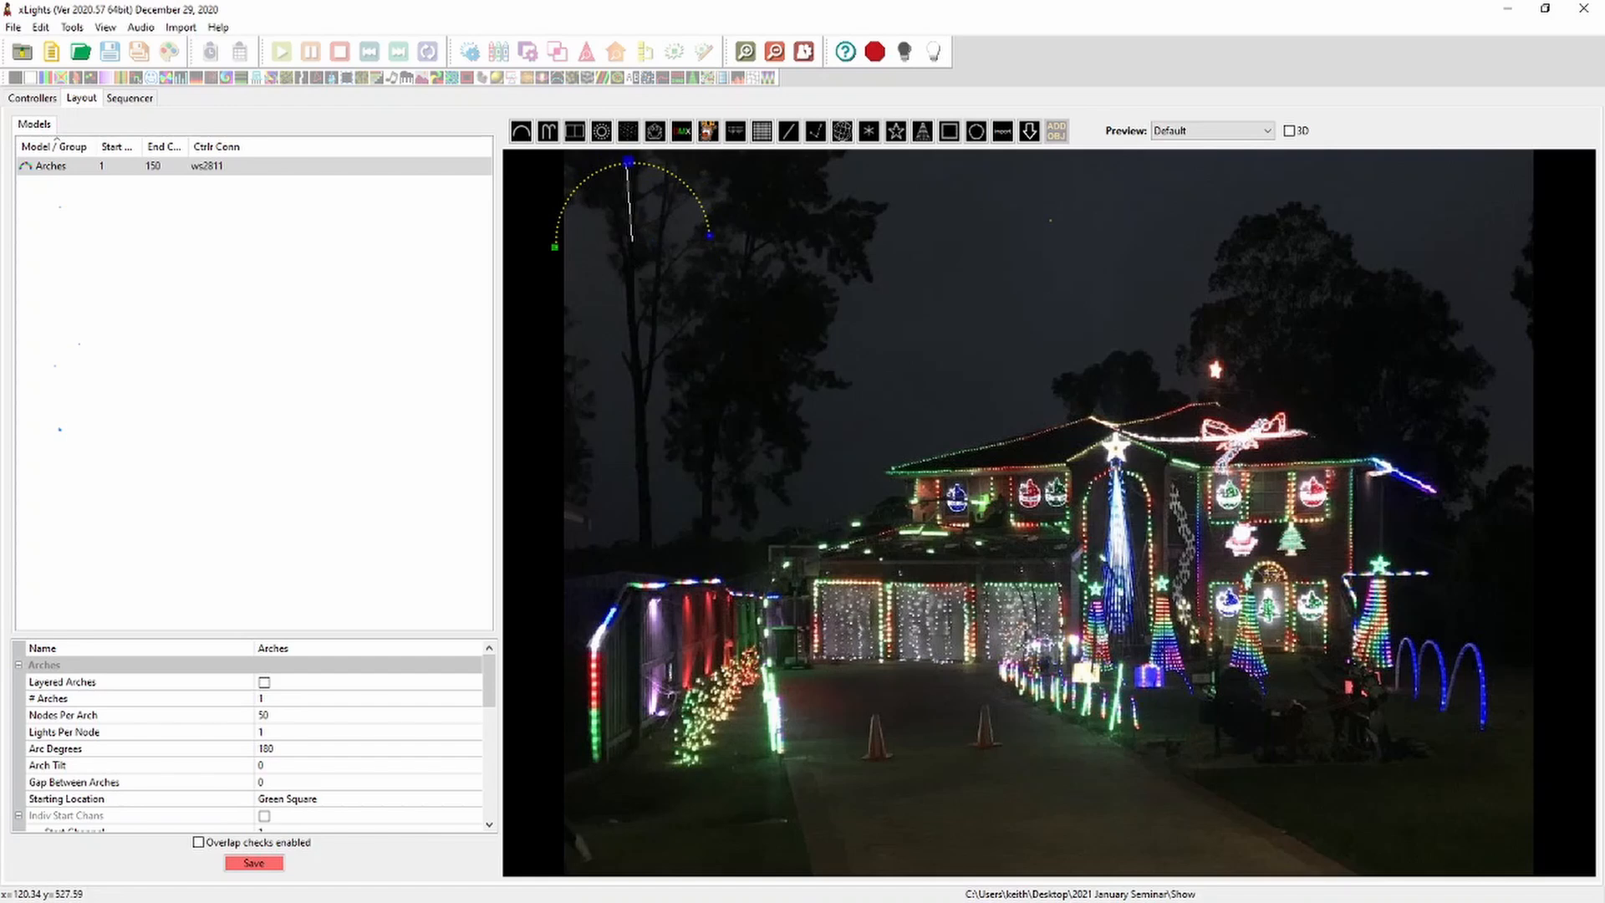
{"action": "key", "text": "Delete"}
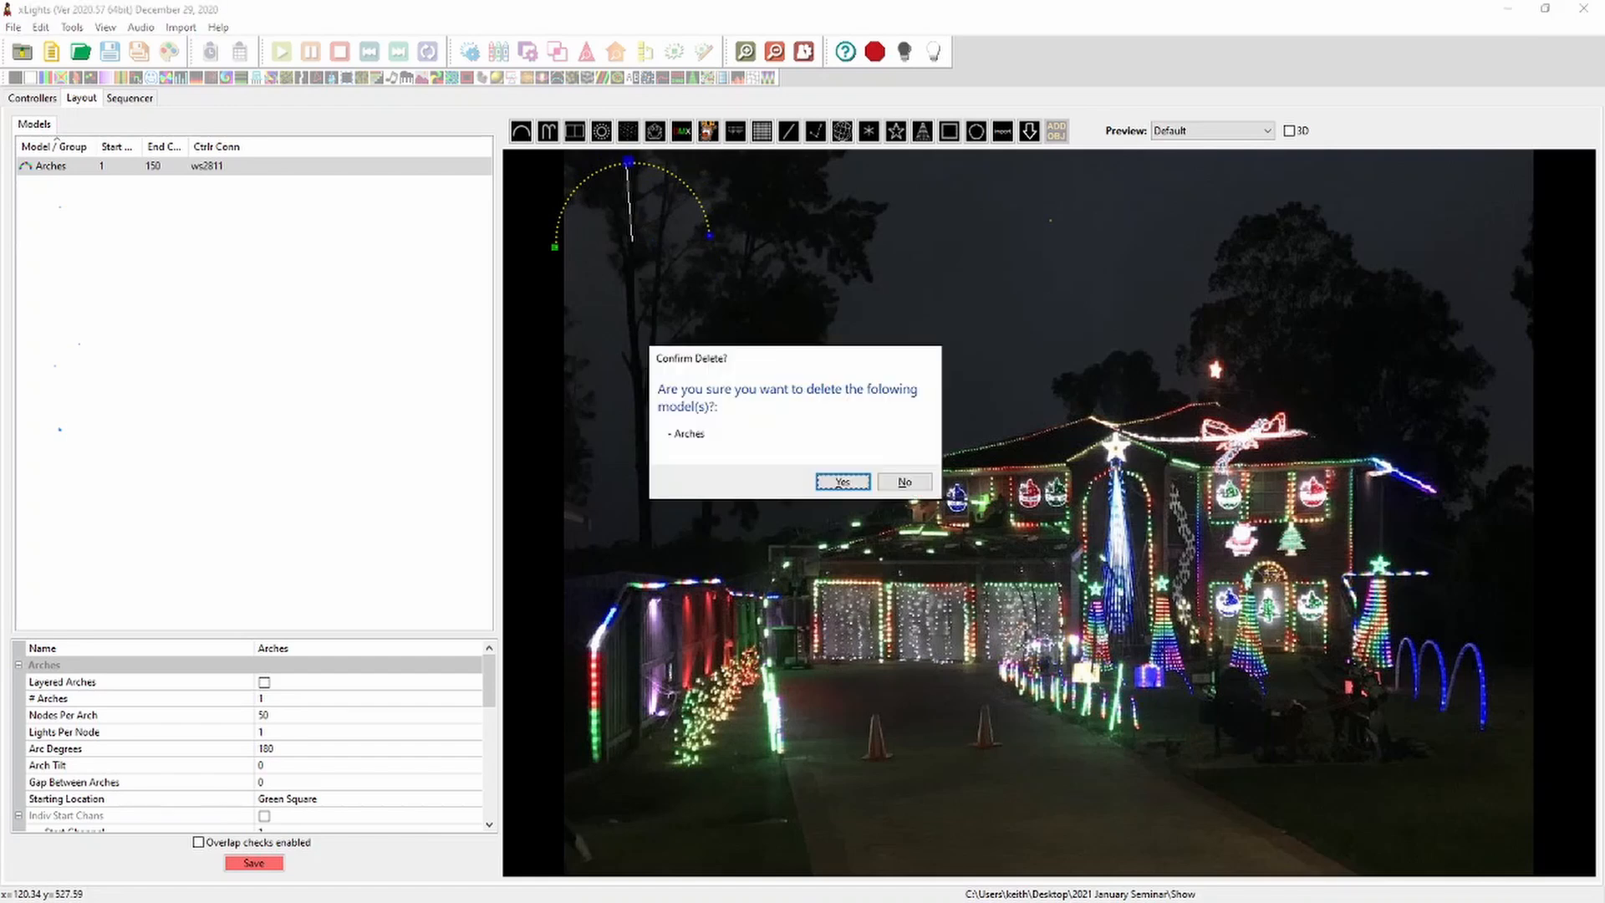
{"action": "key", "text": "Return"}
Draw a new arch over the trees, show its location values and size it from about X 19 to X 187 at Y 441
{"action": "left_click_drag", "start_coordinate": [587, 341], "coordinate": [736, 340]}
{"action": "left_click_drag", "start_coordinate": [648, 277], "coordinate": [774, 156]}
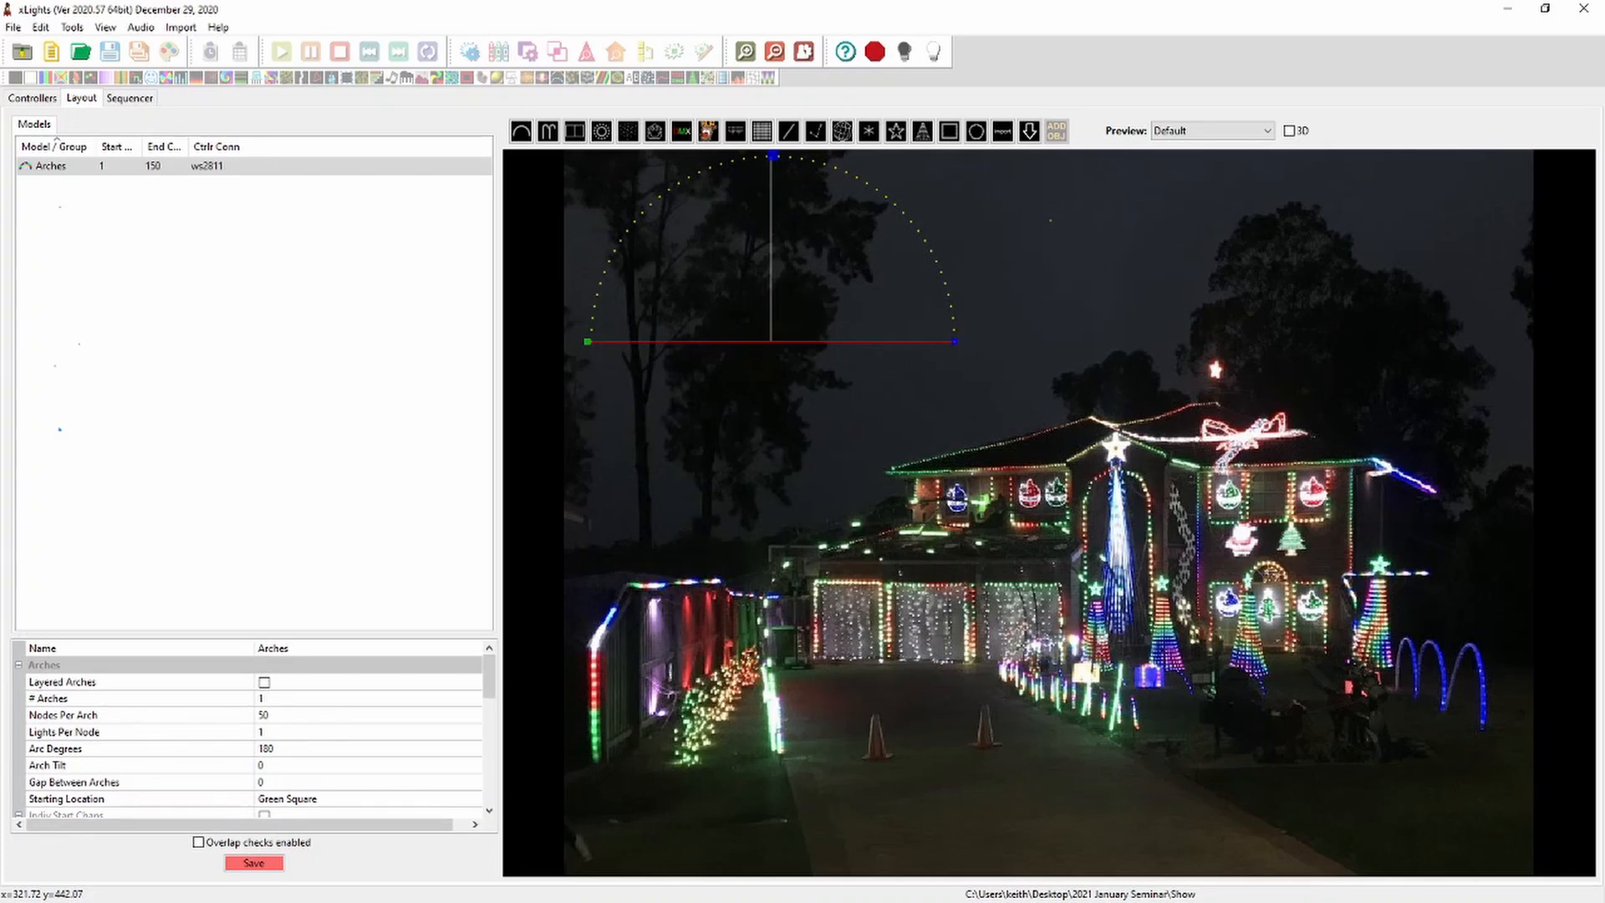
{"action": "left_click_drag", "start_coordinate": [489, 677], "coordinate": [489, 800]}
{"action": "left_click", "coordinate": [18, 799]}
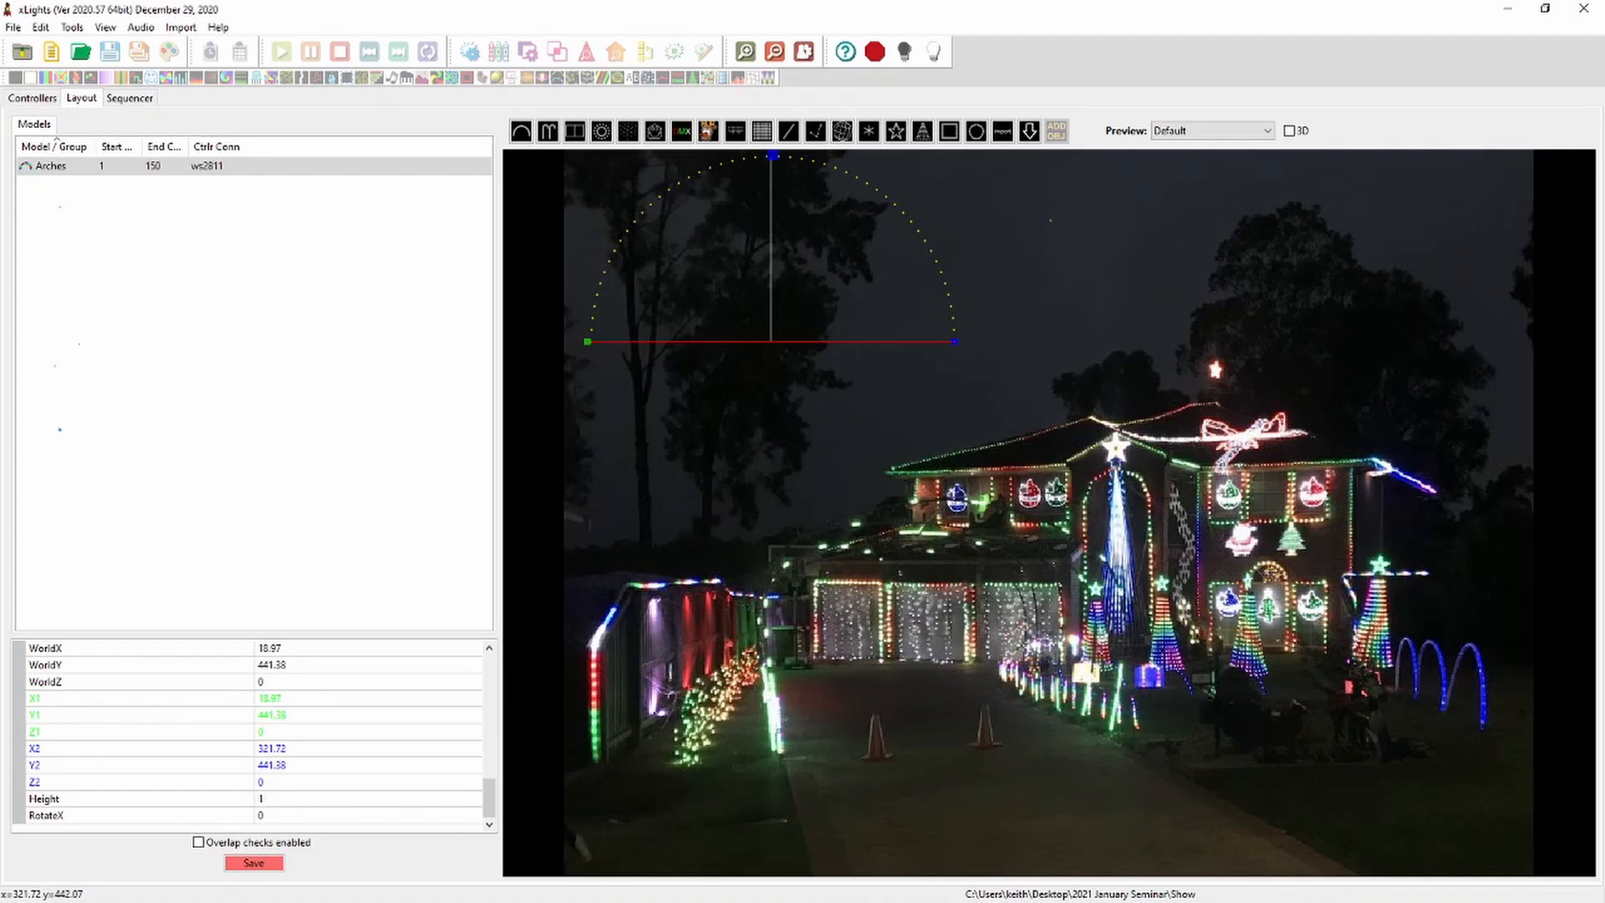
{"action": "left_click_drag", "start_coordinate": [954, 341], "coordinate": [791, 342]}
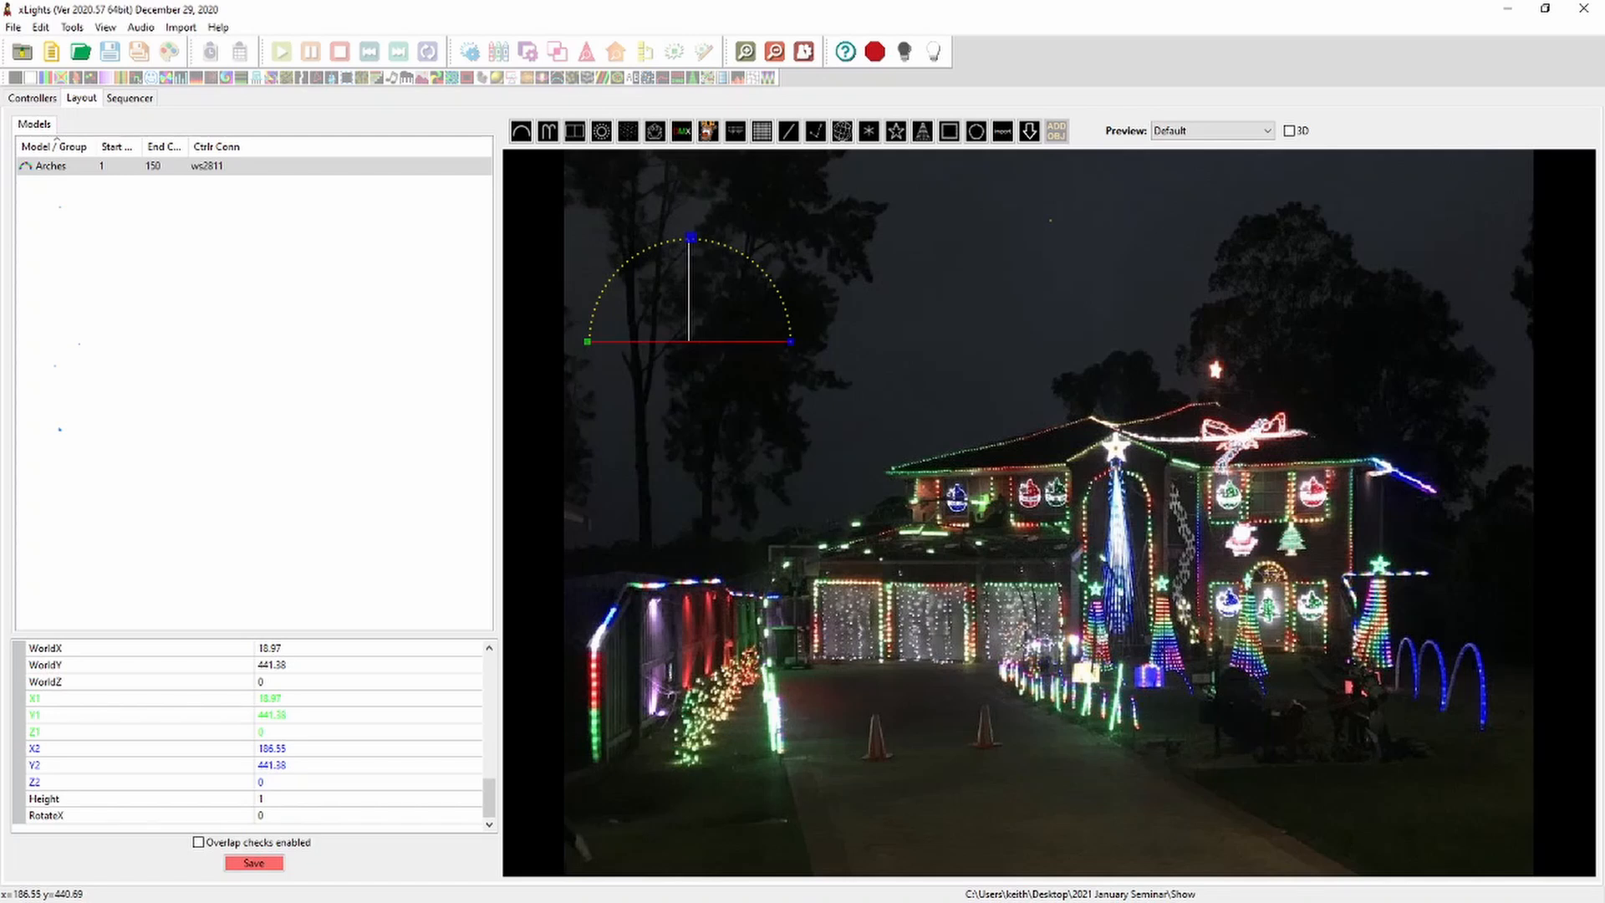
Add a Candy Canes model beside the arch and a wide horizontal Channel Block model high in the sky above the house
{"action": "left_click", "coordinate": [547, 130]}
{"action": "left_click_drag", "start_coordinate": [888, 311], "coordinate": [1014, 313]}
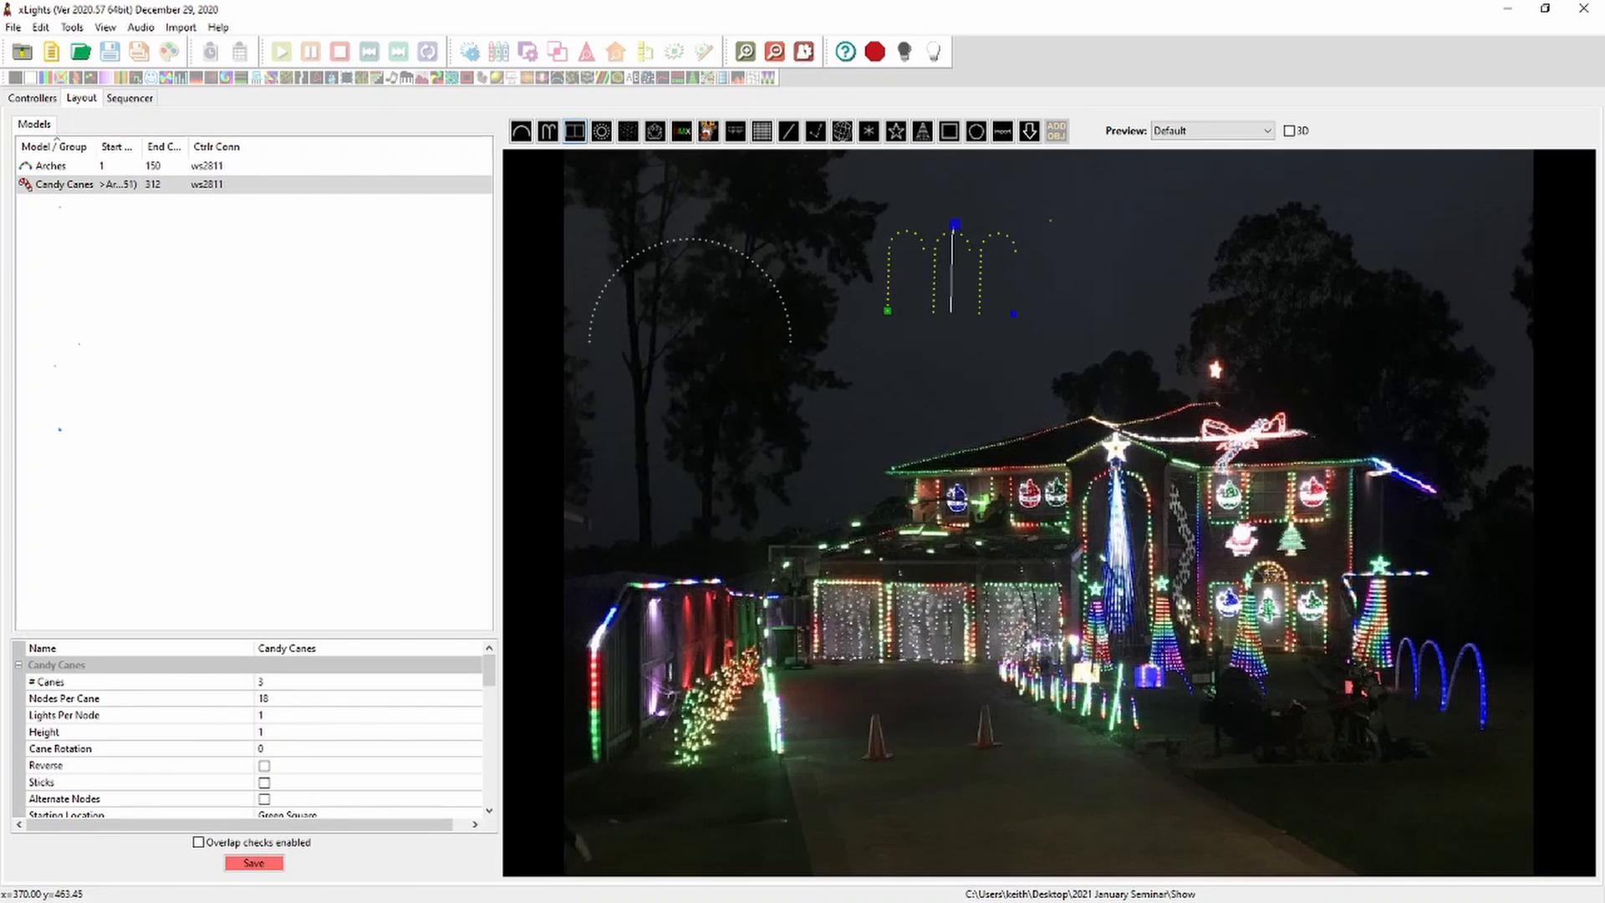
{"action": "left_click", "coordinate": [575, 131]}
{"action": "left_click_drag", "start_coordinate": [1108, 203], "coordinate": [1451, 202]}
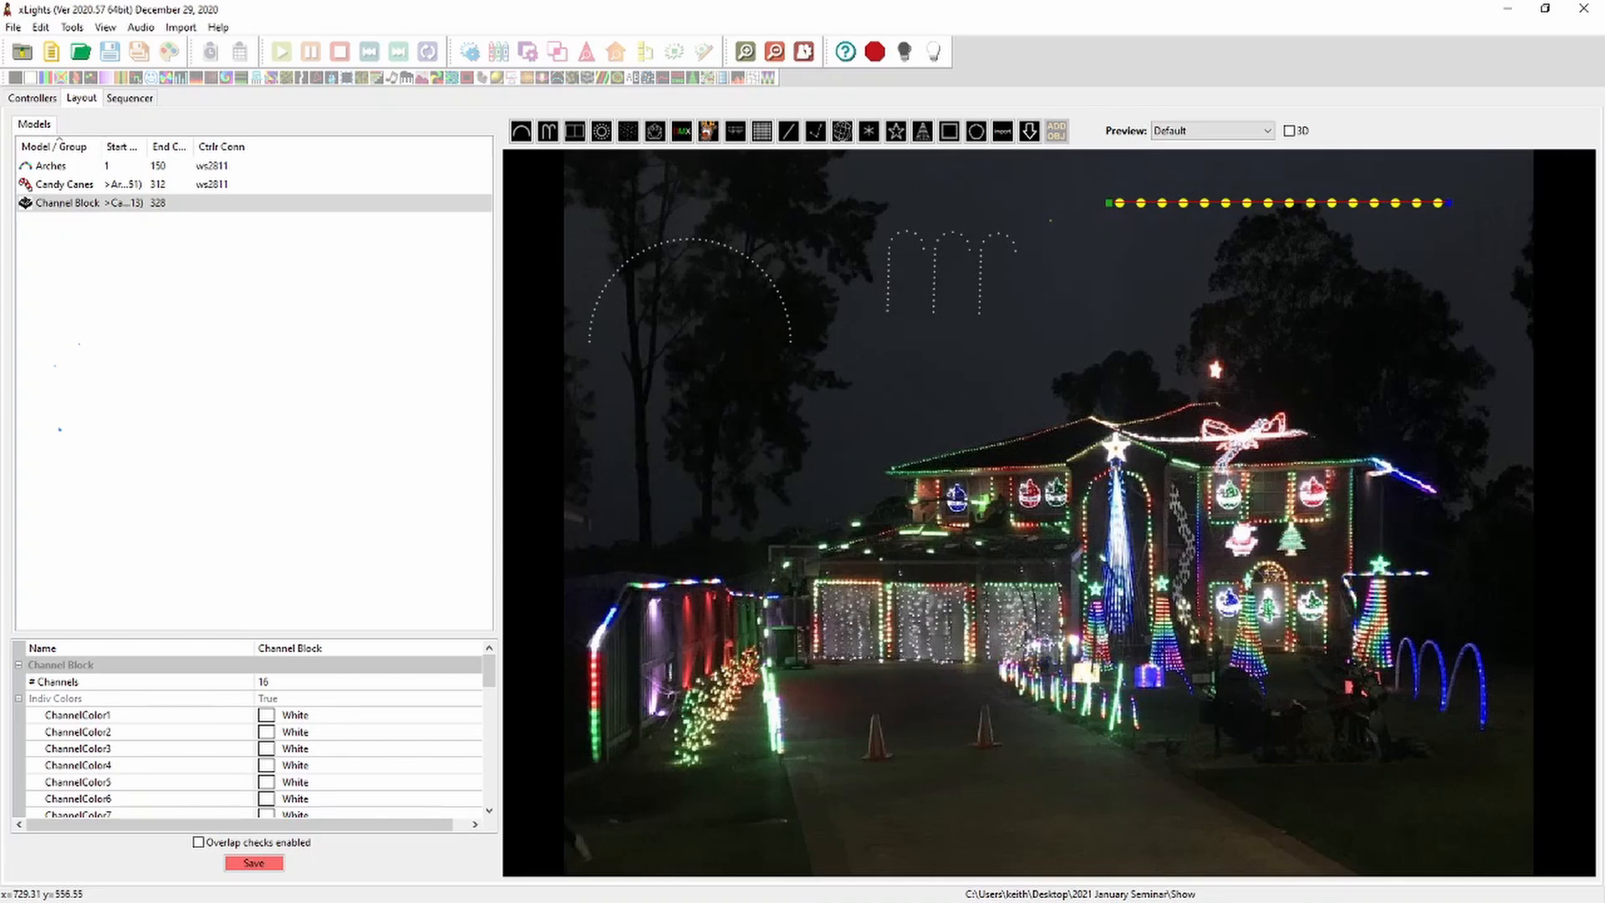
Add a small Circle model and a Cube model side by side beneath the channel block
{"action": "left_click", "coordinate": [601, 131]}
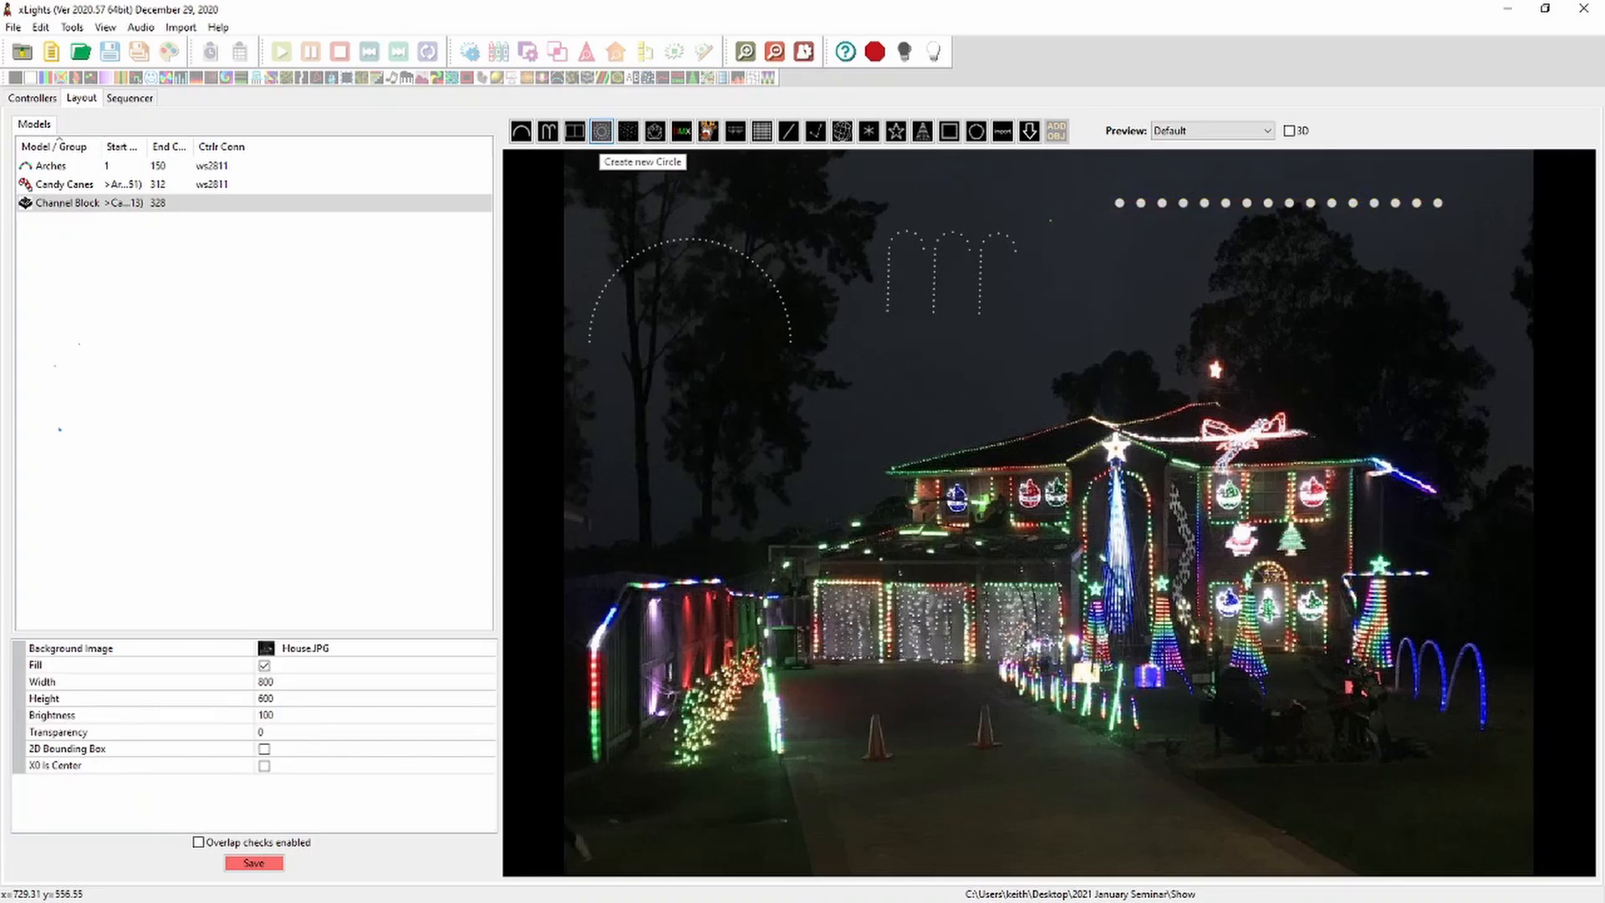
{"action": "left_click_drag", "start_coordinate": [1143, 230], "coordinate": [1215, 305]}
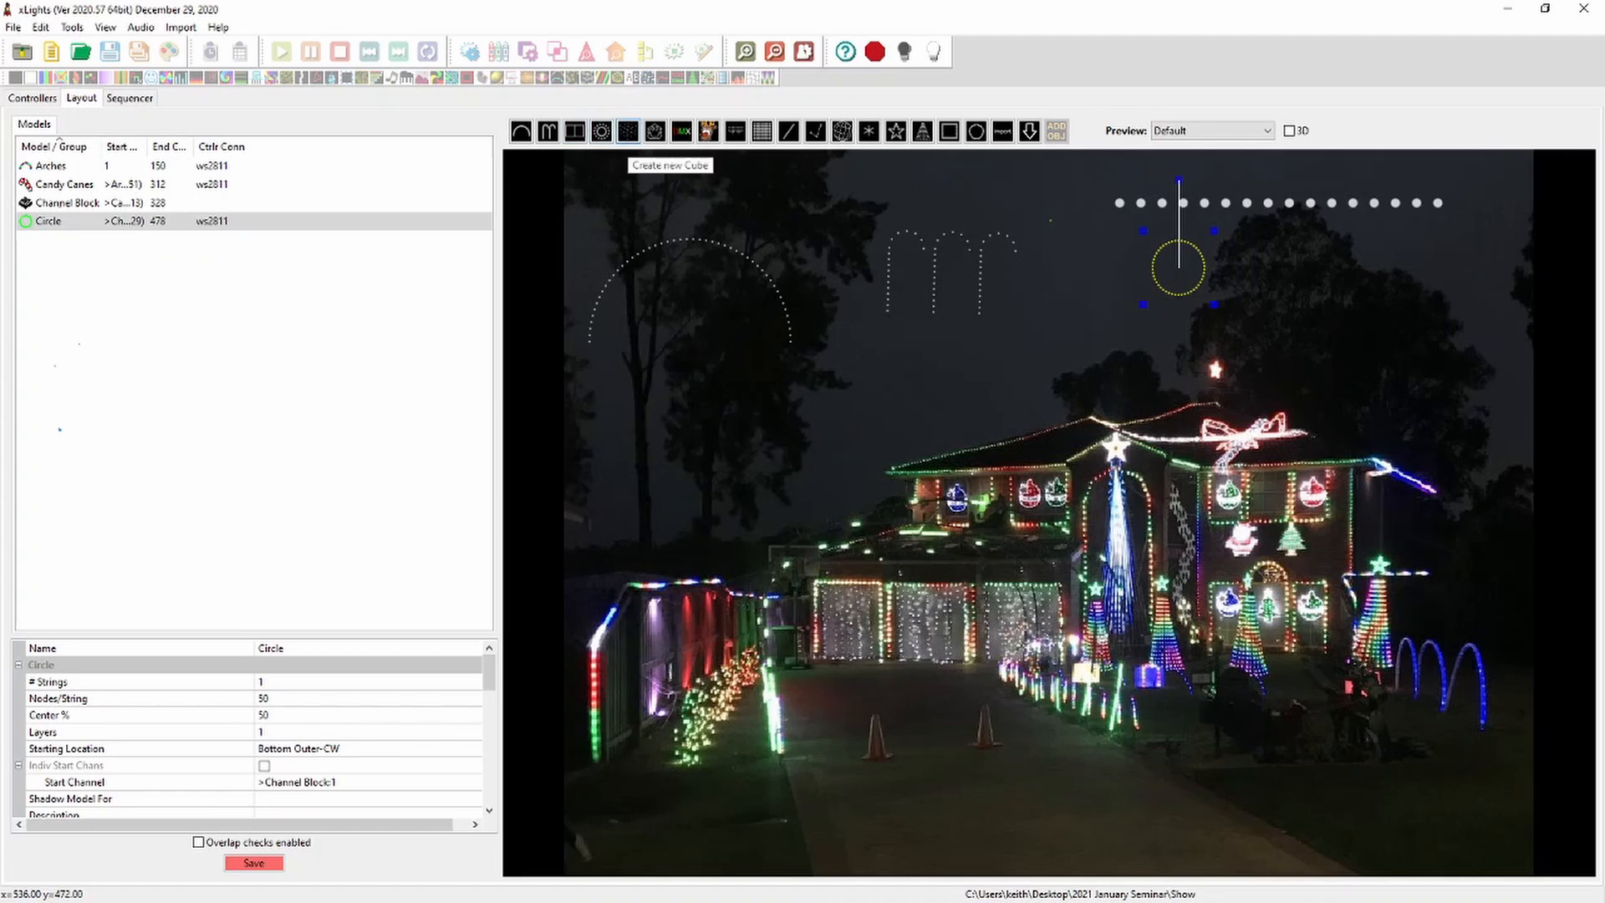
{"action": "left_click", "coordinate": [628, 131]}
{"action": "left_click_drag", "start_coordinate": [1287, 234], "coordinate": [1386, 299]}
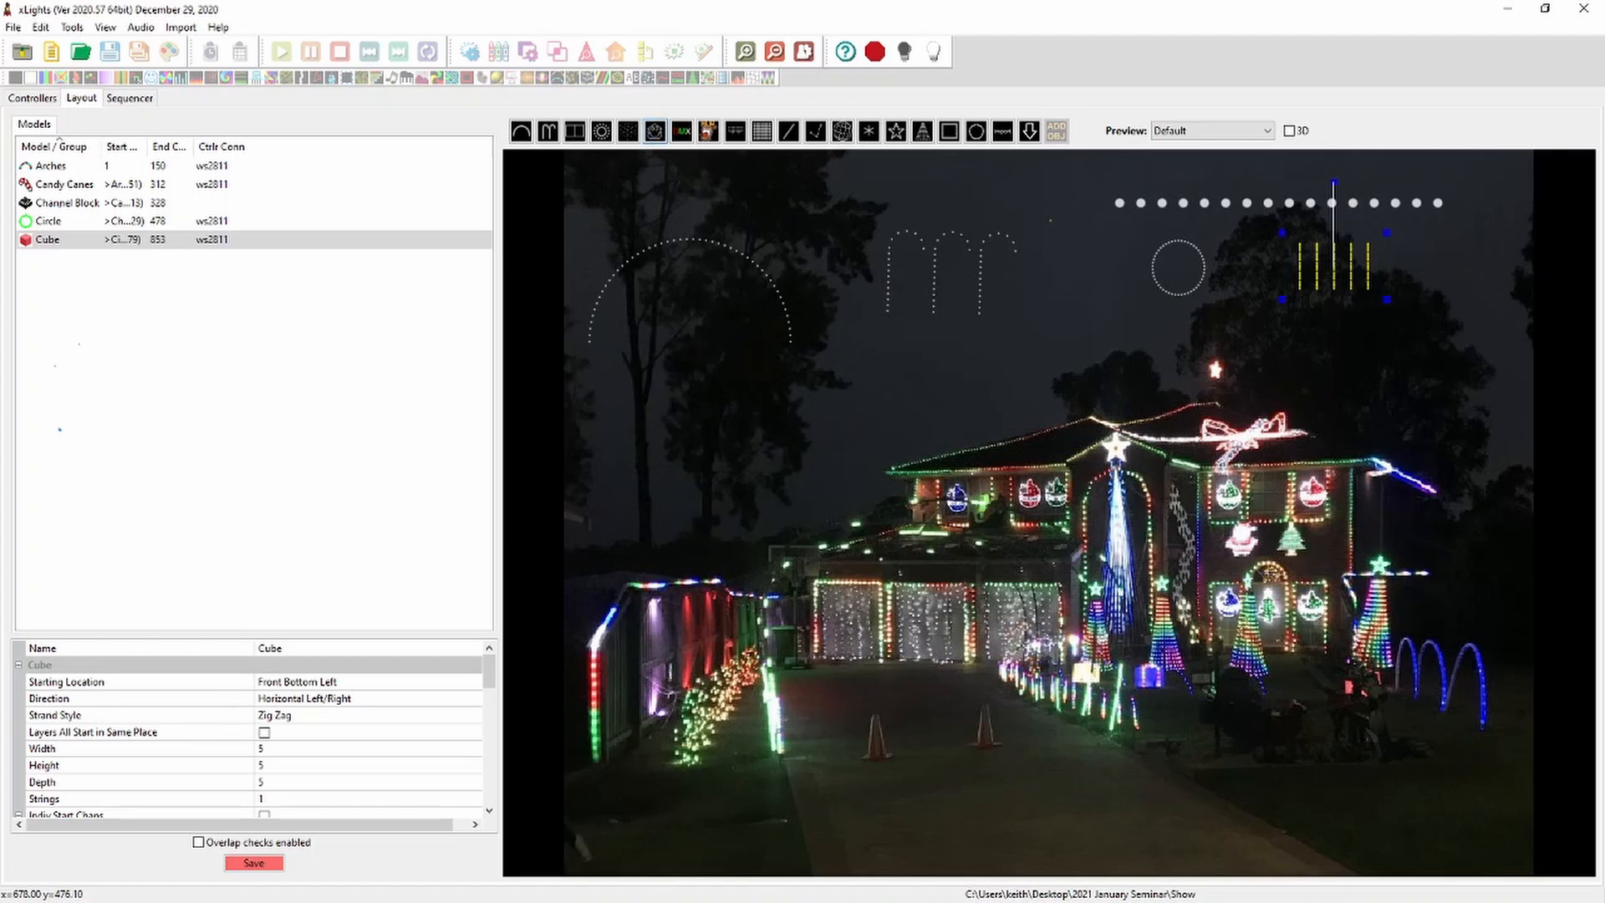
Add a Custom model below the arch, in front of the trees
{"action": "left_click", "coordinate": [655, 132]}
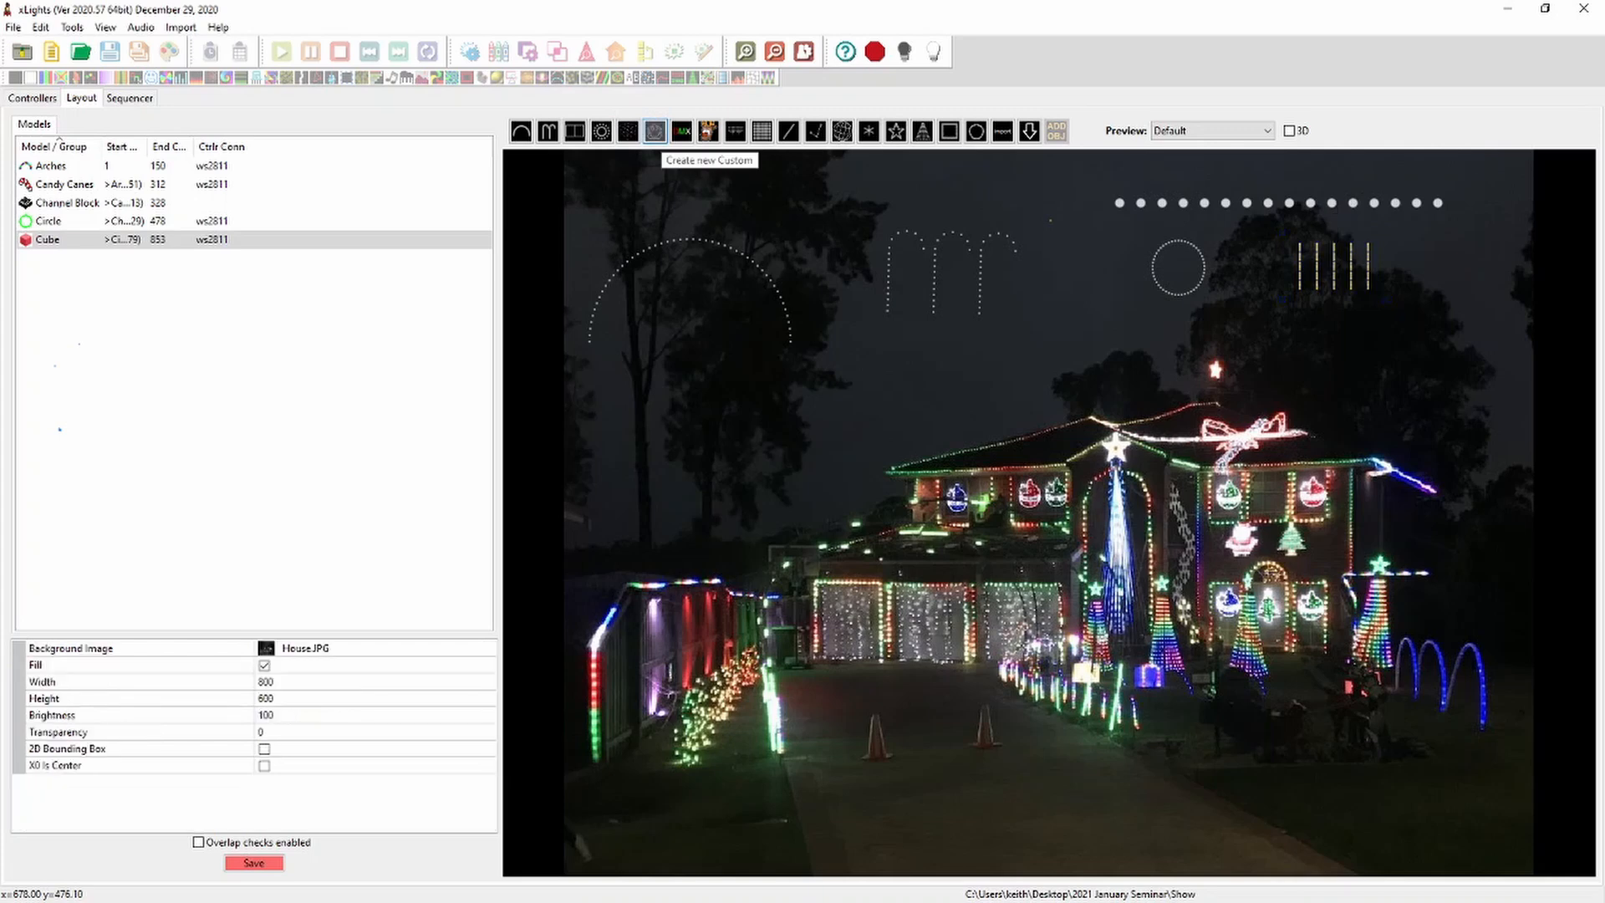
{"action": "left_click_drag", "start_coordinate": [585, 391], "coordinate": [696, 499]}
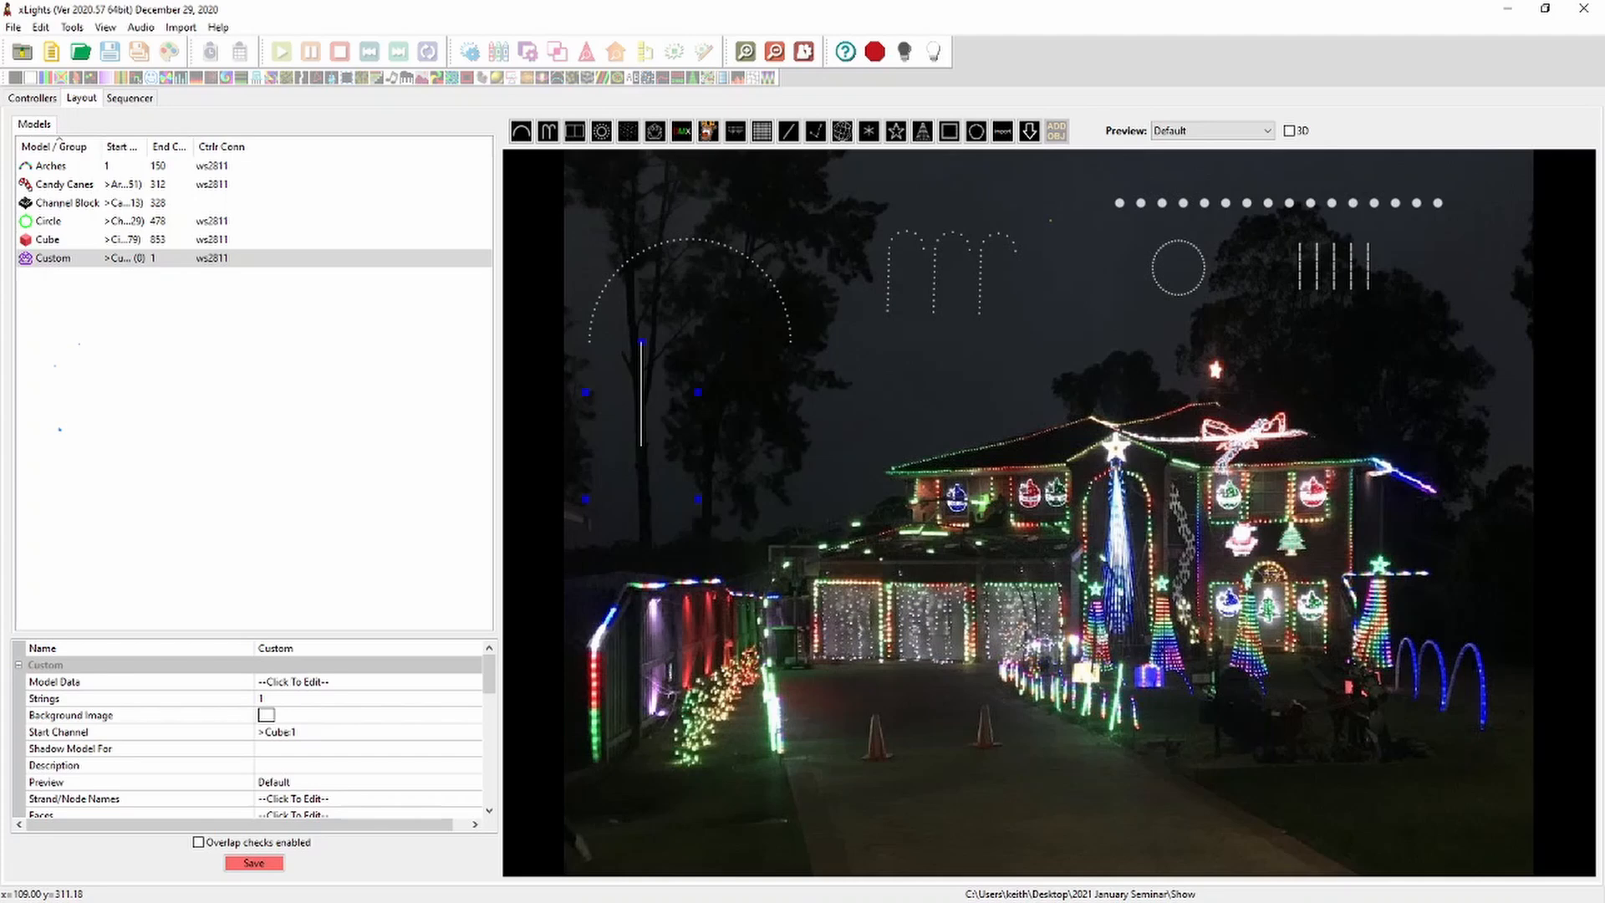
Add a small square Image model below the arch and a horizontal Icicles model beneath the candy canes
{"action": "left_click", "coordinate": [682, 131]}
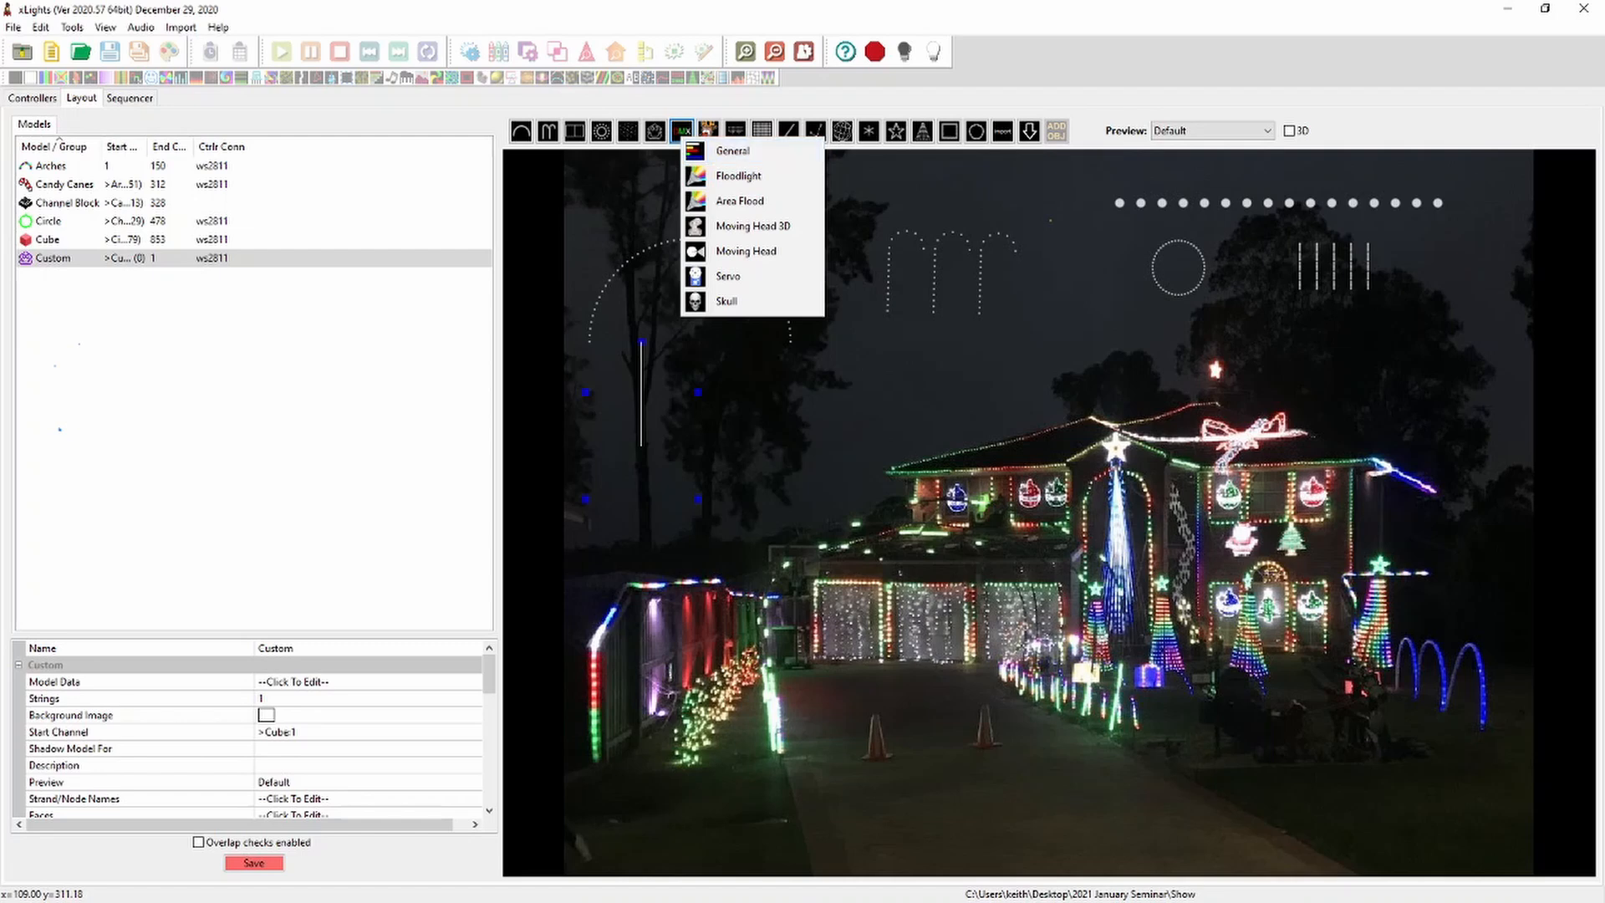
{"action": "left_click", "coordinate": [708, 130]}
{"action": "left_click_drag", "start_coordinate": [652, 384], "coordinate": [727, 462]}
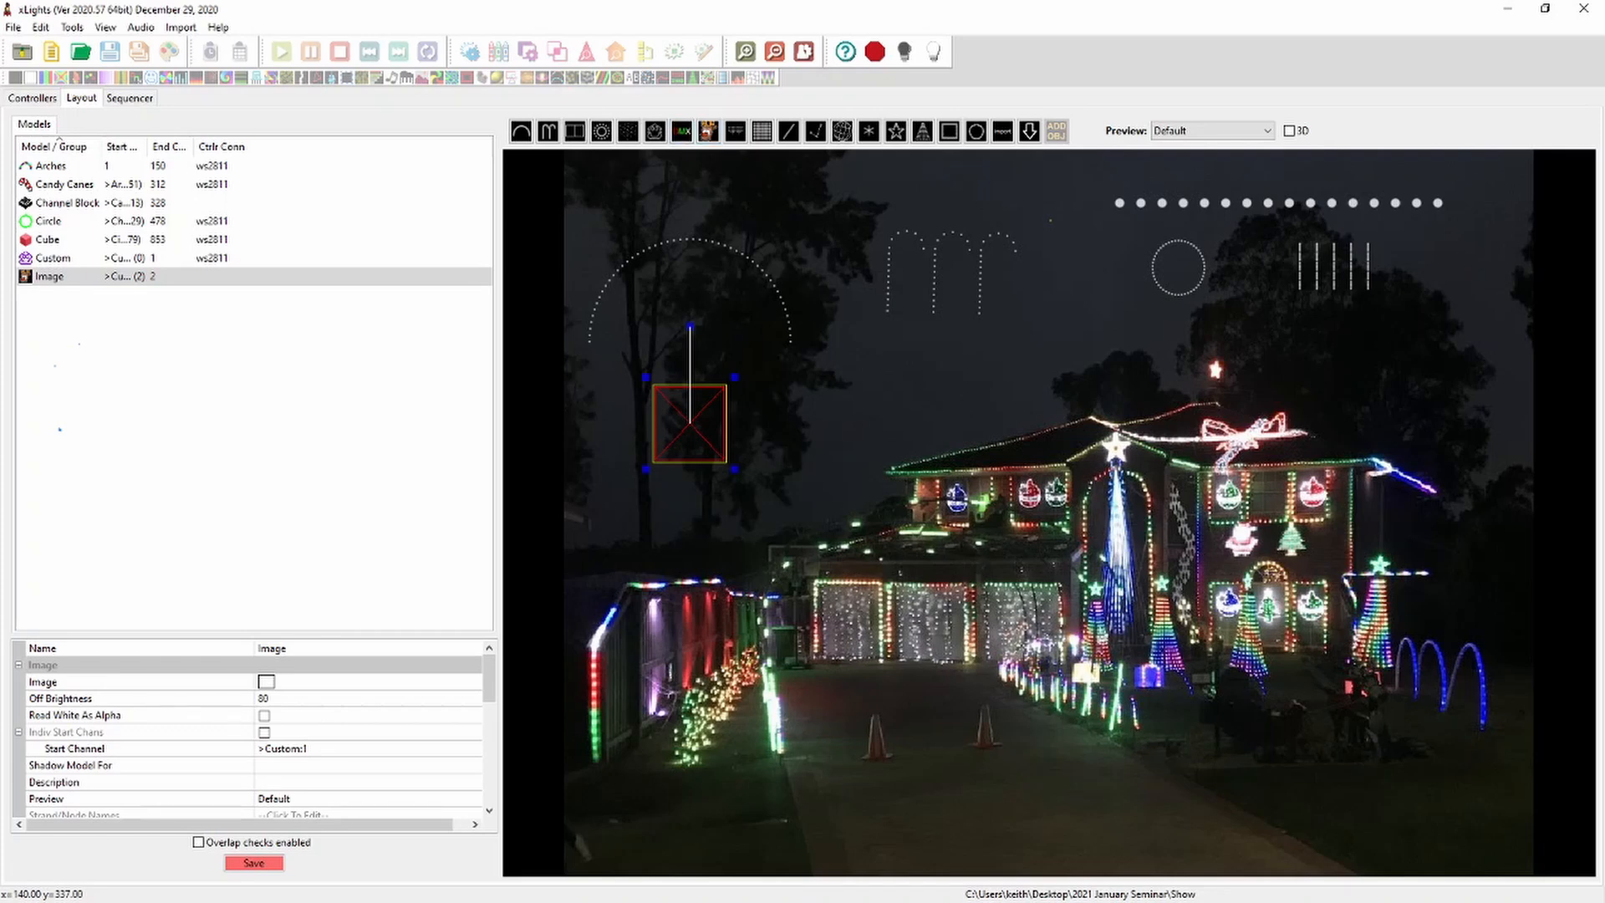
{"action": "mouse_move", "coordinate": [734, 469]}
{"action": "left_mouse_down"}
{"action": "mouse_move", "coordinate": [686, 473]}
{"action": "mouse_move", "coordinate": [711, 451]}
{"action": "left_mouse_up"}
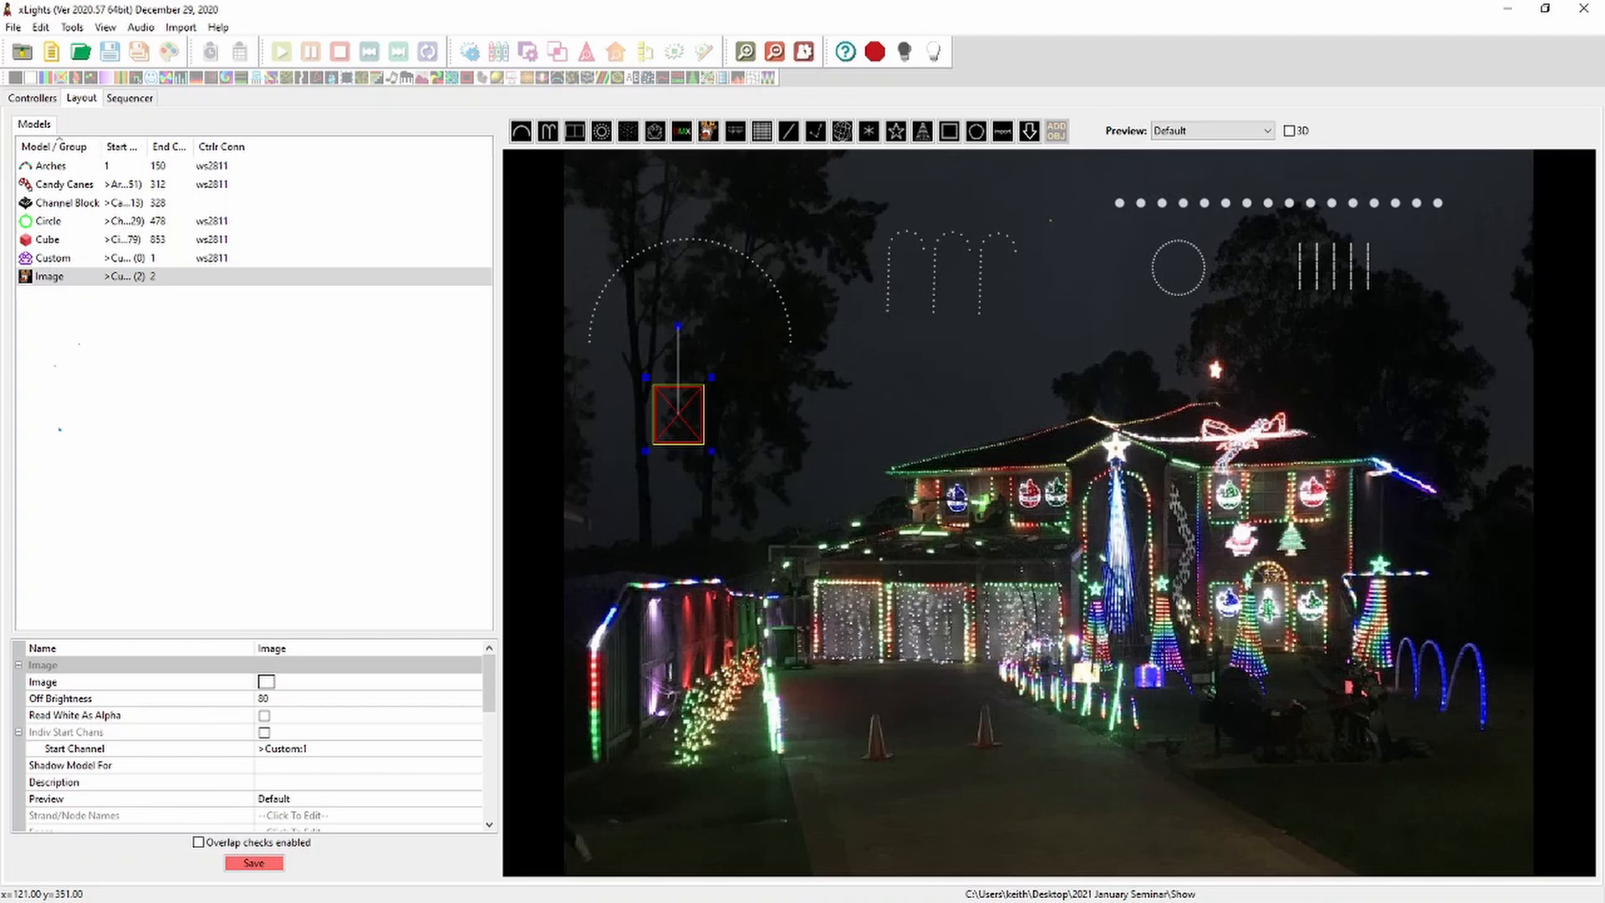
{"action": "left_click_drag", "start_coordinate": [711, 452], "coordinate": [697, 433]}
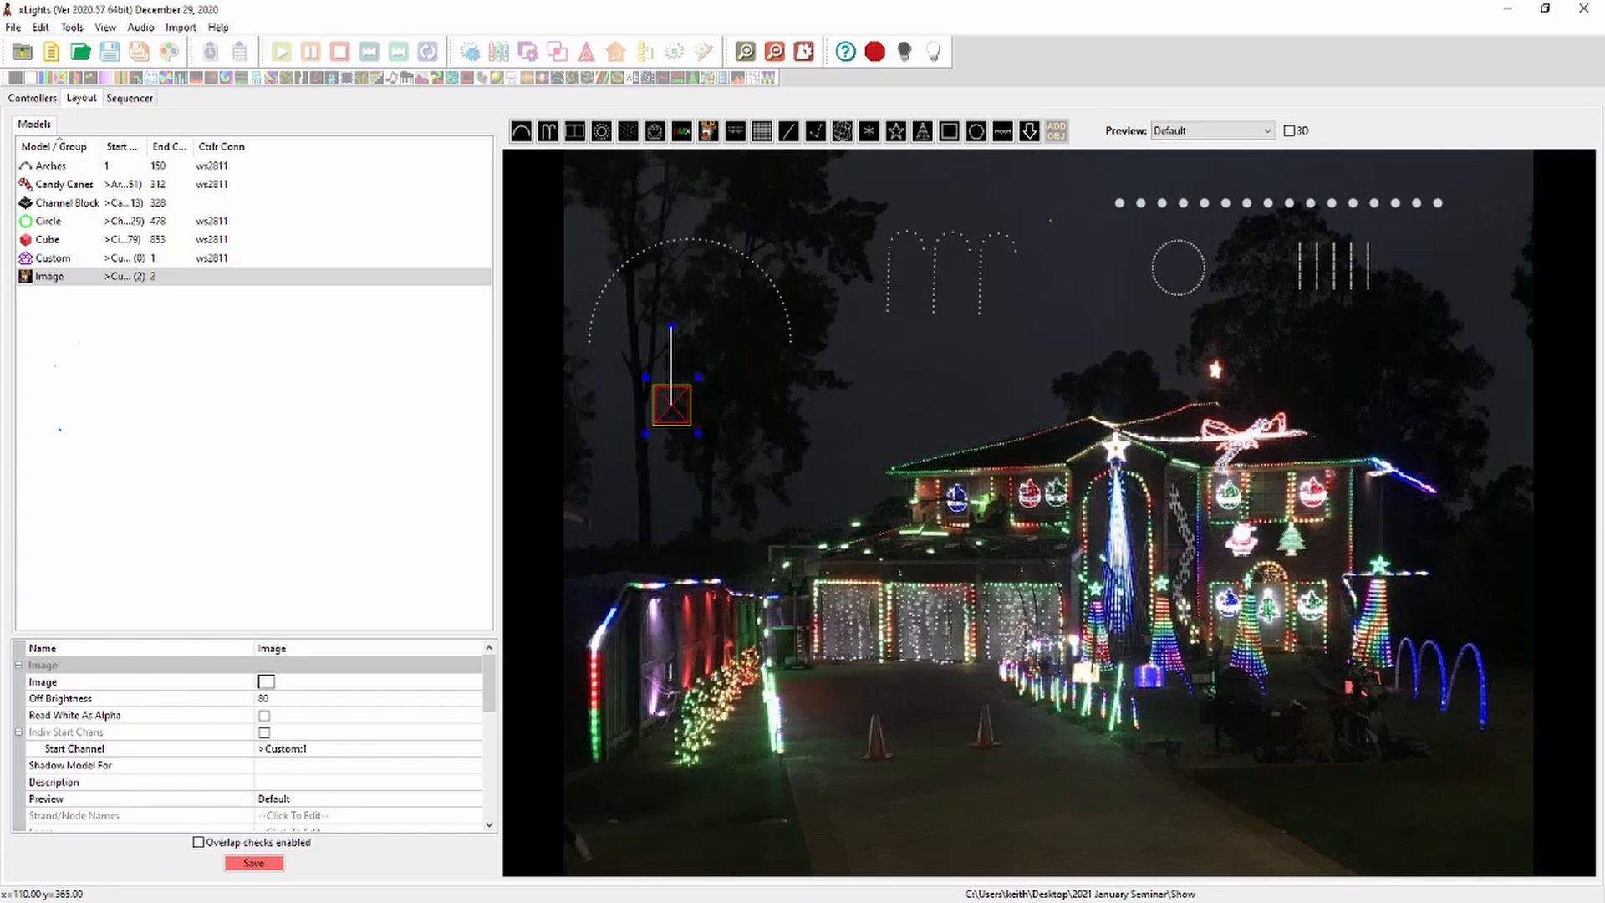
{"action": "left_click", "coordinate": [734, 132]}
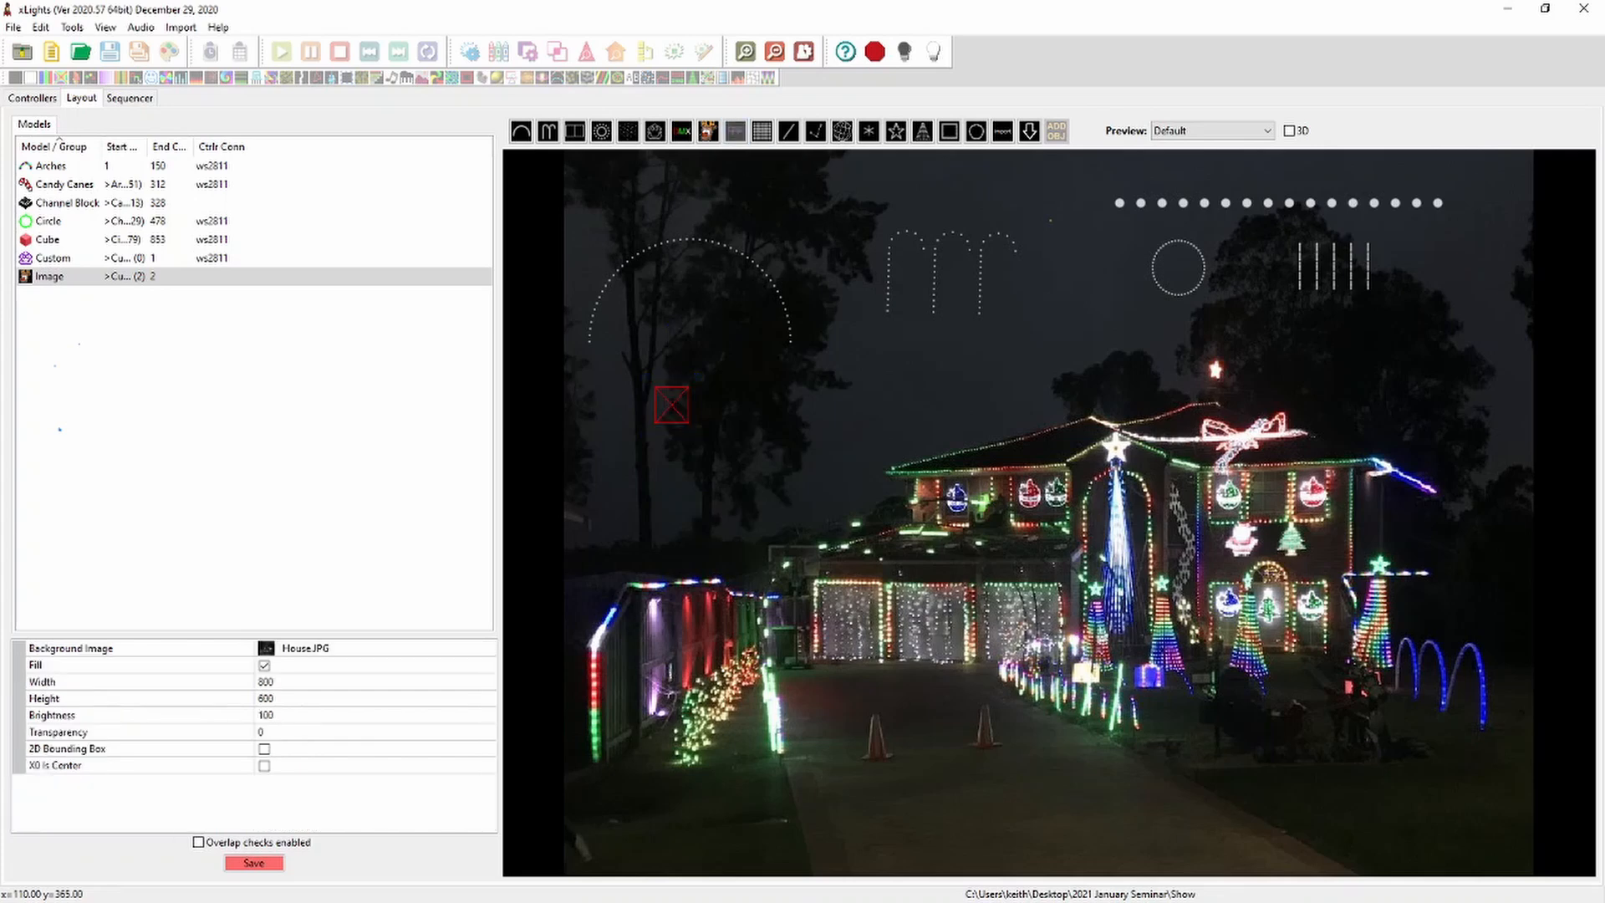
{"action": "left_click_drag", "start_coordinate": [862, 358], "coordinate": [1096, 358]}
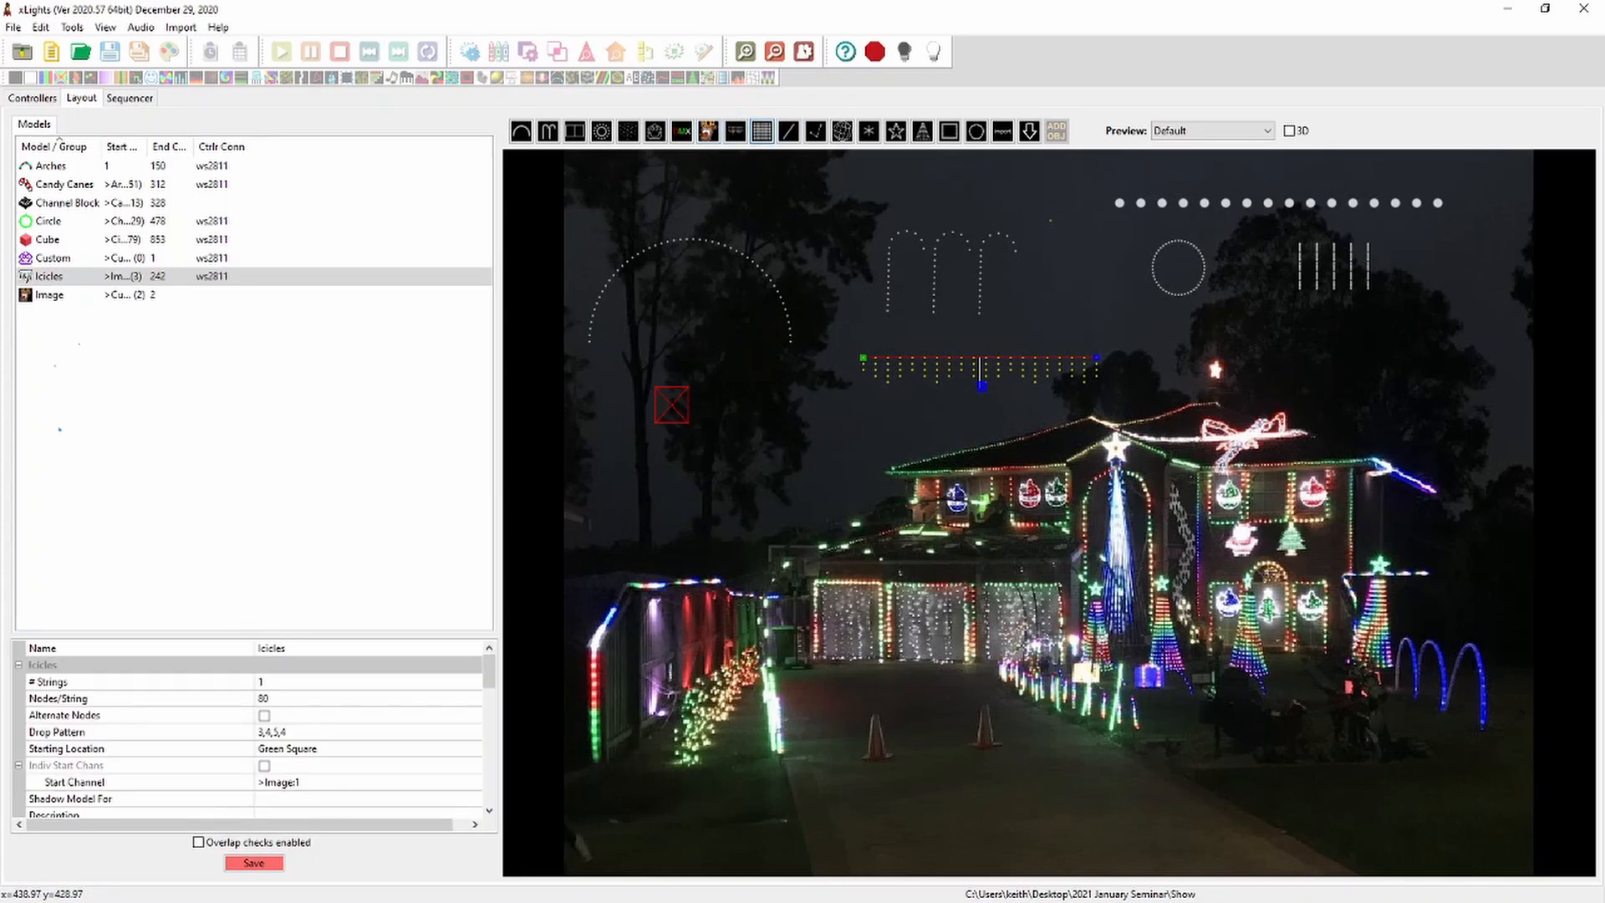
Add a Matrix model between the image and the icicles, and a Single Line model sloping up toward the roof peak
{"action": "left_click", "coordinate": [761, 131]}
{"action": "left_click_drag", "start_coordinate": [729, 401], "coordinate": [861, 481]}
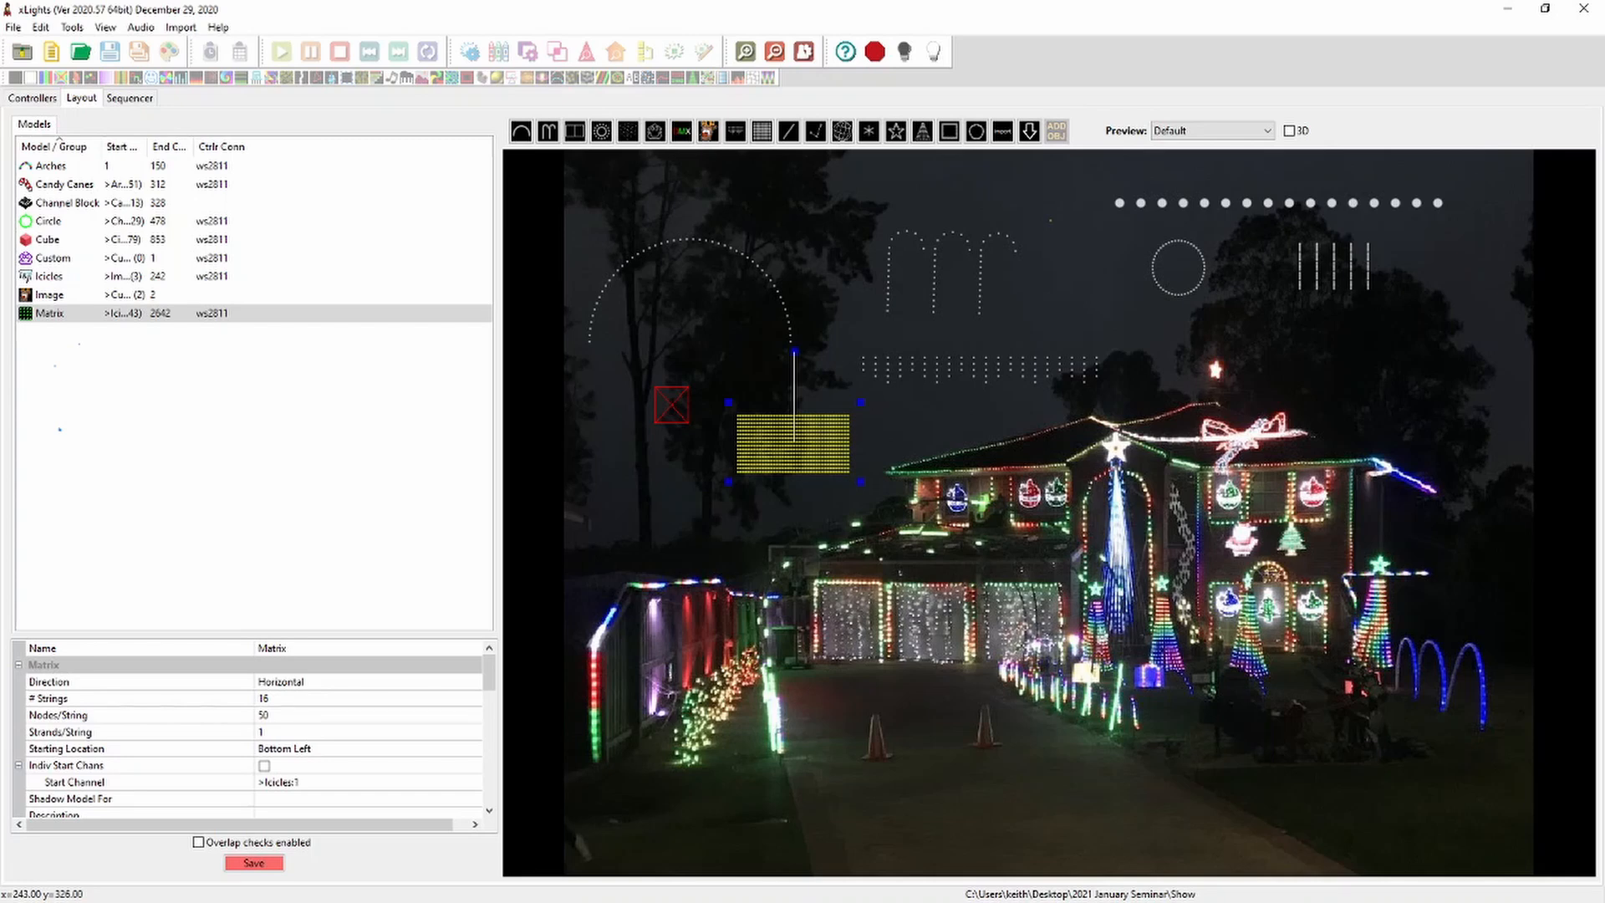
{"action": "left_click_drag", "start_coordinate": [792, 443], "coordinate": [778, 393]}
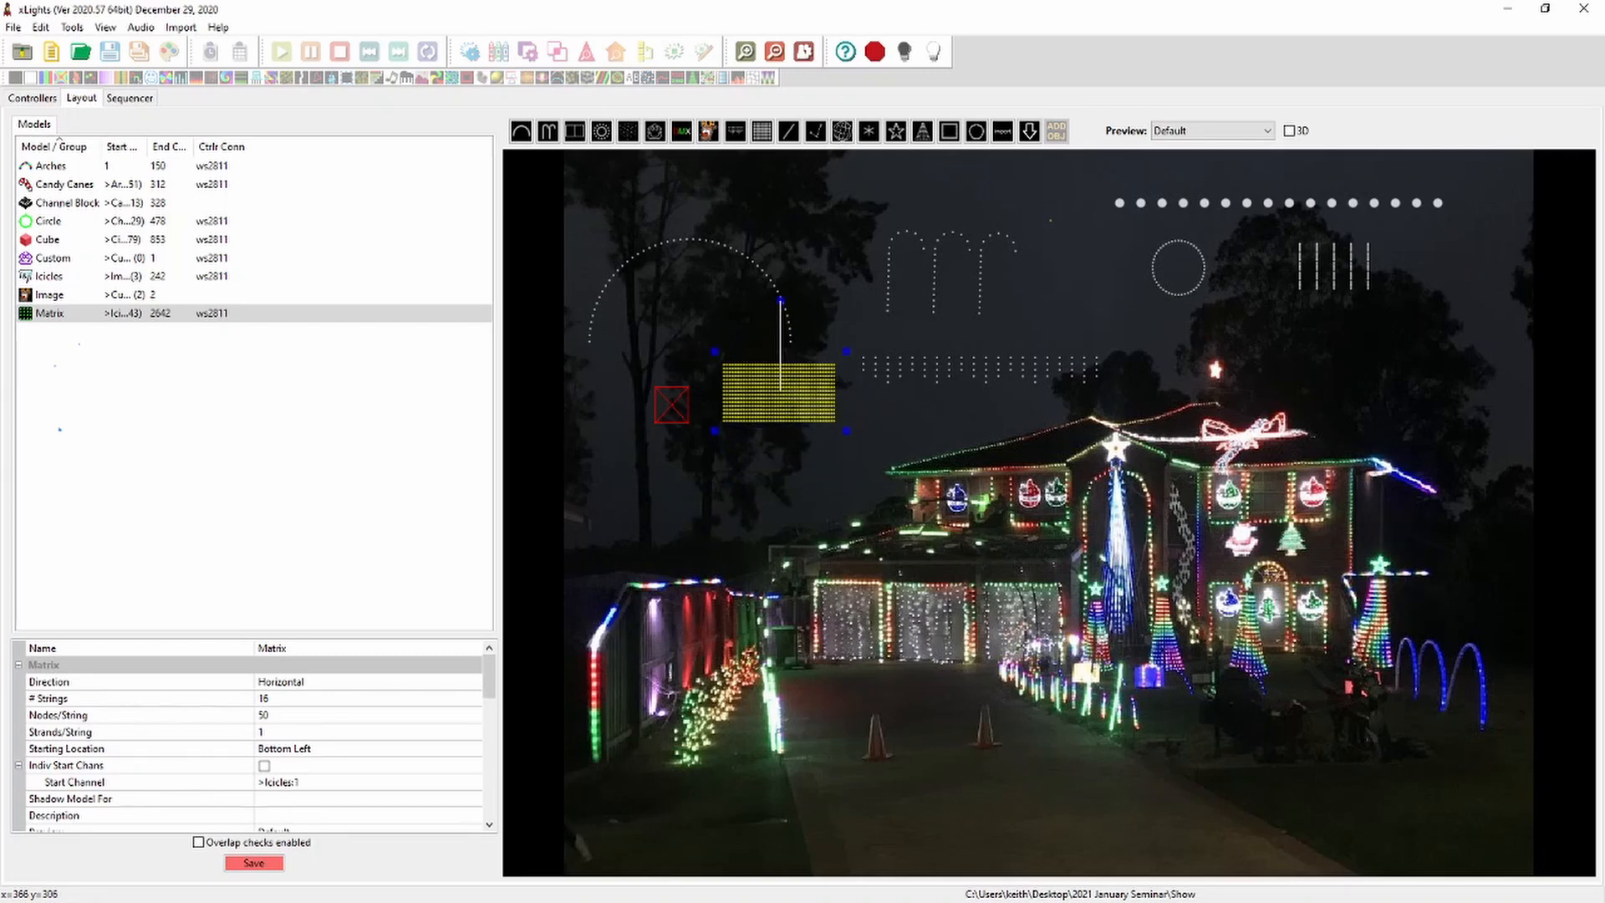
{"action": "left_click", "coordinate": [788, 132]}
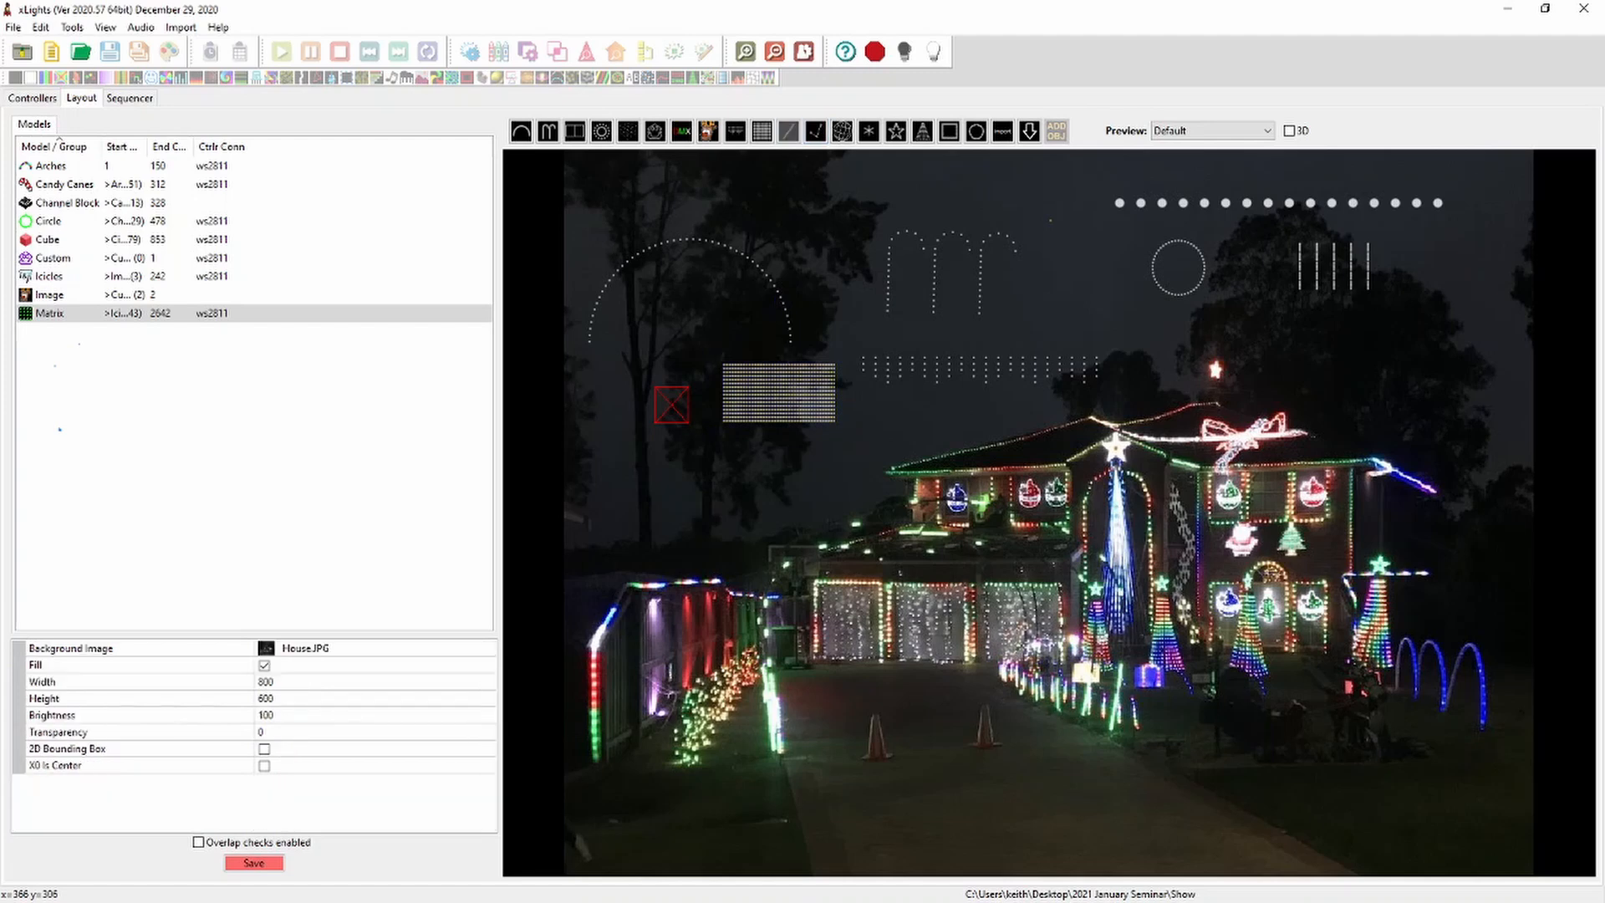
{"action": "left_click_drag", "start_coordinate": [900, 423], "coordinate": [1085, 402]}
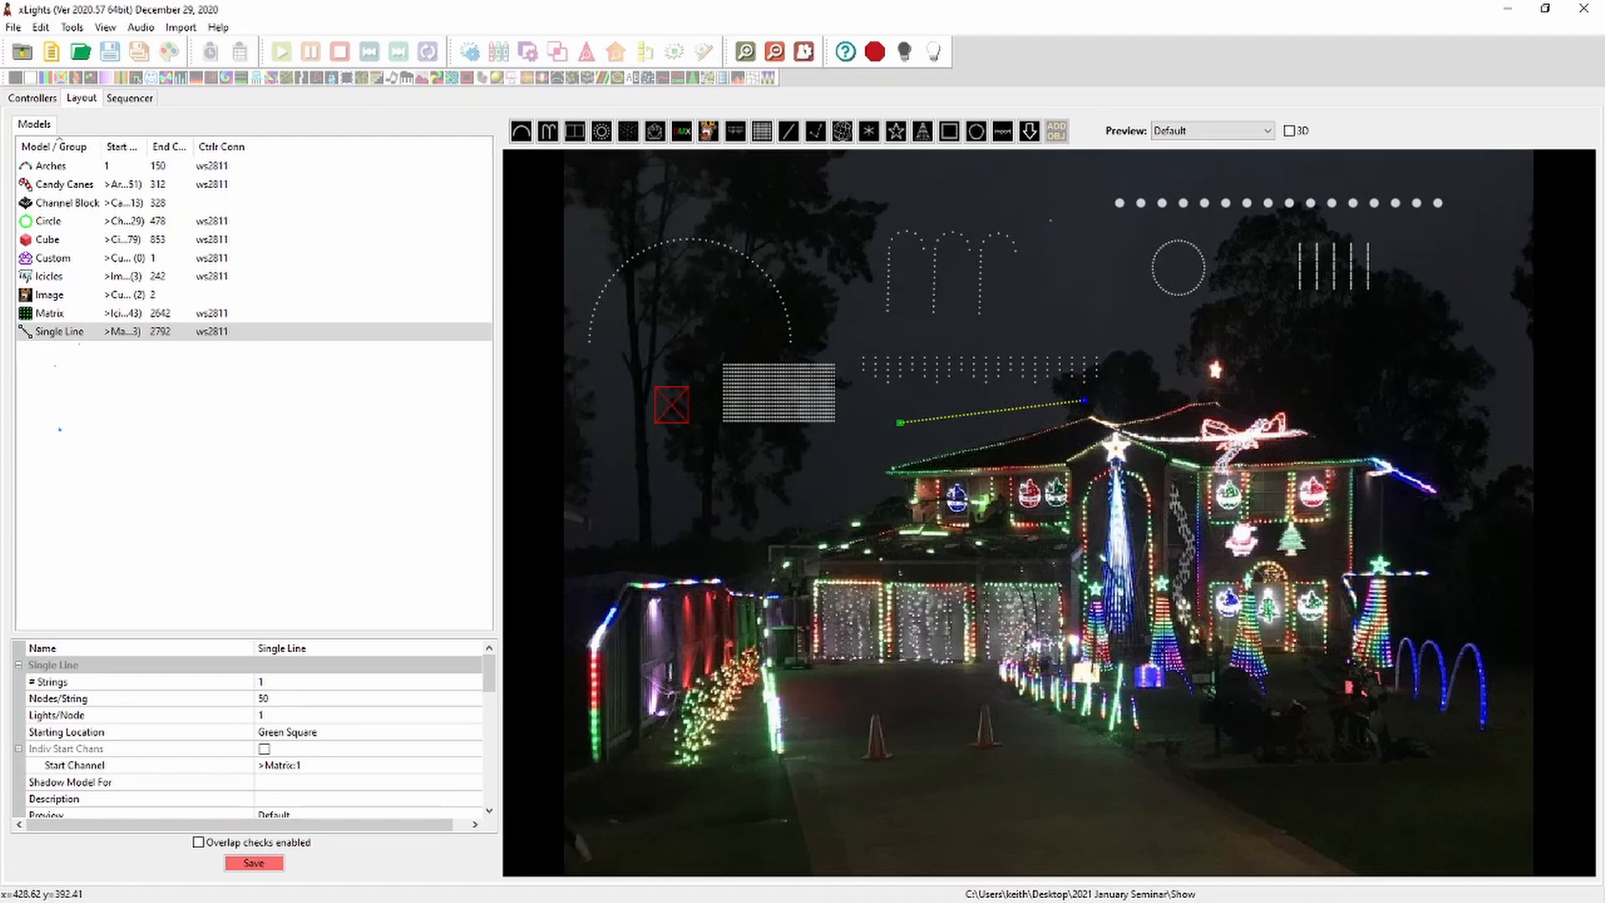
Draw a seven-point Poly Line model from the trees above the fence across to the garage roof and back
{"action": "left_click", "coordinate": [815, 131]}
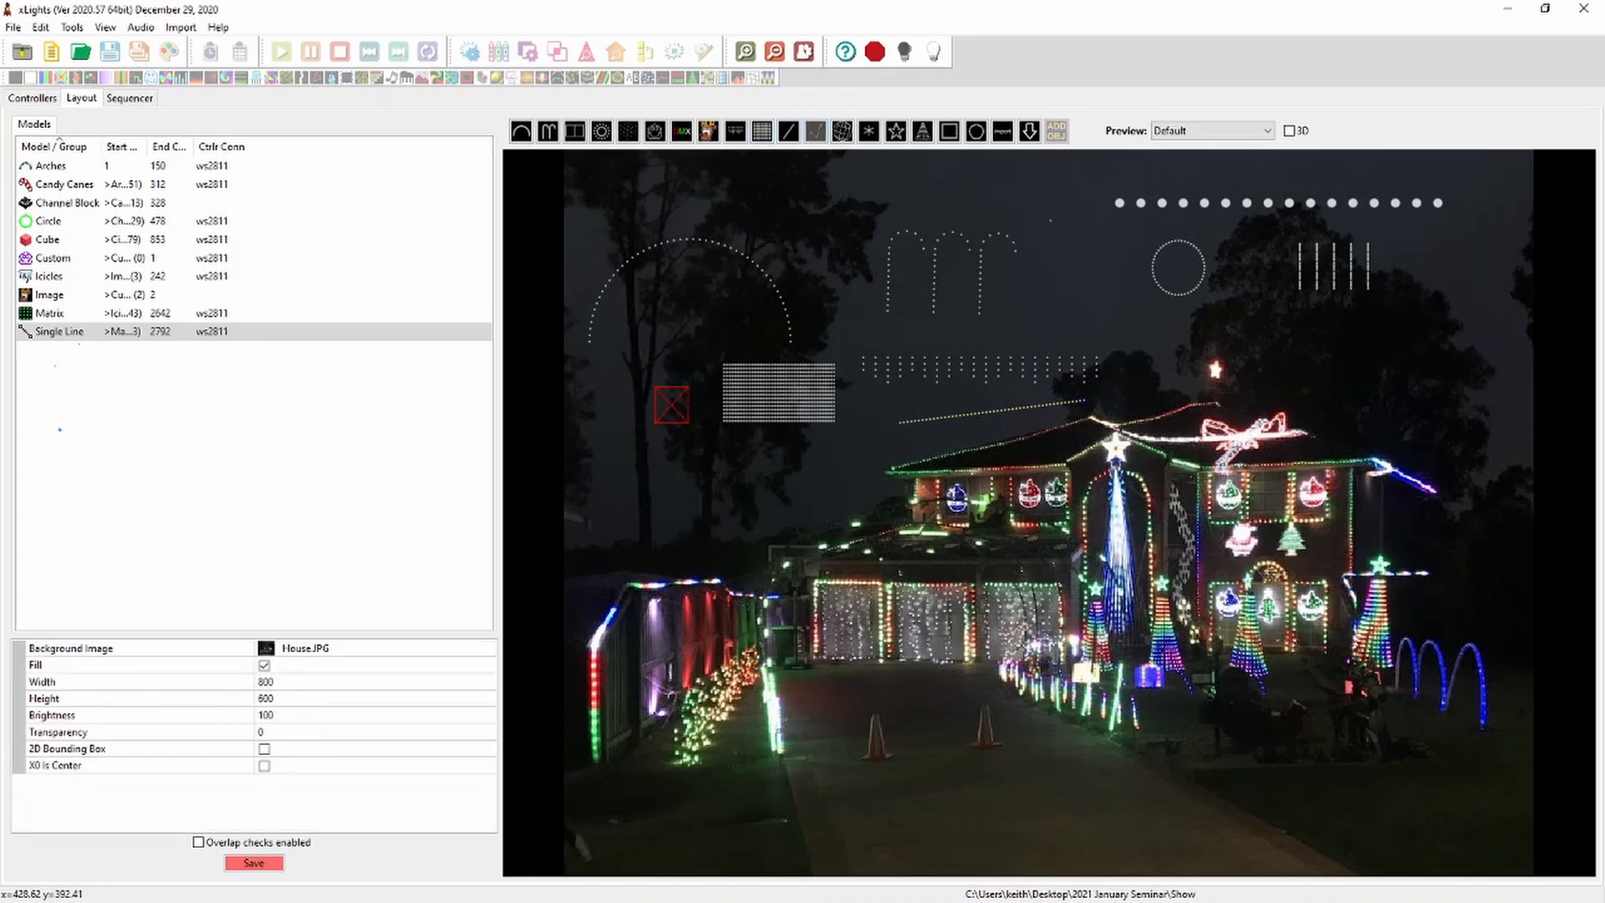
{"action": "left_click", "coordinate": [602, 543]}
{"action": "left_click", "coordinate": [668, 484]}
{"action": "left_click", "coordinate": [768, 505]}
{"action": "left_click", "coordinate": [867, 480]}
{"action": "left_click", "coordinate": [867, 544]}
{"action": "left_click", "coordinate": [708, 579]}
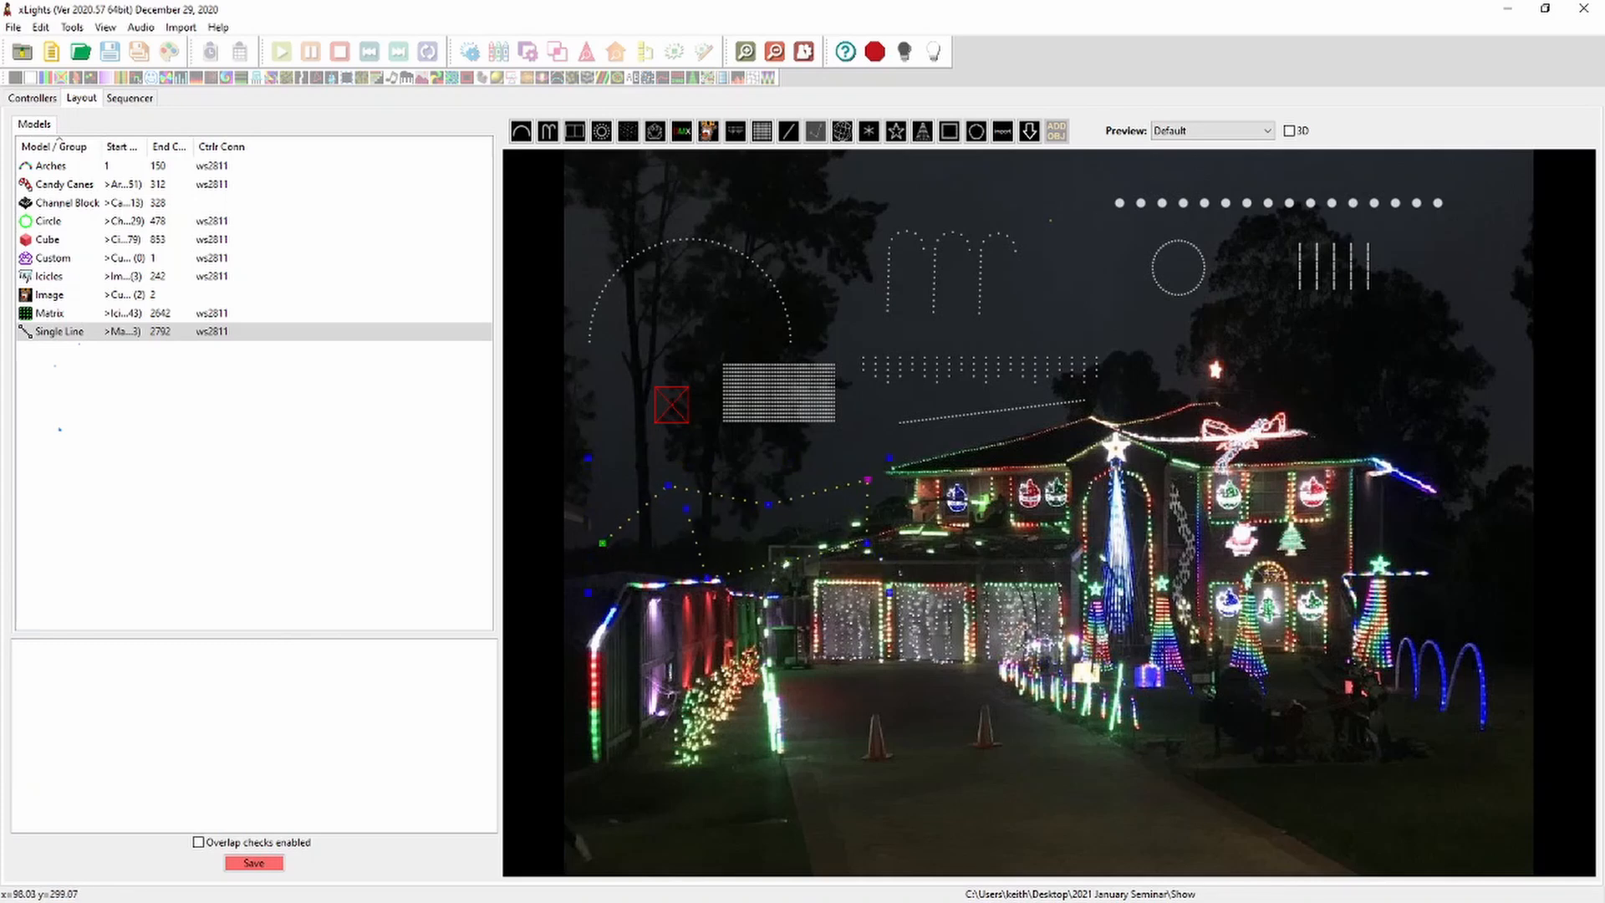
{"action": "left_click", "coordinate": [625, 602]}
{"action": "key", "text": "Escape"}
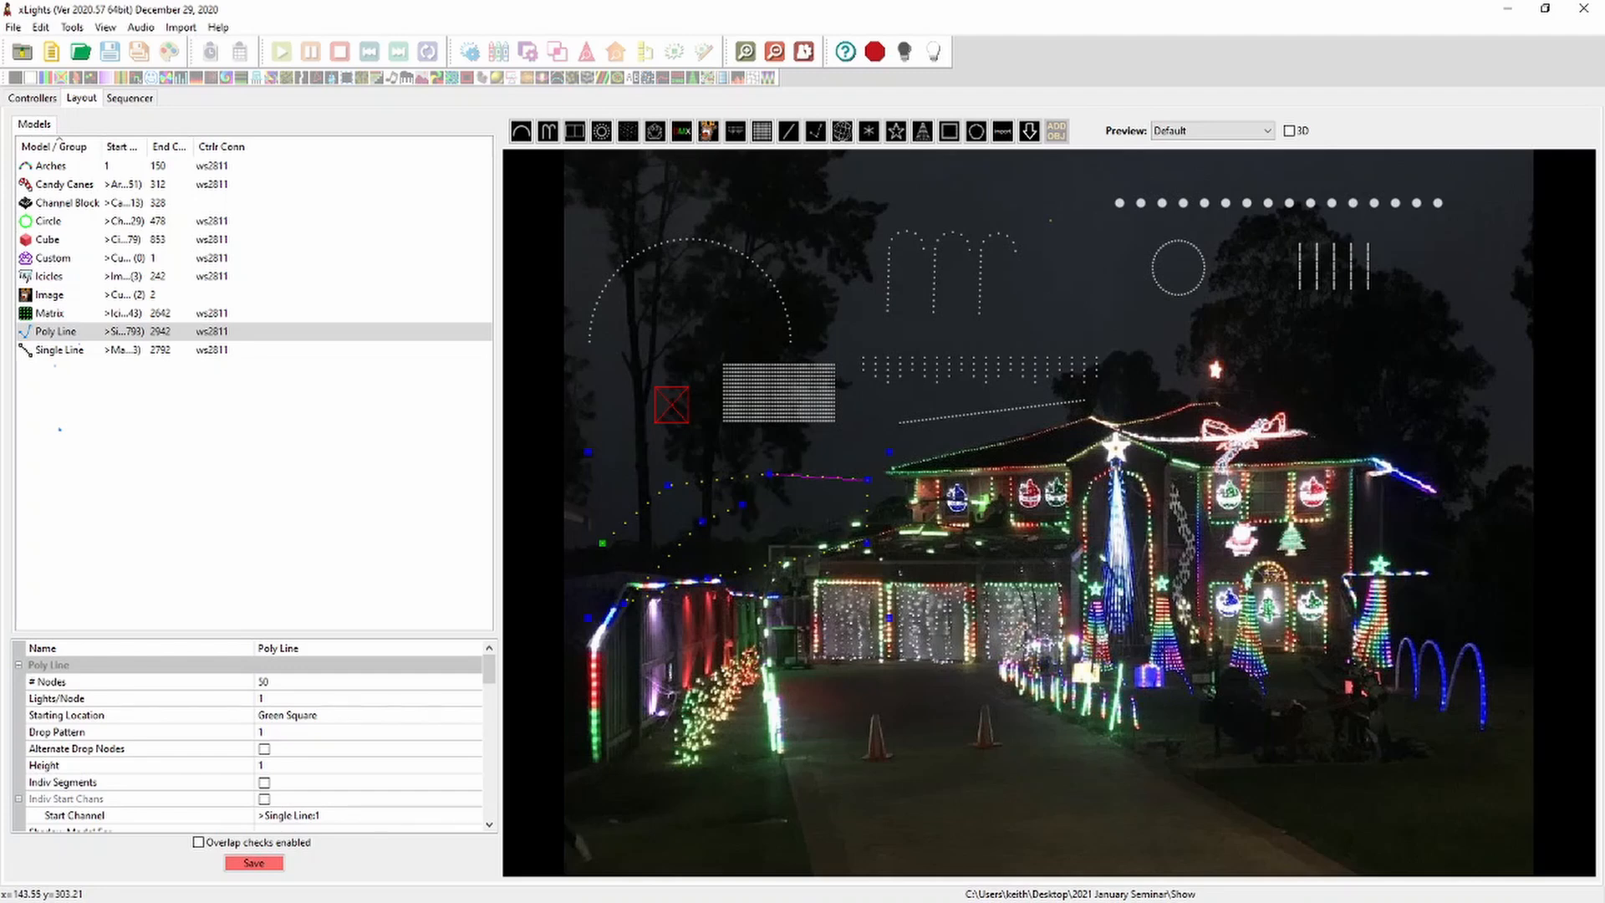
Define a curve on the poly line's upper segment and pull both curve control points upward to form a tall arch
{"action": "right_click", "coordinate": [818, 478]}
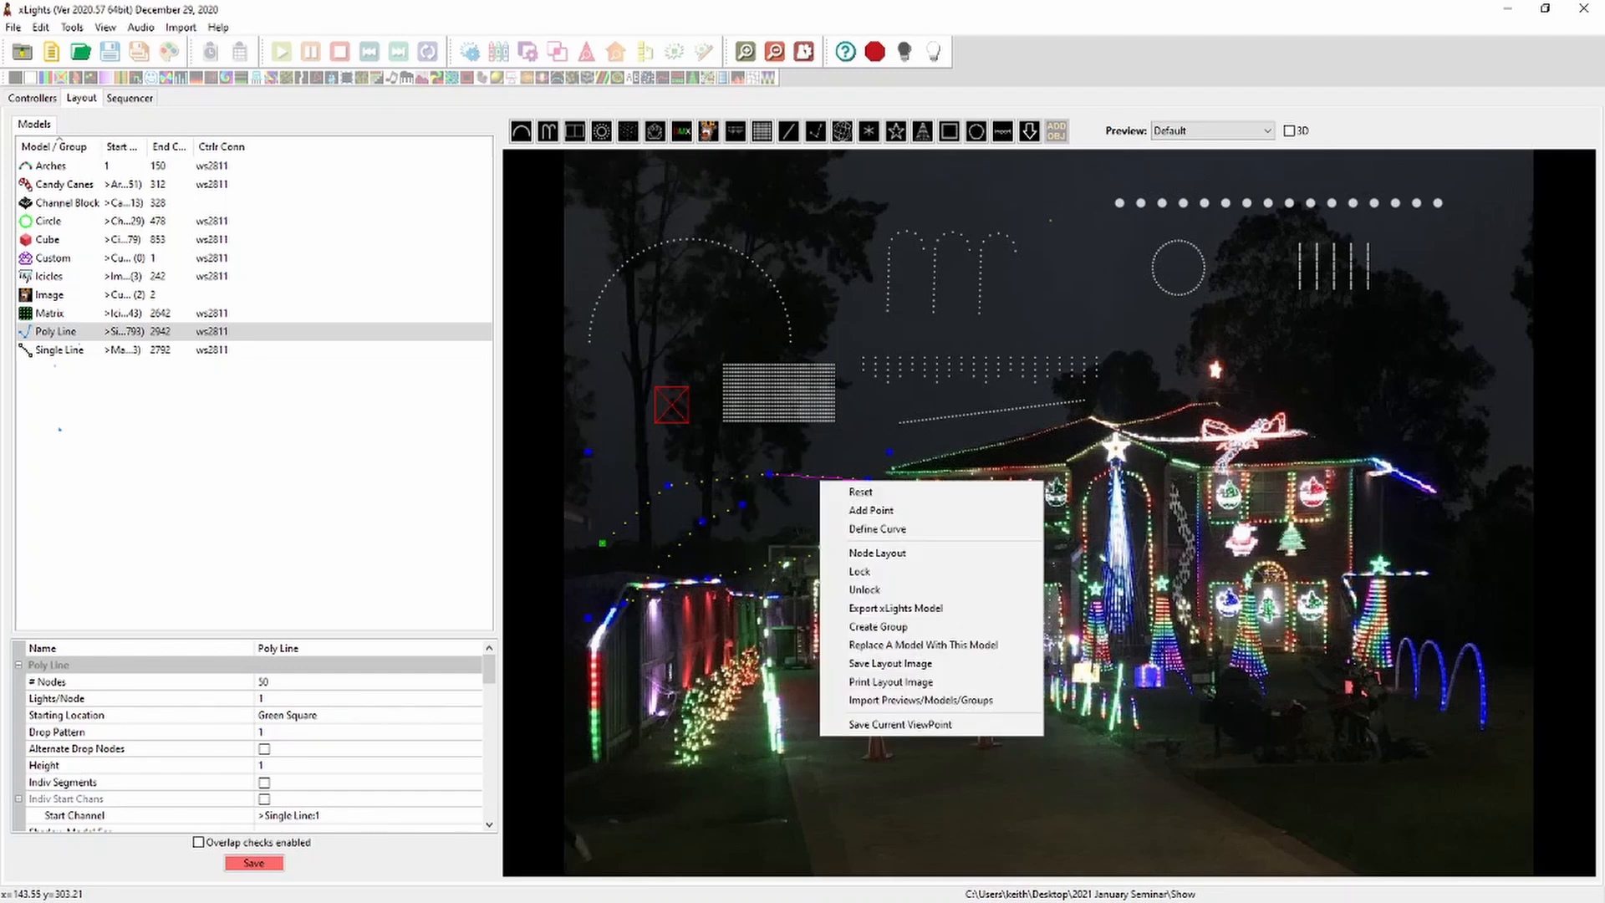
{"action": "left_click", "coordinate": [876, 530]}
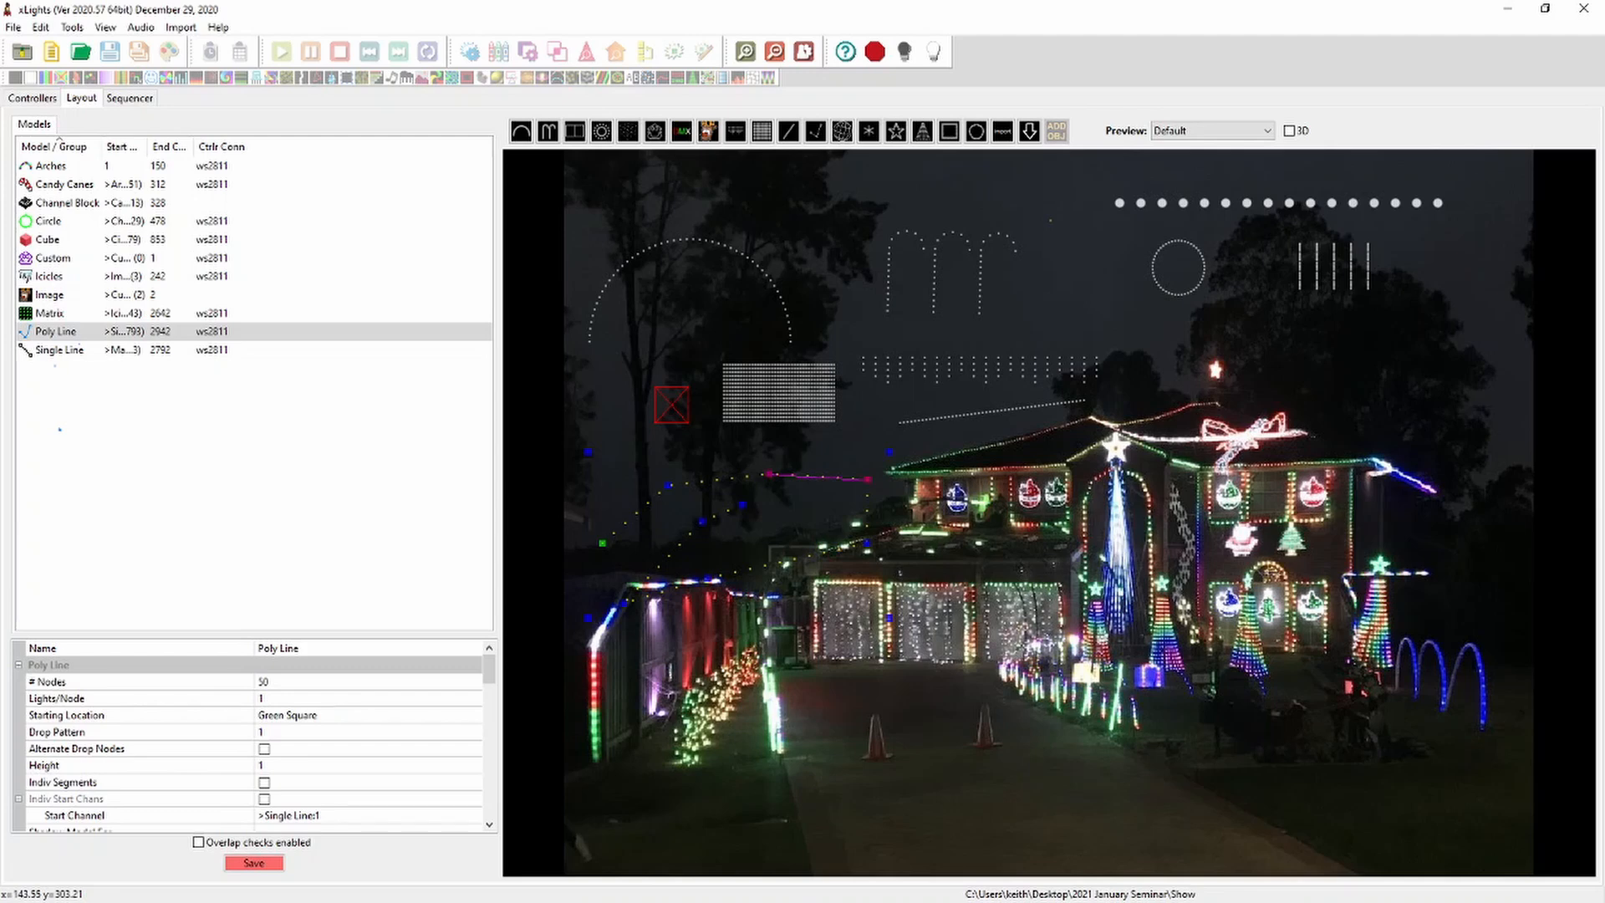
{"action": "left_click_drag", "start_coordinate": [868, 479], "coordinate": [876, 392]}
{"action": "left_click_drag", "start_coordinate": [769, 475], "coordinate": [803, 290]}
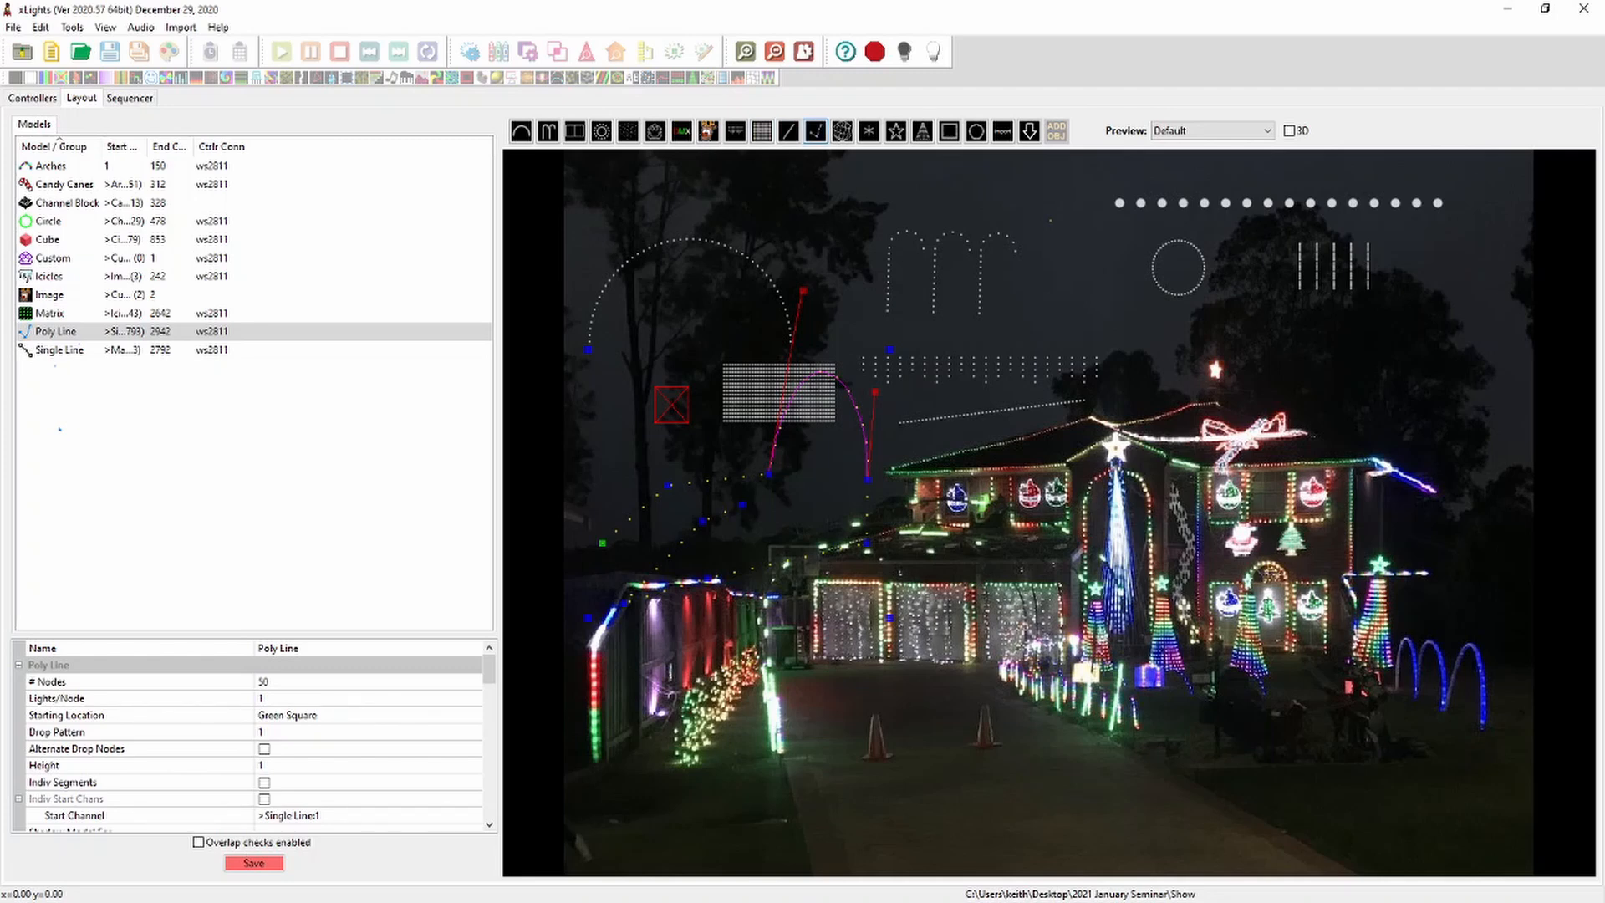
Add a Sphere model beside the cube and a Spinner model beneath the cube
{"action": "left_click", "coordinate": [843, 130]}
{"action": "left_click_drag", "start_coordinate": [1357, 368], "coordinate": [1397, 407]}
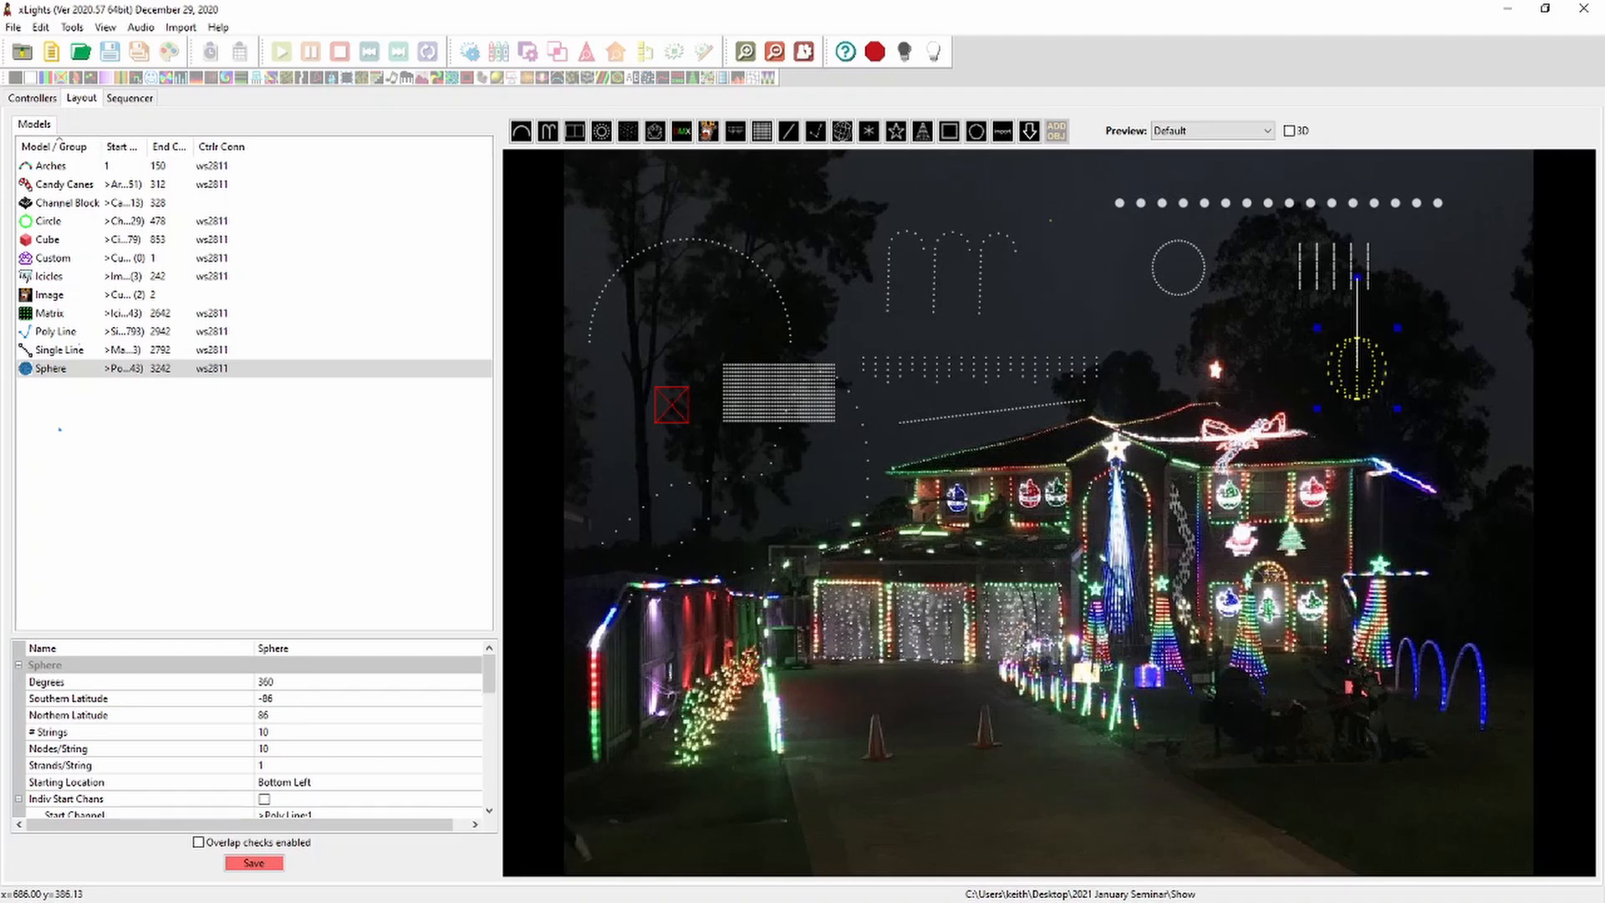
{"action": "left_click_drag", "start_coordinate": [1371, 378], "coordinate": [1431, 276]}
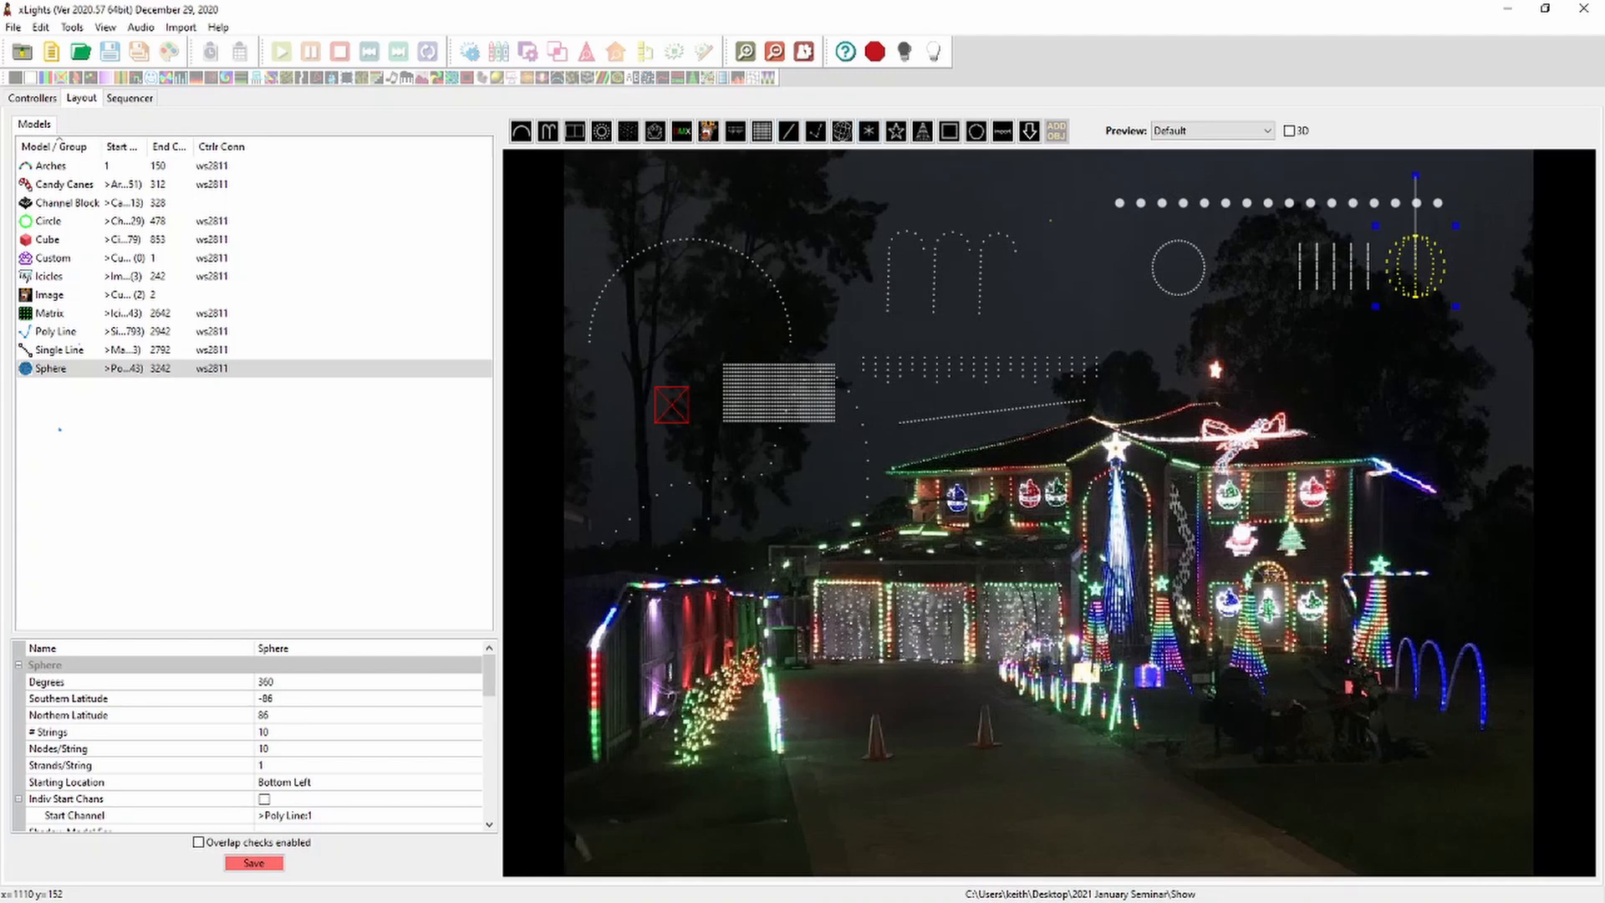
{"action": "left_click", "coordinate": [869, 131]}
{"action": "left_click_drag", "start_coordinate": [1285, 333], "coordinate": [1365, 413]}
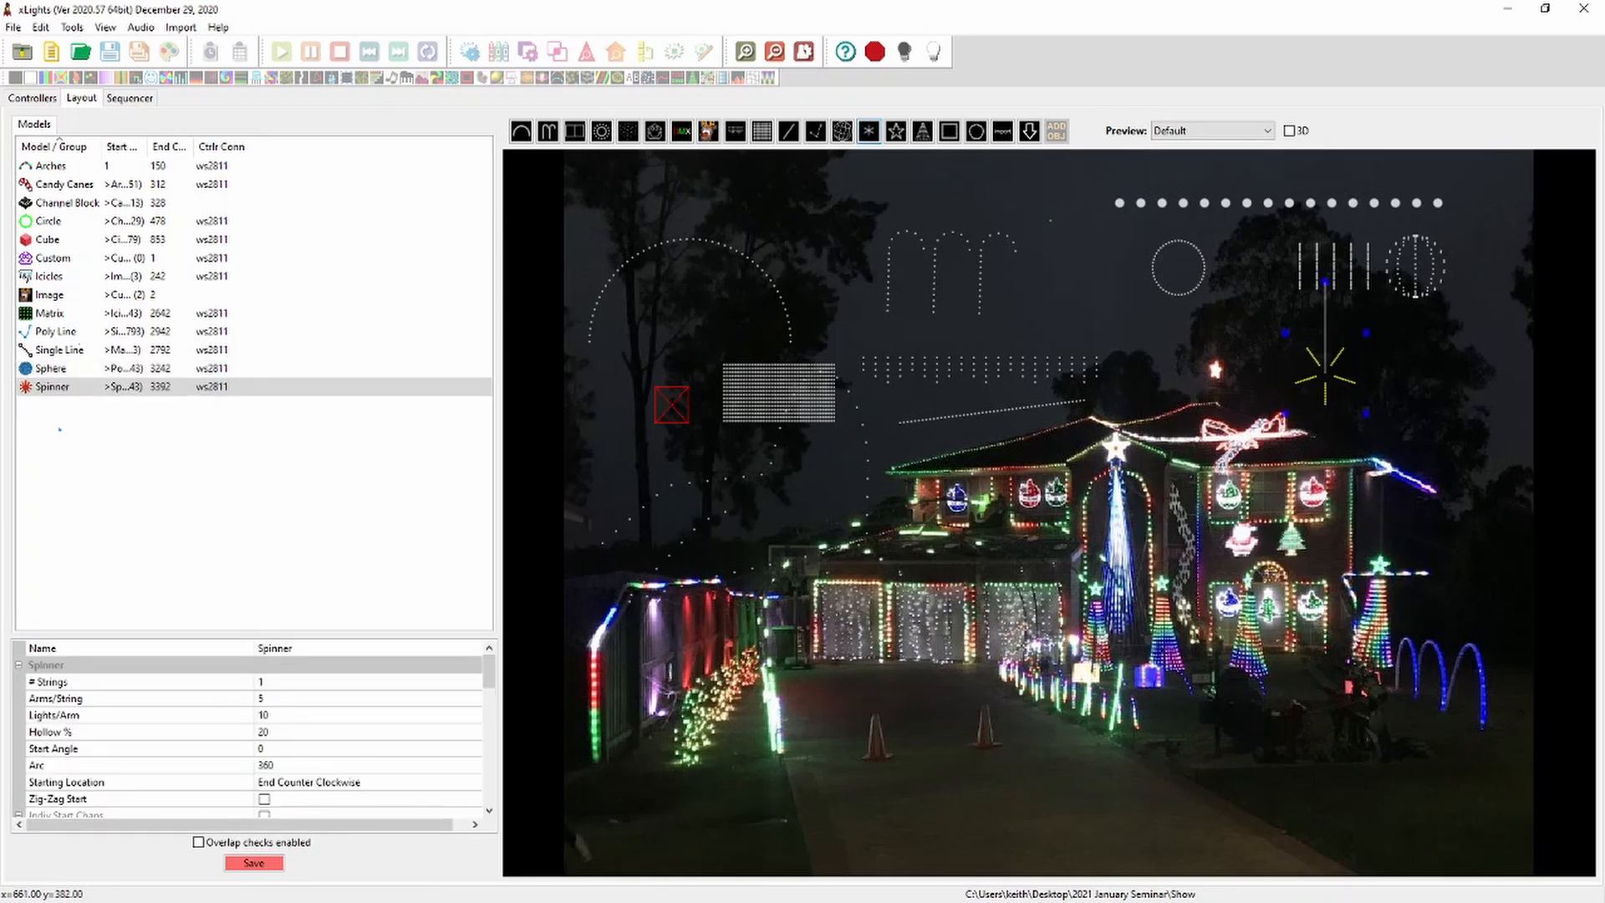
Add a Star model beside the sphere and a tall Tree model beneath the star
{"action": "left_click", "coordinate": [895, 131]}
{"action": "left_click_drag", "start_coordinate": [1403, 326], "coordinate": [1494, 413]}
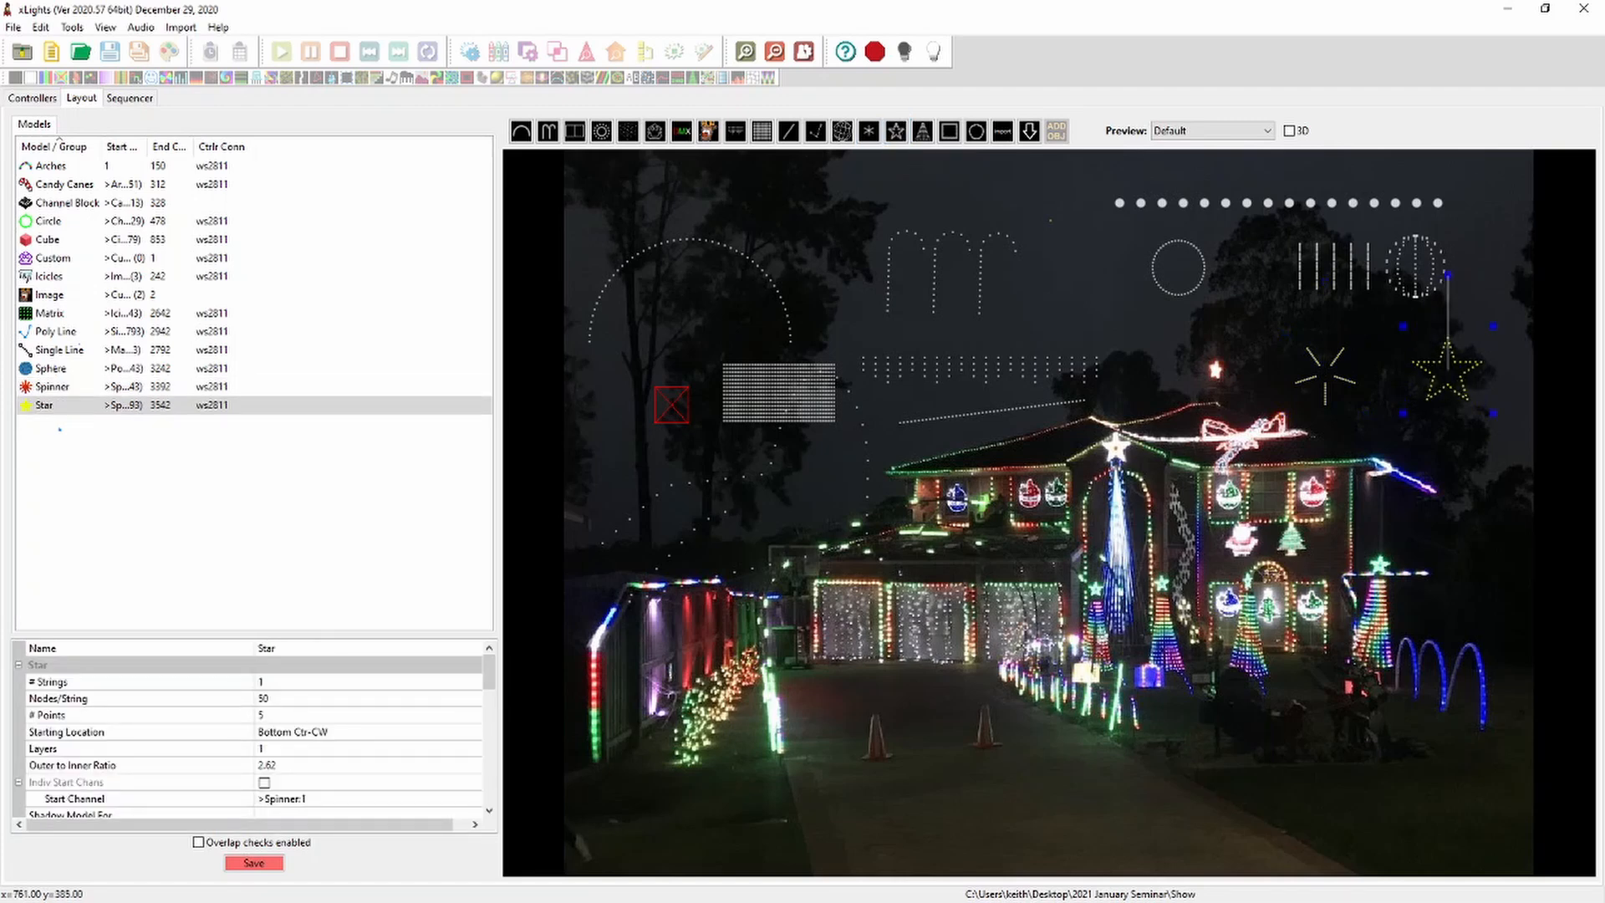
{"action": "left_click_drag", "start_coordinate": [1447, 381], "coordinate": [1496, 265]}
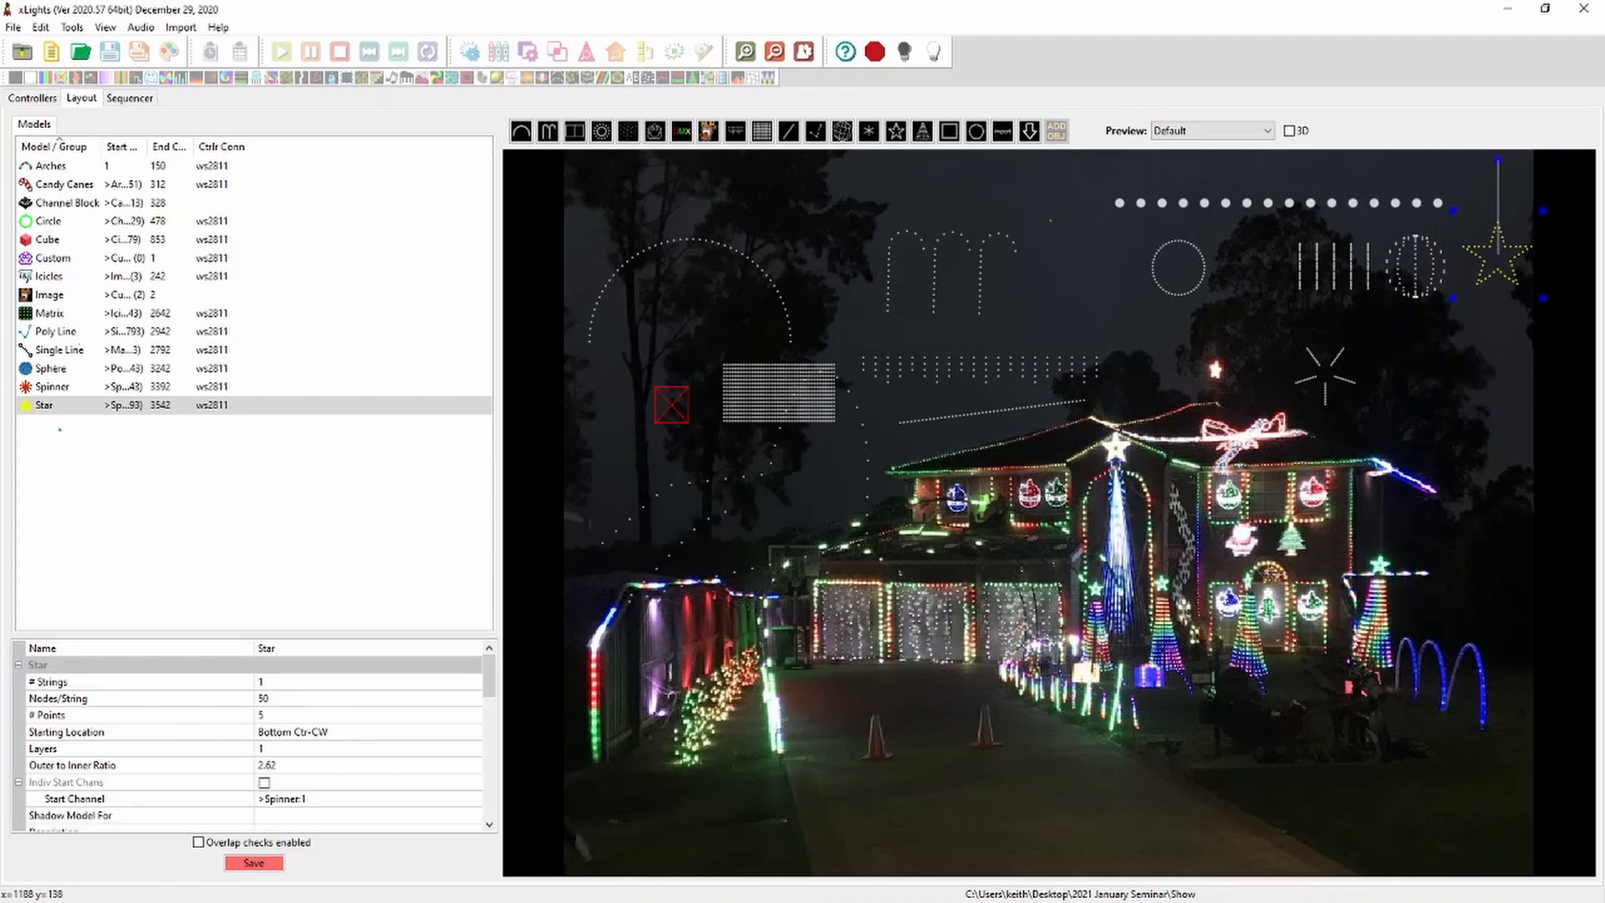
{"action": "left_click", "coordinate": [922, 131]}
{"action": "left_click_drag", "start_coordinate": [1419, 355], "coordinate": [1511, 486]}
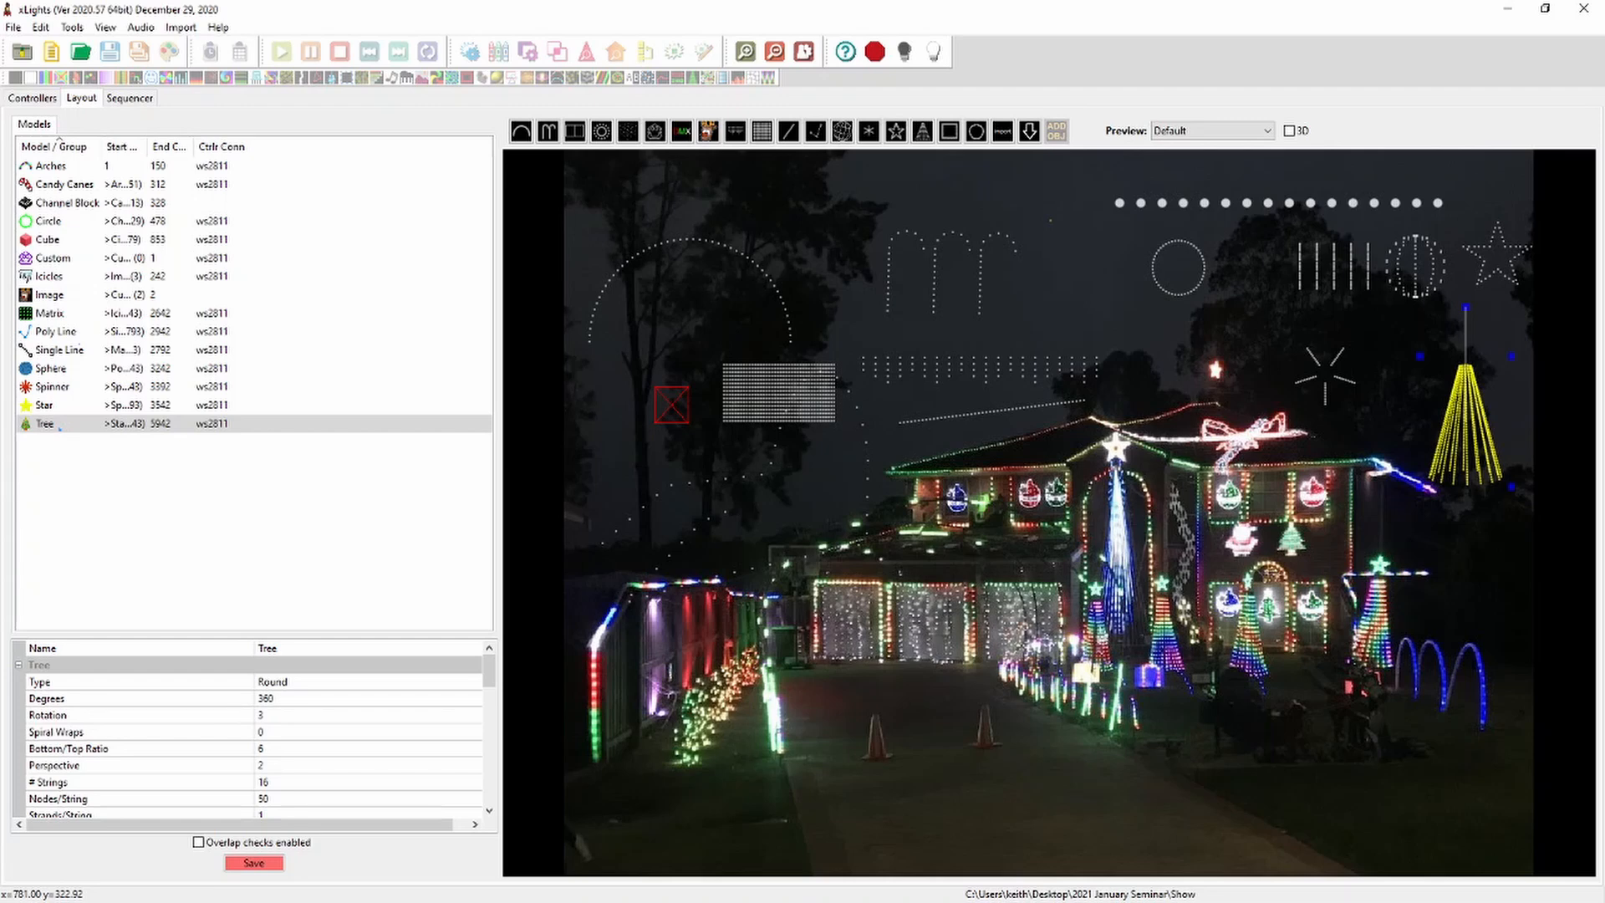
{"action": "left_click_drag", "start_coordinate": [1466, 442], "coordinate": [1515, 398]}
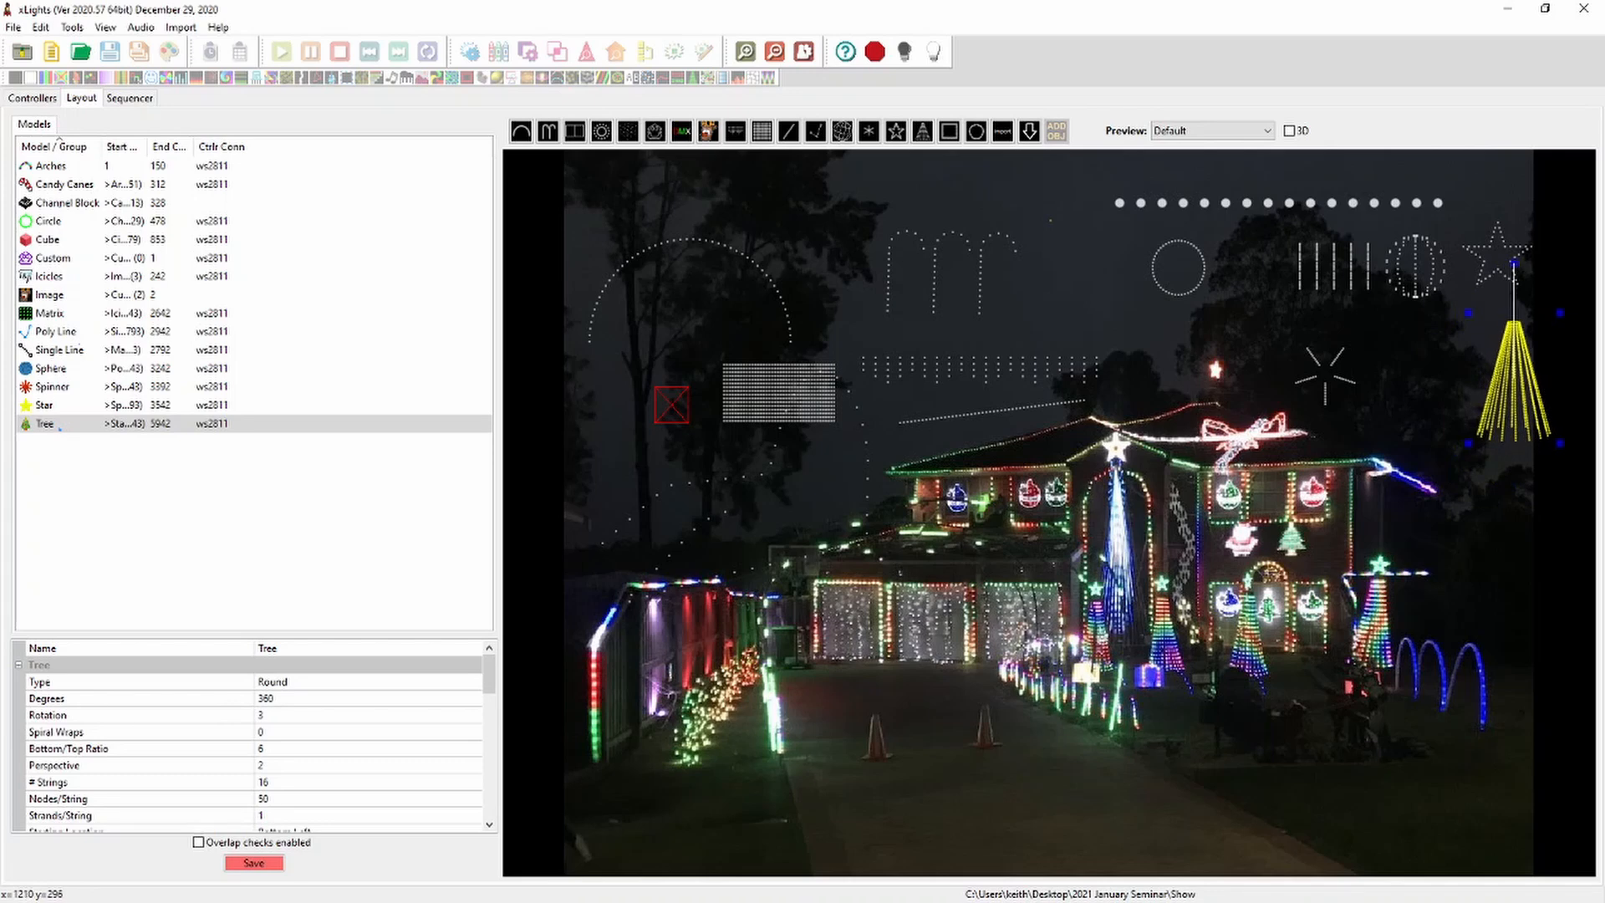
Add an upright Window Frame model between the spinner and the tree, and a Wreath model beside the circle
{"action": "left_click", "coordinate": [948, 132]}
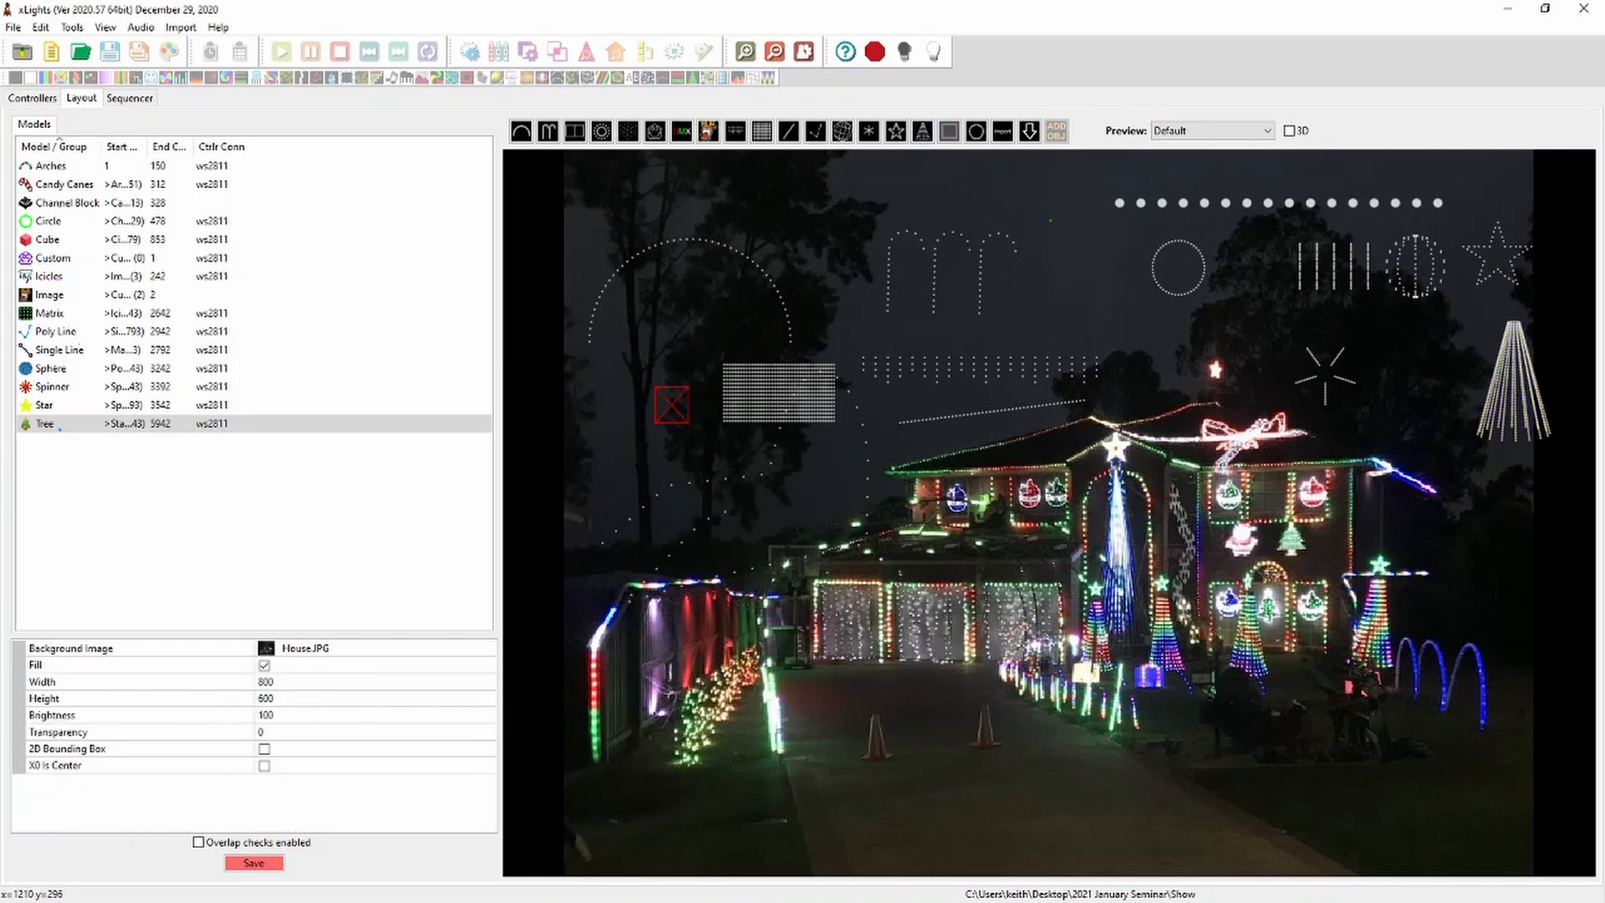
{"action": "left_click_drag", "start_coordinate": [1387, 343], "coordinate": [1456, 457]}
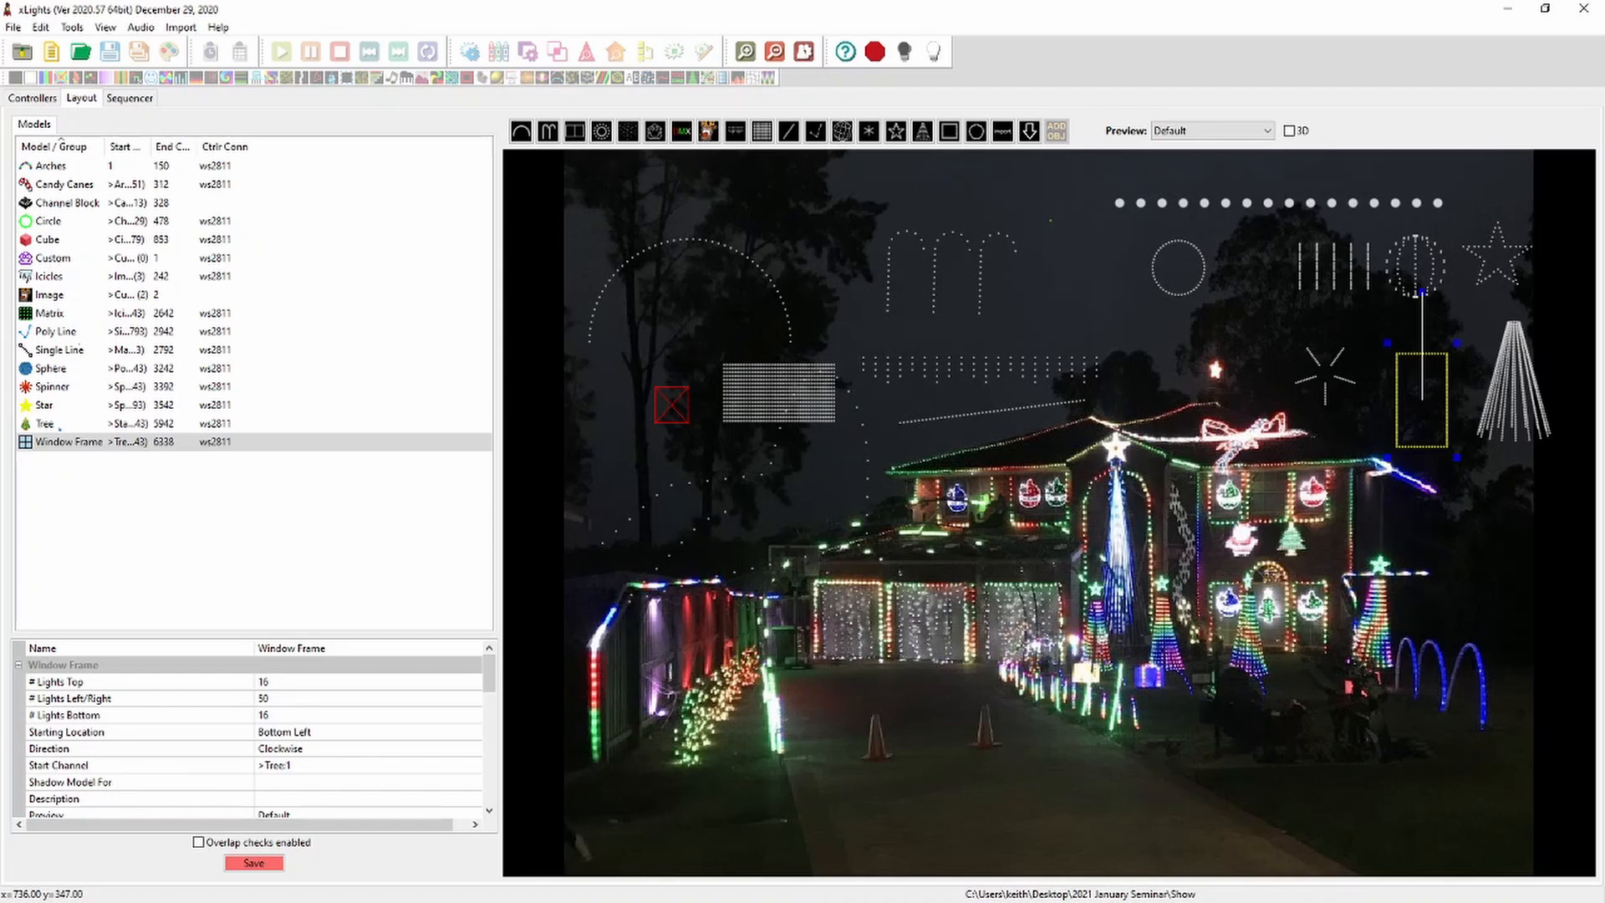
{"action": "left_click_drag", "start_coordinate": [1422, 399], "coordinate": [1419, 375]}
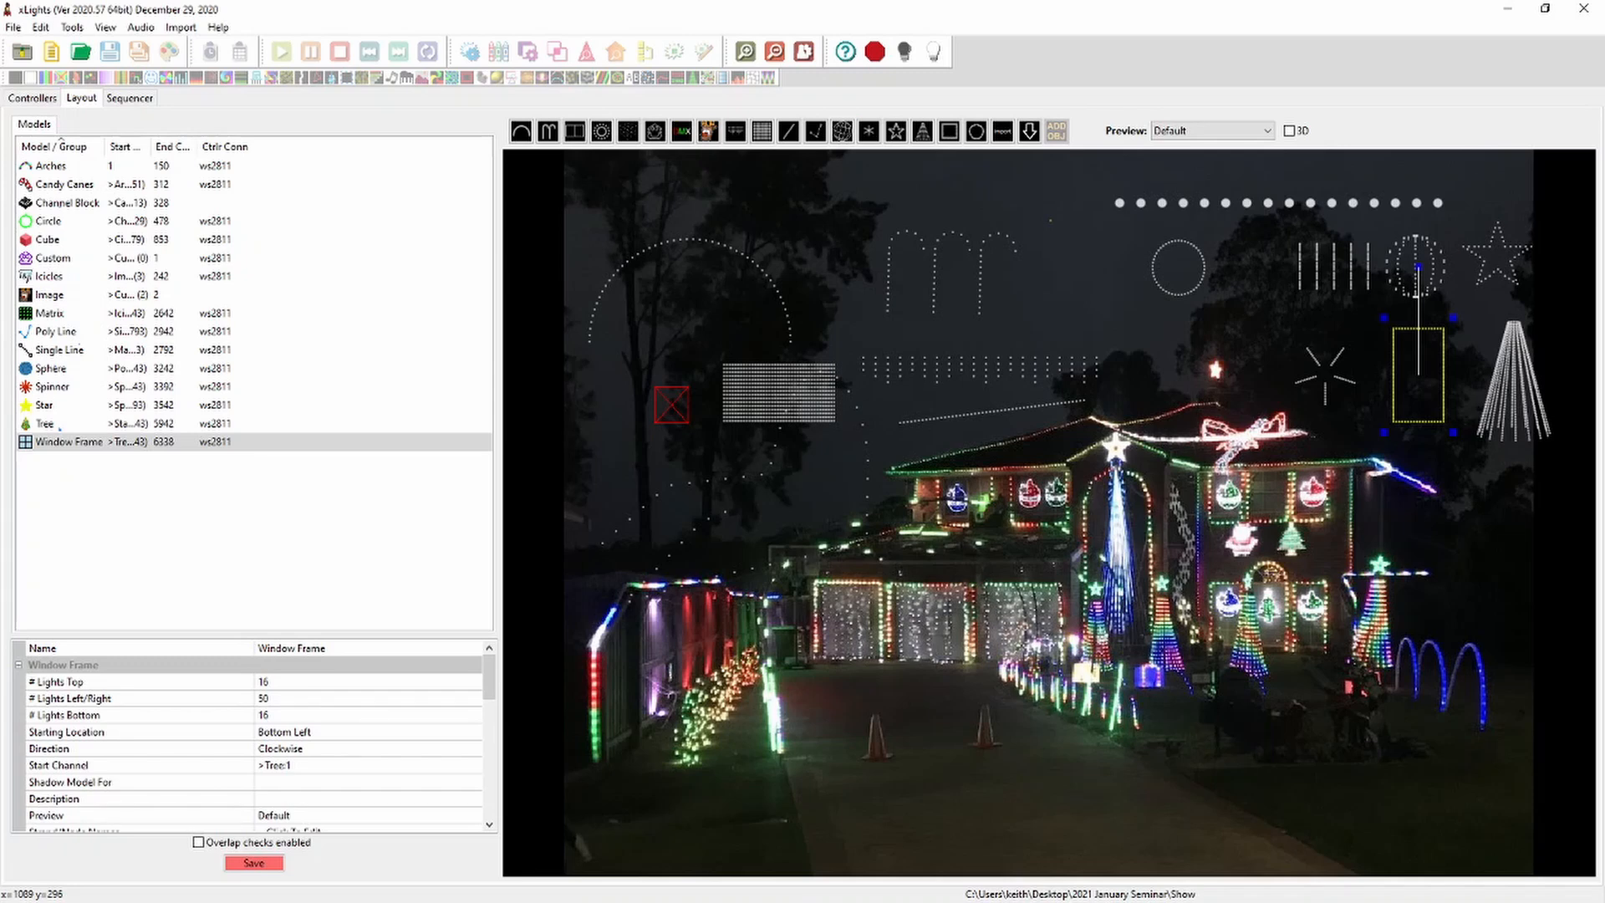
{"action": "left_click", "coordinate": [976, 131]}
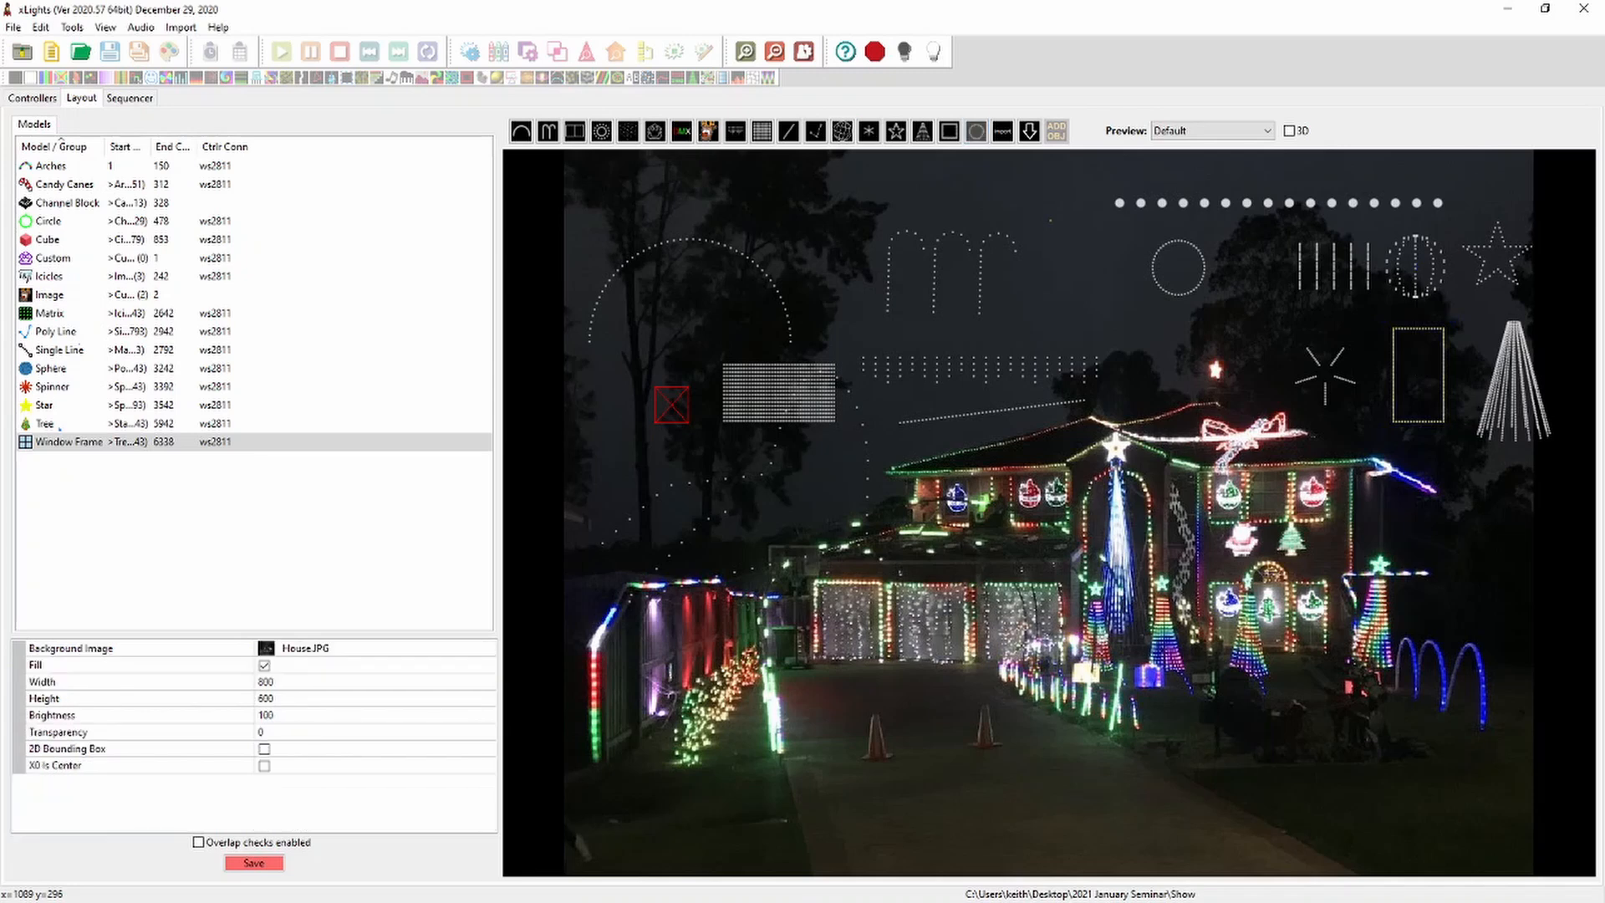
{"action": "left_click_drag", "start_coordinate": [1443, 478], "coordinate": [1154, 309]}
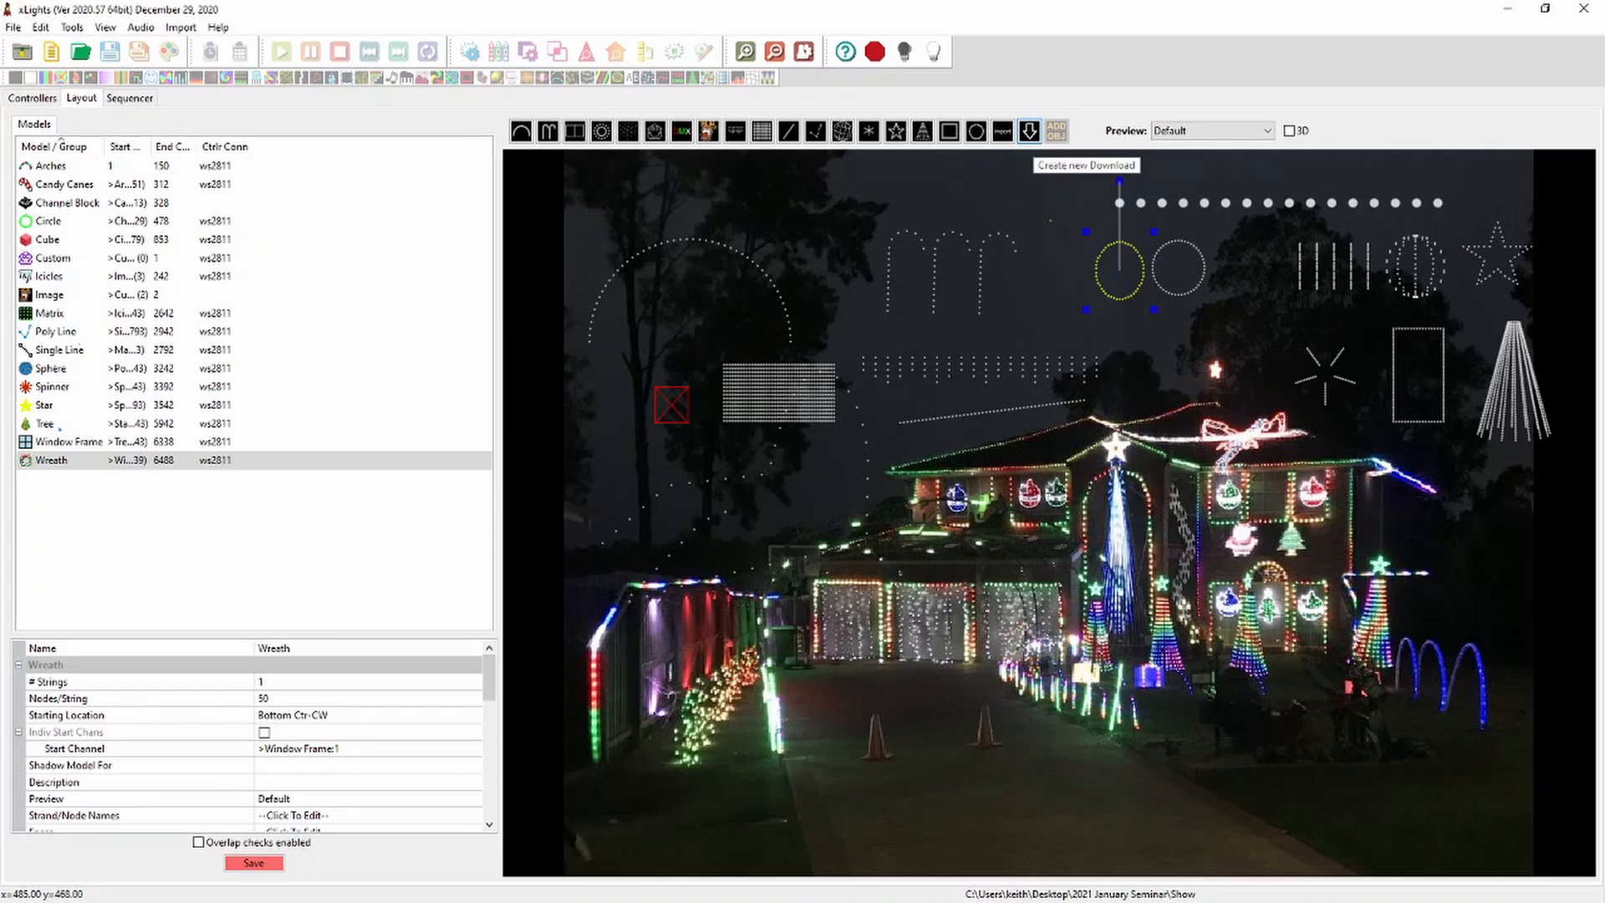
Draw a Download model in the sky below the circle, and reposition and enlarge the vendor model browser
{"action": "left_click", "coordinate": [1029, 131]}
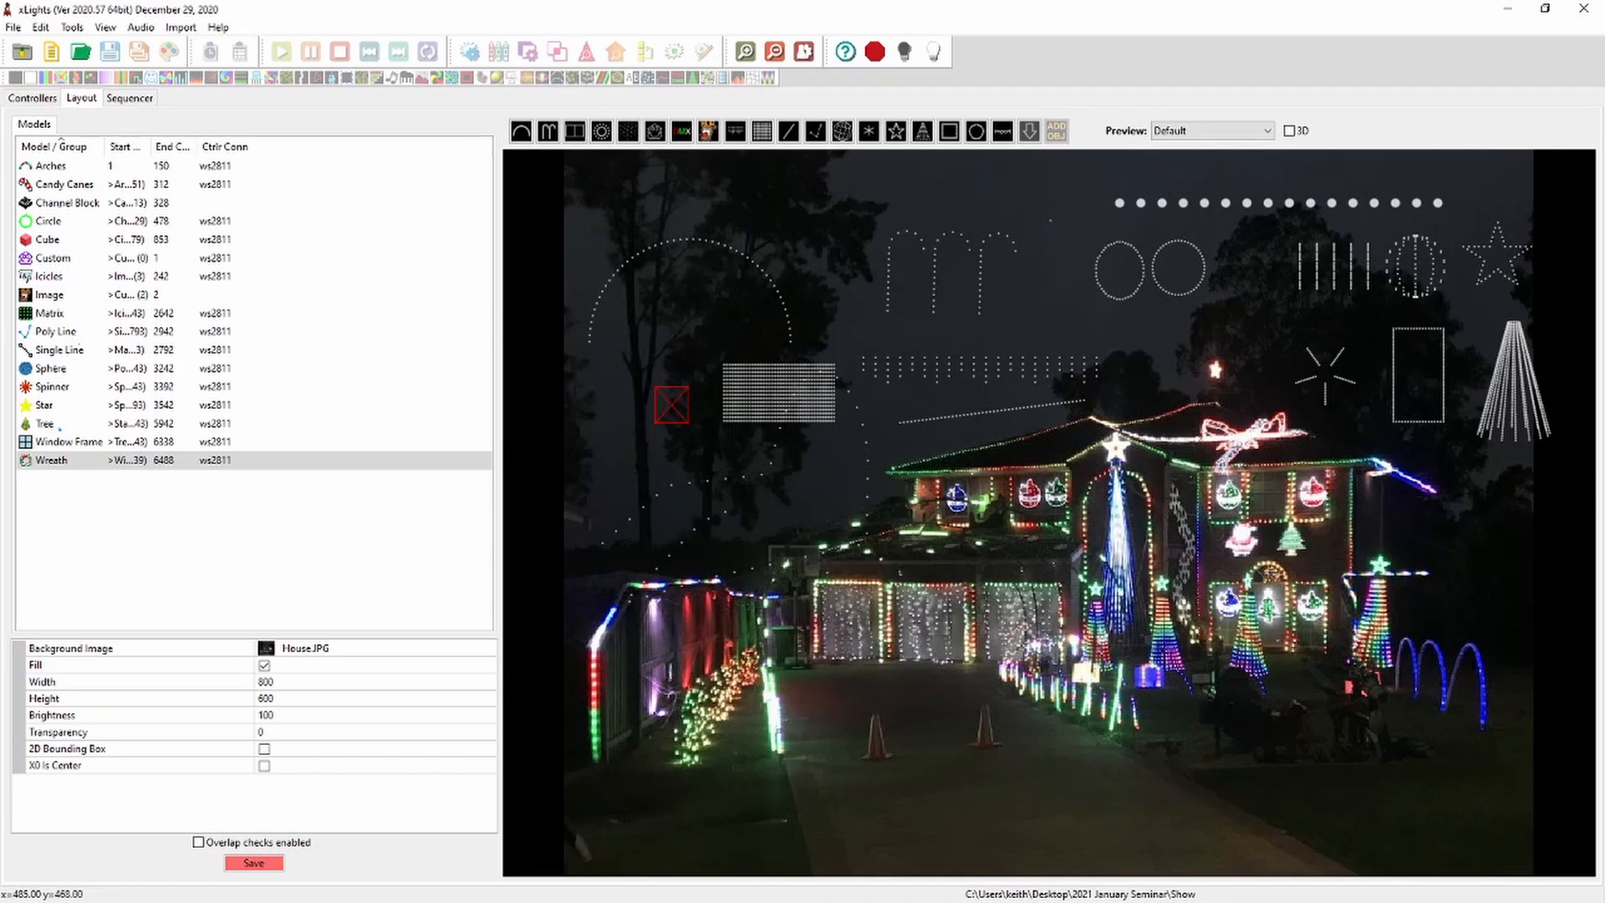
{"action": "left_click_drag", "start_coordinate": [1147, 326], "coordinate": [1238, 408]}
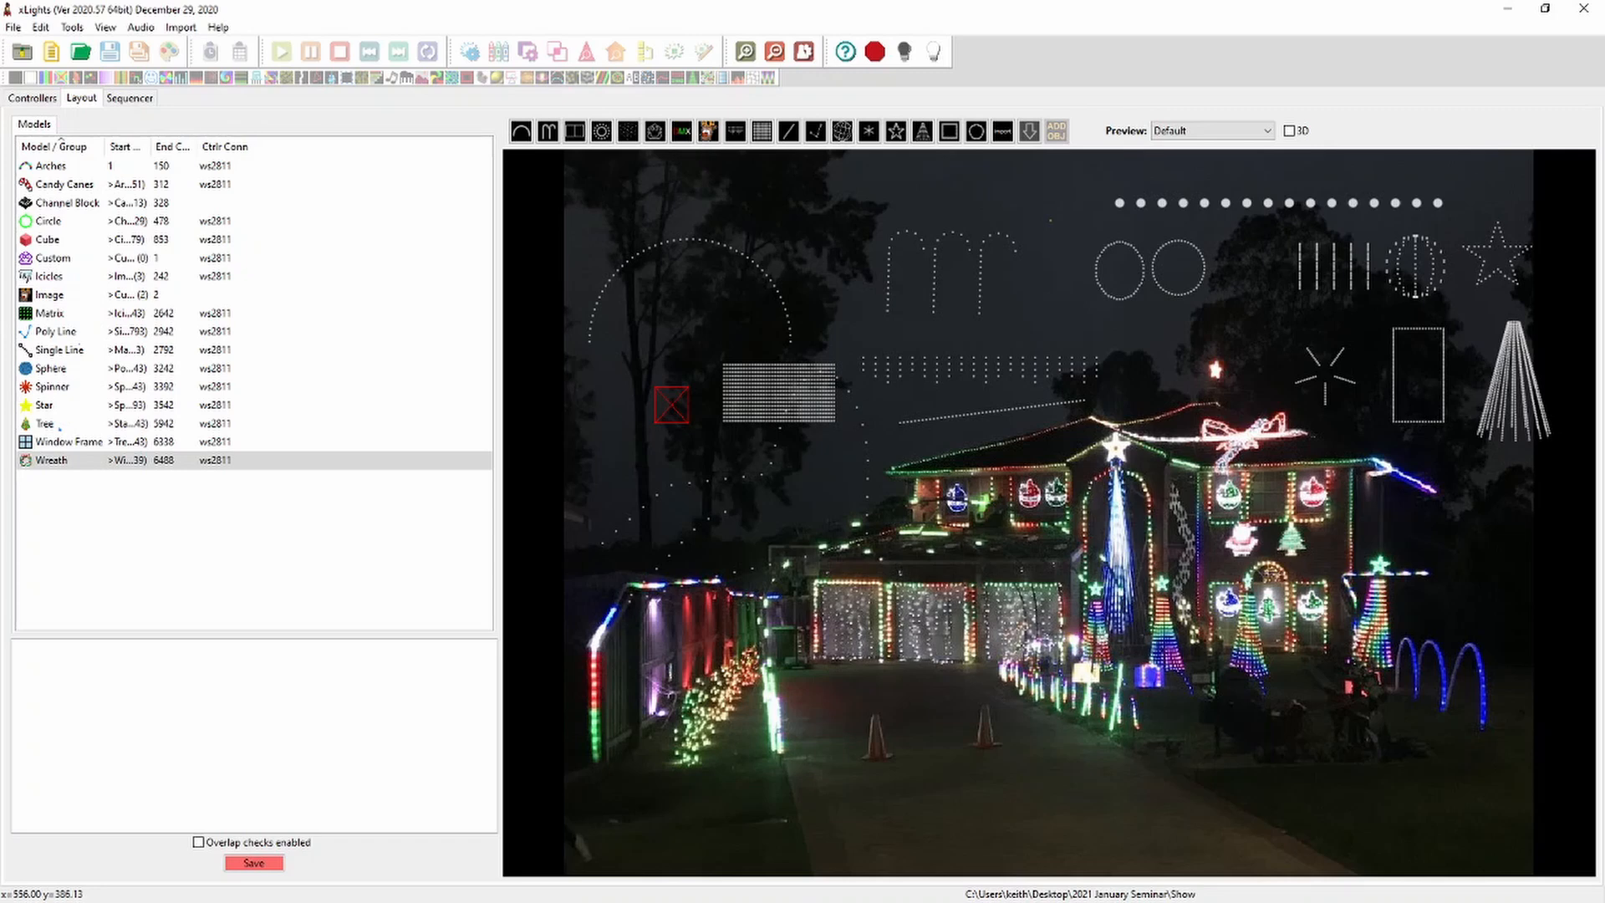
{"action": "left_click_drag", "start_coordinate": [482, 84], "coordinate": [870, 72]}
{"action": "left_click_drag", "start_coordinate": [1105, 554], "coordinate": [1248, 766]}
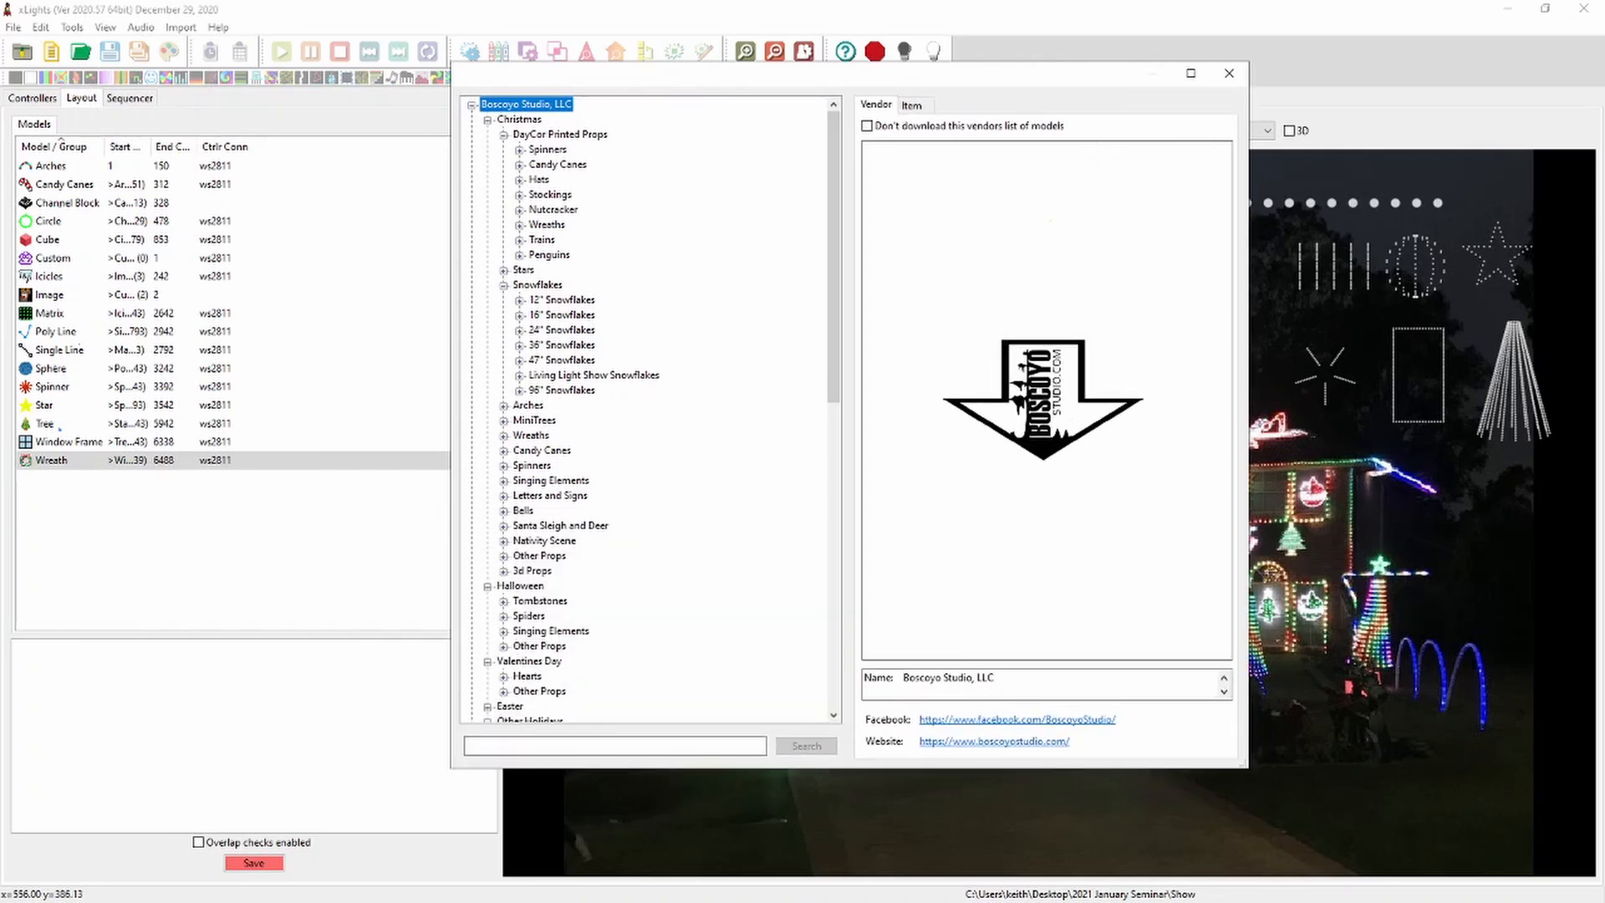
Collapse the Boscoyo Studio and Gilbert Engineering catalogues and examine the categories of the DMX Model Library
{"action": "left_click", "coordinate": [472, 105]}
{"action": "left_click", "coordinate": [471, 121]}
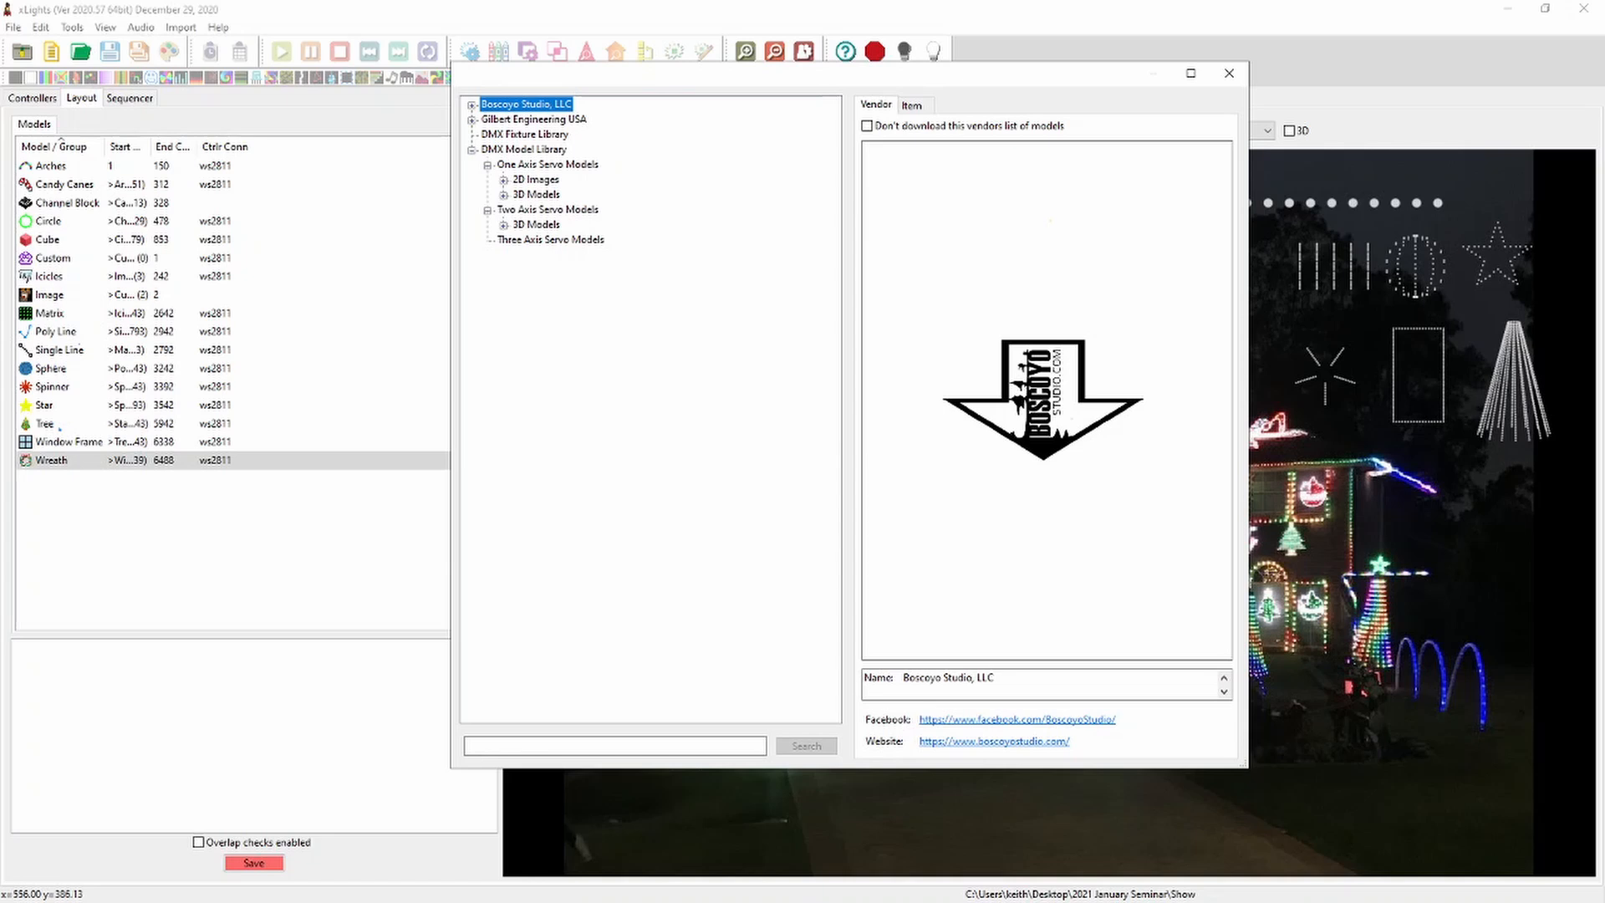
{"action": "left_click", "coordinate": [472, 151]}
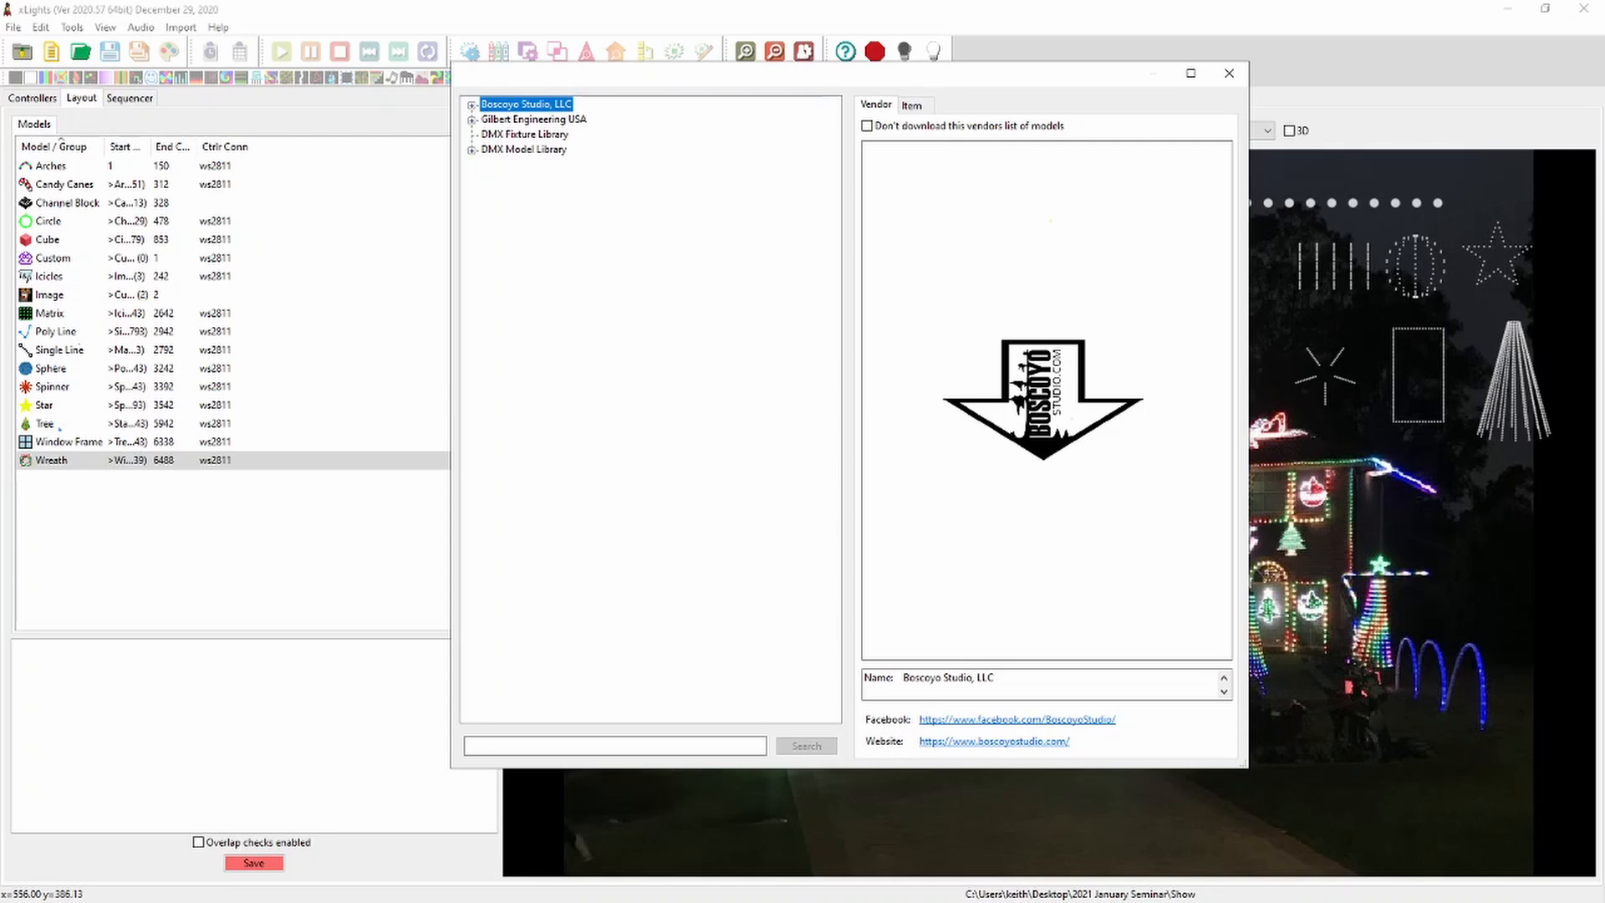
{"action": "left_click", "coordinate": [472, 150]}
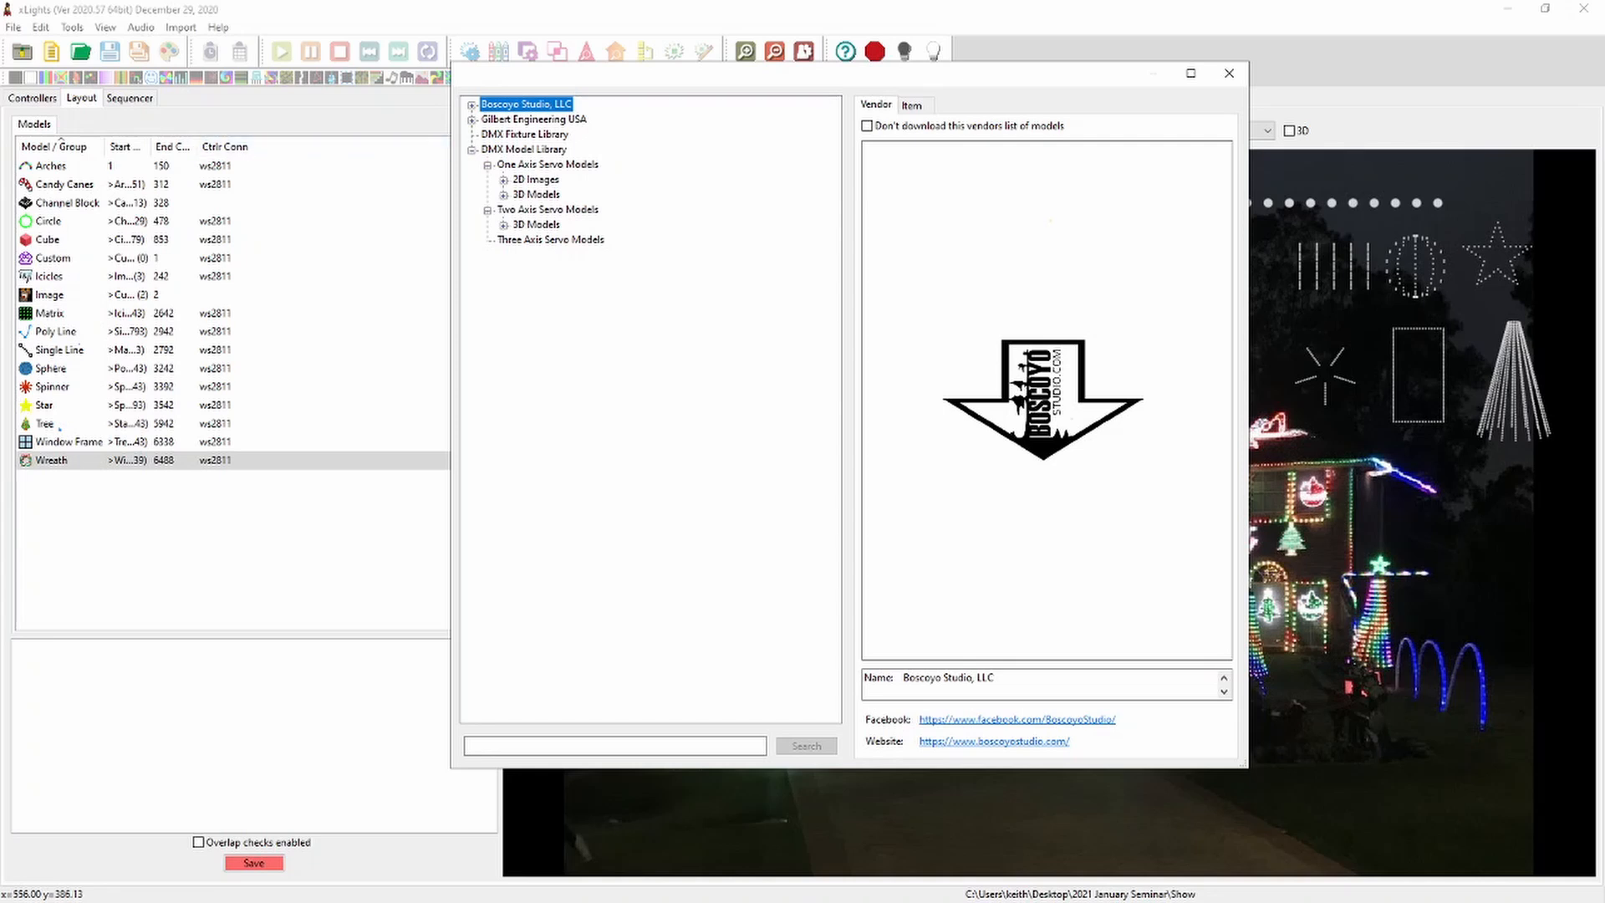
{"action": "left_click", "coordinate": [504, 180]}
{"action": "left_click", "coordinate": [471, 150]}
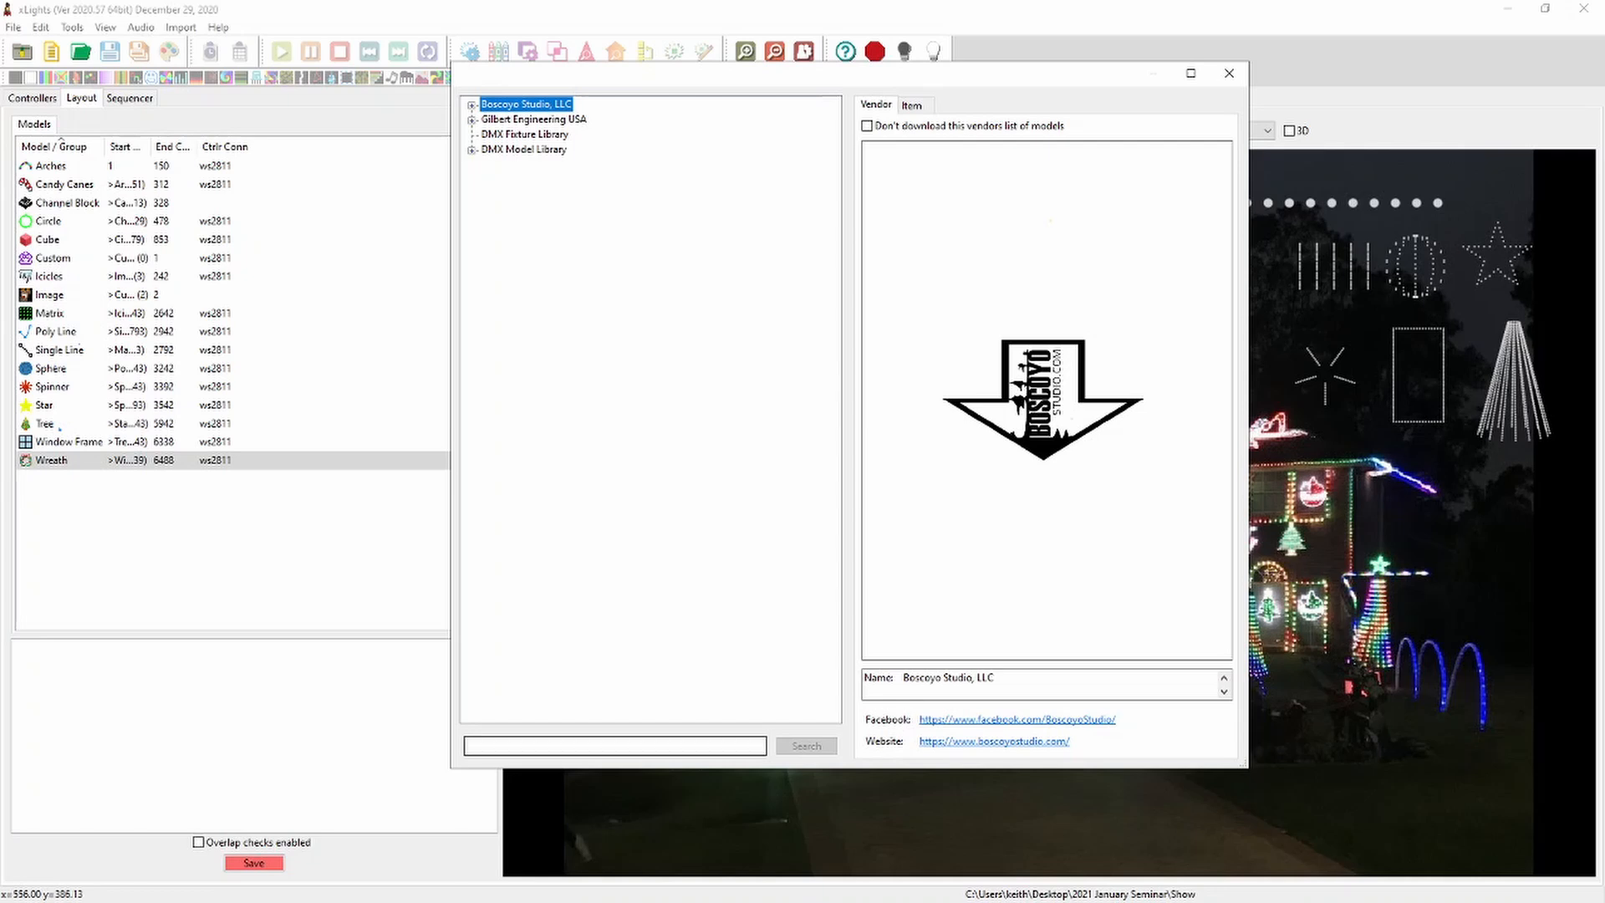
Search the vendor catalogues for "snowman" and go through the matching models
{"action": "left_click", "coordinate": [614, 746]}
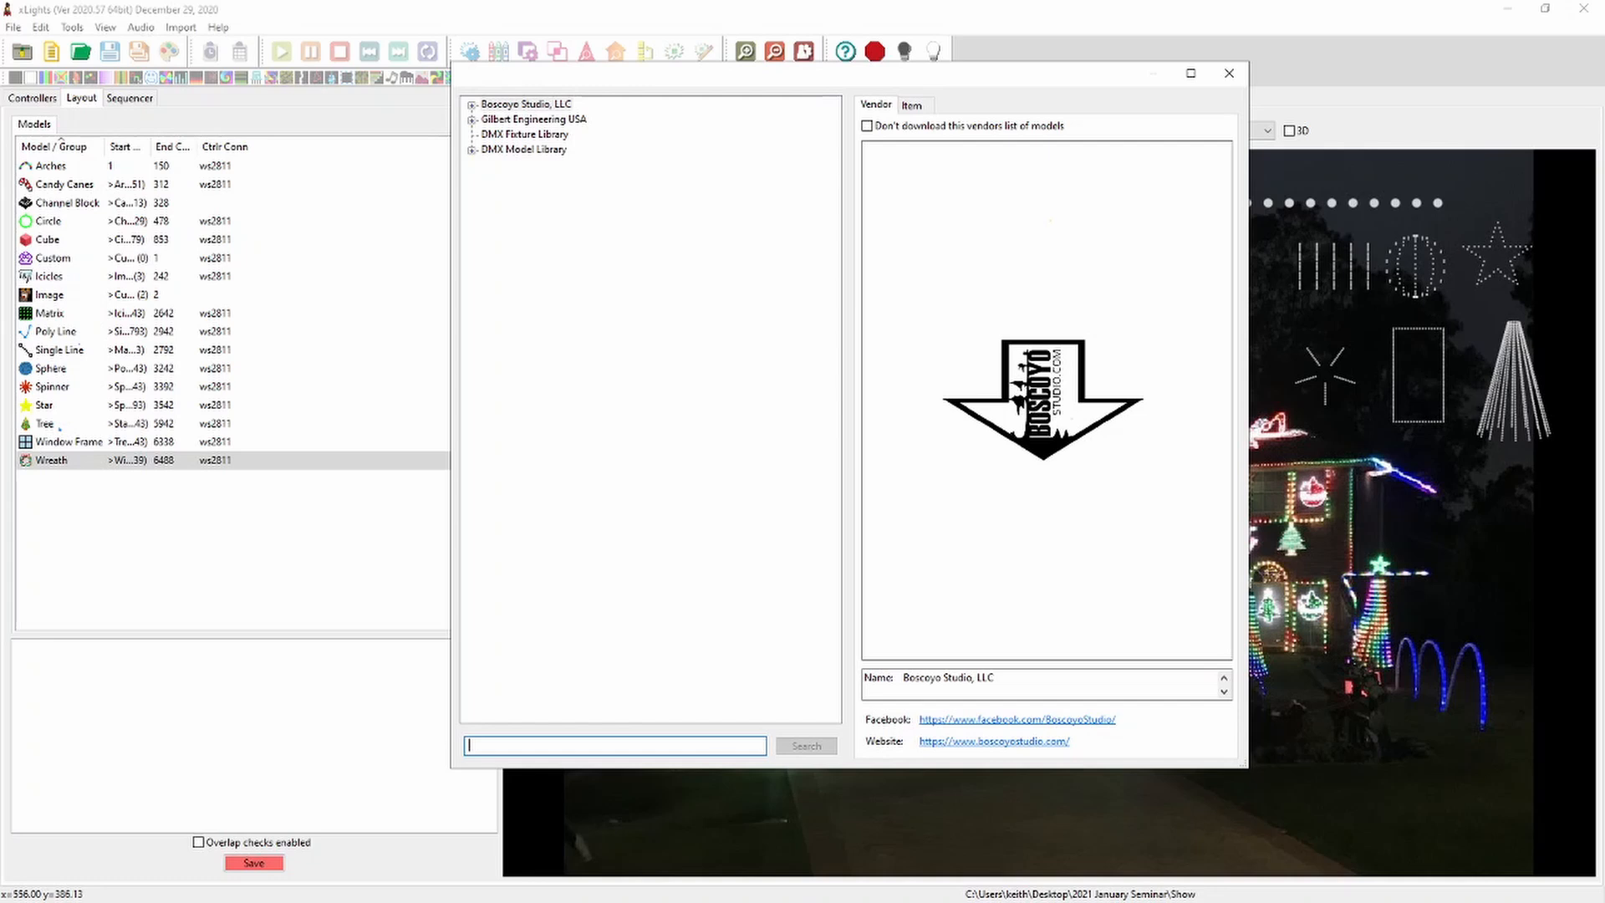
{"action": "type", "text": "snowfman"}
{"action": "key", "text": "Return"}
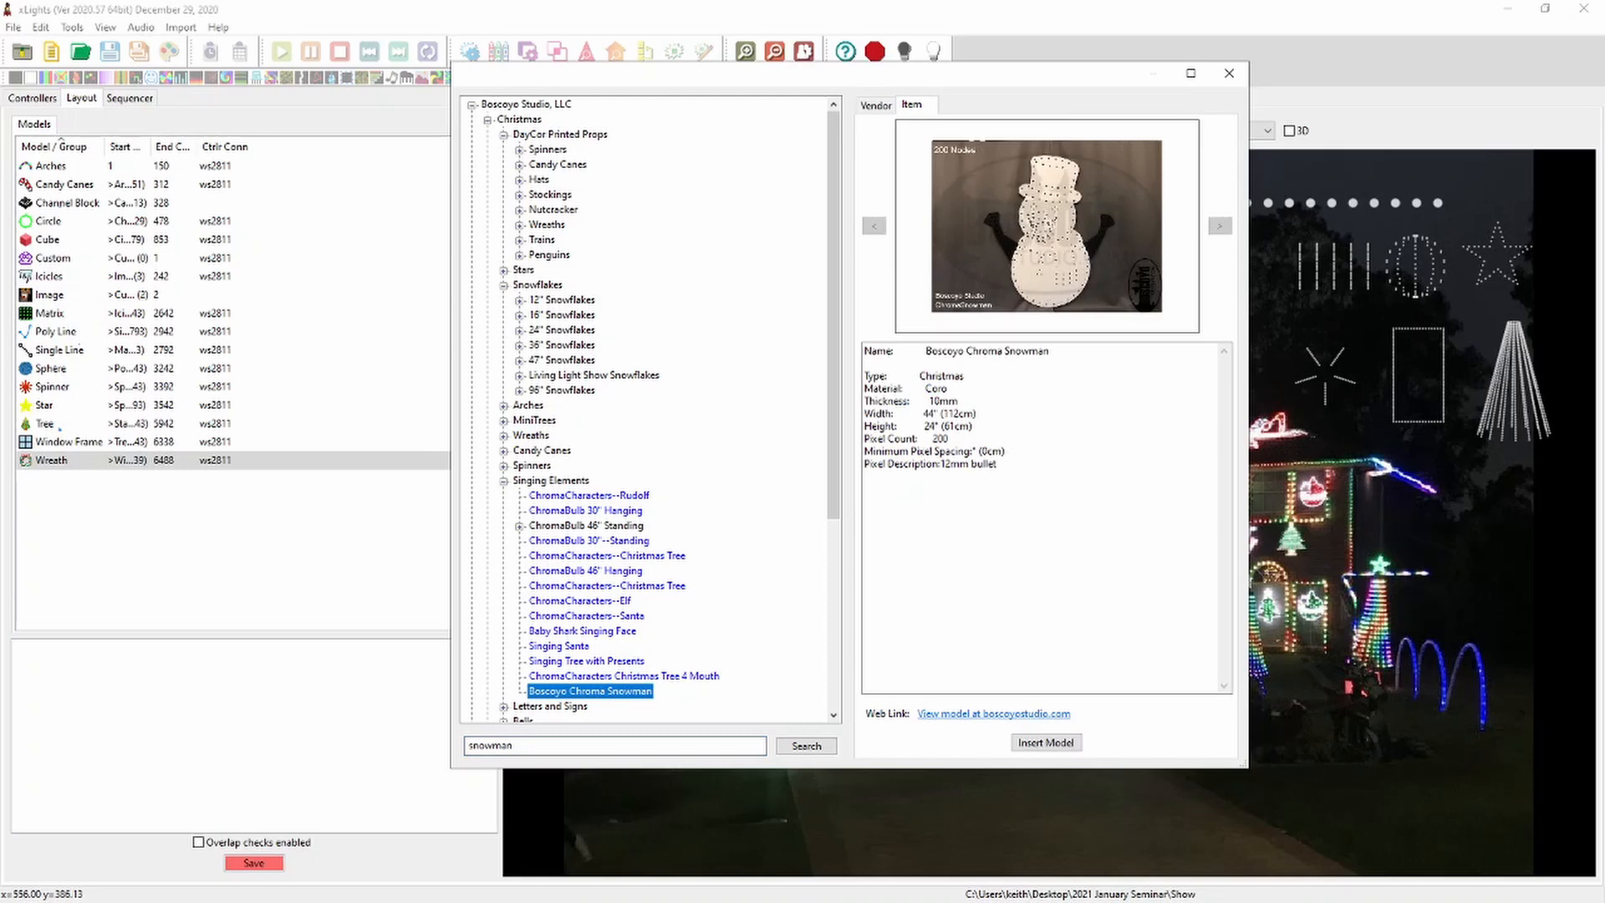
{"action": "key", "text": "Return"}
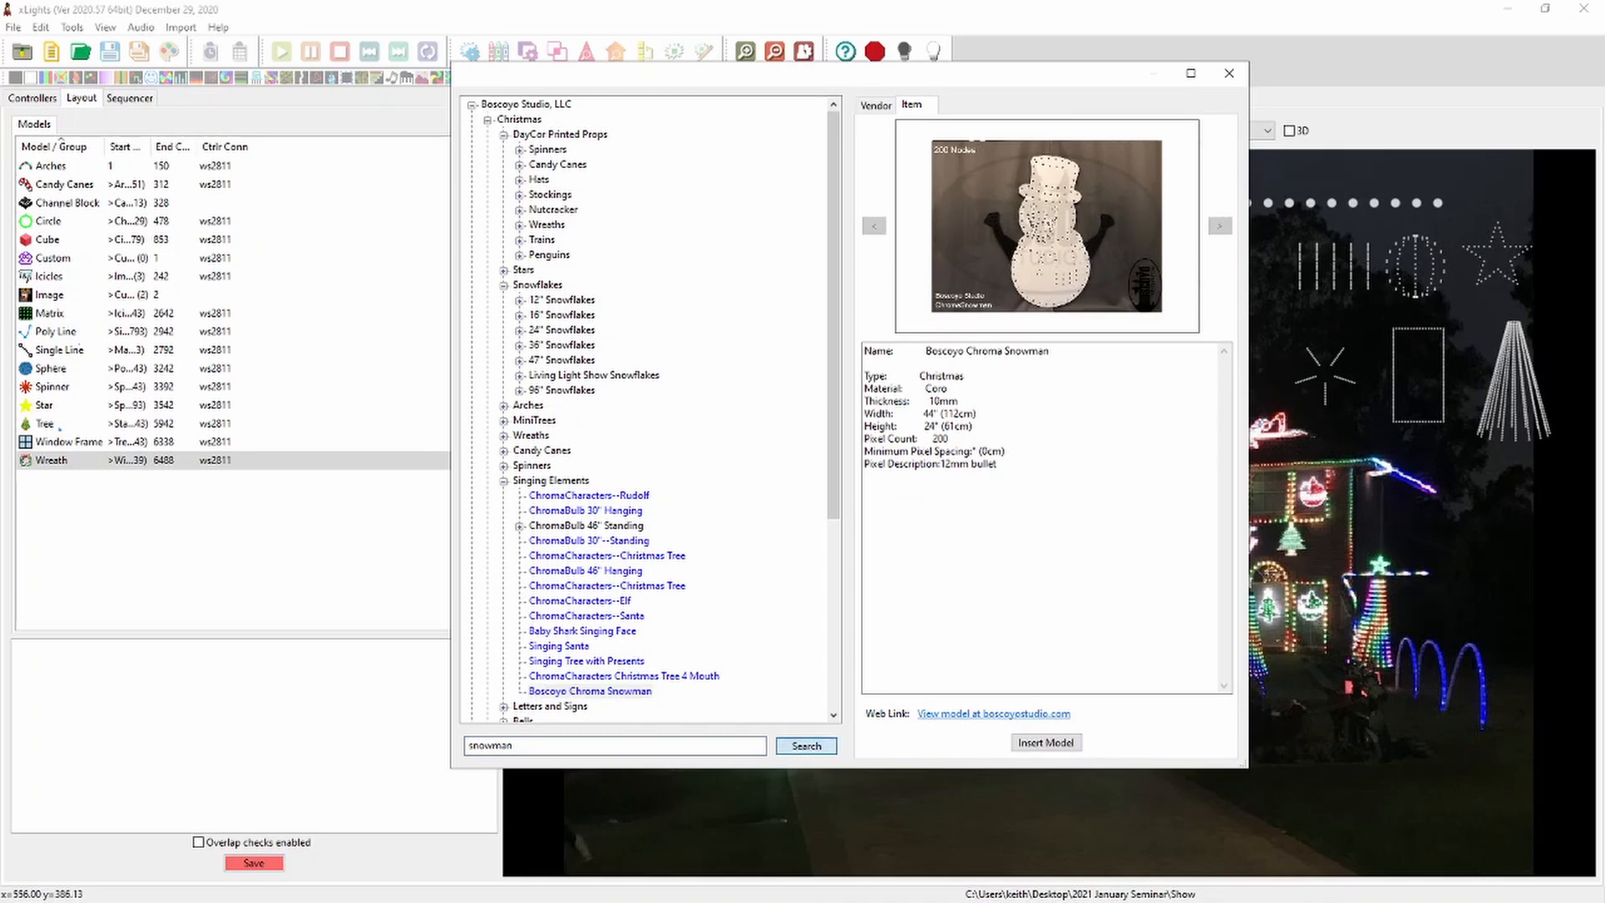
{"action": "key", "text": "Return"}
{"action": "key", "text": "Return"}
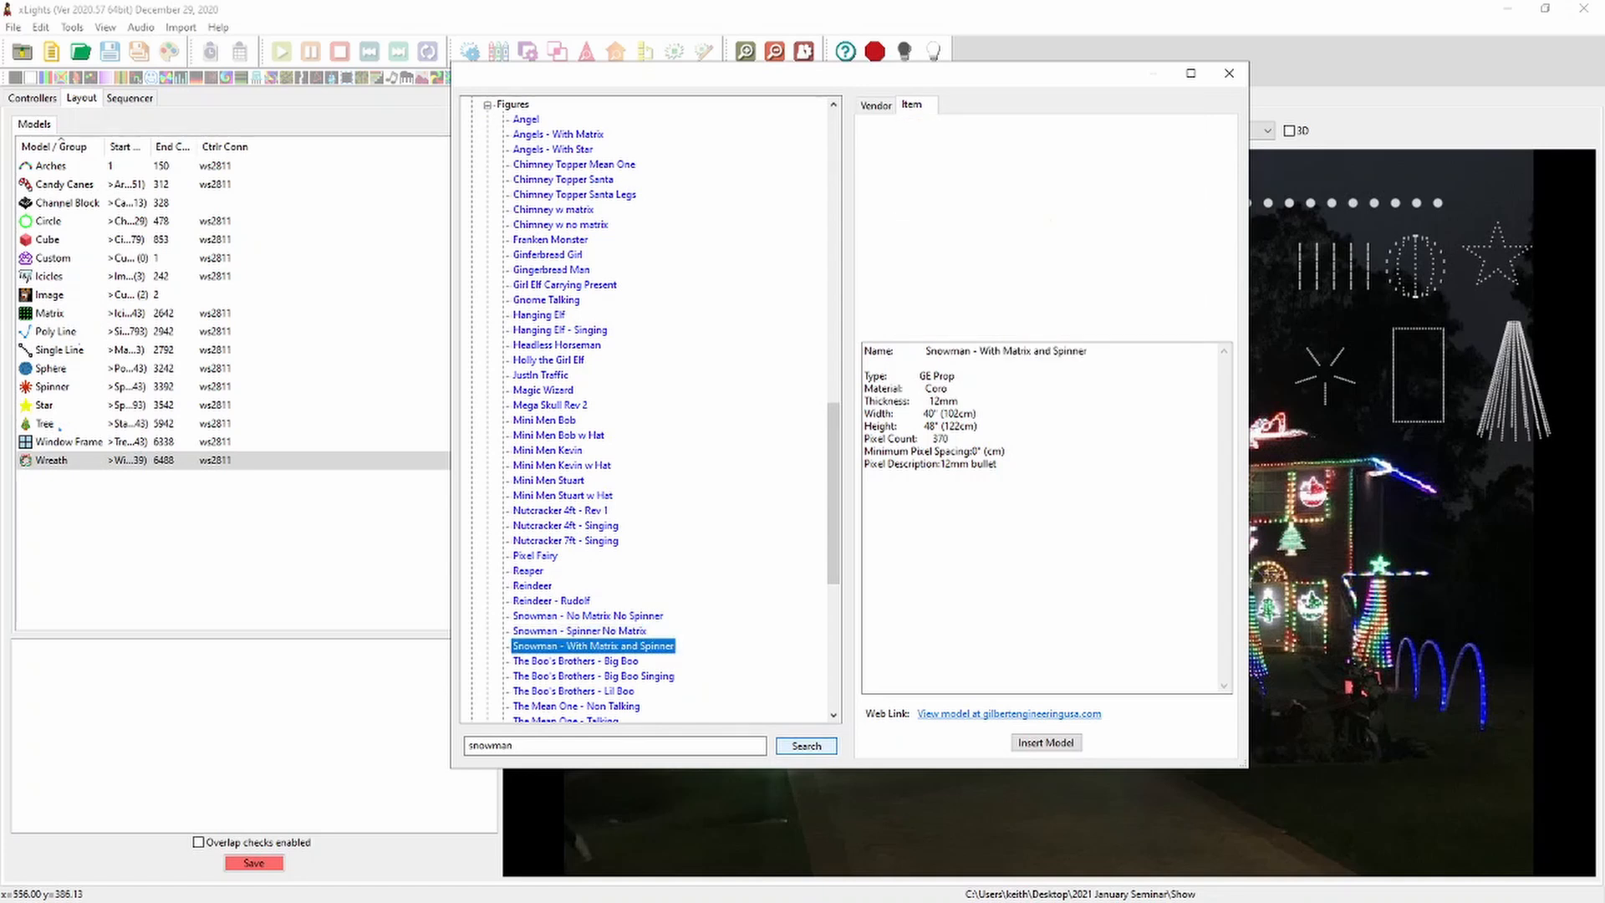
{"action": "key", "text": "Return"}
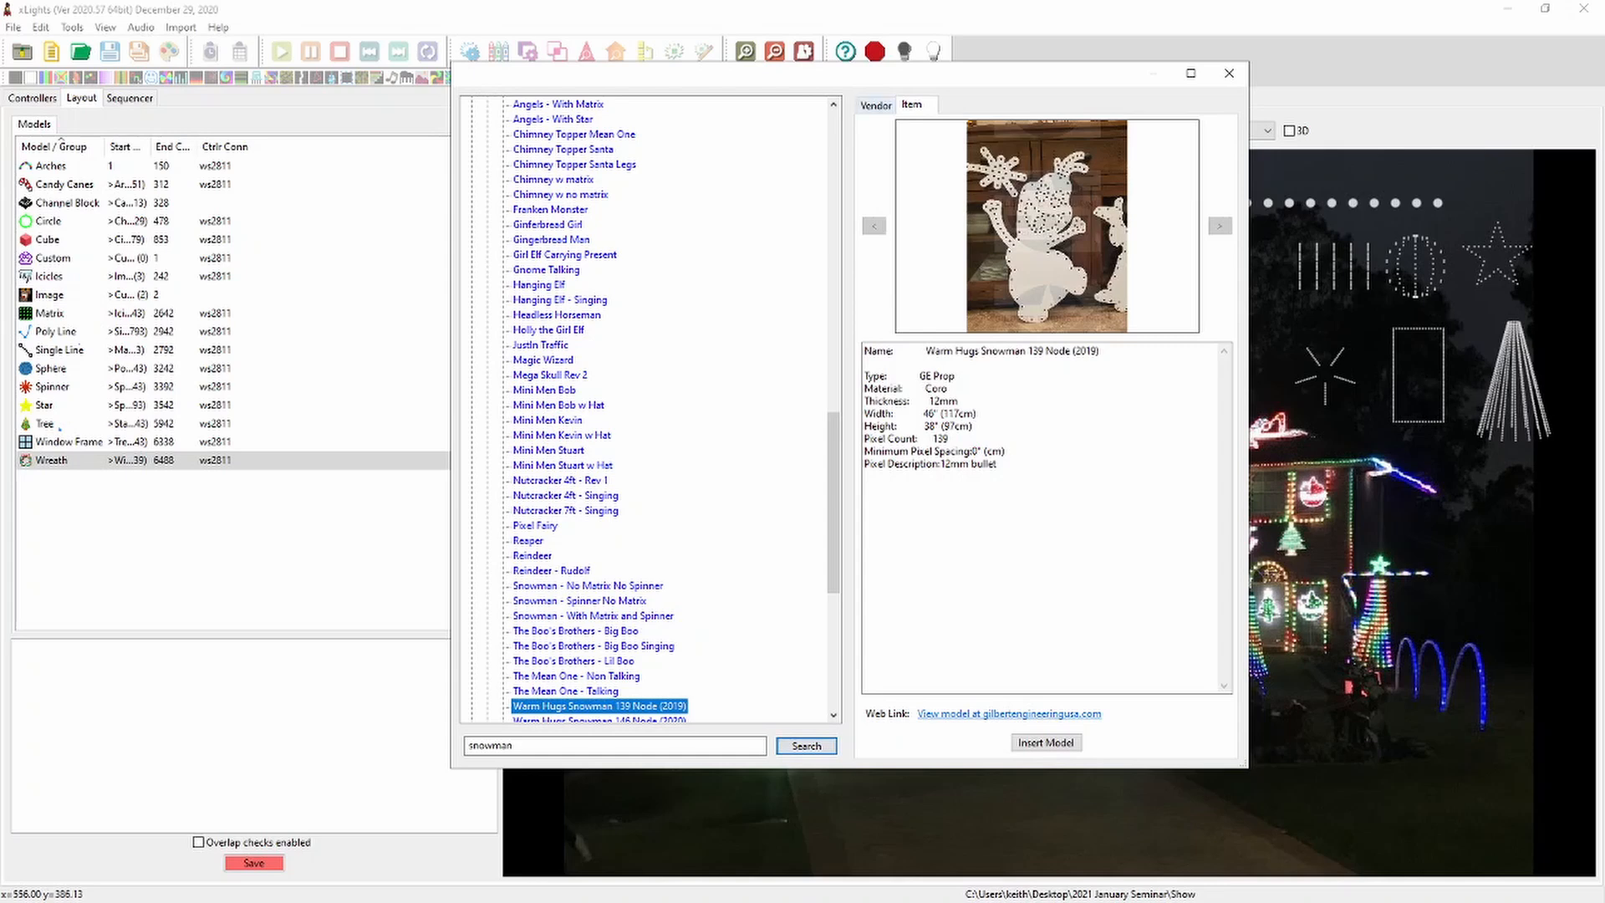
{"action": "left_click", "coordinate": [876, 106]}
{"action": "key", "text": "Return"}
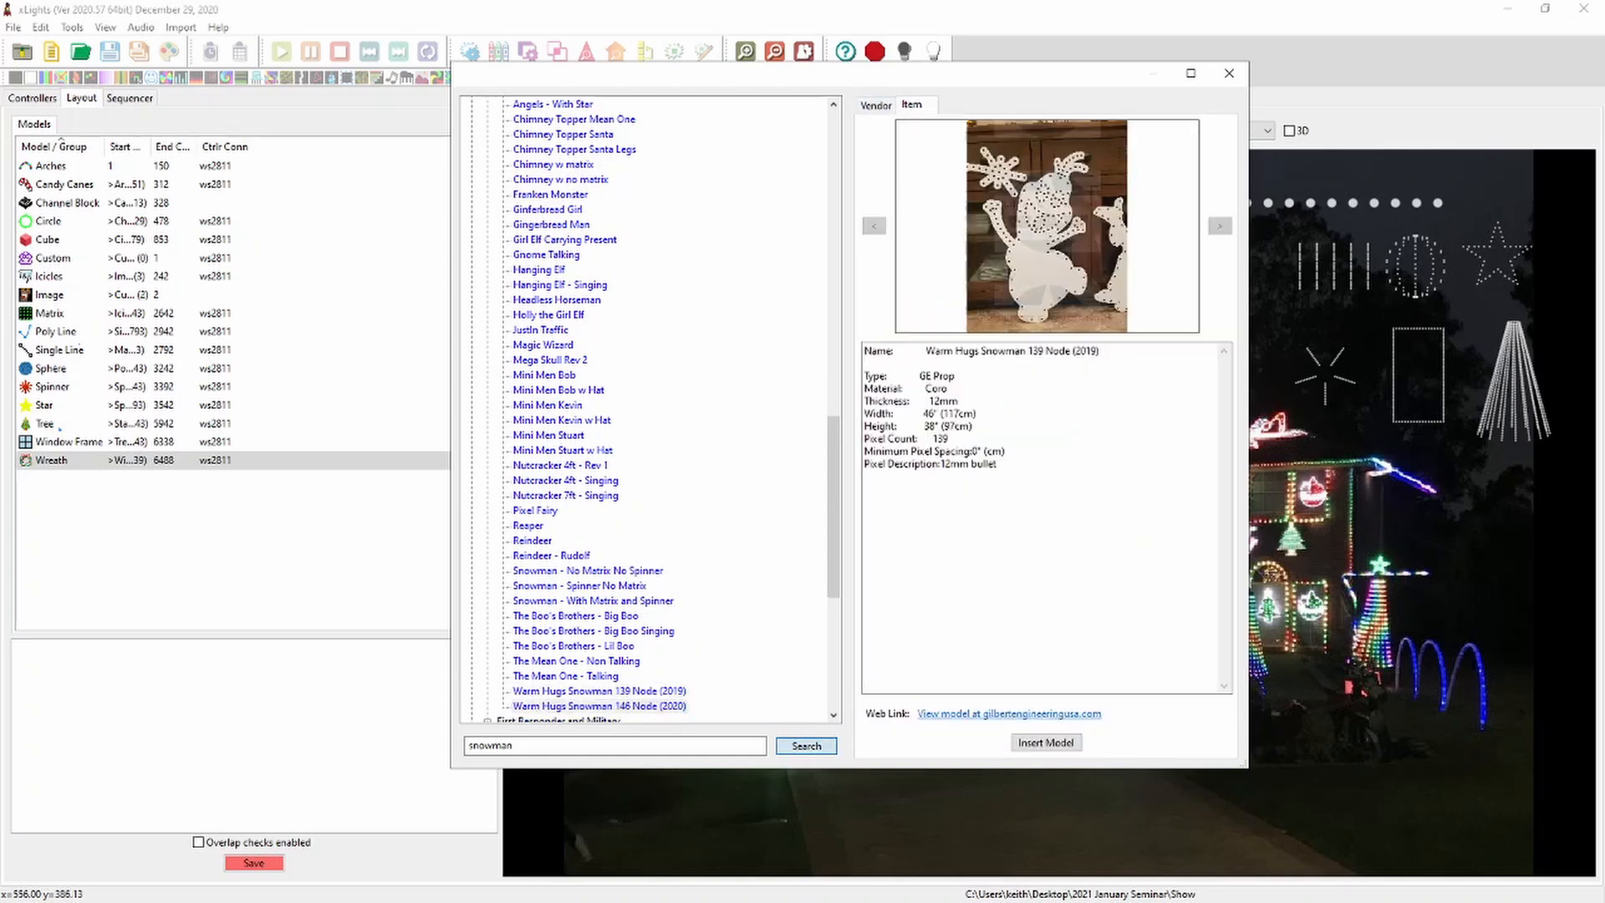
{"action": "key", "text": "Return"}
{"action": "key", "text": "Return"}
{"action": "key", "text": "Return"}
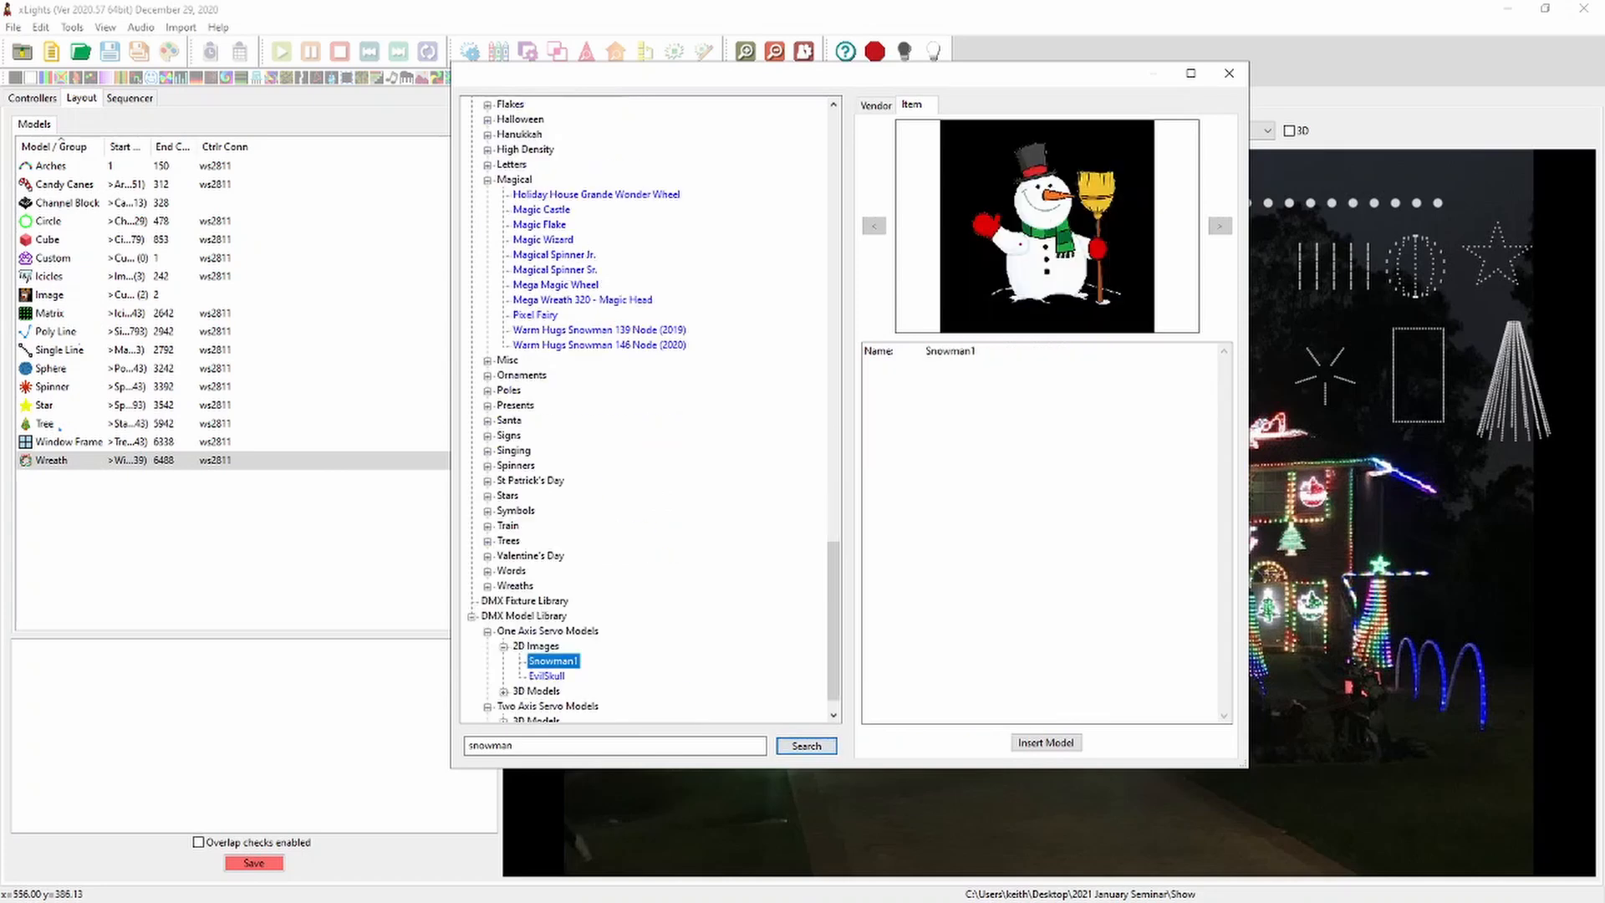
{"action": "key", "text": "Return"}
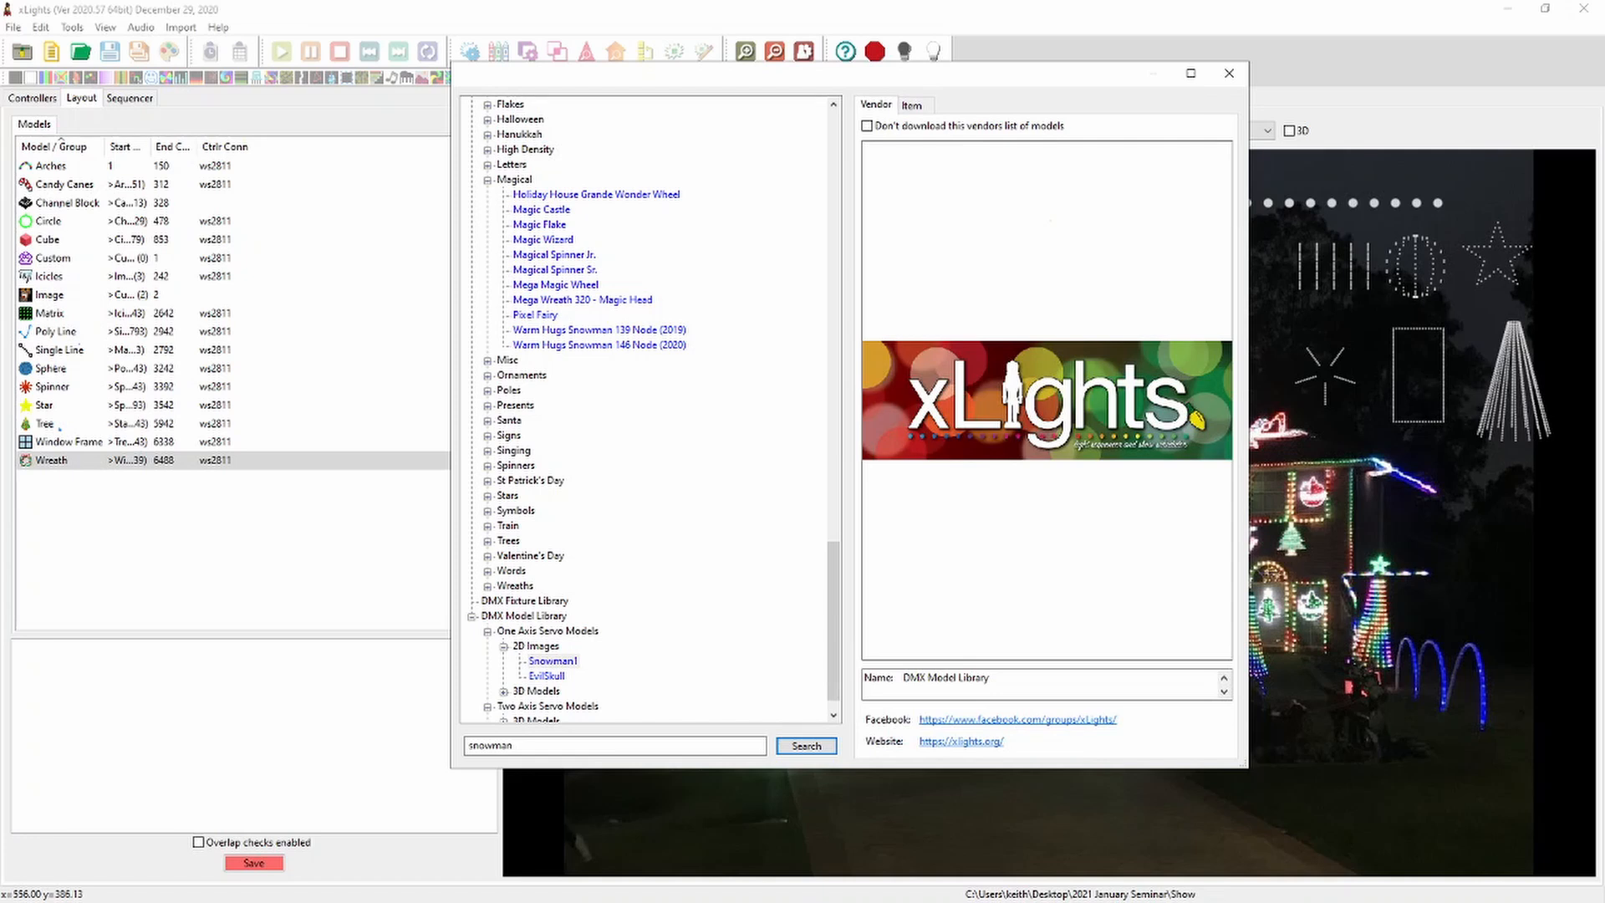
Insert the Boscoyo Studio singing element ChromaCharacters--Christmas Tree into the layout and narrow it slightly beneath the circle and wreath
{"action": "left_click", "coordinate": [473, 616]}
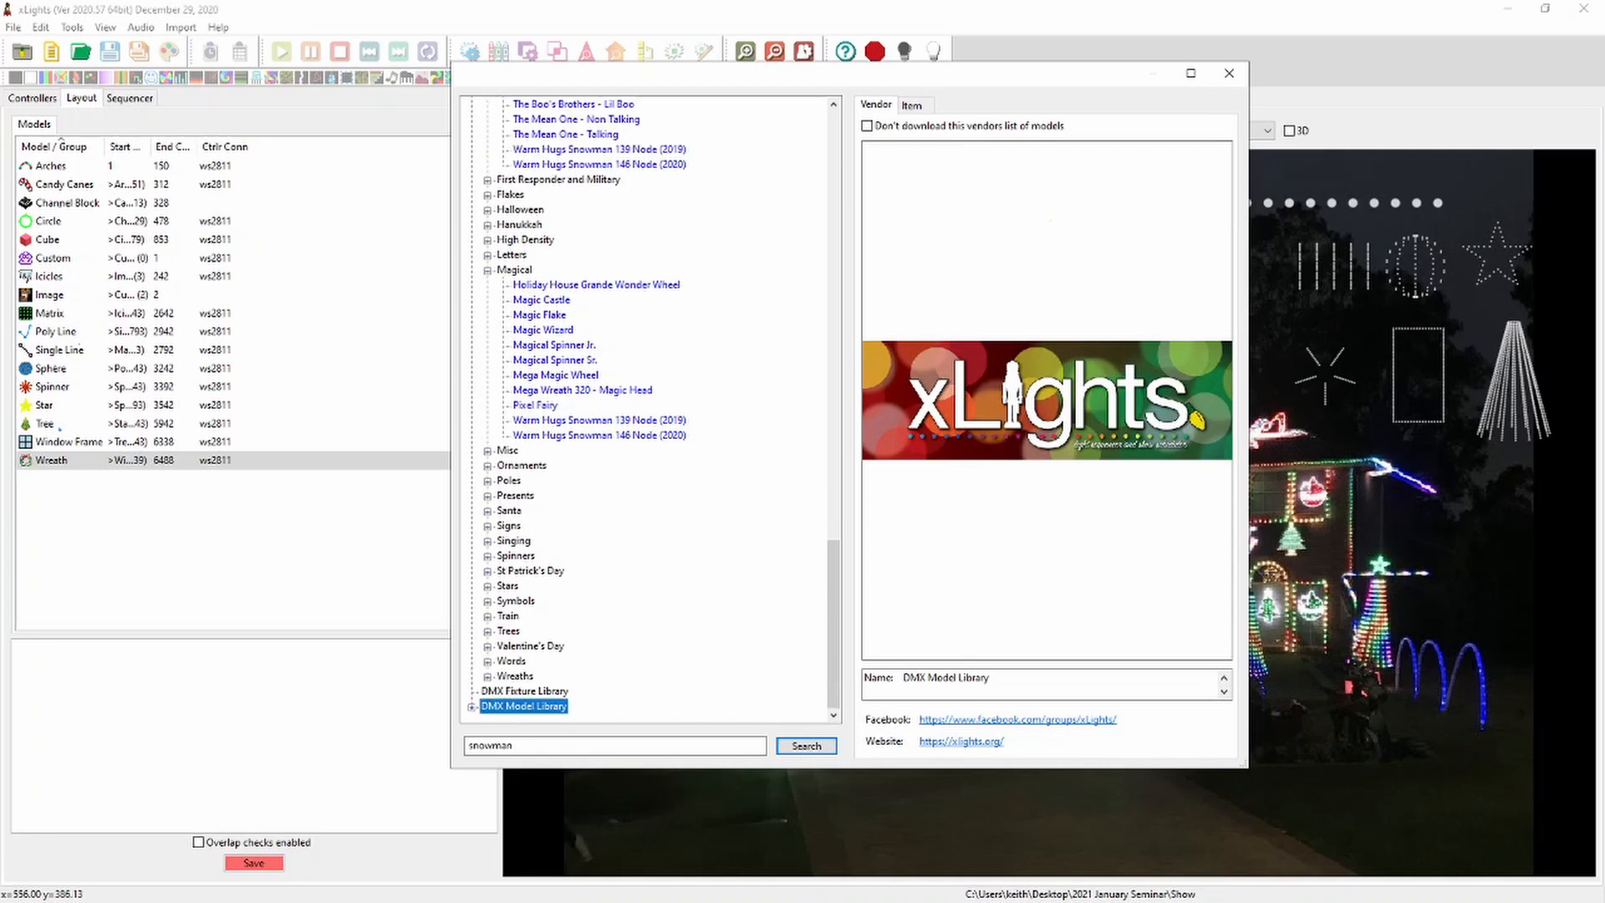
{"action": "left_click_drag", "start_coordinate": [834, 625], "coordinate": [833, 195]}
{"action": "left_click", "coordinate": [911, 106]}
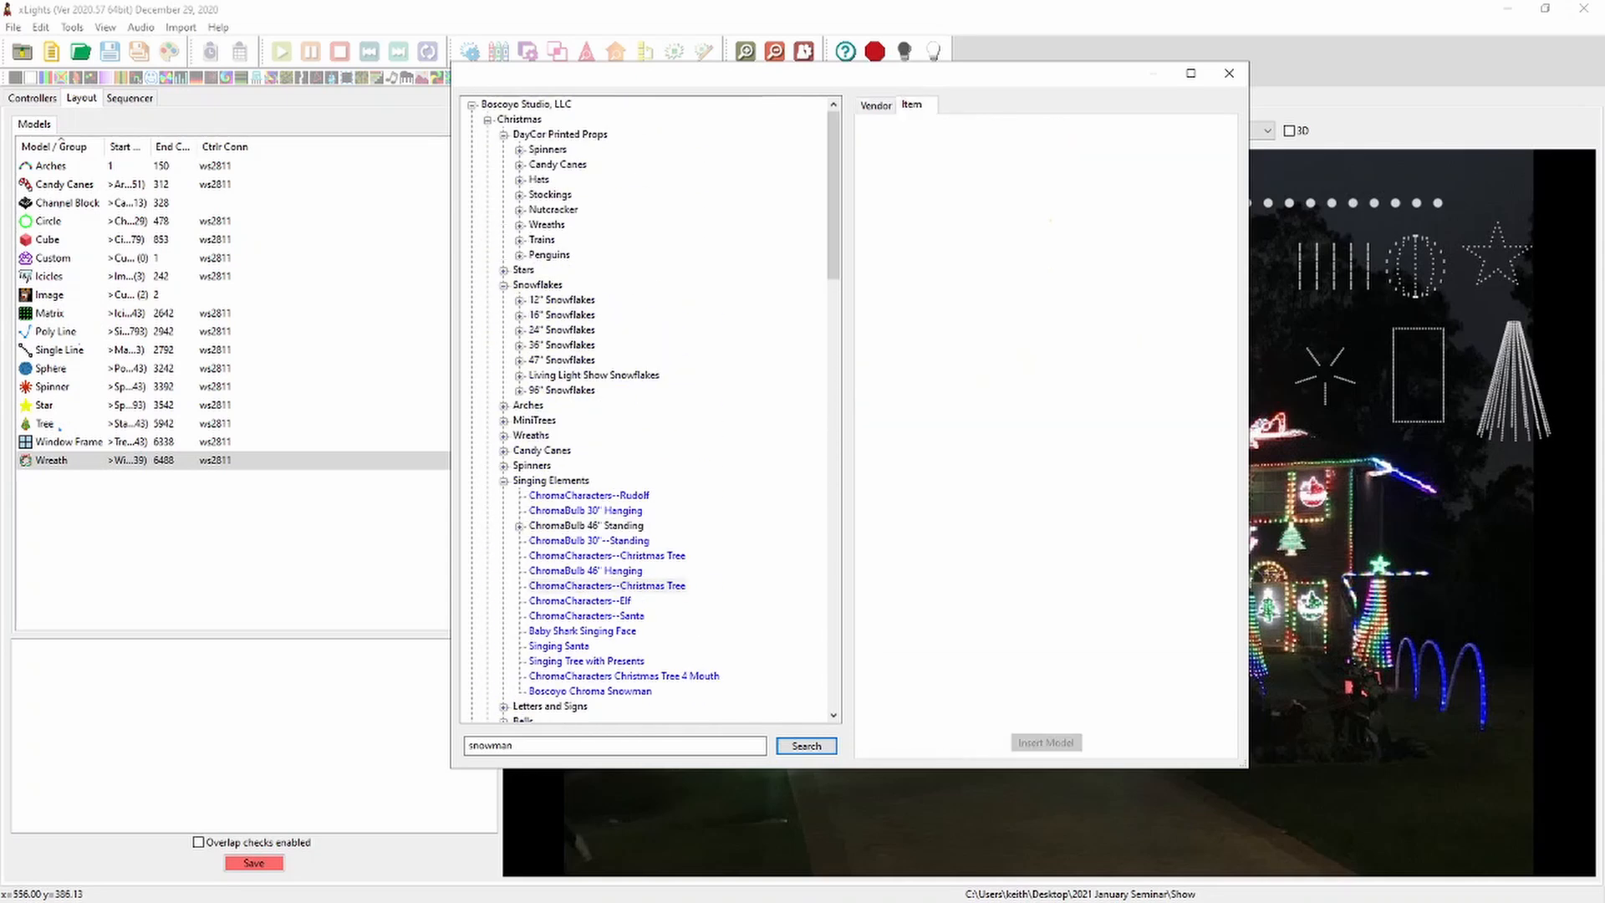
{"action": "left_click", "coordinate": [607, 586]}
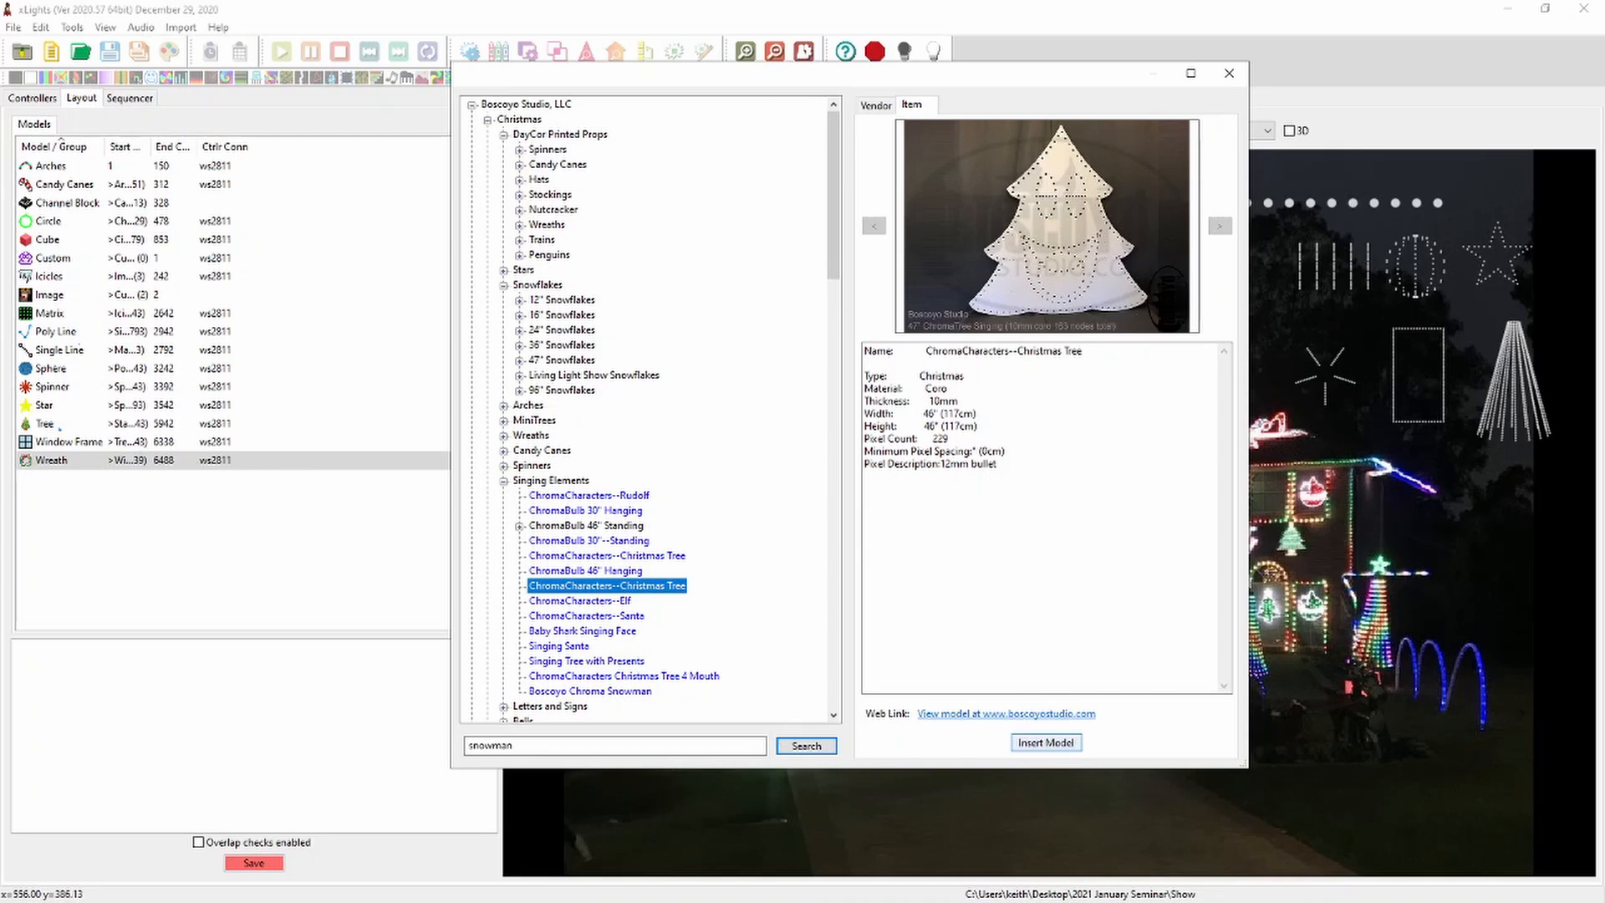
{"action": "left_click", "coordinate": [1046, 742]}
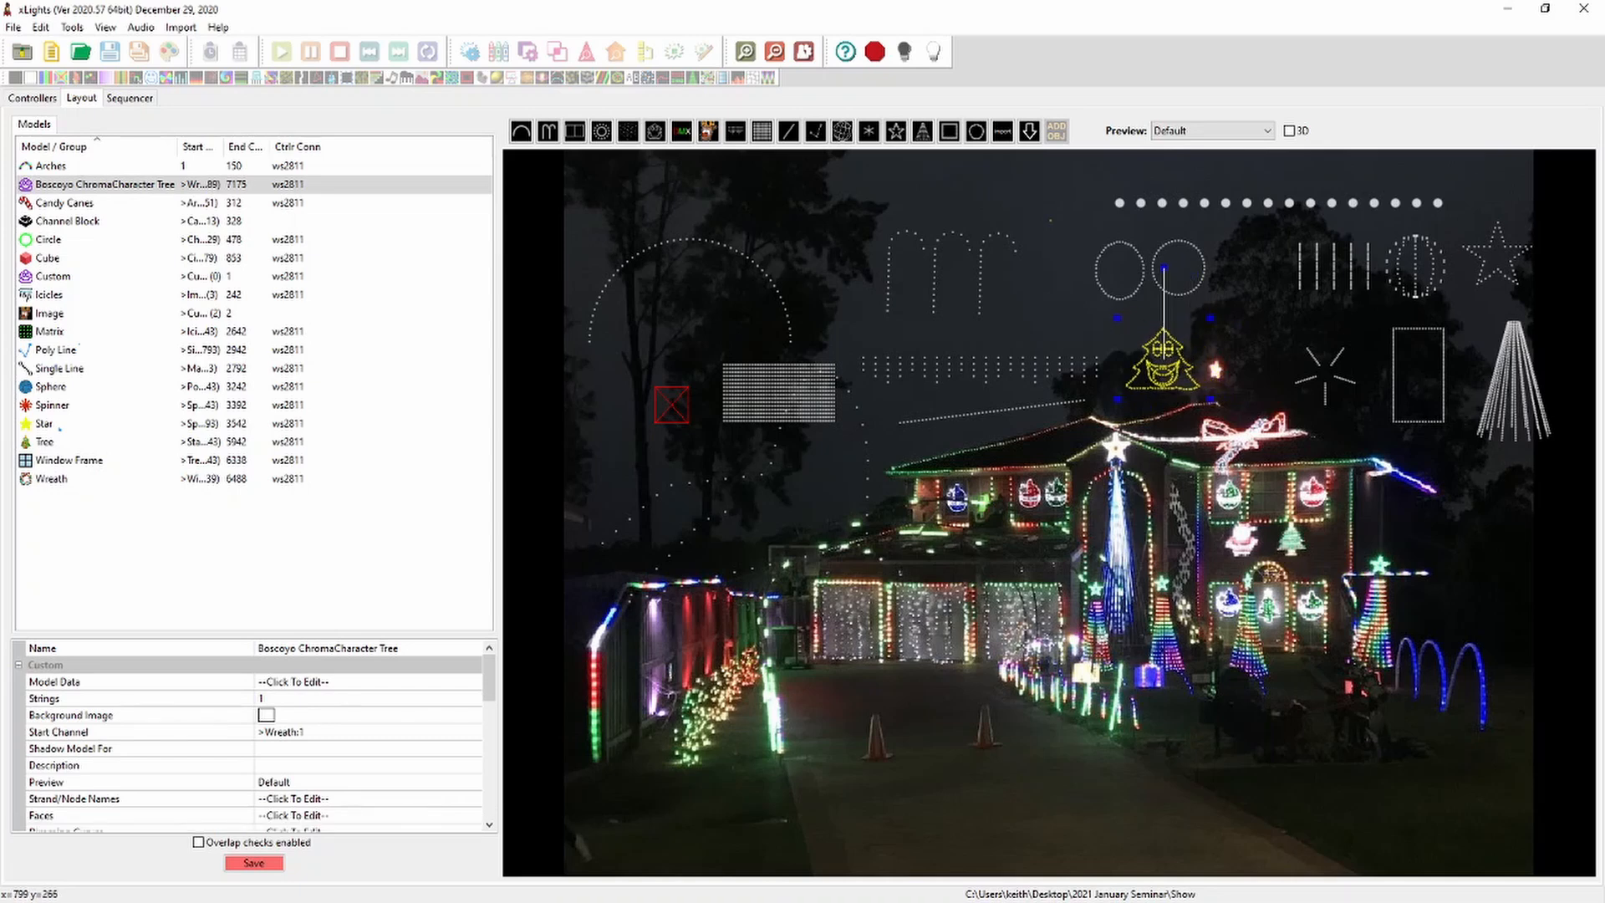
{"action": "left_click_drag", "start_coordinate": [1210, 399], "coordinate": [1196, 397]}
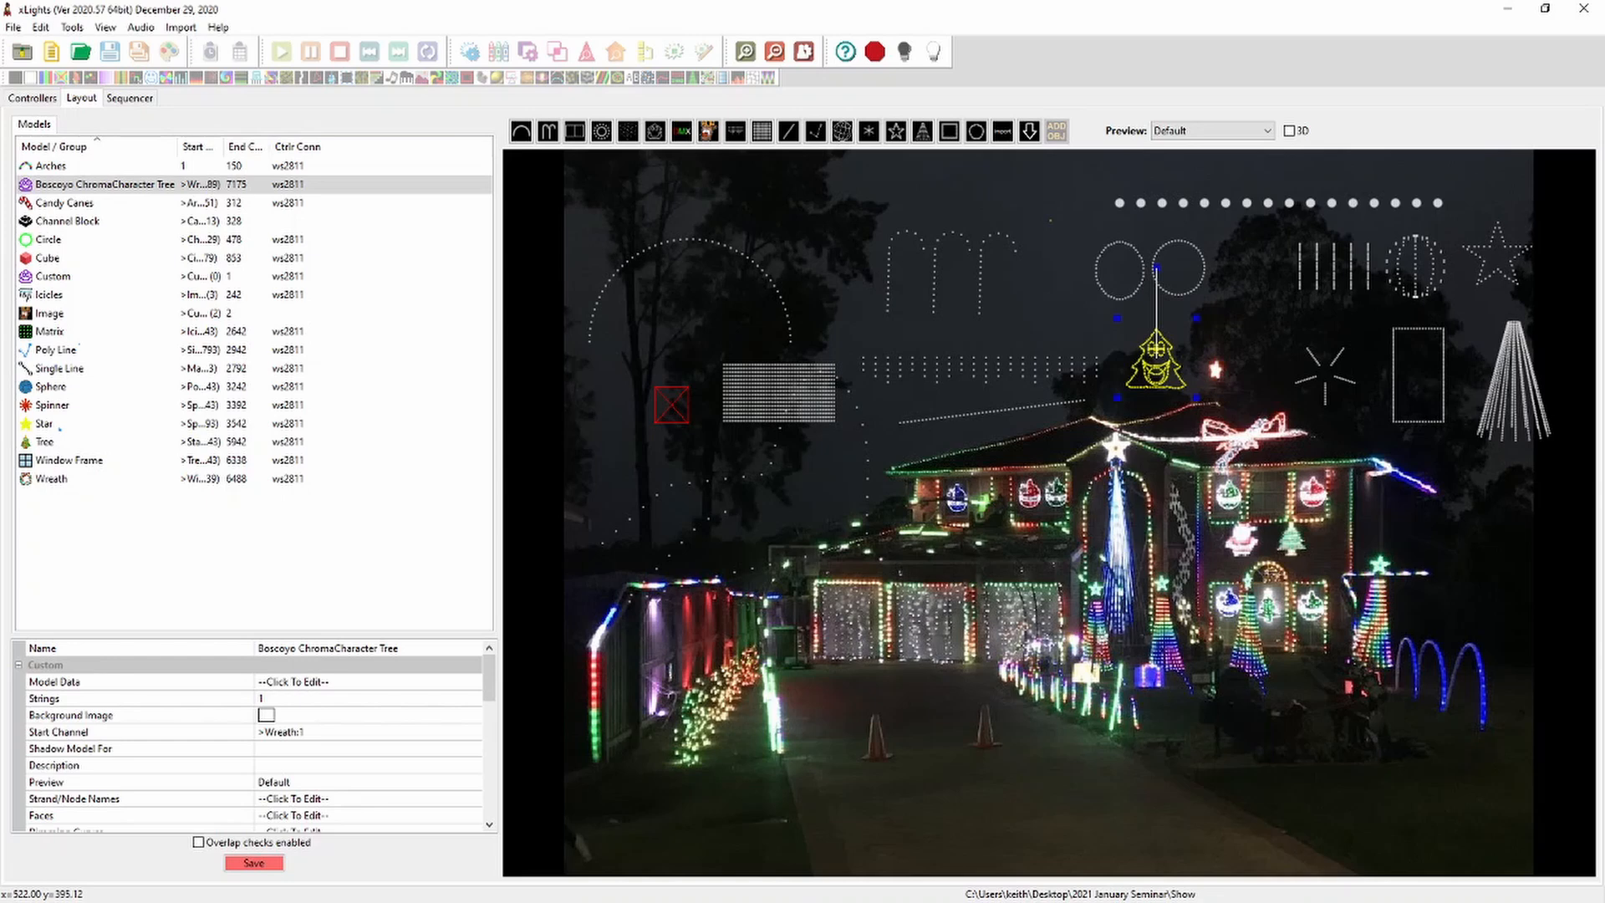
Export the Boscoyo ChromaCharacter Tree as an xLights model file, Boscoyo ChromaCharacter Tree.xmodel, in the Show folder, and deselect it
{"action": "right_click", "coordinate": [1162, 363]}
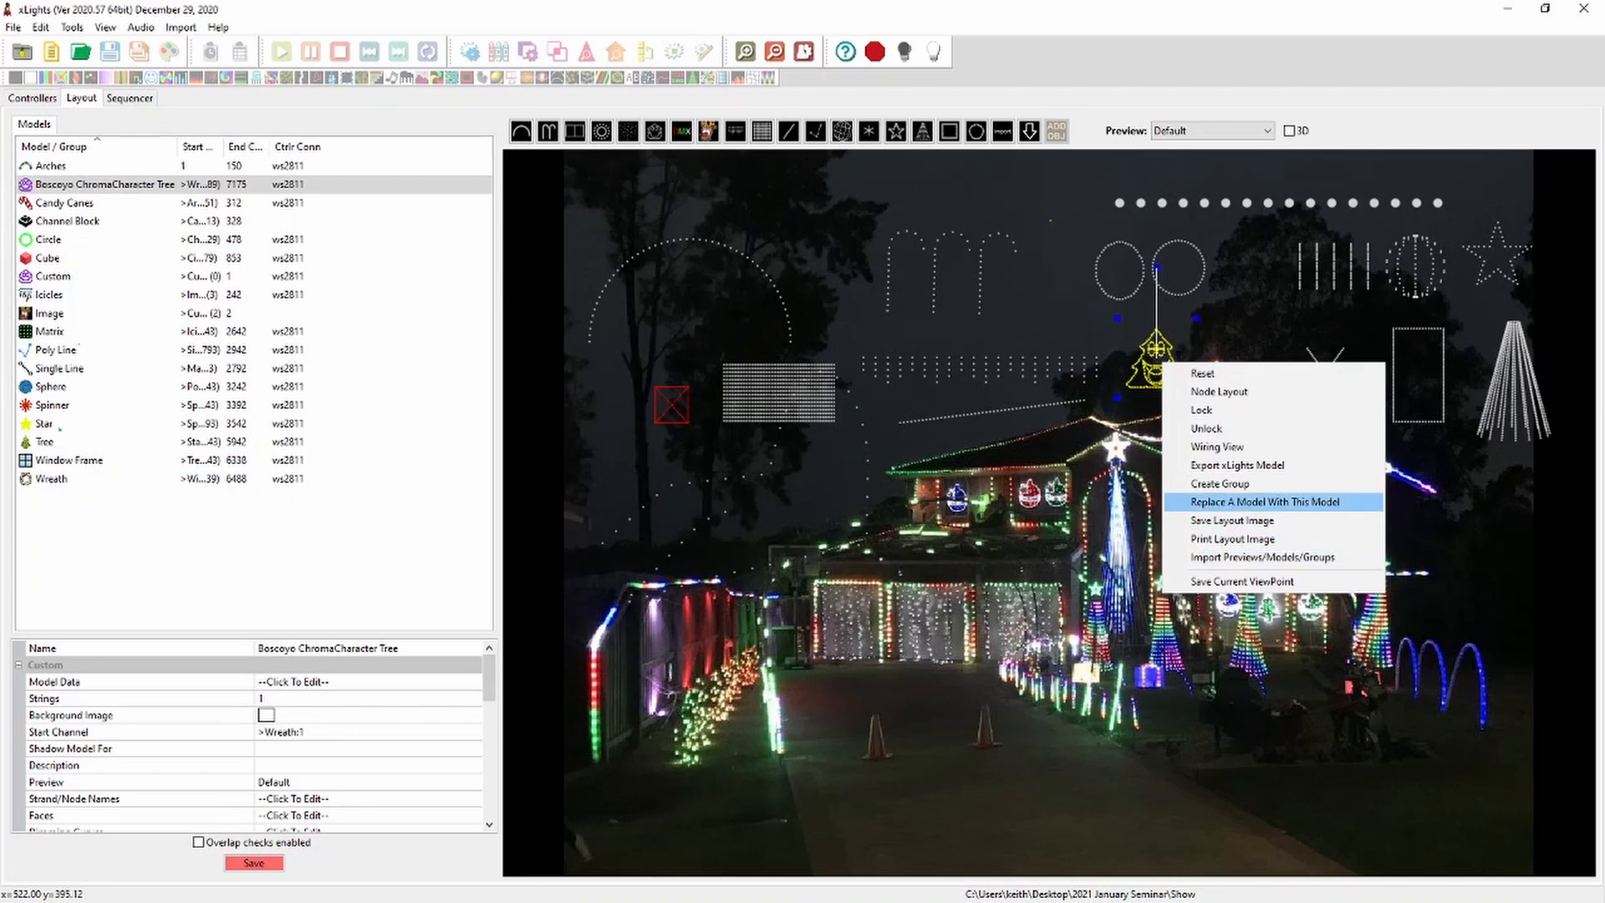
{"action": "left_click", "coordinate": [1237, 466]}
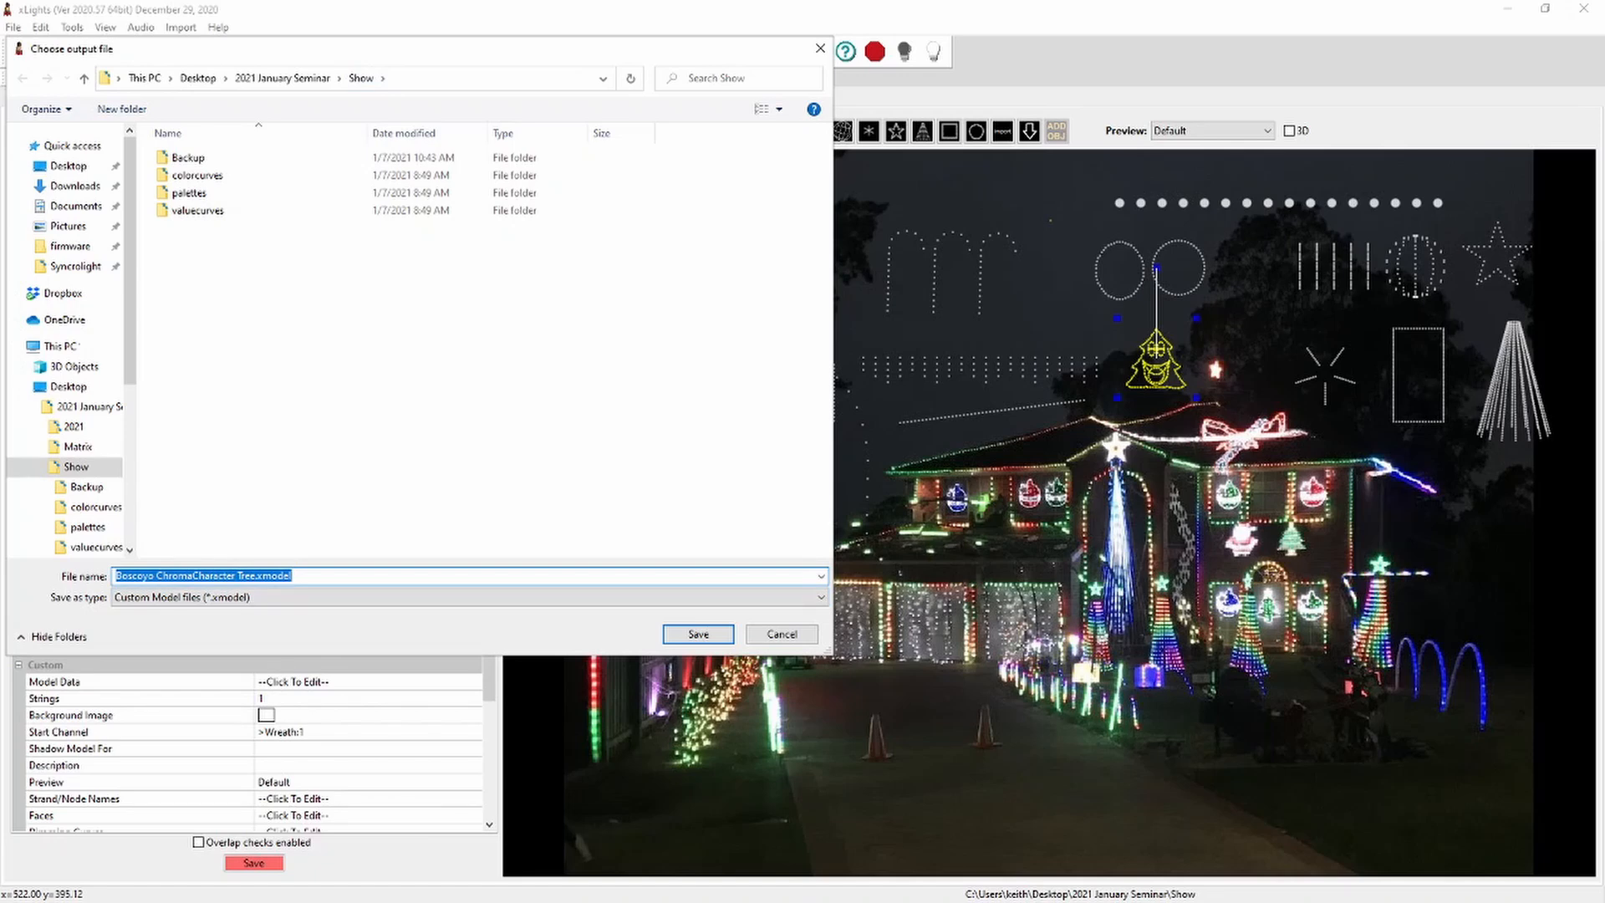
{"action": "key", "text": "Return"}
{"action": "key", "text": "Escape"}
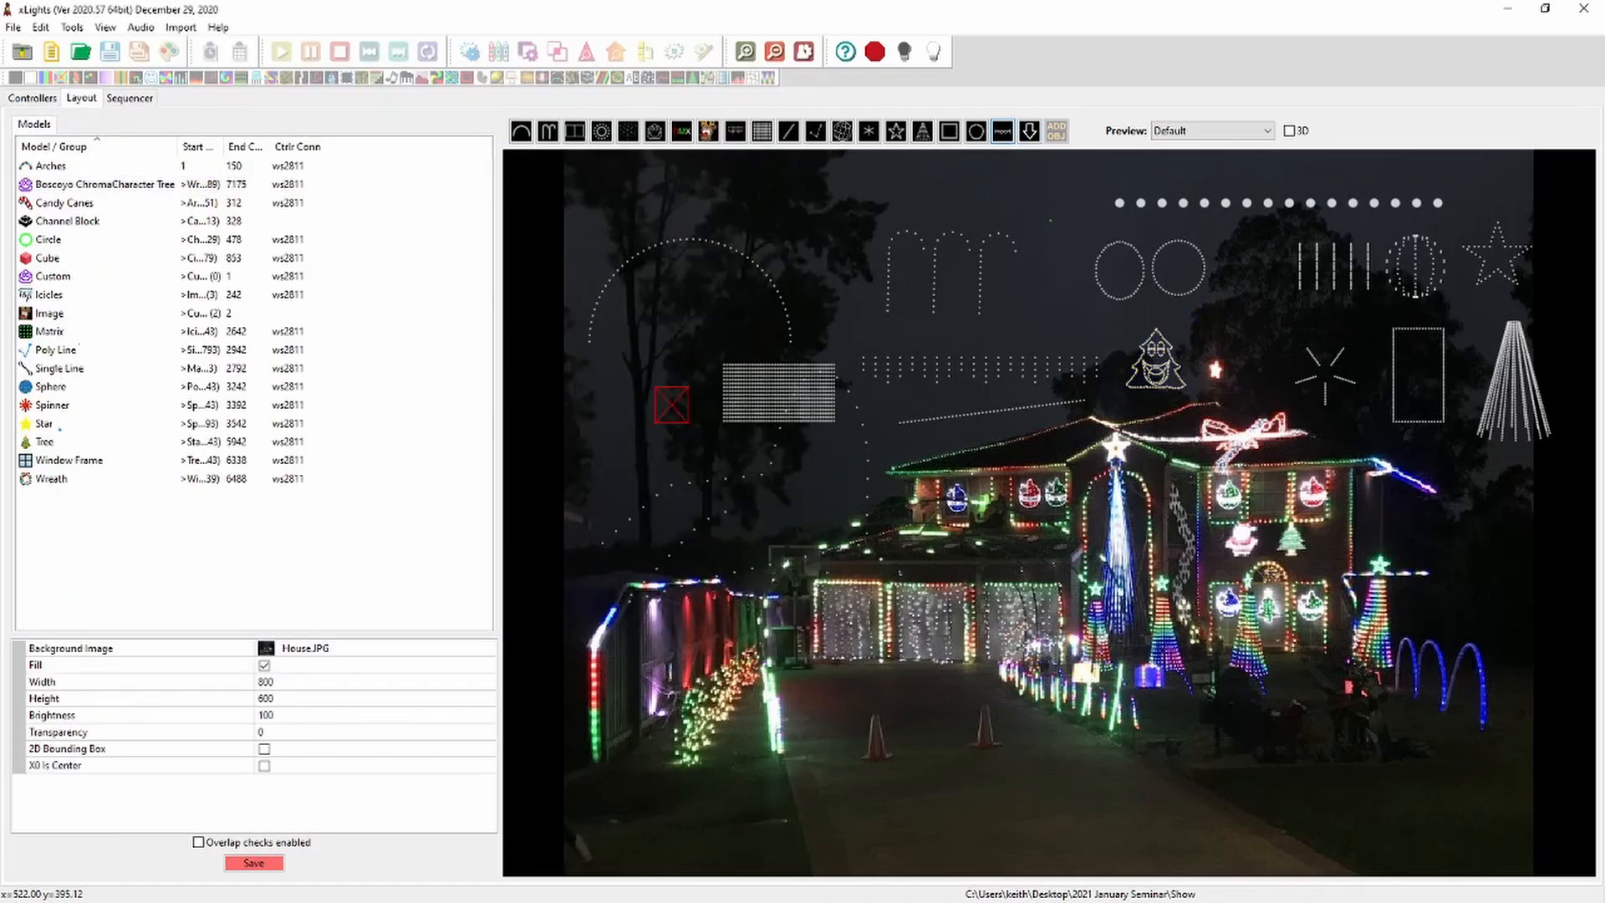
Import Boscoyo ChromaCharacter Tree.xmodel as a second singing tree, and size and place it between the first one and the spinner
{"action": "left_click", "coordinate": [1003, 131]}
{"action": "left_click_drag", "start_coordinate": [1196, 398], "coordinate": [1339, 554]}
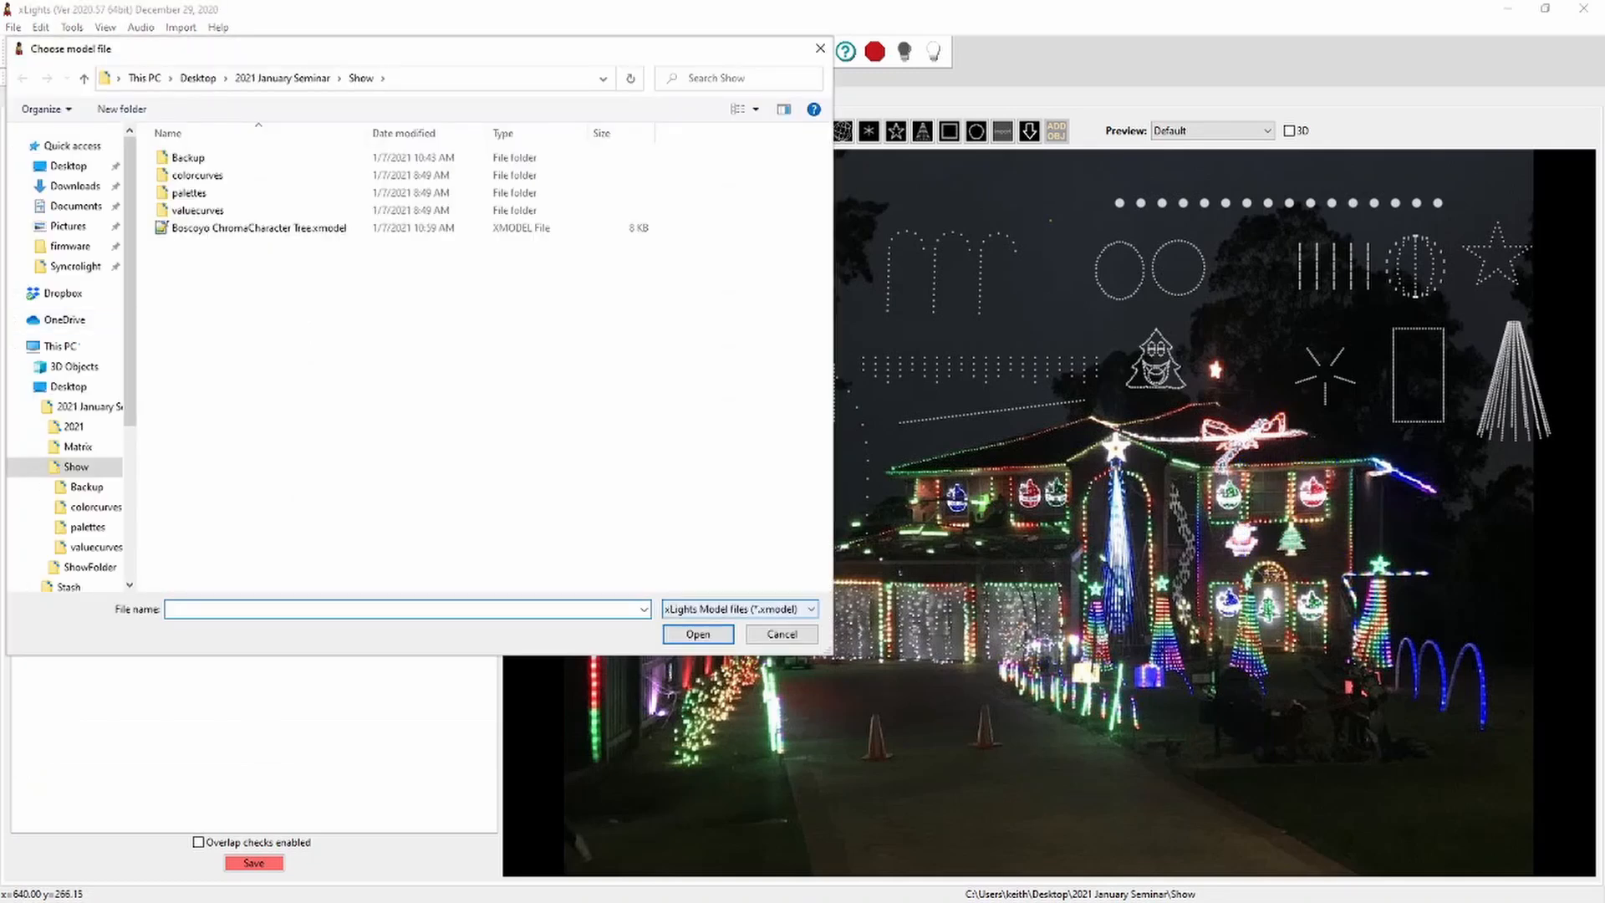
{"action": "double_click", "coordinate": [250, 228]}
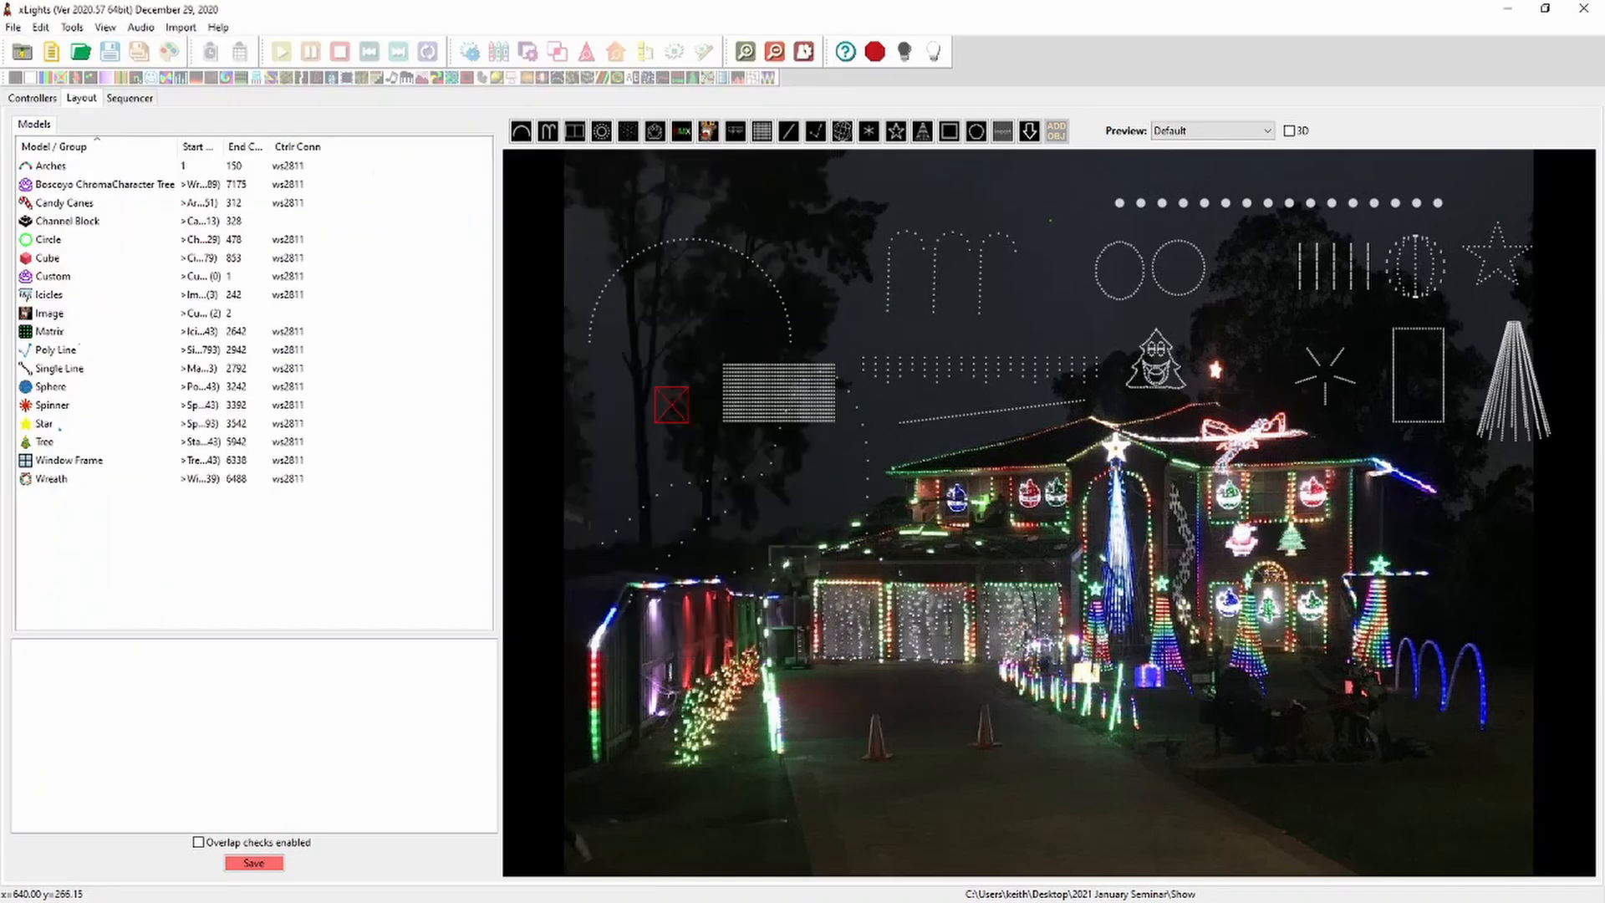
{"action": "left_click_drag", "start_coordinate": [1286, 508], "coordinate": [1243, 348]}
{"action": "left_click_drag", "start_coordinate": [1299, 395], "coordinate": [1247, 364]}
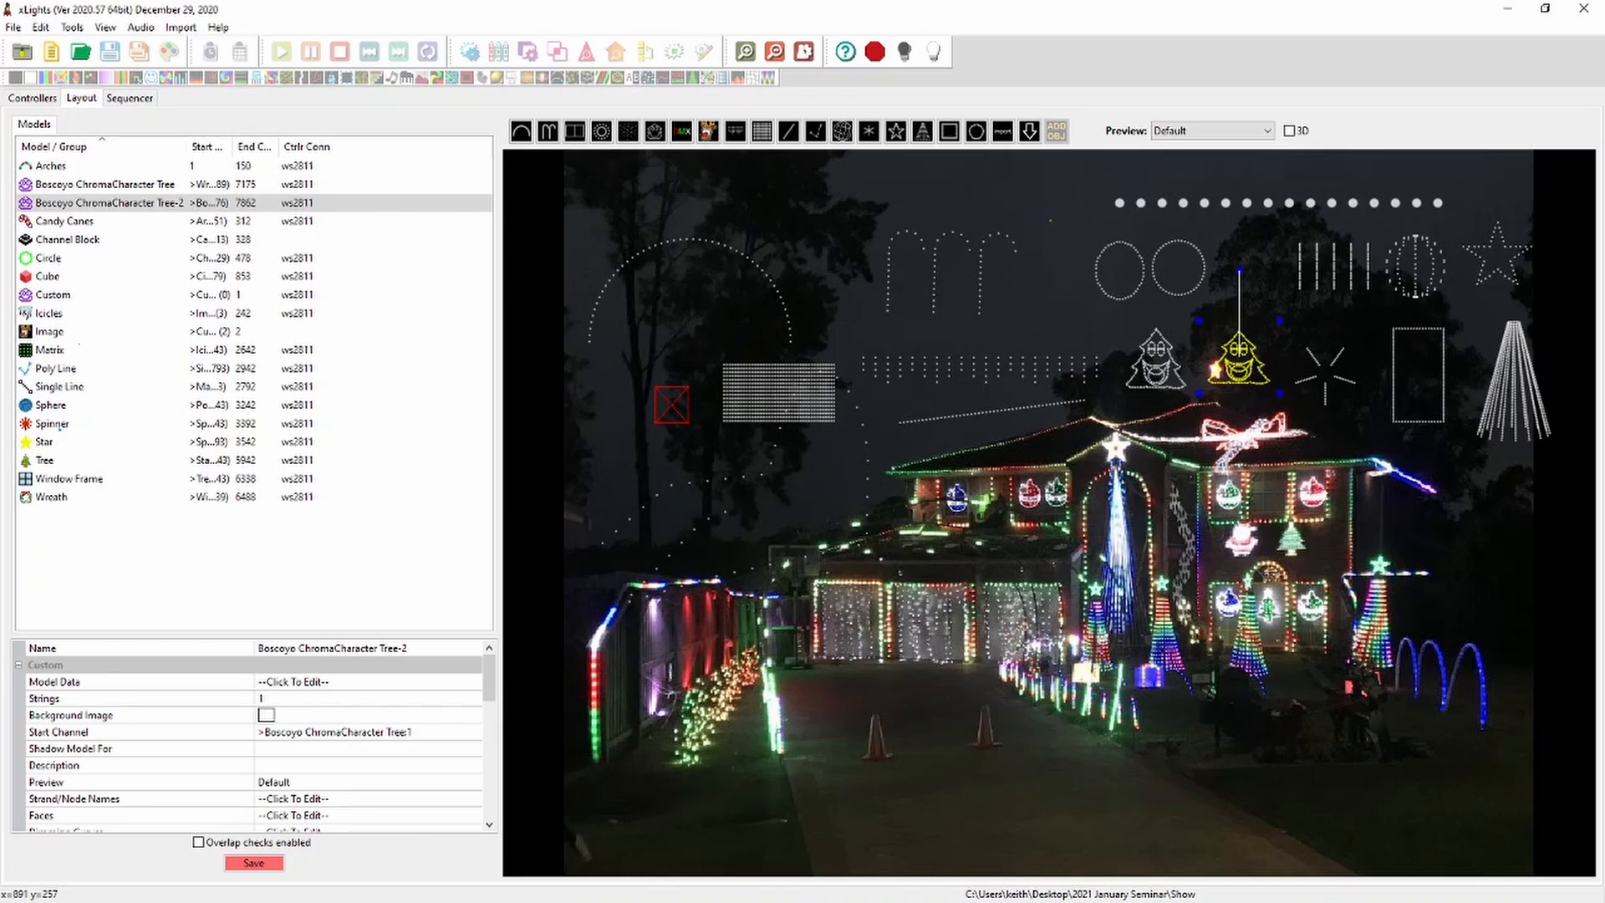
Create a model group named "Singing faces group" from the two Boscoyo ChromaCharacter trees
{"action": "left_click", "coordinate": [1156, 360]}
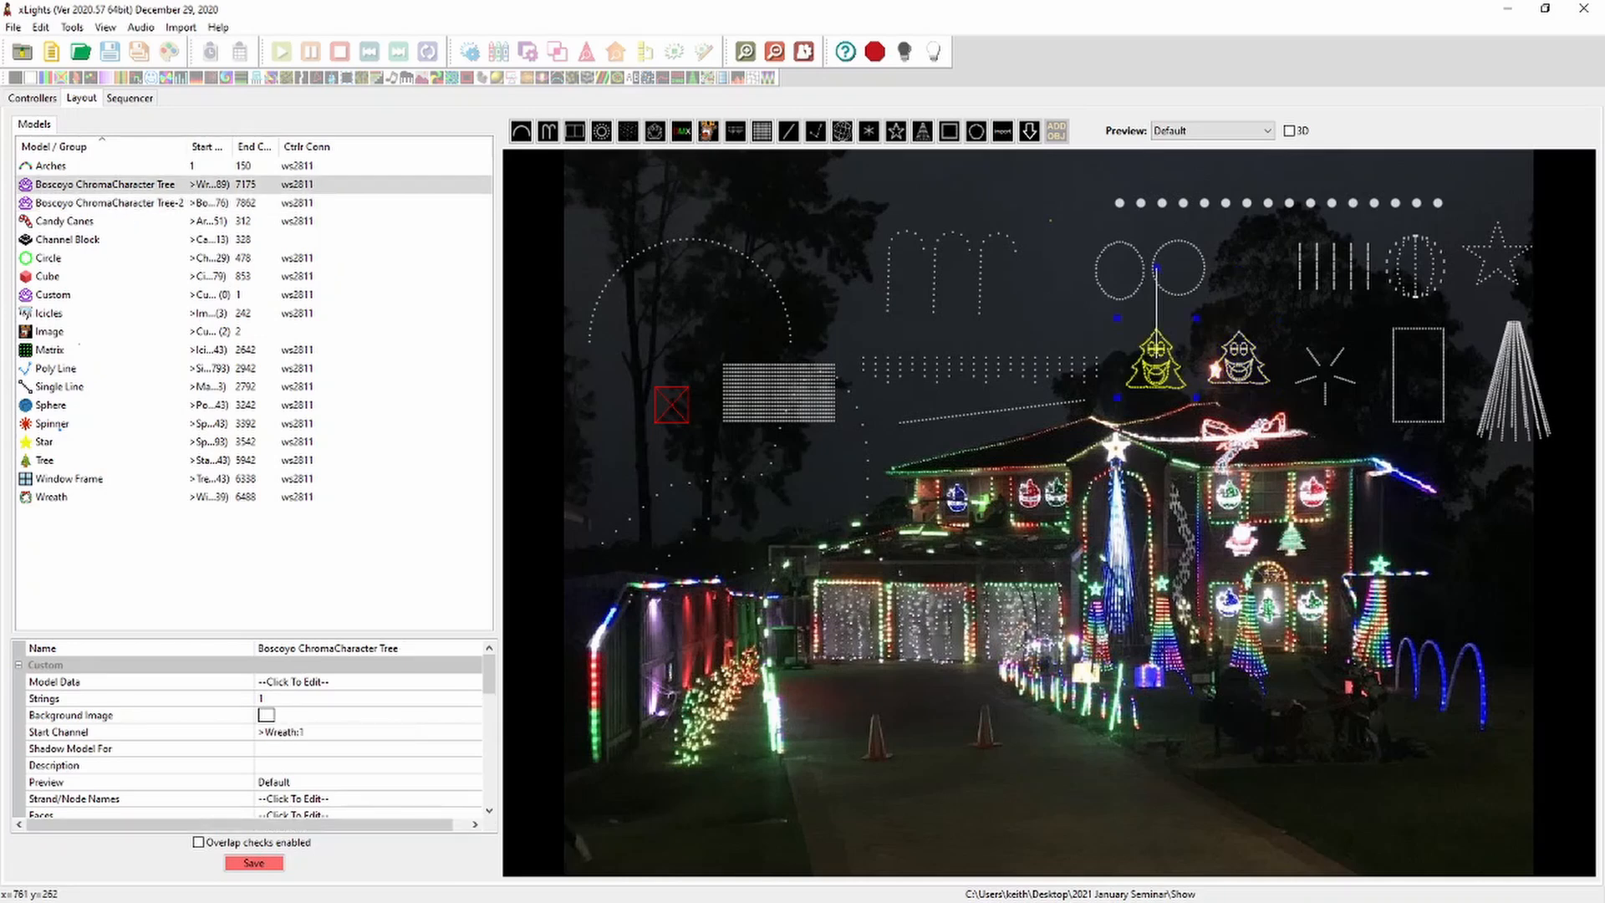
{"action": "left_click", "coordinate": [1239, 360], "text": "ctrl"}
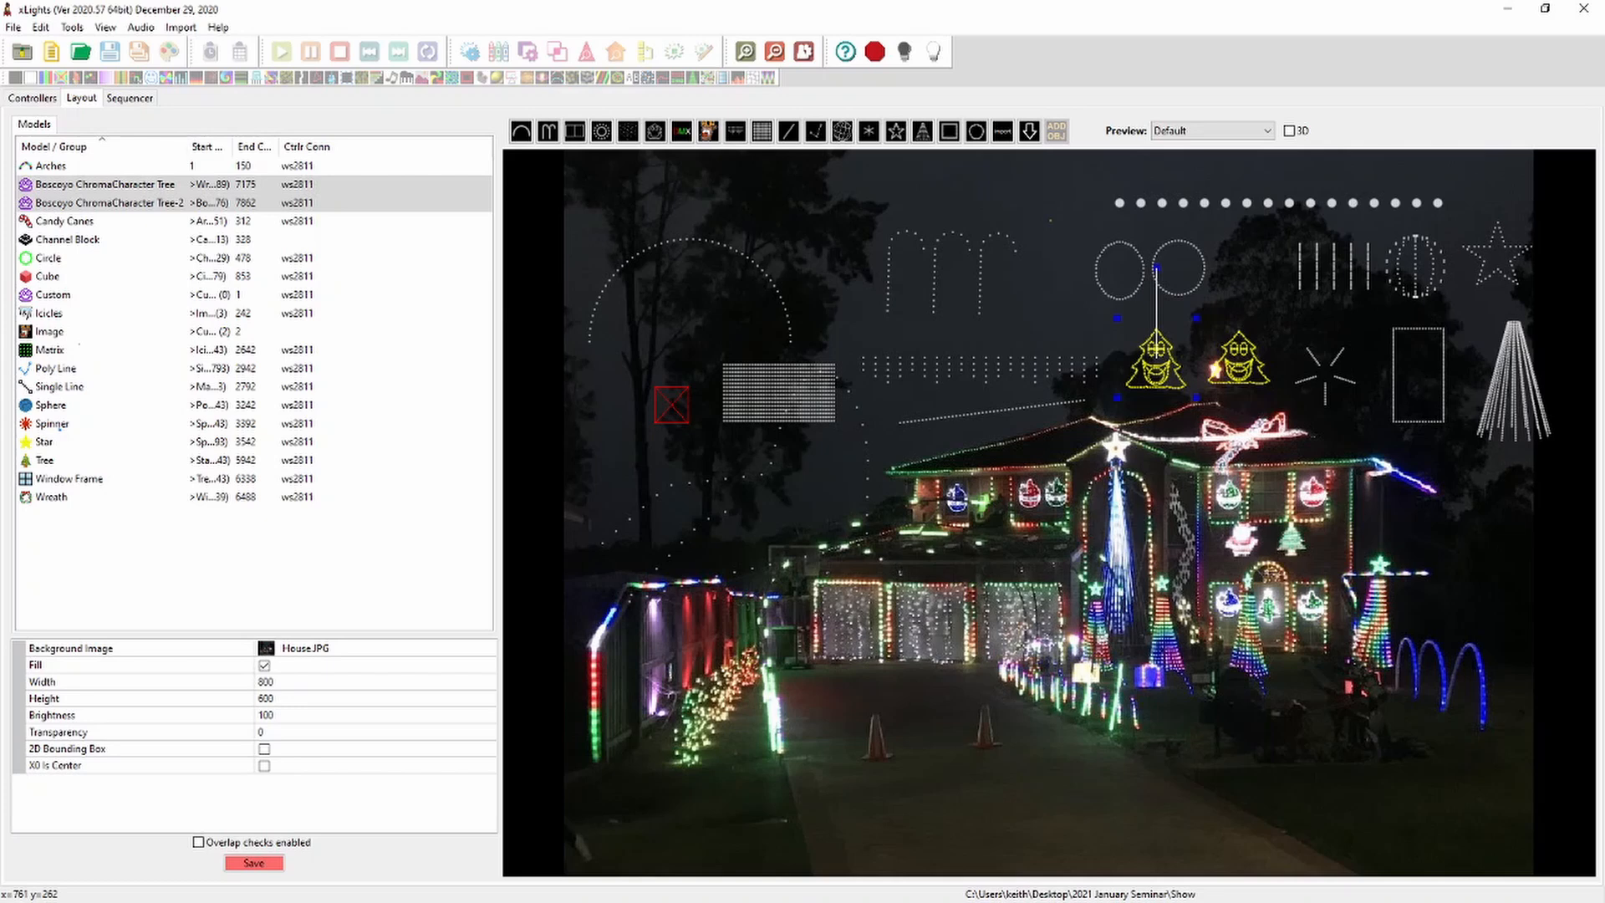
{"action": "right_click", "coordinate": [1237, 363]}
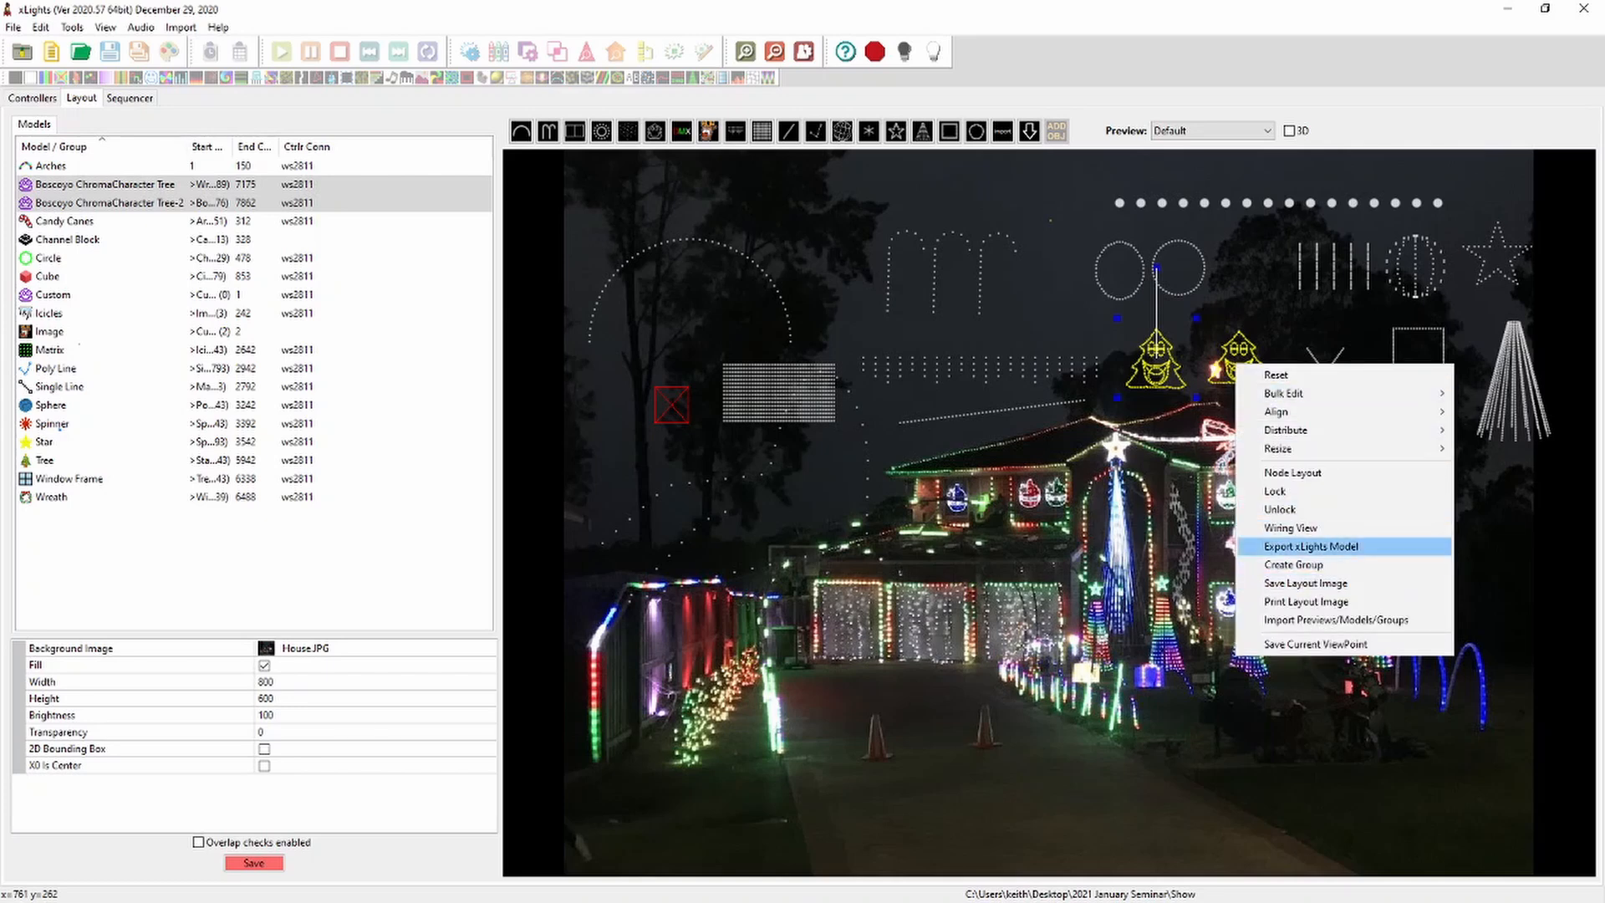
{"action": "left_click", "coordinate": [1293, 564]}
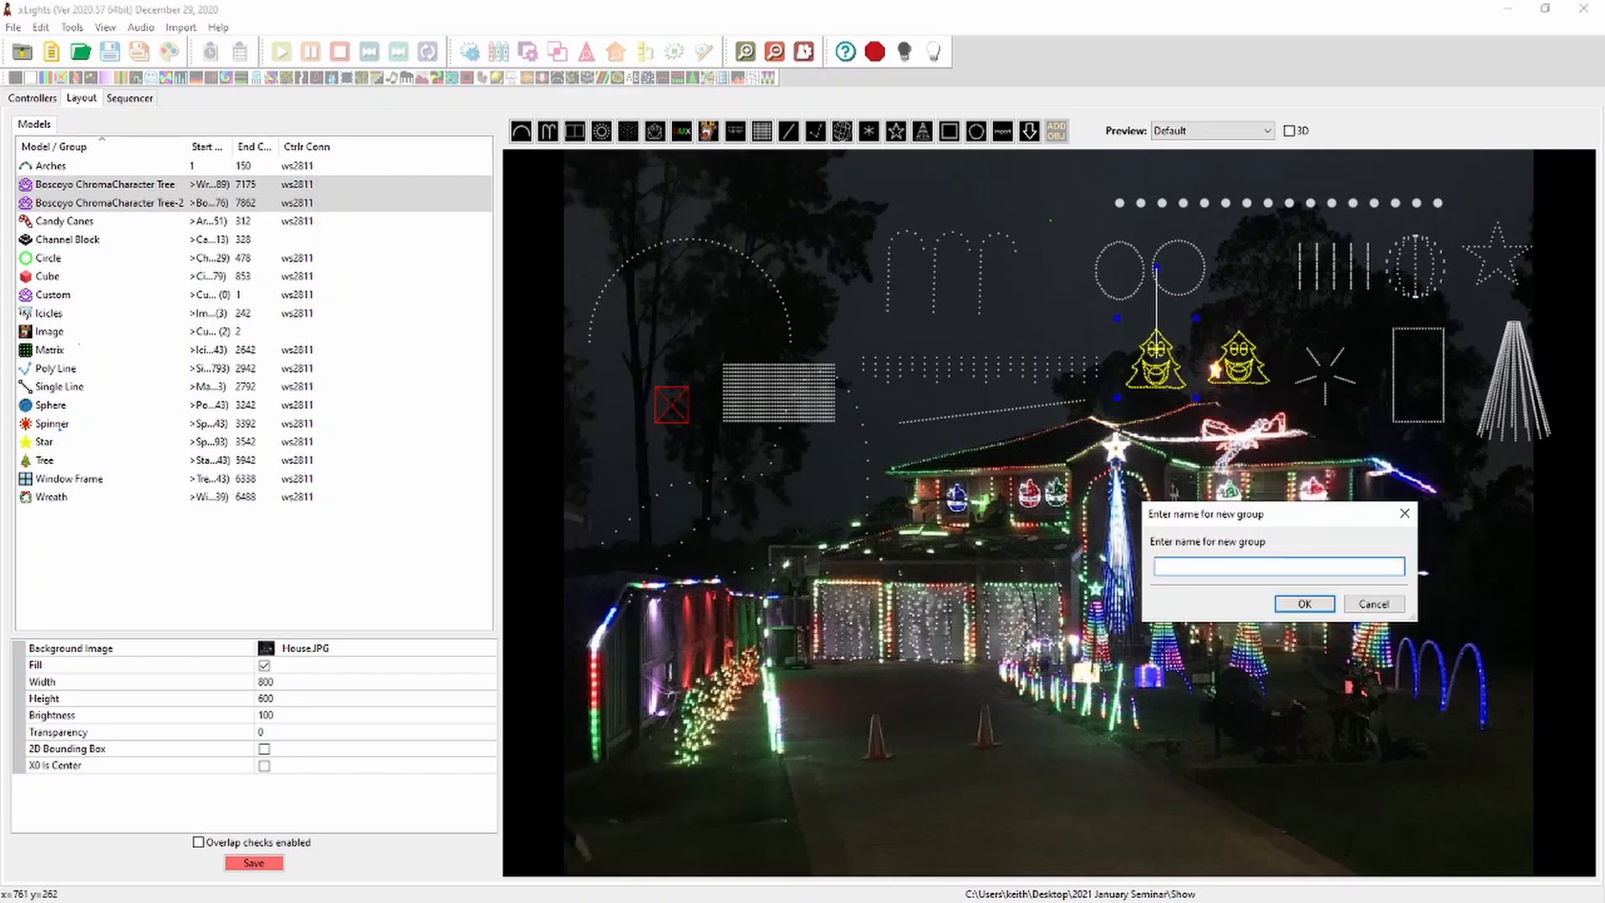
{"action": "type", "text": "Some"}
{"action": "key", "text": "BackSpace"}
{"action": "key", "text": "BackSpace"}
{"action": "type", "text": "inging faces group"}
{"action": "key", "text": "Return"}
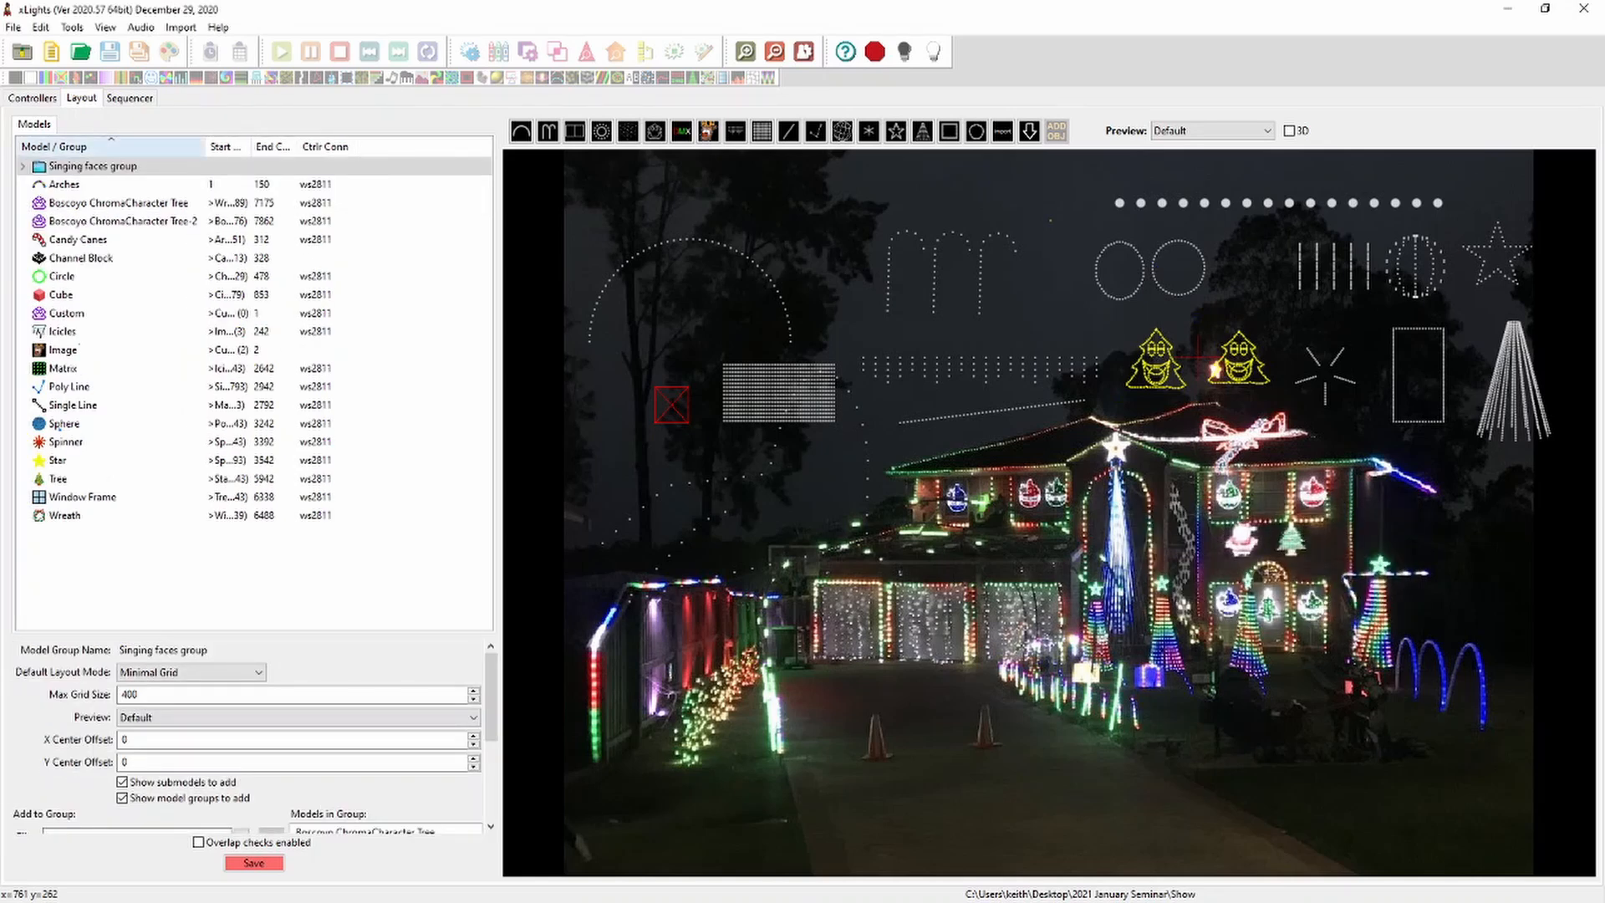
Examine the Singing faces group in the model list, expanding its members and collapsing them again
{"action": "left_click", "coordinate": [93, 167]}
{"action": "left_click", "coordinate": [64, 185]}
{"action": "left_click", "coordinate": [92, 167]}
{"action": "left_click", "coordinate": [23, 167]}
{"action": "left_click", "coordinate": [22, 167]}
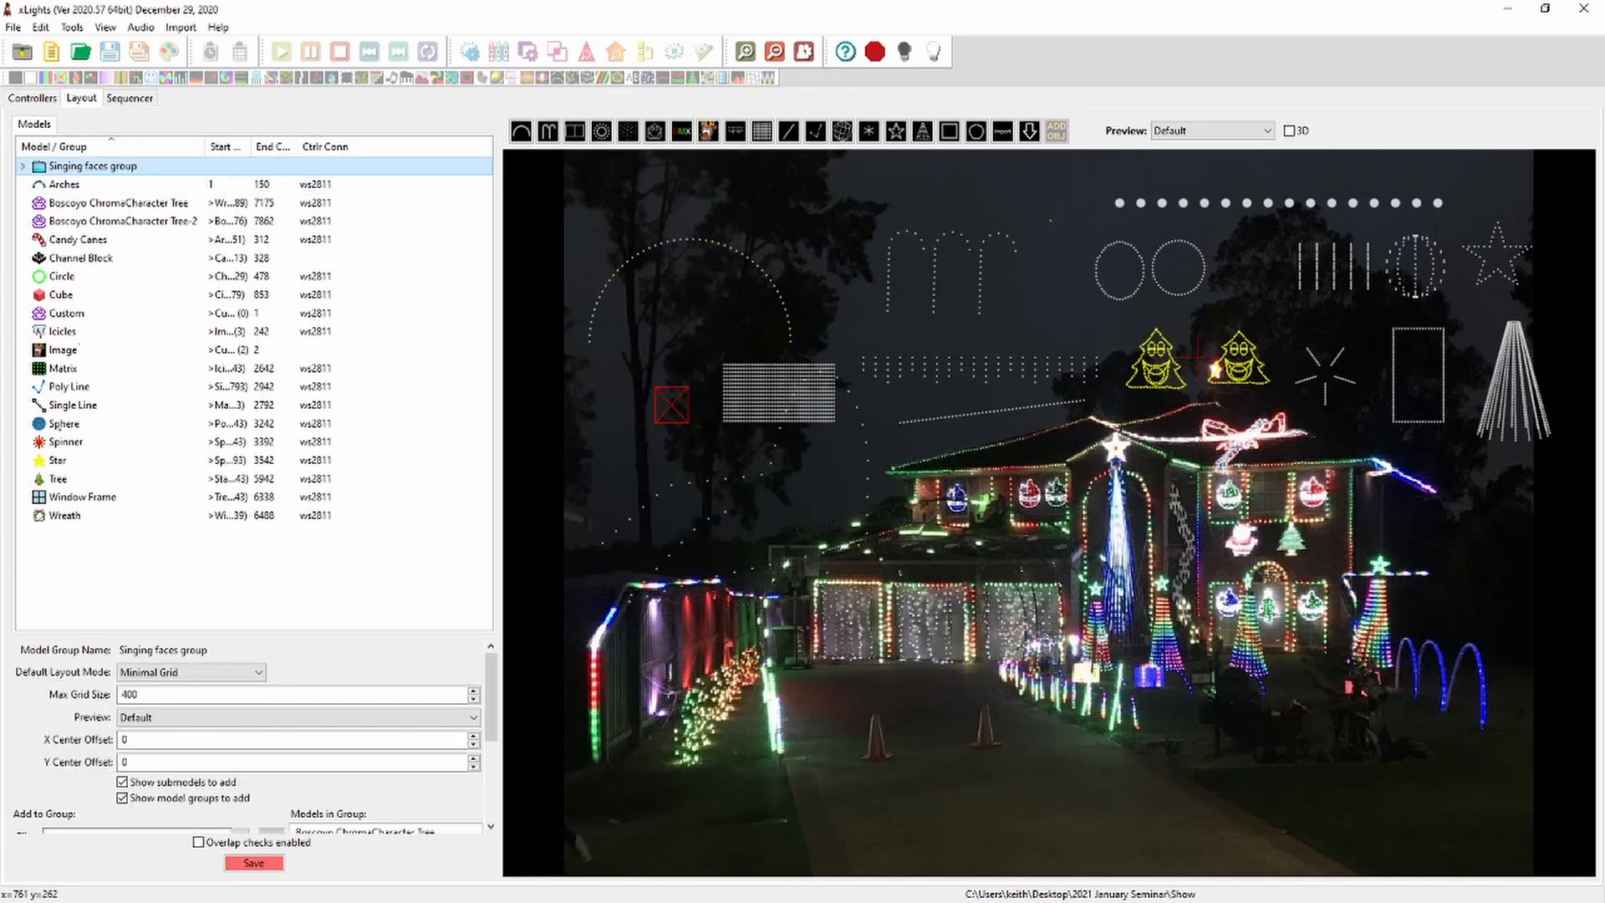
Create a model group named "Whole house" from all models in the layout
{"action": "left_click_drag", "start_coordinate": [587, 703], "coordinate": [1571, 154]}
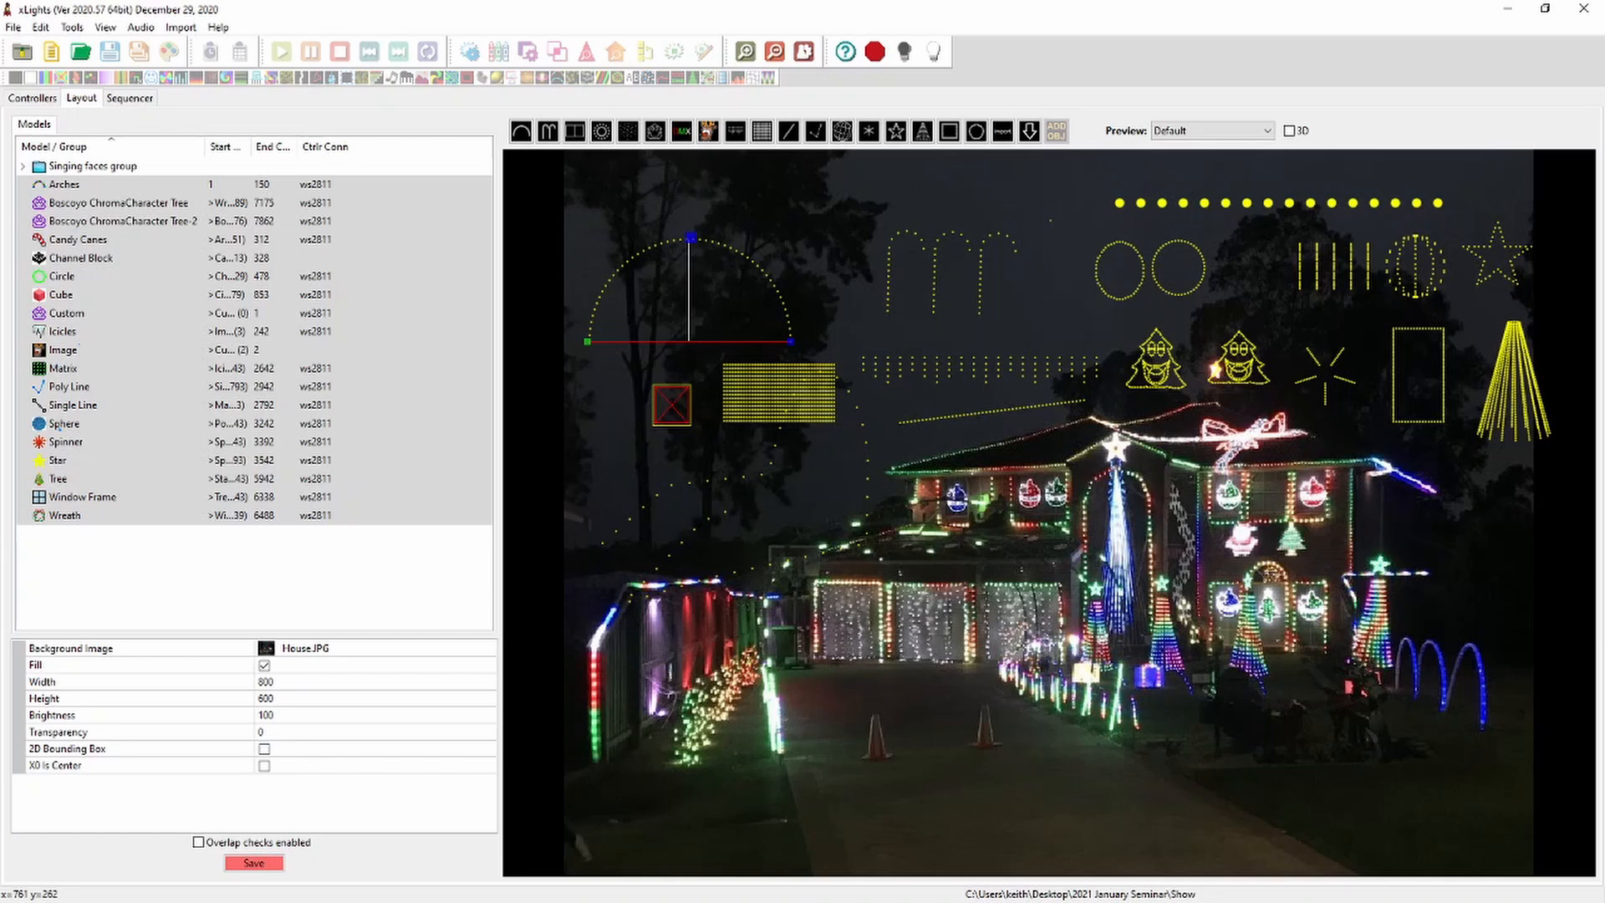
{"action": "right_click", "coordinate": [1137, 266]}
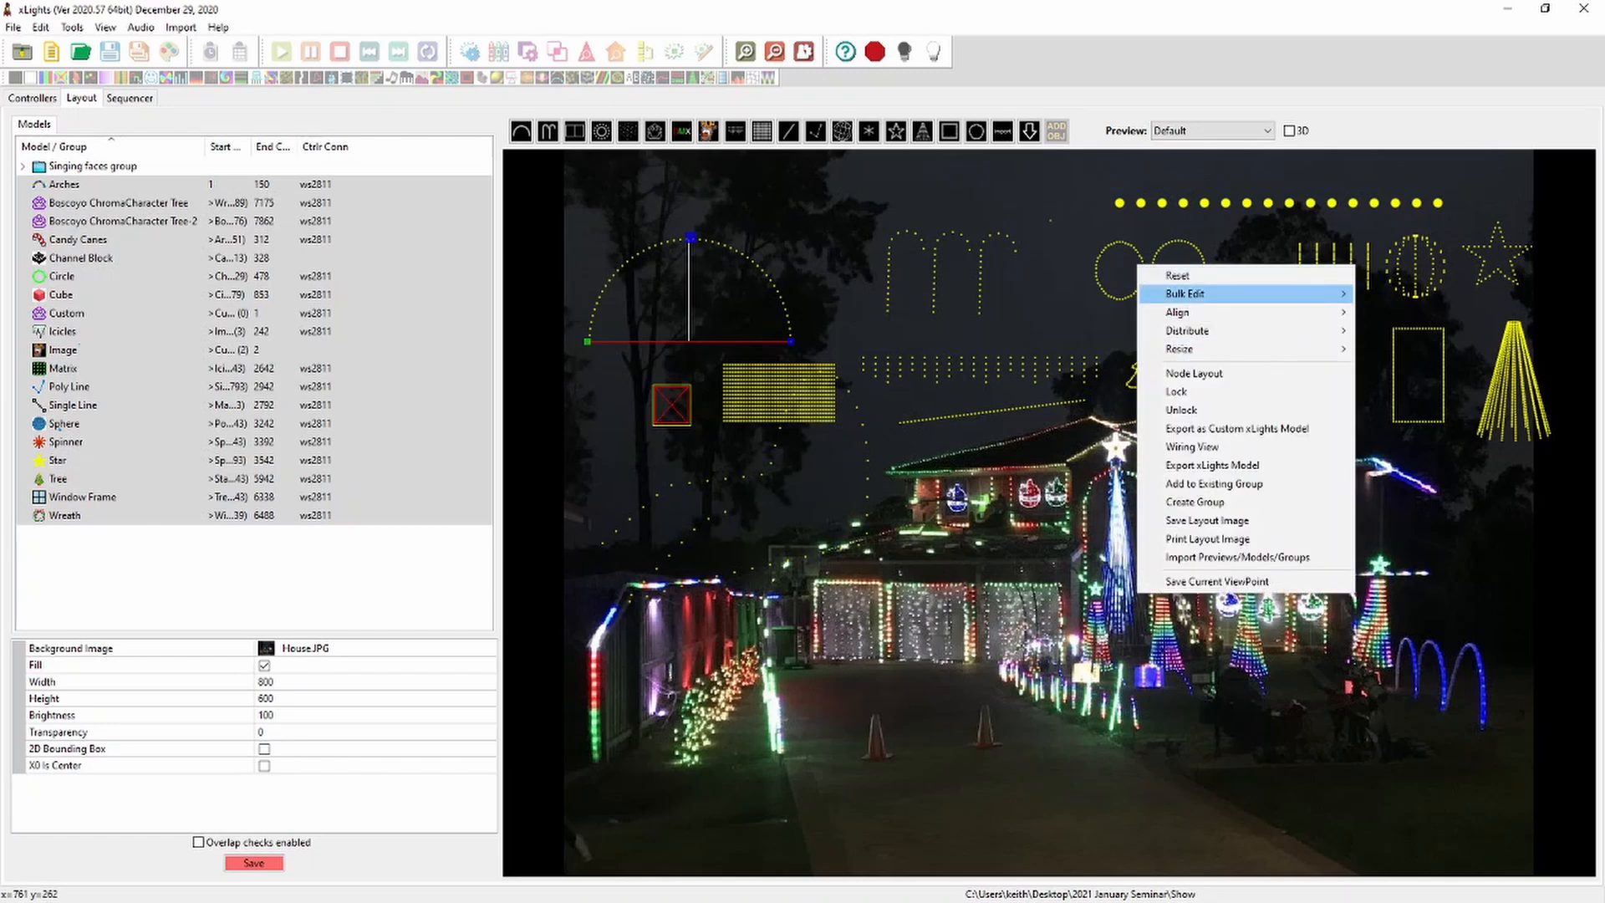
{"action": "left_click", "coordinate": [1195, 502]}
{"action": "type", "text": "Whole whole"}
{"action": "key", "text": "BackSpace"}
{"action": "key", "text": "BackSpace"}
{"action": "key", "text": "BackSpace"}
{"action": "key", "text": "BackSpace"}
{"action": "key", "text": "BackSpace"}
{"action": "type", "text": "house"}
{"action": "key", "text": "Return"}
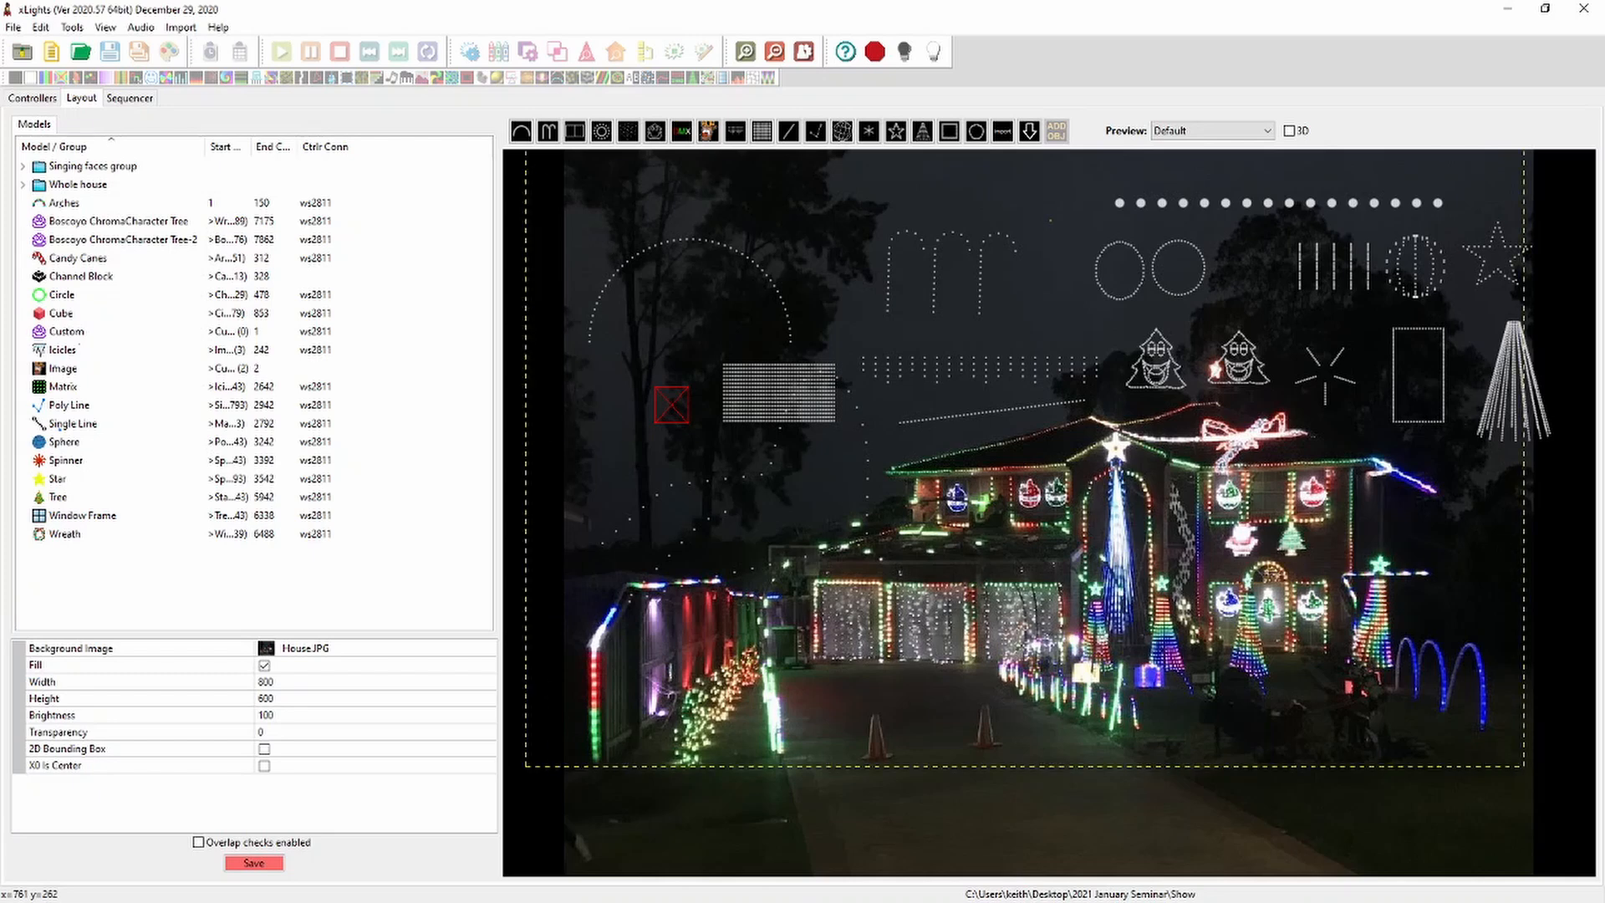
Select every model in the layout and delete them all, keeping the two groups
{"action": "left_click_drag", "start_coordinate": [525, 152], "coordinate": [525, 152]}
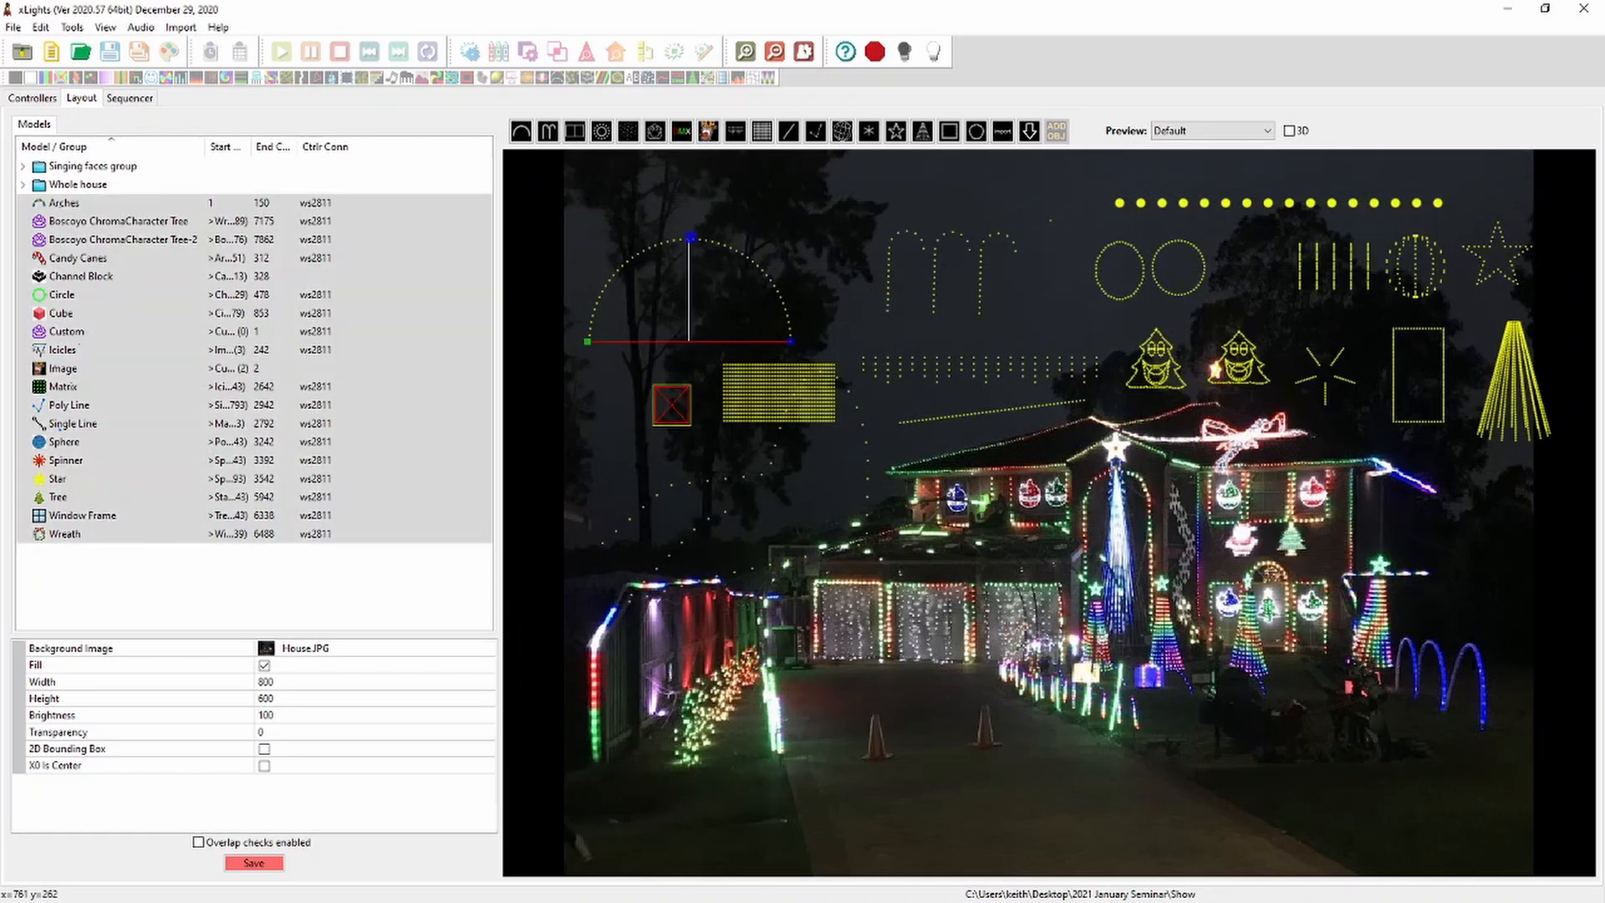
{"action": "key", "text": "Delete"}
{"action": "key", "text": "Return"}
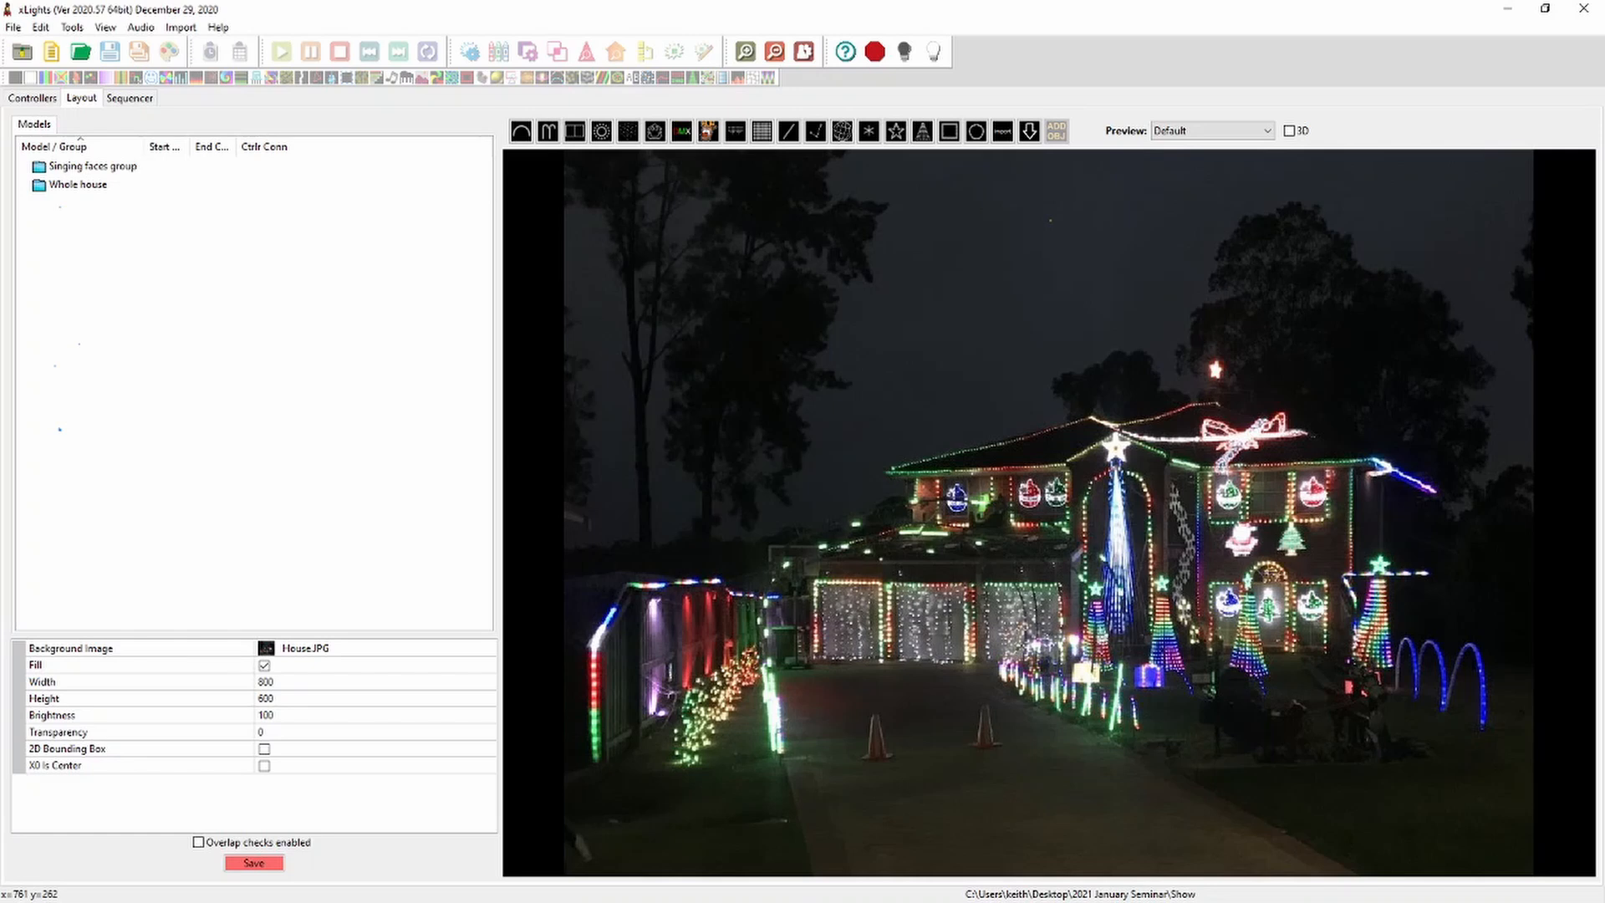
Draw four Tree models of similar height in a row across the sky above the driveway and house
{"action": "left_click", "coordinate": [922, 130]}
{"action": "left_click_drag", "start_coordinate": [632, 236], "coordinate": [747, 419]}
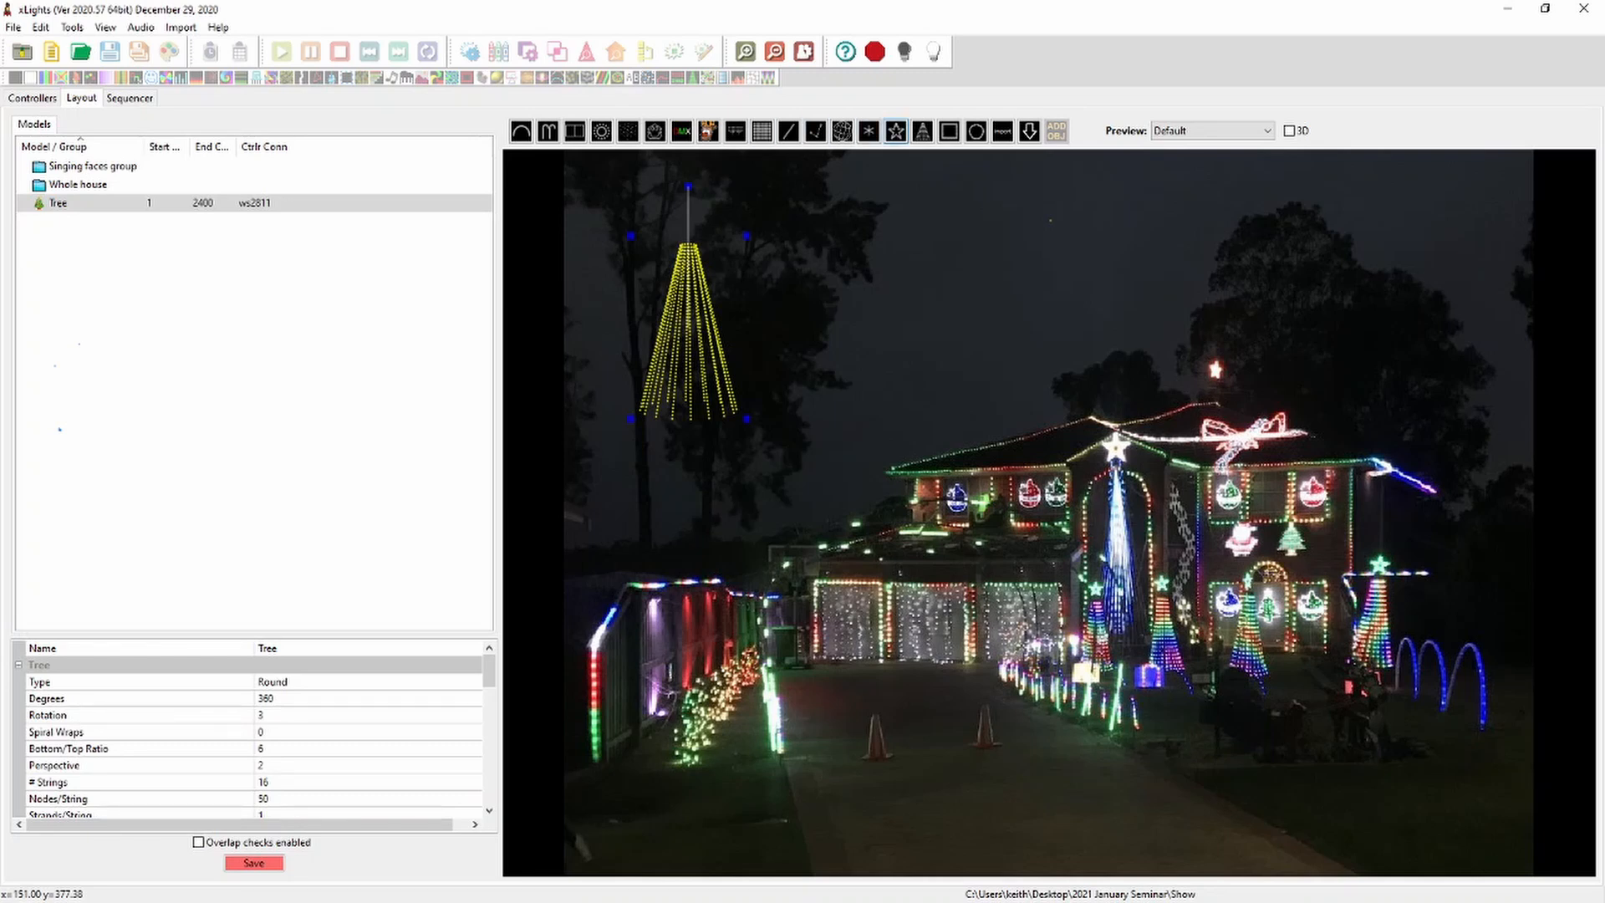
{"action": "left_click", "coordinate": [922, 131]}
{"action": "left_click_drag", "start_coordinate": [781, 227], "coordinate": [877, 420]}
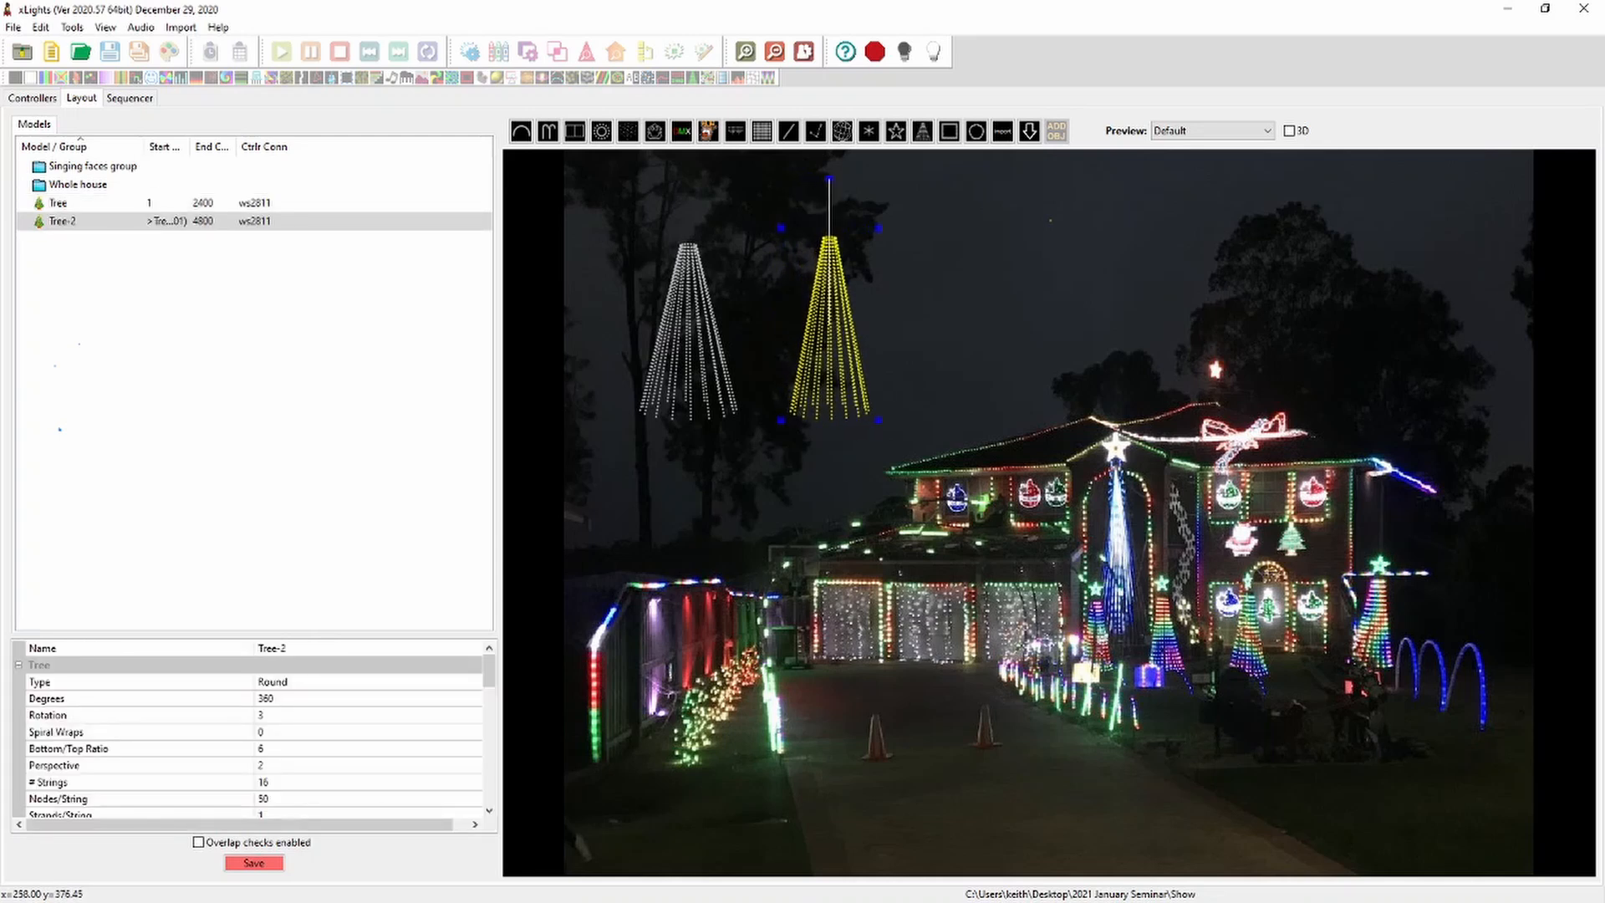
{"action": "left_click", "coordinate": [922, 131]}
{"action": "left_click_drag", "start_coordinate": [982, 410], "coordinate": [989, 422]}
{"action": "left_click", "coordinate": [923, 132]}
{"action": "left_click_drag", "start_coordinate": [1011, 231], "coordinate": [1114, 421]}
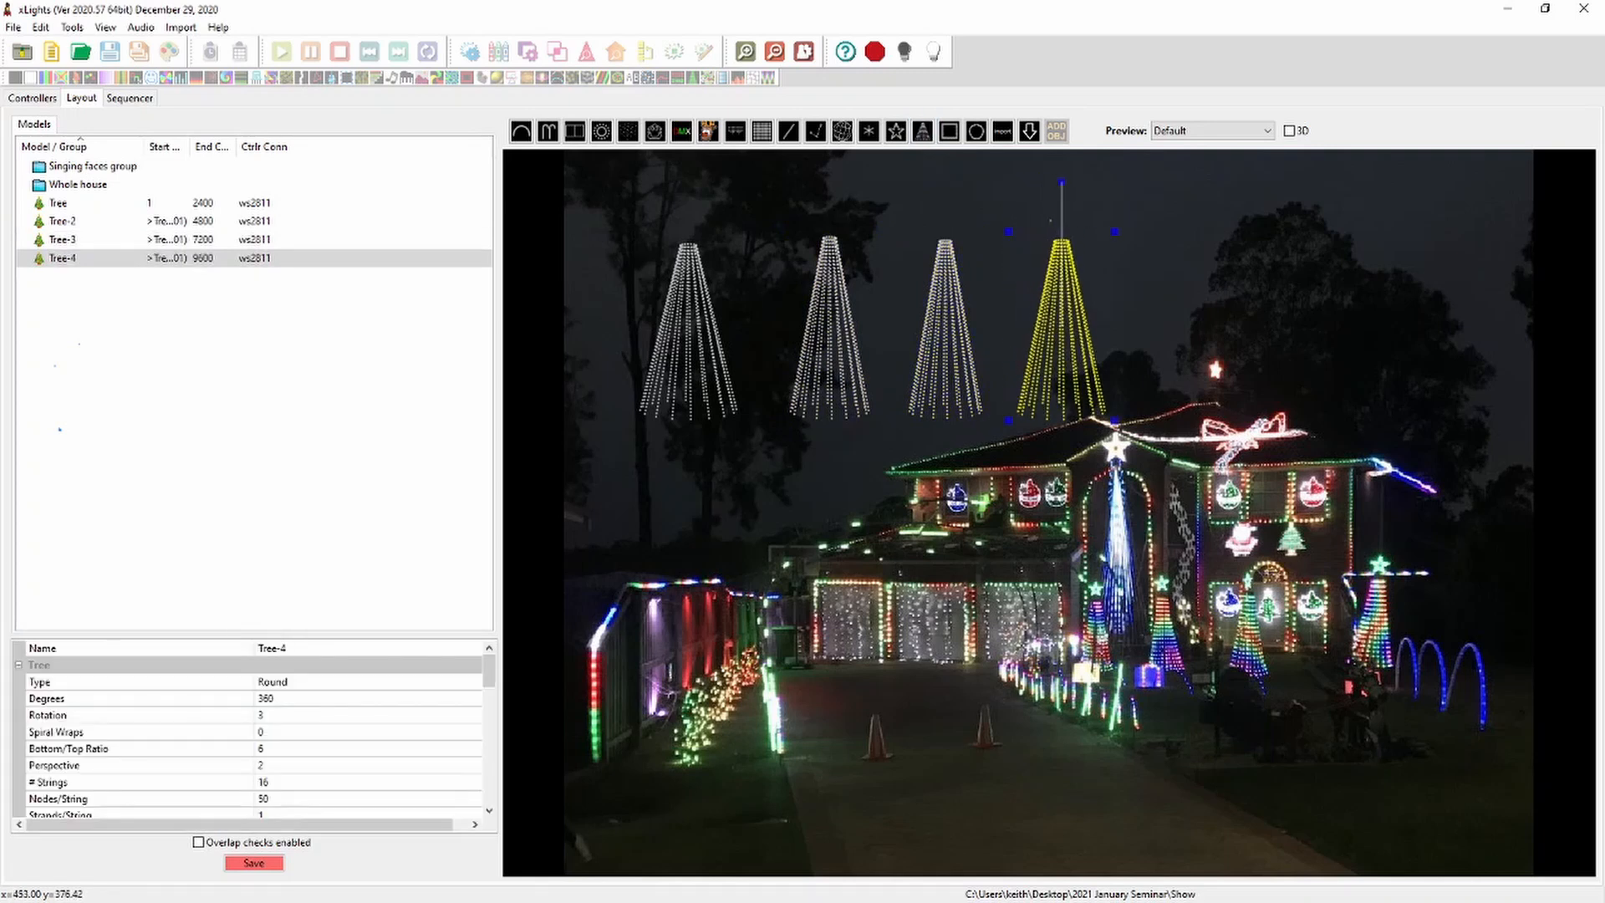
Change the third tree in the row from a Round to a Flat type
{"action": "left_click", "coordinate": [687, 361]}
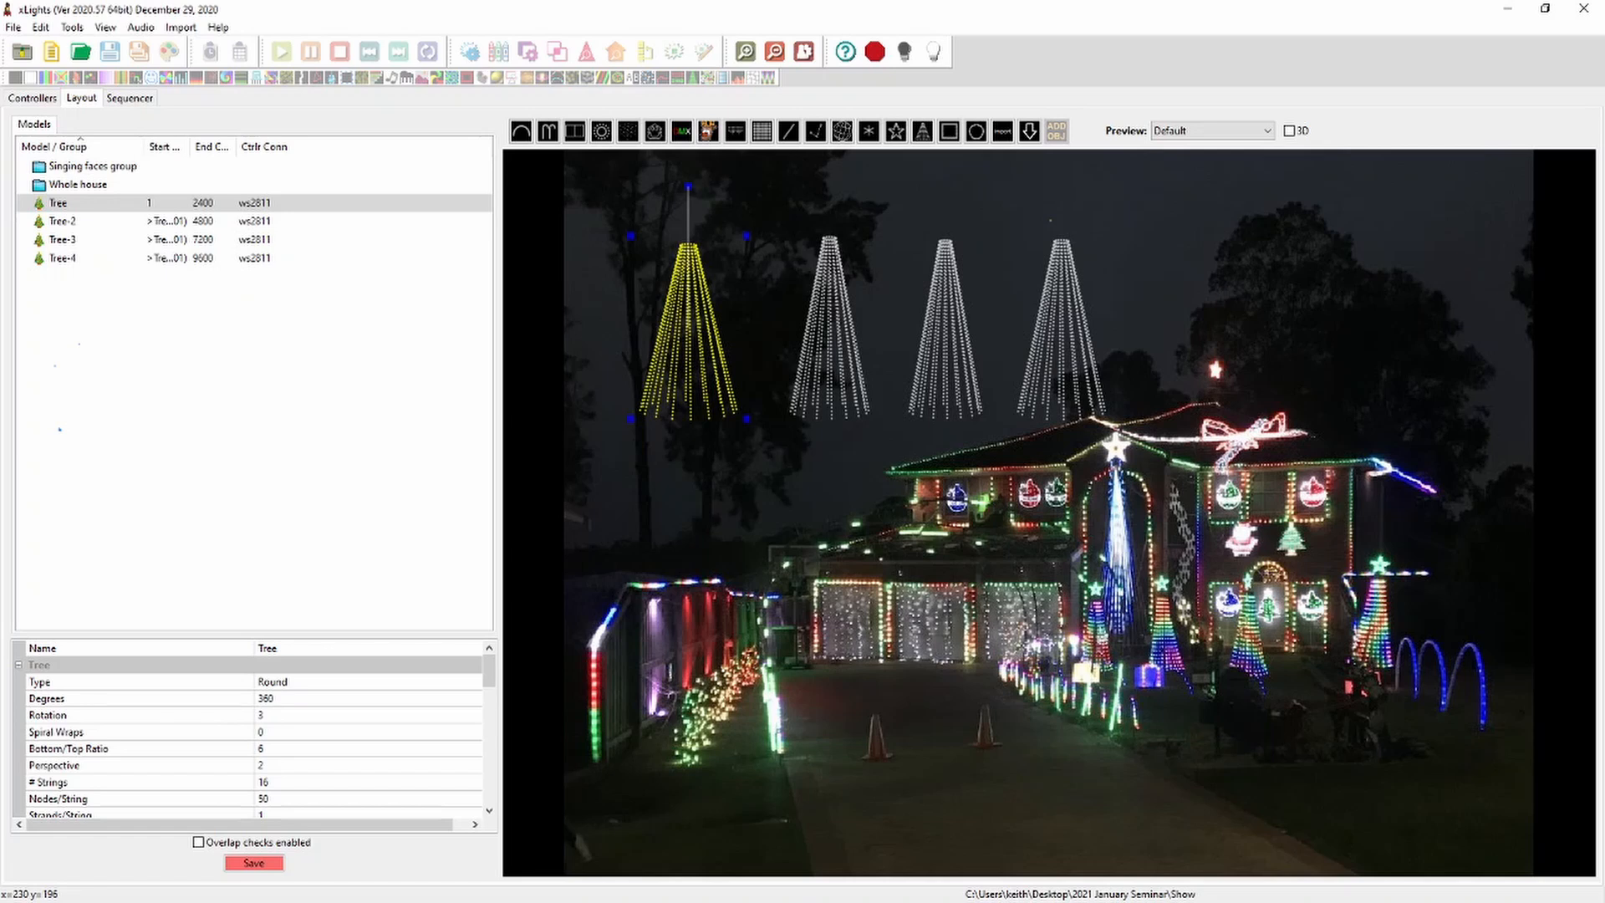
{"action": "left_click", "coordinate": [933, 350]}
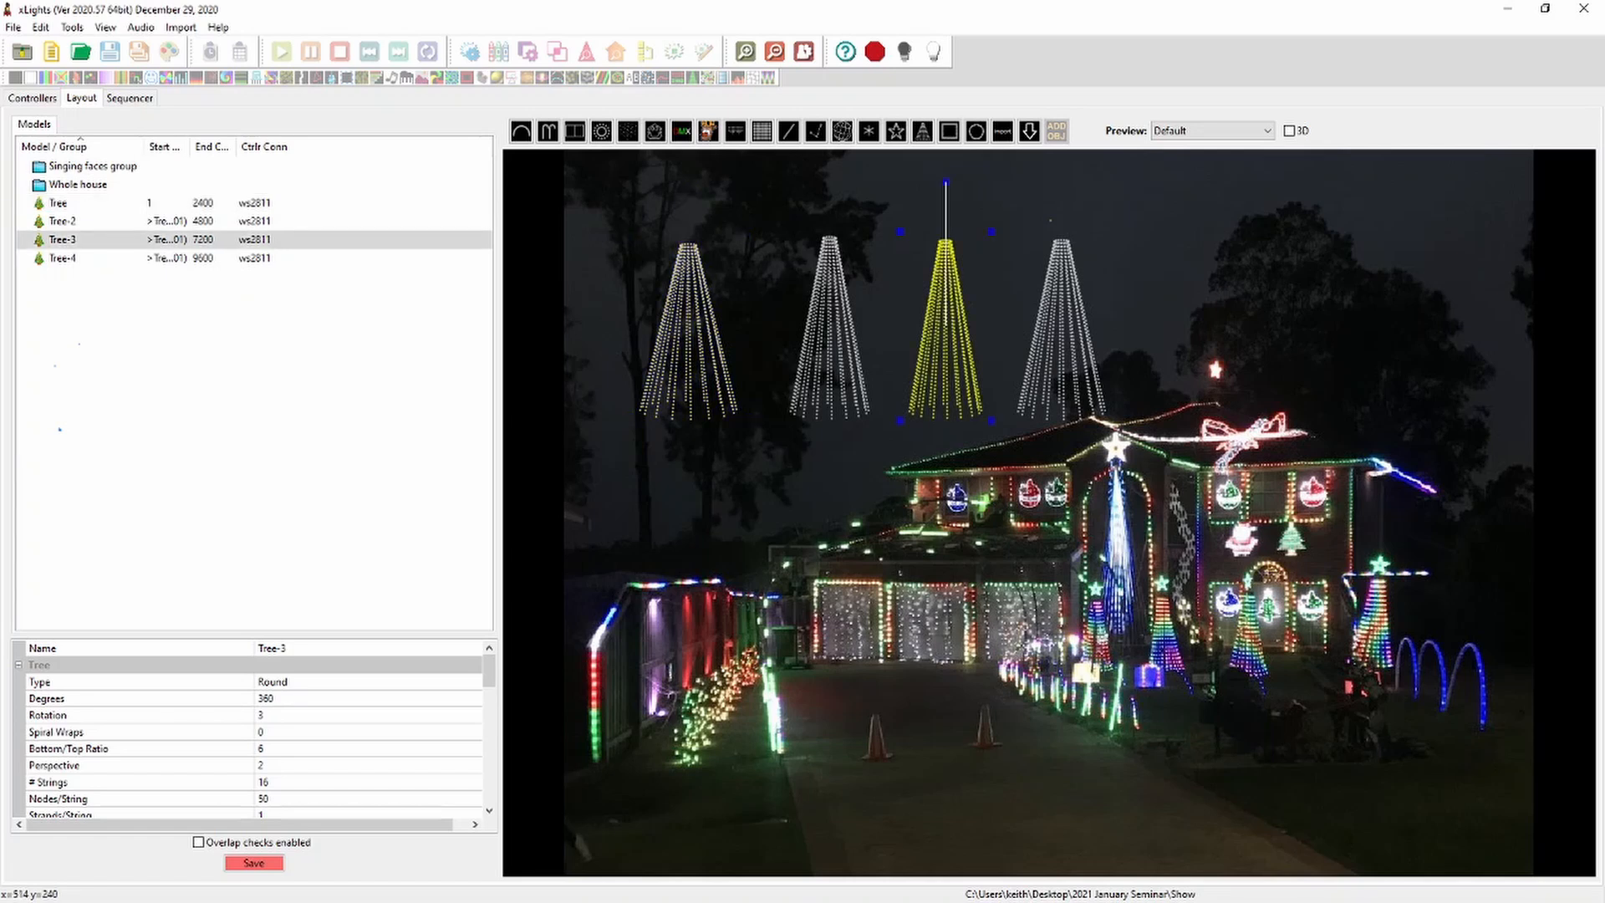
{"action": "left_click", "coordinate": [376, 681]}
{"action": "left_click", "coordinate": [473, 681]}
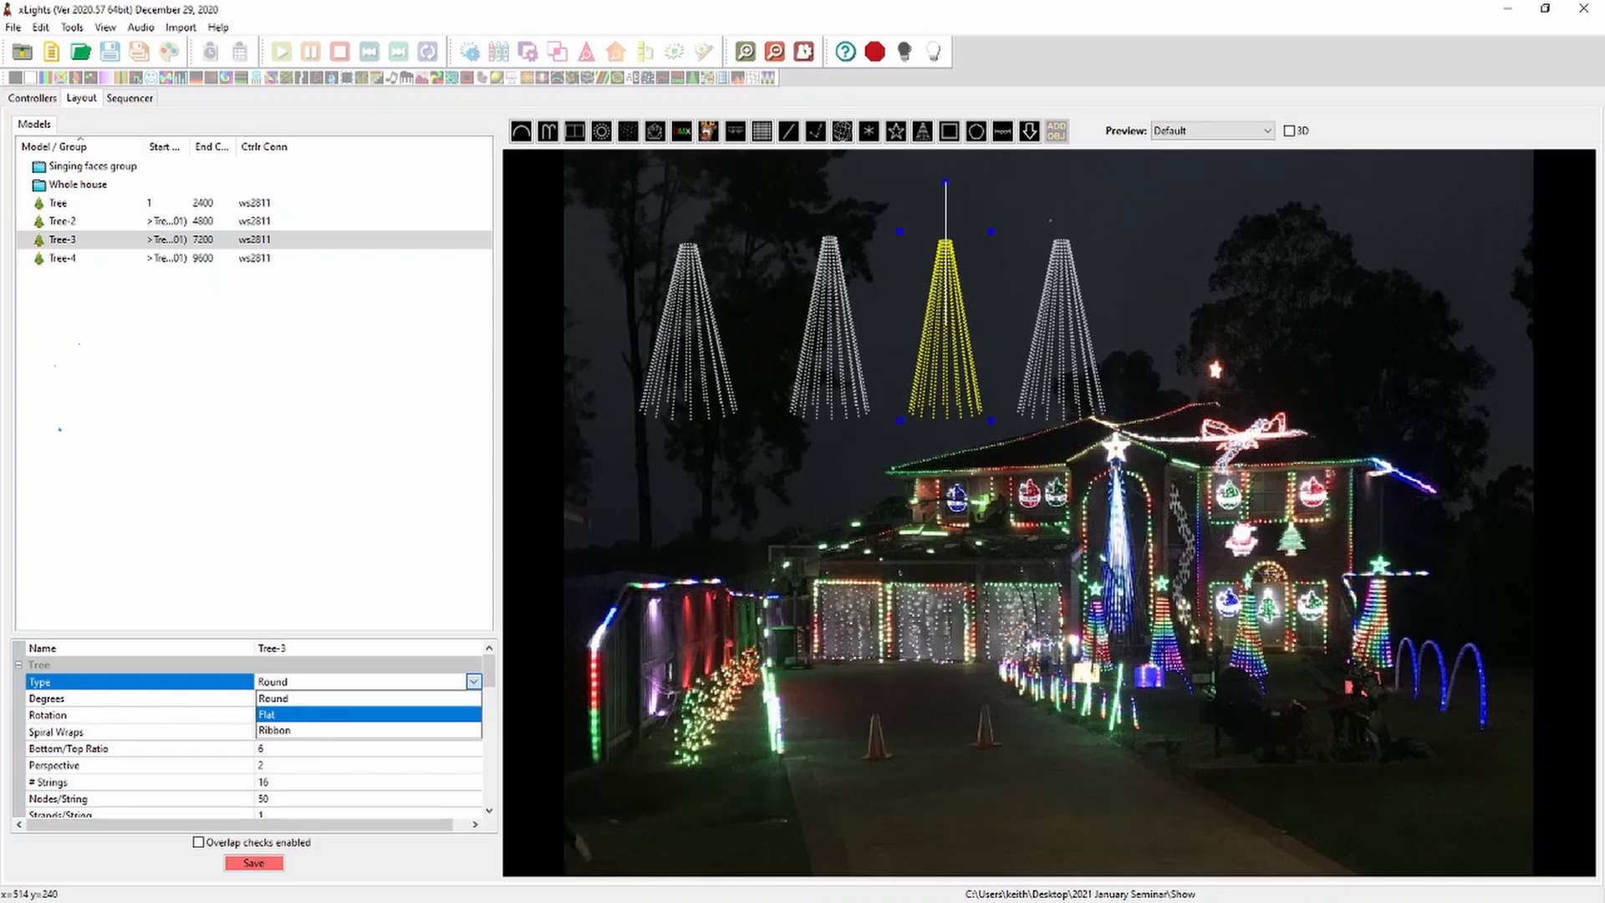
{"action": "left_click", "coordinate": [368, 714]}
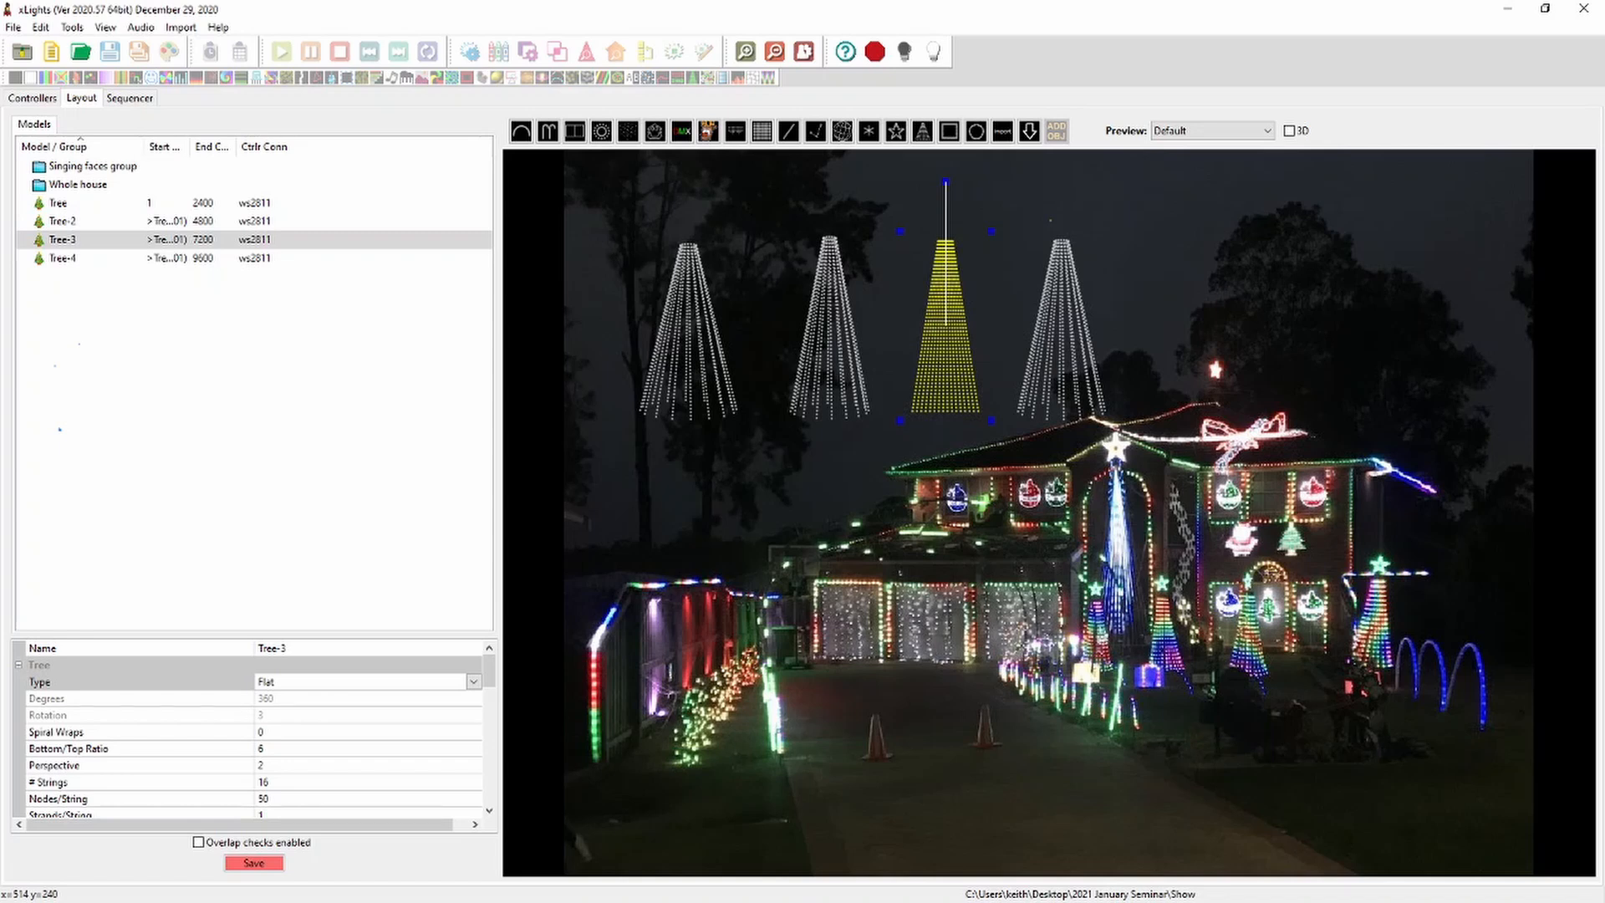
Set the degrees of the second tree in the row to 180, making it a half-round tree
{"action": "left_click", "coordinate": [1055, 326]}
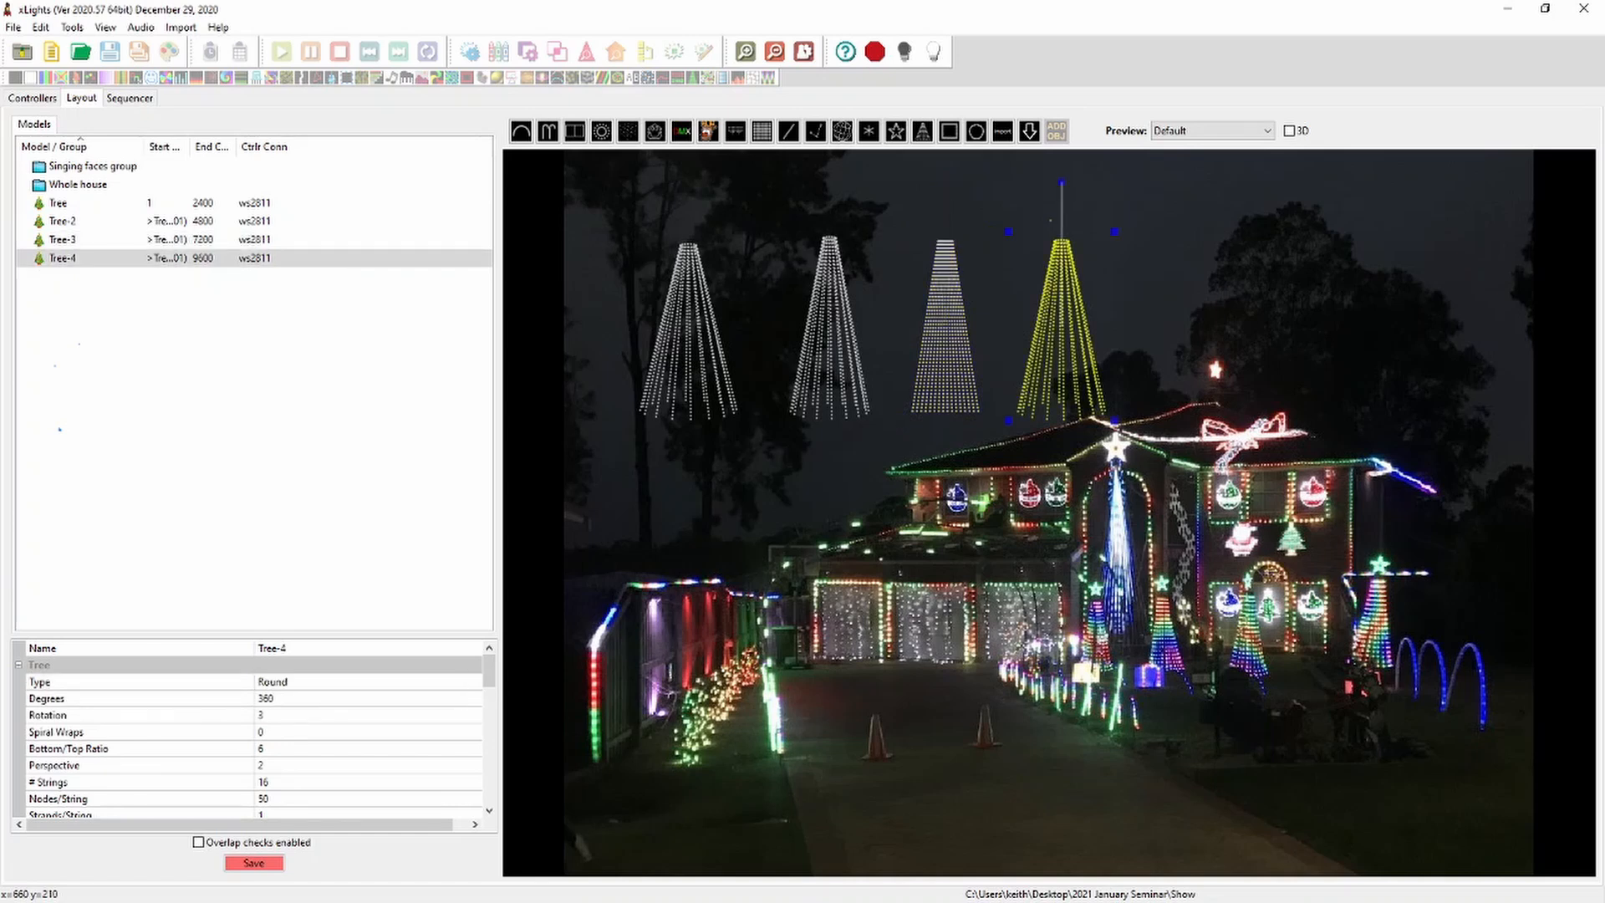
{"action": "left_click", "coordinate": [681, 287]}
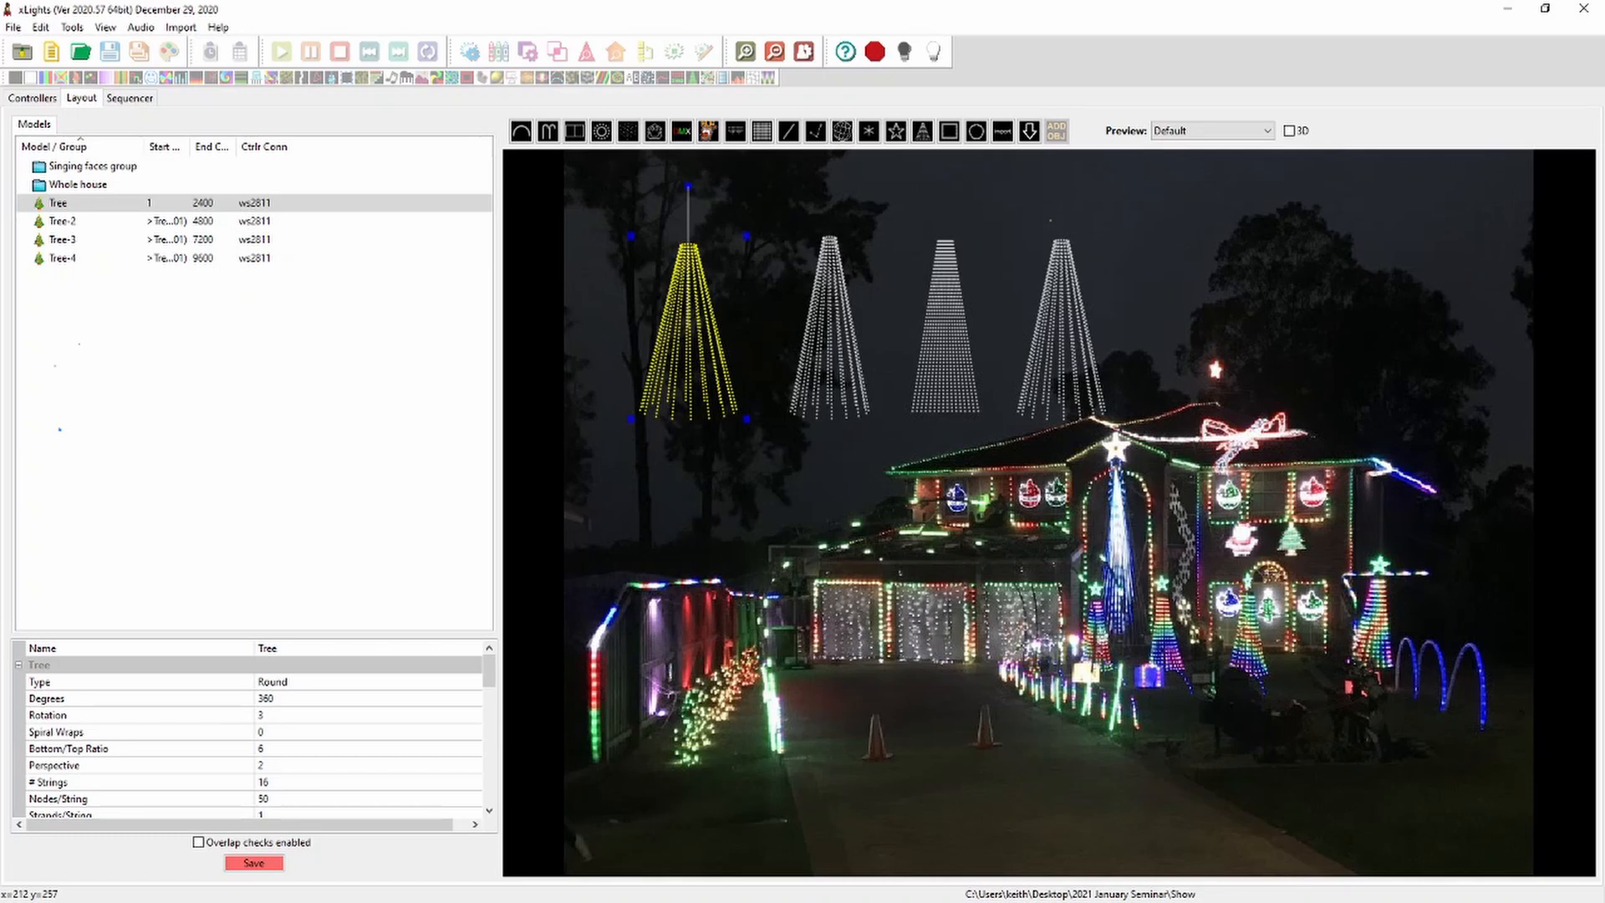
{"action": "left_click", "coordinate": [833, 397]}
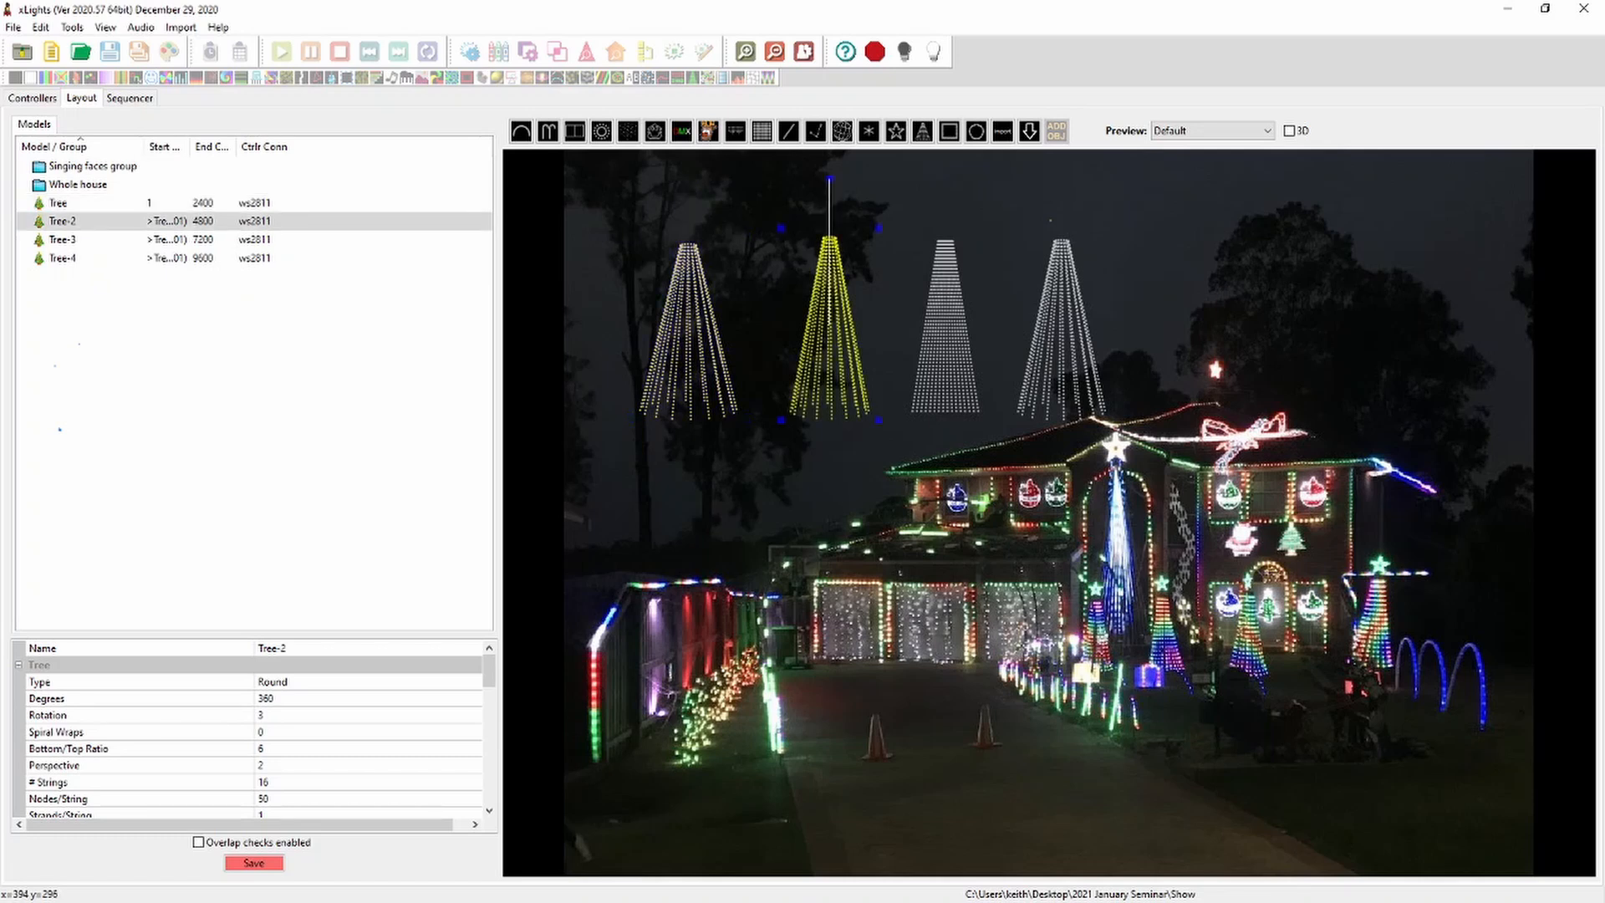
{"action": "left_click", "coordinate": [276, 699]}
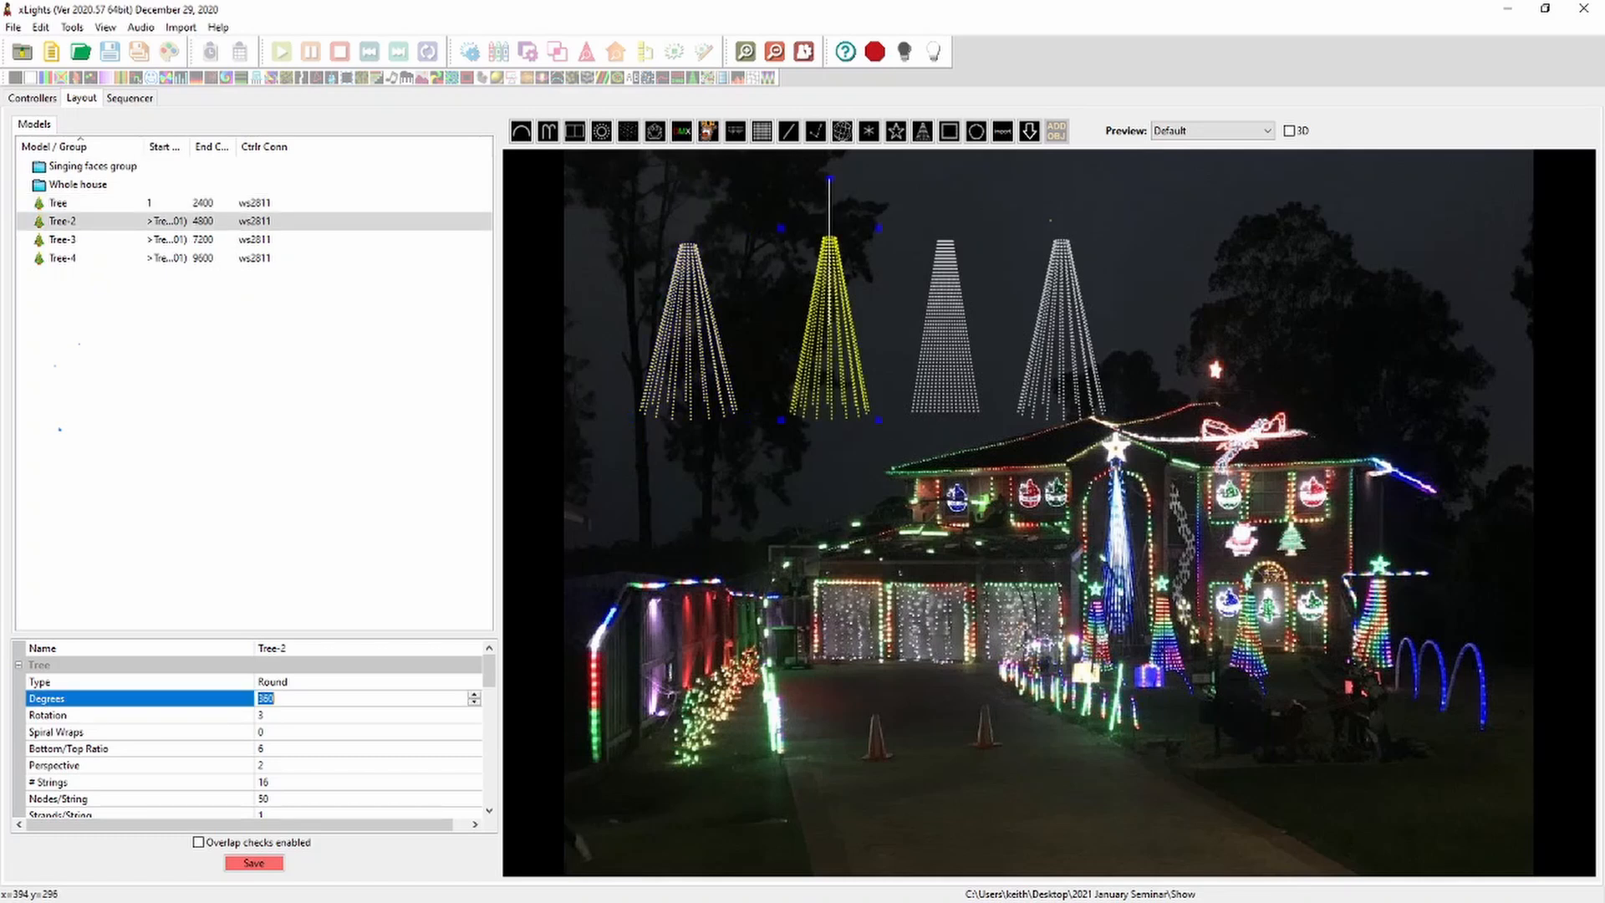
{"action": "type", "text": "180"}
{"action": "key", "text": "Return"}
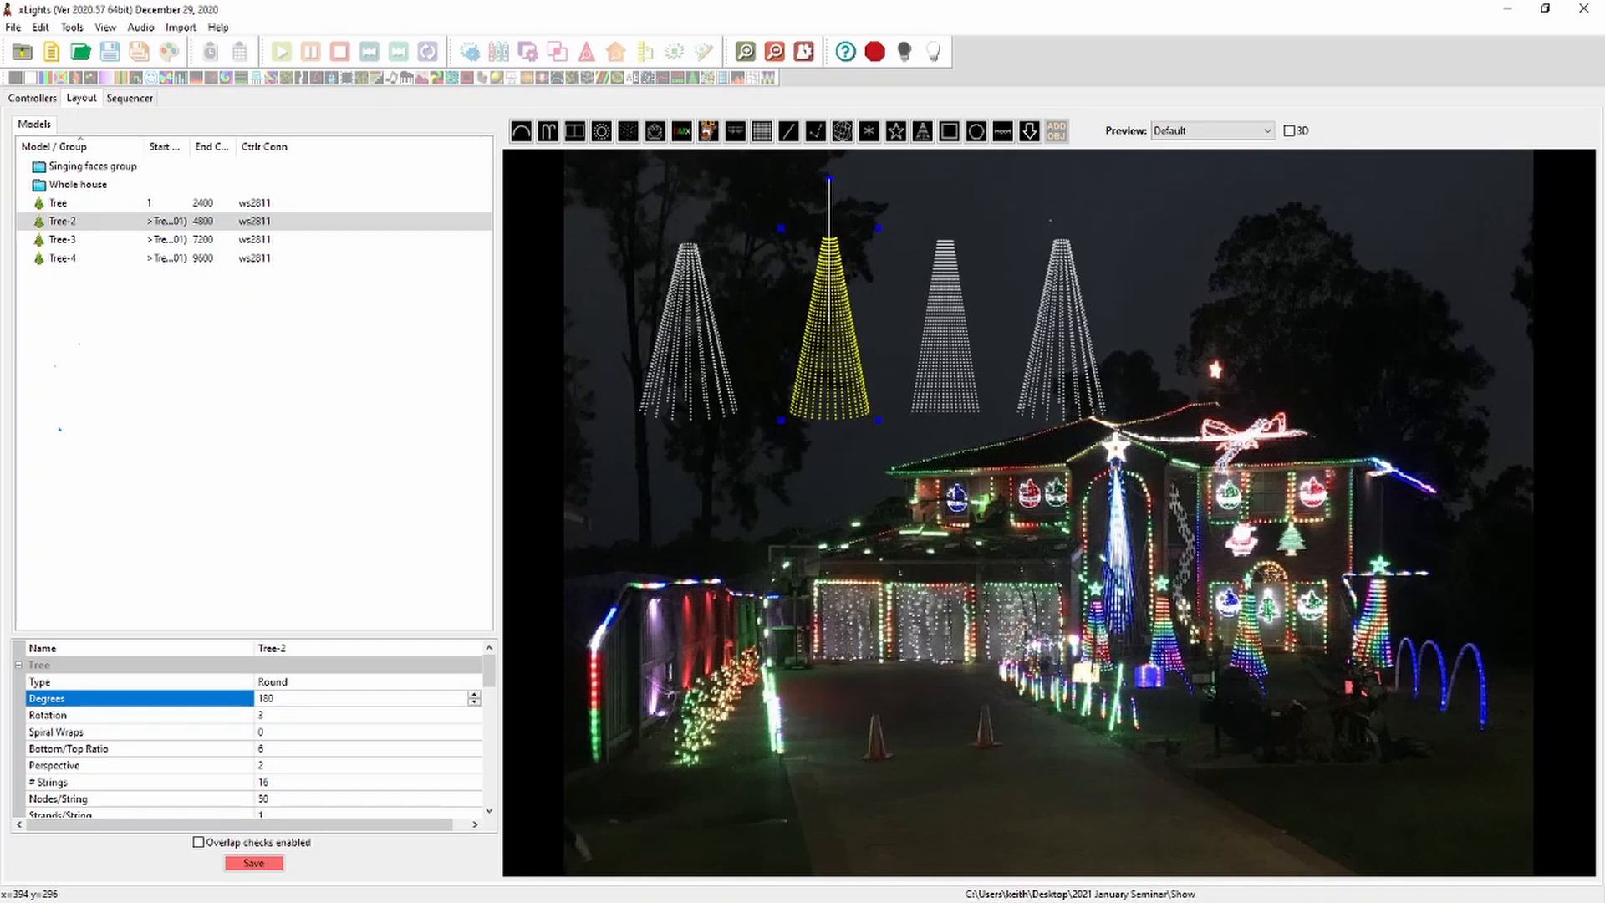
Examine the wiring view of the half-round second tree in an enlarged window, switching it from rear to front view, and close it
{"action": "left_click", "coordinate": [691, 393]}
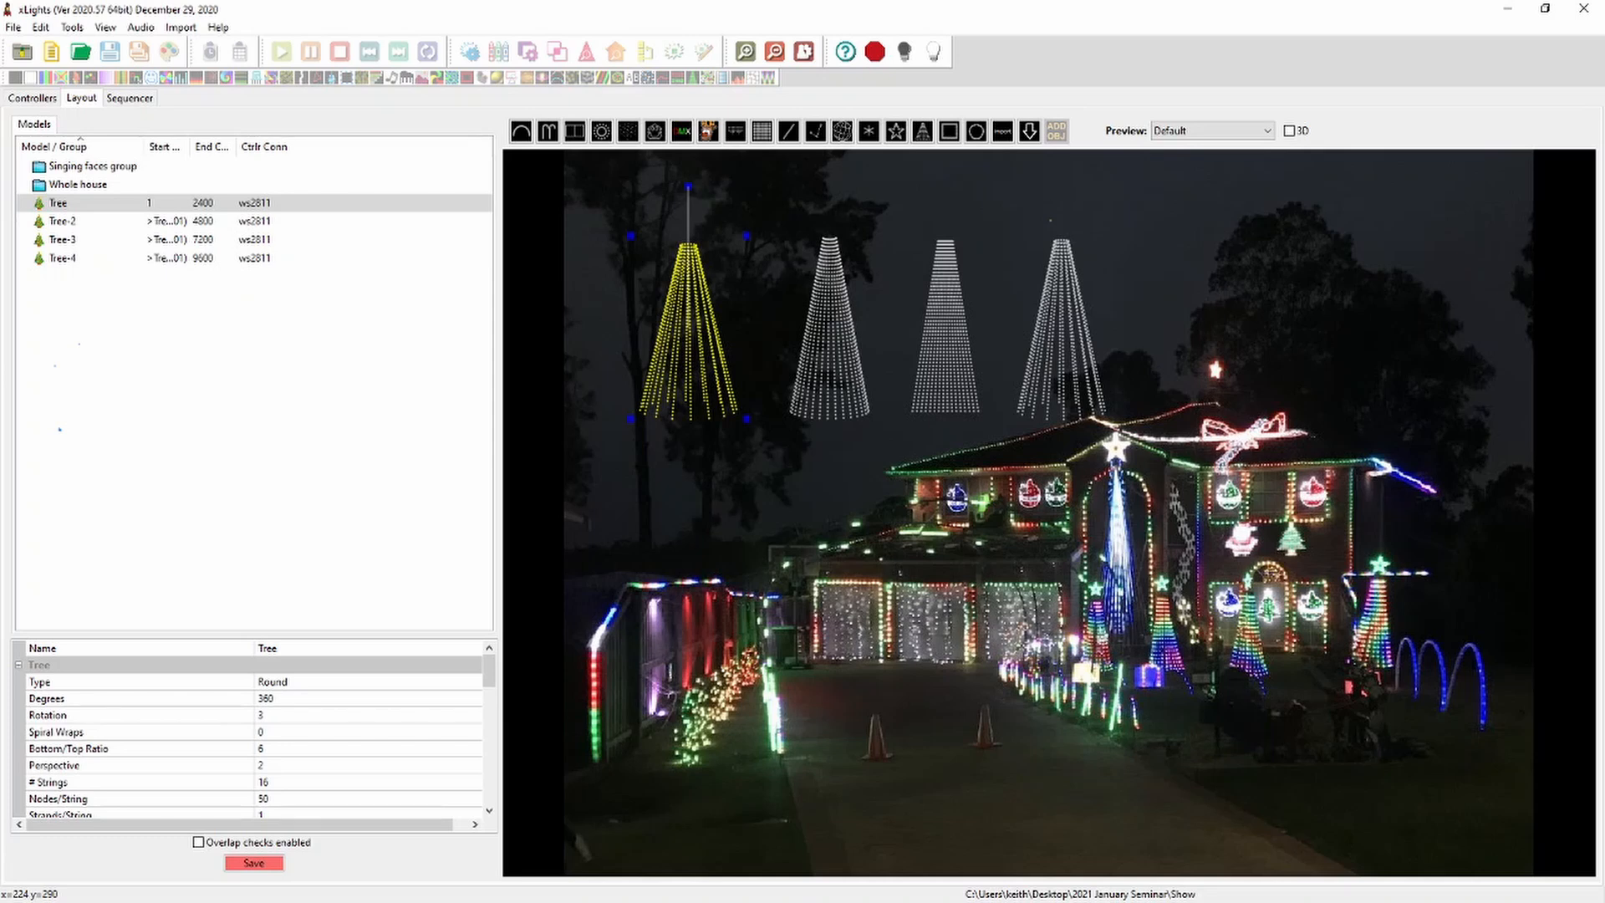
{"action": "right_click", "coordinate": [832, 381]}
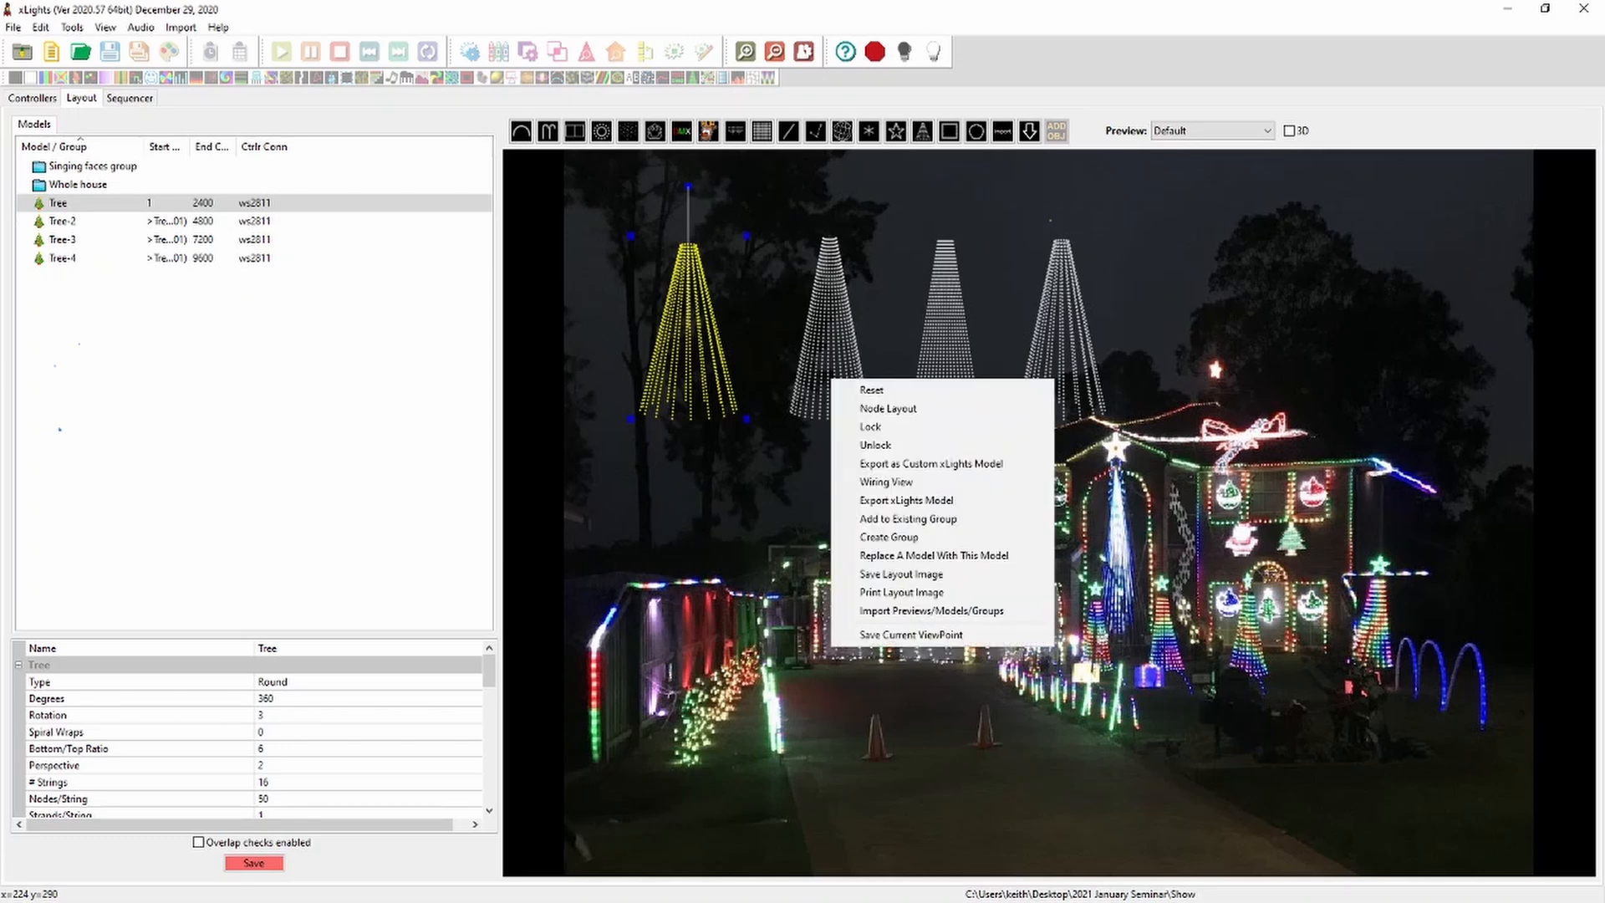
{"action": "left_click", "coordinate": [827, 368]}
{"action": "right_click", "coordinate": [825, 358]}
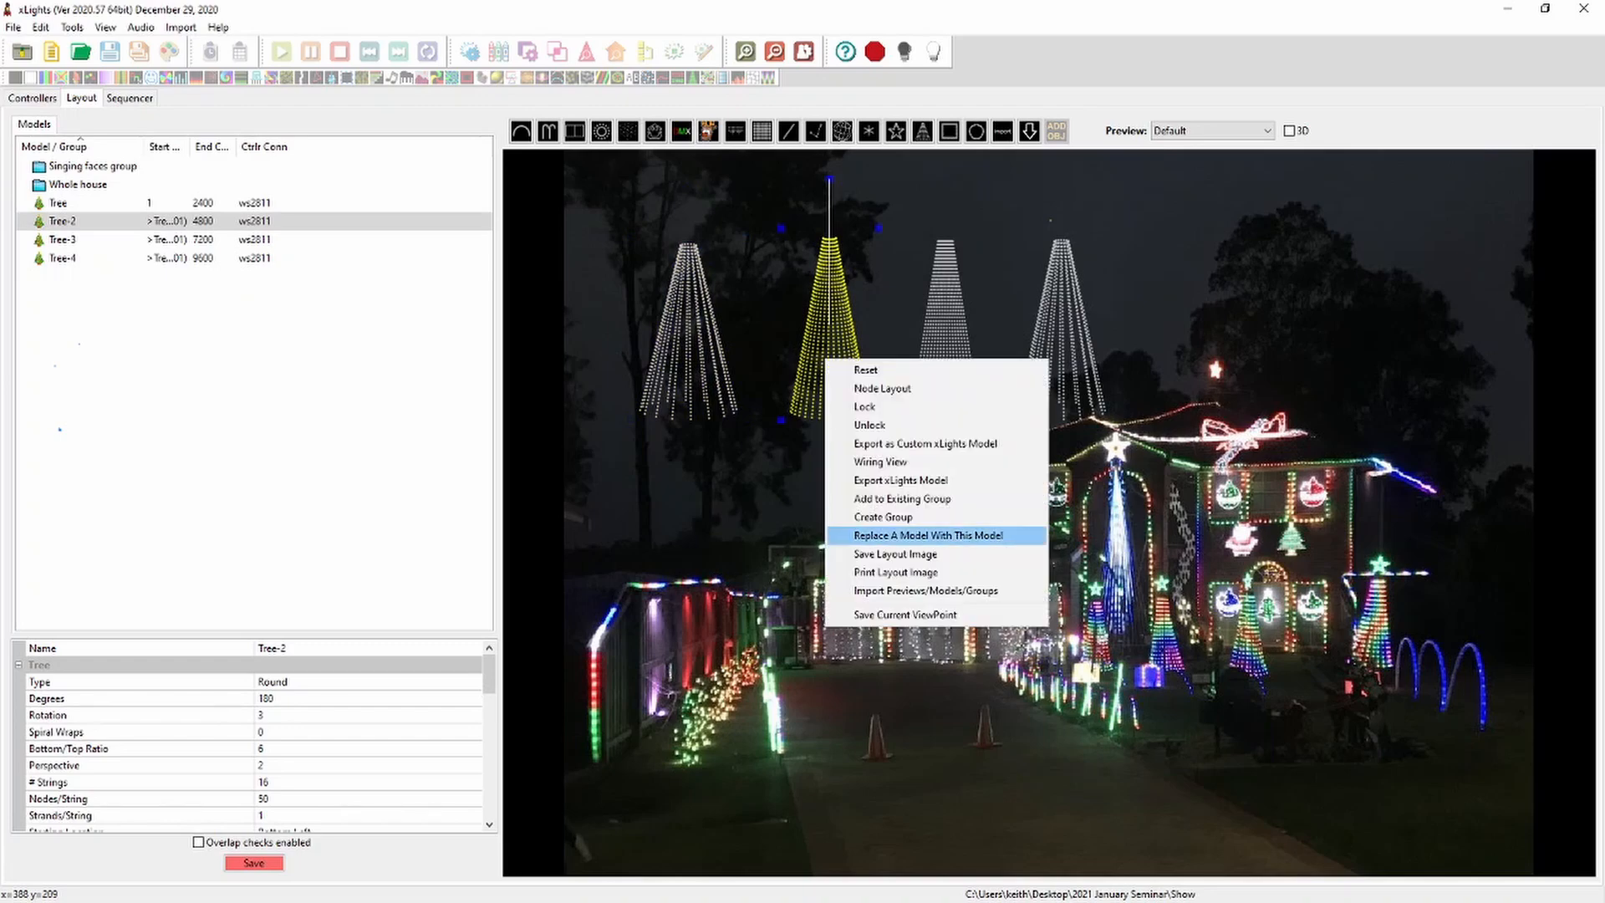
{"action": "left_click", "coordinate": [880, 461]}
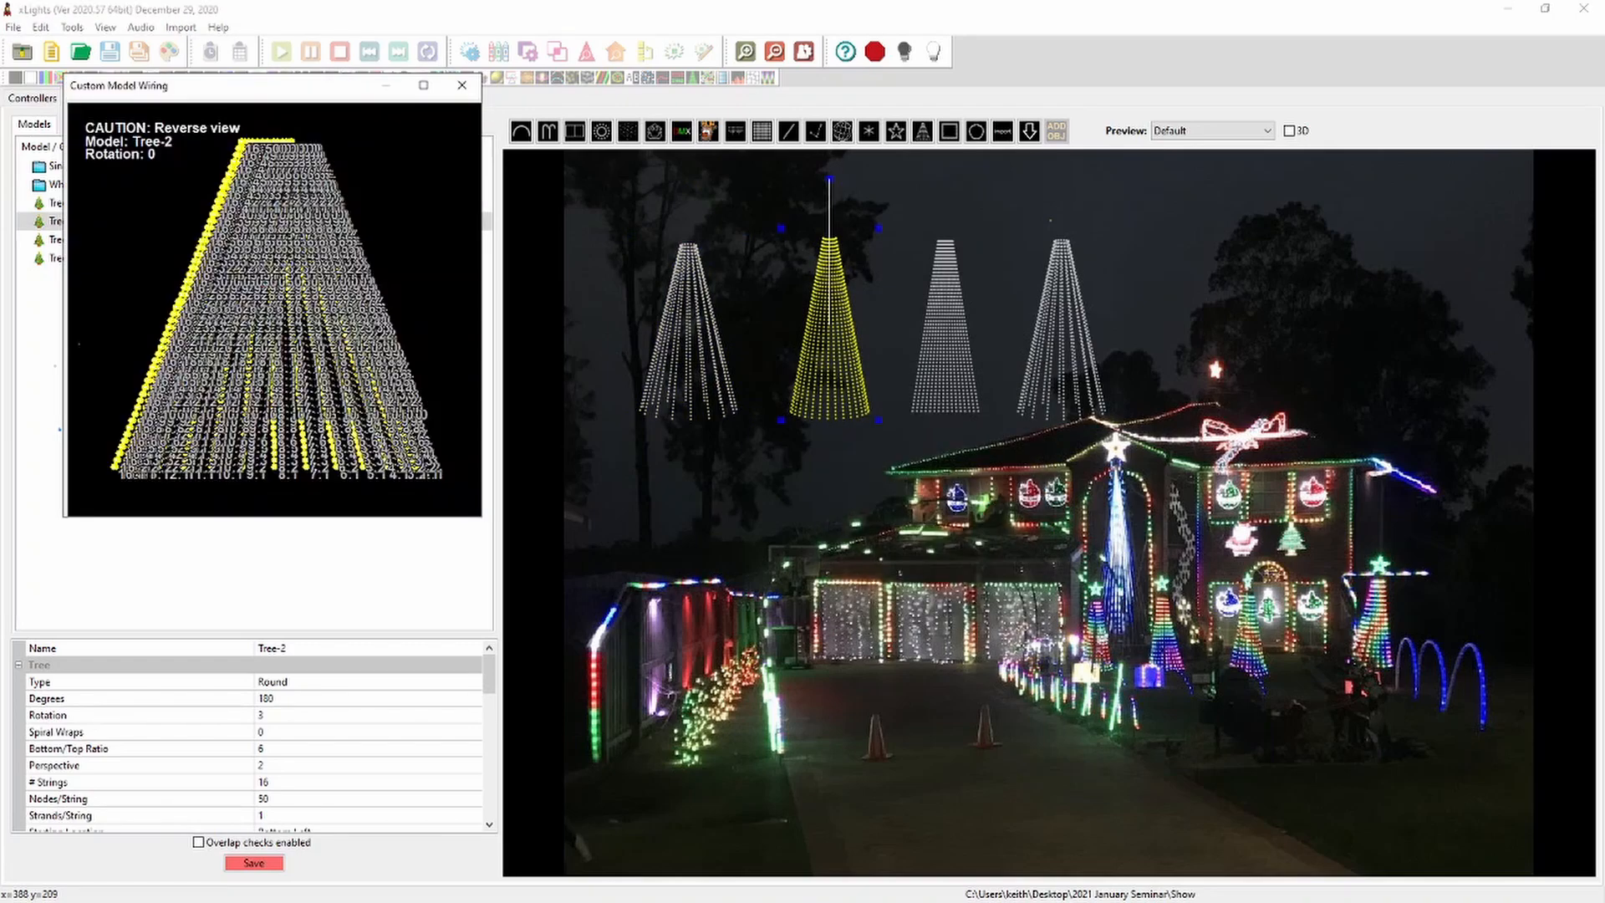
{"action": "left_click_drag", "start_coordinate": [482, 516], "coordinate": [1546, 849]}
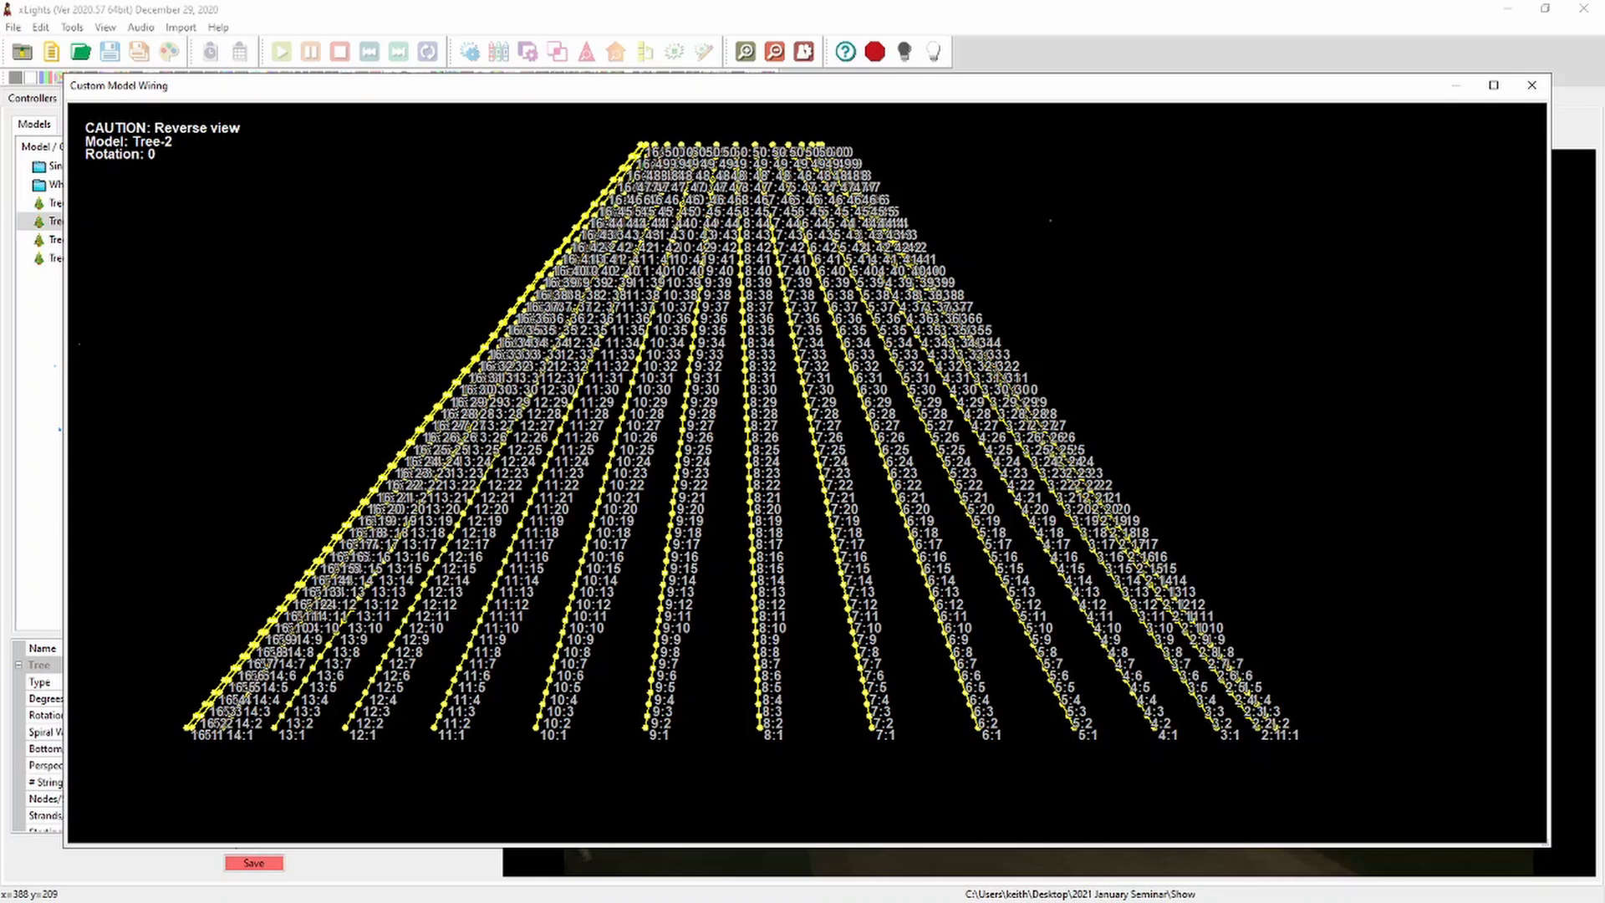
{"action": "right_click", "coordinate": [217, 165]}
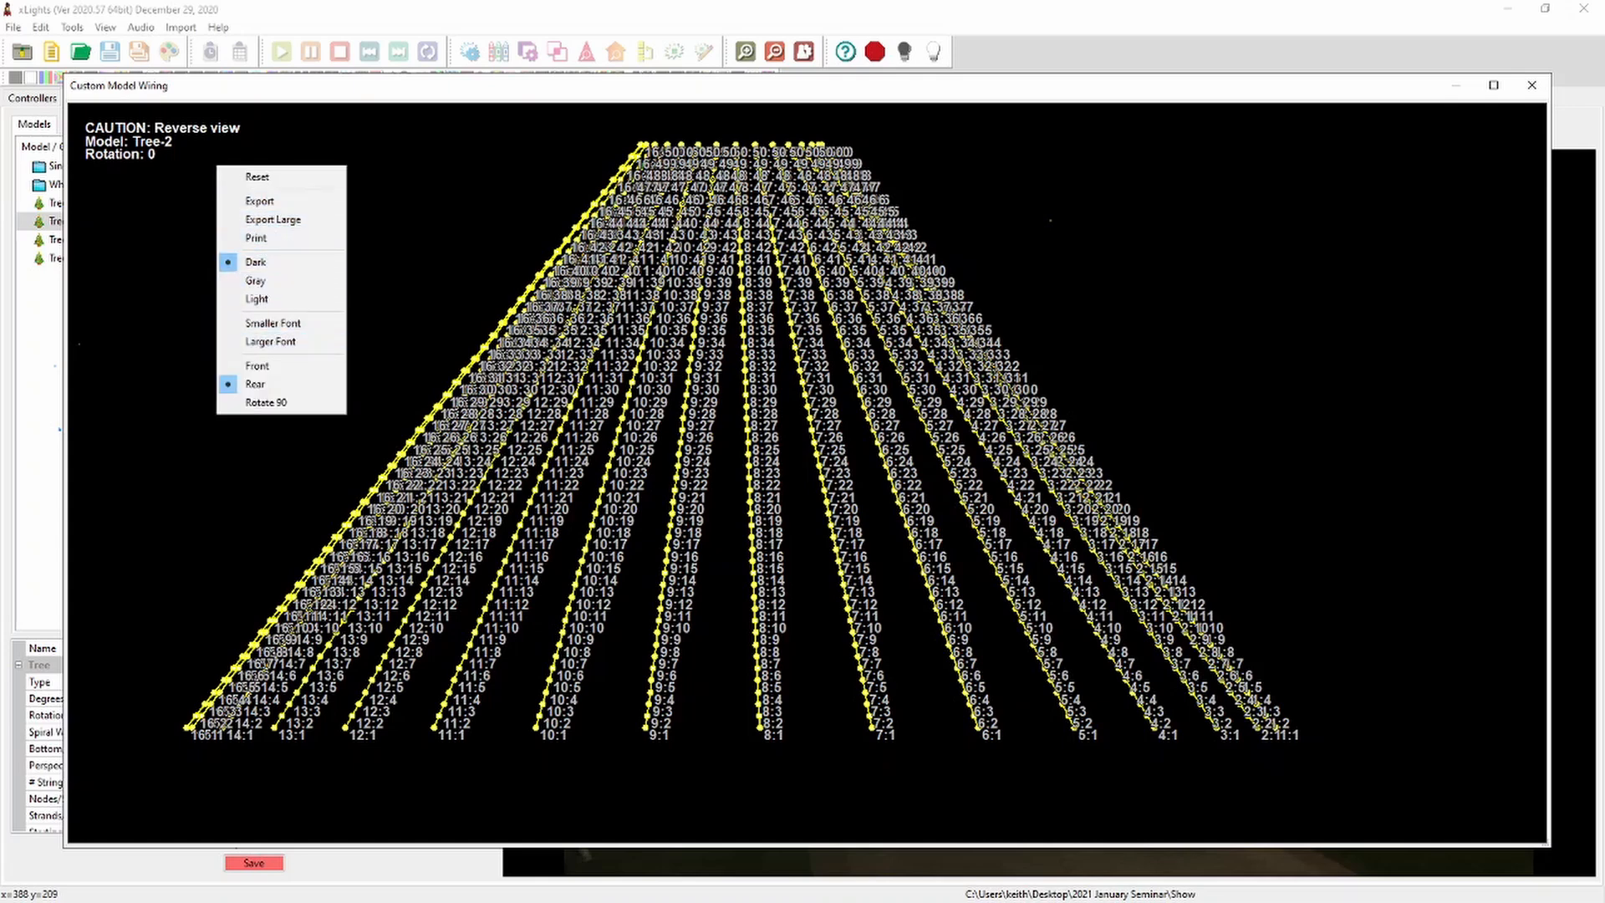
{"action": "left_click", "coordinate": [257, 366]}
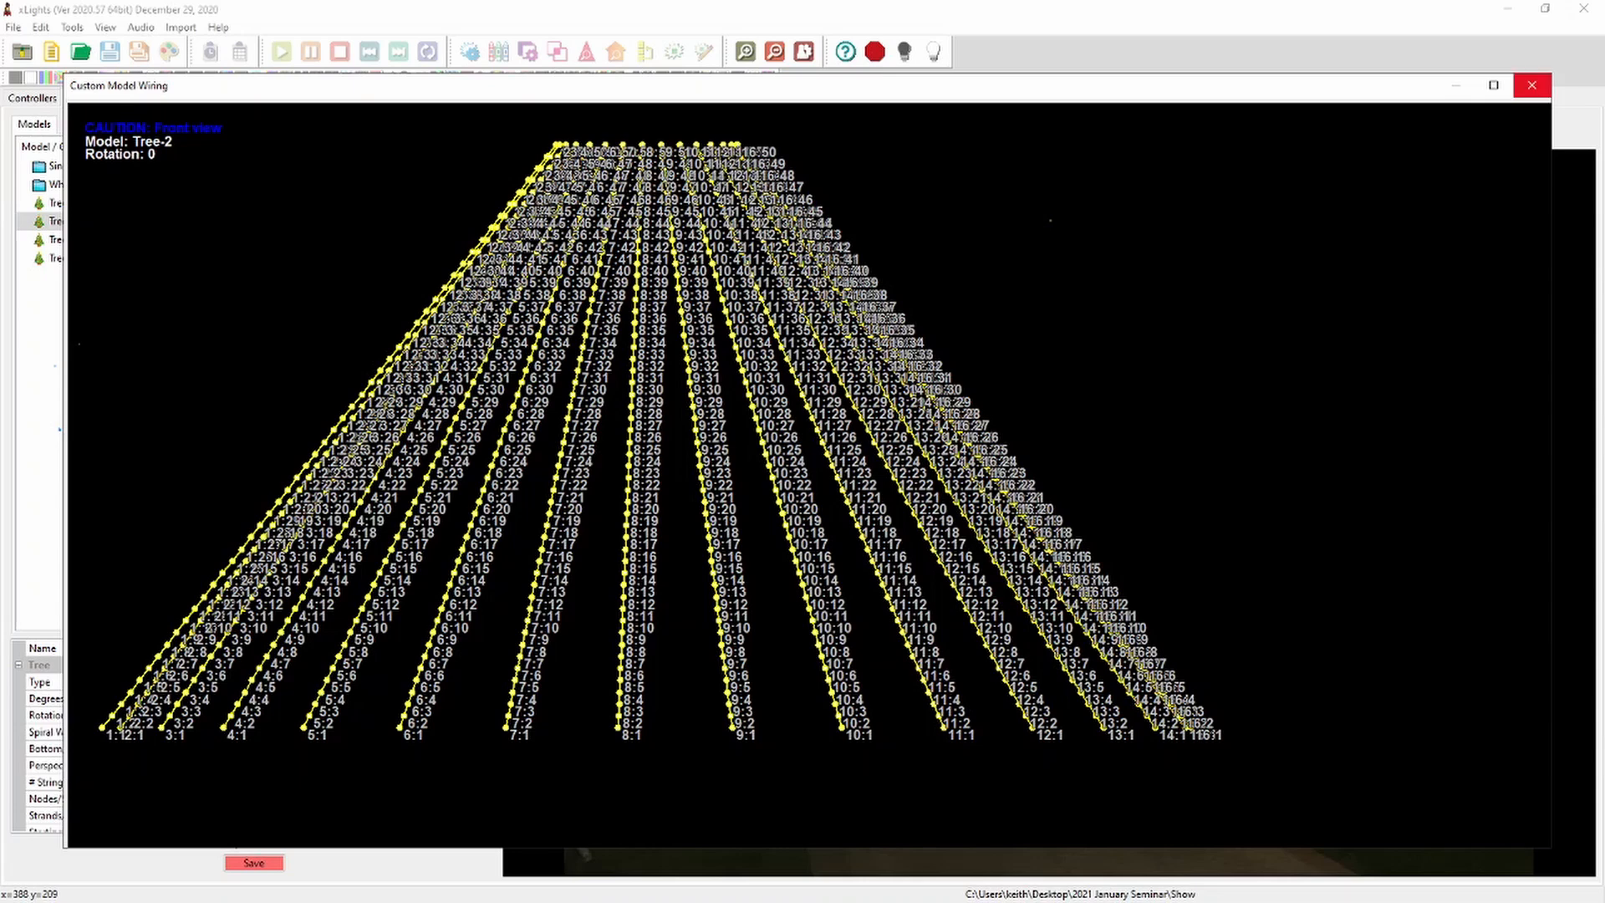
{"action": "left_click", "coordinate": [1532, 86]}
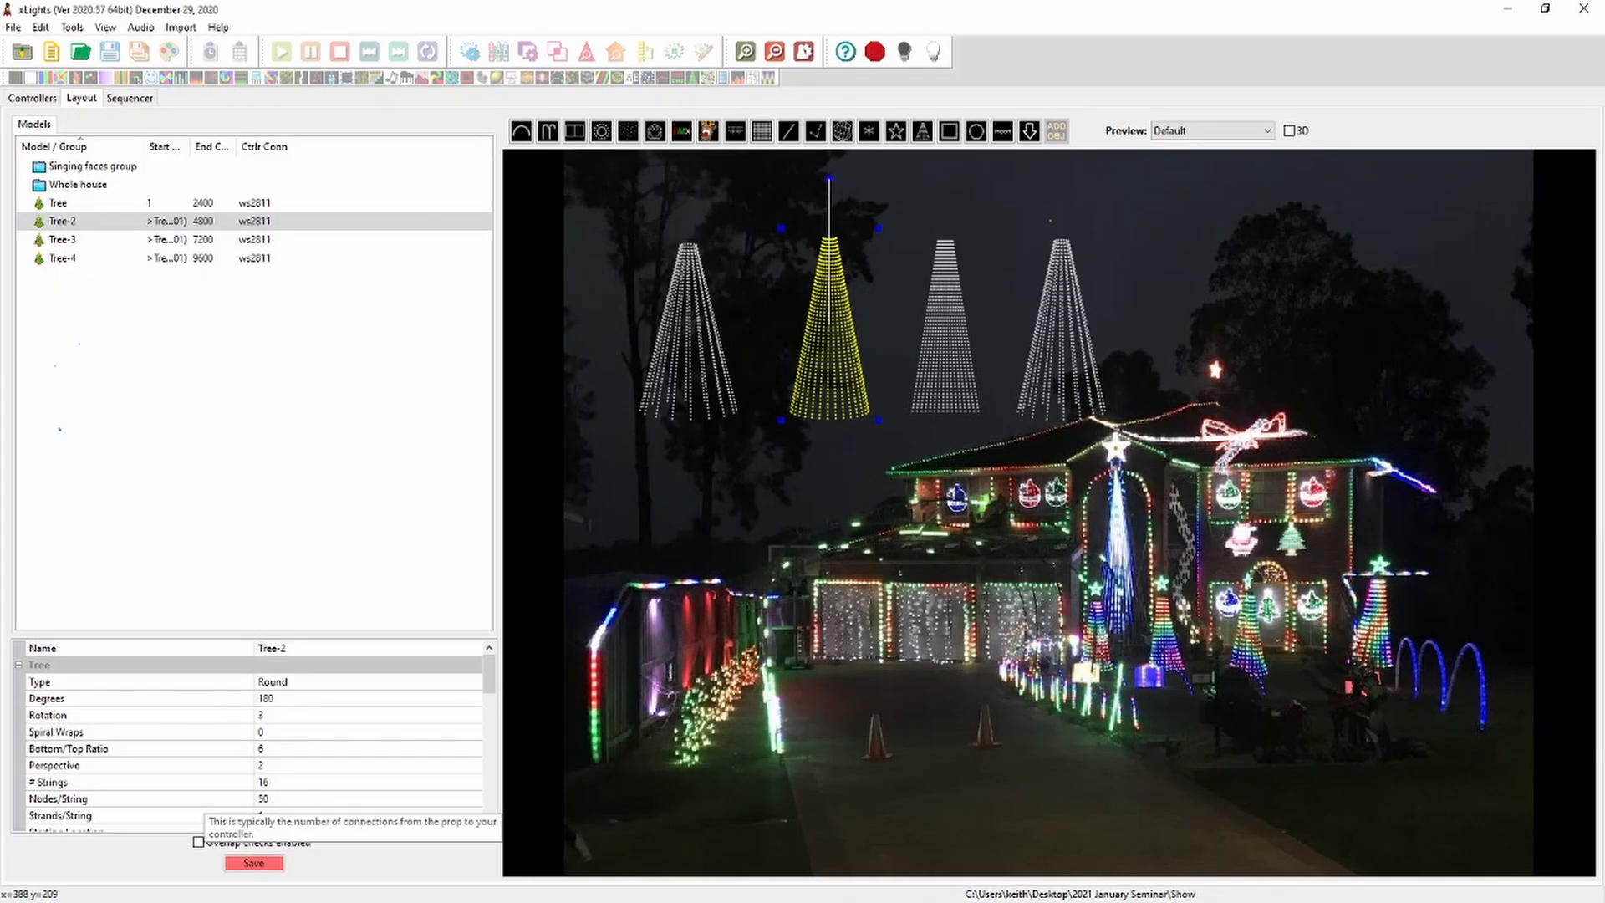
Try Bottom Right as the first tree's starting location and return it to Bottom Left
{"action": "scroll", "coordinate": [251, 736], "scroll_direction": "down", "scroll_amount": 2}
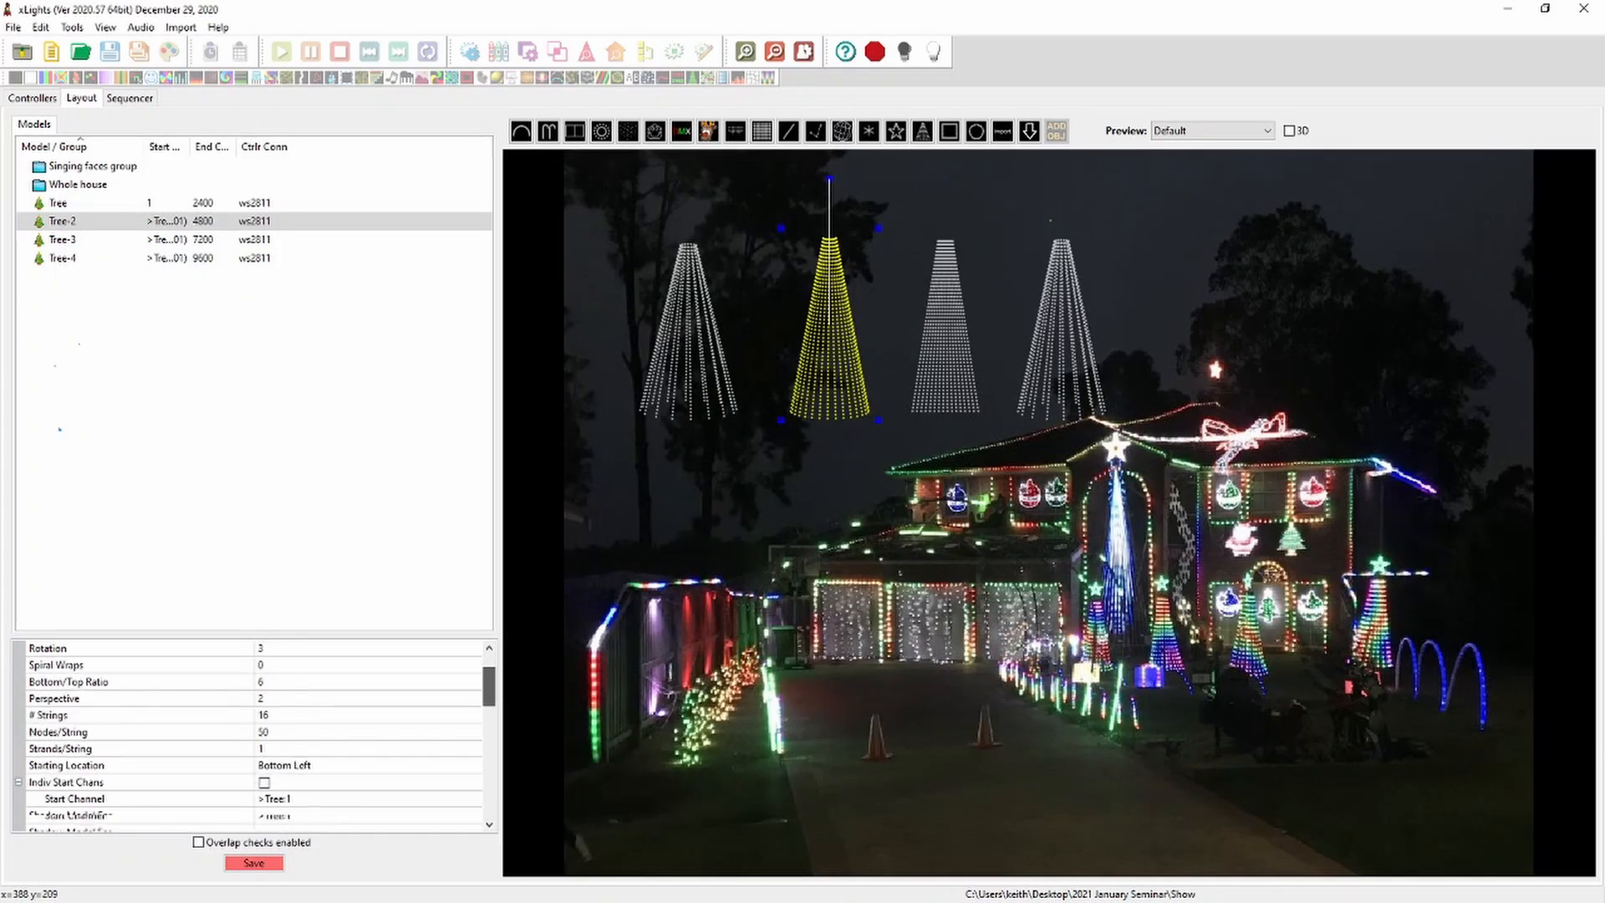
{"action": "left_click", "coordinate": [473, 749]}
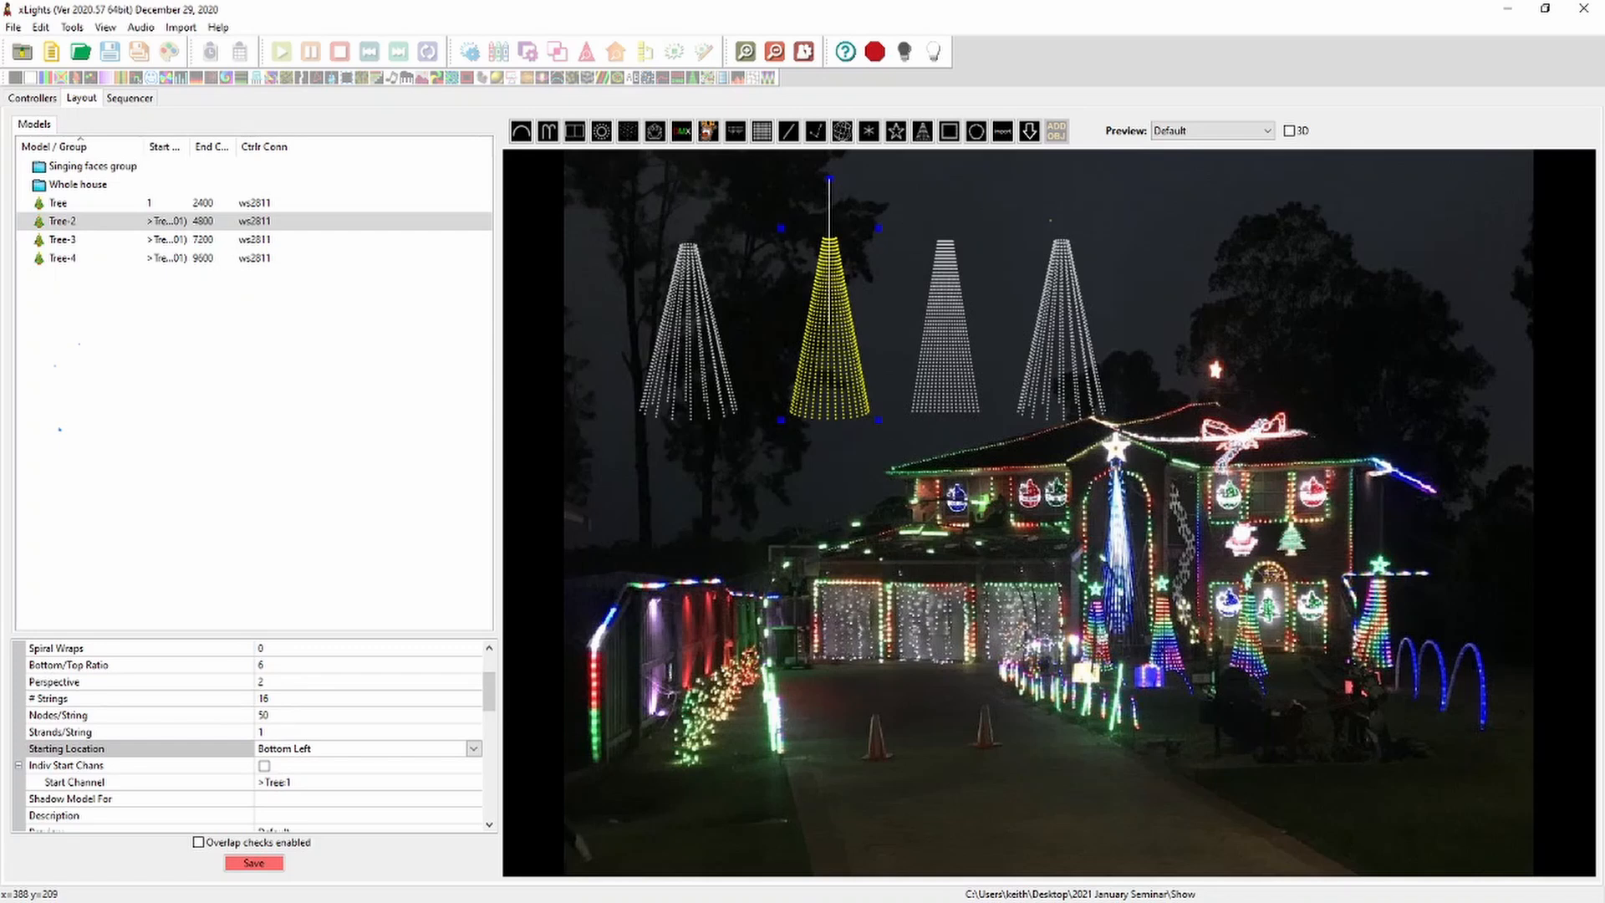
{"action": "left_click", "coordinate": [675, 391]}
{"action": "scroll", "coordinate": [251, 728], "scroll_direction": "down", "scroll_amount": 2}
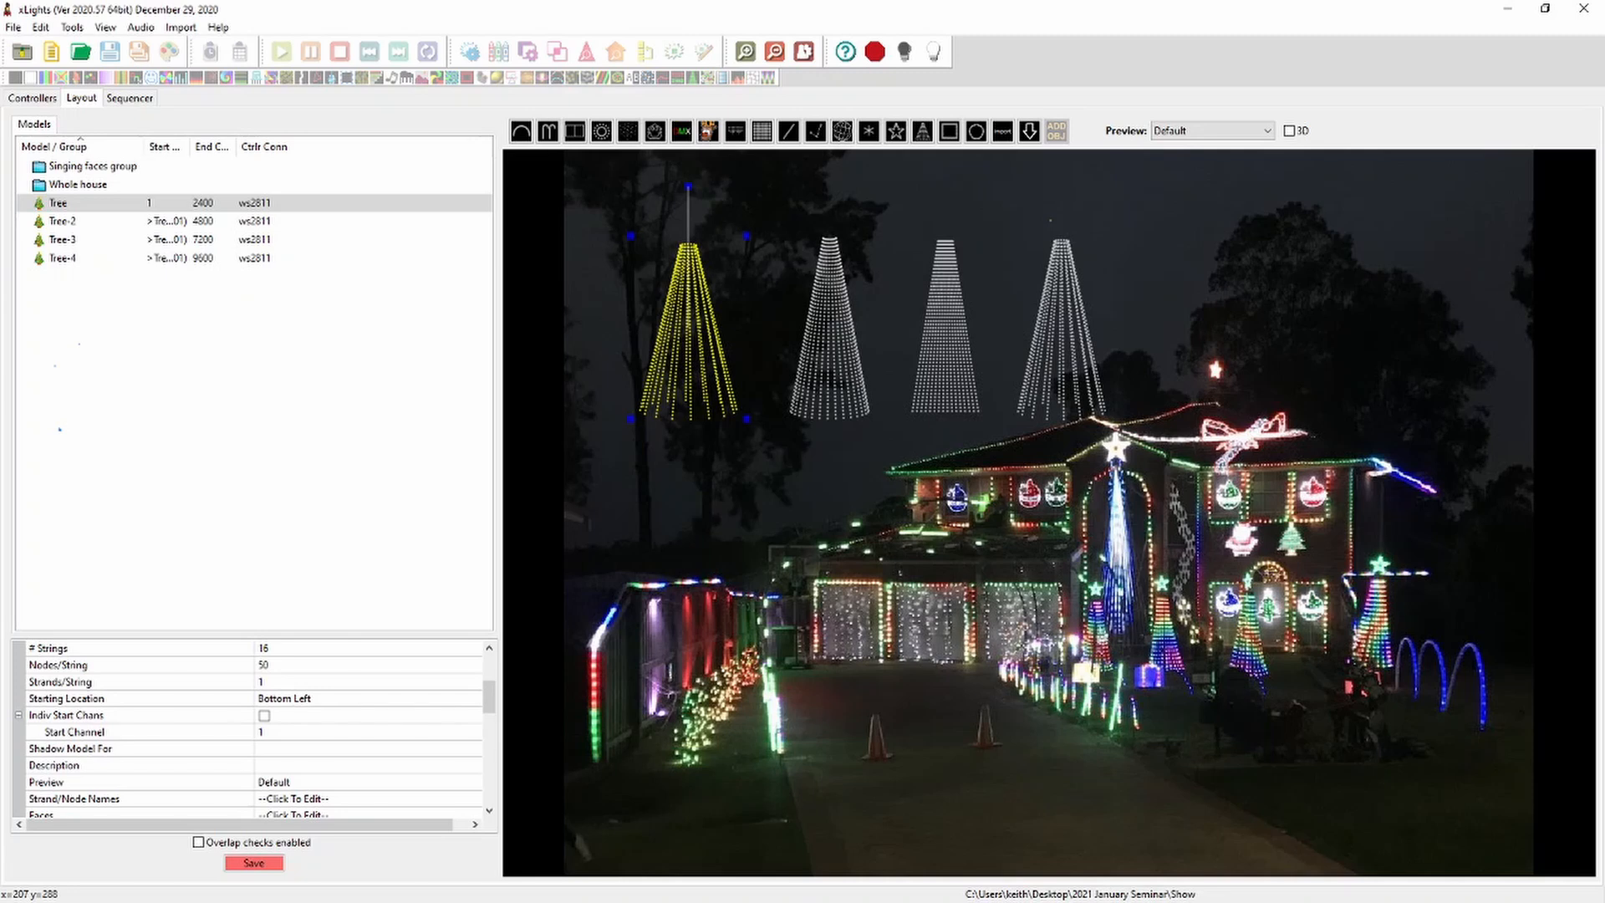
{"action": "left_click", "coordinate": [473, 698]}
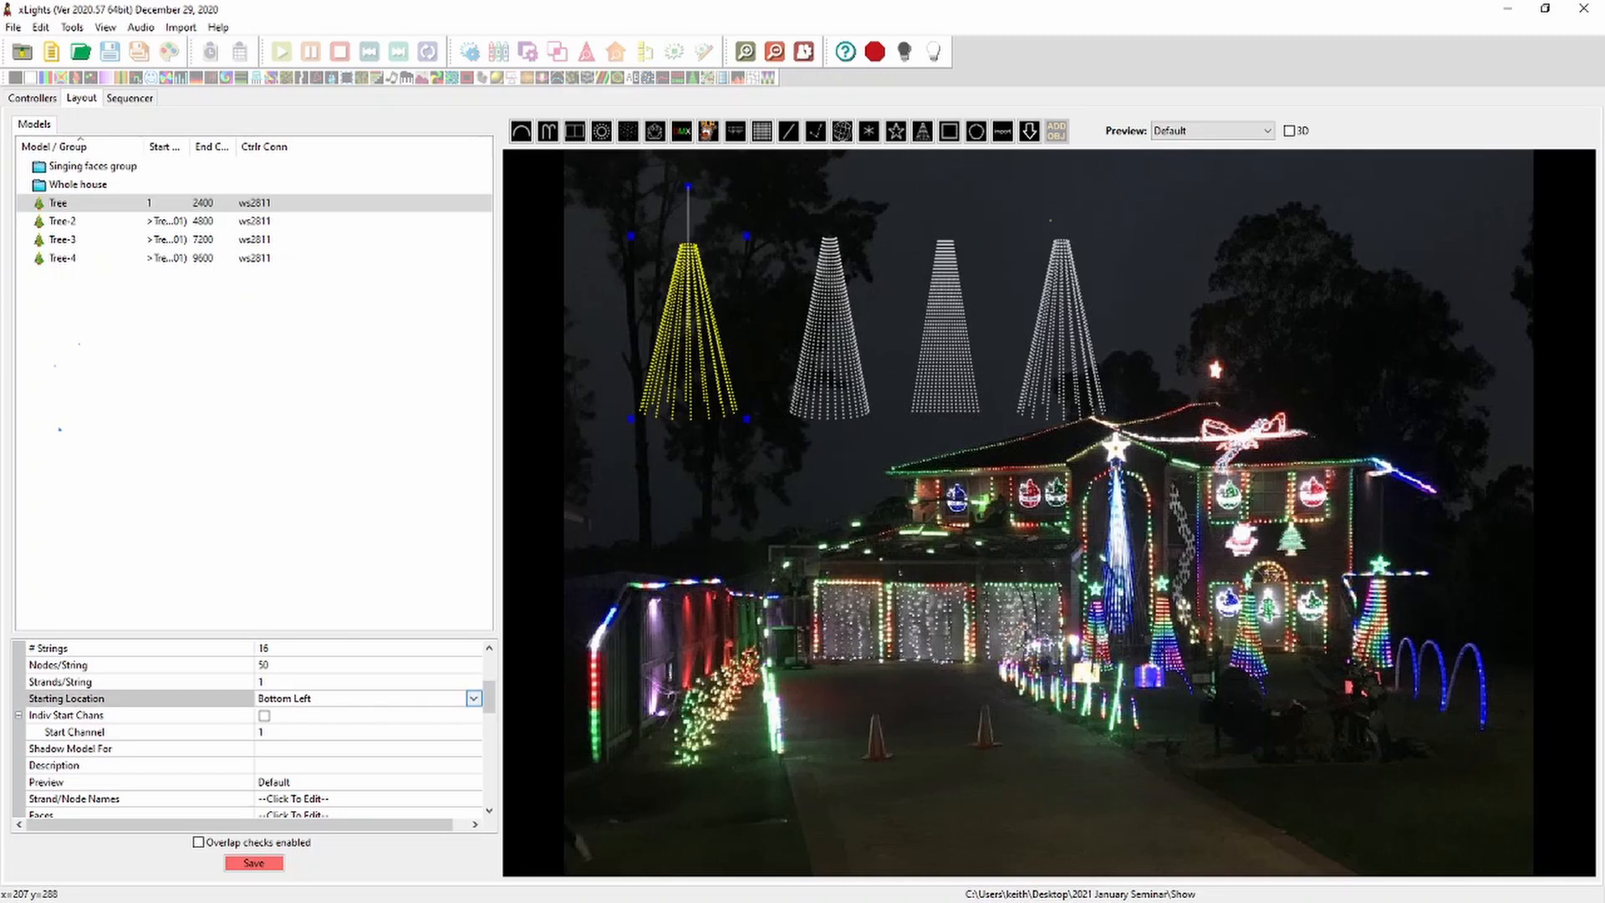
{"action": "left_click", "coordinate": [473, 698]}
{"action": "left_click", "coordinate": [288, 762]}
{"action": "left_click", "coordinate": [473, 698]}
{"action": "key", "text": "Down"}
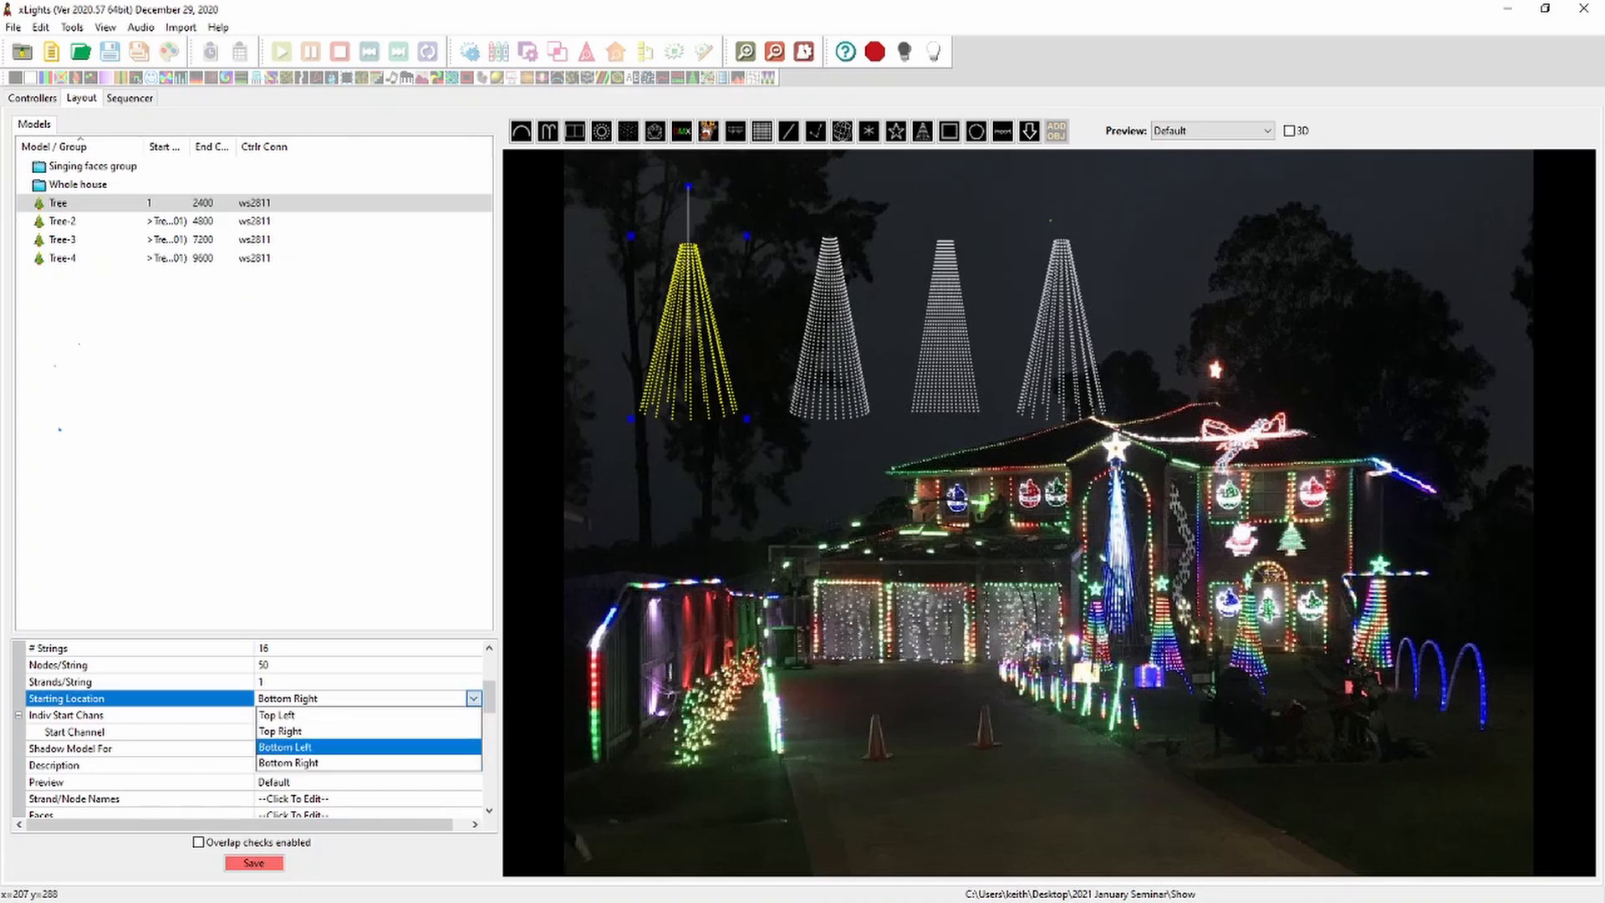
{"action": "key", "text": "Return"}
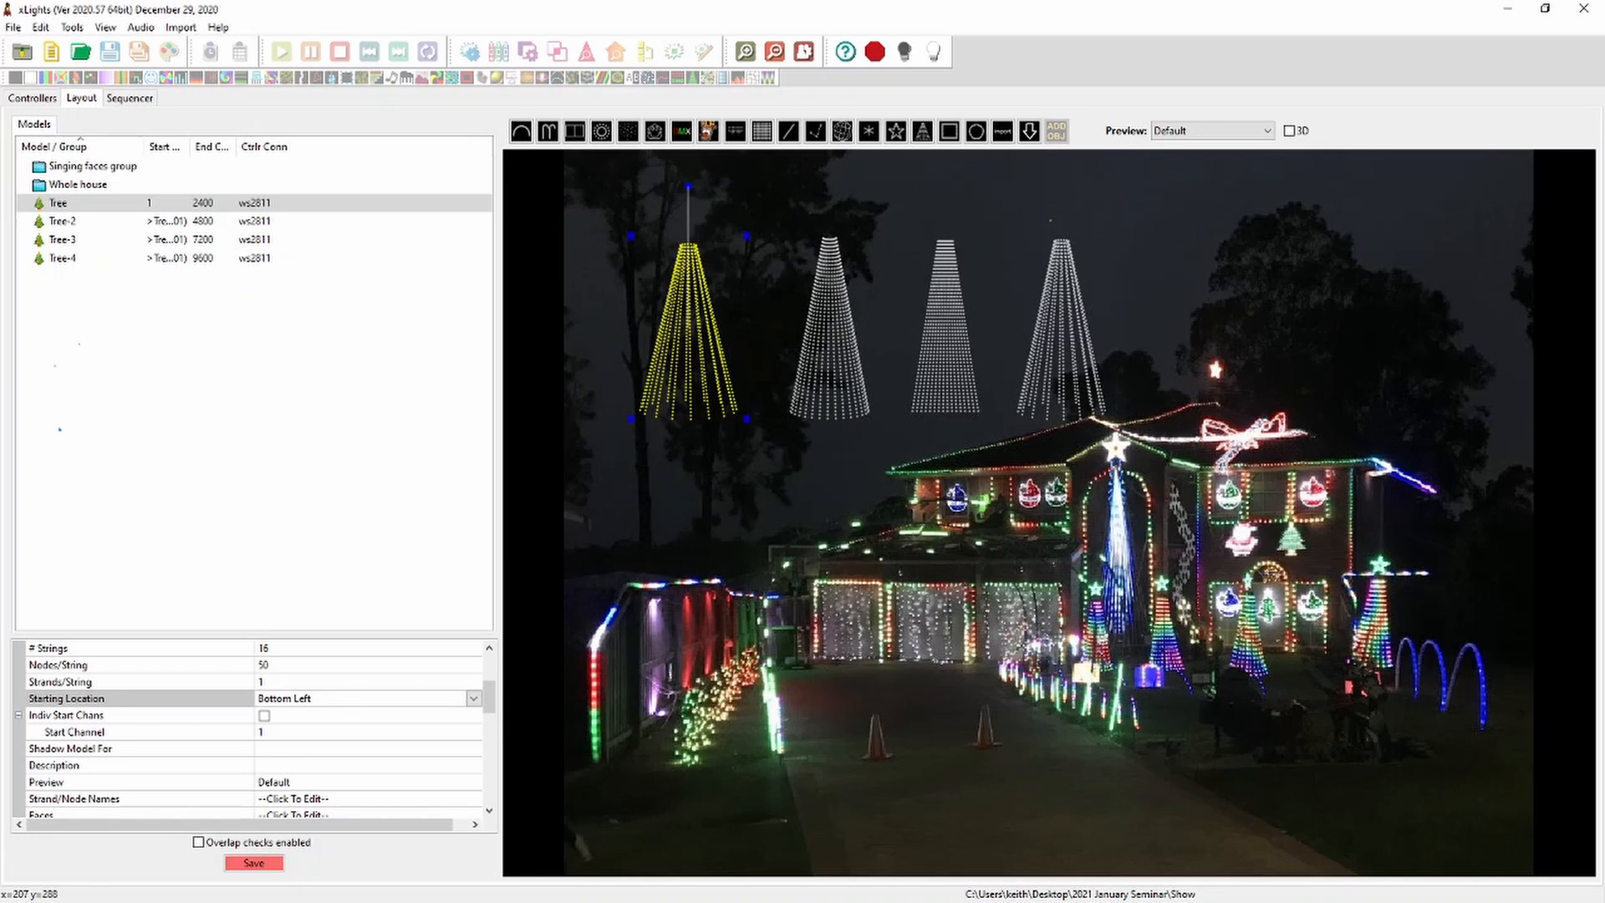
Set the number of strings of the first tree in the row to 4
{"action": "left_click_drag", "start_coordinate": [489, 696], "coordinate": [489, 669]}
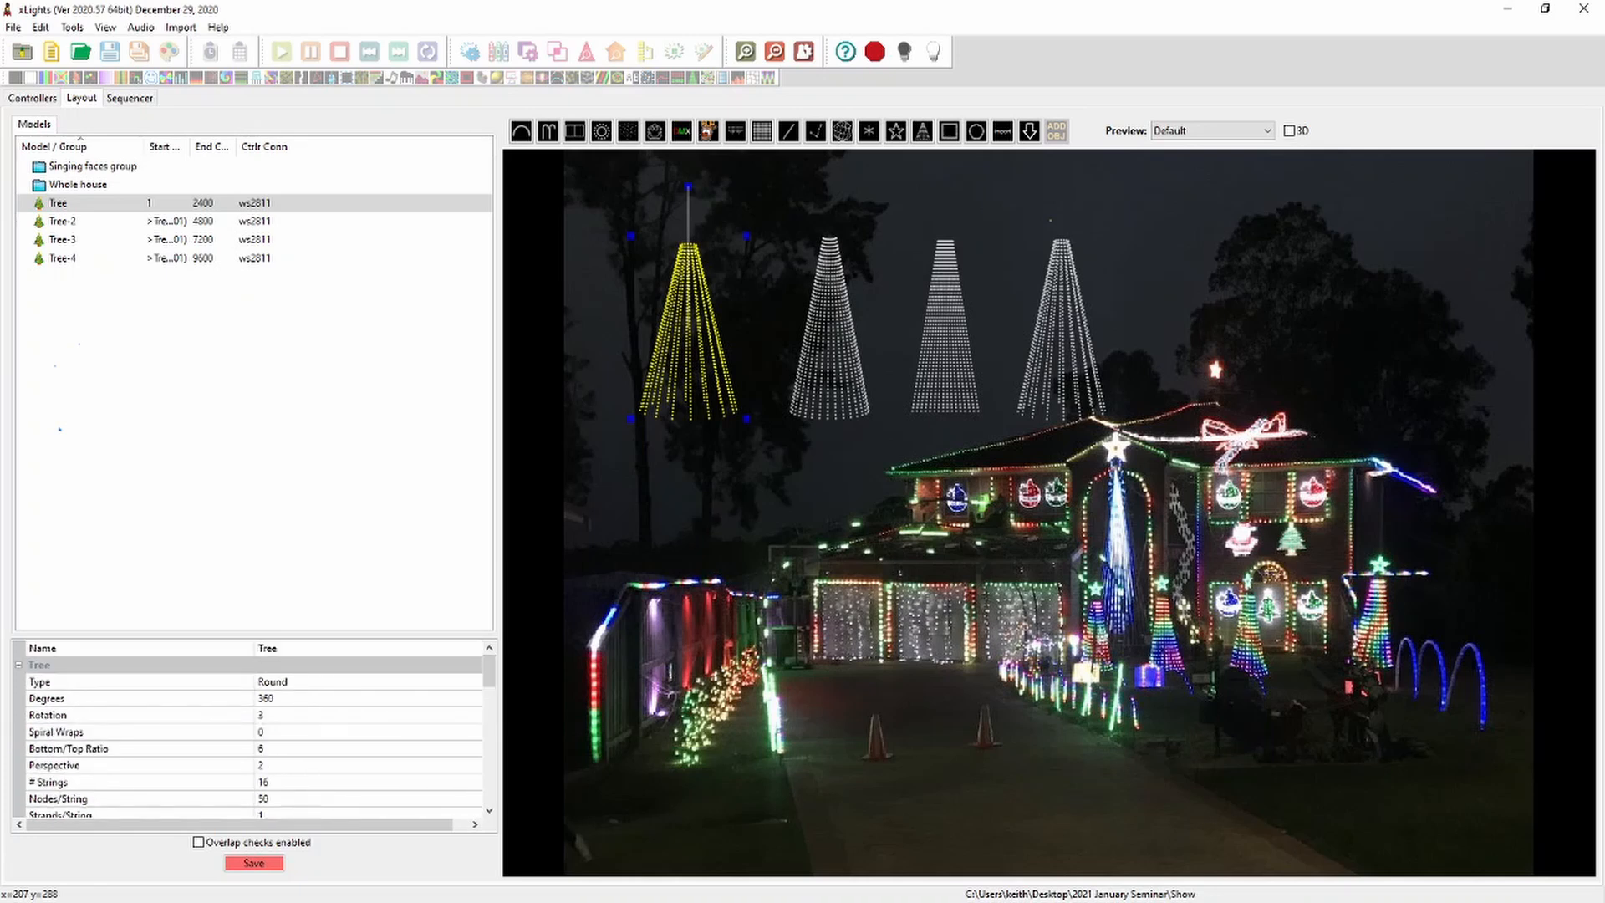
{"action": "scroll", "coordinate": [251, 727], "scroll_direction": "down", "scroll_amount": 1}
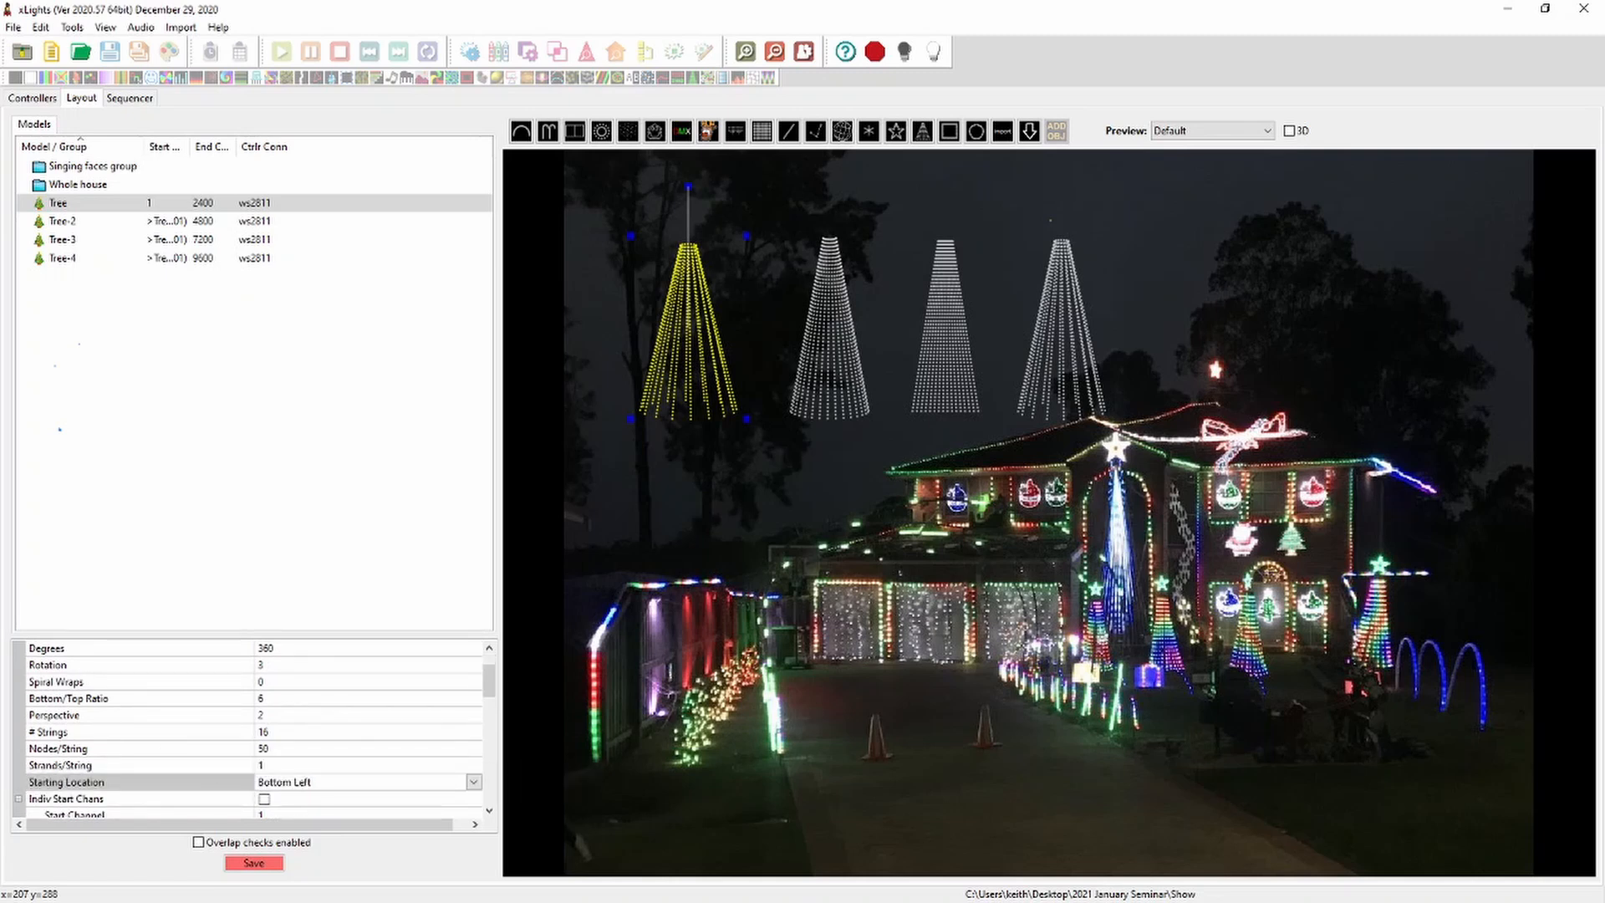
{"action": "left_click", "coordinate": [276, 731]}
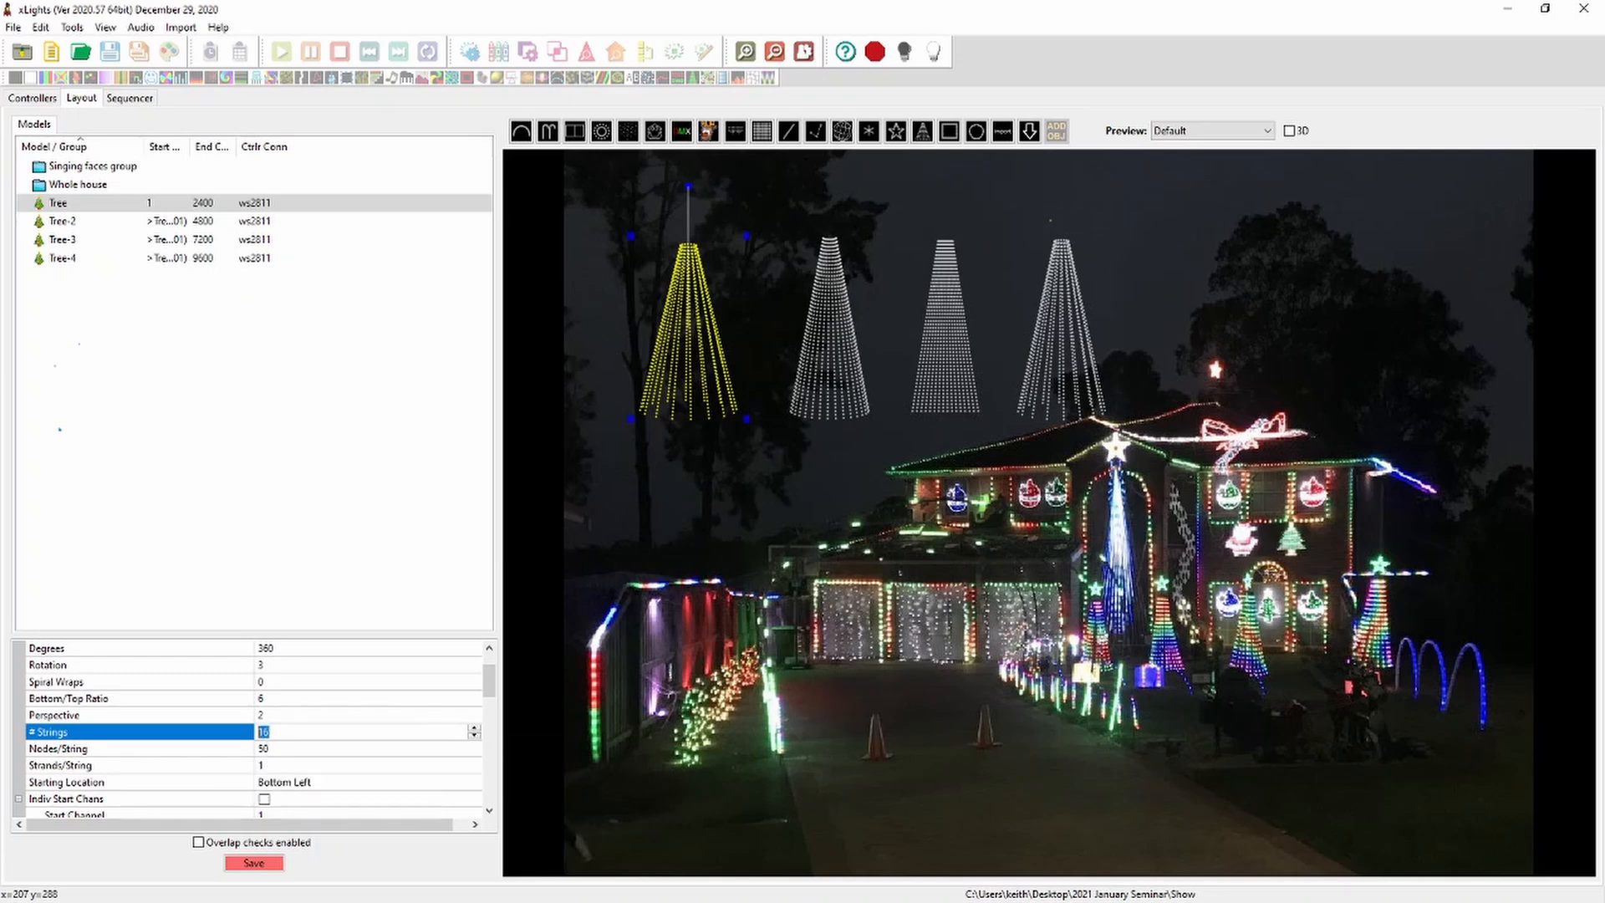
{"action": "type", "text": "4"}
{"action": "key", "text": "Return"}
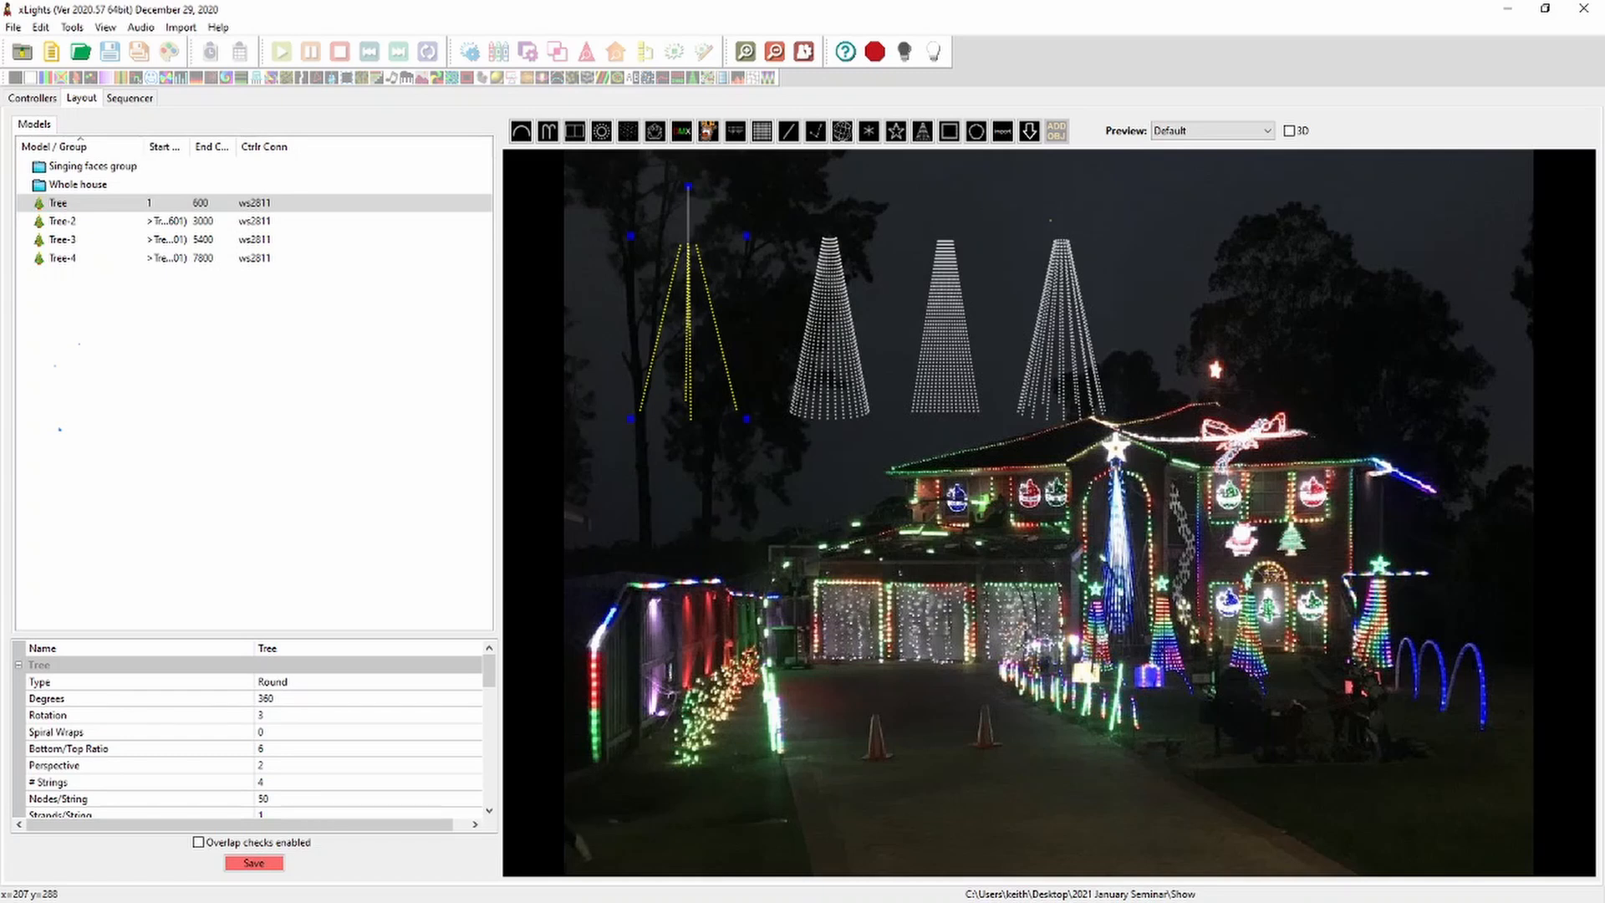
Set the first tree to 200 nodes per string and 4 strands per string
{"action": "scroll", "coordinate": [272, 736], "scroll_direction": "down", "scroll_amount": 1}
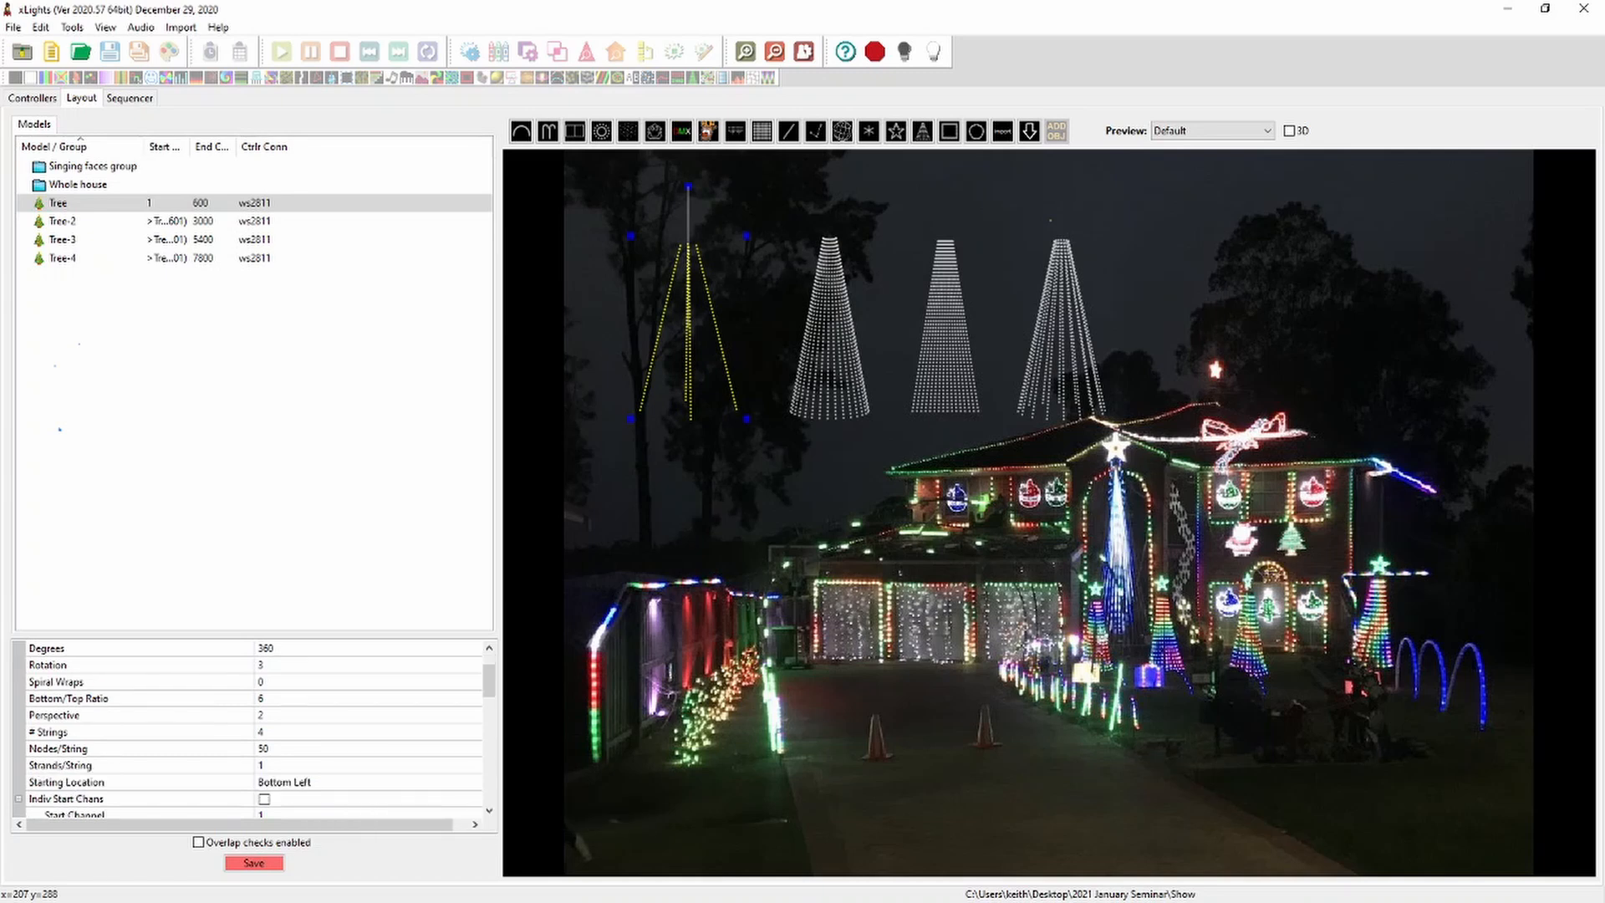
{"action": "left_click", "coordinate": [275, 733]}
{"action": "left_click", "coordinate": [273, 749]}
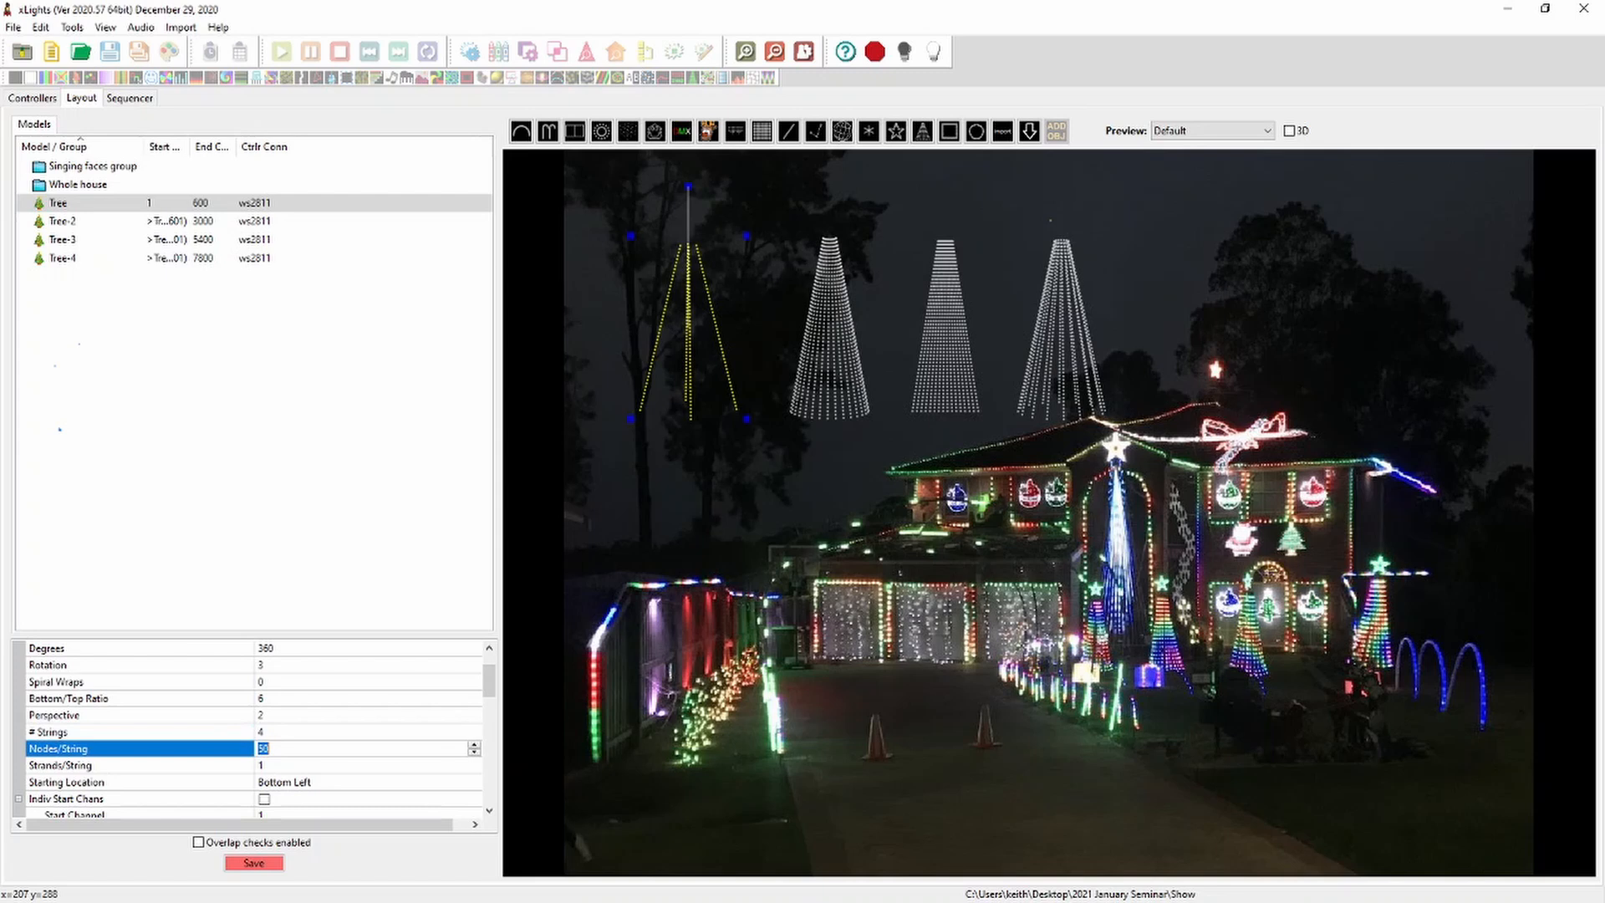
{"action": "type", "text": "200"}
{"action": "key", "text": "Return"}
{"action": "scroll", "coordinate": [251, 728], "scroll_direction": "down", "scroll_amount": 2}
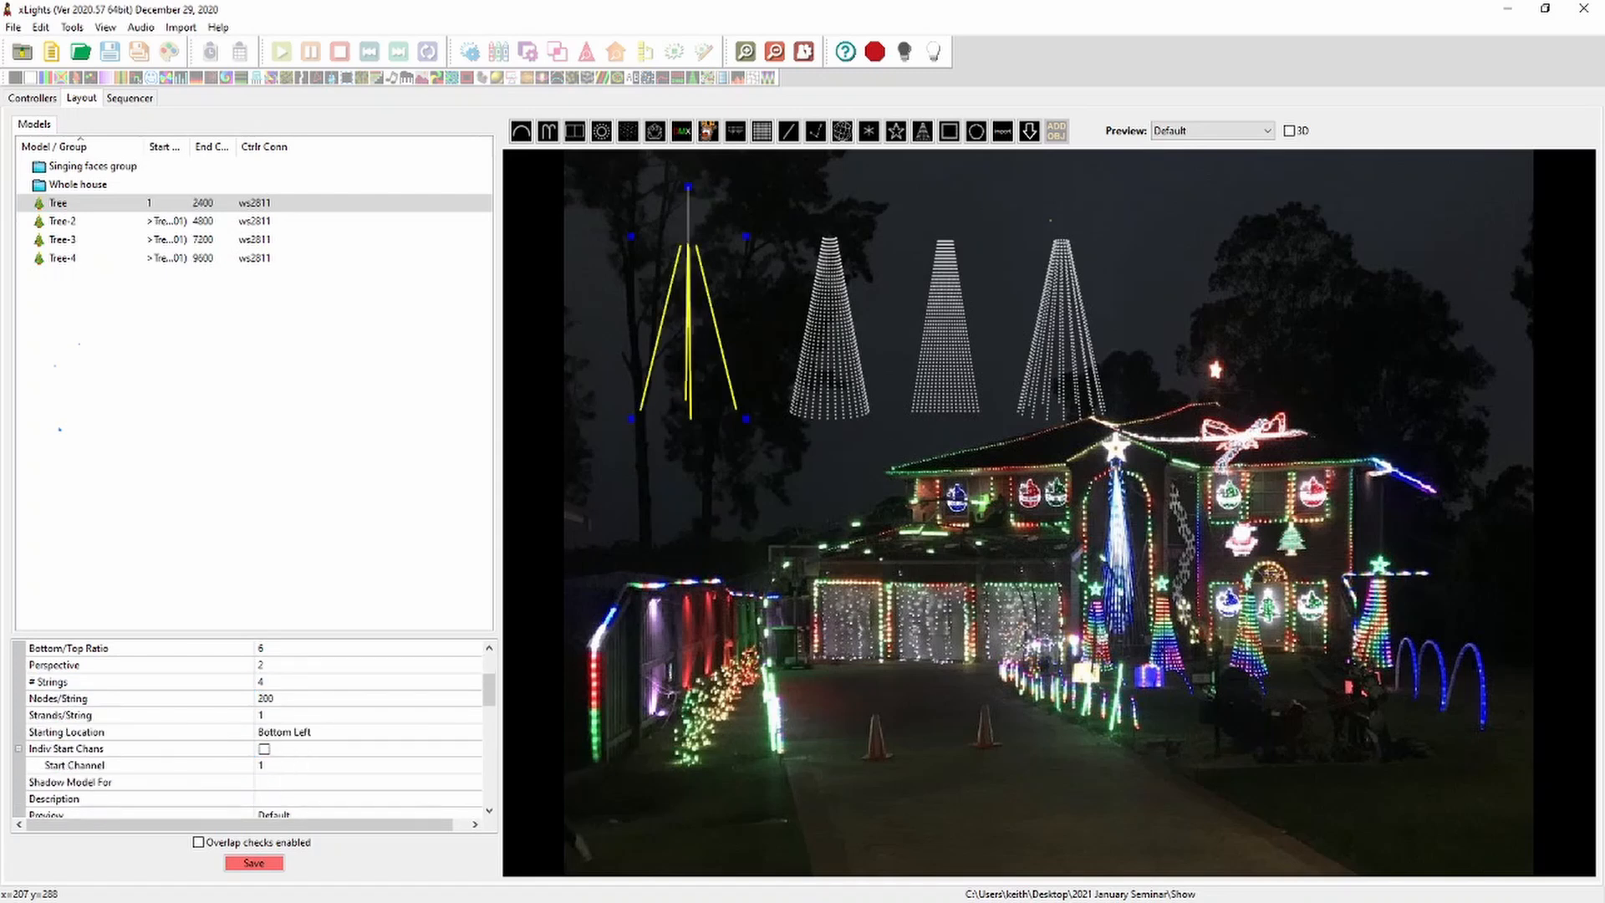
{"action": "left_click", "coordinate": [273, 716]}
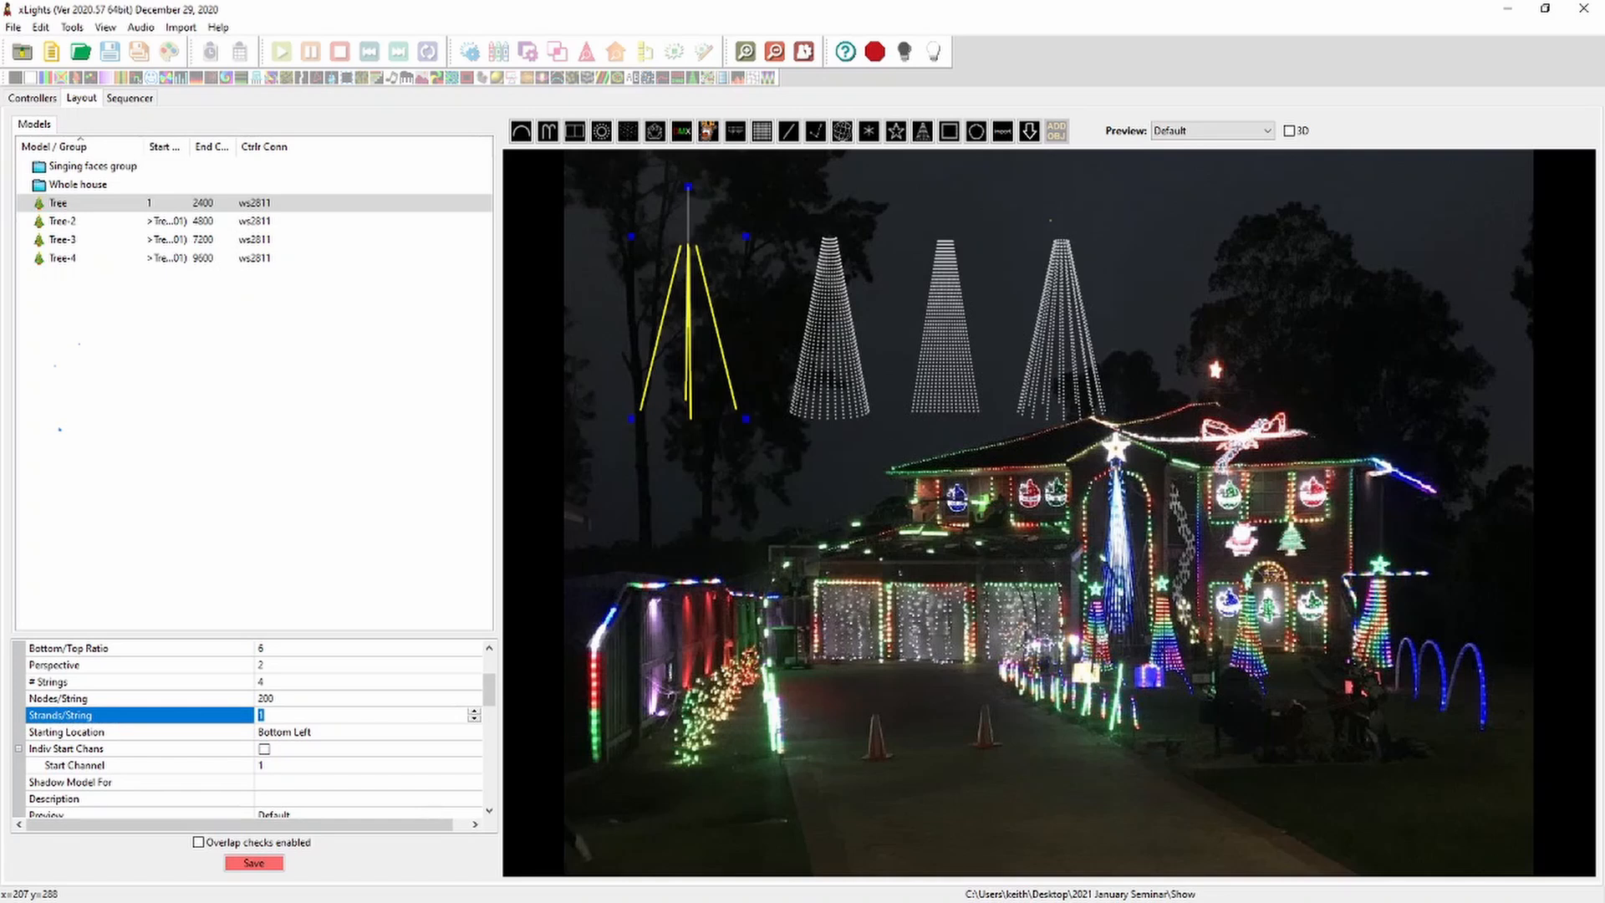
{"action": "type", "text": "4"}
{"action": "key", "text": "Return"}
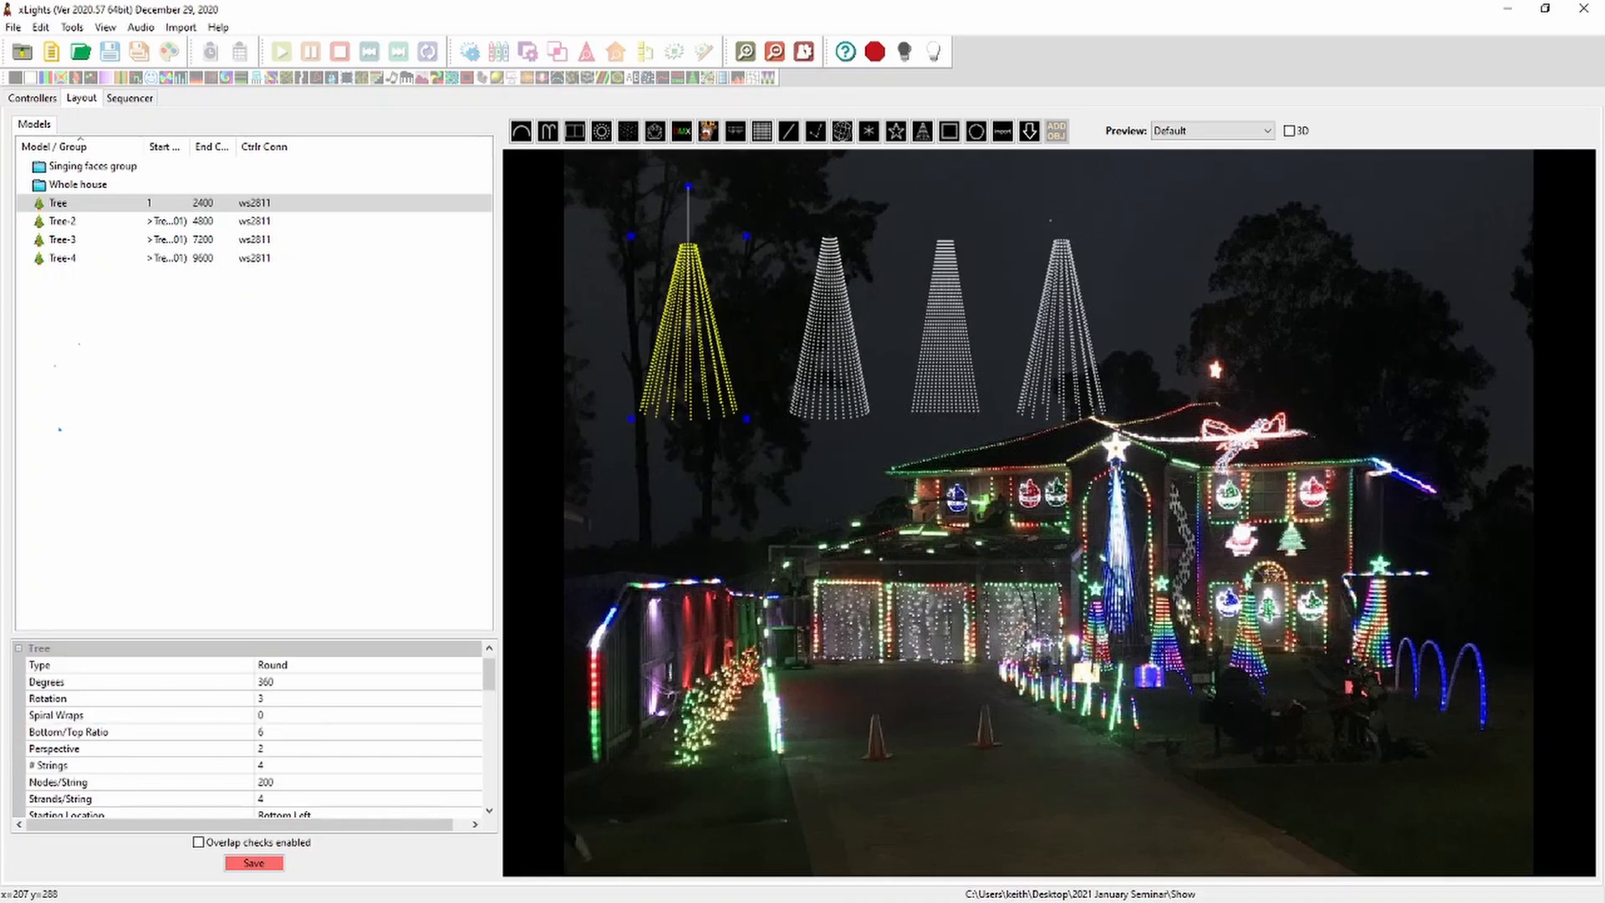
{"action": "scroll", "coordinate": [254, 731], "scroll_direction": "up", "scroll_amount": 1}
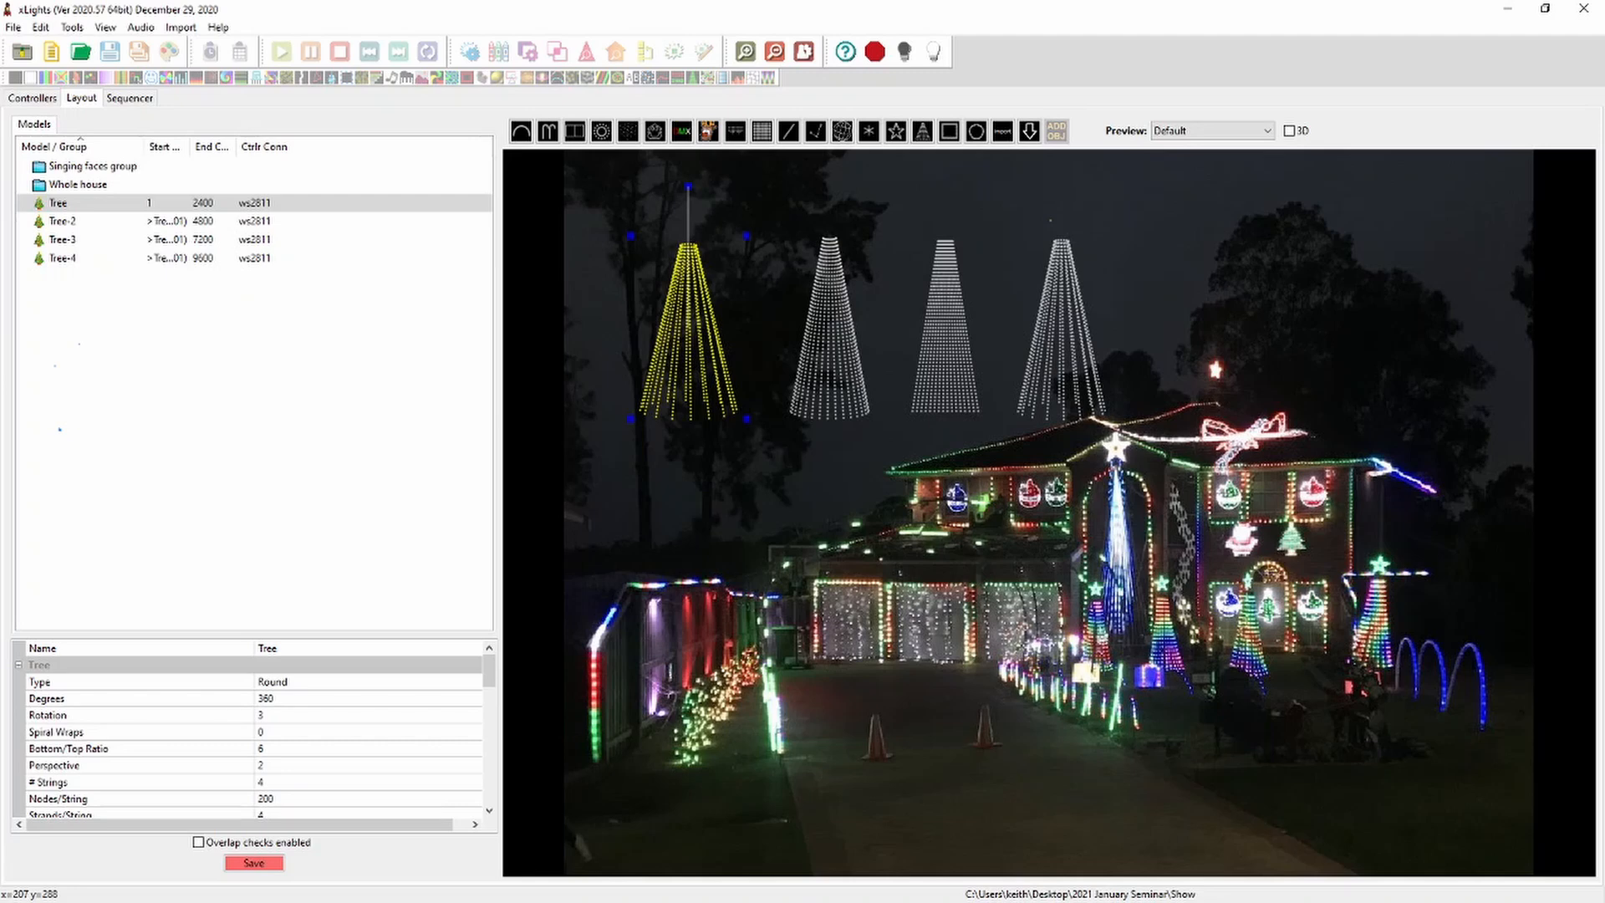
Examine the node layout of the first tree in an enlarged window, down to the first nodes of each string
{"action": "right_click", "coordinate": [671, 348]}
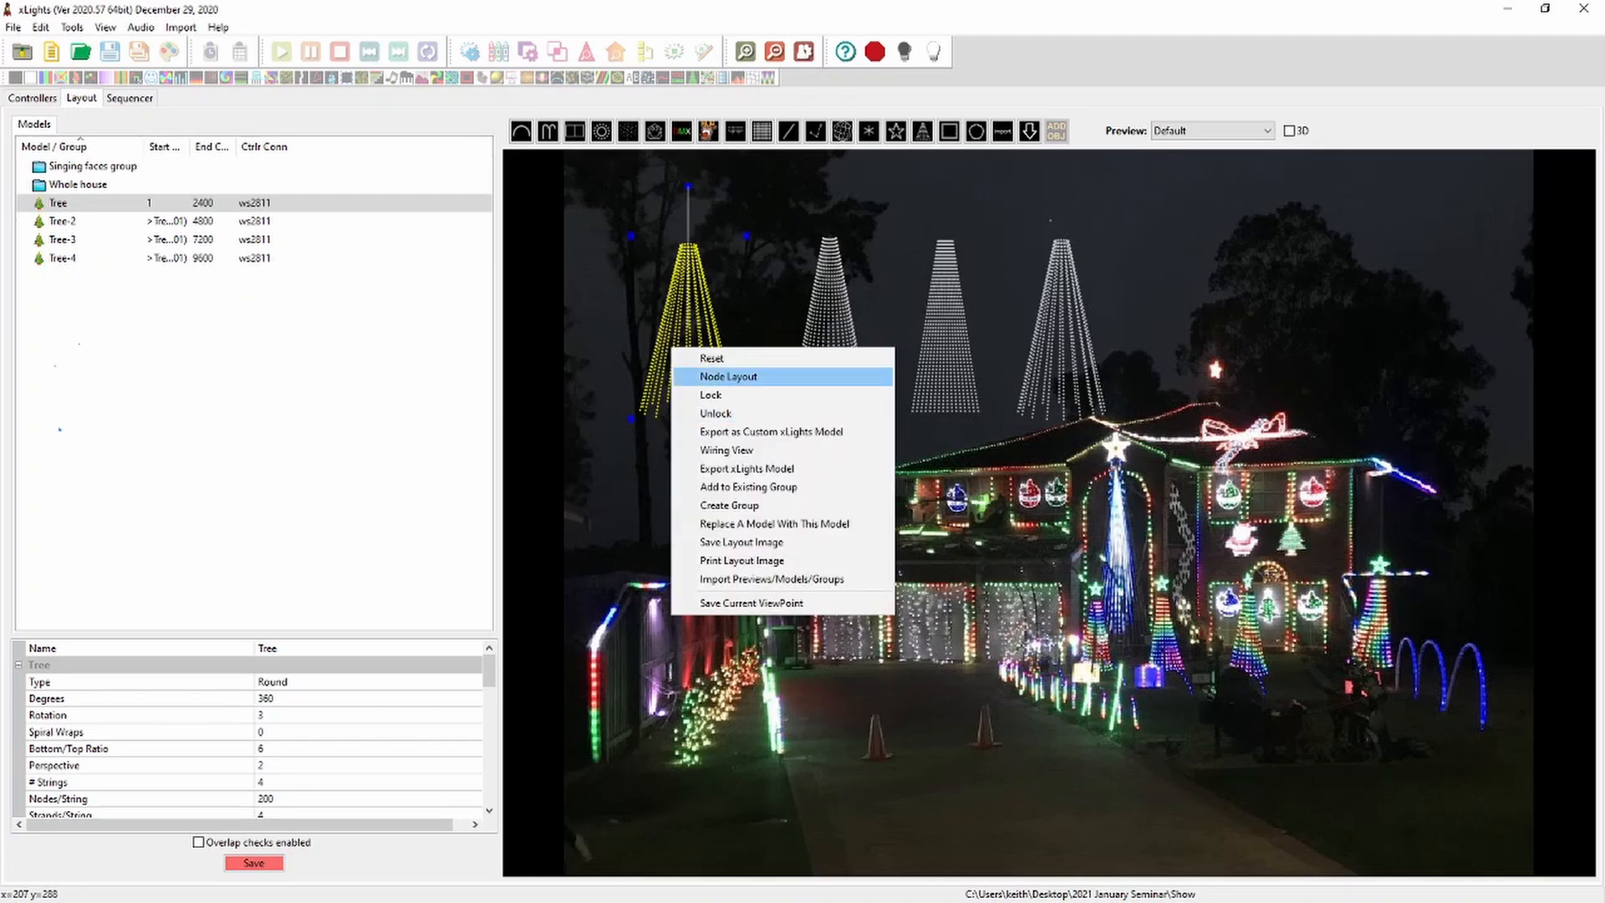
{"action": "left_click", "coordinate": [726, 376]}
{"action": "left_click_drag", "start_coordinate": [488, 476], "coordinate": [1196, 864]}
{"action": "scroll", "coordinate": [627, 501], "scroll_direction": "down", "scroll_amount": 1}
{"action": "scroll", "coordinate": [627, 502], "scroll_direction": "down", "scroll_amount": 5}
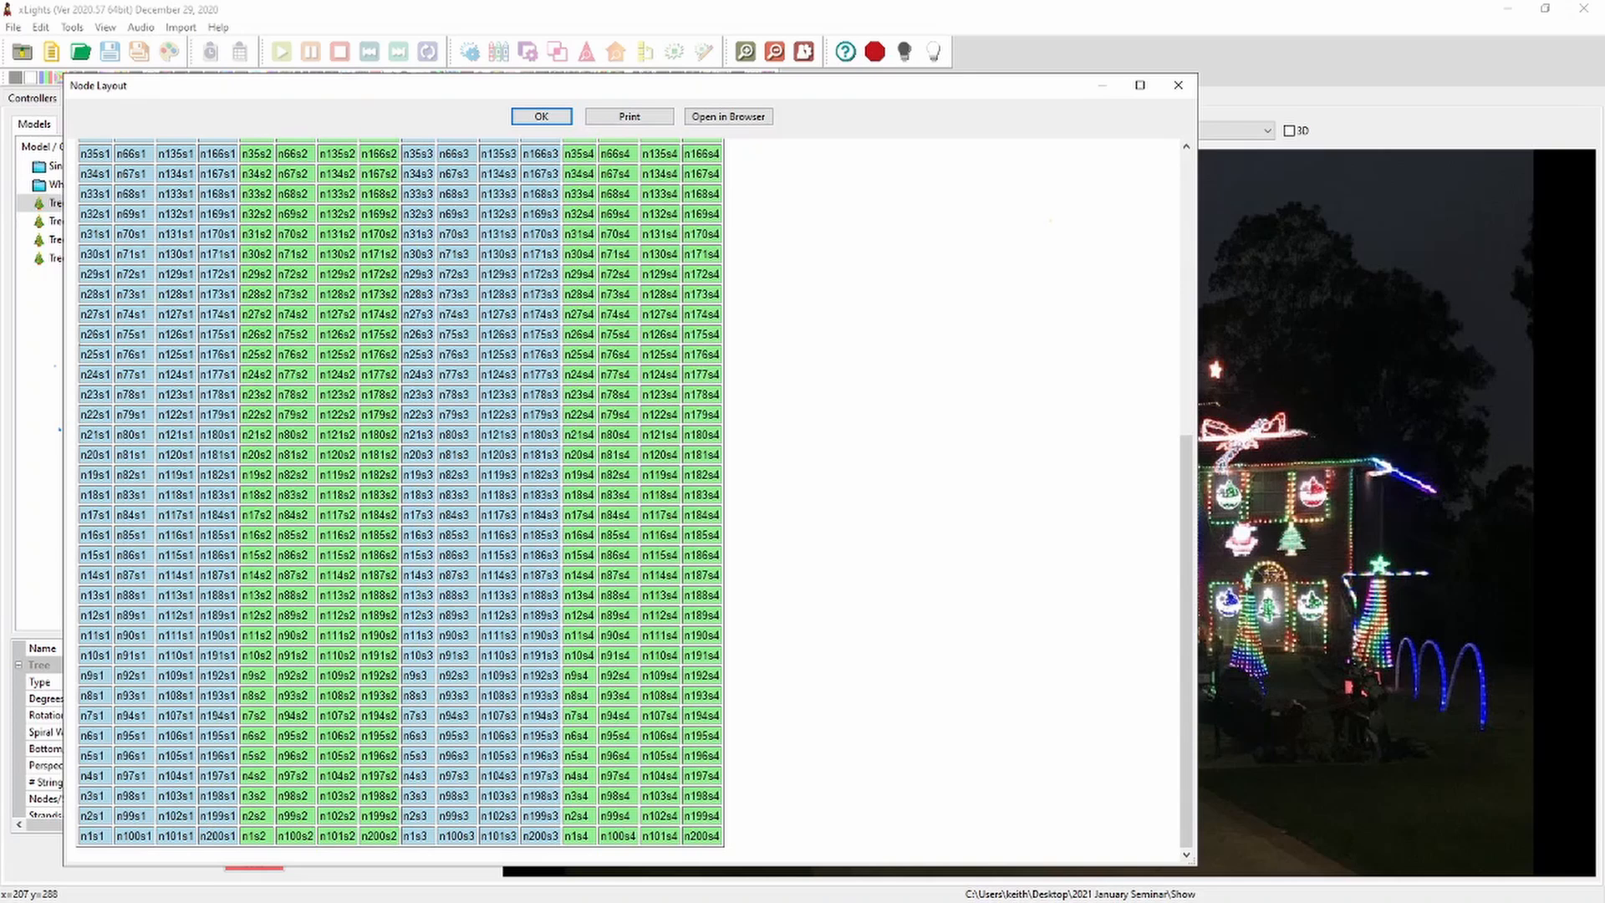
Close the node layout and move the first, second and fourth trees slightly up and to the left
{"action": "left_click", "coordinate": [542, 116]}
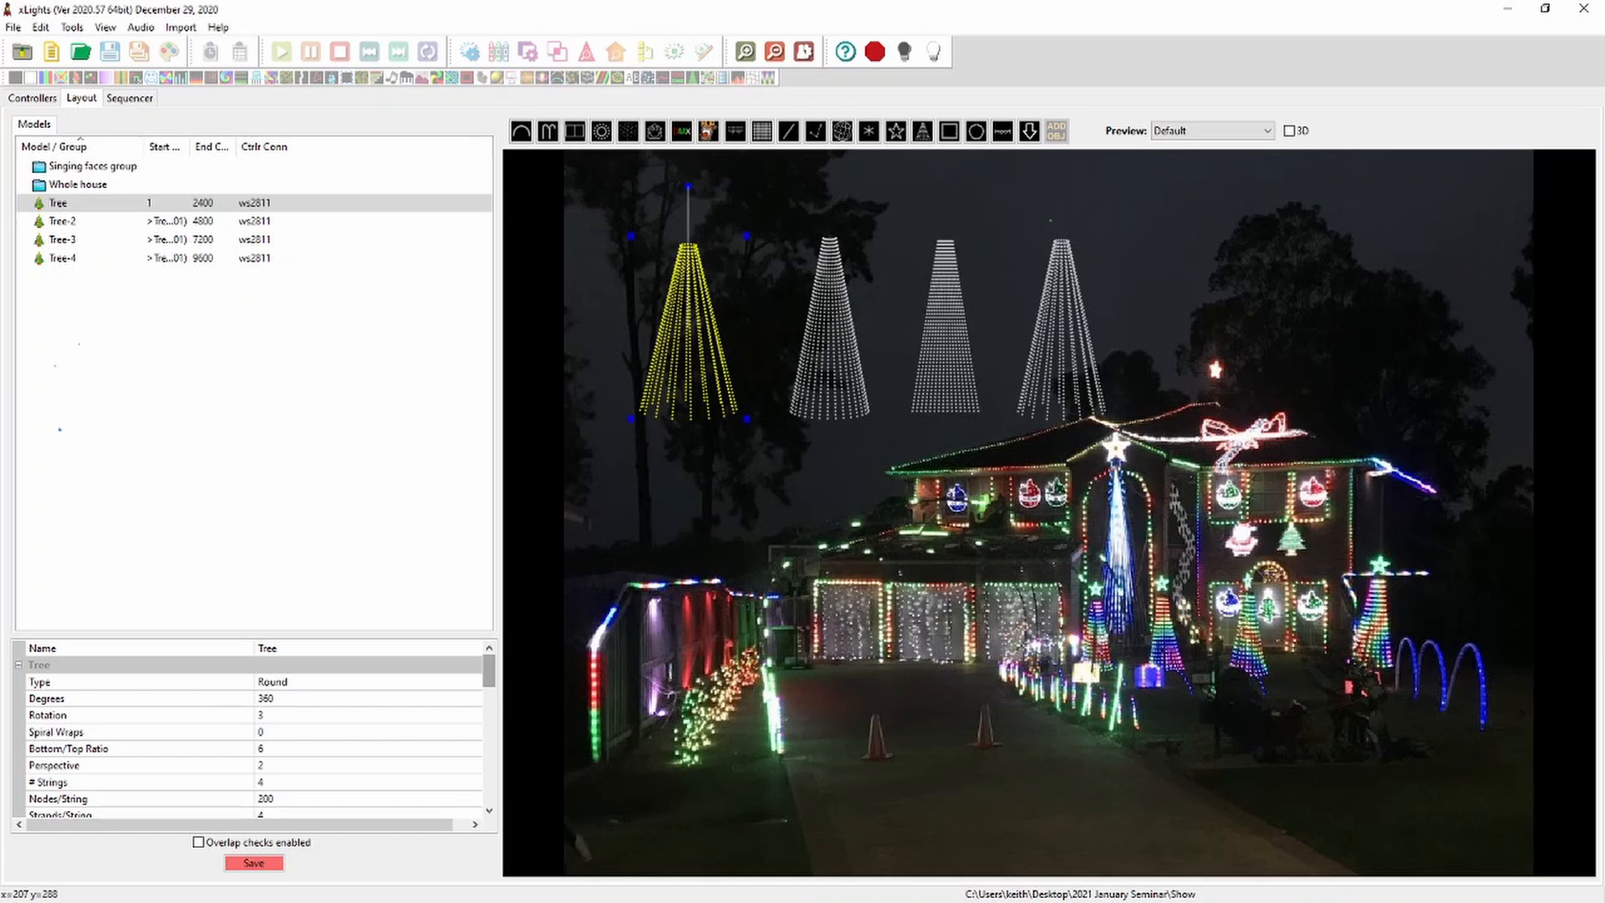
{"action": "scroll", "coordinate": [261, 730], "scroll_direction": "down", "scroll_amount": 3}
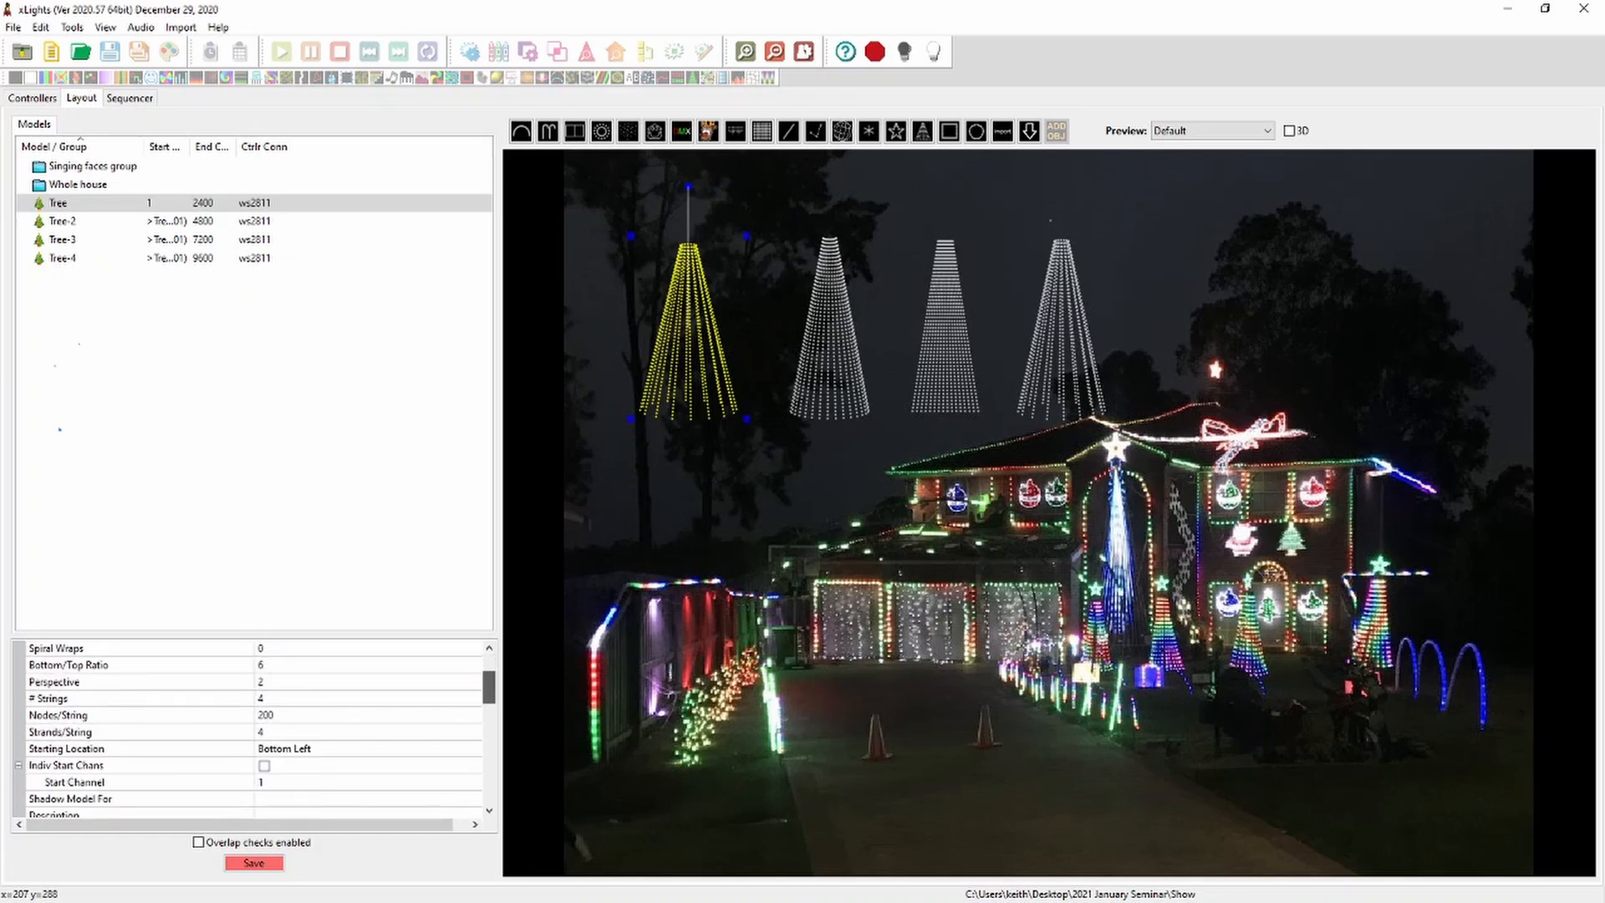
{"action": "left_click_drag", "start_coordinate": [679, 317], "coordinate": [677, 311]}
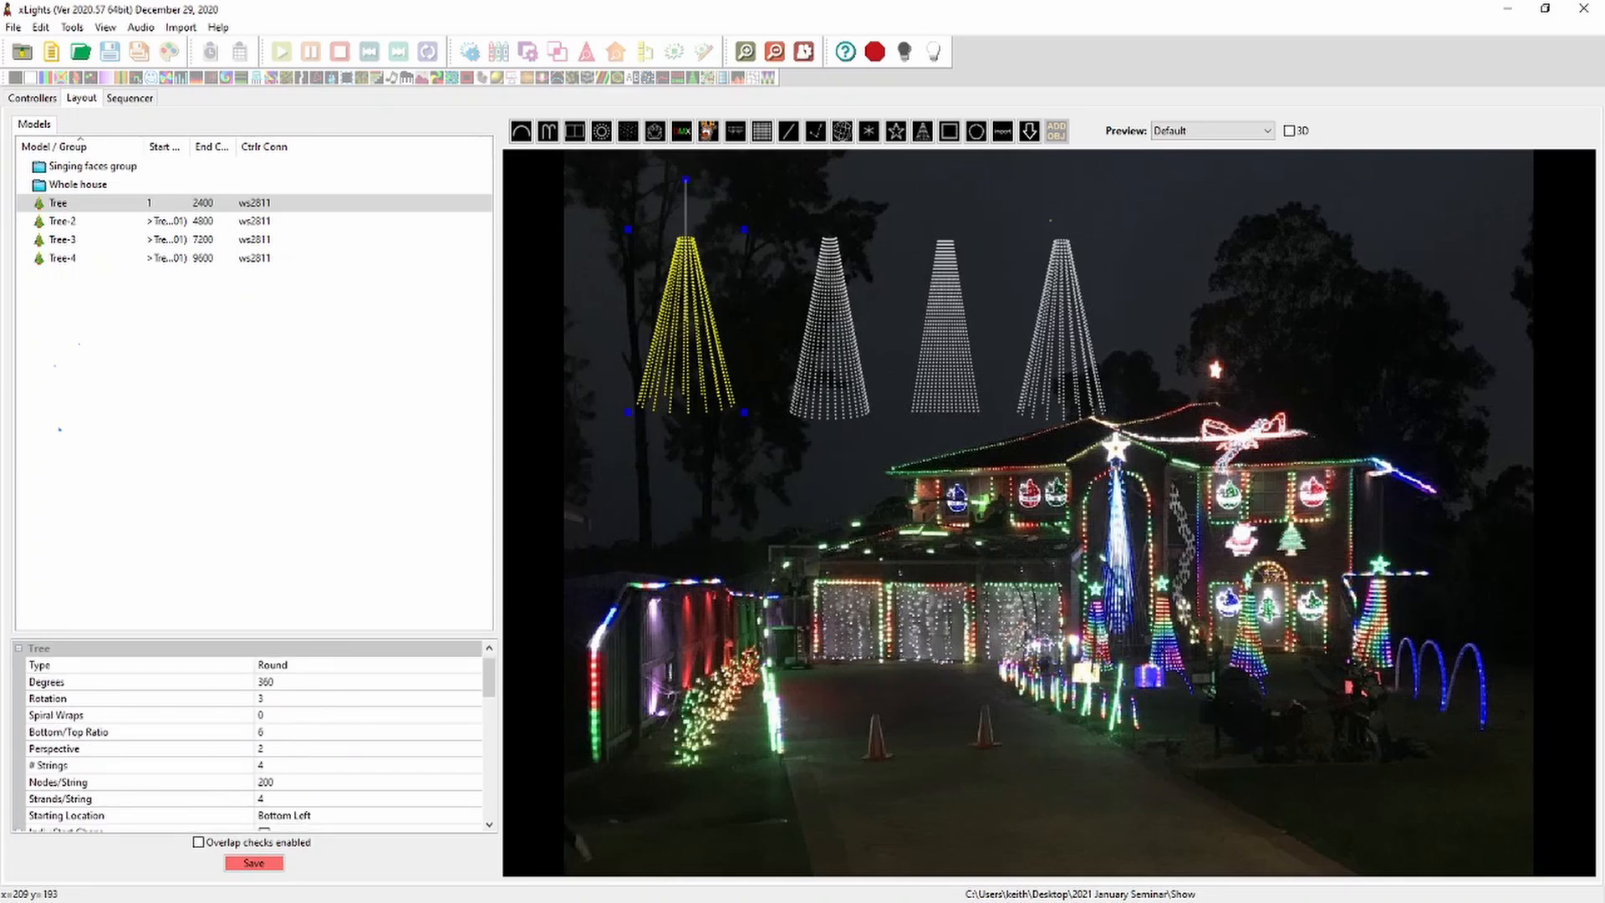
{"action": "left_click_drag", "start_coordinate": [827, 328], "coordinate": [802, 320]}
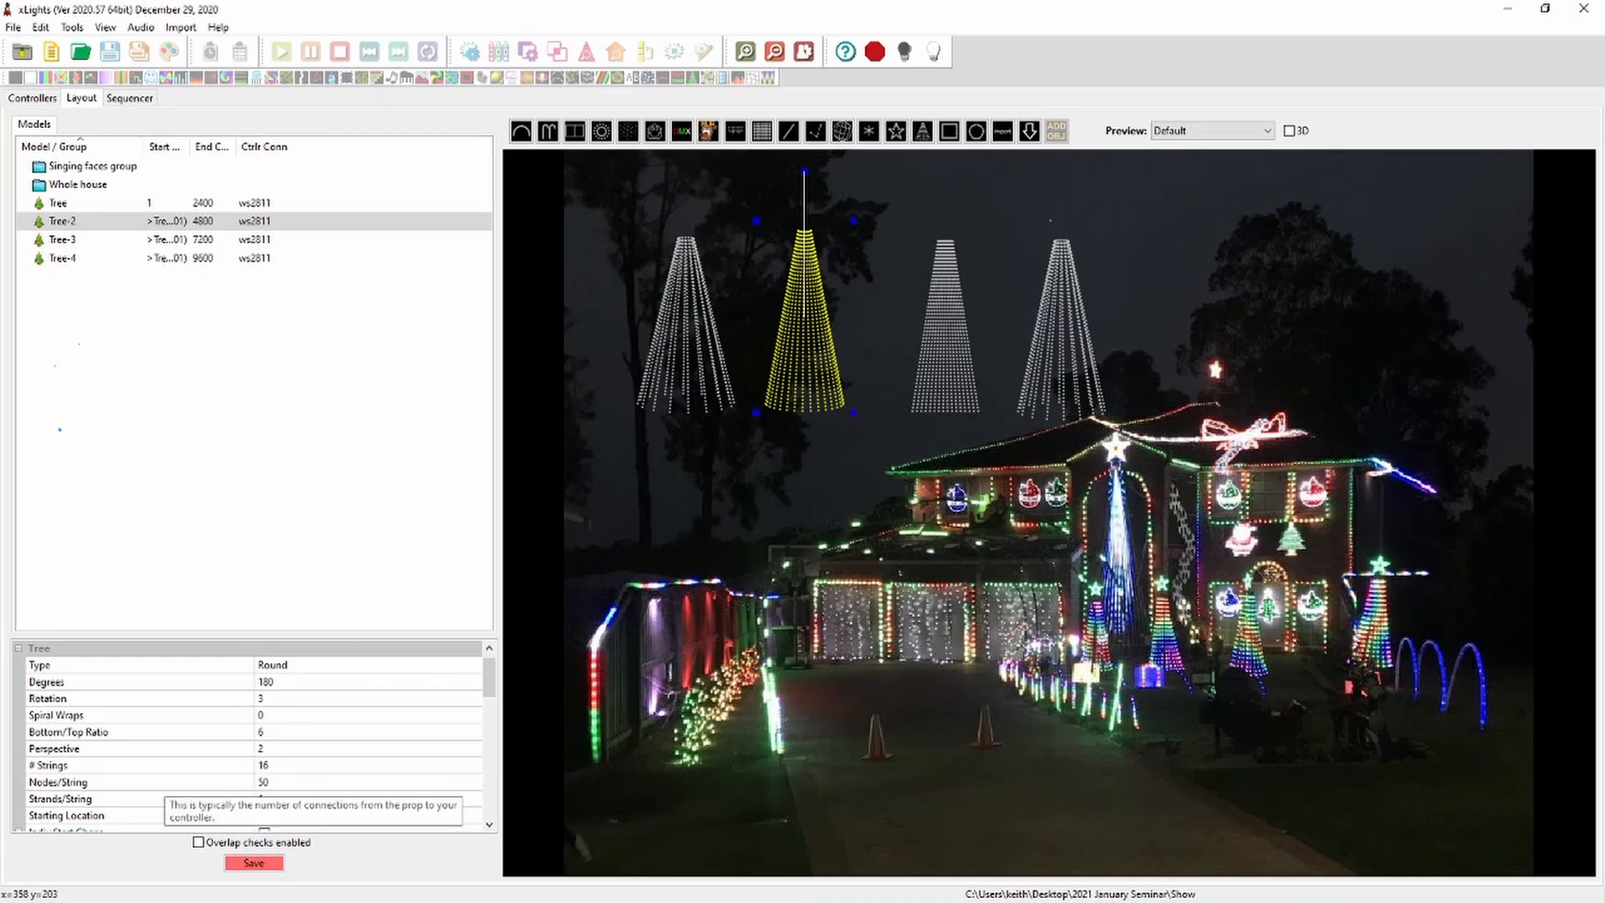
{"action": "left_click_drag", "start_coordinate": [1068, 335], "coordinate": [1059, 329]}
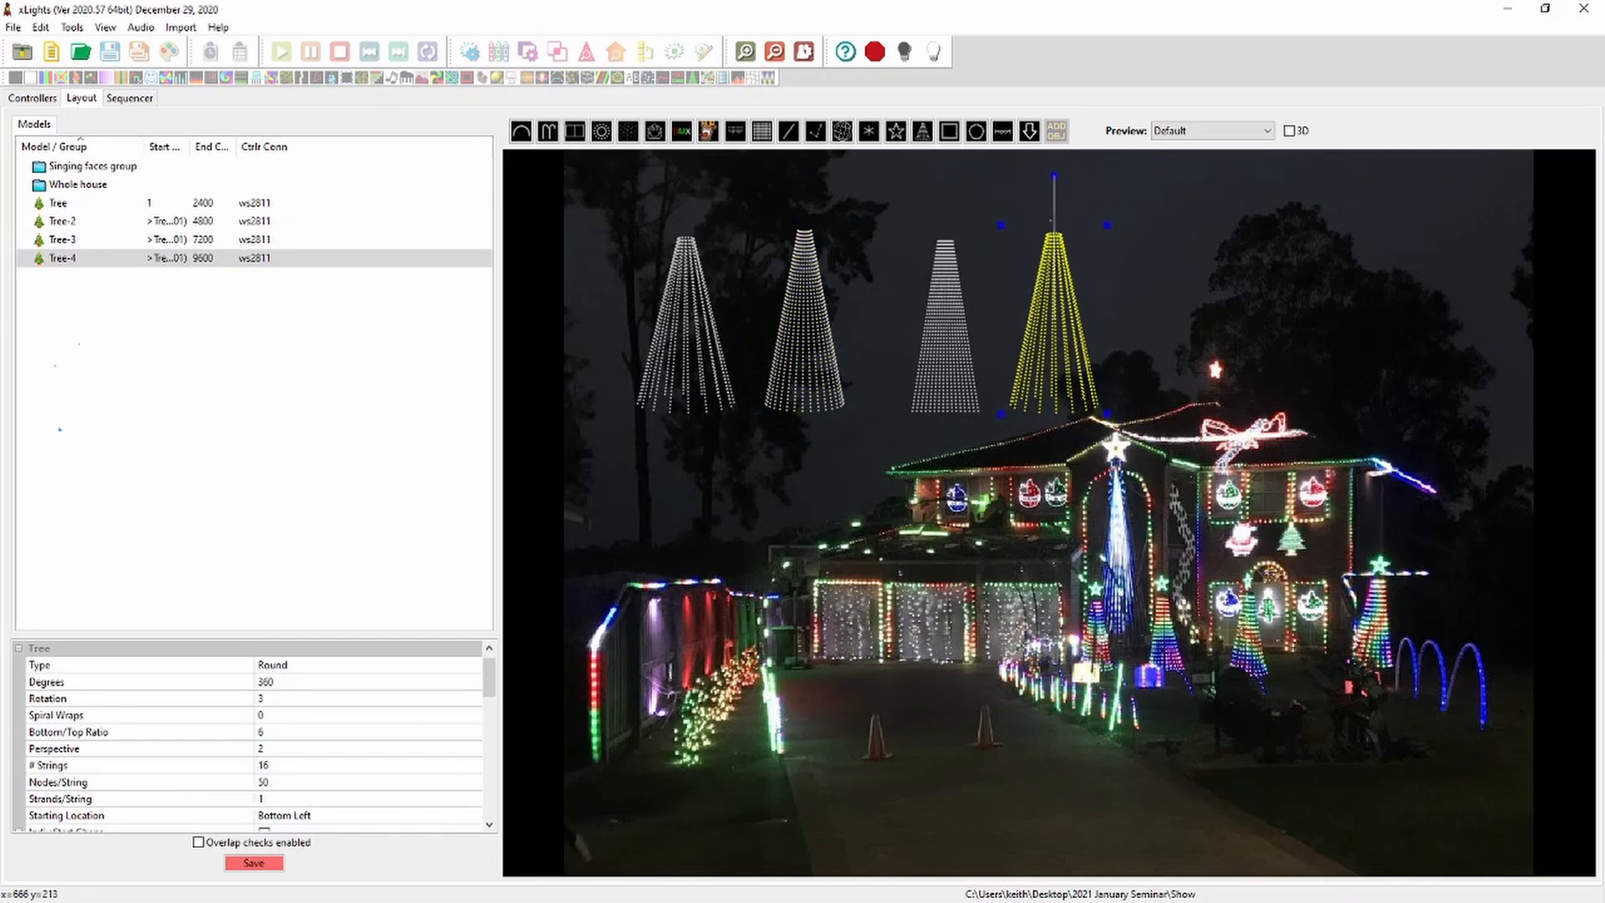
Set the fourth tree to 1 string with 5 spiral wraps
{"action": "left_click", "coordinate": [334, 716]}
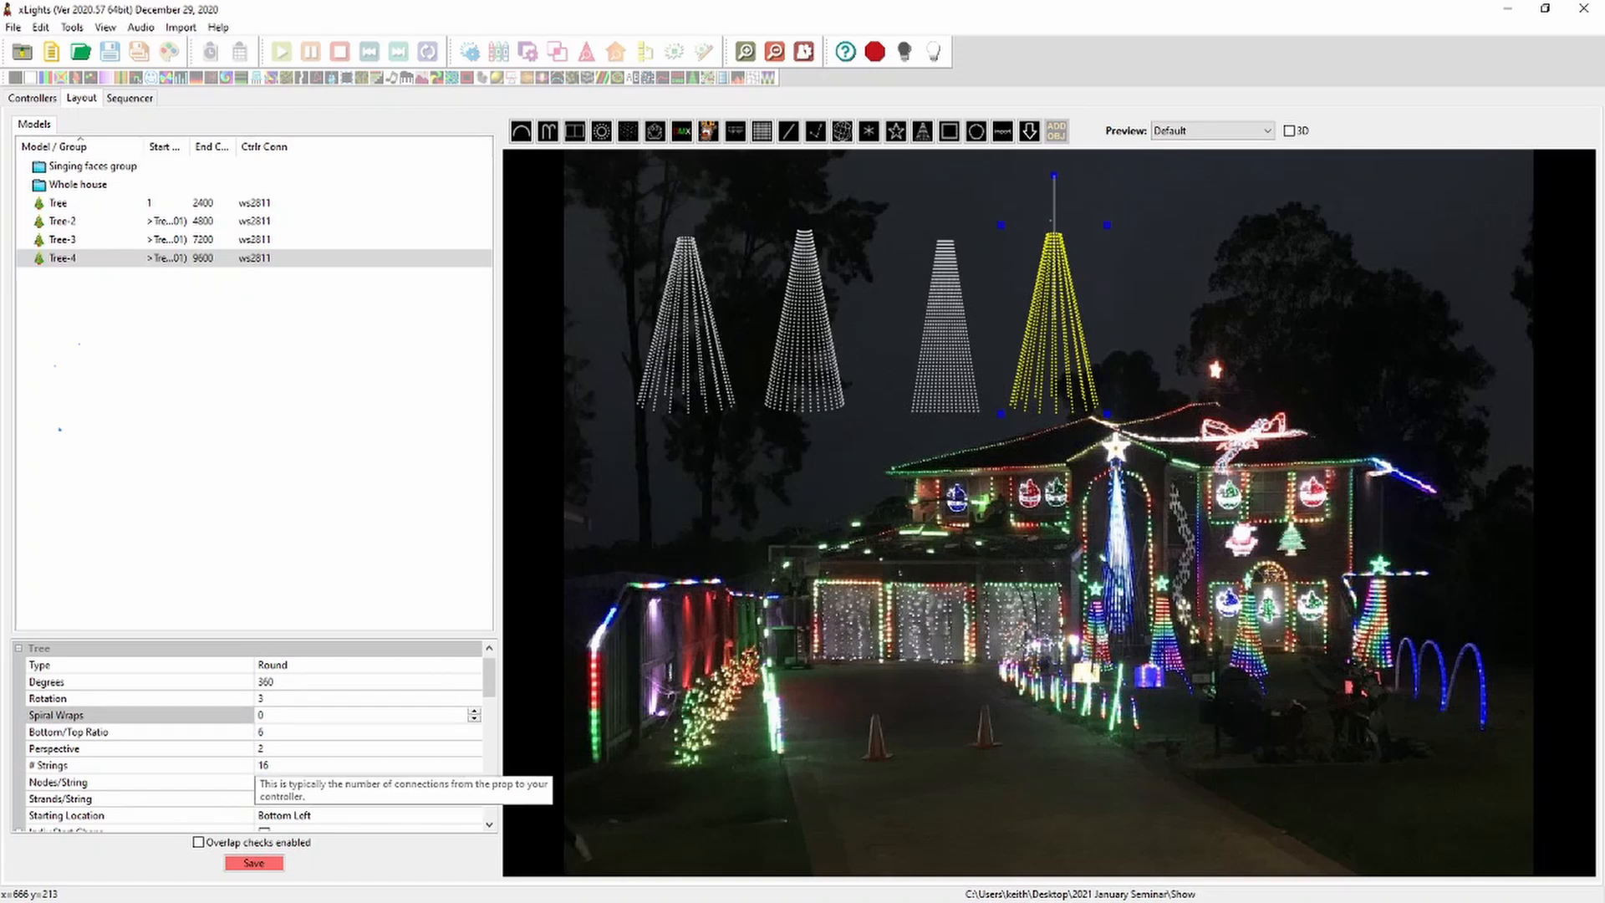
{"action": "left_click", "coordinate": [279, 765]}
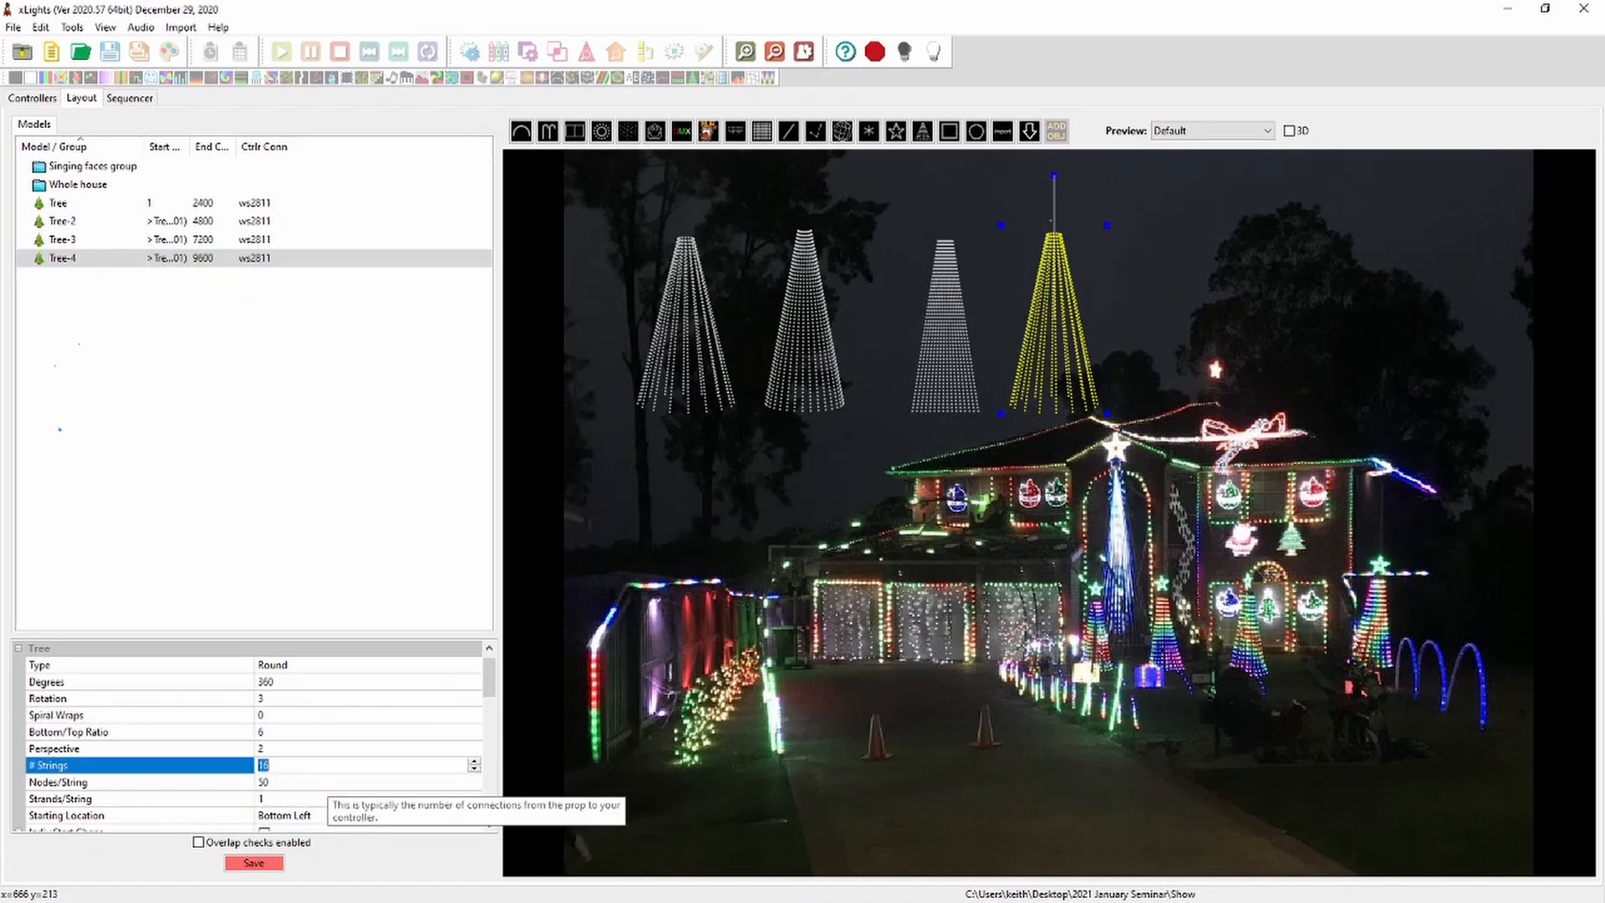
{"action": "type", "text": "1"}
{"action": "key", "text": "Return"}
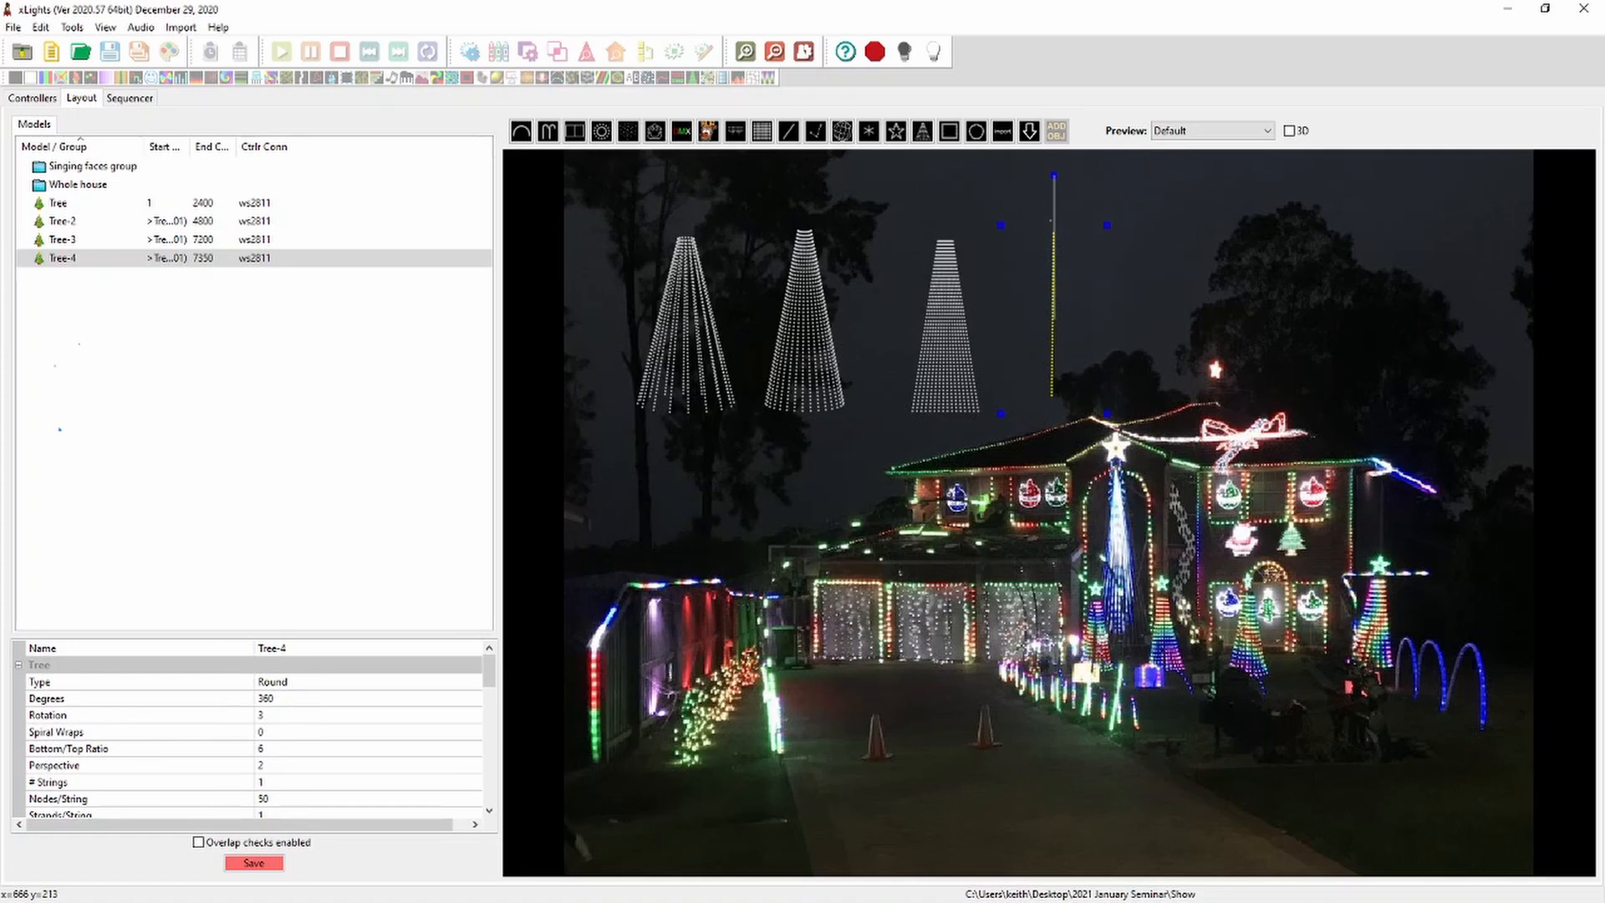
{"action": "left_click", "coordinate": [263, 733]}
{"action": "type", "text": "5"}
{"action": "key", "text": "Return"}
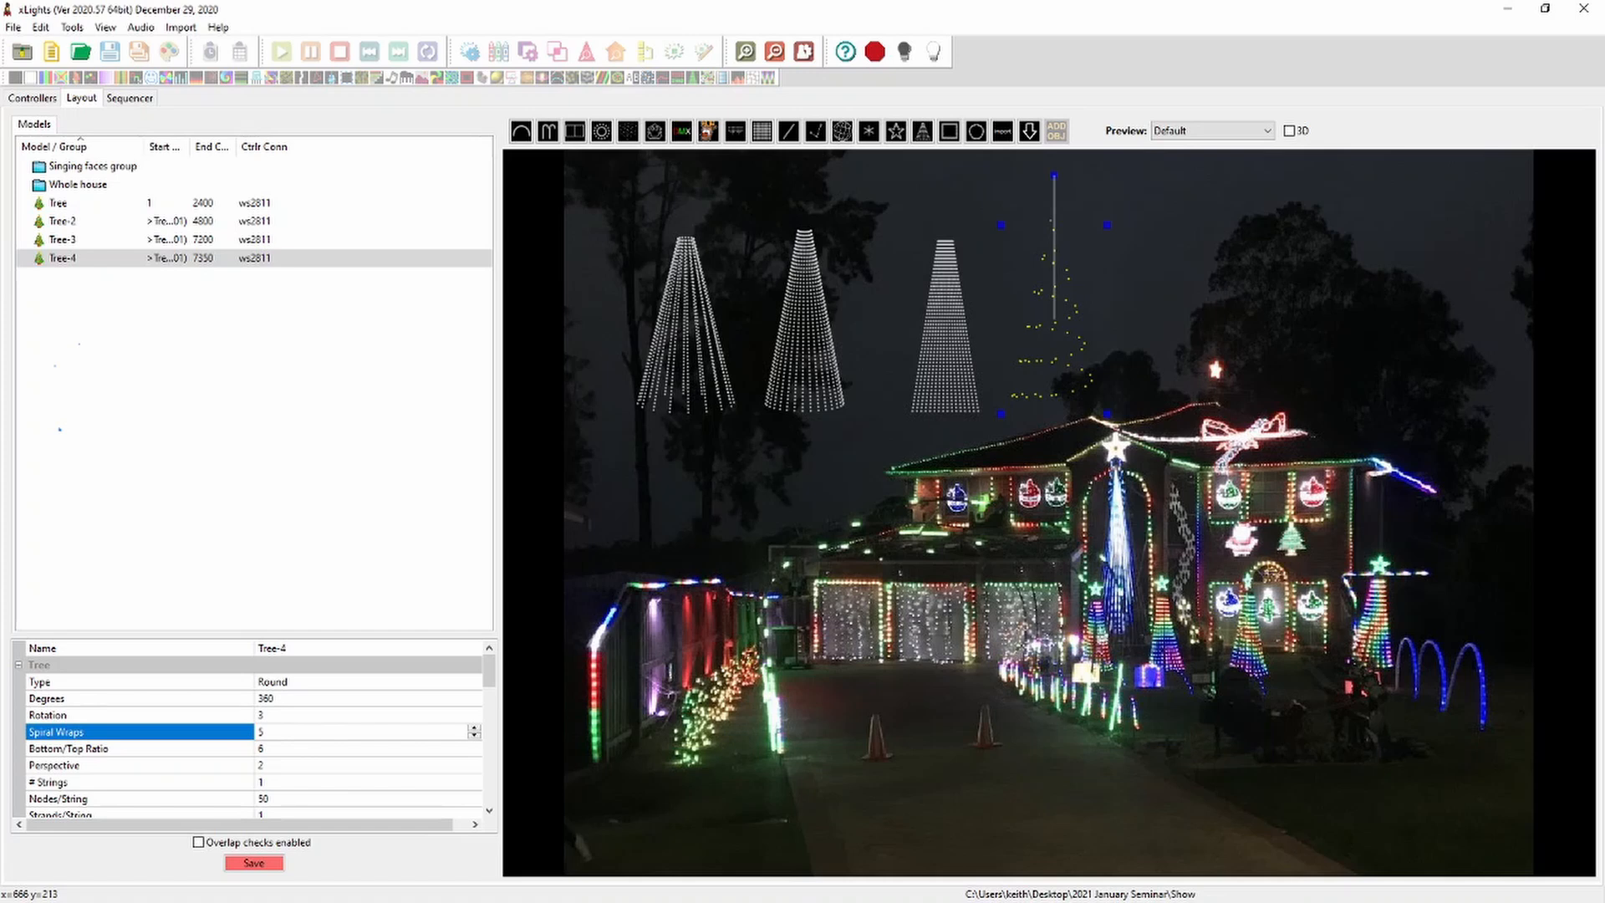
Try 2 strings on the fourth tree and return it to 1 string
{"action": "left_click", "coordinate": [296, 782]}
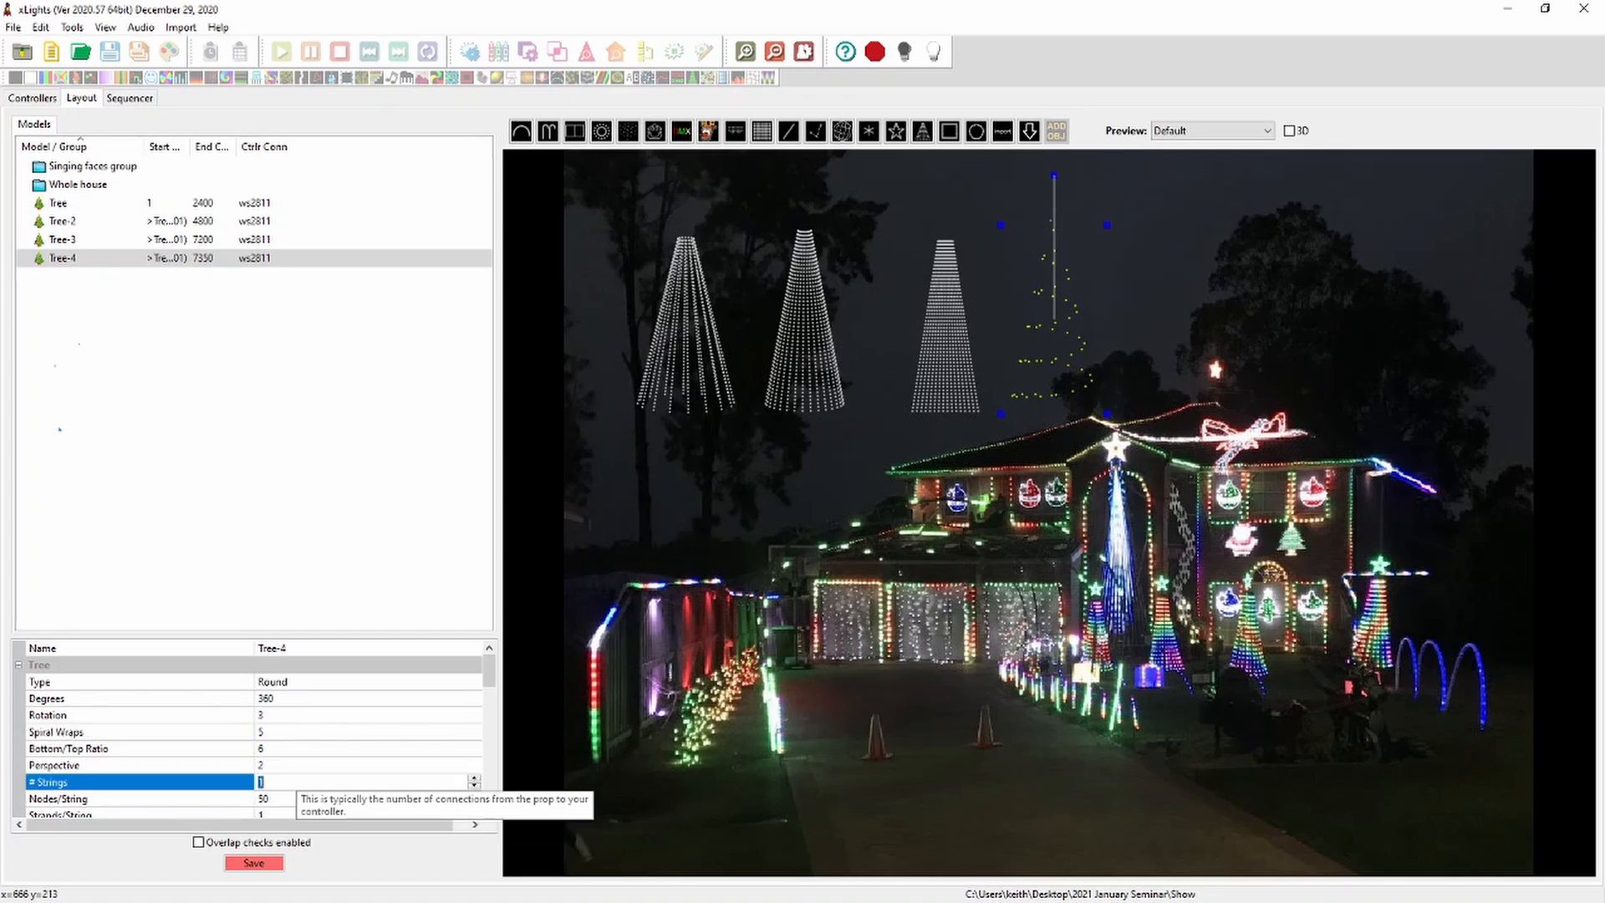
{"action": "type", "text": "2"}
{"action": "key", "text": "Return"}
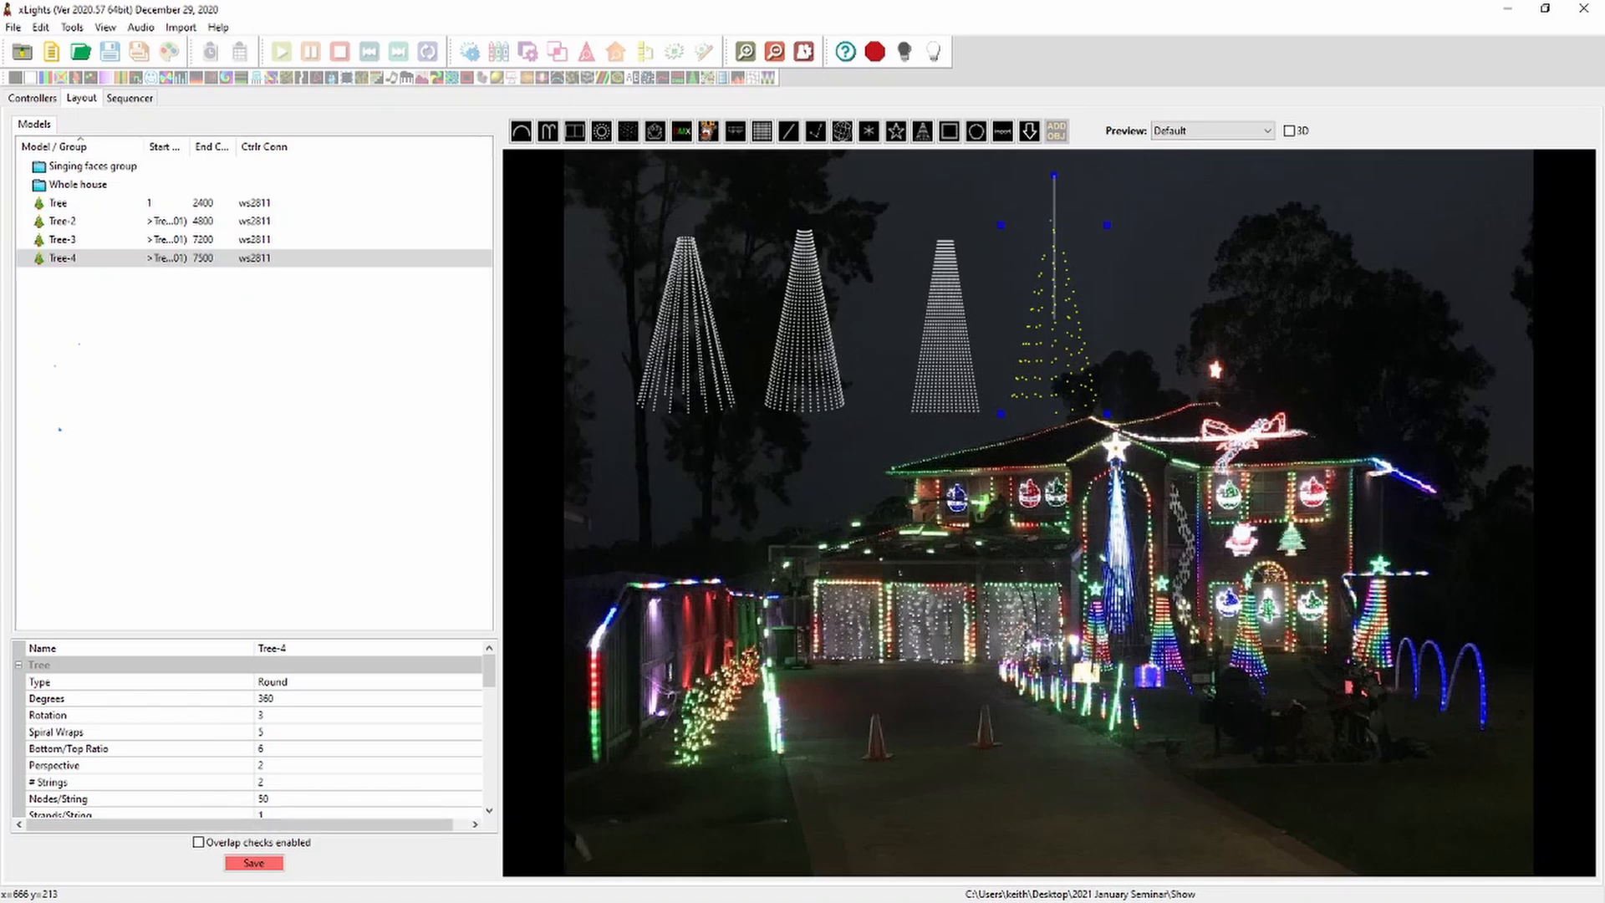
{"action": "left_click", "coordinate": [318, 782]}
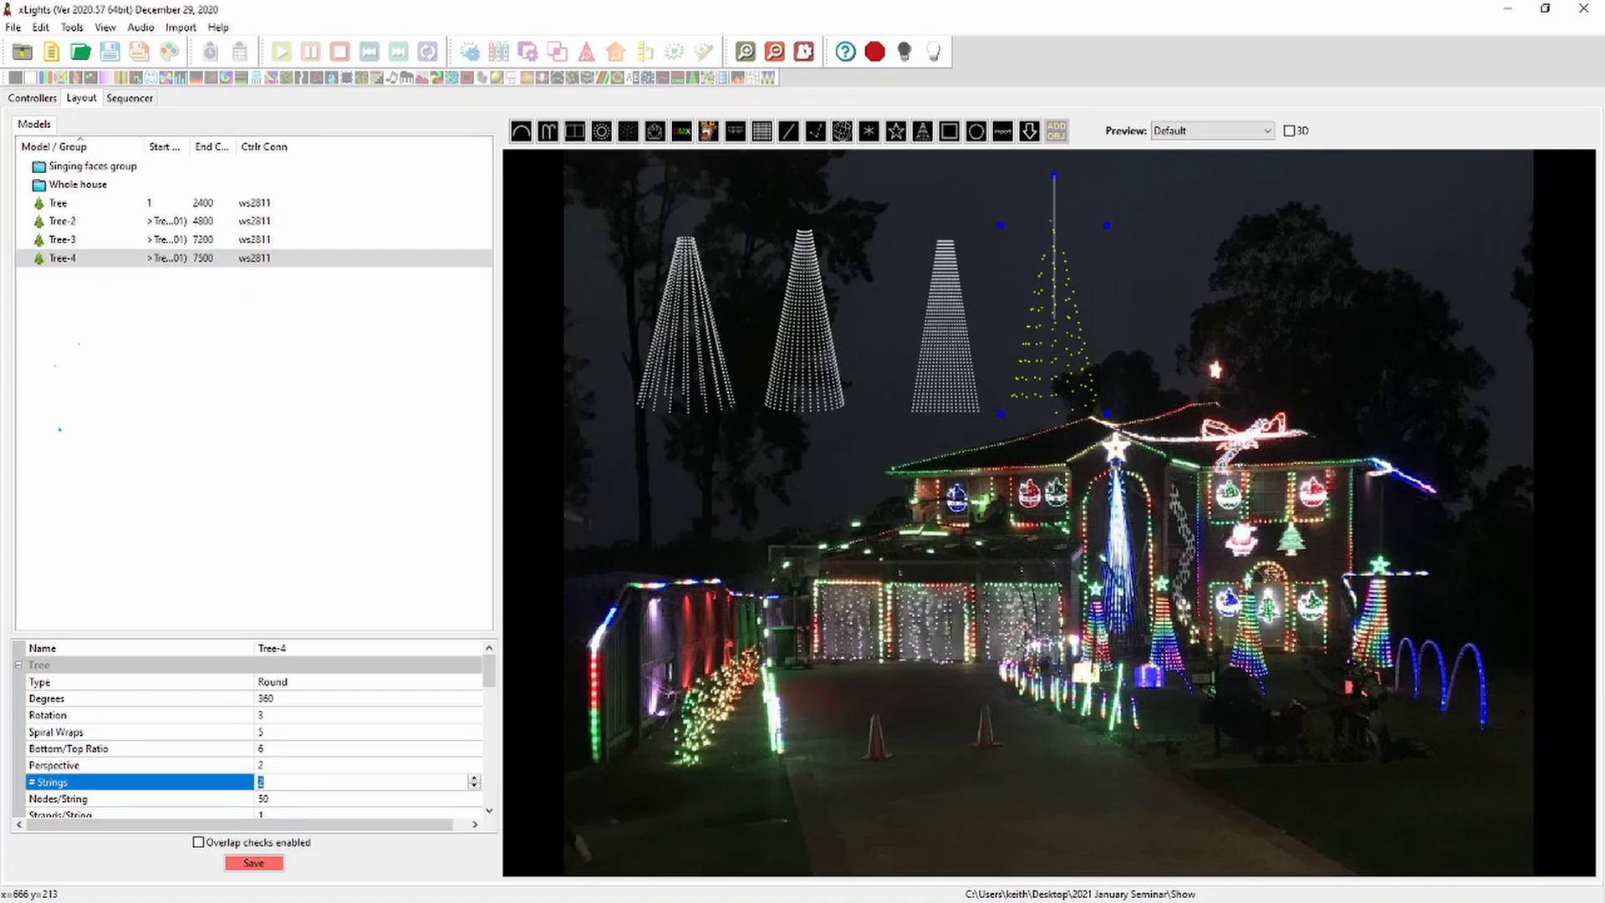
{"action": "type", "text": "1"}
{"action": "key", "text": "Return"}
Set the fourth tree to 2 strands per string and 100 nodes per string
{"action": "left_click", "coordinate": [318, 814]}
{"action": "type", "text": "2"}
{"action": "key", "text": "Return"}
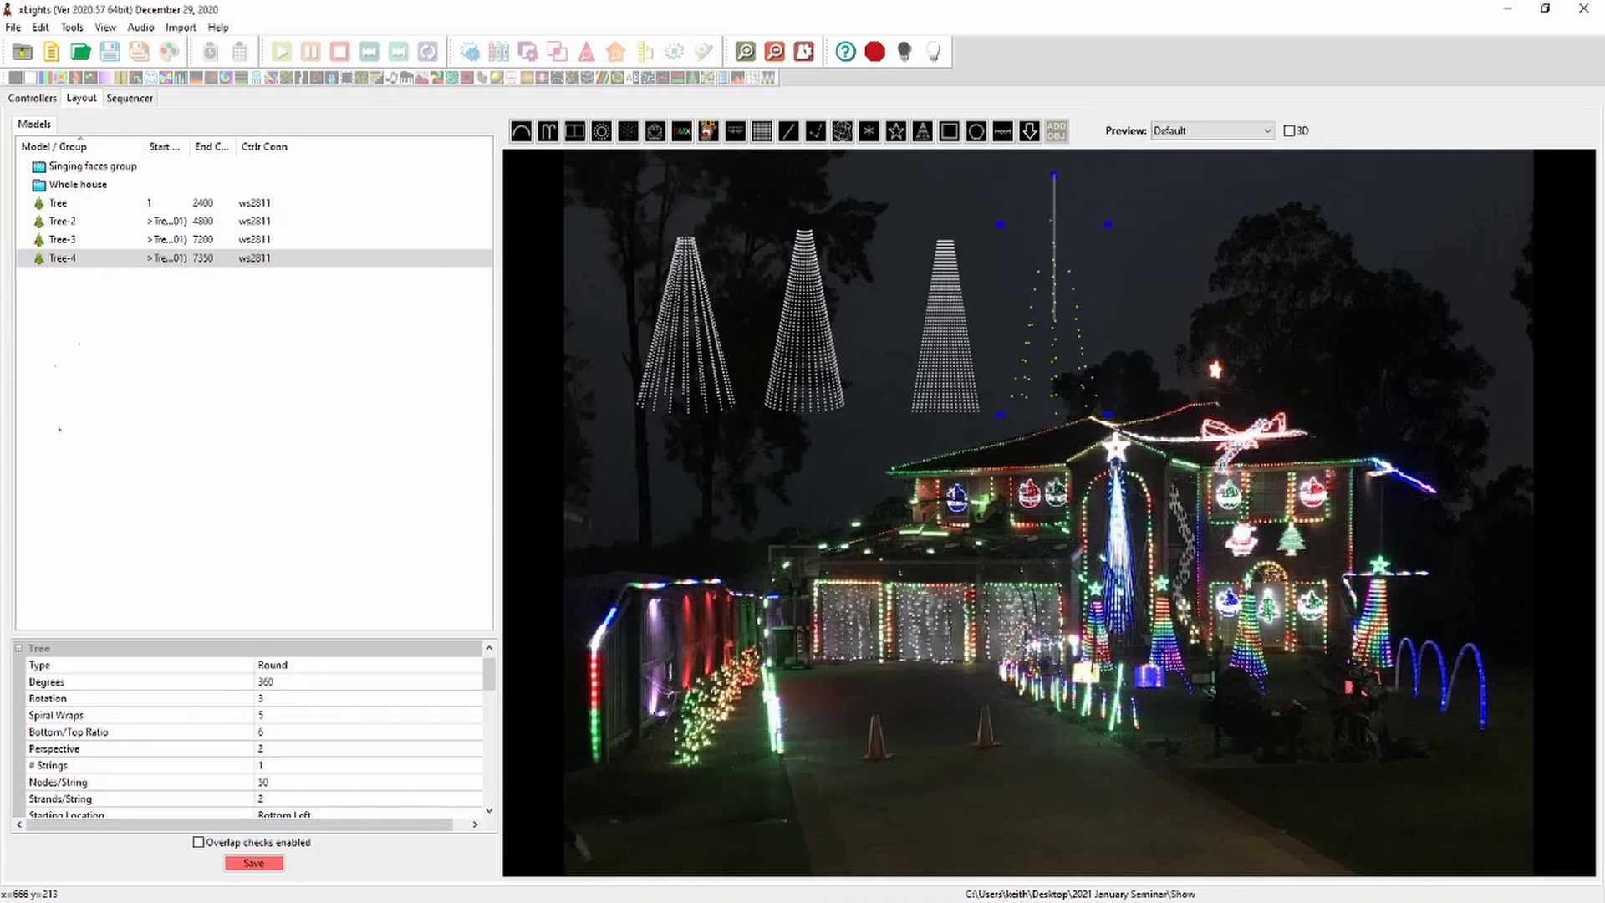
{"action": "left_click", "coordinate": [313, 782]}
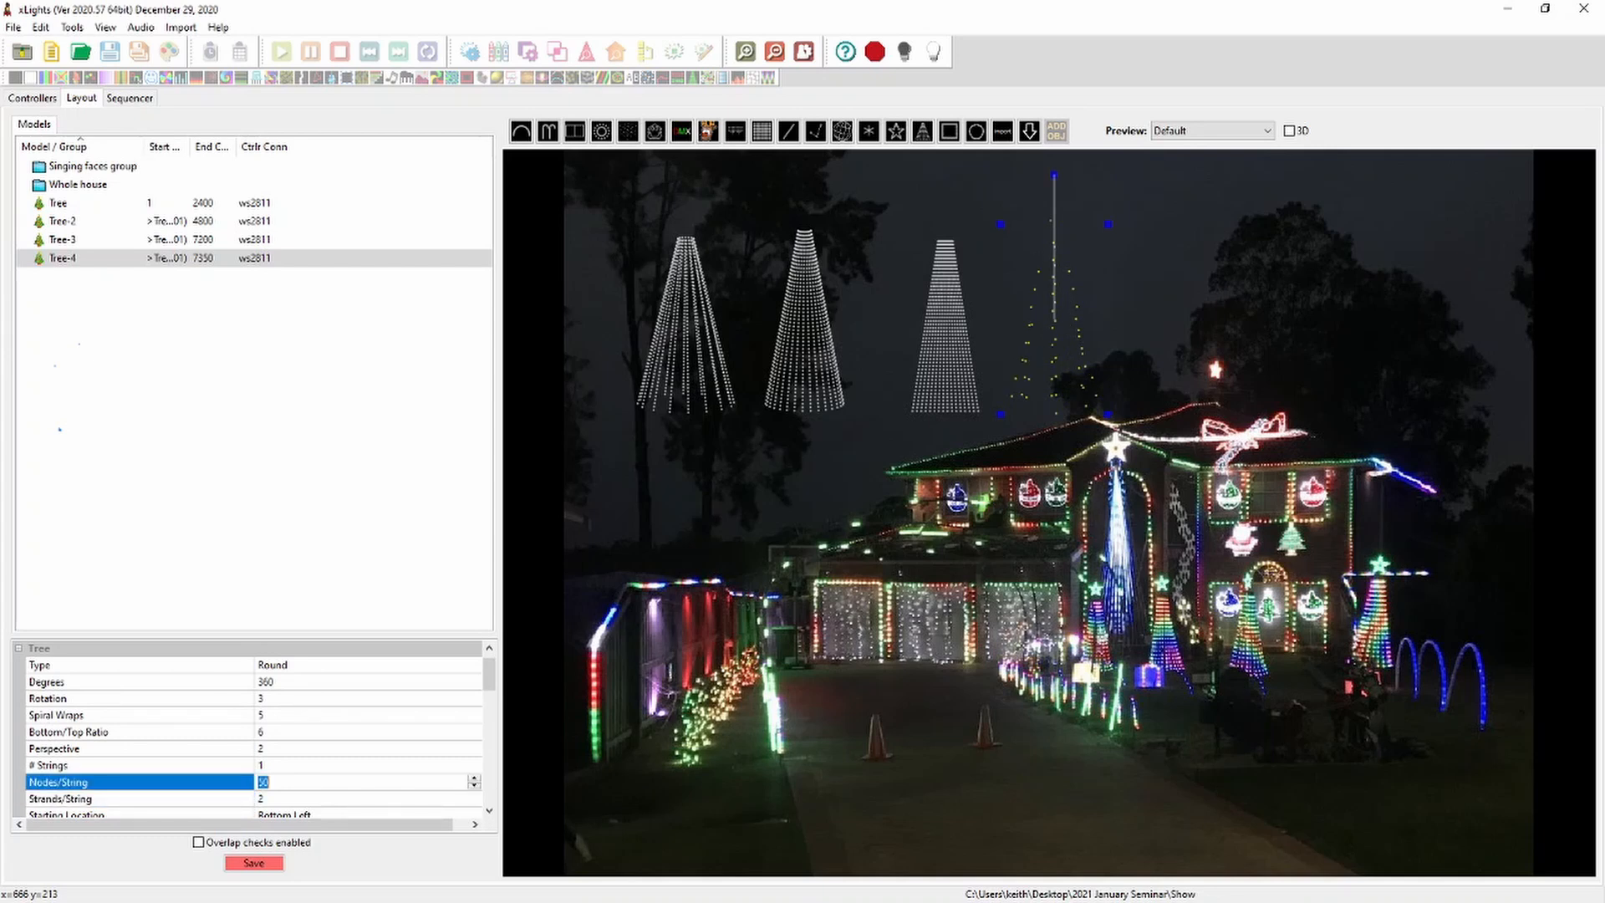
{"action": "type", "text": "100"}
{"action": "key", "text": "Return"}
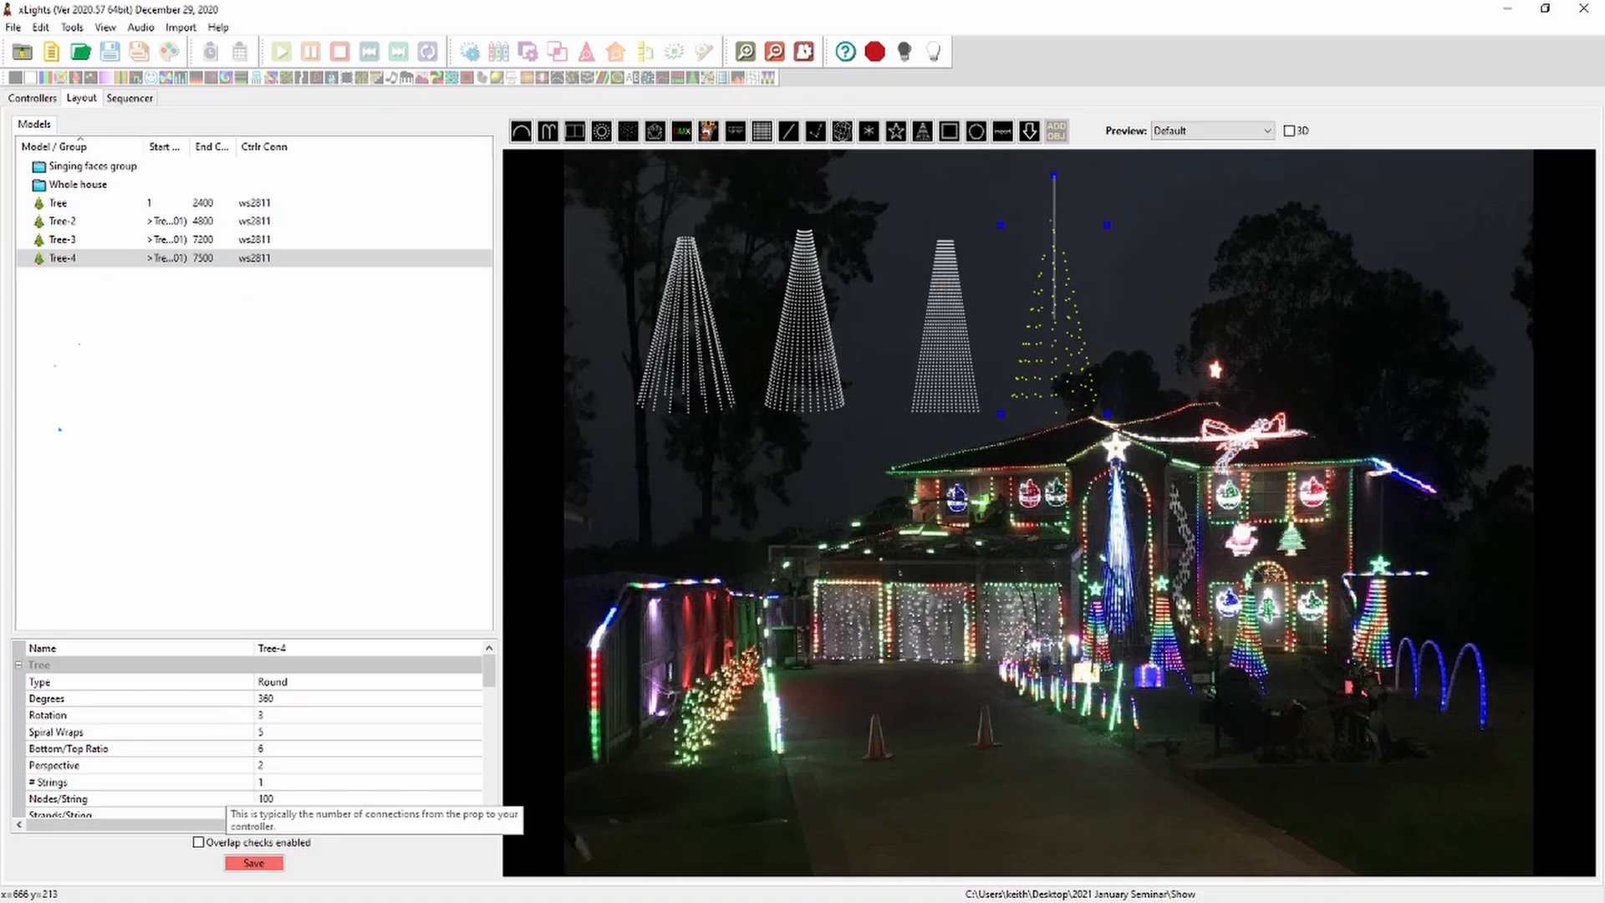
Set the perspective of the fourth tree to 1
{"action": "scroll", "coordinate": [221, 790], "scroll_direction": "down", "scroll_amount": 1}
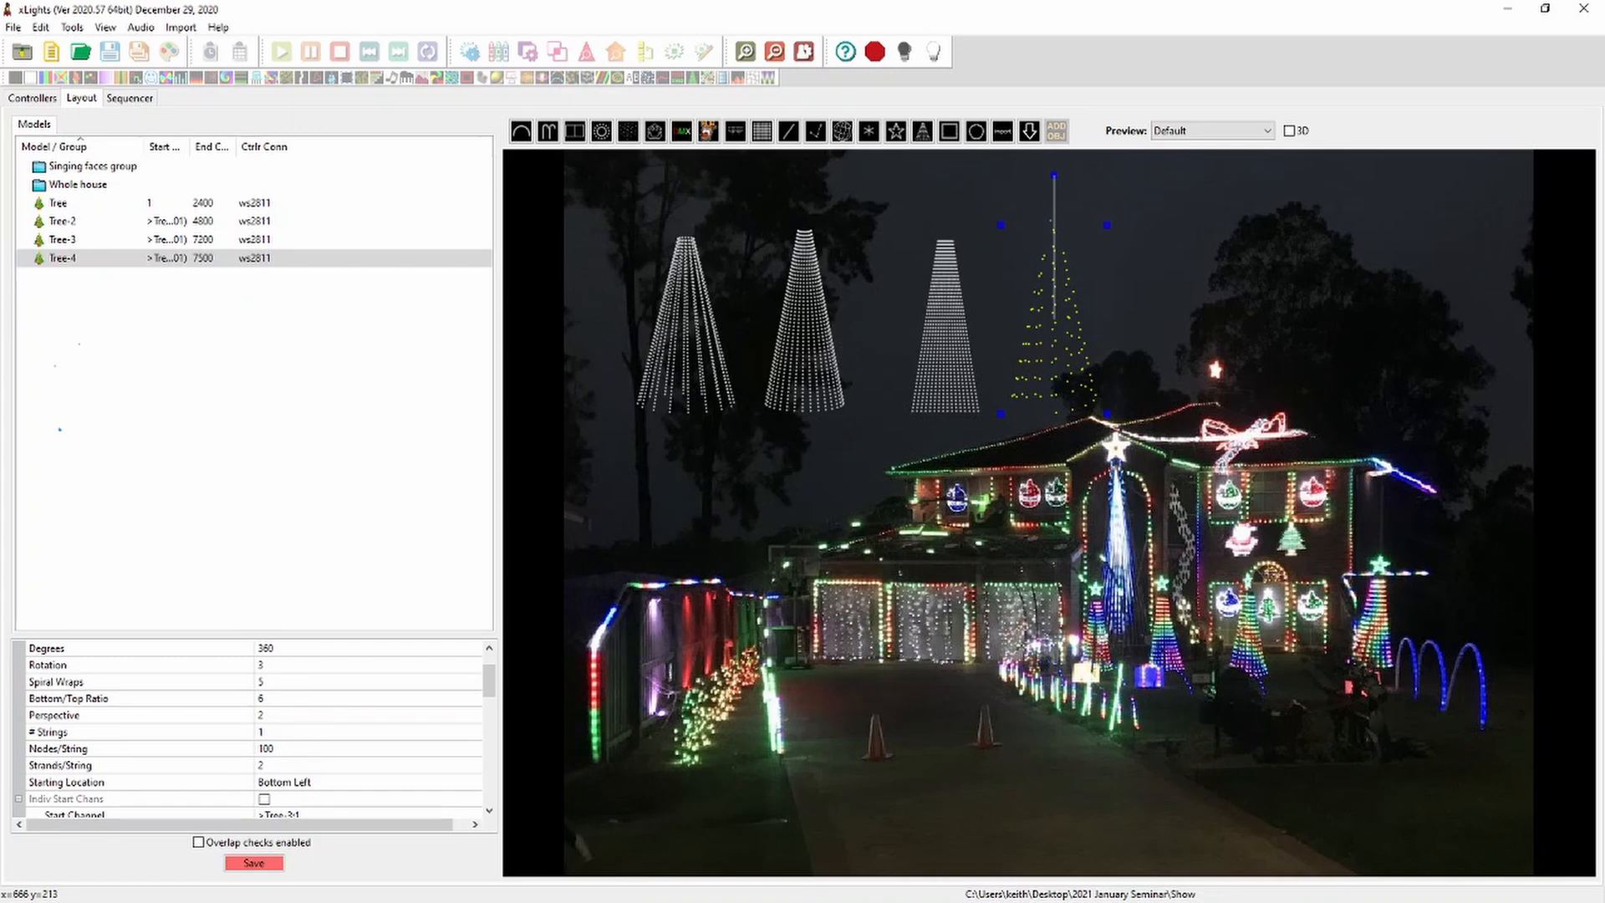
{"action": "left_click", "coordinate": [273, 716]}
{"action": "type", "text": "1"}
{"action": "key", "text": "Return"}
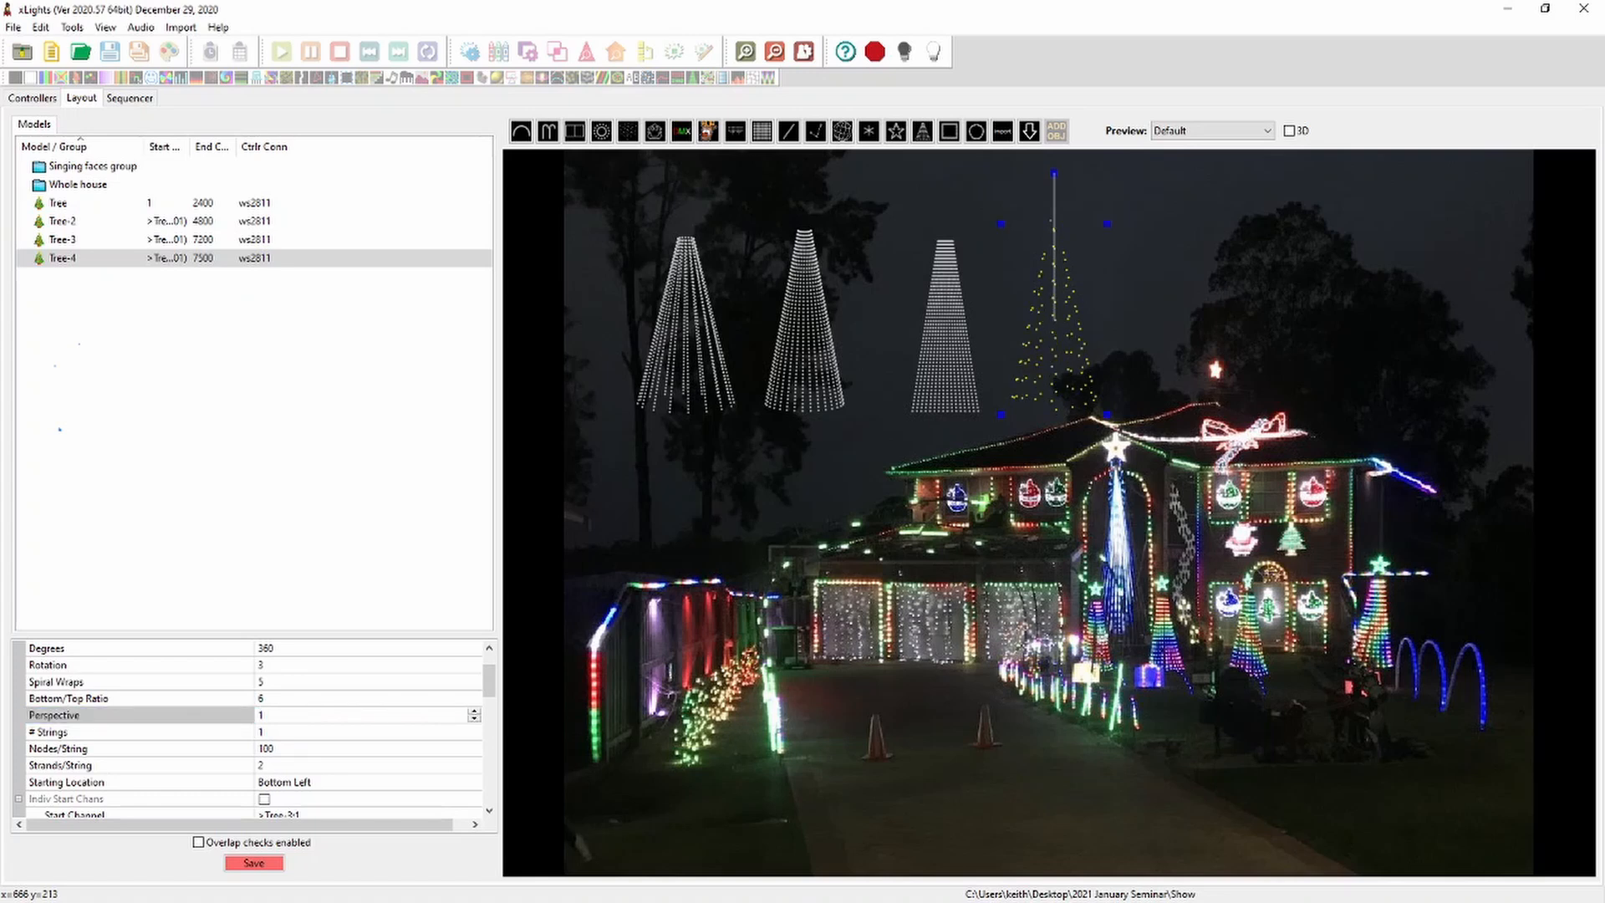
Set the fourth tree to 1 string with 1 strand per string
{"action": "left_click", "coordinate": [273, 733]}
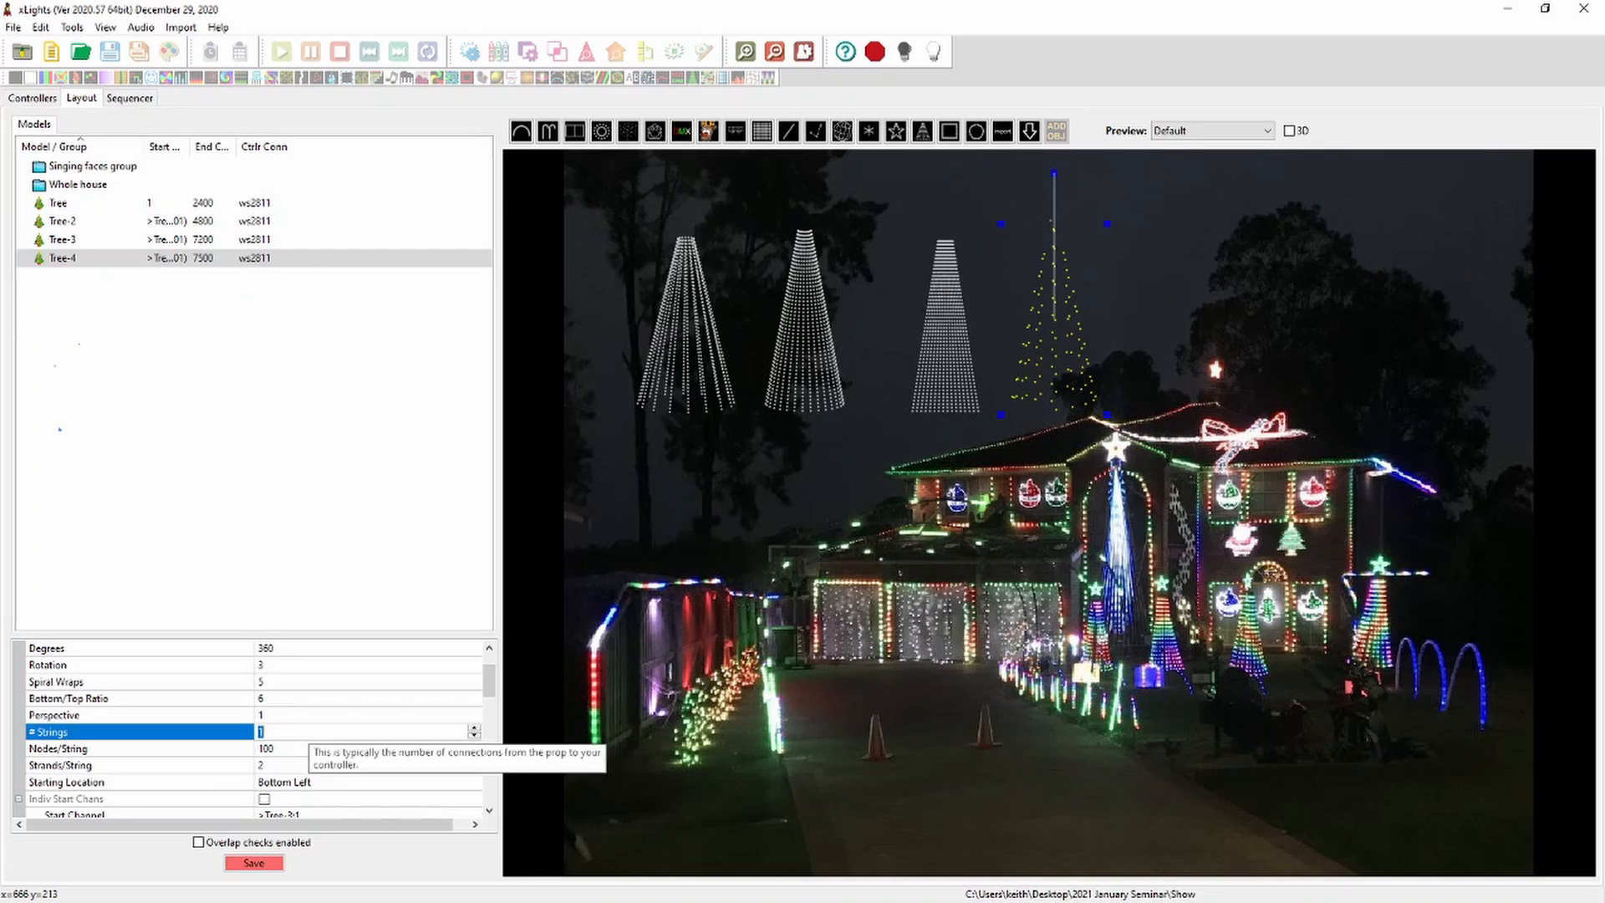
{"action": "type", "text": "1"}
{"action": "key", "text": "Return"}
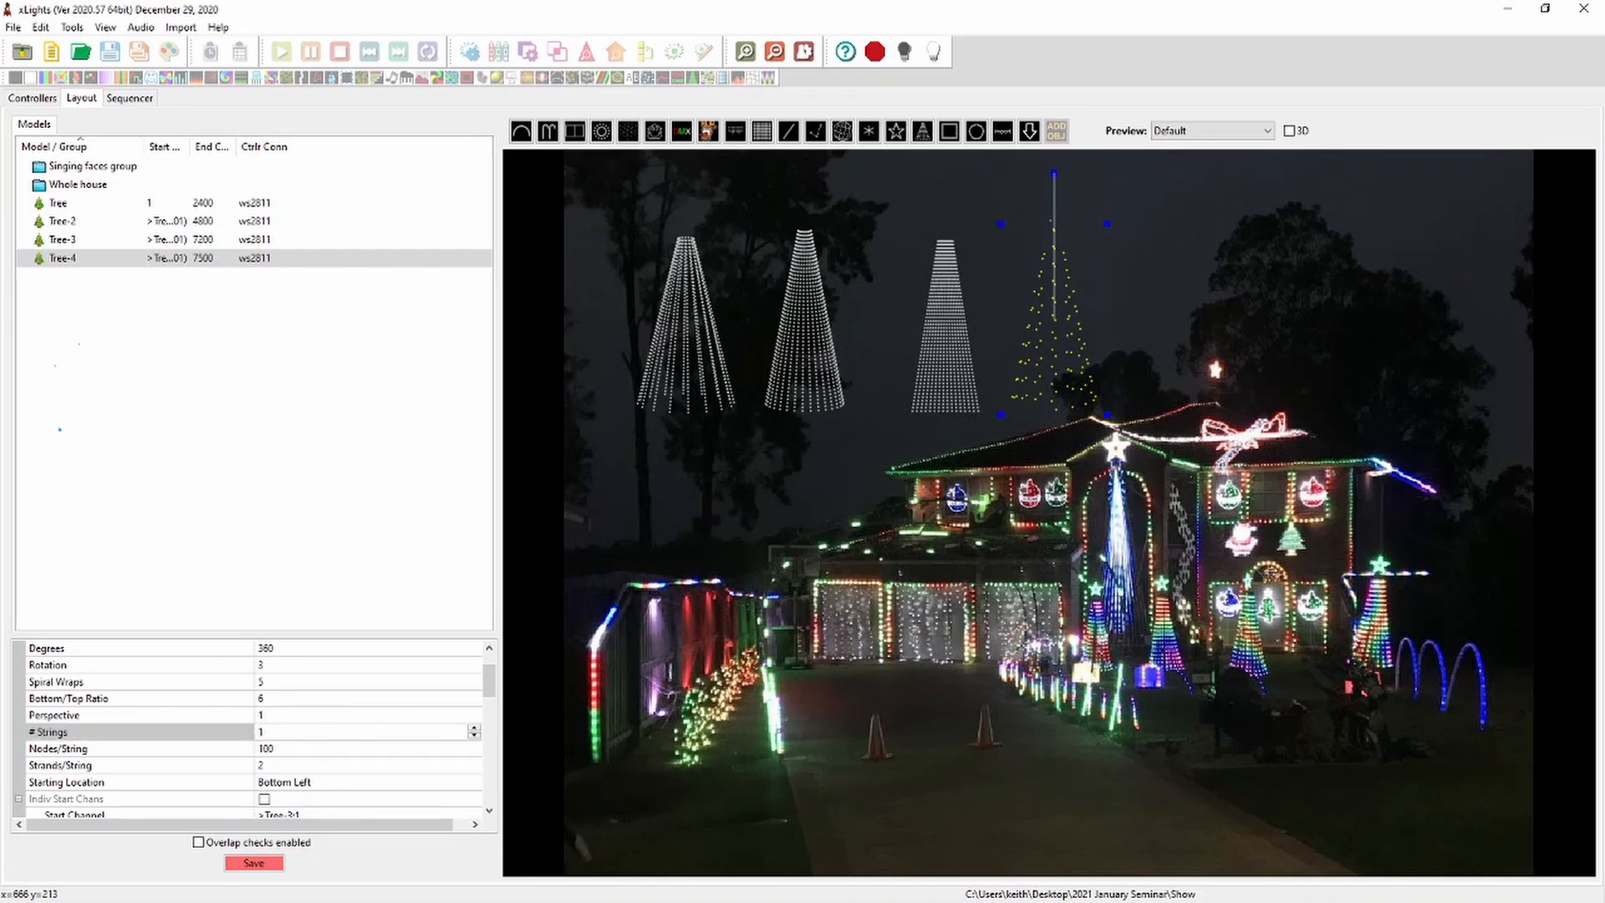
{"action": "left_click", "coordinate": [272, 766]}
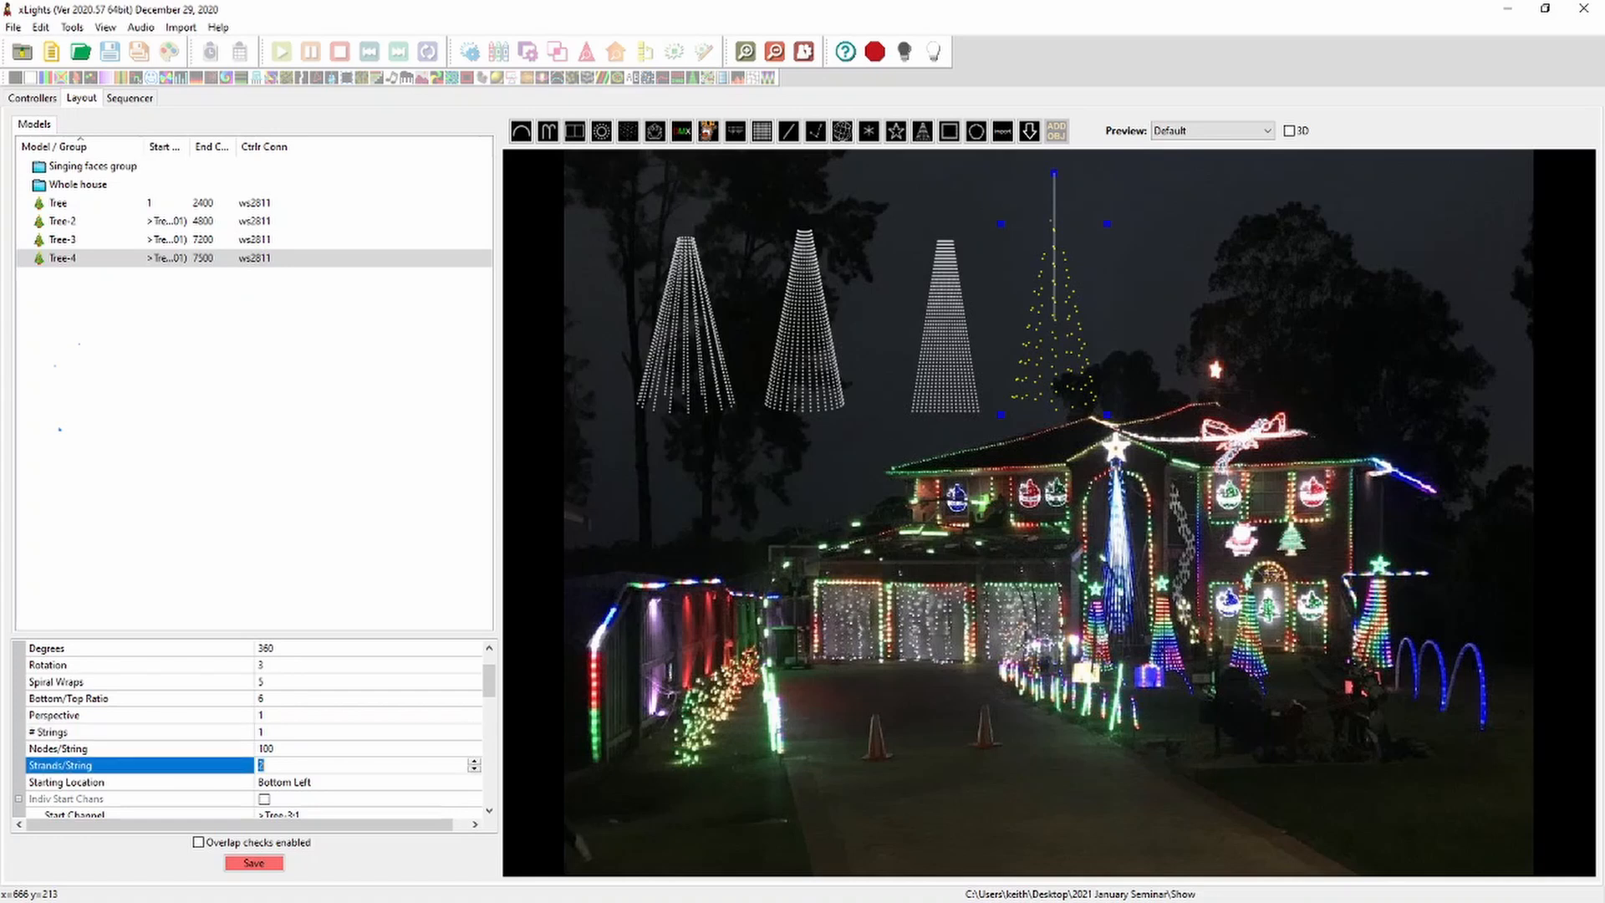
{"action": "type", "text": "1"}
{"action": "key", "text": "Return"}
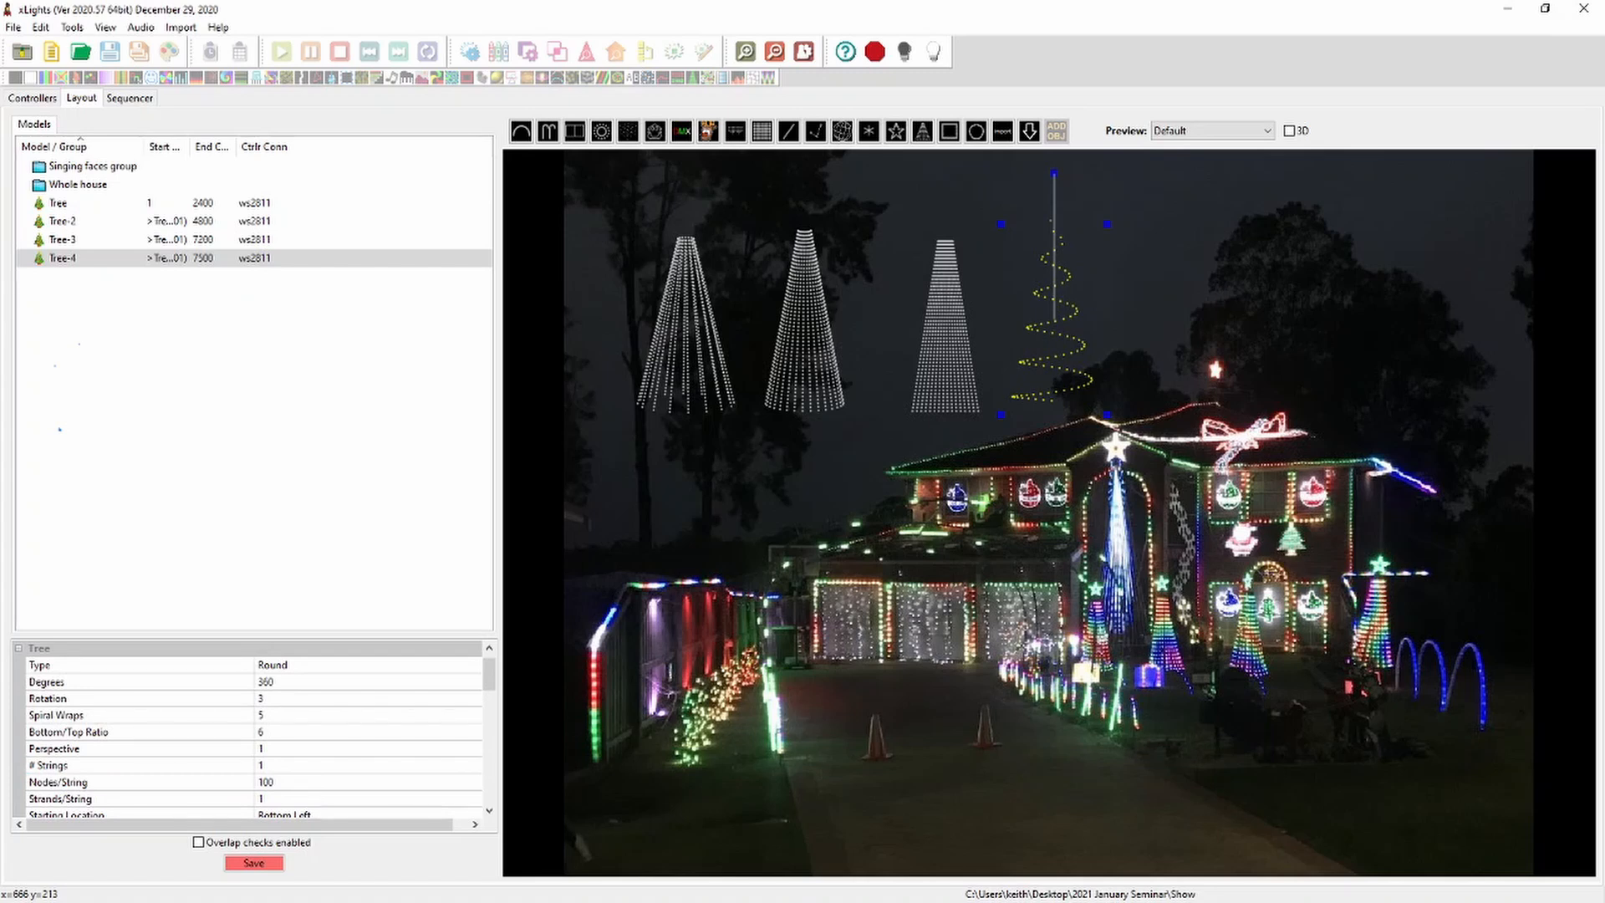
Set the fourth tree's bottom/top ratio to 1 for a straight-sided spiral and deselect it
{"action": "scroll", "coordinate": [254, 729], "scroll_direction": "up", "scroll_amount": 1}
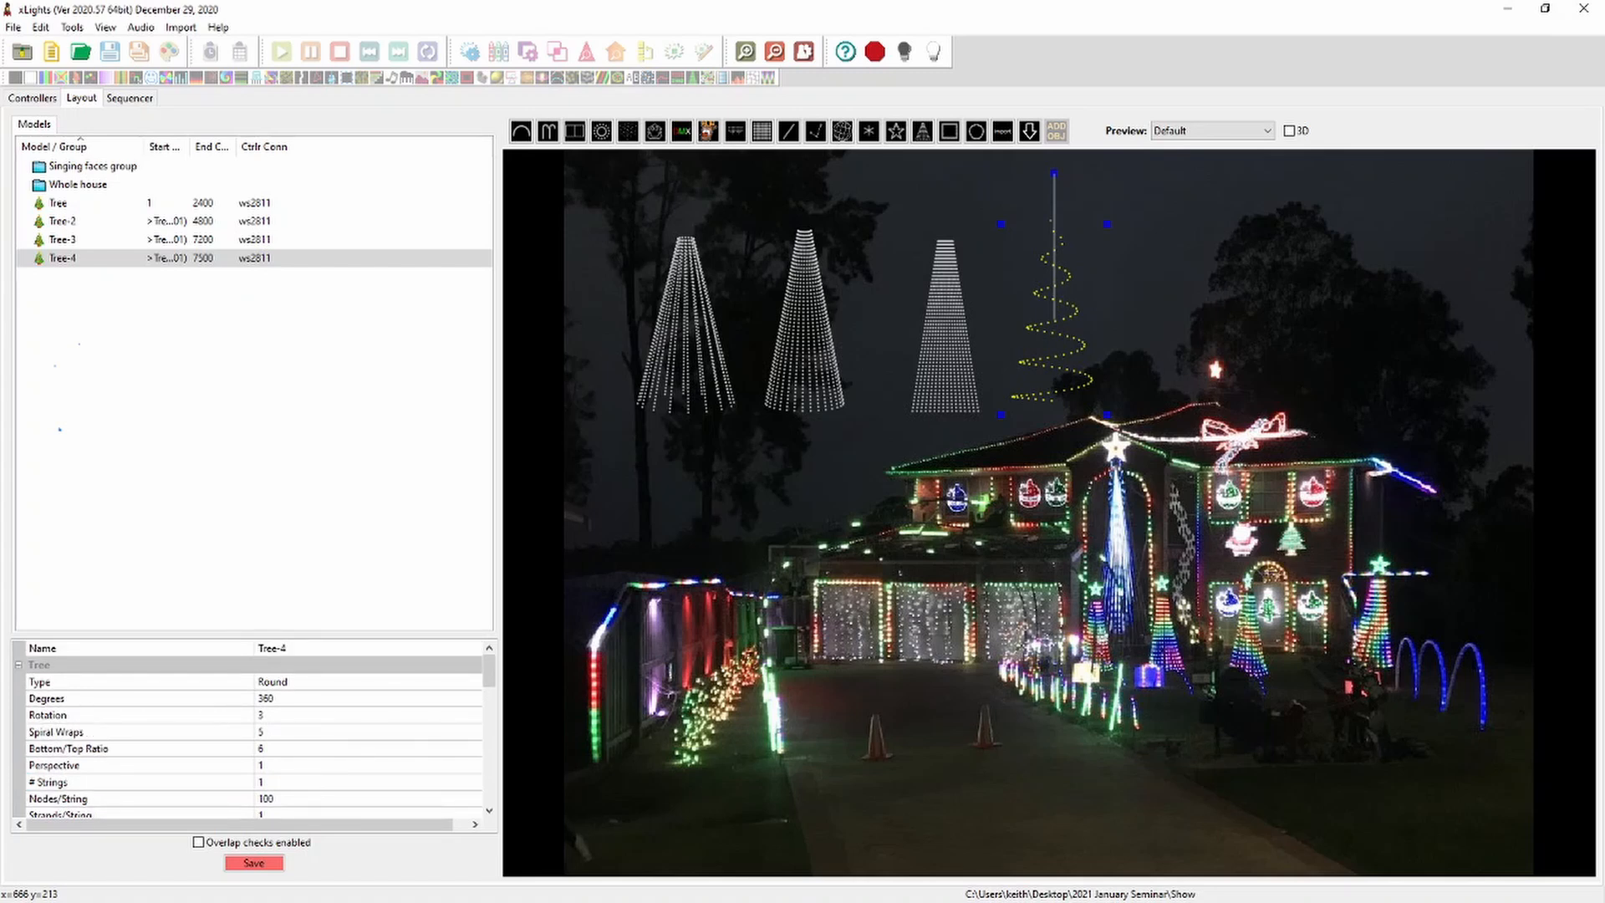
{"action": "left_click", "coordinate": [276, 749]}
{"action": "type", "text": "1"}
{"action": "key", "text": "Return"}
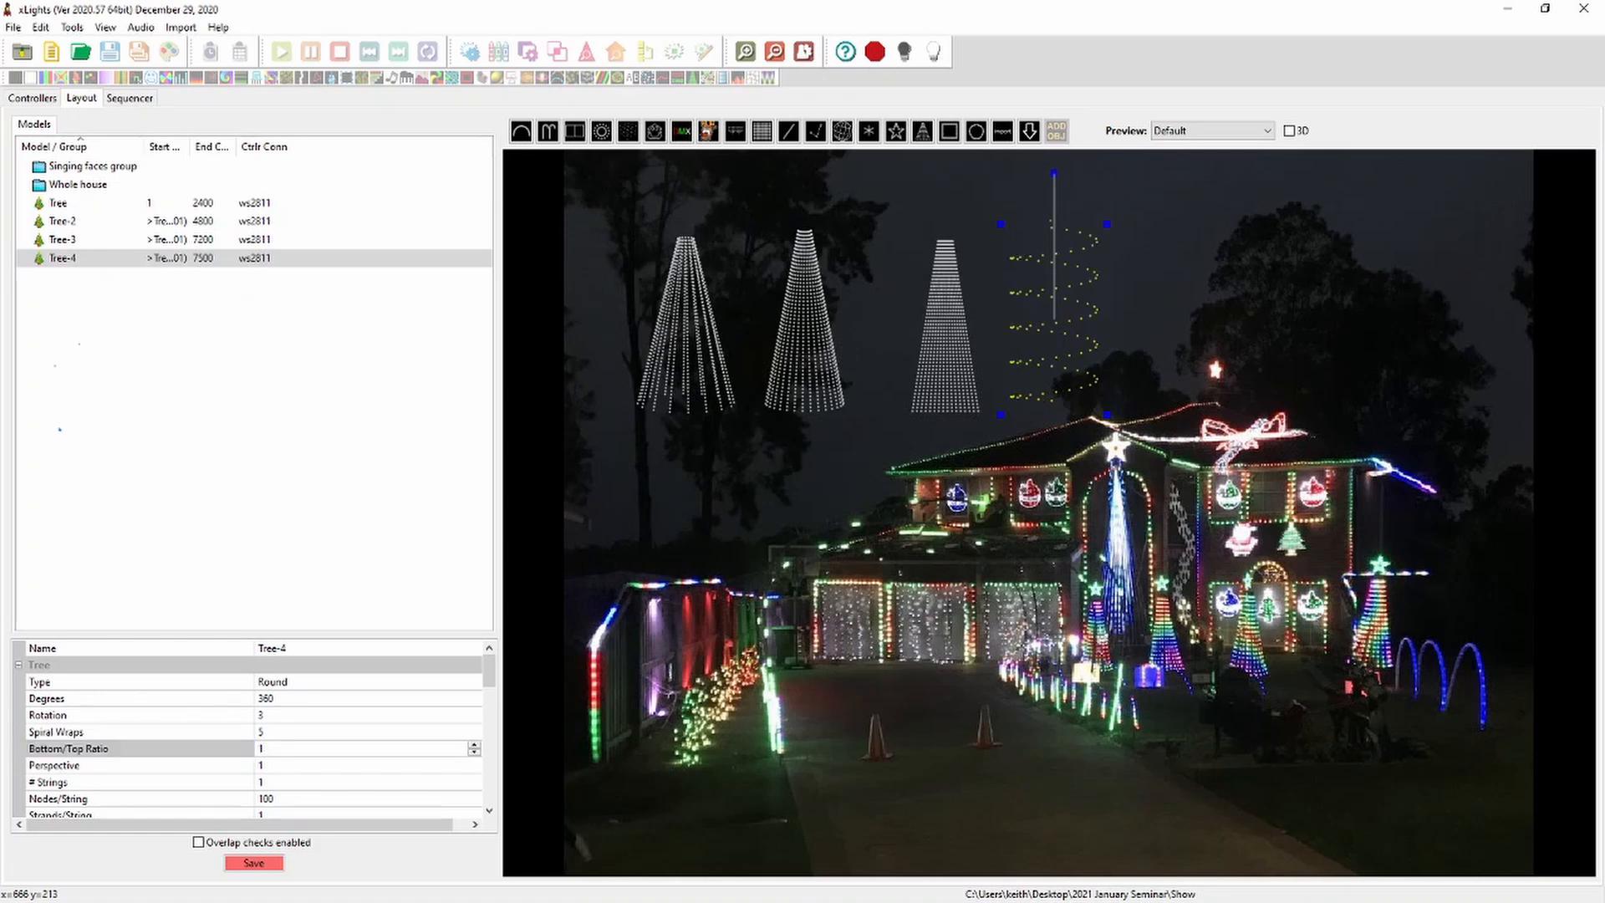
{"action": "left_click", "coordinate": [1289, 393]}
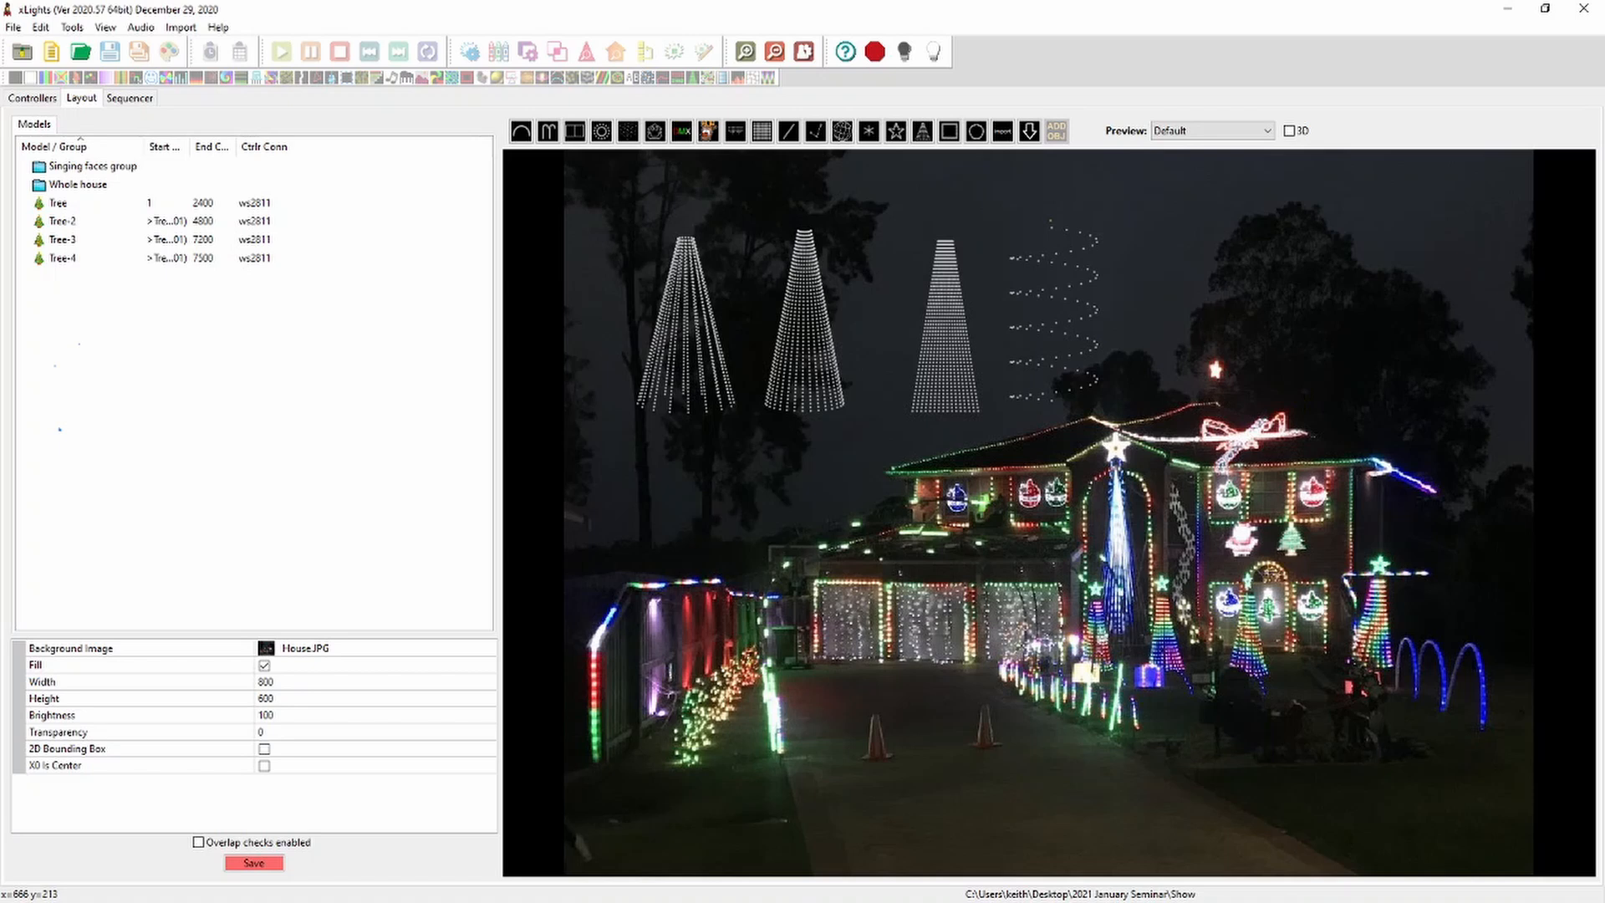
Set the bottom/top ratio of the first tree in the row to 1
{"action": "left_click", "coordinate": [671, 337]}
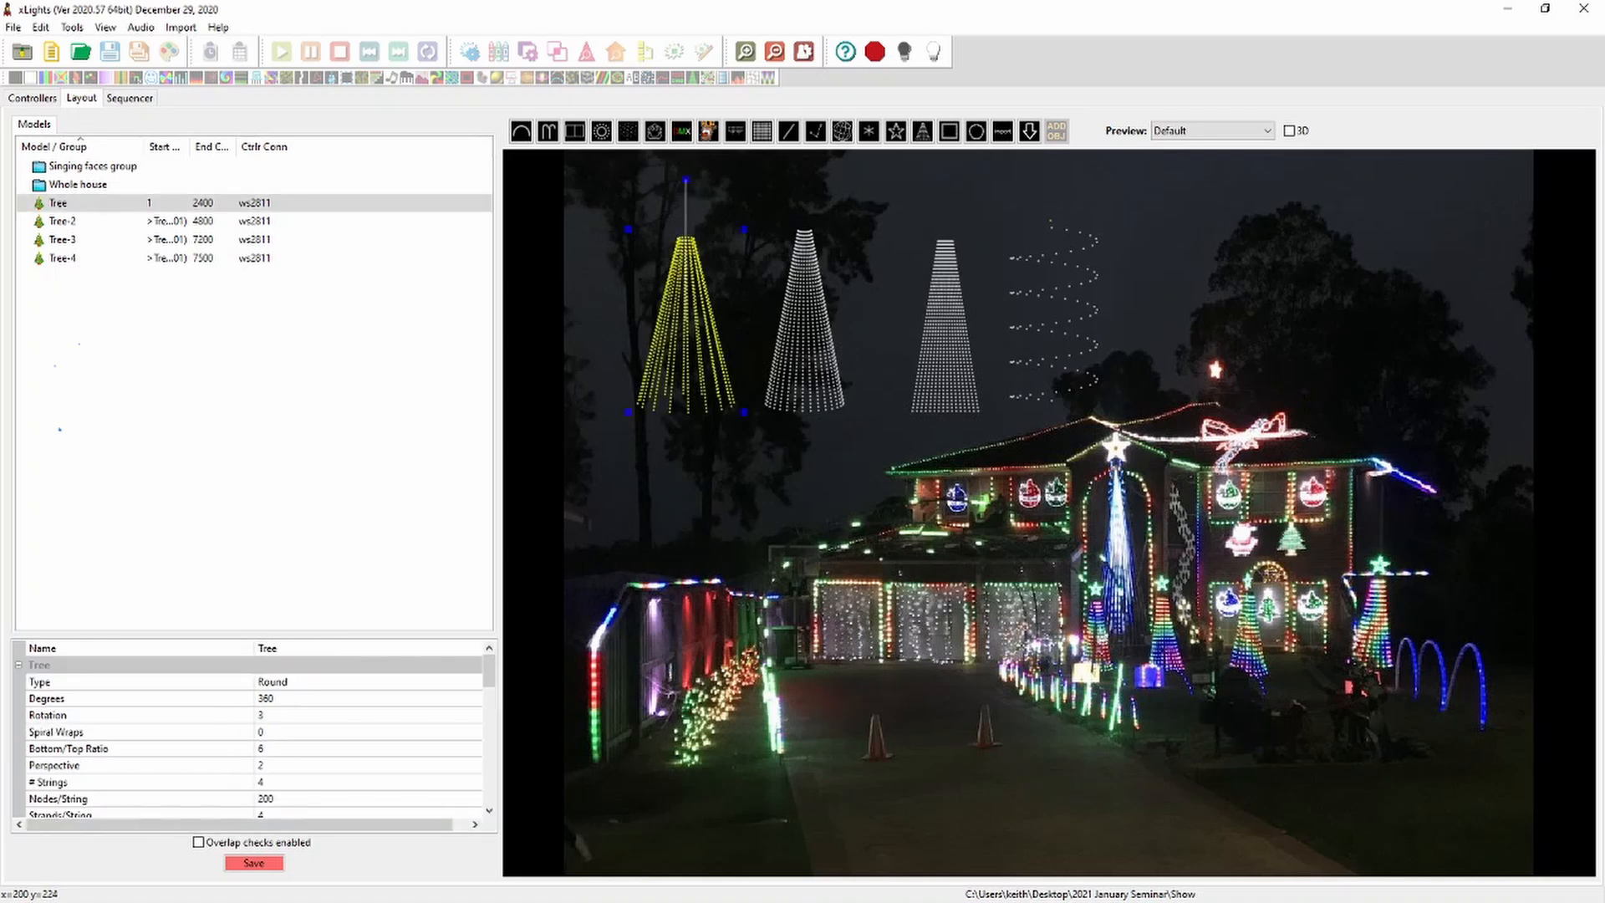
{"action": "left_click", "coordinate": [288, 749]}
{"action": "type", "text": "1"}
{"action": "key", "text": "Return"}
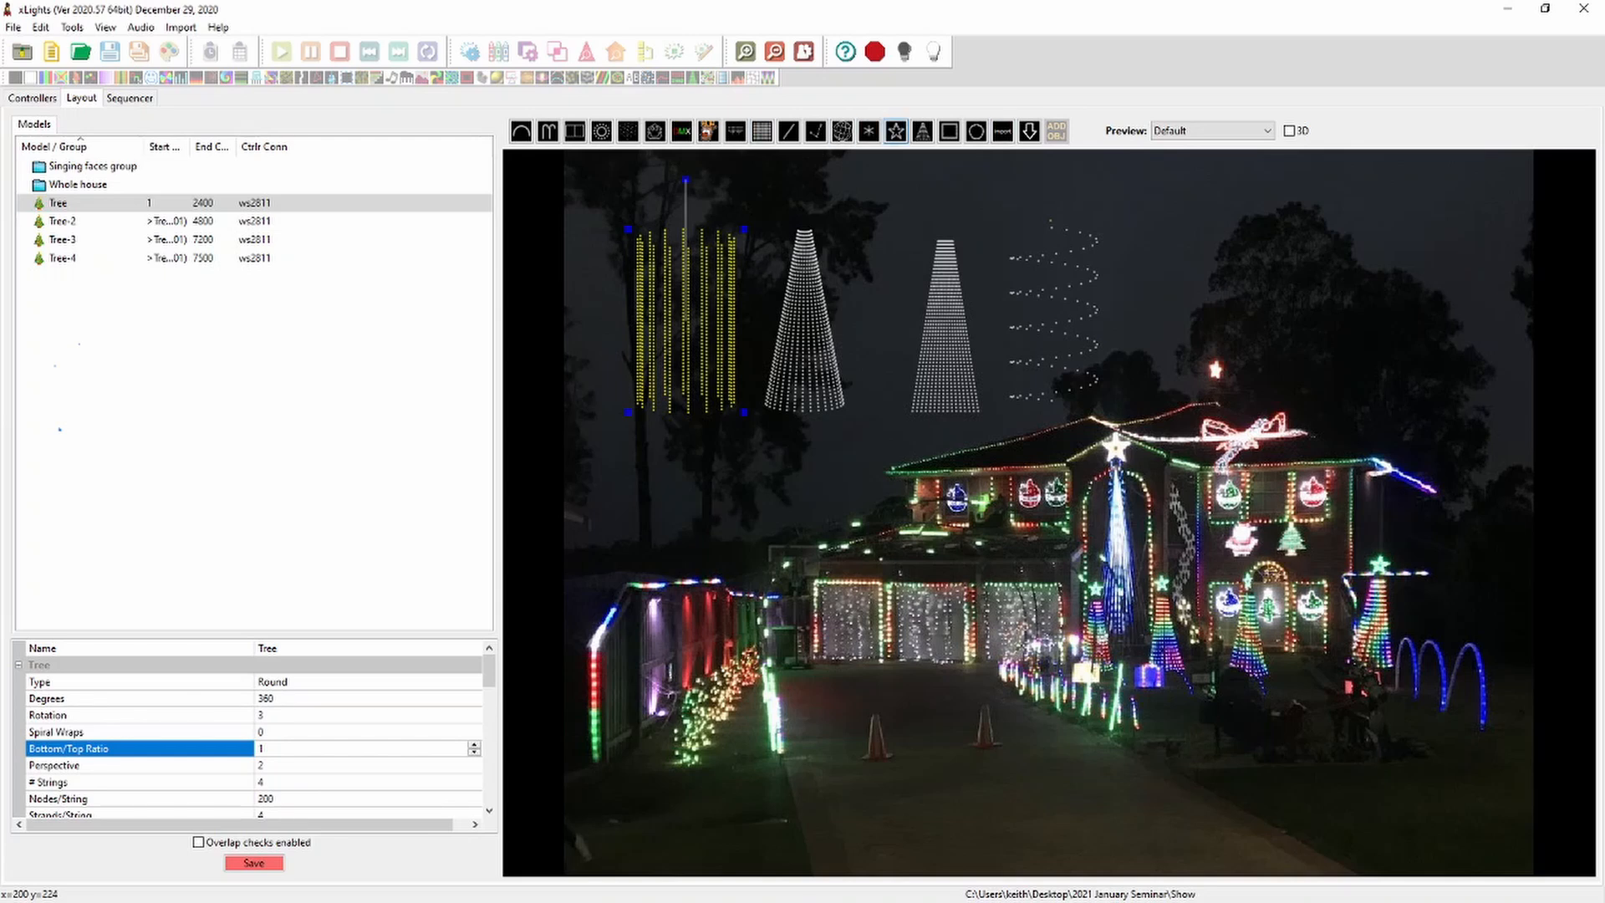
Draw a wide rectangular matrix model in the sky beside the spiral tree and keep its direction Horizontal
{"action": "left_click", "coordinate": [762, 131]}
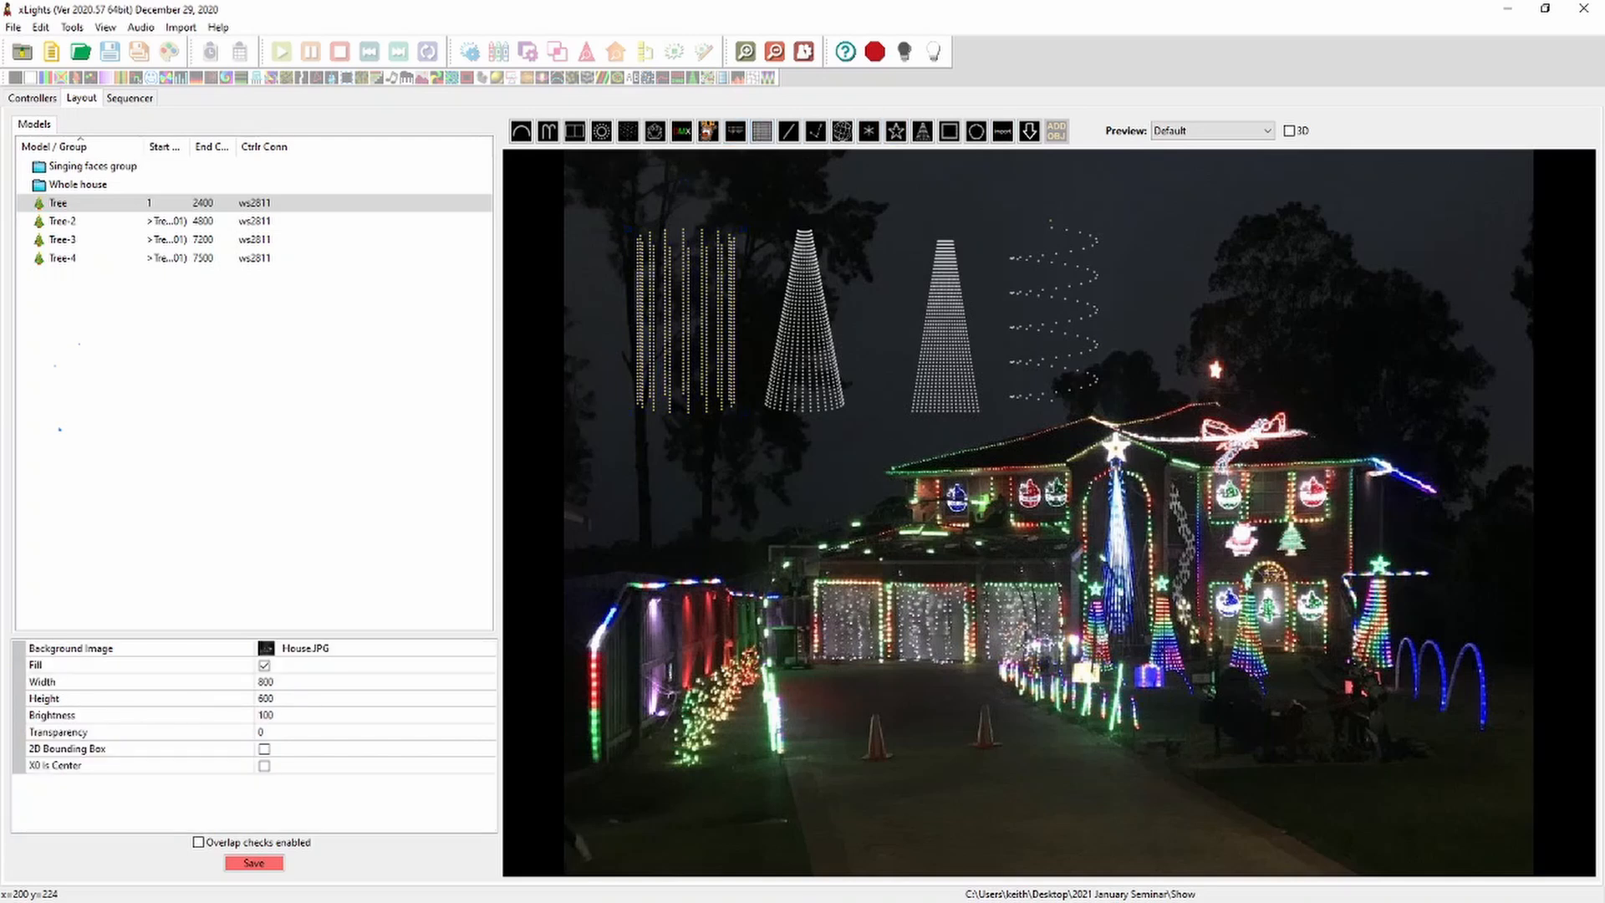
{"action": "left_click_drag", "start_coordinate": [1179, 214], "coordinate": [1390, 311]}
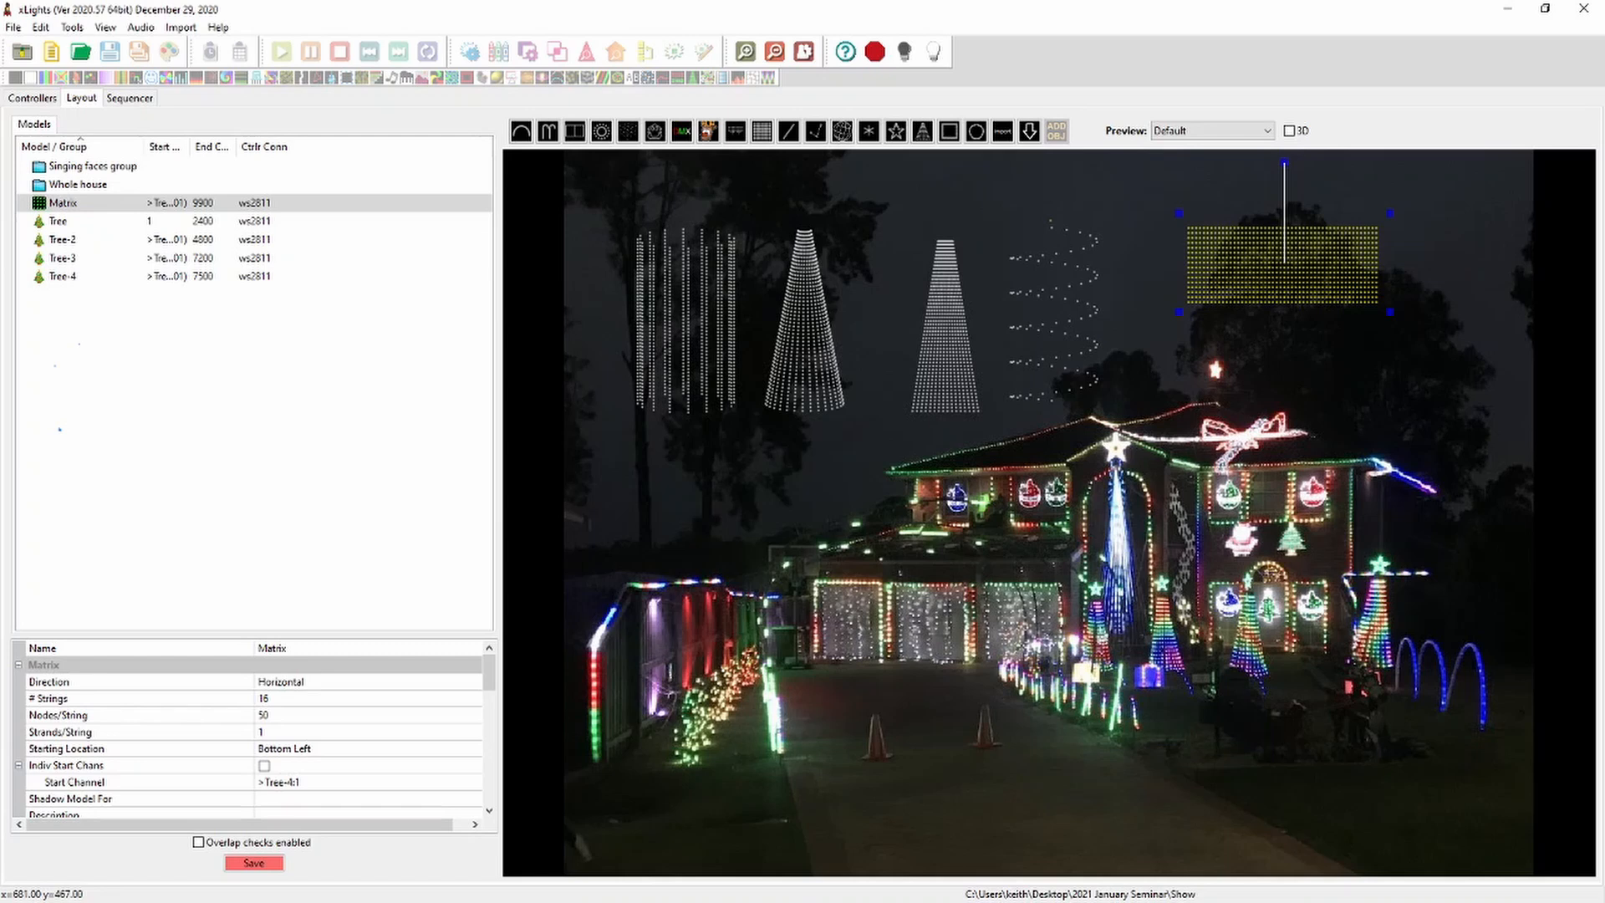
{"action": "left_click", "coordinate": [474, 682]}
{"action": "left_click", "coordinate": [474, 682]}
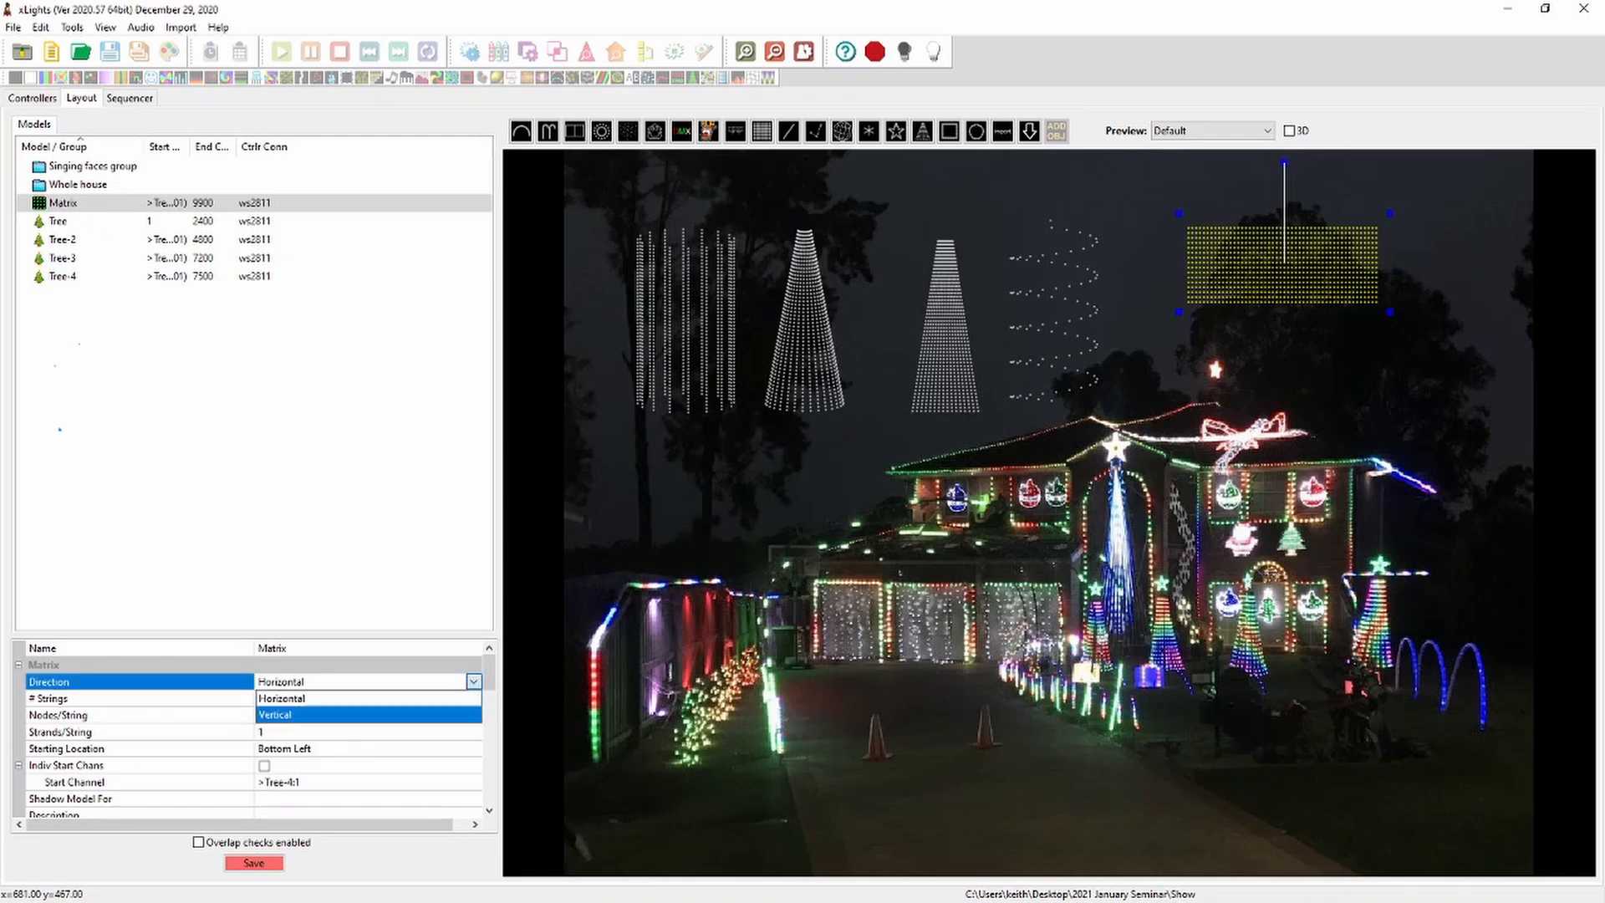
{"action": "left_click", "coordinate": [282, 698]}
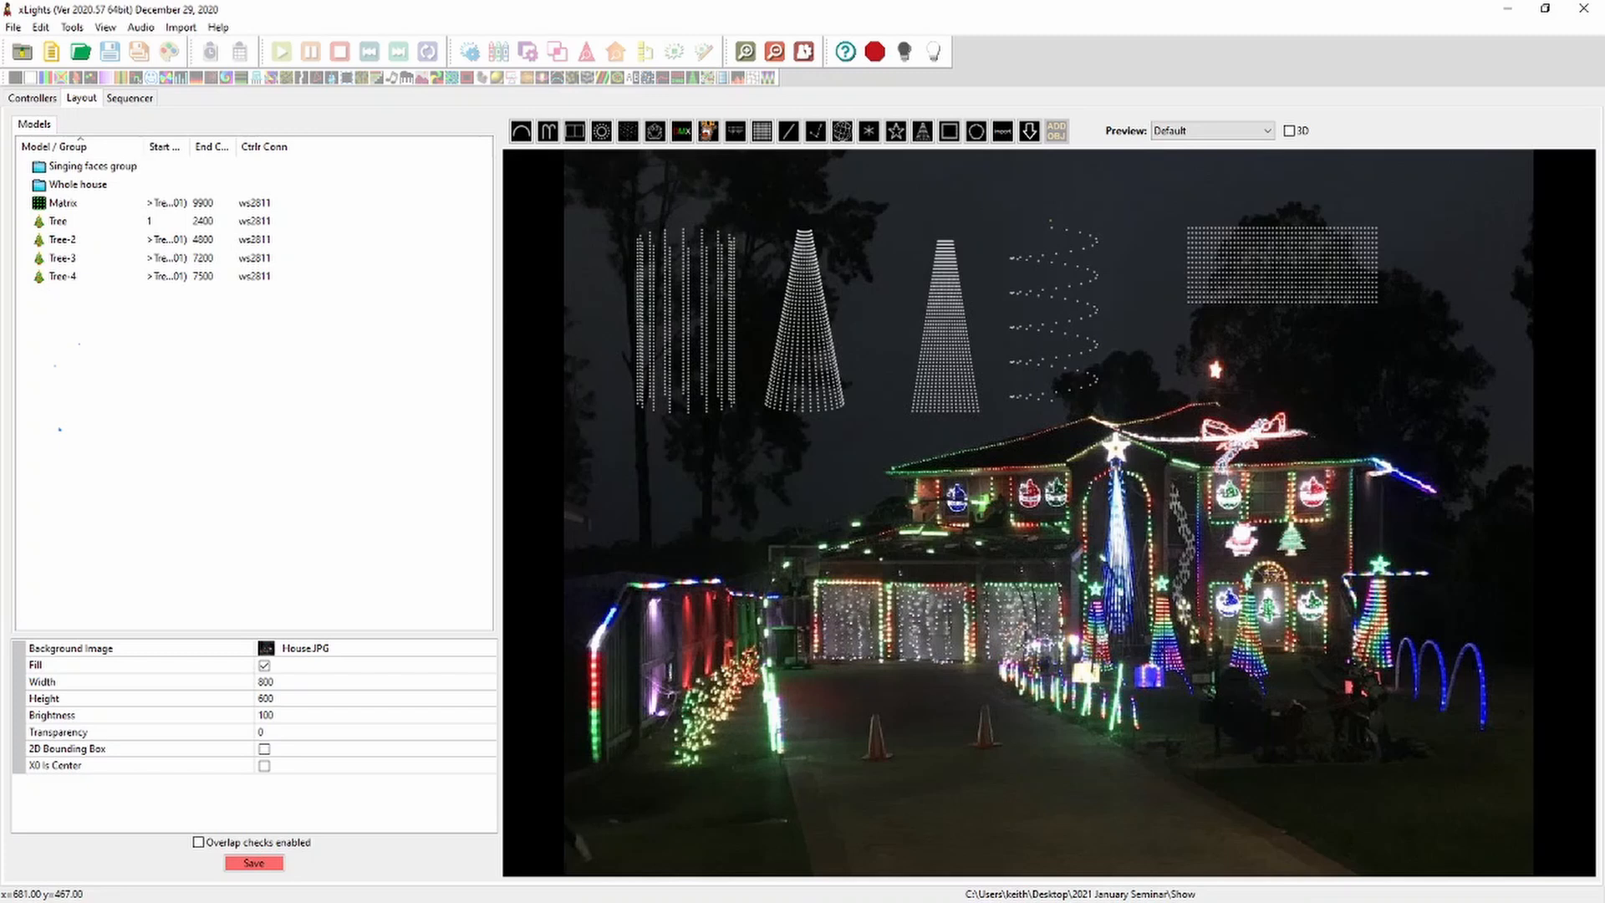
Review the starting location options of the matrix and keep Bottom Left
{"action": "left_click", "coordinate": [1230, 271]}
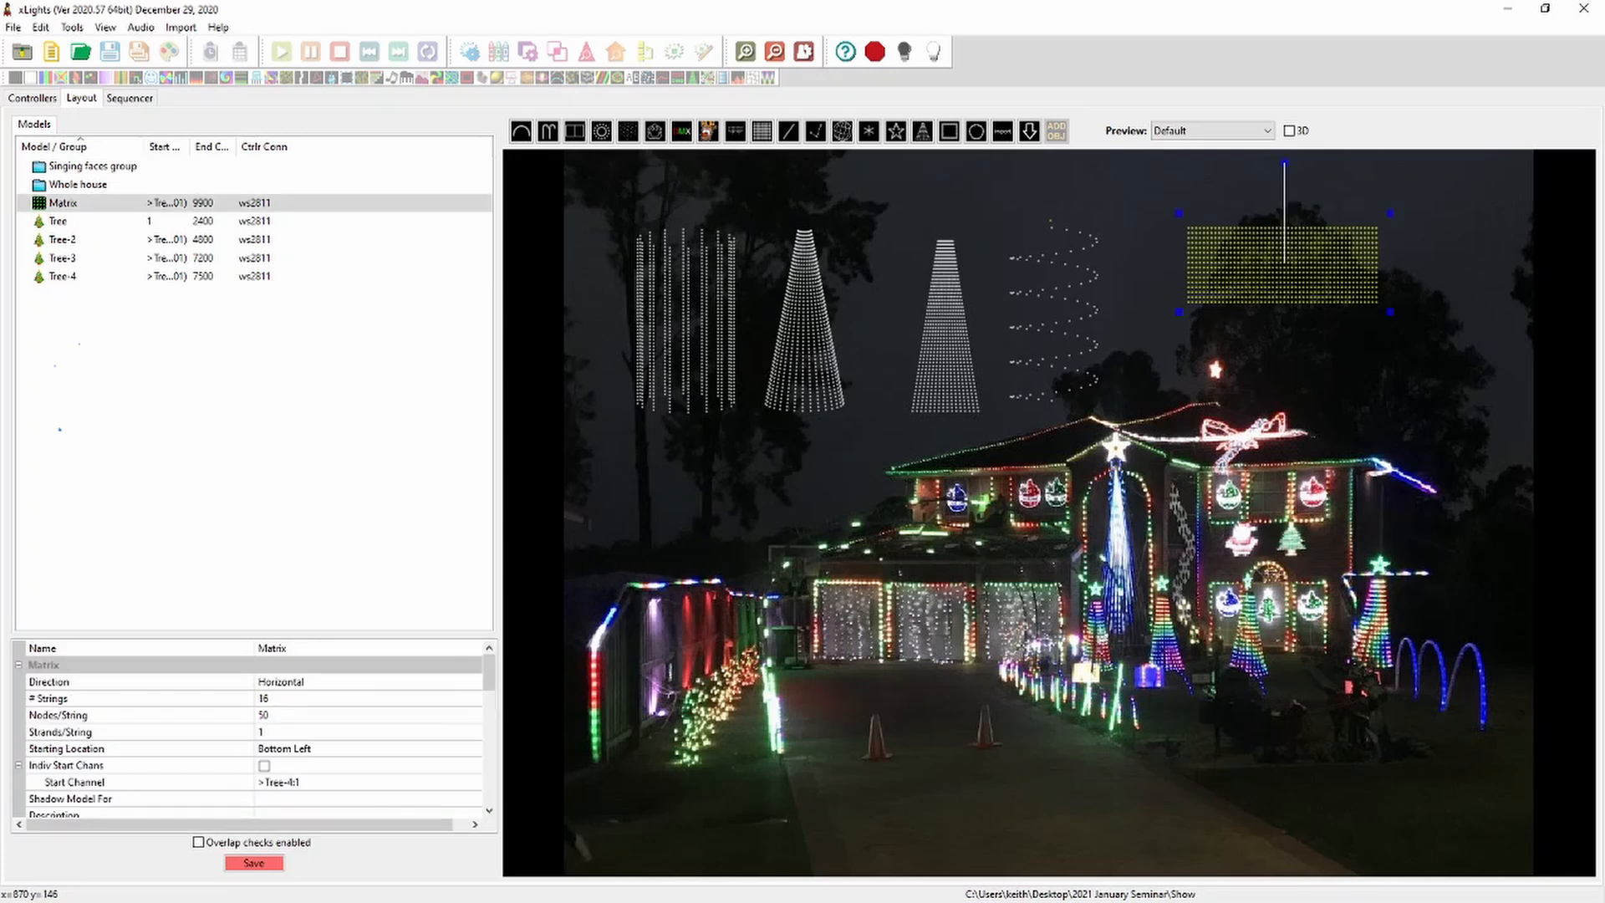
{"action": "scroll", "coordinate": [261, 731], "scroll_direction": "down", "scroll_amount": 1}
{"action": "left_click", "coordinate": [473, 698]}
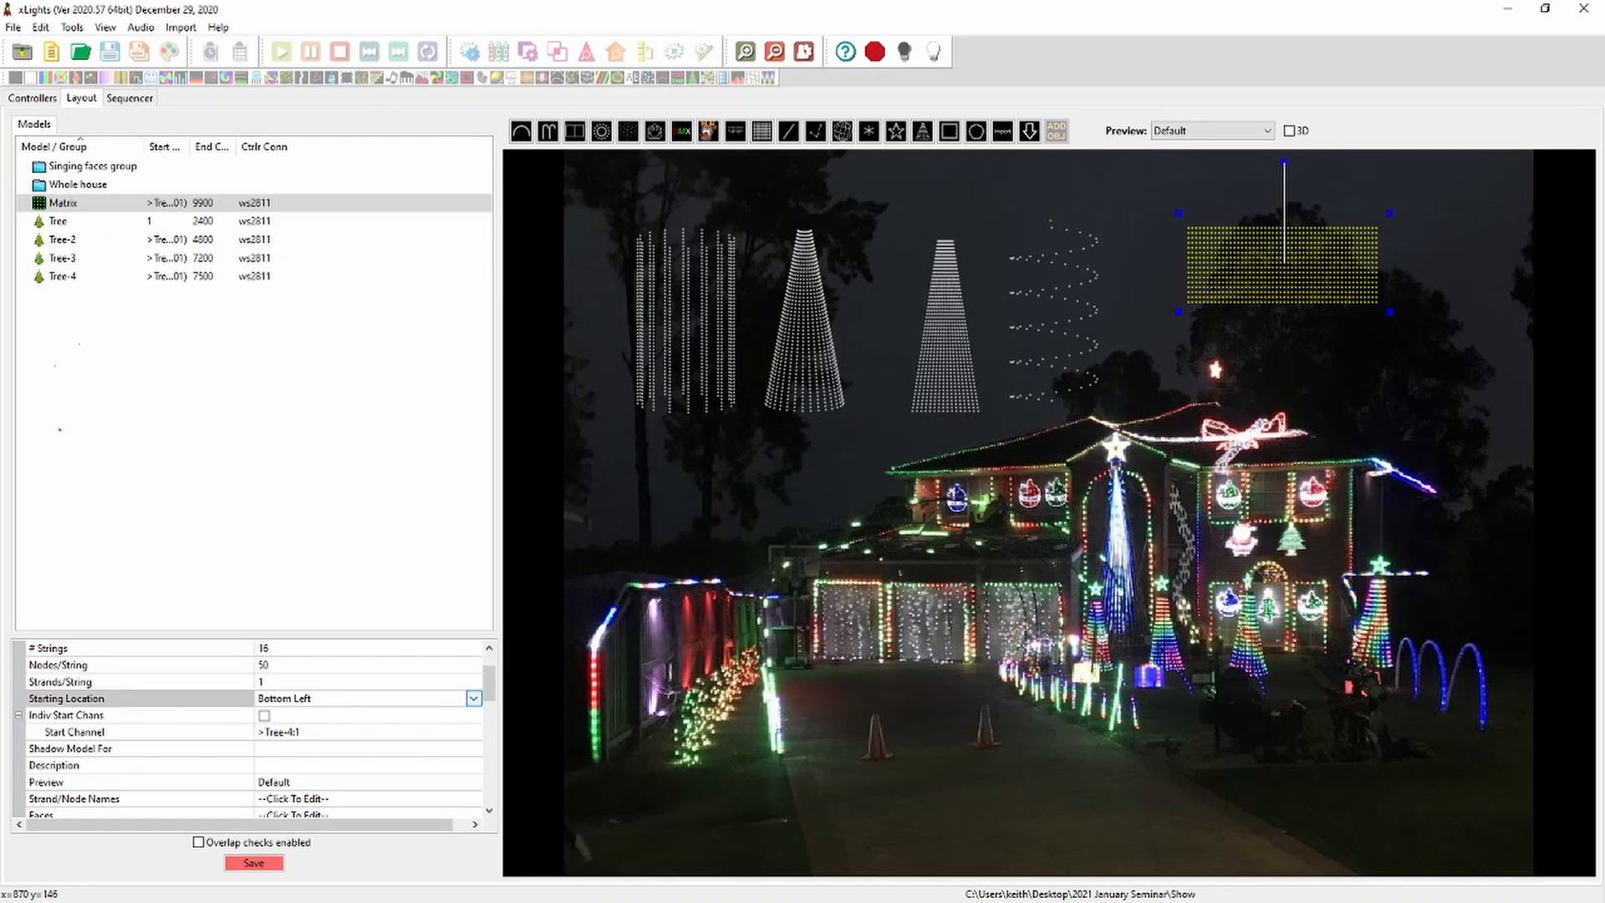
{"action": "left_click", "coordinate": [473, 698]}
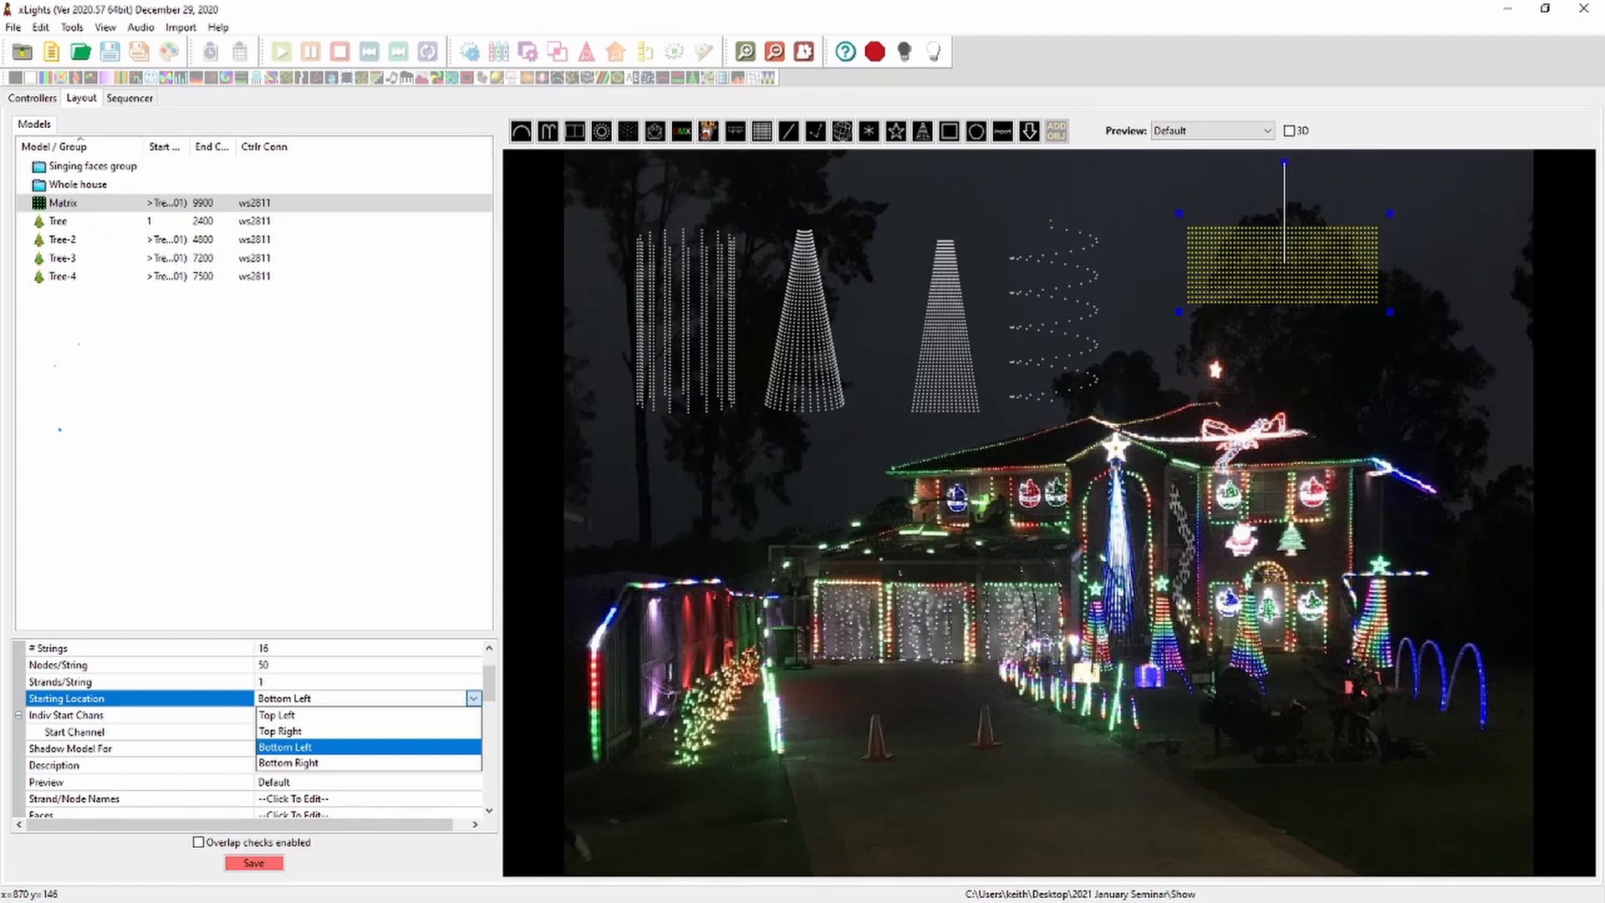
{"action": "left_click", "coordinate": [311, 730]}
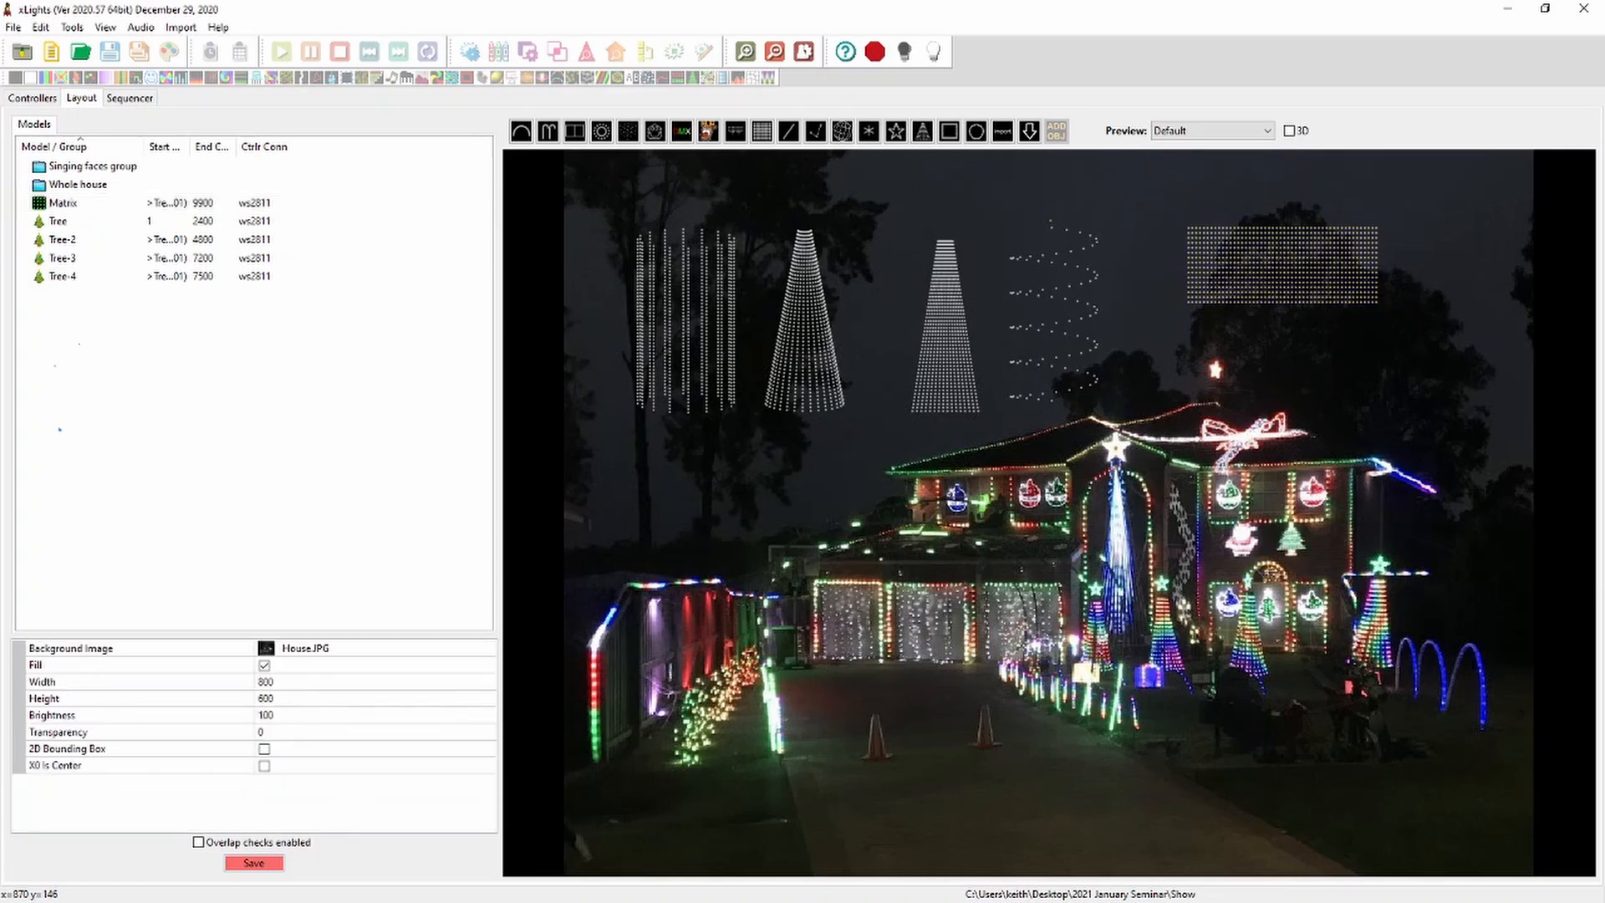
{"action": "left_click", "coordinate": [1326, 276]}
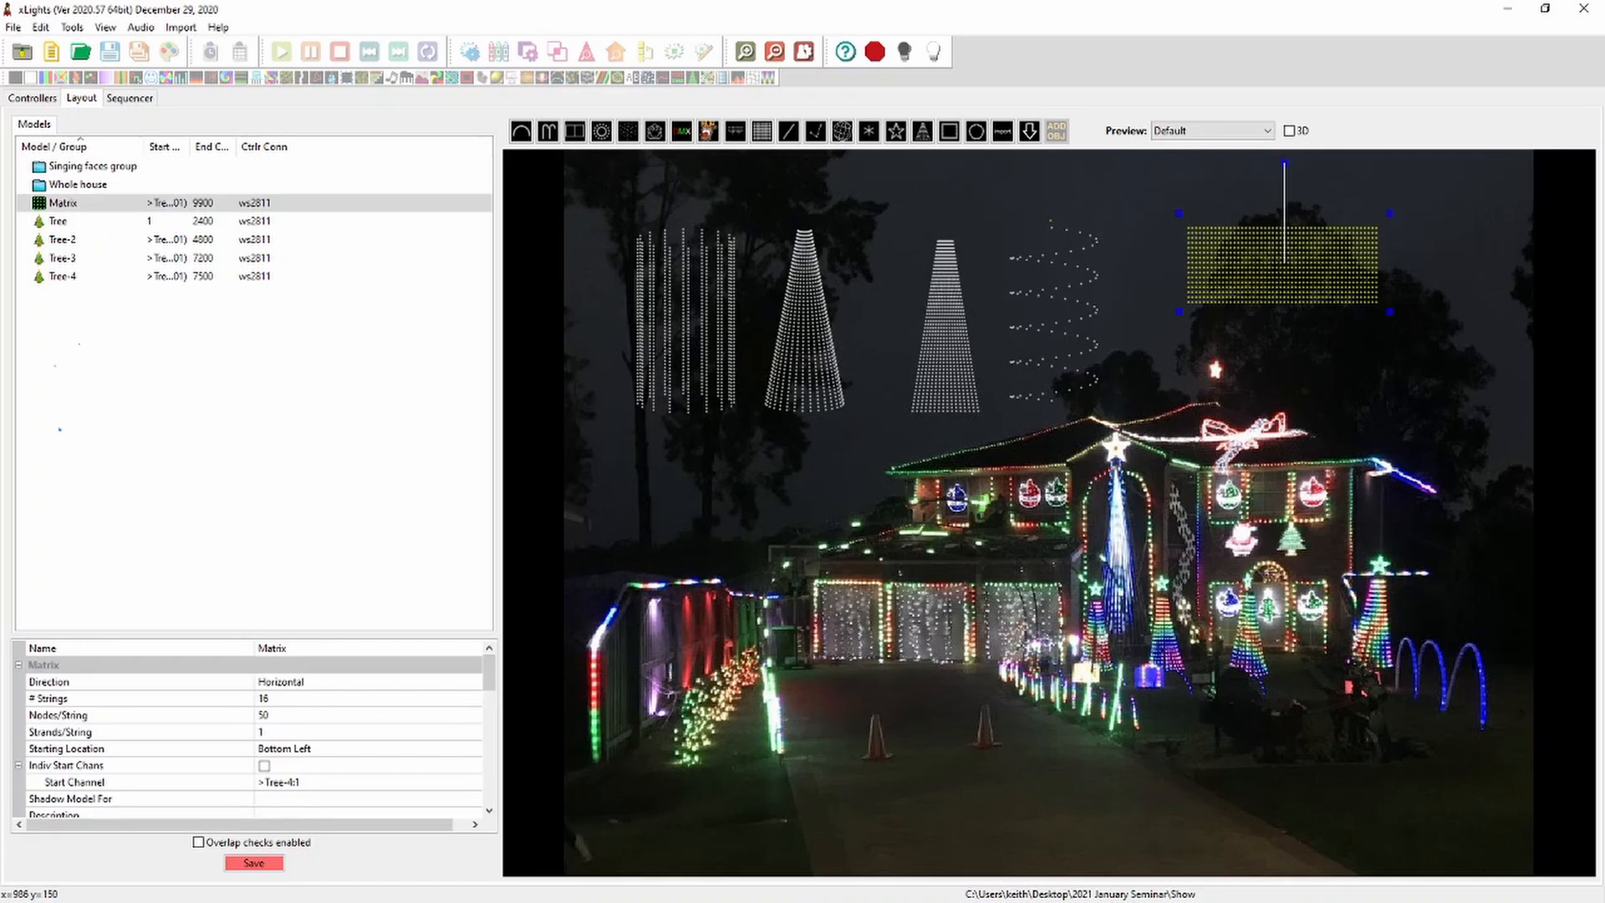
Set the starting location of the matrix to Top Left
{"action": "left_click", "coordinate": [276, 698]}
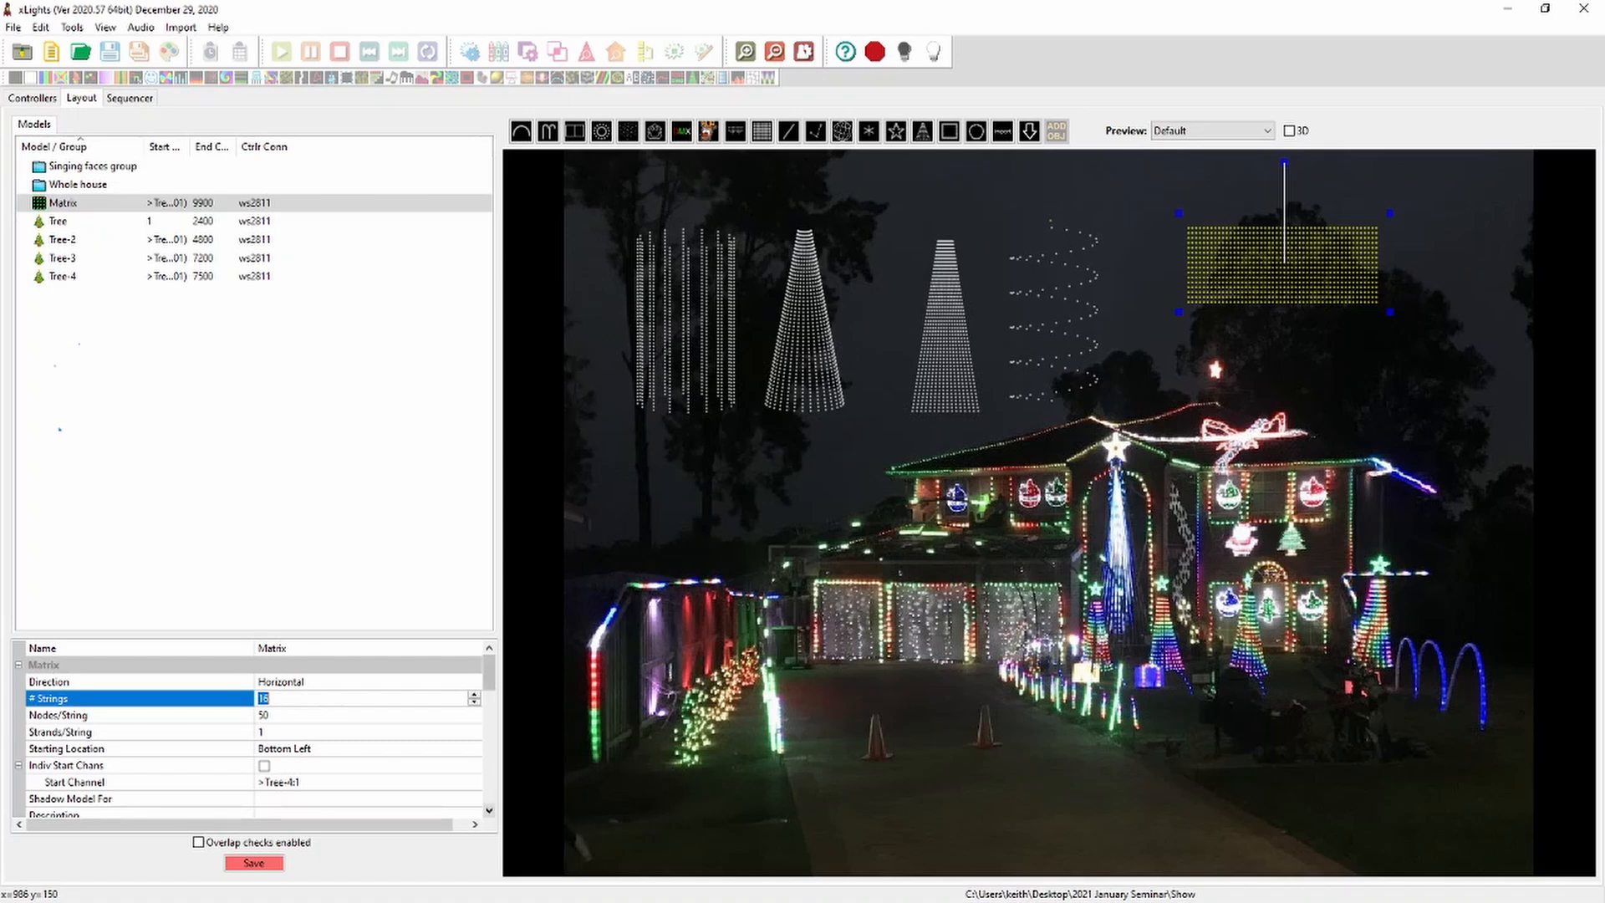
{"action": "scroll", "coordinate": [261, 730], "scroll_direction": "down", "scroll_amount": 2}
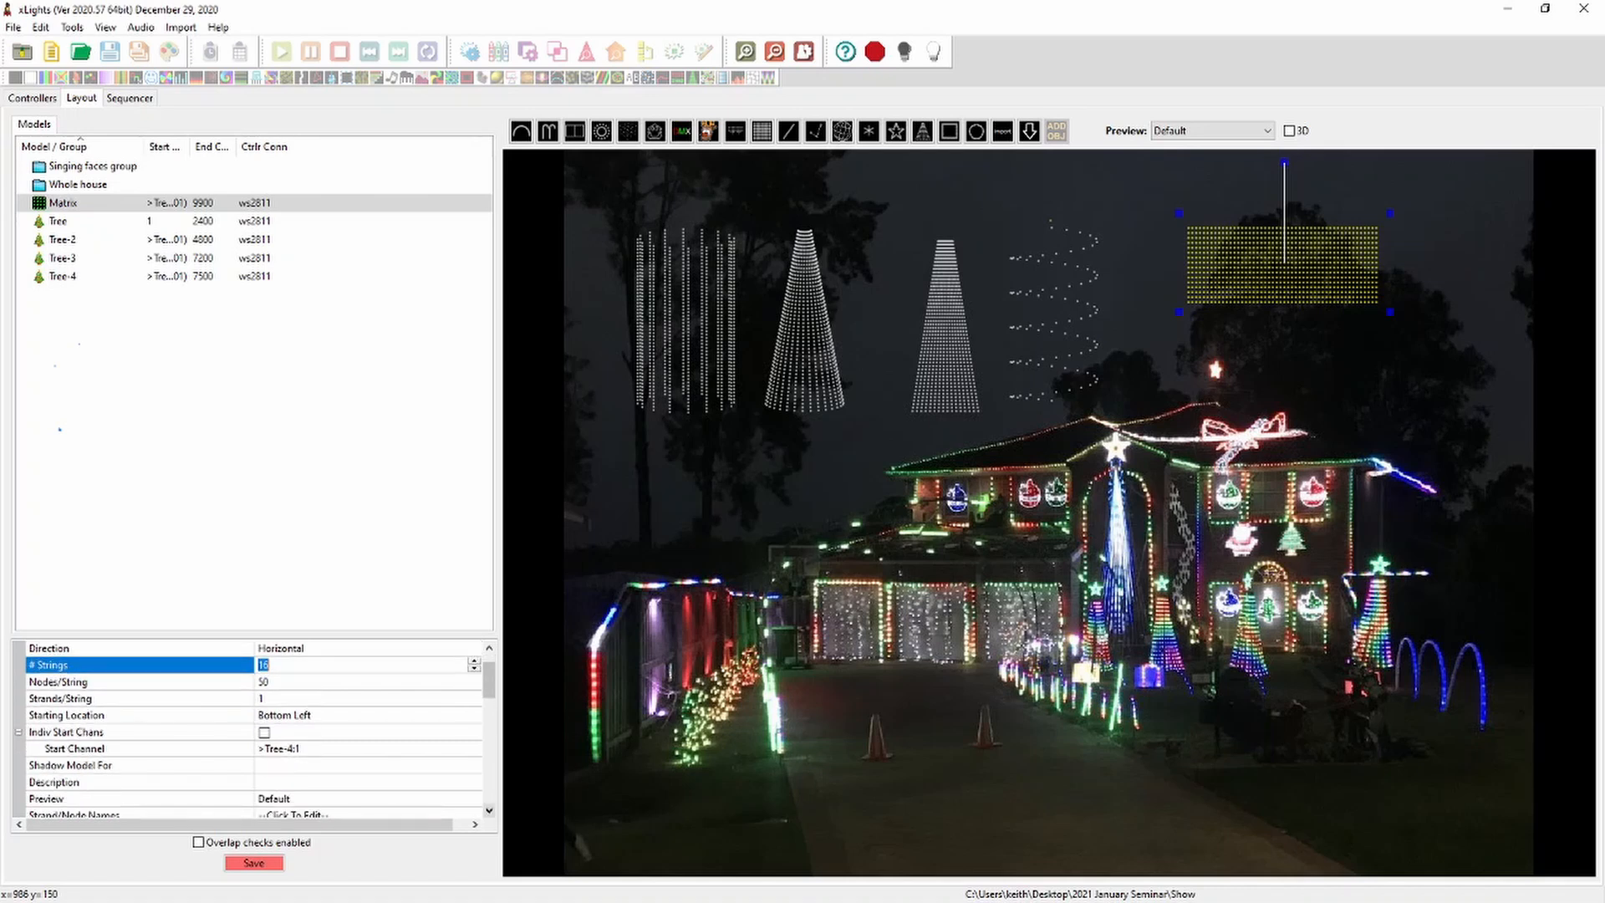
{"action": "scroll", "coordinate": [260, 729], "scroll_direction": "up", "scroll_amount": 2}
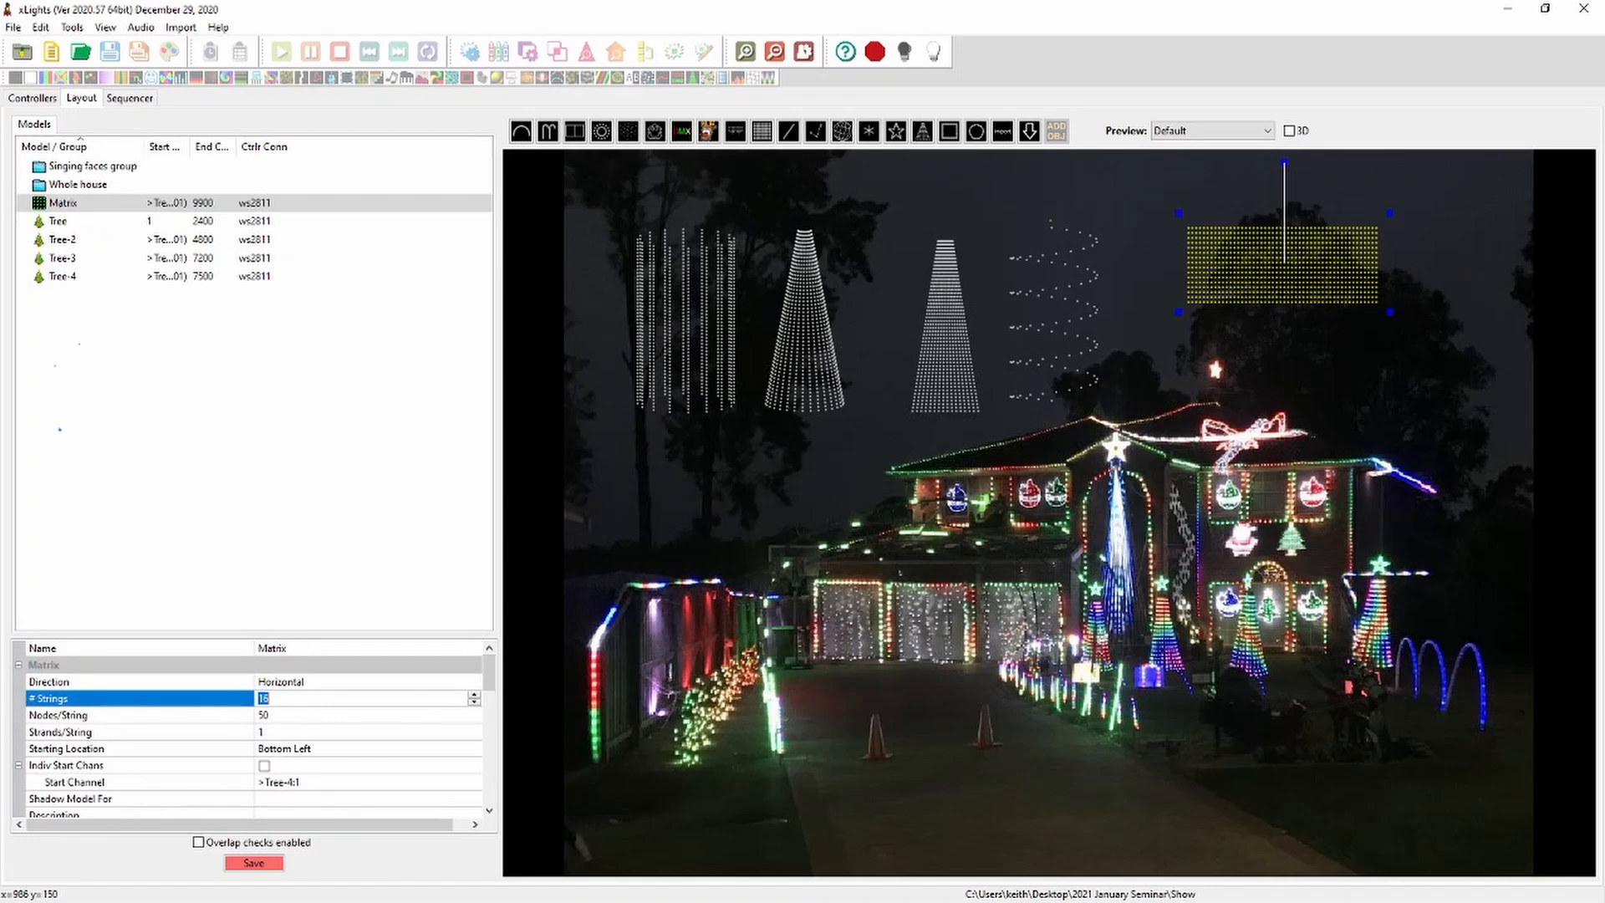
{"action": "left_click", "coordinate": [1278, 282]}
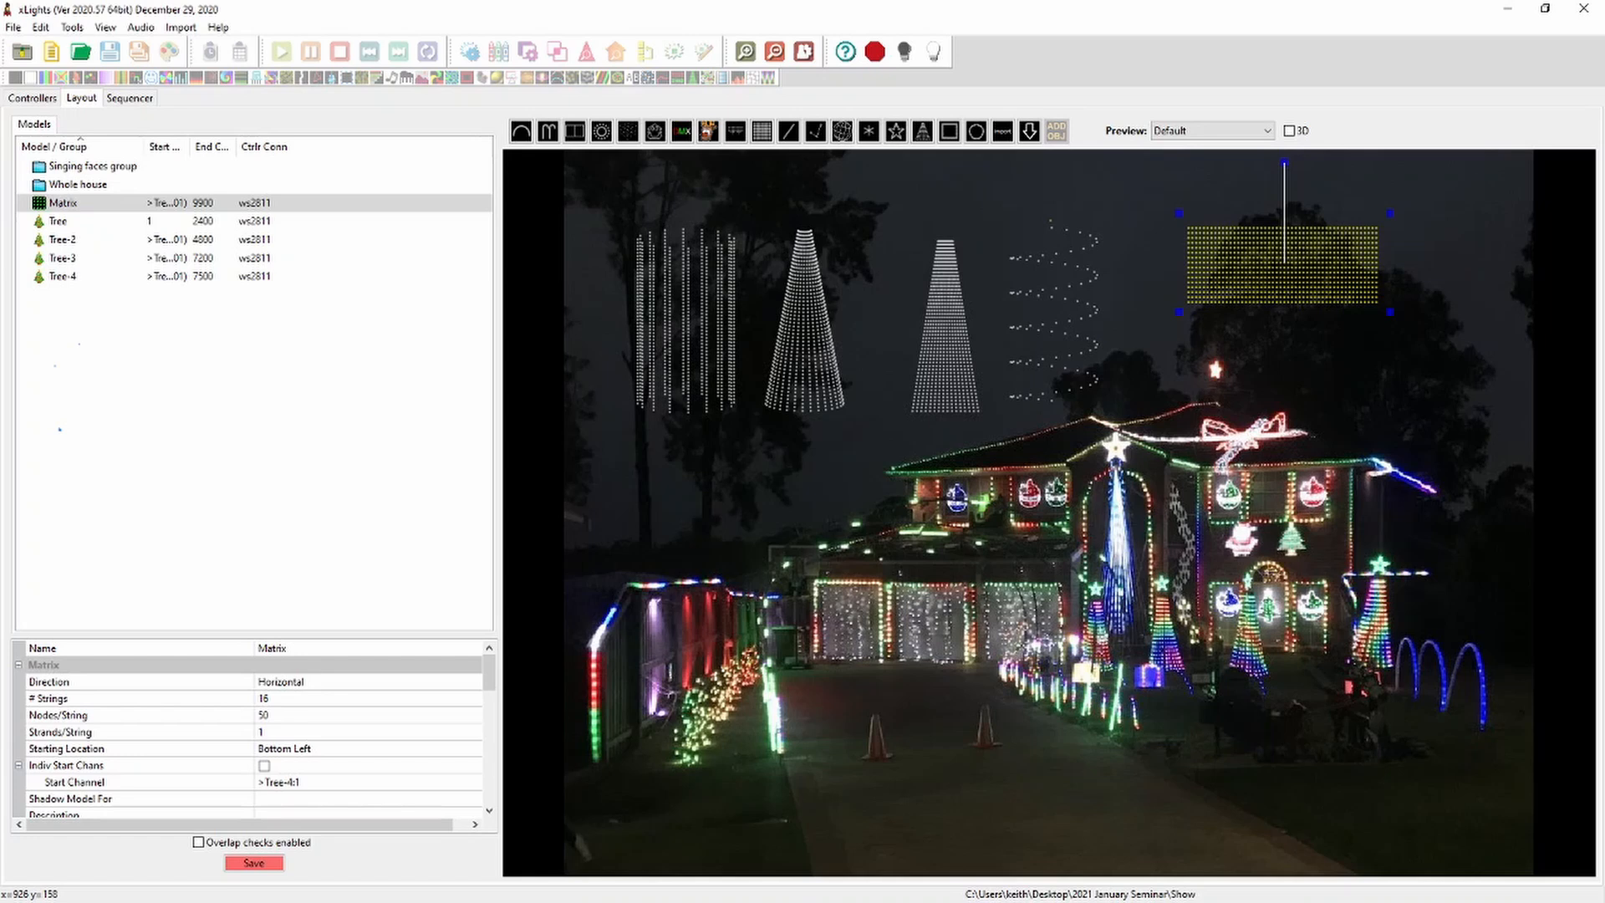
{"action": "left_click", "coordinate": [289, 749]}
{"action": "left_click", "coordinate": [288, 749]}
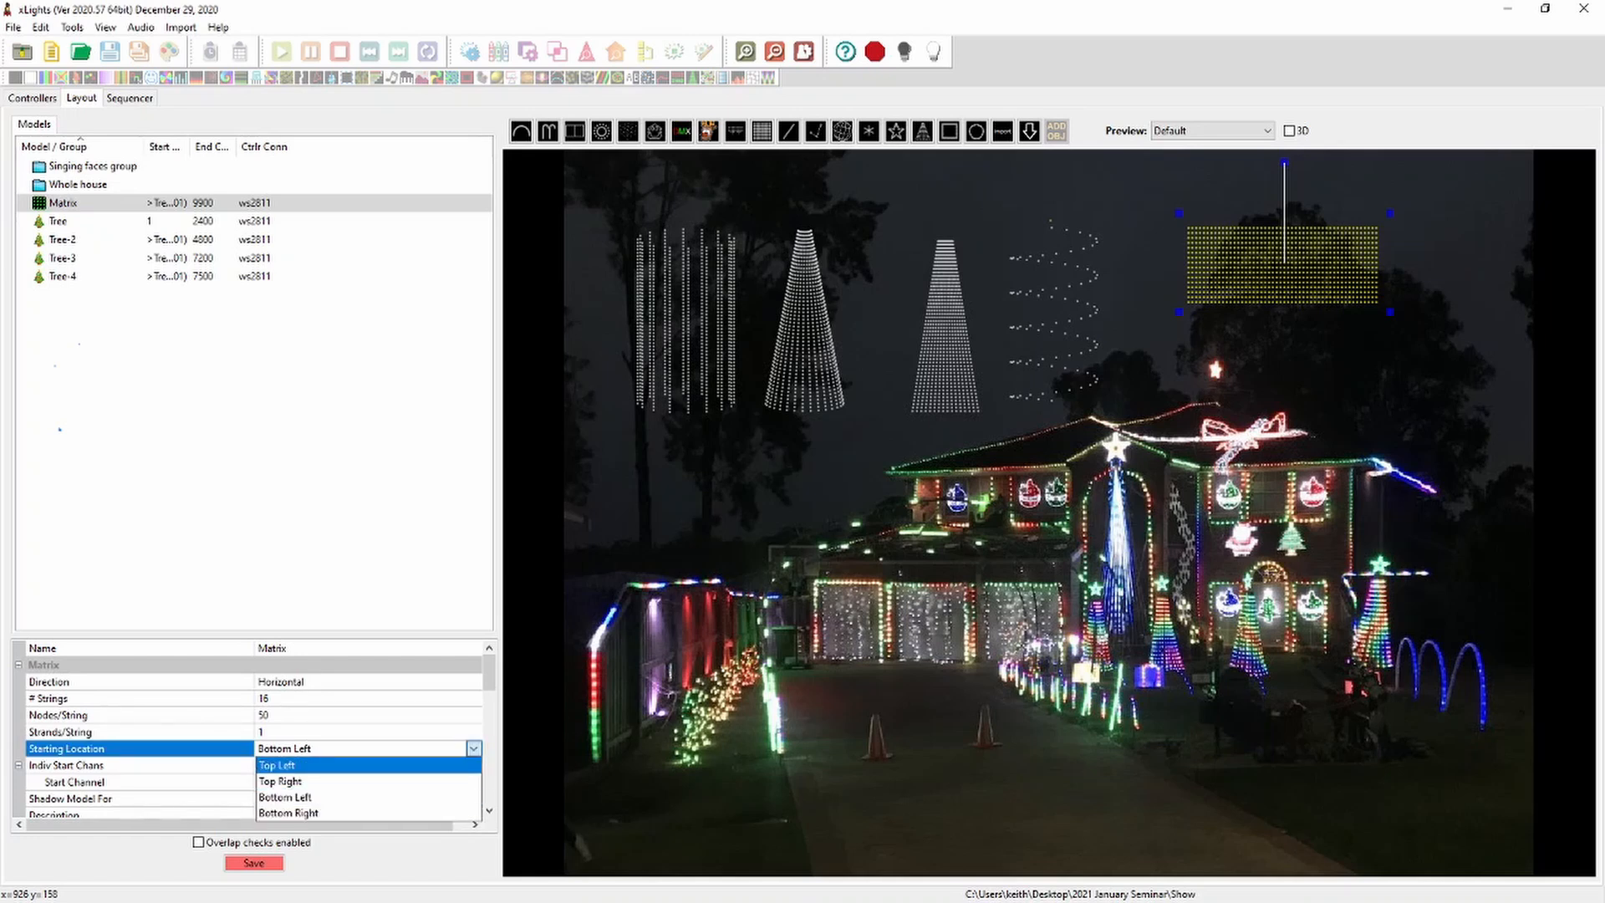
{"action": "left_click", "coordinate": [282, 765]}
{"action": "left_click", "coordinate": [266, 698]}
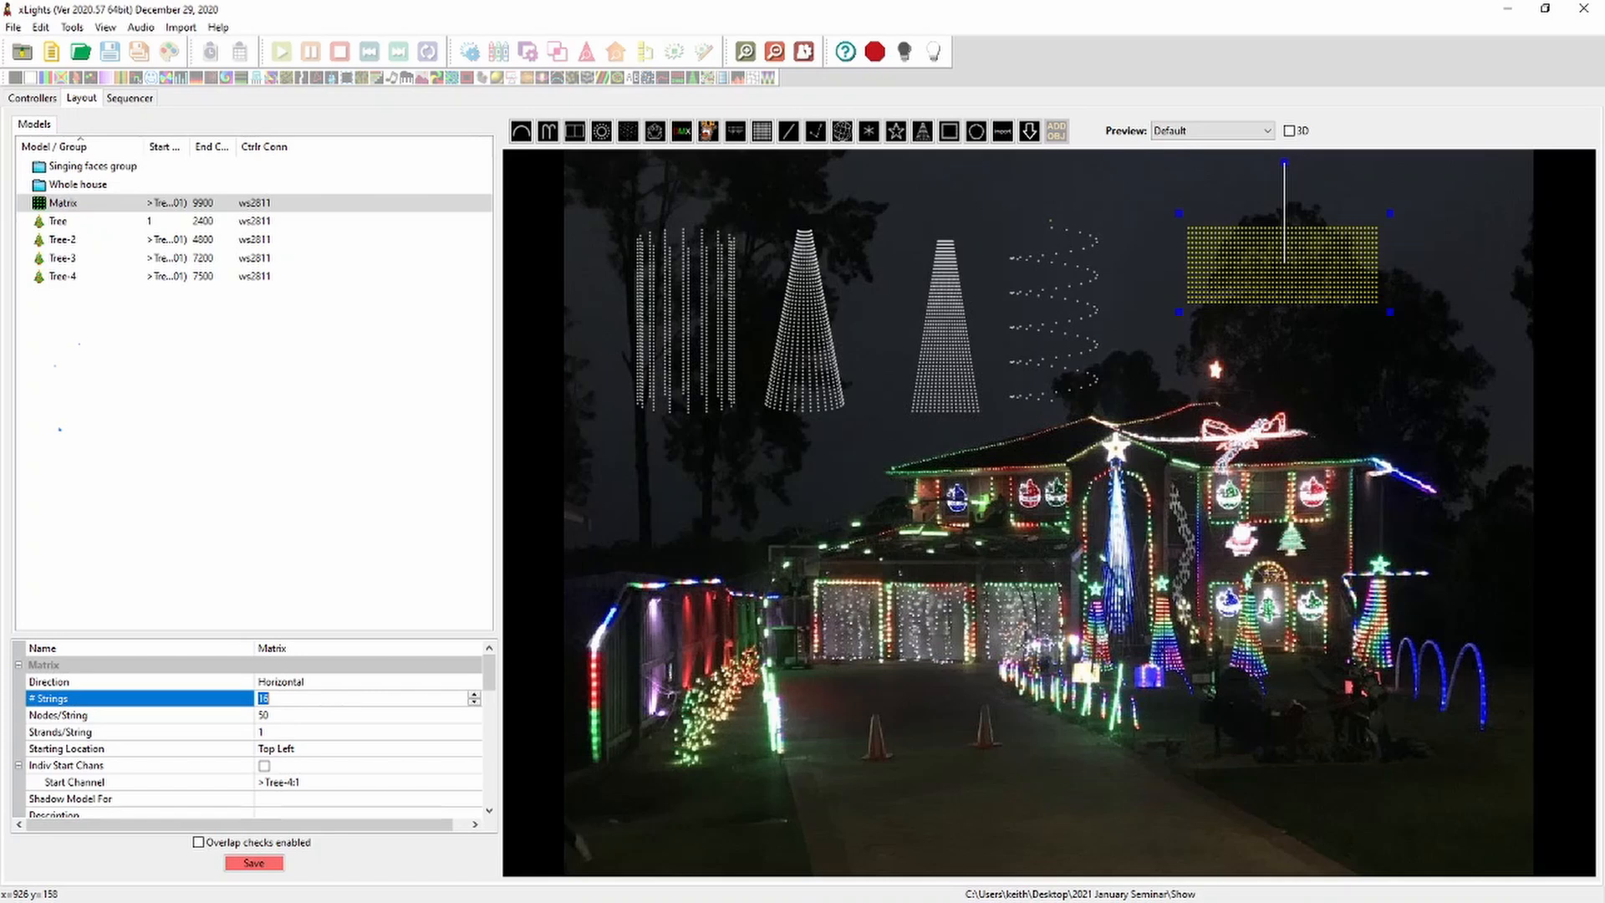
Expand the matrix's appearance properties, set its pixel style to Square and inspect the pixels up close in the preview
{"action": "mouse_move", "coordinate": [489, 672]}
{"action": "left_mouse_down"}
{"action": "mouse_move", "coordinate": [489, 738]}
{"action": "mouse_move", "coordinate": [489, 672]}
{"action": "left_mouse_up"}
{"action": "left_click_drag", "start_coordinate": [489, 672], "coordinate": [489, 763]}
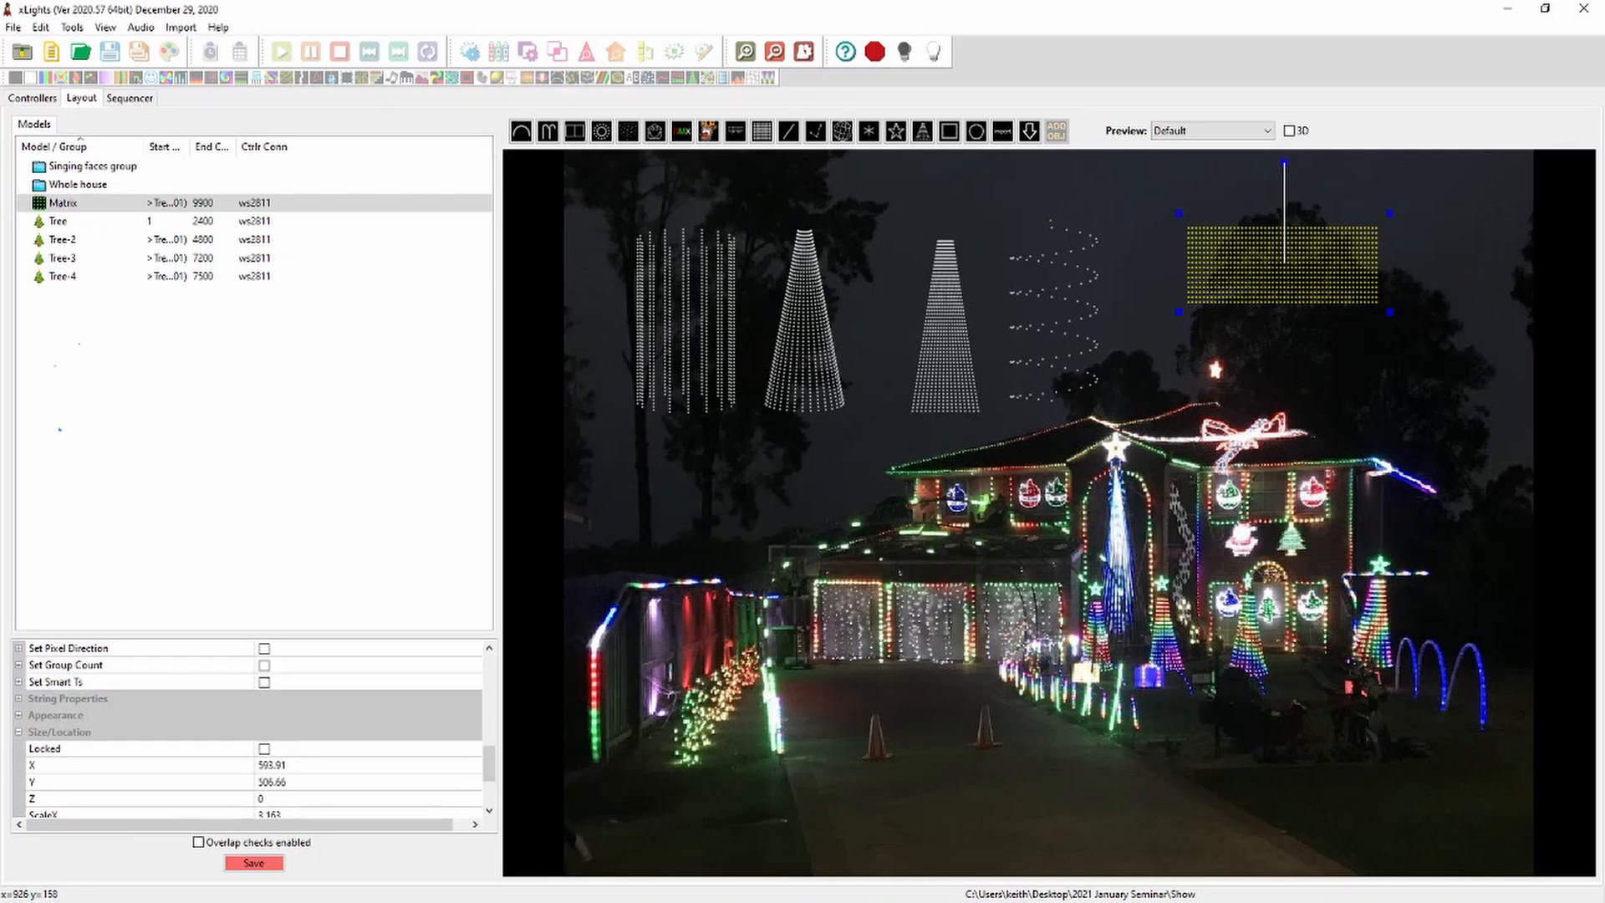
{"action": "left_click", "coordinate": [18, 716]}
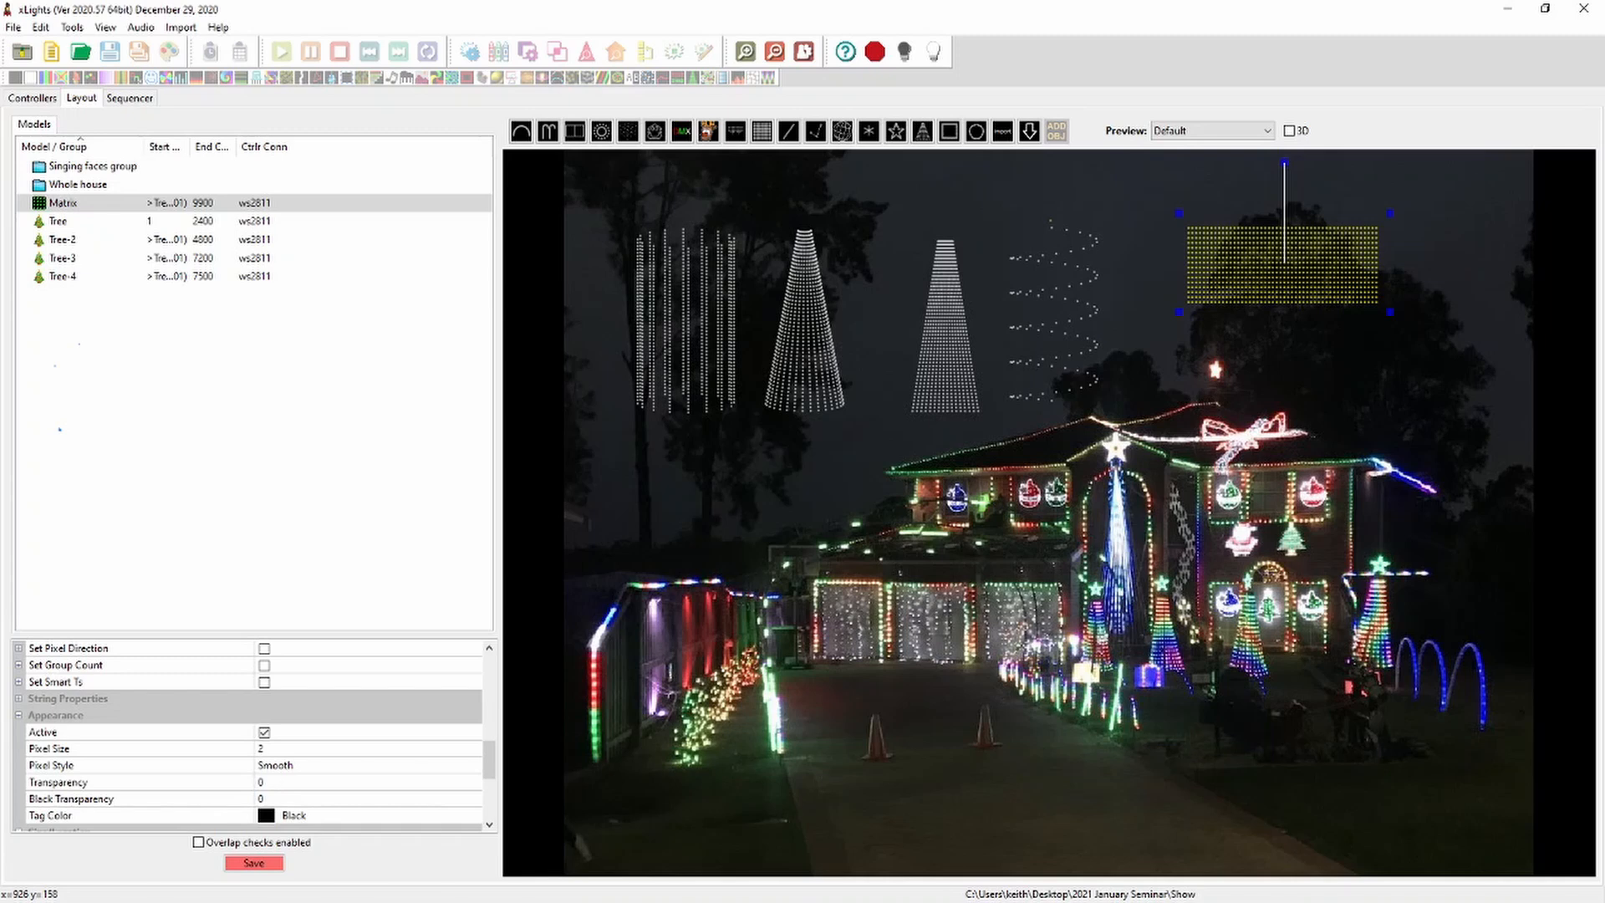
{"action": "left_click", "coordinate": [473, 766]}
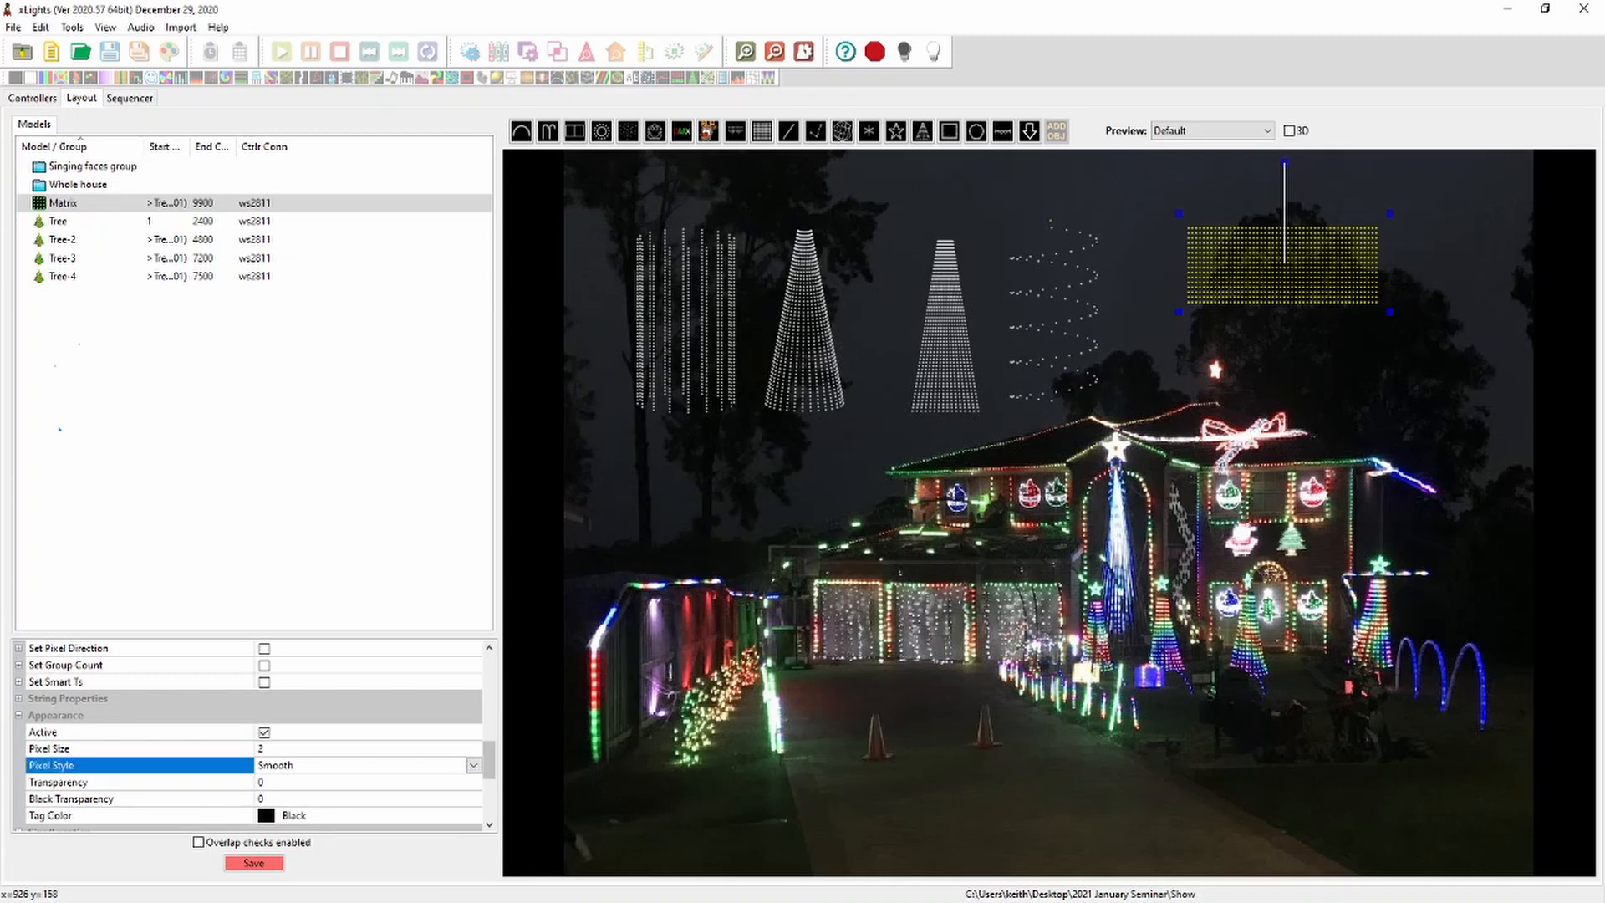
{"action": "left_click", "coordinate": [473, 766]}
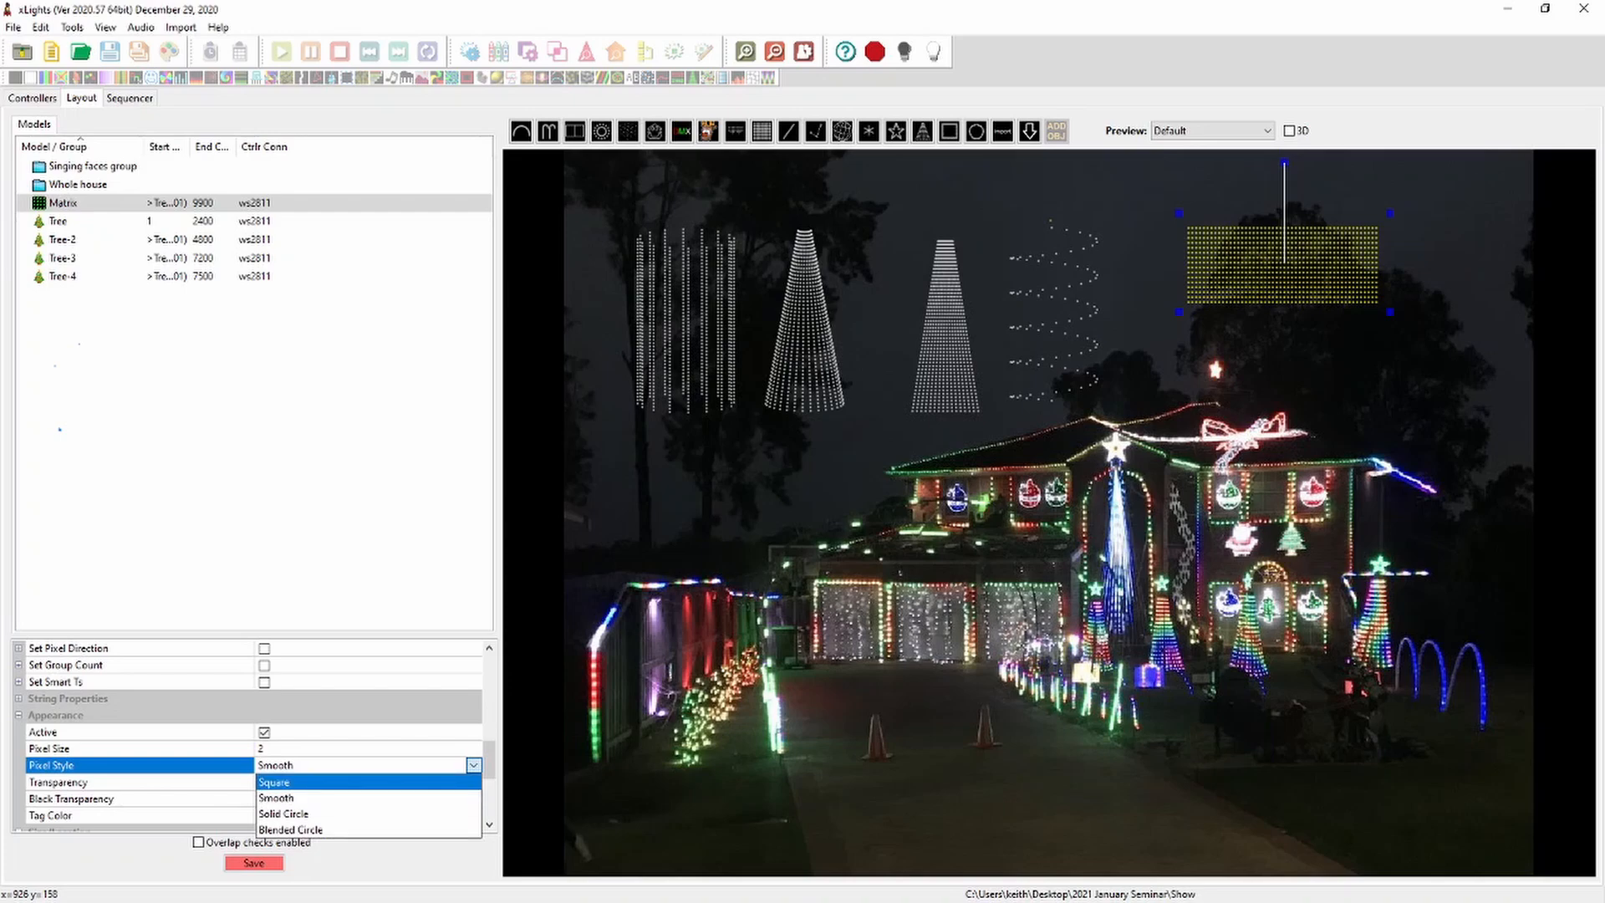
{"action": "left_click", "coordinate": [276, 781]}
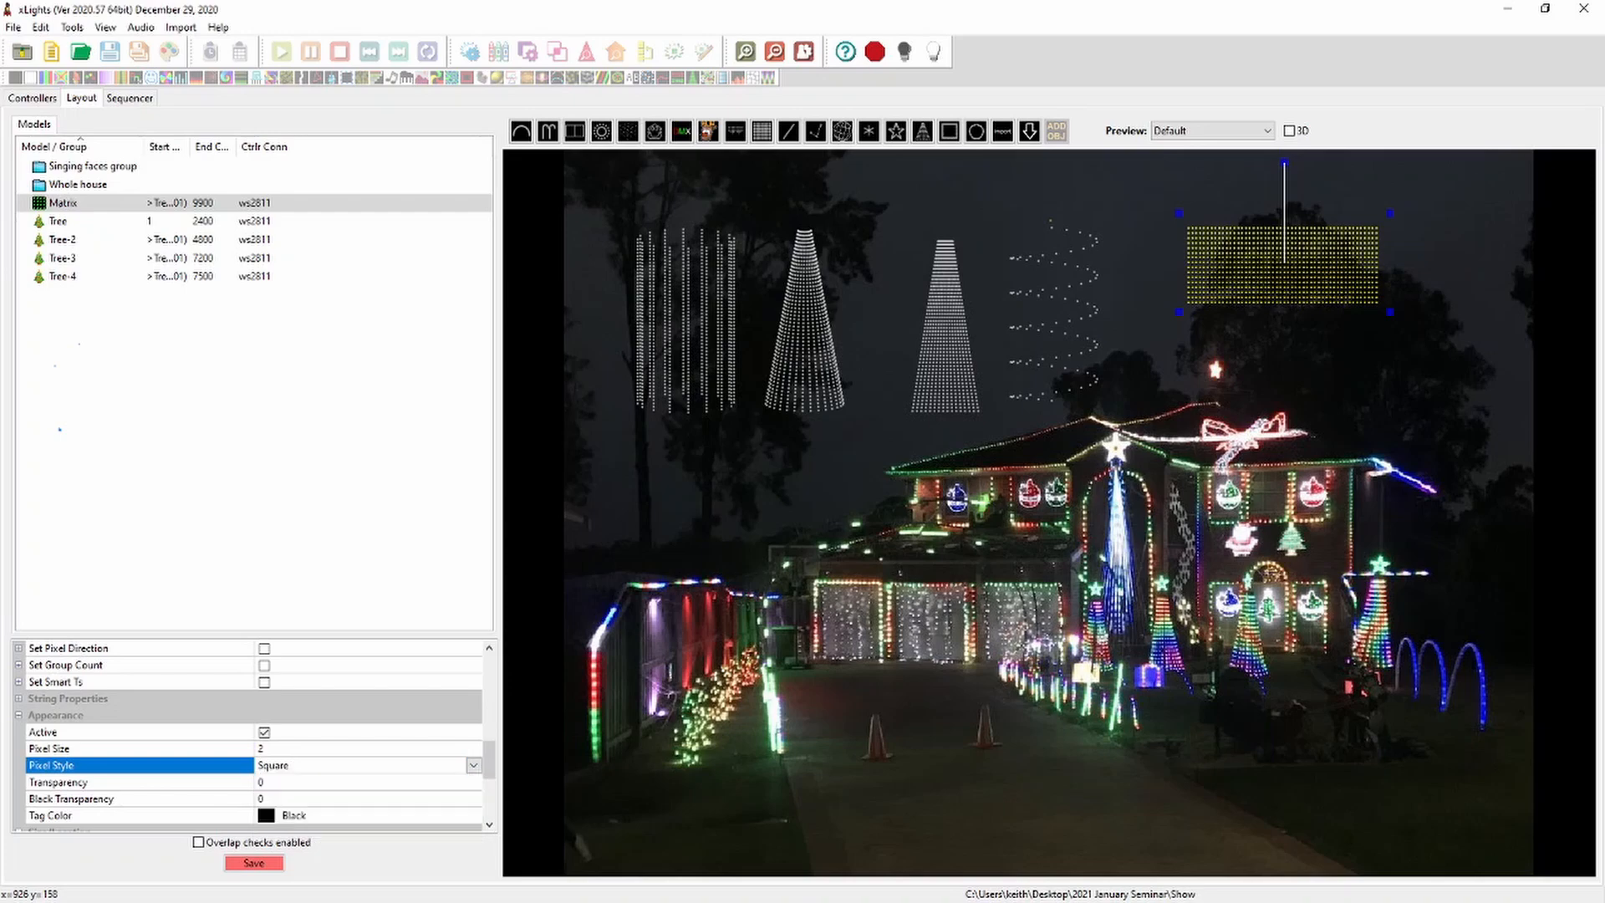
{"action": "scroll", "coordinate": [1475, 355], "scroll_direction": "up", "scroll_amount": 5}
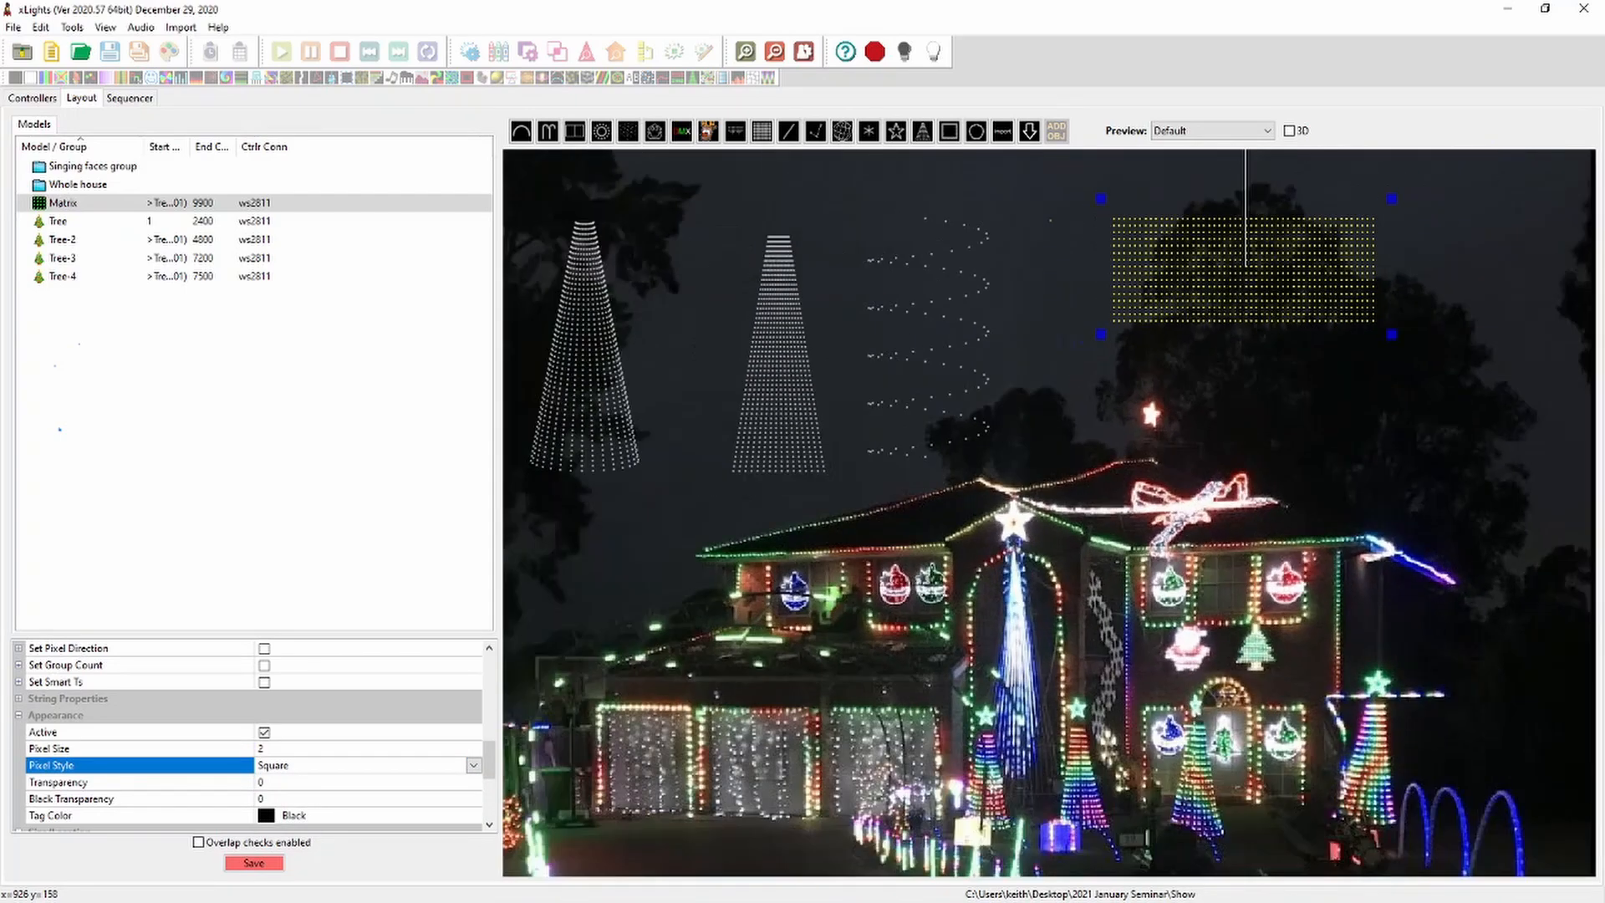
{"action": "scroll", "coordinate": [1316, 213], "scroll_direction": "down", "scroll_amount": 5}
{"action": "scroll", "coordinate": [1233, 275], "scroll_direction": "up", "scroll_amount": 3}
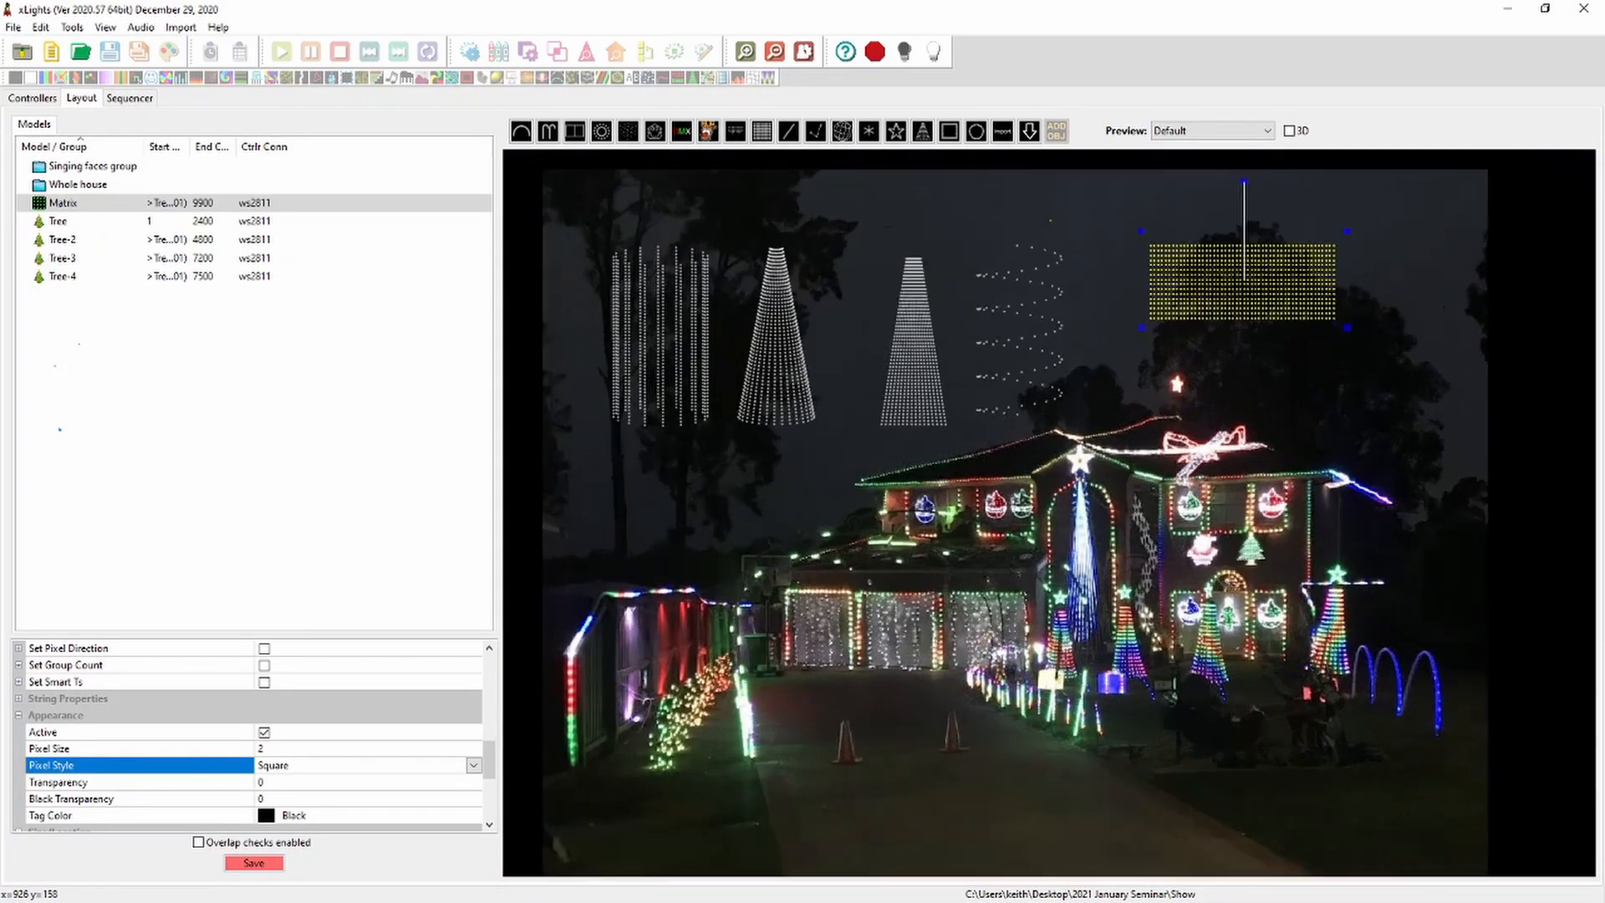
{"action": "scroll", "coordinate": [1251, 271], "scroll_direction": "up", "scroll_amount": 1}
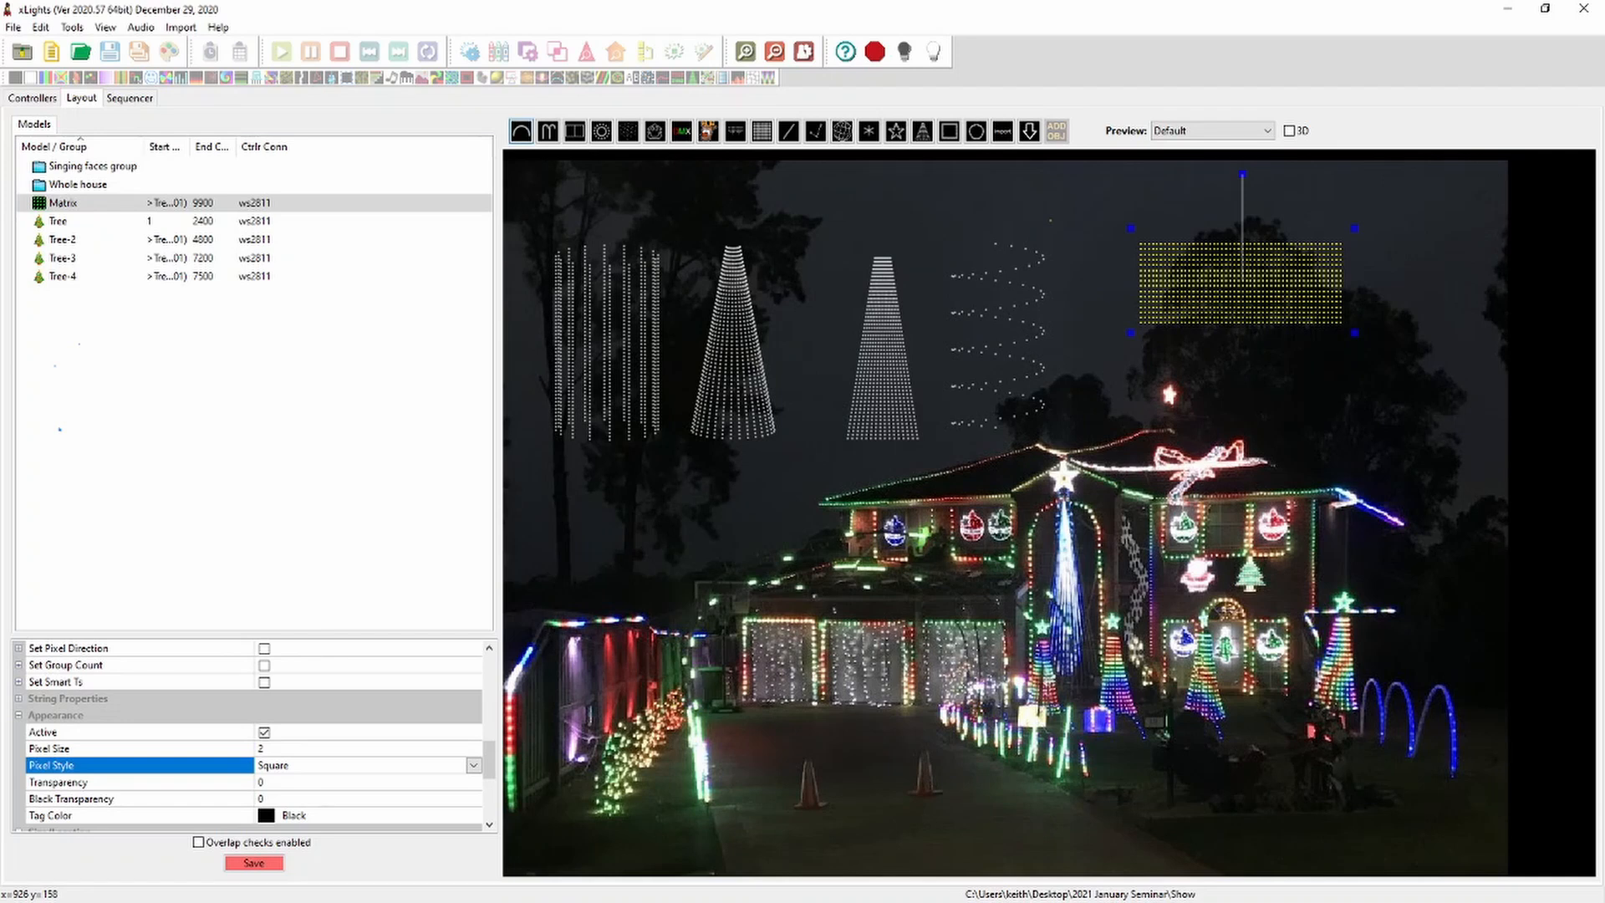
Draw a small single arch model in the dark area just below the first tree in the row
{"action": "left_click", "coordinate": [521, 132]}
{"action": "left_click_drag", "start_coordinate": [550, 506], "coordinate": [627, 507]}
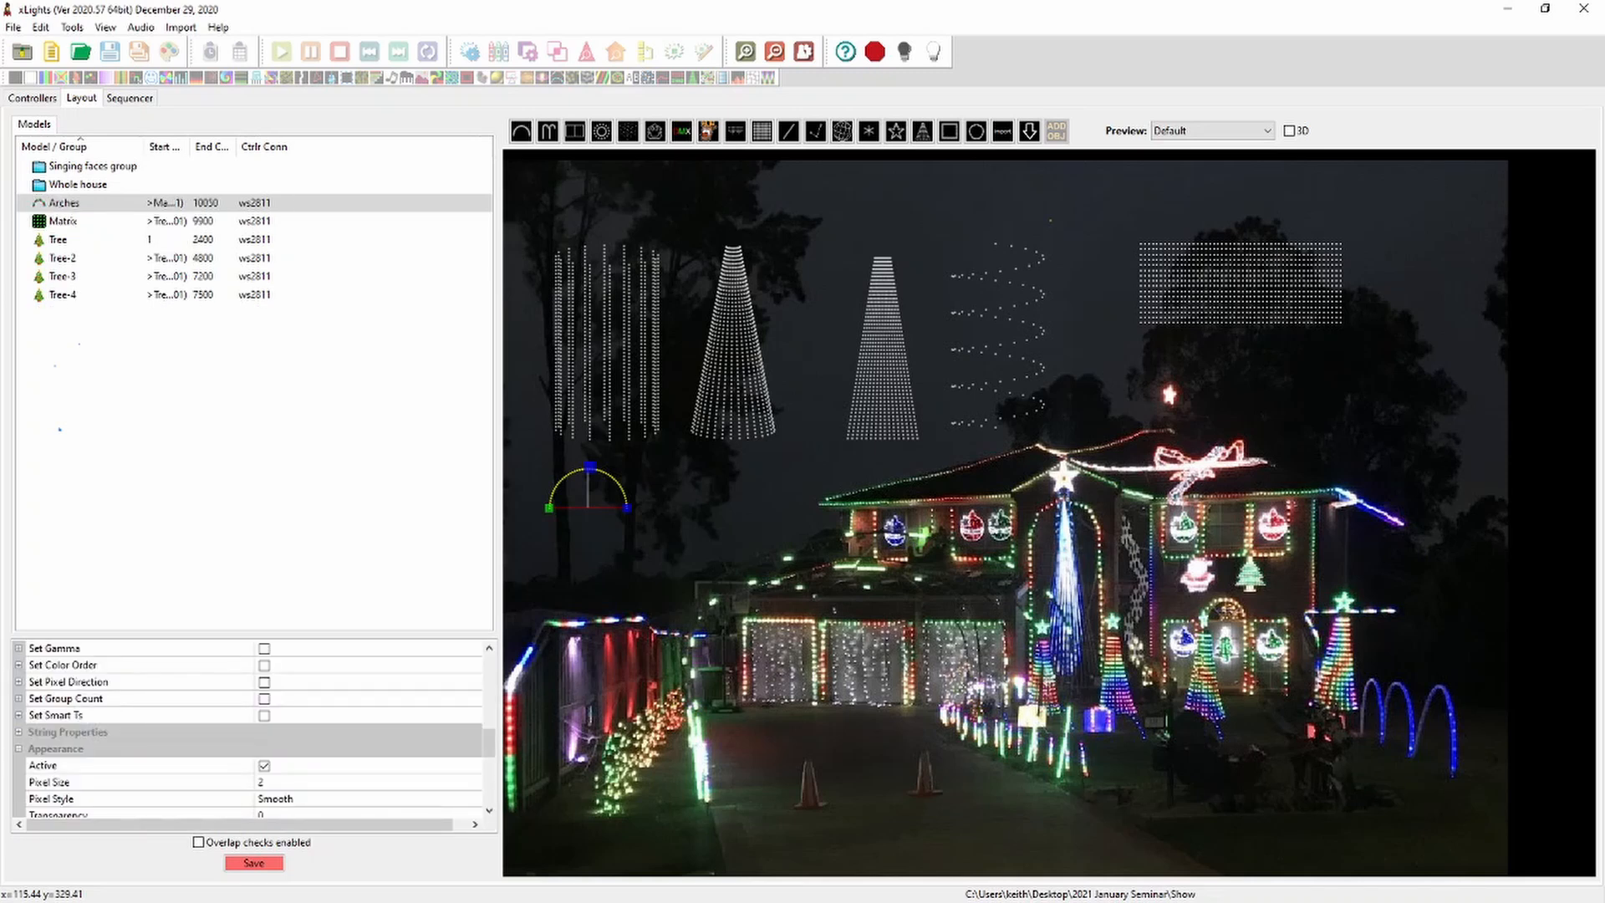
{"action": "left_click_drag", "start_coordinate": [489, 742], "coordinate": [489, 668]}
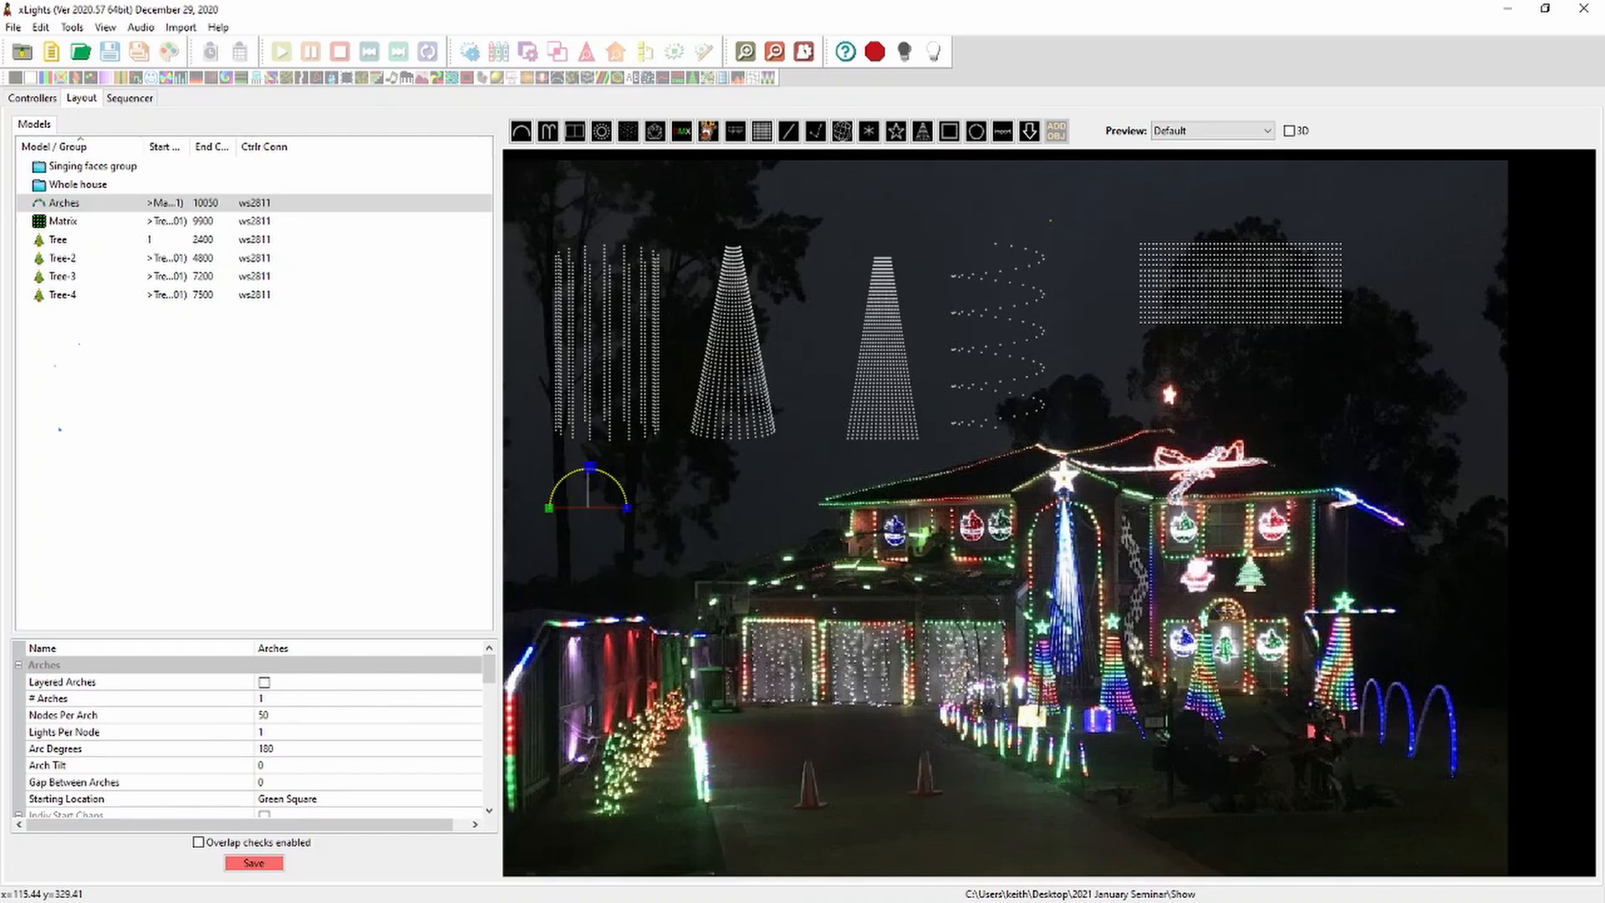
Set the number of arches to 3 and stretch the model sideways to end below the second tree
{"action": "left_click", "coordinate": [275, 699]}
{"action": "type", "text": "3"}
{"action": "key", "text": "Return"}
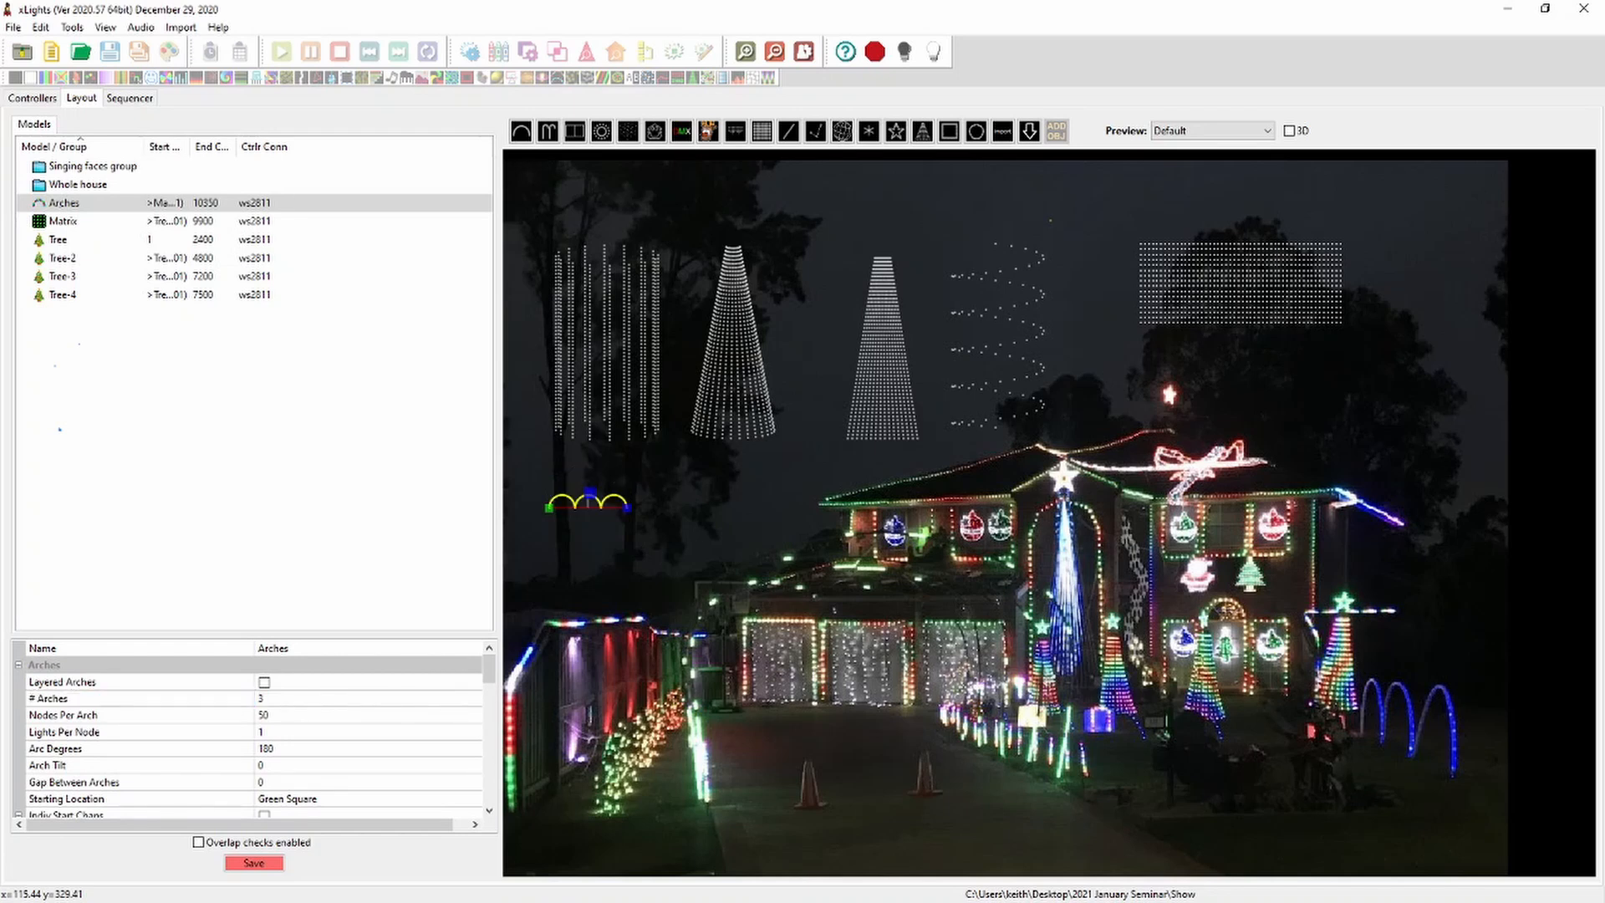
{"action": "left_click_drag", "start_coordinate": [627, 506], "coordinate": [760, 507]}
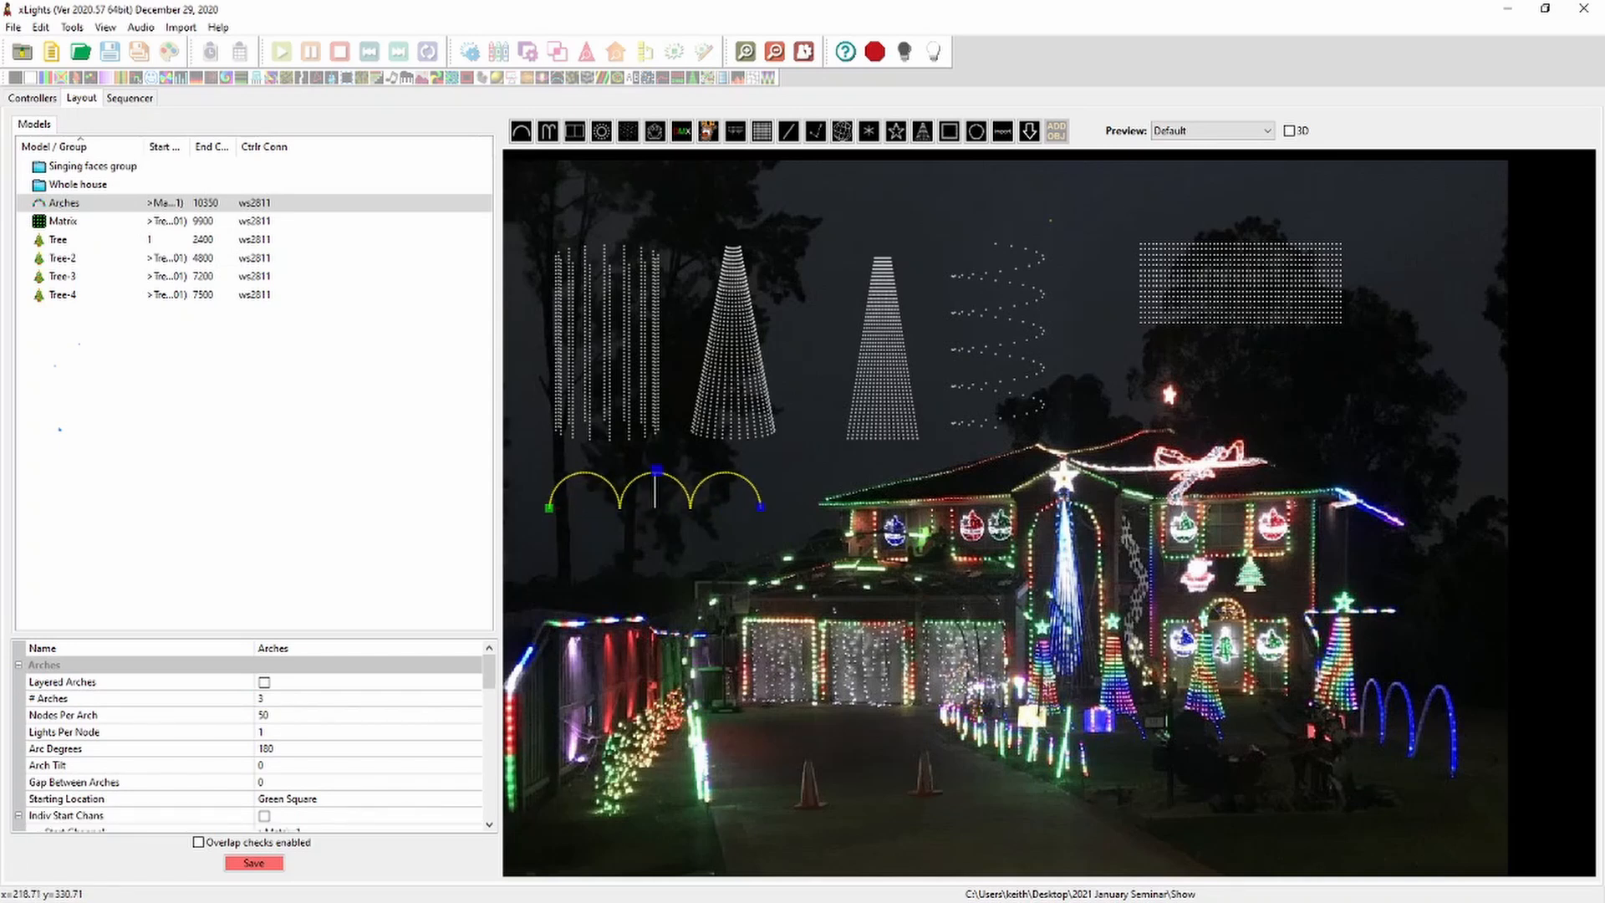
Turn the arches into layered arches and set the number of layers to 3
{"action": "left_click", "coordinate": [264, 682]}
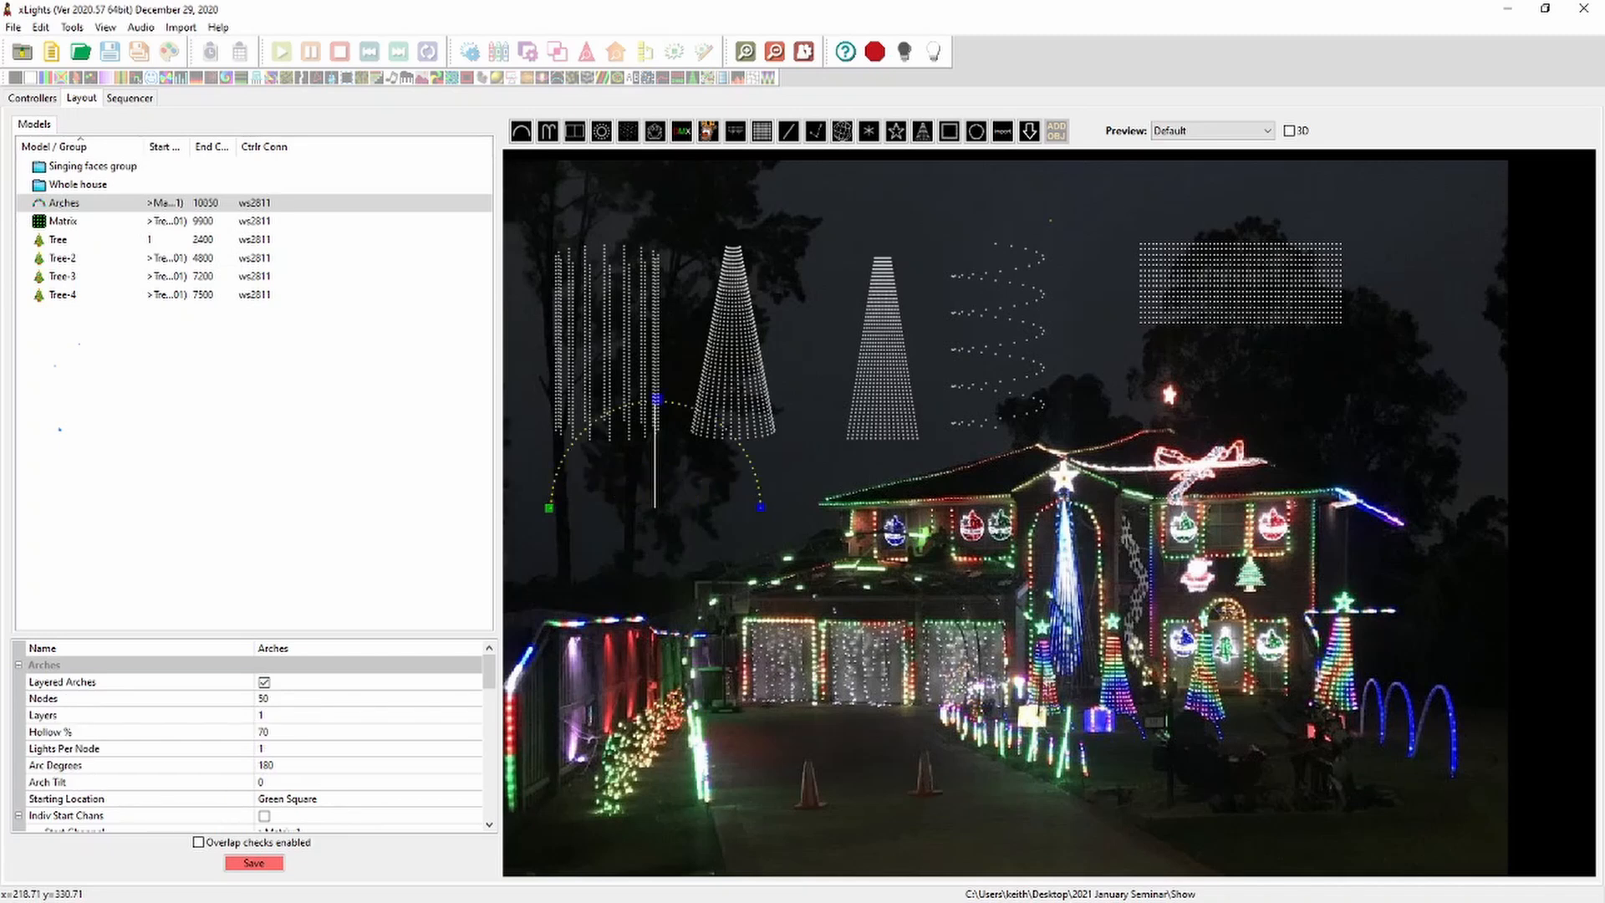
{"action": "left_click", "coordinate": [268, 715]}
{"action": "type", "text": "3"}
{"action": "key", "text": "Return"}
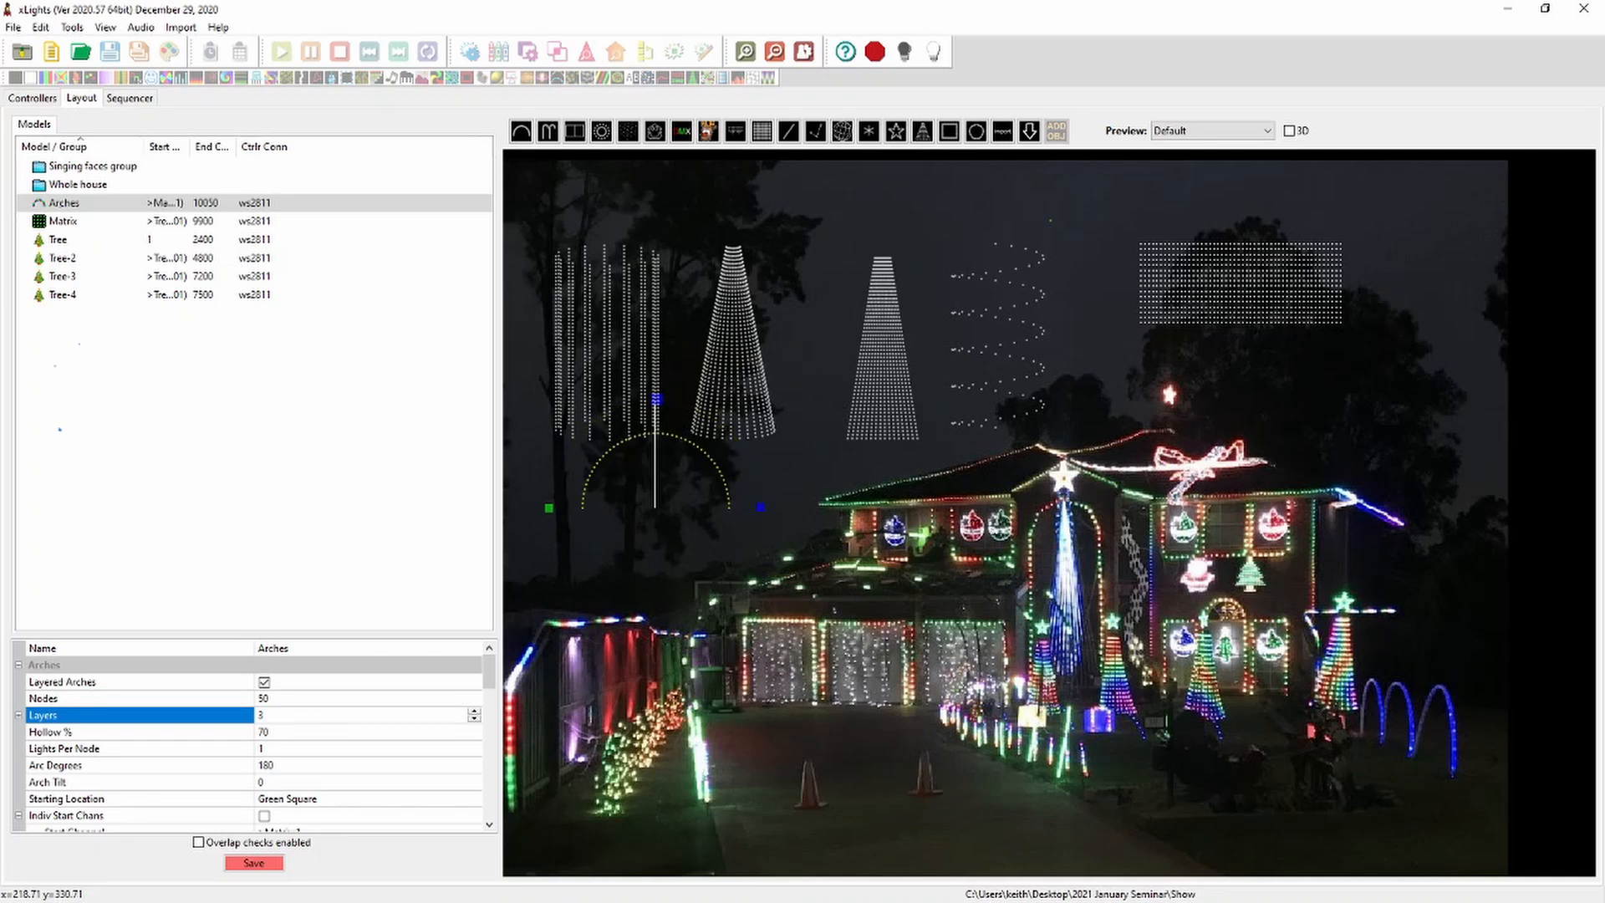
Expand the arch layers and give Layer 2 and the Outside layer 50 nodes each
{"action": "left_click", "coordinate": [18, 715]}
{"action": "left_click", "coordinate": [267, 749]}
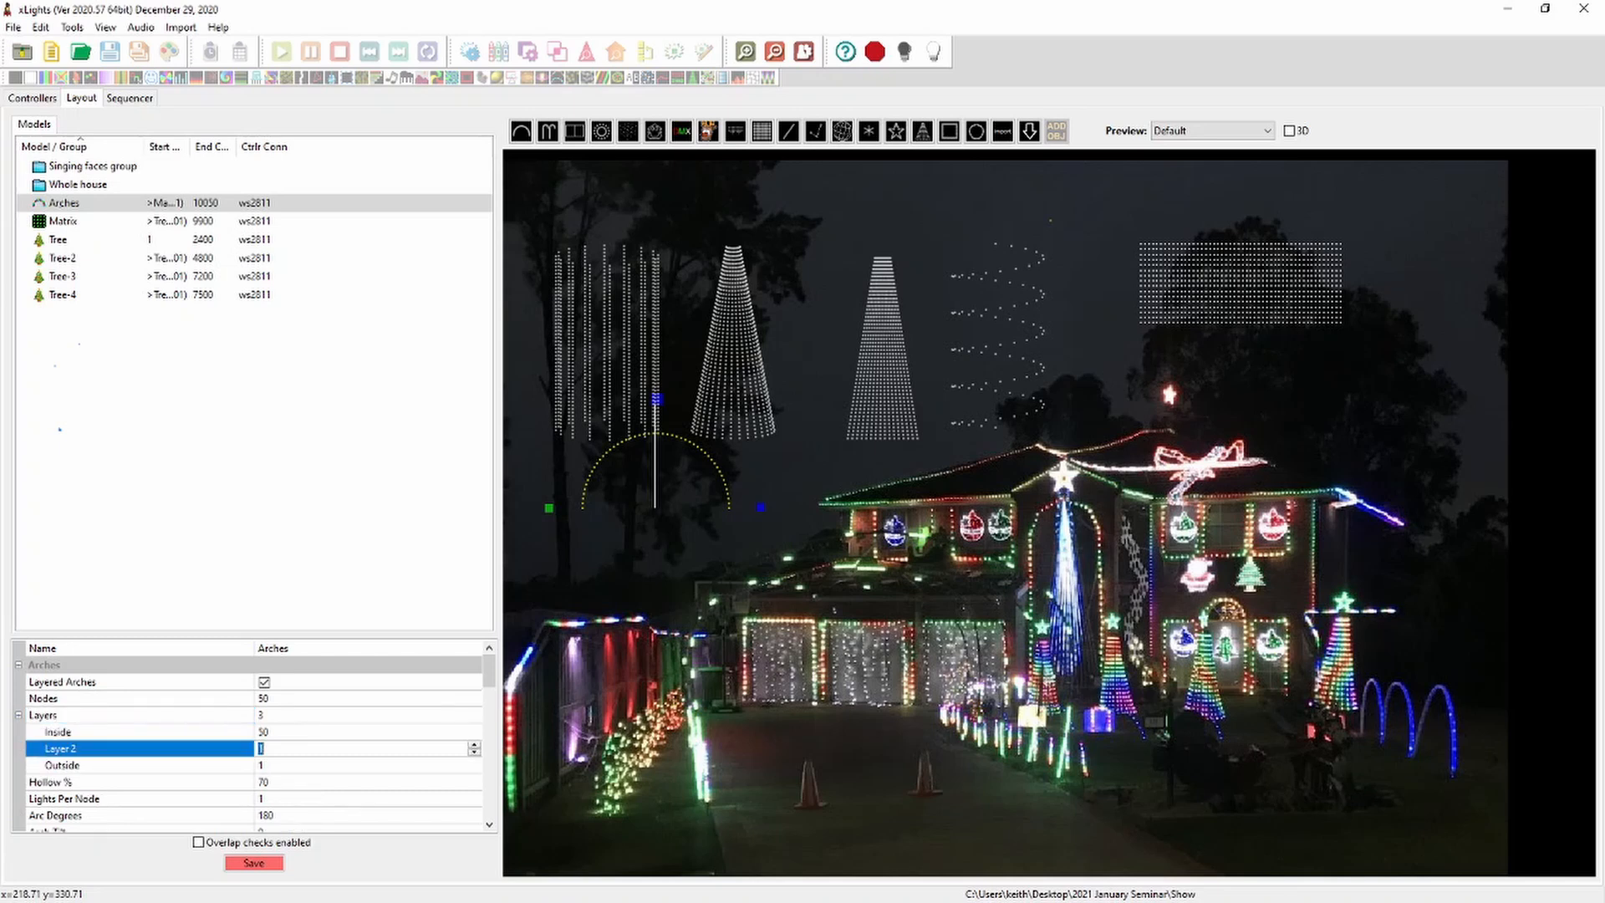
{"action": "type", "text": "50"}
{"action": "left_click", "coordinate": [268, 766]}
{"action": "type", "text": "50"}
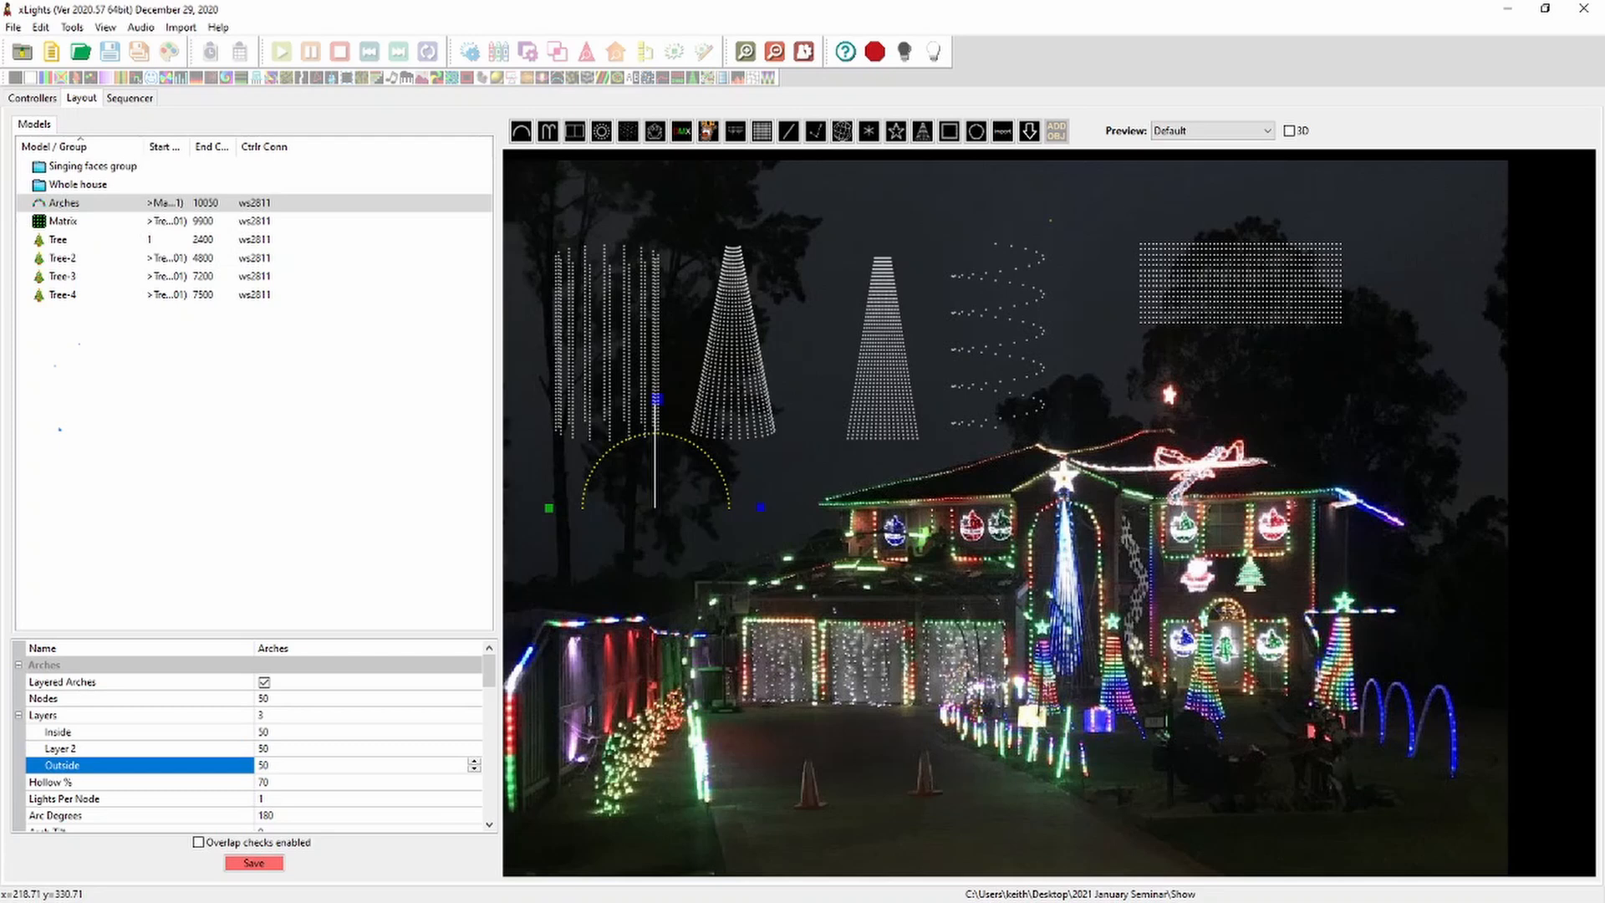
{"action": "key", "text": "Return"}
Set the layered arches' total nodes to 150 and move the model down, clear of the trees
{"action": "left_click", "coordinate": [276, 698]}
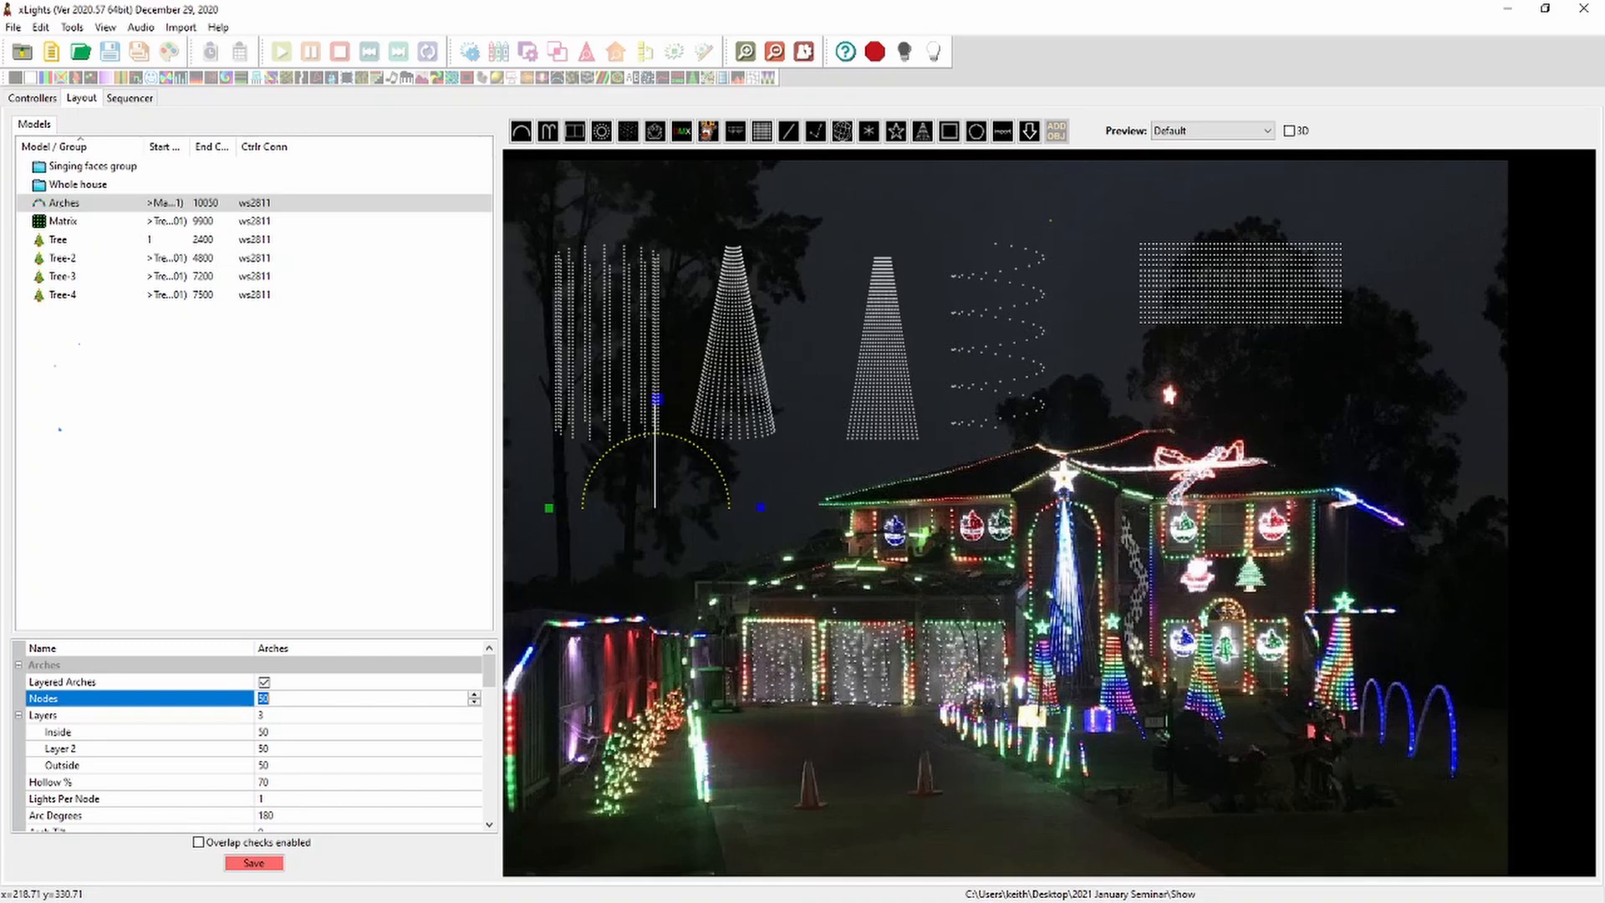
{"action": "type", "text": "150"}
{"action": "key", "text": "Return"}
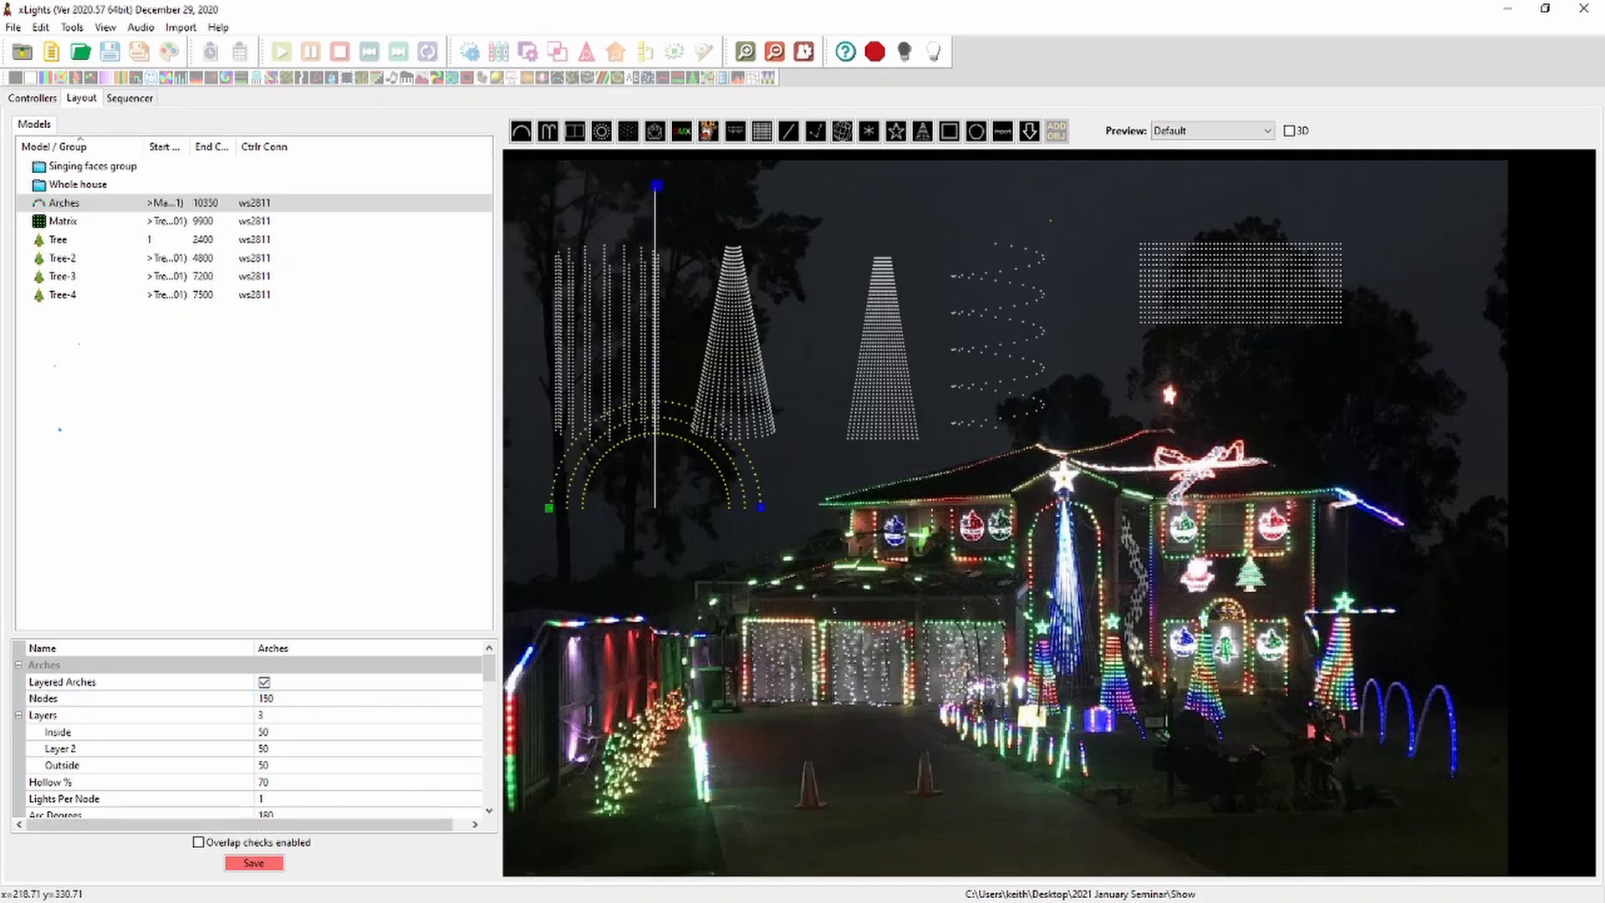
{"action": "left_click_drag", "start_coordinate": [691, 482], "coordinate": [683, 539]}
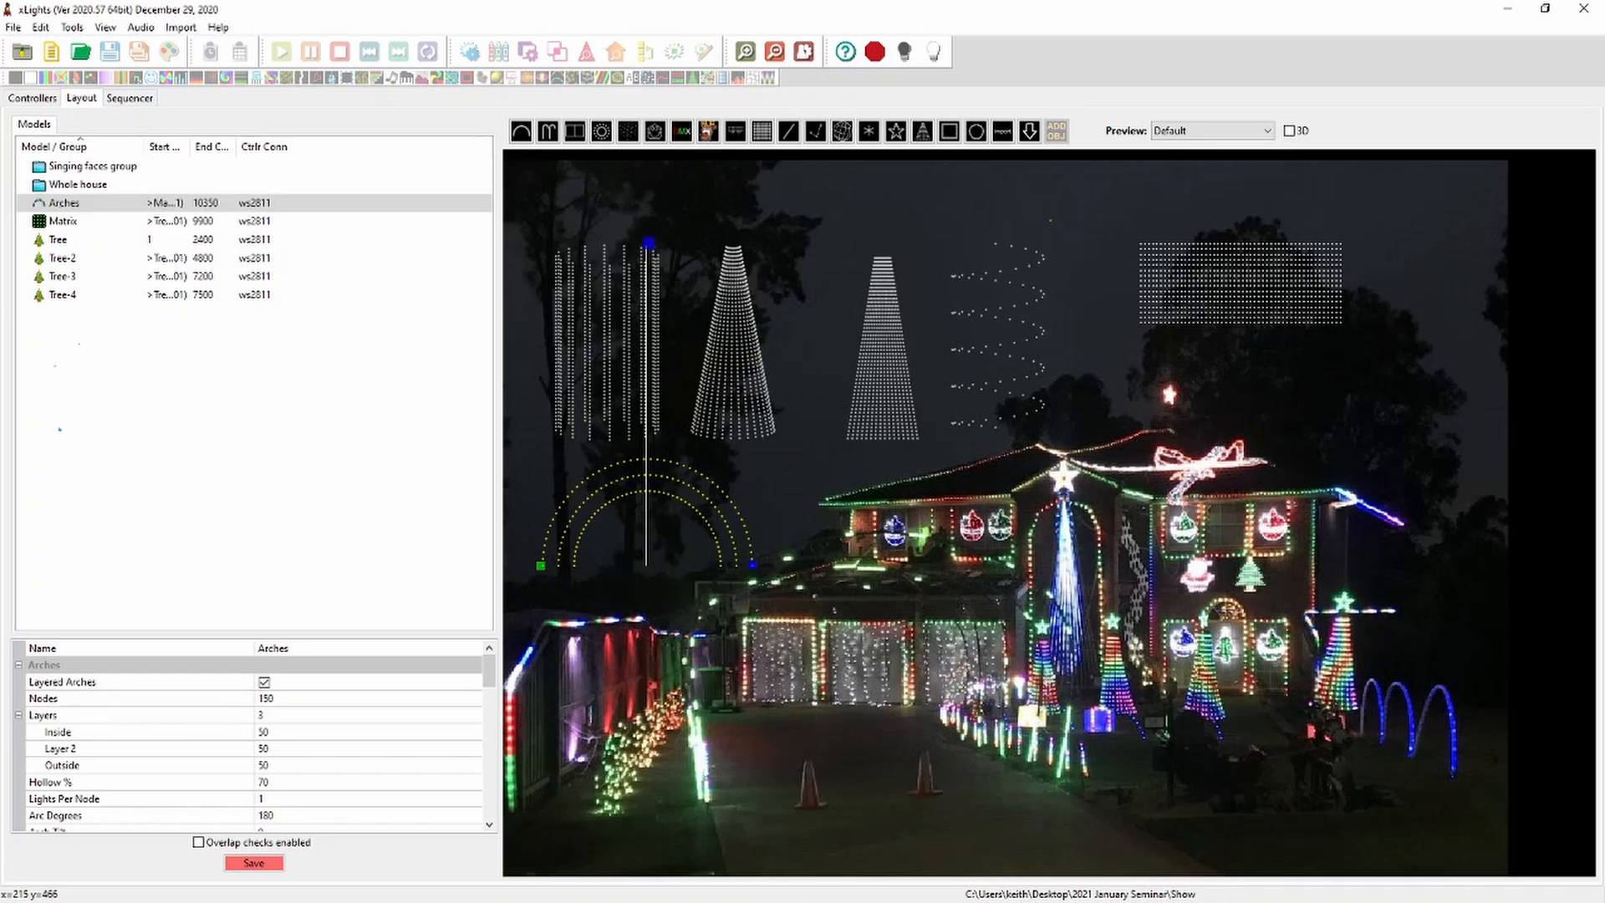
Examine the arches' node numbering in an enlarged wiring view, then close it
{"action": "right_click", "coordinate": [677, 503]}
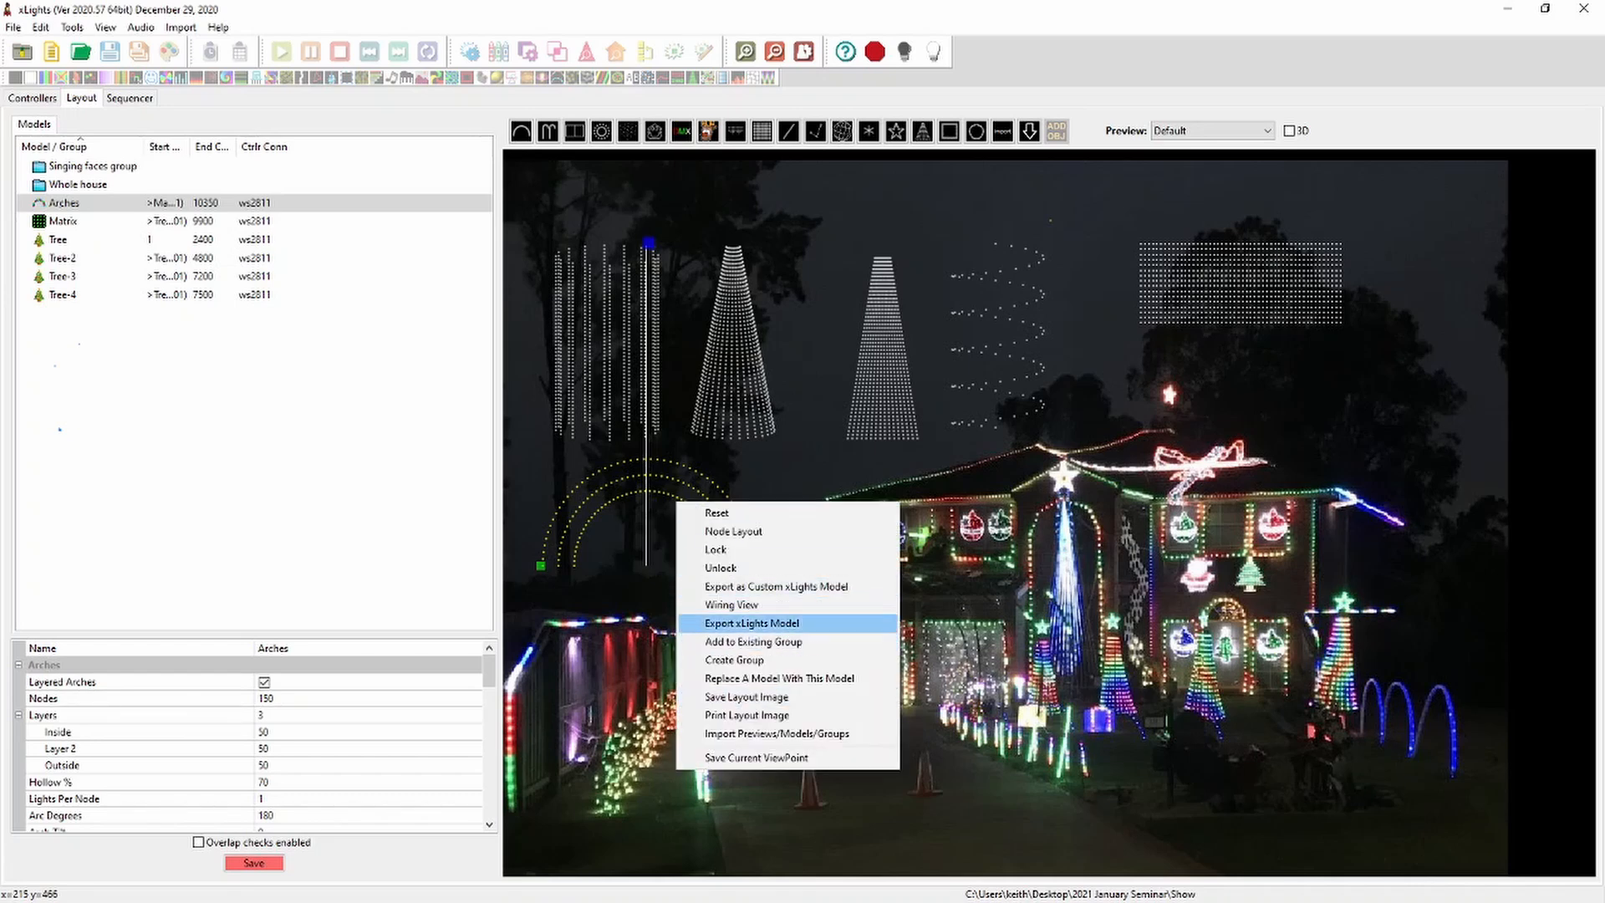
{"action": "left_click", "coordinate": [731, 606]}
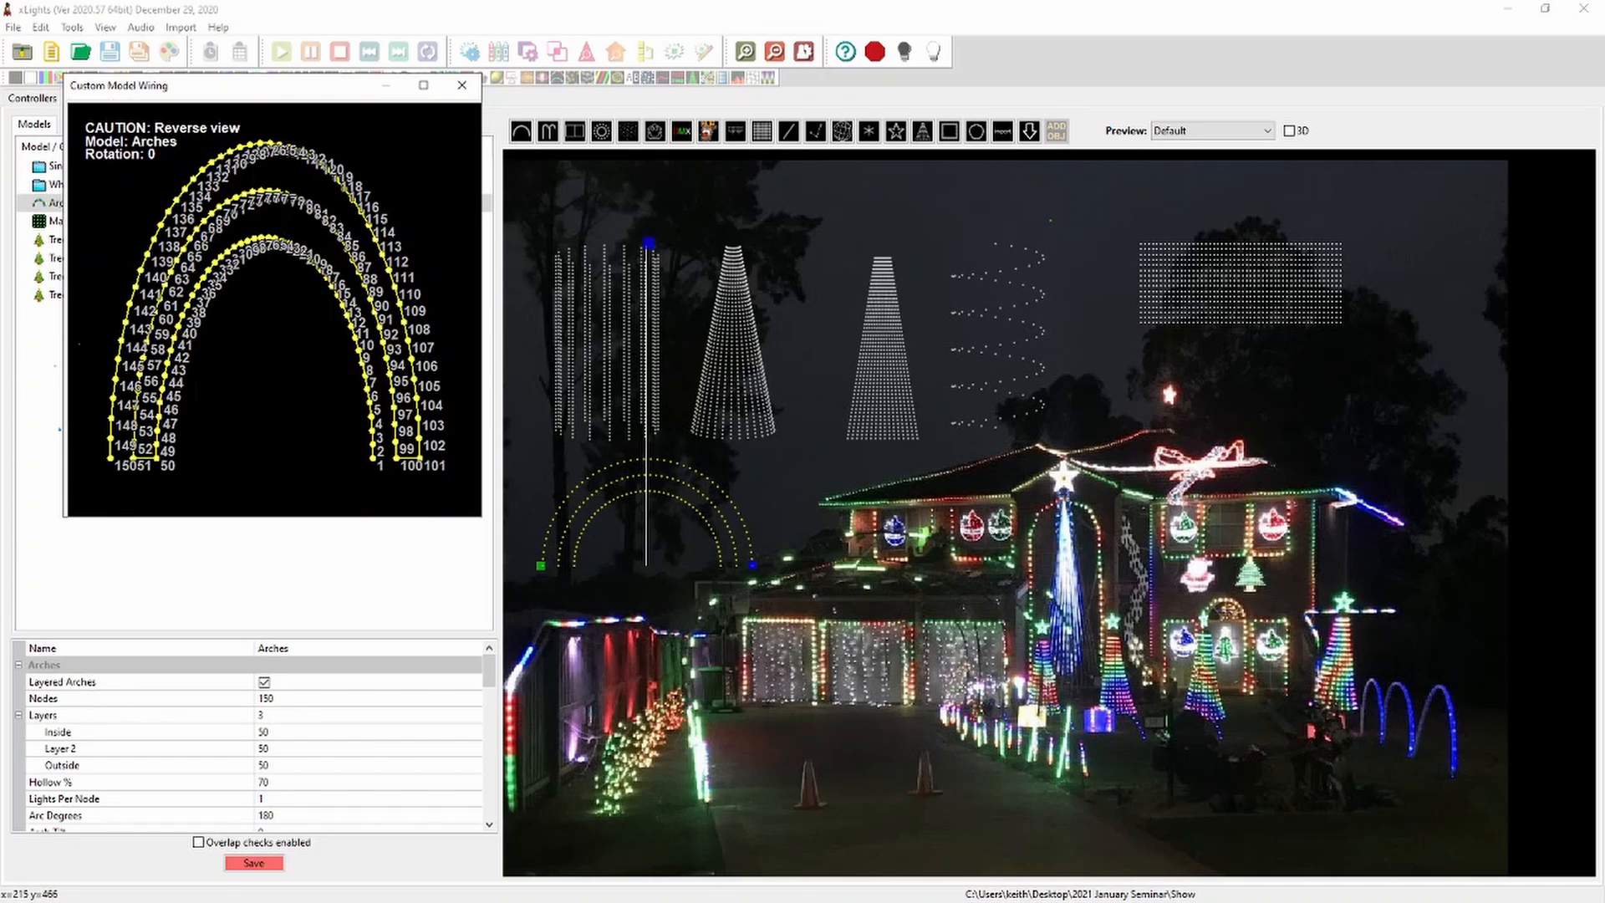
{"action": "left_click_drag", "start_coordinate": [482, 515], "coordinate": [1347, 687]}
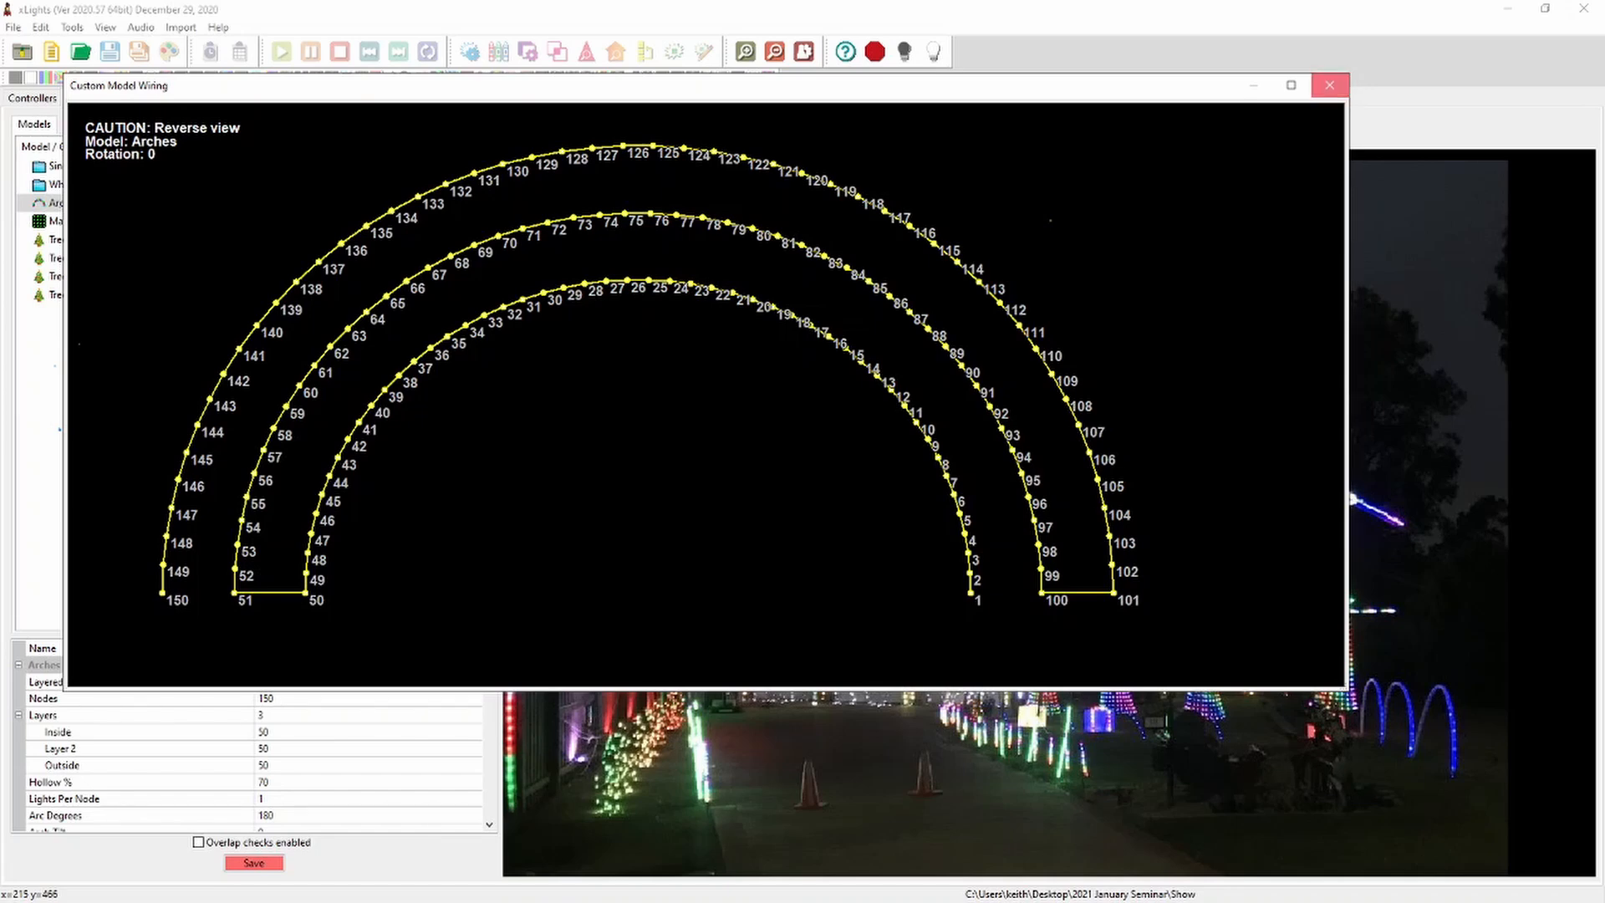
{"action": "left_click", "coordinate": [1329, 85]}
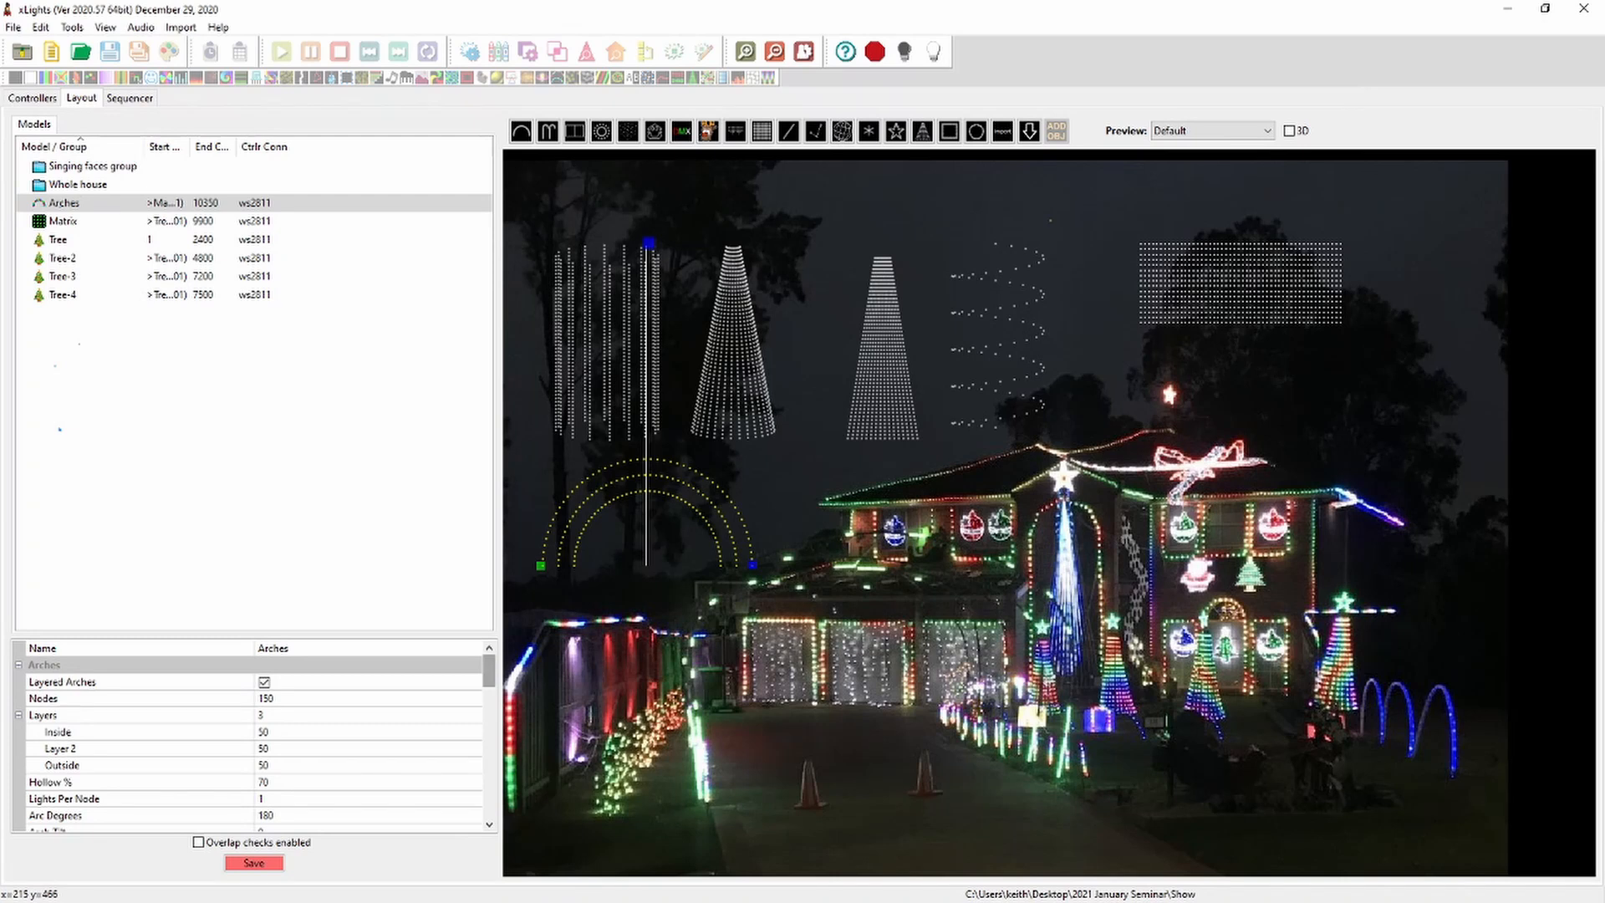
Set the starting location of the layered arches to Blue Square
{"action": "scroll", "coordinate": [250, 735], "scroll_direction": "down", "scroll_amount": 3}
{"action": "scroll", "coordinate": [251, 736], "scroll_direction": "up", "scroll_amount": 2}
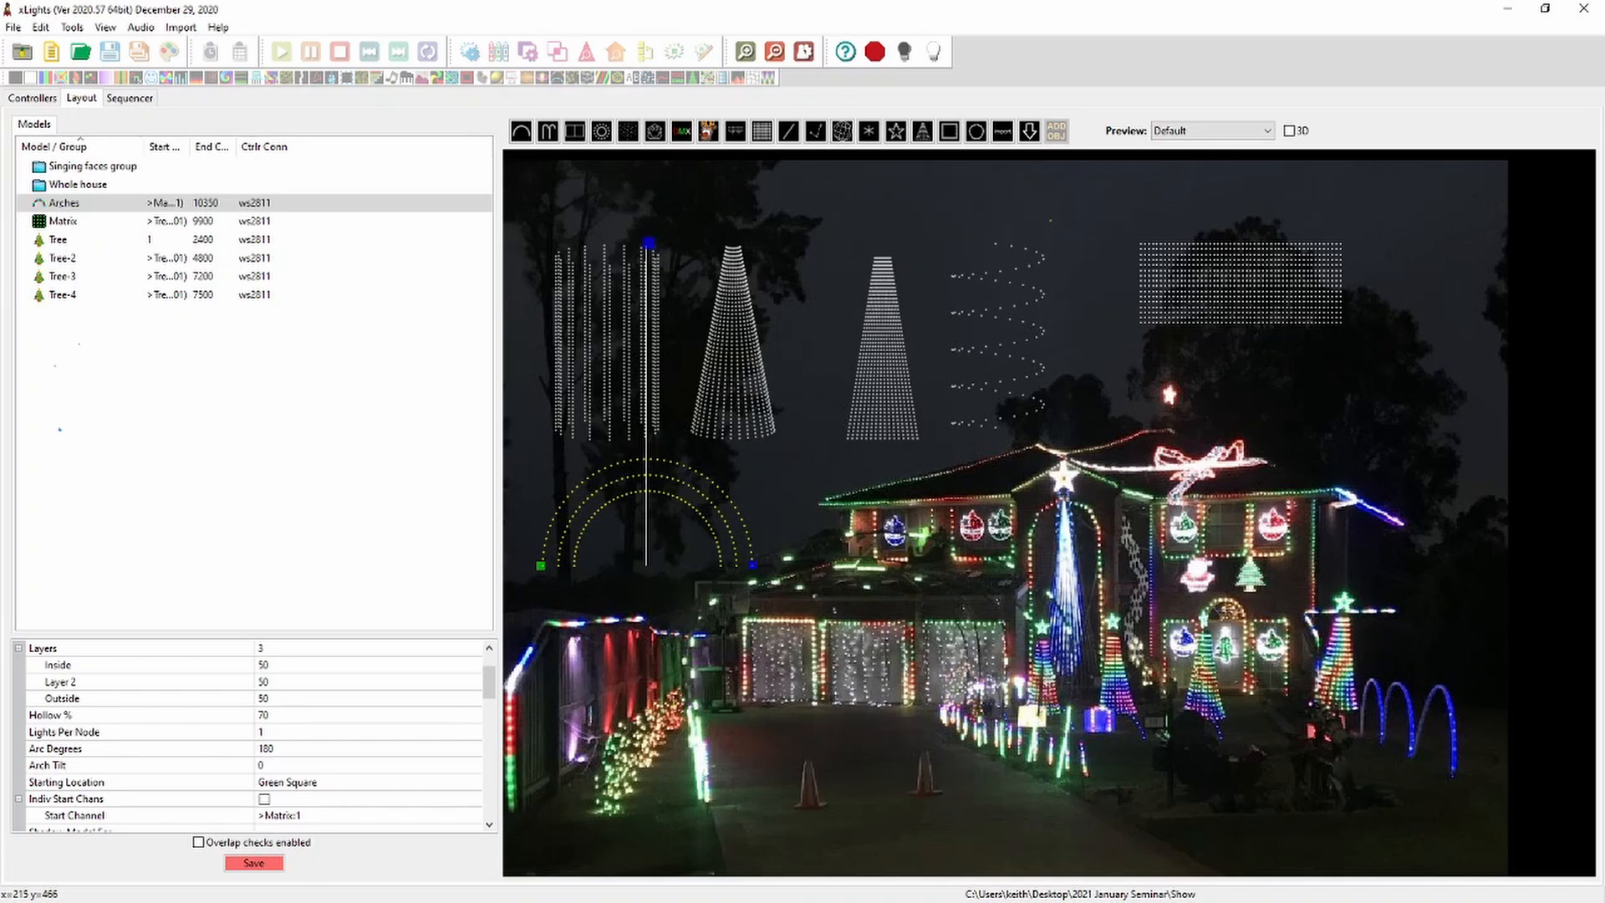
{"action": "left_click", "coordinate": [474, 782]}
{"action": "left_click", "coordinate": [474, 783]}
{"action": "left_click", "coordinate": [335, 815]}
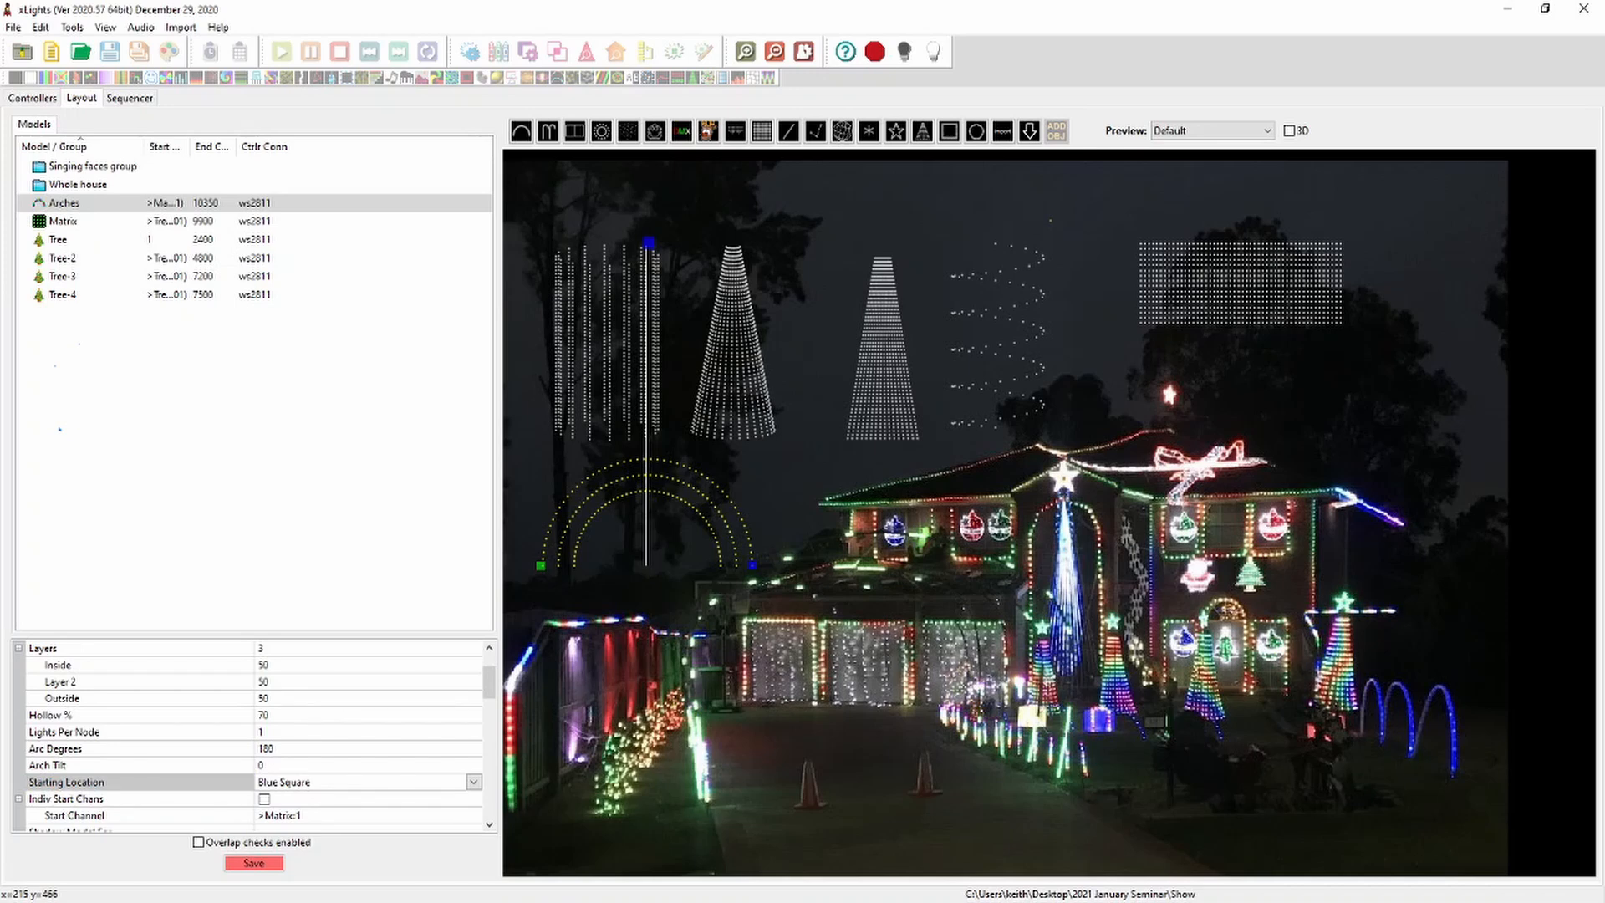
Reopen the arches' wiring view, enlarge it and switch it from the reverse view to the front view
{"action": "right_click", "coordinate": [721, 514]}
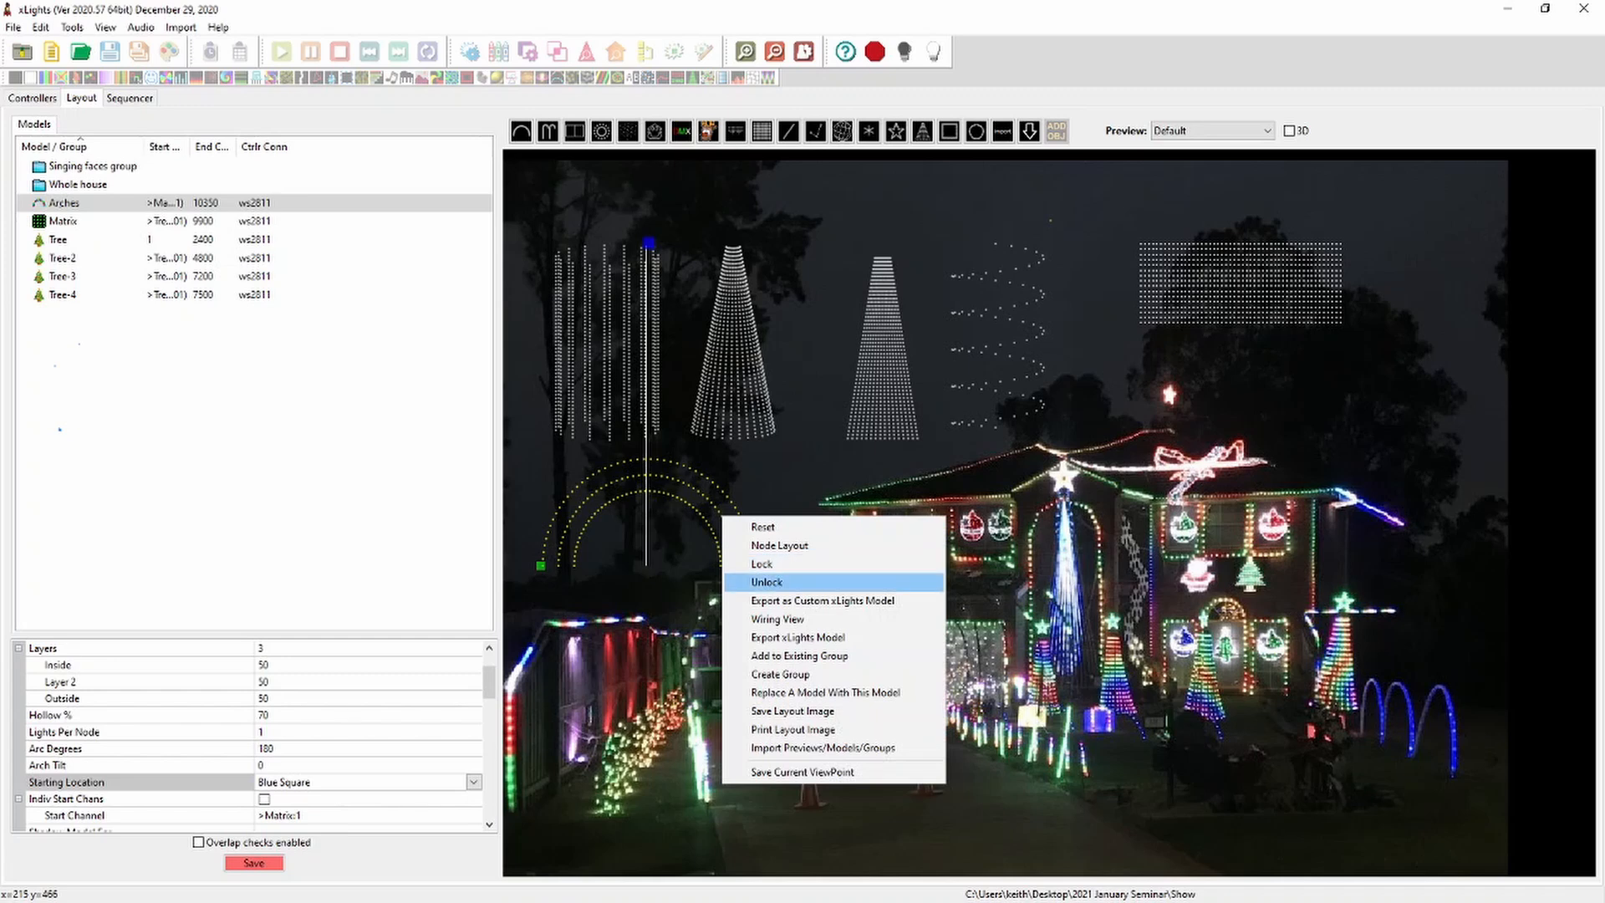
{"action": "left_click", "coordinate": [777, 620]}
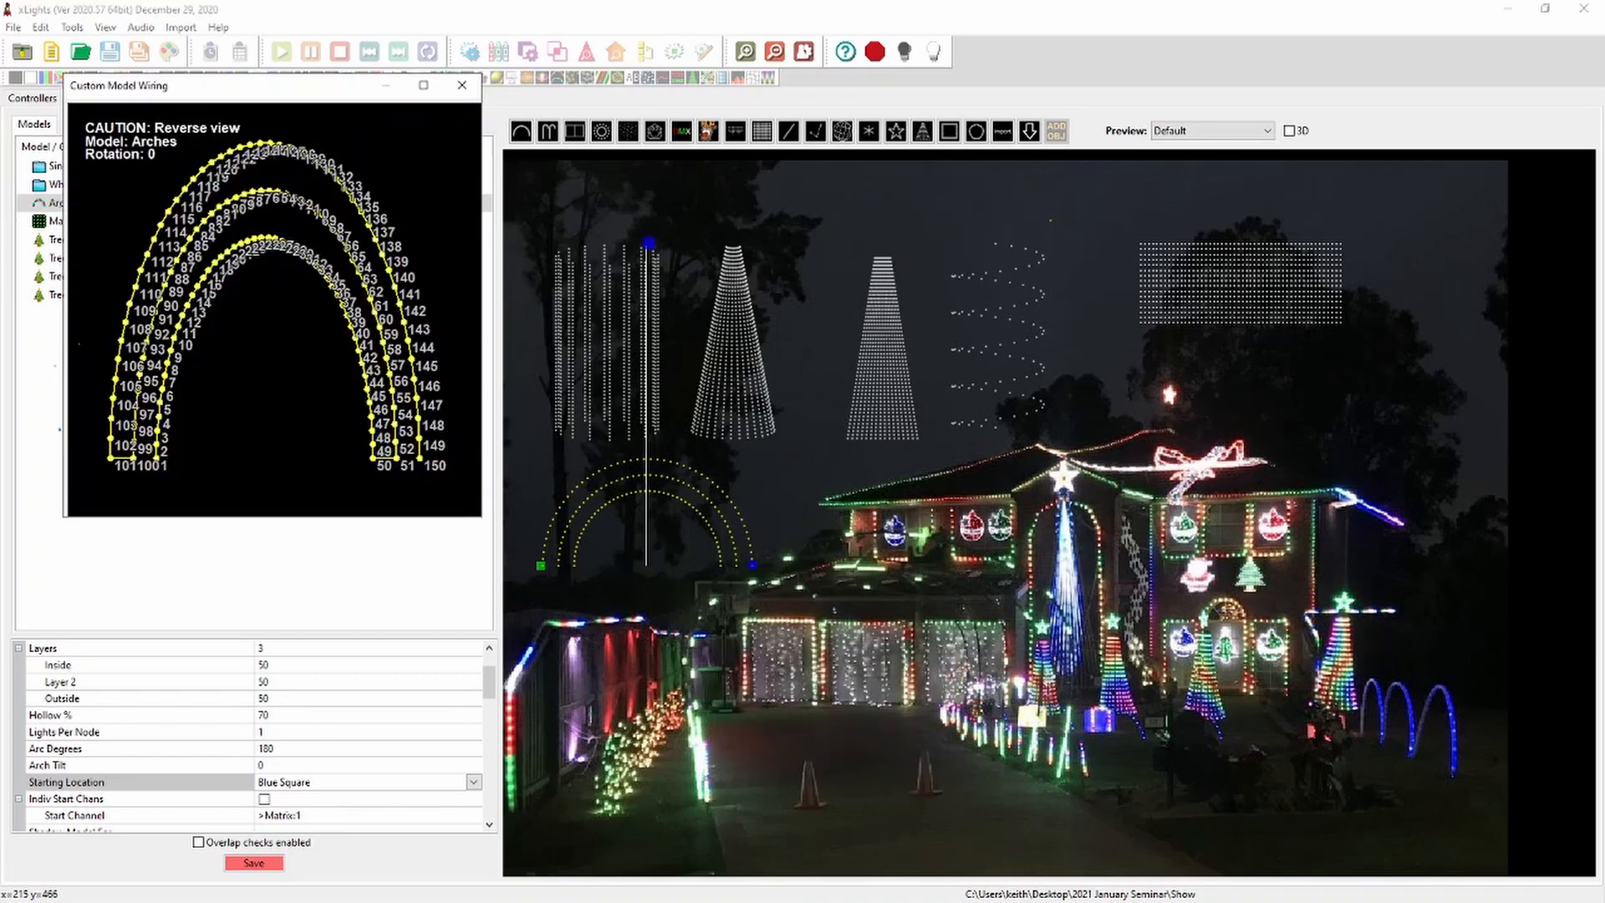
{"action": "left_click_drag", "start_coordinate": [481, 516], "coordinate": [1234, 757]}
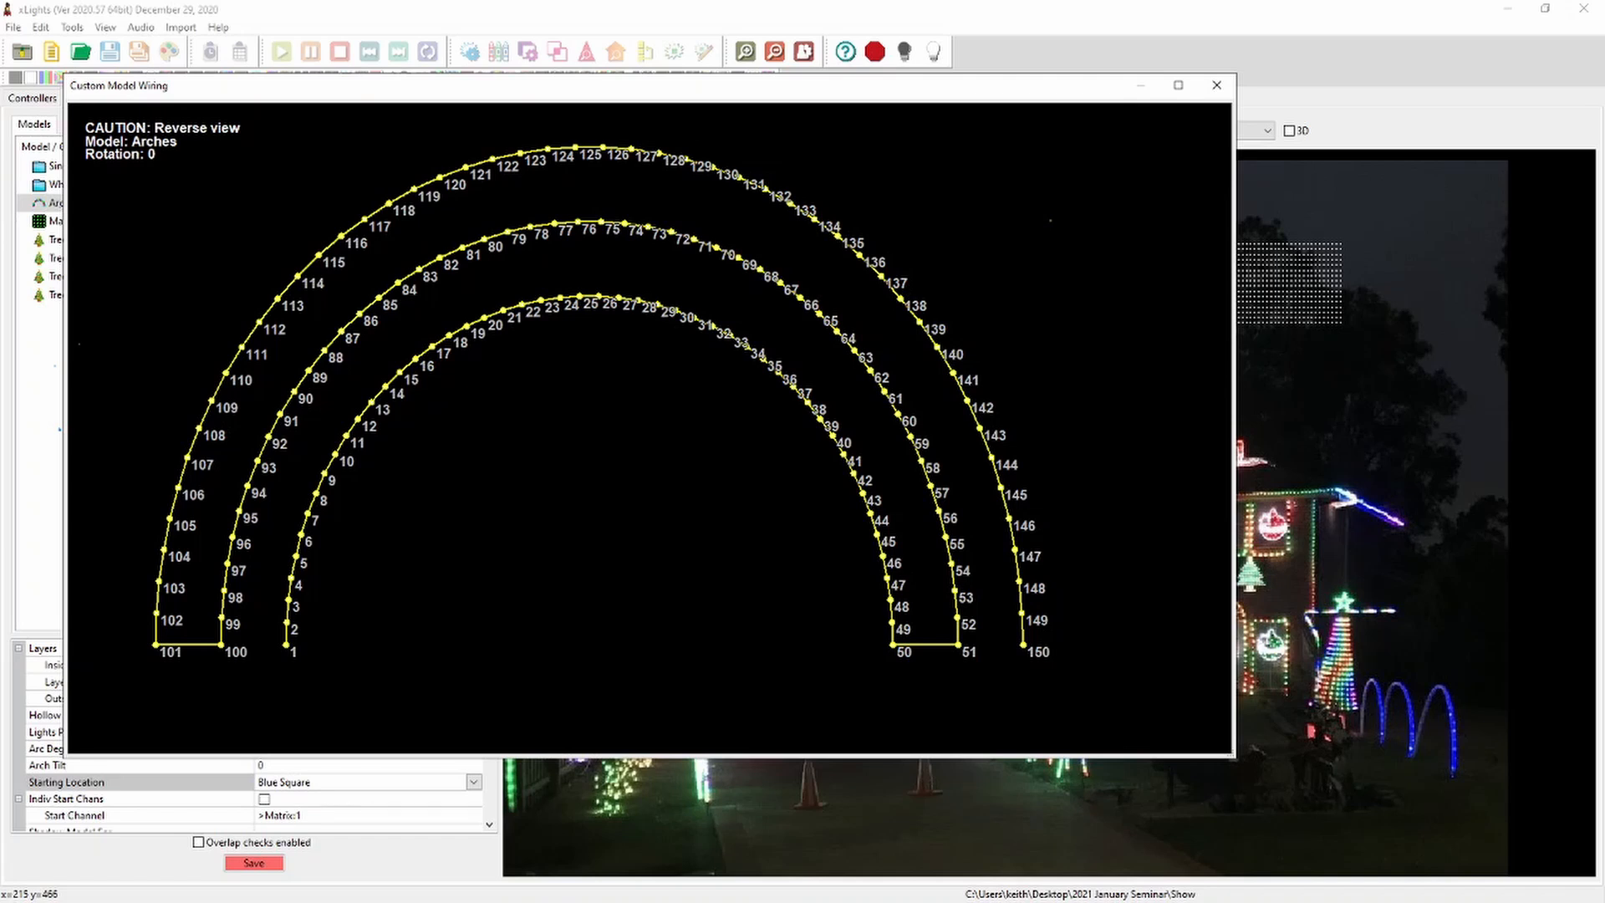
{"action": "right_click", "coordinate": [158, 216]}
{"action": "left_click", "coordinate": [179, 416]}
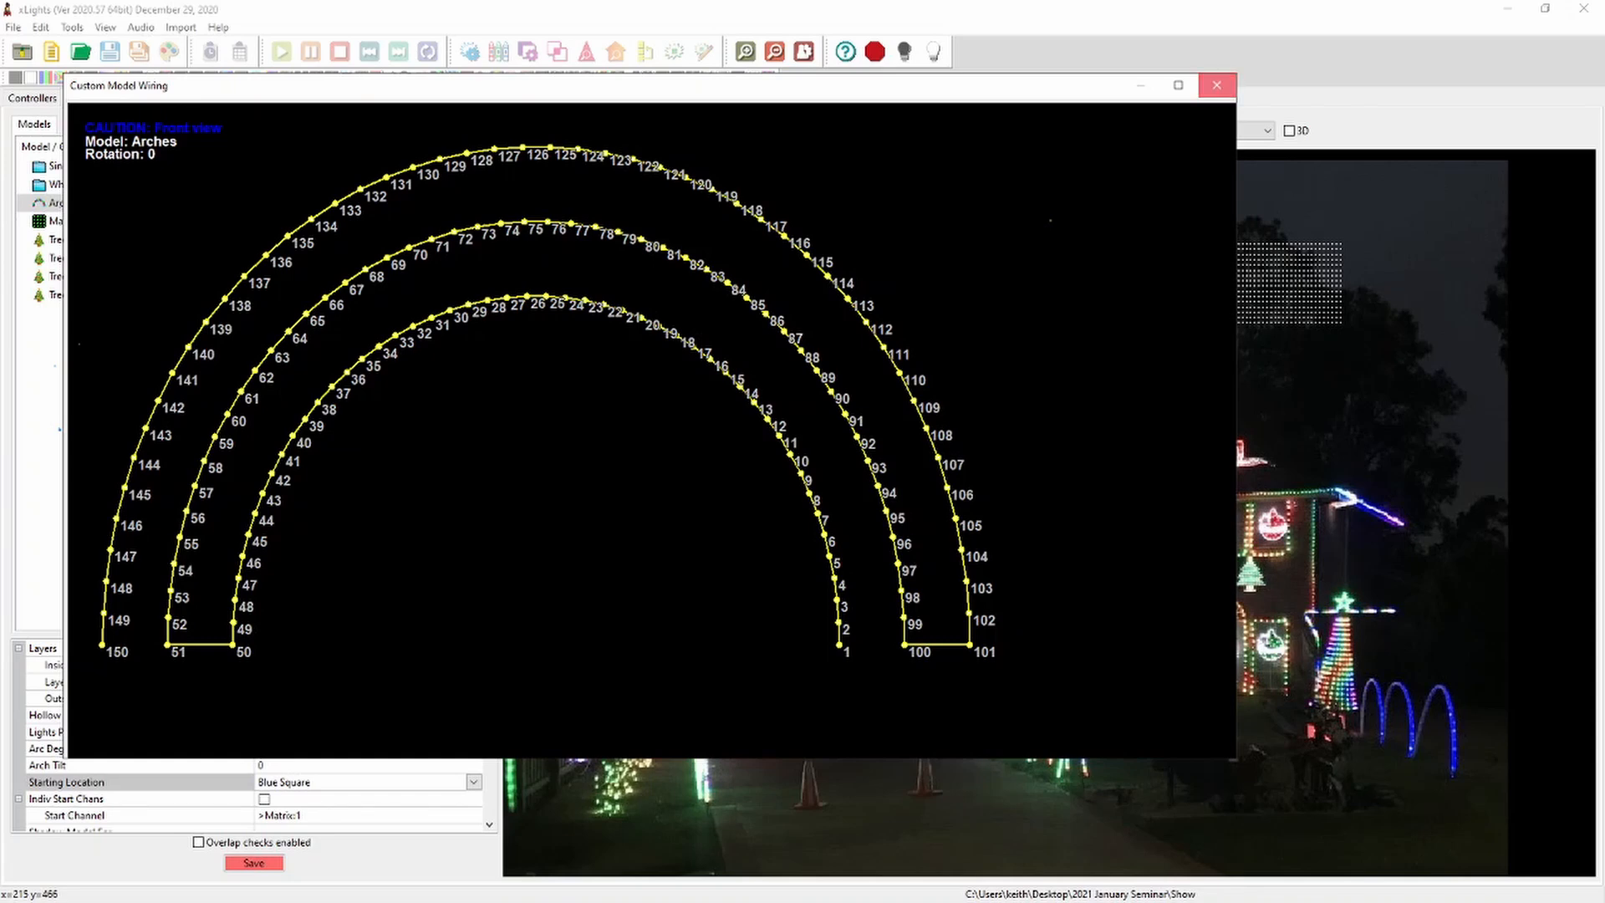
Close the arches' wiring view and set the layered arches to 20 nodes on the inside layer and 30 on layer 2
{"action": "left_click", "coordinate": [1216, 85]}
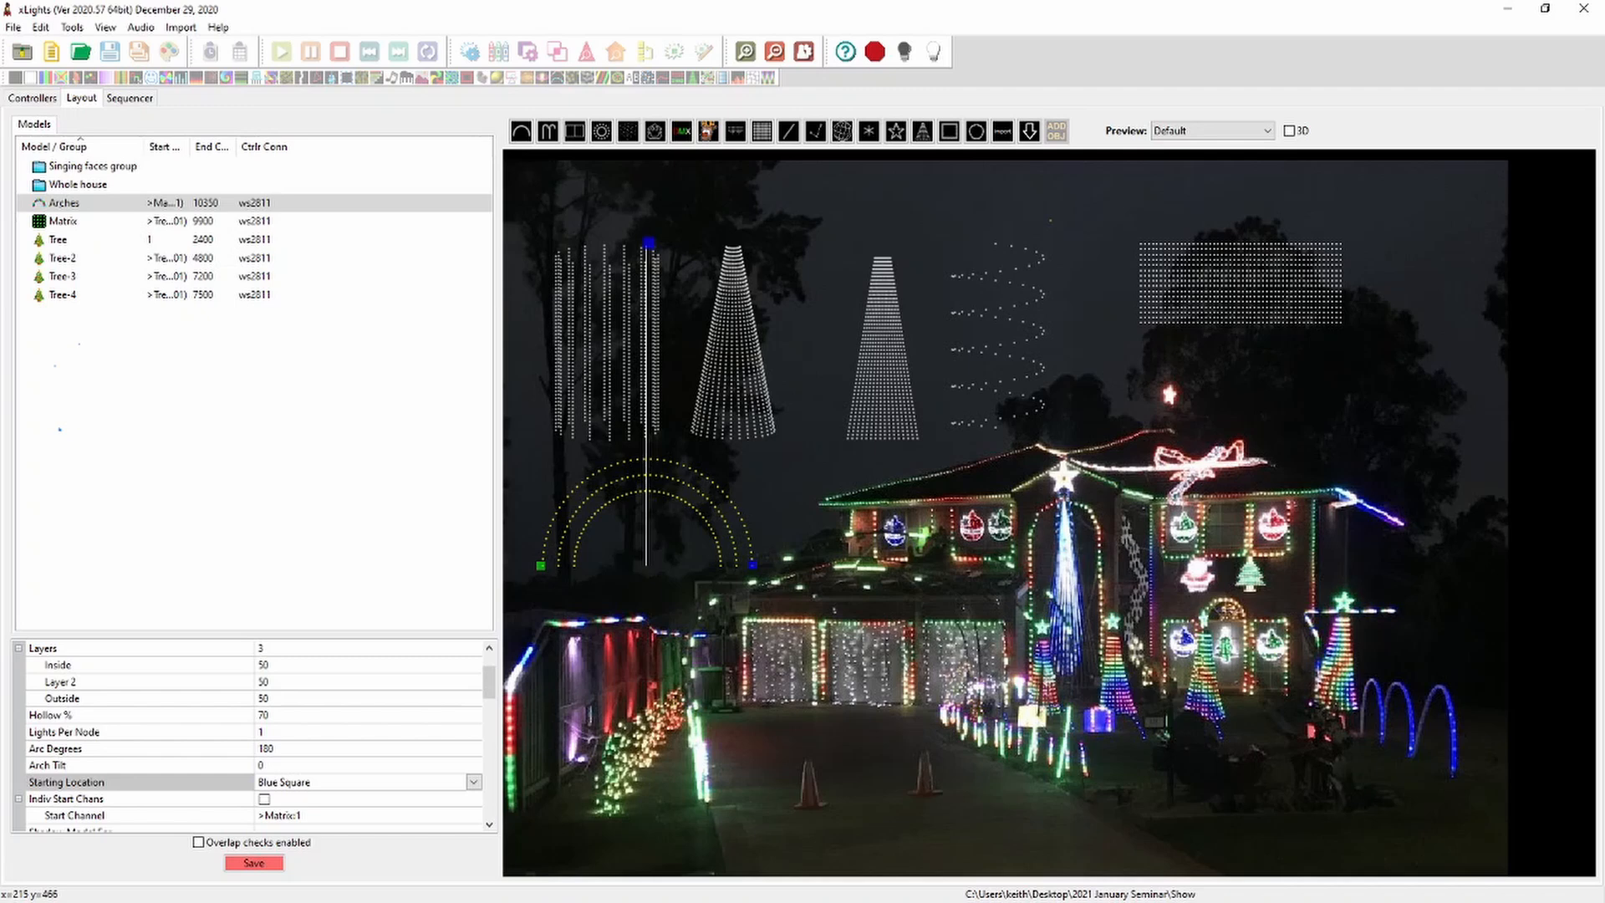
{"action": "left_click", "coordinate": [279, 682]}
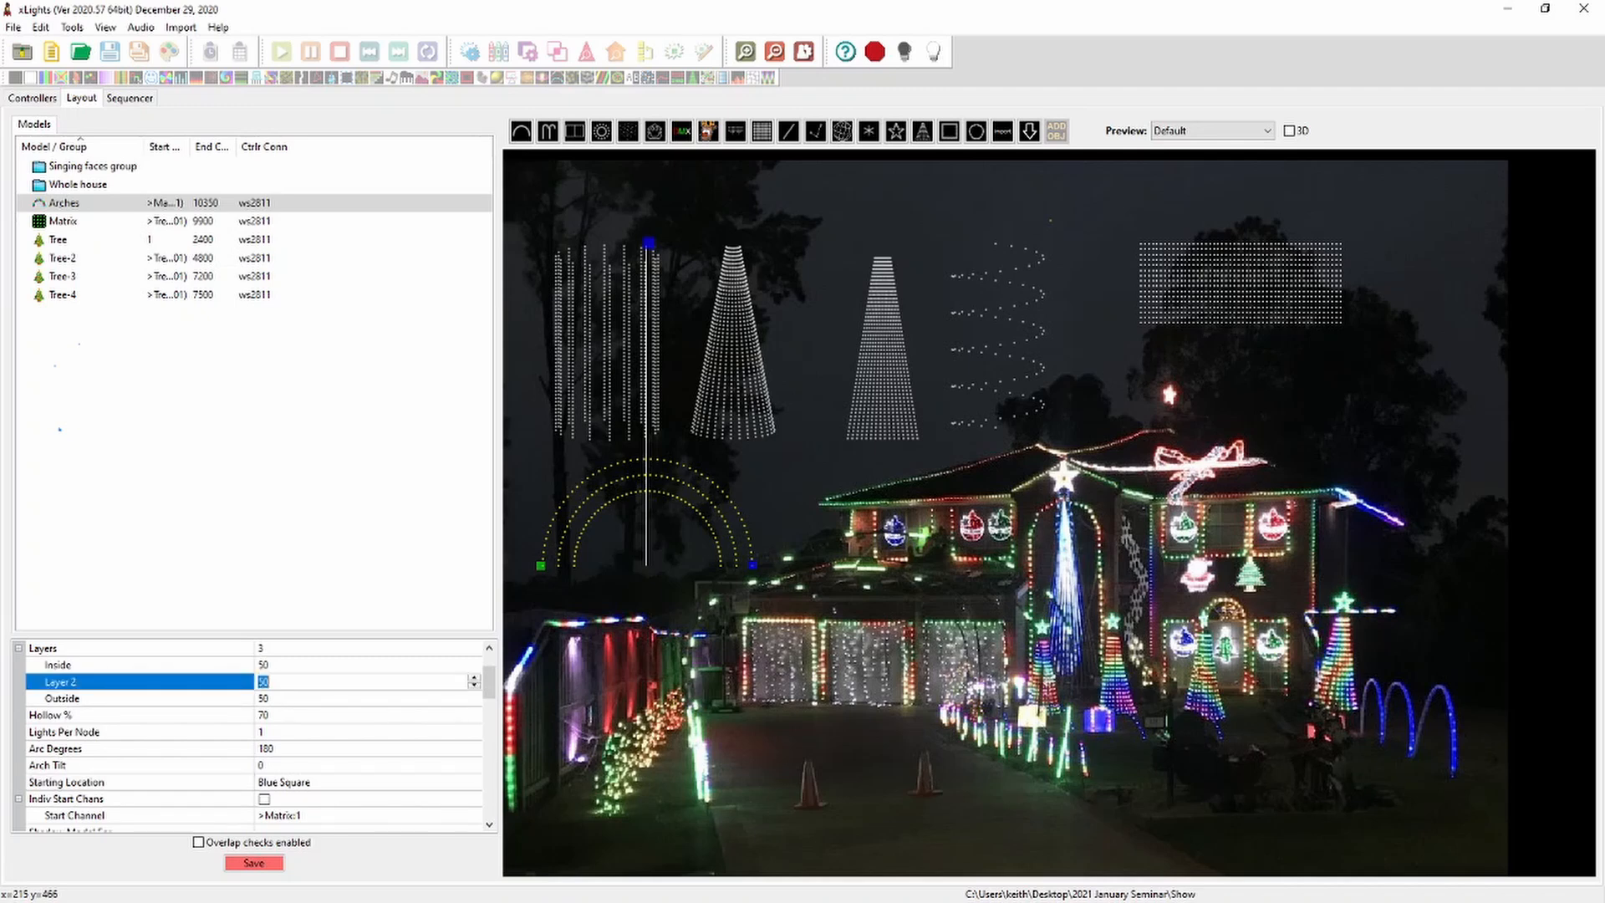
{"action": "left_click", "coordinate": [276, 648]}
{"action": "left_click", "coordinate": [276, 665]}
{"action": "type", "text": "20"}
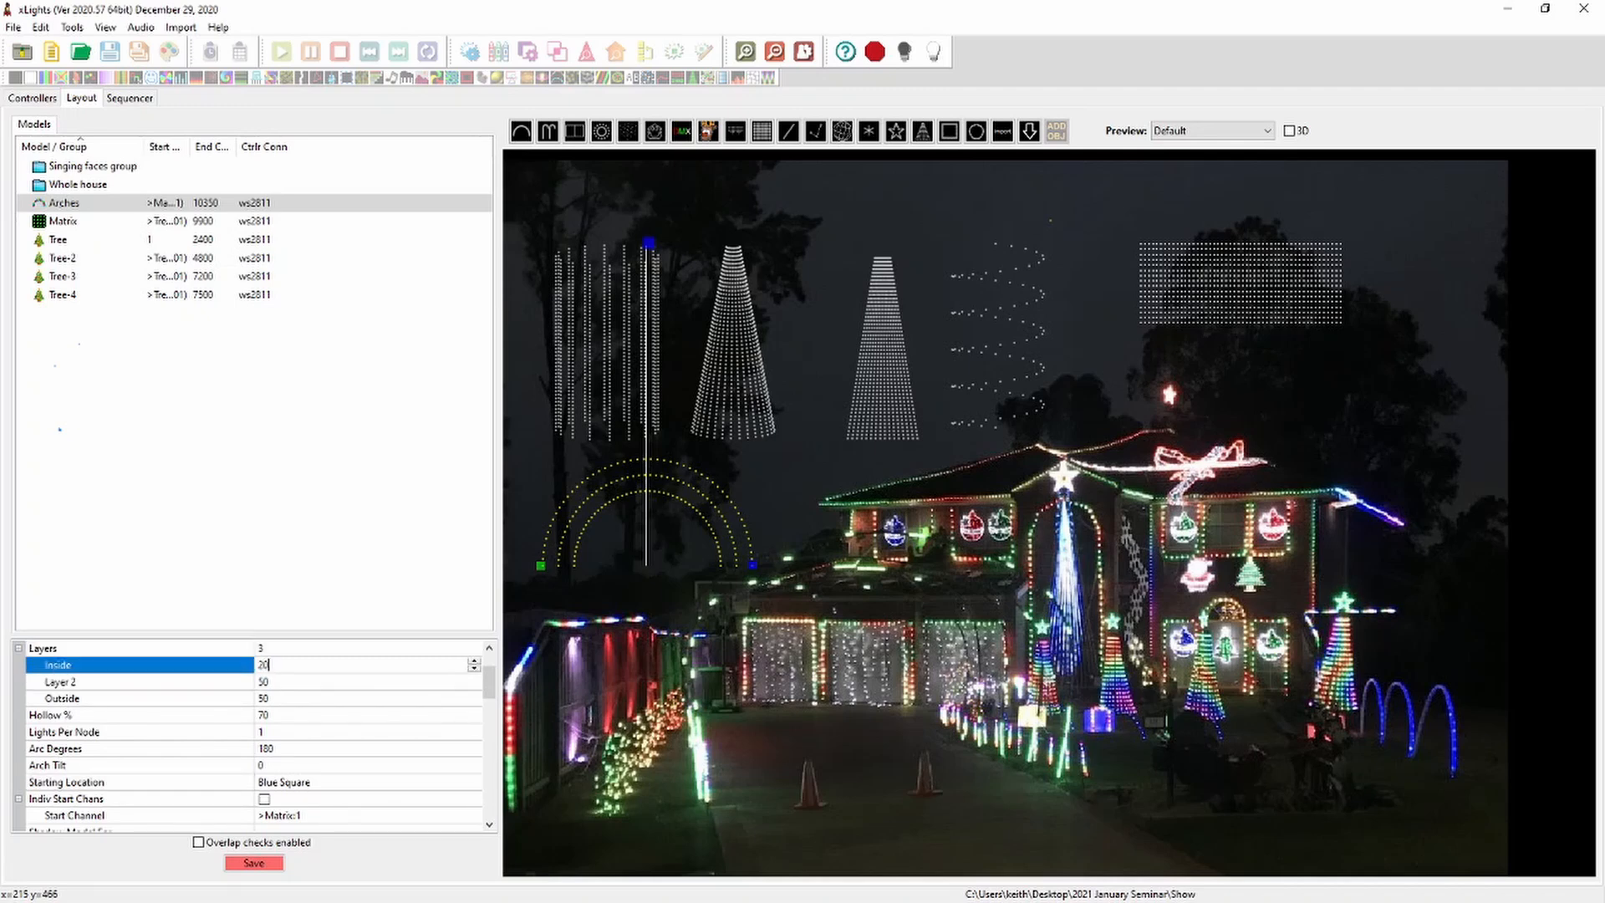
{"action": "key", "text": "Return"}
{"action": "left_click", "coordinate": [276, 682]}
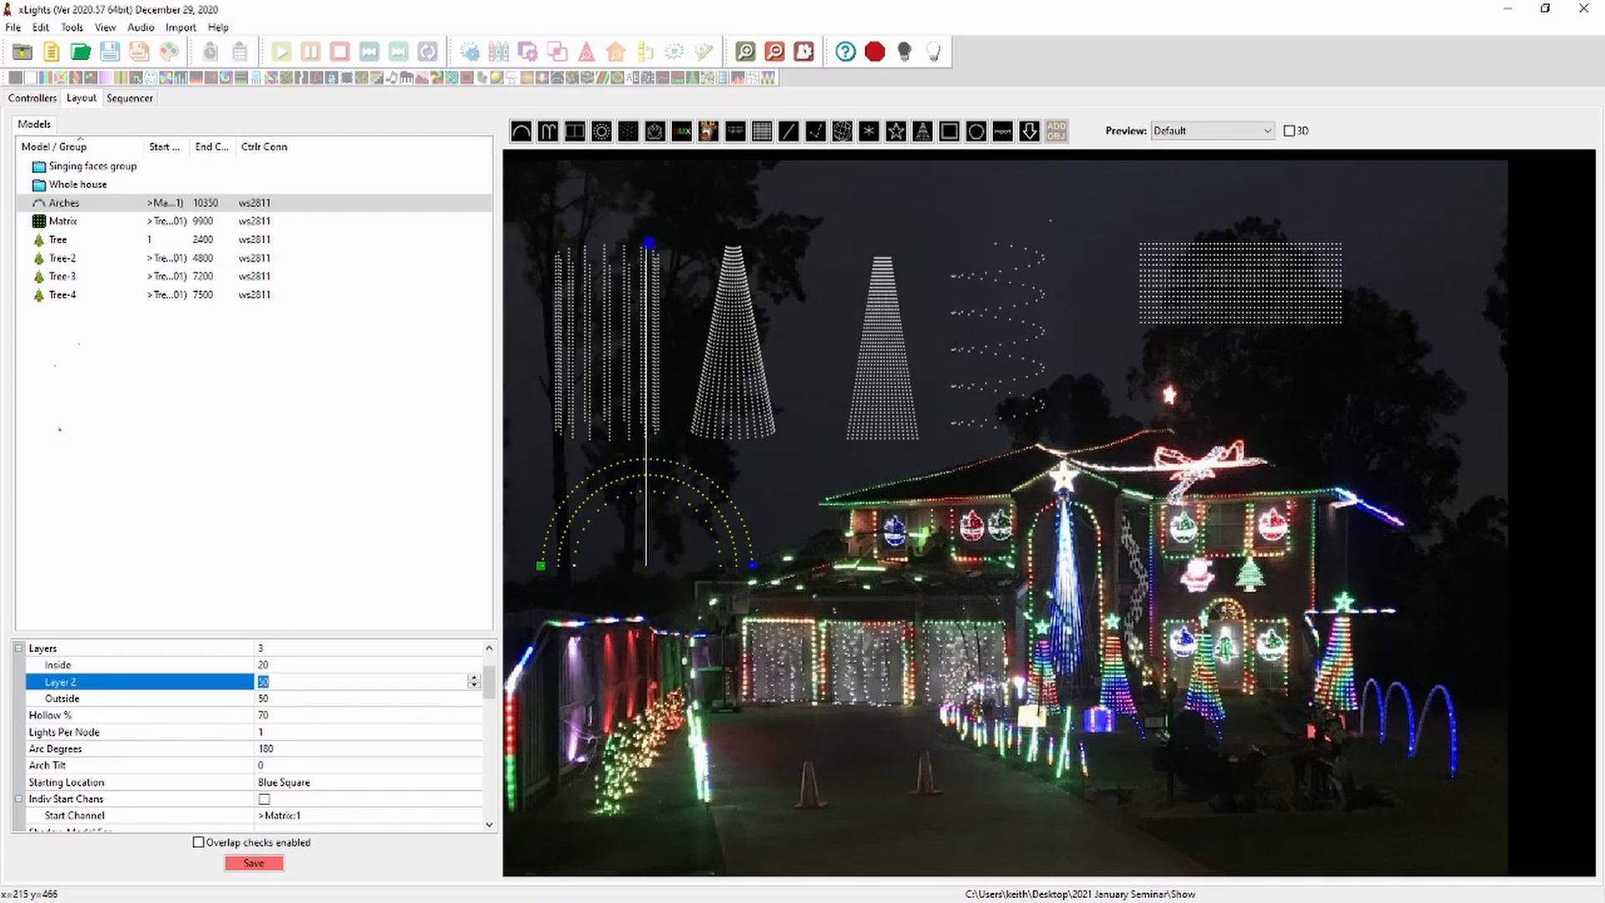
{"action": "type", "text": "30"}
{"action": "key", "text": "Return"}
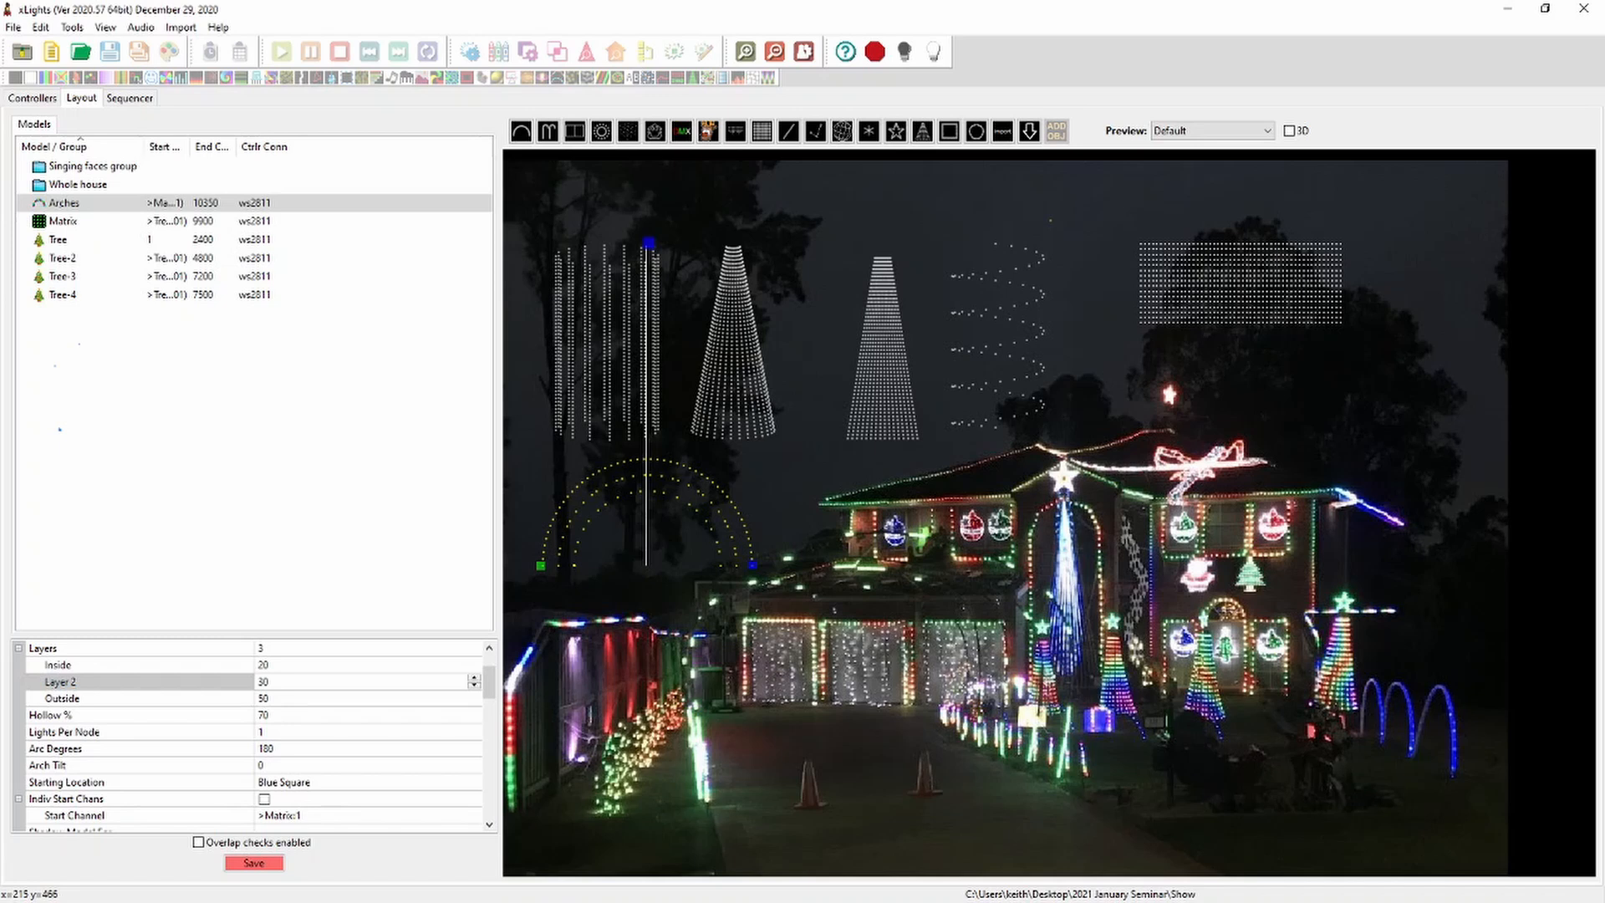
Set the layered arches' total nodes to 100 and flatten the model by lowering its height, with an arch tilt of 5
{"action": "scroll", "coordinate": [250, 735], "scroll_direction": "up", "scroll_amount": 1}
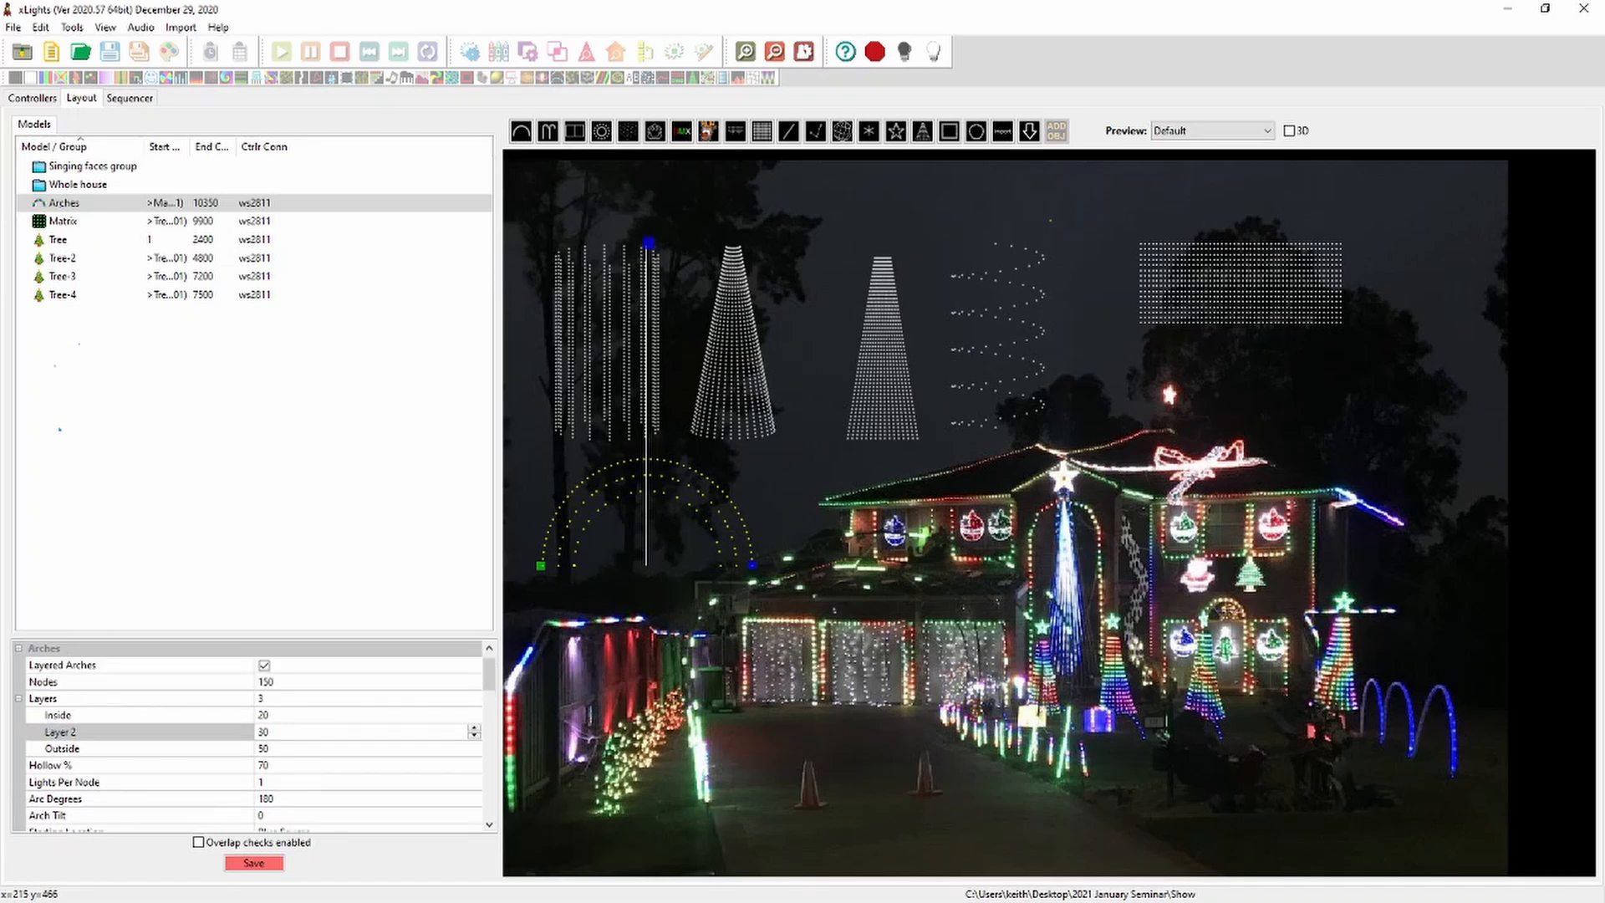
{"action": "left_click", "coordinate": [275, 683]}
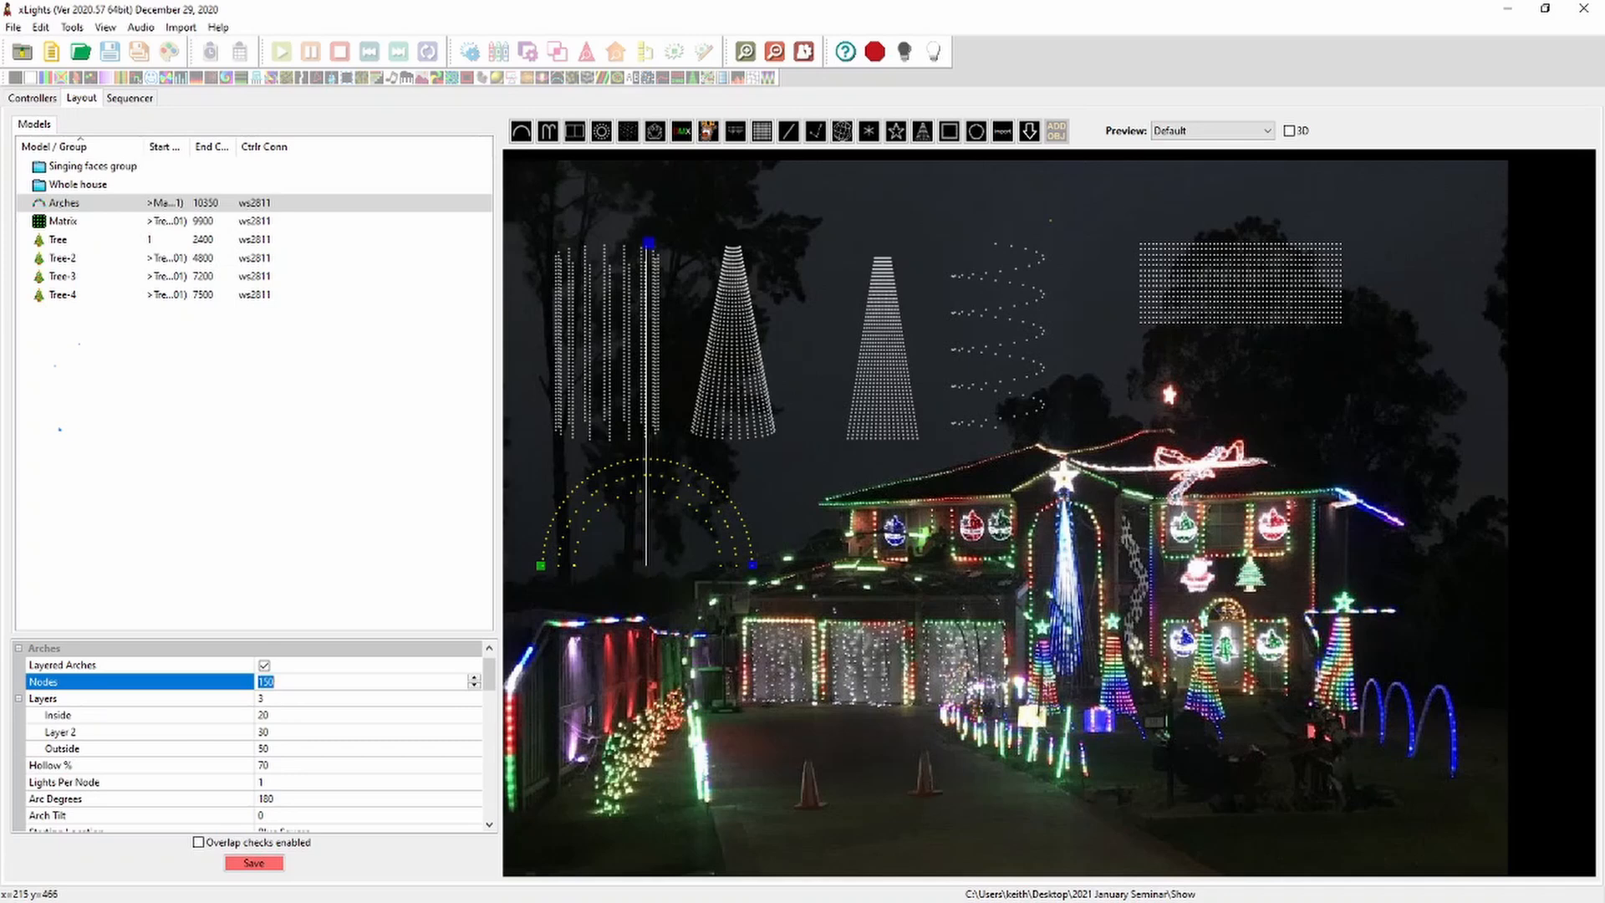
{"action": "type", "text": "100"}
{"action": "key", "text": "Return"}
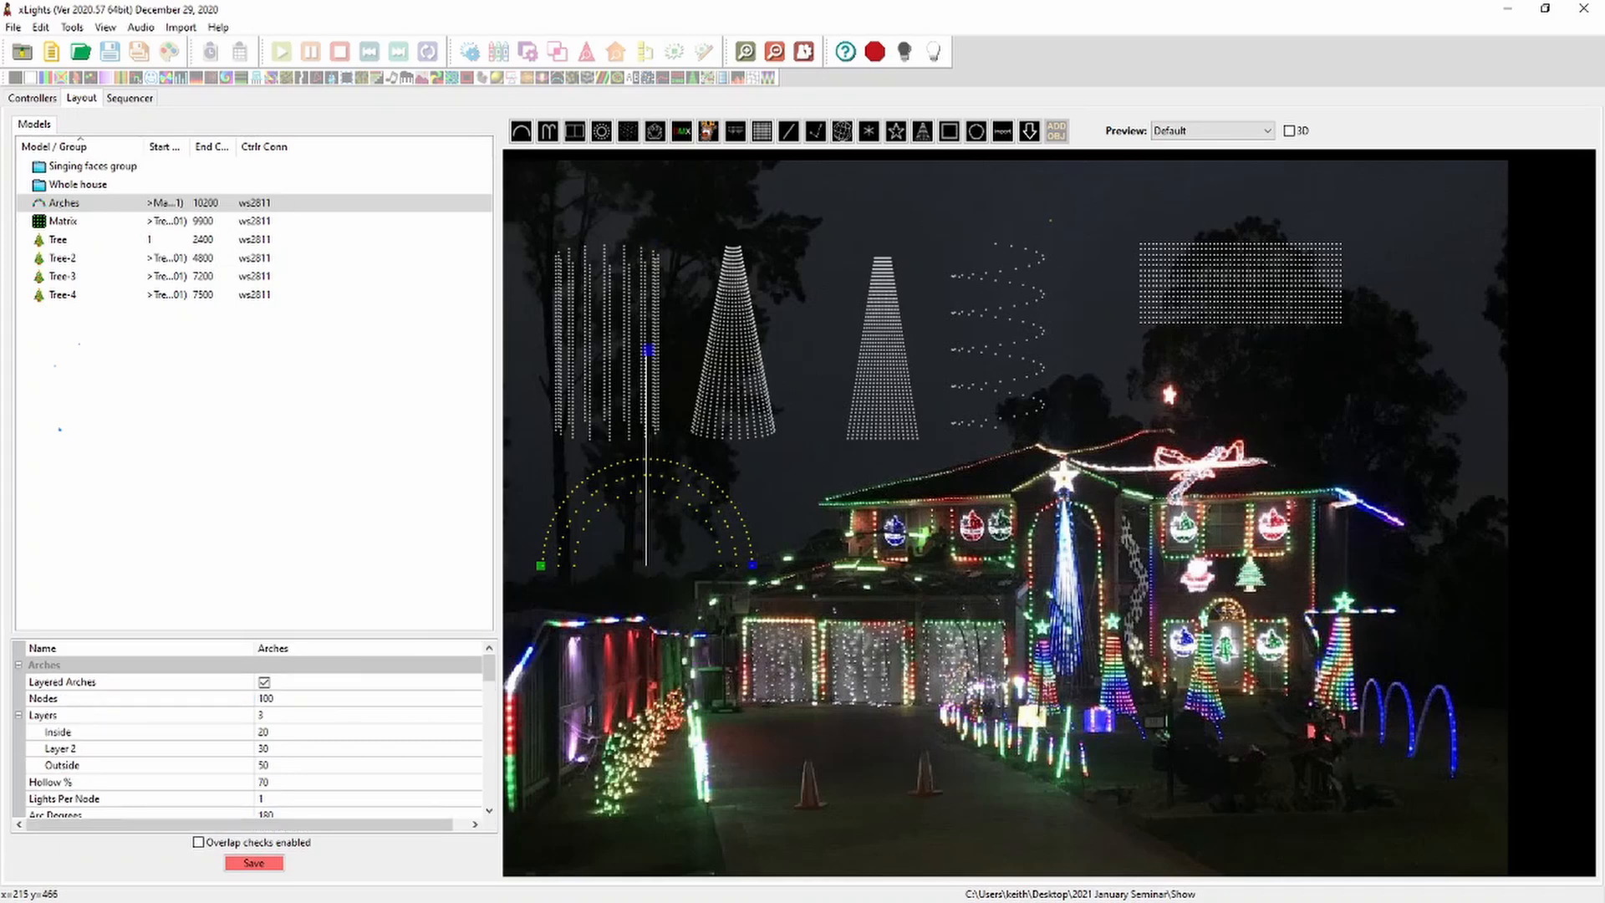
{"action": "scroll", "coordinate": [255, 731], "scroll_direction": "down", "scroll_amount": 2}
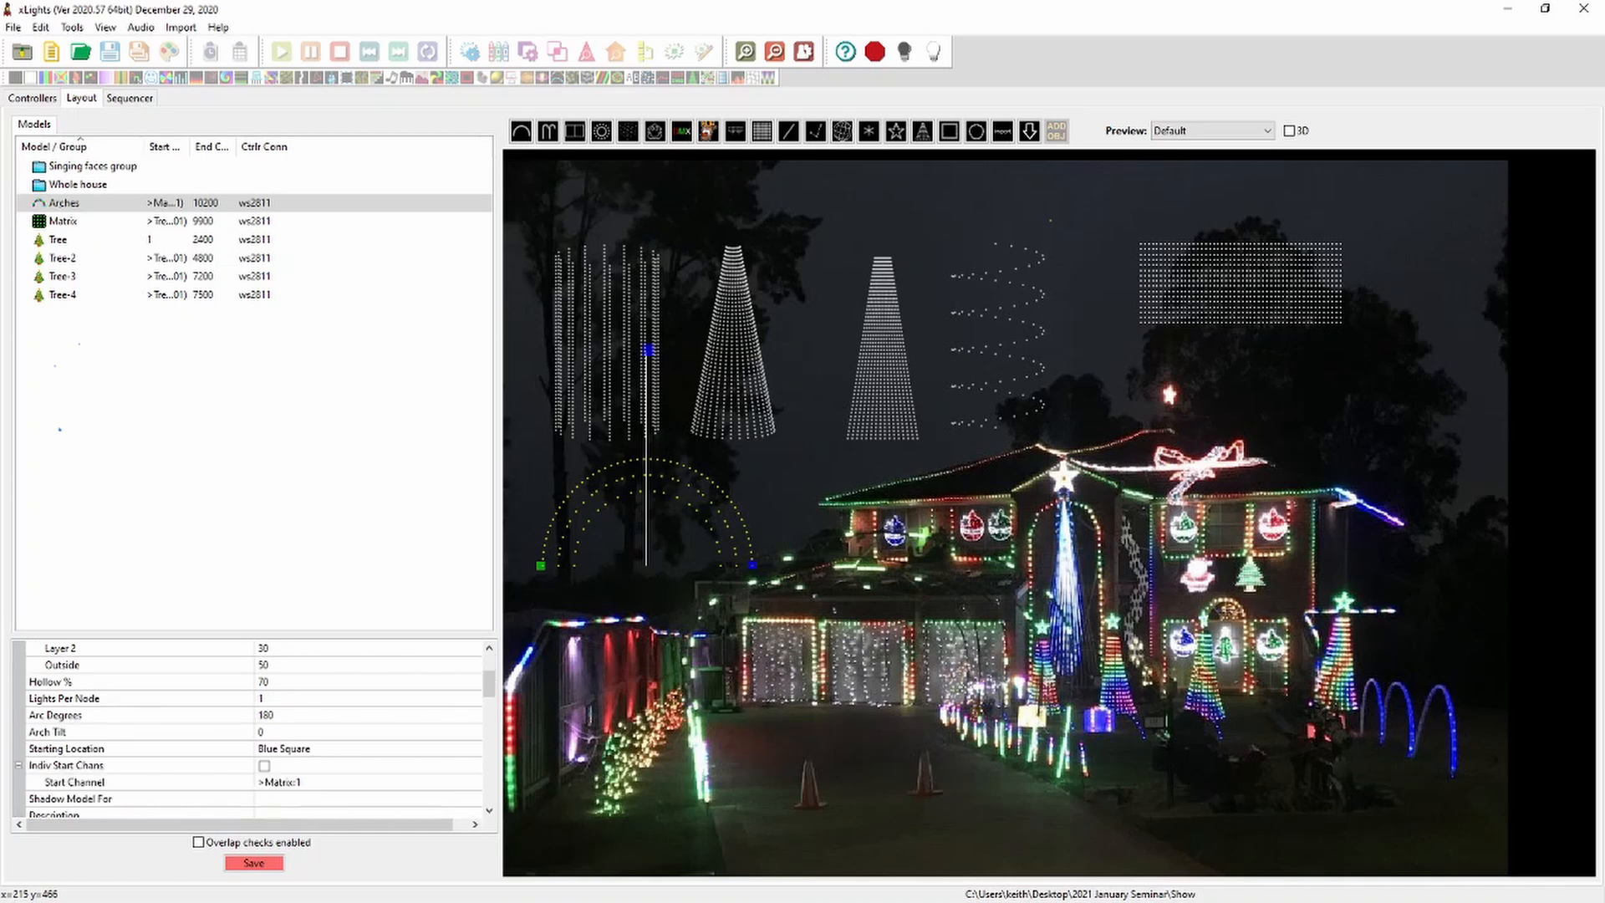
{"action": "left_click_drag", "start_coordinate": [648, 350], "coordinate": [639, 451]}
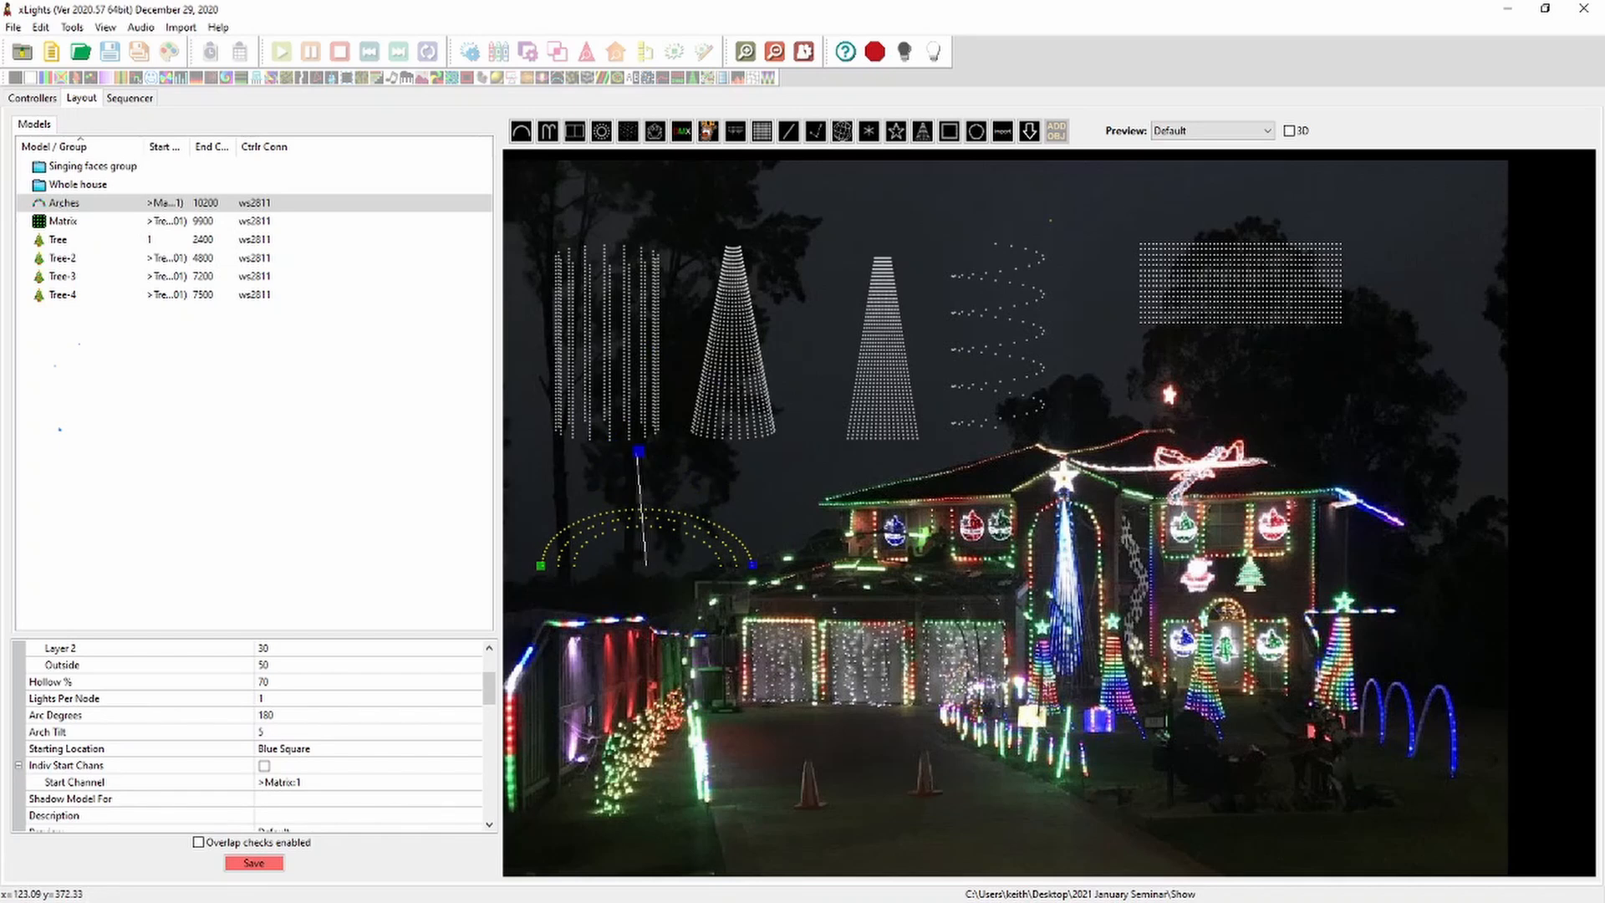
Add an arches model over the blue arches in the photo, with 3 arches and an arch tilt of 20, matching their height
{"action": "left_click", "coordinate": [521, 131]}
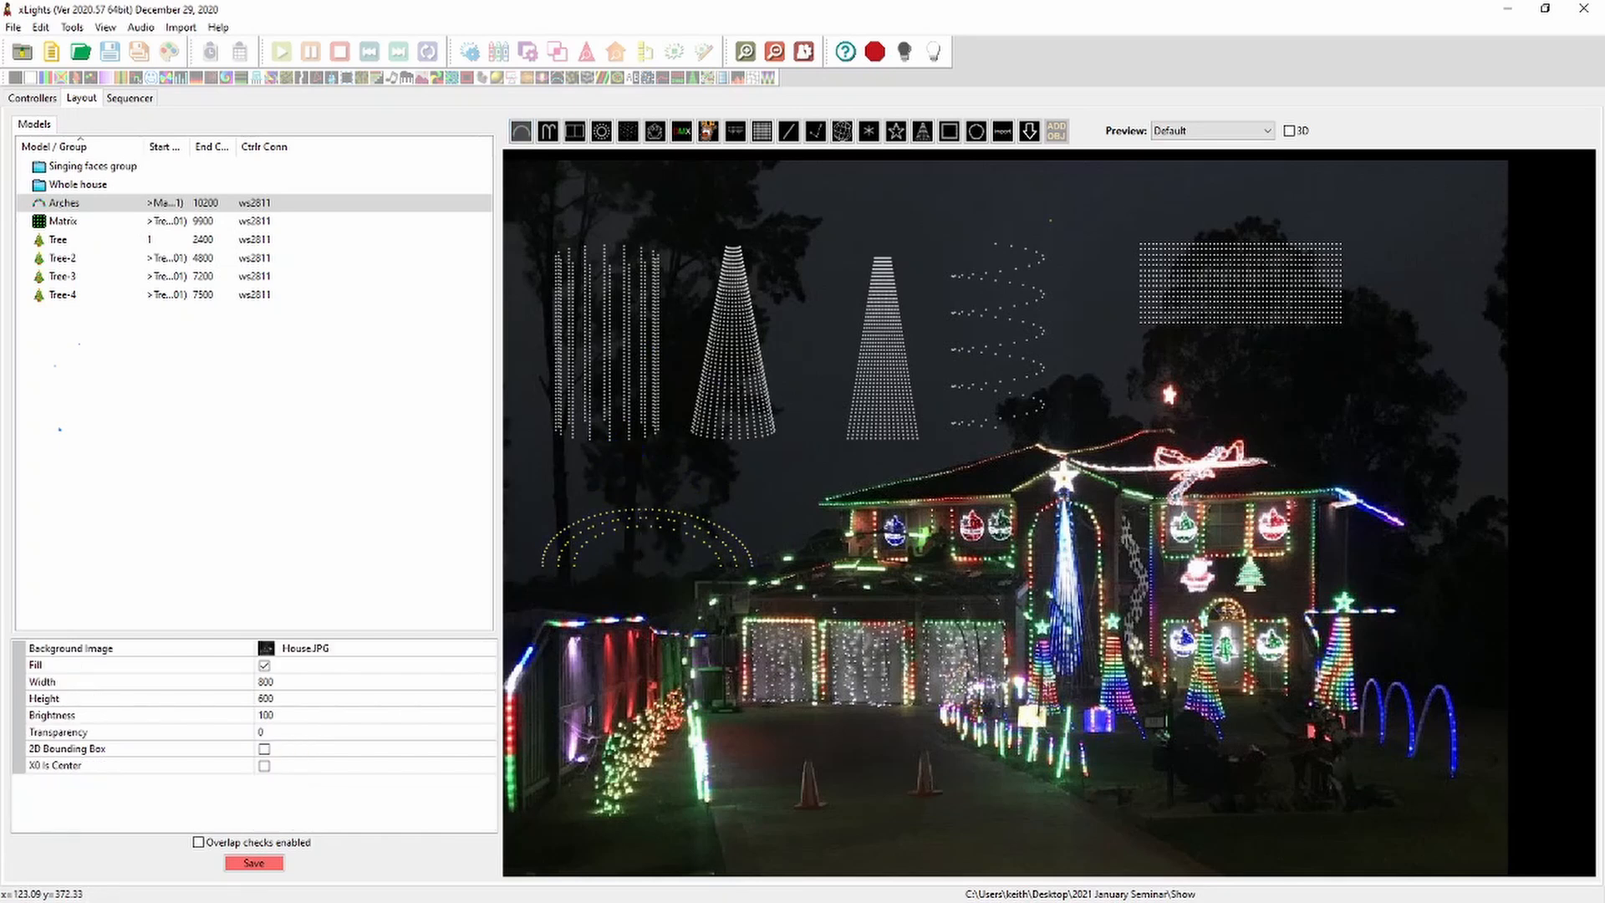
{"action": "left_click_drag", "start_coordinate": [1360, 736], "coordinate": [1454, 724]}
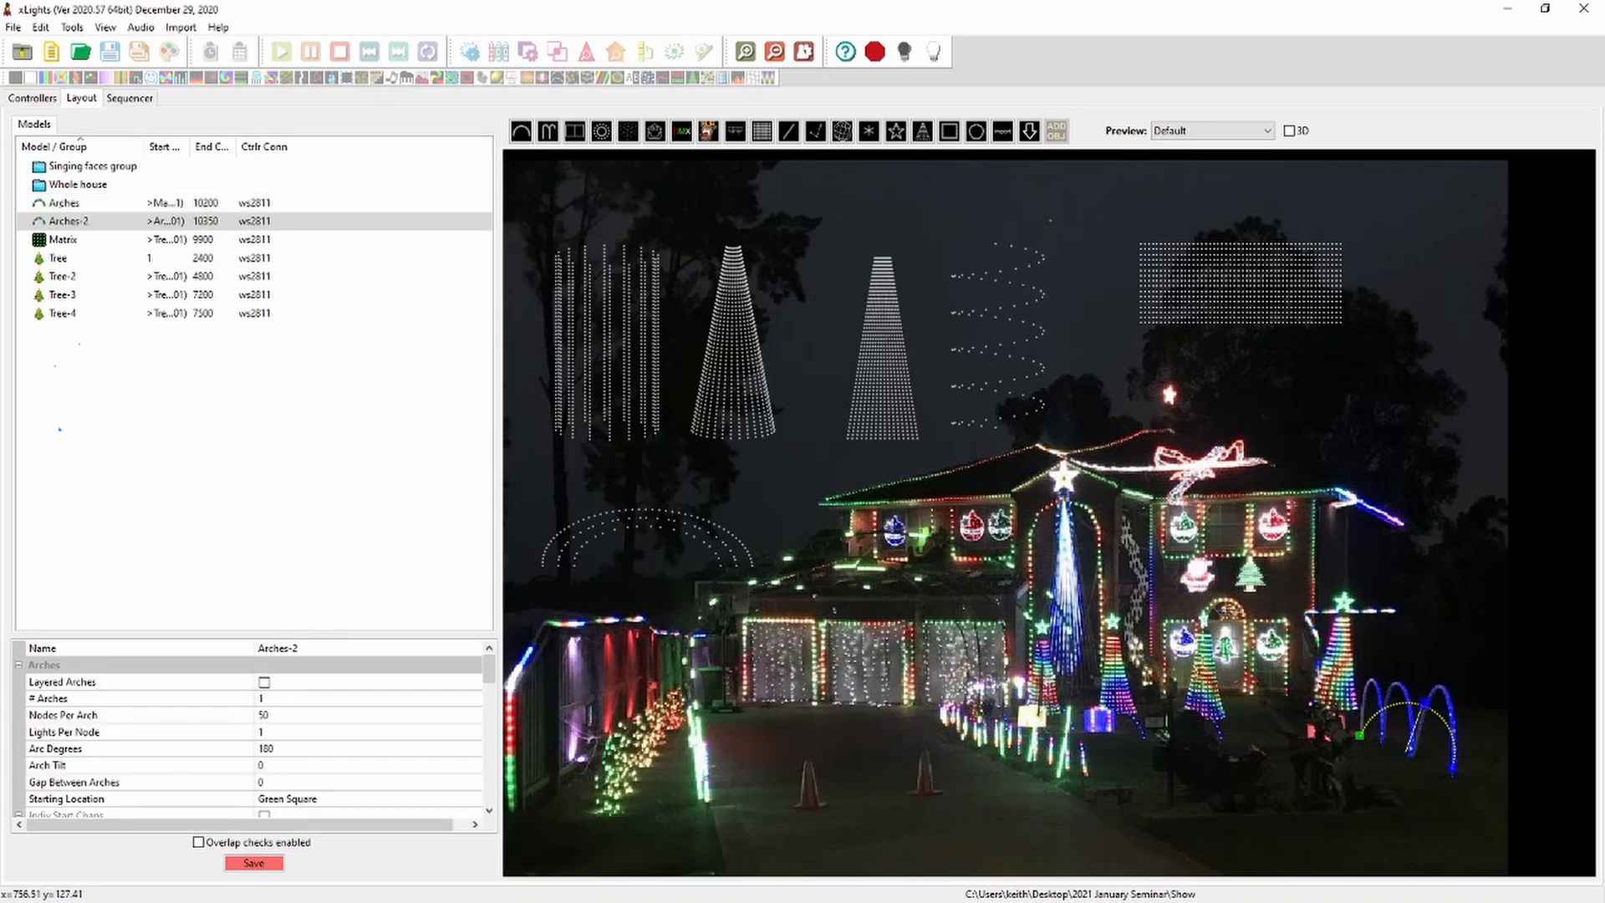
{"action": "left_click", "coordinate": [262, 698]}
{"action": "type", "text": "3"}
{"action": "key", "text": "Return"}
{"action": "left_click_drag", "start_coordinate": [1410, 744], "coordinate": [1407, 683]}
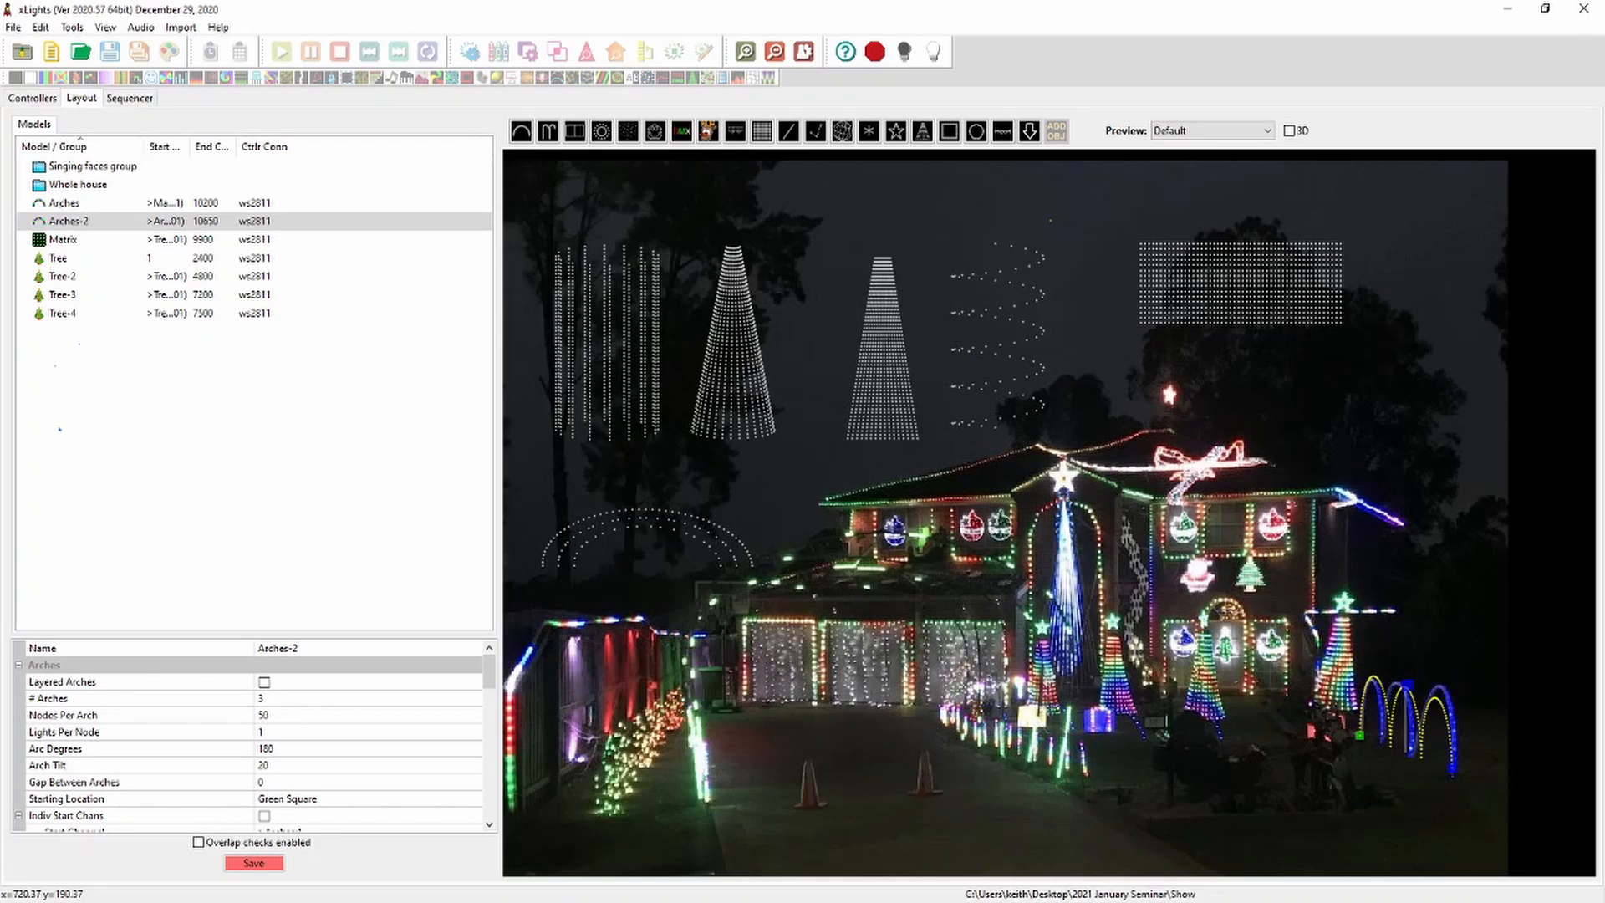
Add another single-arch model on the driveway in front of the garage doors
{"action": "left_click", "coordinate": [521, 132]}
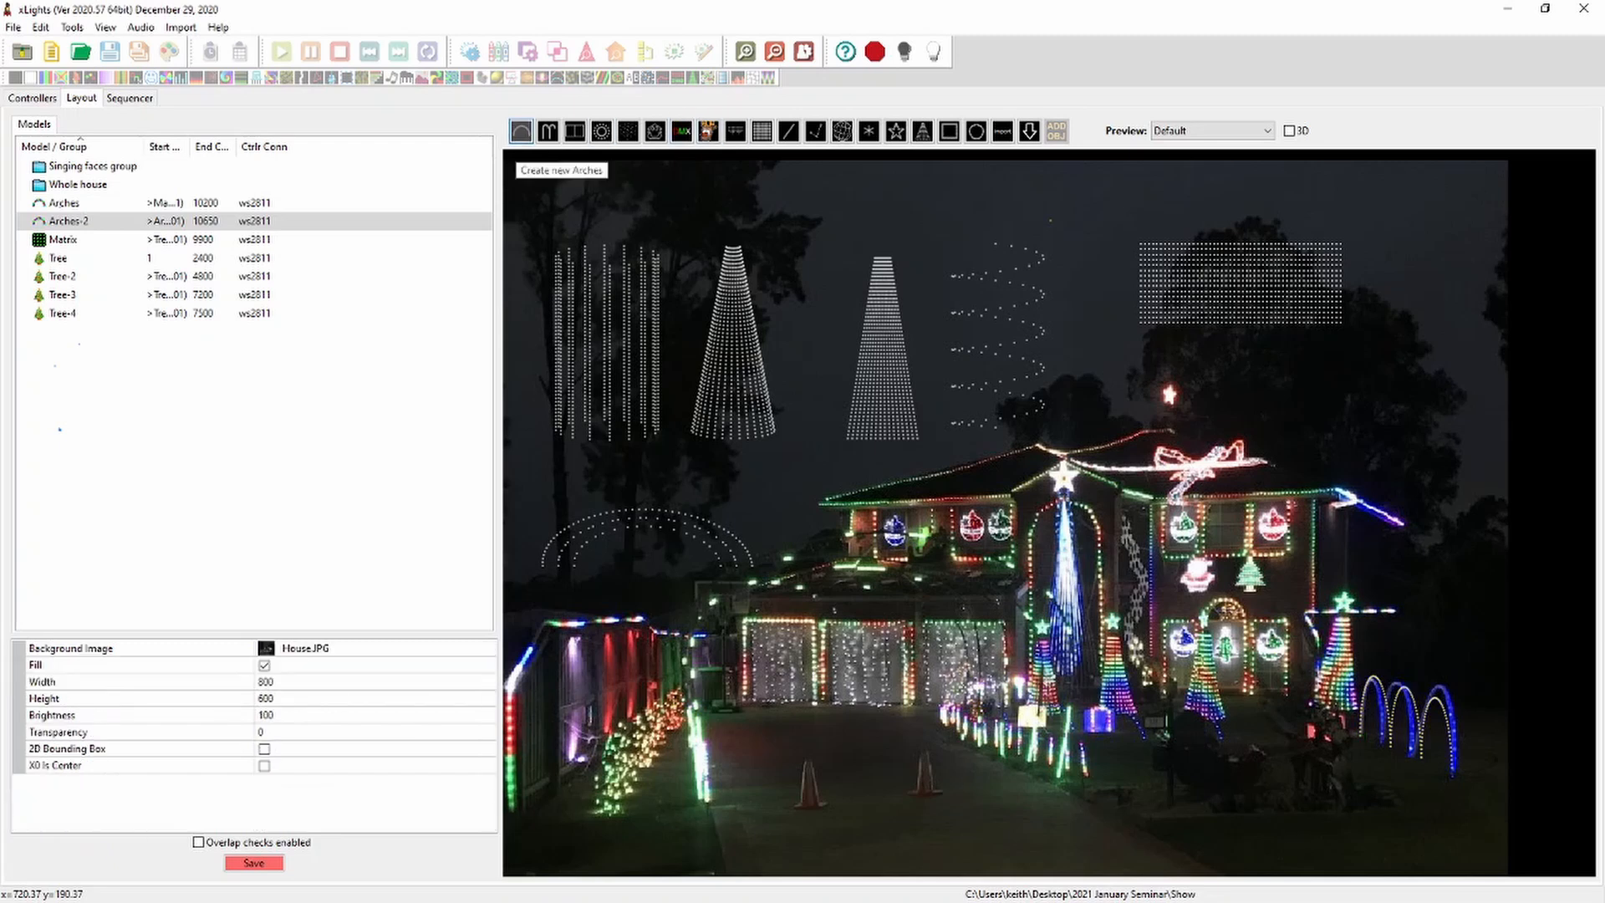
{"action": "left_click_drag", "start_coordinate": [784, 721], "coordinate": [913, 720]}
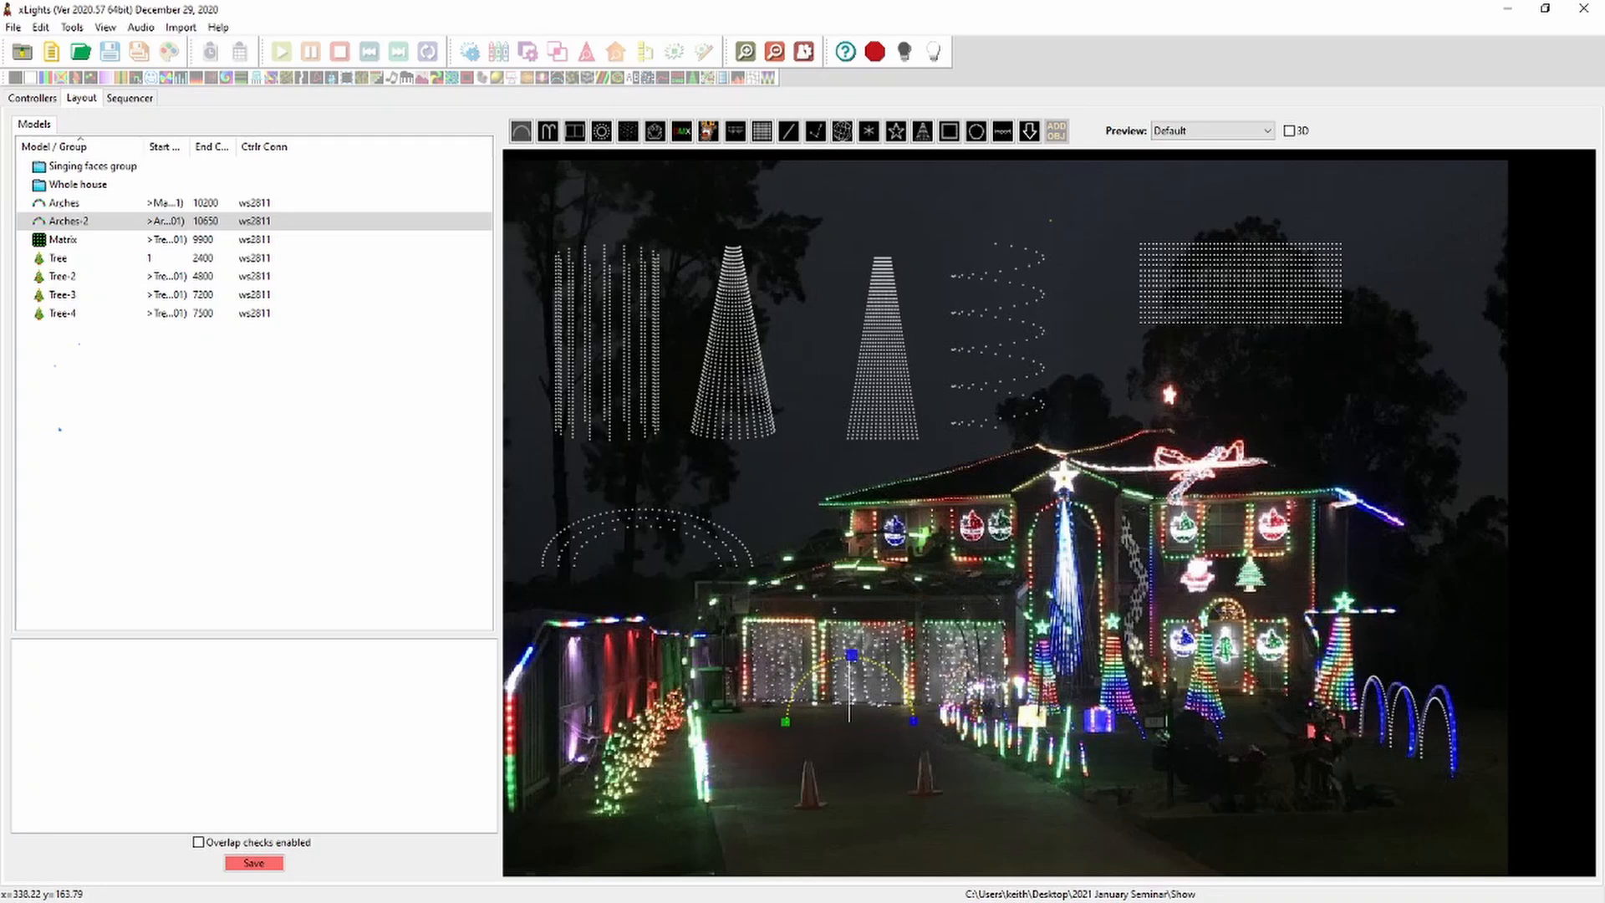
{"action": "left_click_drag", "start_coordinate": [913, 720], "coordinate": [912, 721]}
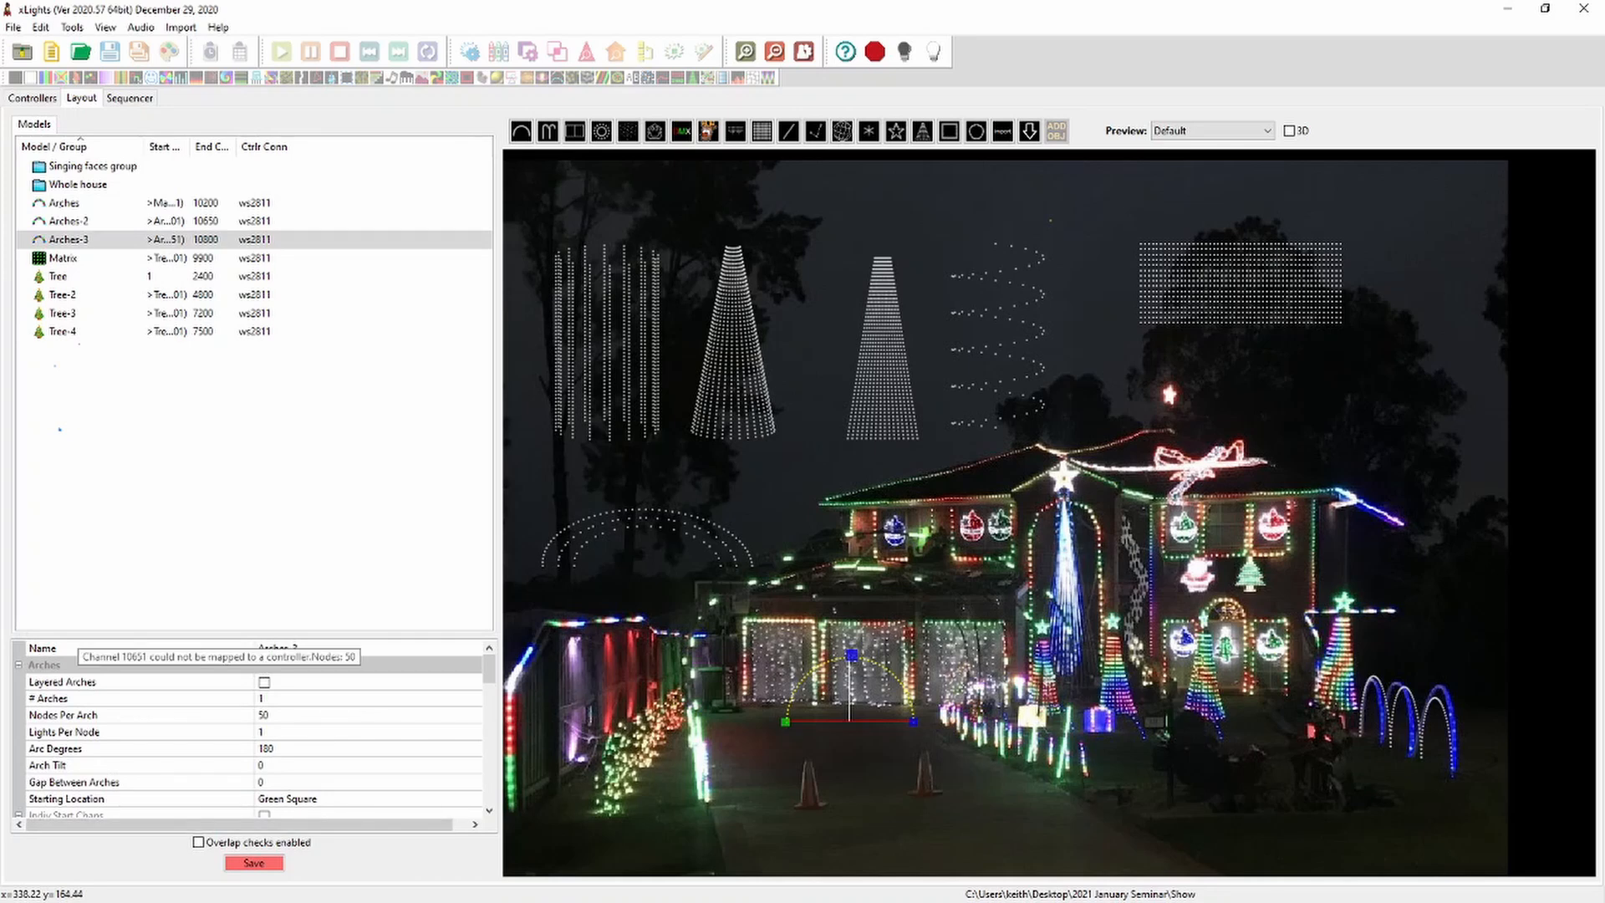
Change the string type of the driveway arch to Single Color
{"action": "scroll", "coordinate": [251, 727], "scroll_direction": "down", "scroll_amount": 10}
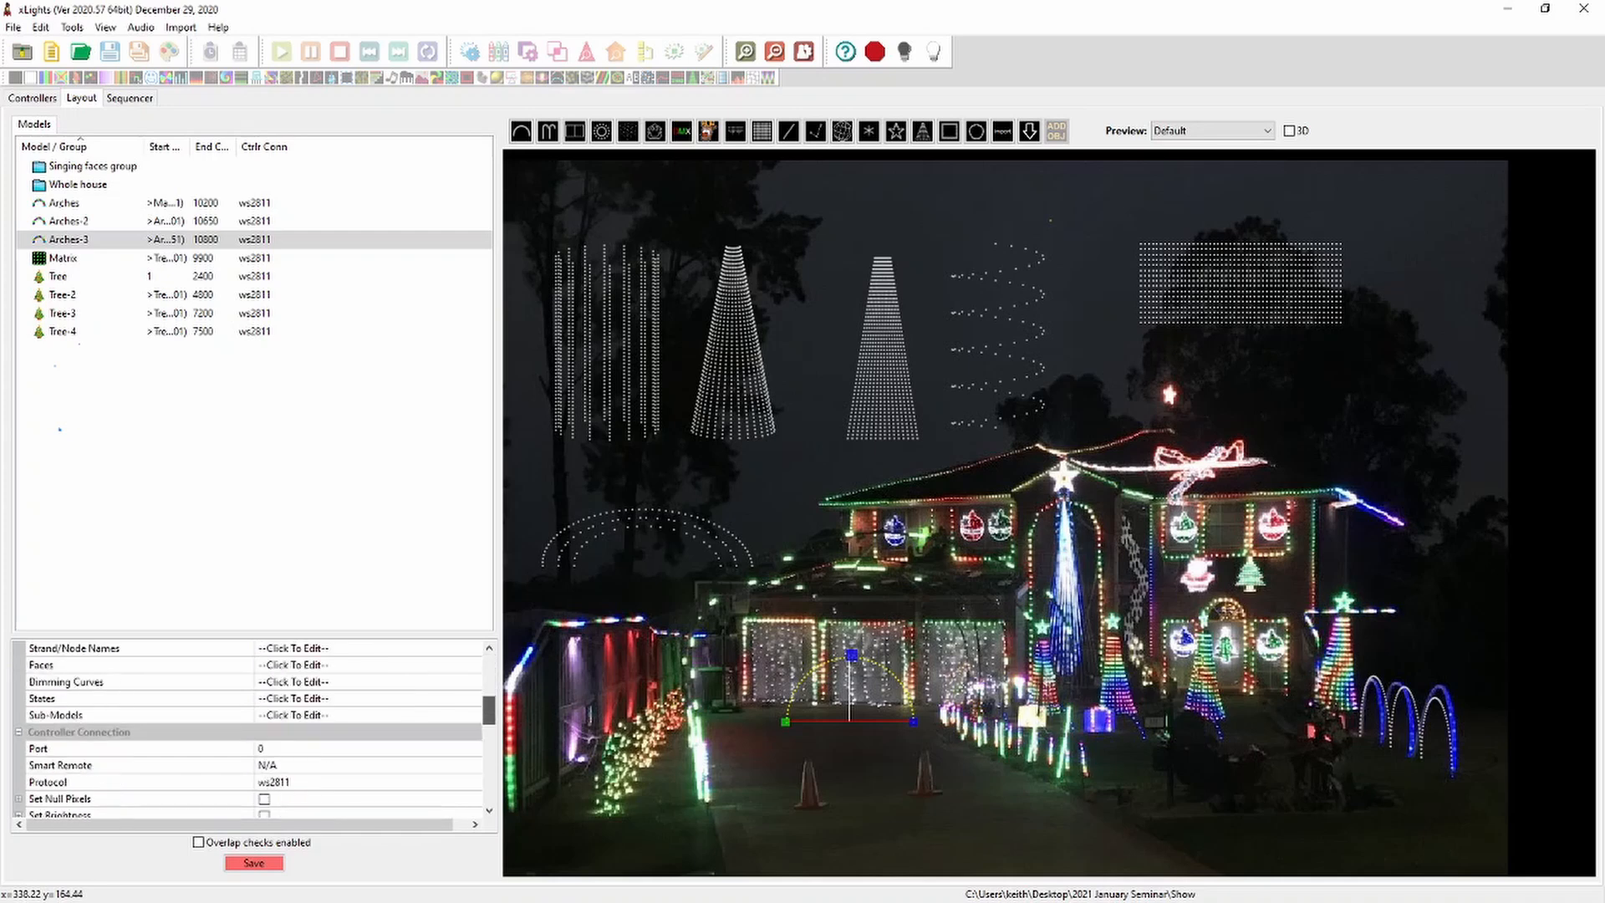
{"action": "scroll", "coordinate": [251, 727], "scroll_direction": "down", "scroll_amount": 8}
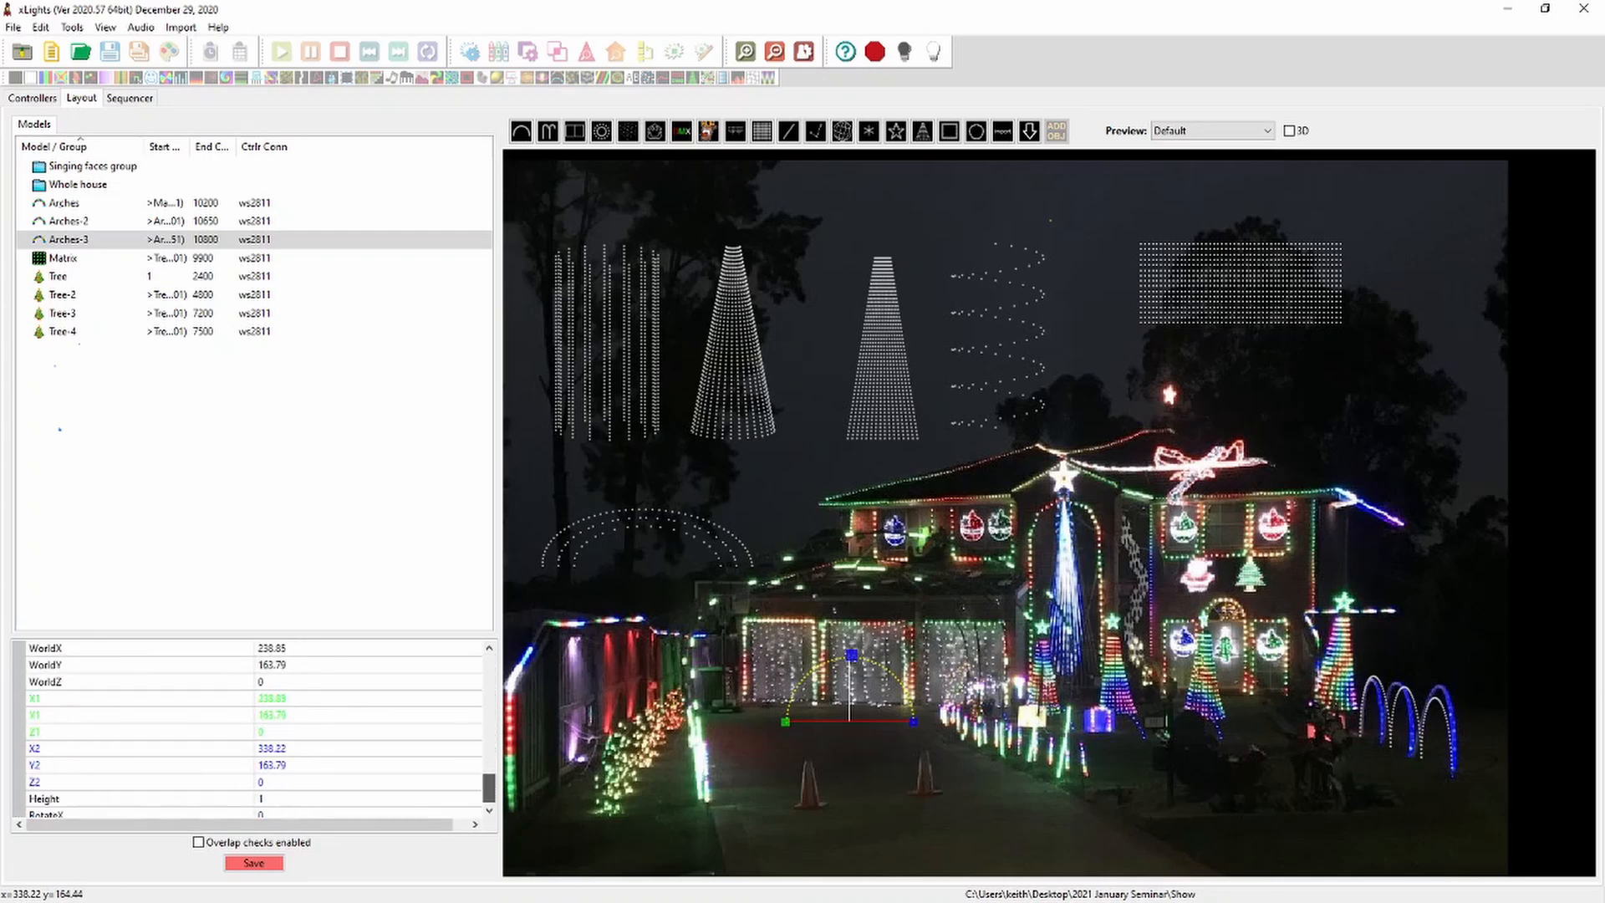
{"action": "scroll", "coordinate": [251, 728], "scroll_direction": "up", "scroll_amount": 4}
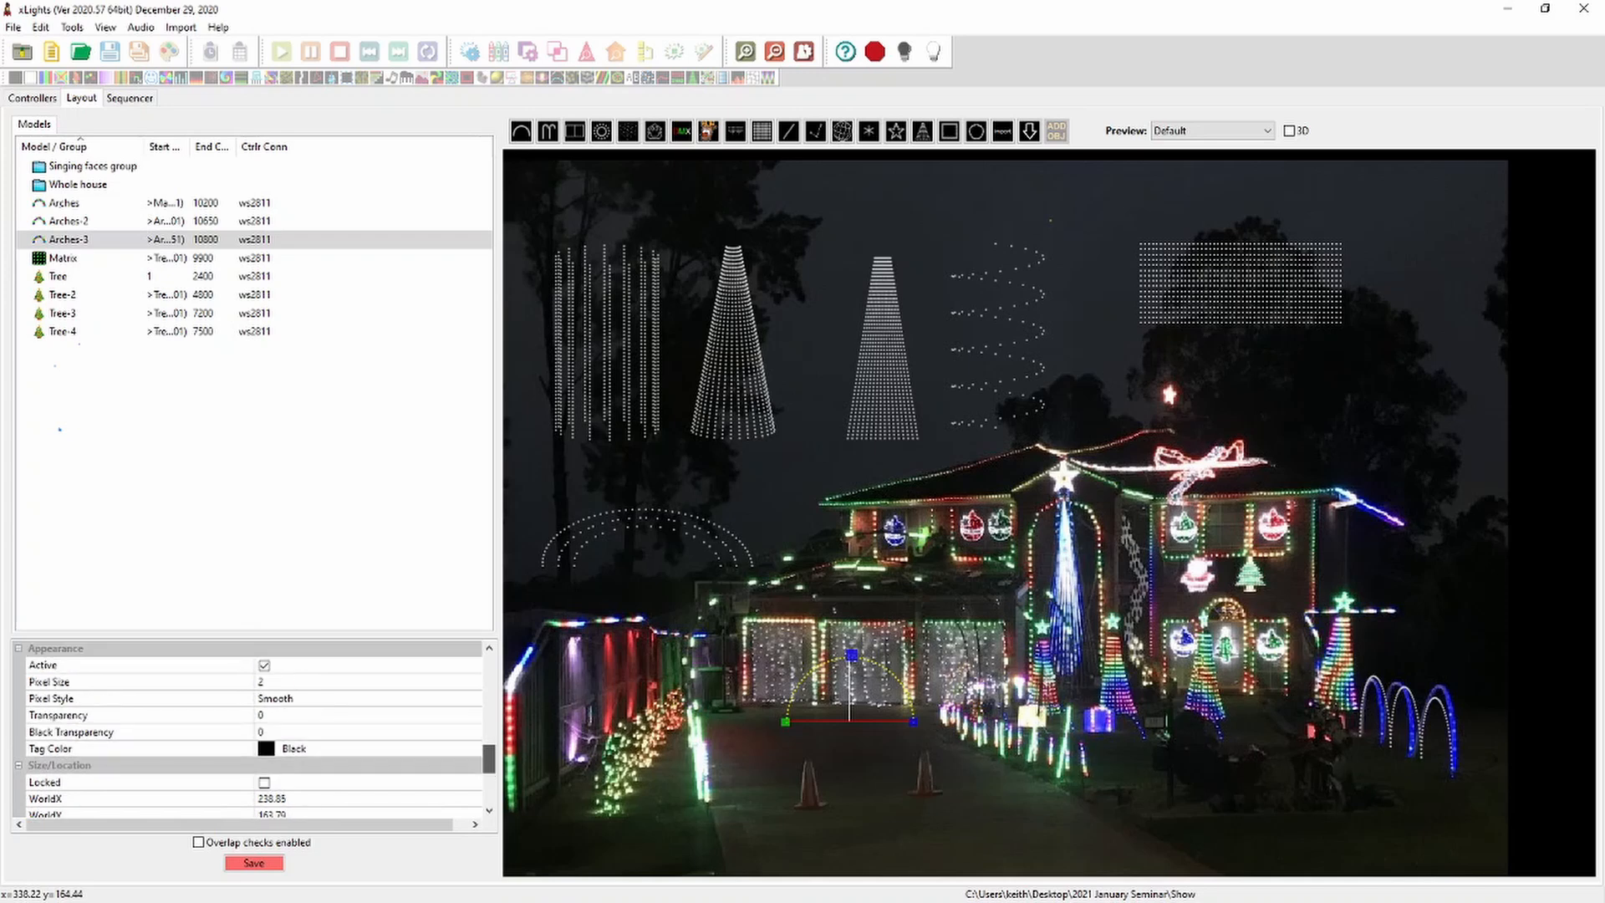
{"action": "mouse_move", "coordinate": [489, 769]}
{"action": "left_mouse_down"}
{"action": "mouse_move", "coordinate": [489, 751]}
{"action": "mouse_move", "coordinate": [489, 765]}
{"action": "left_mouse_up"}
{"action": "scroll", "coordinate": [250, 727], "scroll_direction": "up", "scroll_amount": 3}
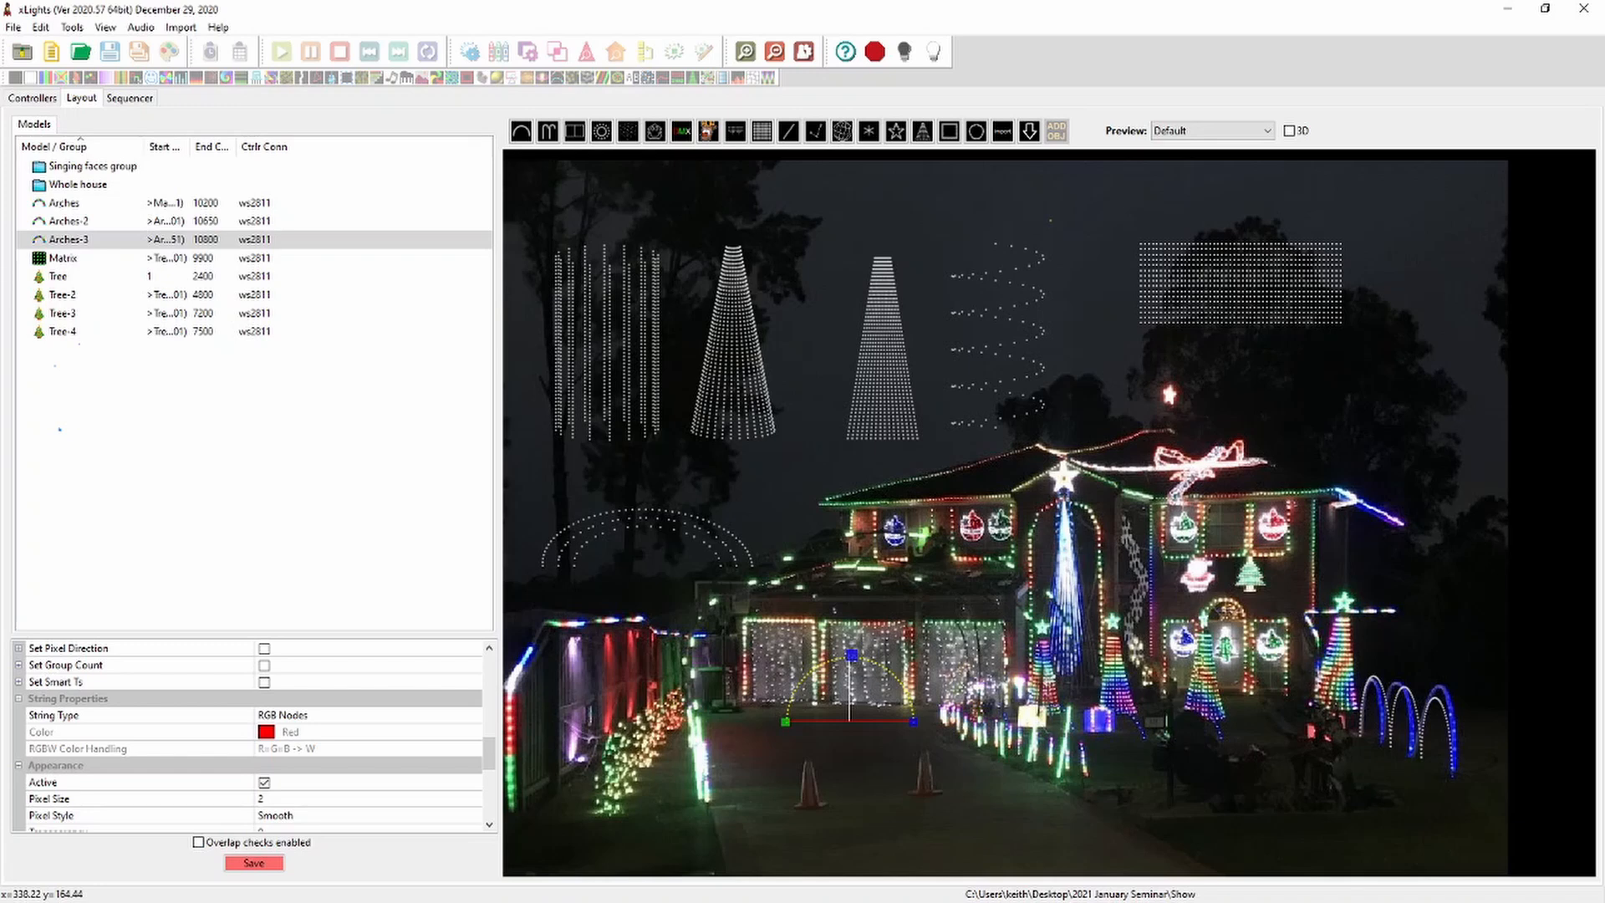
{"action": "left_click", "coordinate": [351, 716]}
{"action": "left_click", "coordinate": [351, 715]}
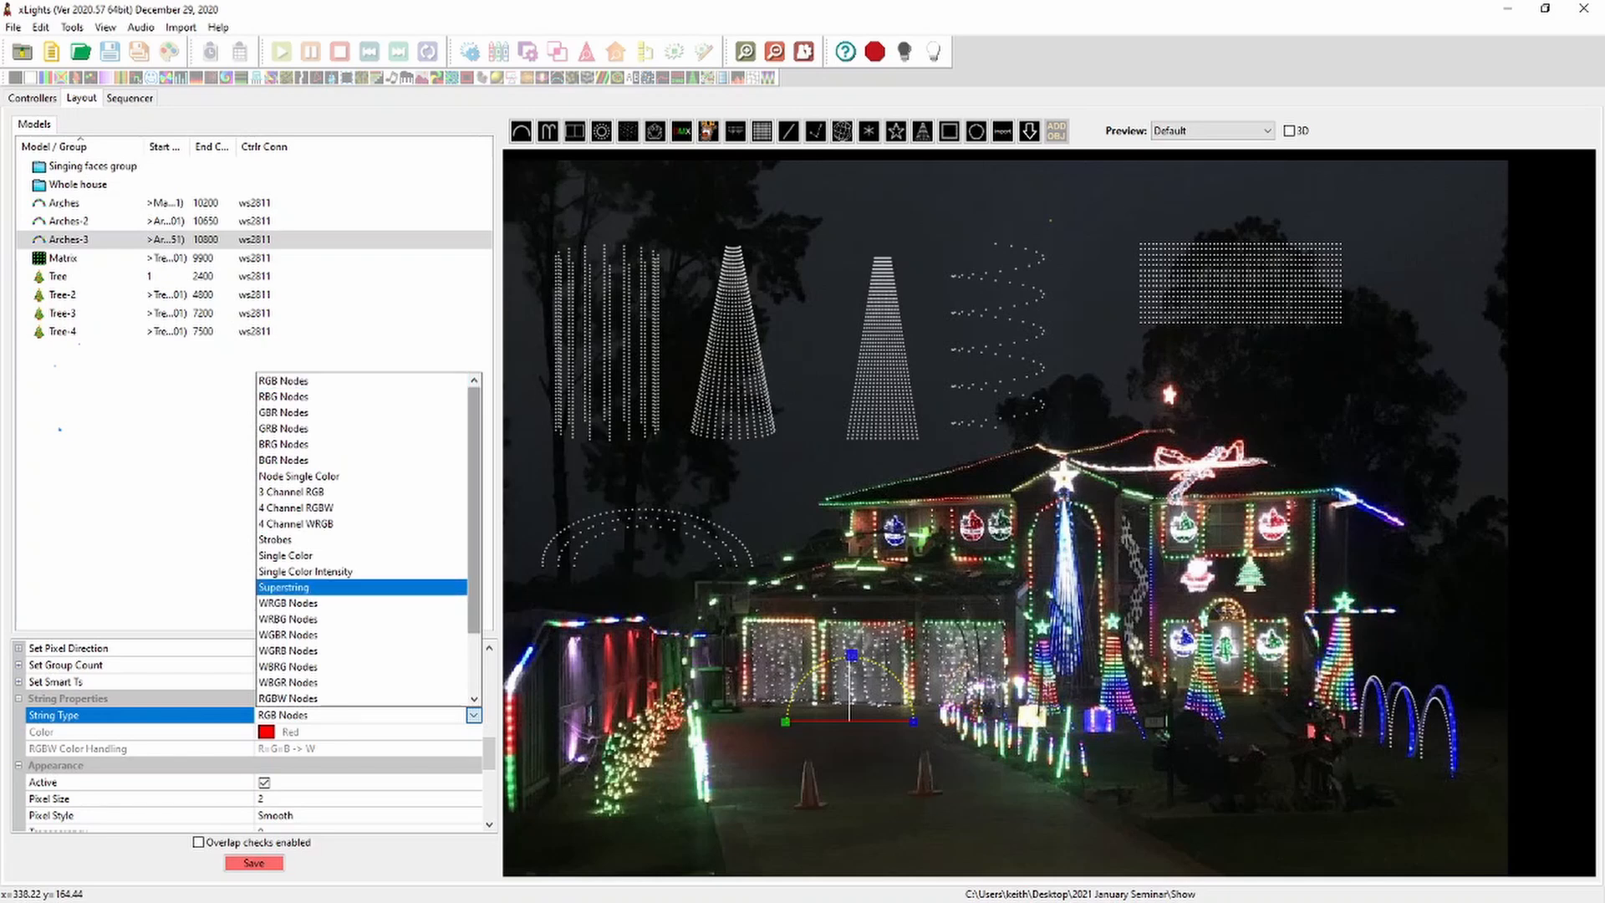
{"action": "left_click_drag", "start_coordinate": [474, 585], "coordinate": [474, 606]}
{"action": "left_click", "coordinate": [335, 525]}
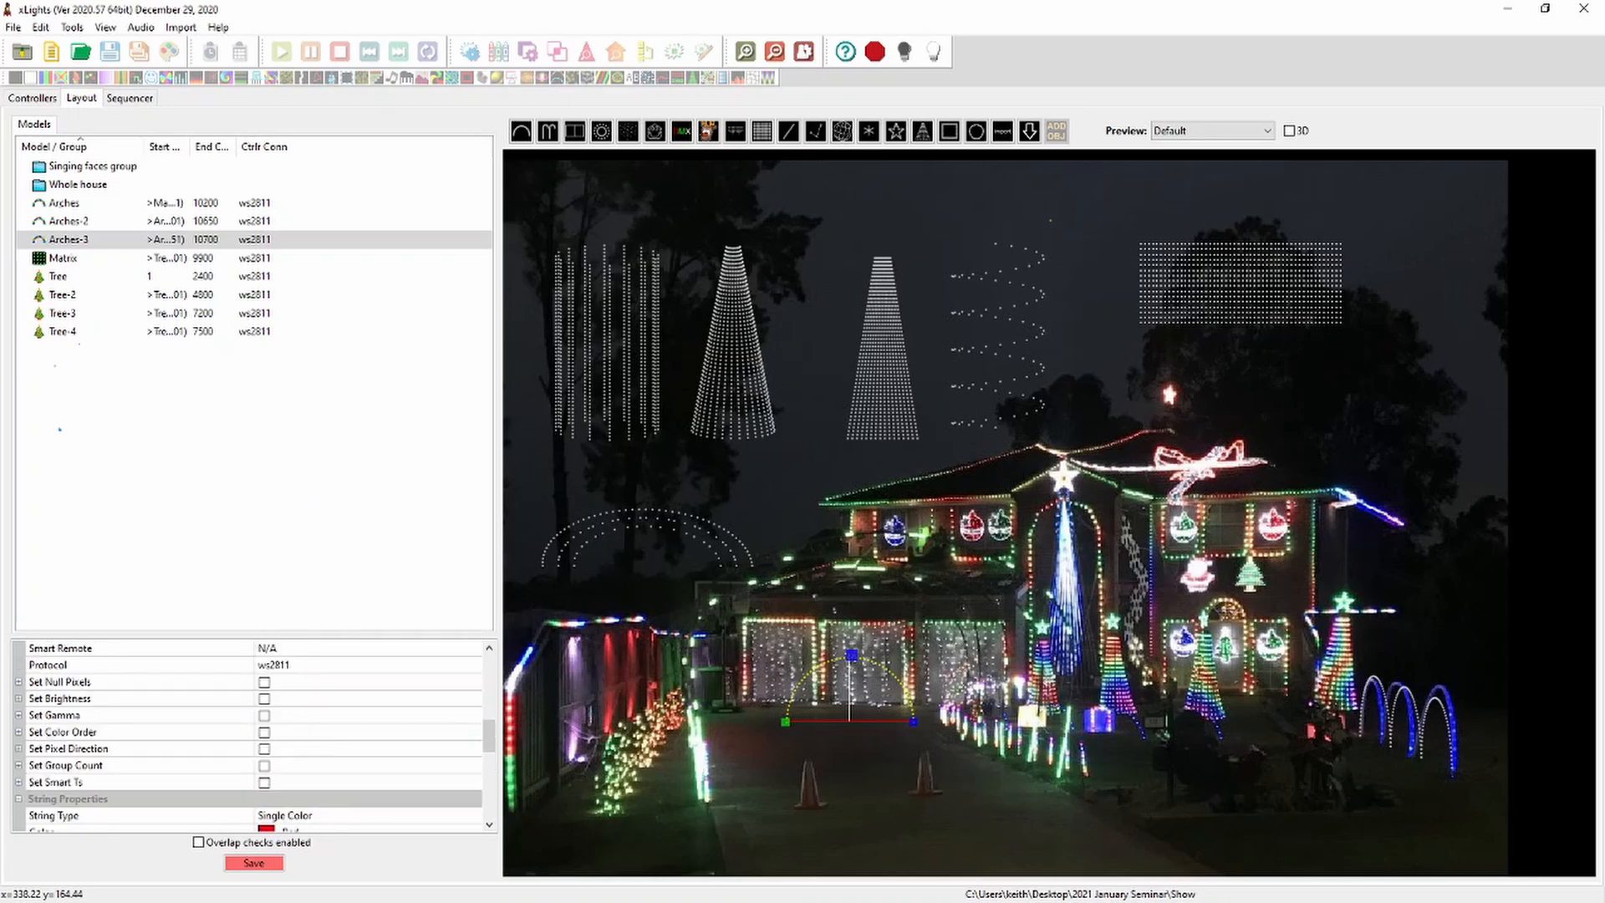
Set the string color of the driveway arch to white
{"action": "scroll", "coordinate": [351, 736], "scroll_direction": "down", "scroll_amount": 1}
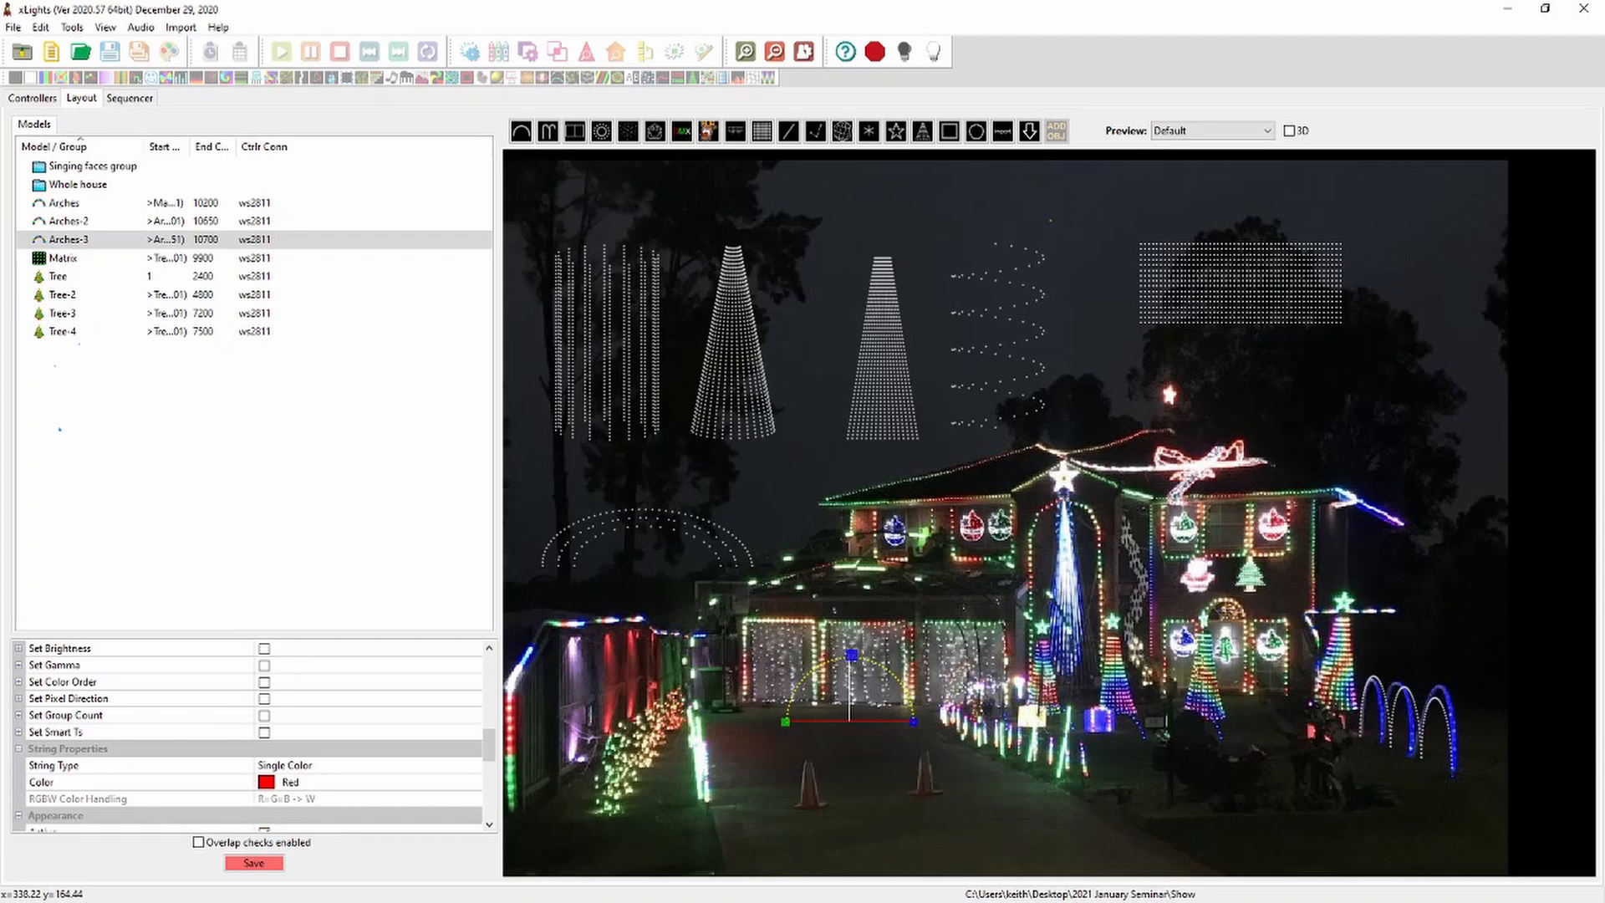
{"action": "left_click", "coordinate": [351, 782]}
{"action": "left_click", "coordinate": [473, 783]}
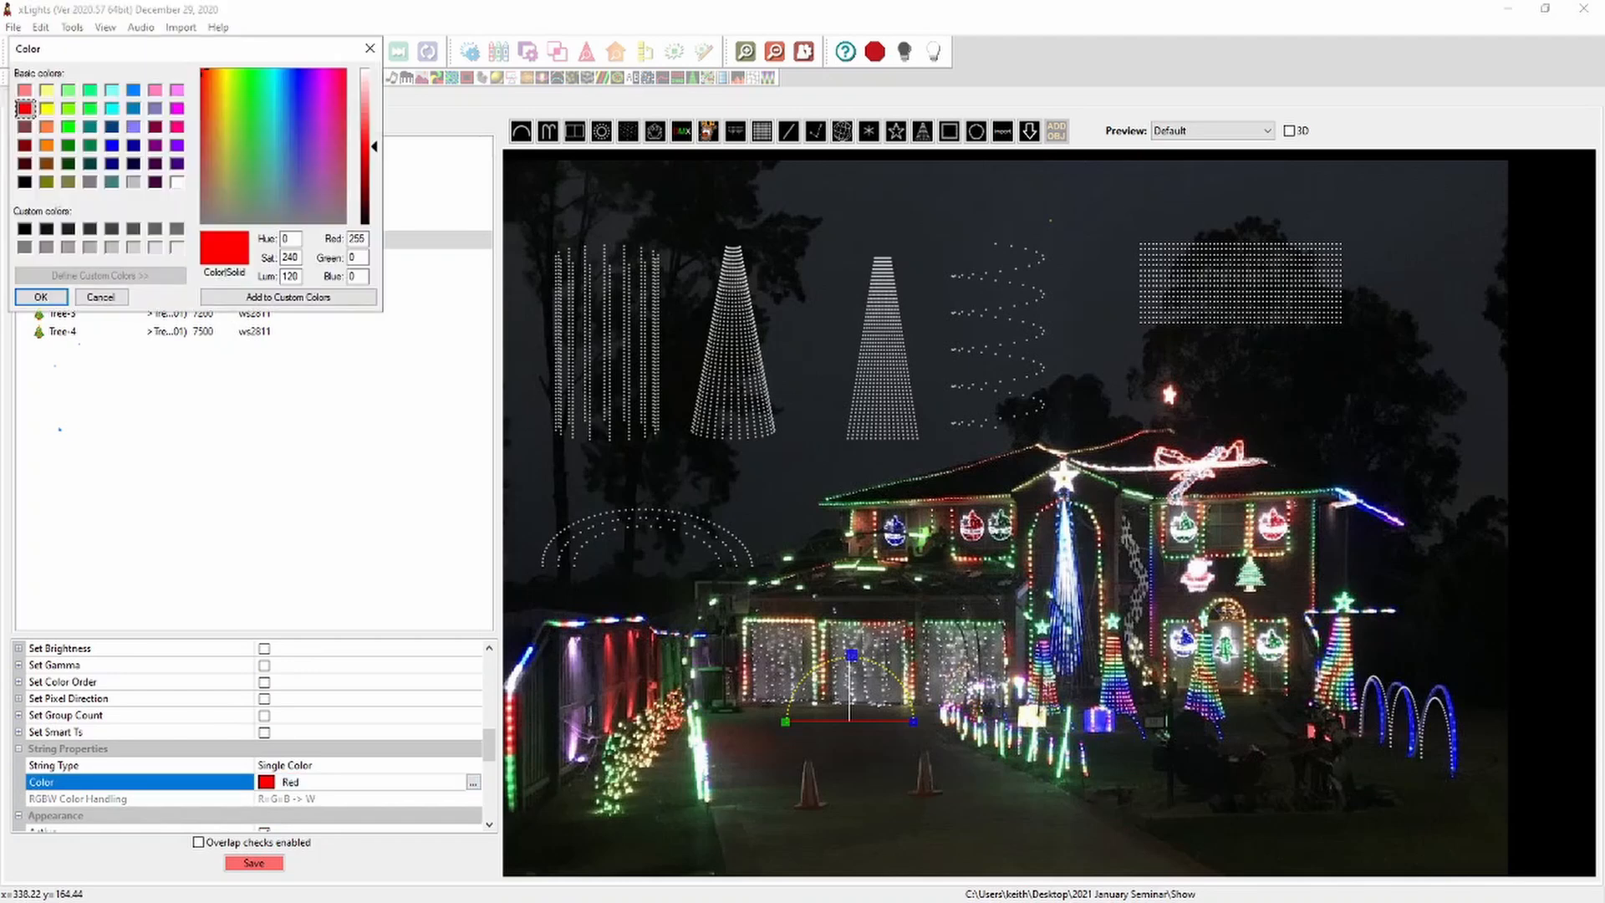
{"action": "left_click", "coordinate": [178, 182]}
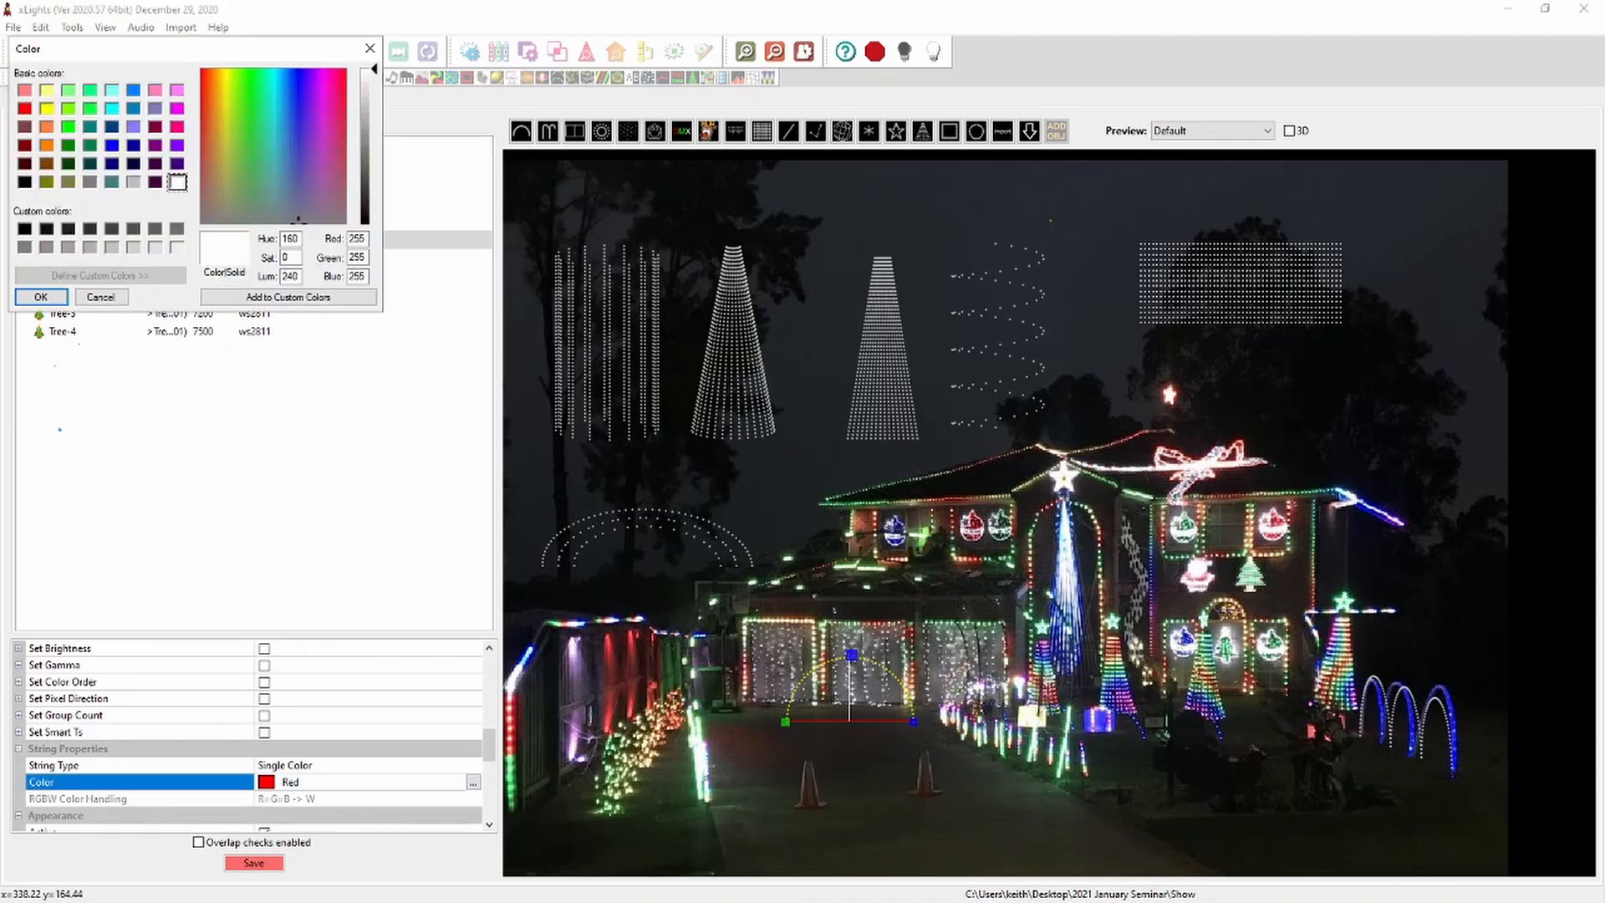
{"action": "left_click", "coordinate": [40, 297]}
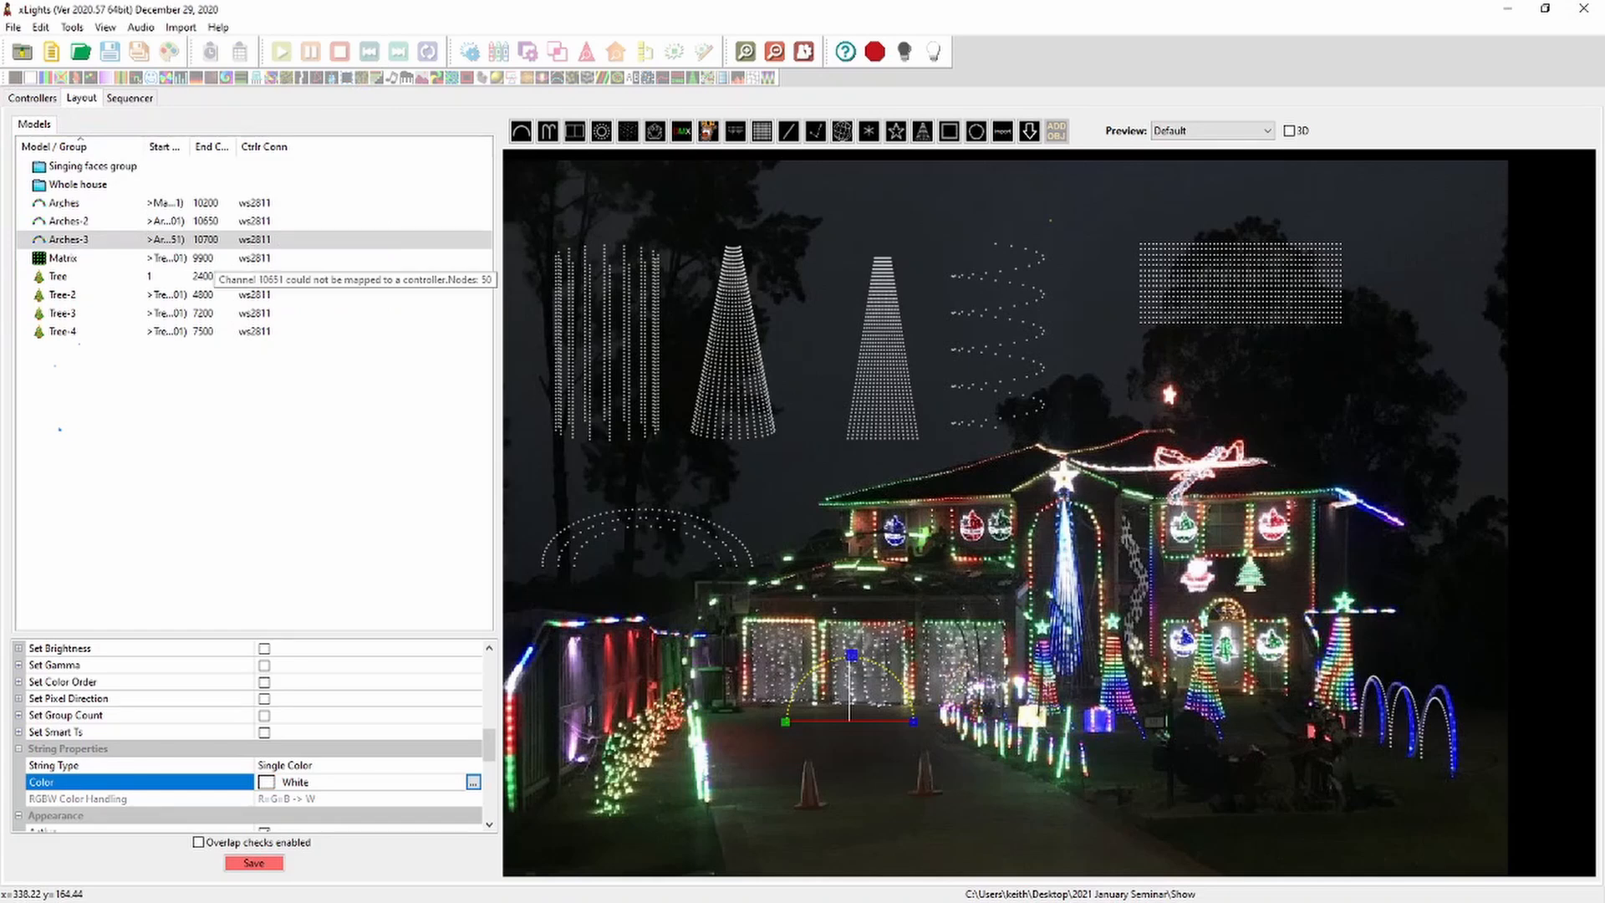
Widen the model list and its channel columns so the start and end channels can be read in full
{"action": "left_click_drag", "start_coordinate": [501, 501], "coordinate": [581, 501]}
{"action": "left_click_drag", "start_coordinate": [190, 147], "coordinate": [232, 146]}
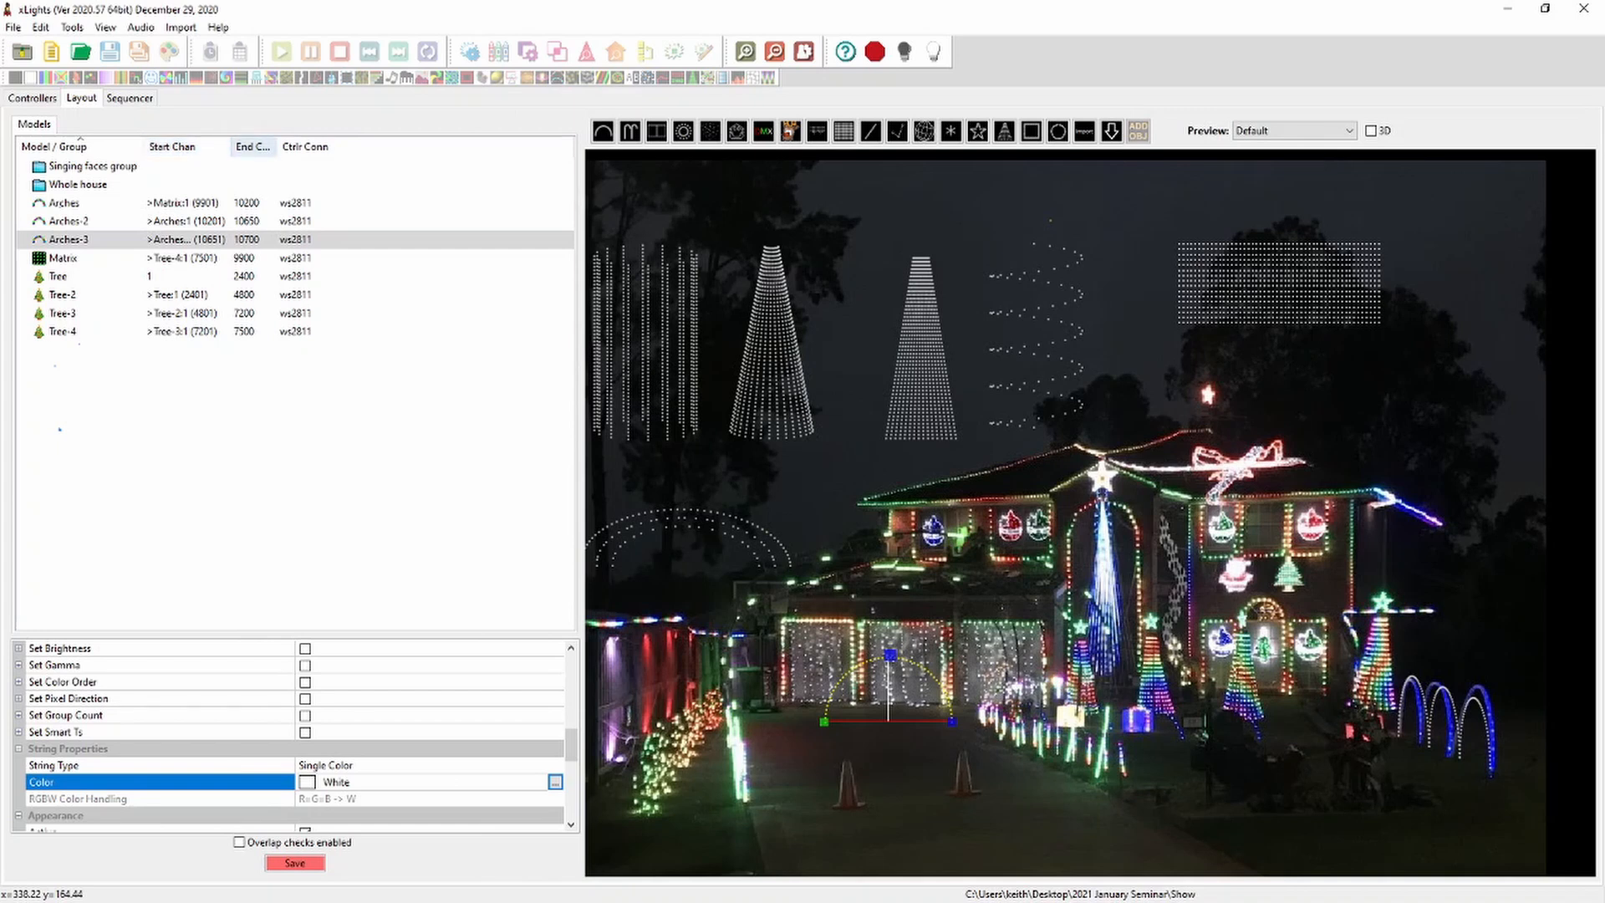
{"action": "left_click_drag", "start_coordinate": [276, 146], "coordinate": [315, 146]}
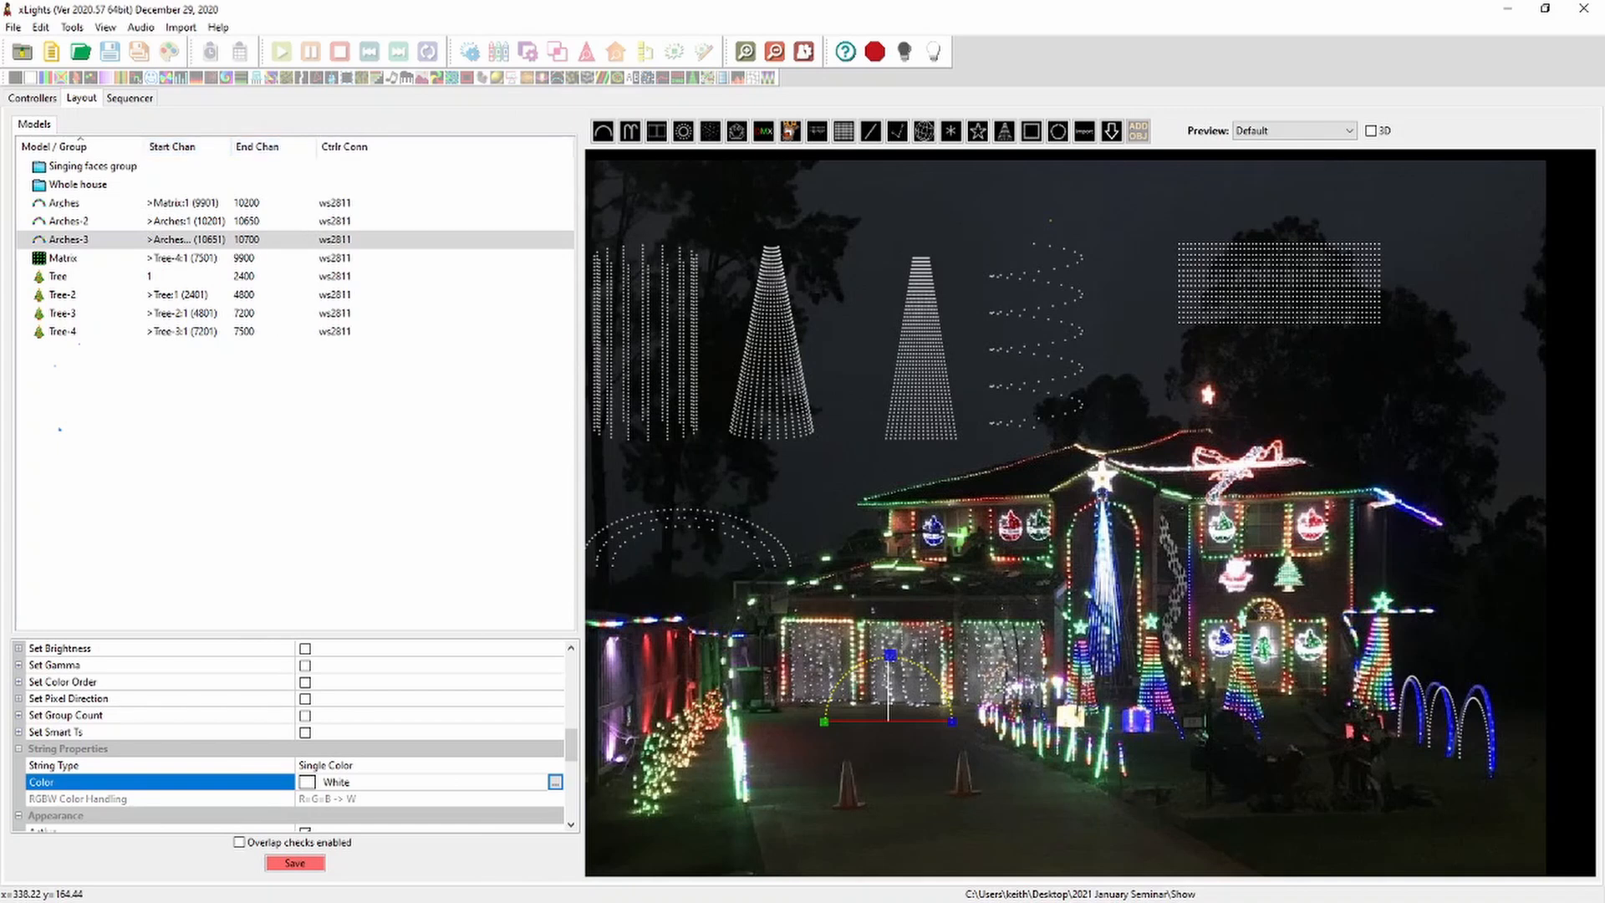
Set the driveway arch to 8 nodes per arch and move it into the sky just above the matrix
{"action": "left_click", "coordinate": [867, 694]}
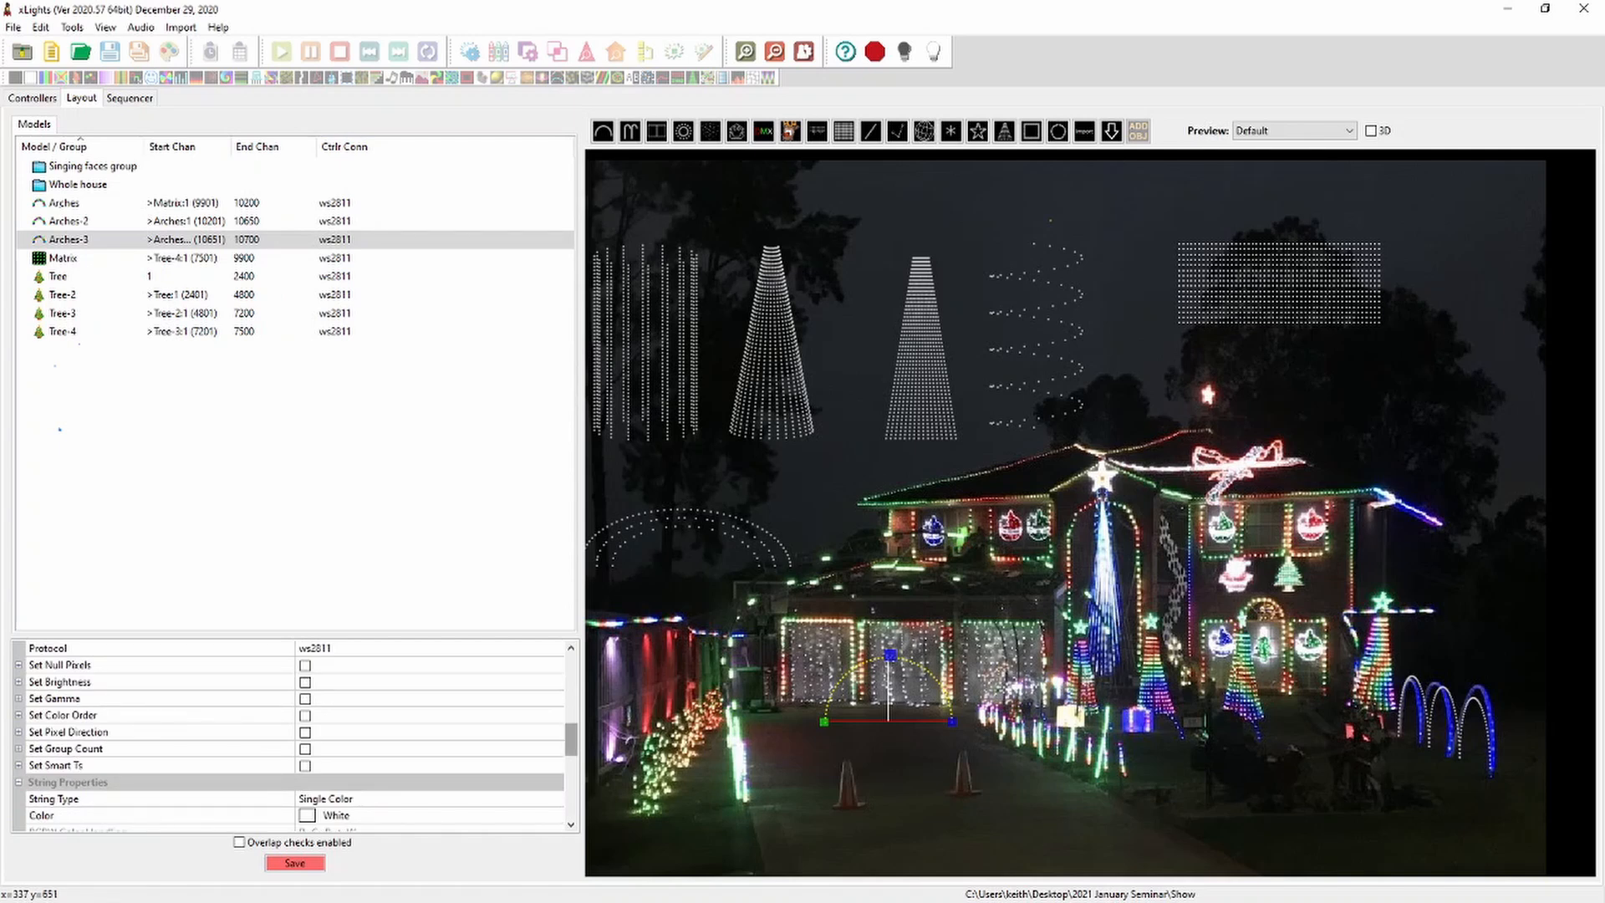
{"action": "scroll", "coordinate": [292, 735], "scroll_direction": "up", "scroll_amount": 6}
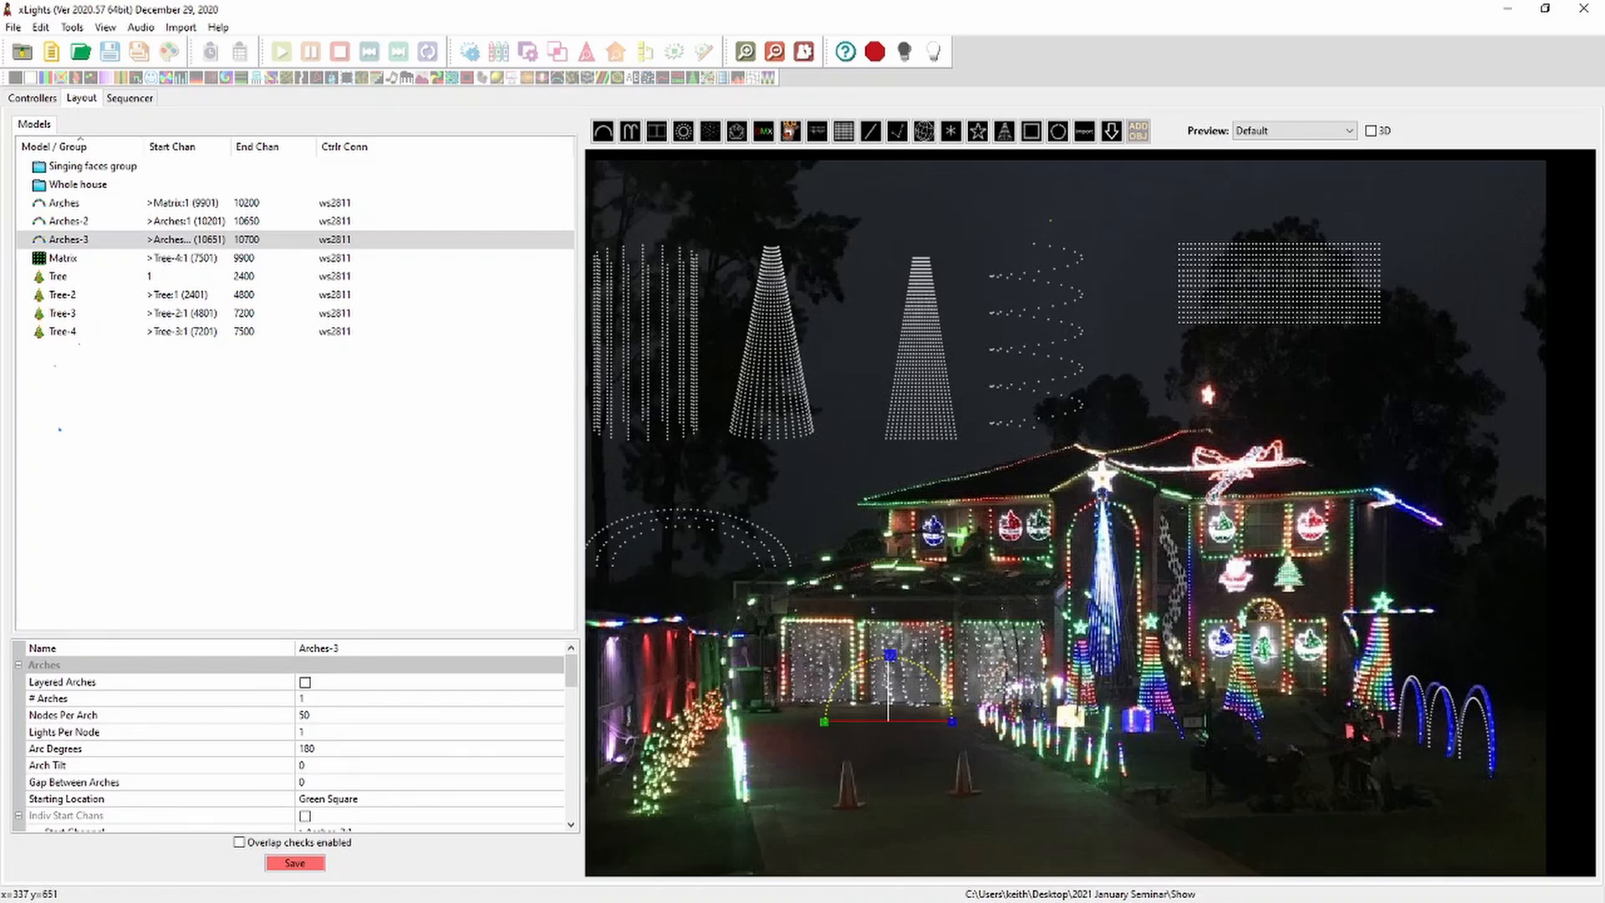
{"action": "left_click", "coordinate": [304, 716]}
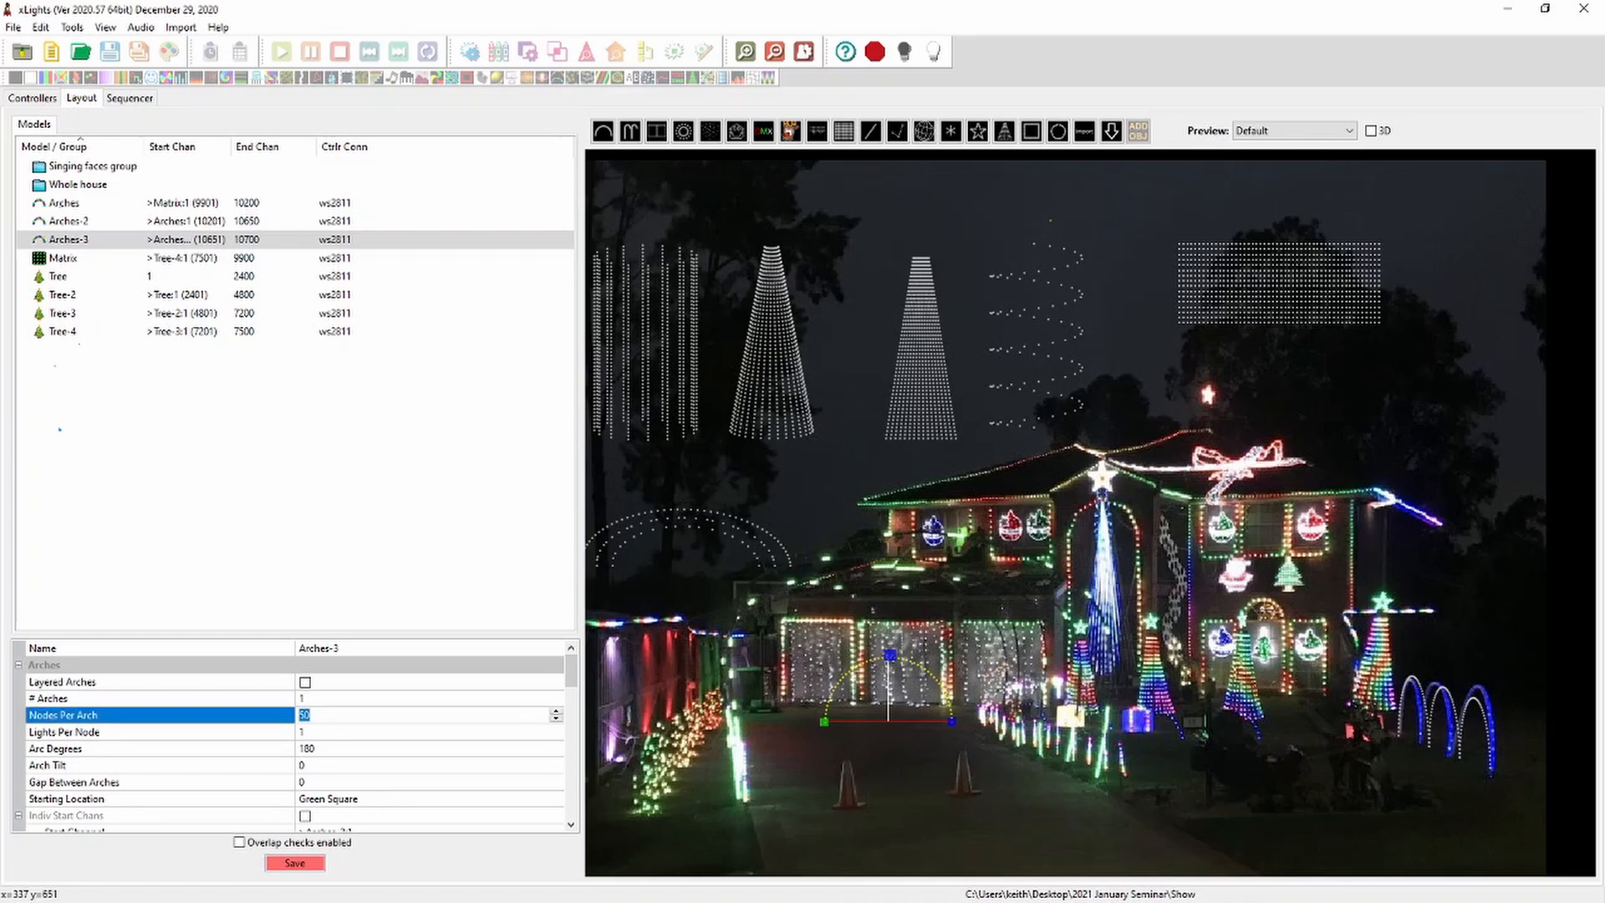
{"action": "type", "text": "8"}
{"action": "key", "text": "Return"}
{"action": "left_click_drag", "start_coordinate": [889, 694], "coordinate": [1166, 203]}
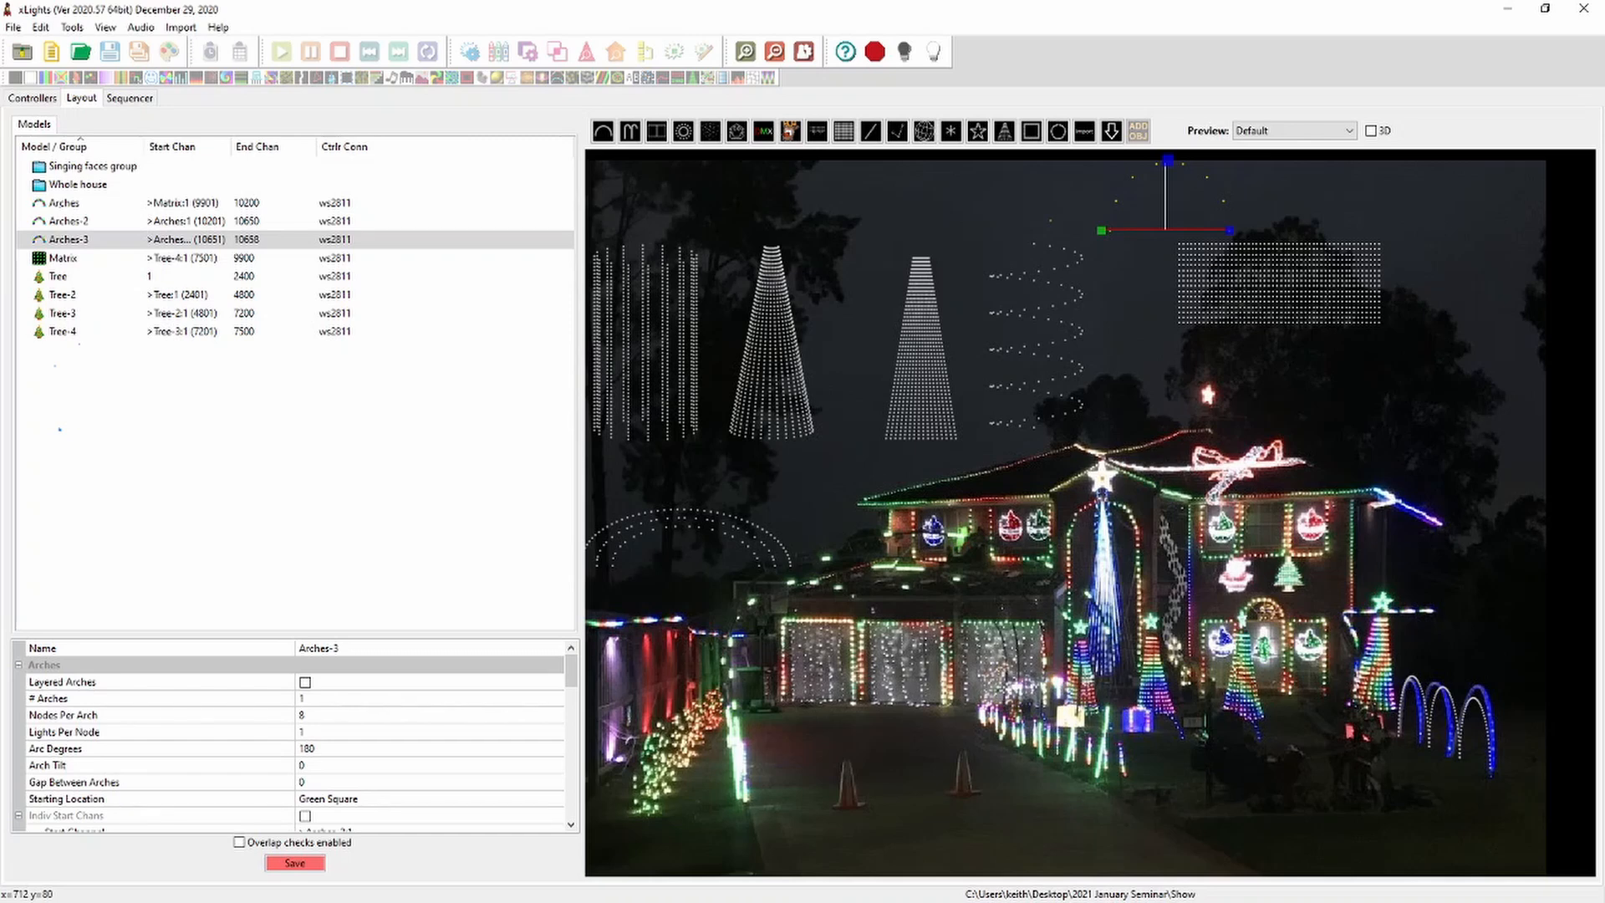
Set the single-color arch to 20 lights per node, place it slightly smaller in the sky right of the matrix, and deselect it
{"action": "left_click", "coordinate": [336, 732]}
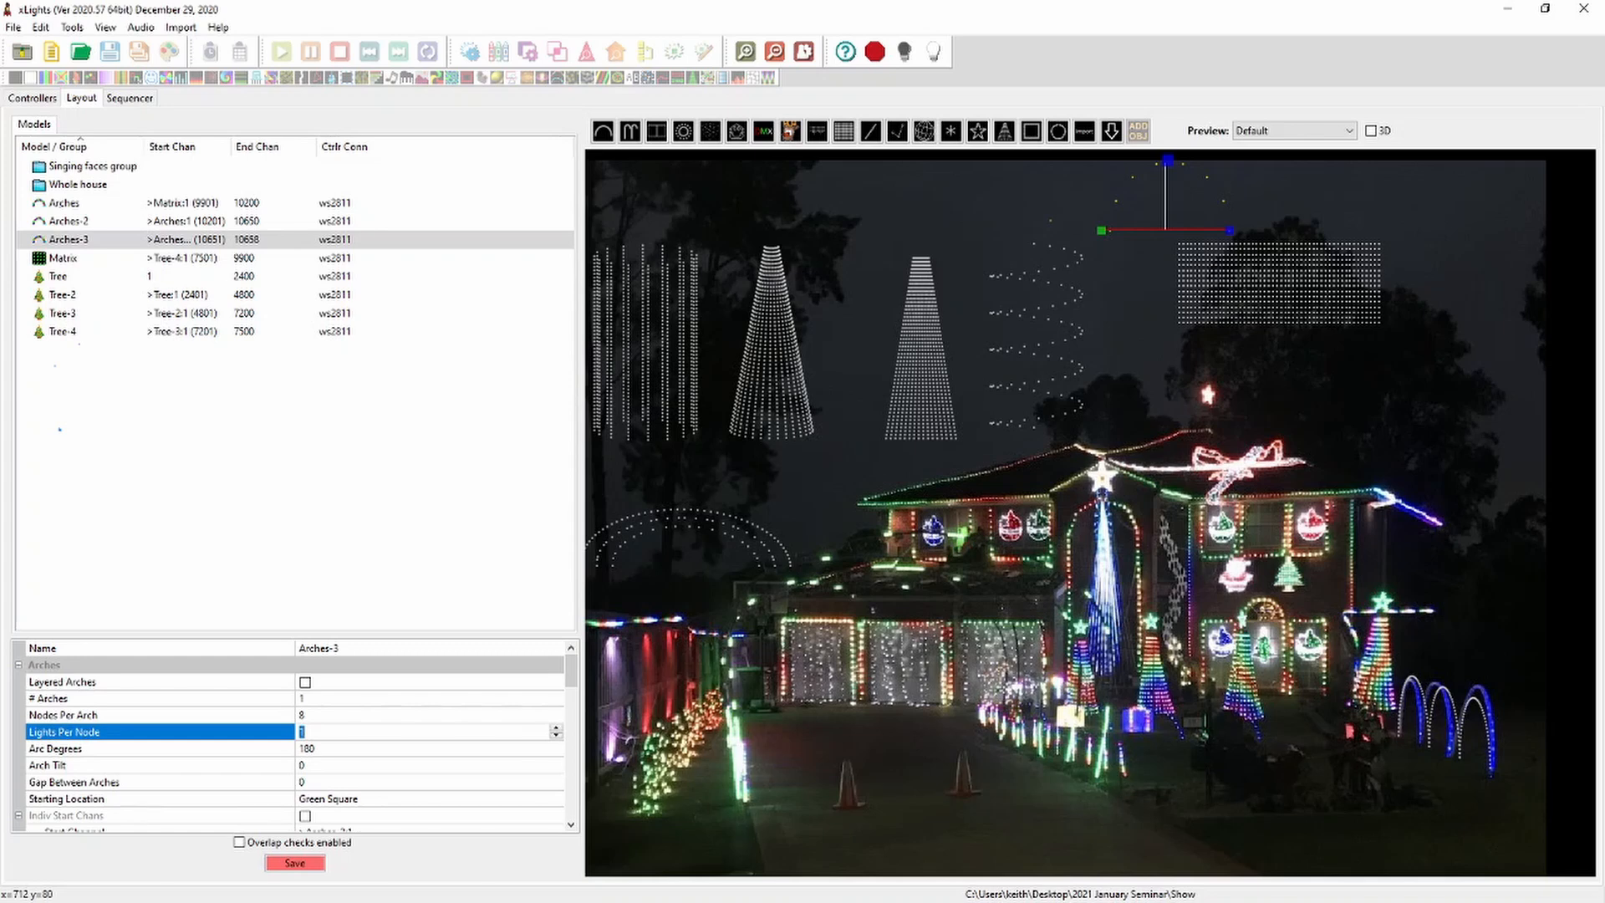
{"action": "type", "text": "20"}
{"action": "key", "text": "Return"}
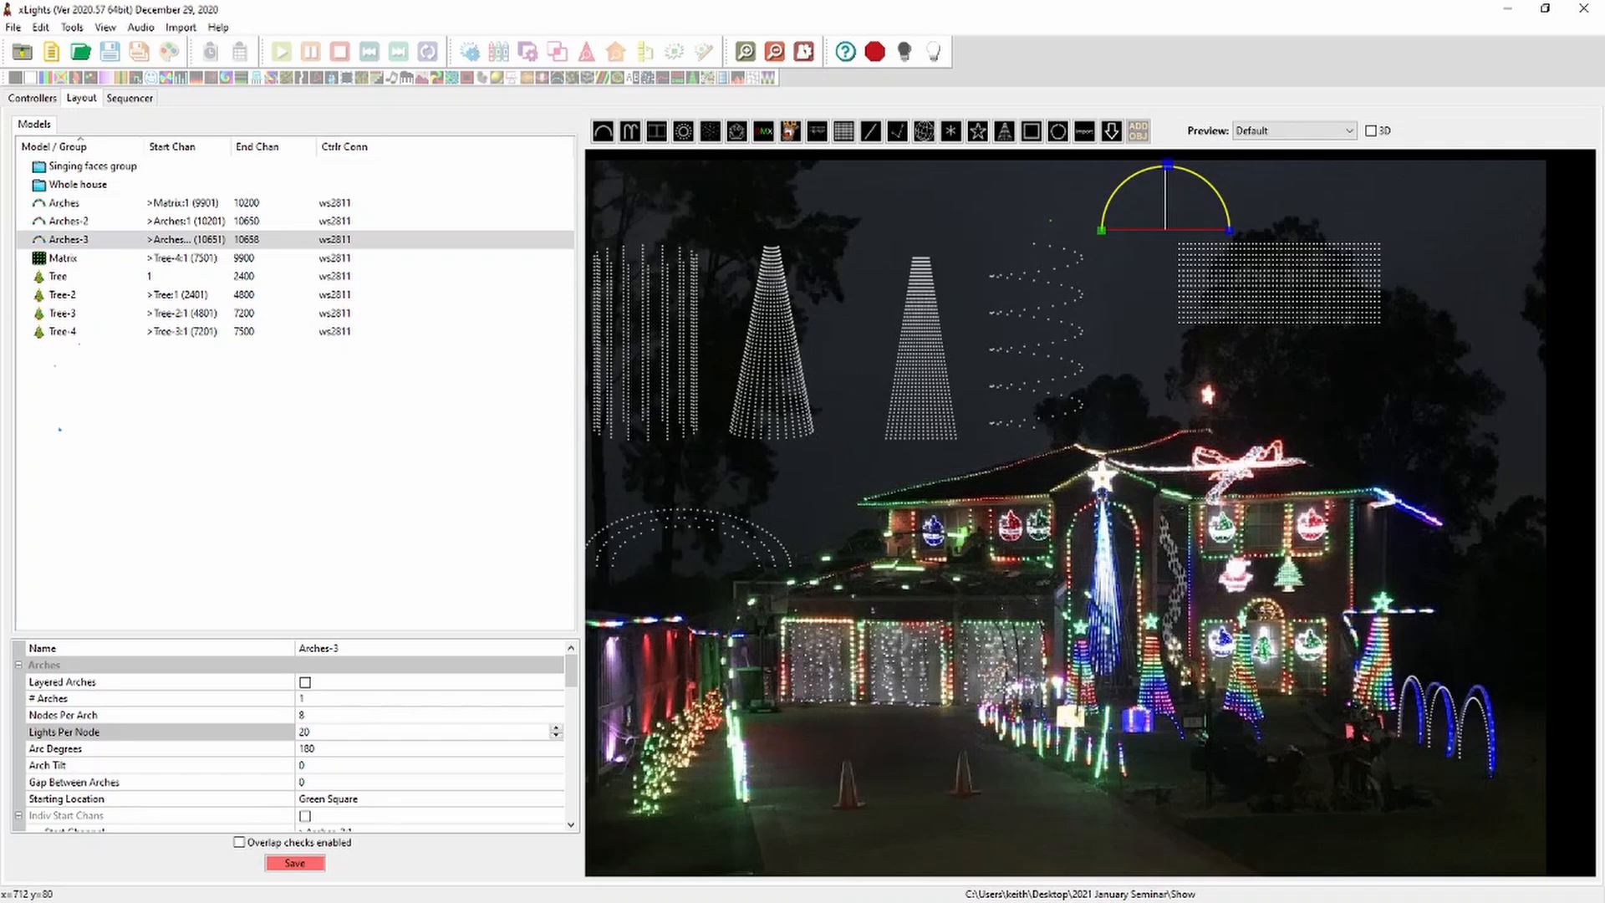
{"action": "left_click_drag", "start_coordinate": [1166, 201], "coordinate": [1436, 238]}
{"action": "key", "text": "Escape"}
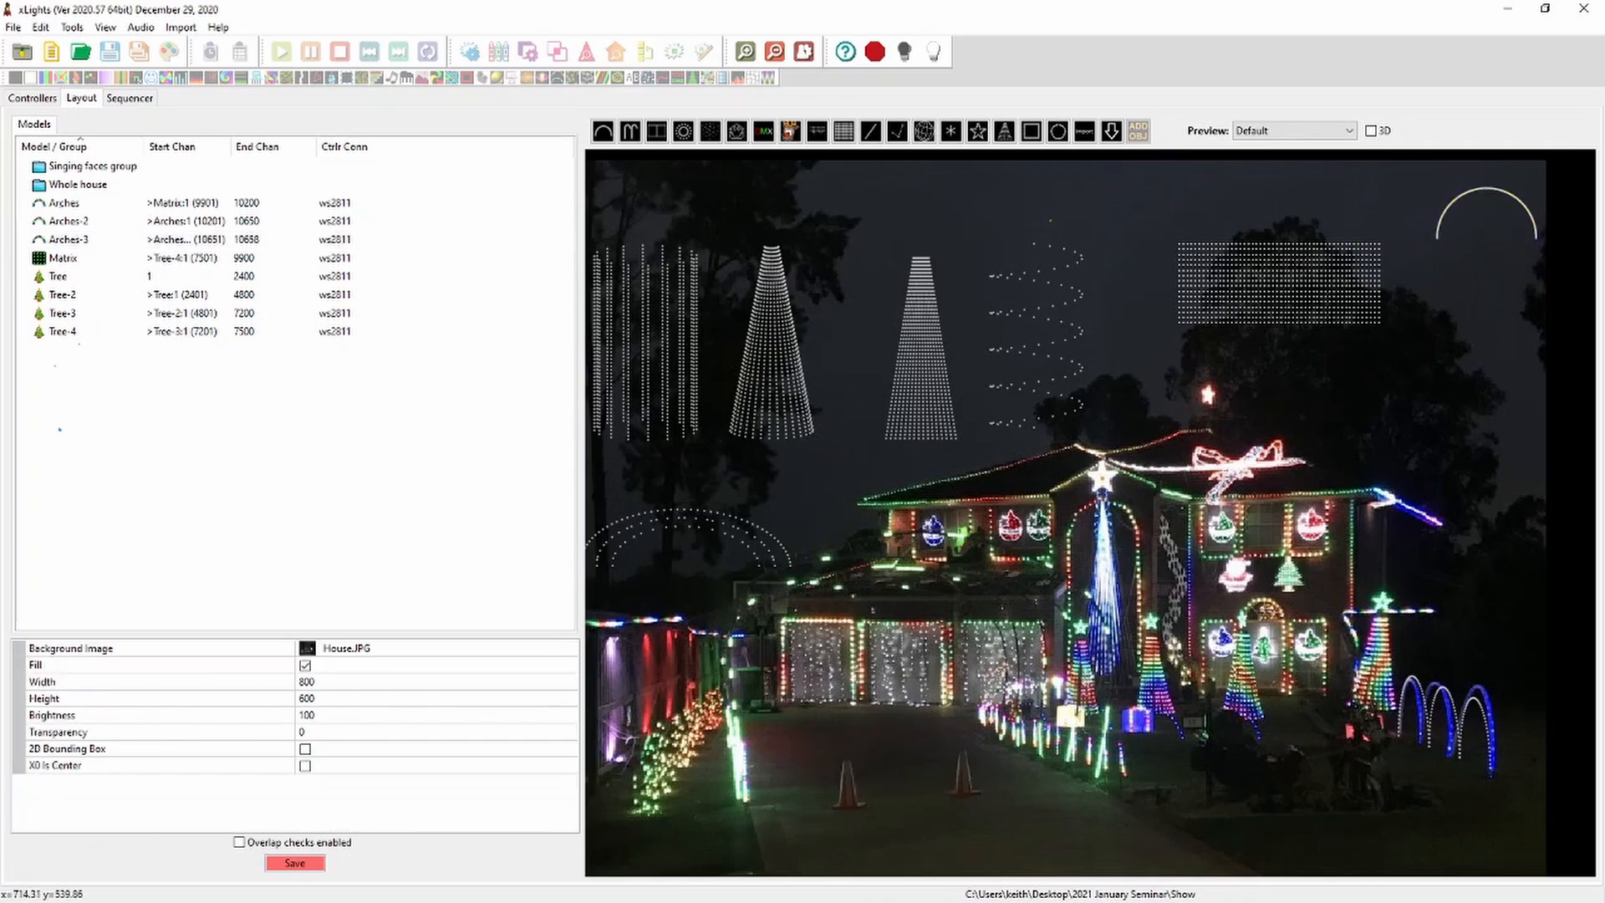
Set the string type of the Tree-2 model to Single Color and review its string and tree properties
{"action": "left_click", "coordinate": [1476, 219]}
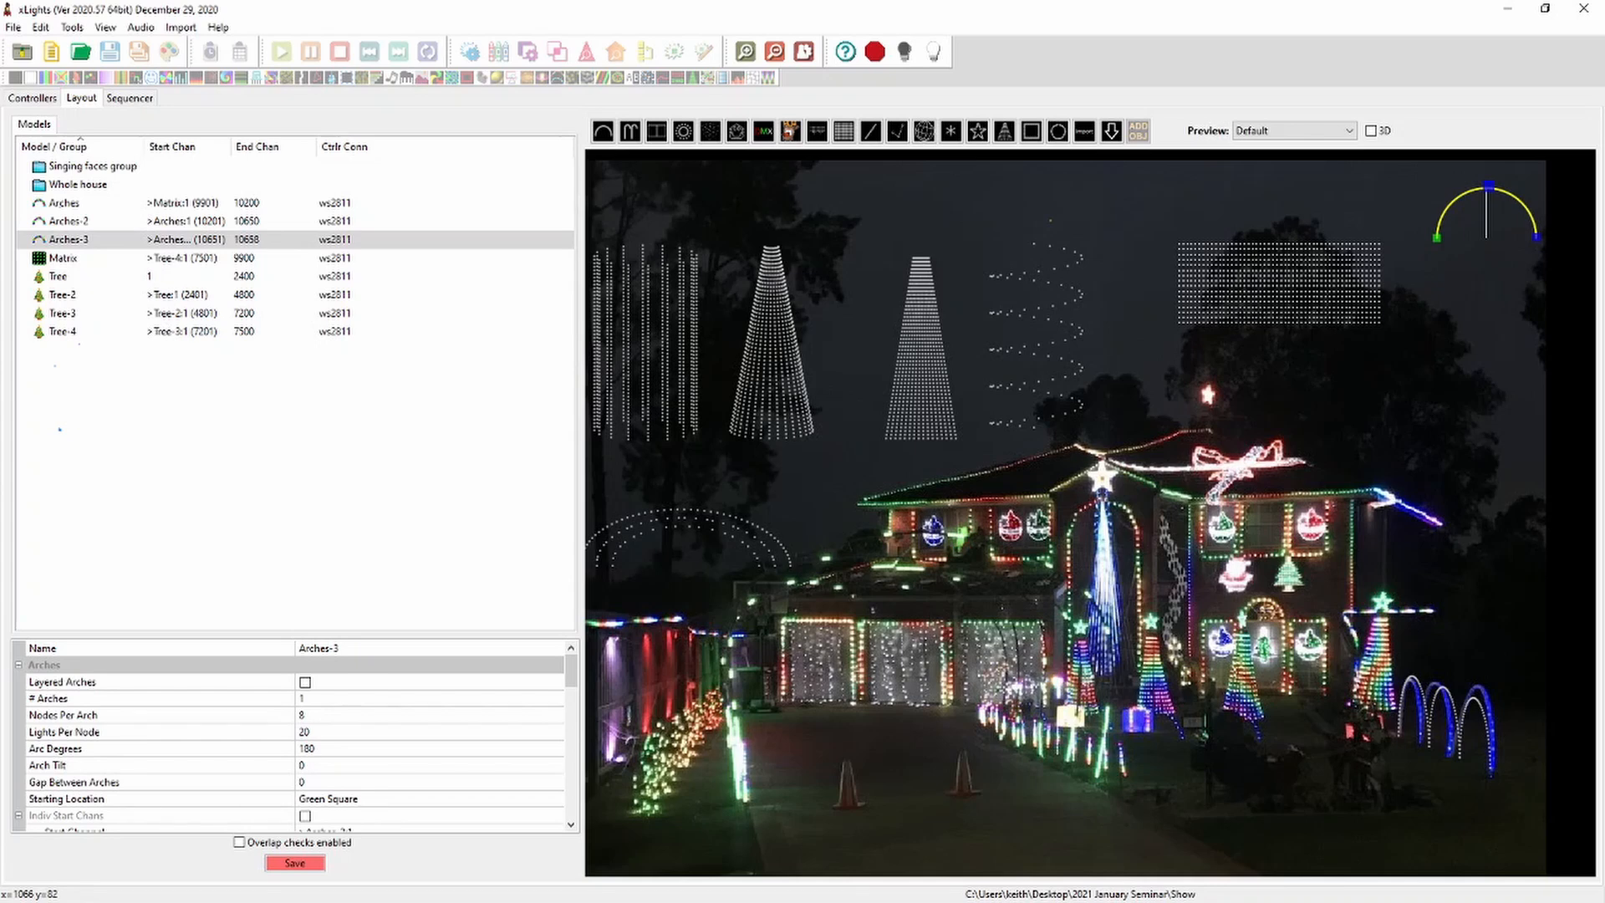
{"action": "left_click", "coordinate": [754, 365]}
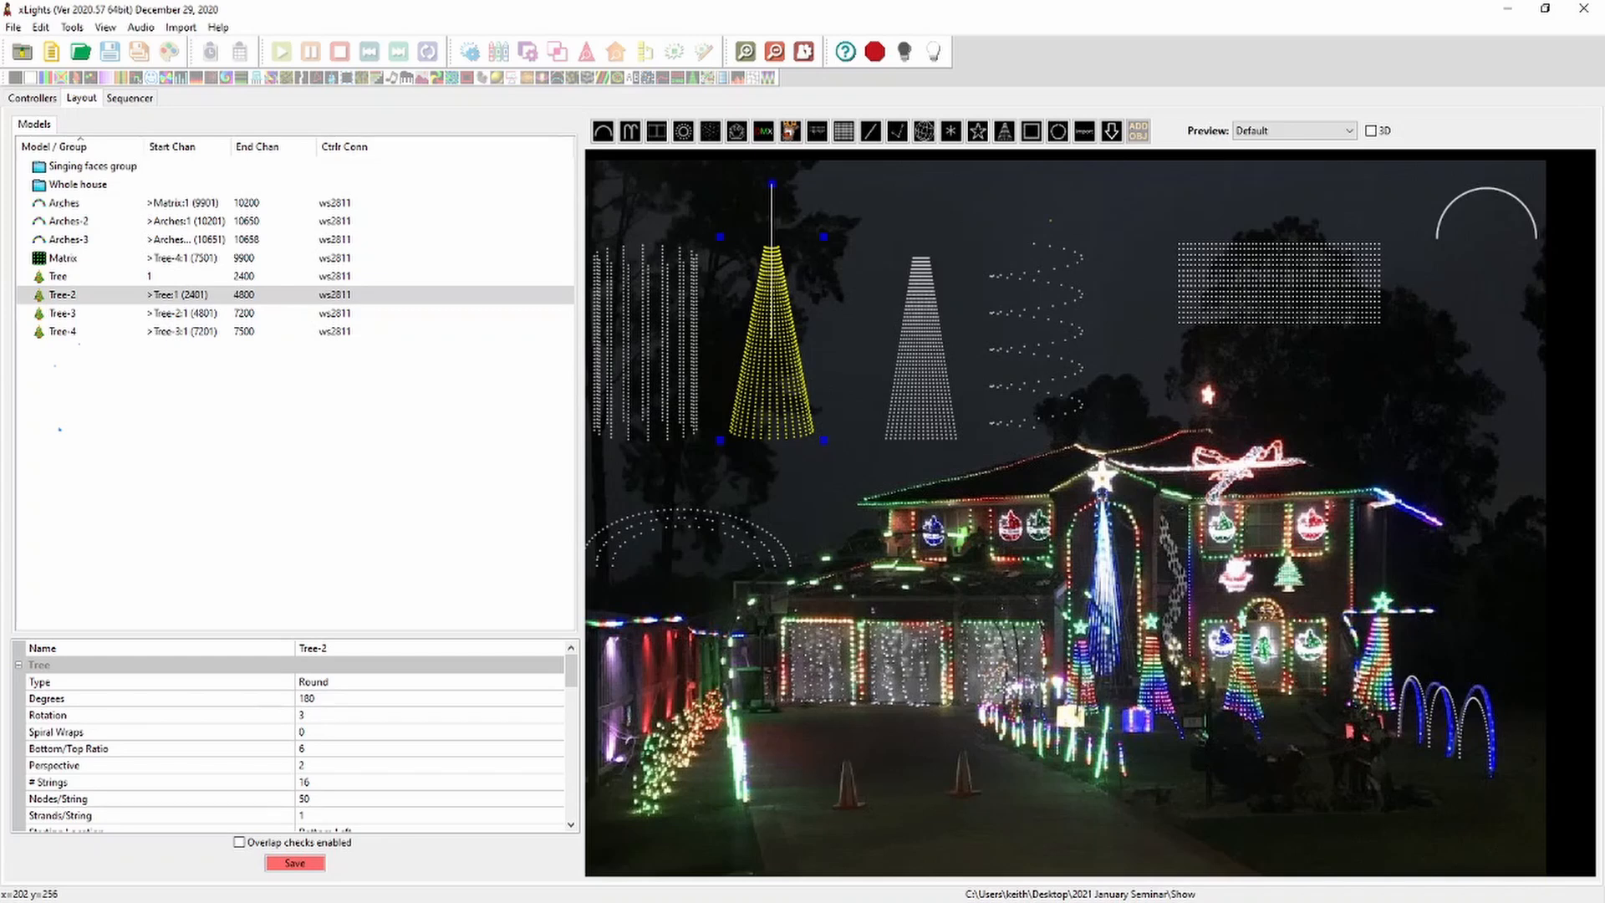
{"action": "scroll", "coordinate": [292, 735], "scroll_direction": "down", "scroll_amount": 10}
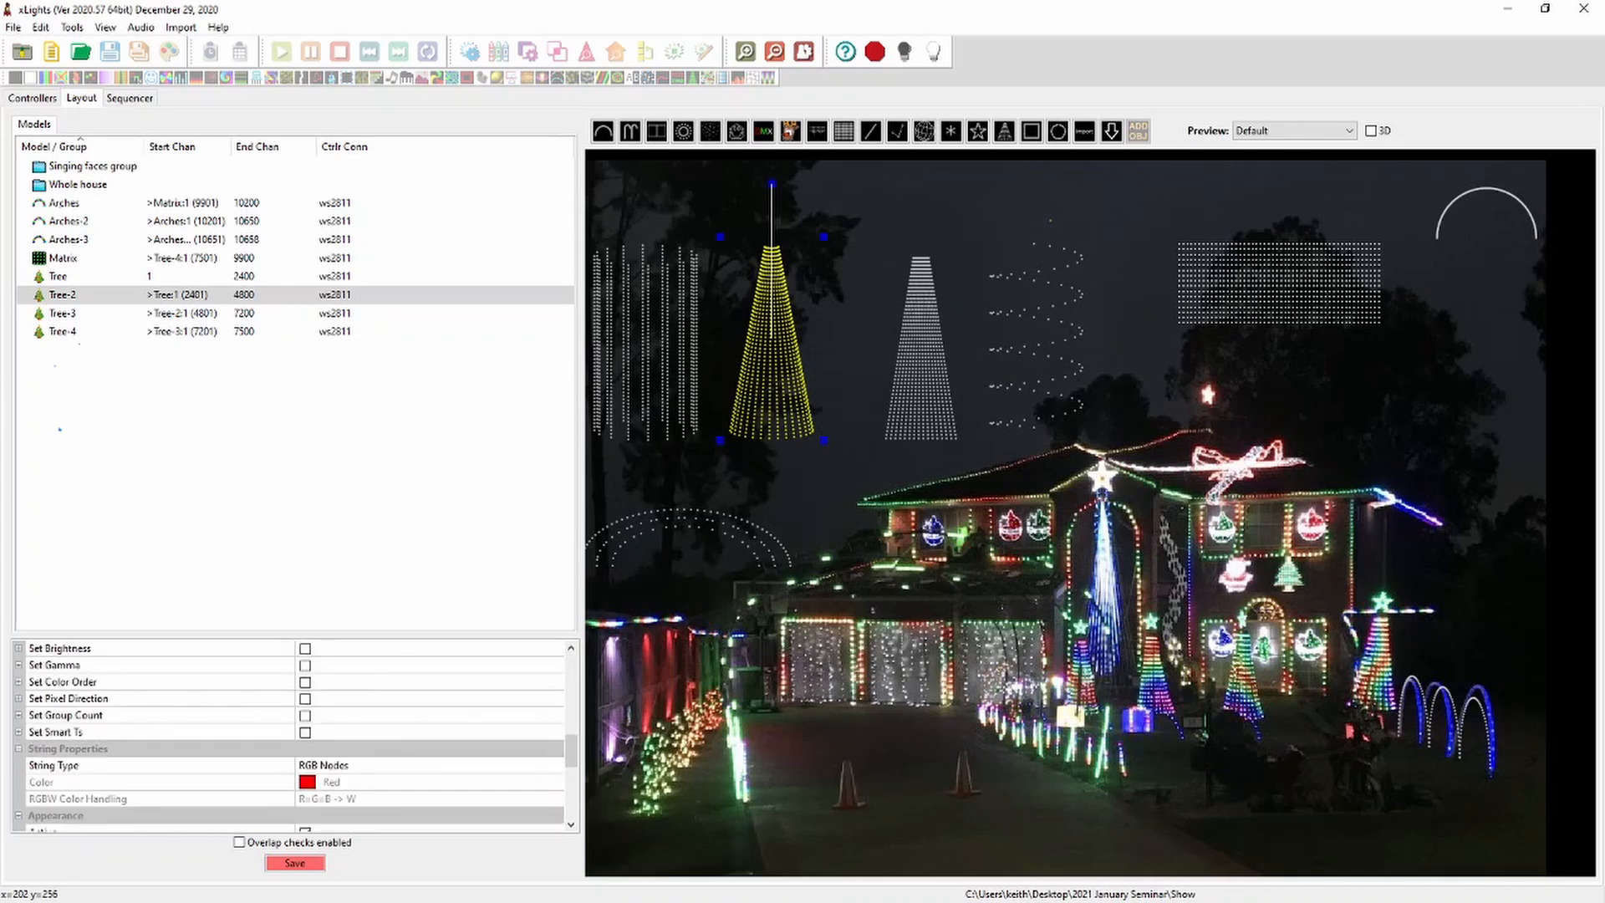
{"action": "left_click", "coordinate": [555, 766]}
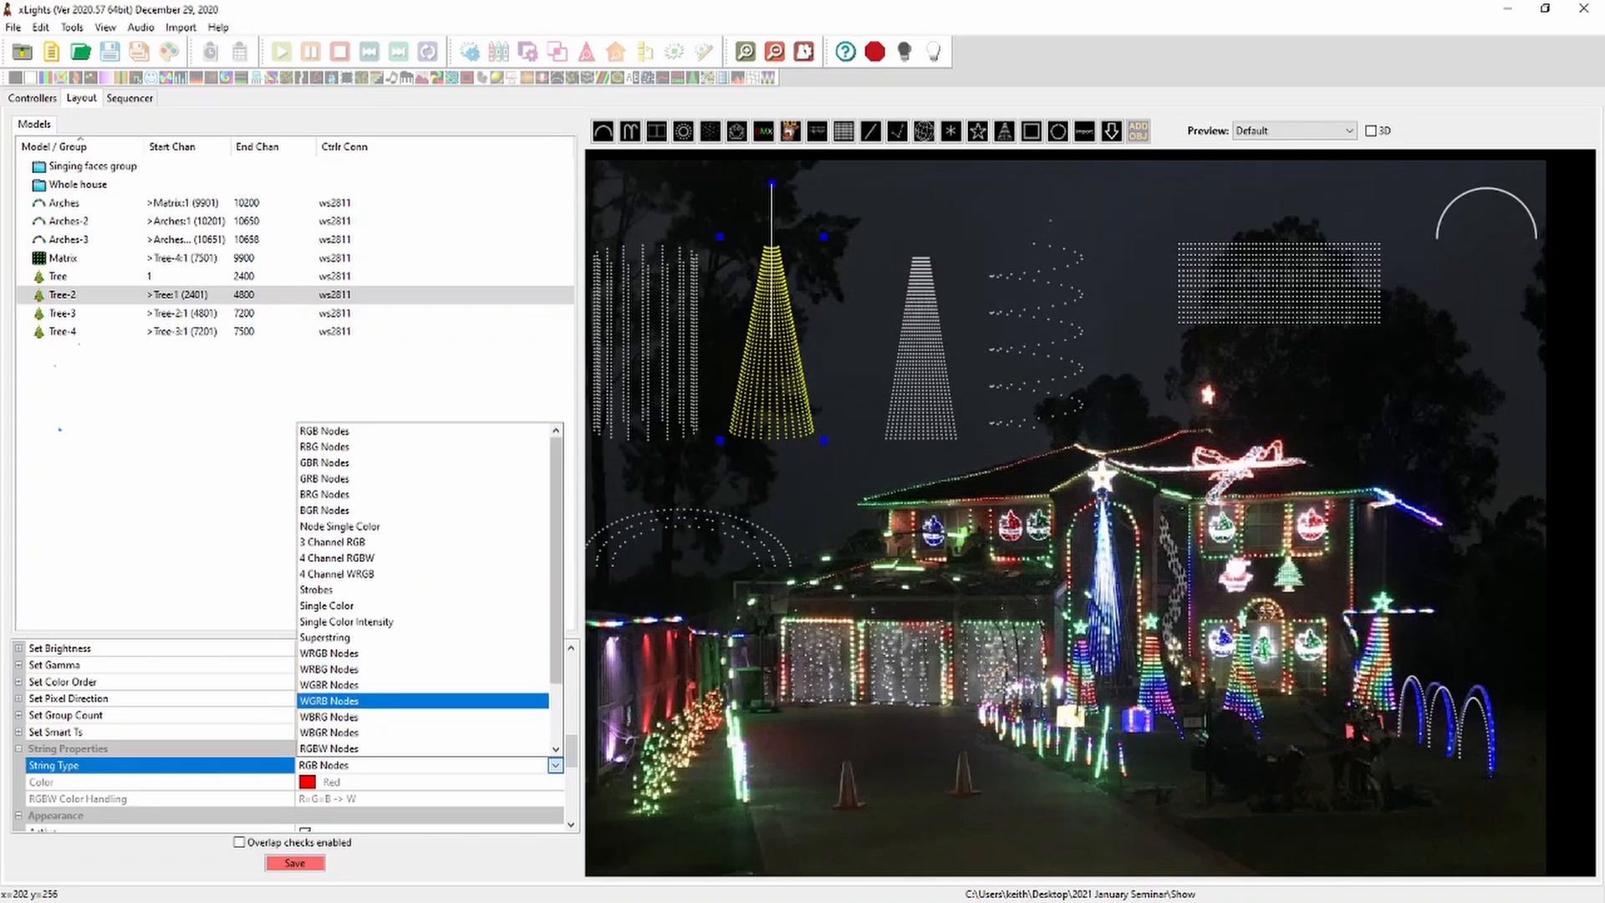
{"action": "left_click", "coordinate": [327, 607]}
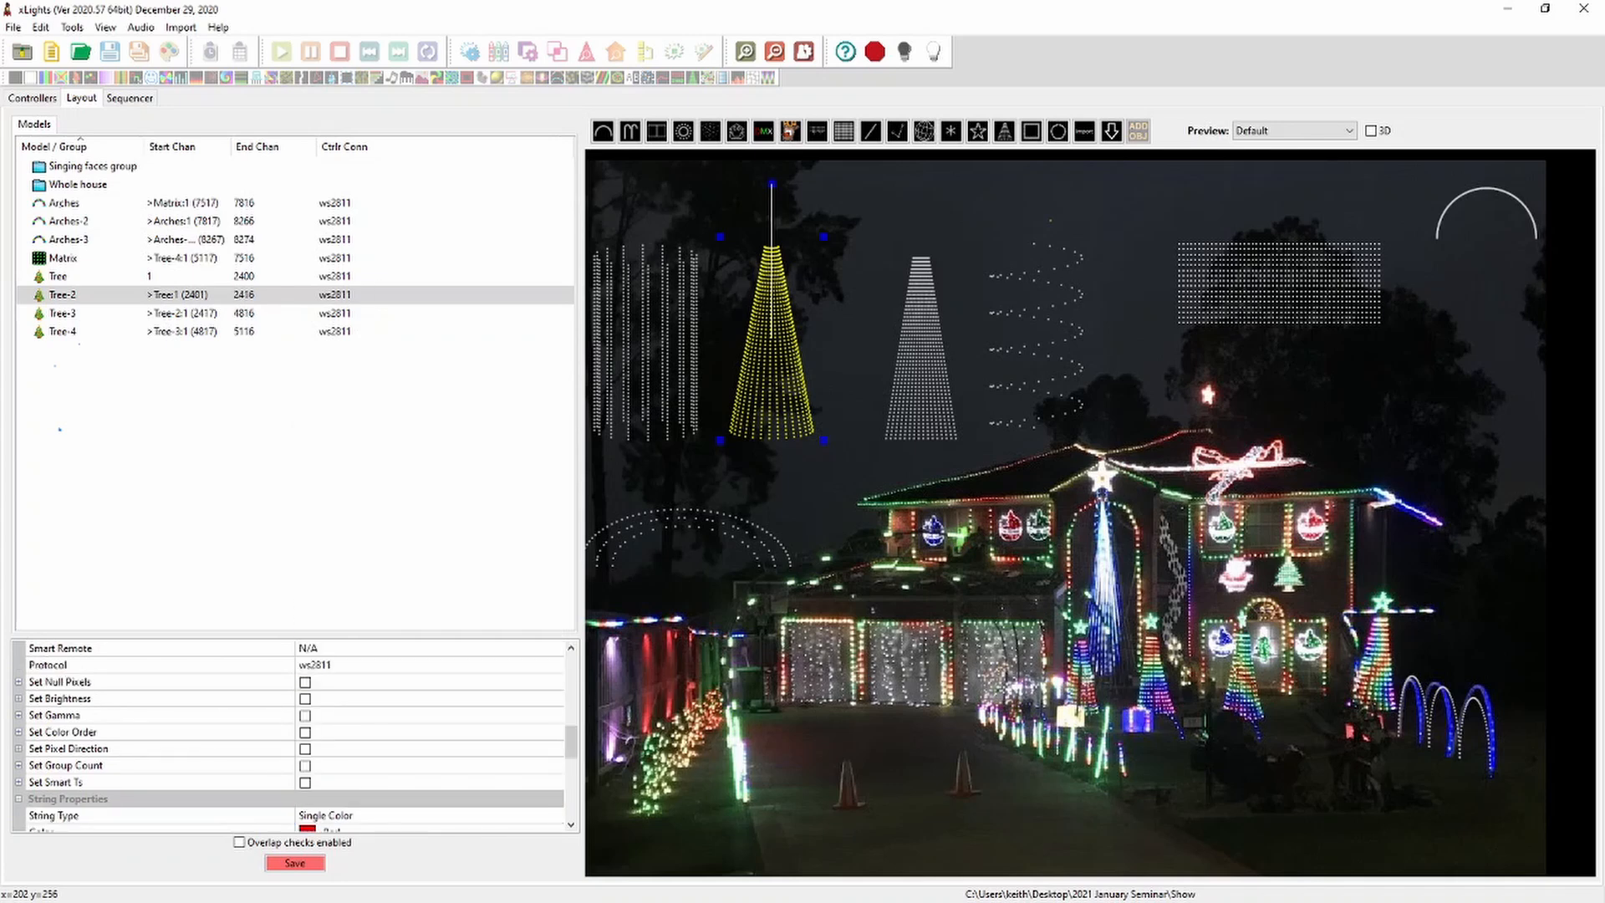
{"action": "scroll", "coordinate": [293, 736], "scroll_direction": "down", "scroll_amount": 3}
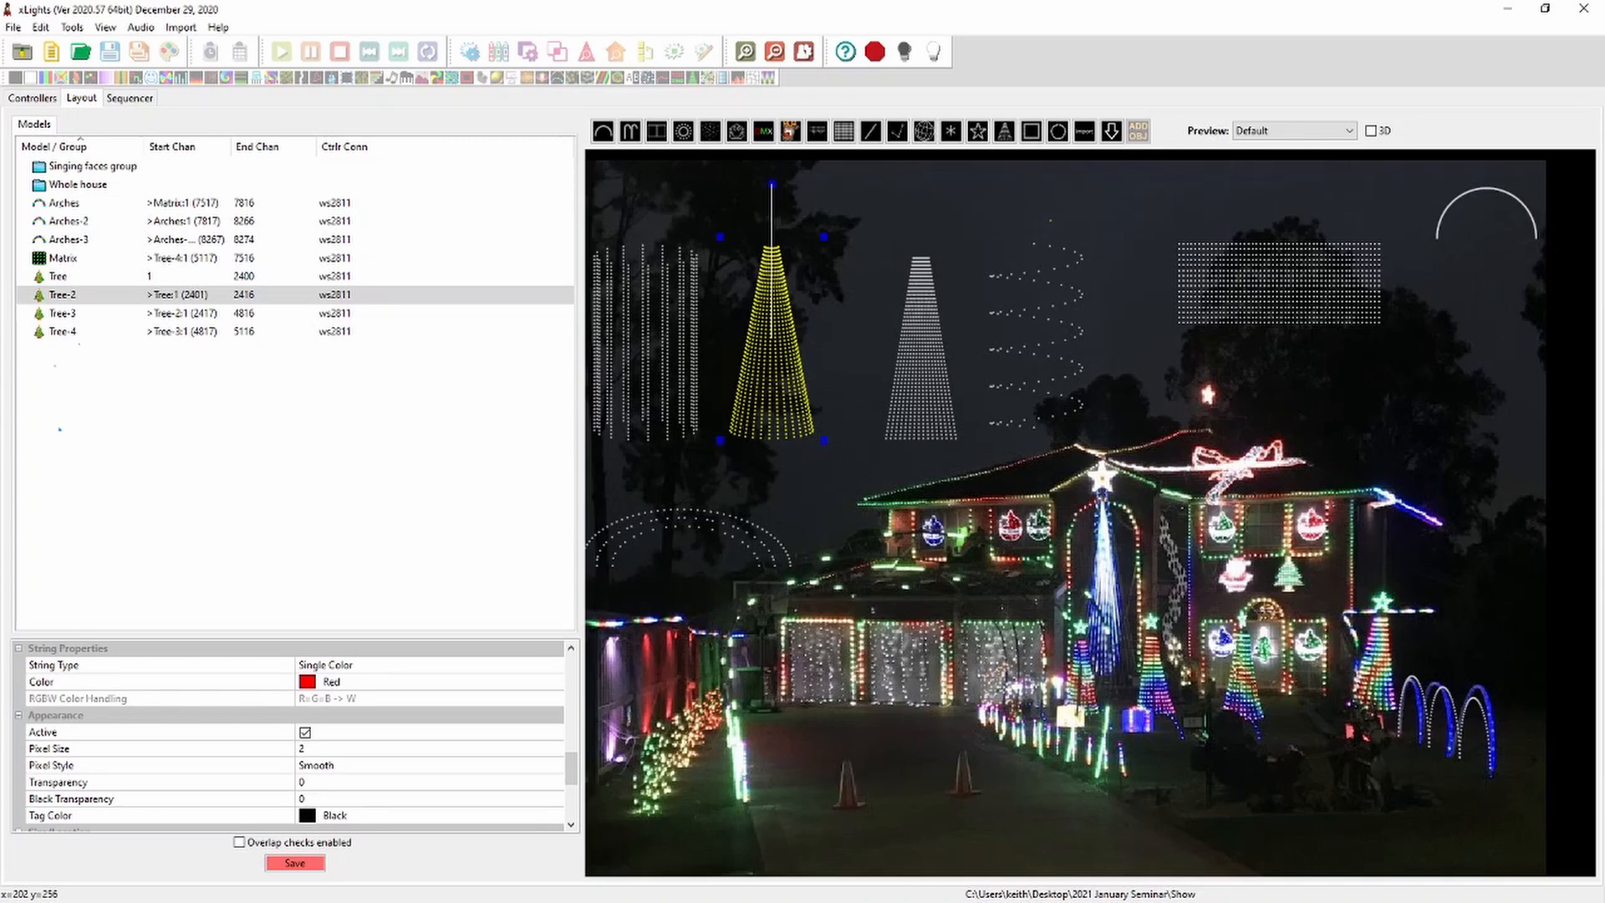
{"action": "left_click_drag", "start_coordinate": [571, 769], "coordinate": [571, 667]}
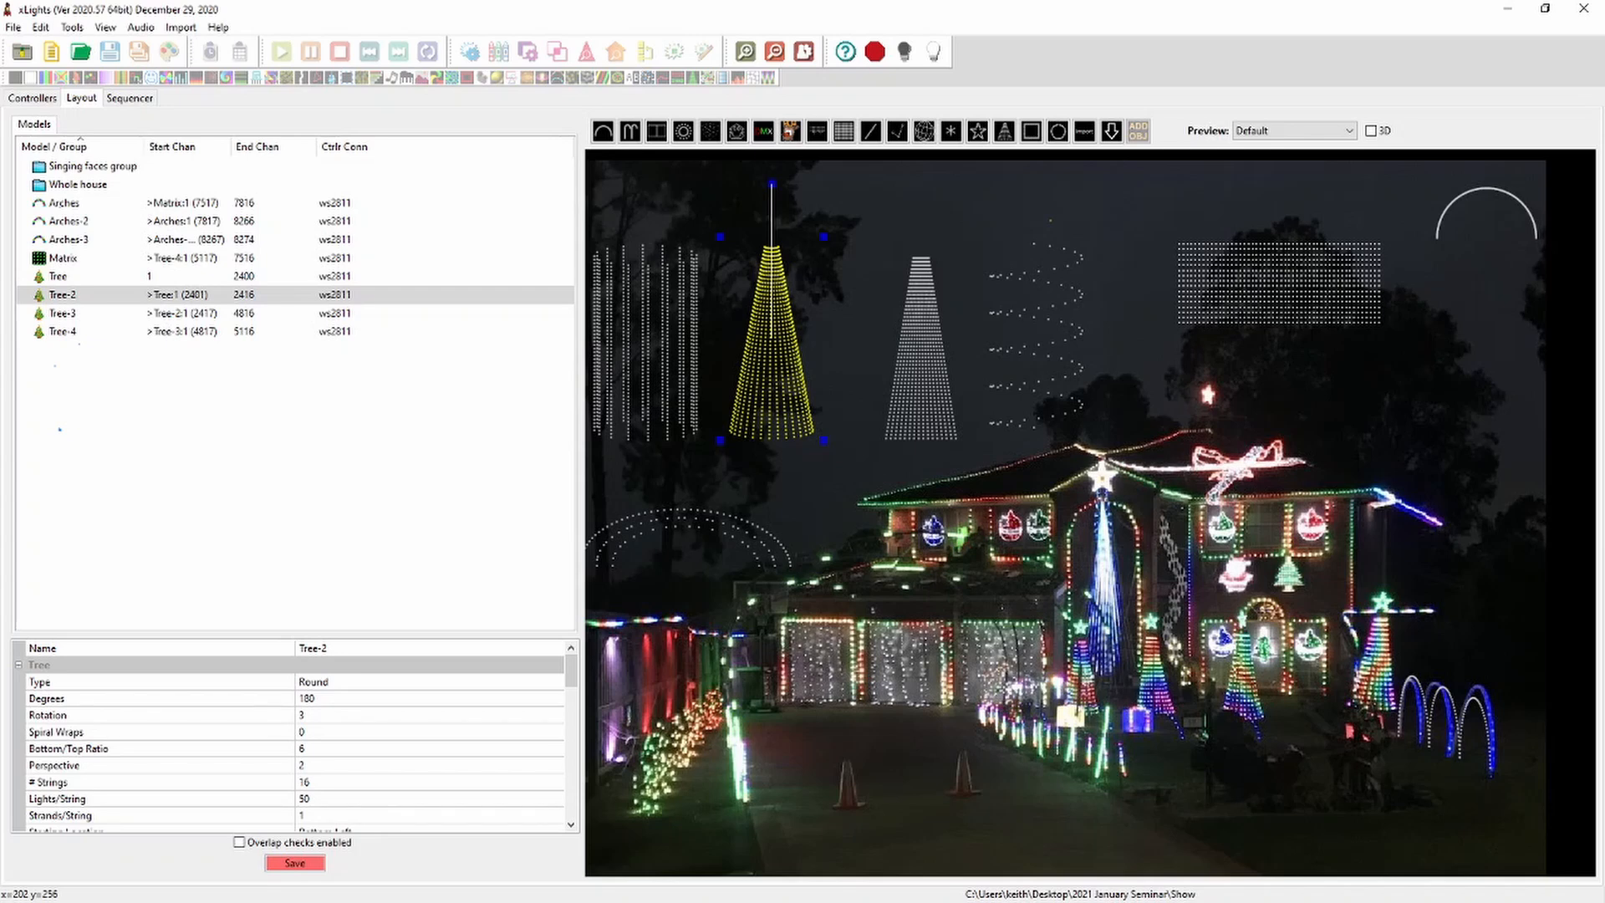
Move Tree-2 slightly higher in the sky and set its string type to Superstring
{"action": "left_click_drag", "start_coordinate": [774, 392], "coordinate": [780, 348]}
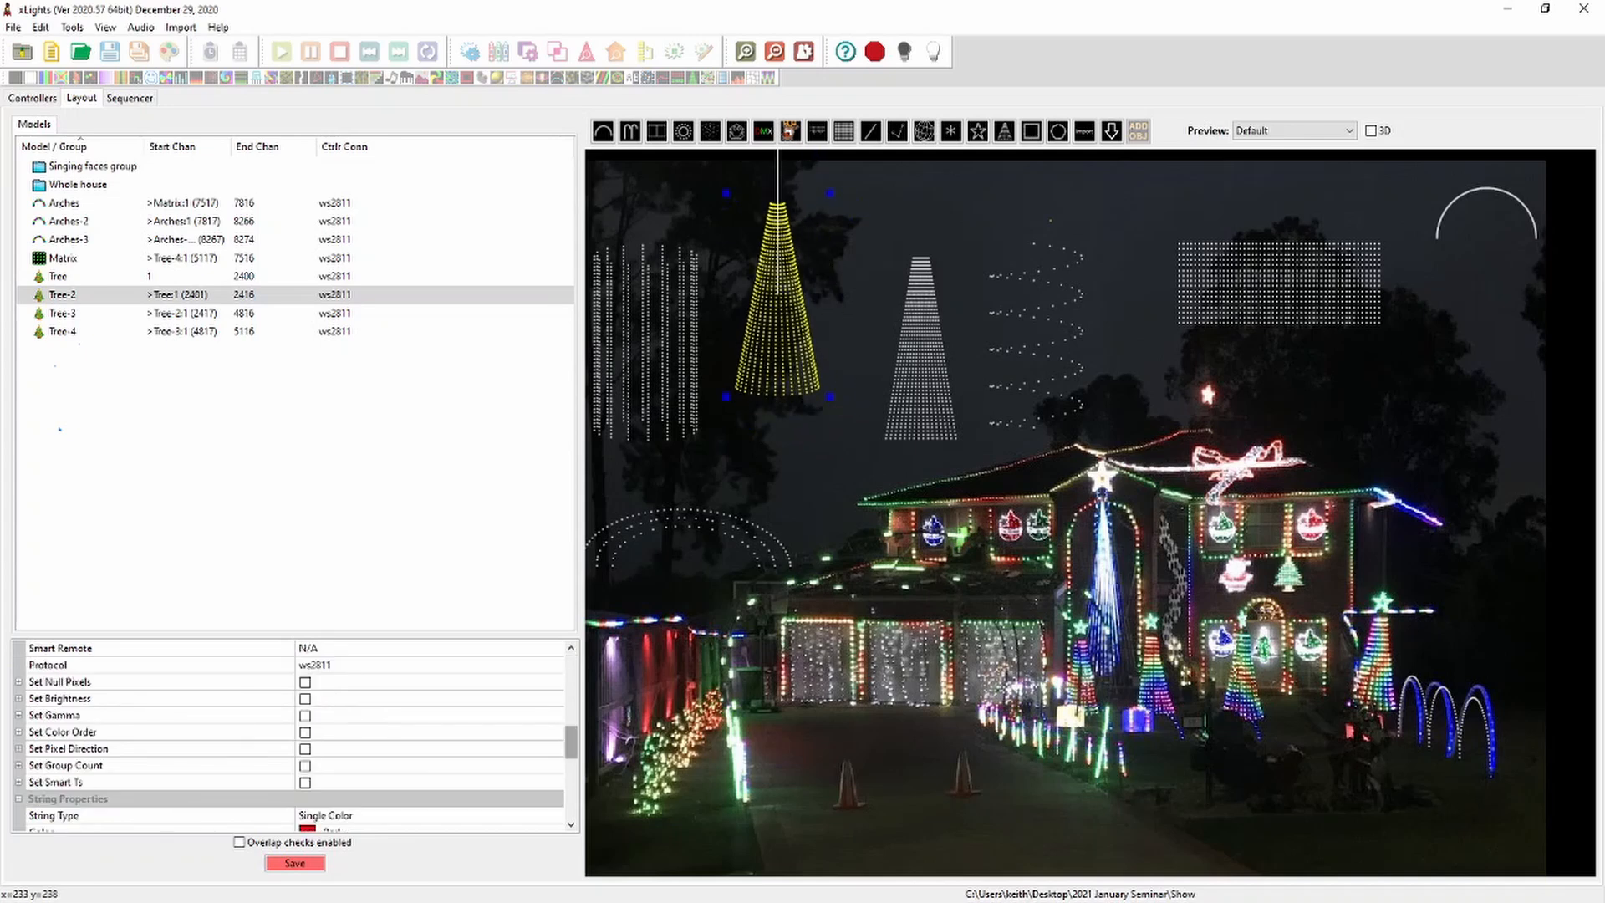
{"action": "left_click_drag", "start_coordinate": [571, 742], "coordinate": [571, 778]}
{"action": "left_click", "coordinate": [754, 326]}
{"action": "left_click", "coordinate": [326, 815]}
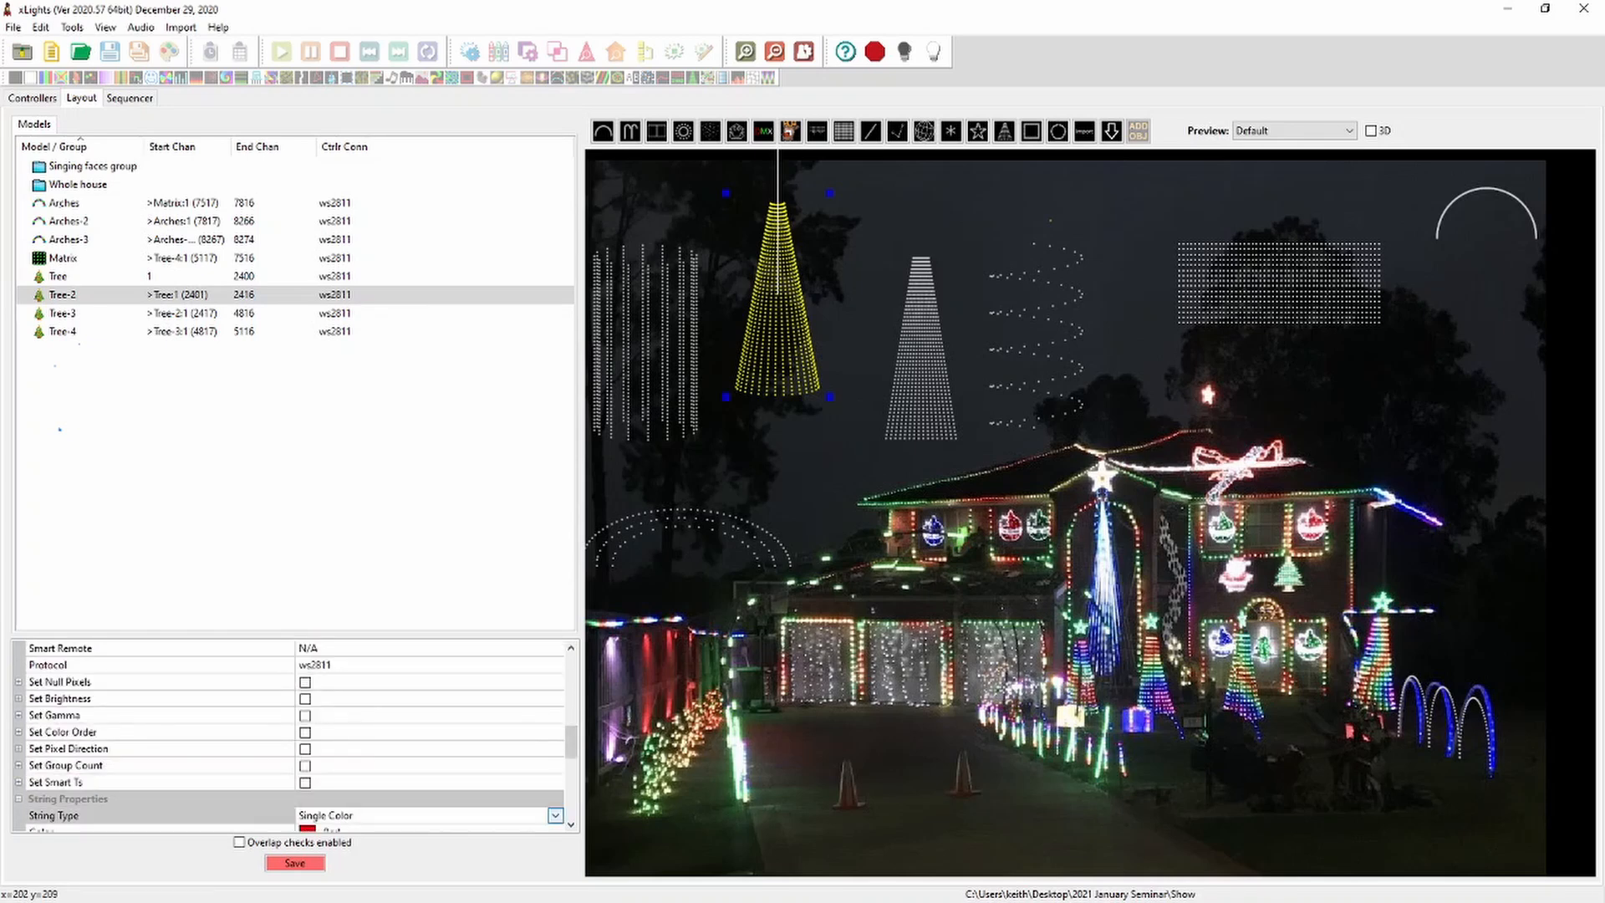
{"action": "left_click", "coordinate": [555, 815]}
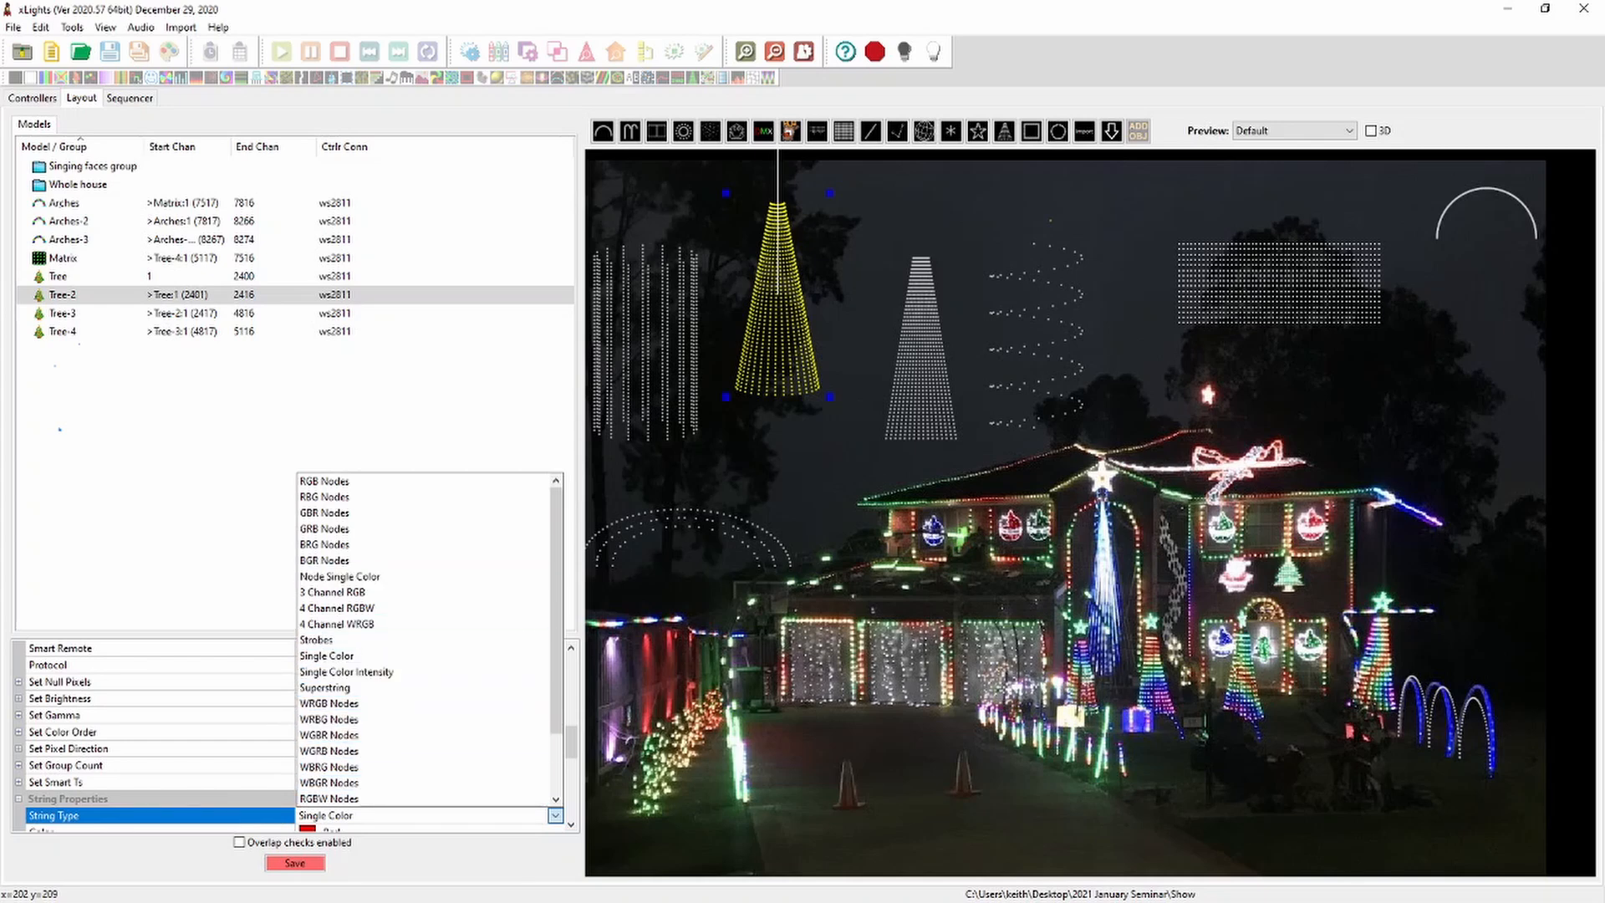
{"action": "left_click", "coordinate": [325, 688]}
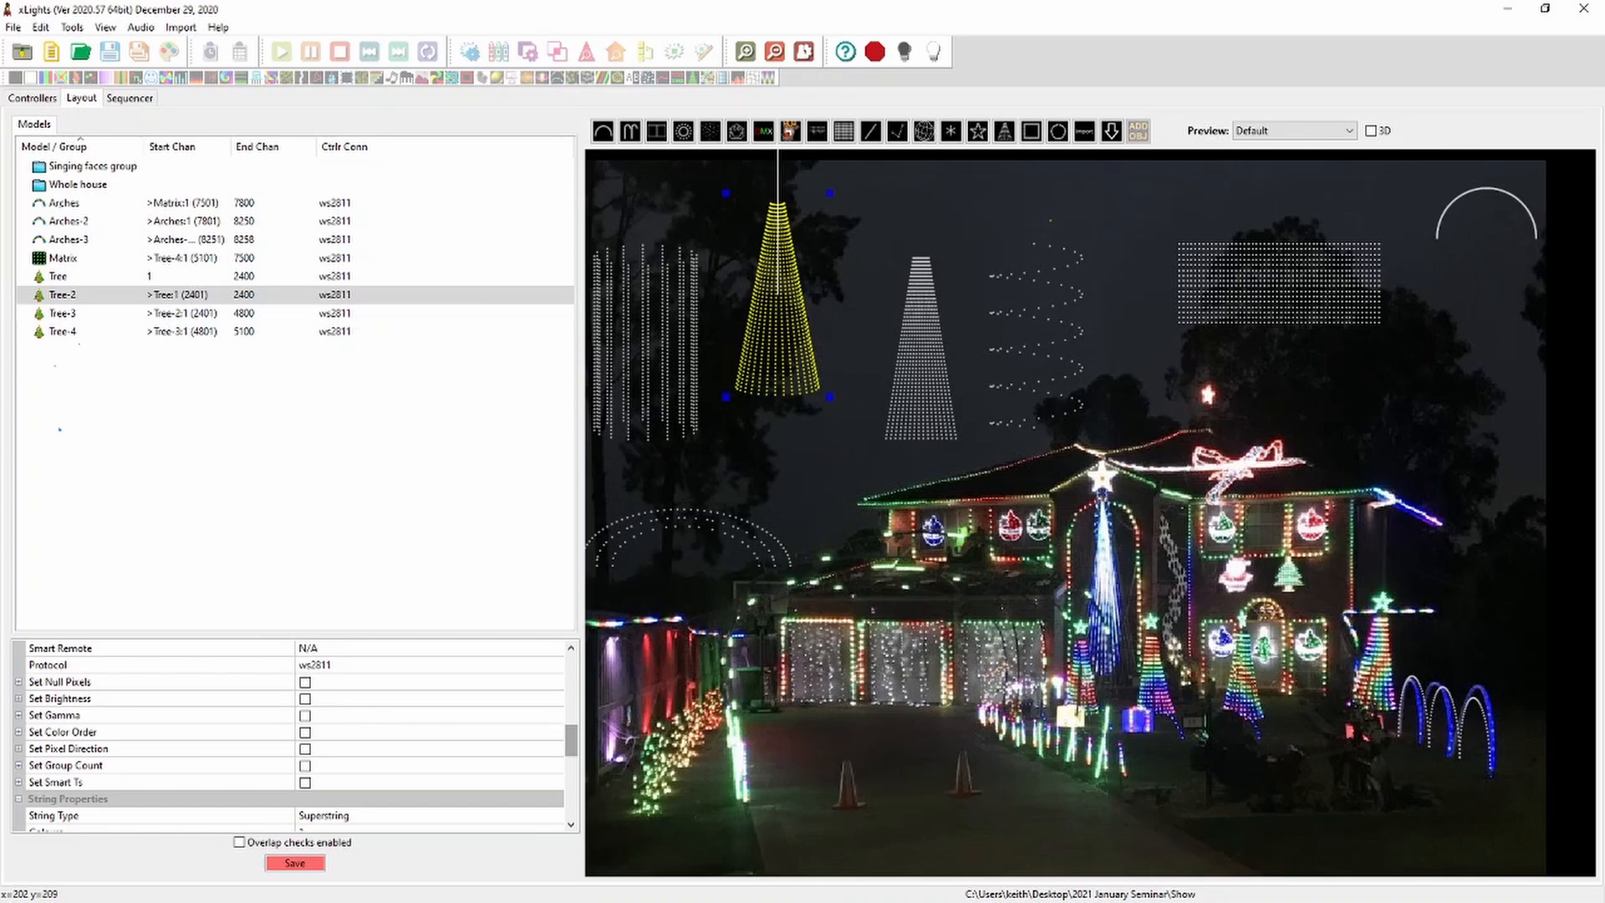
Give the Tree-2 superstring 3 colours and set the third colour to white
{"action": "scroll", "coordinate": [293, 736], "scroll_direction": "down", "scroll_amount": 3}
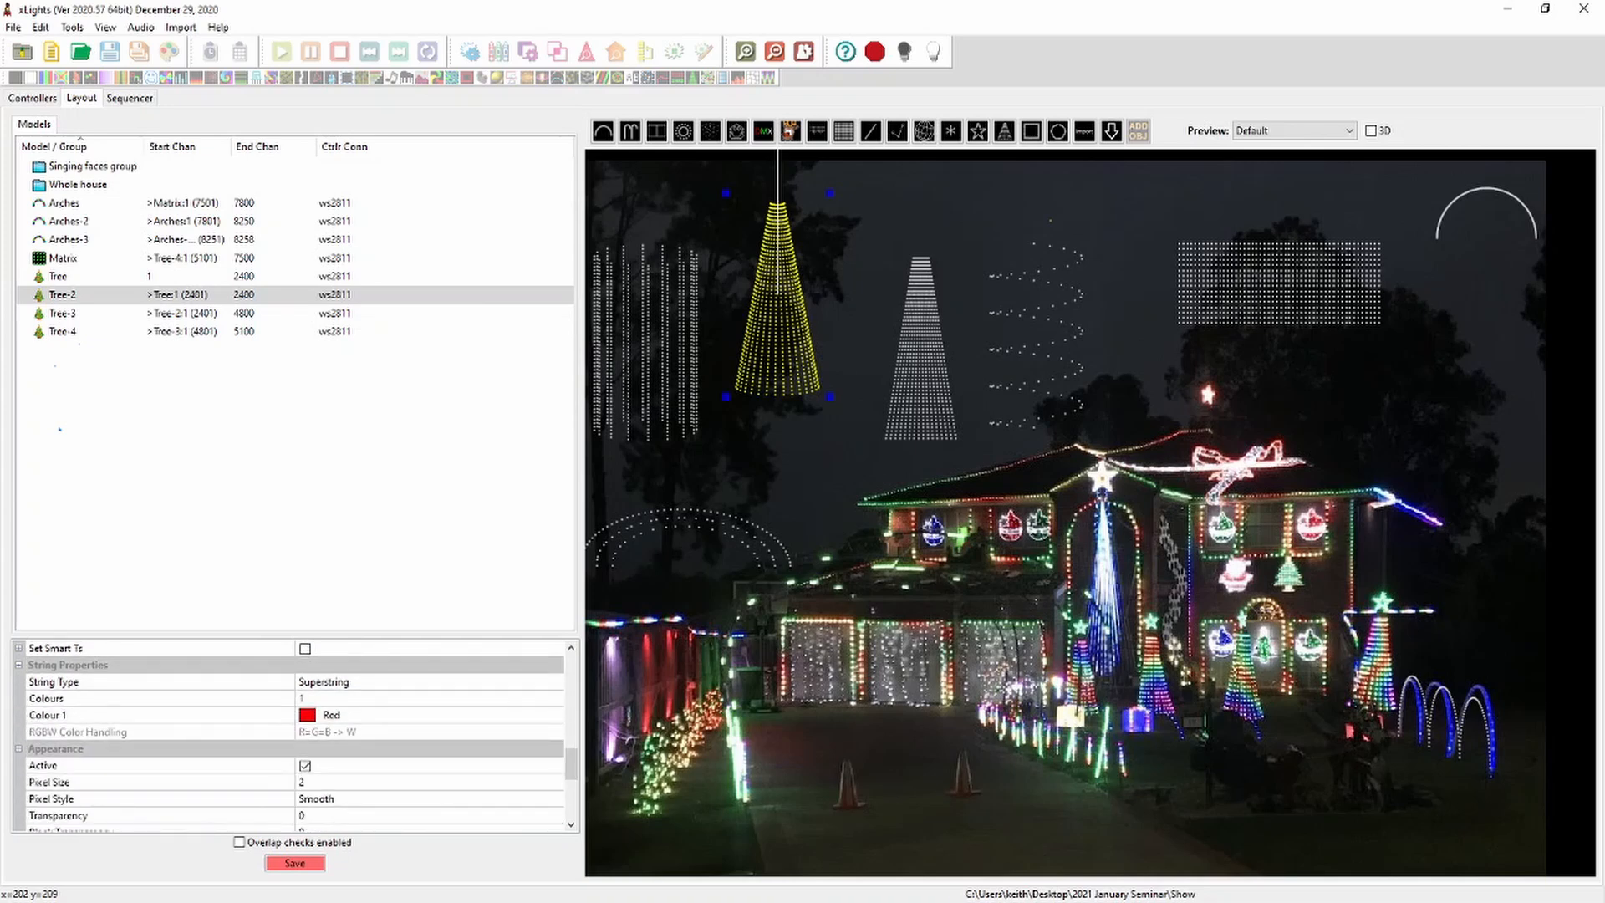
{"action": "left_click", "coordinate": [335, 699]}
{"action": "type", "text": "3"}
{"action": "key", "text": "Return"}
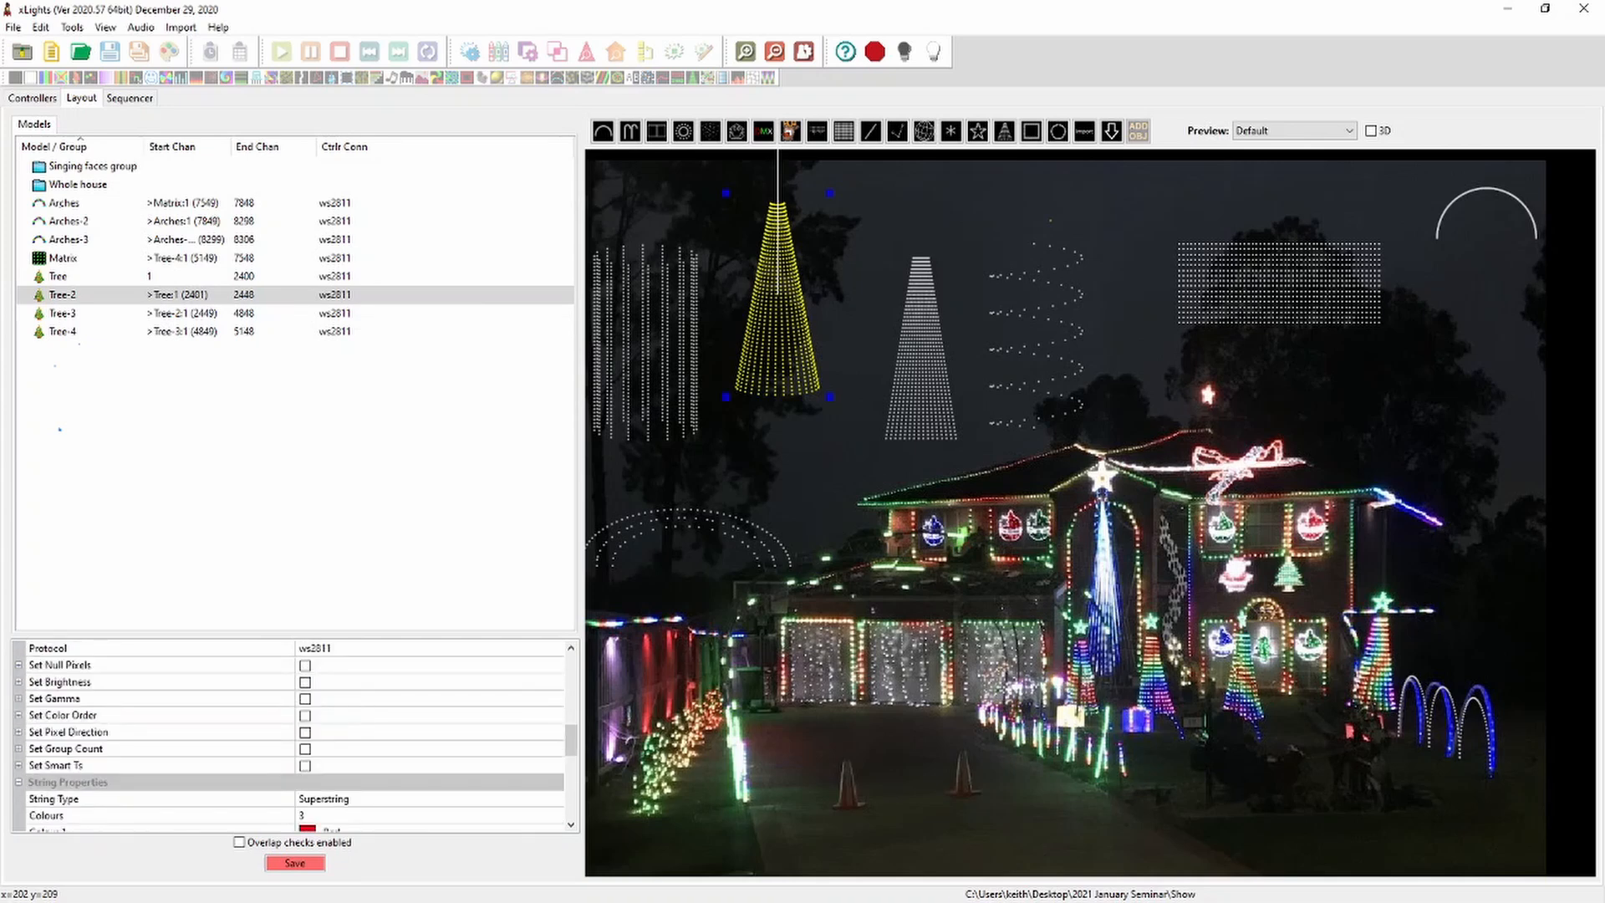
{"action": "left_click", "coordinate": [333, 715]}
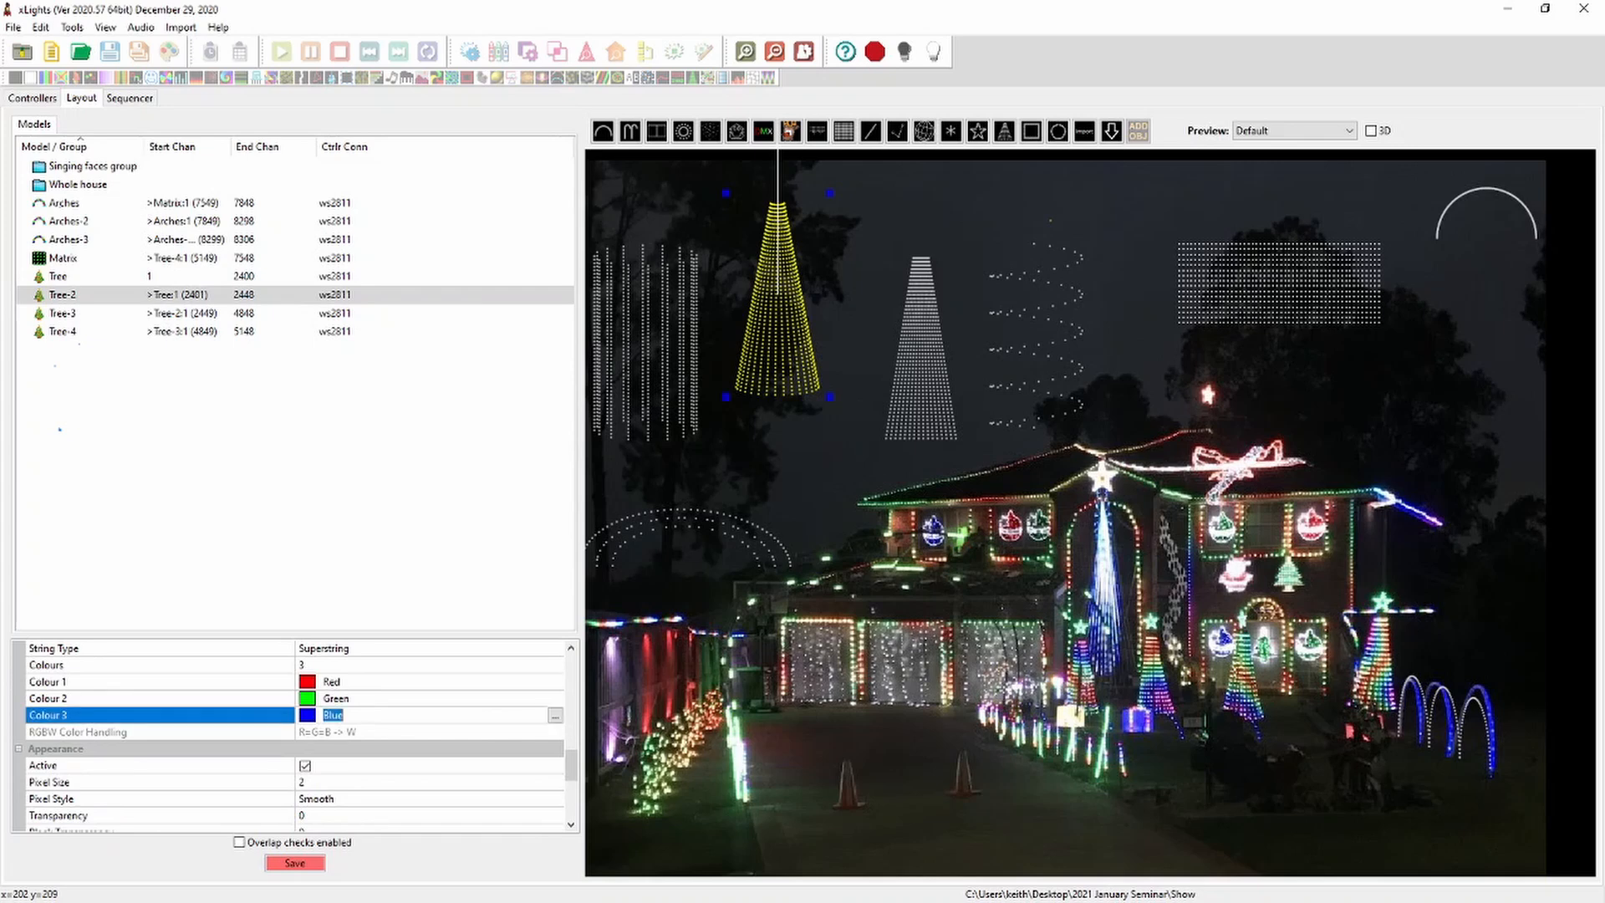
{"action": "left_click", "coordinate": [555, 716]}
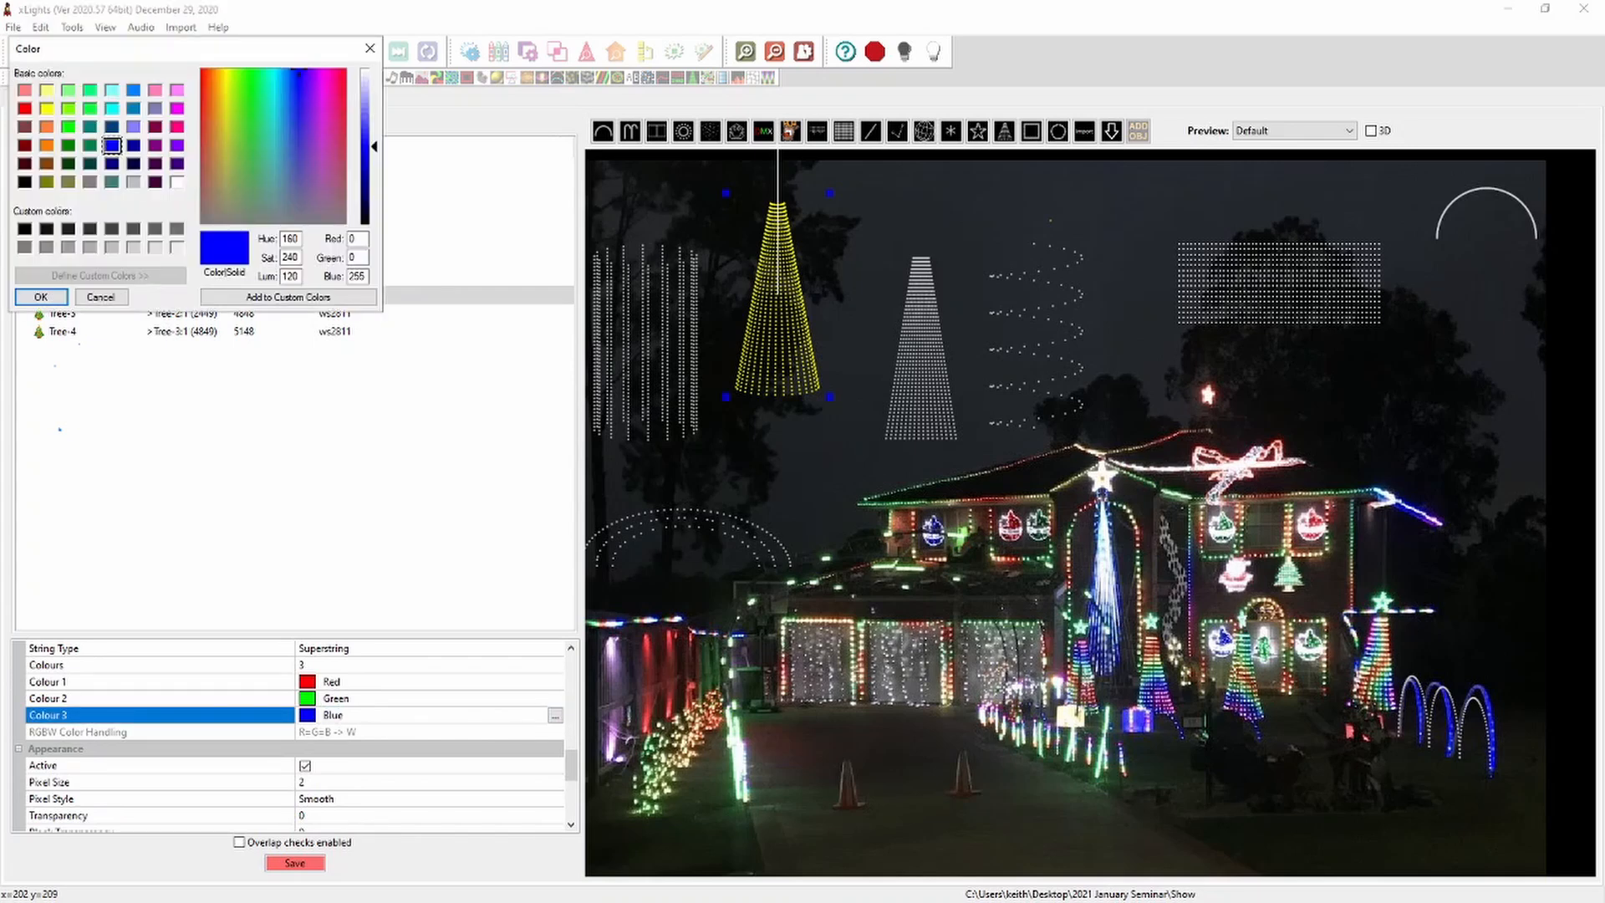
{"action": "left_click", "coordinate": [40, 297]}
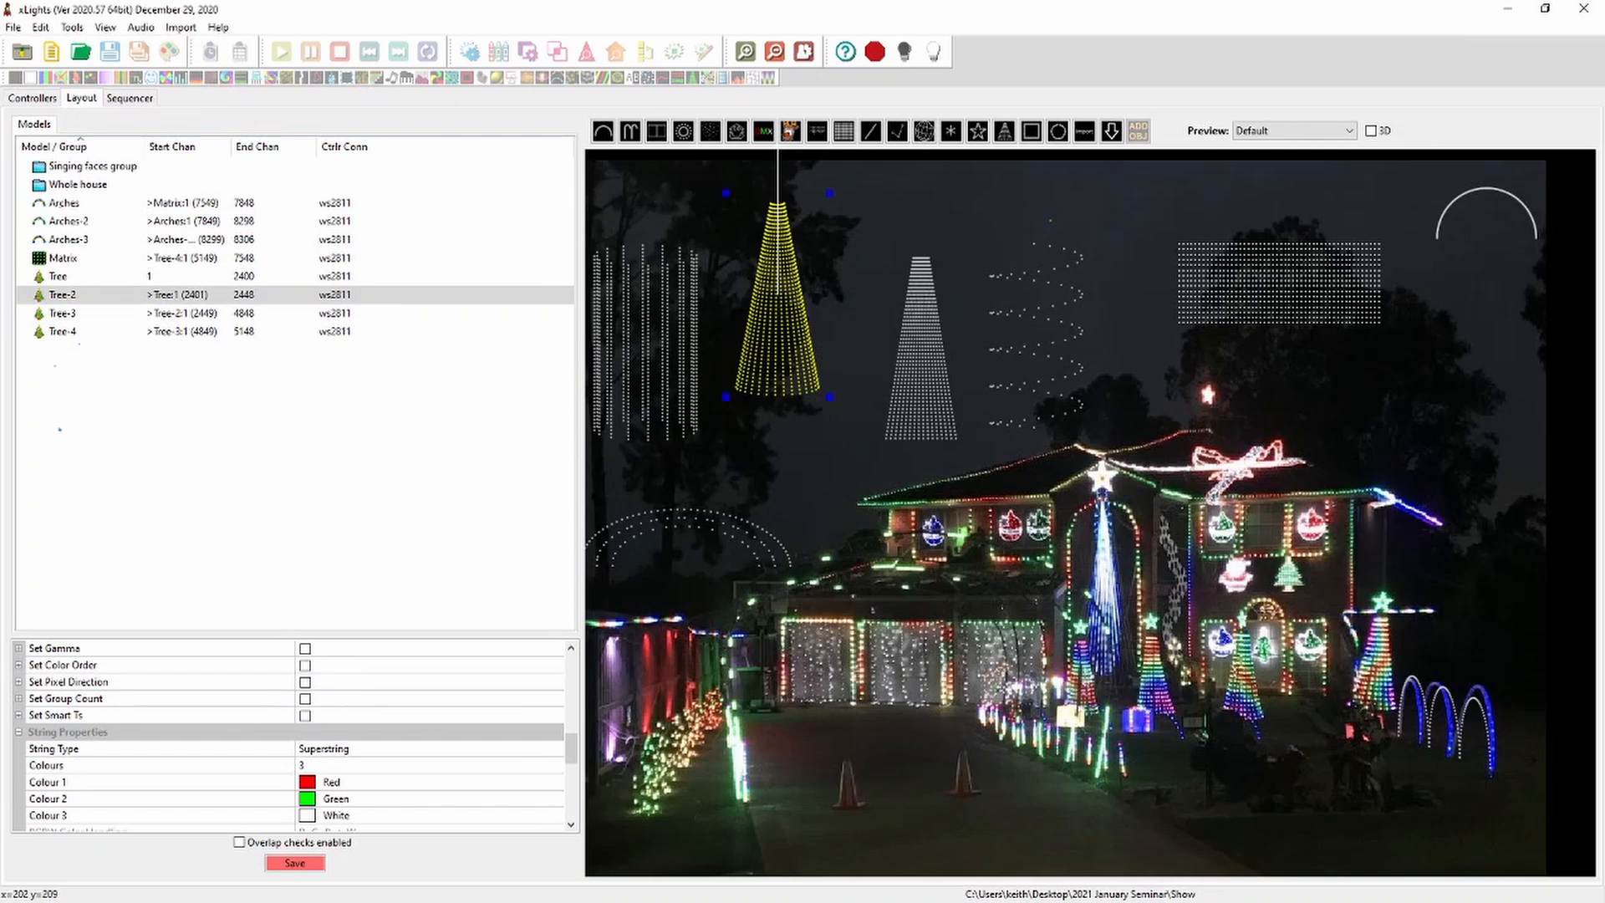
{"action": "left_click_drag", "start_coordinate": [571, 749], "coordinate": [571, 761]}
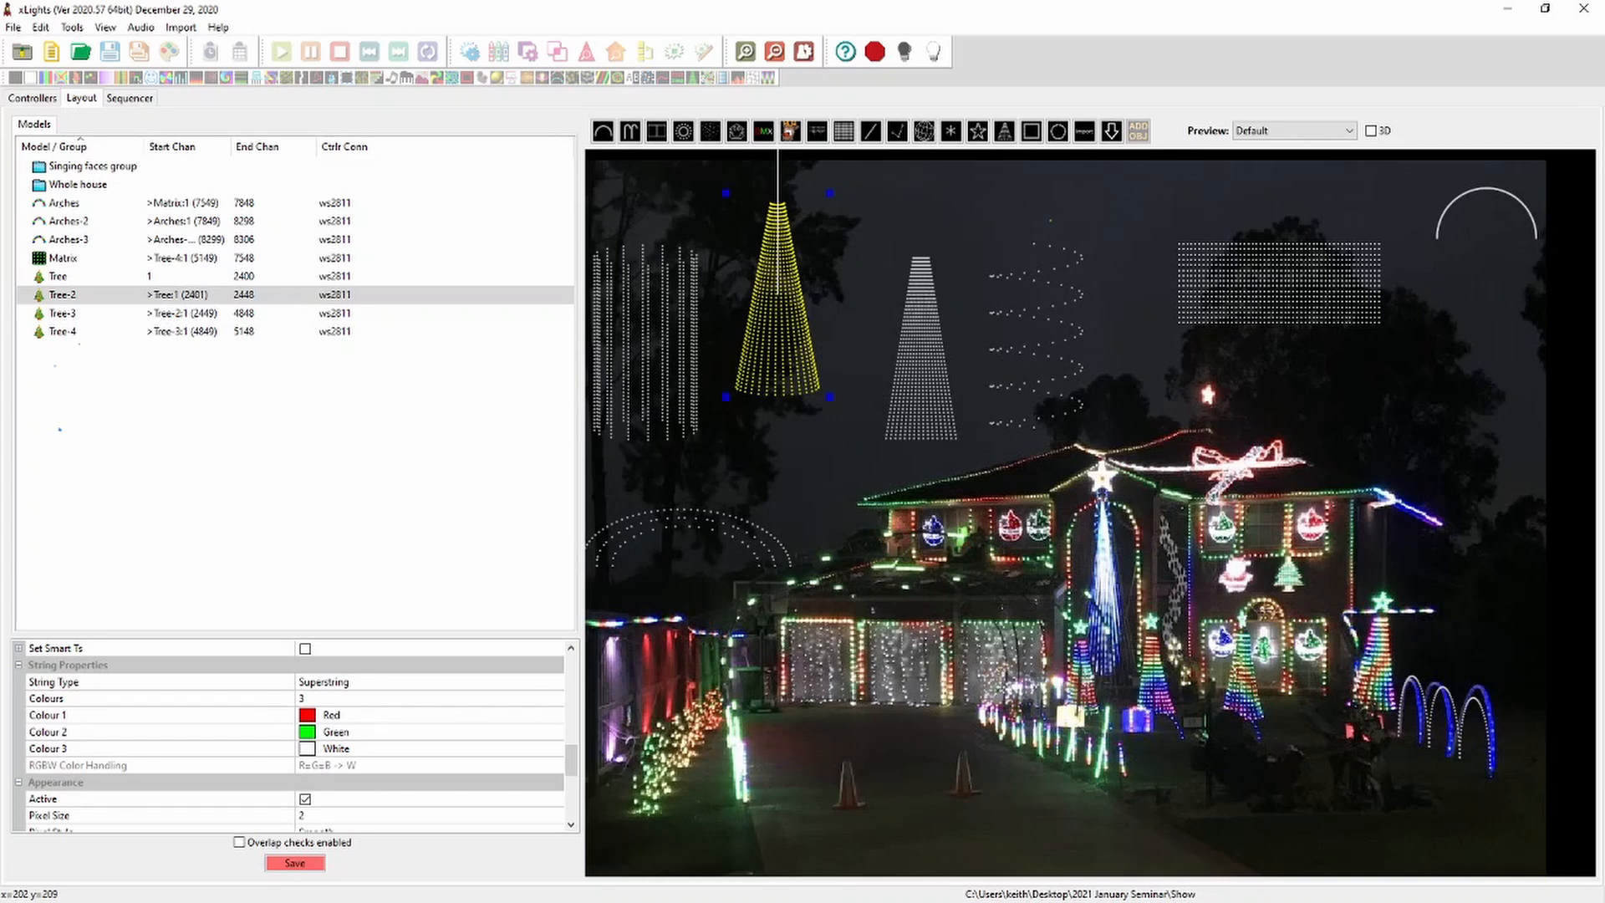
Collapse the Controller Connection, String Properties and Appearance property groups of the single-color arch
{"action": "left_click", "coordinate": [1452, 201]}
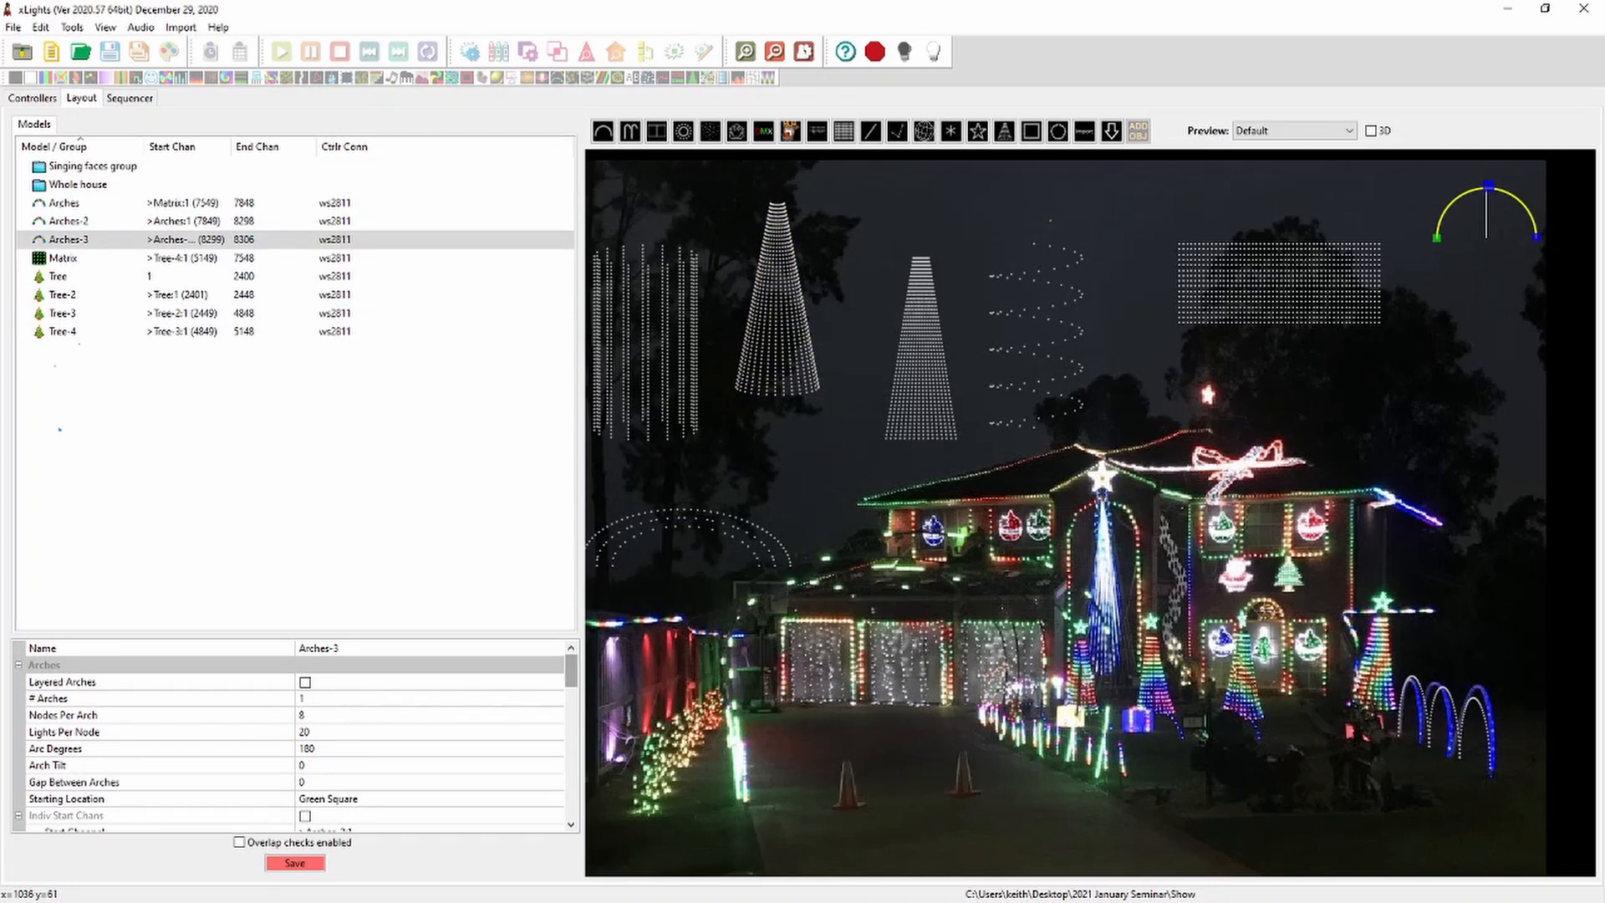
{"action": "scroll", "coordinate": [293, 736], "scroll_direction": "down", "scroll_amount": 8}
{"action": "scroll", "coordinate": [292, 736], "scroll_direction": "up", "scroll_amount": 5}
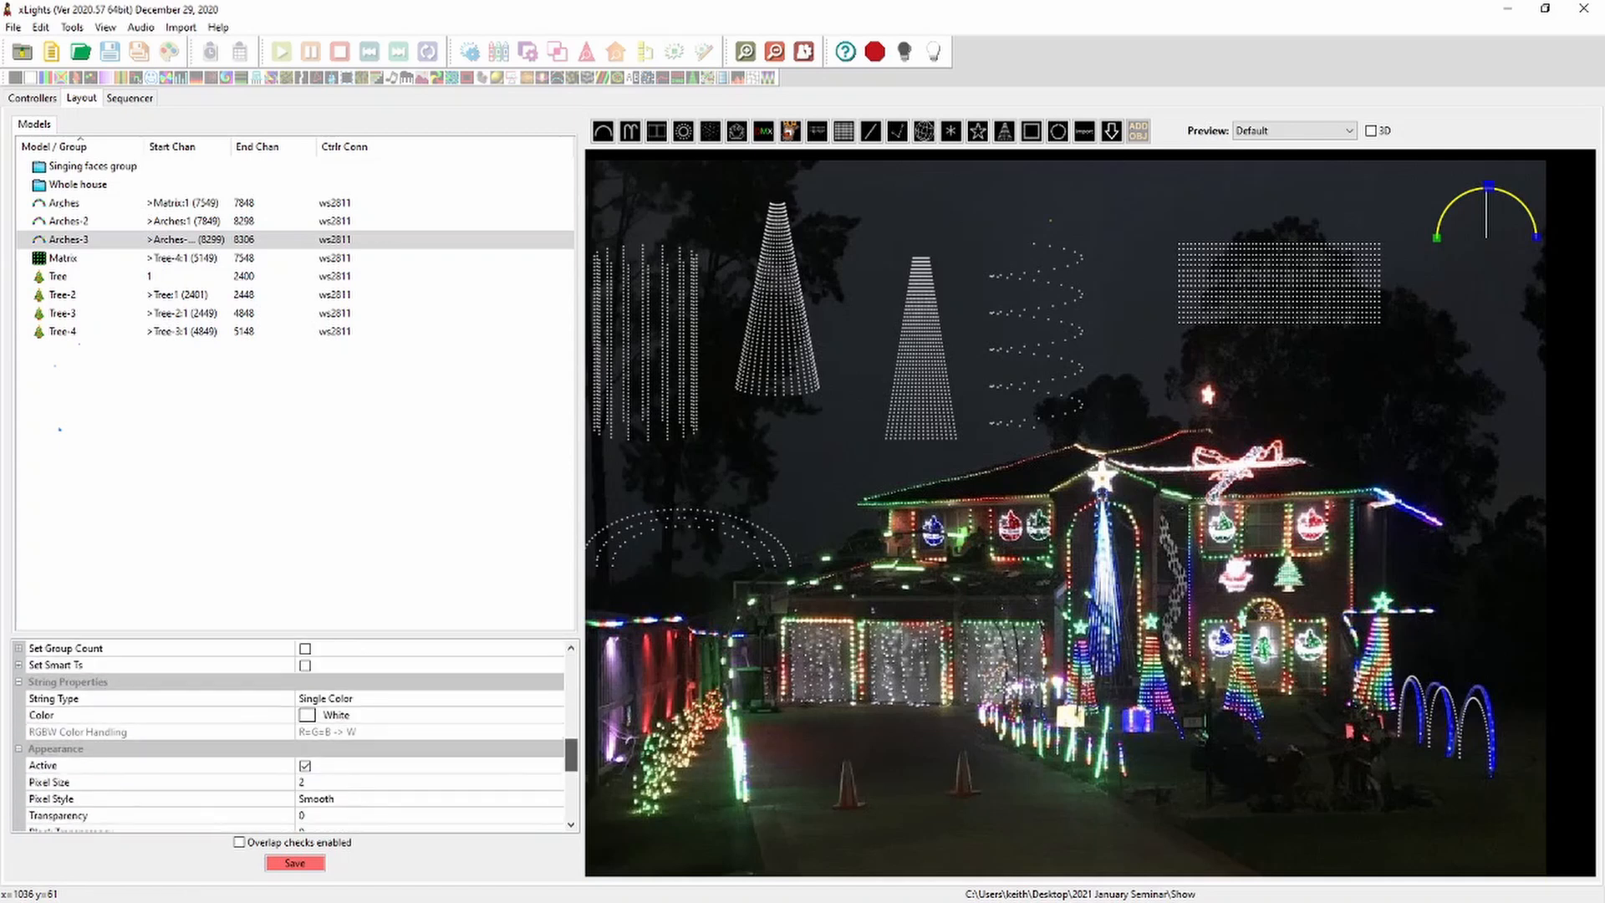
{"action": "scroll", "coordinate": [293, 736], "scroll_direction": "down", "scroll_amount": 1}
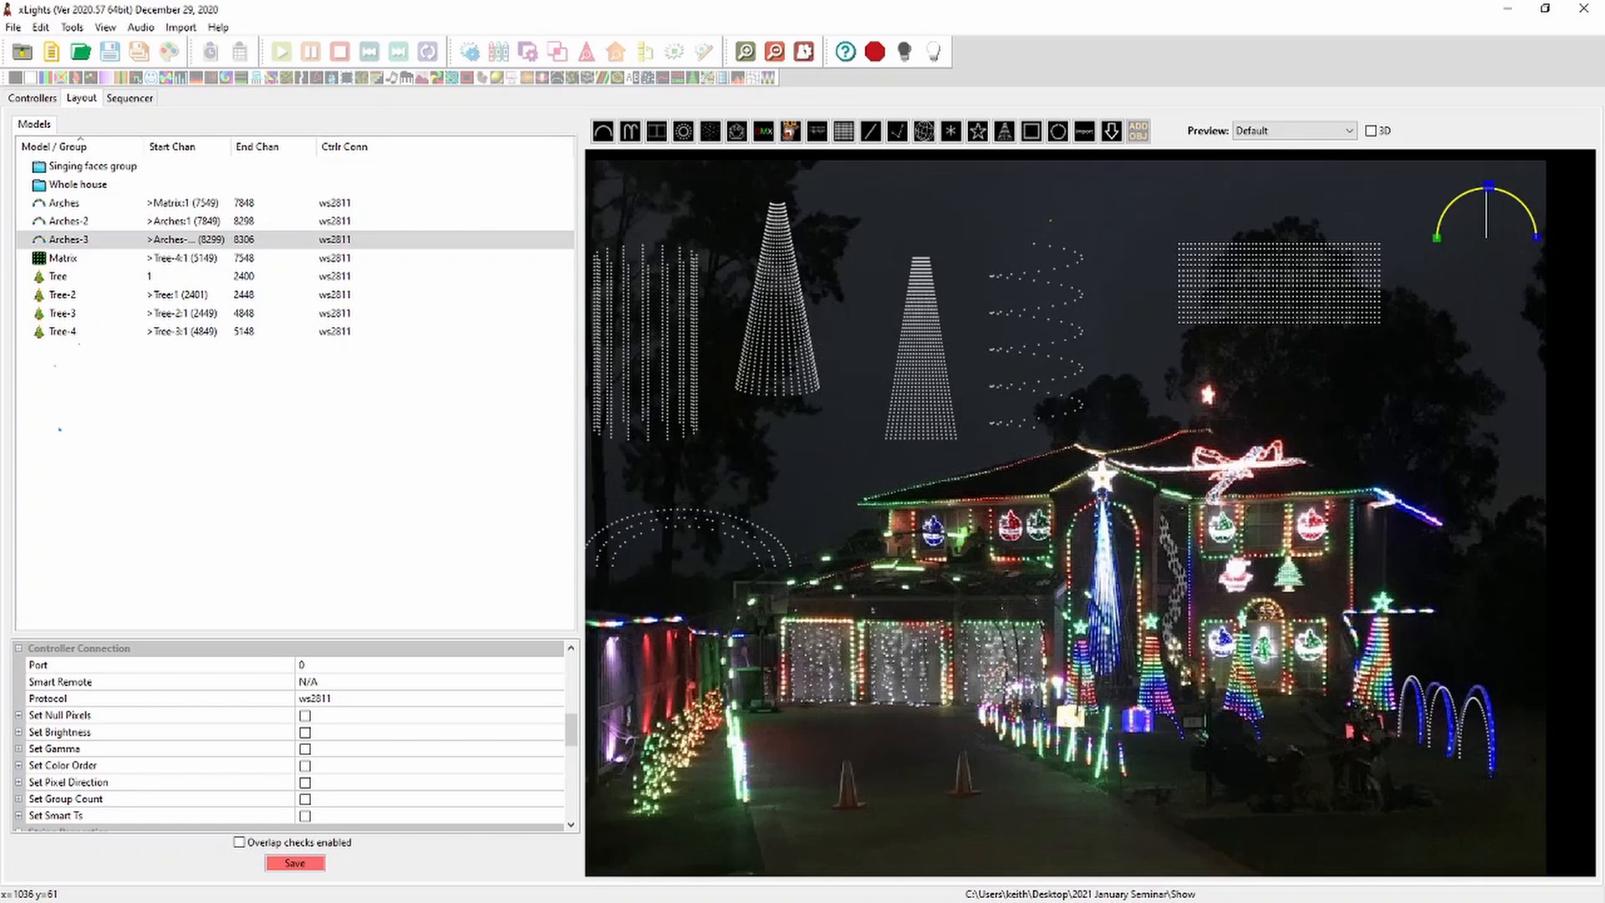
{"action": "left_click", "coordinate": [18, 648]}
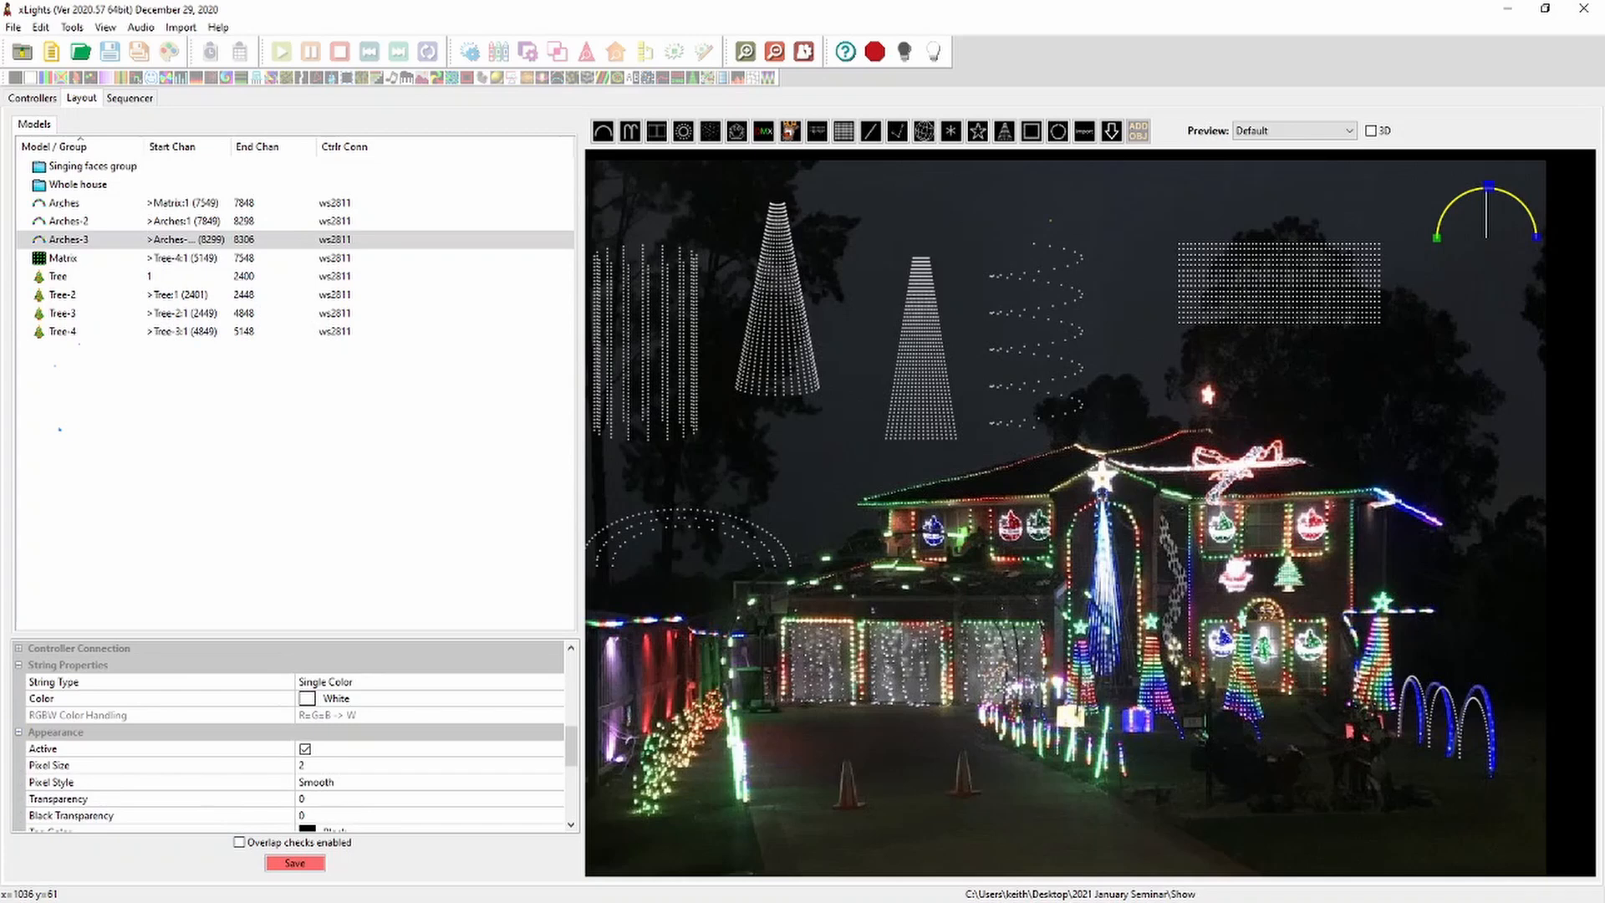
{"action": "left_click", "coordinate": [18, 666]}
{"action": "left_click", "coordinate": [18, 682]}
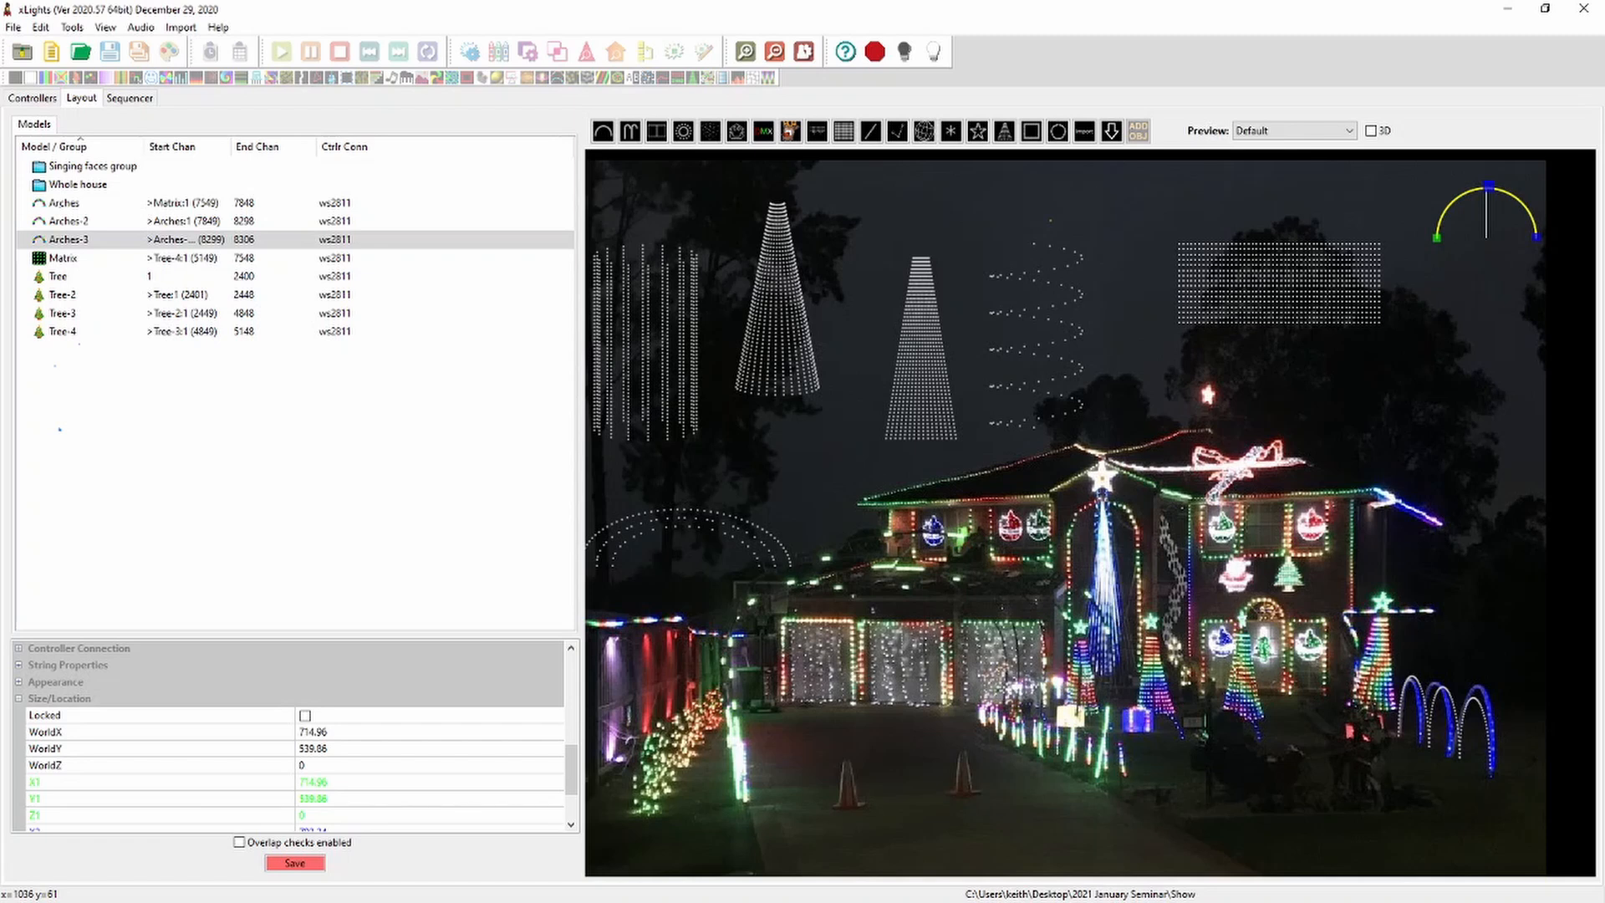
{"action": "left_click", "coordinate": [18, 649]}
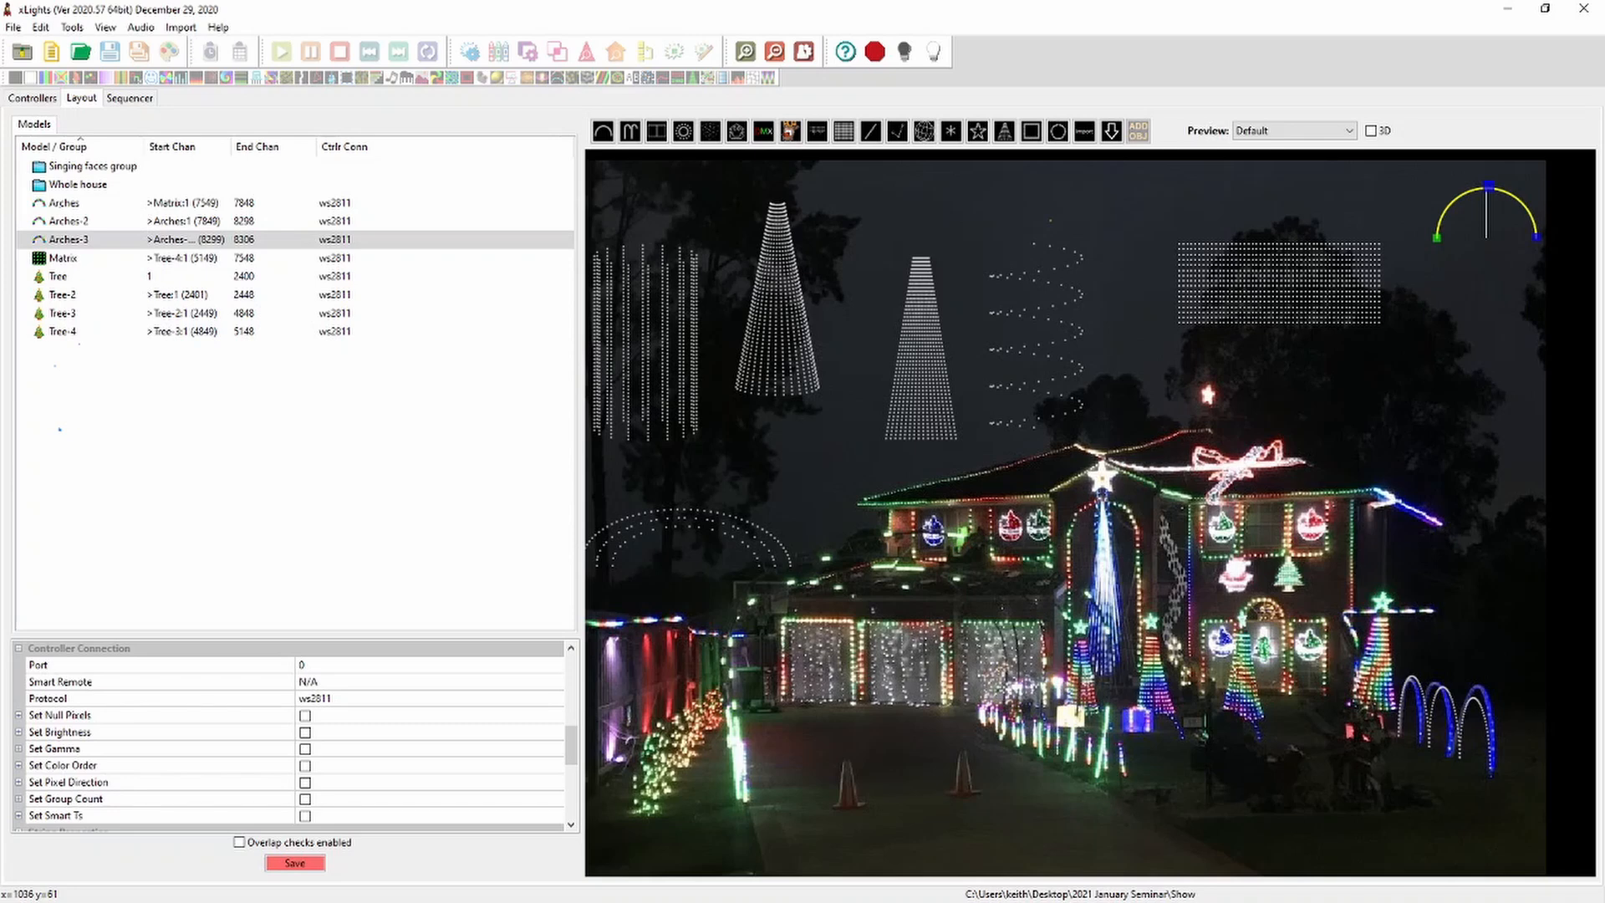
{"action": "left_click", "coordinate": [18, 649]}
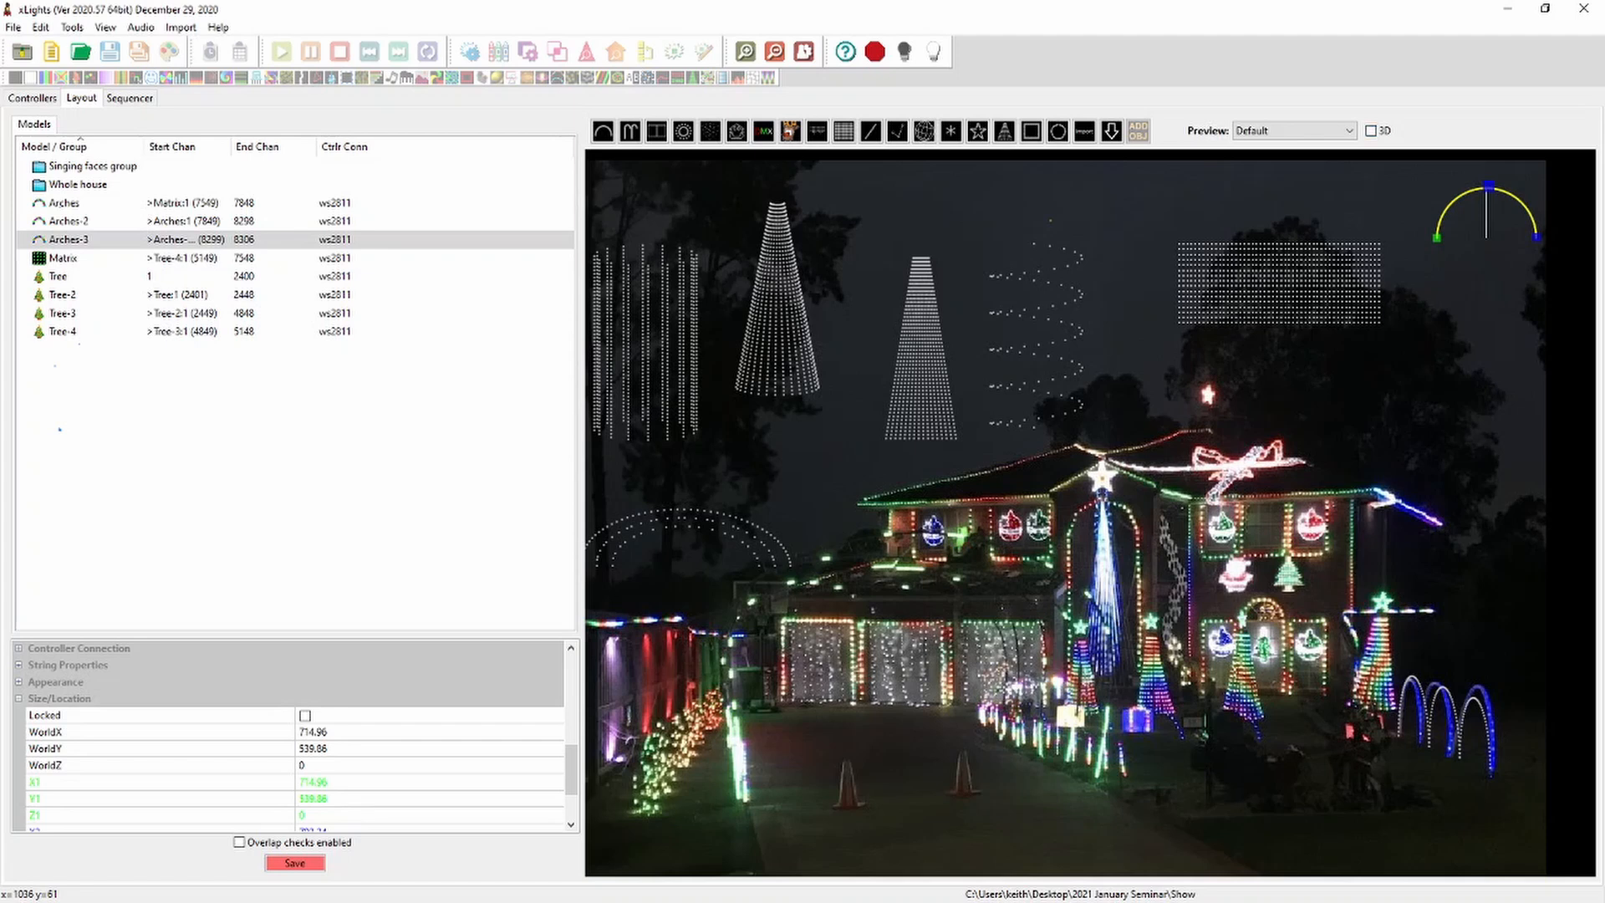
Add a Cube model on the ground grid in the 3D layout view and return to the 2D view
{"action": "left_click", "coordinate": [1371, 131]}
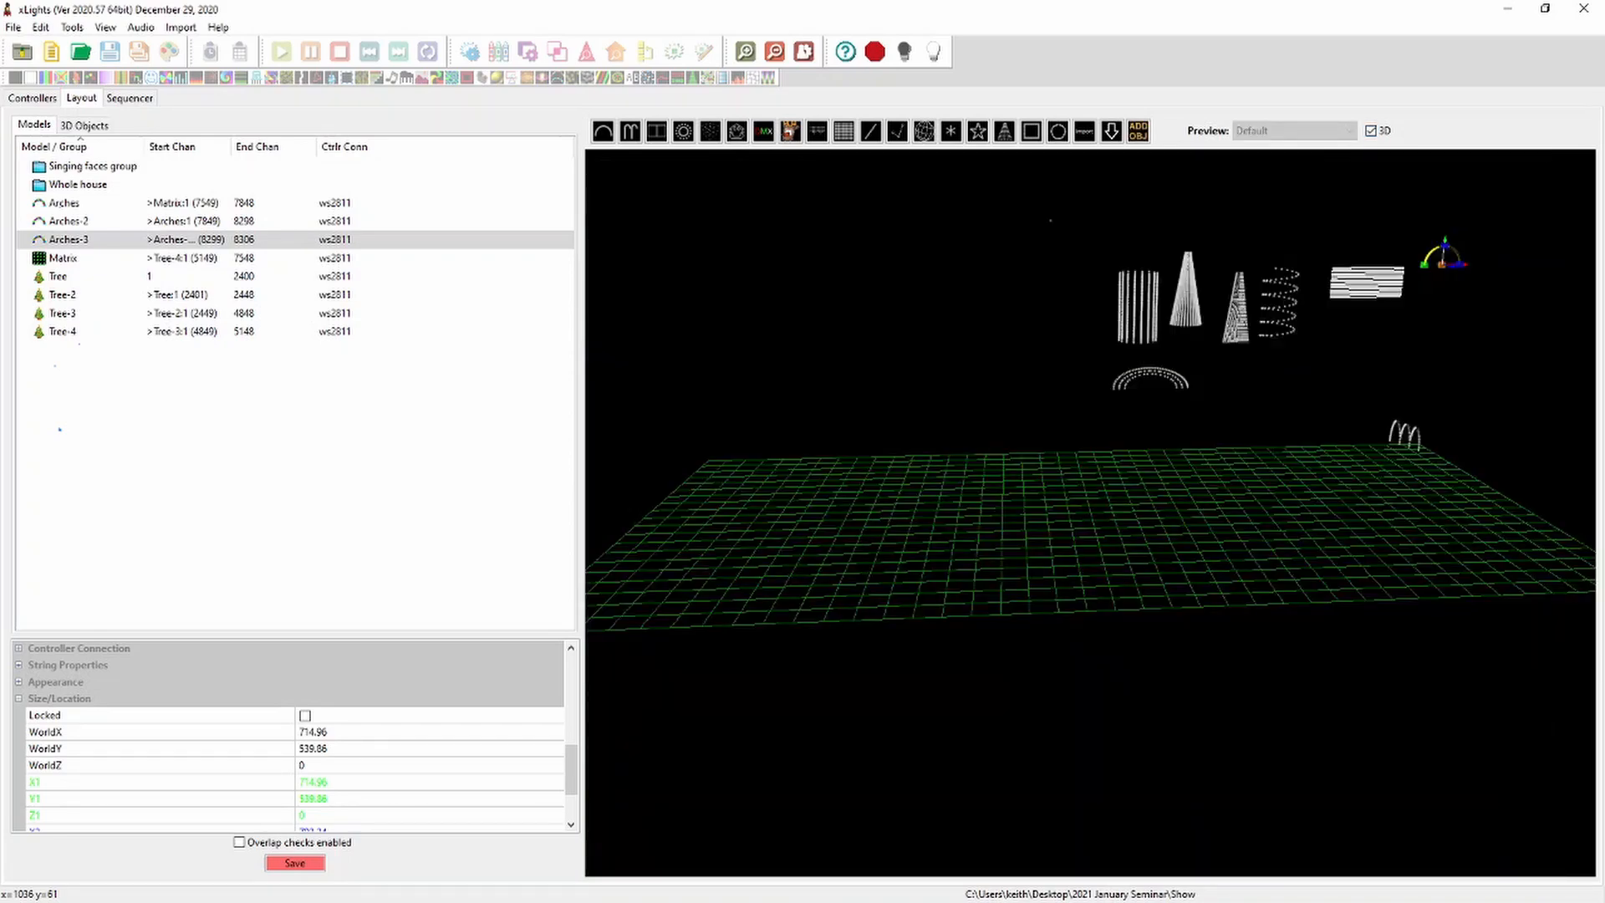
{"action": "left_click_drag", "start_coordinate": [1086, 502], "coordinate": [937, 552]}
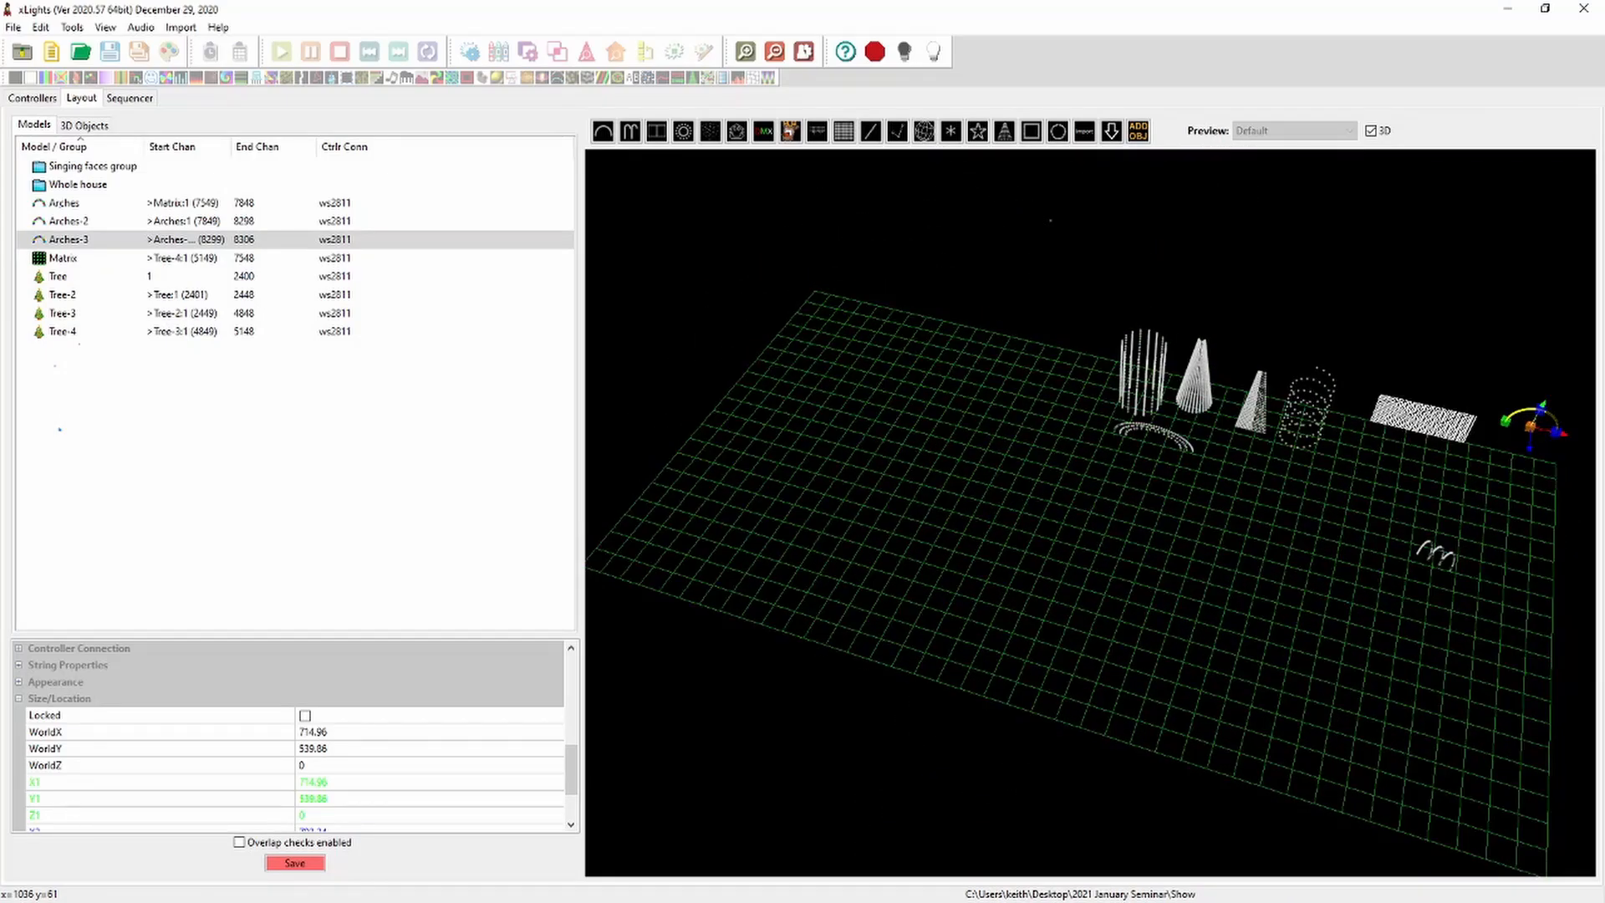
{"action": "left_click", "coordinate": [710, 131]}
{"action": "left_click_drag", "start_coordinate": [911, 419], "coordinate": [905, 392]}
{"action": "left_click_drag", "start_coordinate": [1003, 544], "coordinate": [1074, 482]}
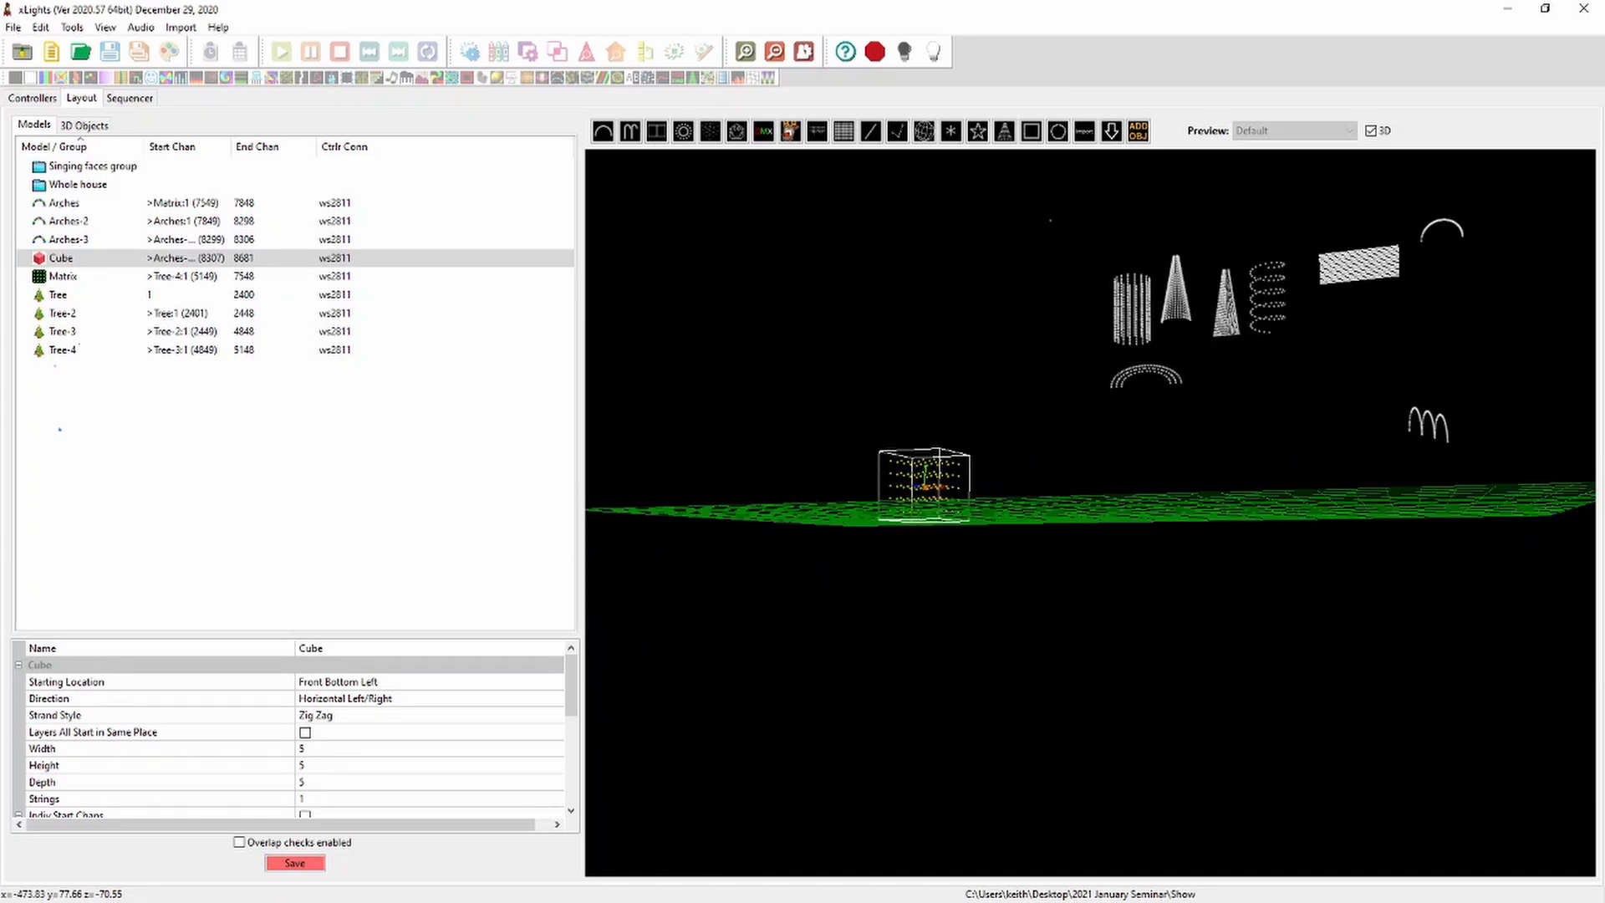
{"action": "left_click", "coordinate": [1371, 131]}
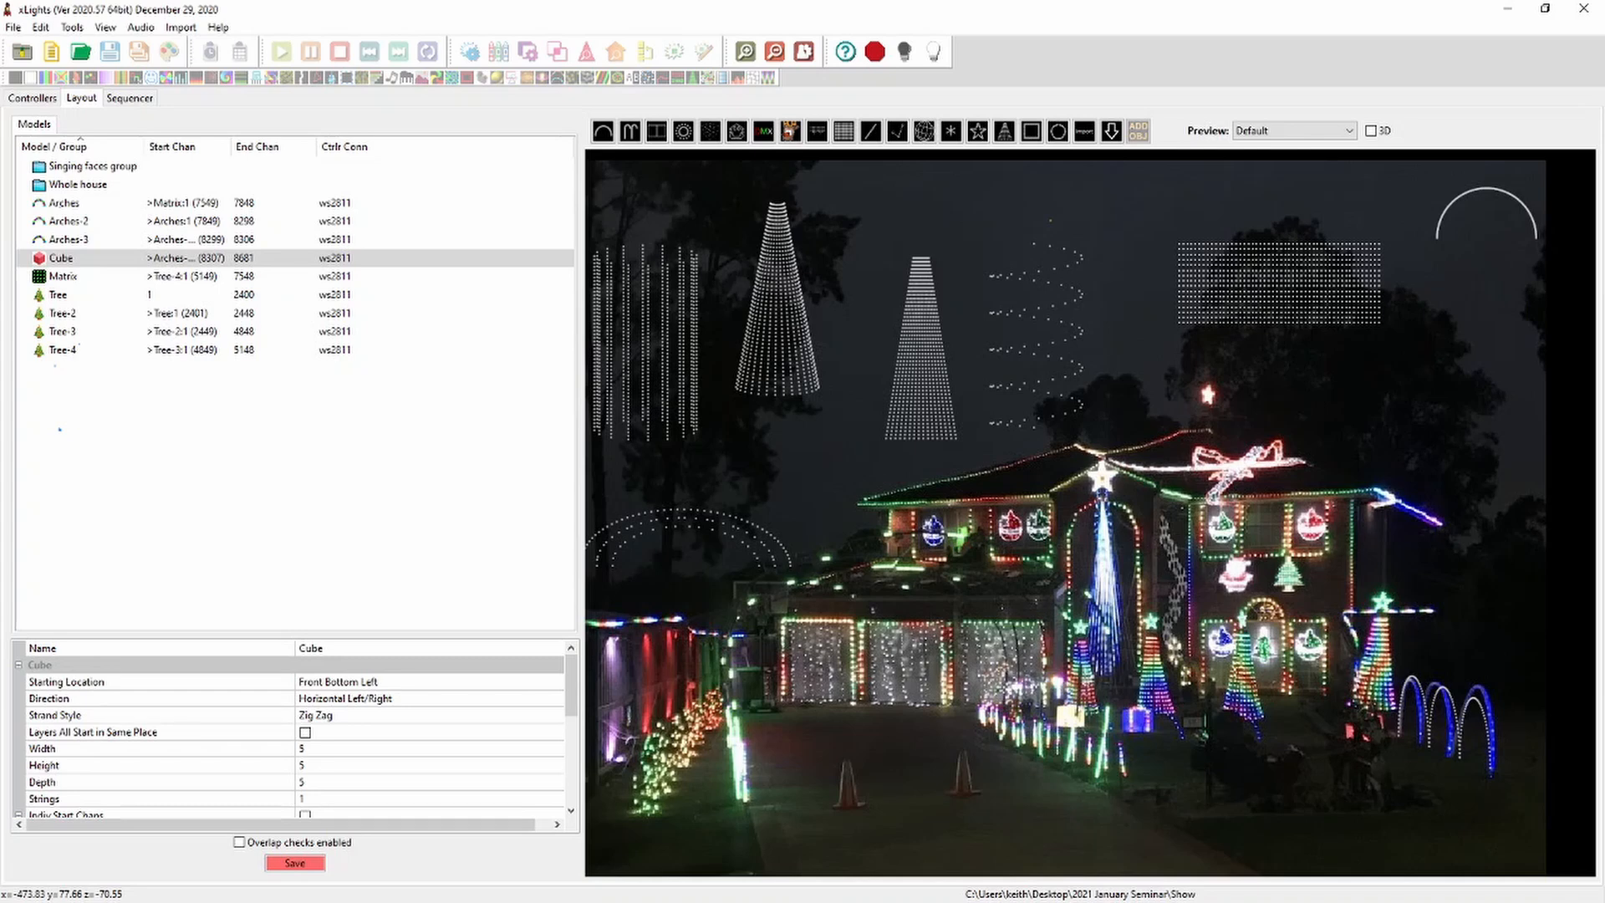
Review the superstring colour properties of Tree-2 and the arch properties of the single-color arch
{"action": "left_click", "coordinate": [766, 361]}
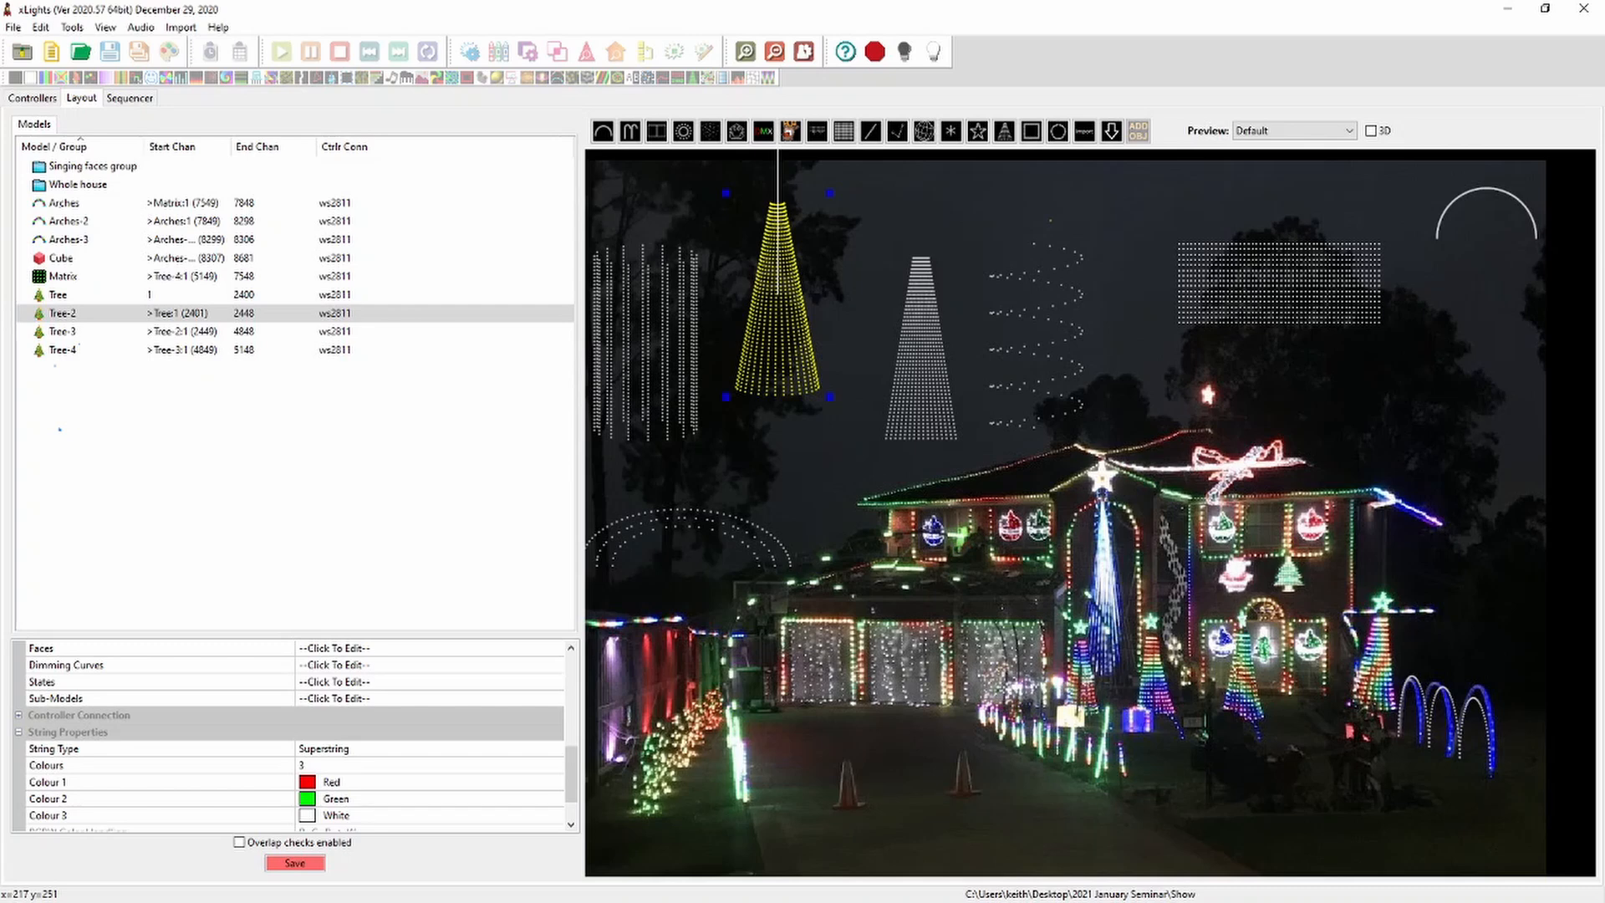
{"action": "scroll", "coordinate": [289, 731], "scroll_direction": "down", "scroll_amount": 1}
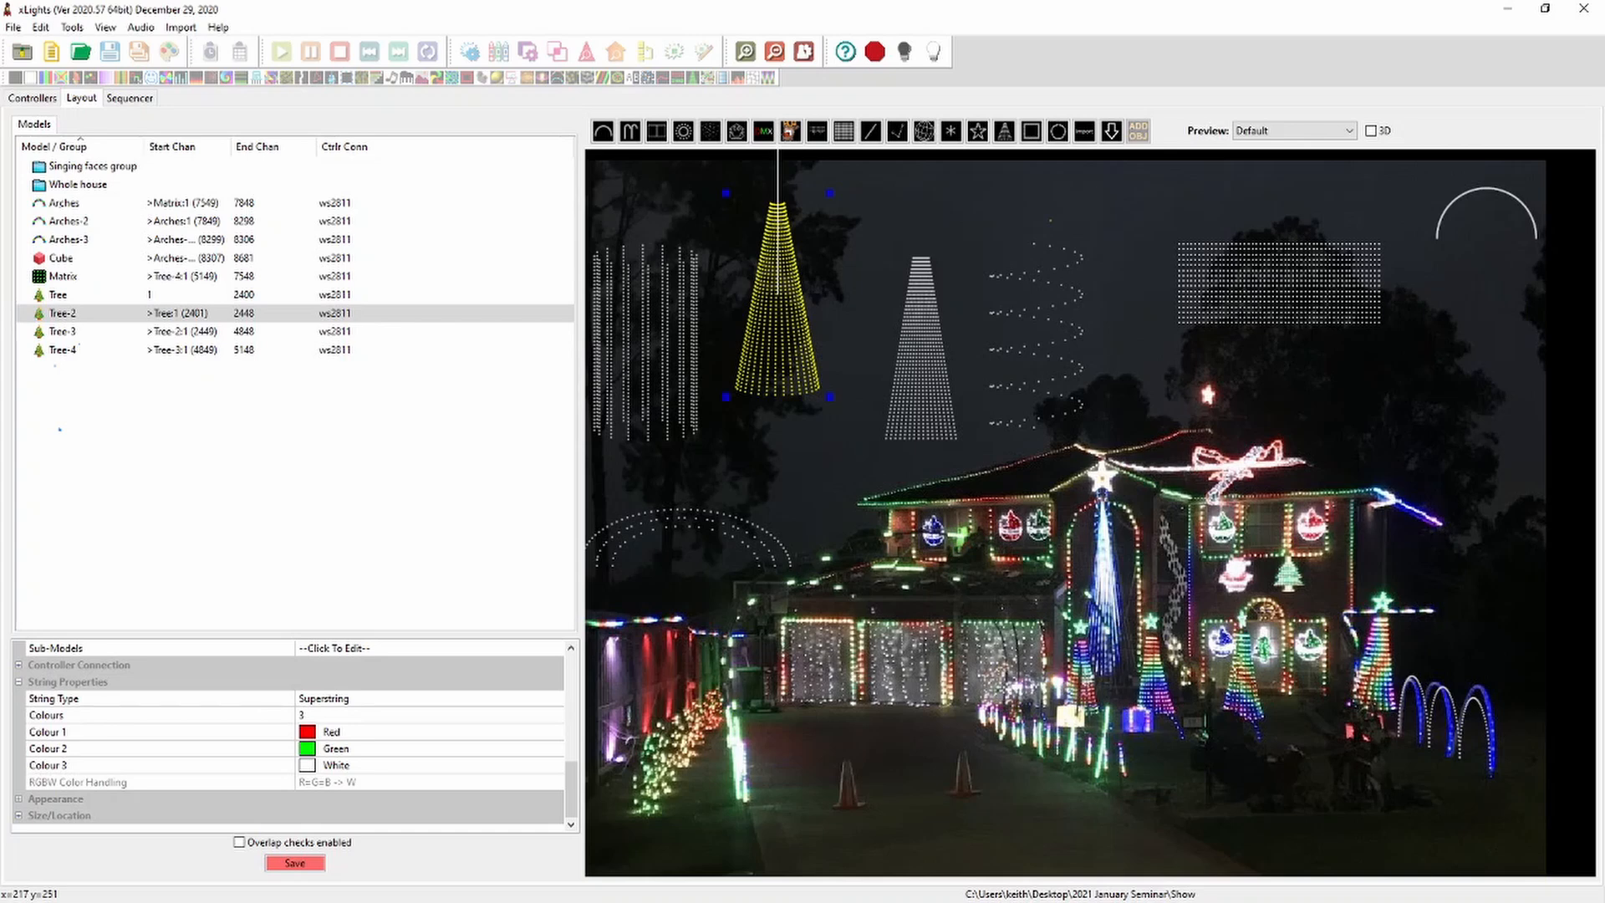
{"action": "scroll", "coordinate": [288, 732], "scroll_direction": "up", "scroll_amount": 1}
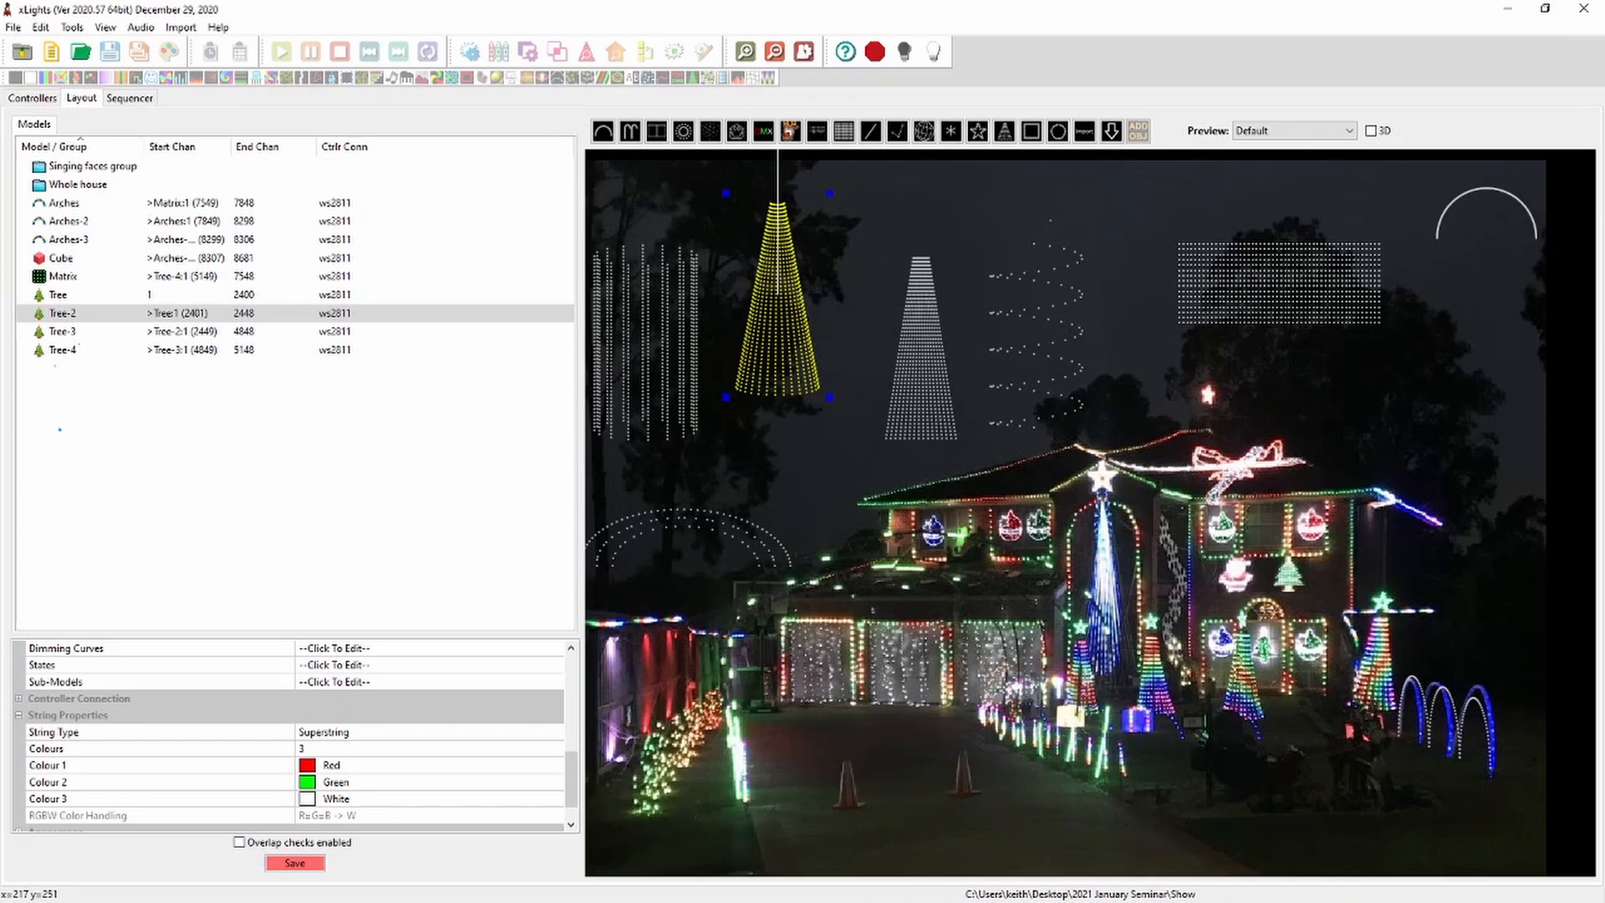
{"action": "left_click", "coordinate": [846, 577]}
{"action": "left_click", "coordinate": [1483, 191]}
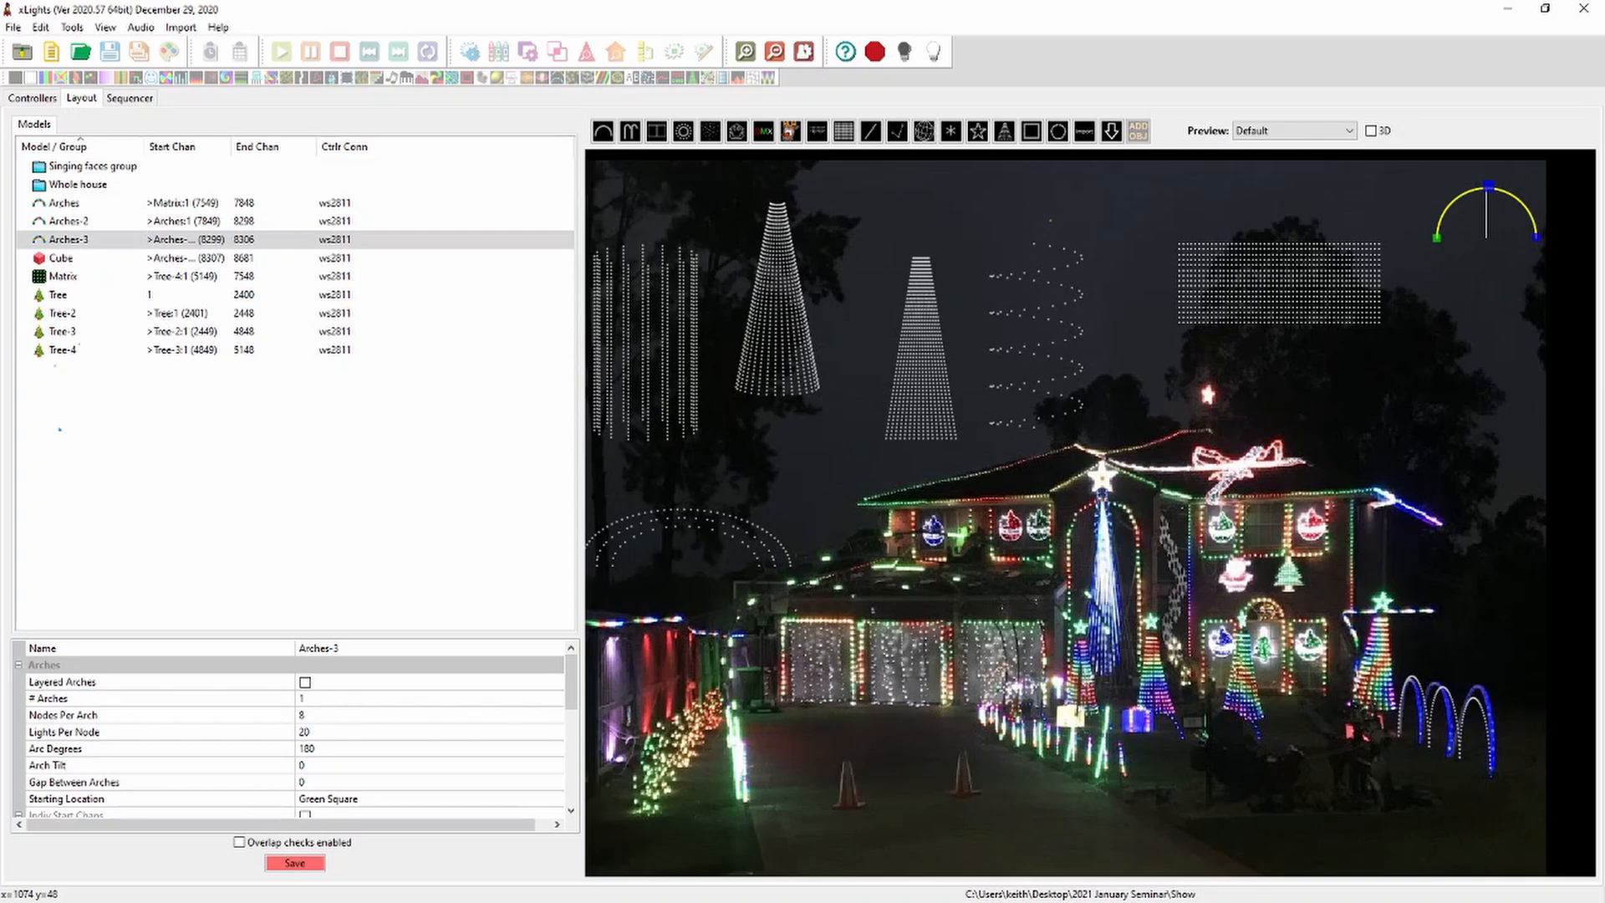
Move the matrix slightly higher in the sky and select the 360-degree round tree
{"action": "left_click_drag", "start_coordinate": [1090, 513], "coordinate": [1137, 510]}
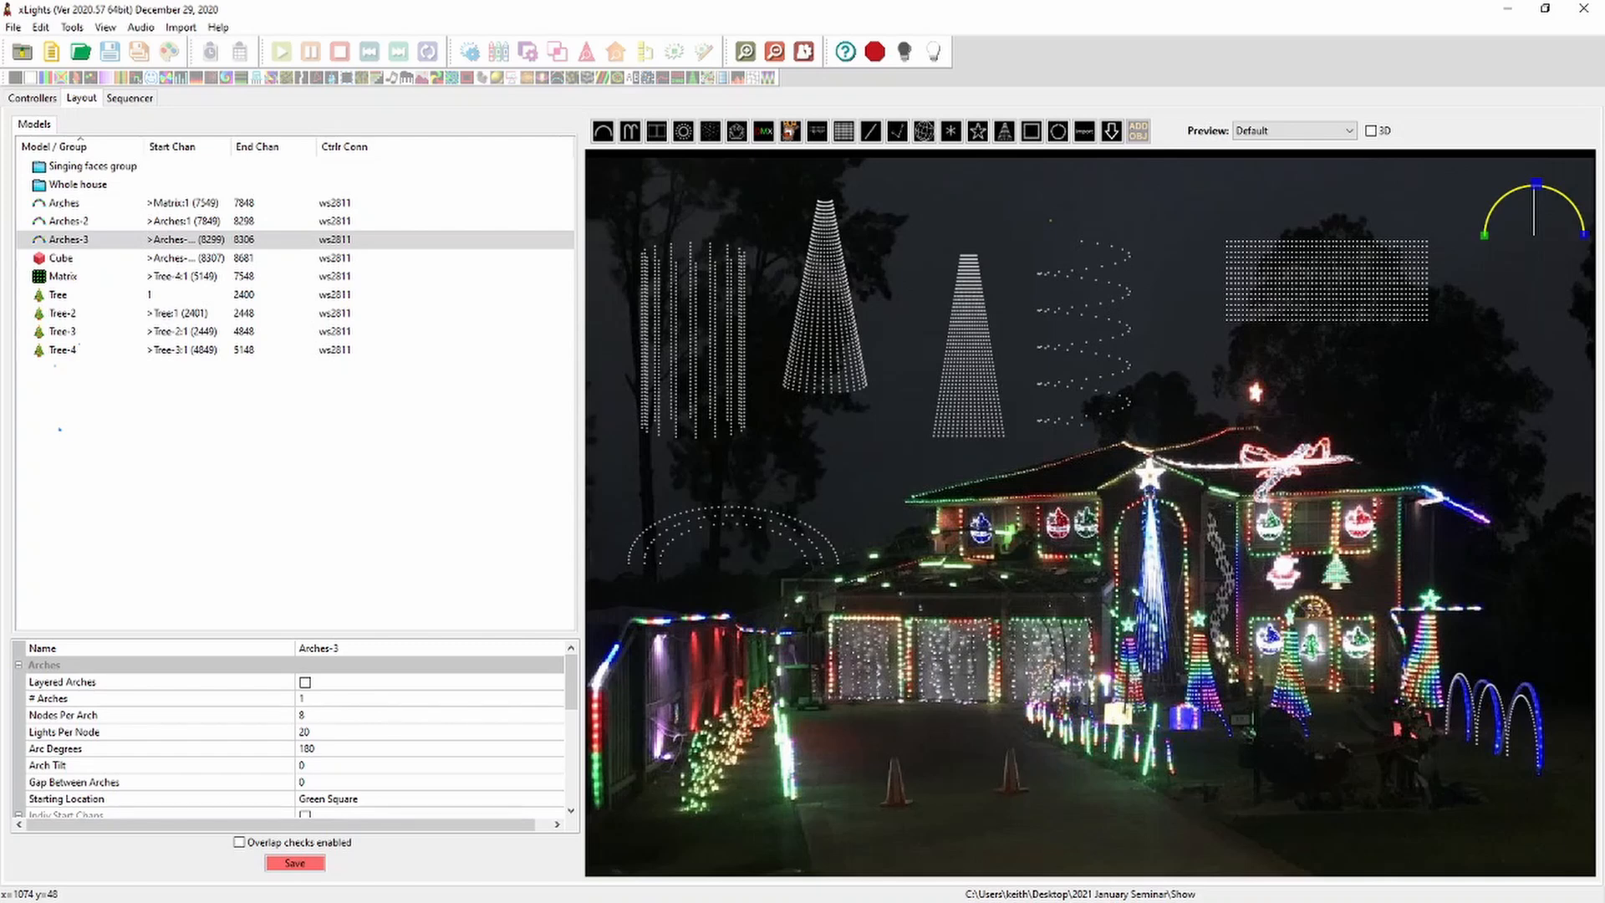
{"action": "left_click_drag", "start_coordinate": [1327, 280], "coordinate": [1329, 232]}
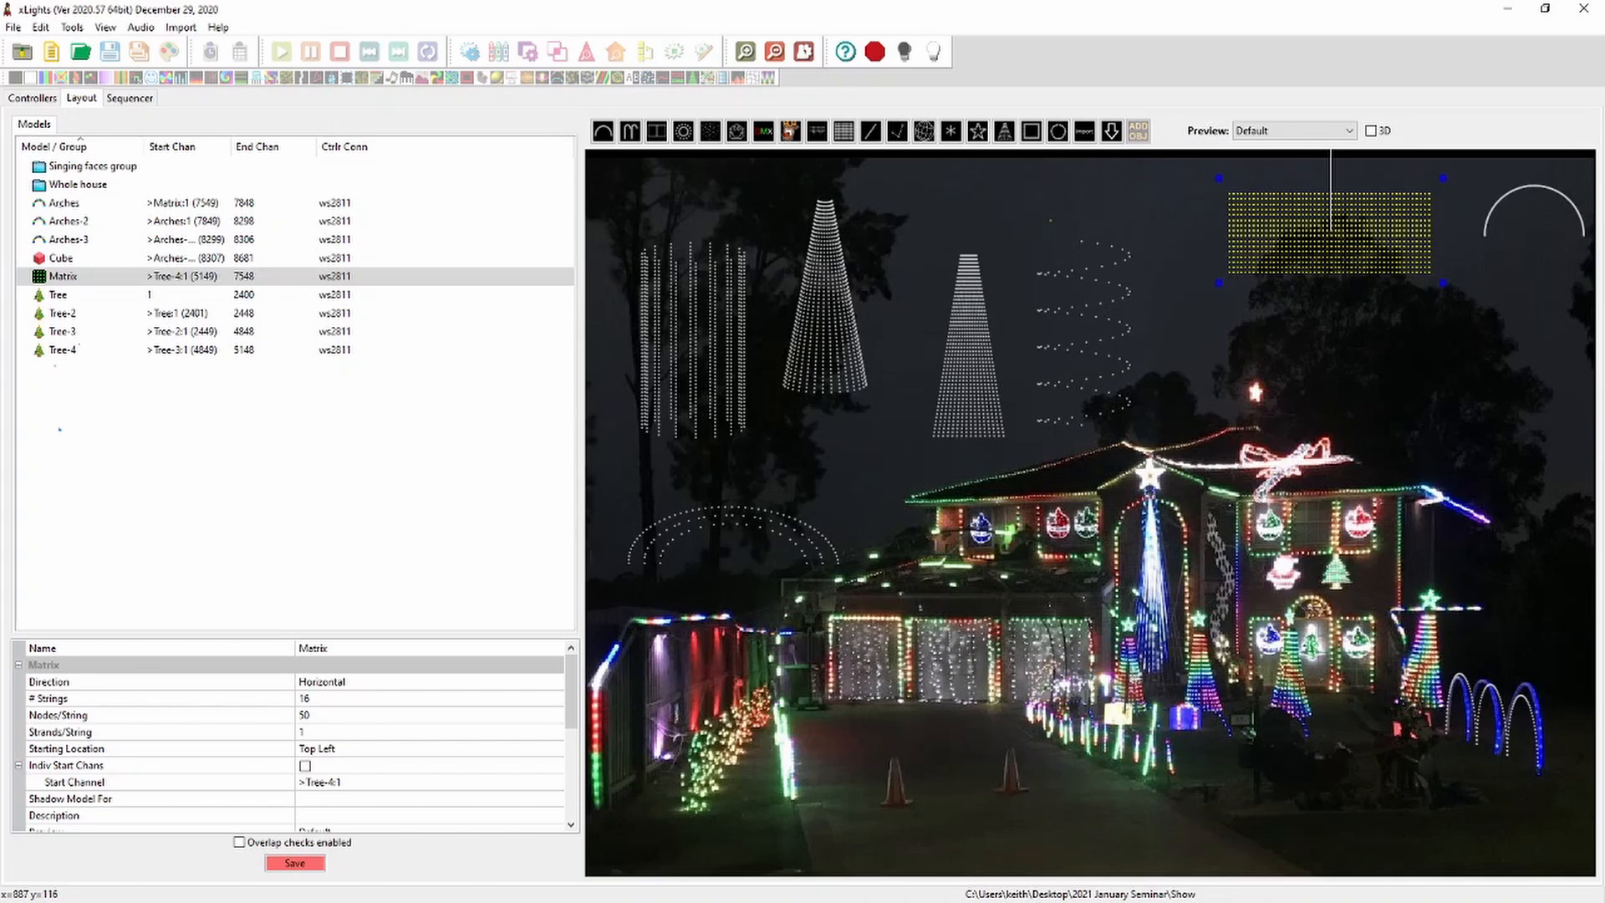
{"action": "left_click", "coordinate": [704, 332]}
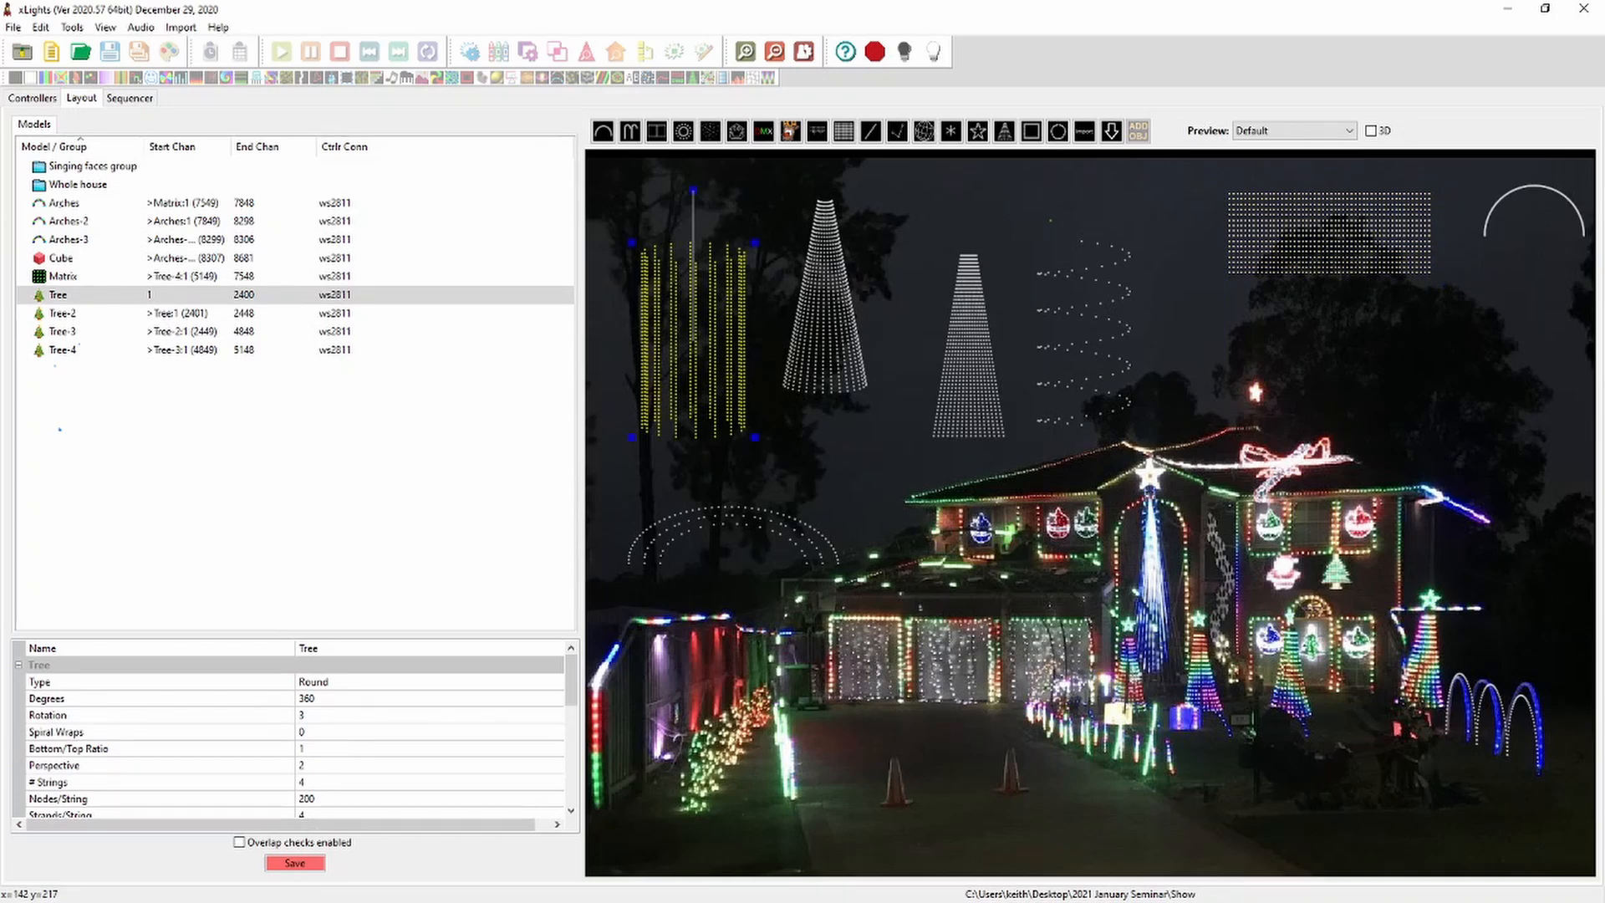
Configure the 360-degree round tree with 16 strings, 65 nodes per string and 1 strand per string
{"action": "left_click", "coordinate": [334, 715]}
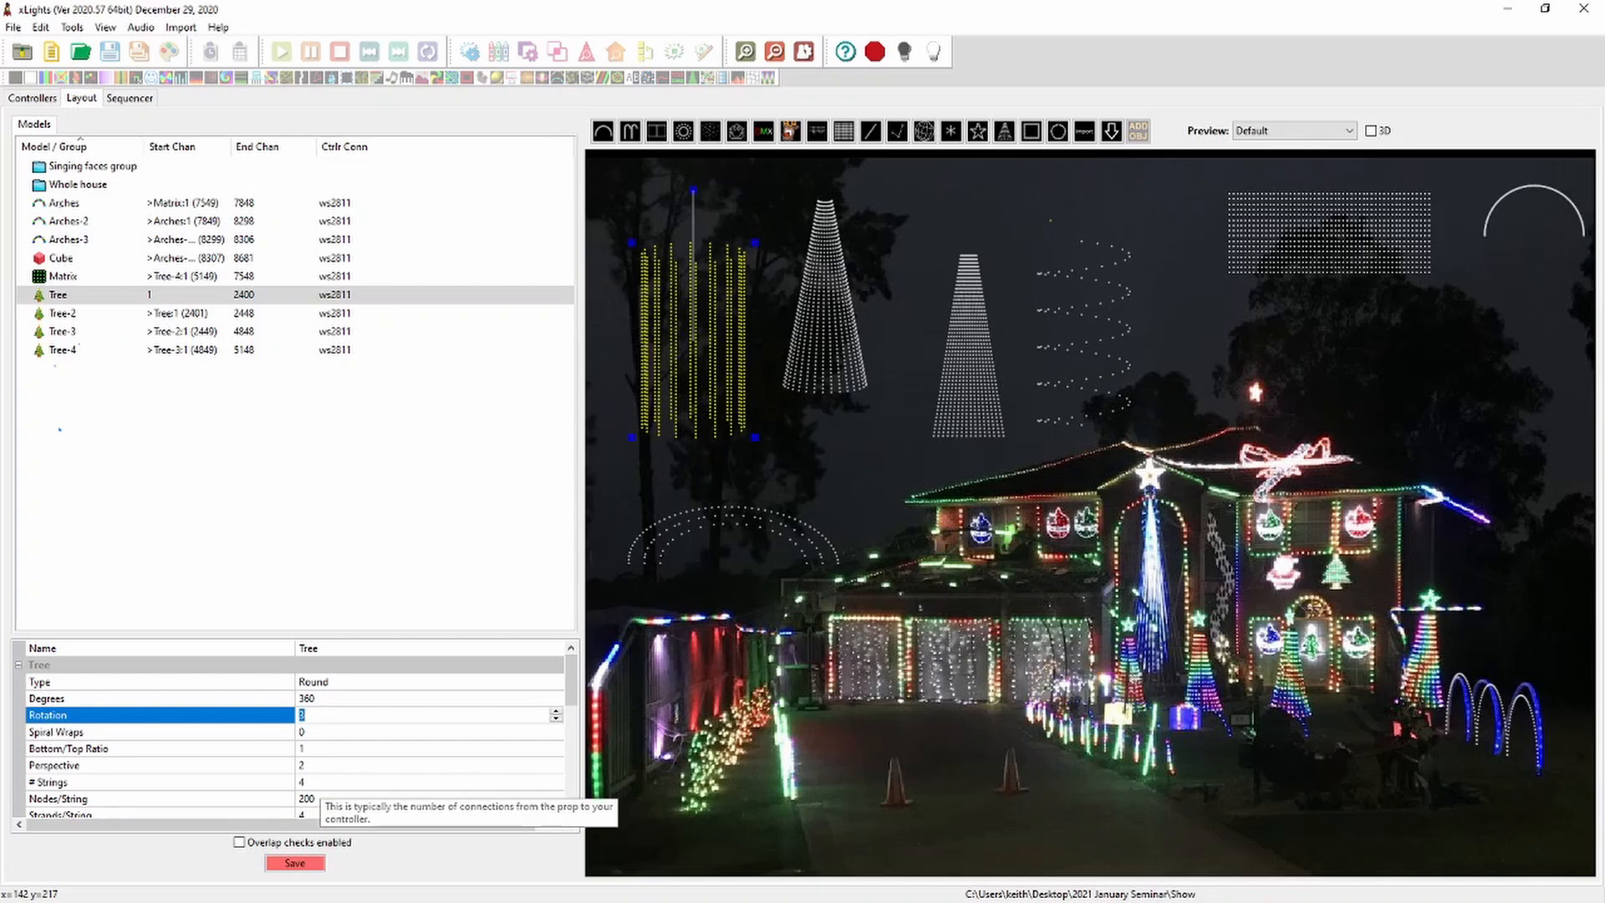
{"action": "left_click", "coordinate": [315, 782]}
{"action": "type", "text": "16"}
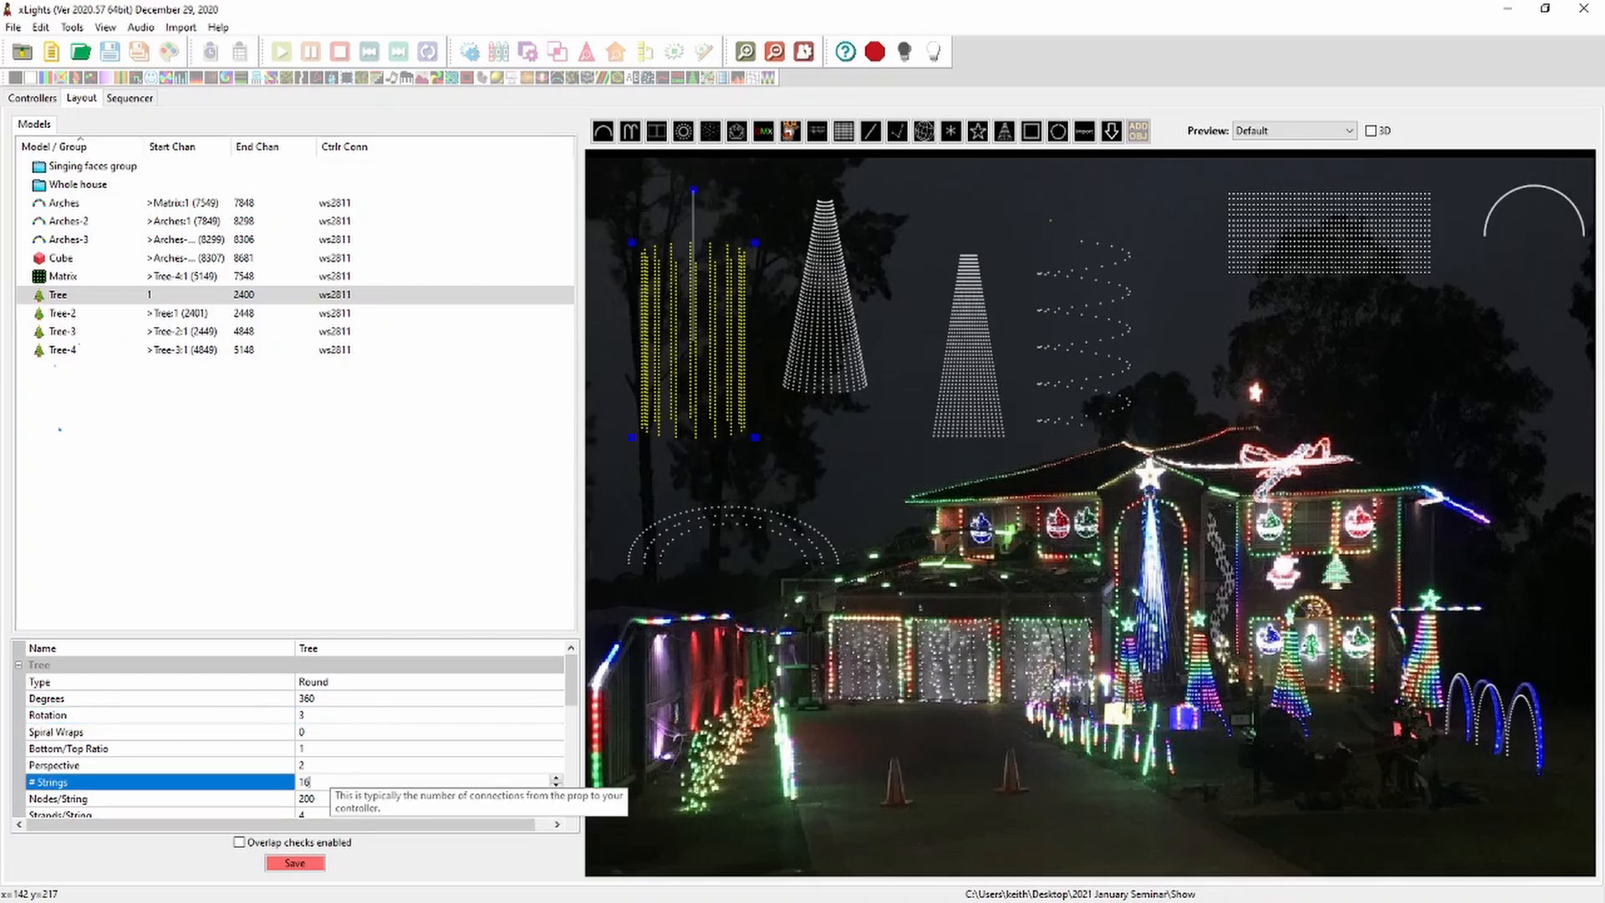
{"action": "key", "text": "Return"}
{"action": "key", "text": "Tab"}
{"action": "type", "text": "6"}
{"action": "key", "text": "Return"}
{"action": "key", "text": "Tab"}
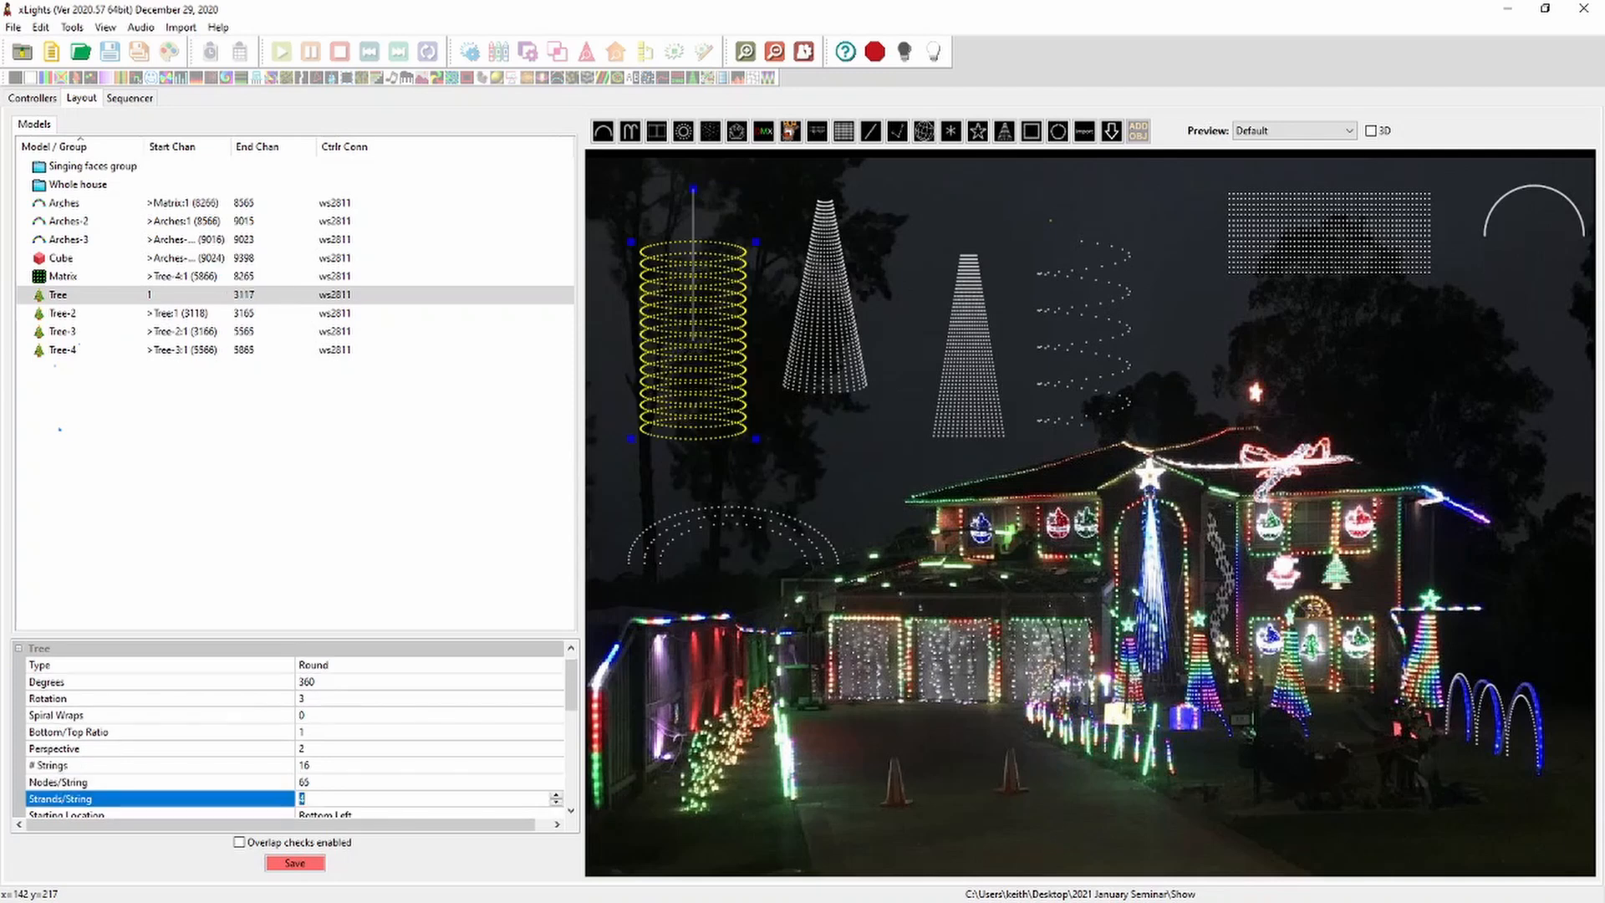
{"action": "type", "text": "1"}
{"action": "key", "text": "Return"}
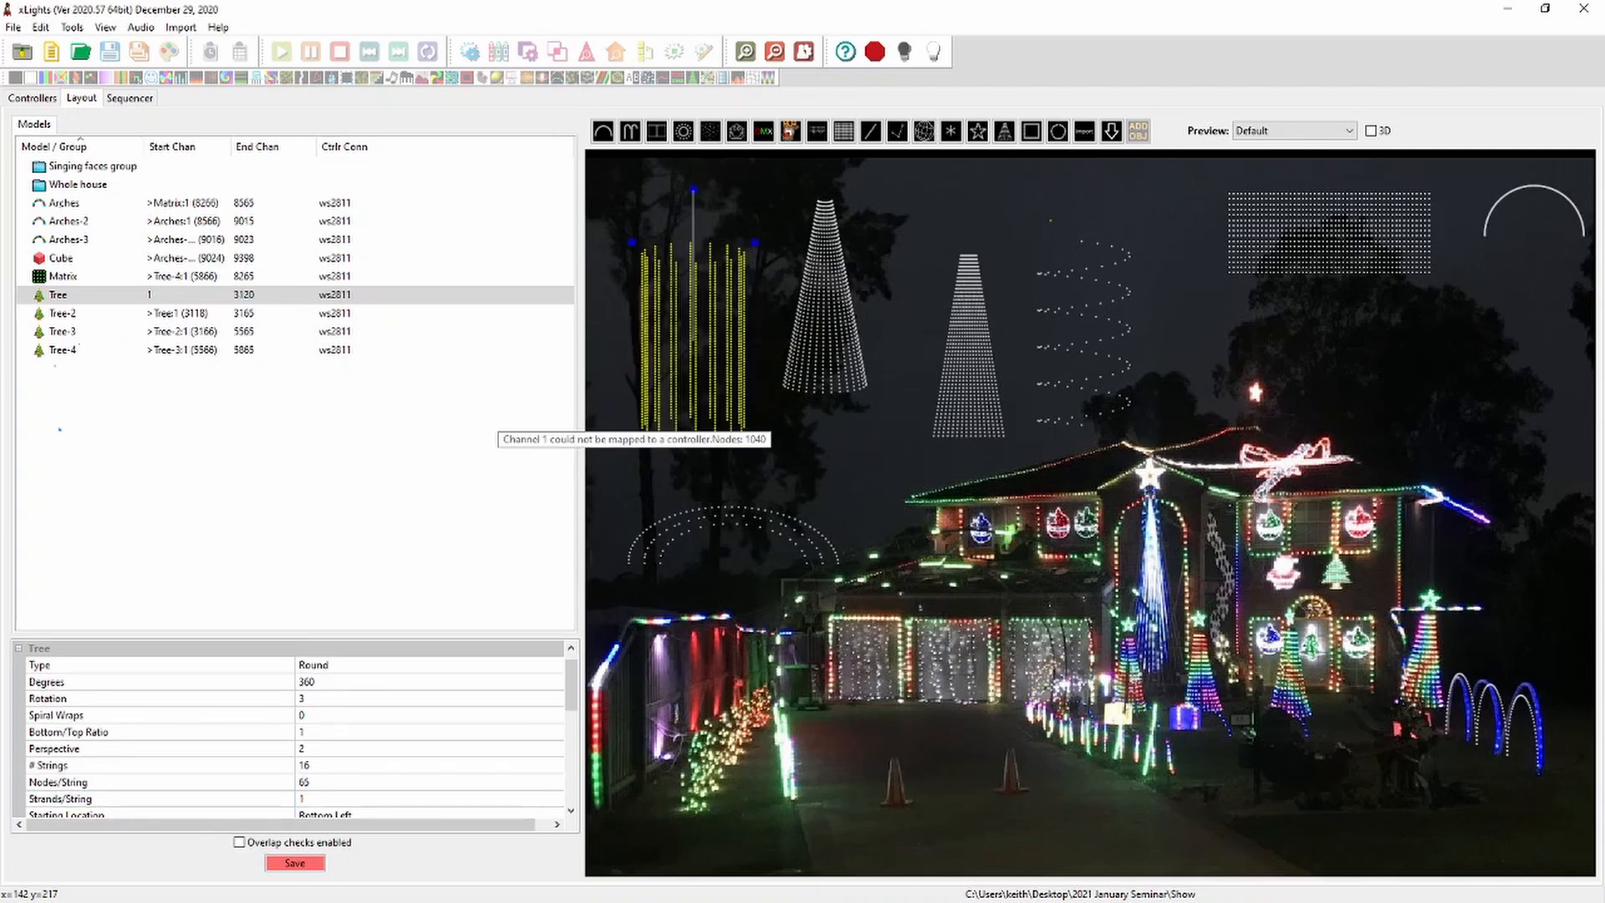
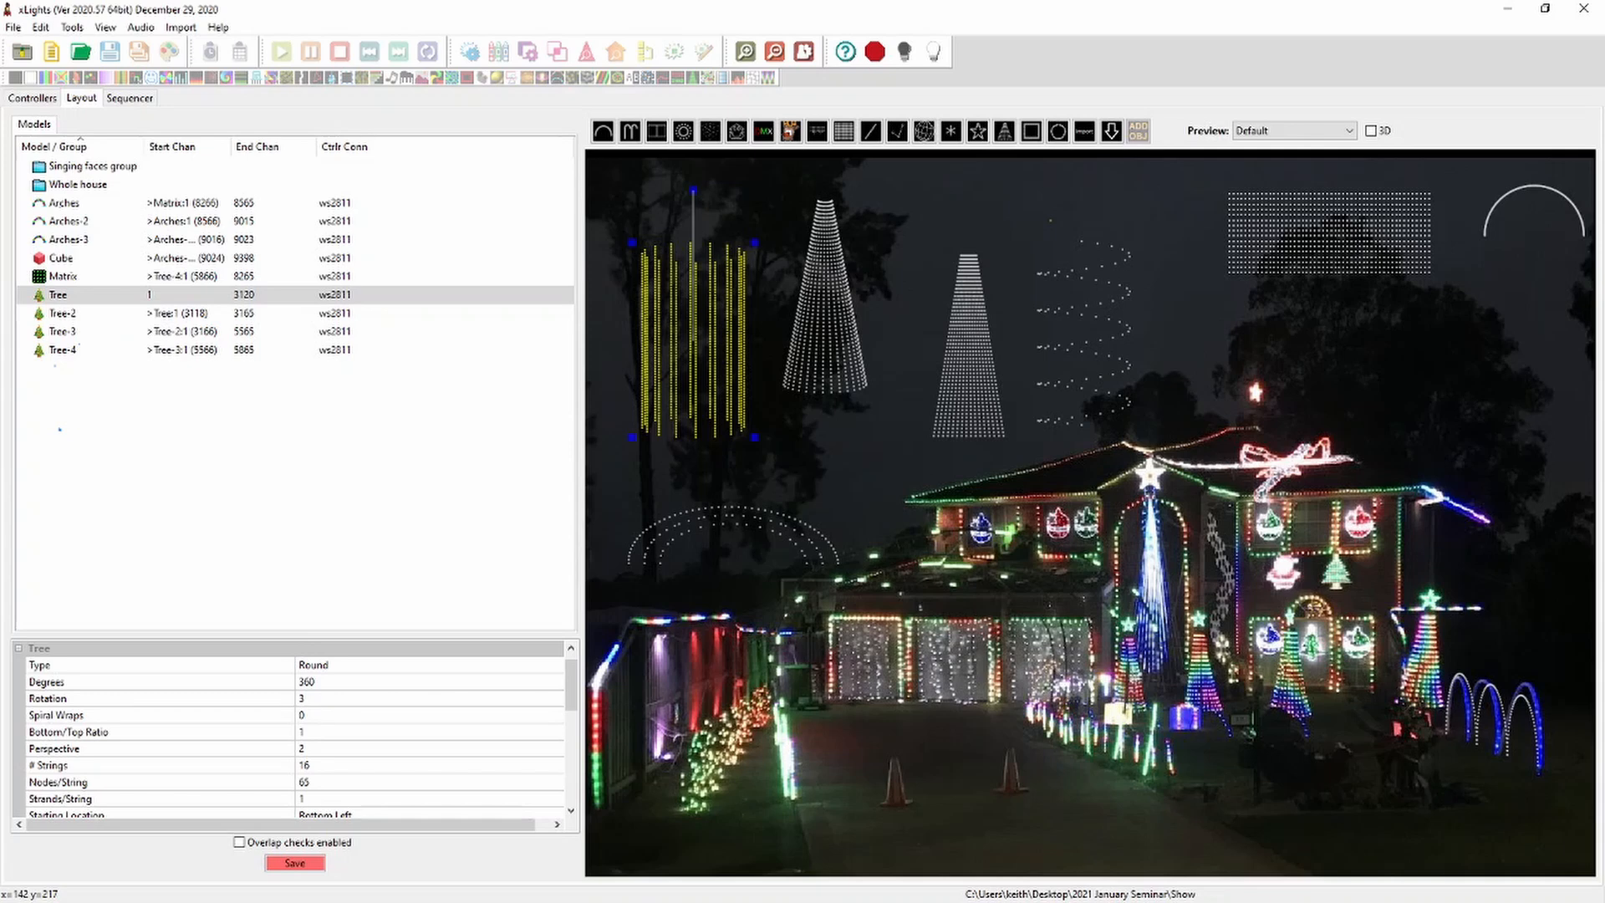
Move the 180-degree round tree Tree-2 slightly left and up, closer to the 360-degree tree
{"action": "mouse_move", "coordinate": [837, 312]}
{"action": "left_mouse_down"}
{"action": "mouse_move", "coordinate": [797, 294]}
{"action": "mouse_move", "coordinate": [817, 309]}
{"action": "left_mouse_up"}
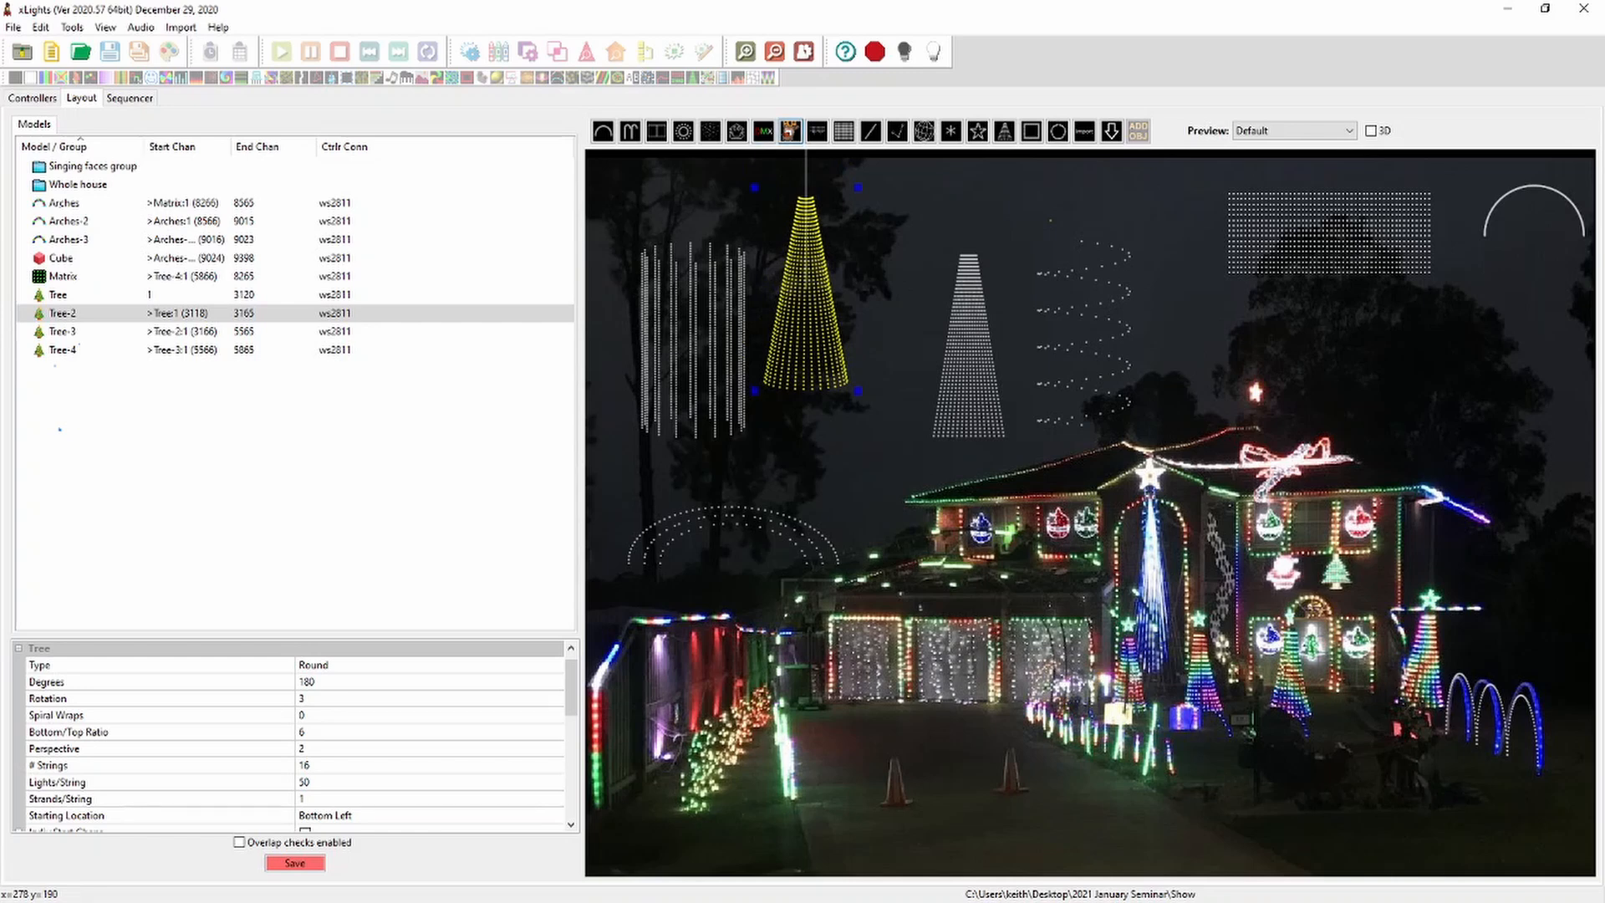
Create an image model in the sky above the house and assign House.JPG as its picture
{"action": "left_click", "coordinate": [790, 132]}
{"action": "left_click_drag", "start_coordinate": [1335, 303], "coordinate": [1389, 370]}
{"action": "left_click_drag", "start_coordinate": [1397, 393], "coordinate": [1401, 393]}
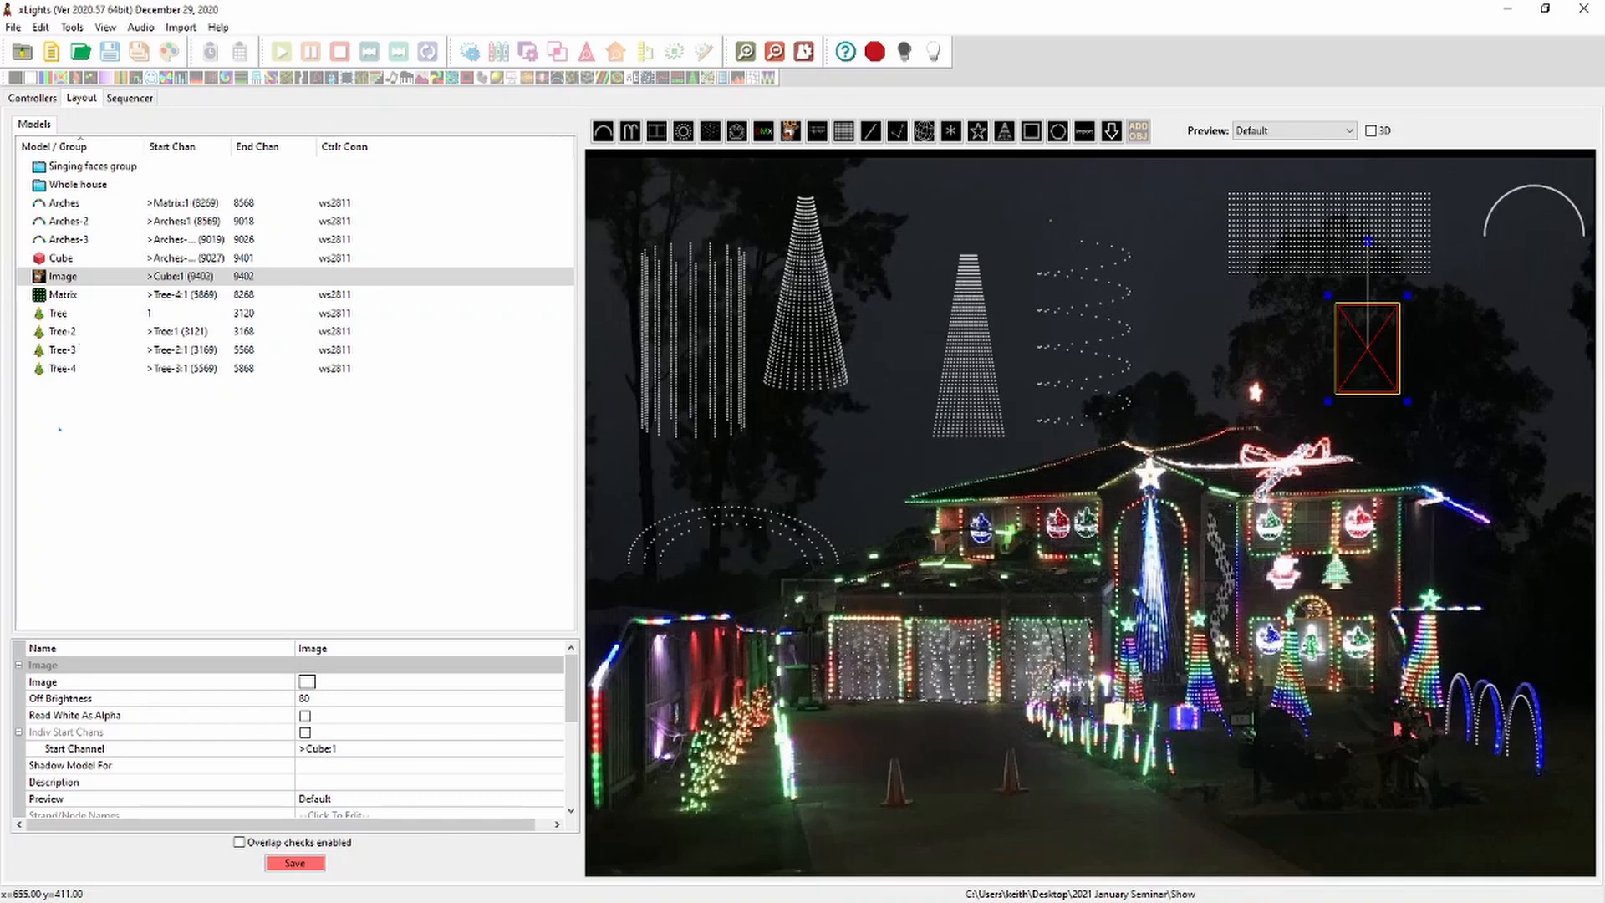
{"action": "left_click", "coordinate": [335, 682]}
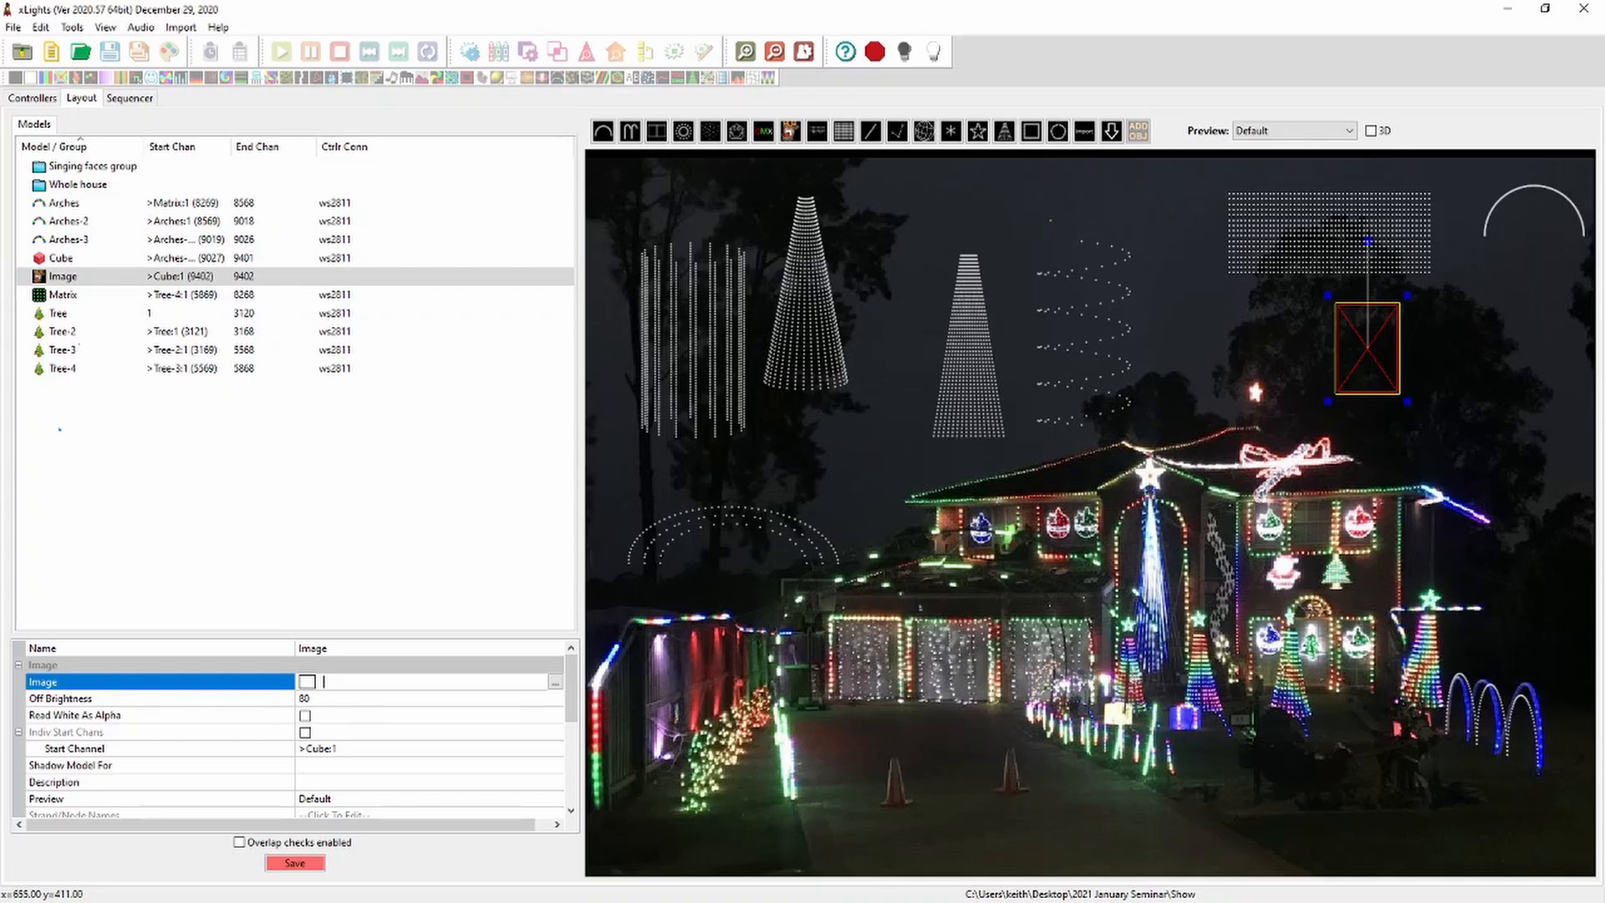
{"action": "left_click", "coordinate": [555, 682]}
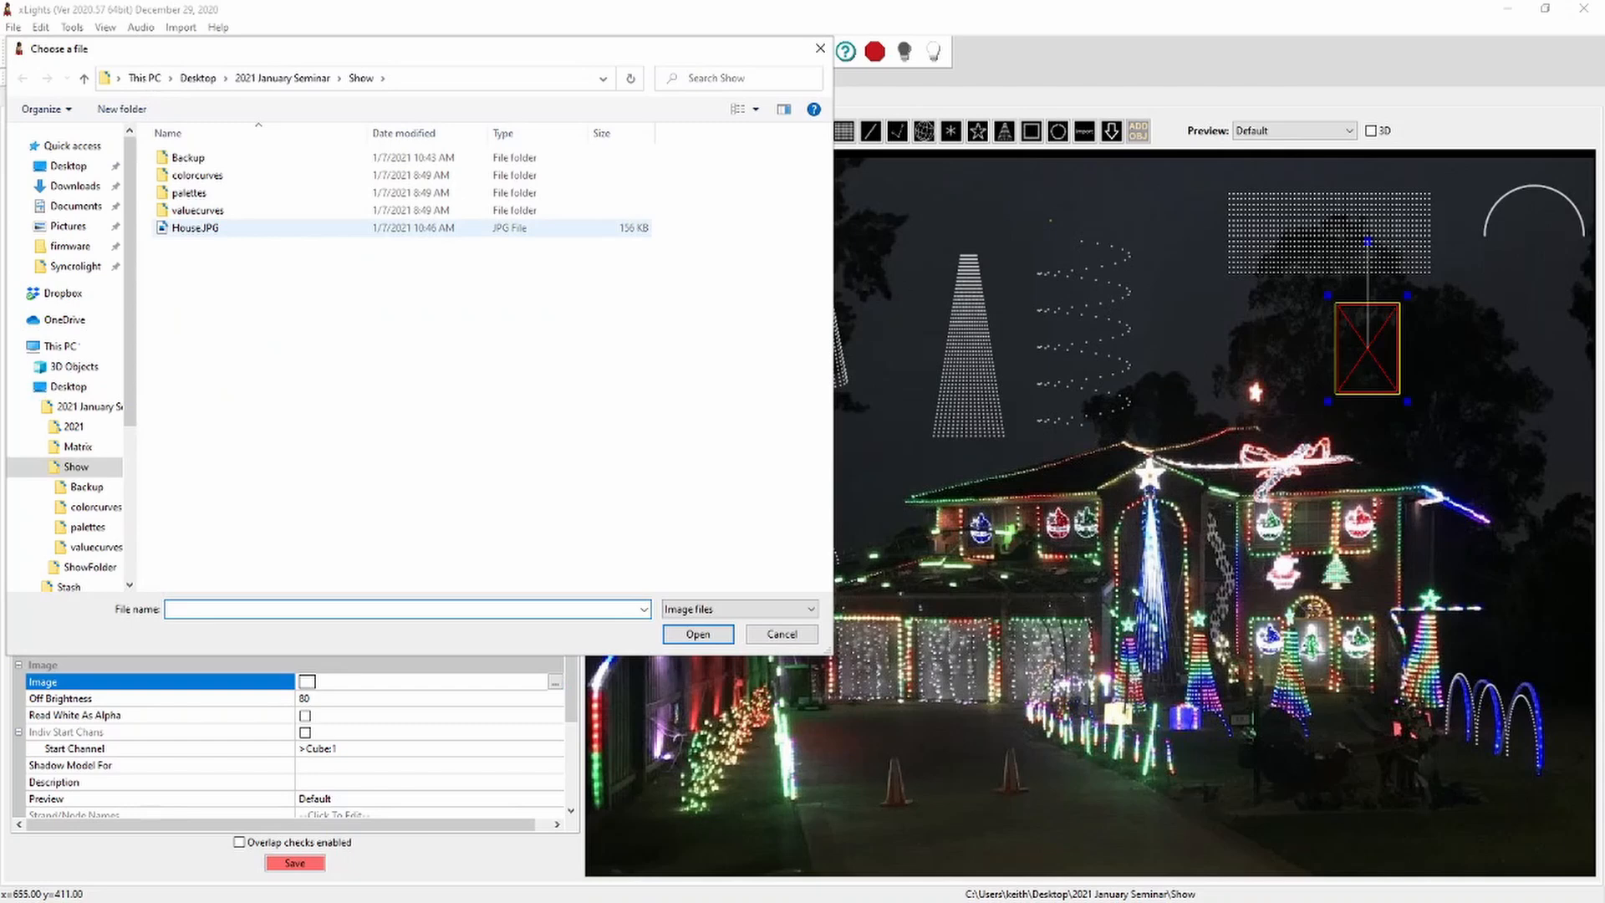
{"action": "double_click", "coordinate": [194, 227]}
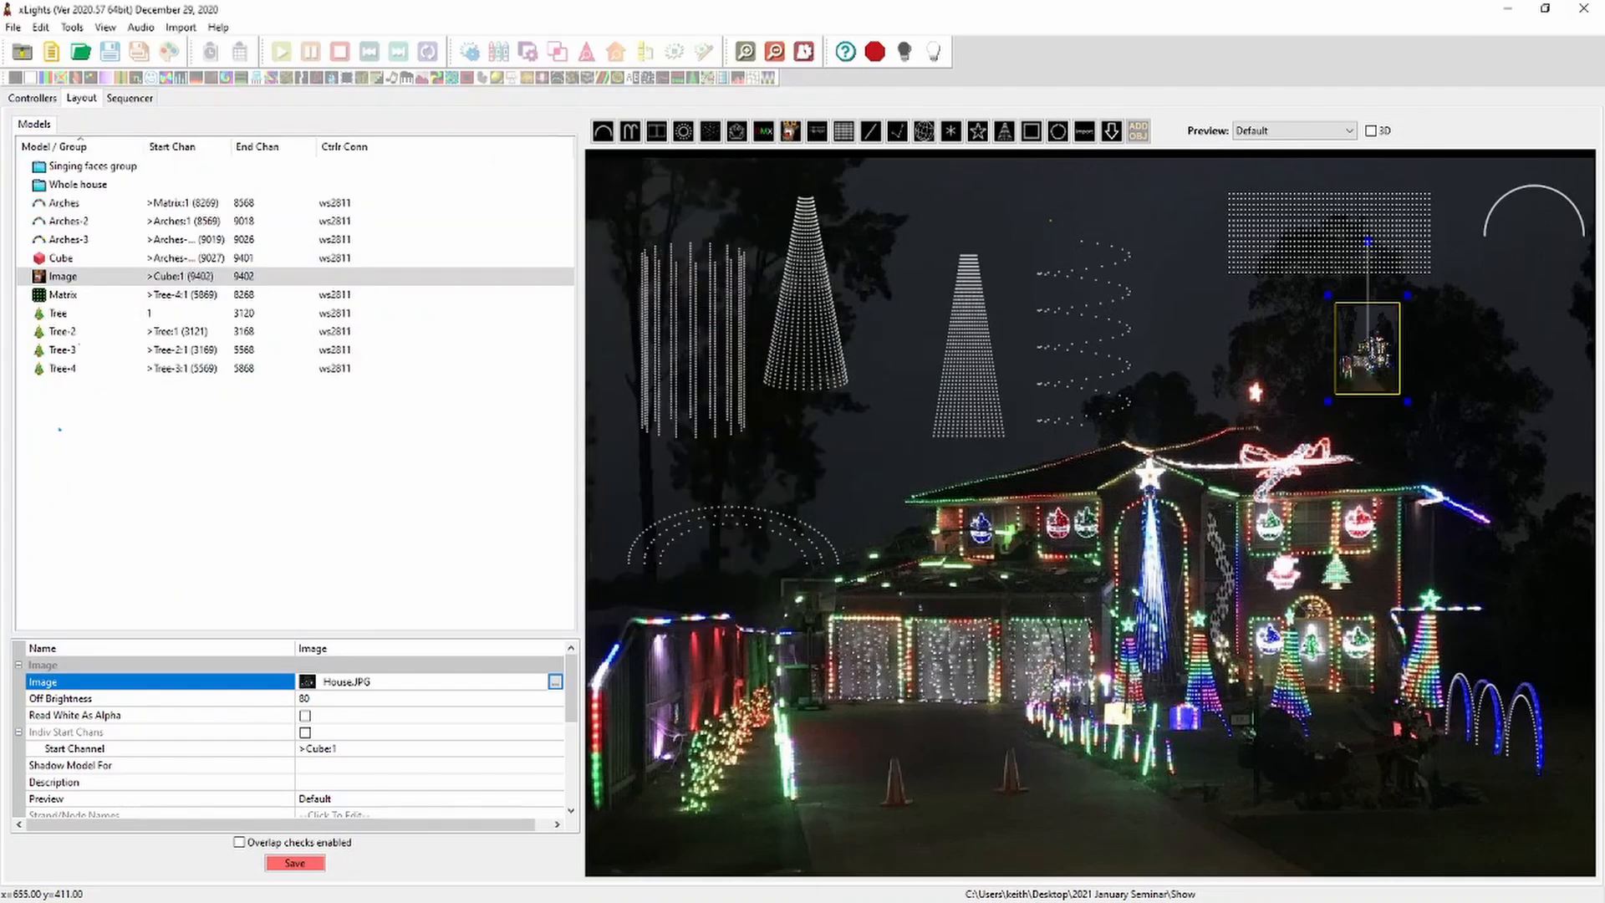
Resize the image model, set its Off Brightness to 20, and place it beneath the arch in the sky
{"action": "left_click_drag", "start_coordinate": [1407, 402], "coordinate": [1509, 417]}
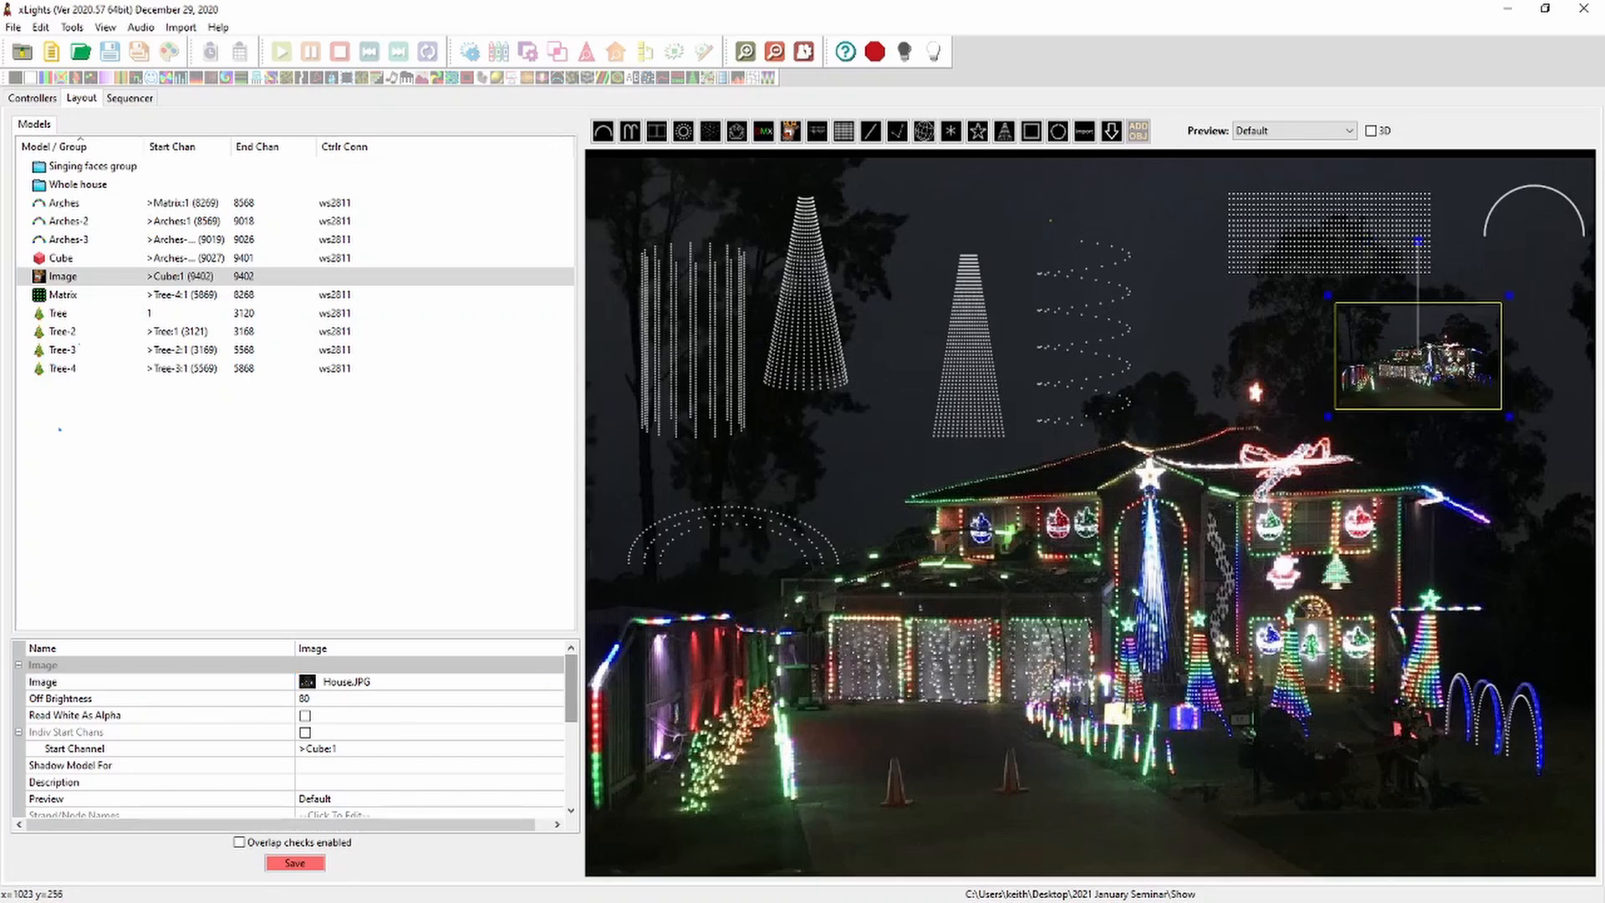
{"action": "scroll", "coordinate": [292, 727], "scroll_direction": "down", "scroll_amount": 3}
{"action": "scroll", "coordinate": [293, 727], "scroll_direction": "up", "scroll_amount": 2}
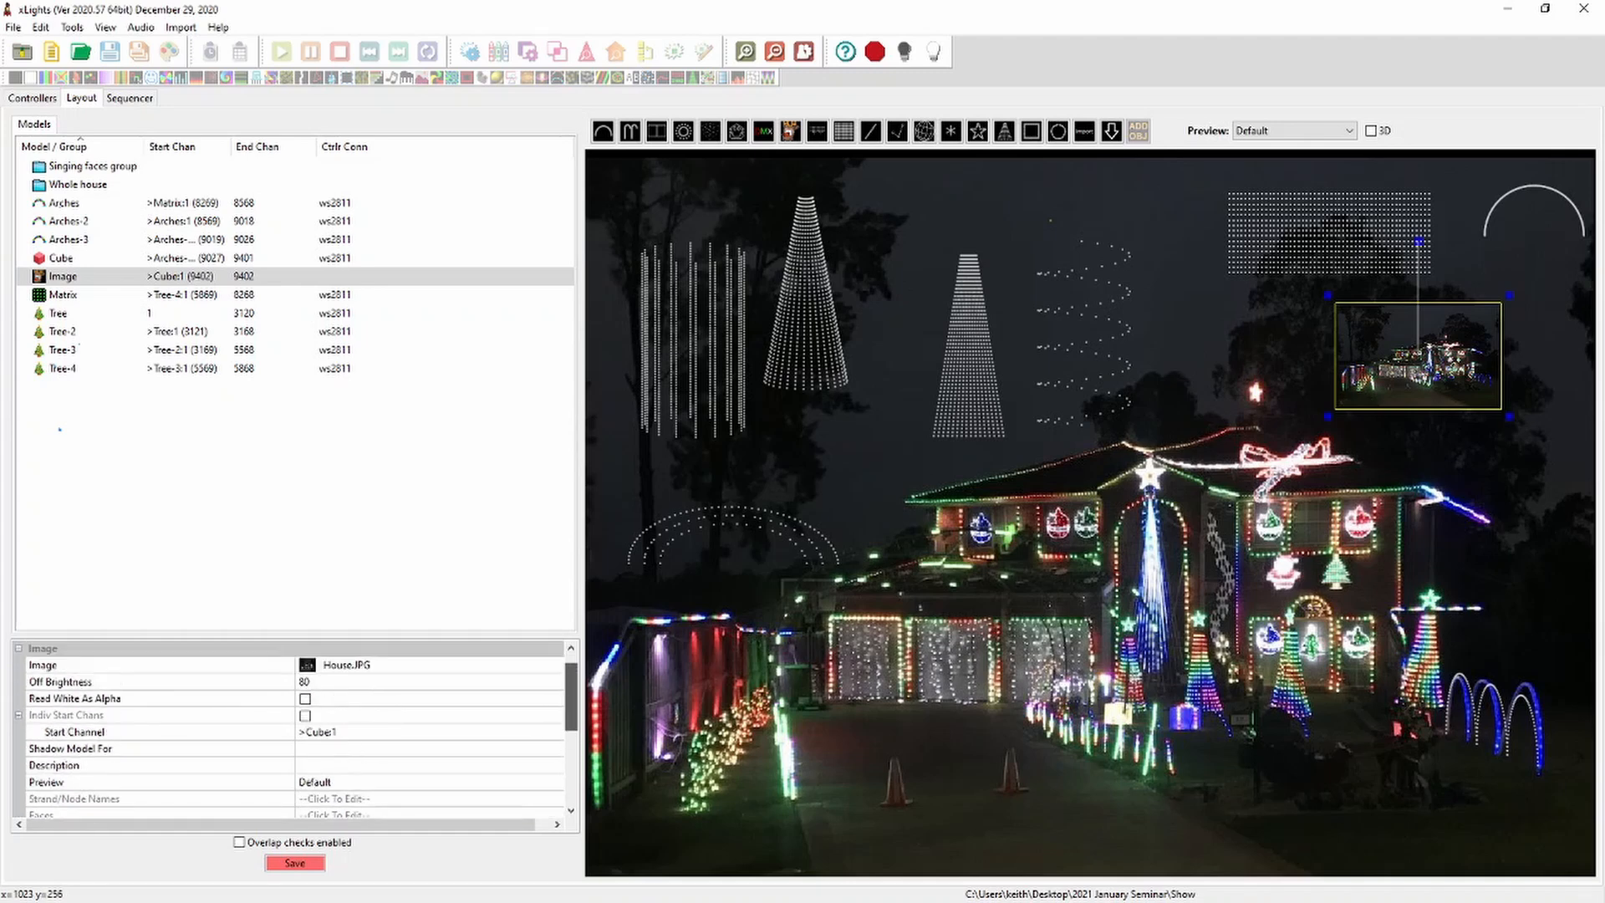
{"action": "scroll", "coordinate": [292, 727], "scroll_direction": "up", "scroll_amount": 1}
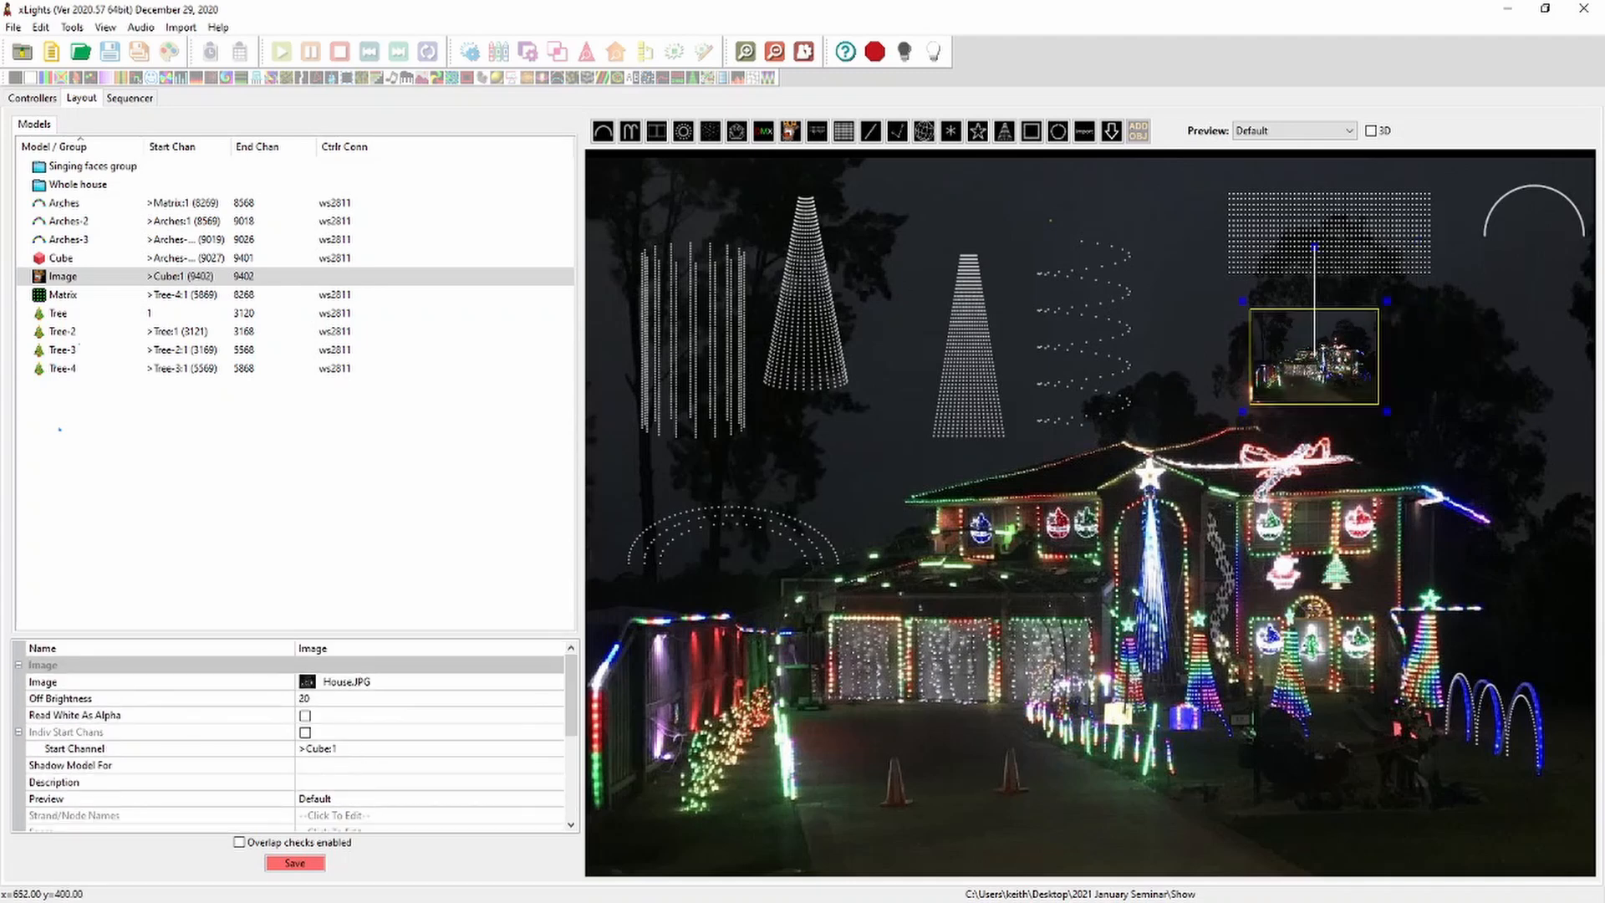
{"action": "left_click_drag", "start_coordinate": [1383, 416], "coordinate": [1418, 395]}
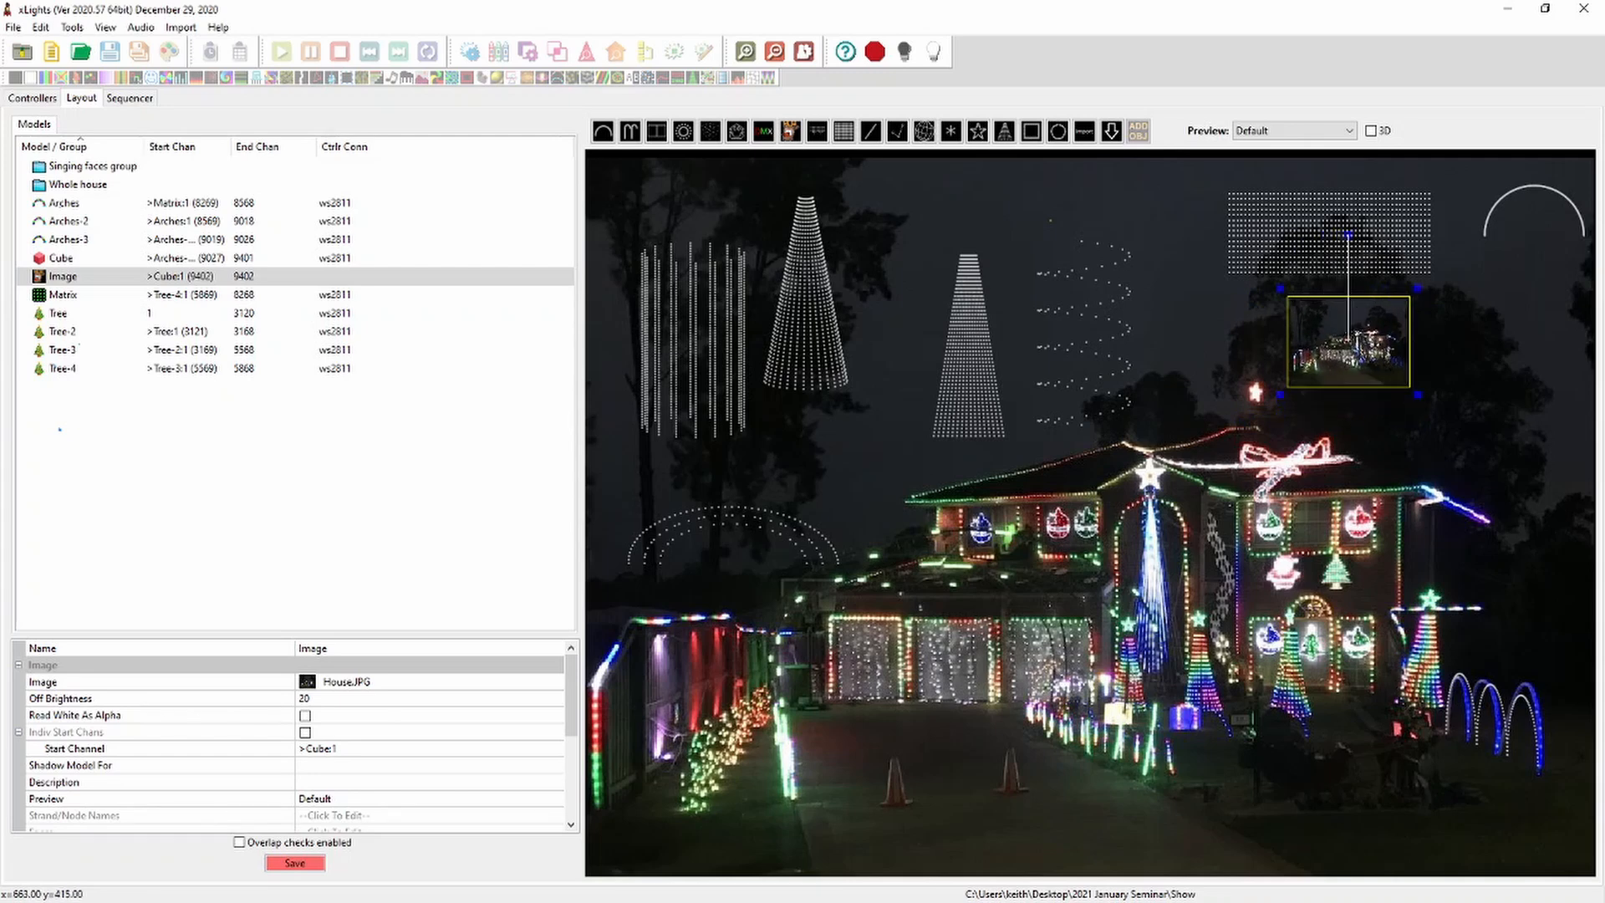
{"action": "left_click_drag", "start_coordinate": [1348, 342], "coordinate": [1508, 328]}
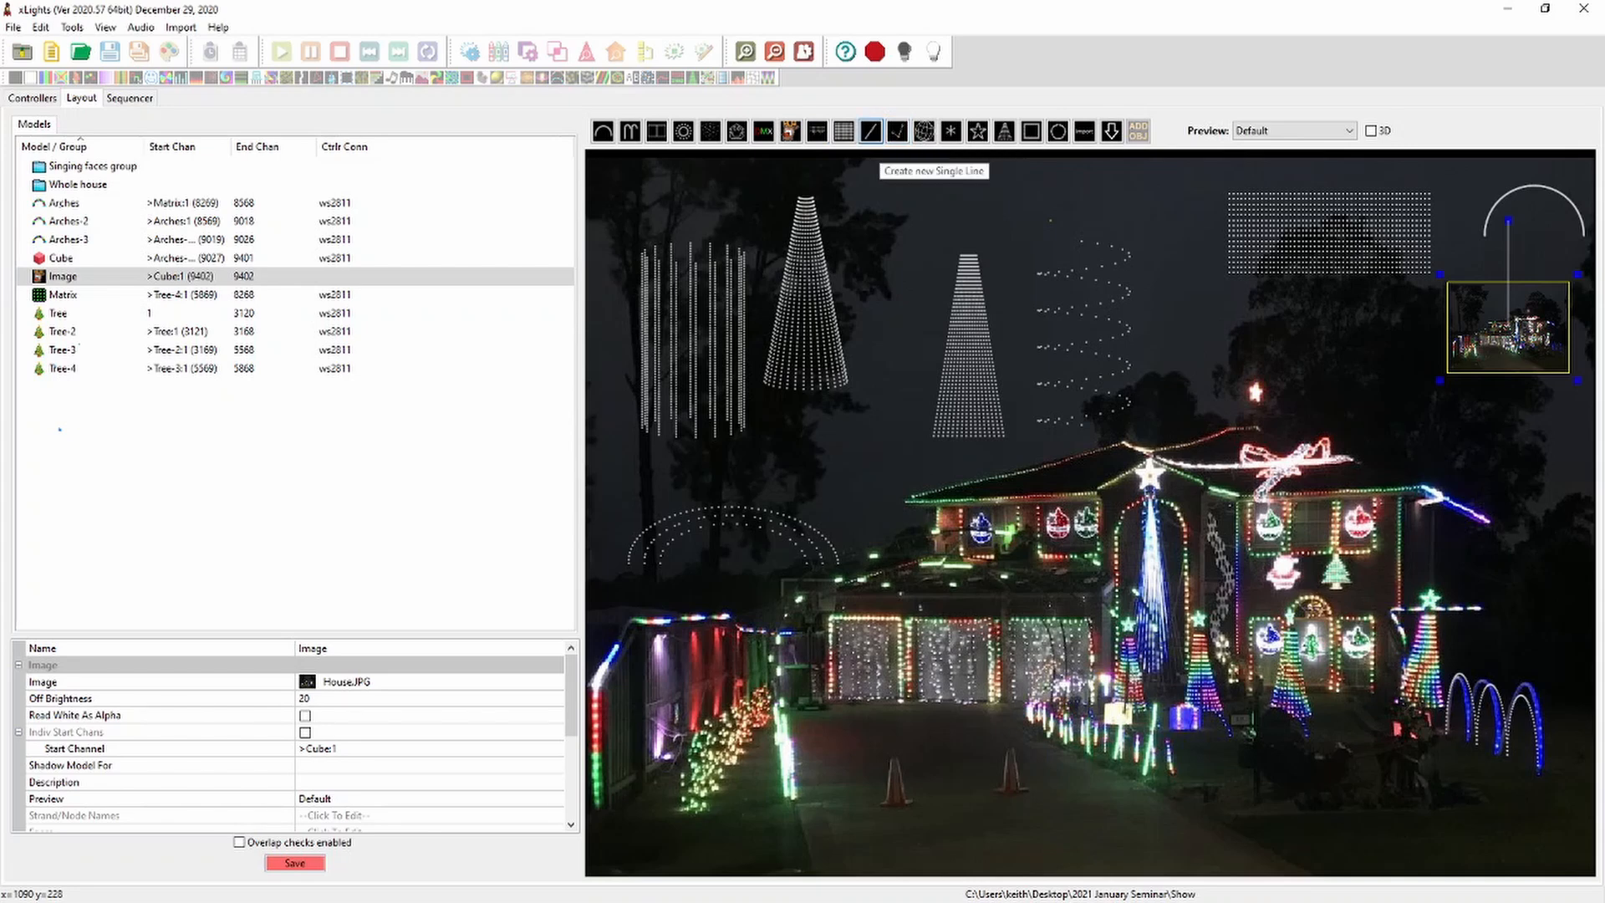
Draw a short single line along the roof edge just to the right of the lit entrance star
{"action": "left_click", "coordinate": [870, 132]}
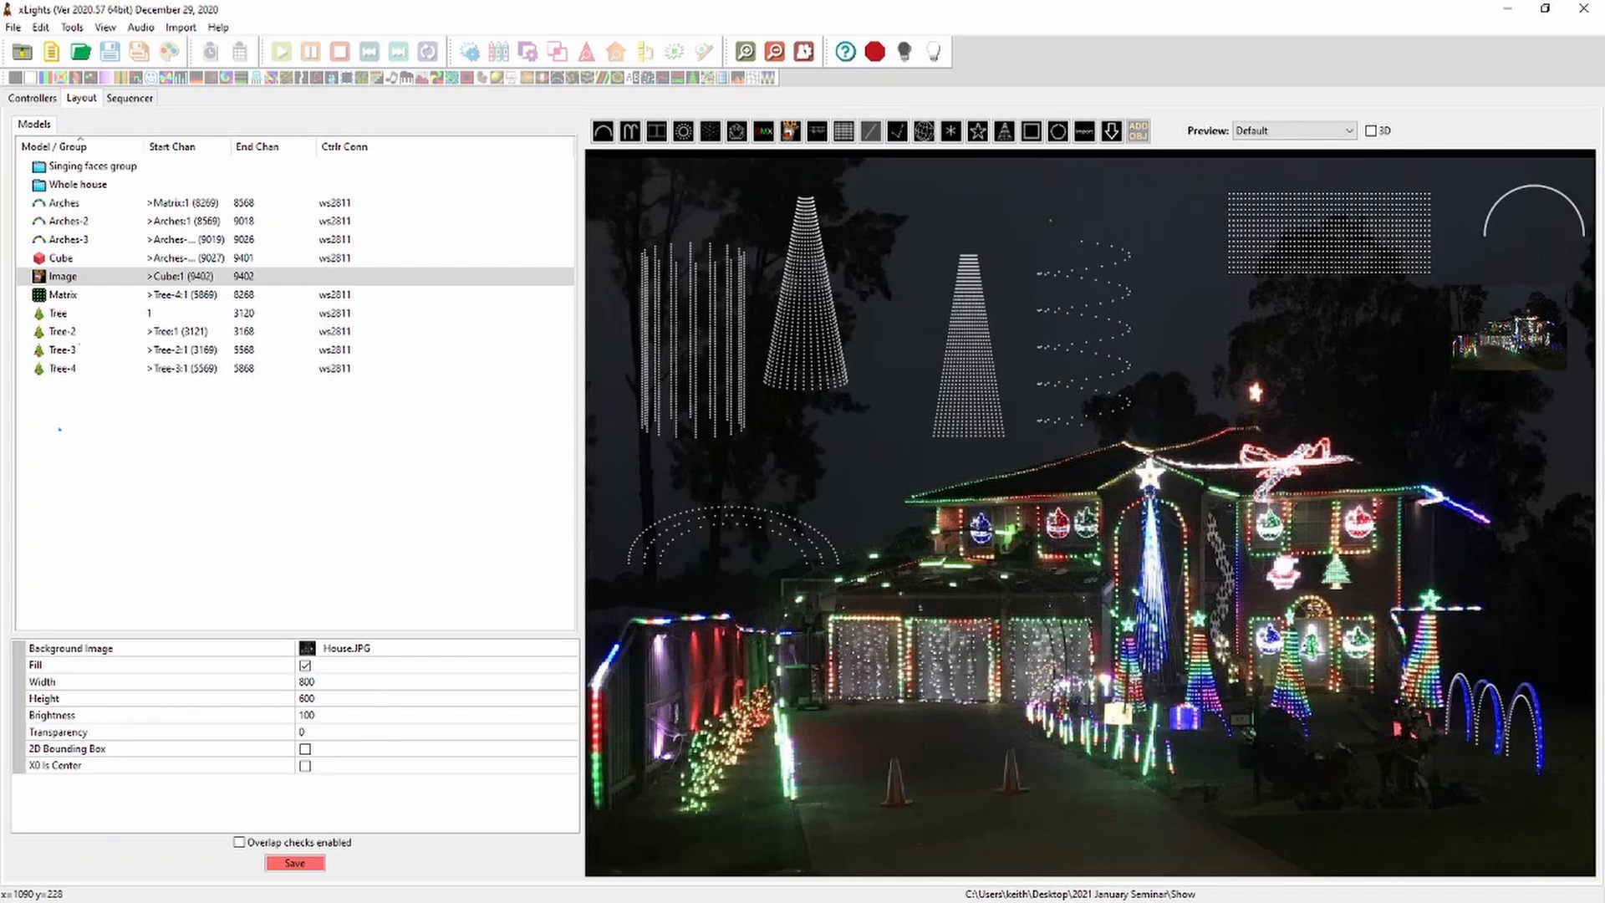
{"action": "left_click_drag", "start_coordinate": [1207, 488], "coordinate": [1241, 497]}
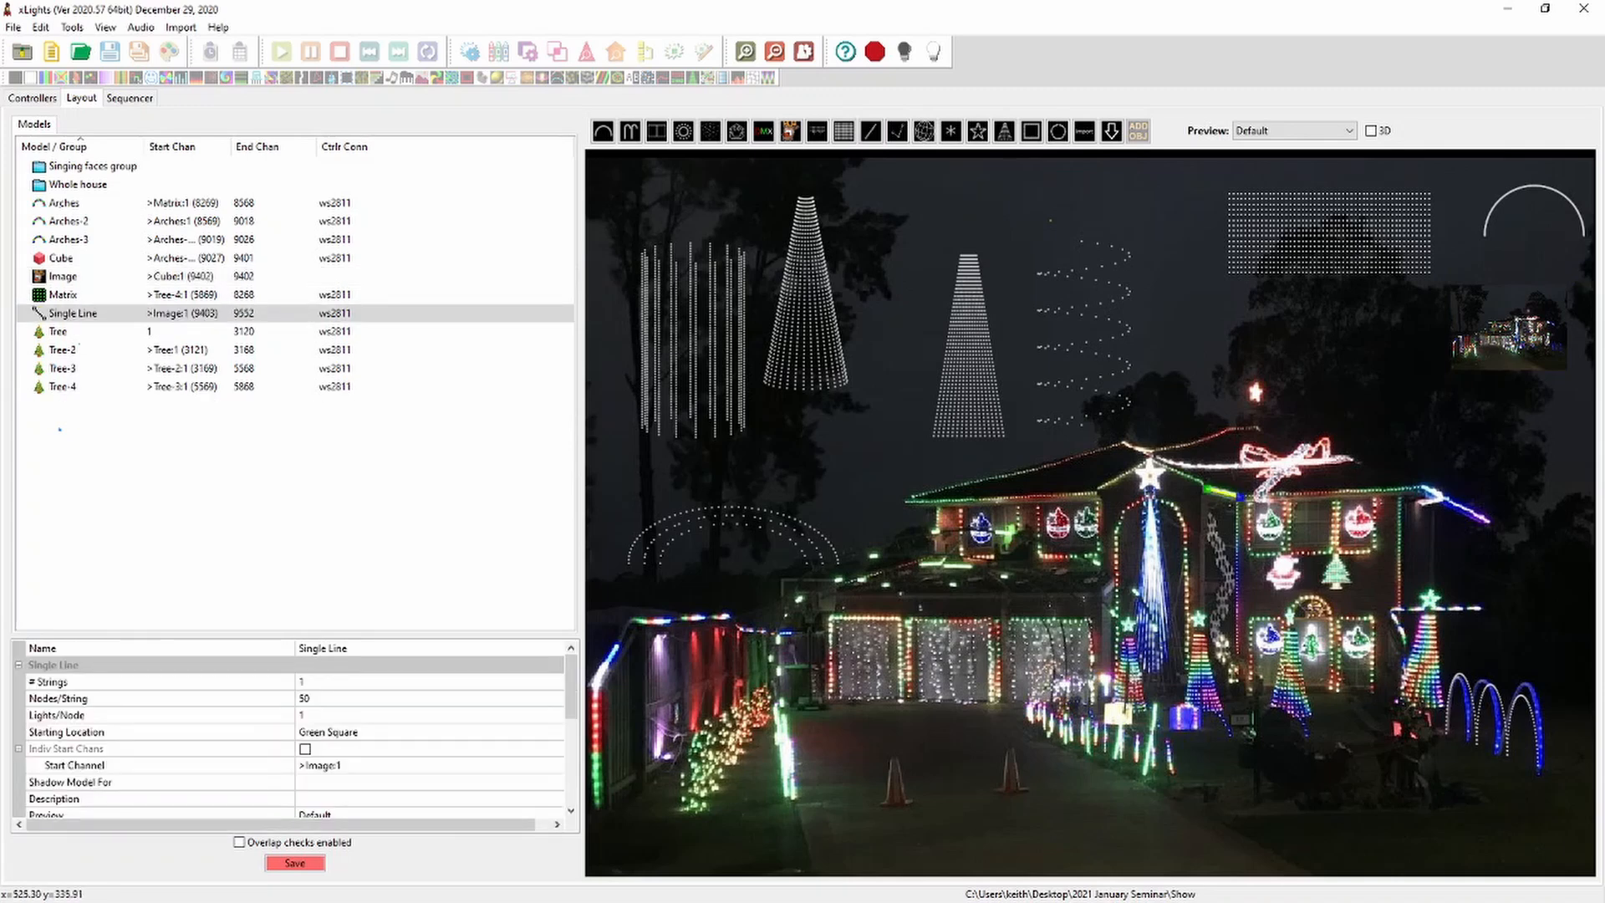
{"action": "left_click", "coordinate": [555, 732]}
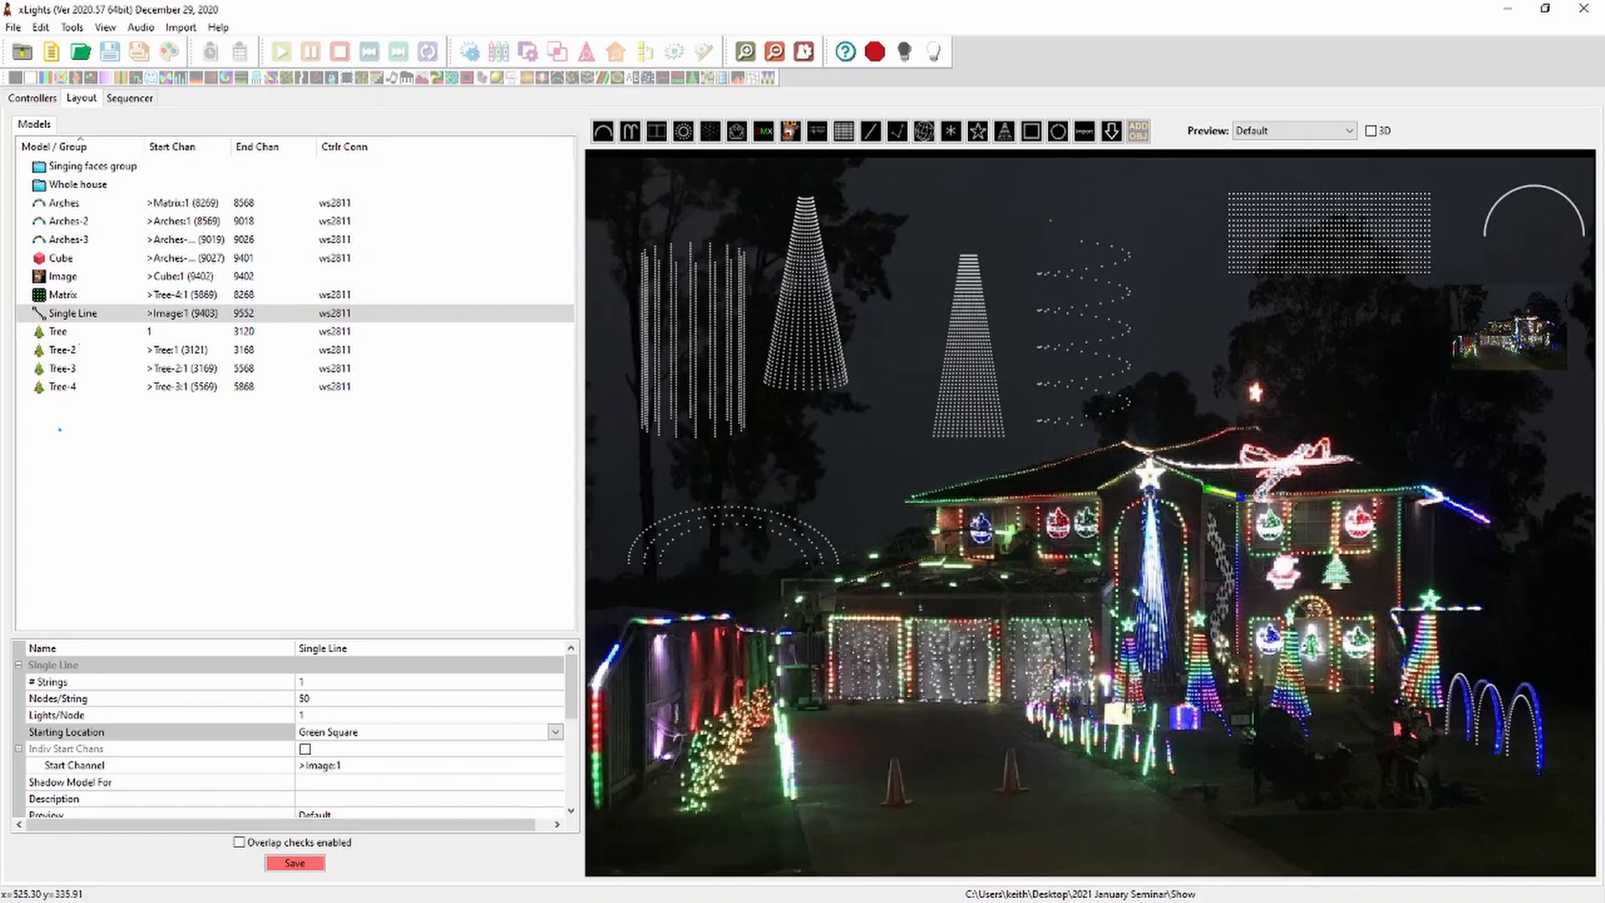
Draw a multi-segment poly line along the house's roofline, then shift it slightly upward
{"action": "left_click", "coordinate": [897, 132]}
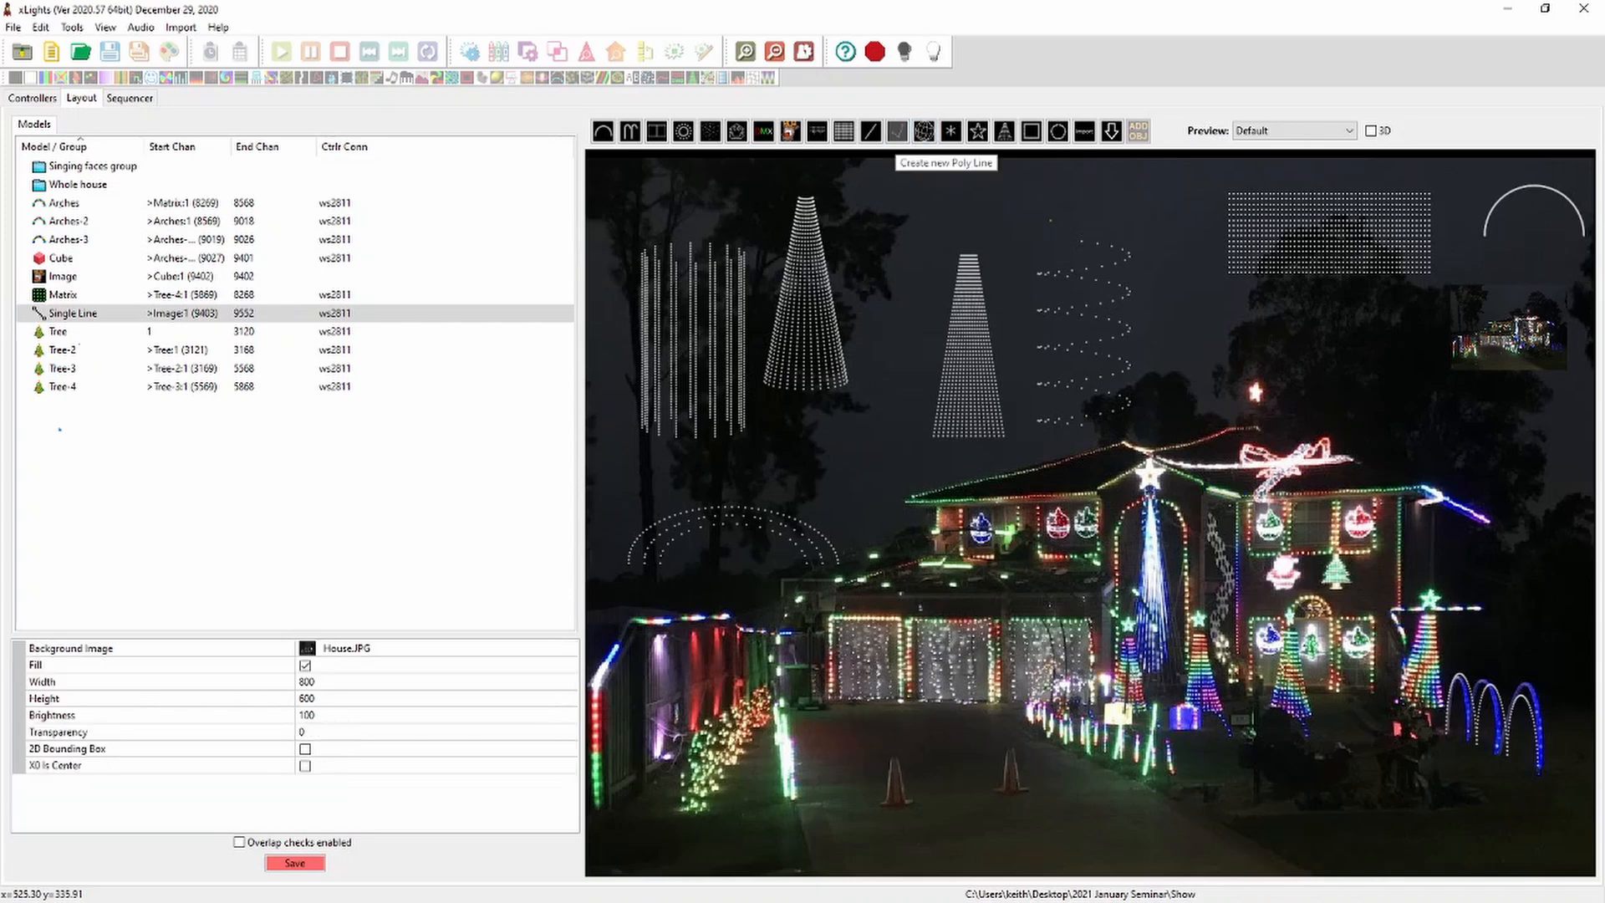
{"action": "left_click", "coordinate": [1201, 483]}
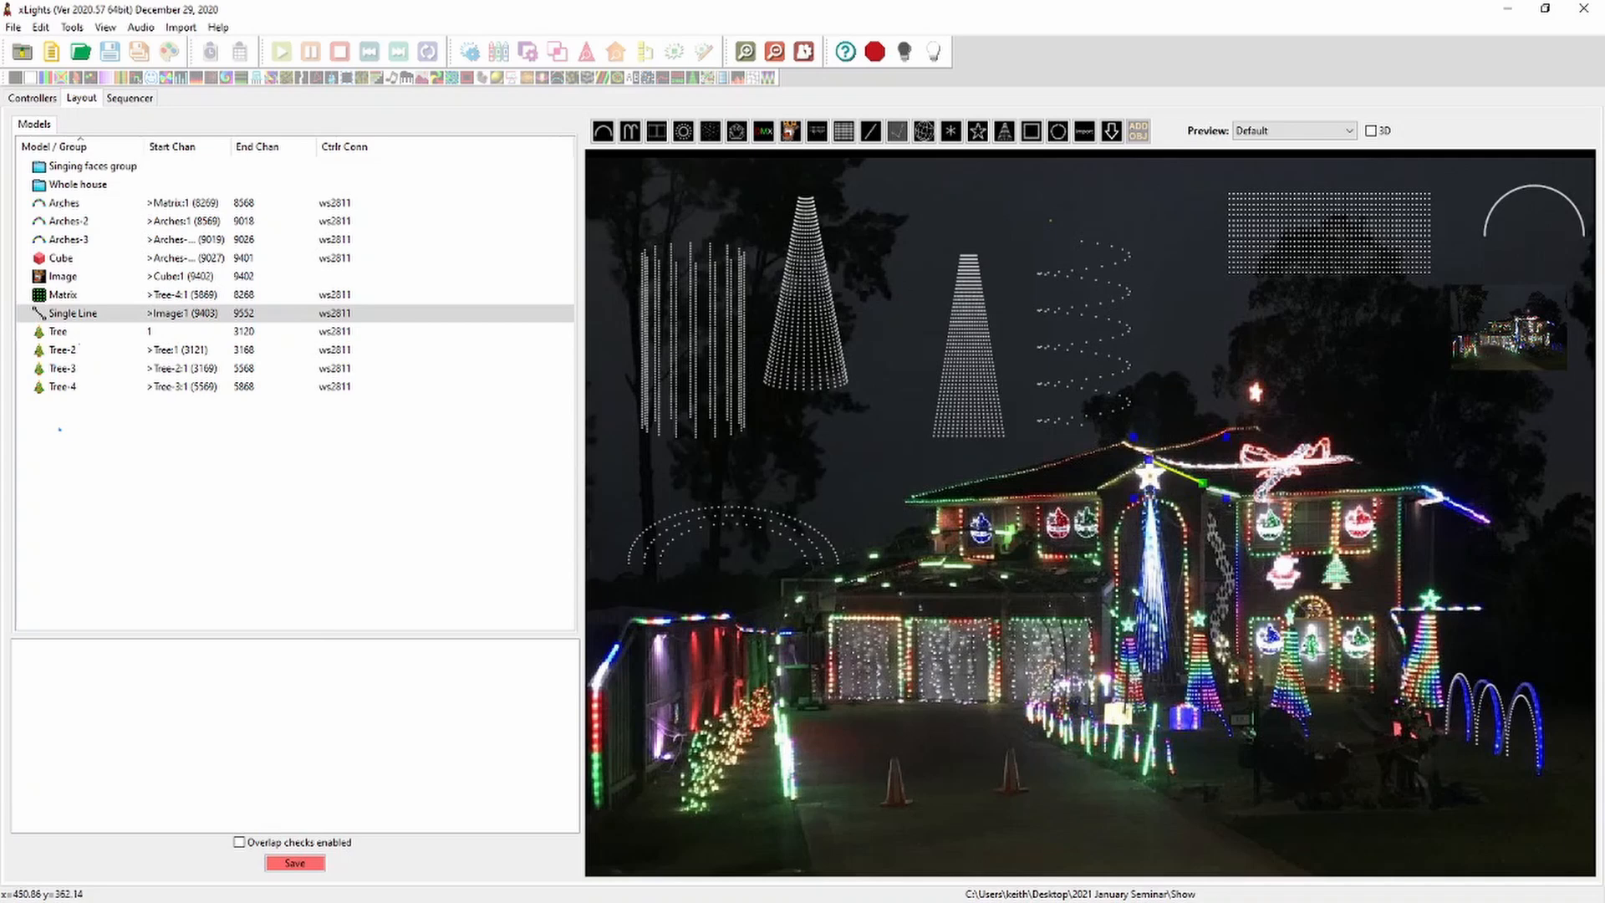
{"action": "left_click", "coordinate": [1148, 459]}
{"action": "left_click", "coordinate": [1123, 443]}
{"action": "left_click", "coordinate": [1256, 427]}
{"action": "left_click", "coordinate": [1486, 519]}
{"action": "key", "text": "Escape"}
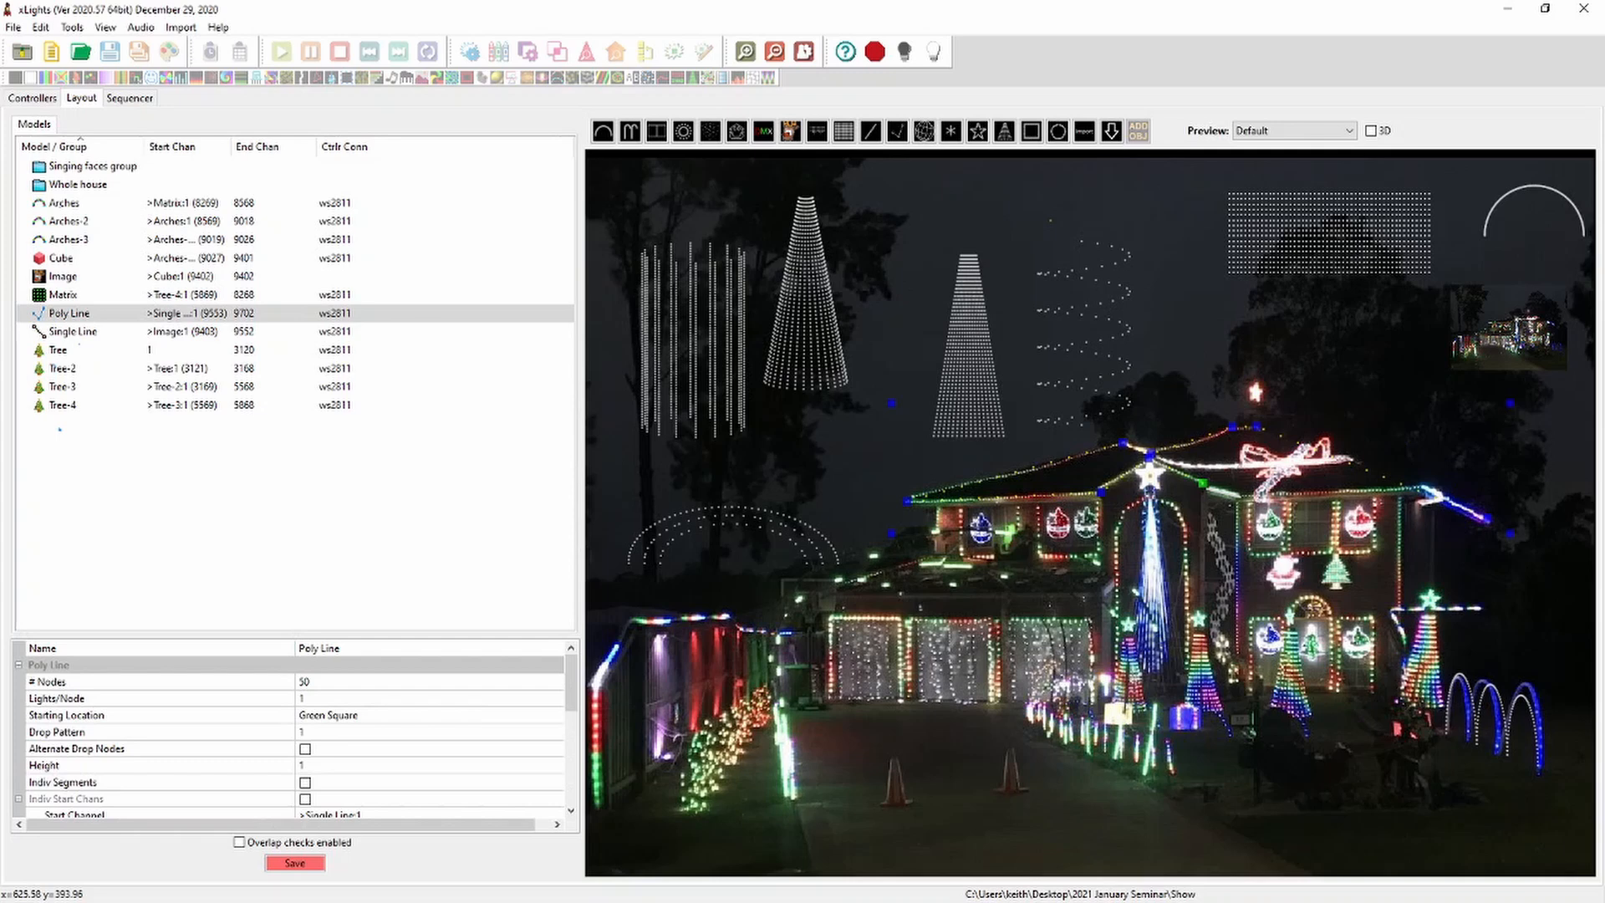
{"action": "mouse_move", "coordinate": [1107, 470]}
{"action": "left_mouse_down"}
{"action": "mouse_move", "coordinate": [1078, 458]}
{"action": "mouse_move", "coordinate": [1100, 450]}
{"action": "left_mouse_up"}
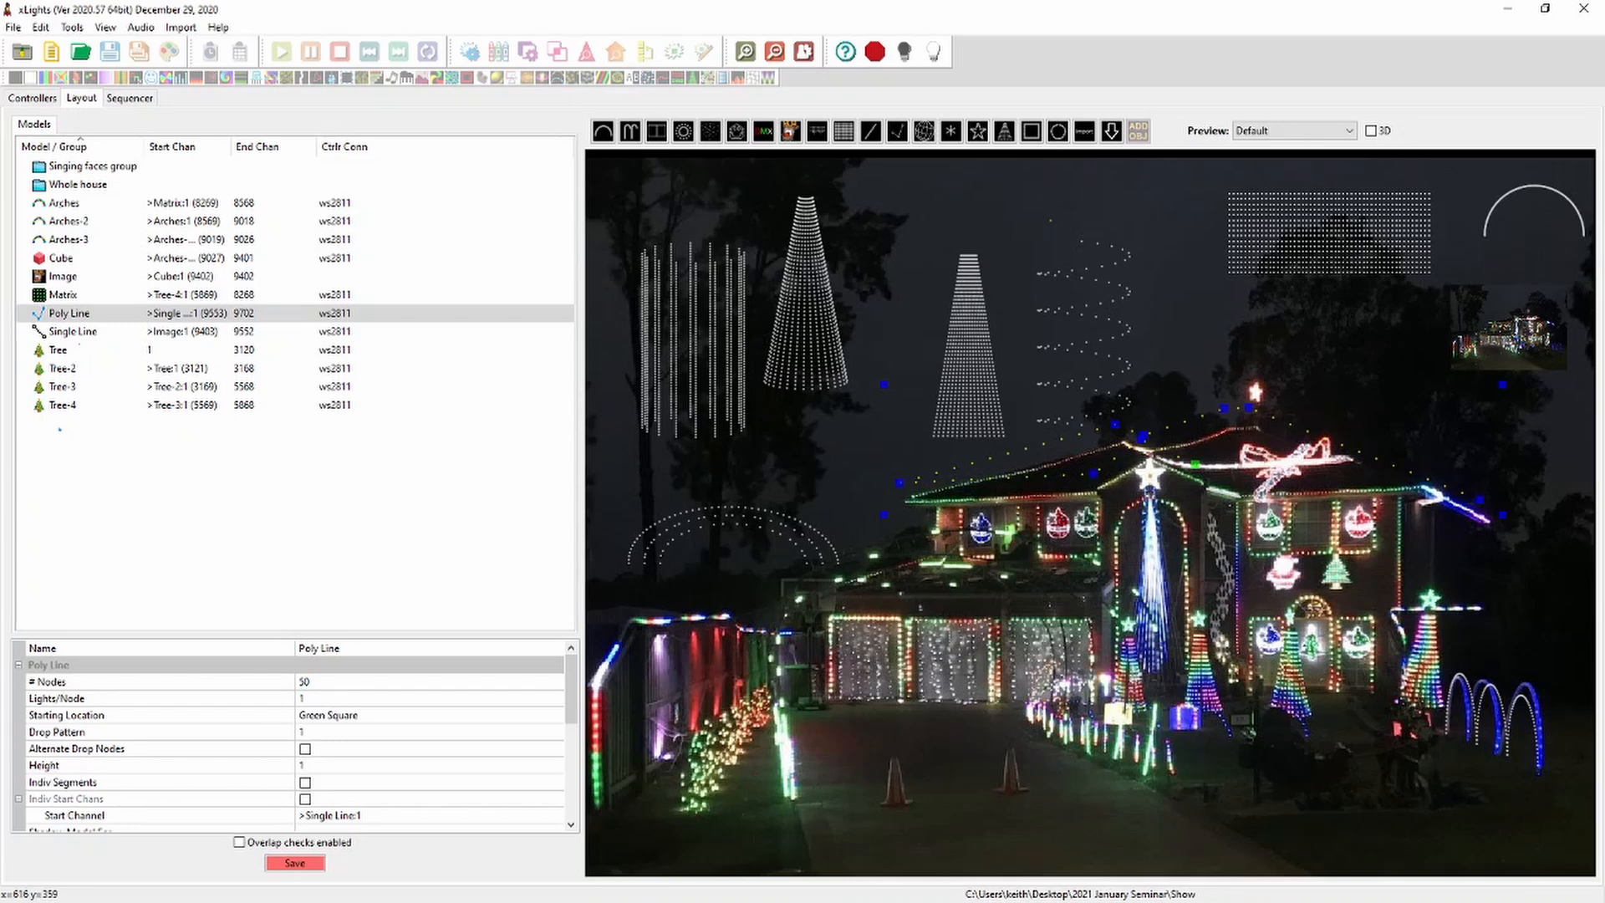
Enable individual segments for the roofline poly line and set Segment 8 to 80 nodes
{"action": "left_click", "coordinate": [305, 782]}
{"action": "scroll", "coordinate": [306, 779], "scroll_direction": "down", "scroll_amount": 3}
{"action": "scroll", "coordinate": [292, 736], "scroll_direction": "up", "scroll_amount": 3}
{"action": "left_click", "coordinate": [307, 699]}
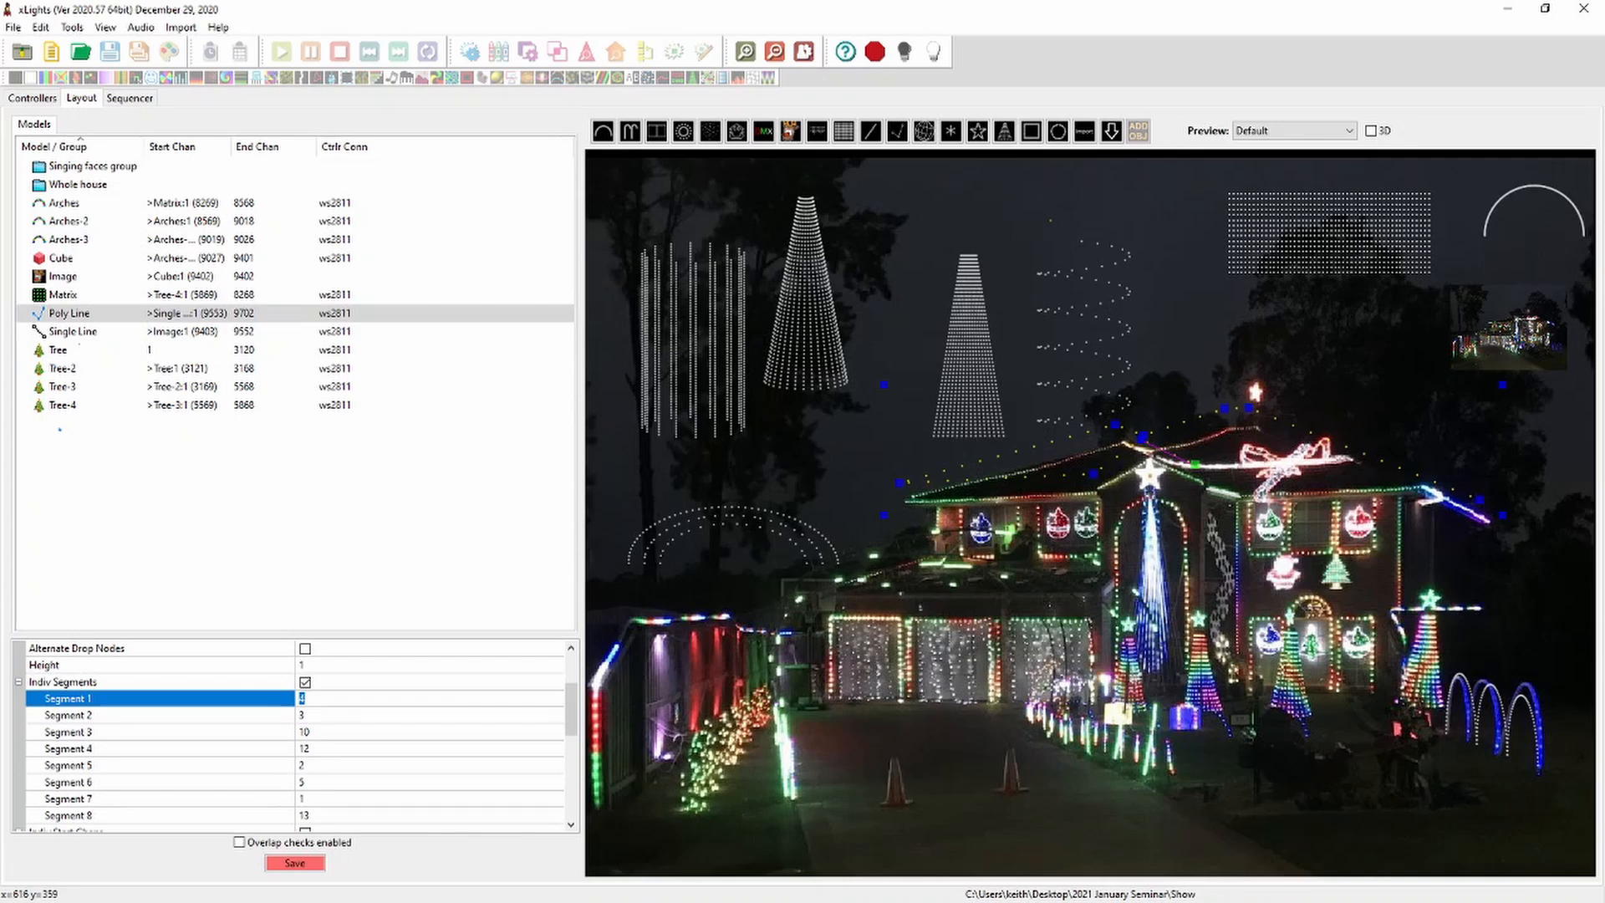
{"action": "left_click", "coordinate": [307, 816]}
{"action": "type", "text": "80"}
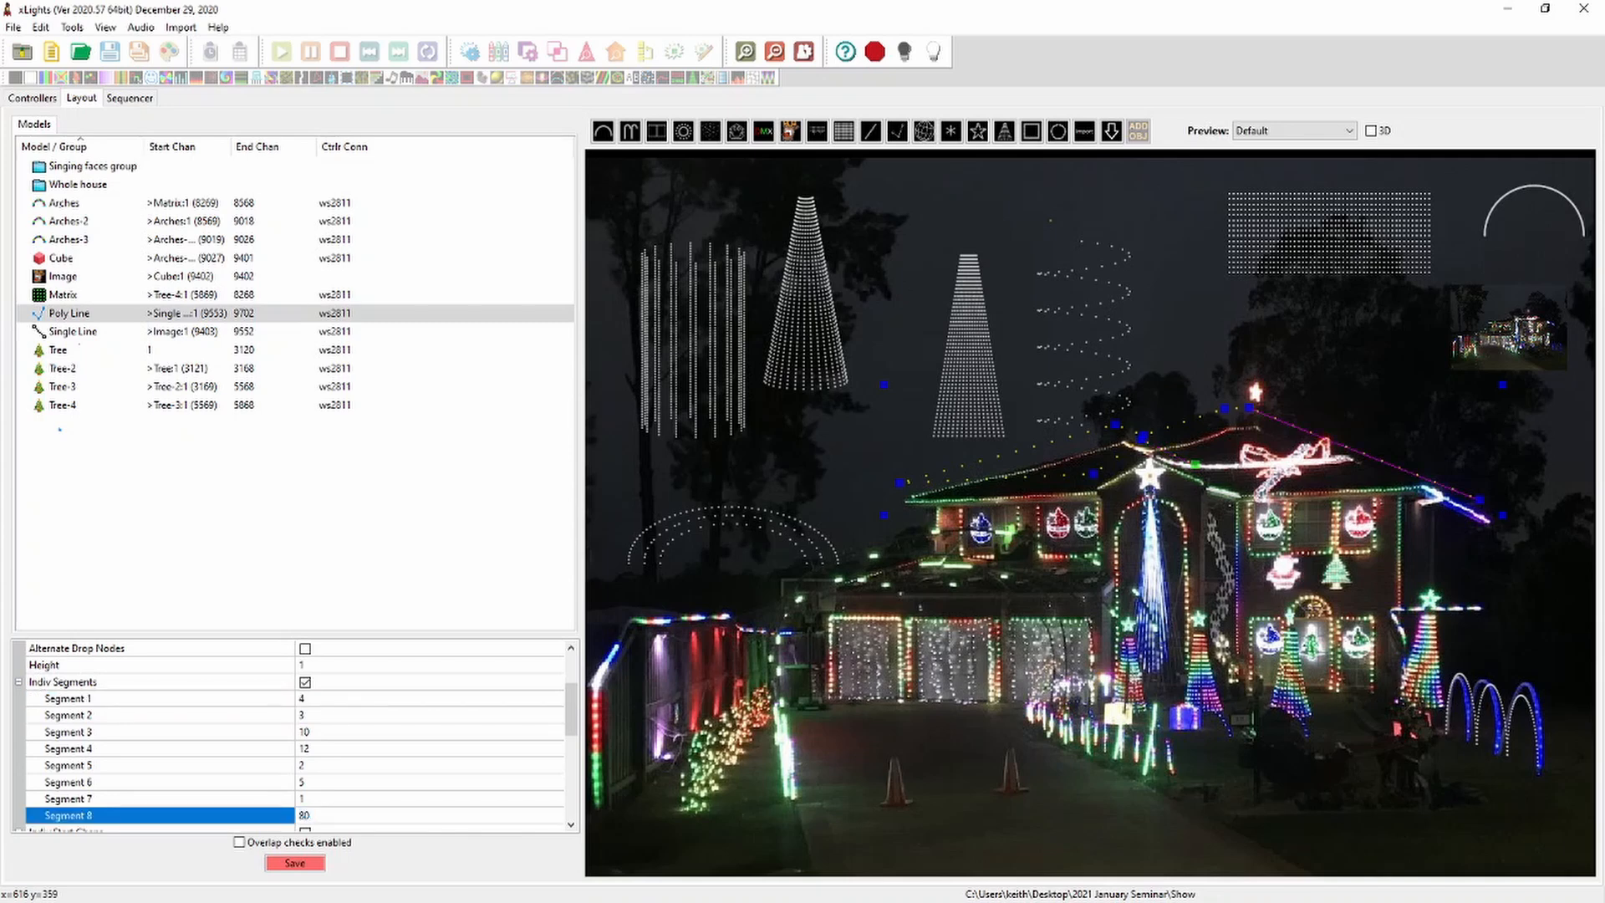
{"action": "key", "text": "Return"}
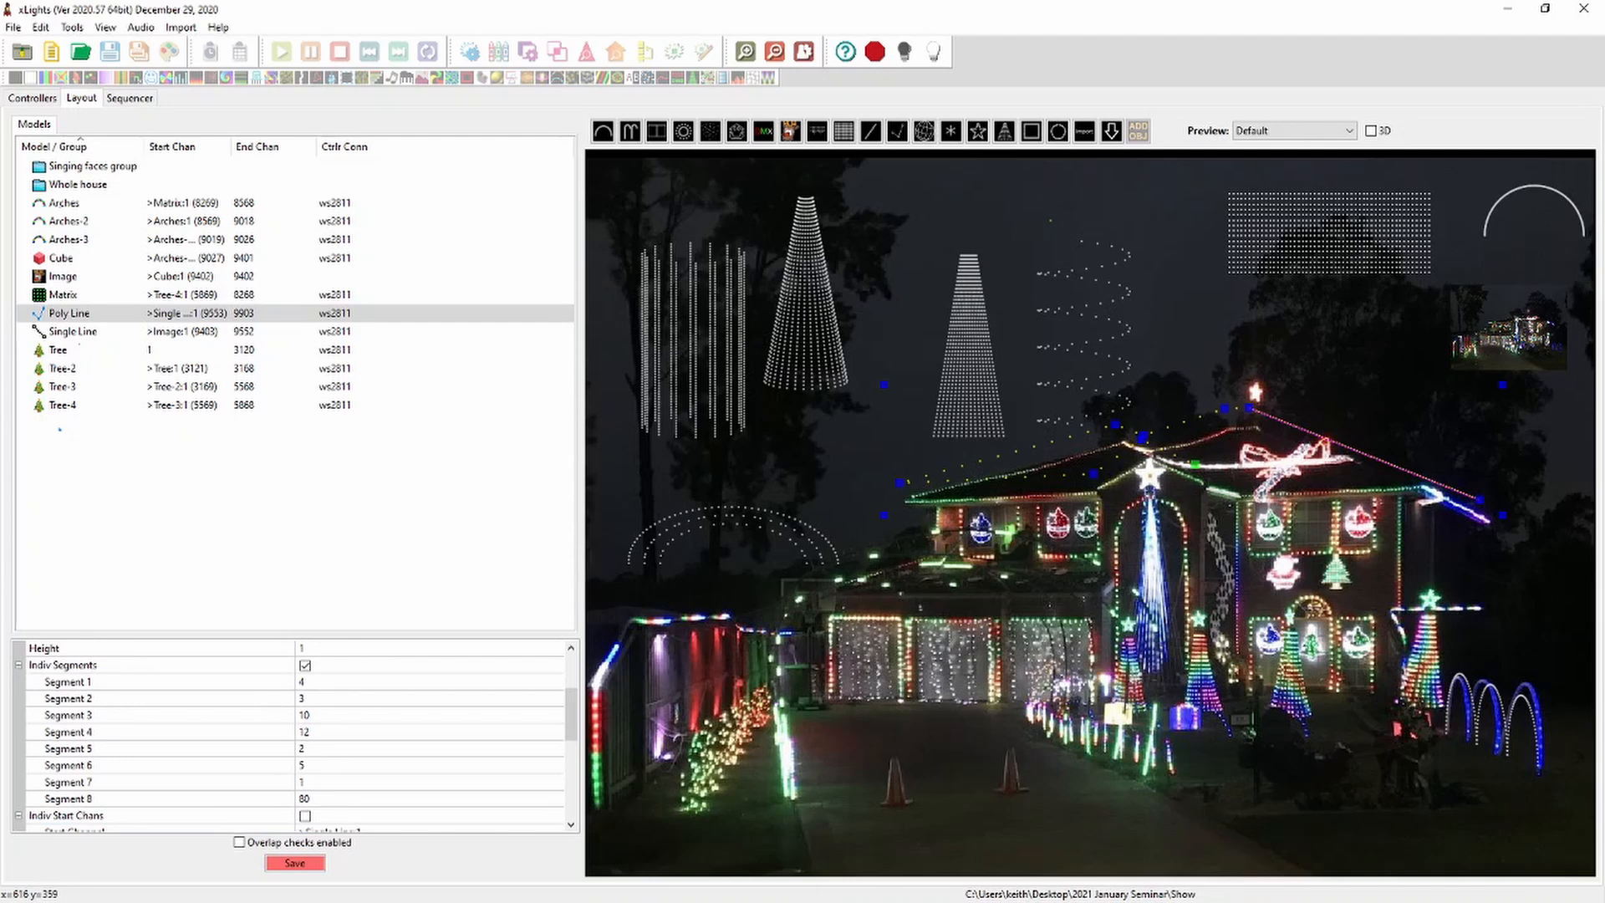
{"action": "key", "text": "Escape"}
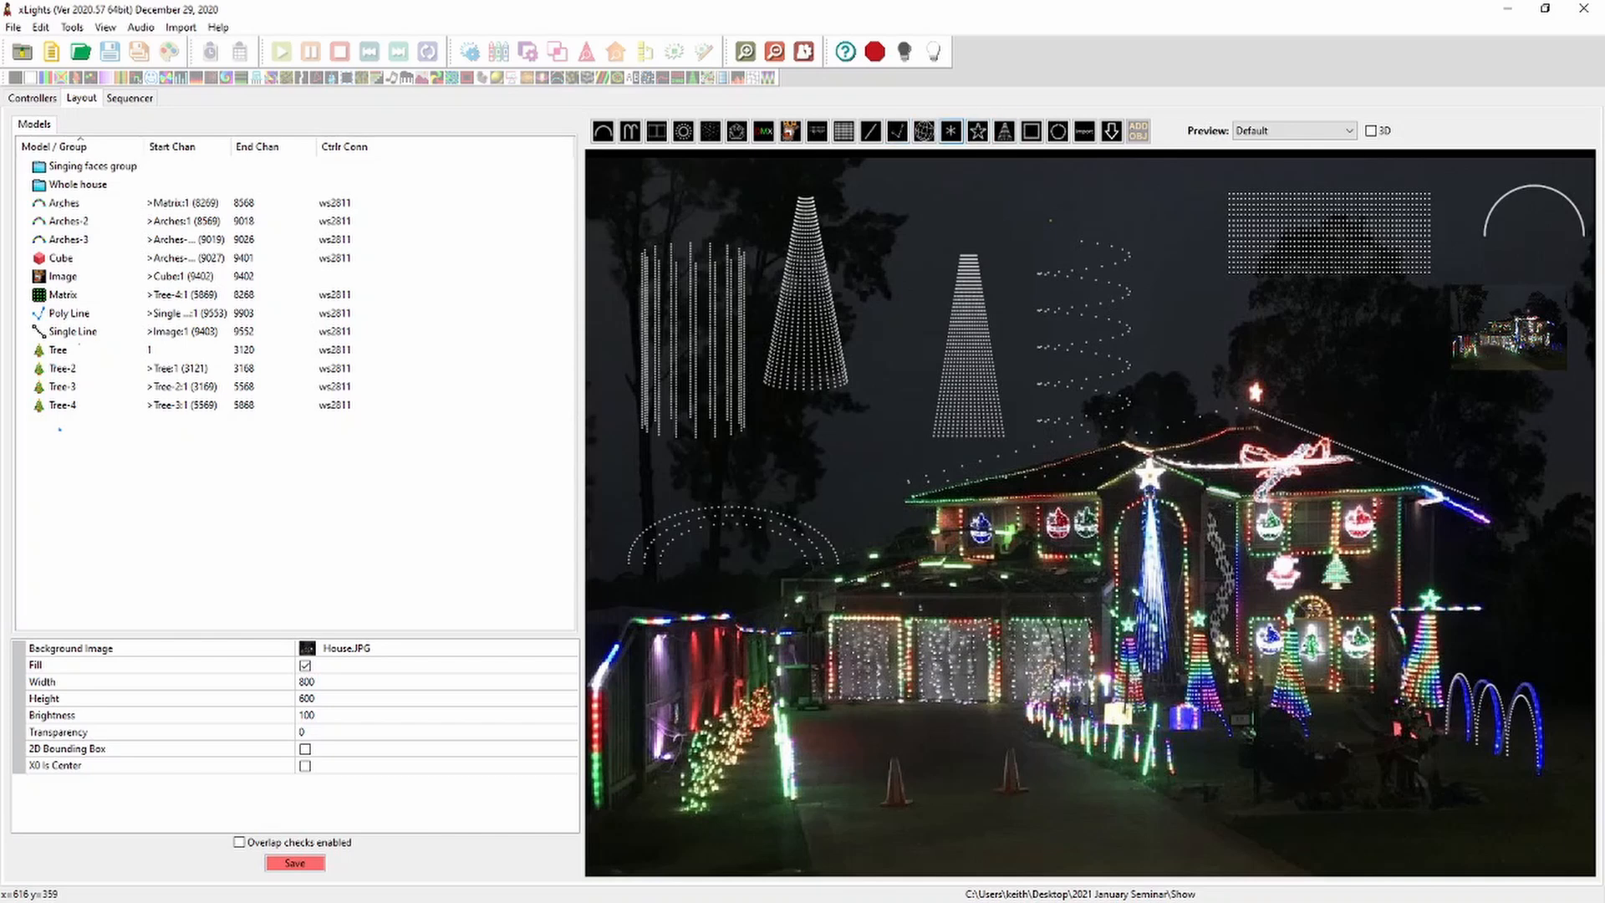
Draw a second poly line in the sky tracing three adjacent window outlines, each with two sides and a top
{"action": "left_click", "coordinate": [897, 132]}
{"action": "left_click", "coordinate": [864, 224]}
{"action": "left_click", "coordinate": [861, 173]}
{"action": "left_click", "coordinate": [932, 173]}
{"action": "left_click", "coordinate": [935, 226]}
{"action": "left_click", "coordinate": [960, 225]}
{"action": "left_click", "coordinate": [958, 173]}
{"action": "left_click", "coordinate": [1028, 174]}
{"action": "left_click", "coordinate": [1031, 226]}
{"action": "left_click", "coordinate": [1060, 224]}
{"action": "left_click", "coordinate": [1059, 174]}
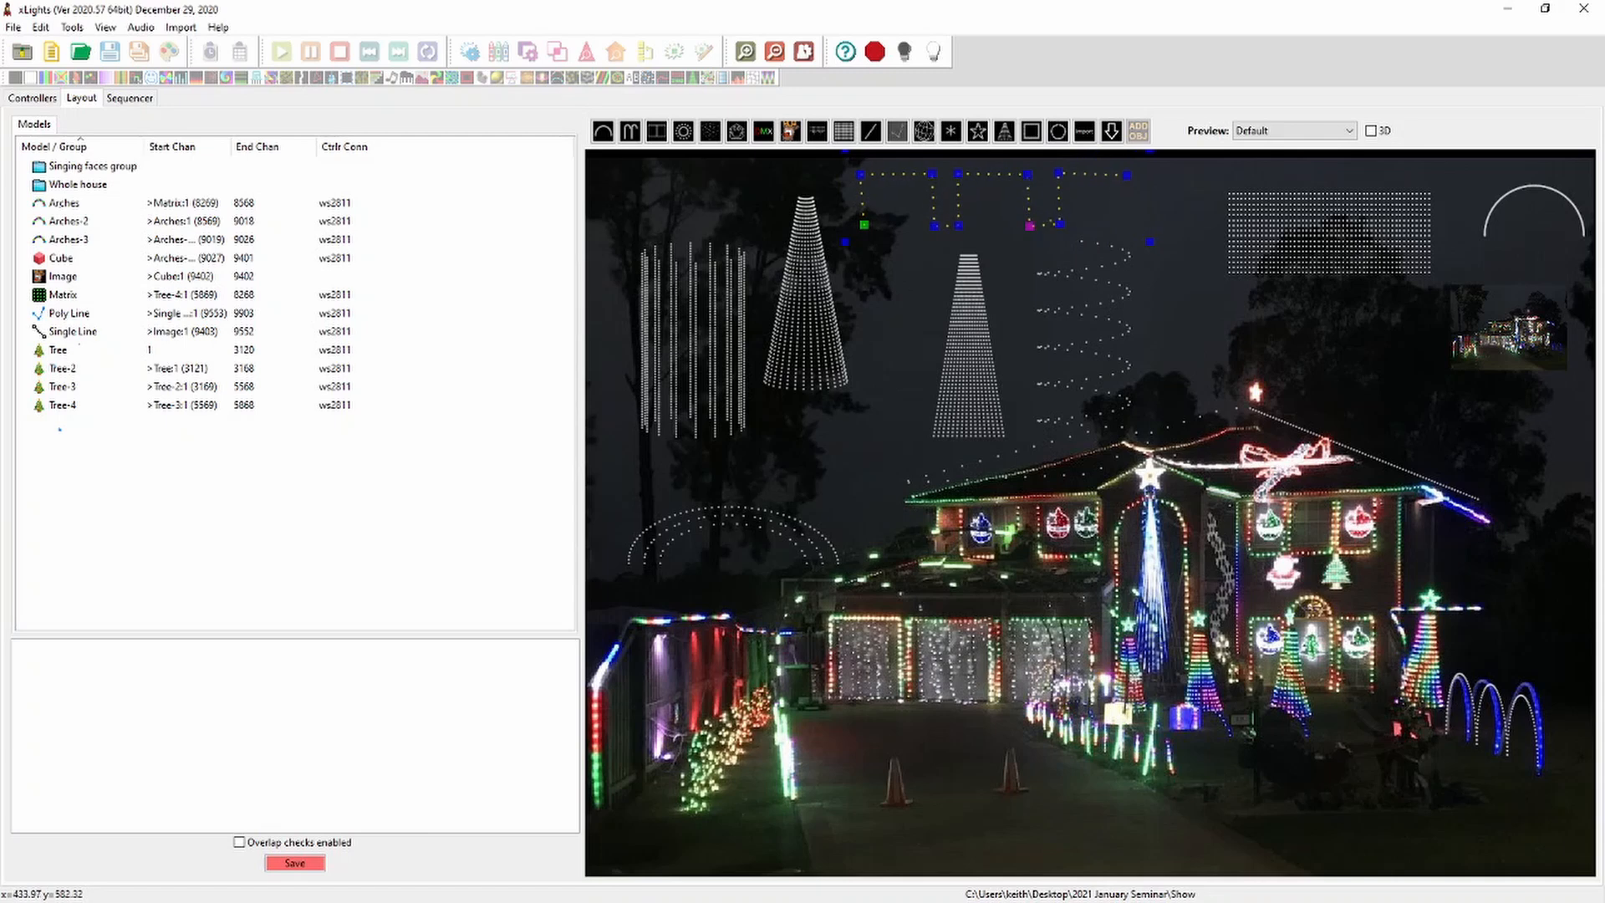
{"action": "left_click", "coordinate": [1127, 174]}
{"action": "left_click", "coordinate": [1129, 224]}
{"action": "double_click", "coordinate": [1152, 242]}
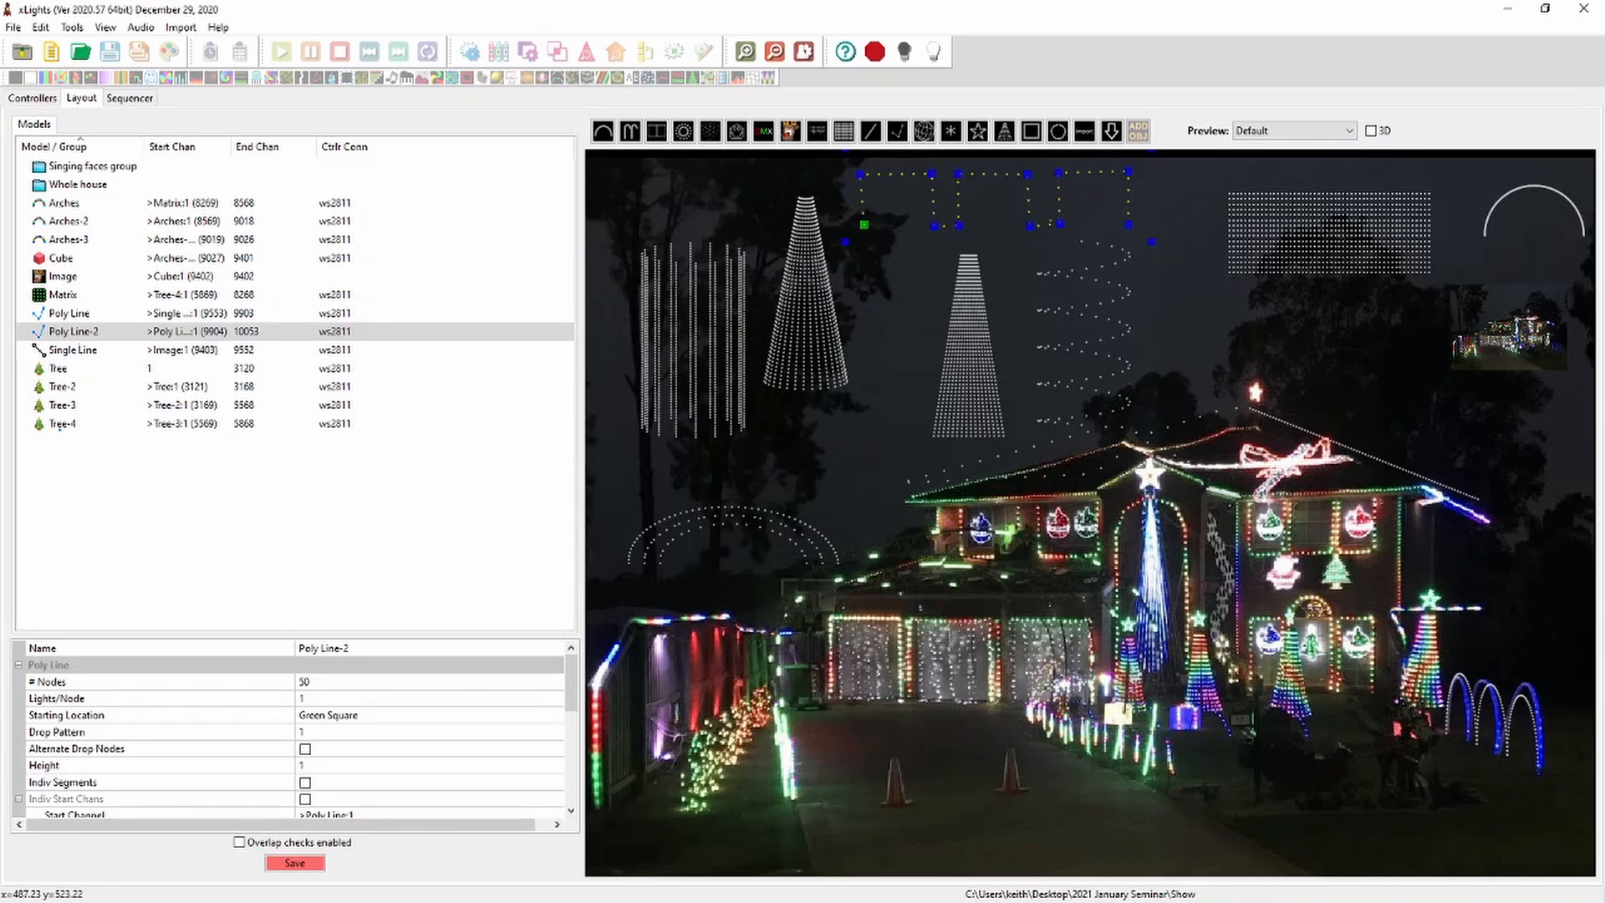
Enable individual segments for the window poly line and set Segment 4, the gap between the first two windows, to 0 nodes
{"action": "left_click", "coordinate": [305, 782]}
{"action": "scroll", "coordinate": [305, 782], "scroll_direction": "down", "scroll_amount": 4}
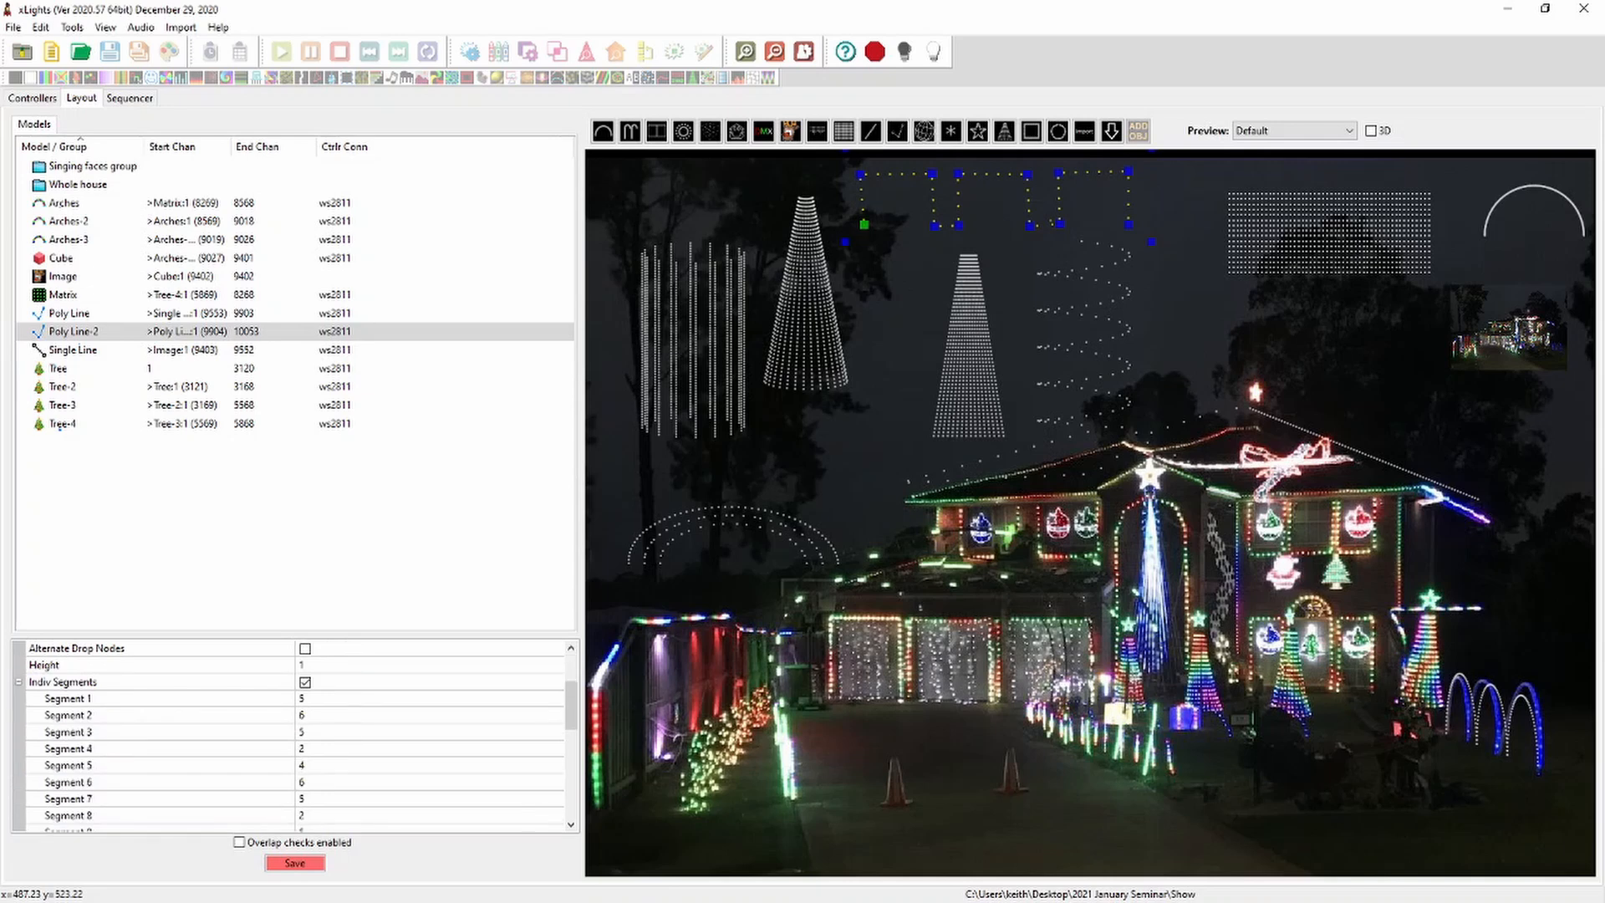
{"action": "scroll", "coordinate": [305, 782], "scroll_direction": "up", "scroll_amount": 2}
{"action": "left_click", "coordinate": [305, 749]}
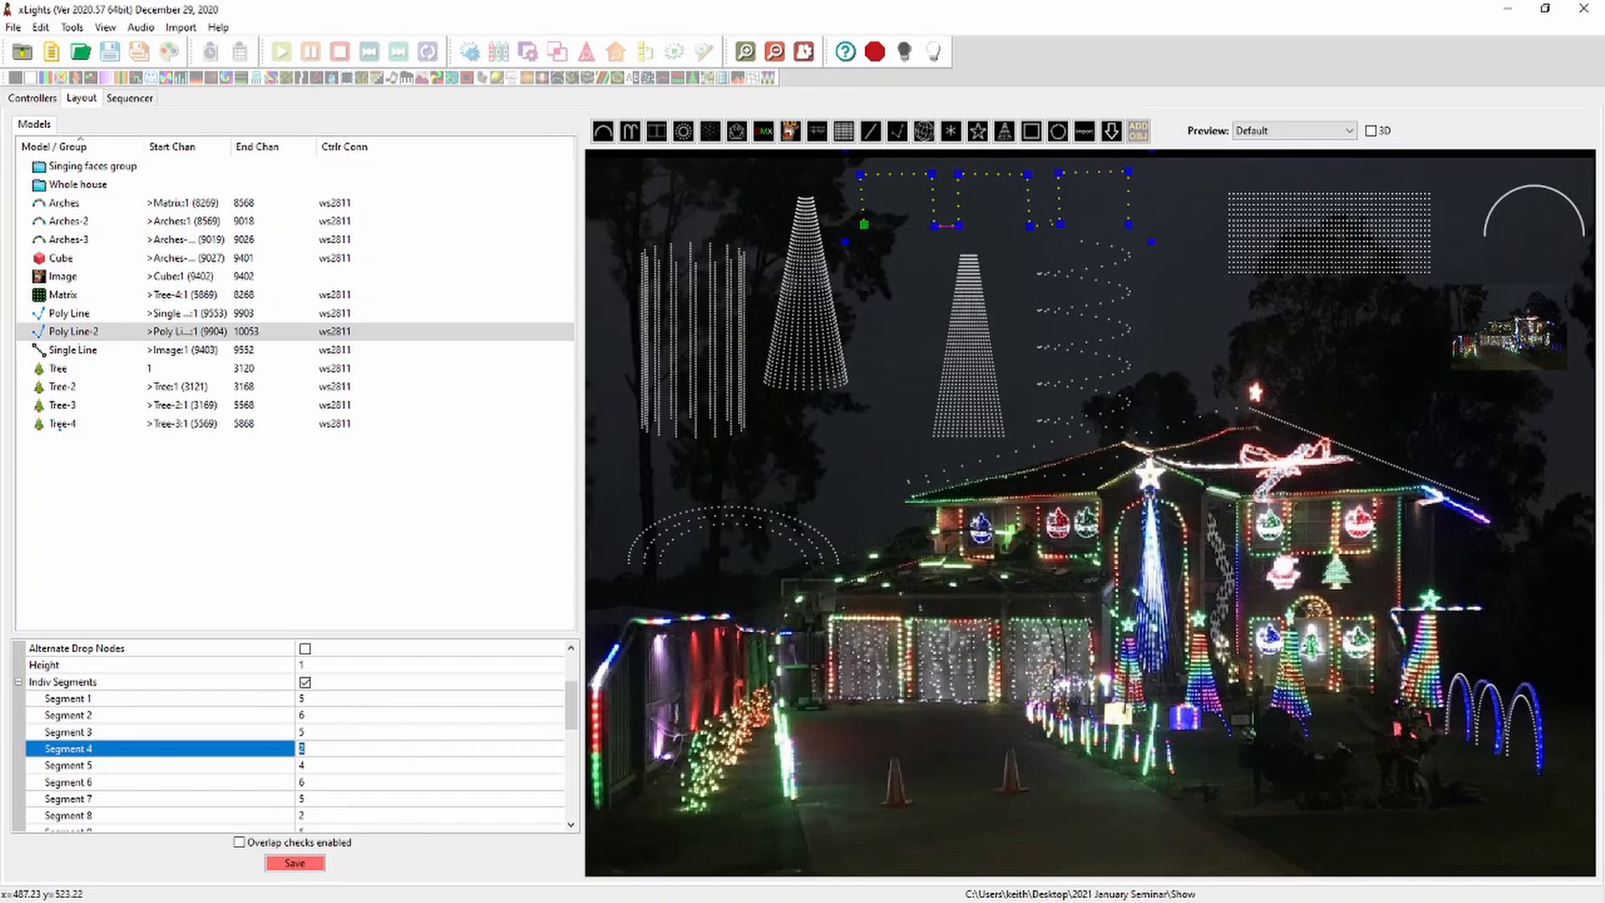
{"action": "type", "text": "0"}
{"action": "key", "text": "Return"}
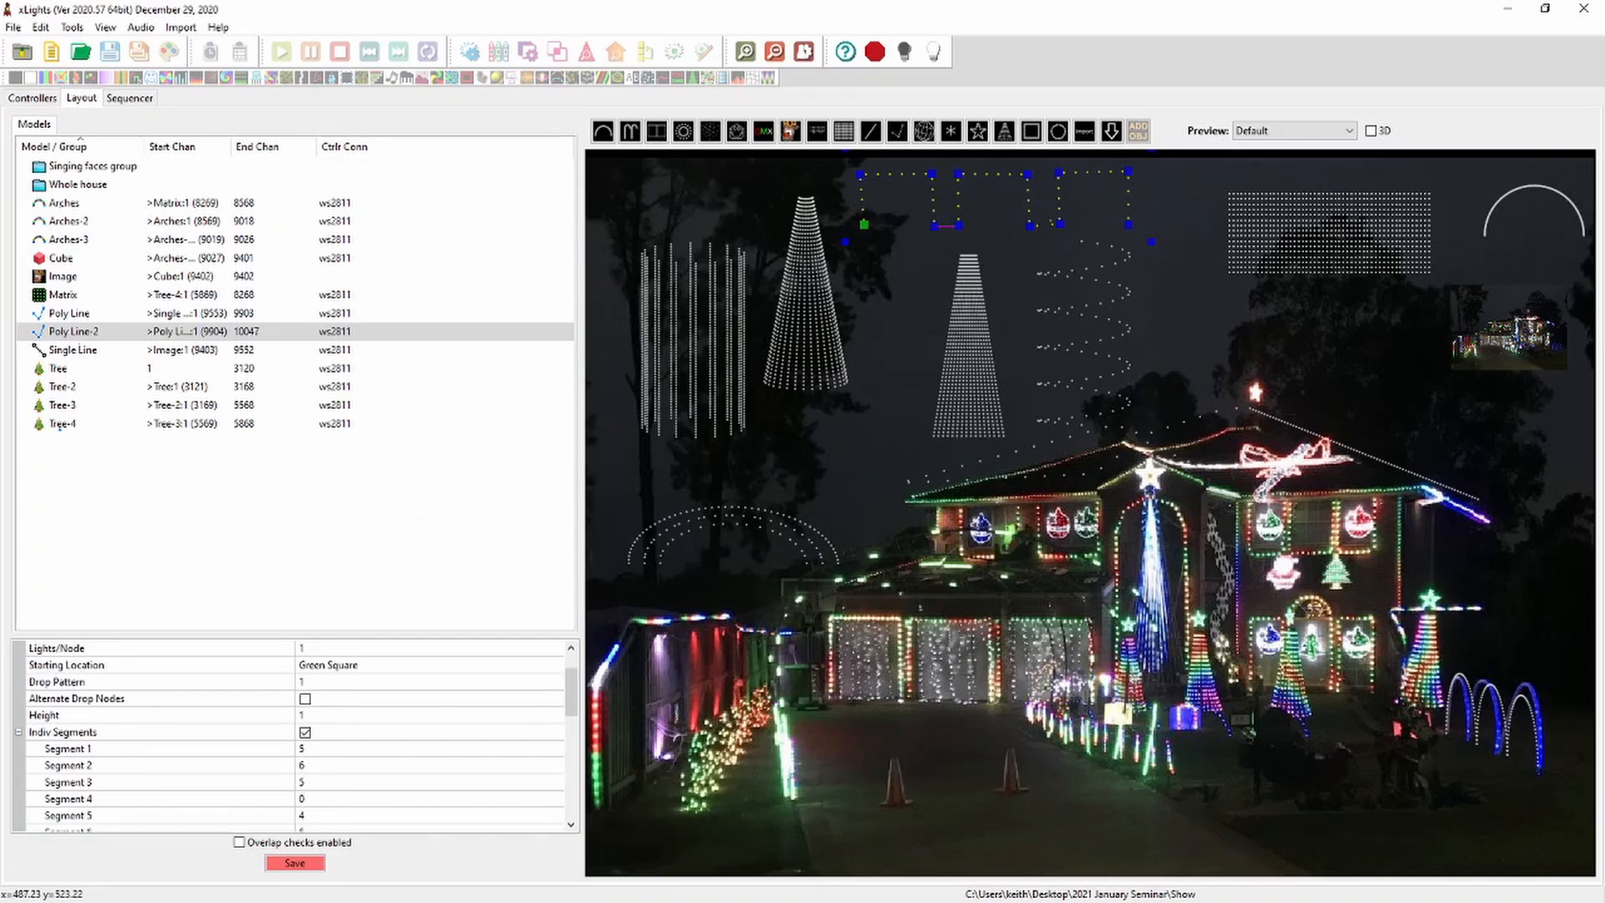
{"action": "left_click_drag", "start_coordinate": [934, 226], "coordinate": [990, 224]}
{"action": "left_click_drag", "start_coordinate": [899, 228], "coordinate": [962, 224]}
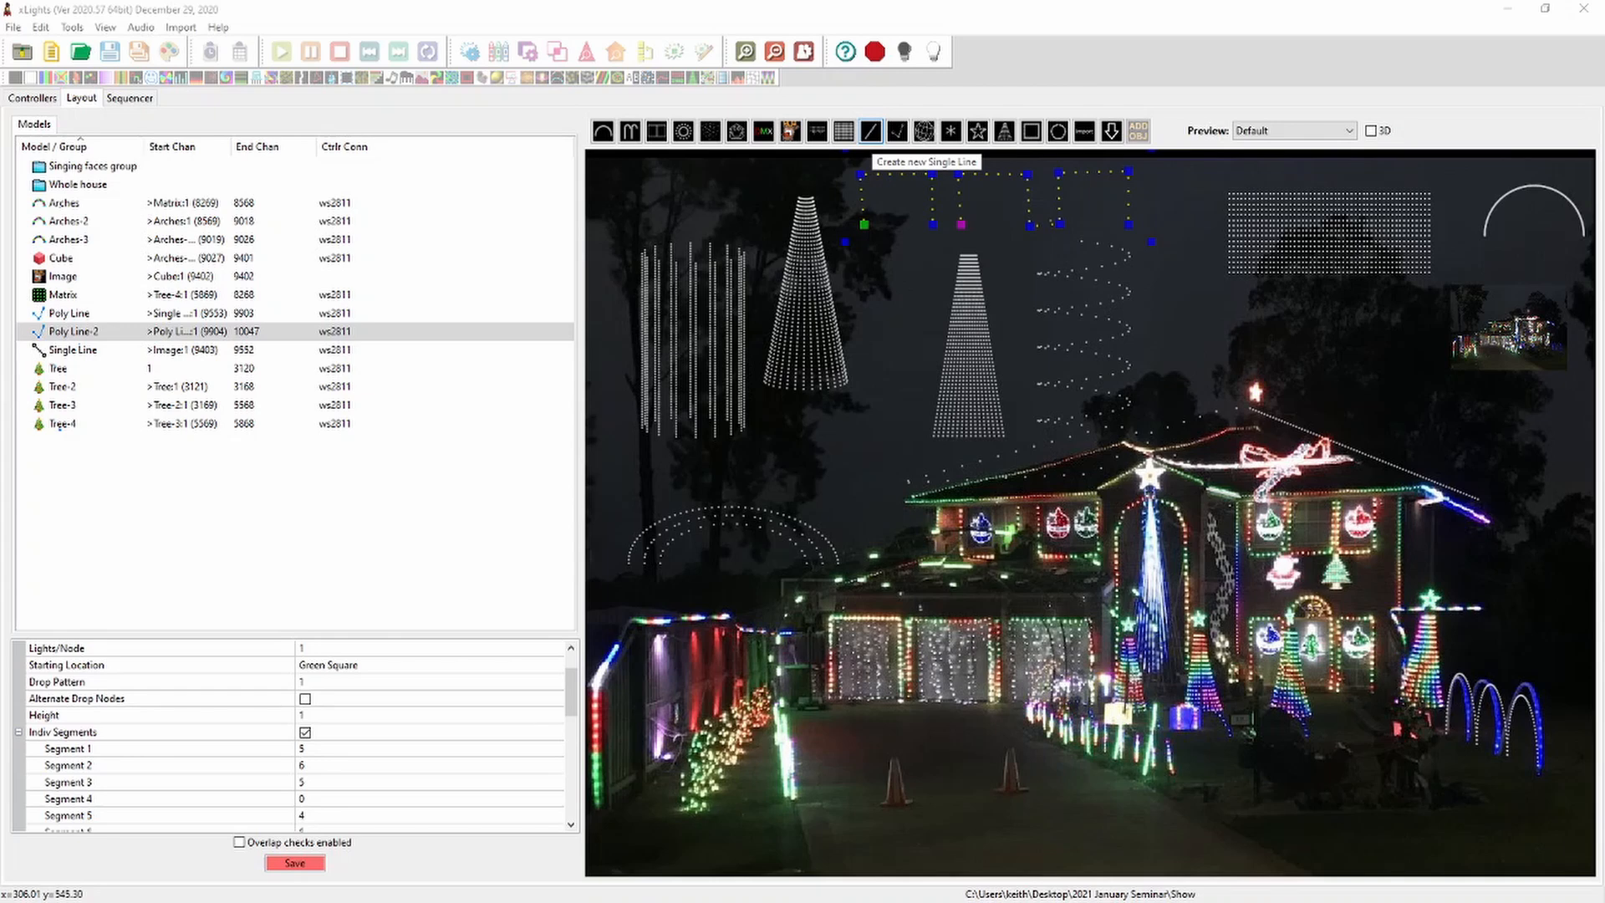
Draw two single lines, one along the right upper eave and one rising diagonally from its outer end into the sky
{"action": "left_click", "coordinate": [870, 132]}
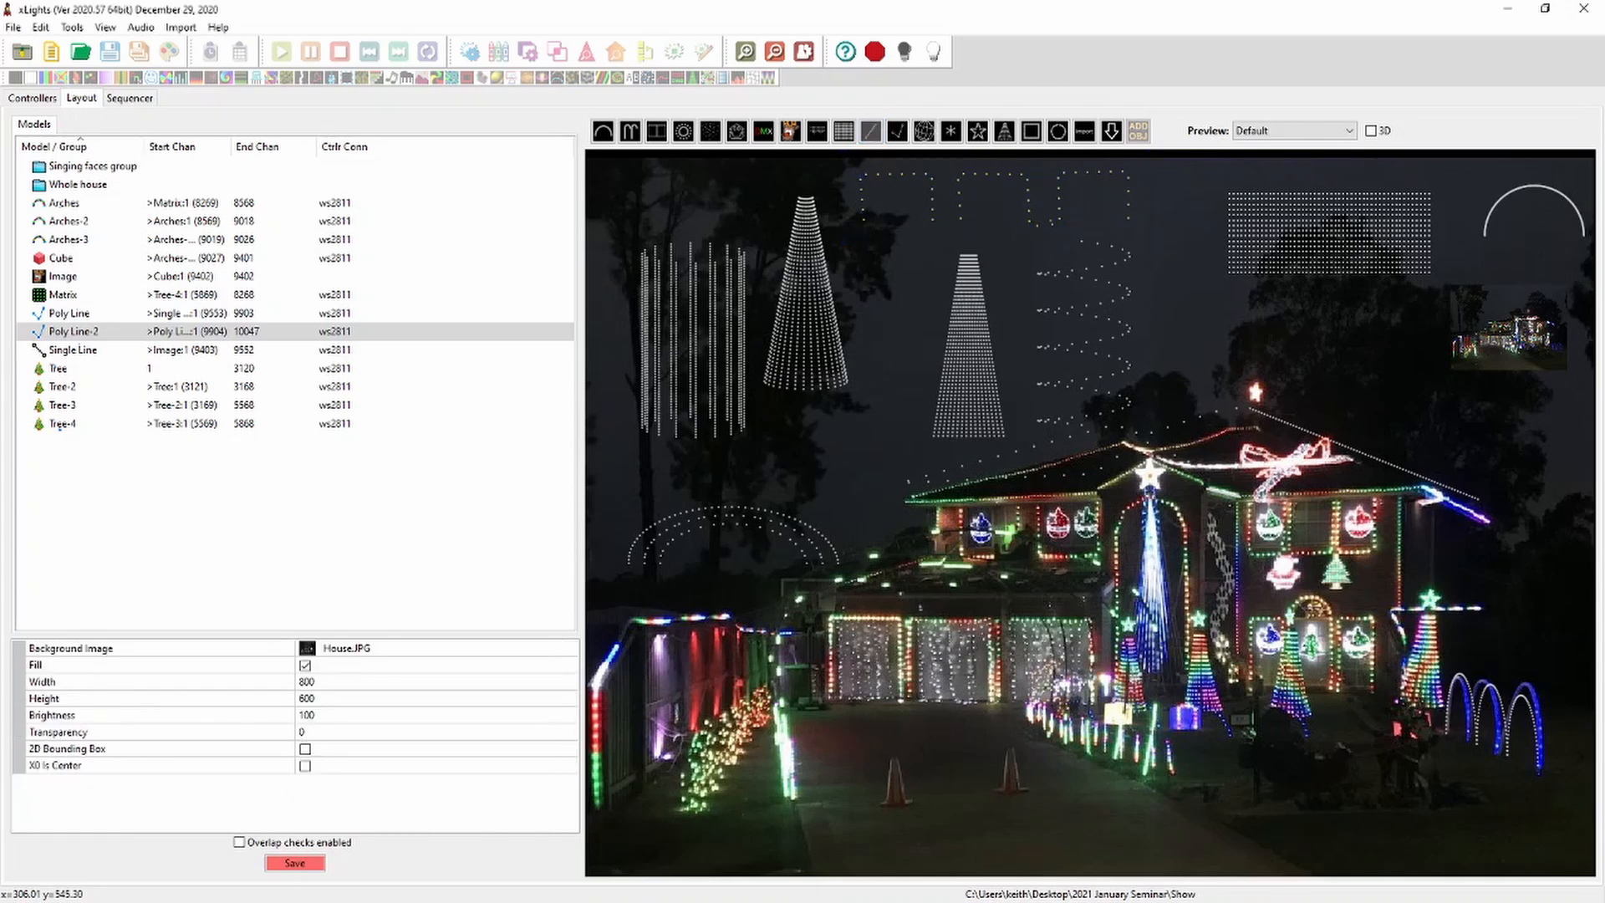
{"action": "left_click_drag", "start_coordinate": [1245, 498], "coordinate": [1433, 487]}
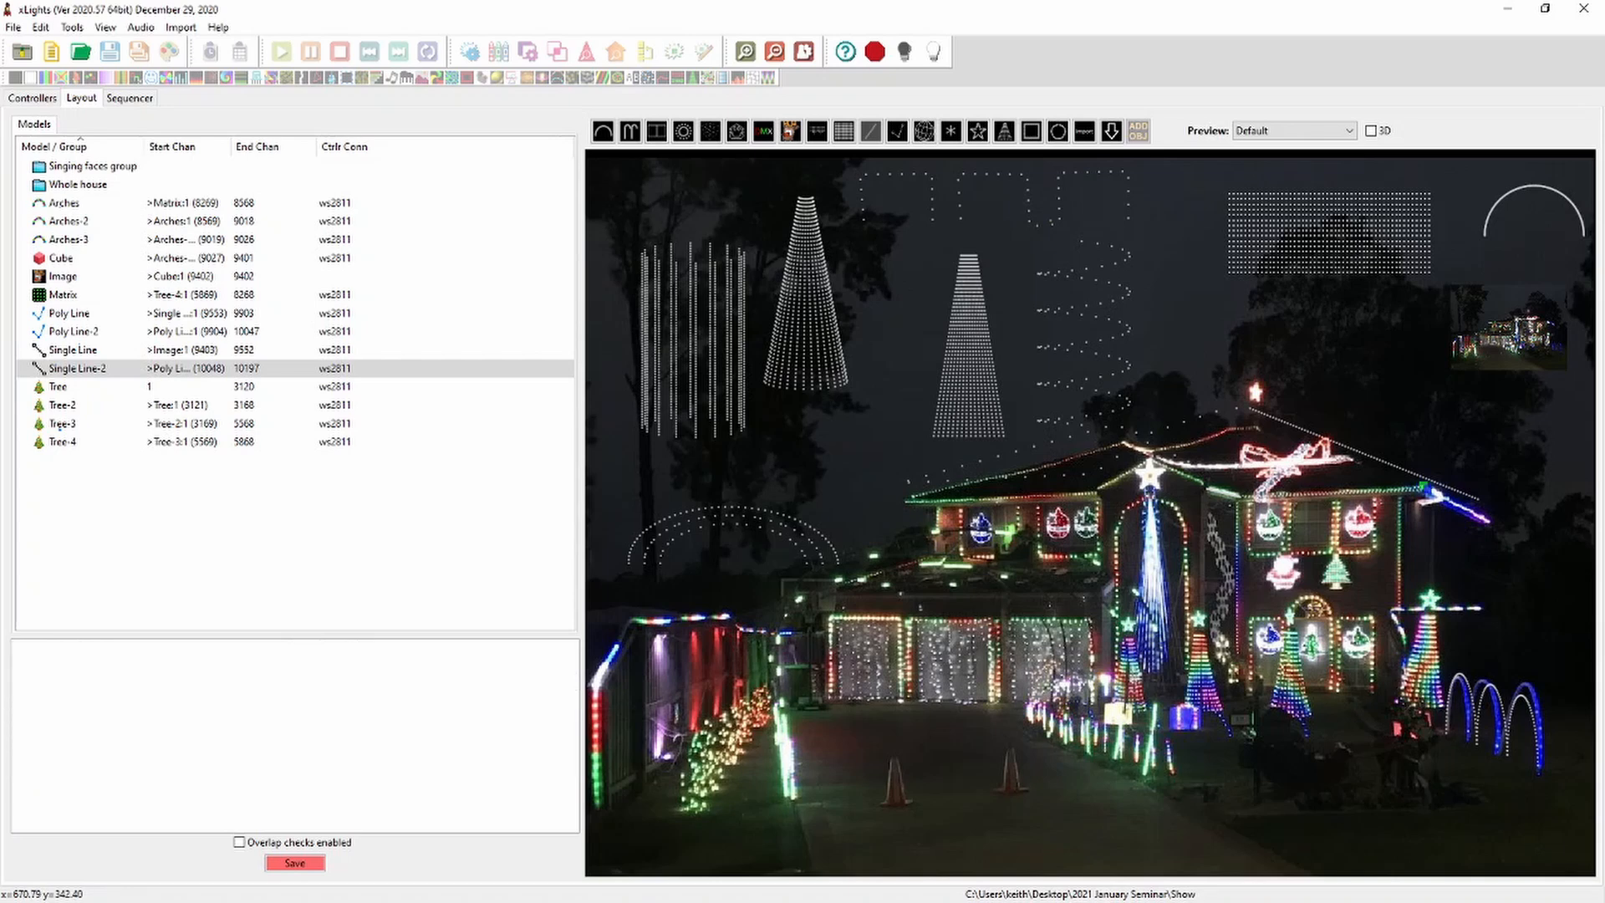
{"action": "left_click_drag", "start_coordinate": [1426, 485], "coordinate": [1516, 410]}
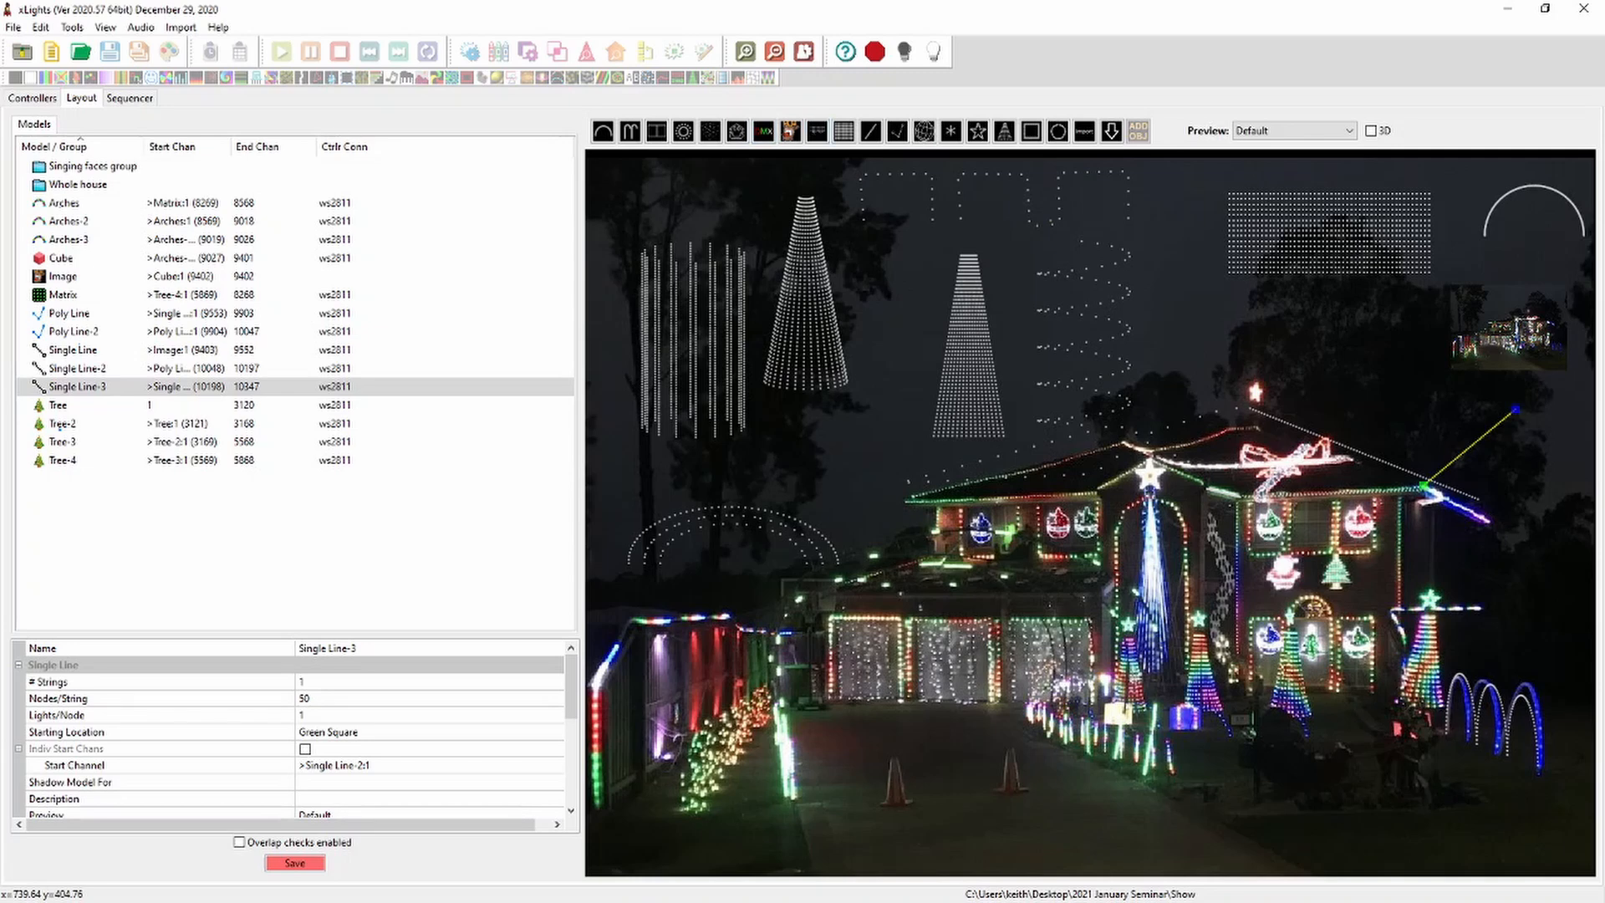
{"action": "left_click", "coordinate": [907, 175]}
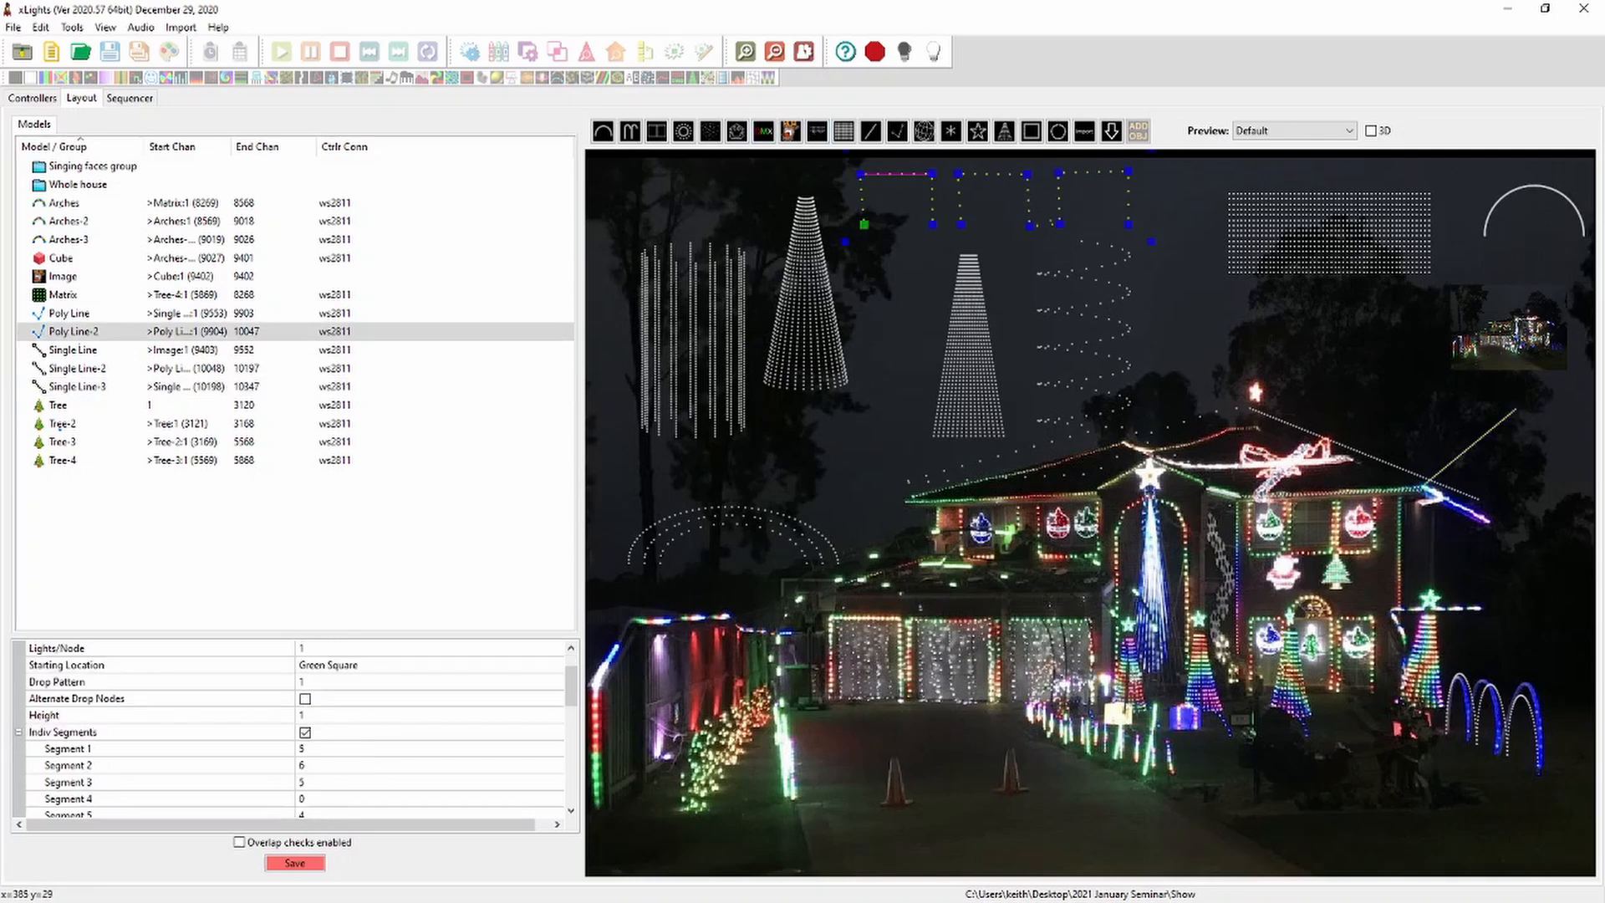
{"action": "right_click", "coordinate": [885, 174]}
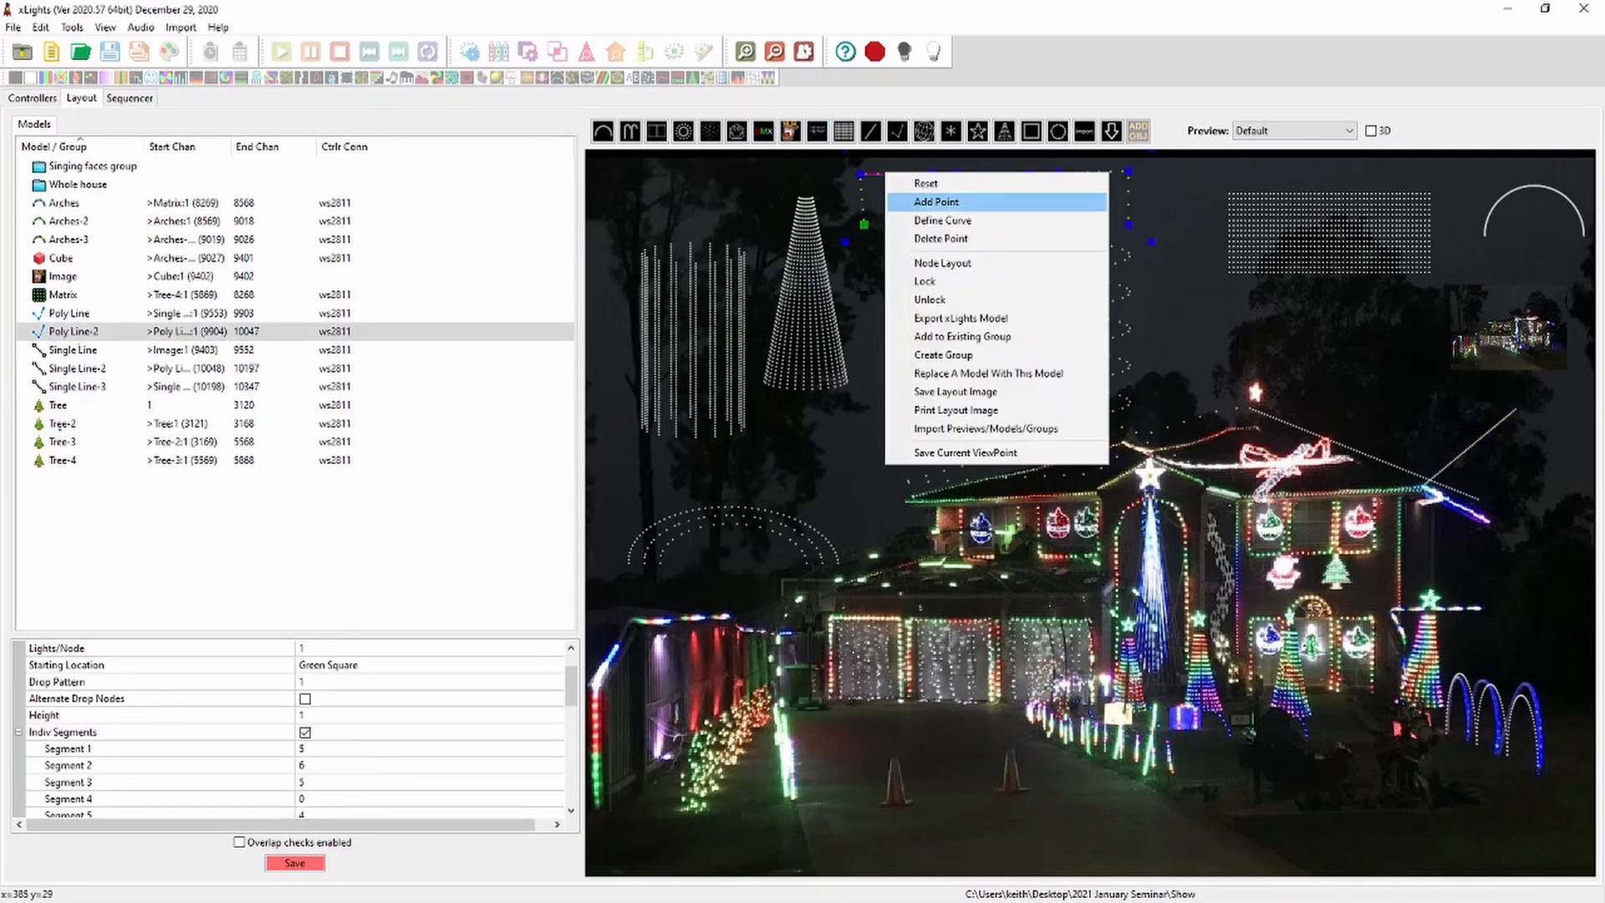
{"action": "left_click", "coordinate": [866, 276]}
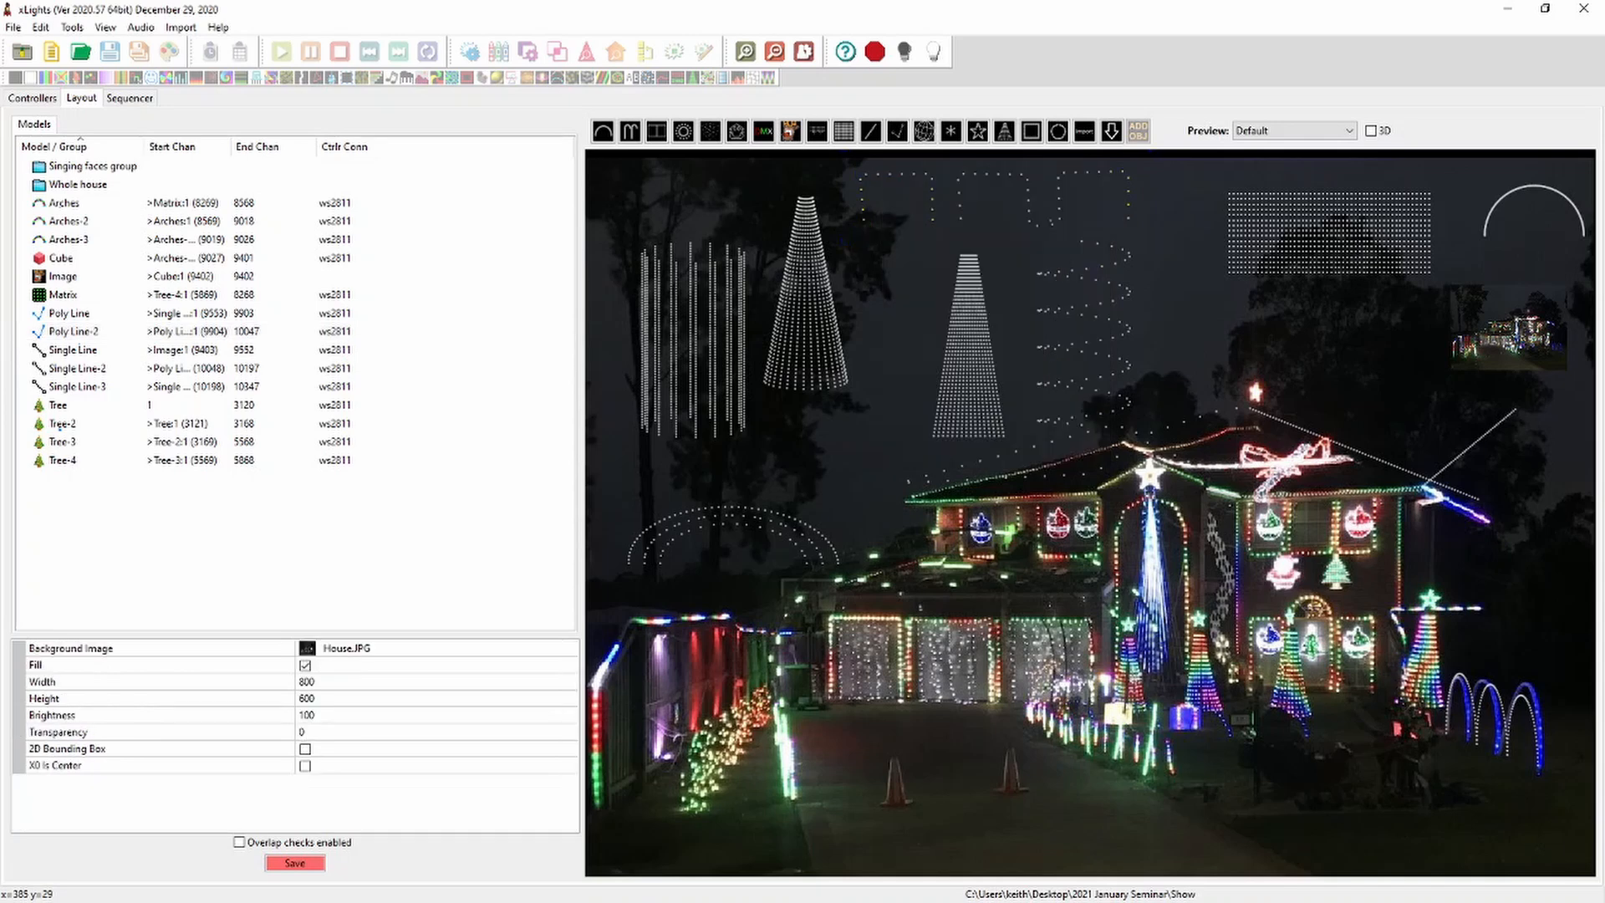
Add a point midway along the first window's top segment in the second poly line and move it slightly upward
{"action": "left_click", "coordinate": [909, 174]}
{"action": "right_click", "coordinate": [897, 173]}
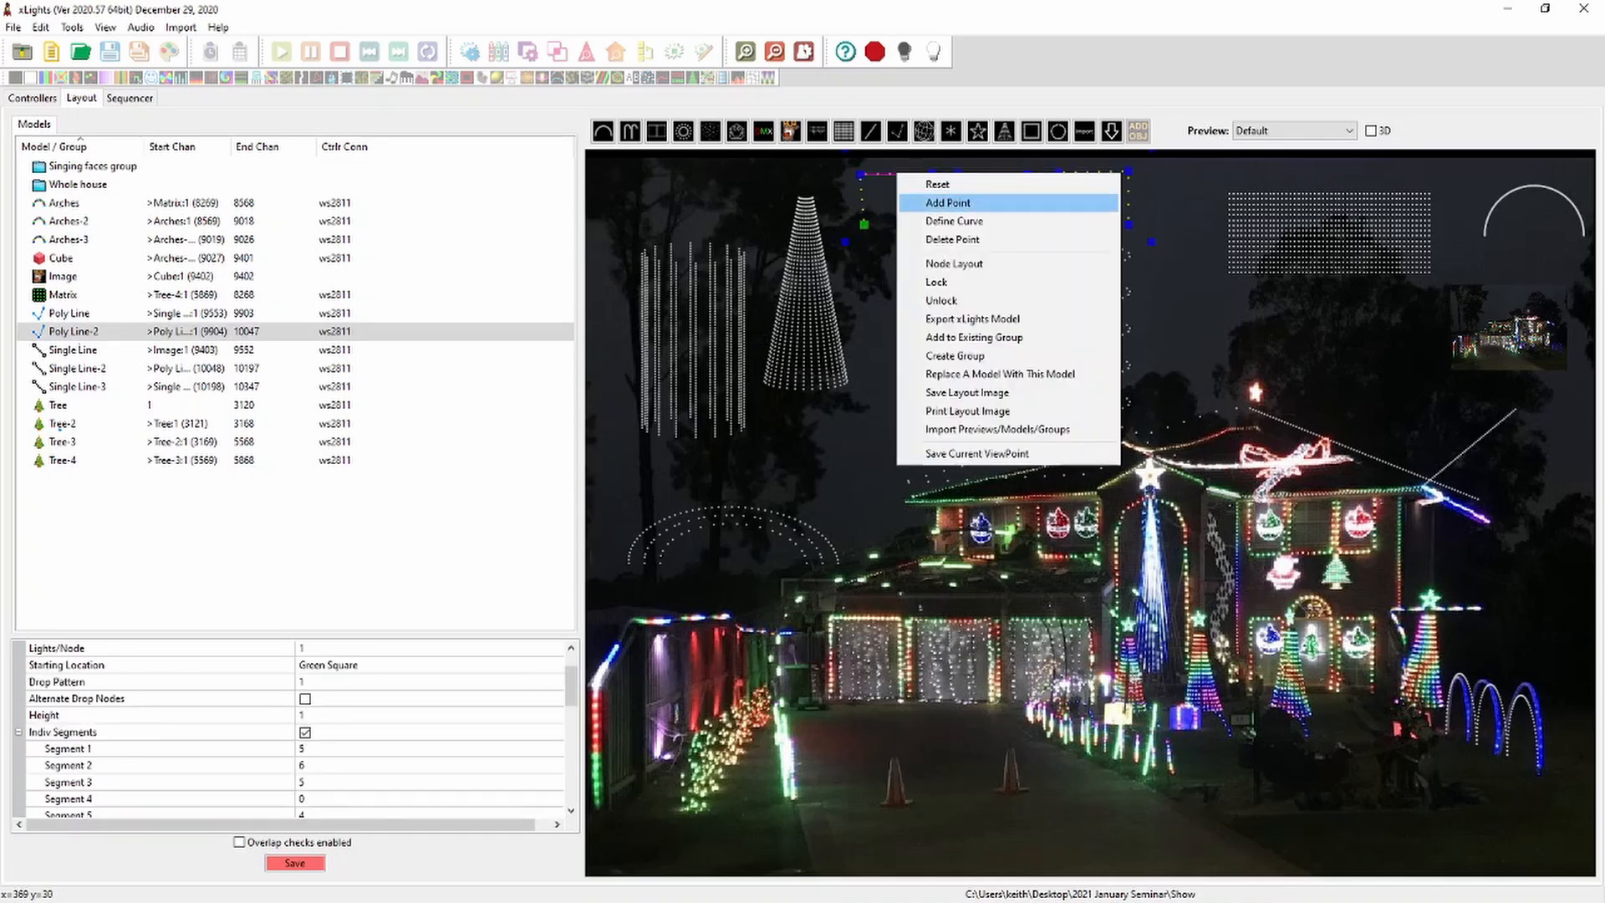
{"action": "left_click", "coordinate": [947, 202]}
{"action": "mouse_move", "coordinate": [896, 173]}
{"action": "left_mouse_down"}
{"action": "mouse_move", "coordinate": [895, 228]}
{"action": "mouse_move", "coordinate": [896, 159]}
{"action": "left_mouse_up"}
Delete the point added to the first window's top segment
{"action": "right_click", "coordinate": [896, 160]}
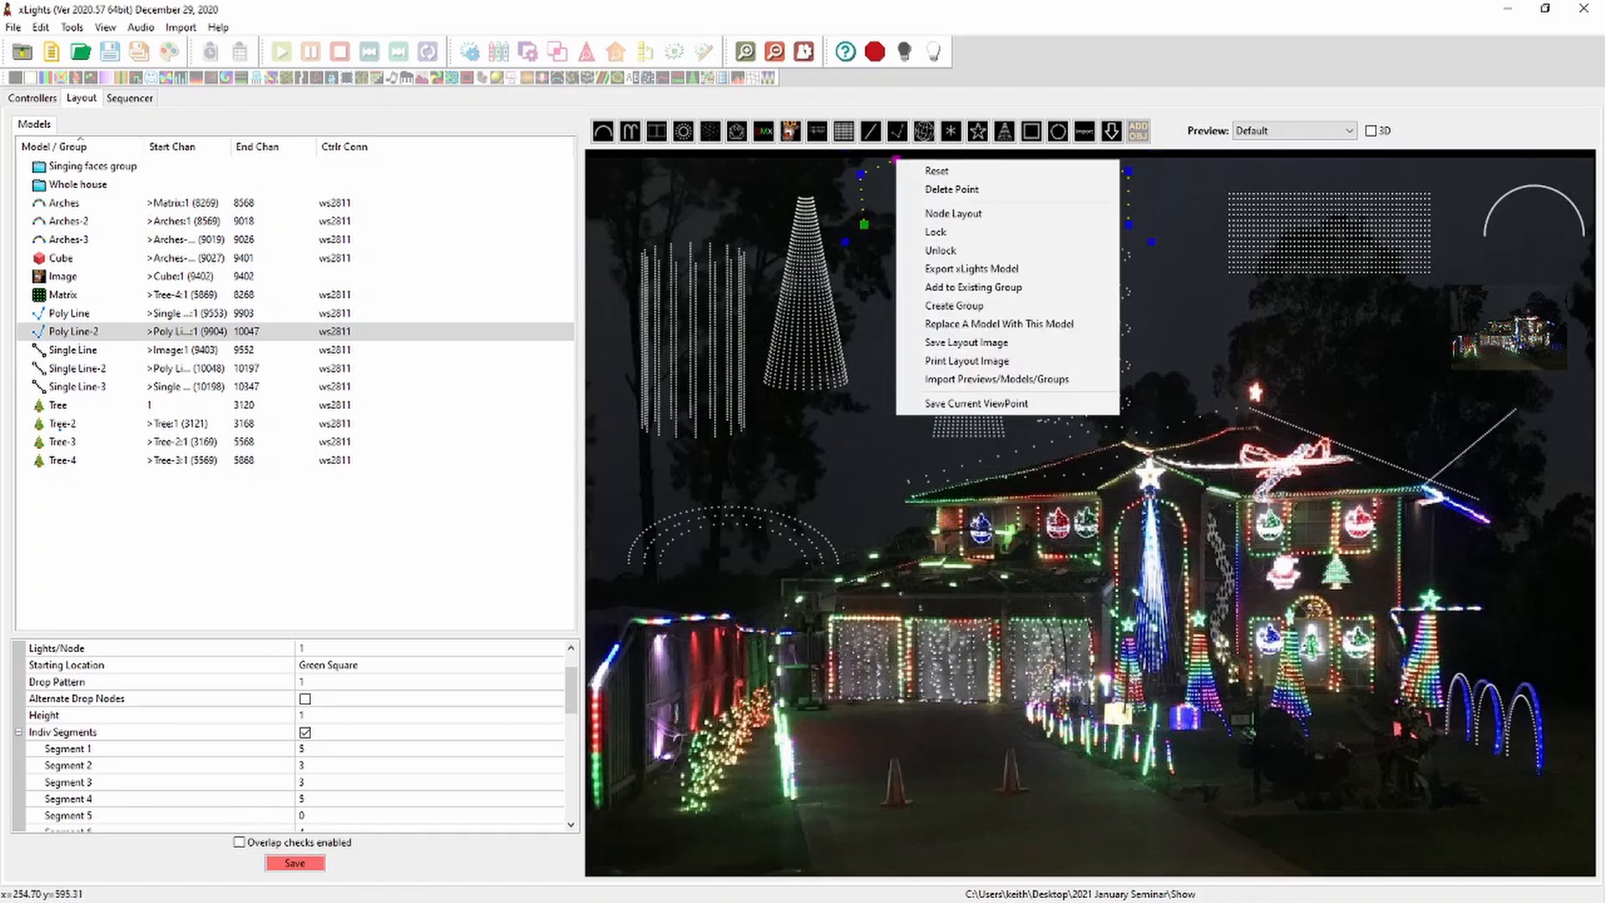
{"action": "left_click", "coordinate": [920, 186]}
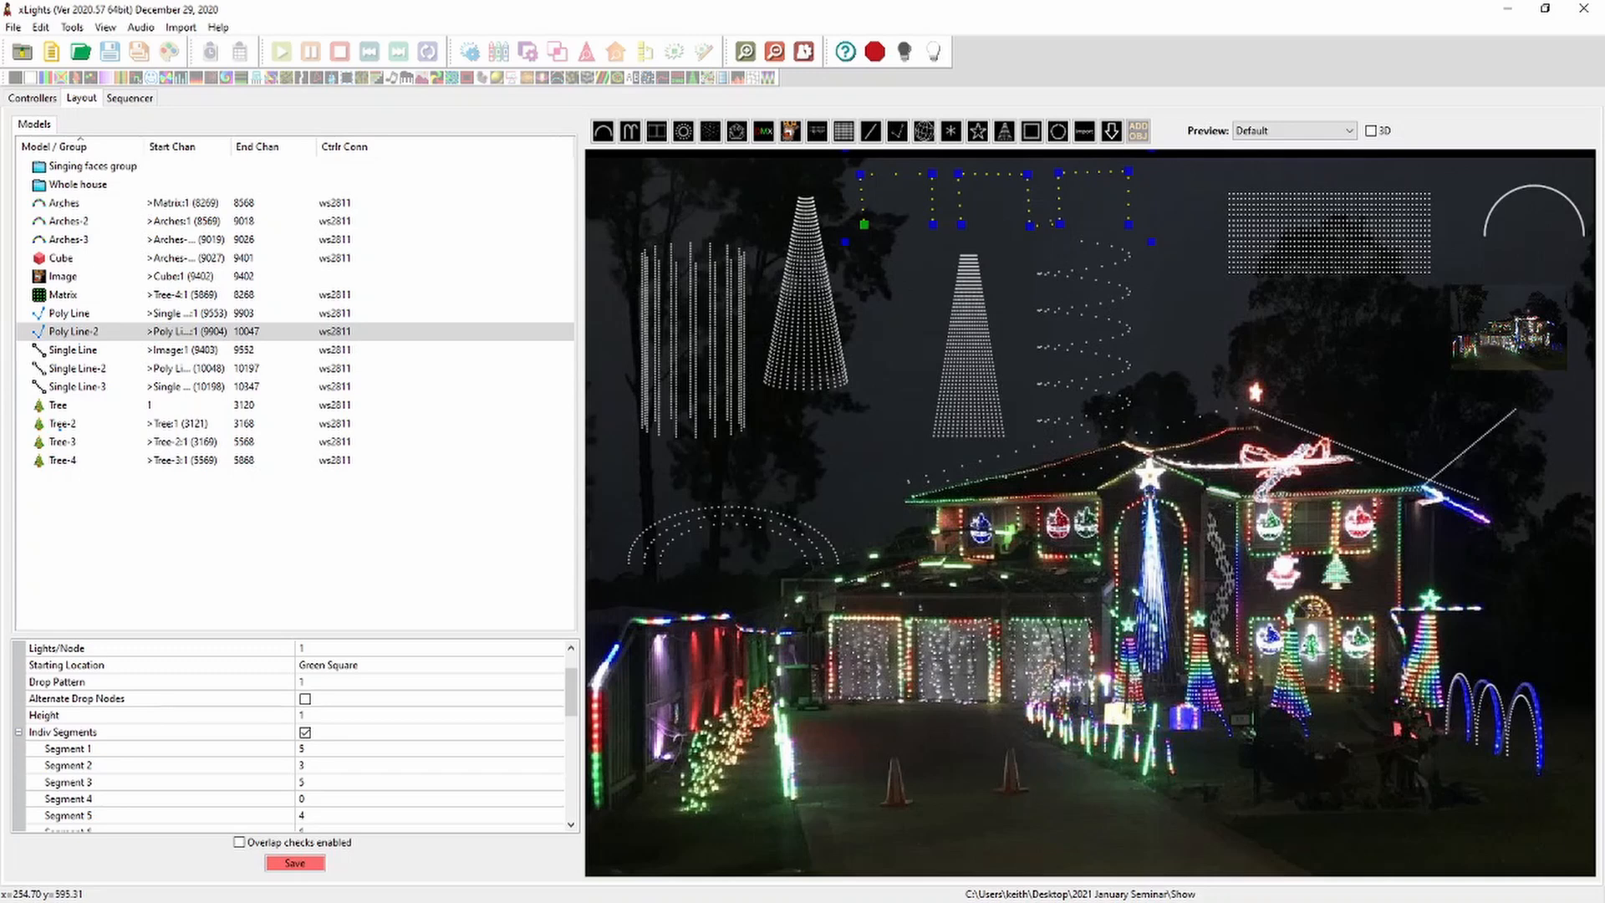
Delete the Image, Poly Line, all three Single Line, Tree-3 and Tree-4 models from the layout together
{"action": "left_click", "coordinate": [824, 399]}
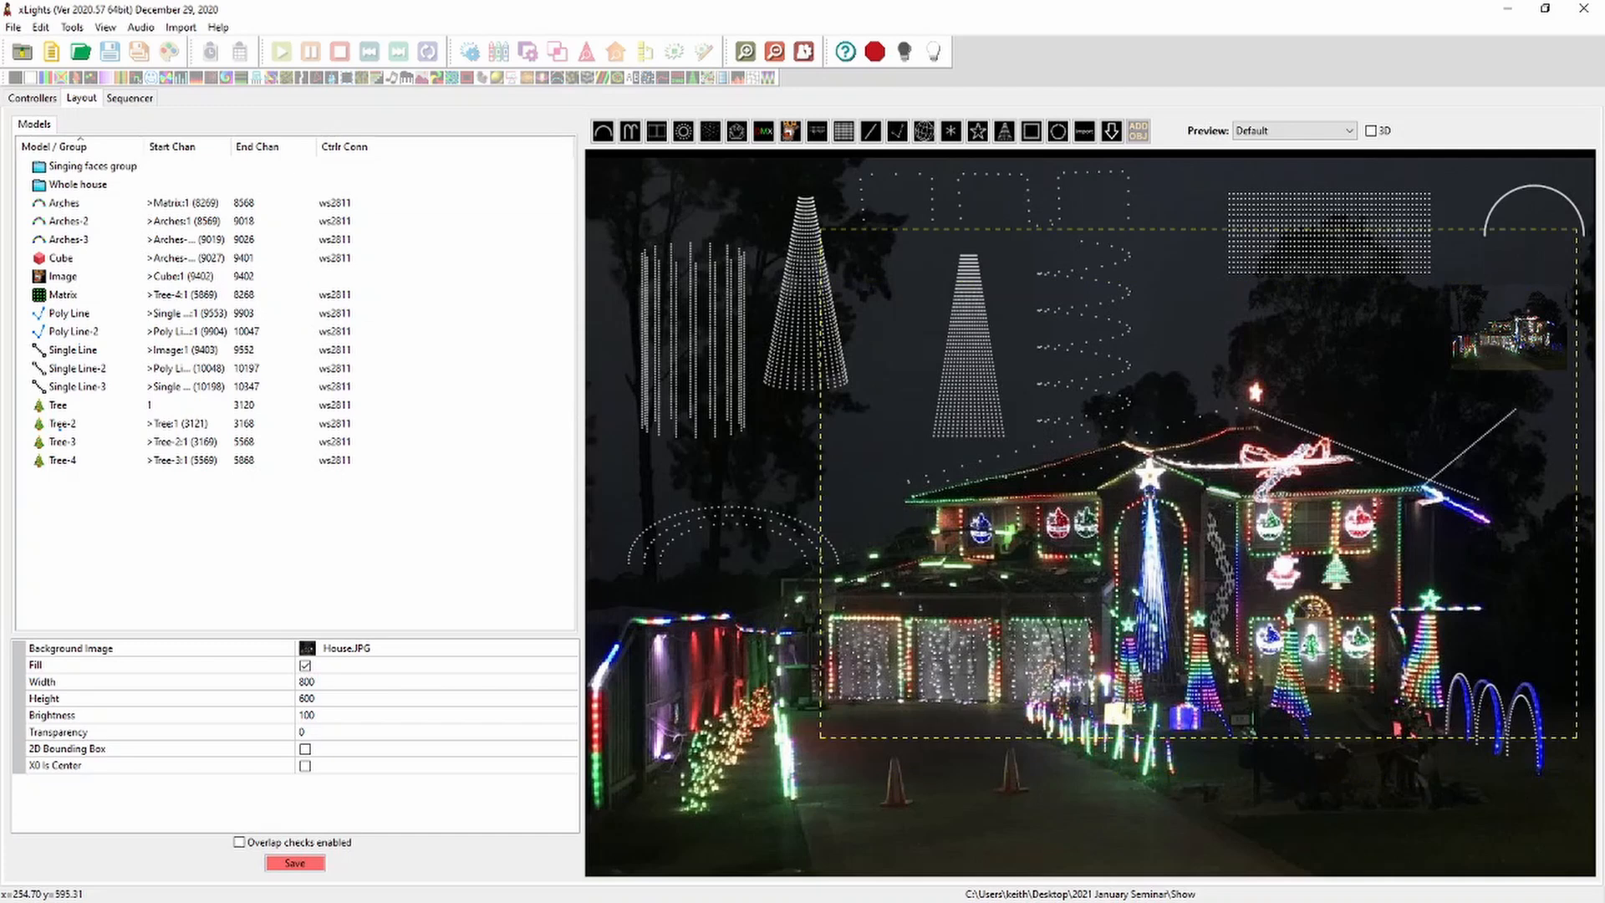
{"action": "mouse_move", "coordinate": [1577, 228]}
{"action": "left_mouse_down"}
{"action": "mouse_move", "coordinate": [1579, 189]}
{"action": "mouse_move", "coordinate": [1579, 232]}
{"action": "left_mouse_up"}
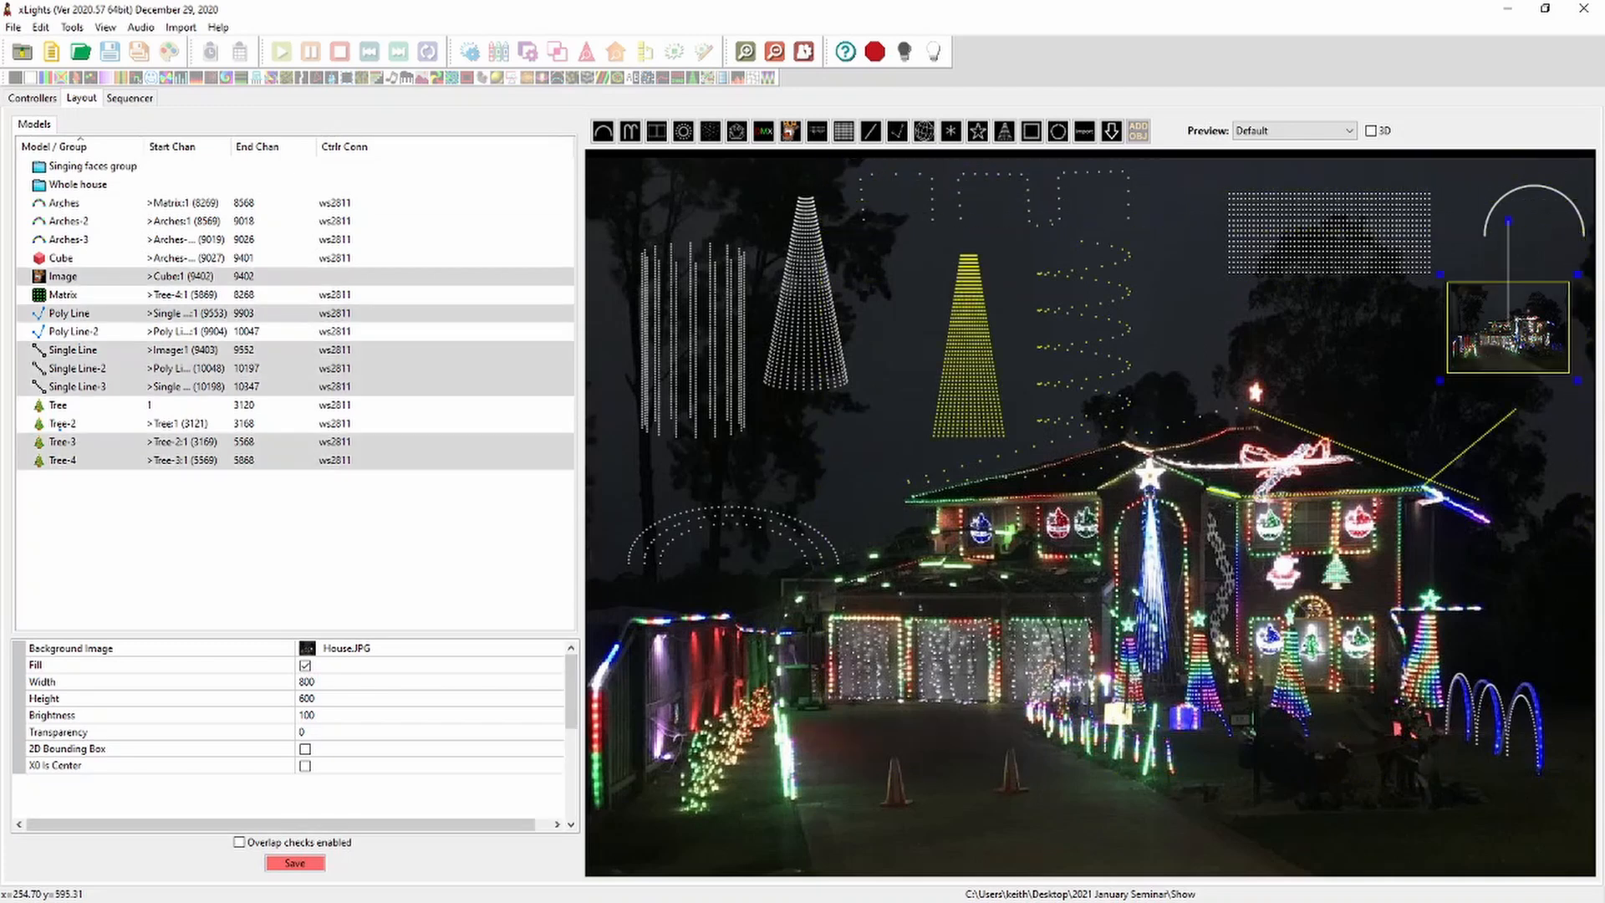
{"action": "key", "text": "Delete"}
{"action": "key", "text": "Return"}
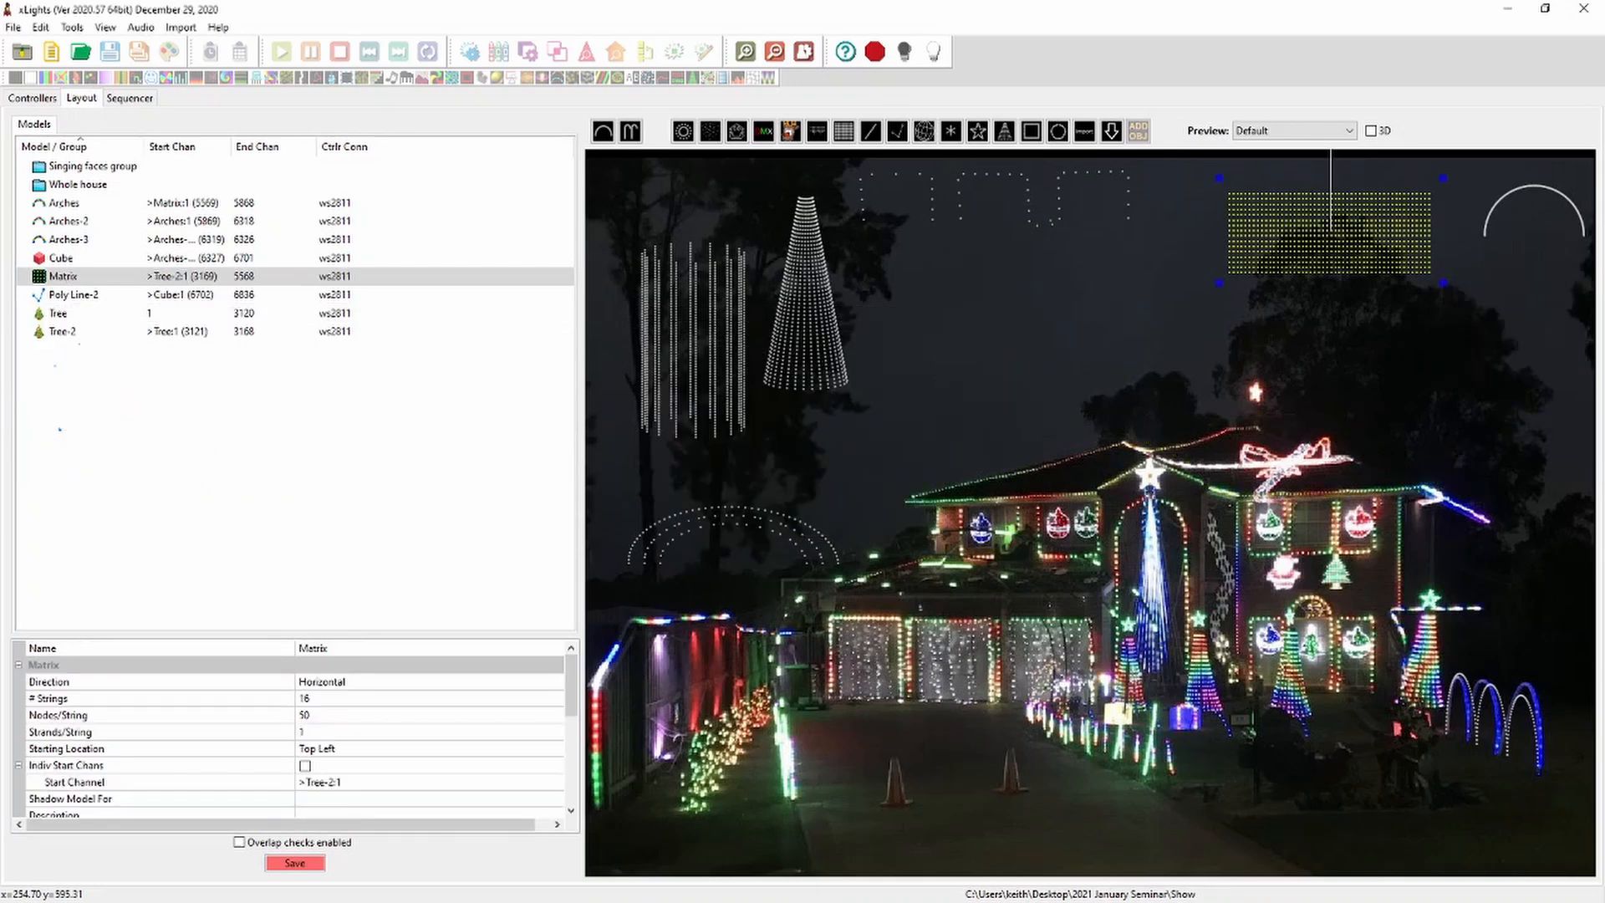
Draw a two-segment poly line along the upper roof eave and move it up into the sky below the matrix
{"action": "left_click", "coordinate": [898, 131]}
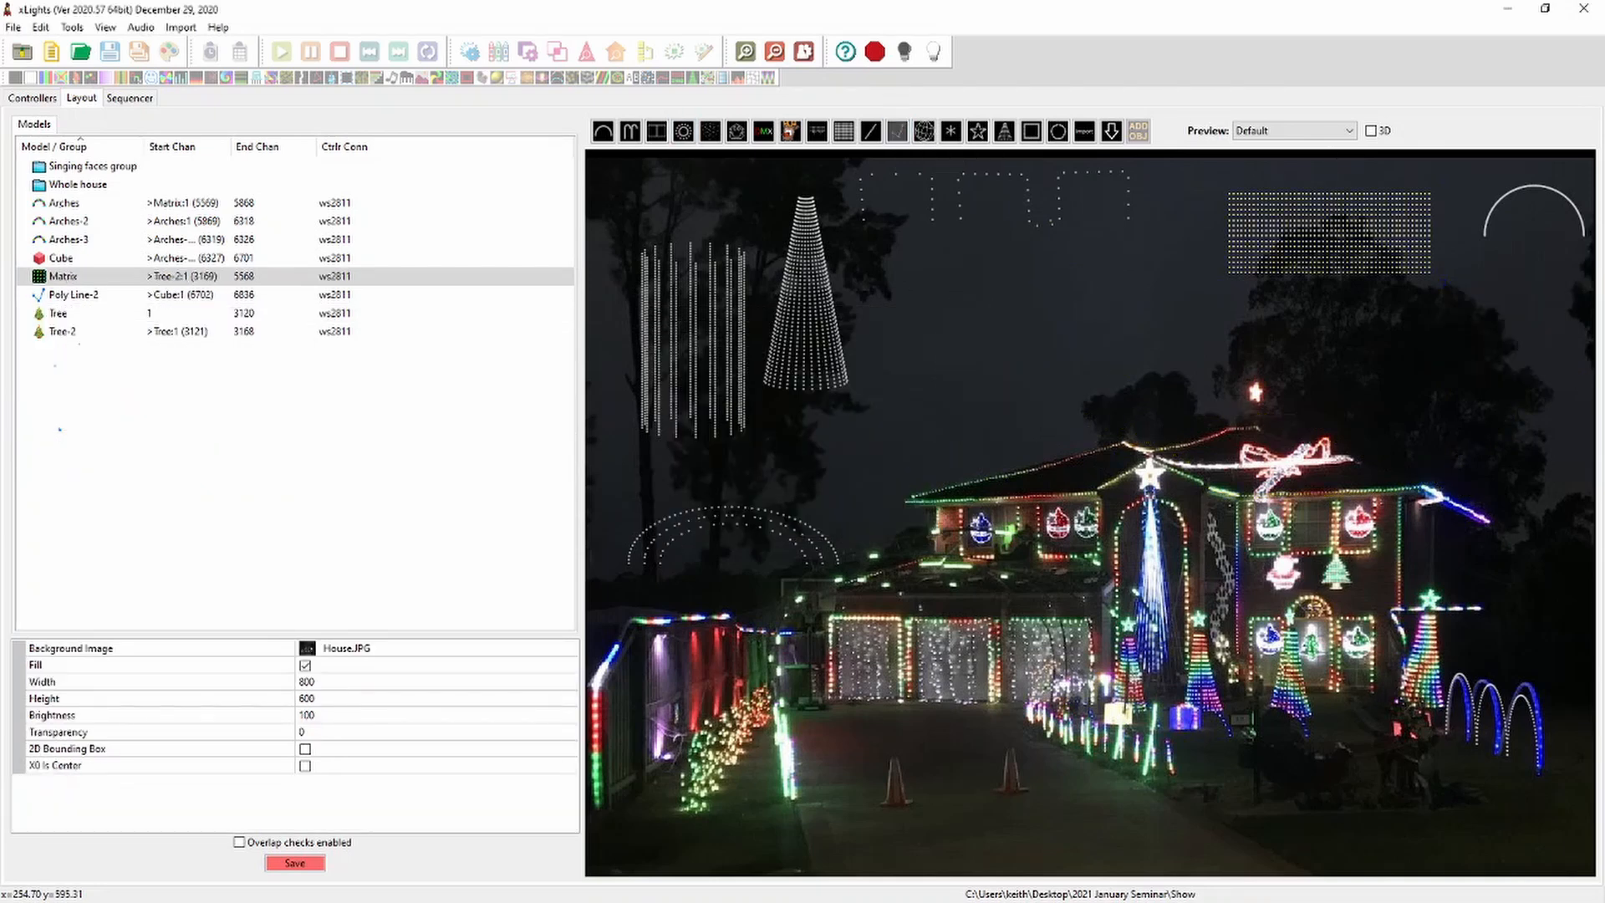
{"action": "left_click", "coordinate": [1427, 487]}
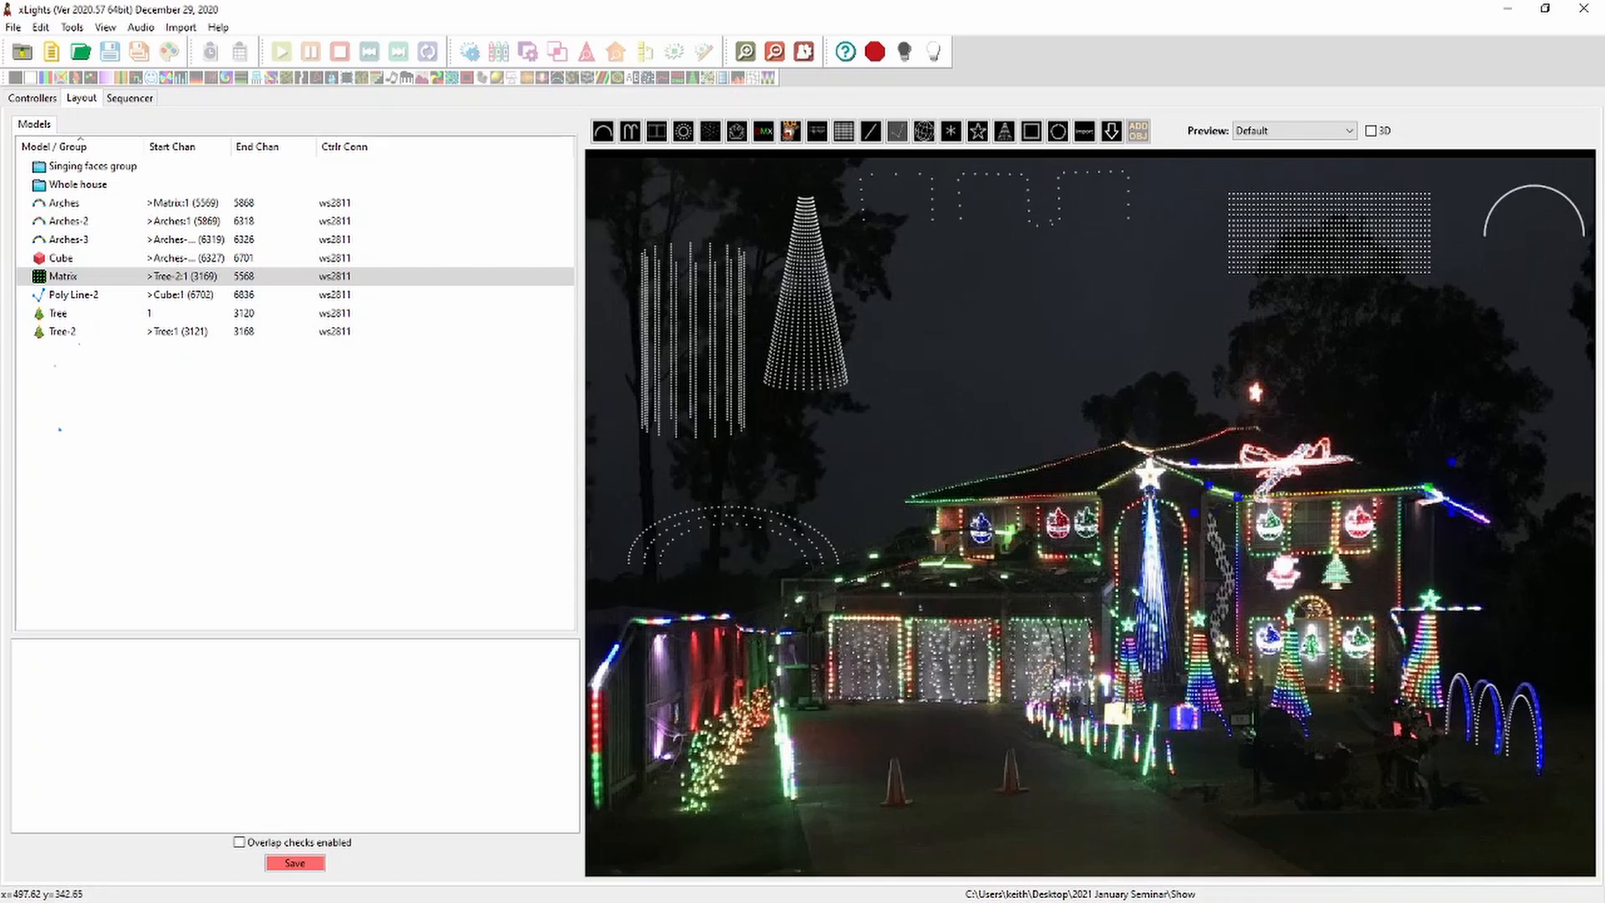
{"action": "key", "text": "Escape"}
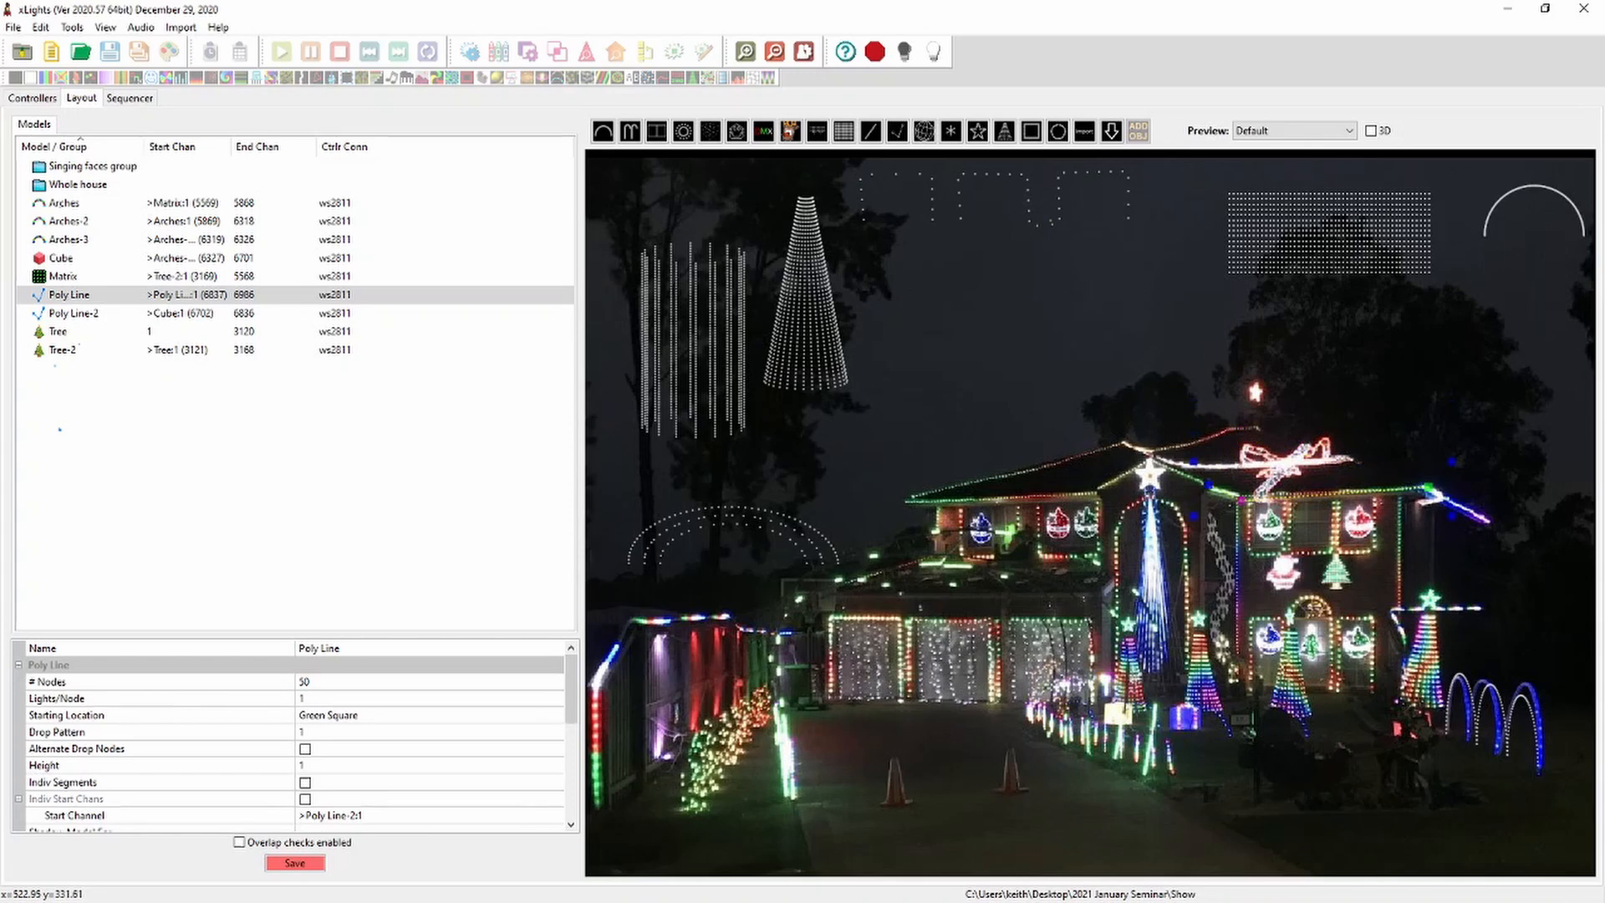
{"action": "left_click_drag", "start_coordinate": [1256, 492], "coordinate": [1254, 324]}
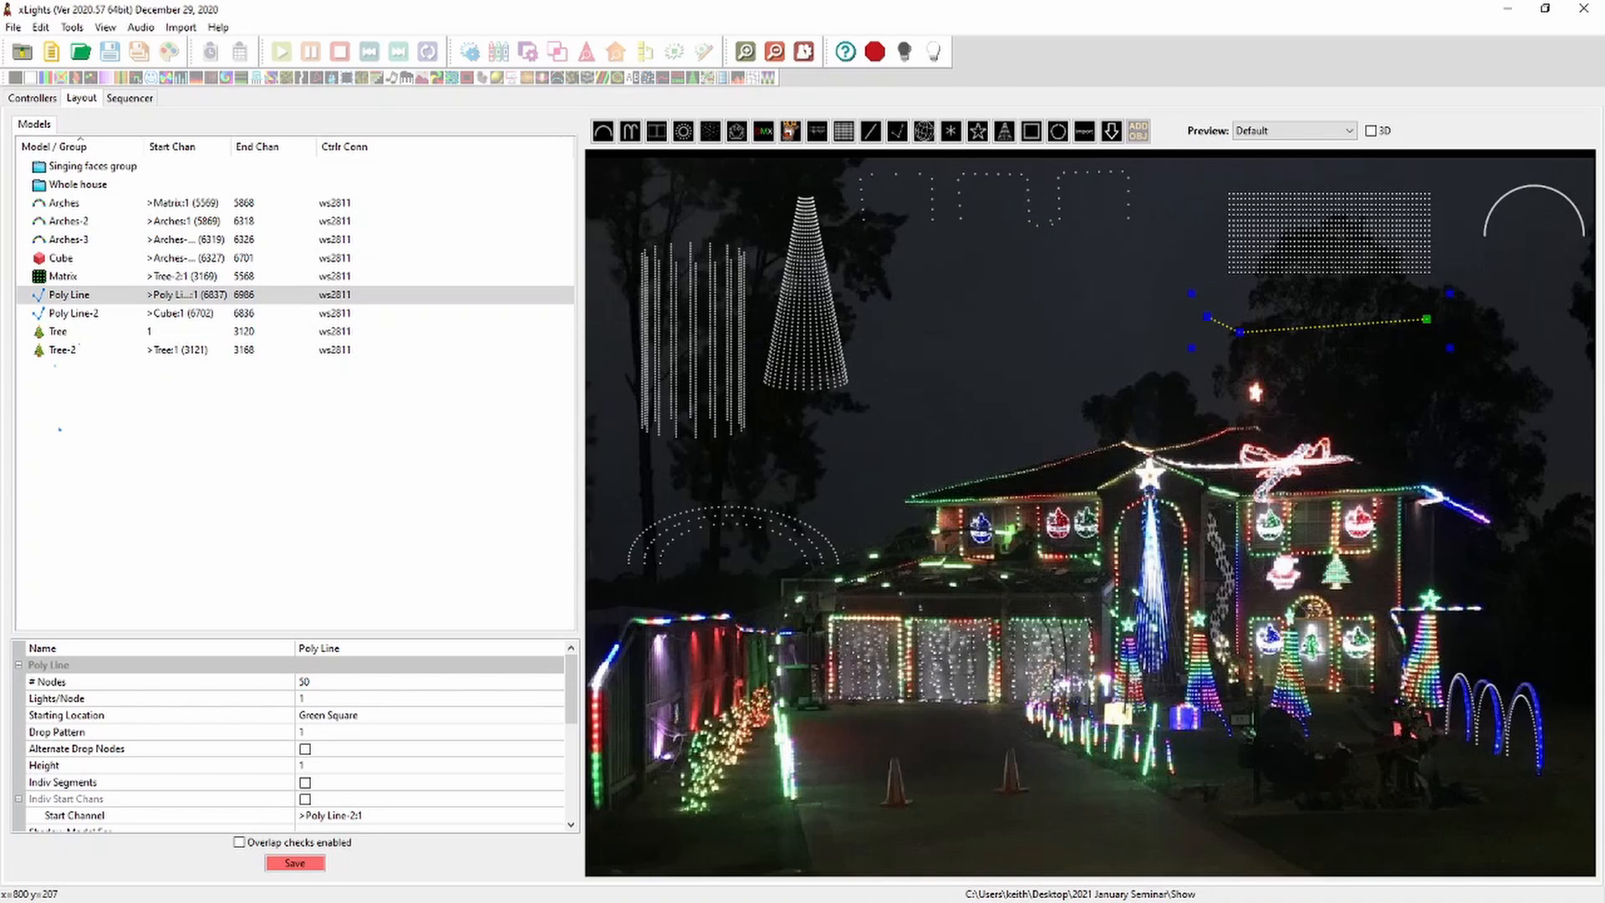
Set the new poly line's drop pattern to 3,4,5
{"action": "left_click", "coordinate": [321, 732]}
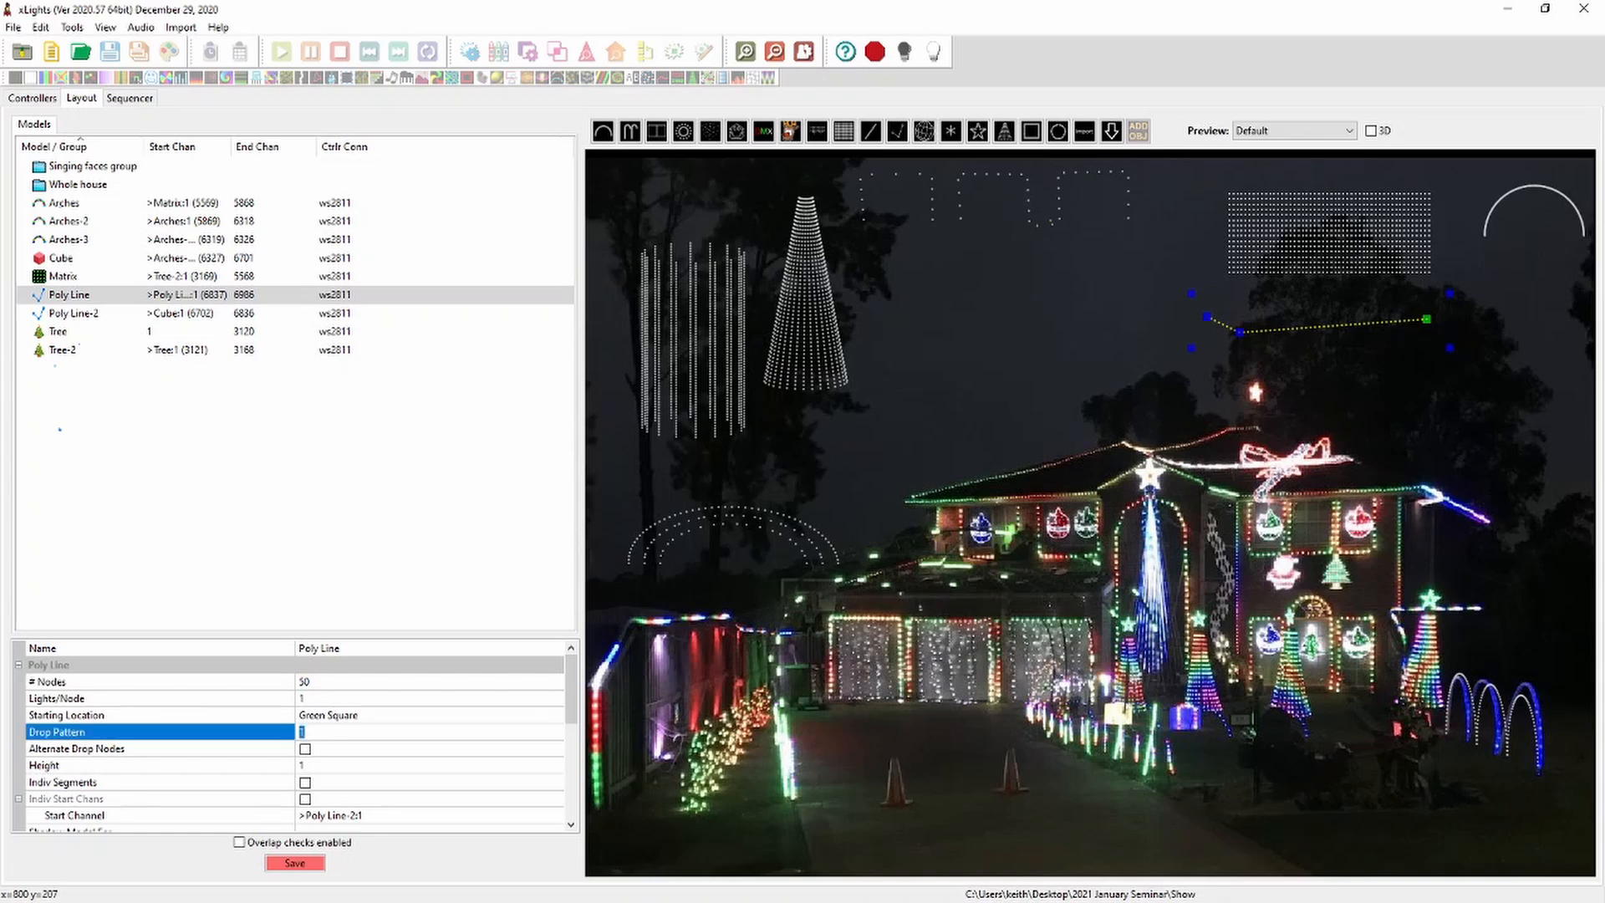
{"action": "type", "text": "3,4,5"}
{"action": "key", "text": "Return"}
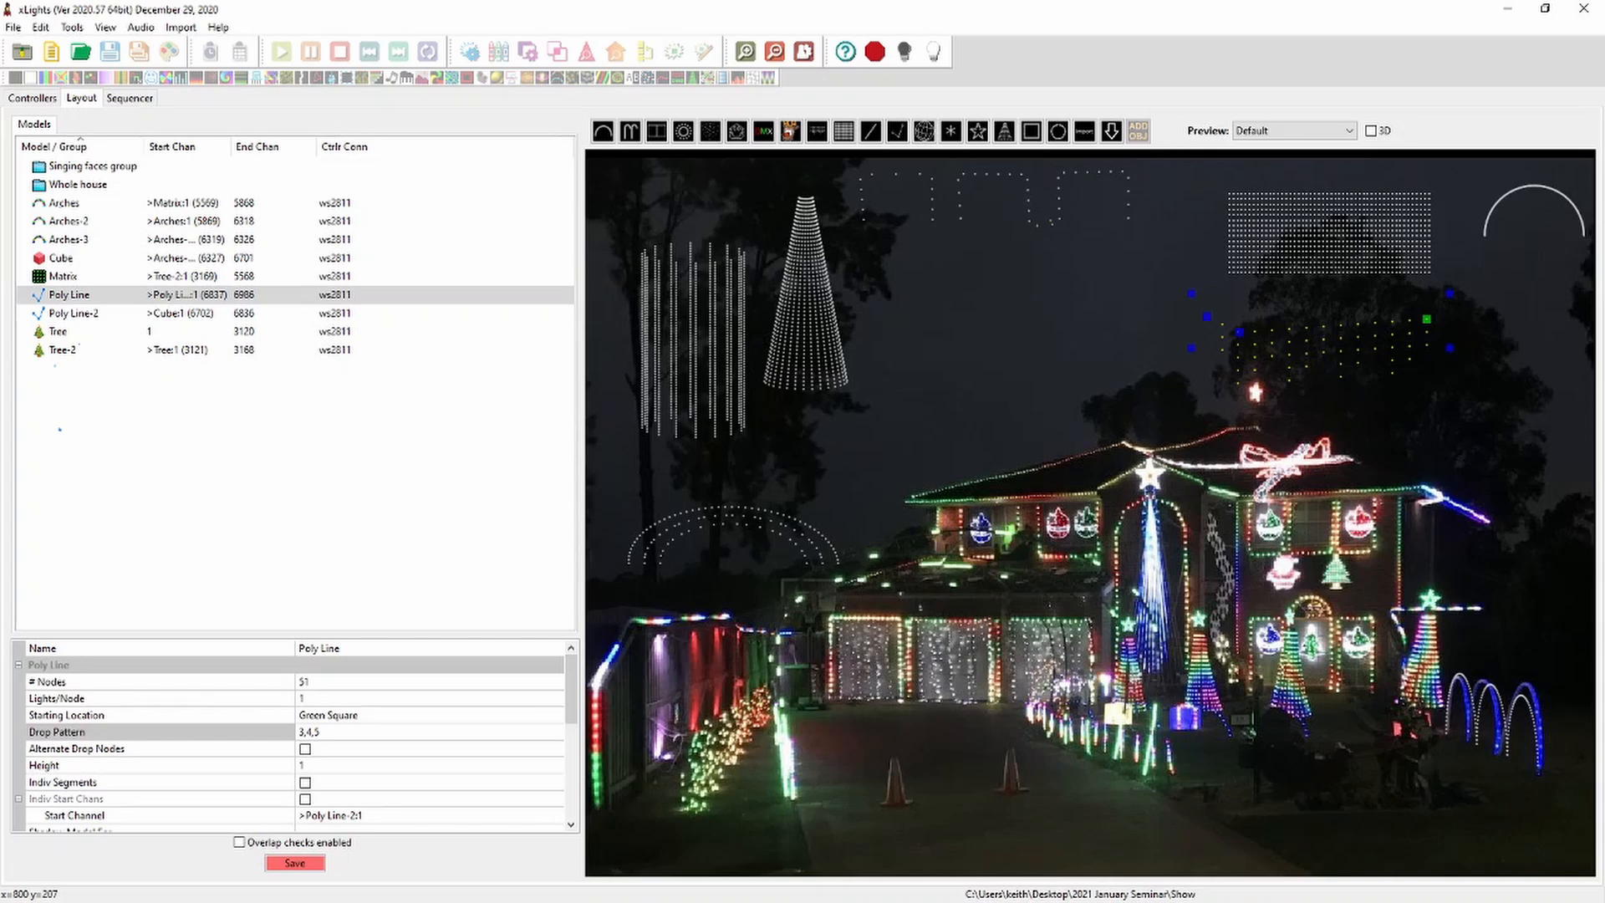
Set the icicle poly line's node count to 151 and adjust its end point outward from the bend
{"action": "left_click_drag", "start_coordinate": [1206, 316], "coordinate": [1158, 314]}
{"action": "left_click", "coordinate": [319, 682]}
{"action": "type", "text": "151"}
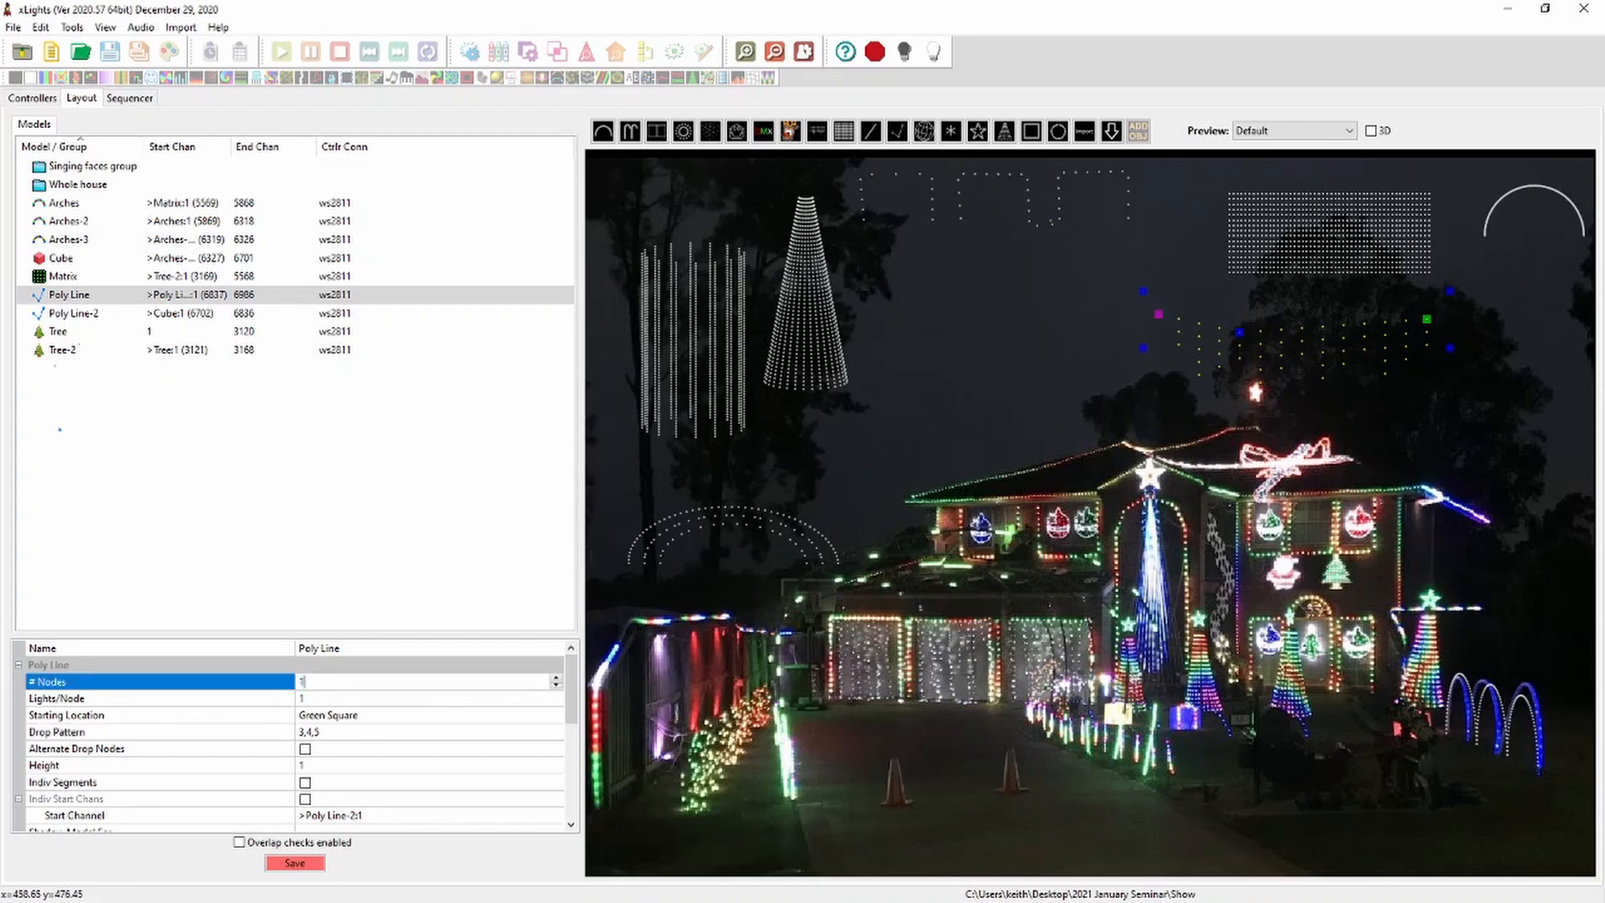
{"action": "key", "text": "Return"}
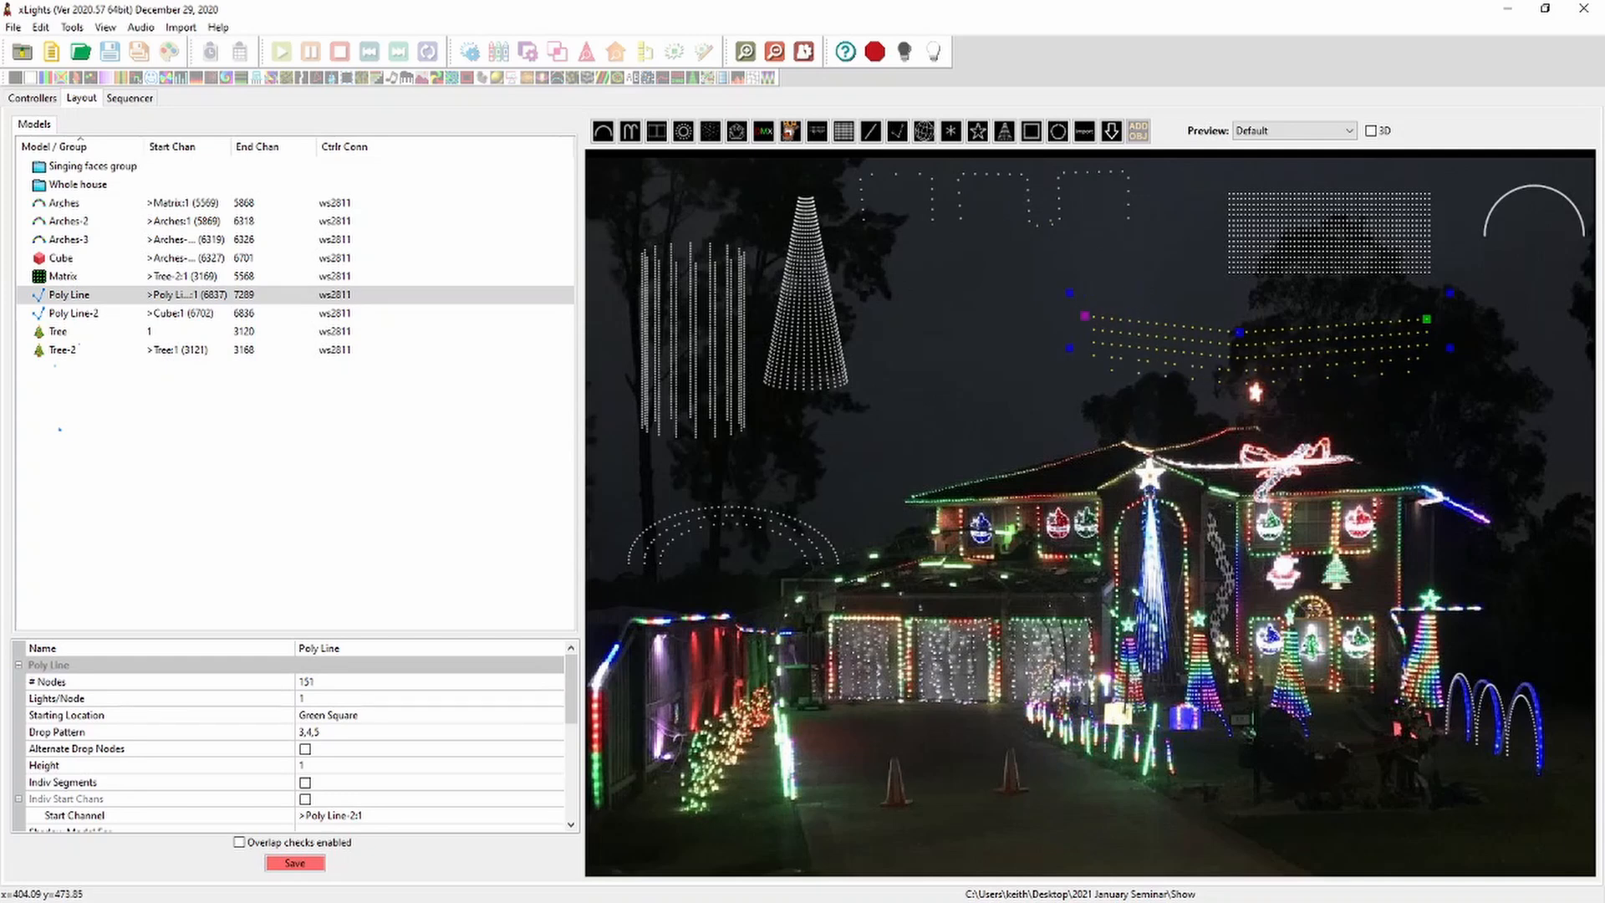
{"action": "mouse_move", "coordinate": [1159, 313]}
{"action": "left_mouse_down"}
{"action": "mouse_move", "coordinate": [1192, 265]}
{"action": "mouse_move", "coordinate": [1164, 314]}
{"action": "left_mouse_up"}
Draw a three-segment poly line in the sky above the garage roof, zigzagging upward from just above the roofline
{"action": "left_click", "coordinate": [897, 130]}
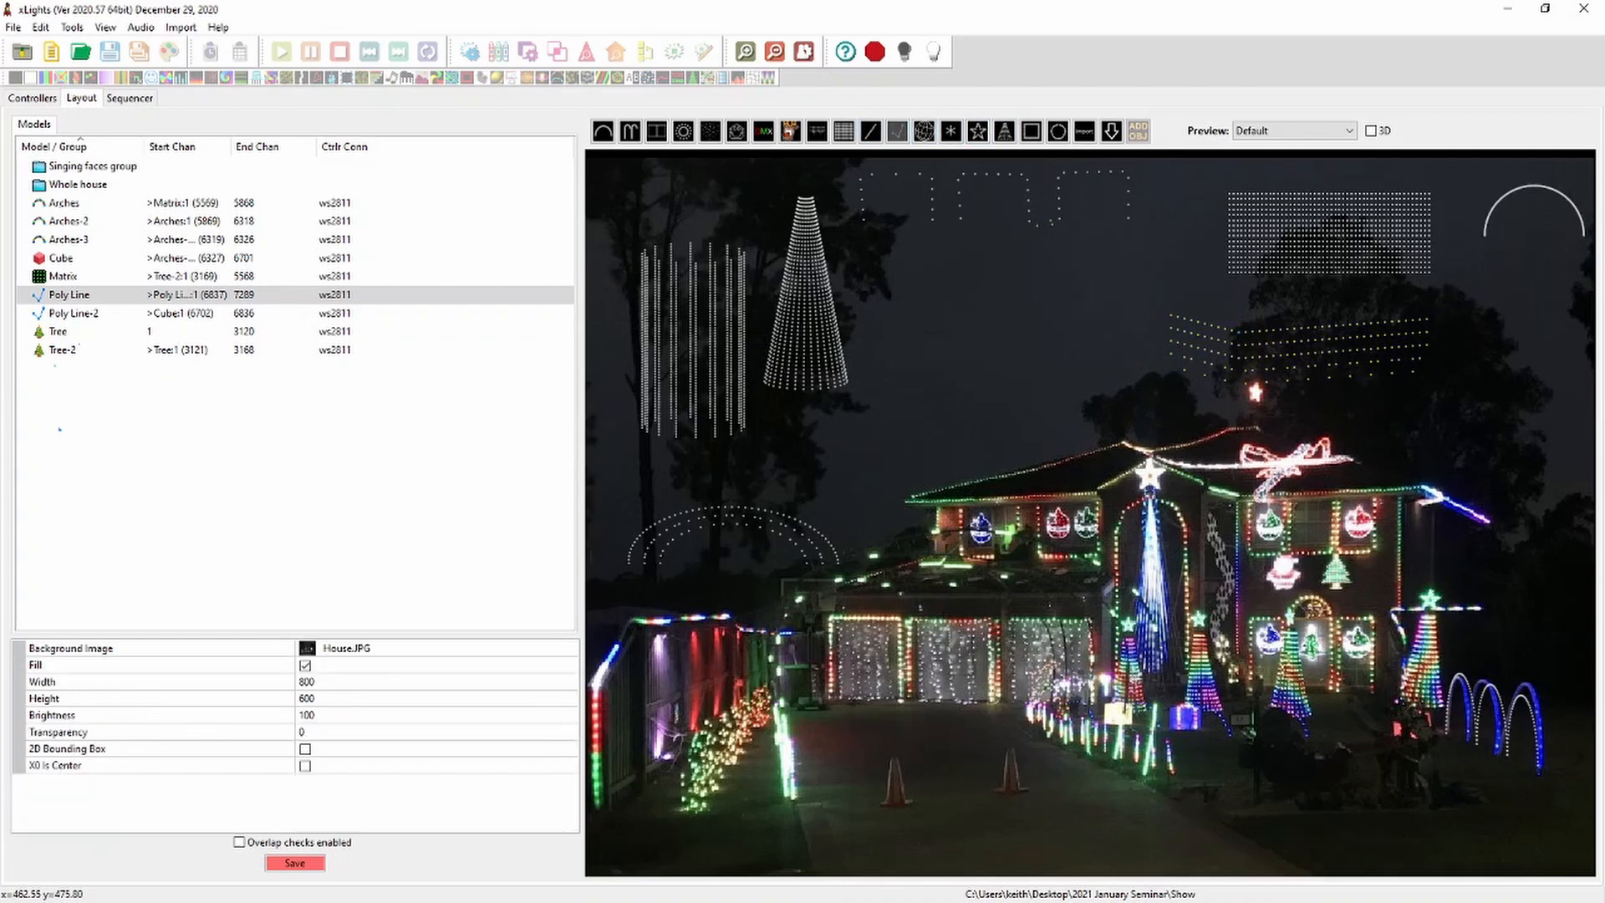
{"action": "left_click", "coordinate": [1036, 434]}
{"action": "left_click", "coordinate": [908, 361]}
{"action": "left_click", "coordinate": [923, 301]}
{"action": "left_click", "coordinate": [1011, 276]}
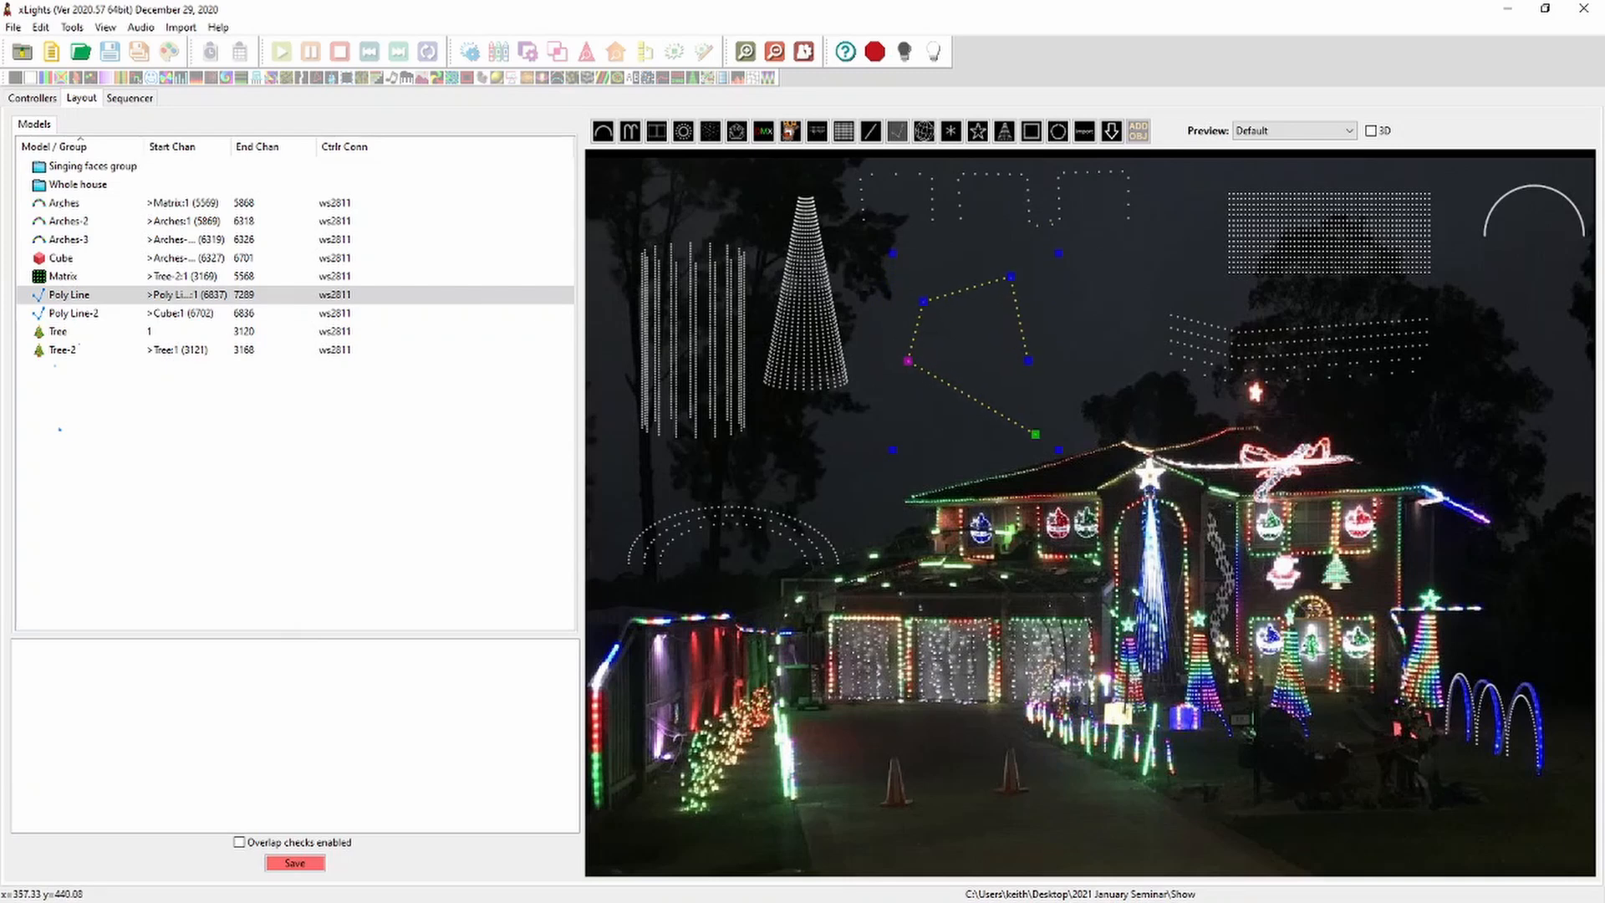
{"action": "key", "text": "Escape"}
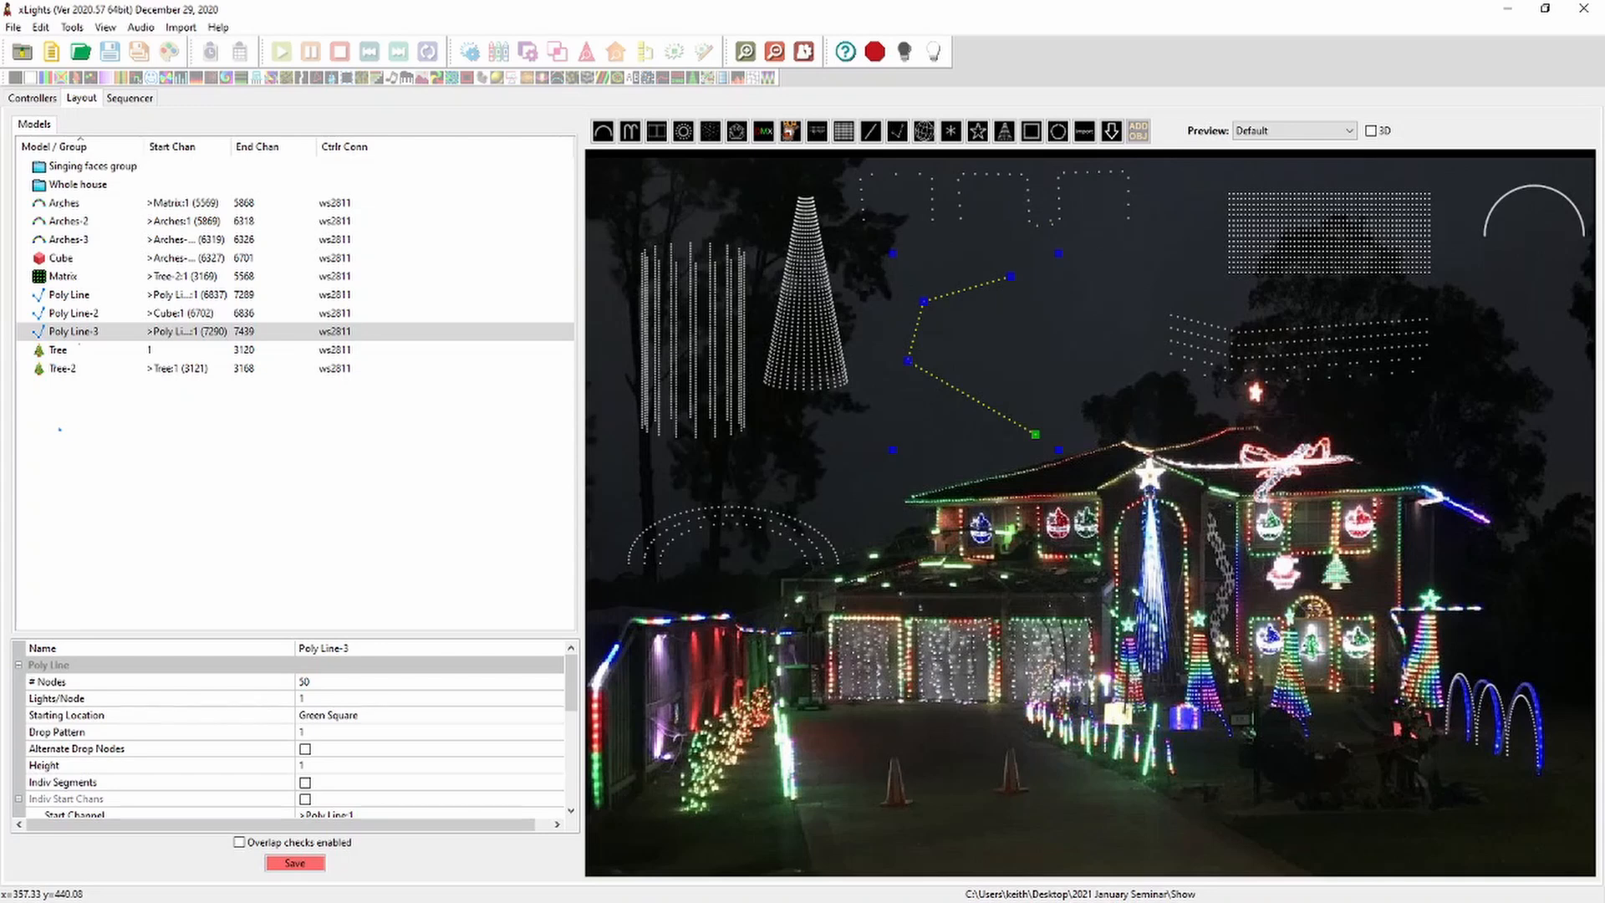
Turn the middle segment of Poly Line-3 into a curve that bulges outward to the left
{"action": "right_click", "coordinate": [916, 328]}
{"action": "left_click", "coordinate": [916, 332]}
{"action": "right_click", "coordinate": [914, 325]}
{"action": "left_click", "coordinate": [953, 352]}
{"action": "left_click_drag", "start_coordinate": [908, 361], "coordinate": [877, 331]}
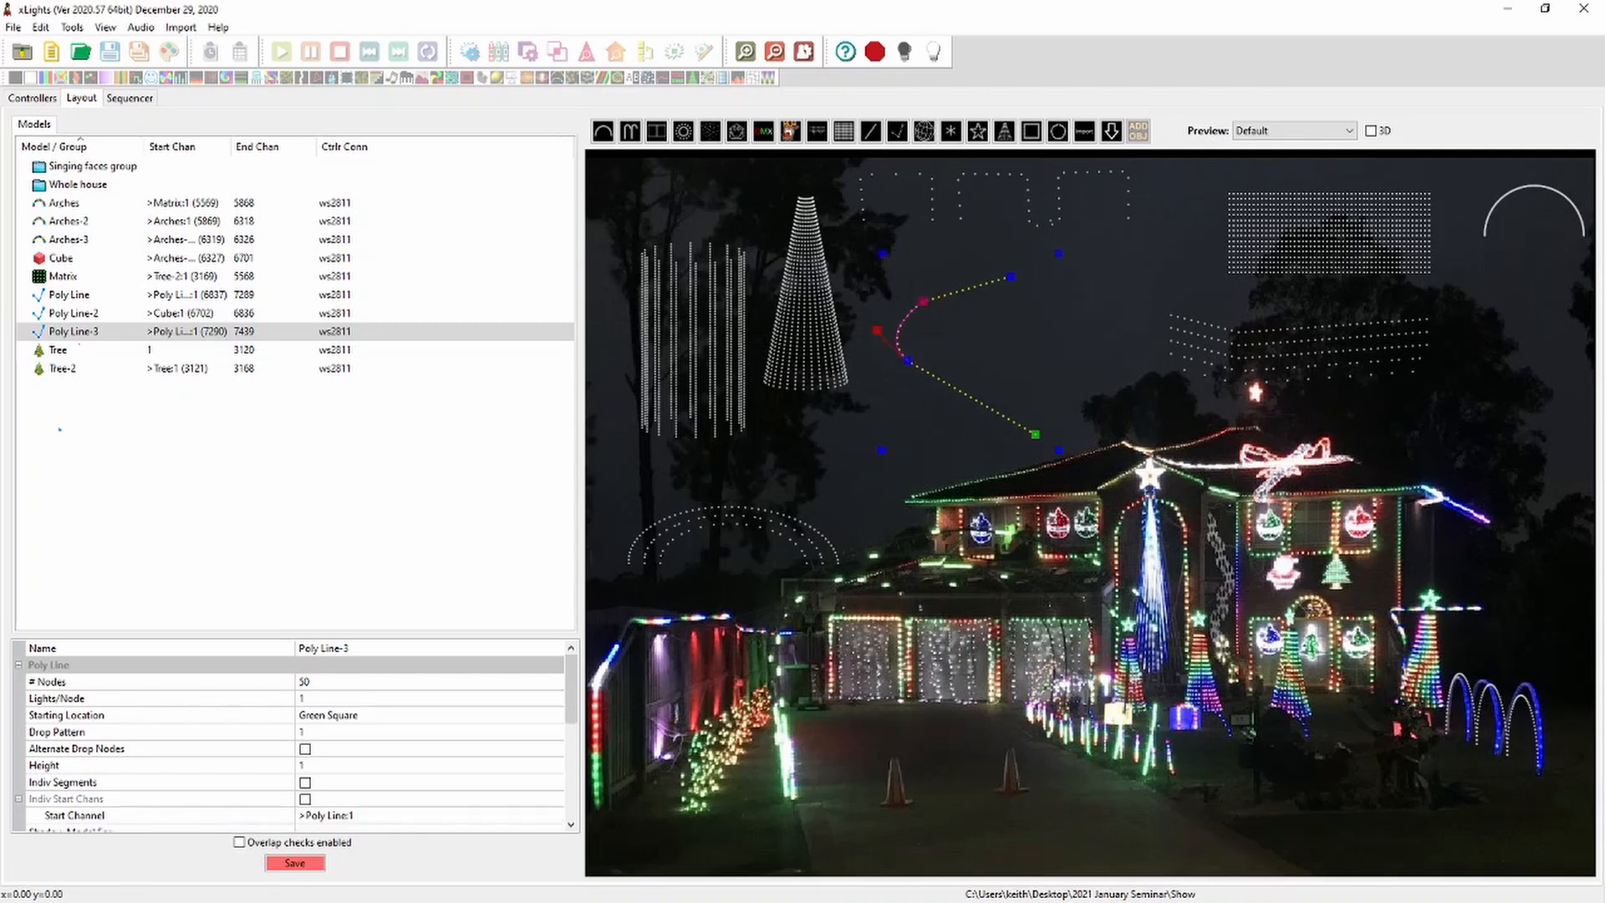
{"action": "left_click", "coordinate": [974, 351]}
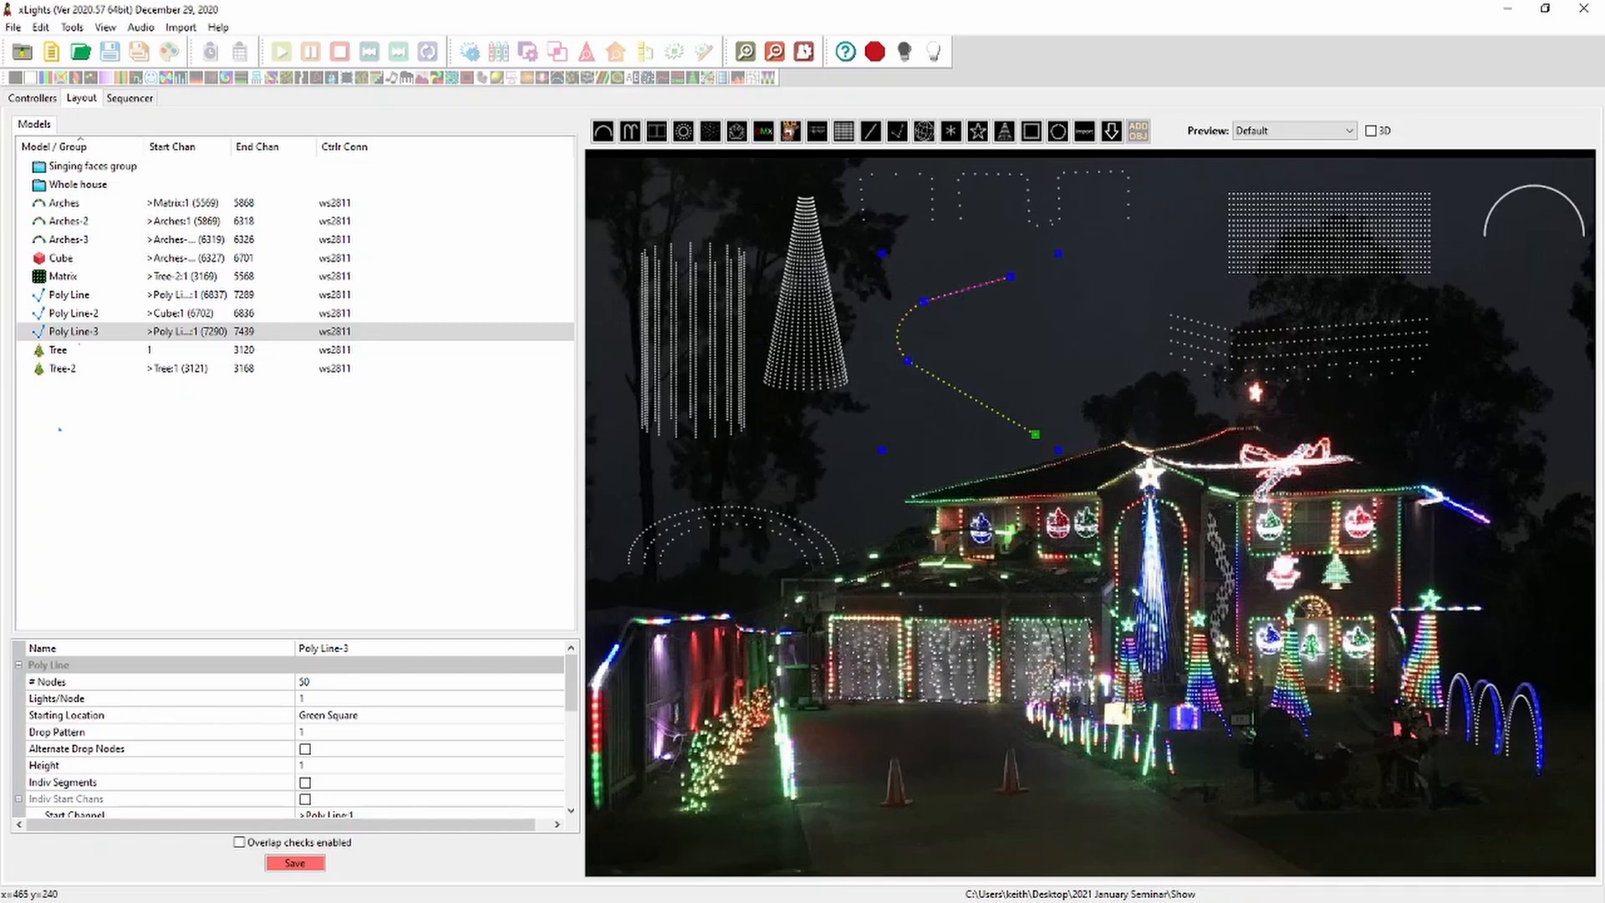
Set the drop pattern of Poly Line-3 to -10
{"action": "left_click", "coordinate": [307, 732]}
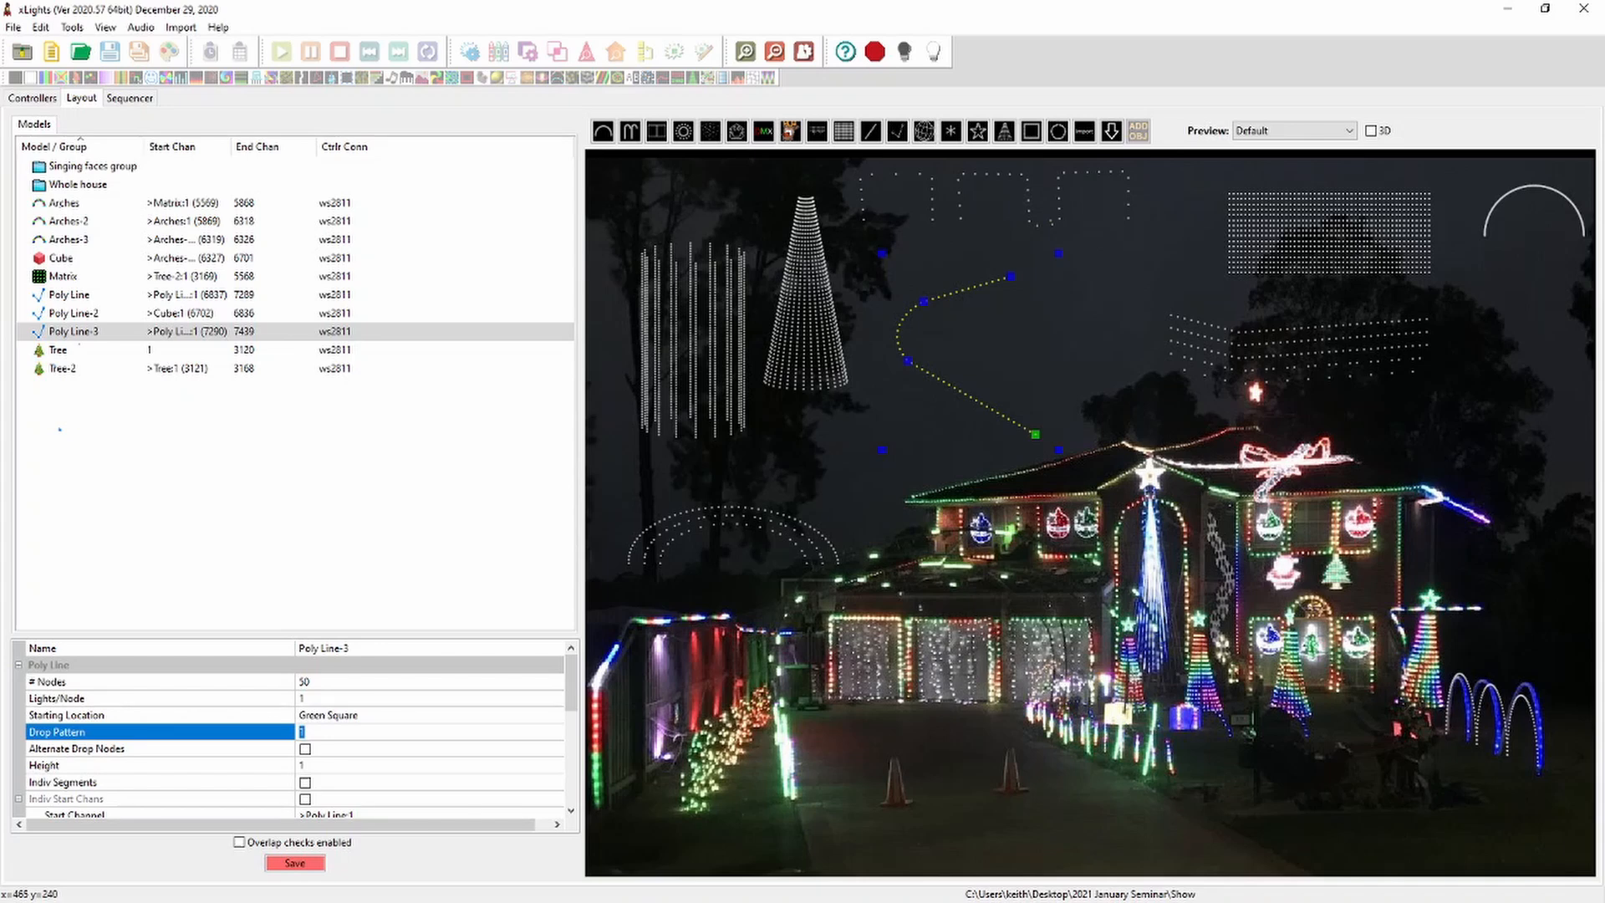
{"action": "type", "text": "-10"}
{"action": "key", "text": "Return"}
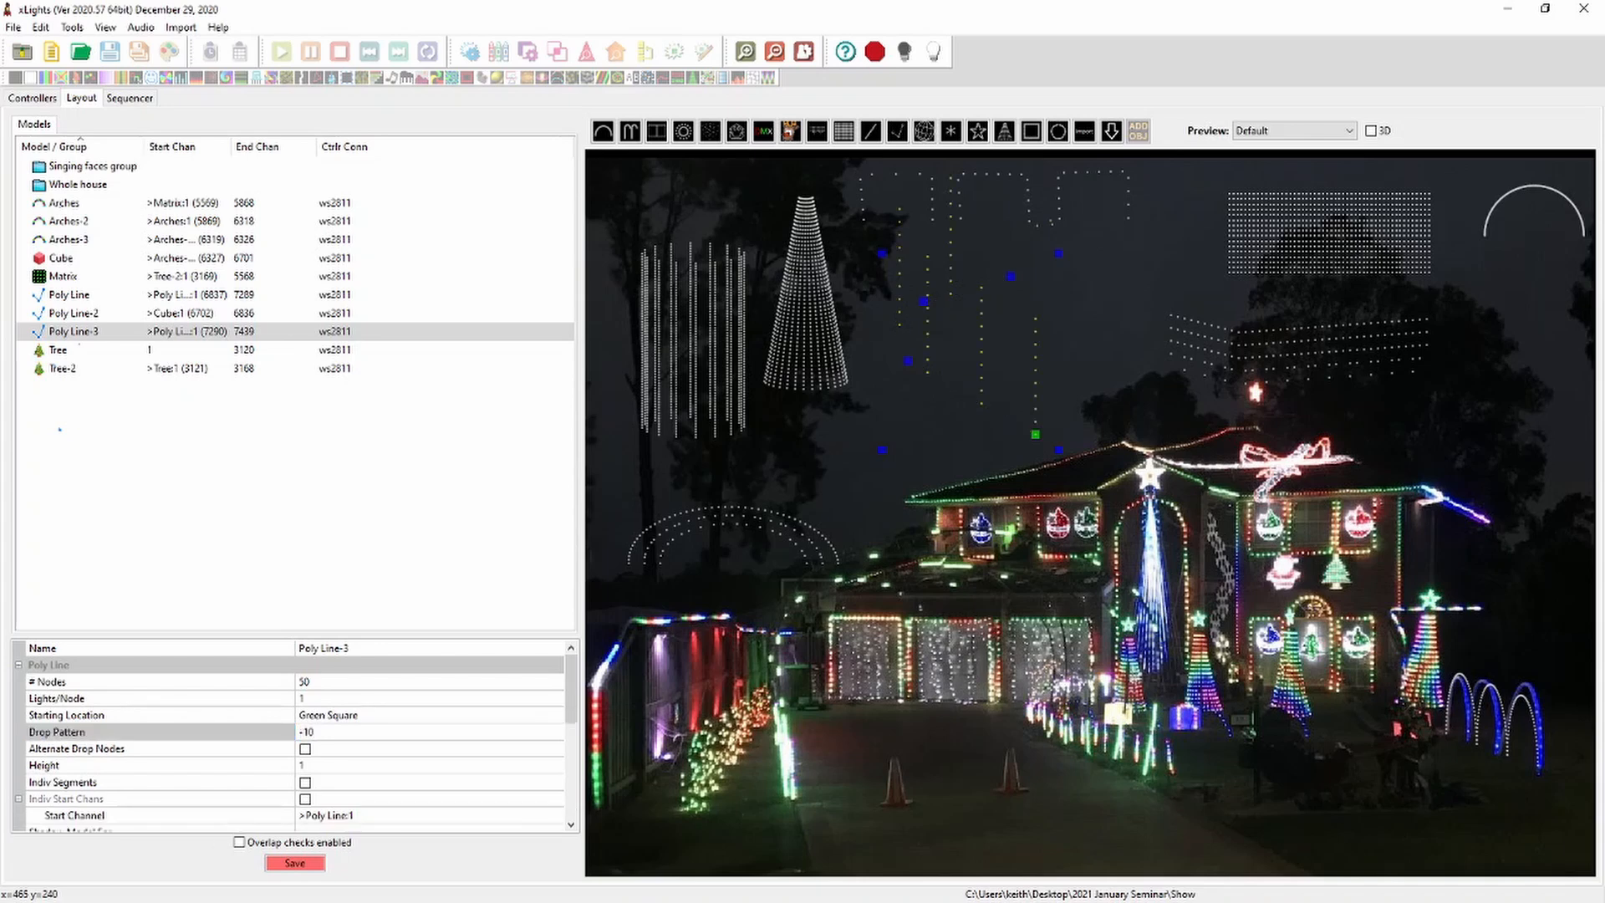
Set Poly Line-3's node count to 600 and move the model down toward the roof
{"action": "left_click", "coordinate": [306, 682]}
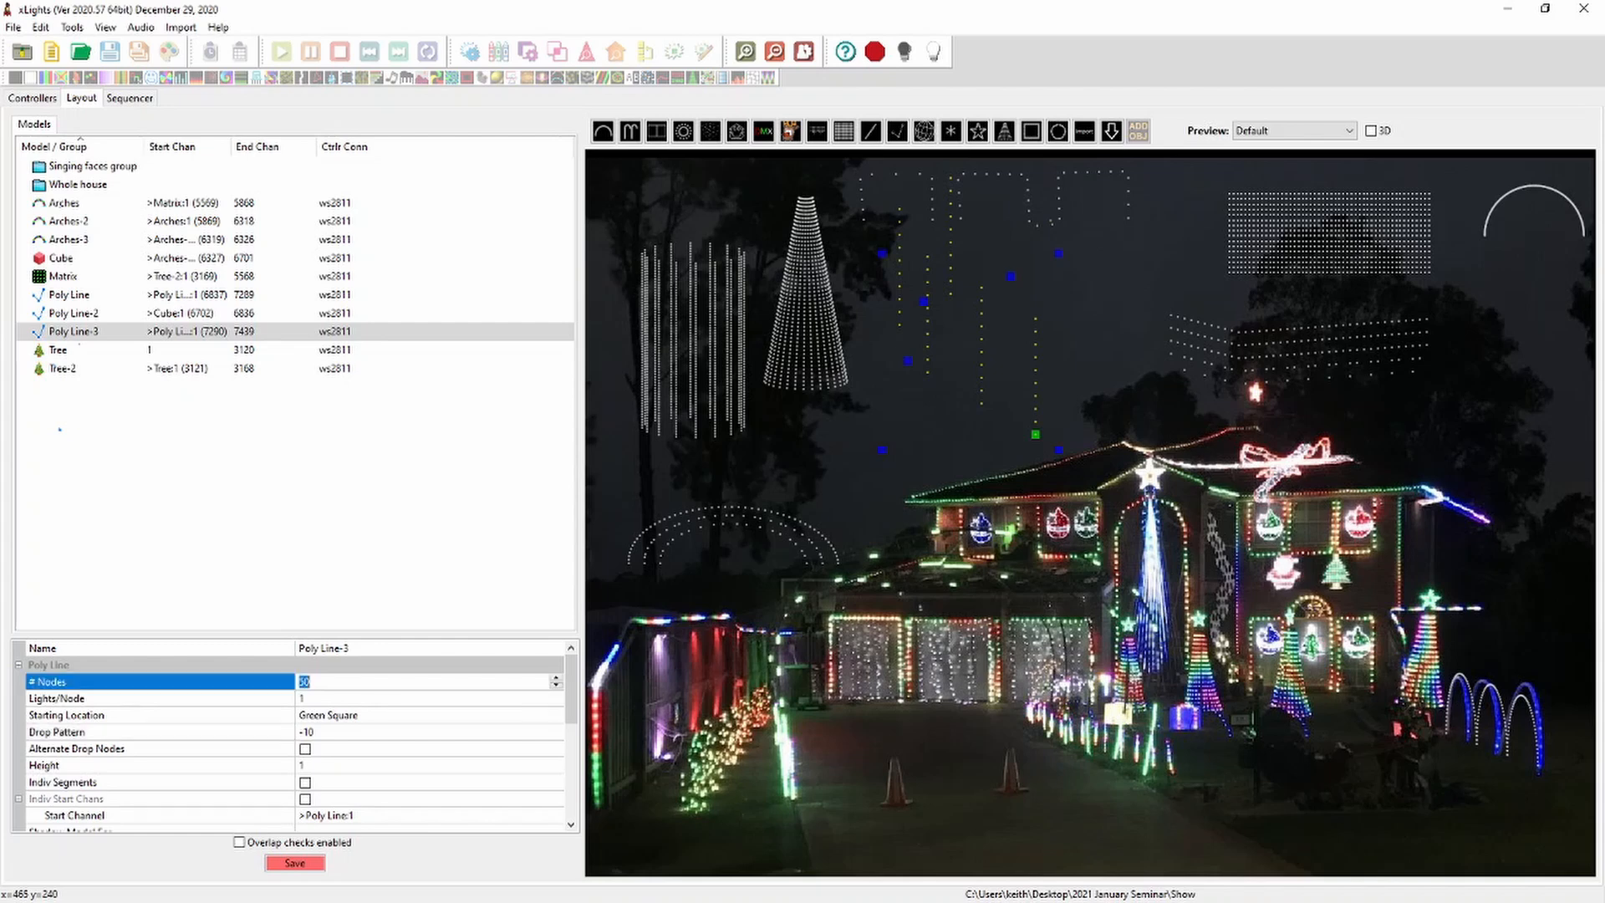
{"action": "type", "text": "600"}
{"action": "key", "text": "Return"}
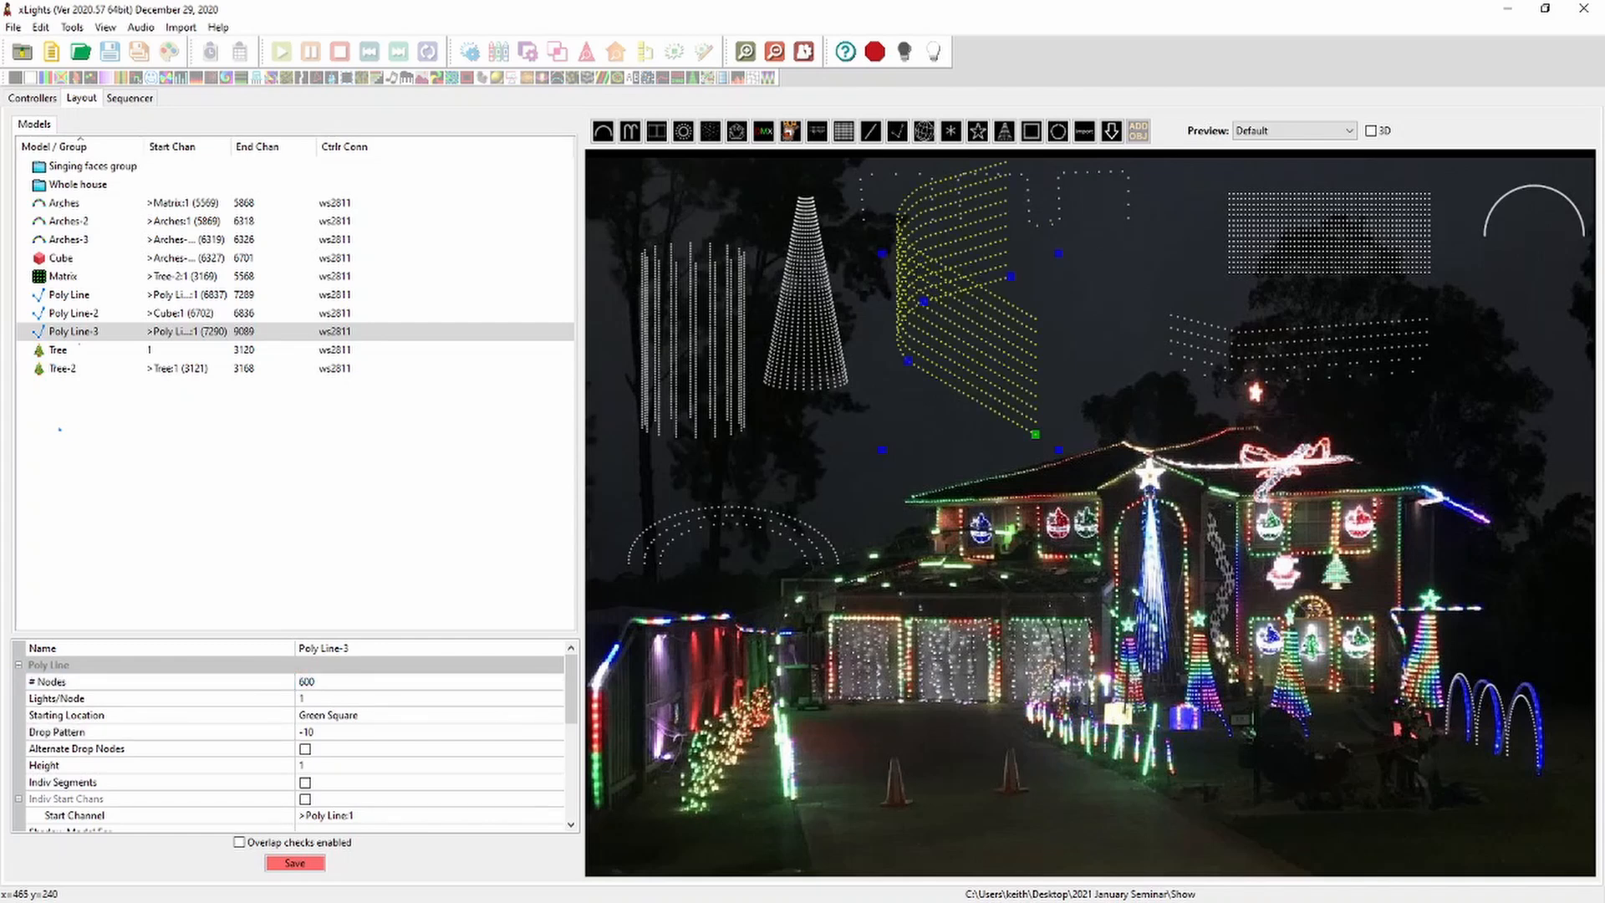
{"action": "left_click_drag", "start_coordinate": [888, 307], "coordinate": [887, 379]}
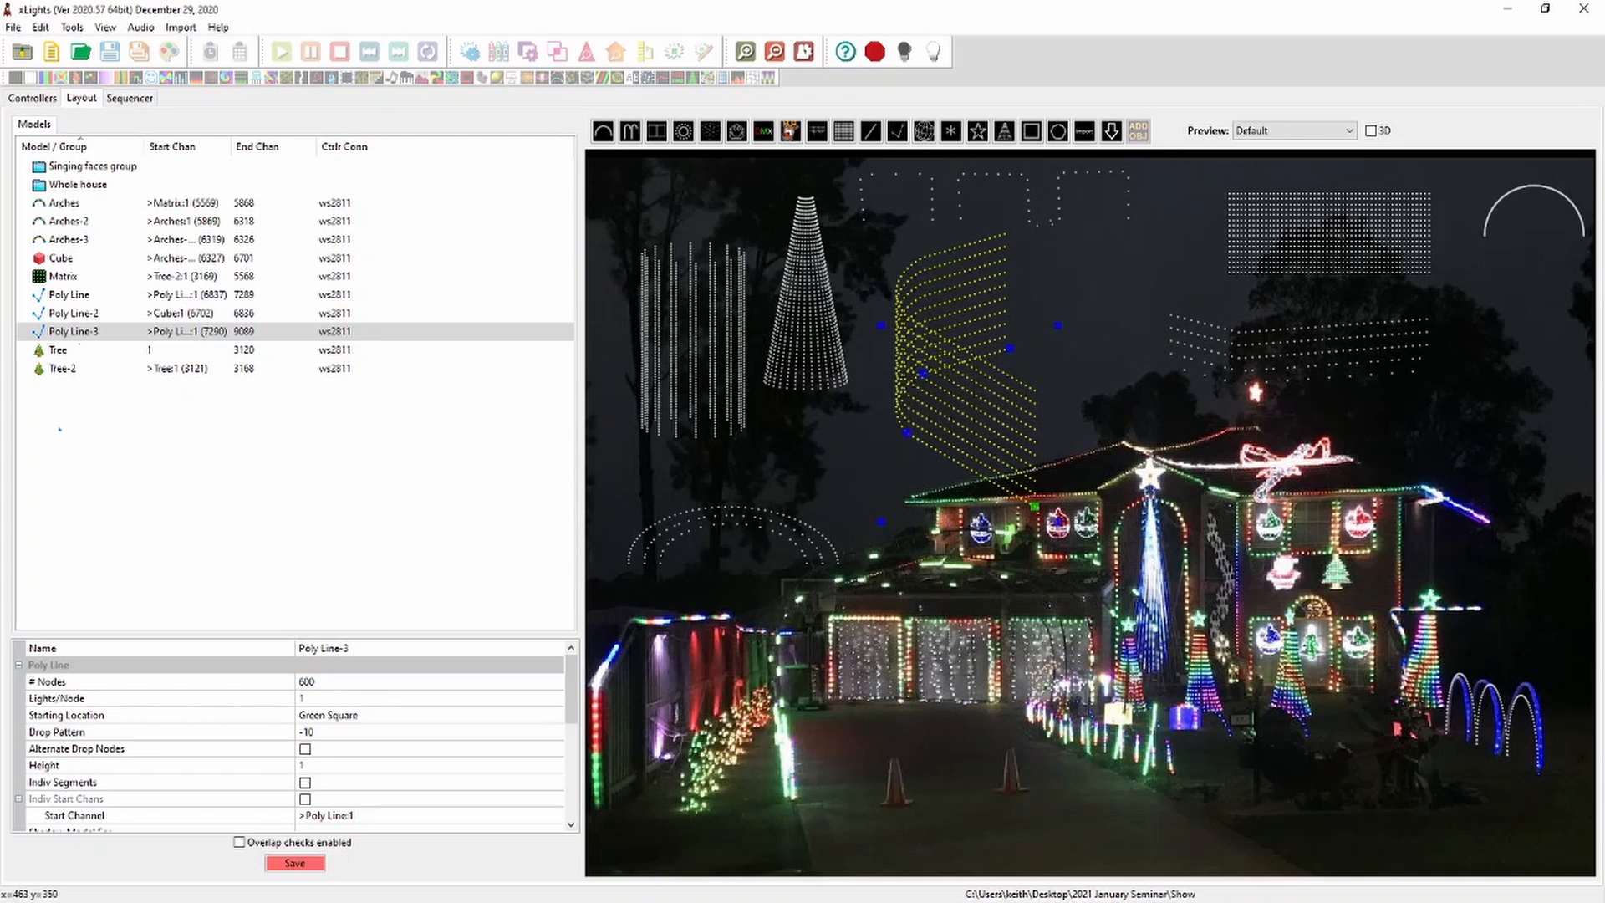
Inspect the node layout of Poly Line-3 in an enlarged window, then close it
{"action": "right_click", "coordinate": [978, 427]}
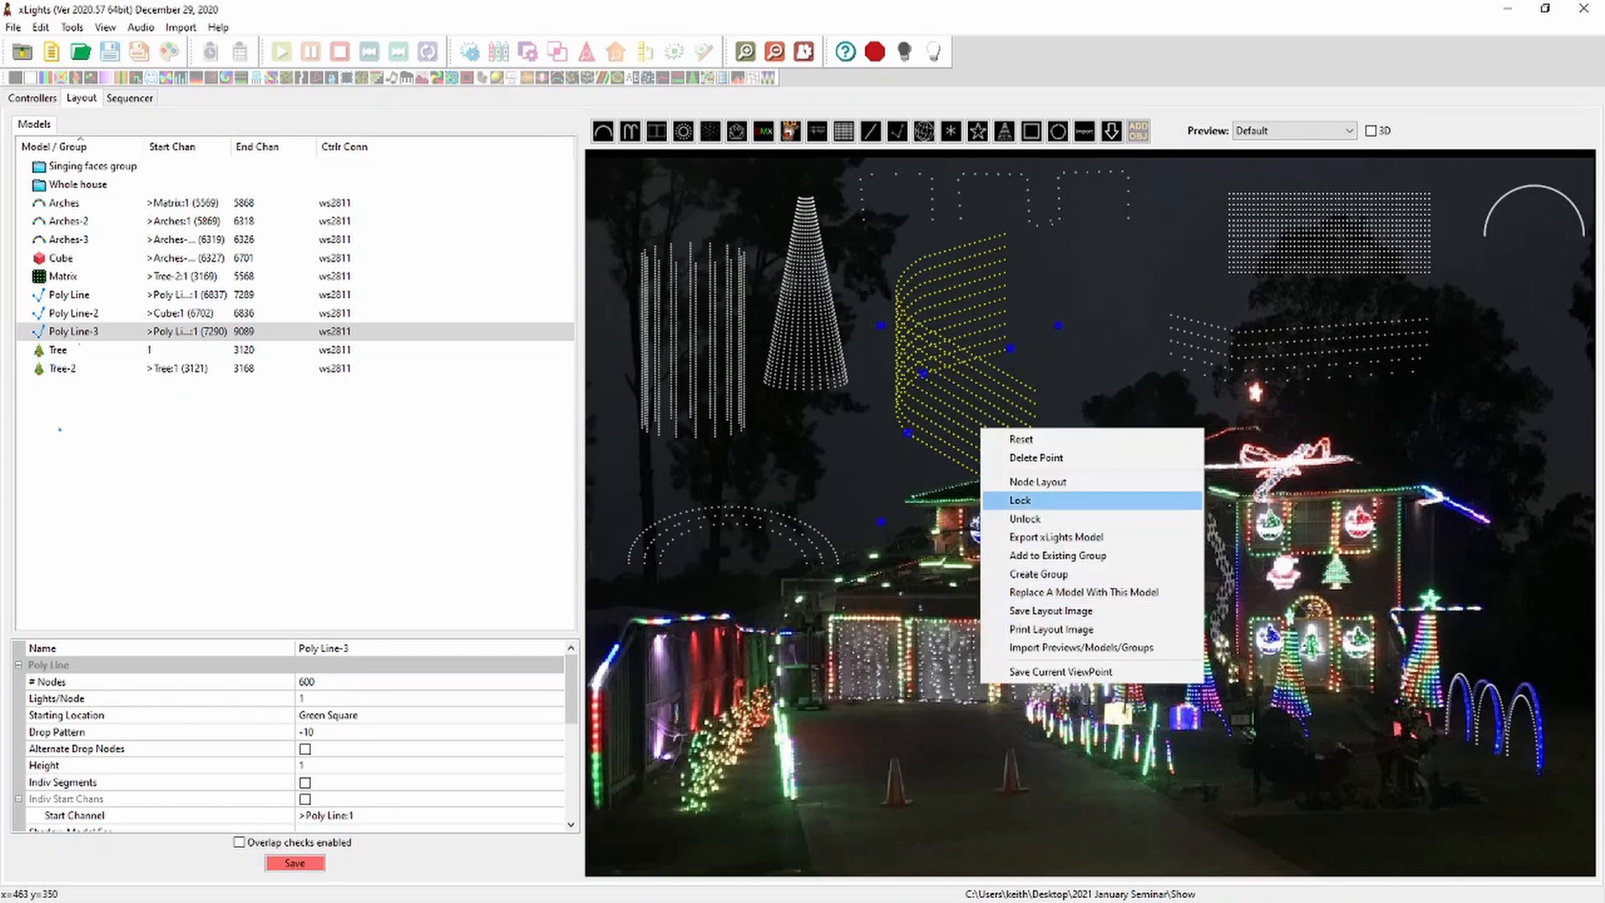
{"action": "key", "text": "Escape"}
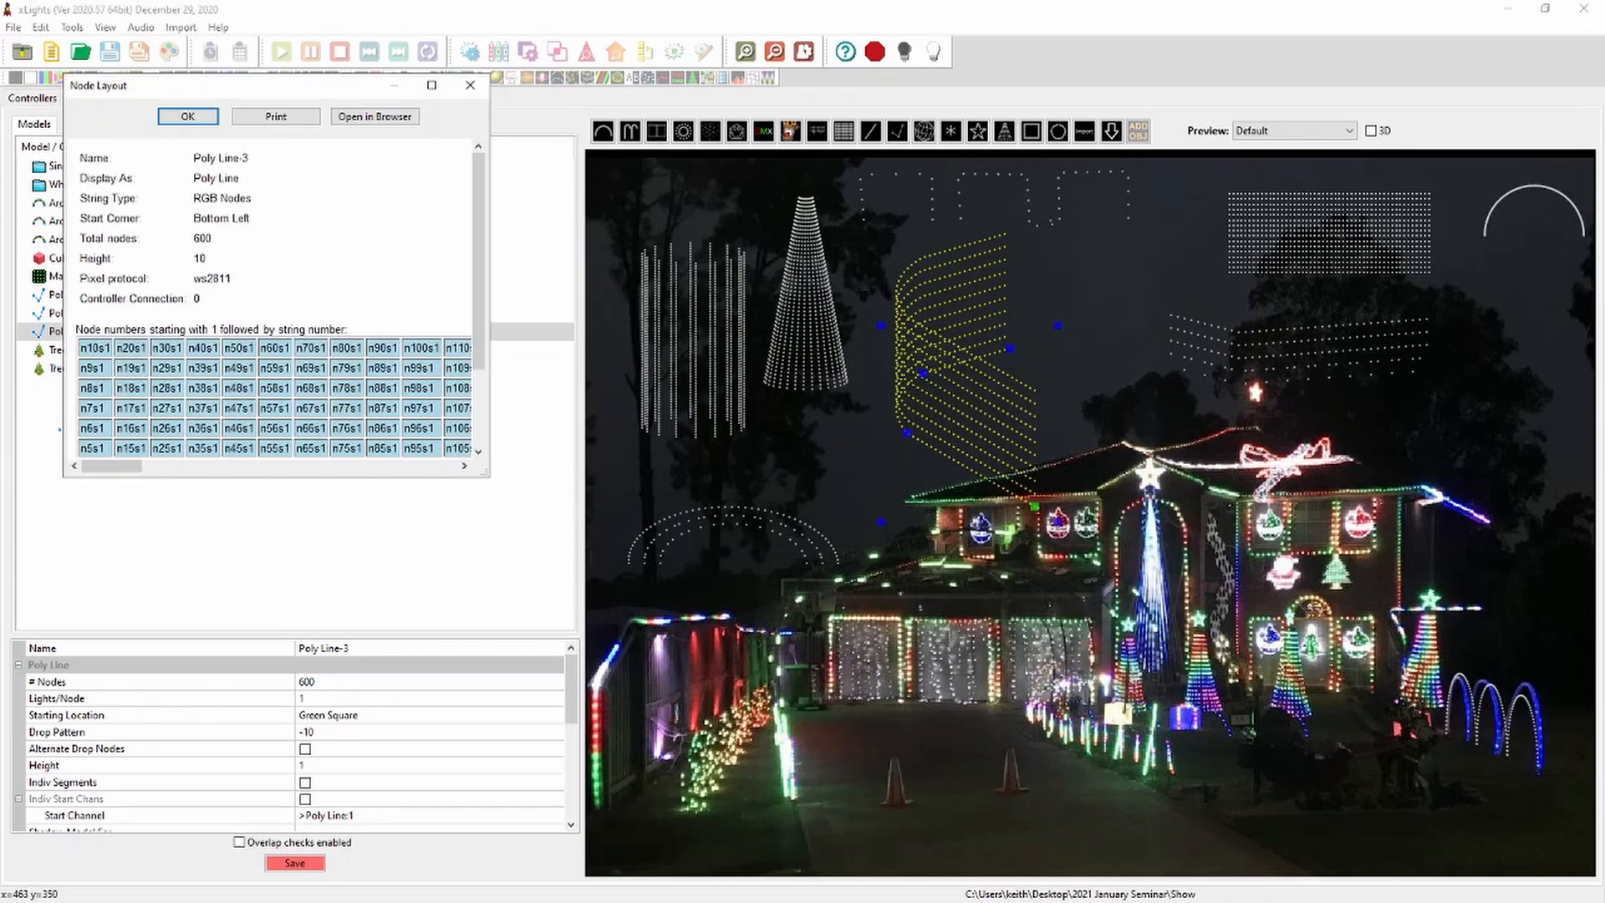
{"action": "left_click_drag", "start_coordinate": [487, 477], "coordinate": [1139, 747]}
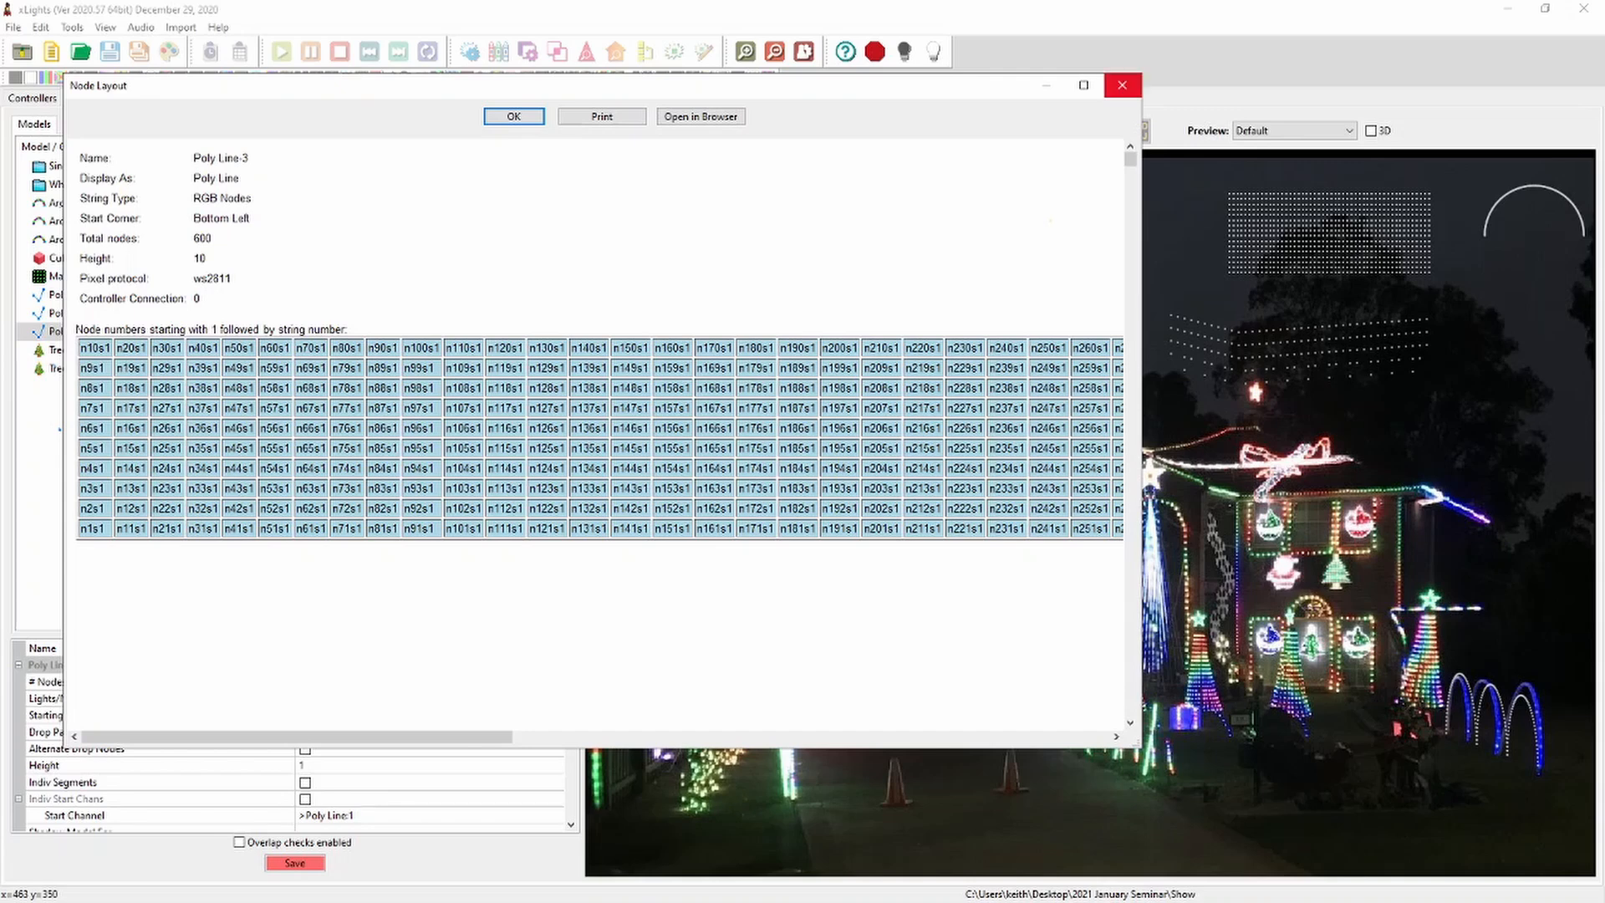
{"action": "left_click", "coordinate": [1122, 84]}
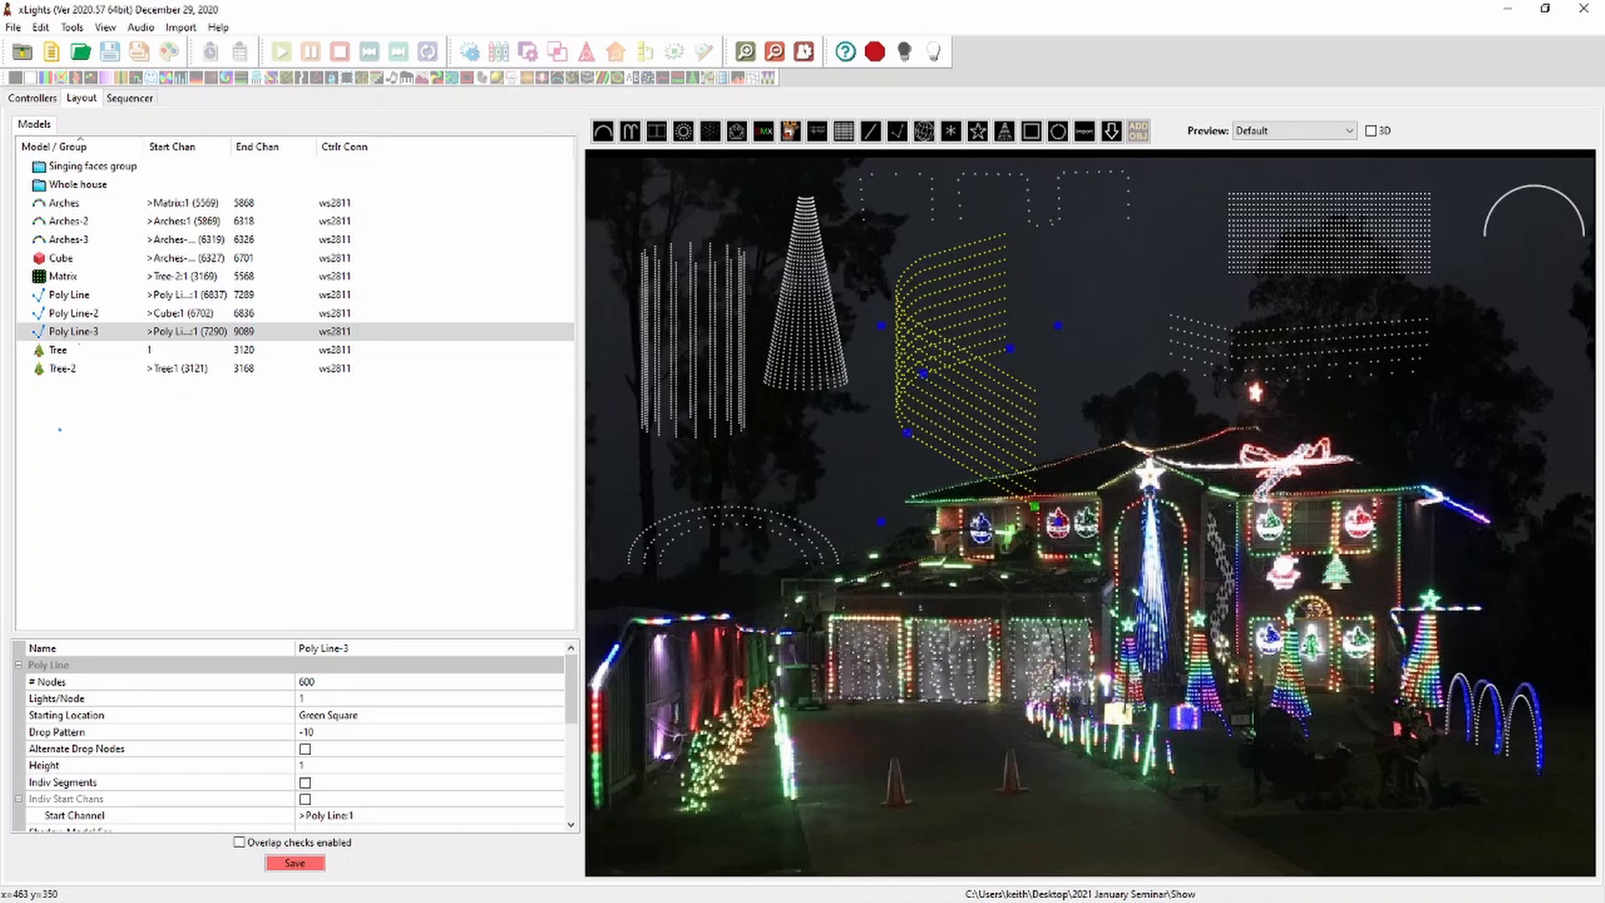
Enable alternate drop nodes for Poly Line-3 and review its node numbering in the node layout
{"action": "left_click", "coordinate": [306, 749]}
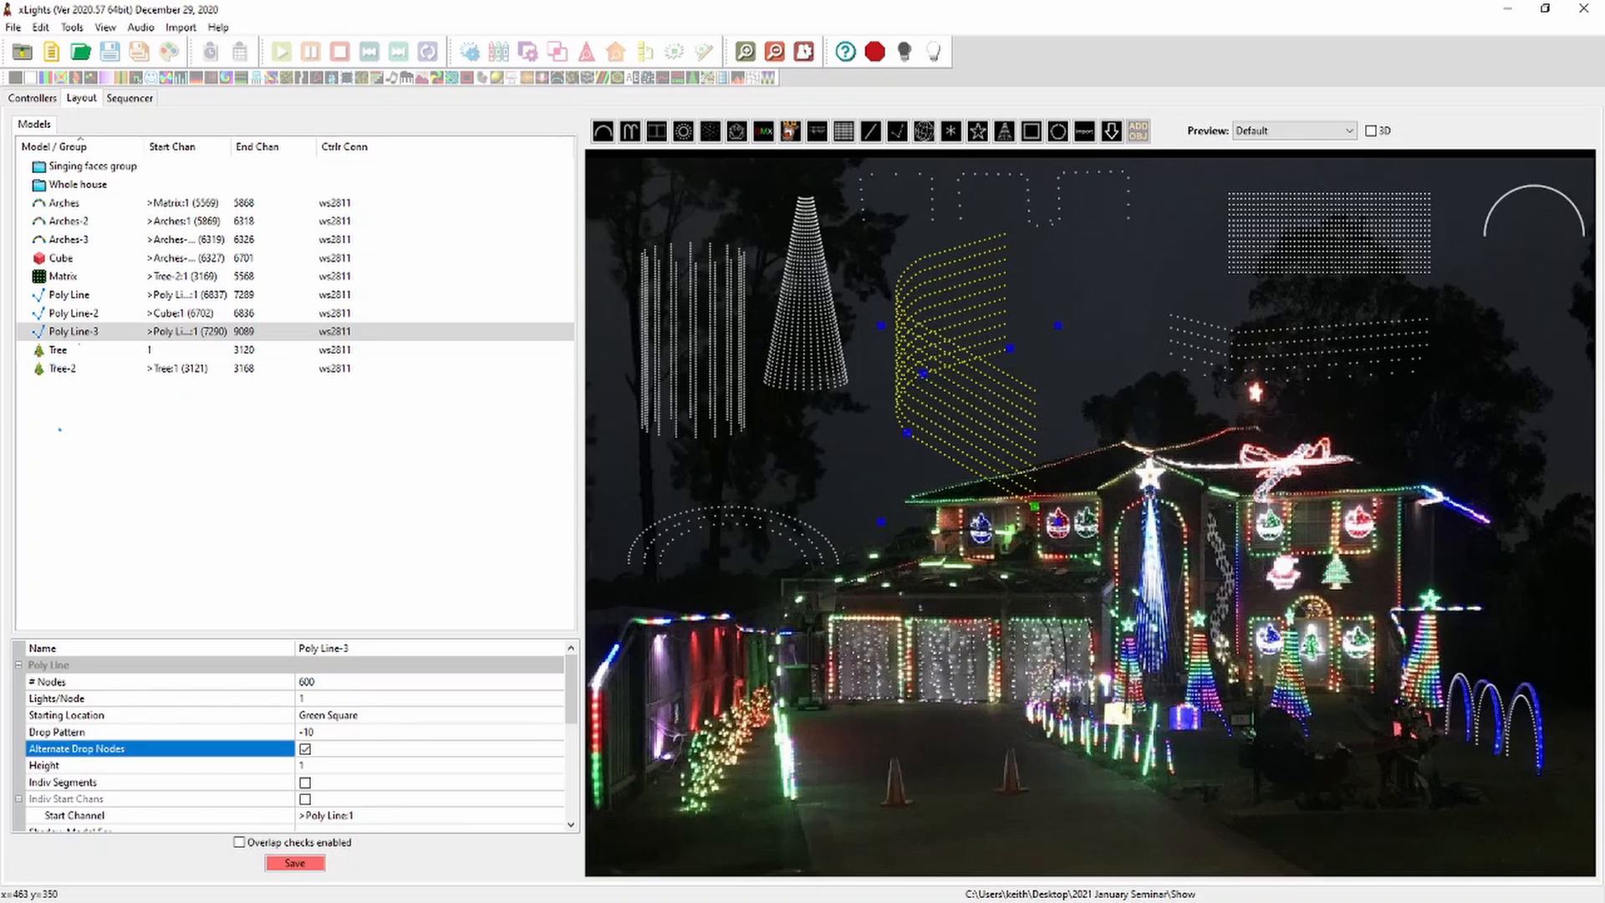
{"action": "right_click", "coordinate": [1005, 403]}
{"action": "left_click", "coordinate": [1066, 459]}
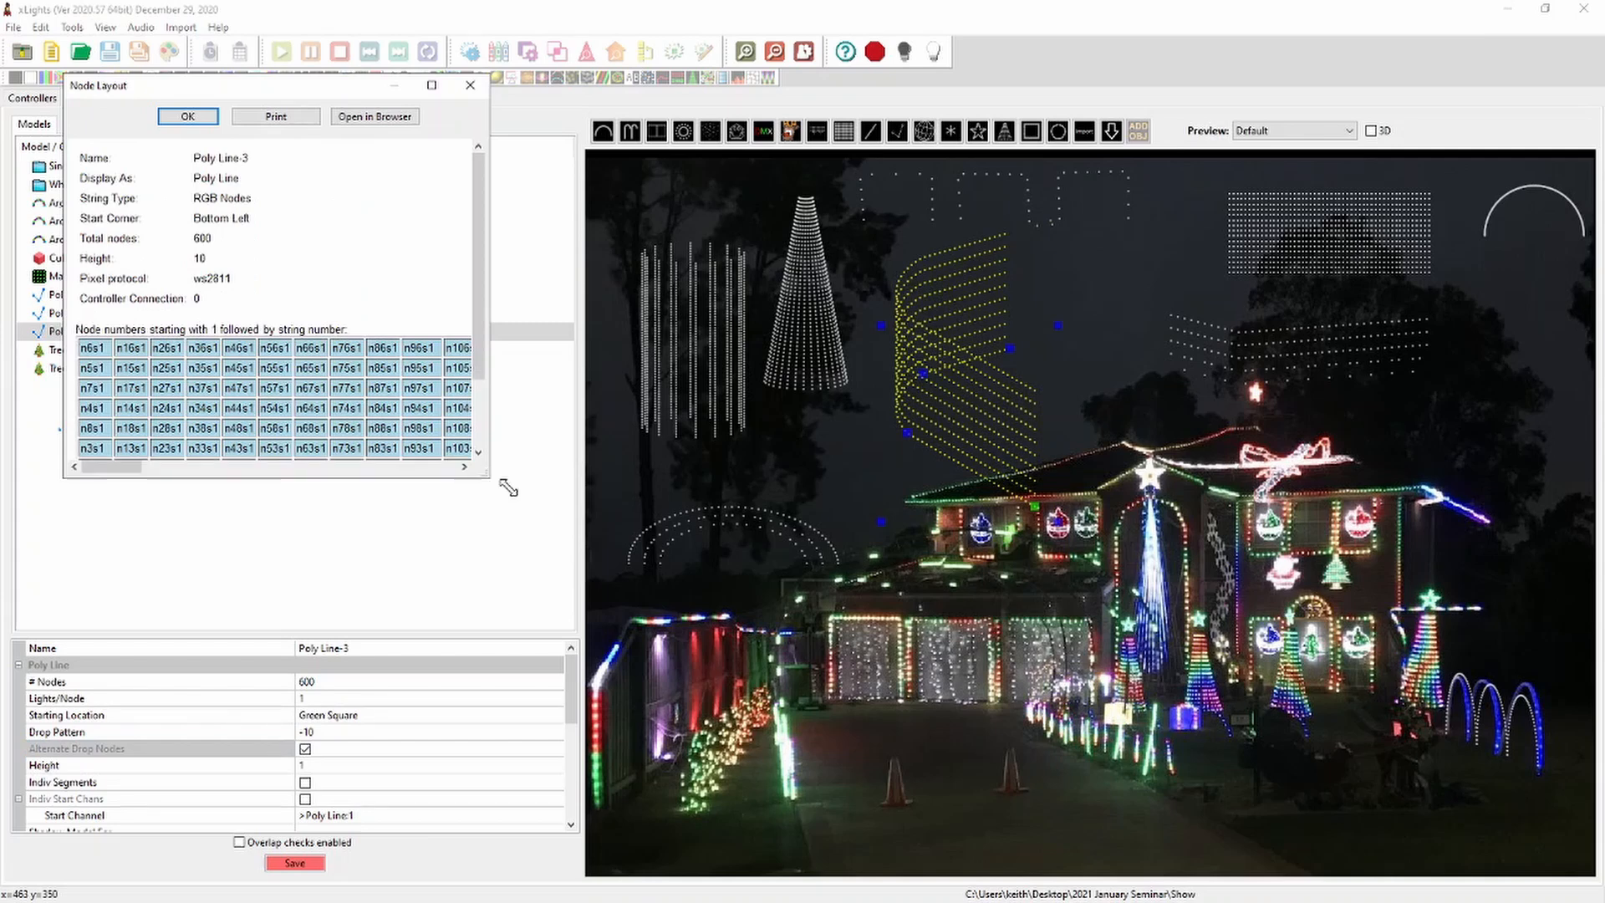
{"action": "left_click_drag", "start_coordinate": [489, 475], "coordinate": [1061, 663]}
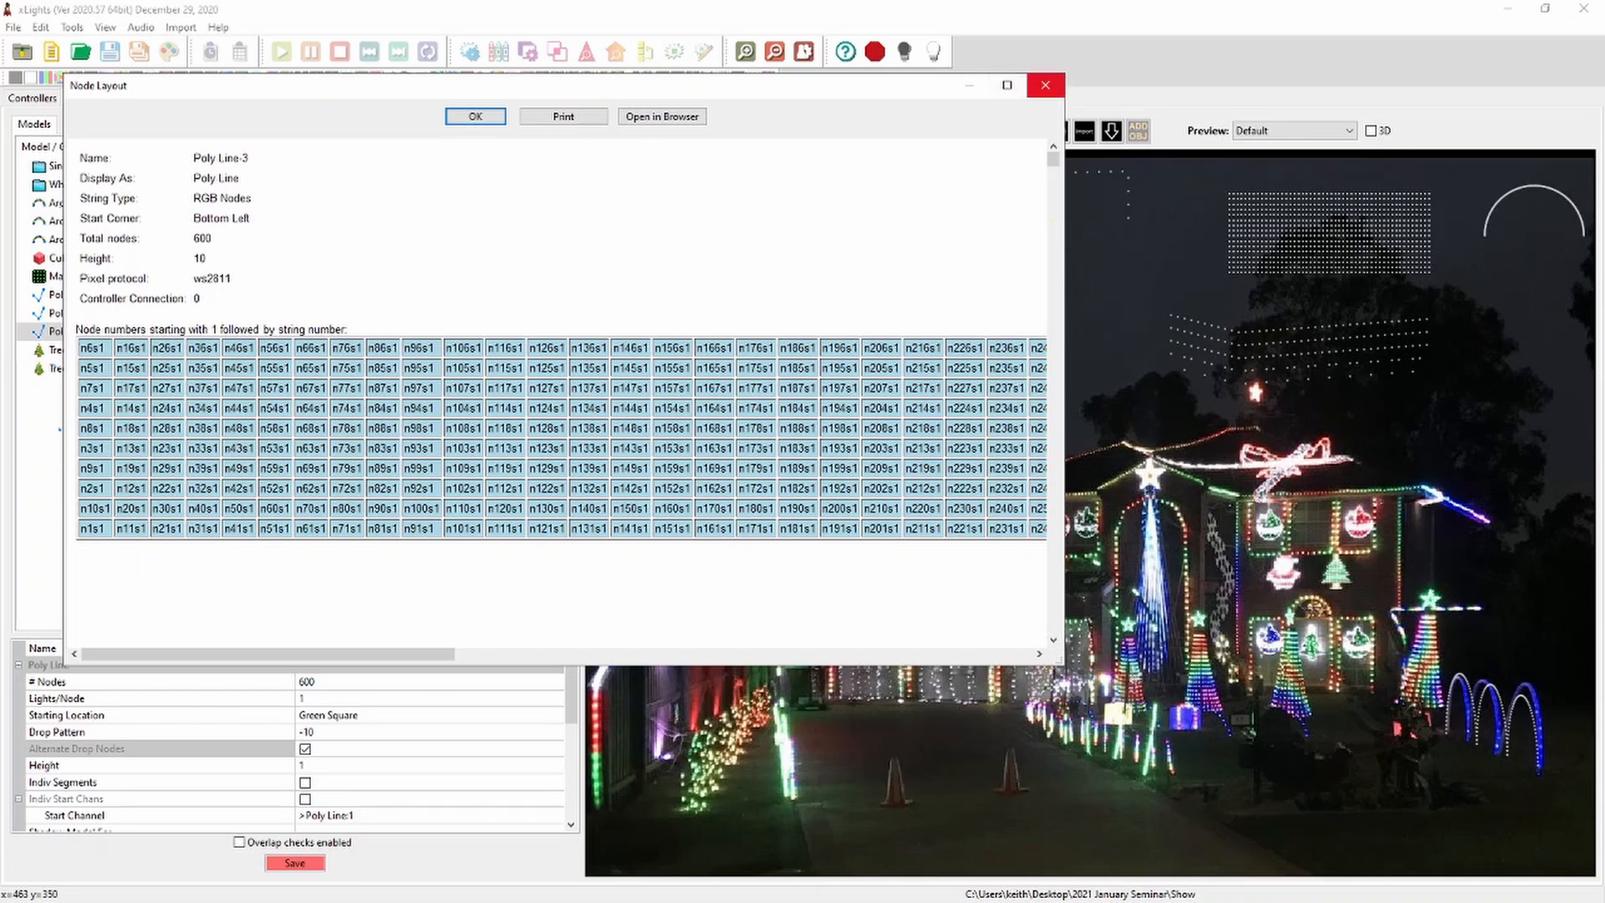
{"action": "left_click", "coordinate": [1045, 84]}
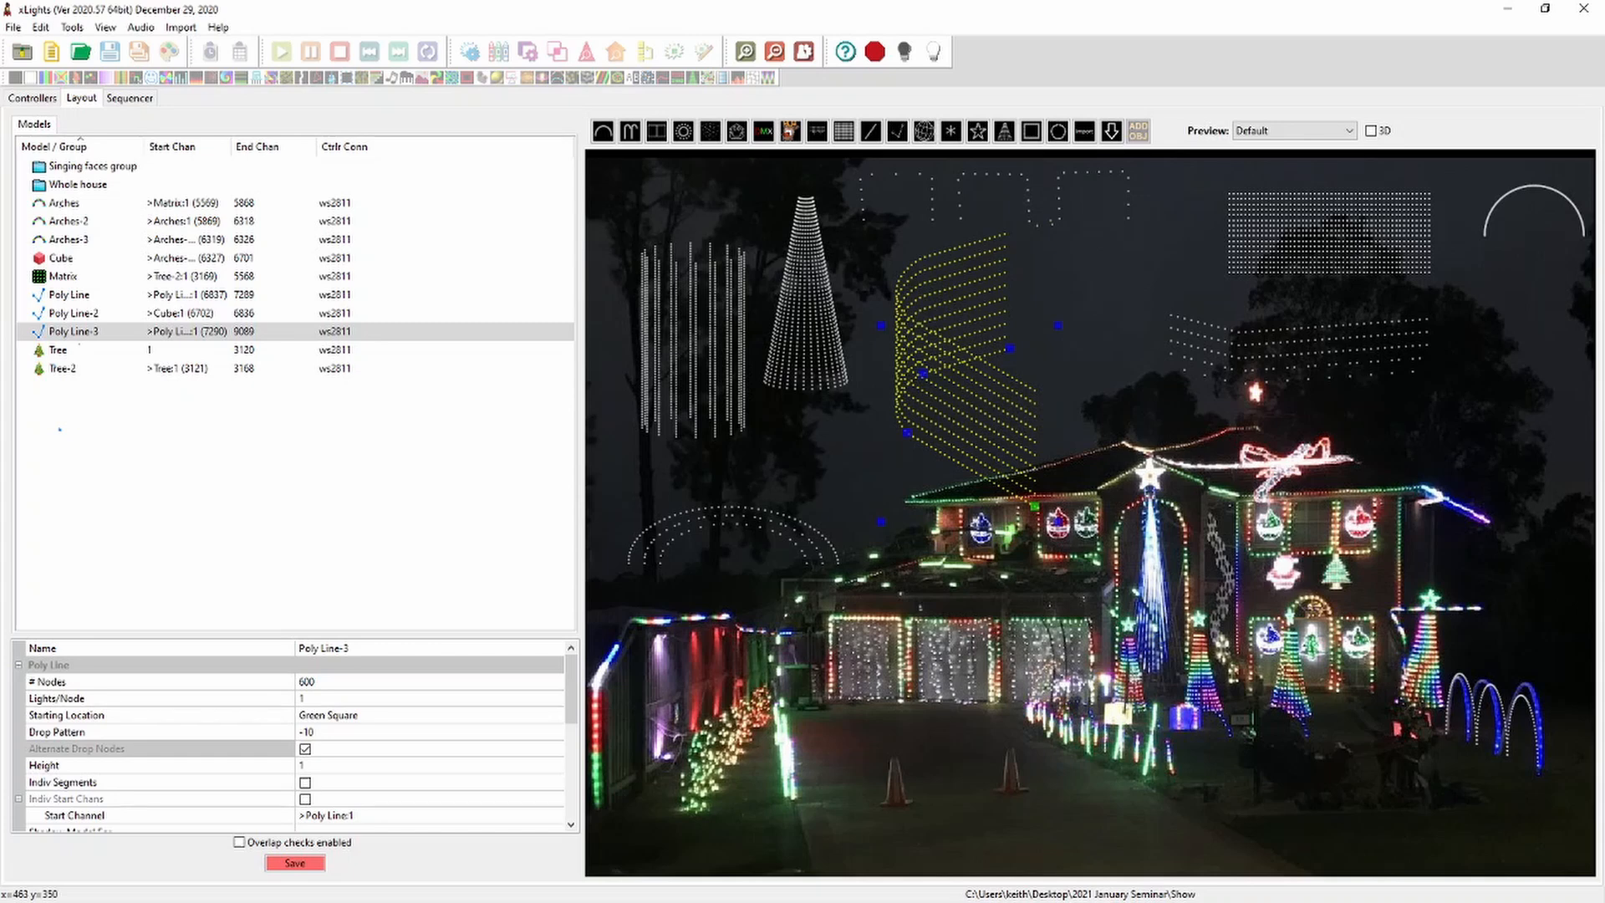
Move Poly Line-3 right toward the icicle poly line and draw a star model in the freed sky area
{"action": "left_click_drag", "start_coordinate": [975, 440], "coordinate": [1123, 406]}
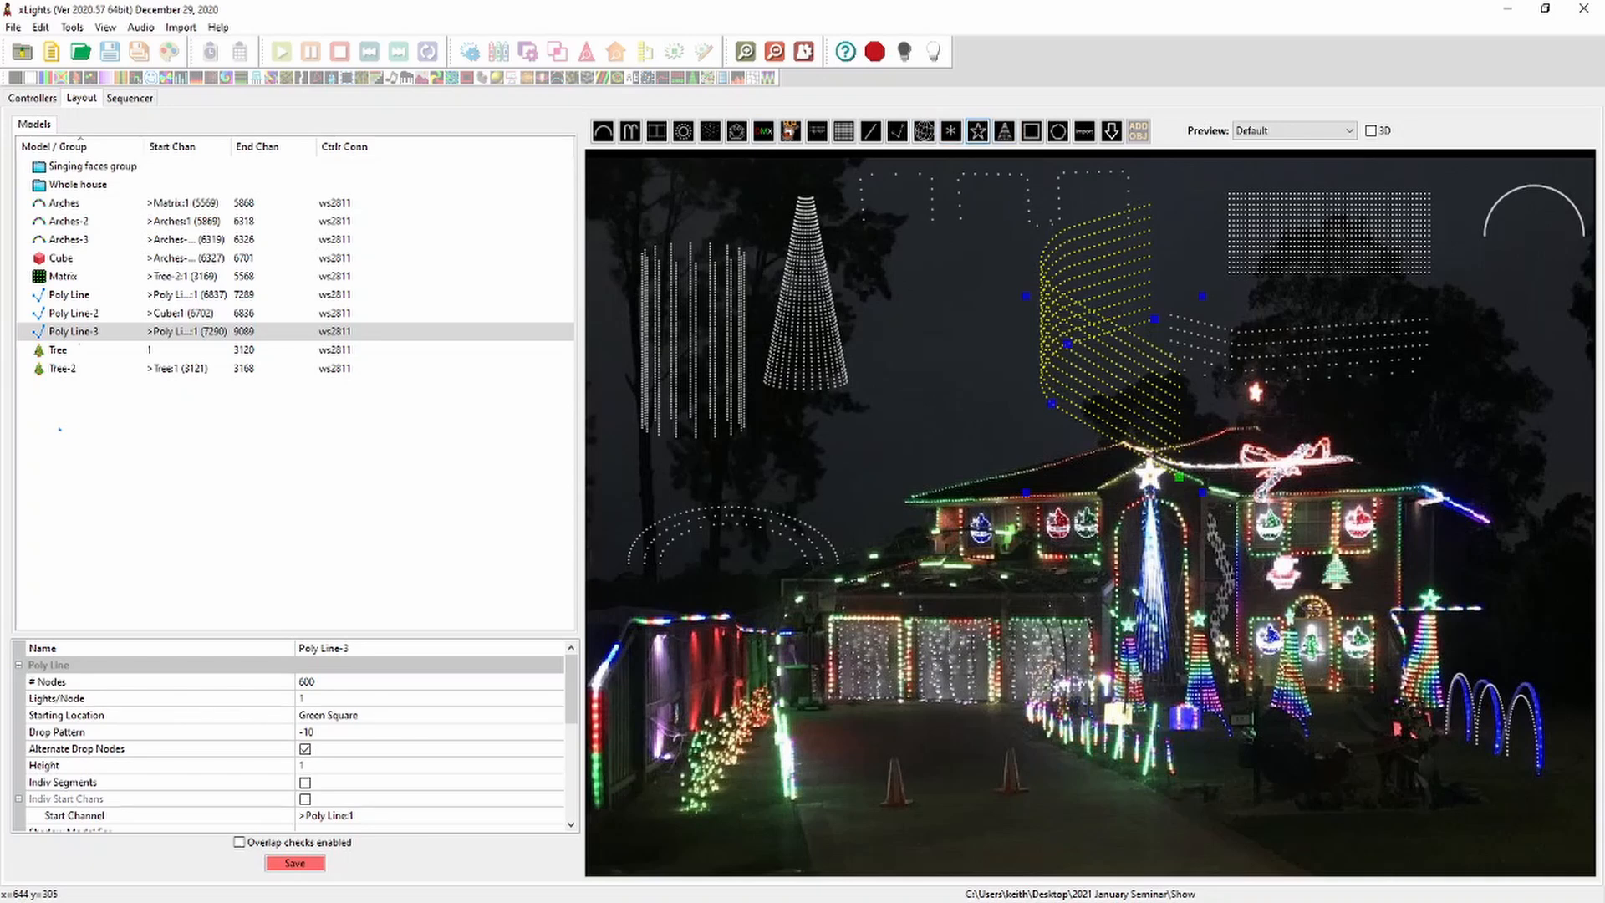
{"action": "left_click_drag", "start_coordinate": [884, 271], "coordinate": [1000, 385]}
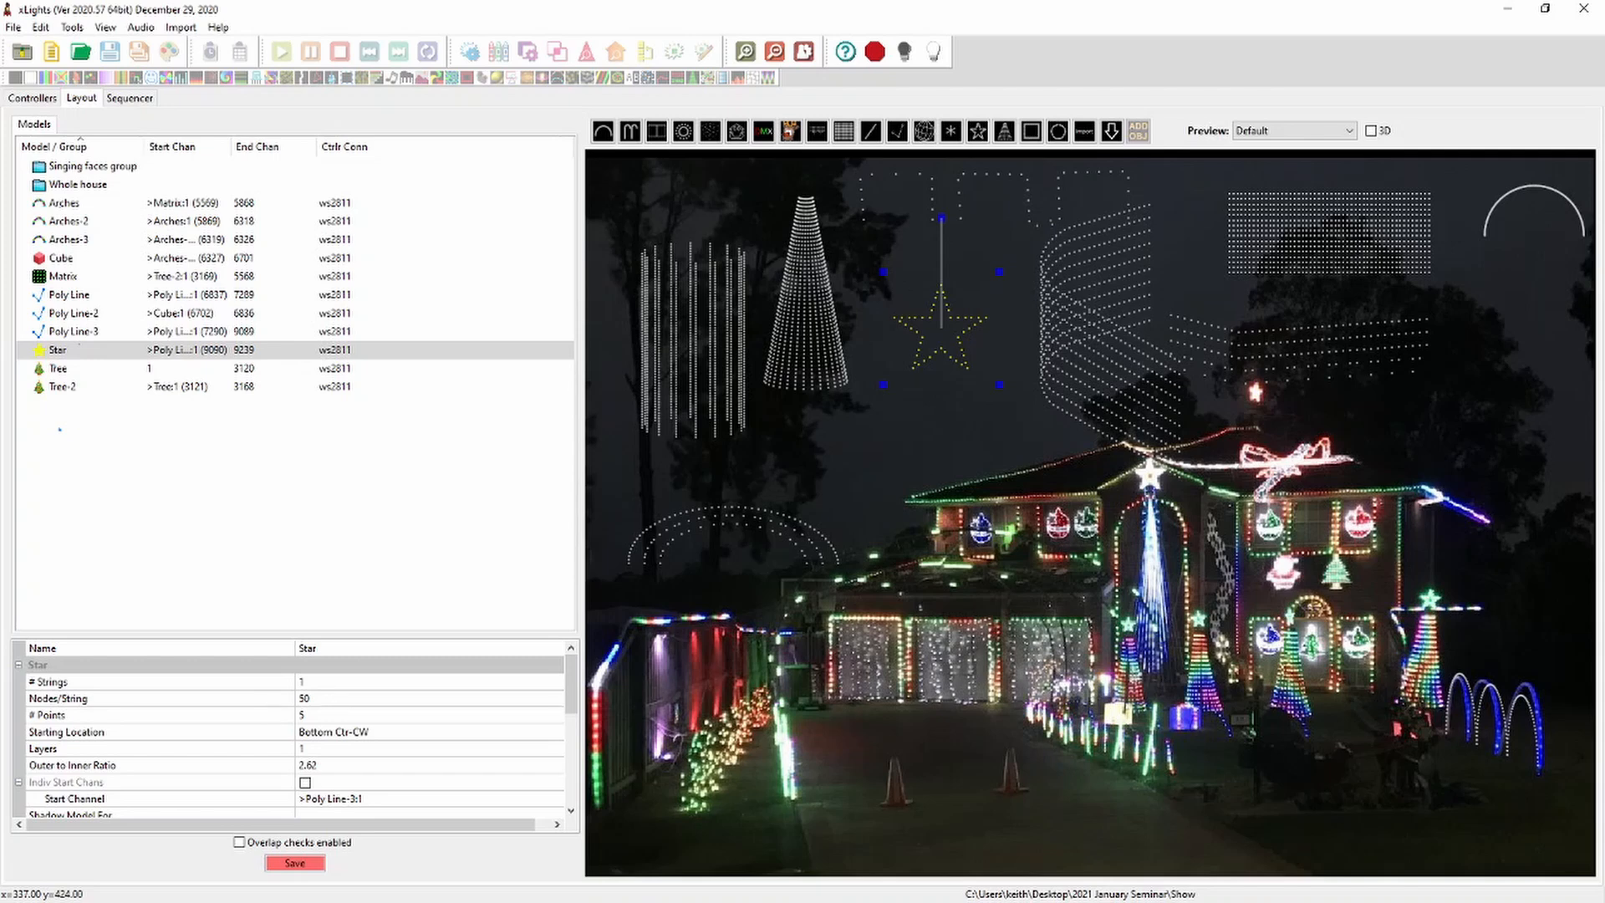
Give the star 3 layers with 20 nodes inside, 30 in Layer 2 and 50 outside
{"action": "left_click", "coordinate": [322, 749]}
{"action": "type", "text": "3"}
{"action": "key", "text": "Return"}
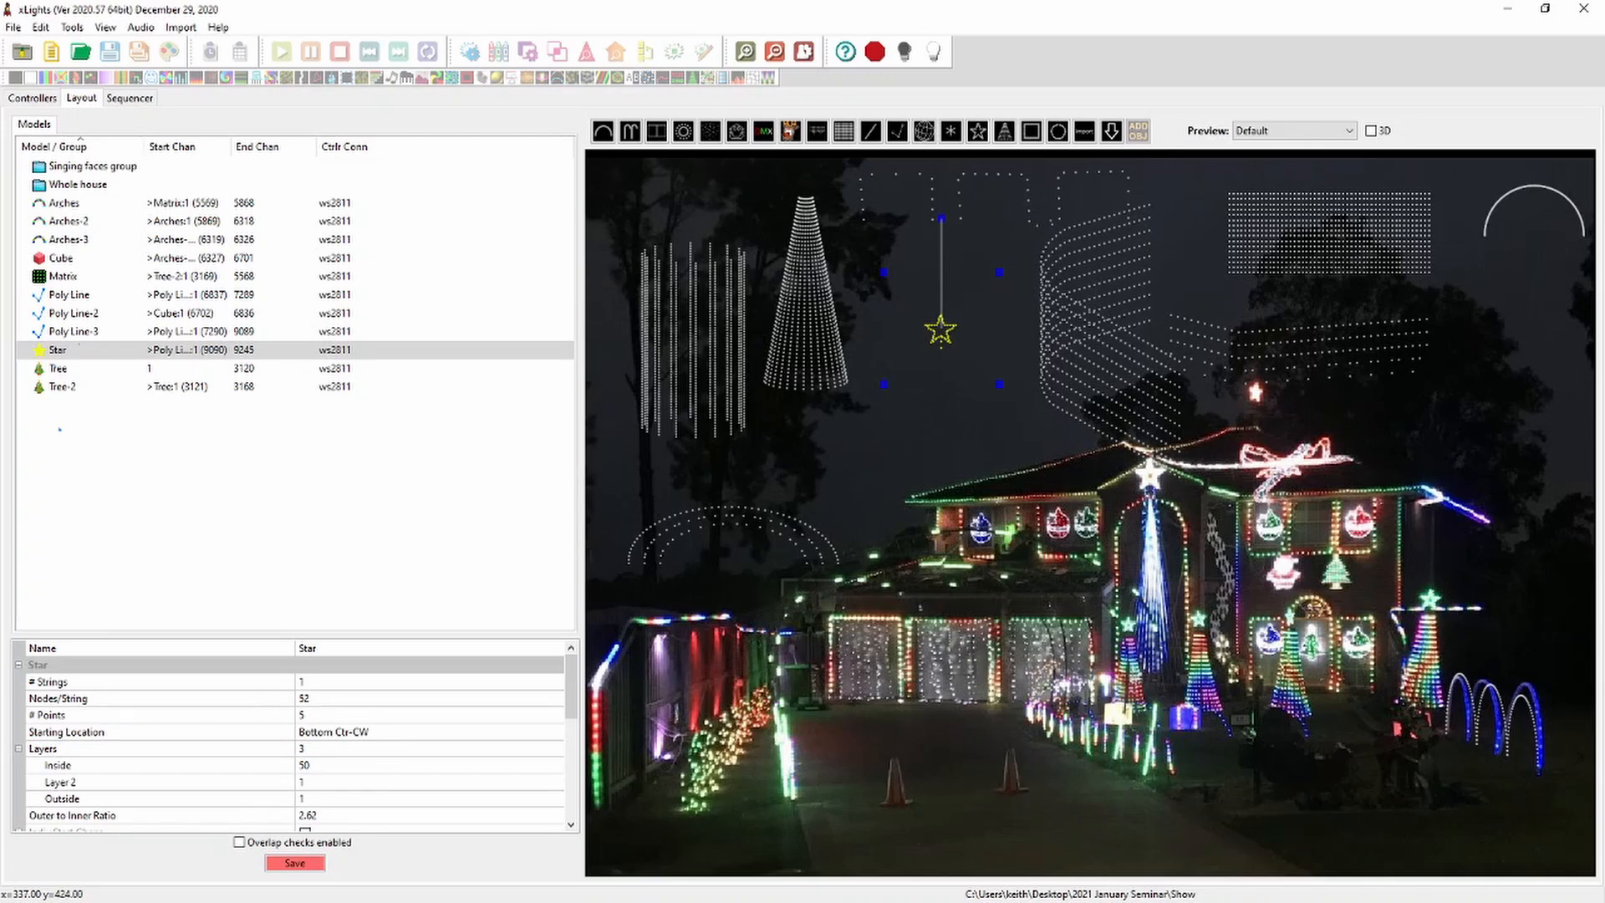
{"action": "left_click", "coordinate": [322, 766]}
{"action": "type", "text": "20"}
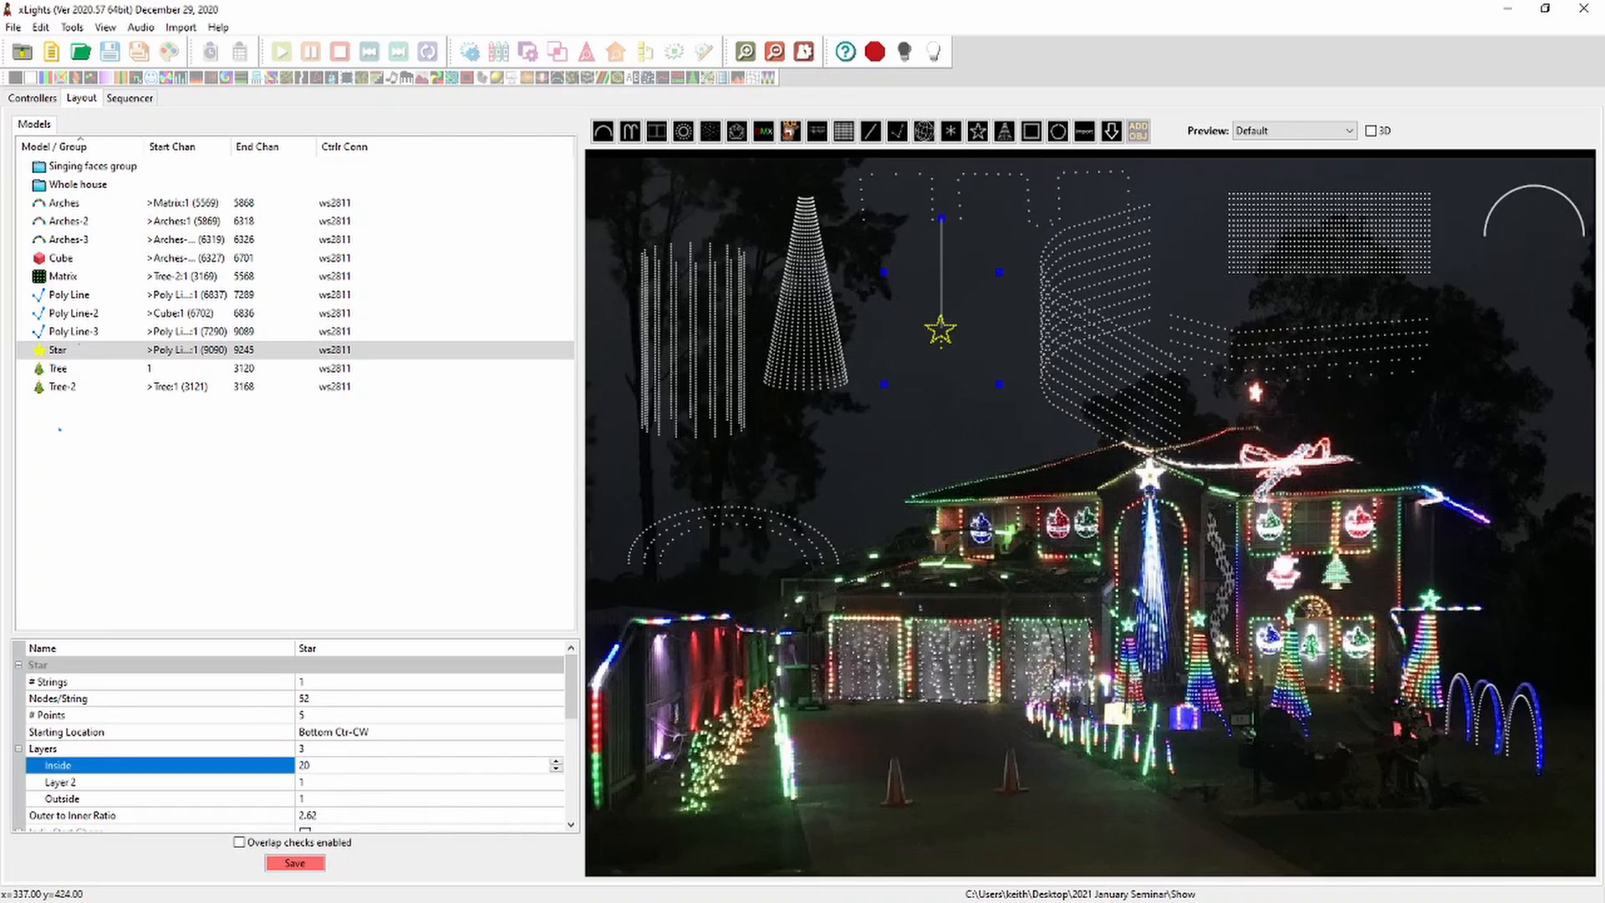
{"action": "key", "text": "Return"}
{"action": "left_click", "coordinate": [322, 783]}
{"action": "type", "text": "30"}
{"action": "key", "text": "Return"}
{"action": "left_click", "coordinate": [322, 799]}
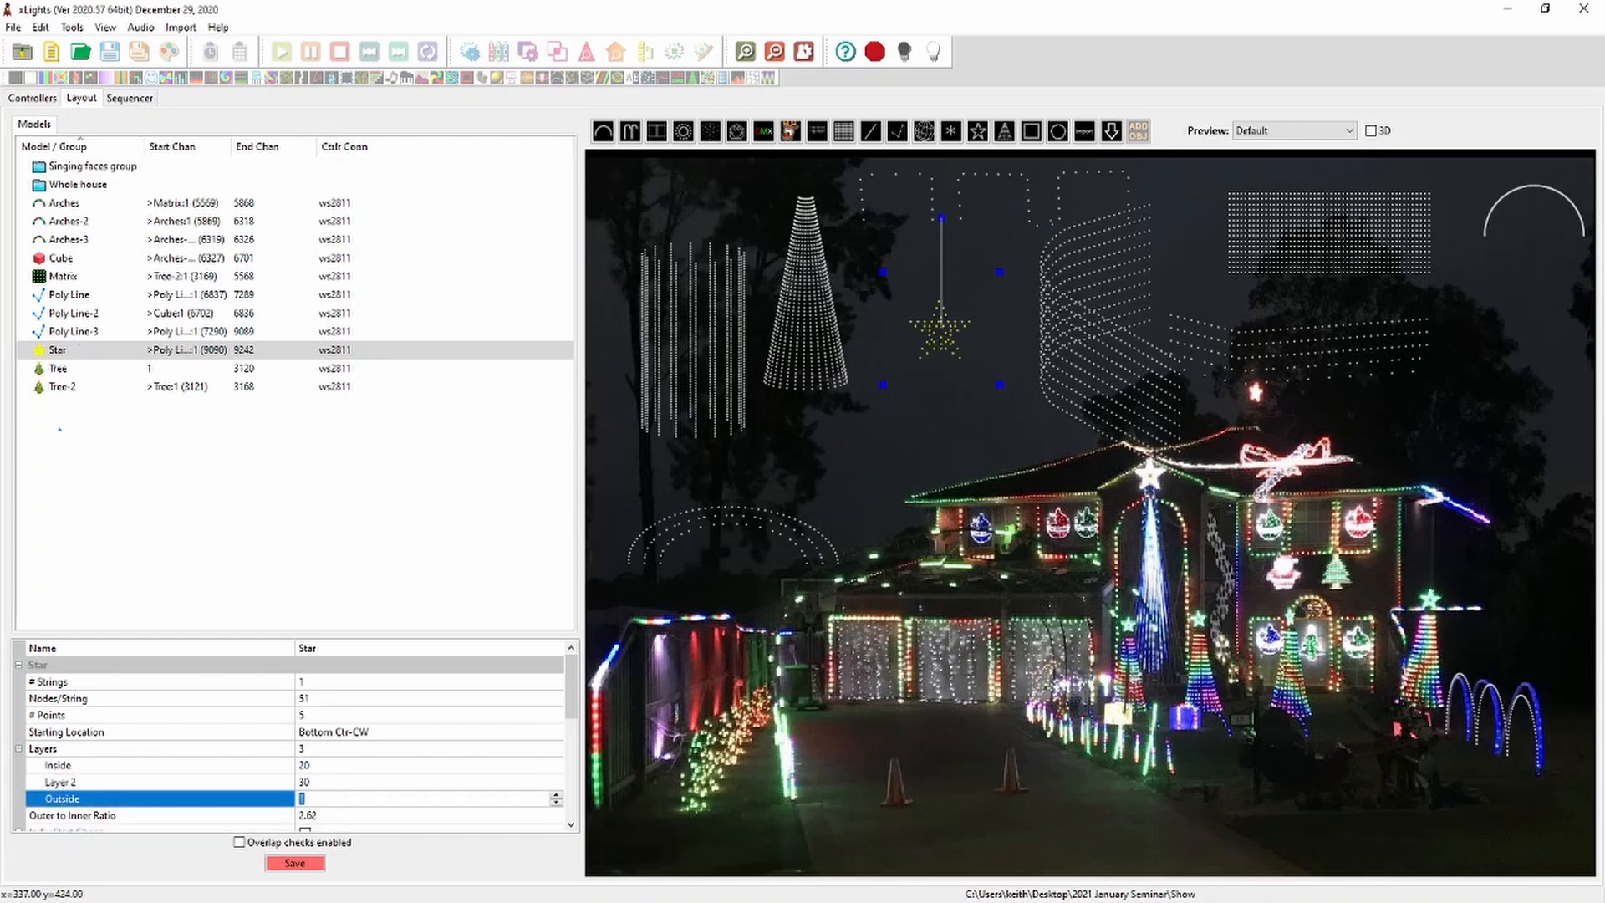
{"action": "type", "text": "50"}
{"action": "key", "text": "Return"}
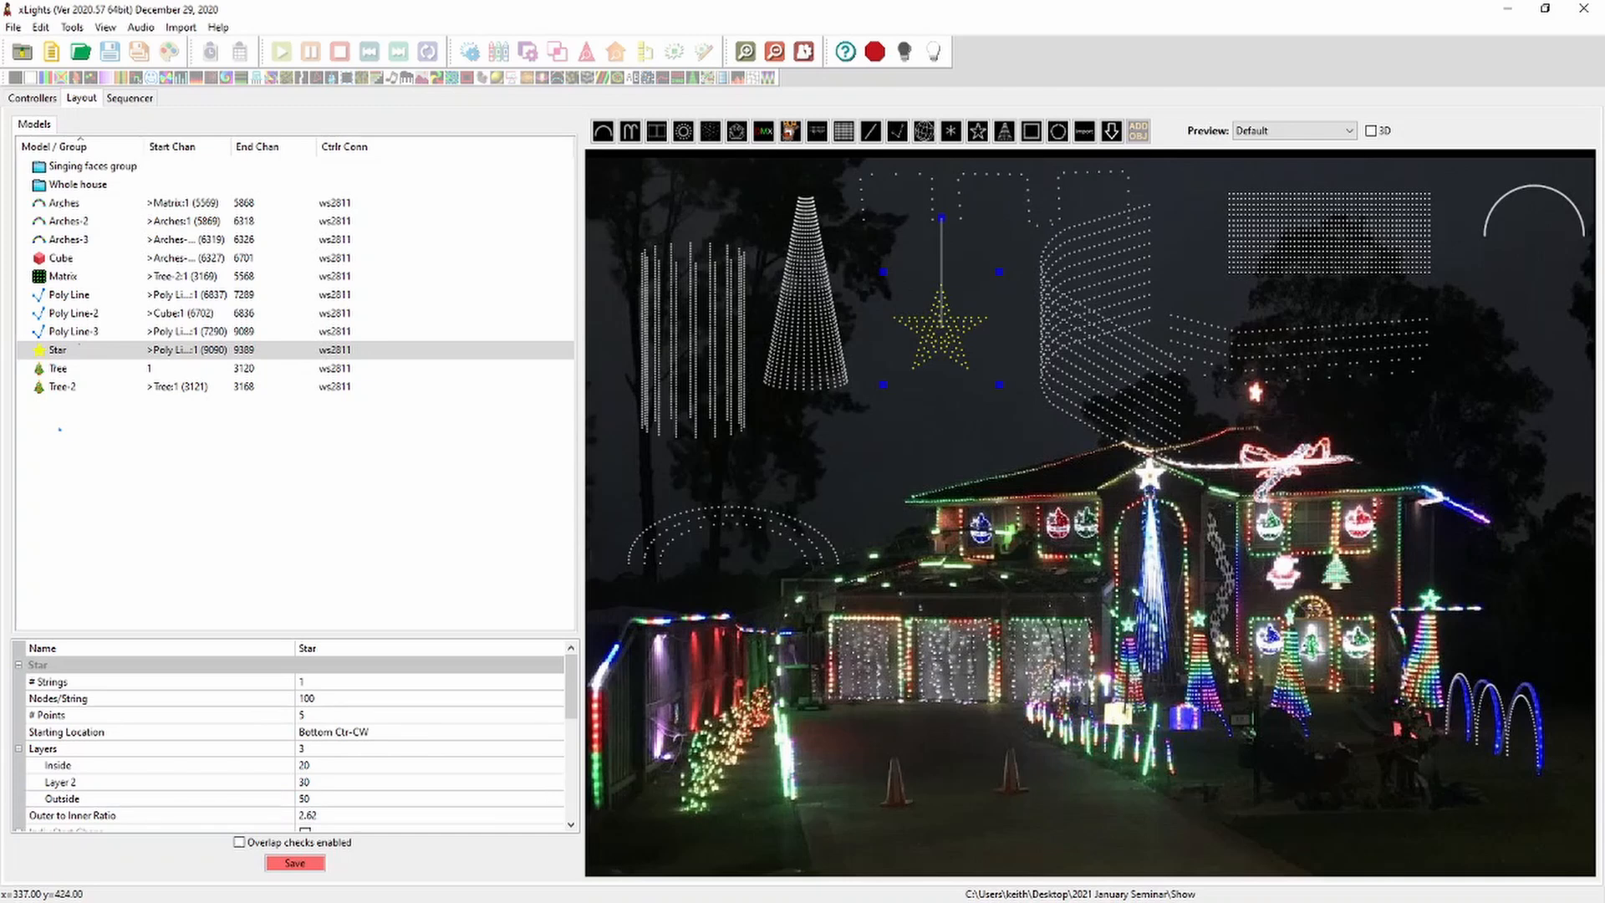
Resize the star to a compact shape and move it into the open sky beside the tree, then deselect it
{"action": "left_click_drag", "start_coordinate": [1000, 385], "coordinate": [1087, 505]}
{"action": "left_click_drag", "start_coordinate": [1007, 432], "coordinate": [974, 361]}
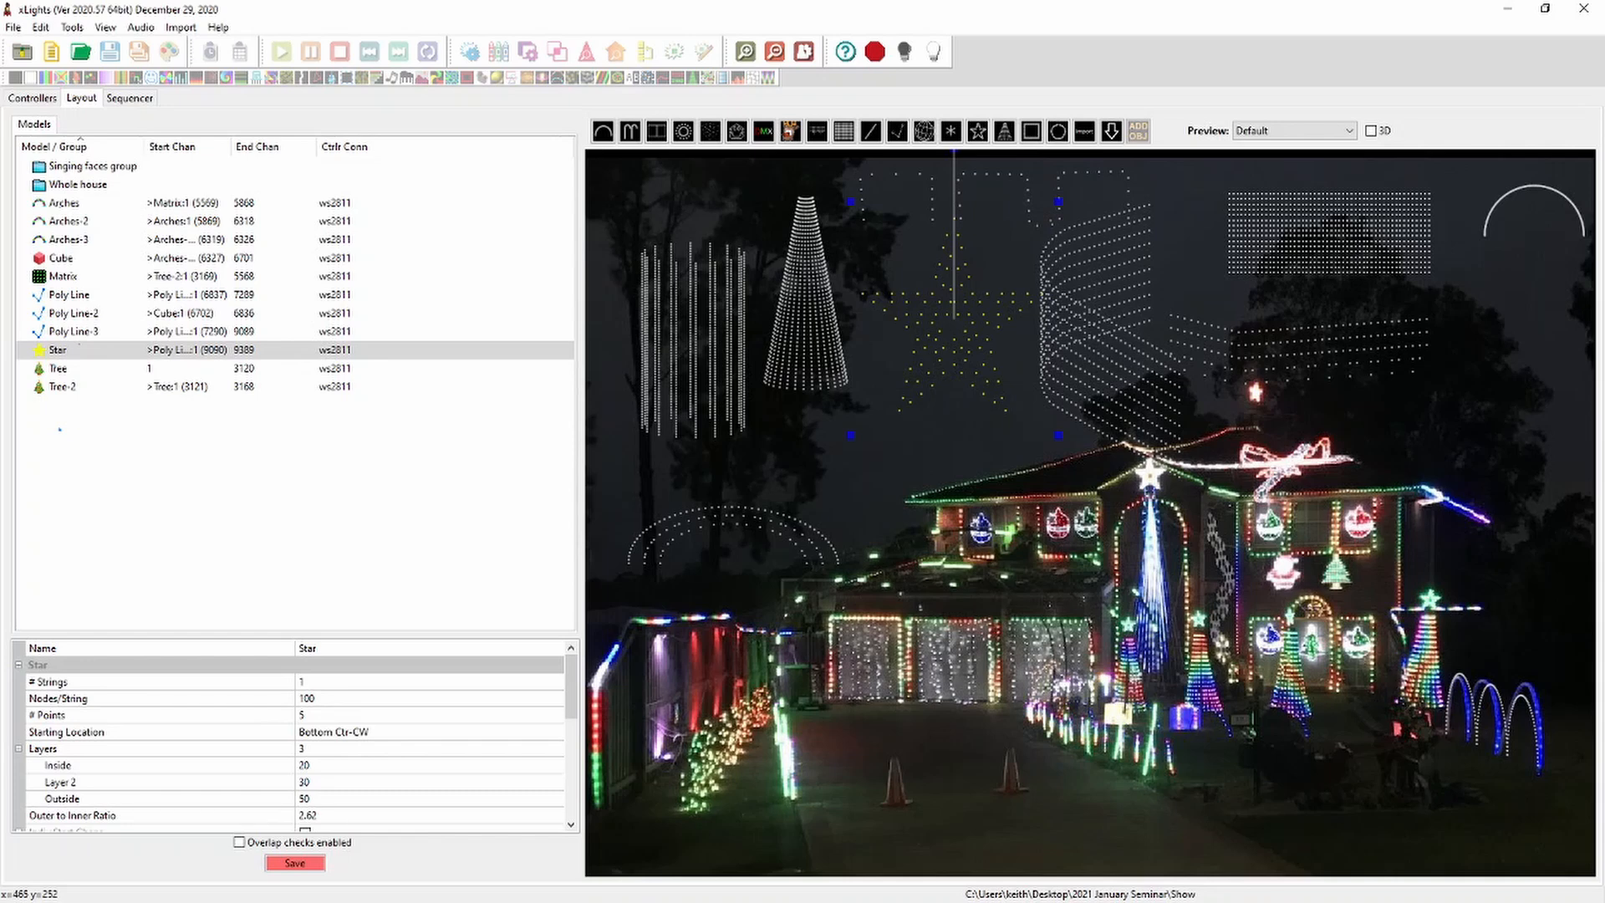
{"action": "left_click_drag", "start_coordinate": [1058, 435], "coordinate": [988, 378]}
{"action": "left_click_drag", "start_coordinate": [925, 312], "coordinate": [954, 334]}
{"action": "left_click_drag", "start_coordinate": [1017, 400], "coordinate": [970, 315]}
{"action": "left_click", "coordinate": [989, 341]}
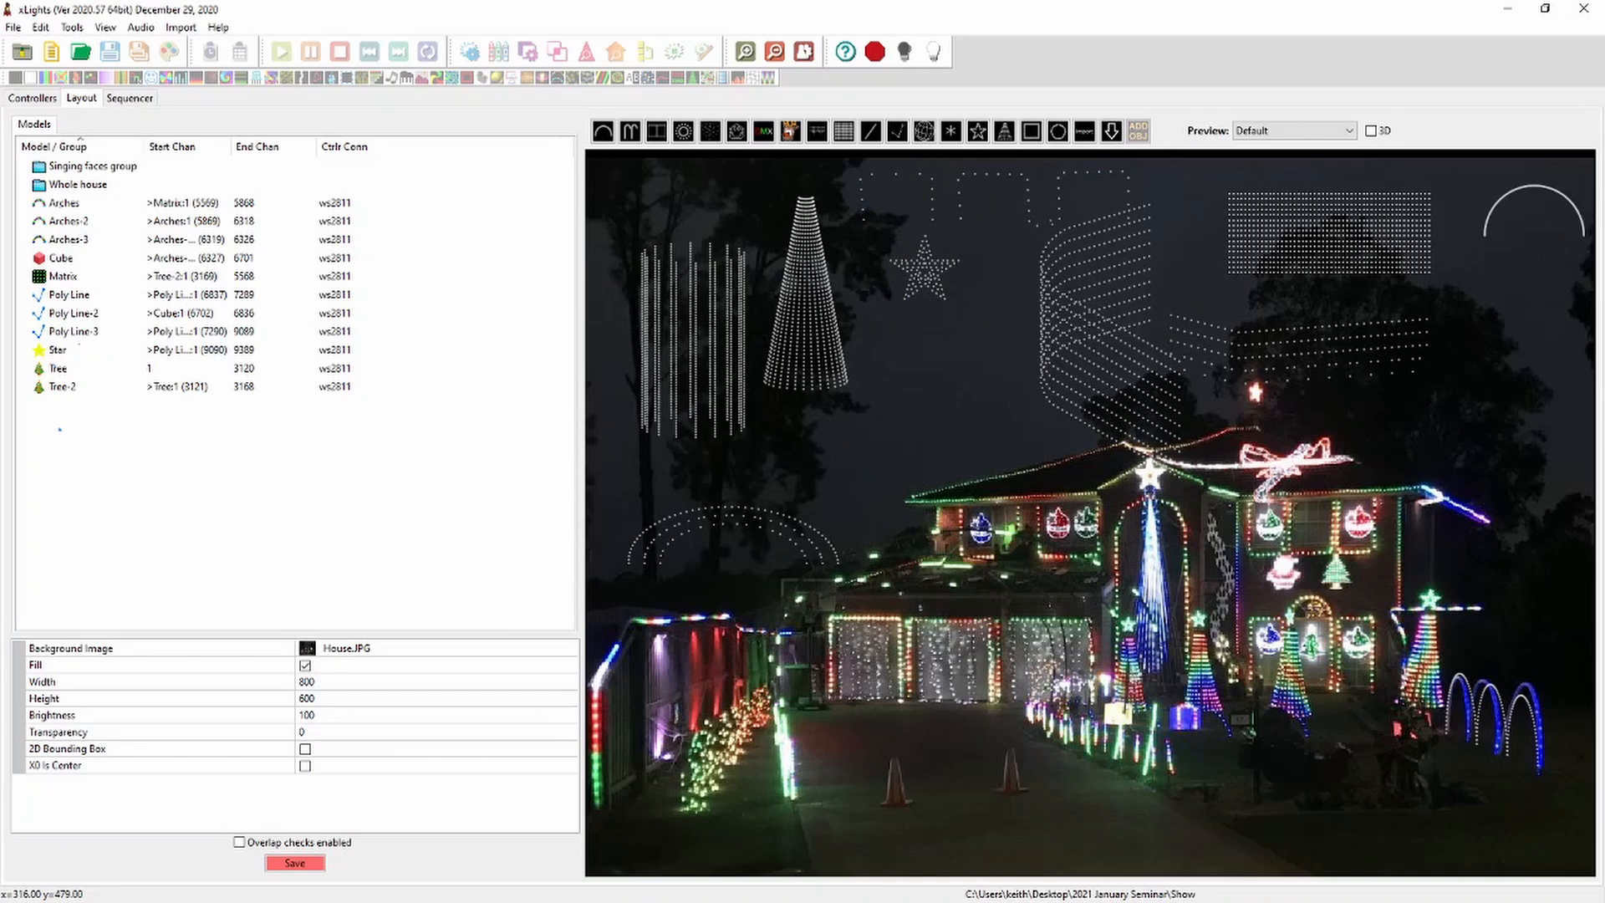
Draw a window frame model in the sky below the star and set its number of bottom lights to 0
{"action": "left_click", "coordinate": [1031, 130]}
{"action": "left_click_drag", "start_coordinate": [882, 346], "coordinate": [947, 440]}
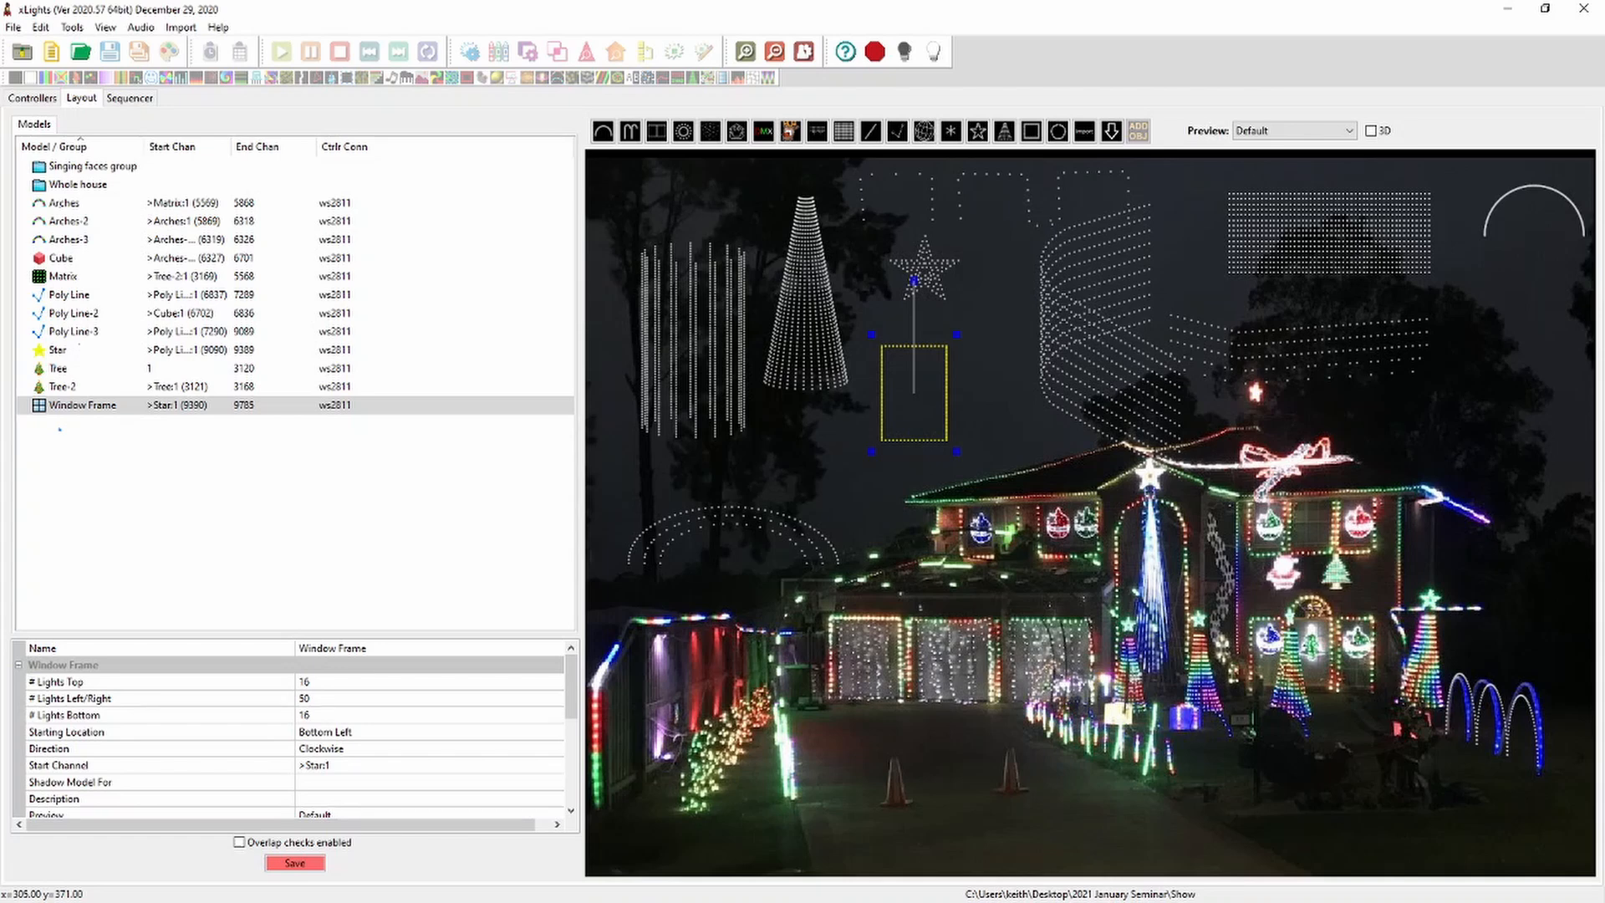
{"action": "left_click", "coordinate": [322, 716]}
{"action": "type", "text": "0"}
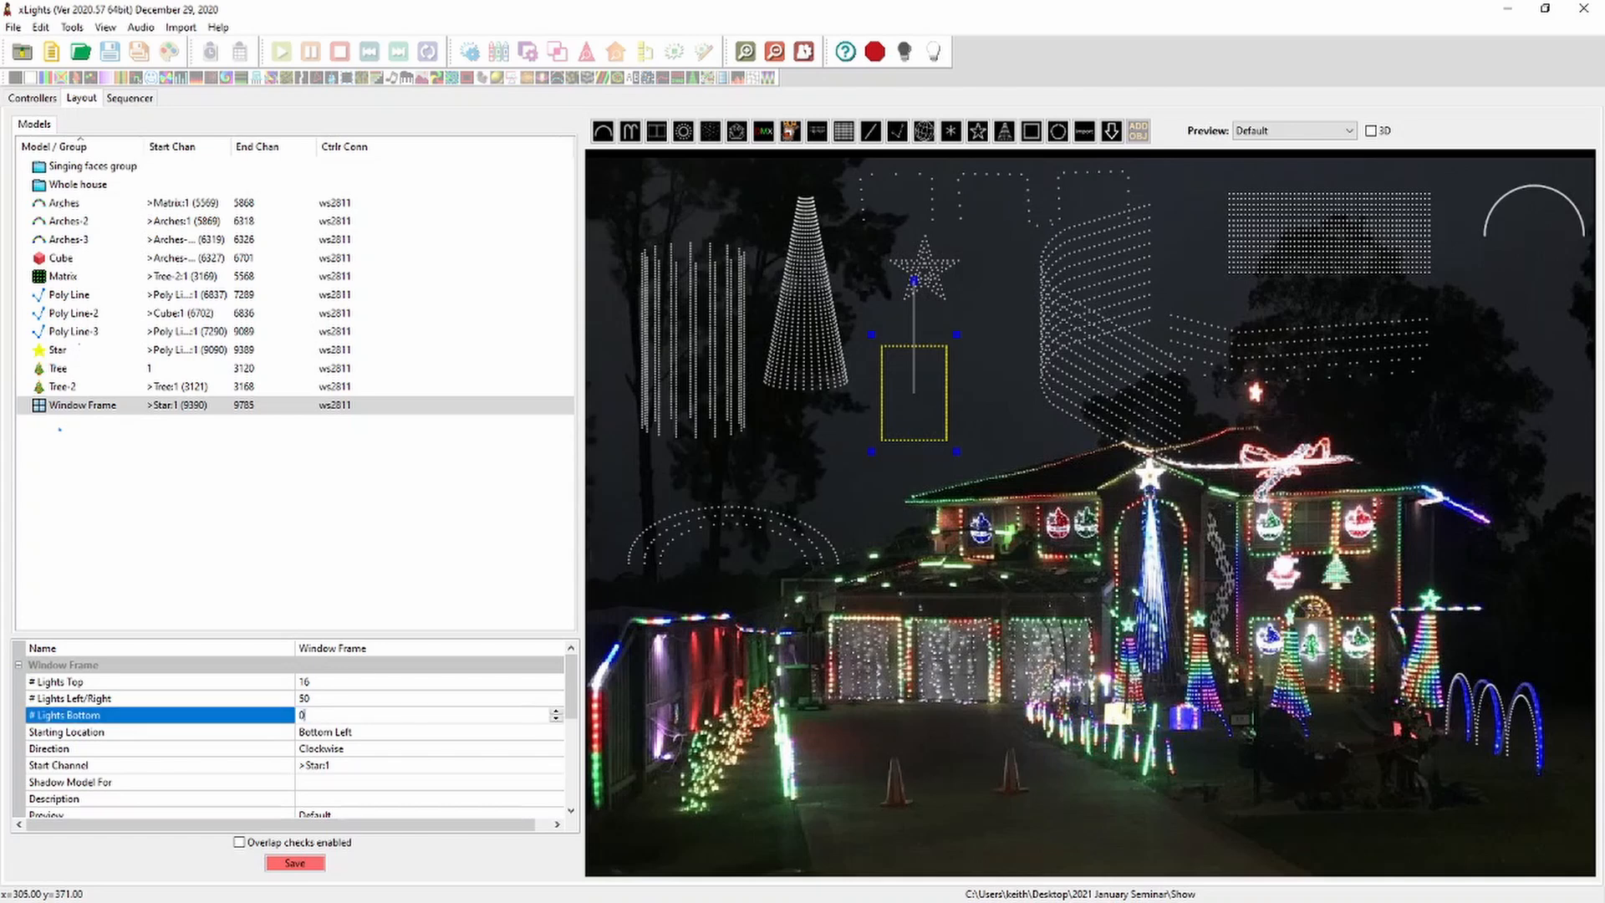
{"action": "key", "text": "Return"}
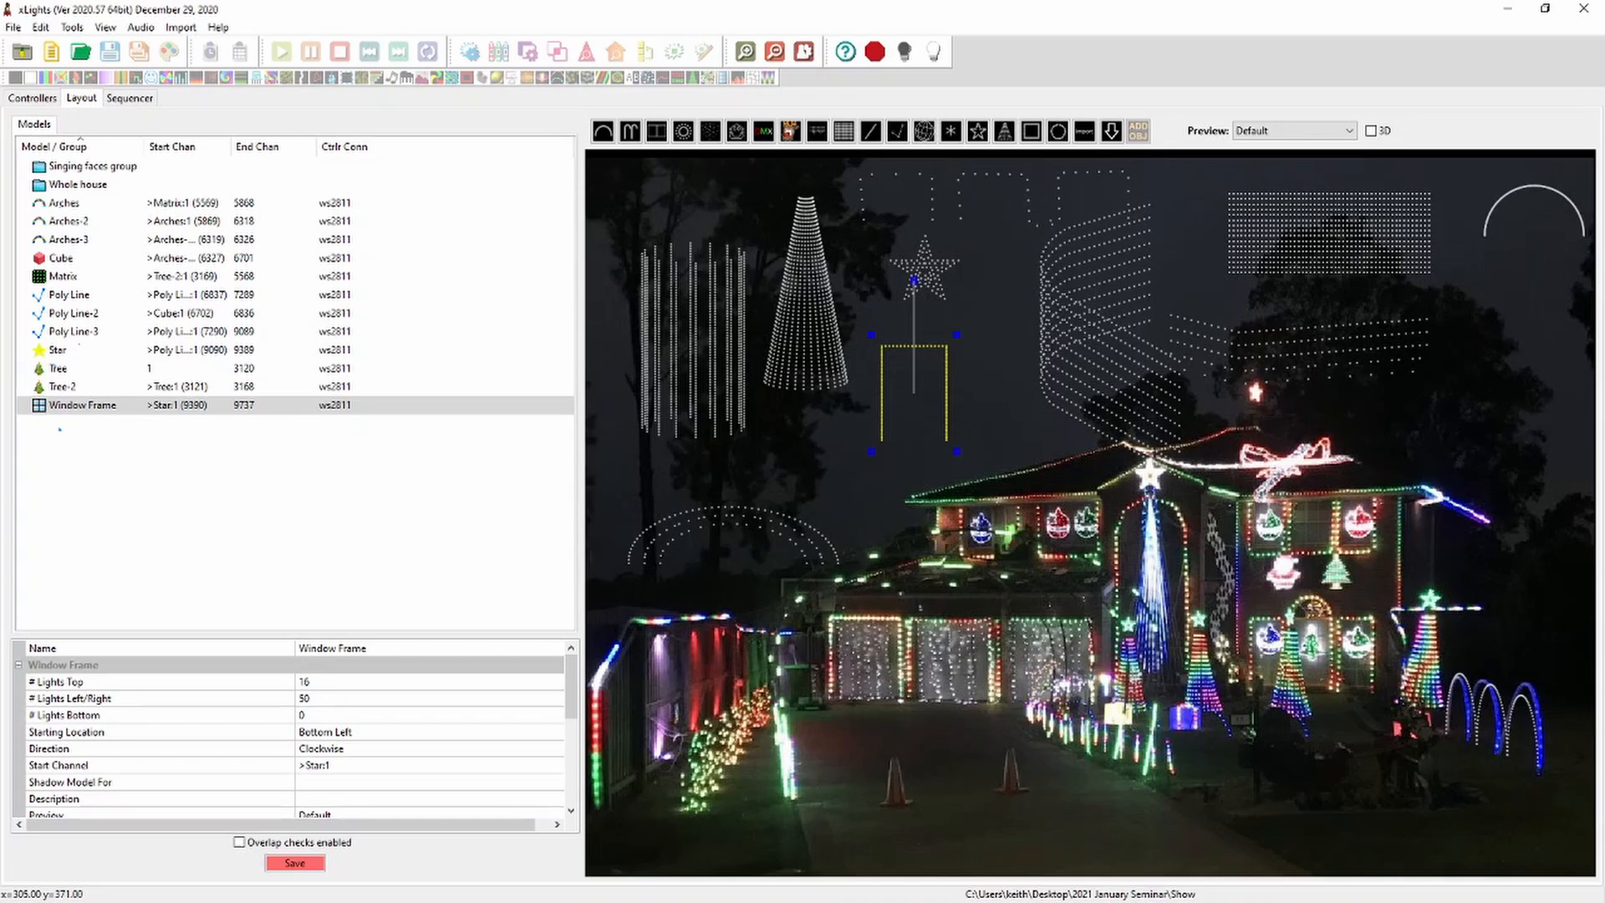
Set the window frame's starting location to Bottom Right and its direction to Counter Clockwise
{"action": "left_click", "coordinate": [328, 732]}
{"action": "left_click", "coordinate": [555, 732]}
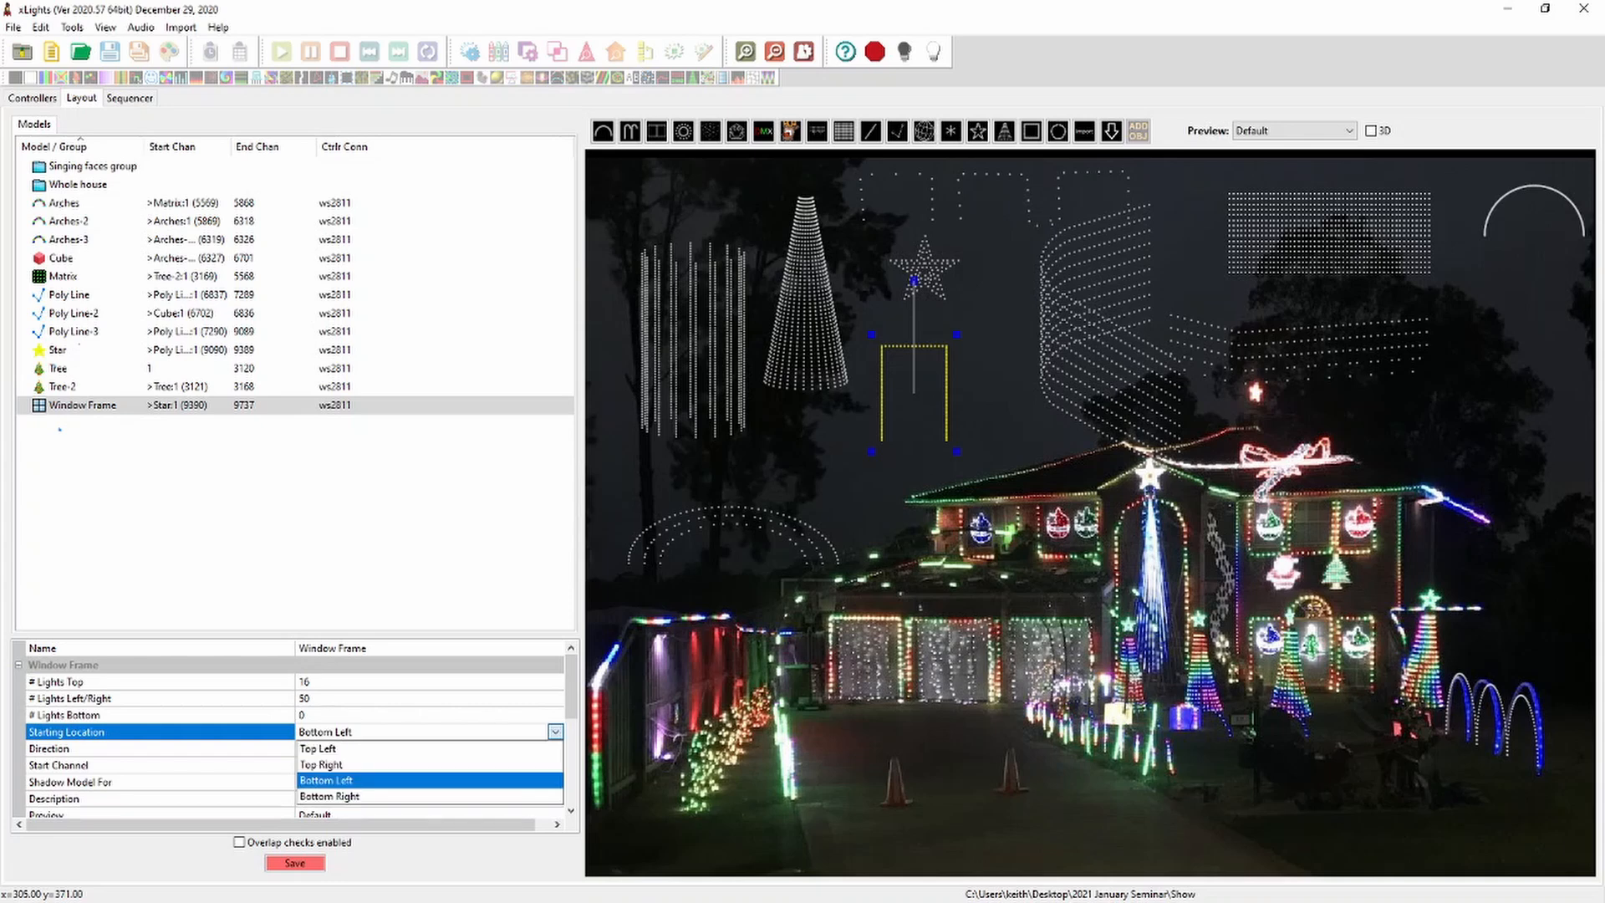
{"action": "left_click", "coordinate": [329, 797]}
{"action": "left_click", "coordinate": [328, 749]}
{"action": "left_click", "coordinate": [555, 749]}
{"action": "left_click", "coordinate": [335, 780]}
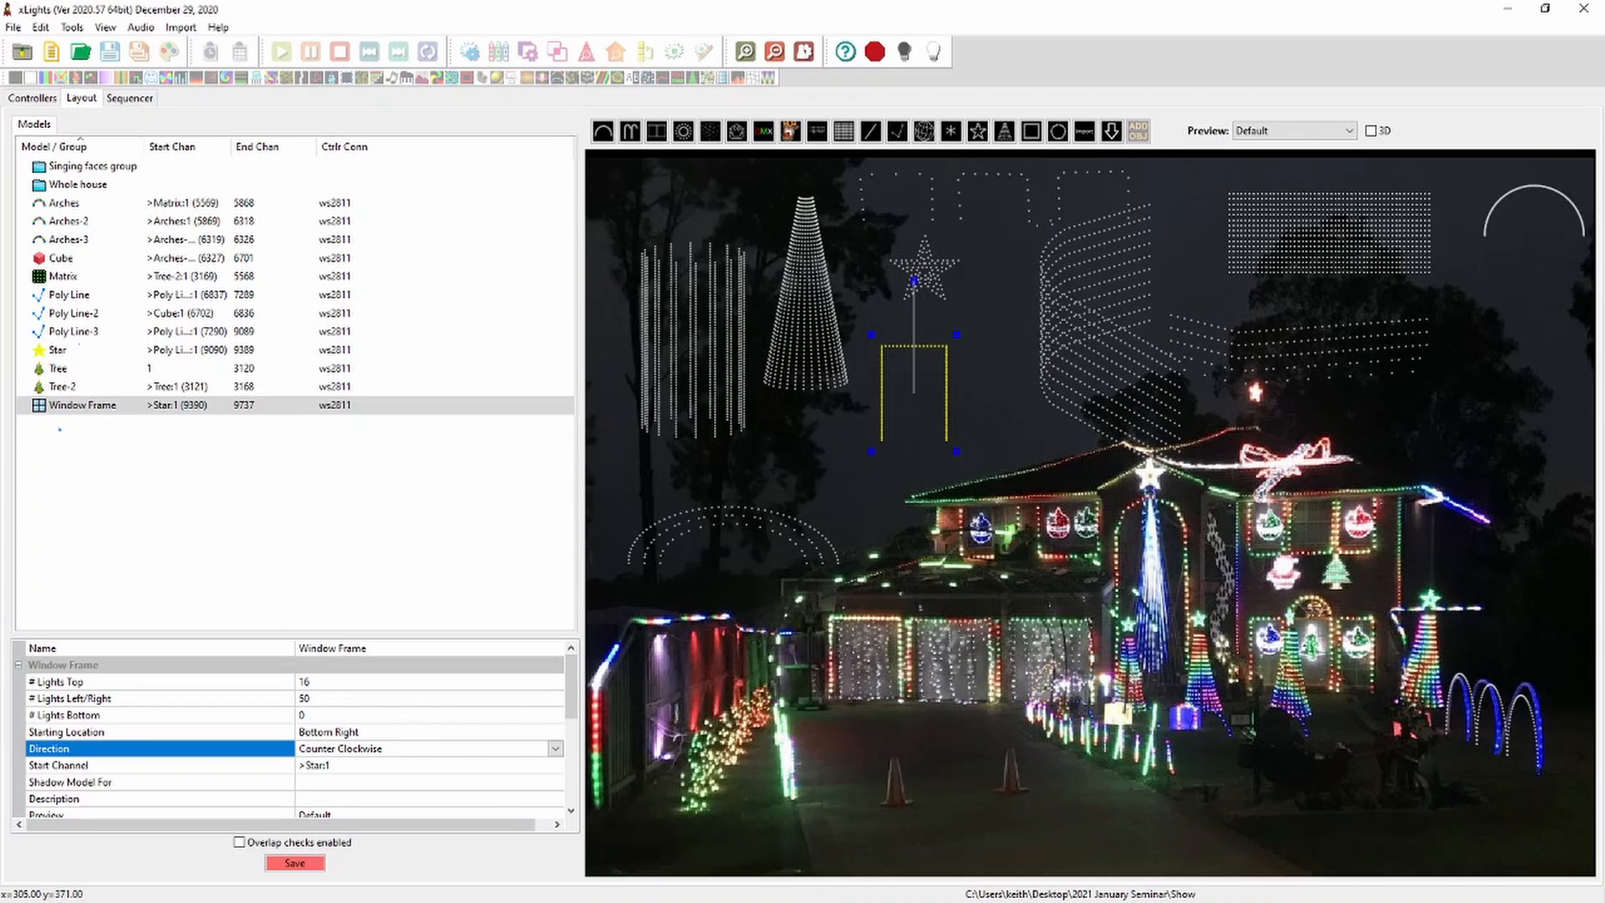
Inspect the window frame's node numbering in an enlarged node layout window, then close it
{"action": "right_click", "coordinate": [907, 360]}
{"action": "left_click", "coordinate": [936, 400]}
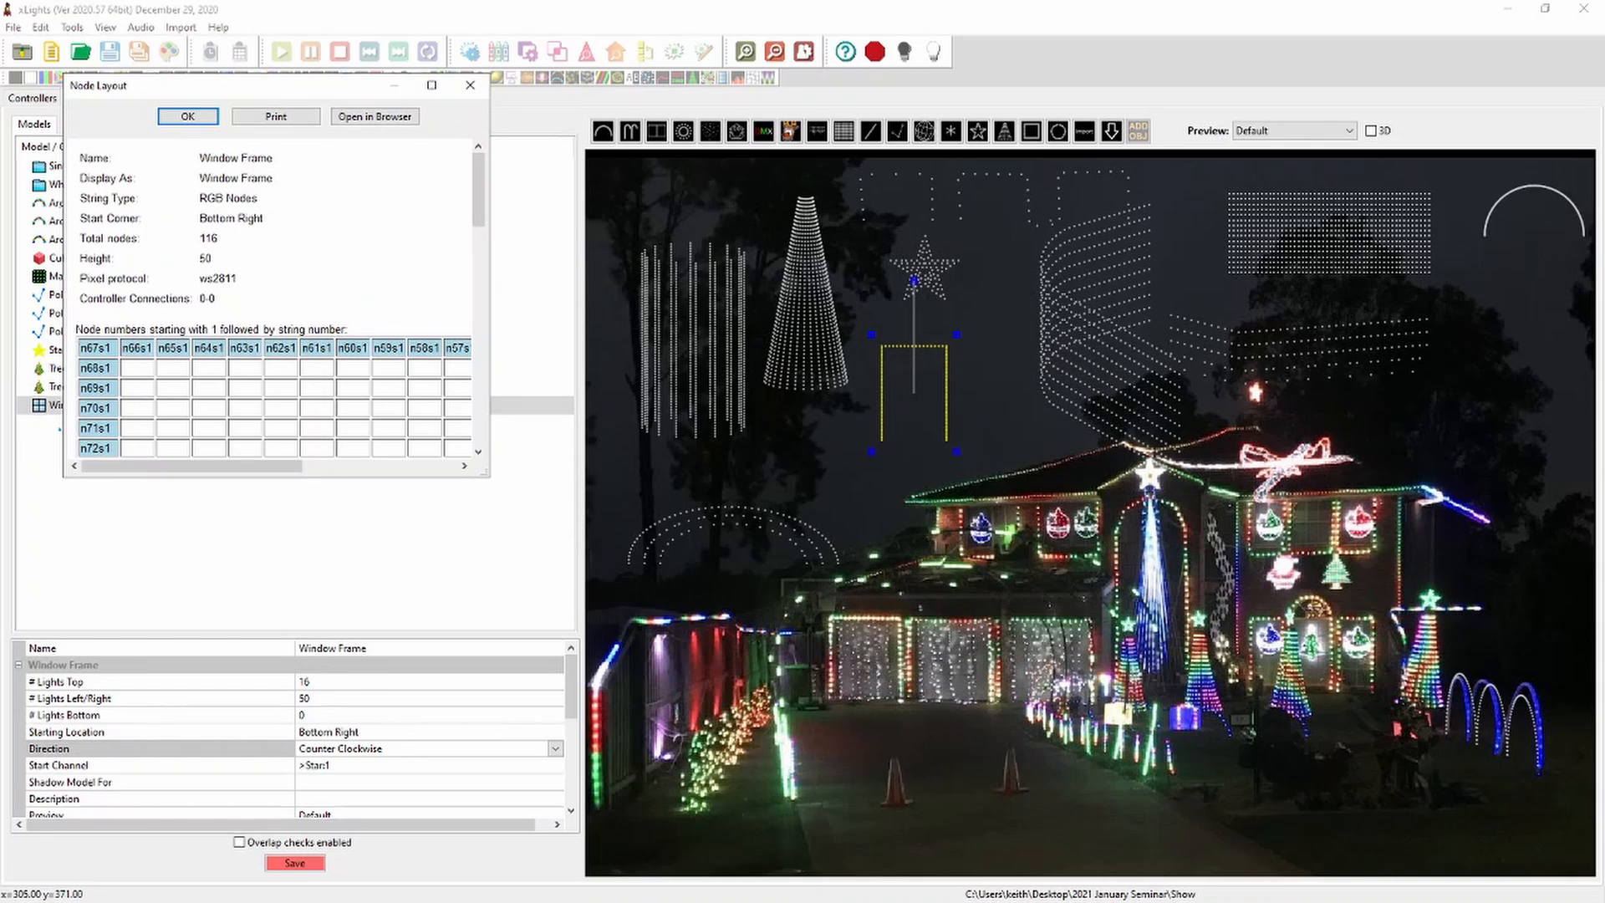
{"action": "left_click_drag", "start_coordinate": [489, 476], "coordinate": [1058, 827]}
{"action": "scroll", "coordinate": [560, 482], "scroll_direction": "down", "scroll_amount": 10}
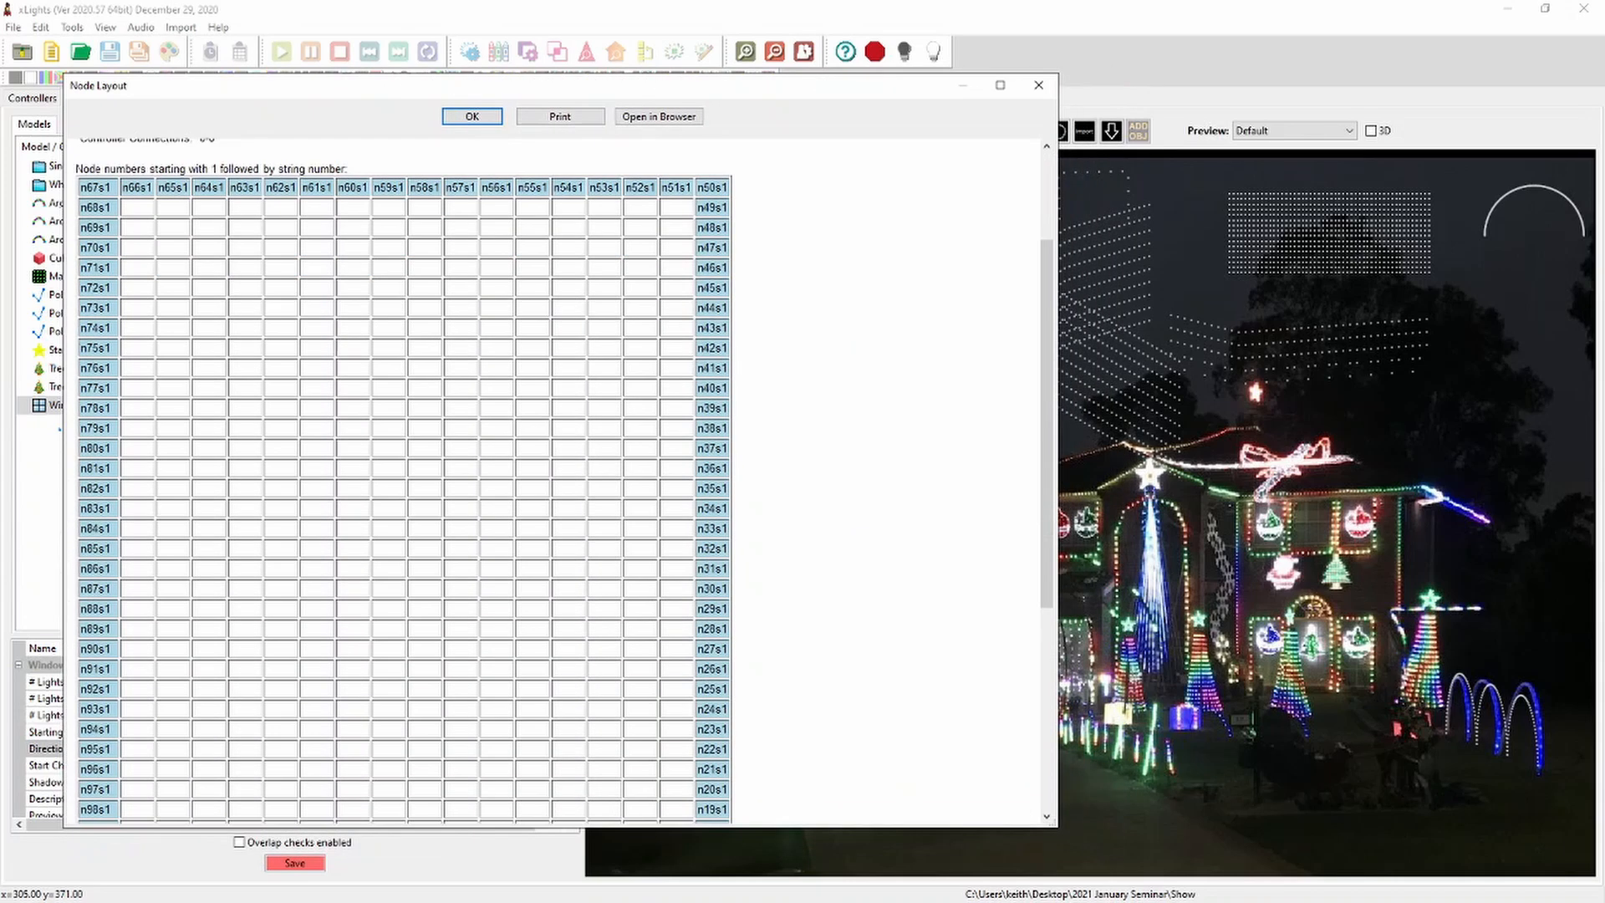
{"action": "scroll", "coordinate": [403, 482], "scroll_direction": "down", "scroll_amount": 3}
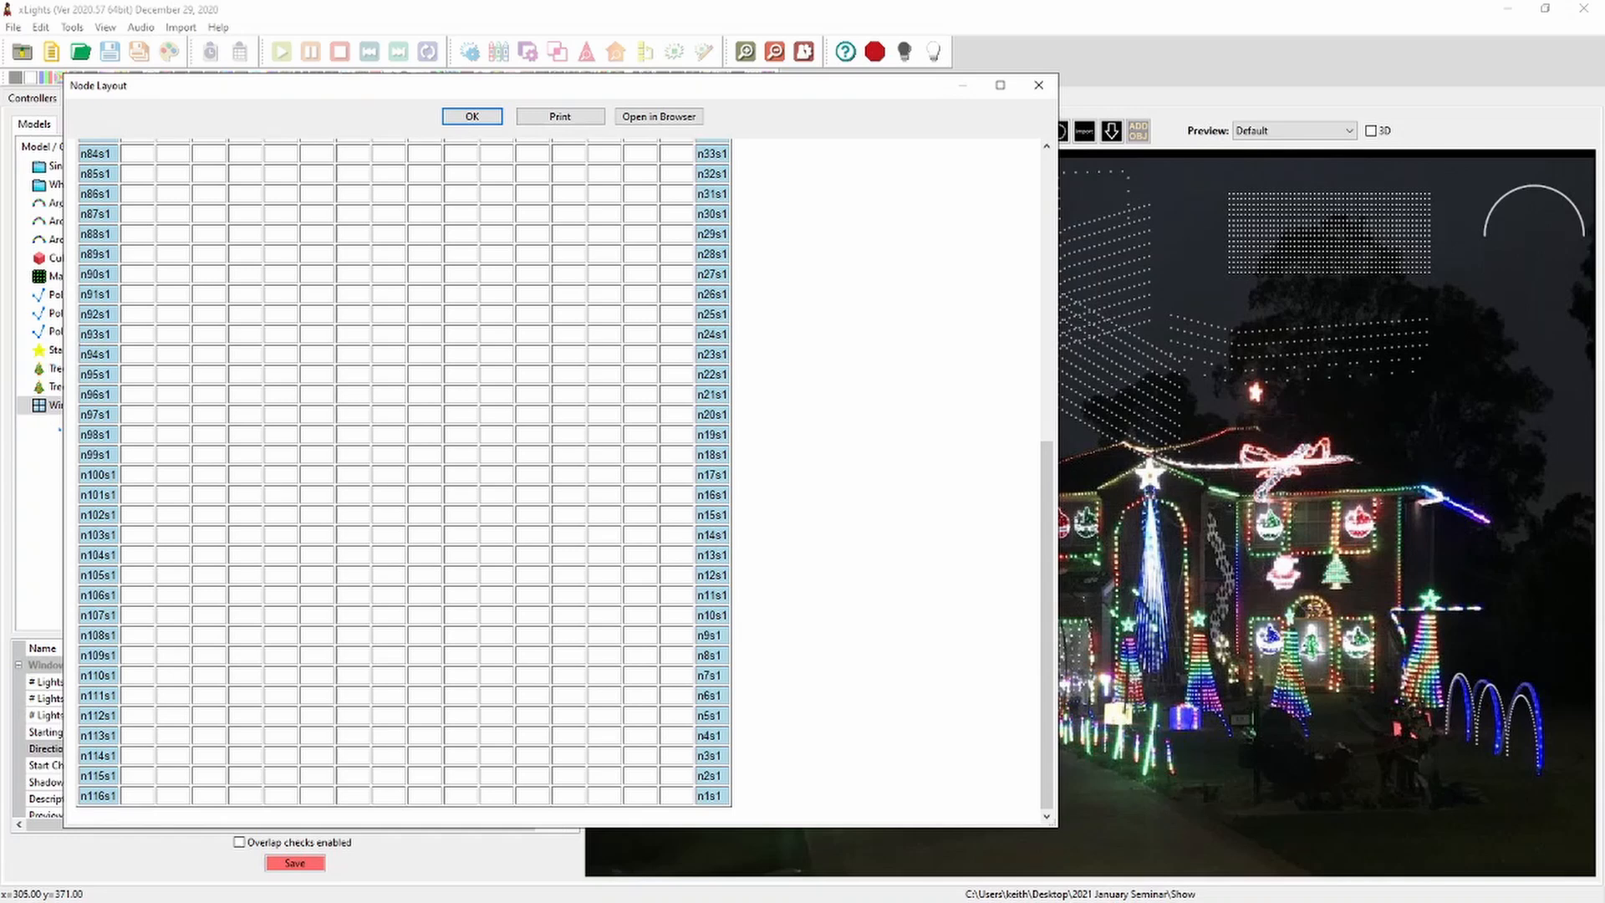
{"action": "left_click", "coordinate": [1039, 85]}
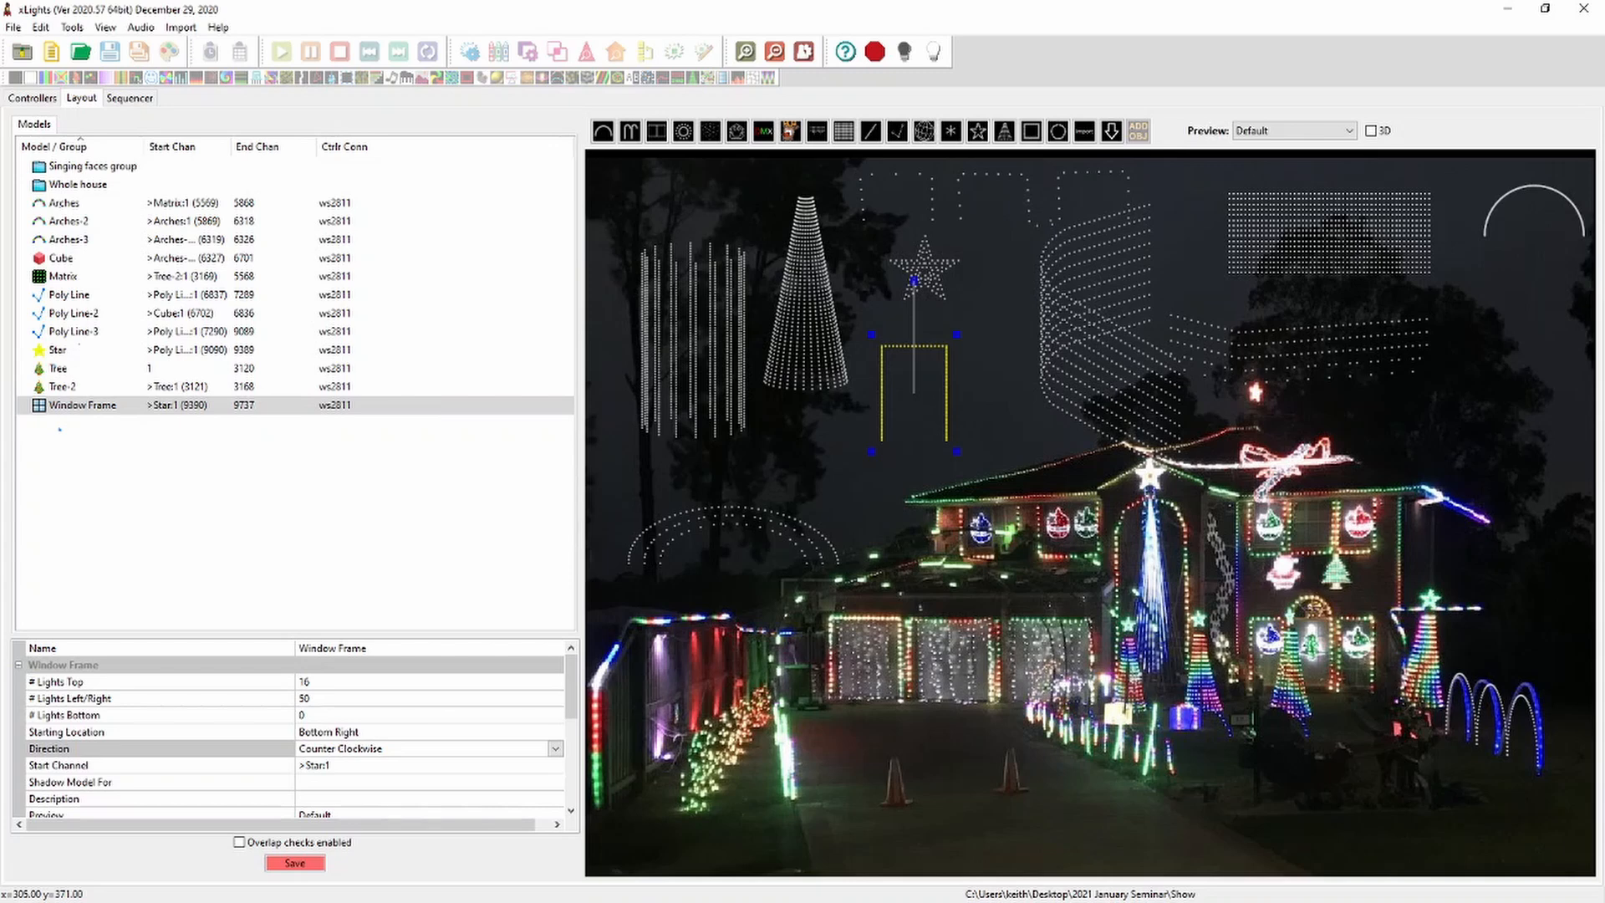
Move Poly Line-3 slightly toward the window frame and add a point on its lowest segment above the roof
{"action": "left_click_drag", "start_coordinate": [1085, 388], "coordinate": [1053, 413]}
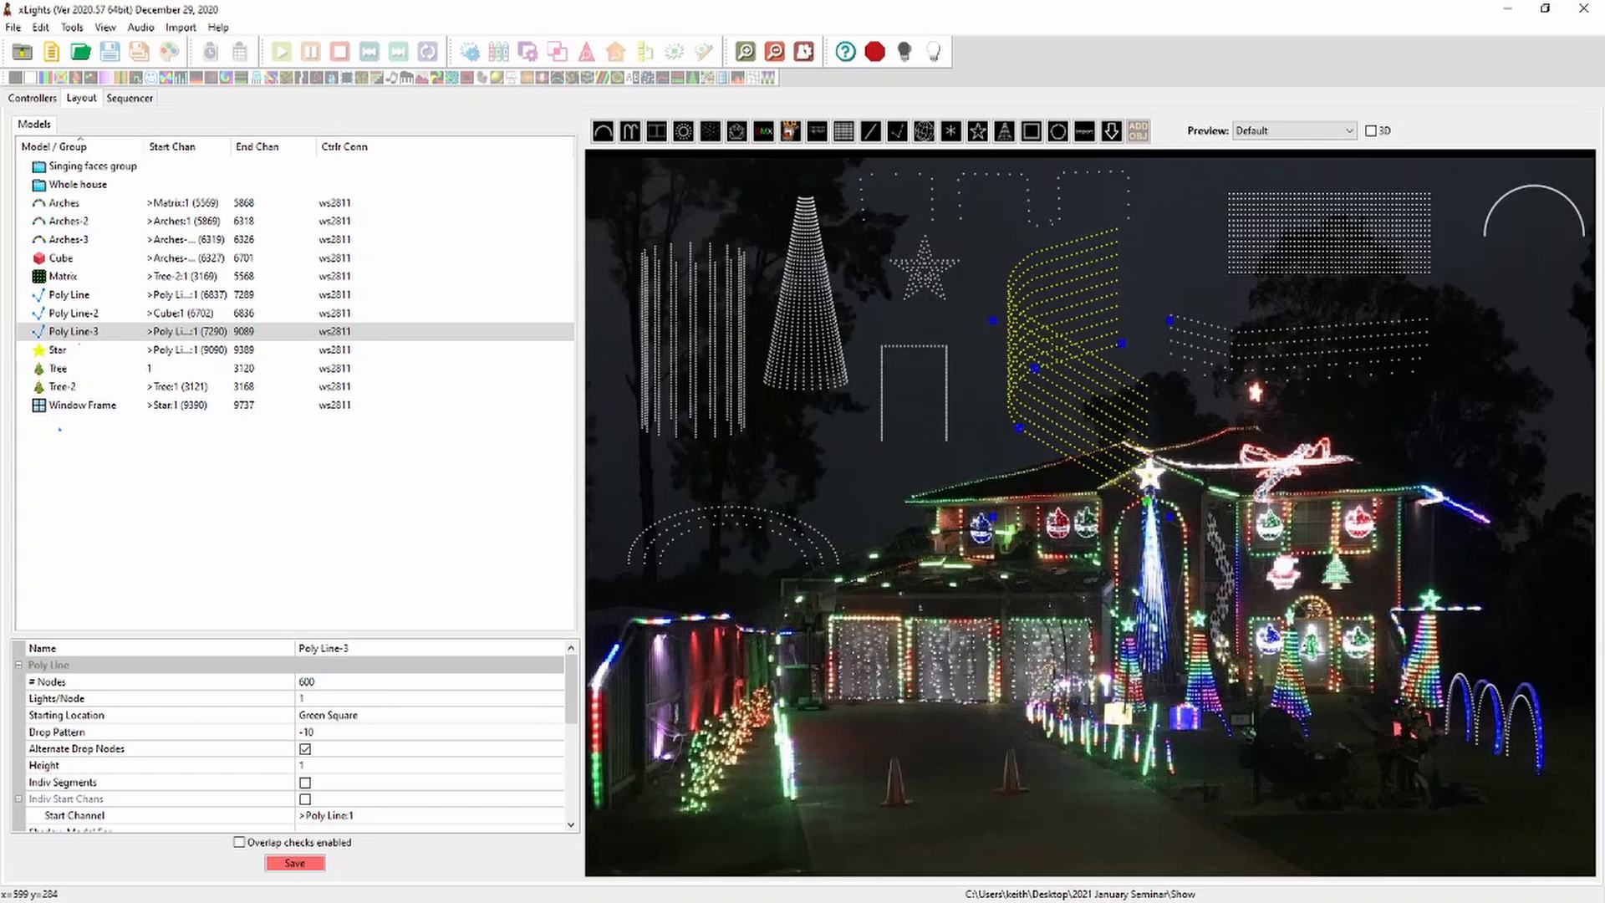
{"action": "right_click", "coordinate": [1076, 464]}
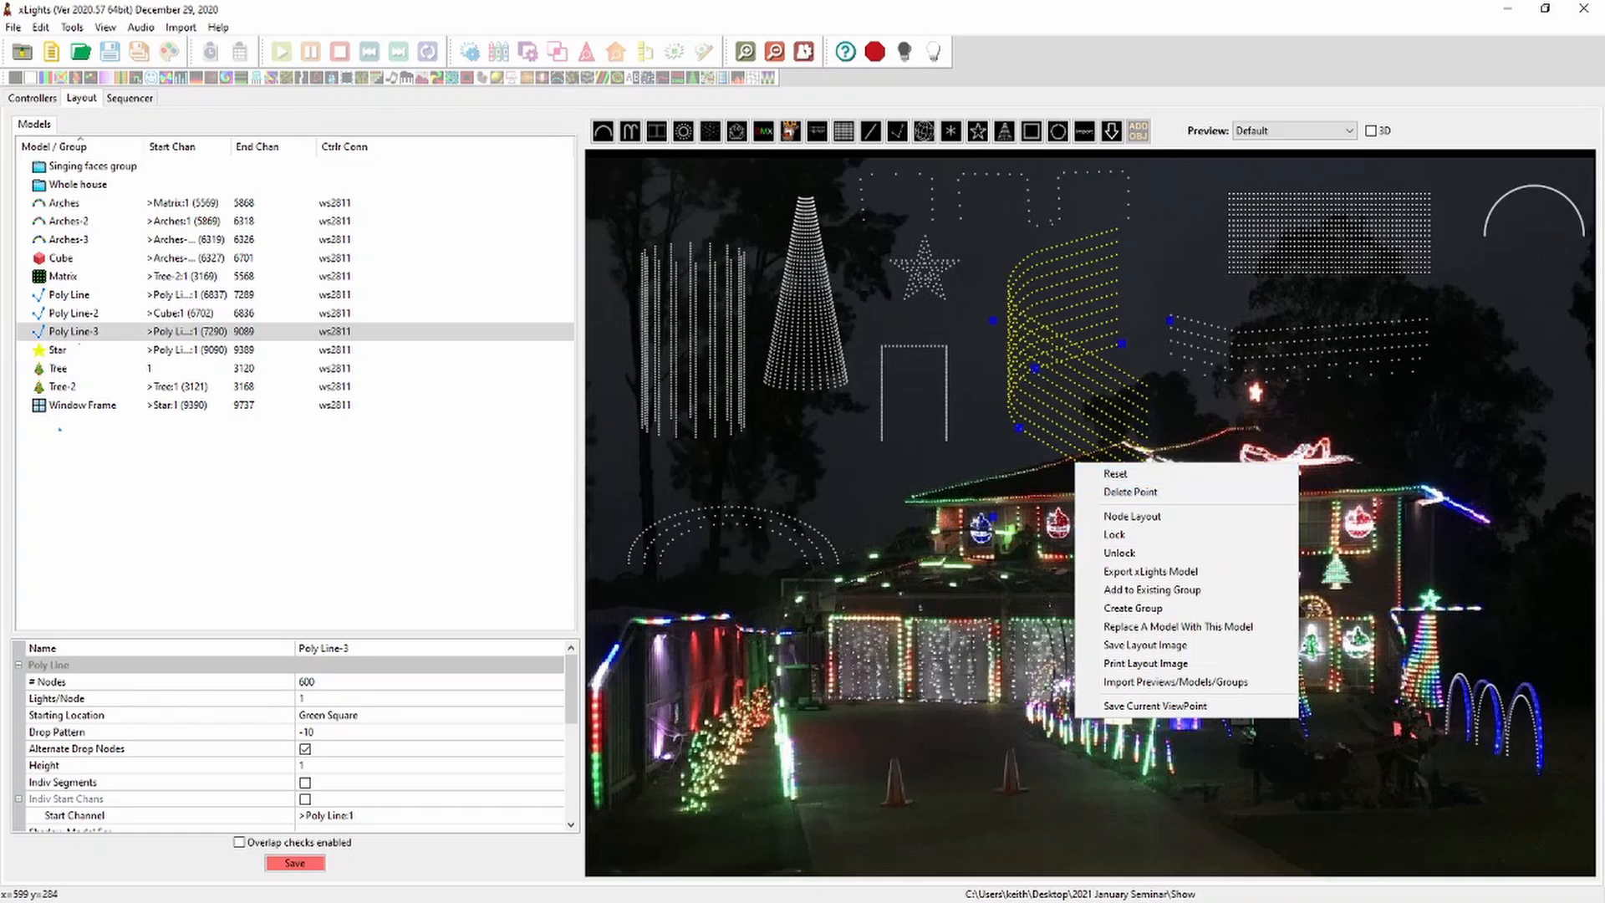
{"action": "left_click", "coordinate": [1069, 456]}
{"action": "right_click", "coordinate": [1078, 463]}
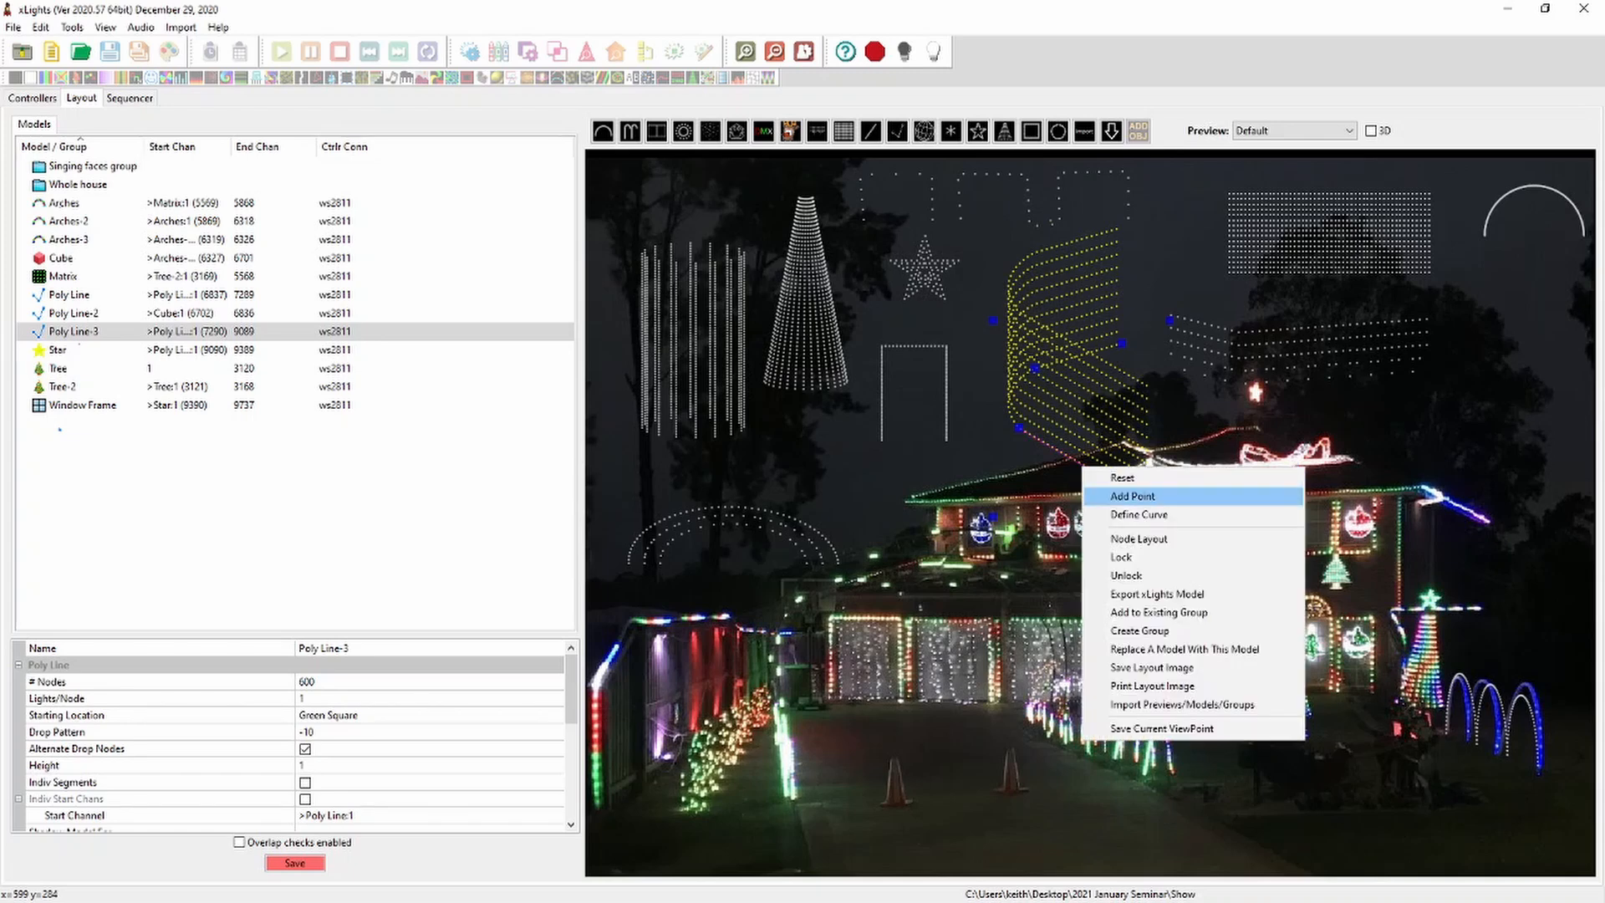
{"action": "left_click", "coordinate": [1112, 497]}
{"action": "mouse_move", "coordinate": [1083, 464]}
{"action": "left_mouse_down"}
{"action": "mouse_move", "coordinate": [1060, 485]}
{"action": "mouse_move", "coordinate": [1060, 438]}
{"action": "mouse_move", "coordinate": [1083, 465]}
{"action": "mouse_move", "coordinate": [1068, 478]}
{"action": "mouse_move", "coordinate": [1076, 463]}
{"action": "left_mouse_up"}
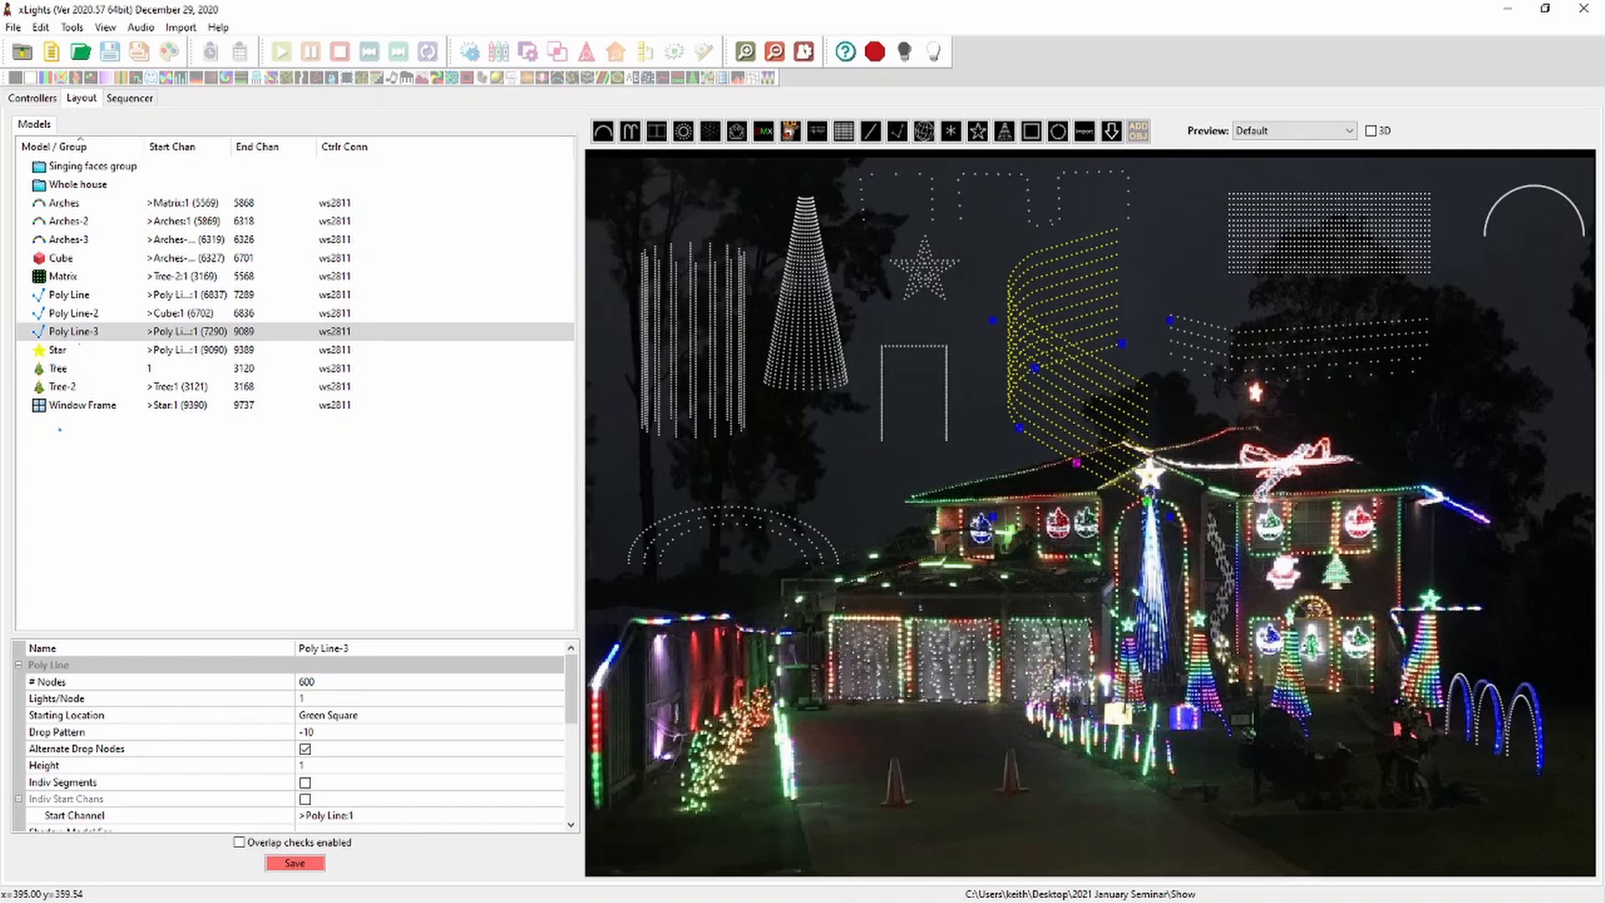
Delete the newly added point from Poly Line-3 and add a fresh one on the same lowest segment
{"action": "left_click_drag", "start_coordinate": [1077, 463], "coordinate": [1077, 461]}
{"action": "right_click", "coordinate": [1077, 461]}
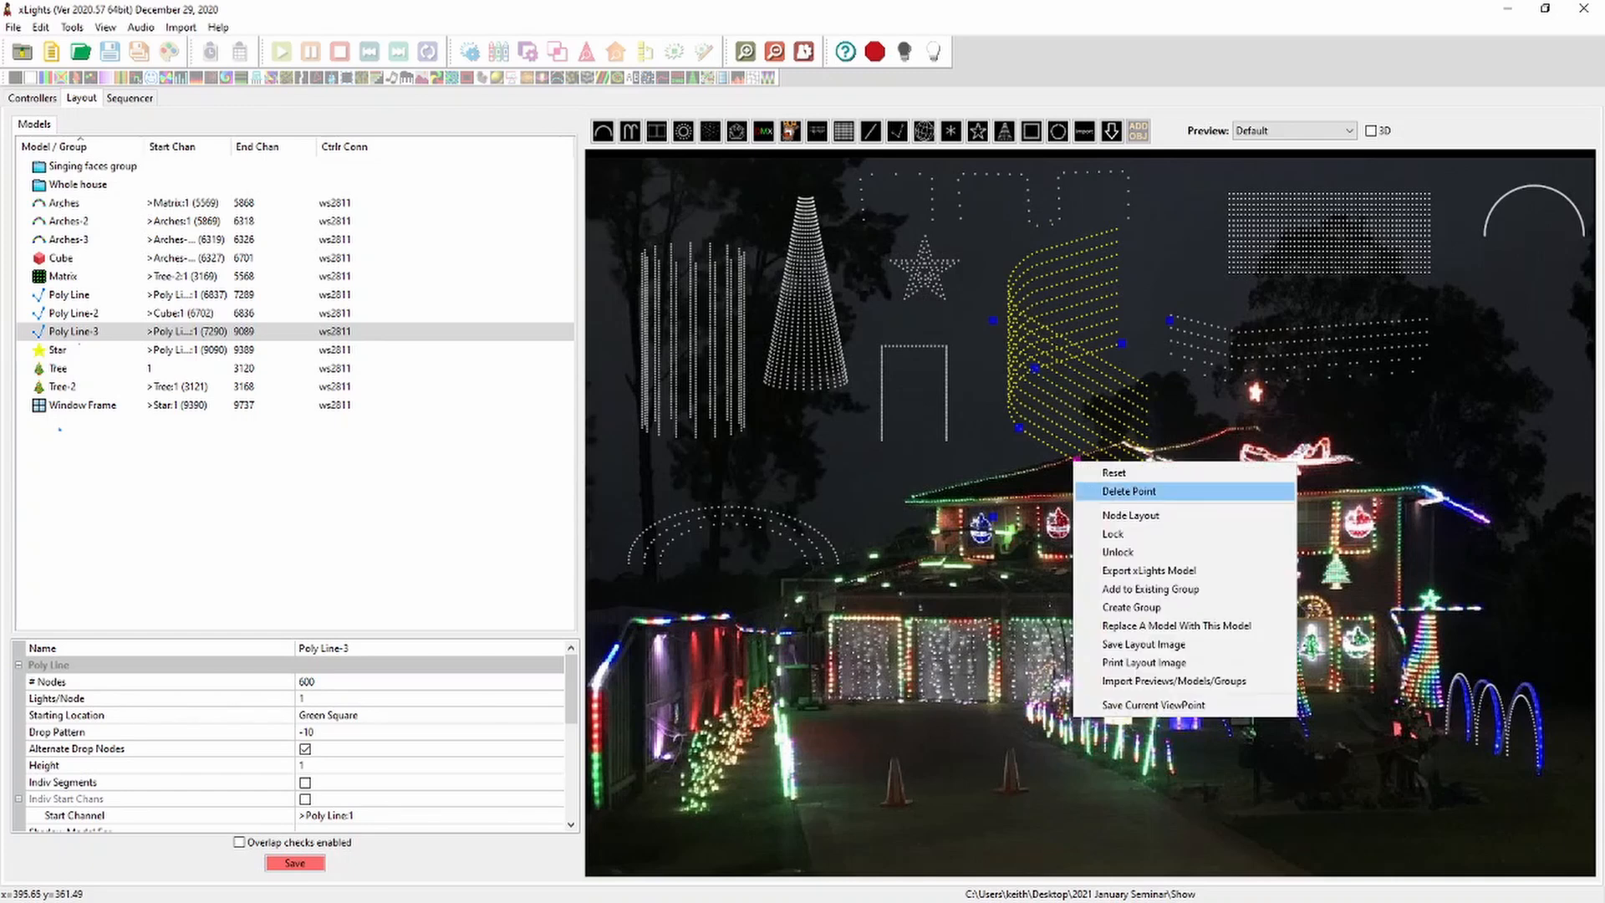
{"action": "key", "text": "Escape"}
{"action": "right_click", "coordinate": [1084, 469]}
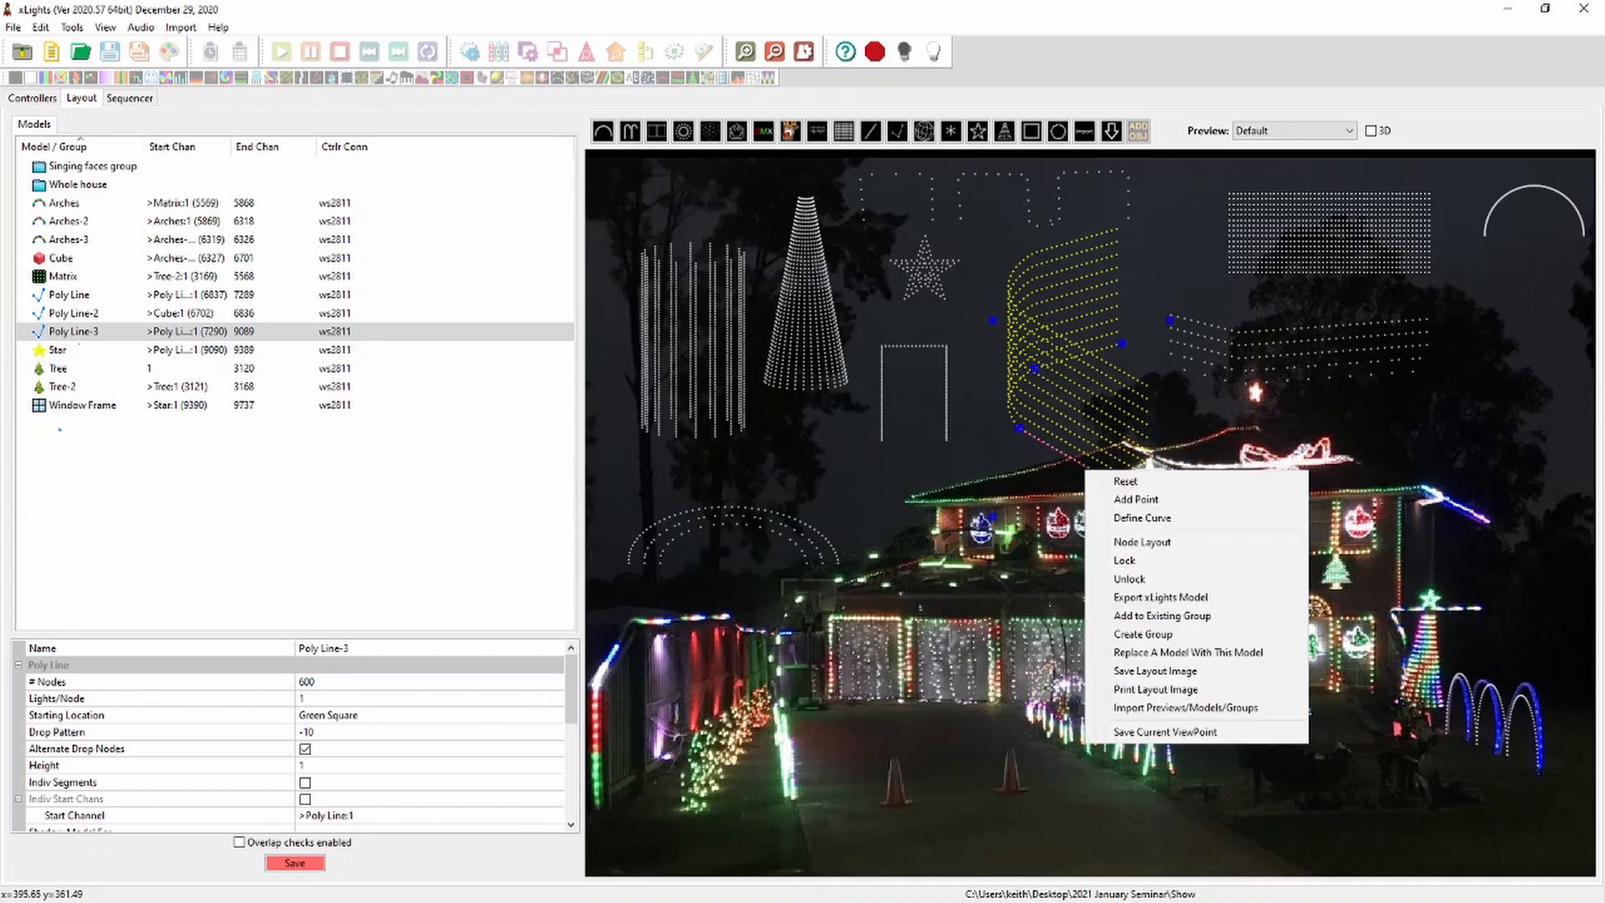
{"action": "left_click", "coordinate": [1129, 499]}
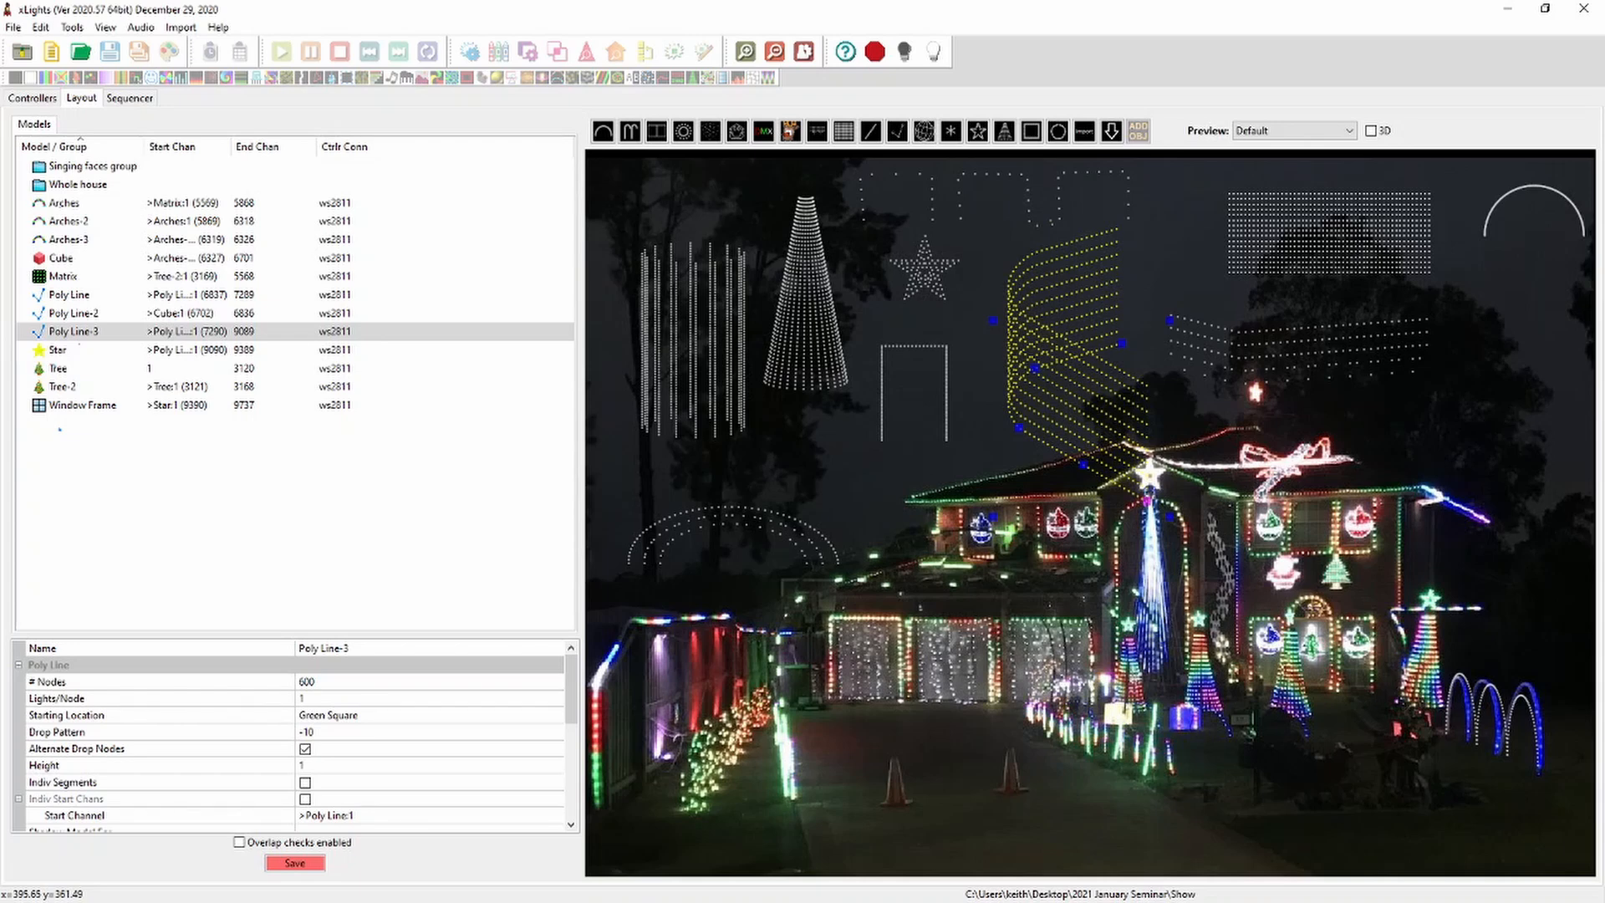
Examine Poly Line-3's properties, from the drop and string settings to the point coordinates under Size/Location
{"action": "left_click_drag", "start_coordinate": [571, 690], "coordinate": [571, 783]}
{"action": "left_click", "coordinate": [18, 816]}
{"action": "left_click_drag", "start_coordinate": [571, 734], "coordinate": [571, 794]}
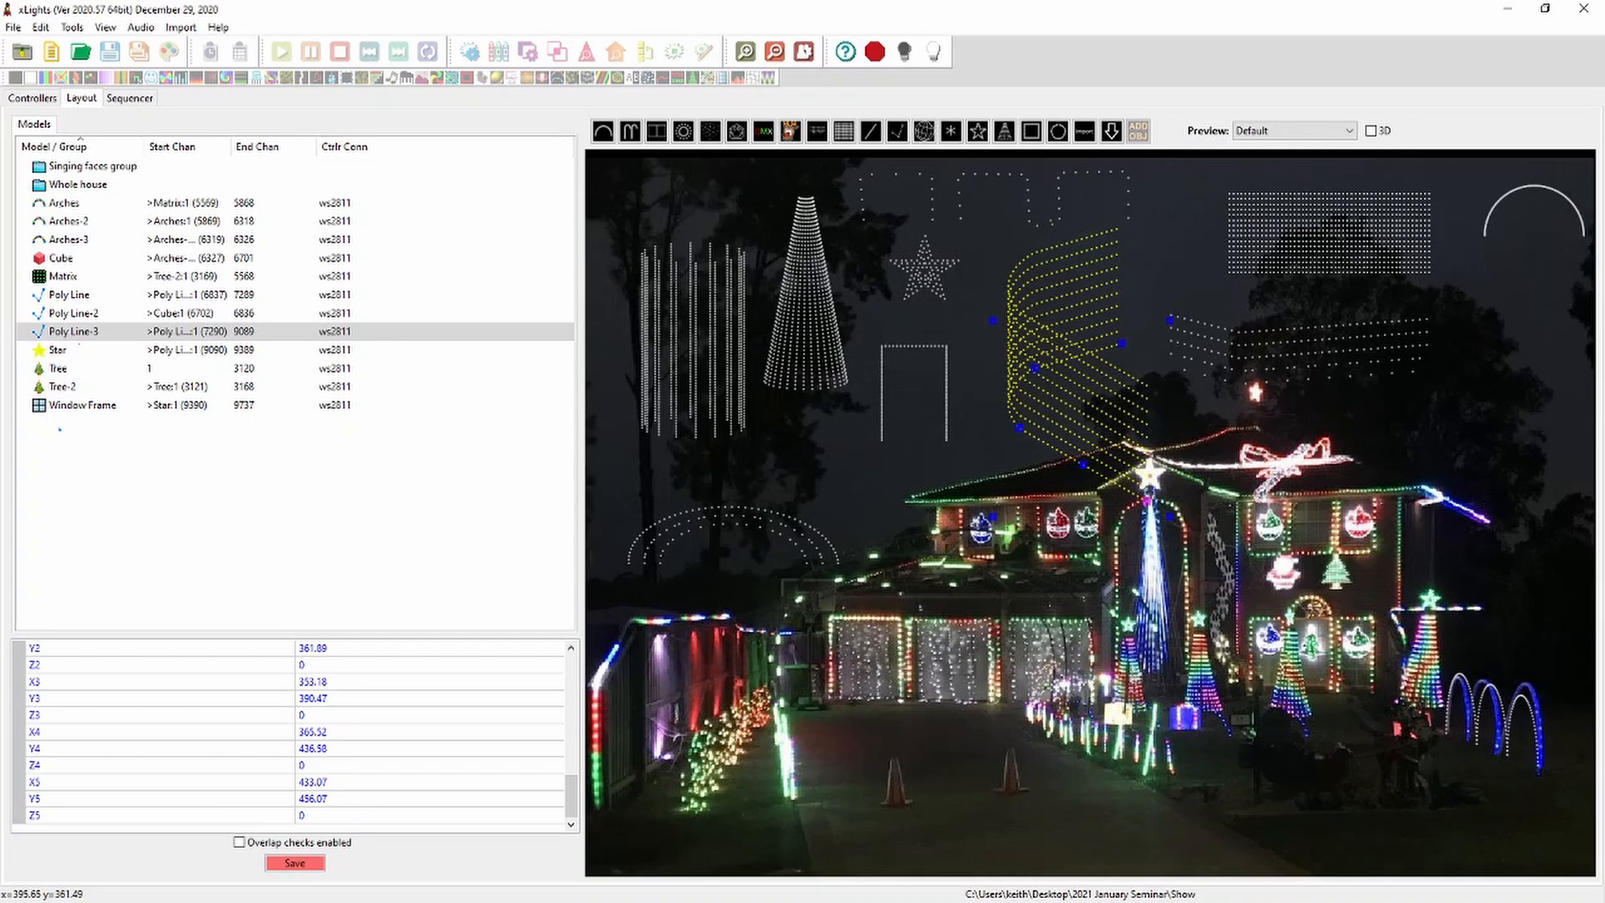
{"action": "scroll", "coordinate": [296, 731], "scroll_direction": "up", "scroll_amount": 3}
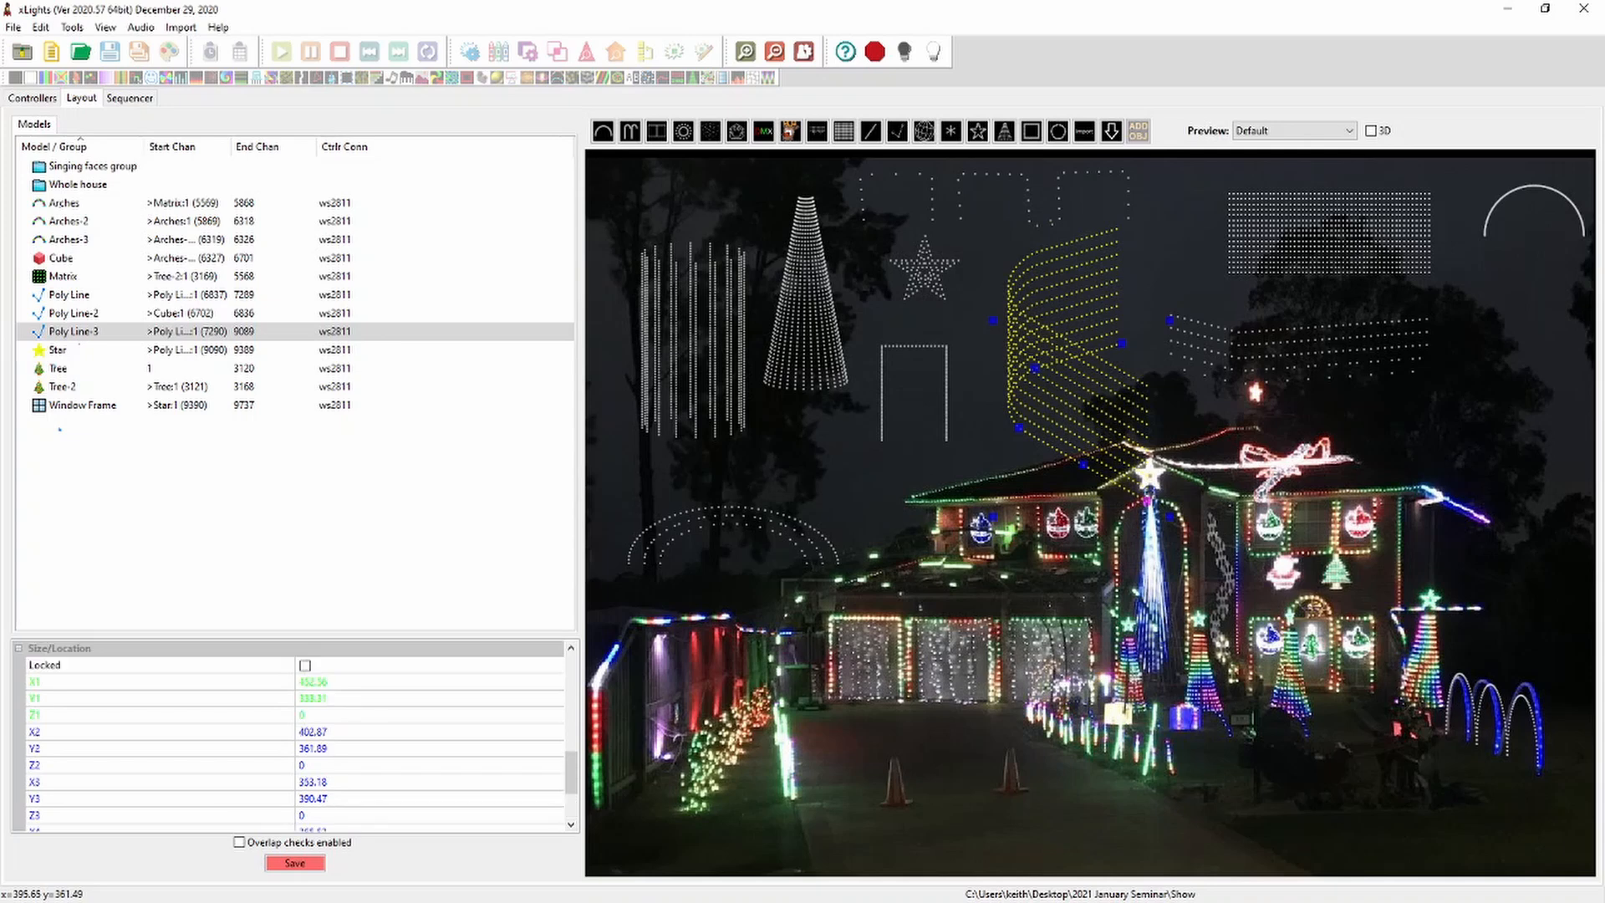
{"action": "scroll", "coordinate": [295, 732], "scroll_direction": "down", "scroll_amount": 3}
{"action": "scroll", "coordinate": [295, 731], "scroll_direction": "up", "scroll_amount": 5}
{"action": "scroll", "coordinate": [295, 731], "scroll_direction": "down", "scroll_amount": 1}
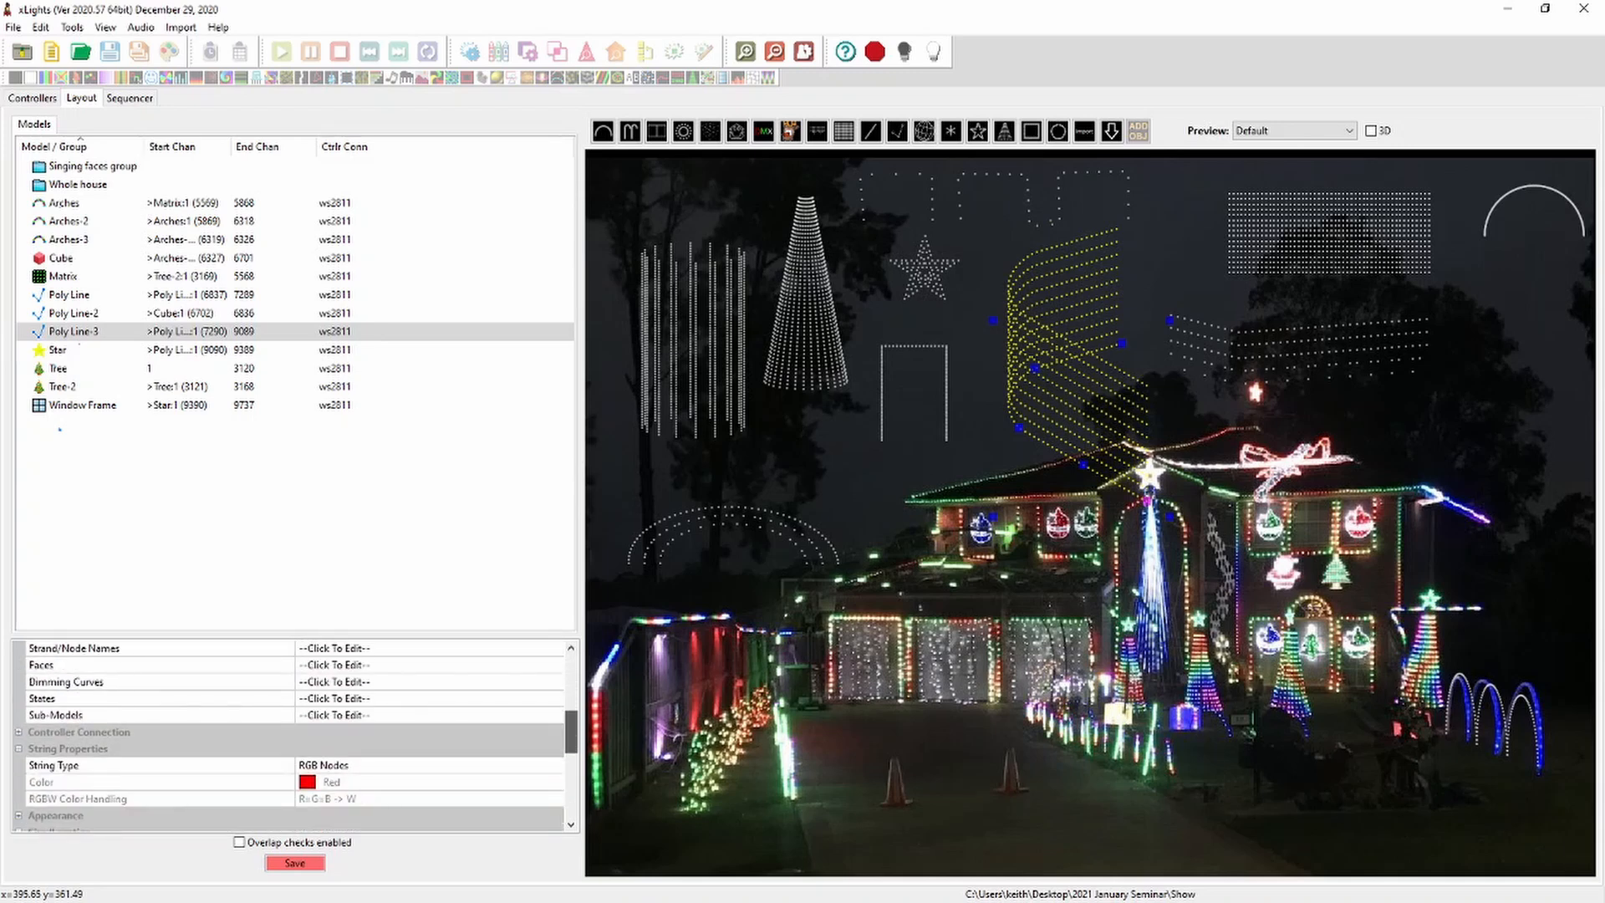
{"action": "scroll", "coordinate": [296, 731], "scroll_direction": "up", "scroll_amount": 1}
{"action": "scroll", "coordinate": [295, 731], "scroll_direction": "down", "scroll_amount": 1}
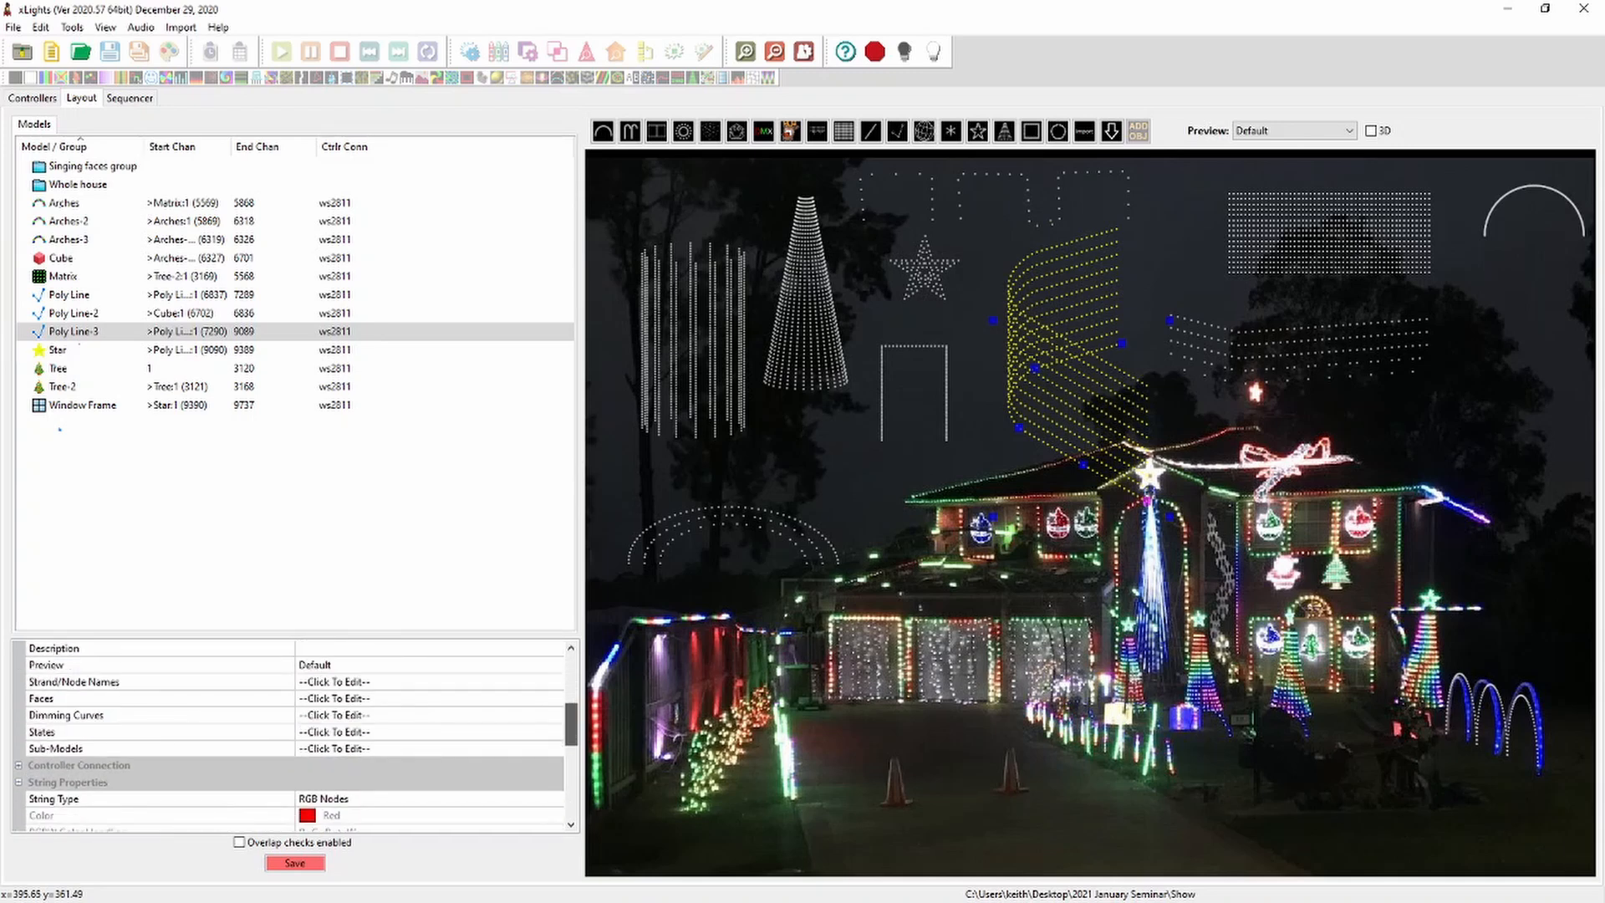
{"action": "scroll", "coordinate": [295, 731], "scroll_direction": "down", "scroll_amount": 3}
{"action": "scroll", "coordinate": [295, 731], "scroll_direction": "up", "scroll_amount": 6}
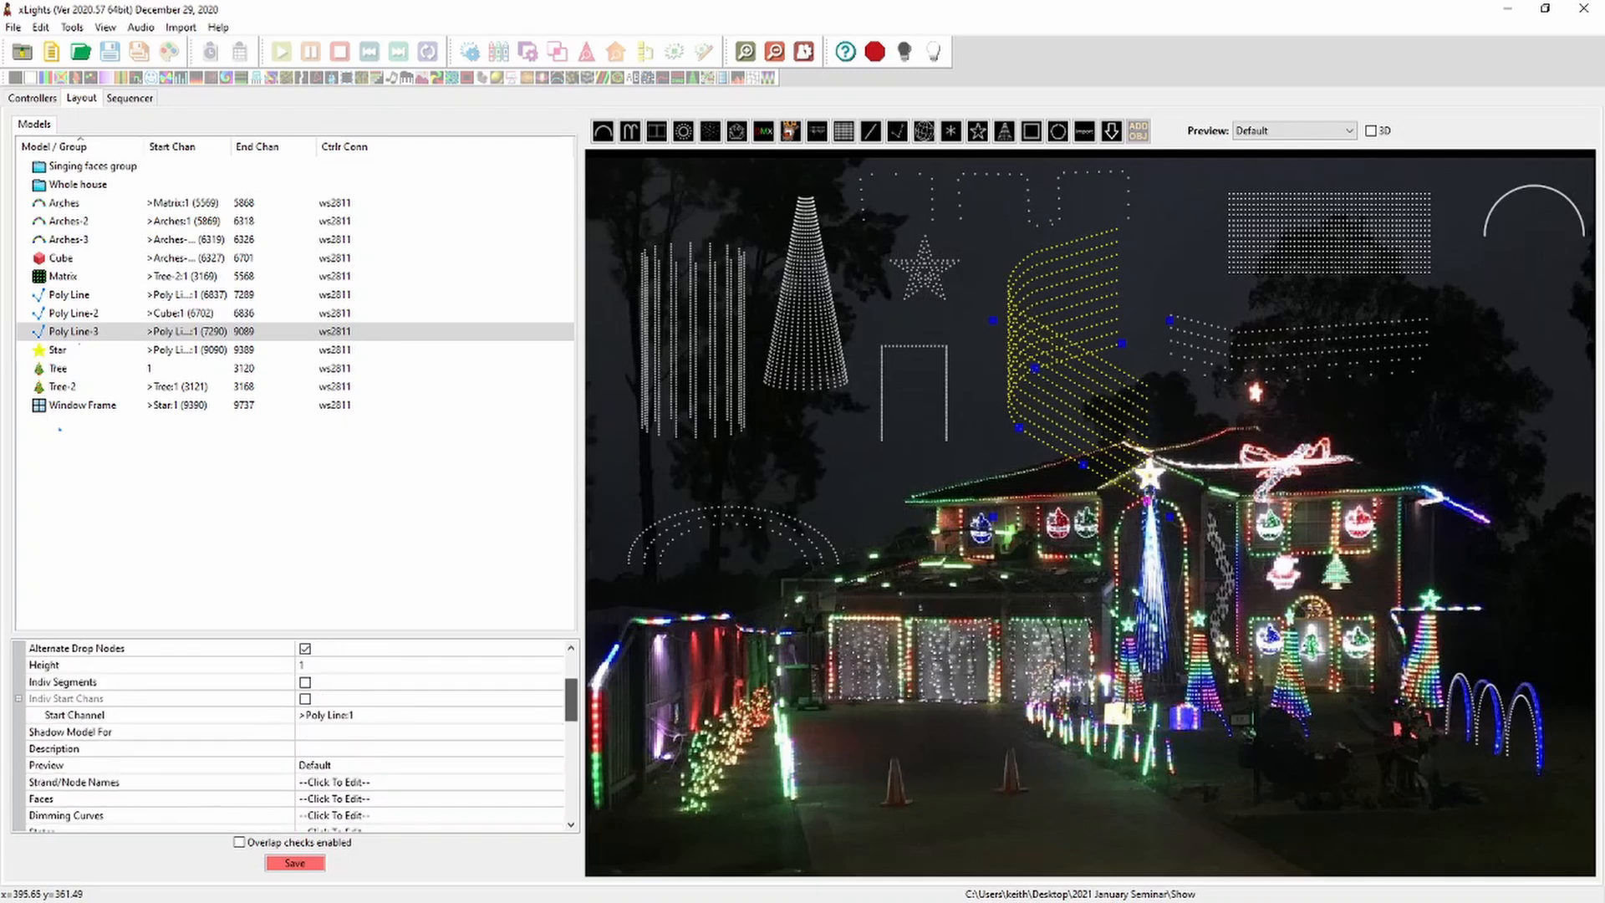
{"action": "scroll", "coordinate": [295, 731], "scroll_direction": "down", "scroll_amount": 4}
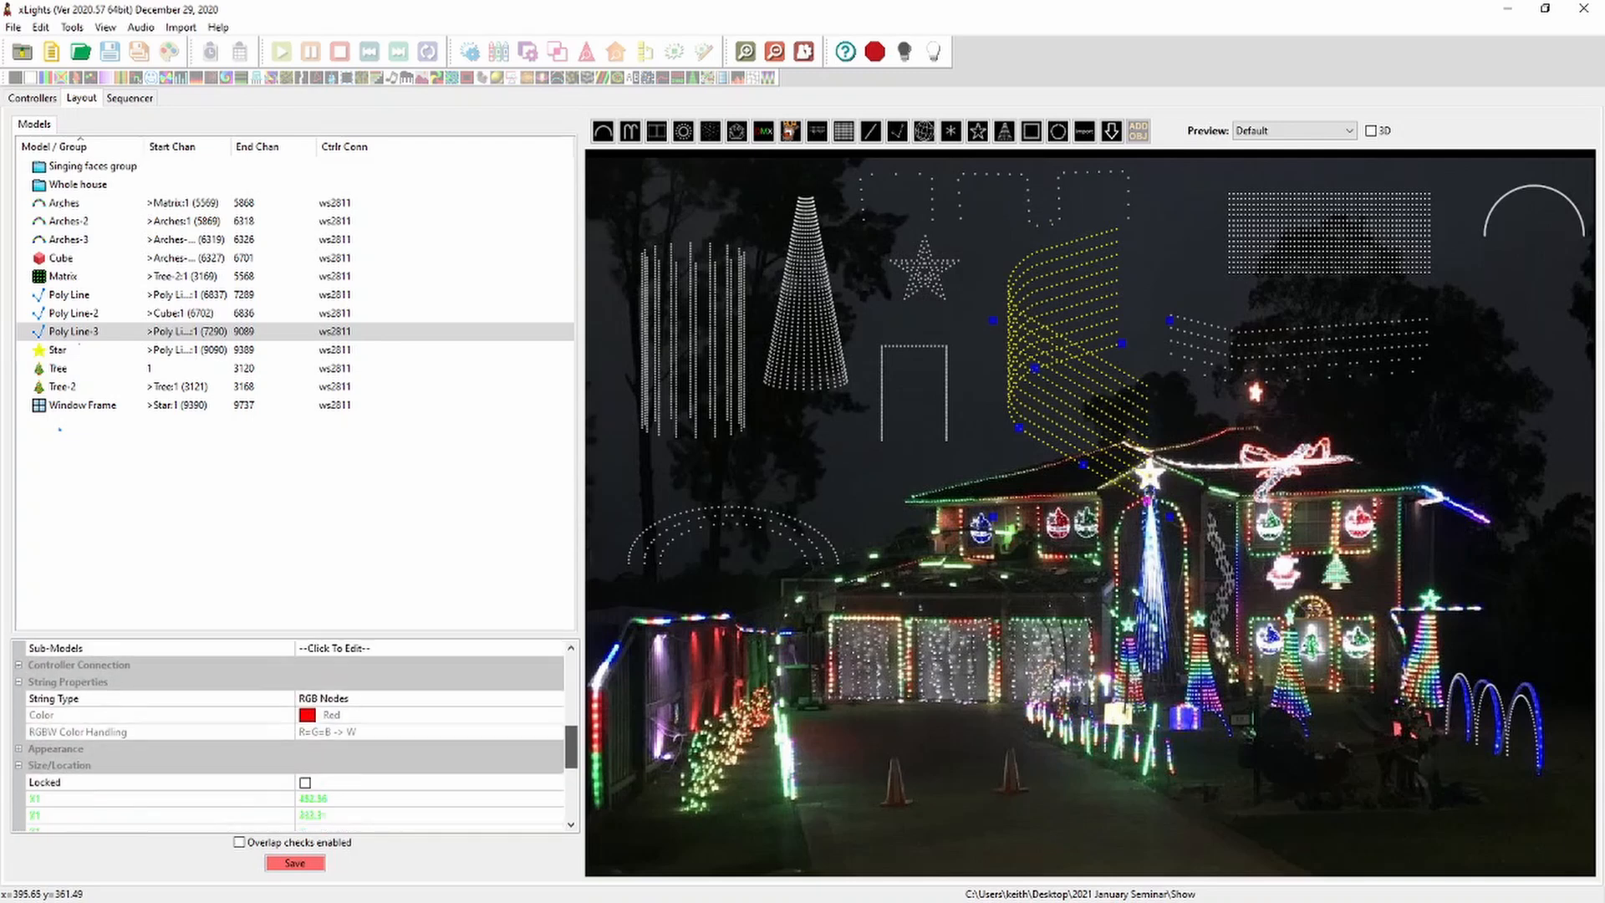
{"action": "scroll", "coordinate": [295, 732], "scroll_direction": "down", "scroll_amount": 2}
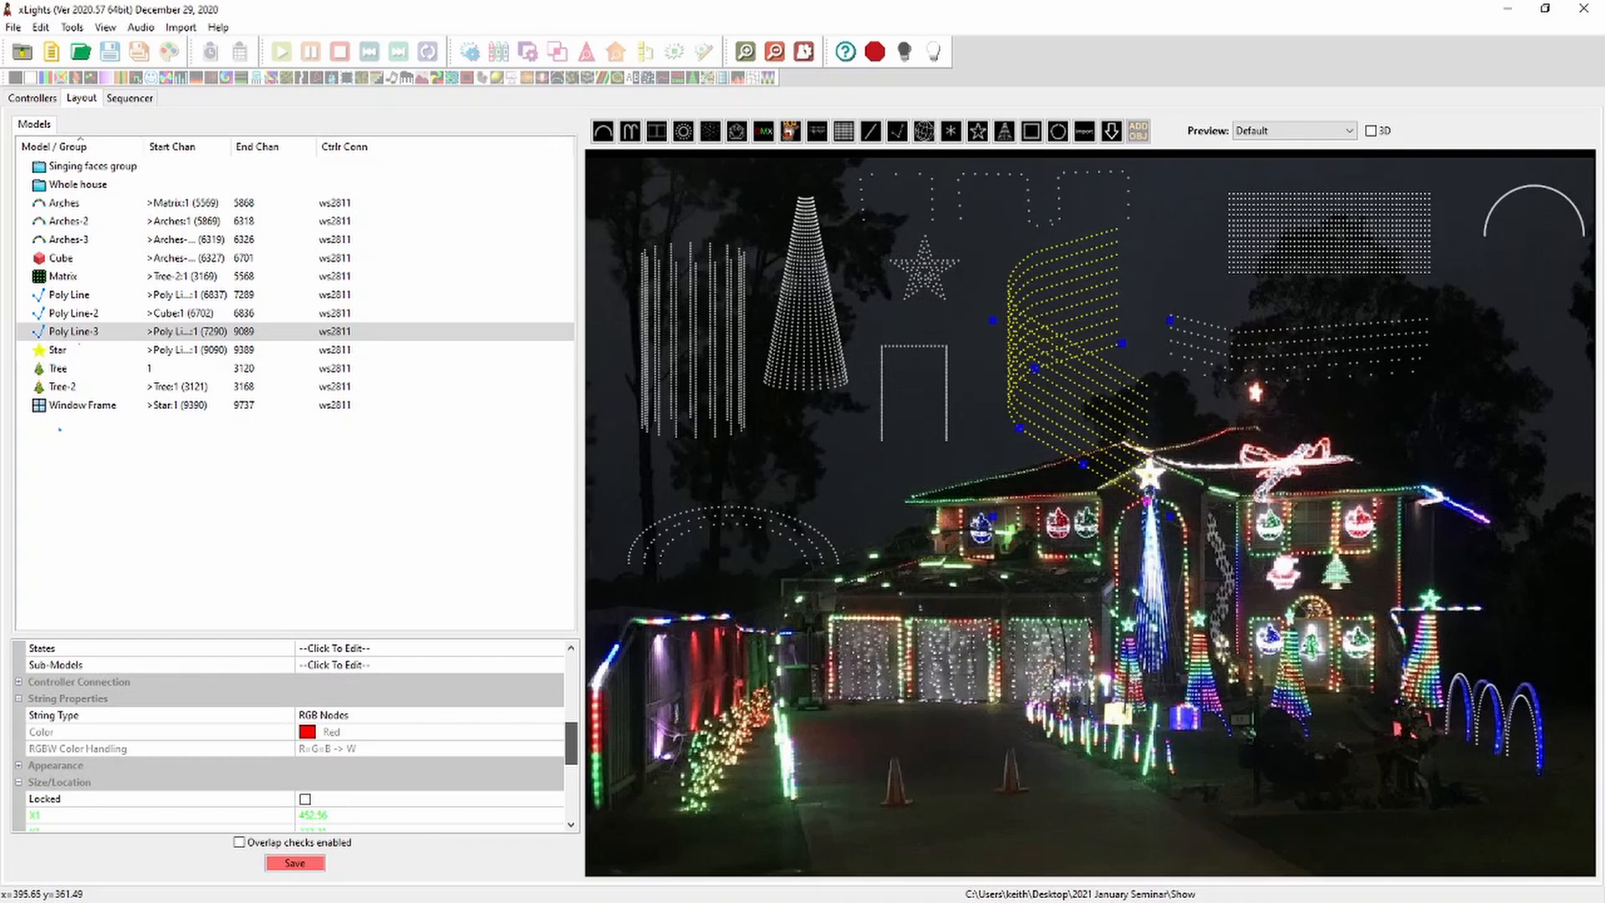
{"action": "scroll", "coordinate": [295, 732], "scroll_direction": "up", "scroll_amount": 6}
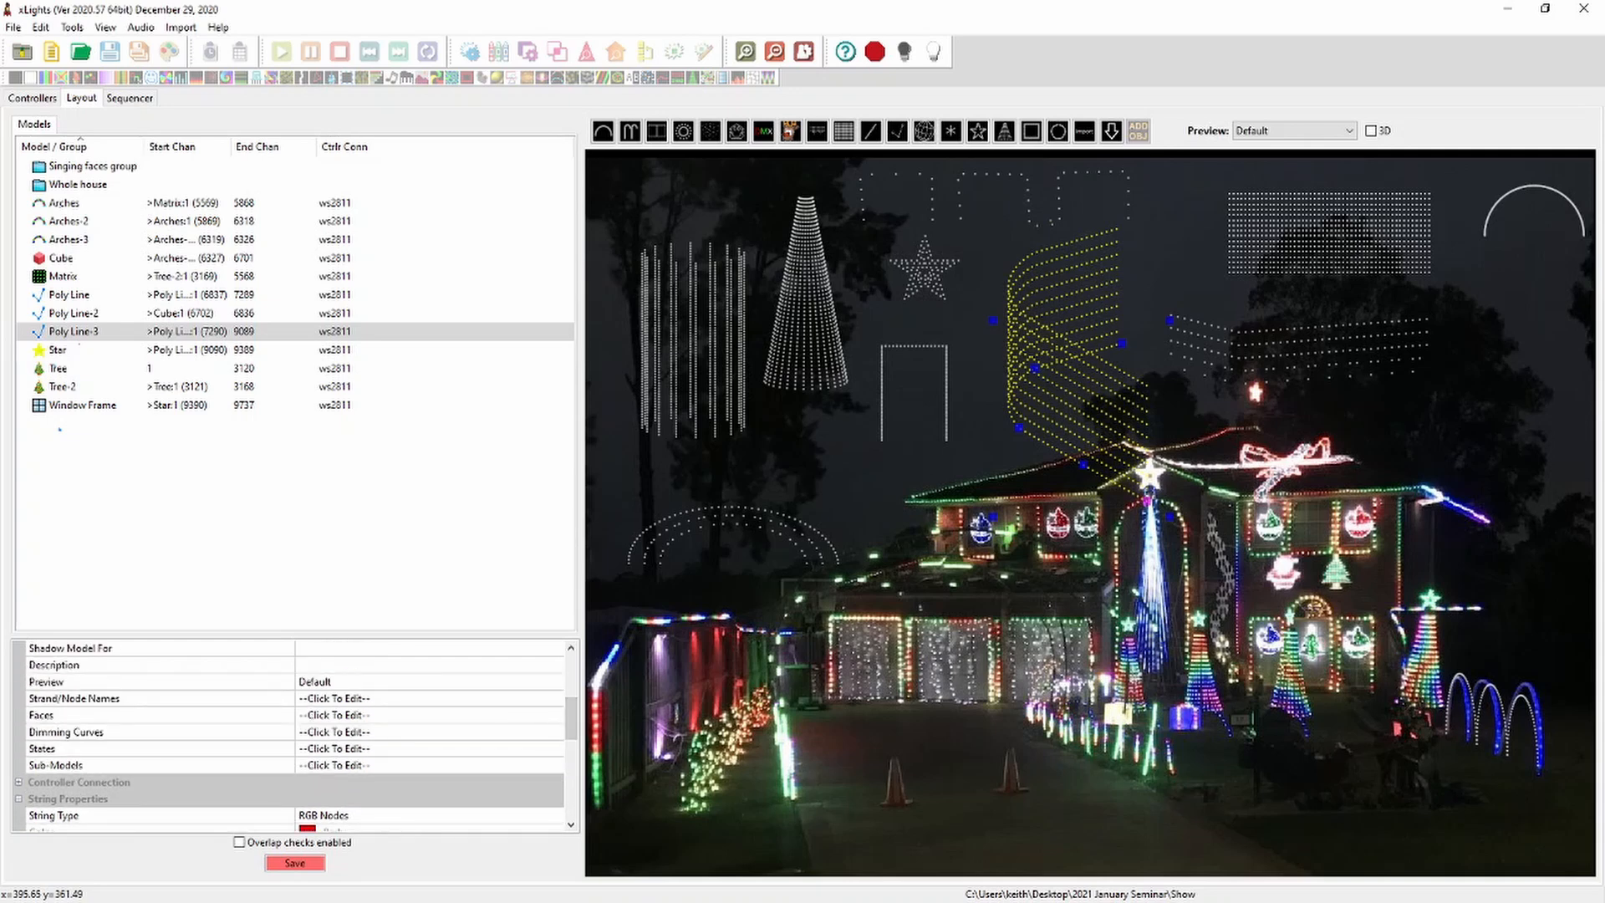
Set Segment 8 of Poly Line-2 to 0 nodes and deselect the model
{"action": "left_click", "coordinate": [1028, 214]}
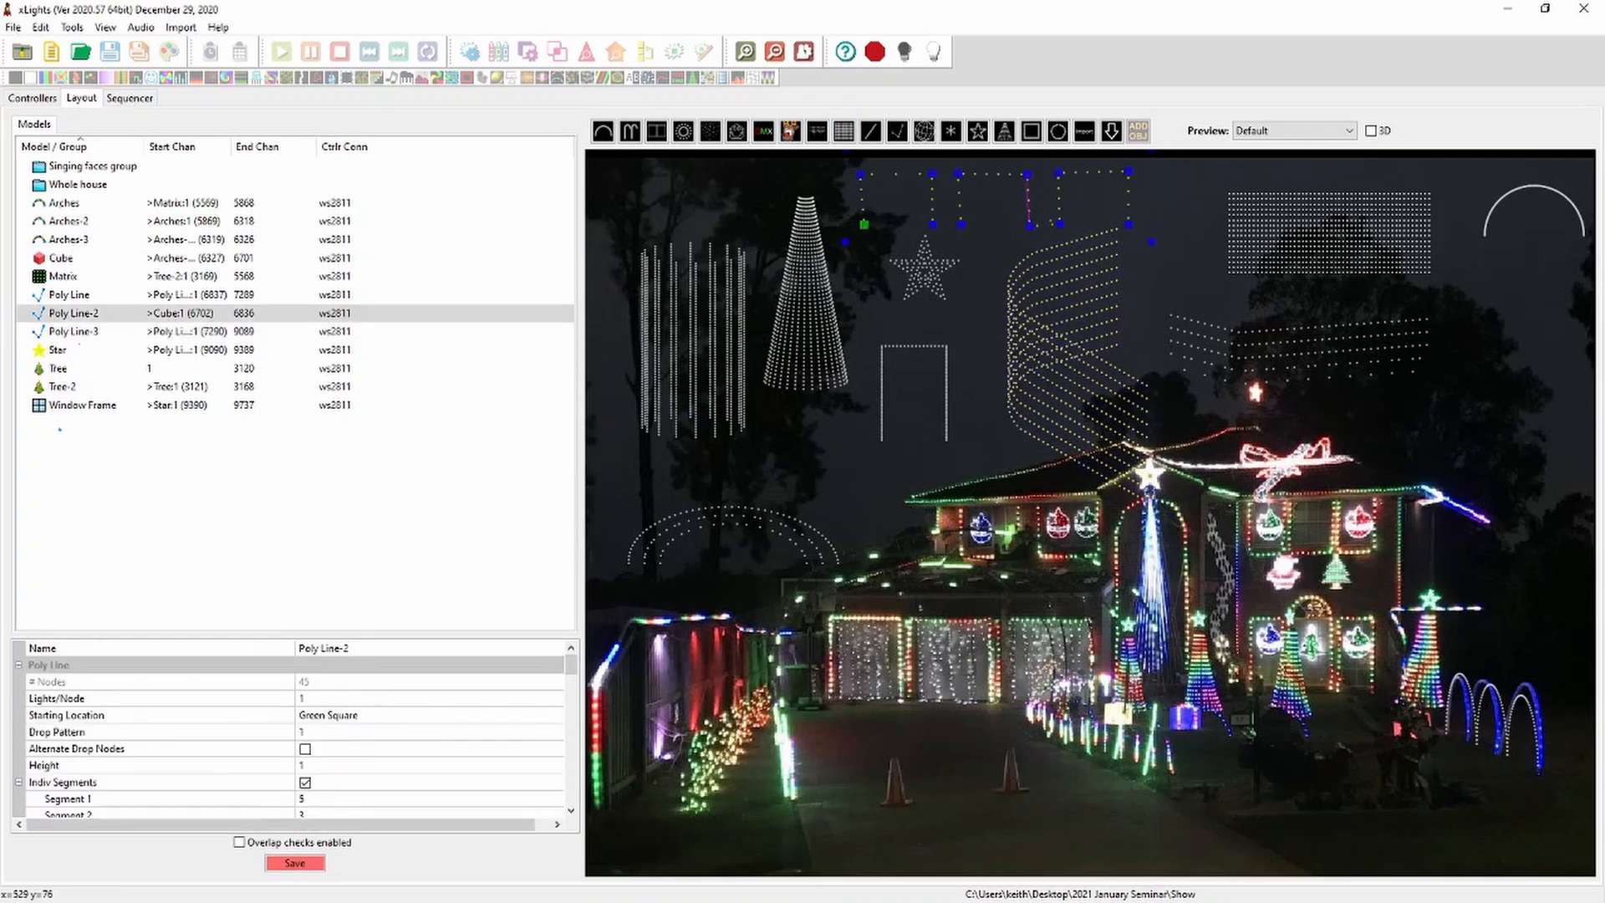
{"action": "scroll", "coordinate": [295, 731], "scroll_direction": "down", "scroll_amount": 3}
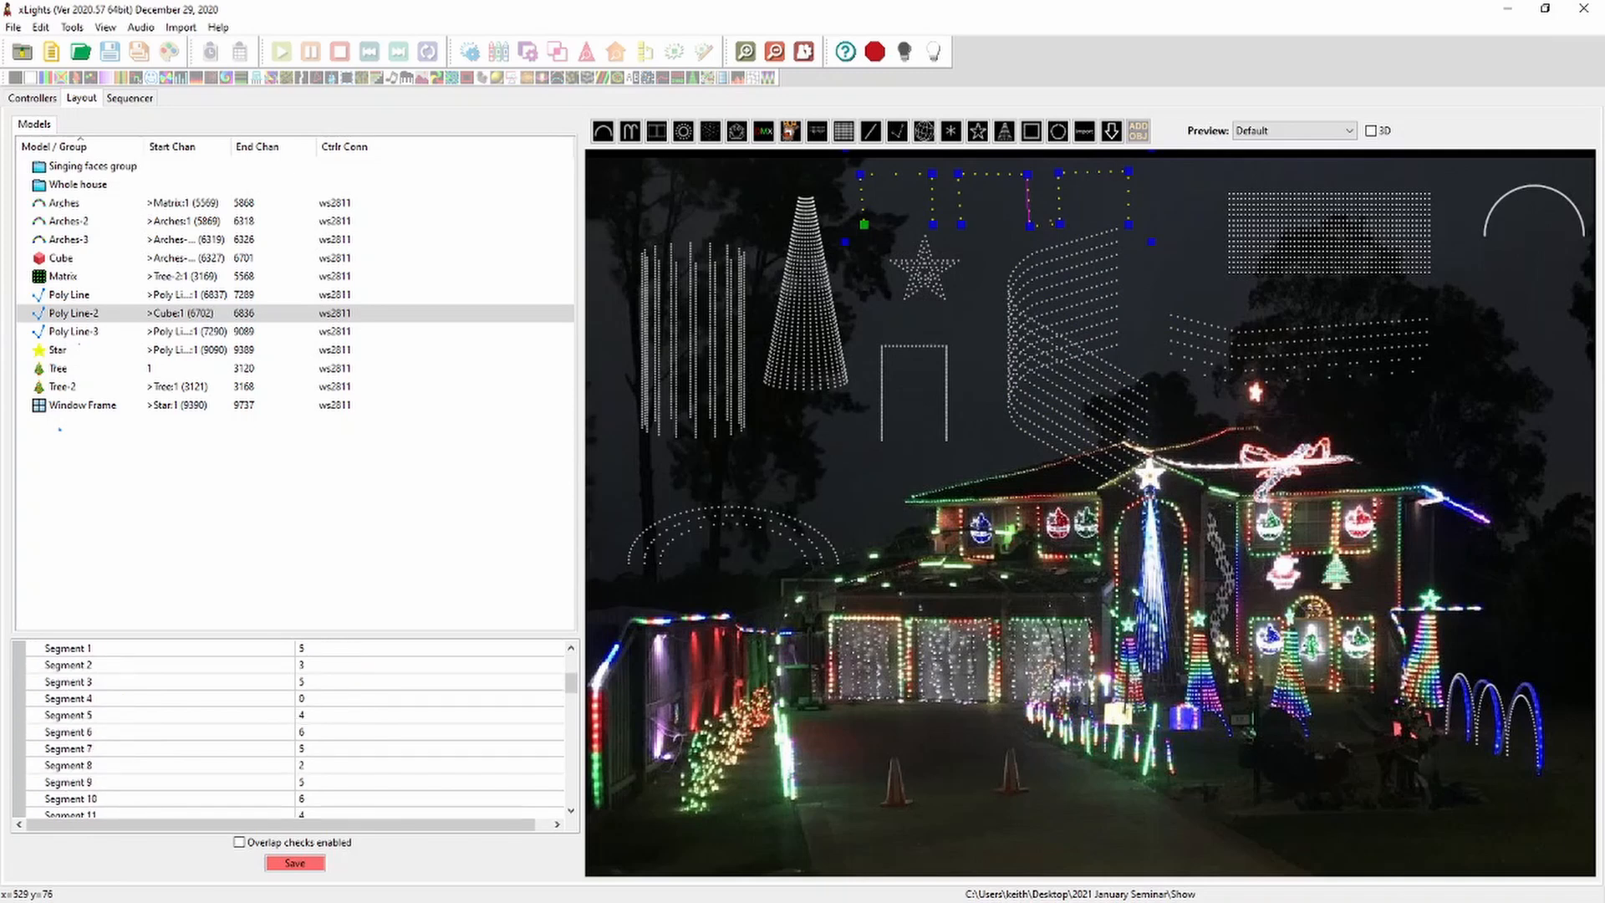
{"action": "left_click", "coordinate": [311, 749]}
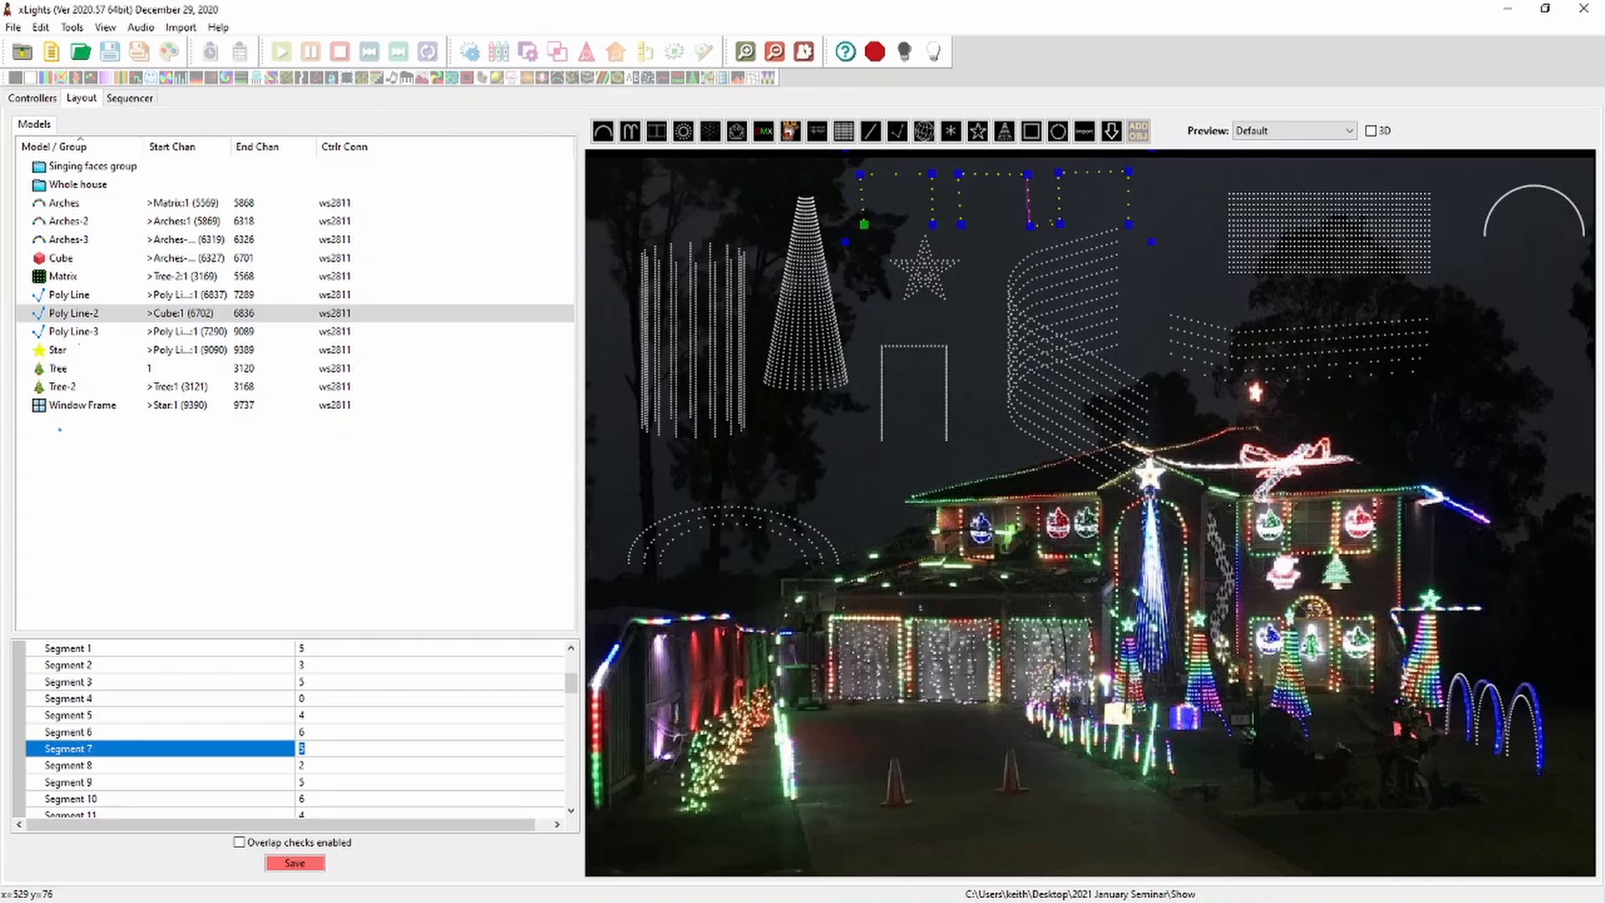
{"action": "left_click", "coordinate": [311, 765]}
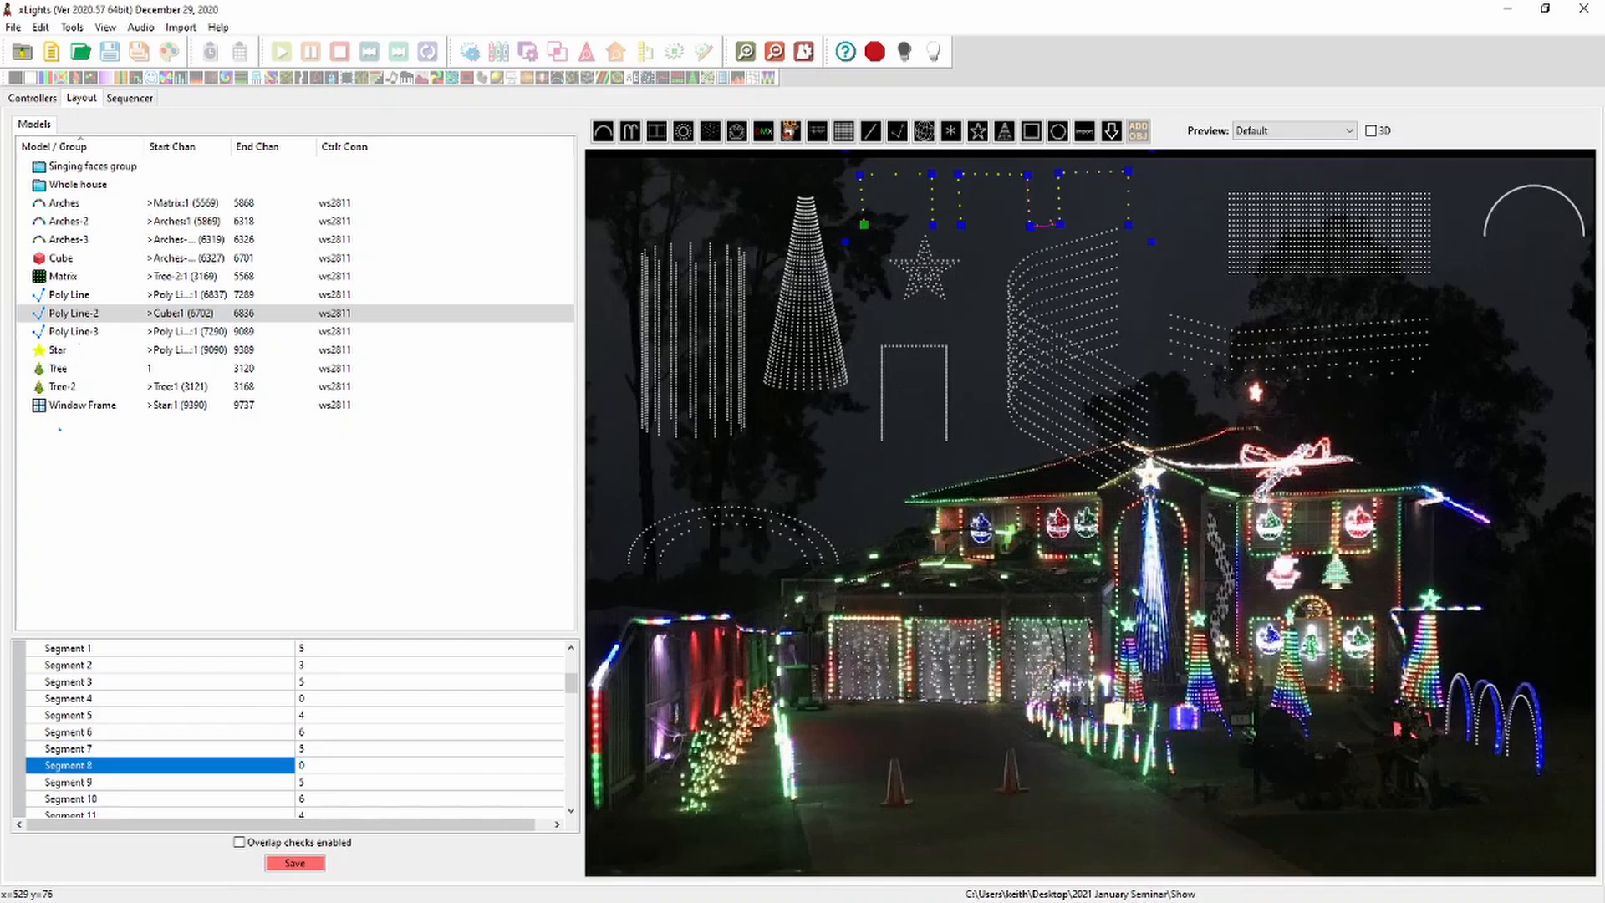
{"action": "type", "text": "0"}
{"action": "key", "text": "Return"}
{"action": "key", "text": "Escape"}
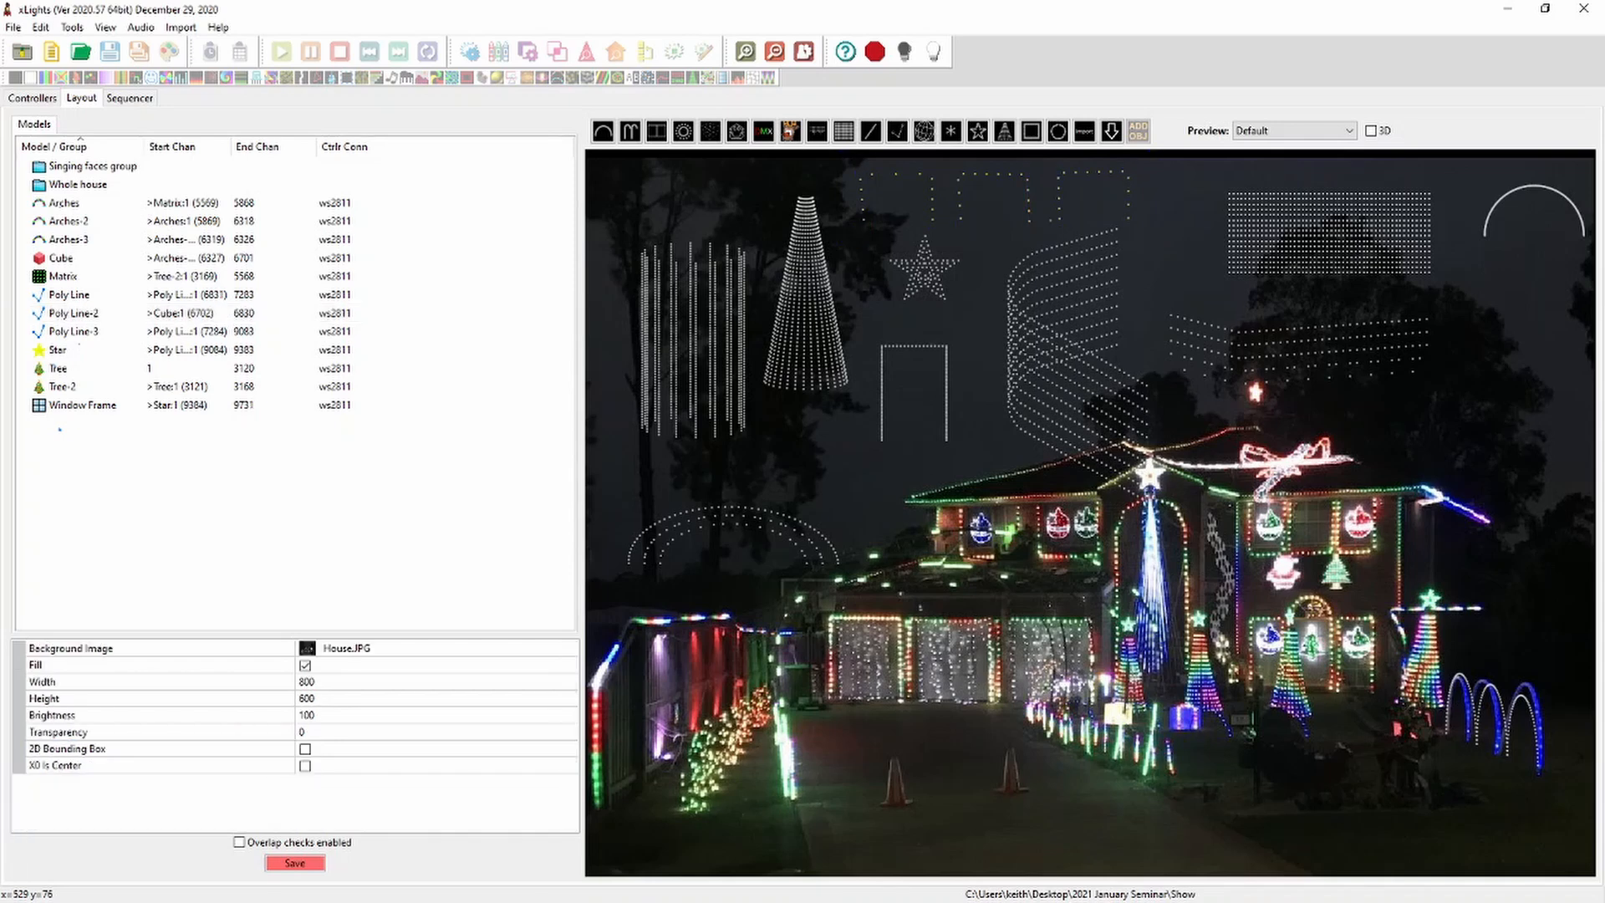
Reselect Poly Line-2, move it slightly up and left in the sky, and look through its properties
{"action": "left_click", "coordinate": [1039, 218]}
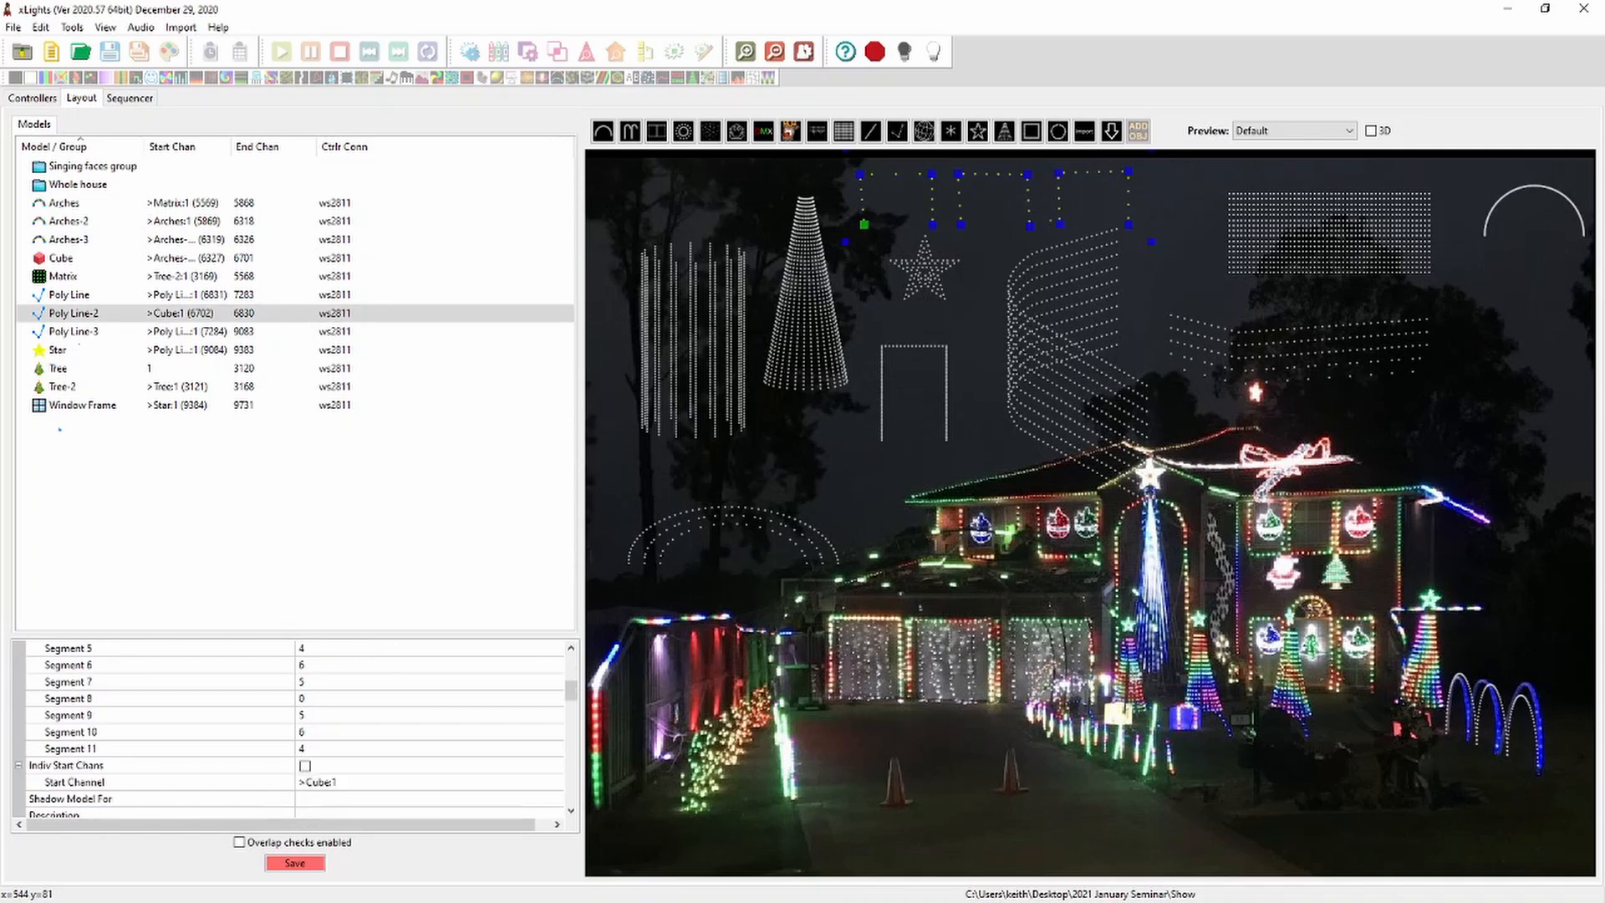
{"action": "scroll", "coordinate": [295, 727], "scroll_direction": "up", "scroll_amount": 1}
{"action": "left_click", "coordinate": [1040, 218]}
{"action": "mouse_move", "coordinate": [1030, 203]}
{"action": "left_mouse_down"}
{"action": "mouse_move", "coordinate": [992, 204]}
{"action": "mouse_move", "coordinate": [1001, 193]}
{"action": "left_mouse_up"}
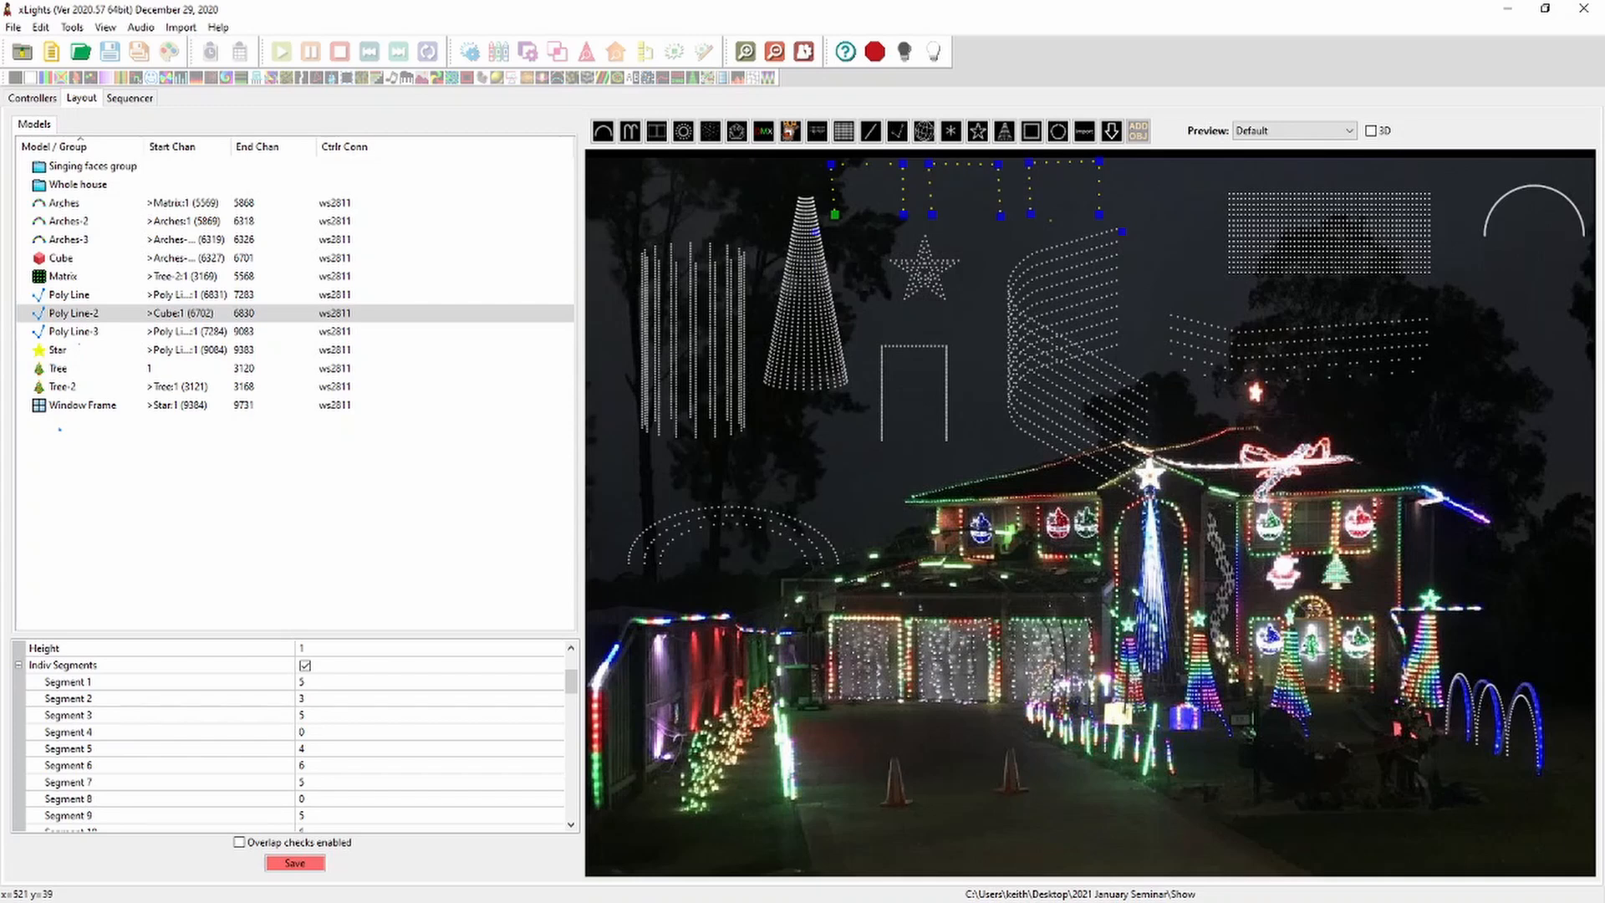
{"action": "scroll", "coordinate": [292, 736], "scroll_direction": "down", "scroll_amount": 10}
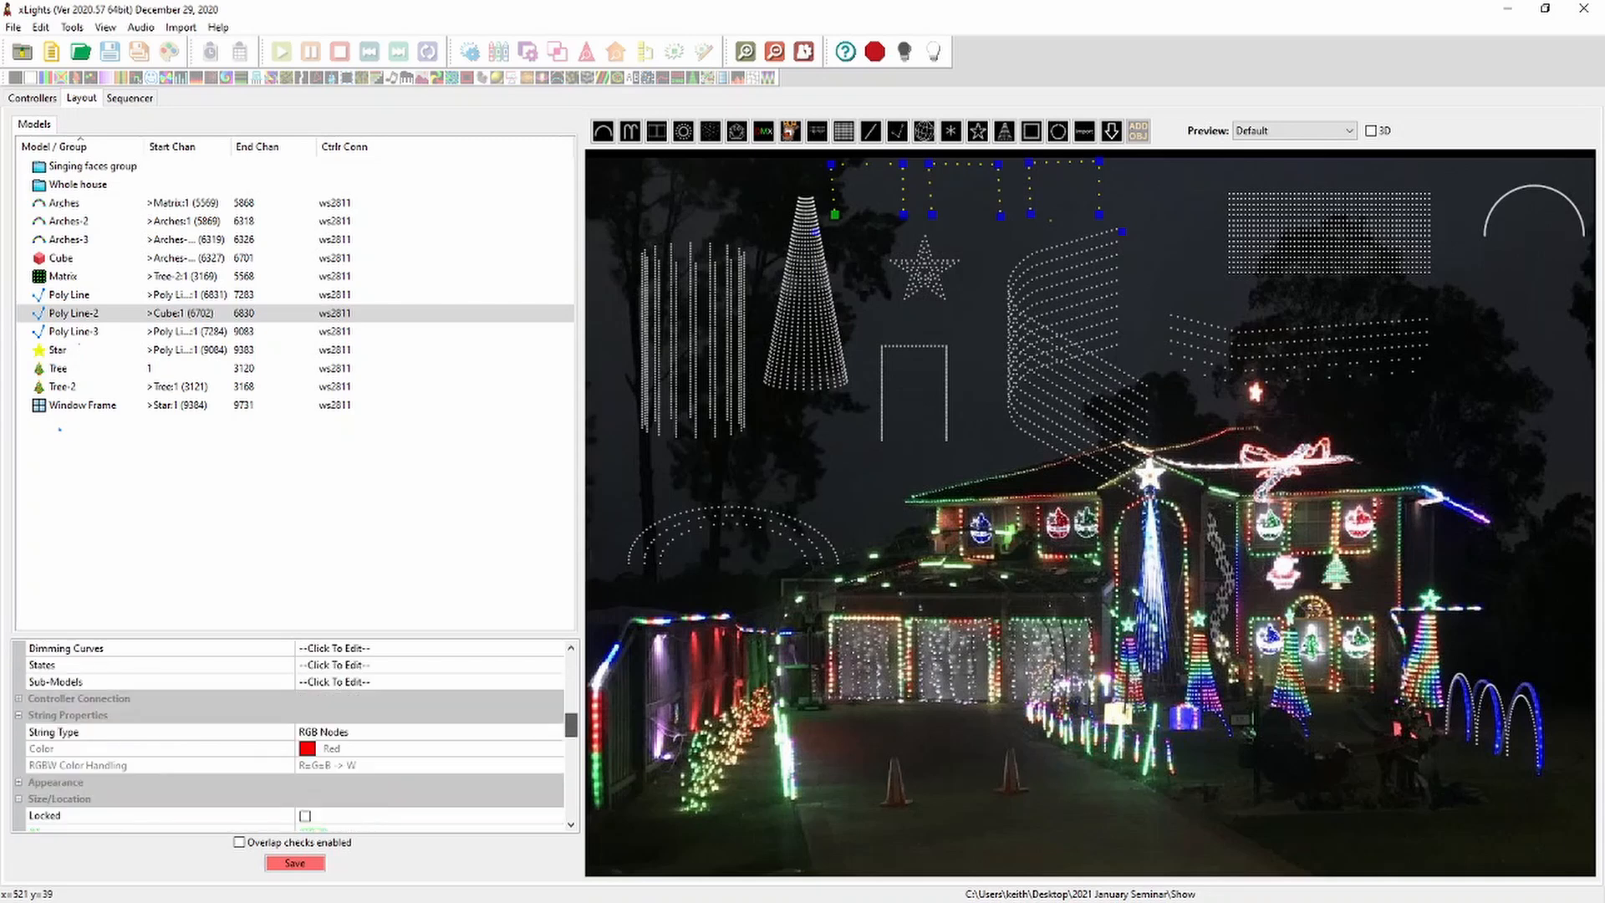
{"action": "scroll", "coordinate": [292, 736], "scroll_direction": "up", "scroll_amount": 1}
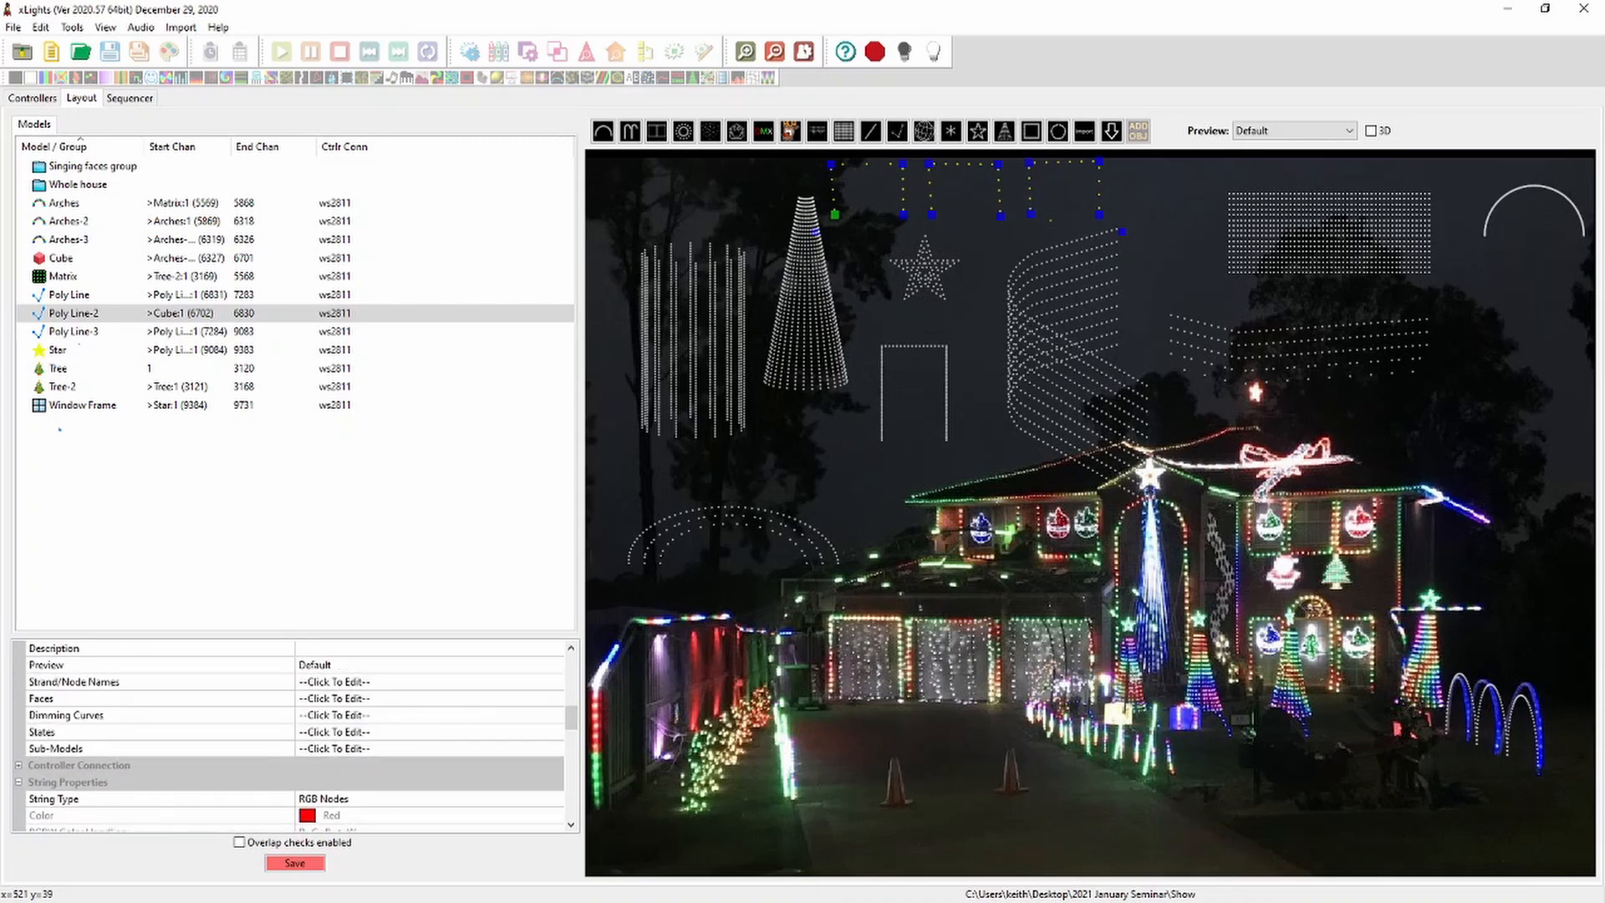
Open Poly Line-2's sub-models in an enlarged editor window and add a submodel named Verticals
{"action": "left_click", "coordinate": [335, 749]}
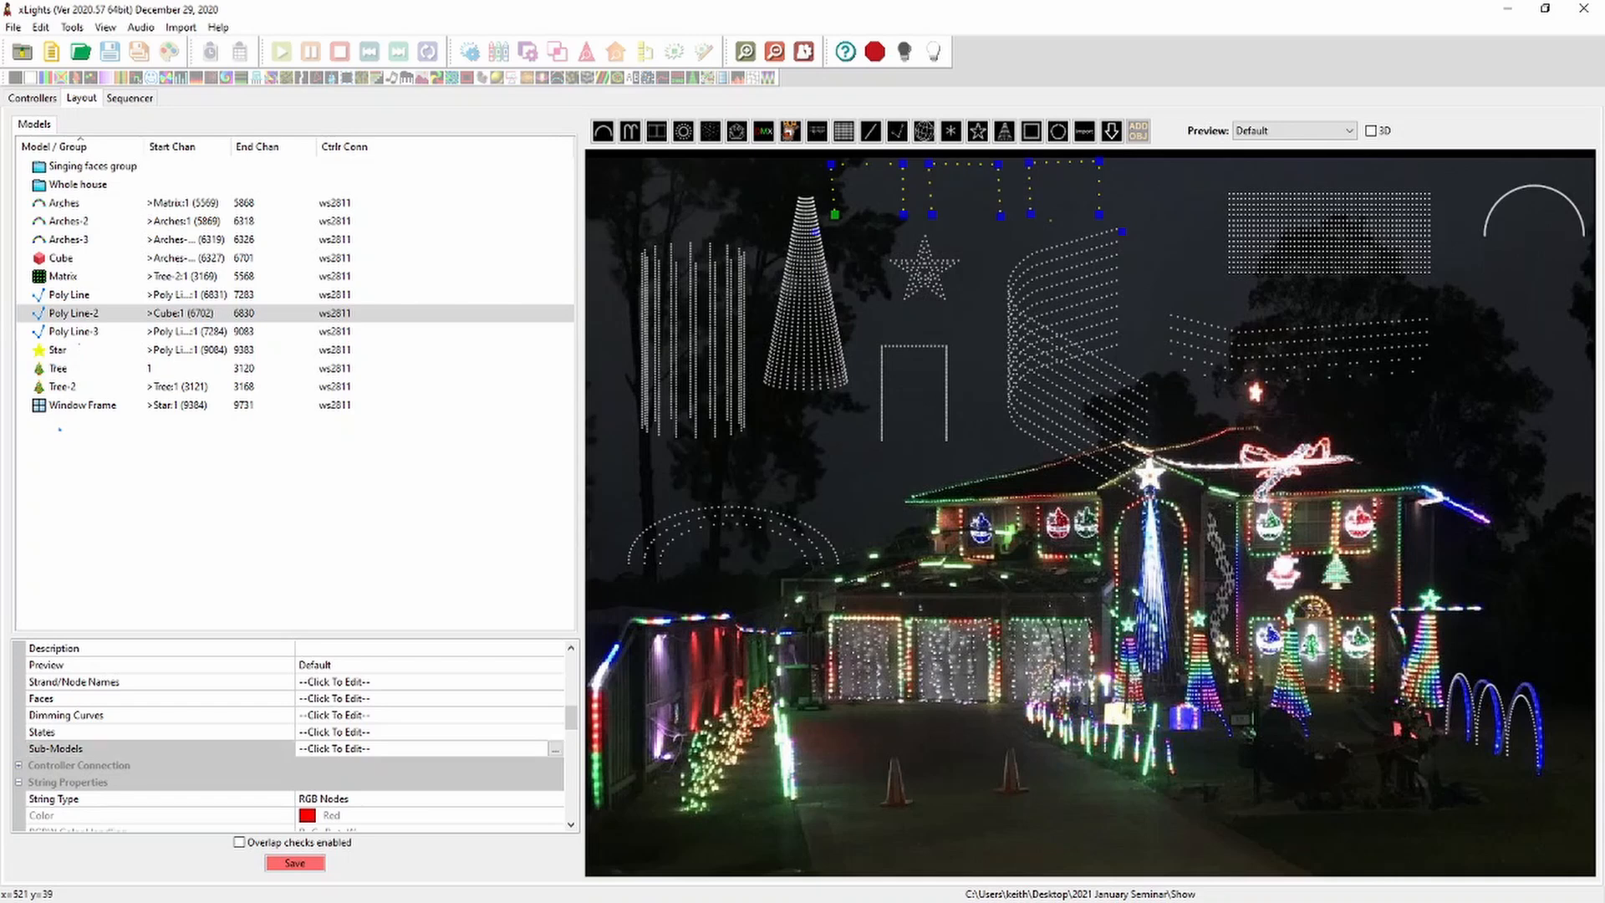
{"action": "left_click", "coordinate": [555, 749]}
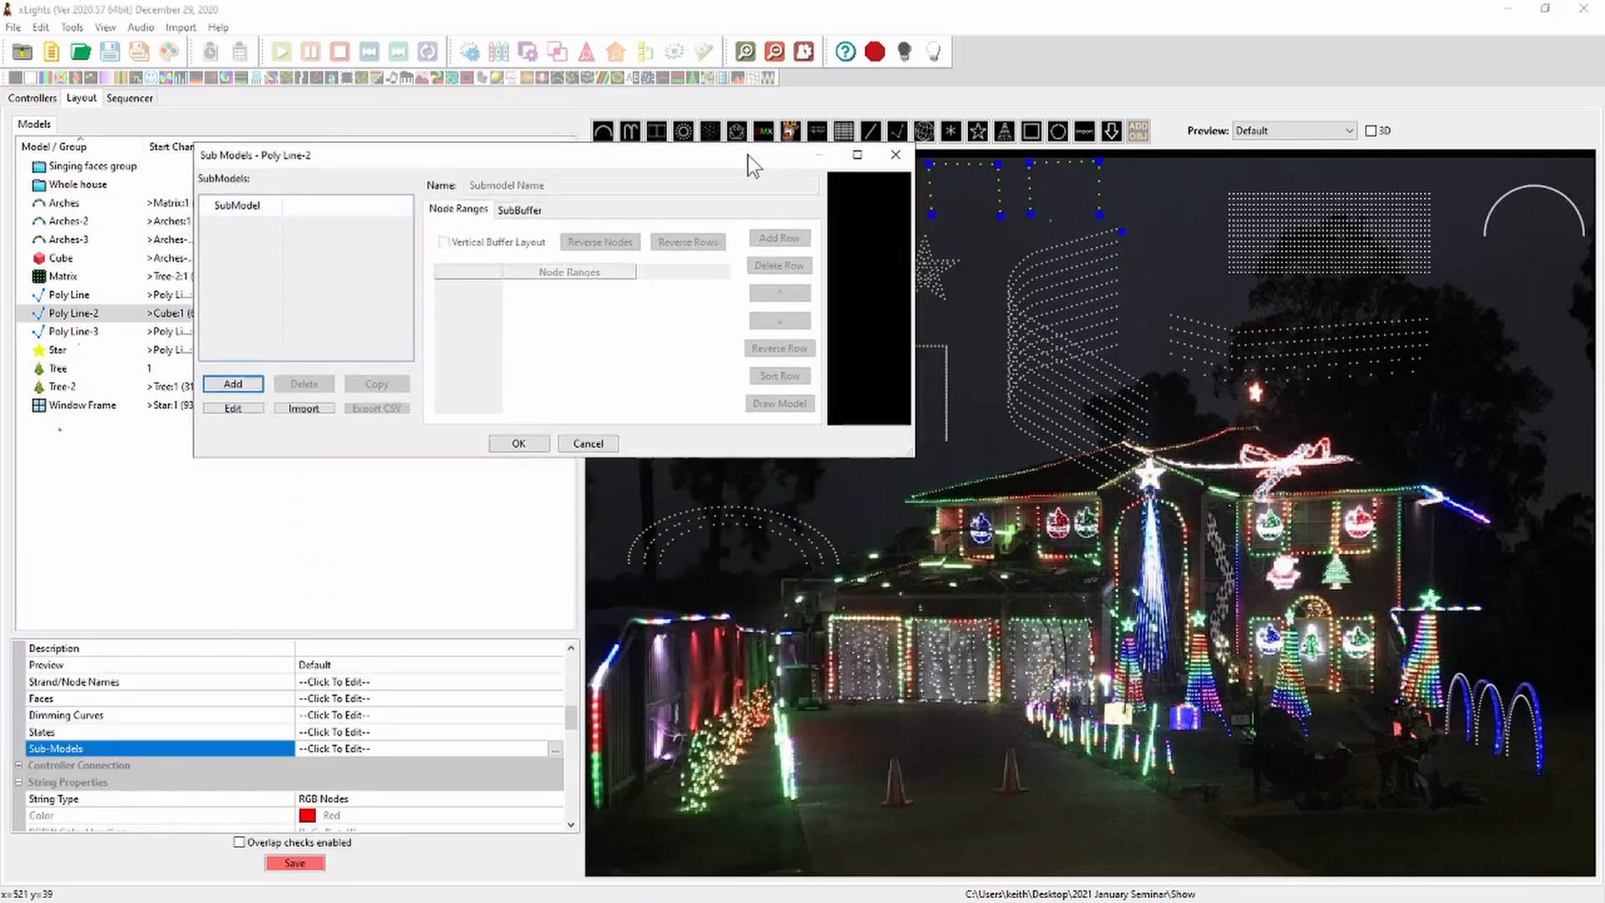
{"action": "left_click_drag", "start_coordinate": [908, 428], "coordinate": [1454, 791]}
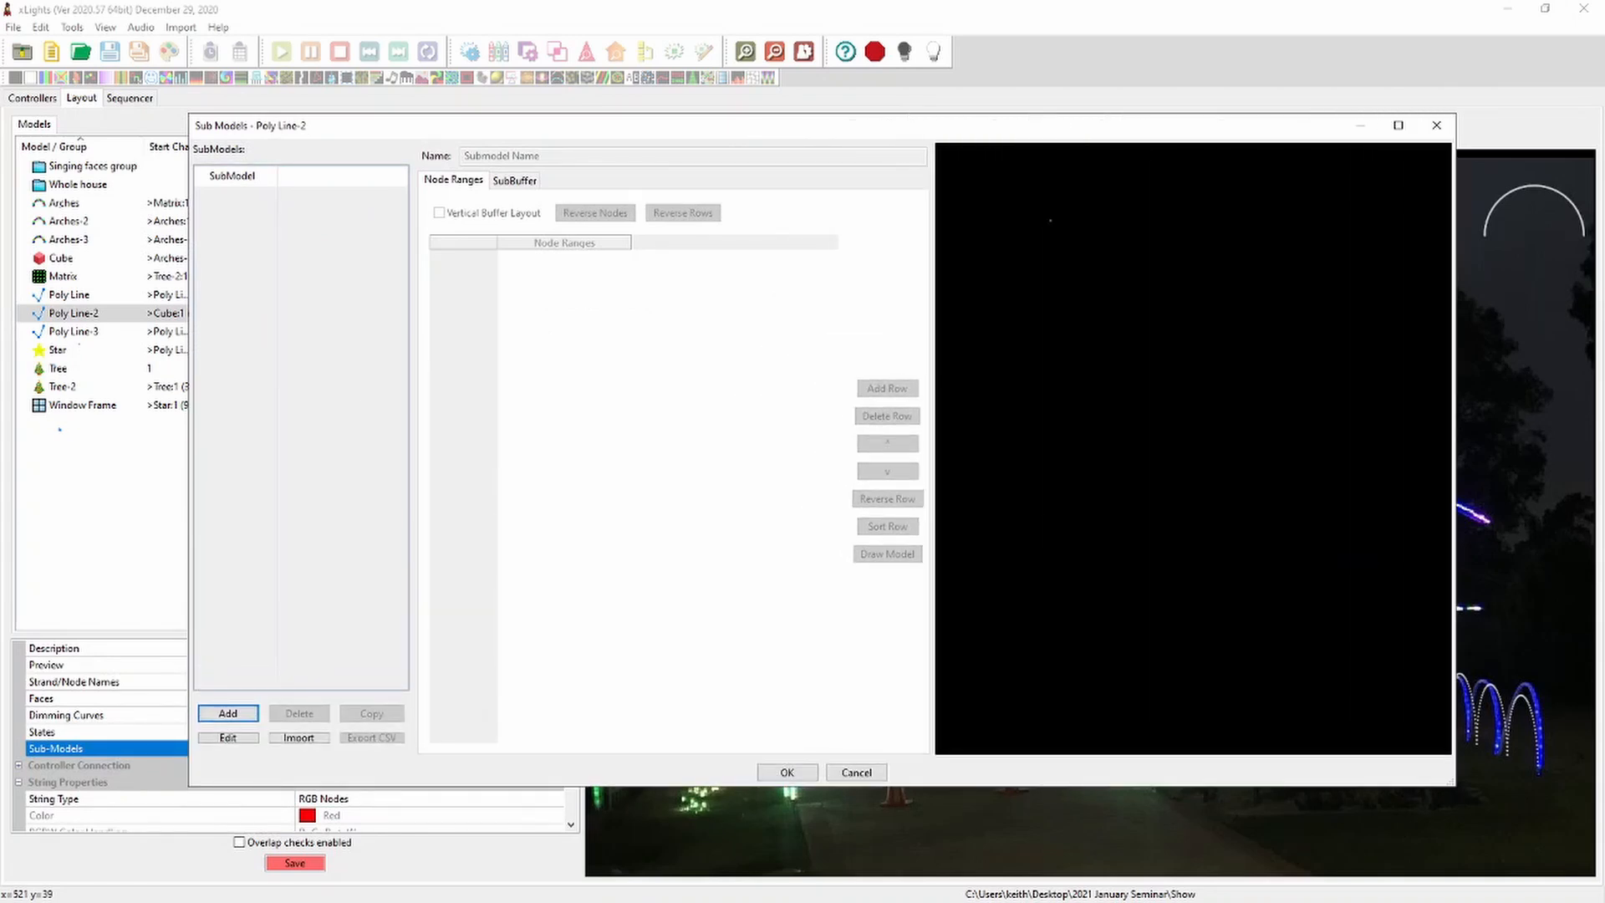
{"action": "left_click_drag", "start_coordinate": [826, 135], "coordinate": [857, 245]}
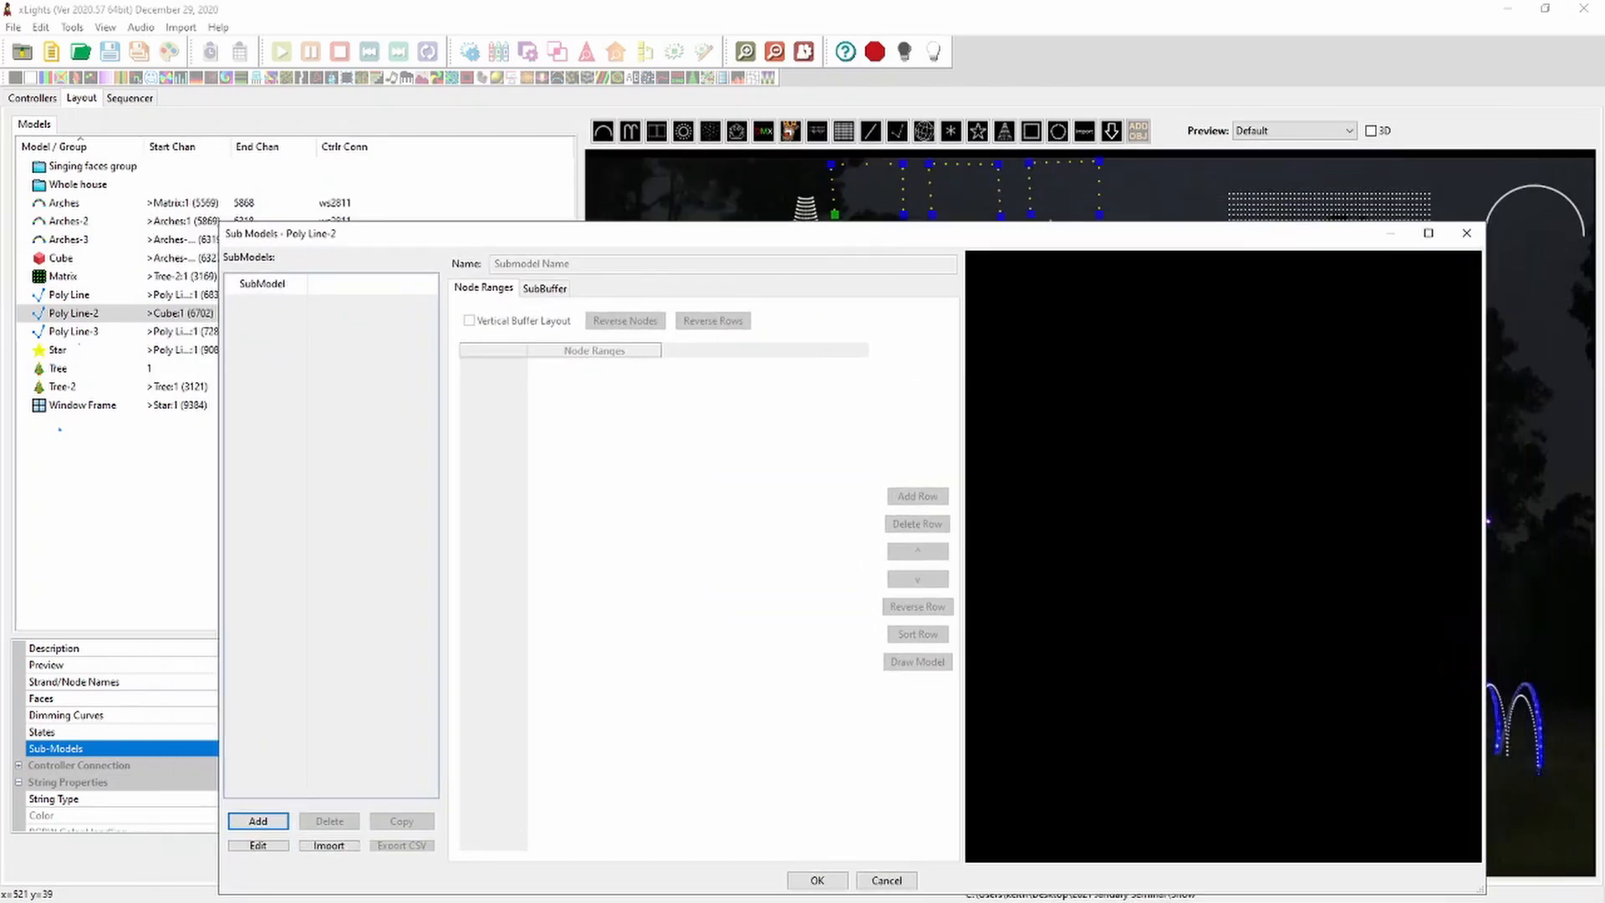
{"action": "left_click", "coordinate": [258, 820]}
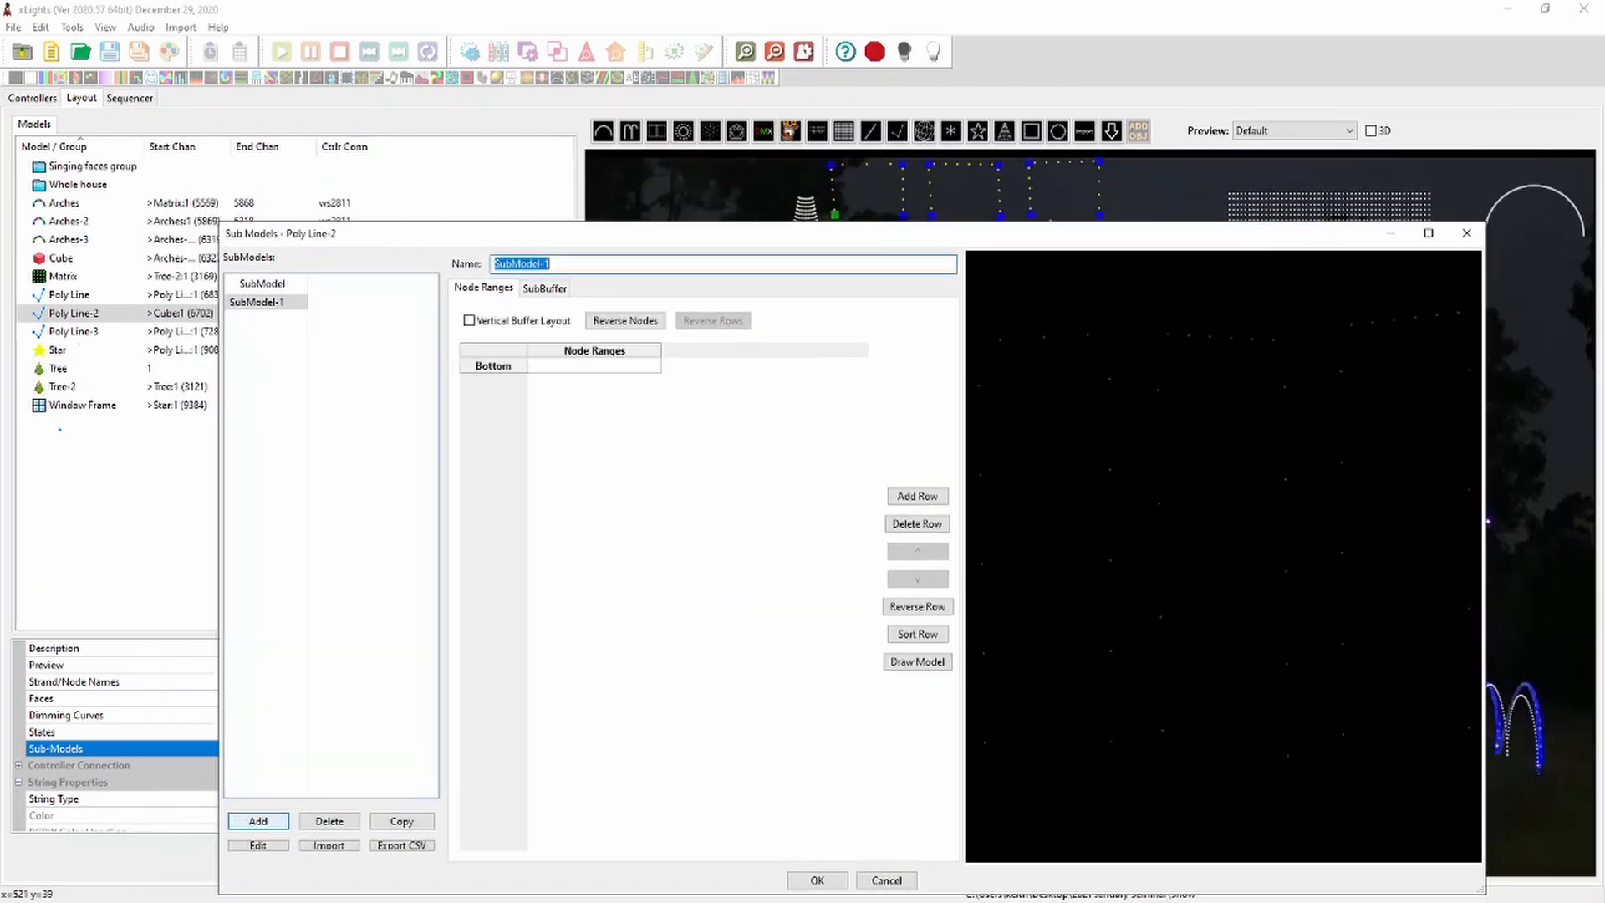
{"action": "type", "text": "Verticals"}
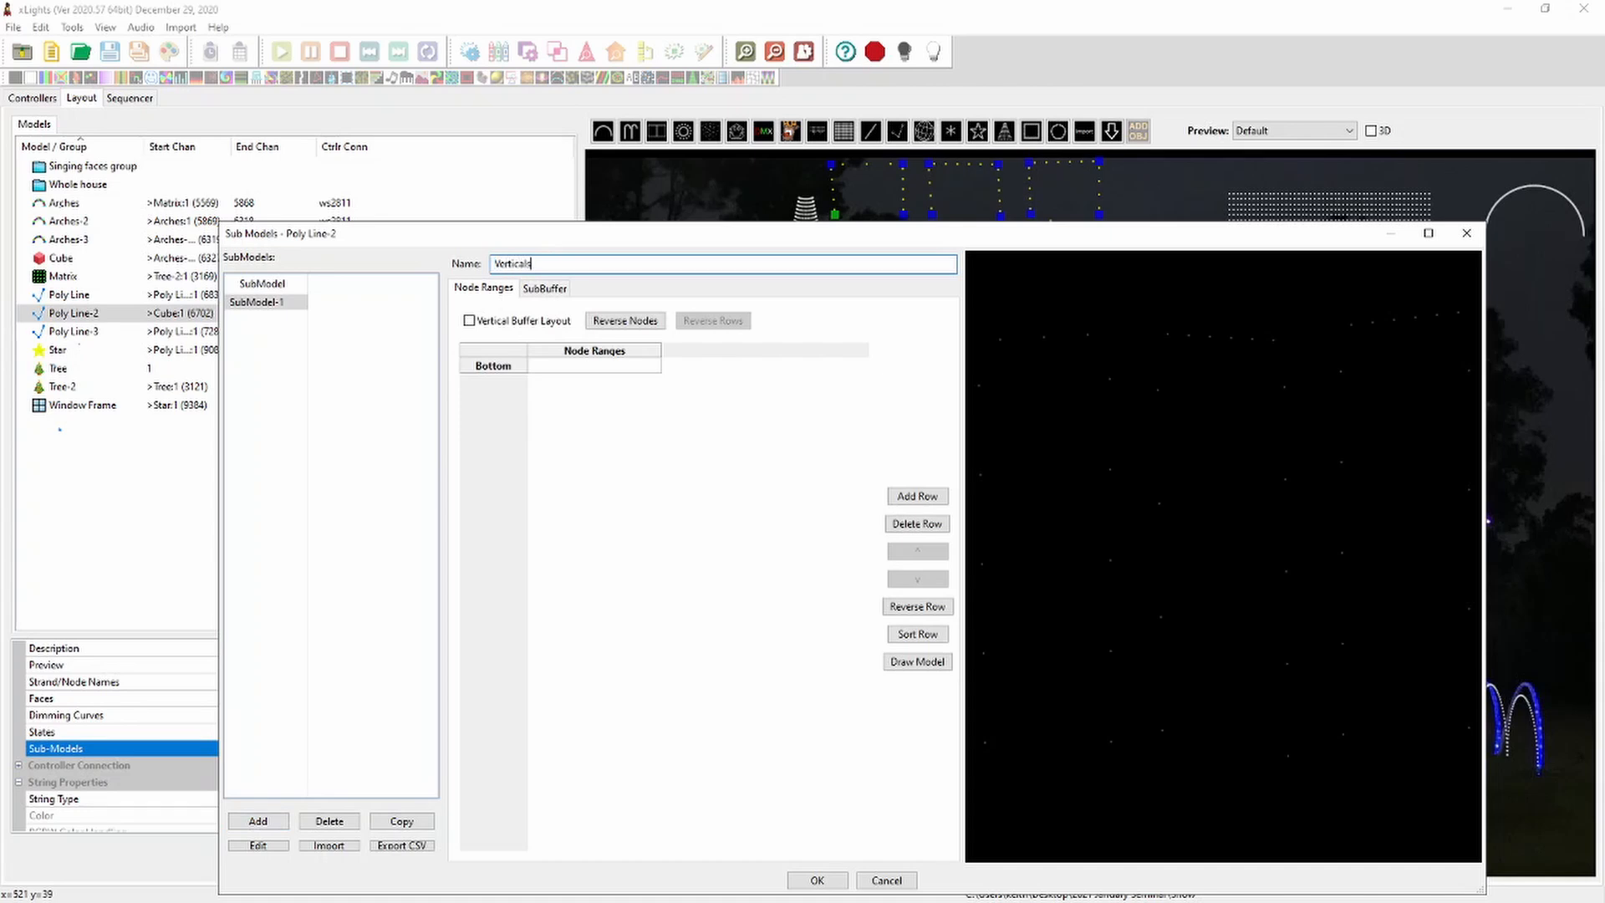
{"action": "key", "text": "Tab"}
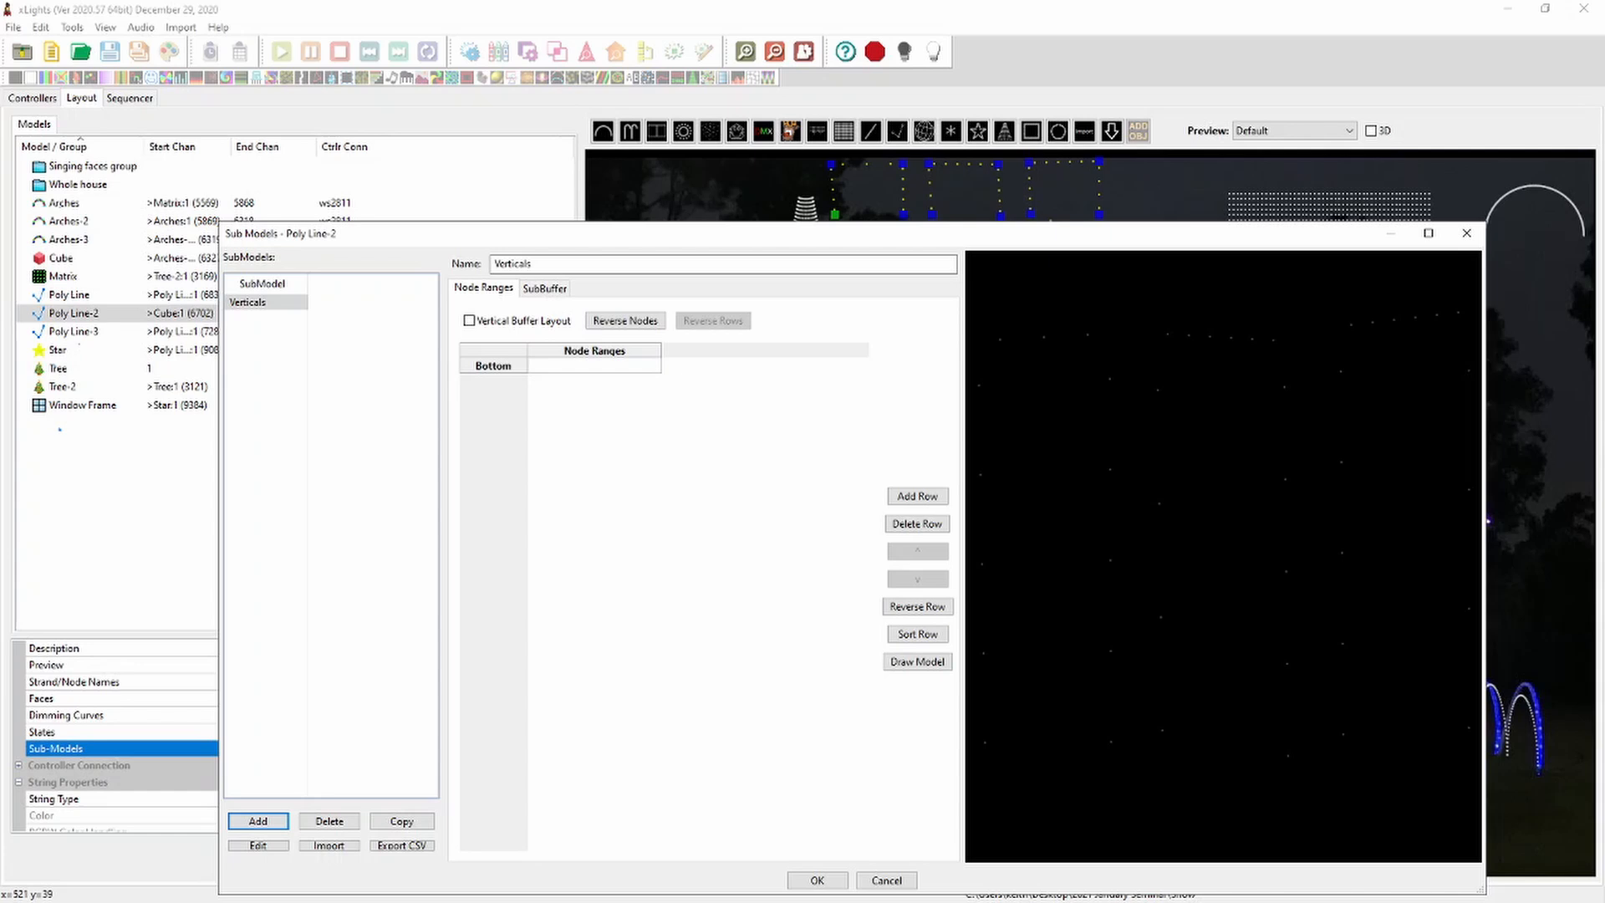
Add four more rows to the Verticals submodel and enter node ranges 1-5, 9-13 and 14-17 in the first three
{"action": "left_click", "coordinate": [917, 496]}
{"action": "left_click", "coordinate": [917, 497]}
{"action": "left_click", "coordinate": [917, 497]}
{"action": "left_click", "coordinate": [917, 496]}
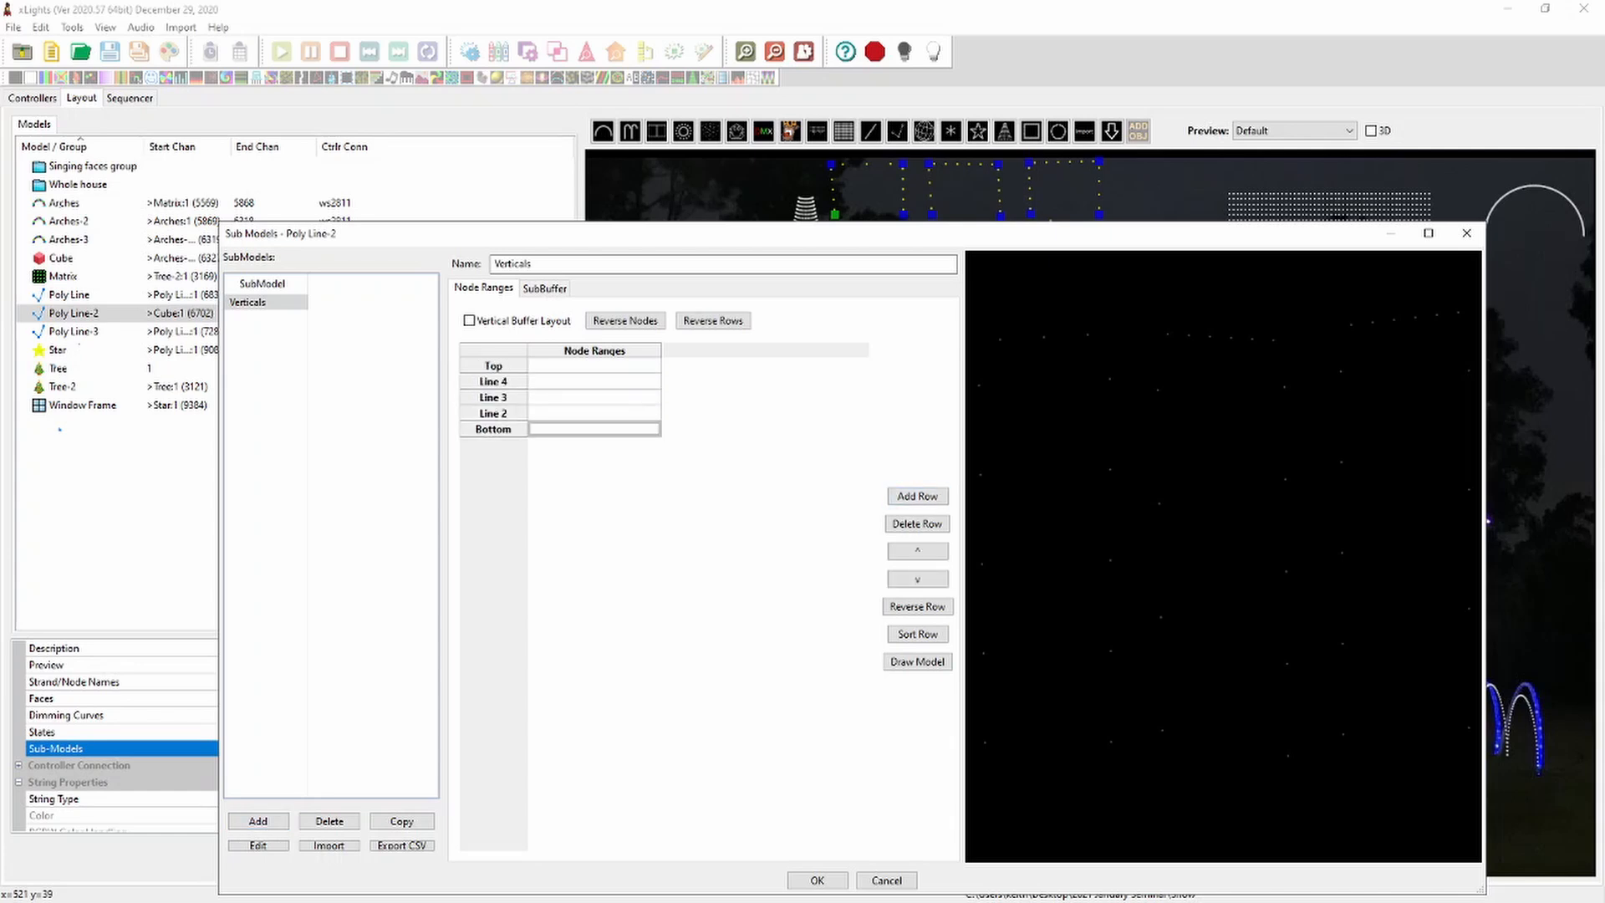
{"action": "left_click", "coordinate": [594, 365]}
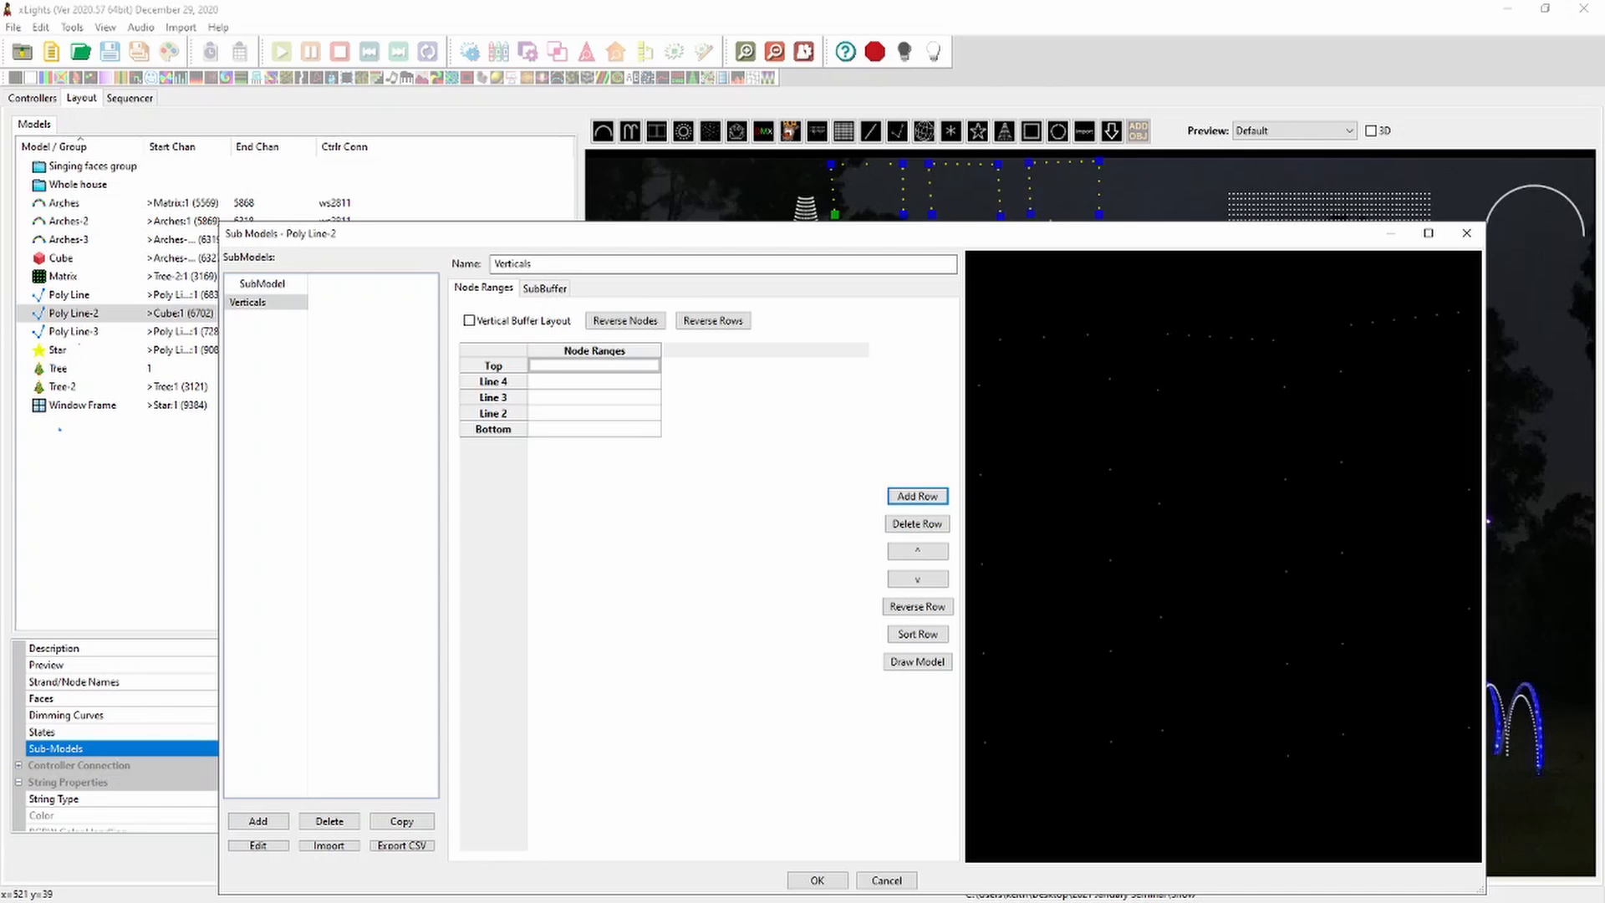
{"action": "type", "text": "1-5"}
{"action": "key", "text": "Return"}
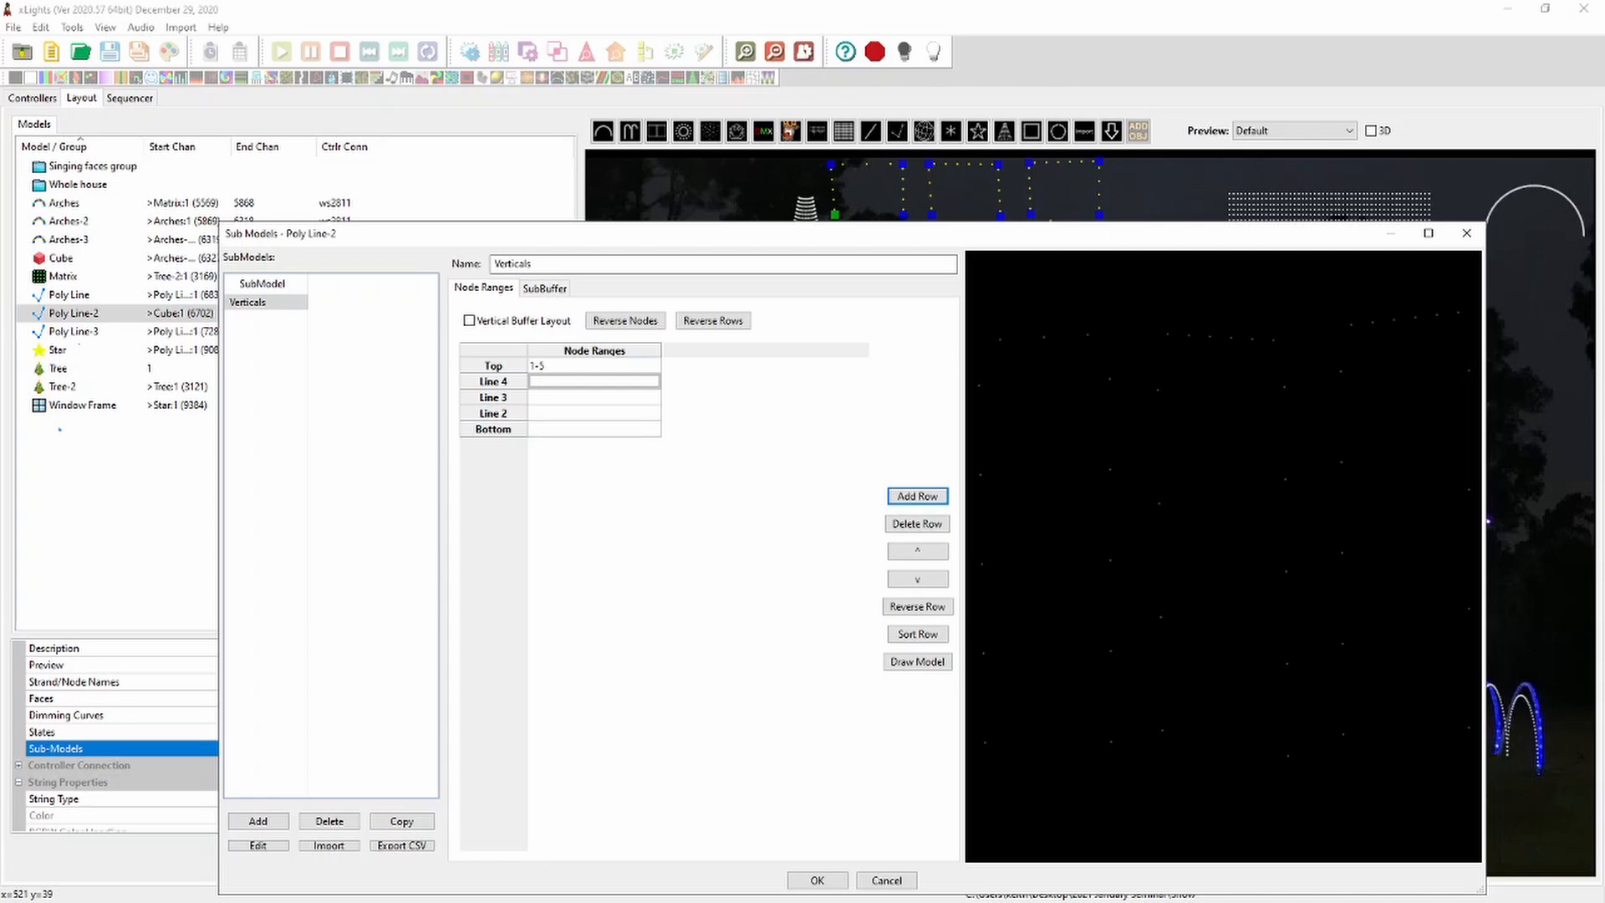
{"action": "type", "text": "9-13"}
{"action": "key", "text": "Return"}
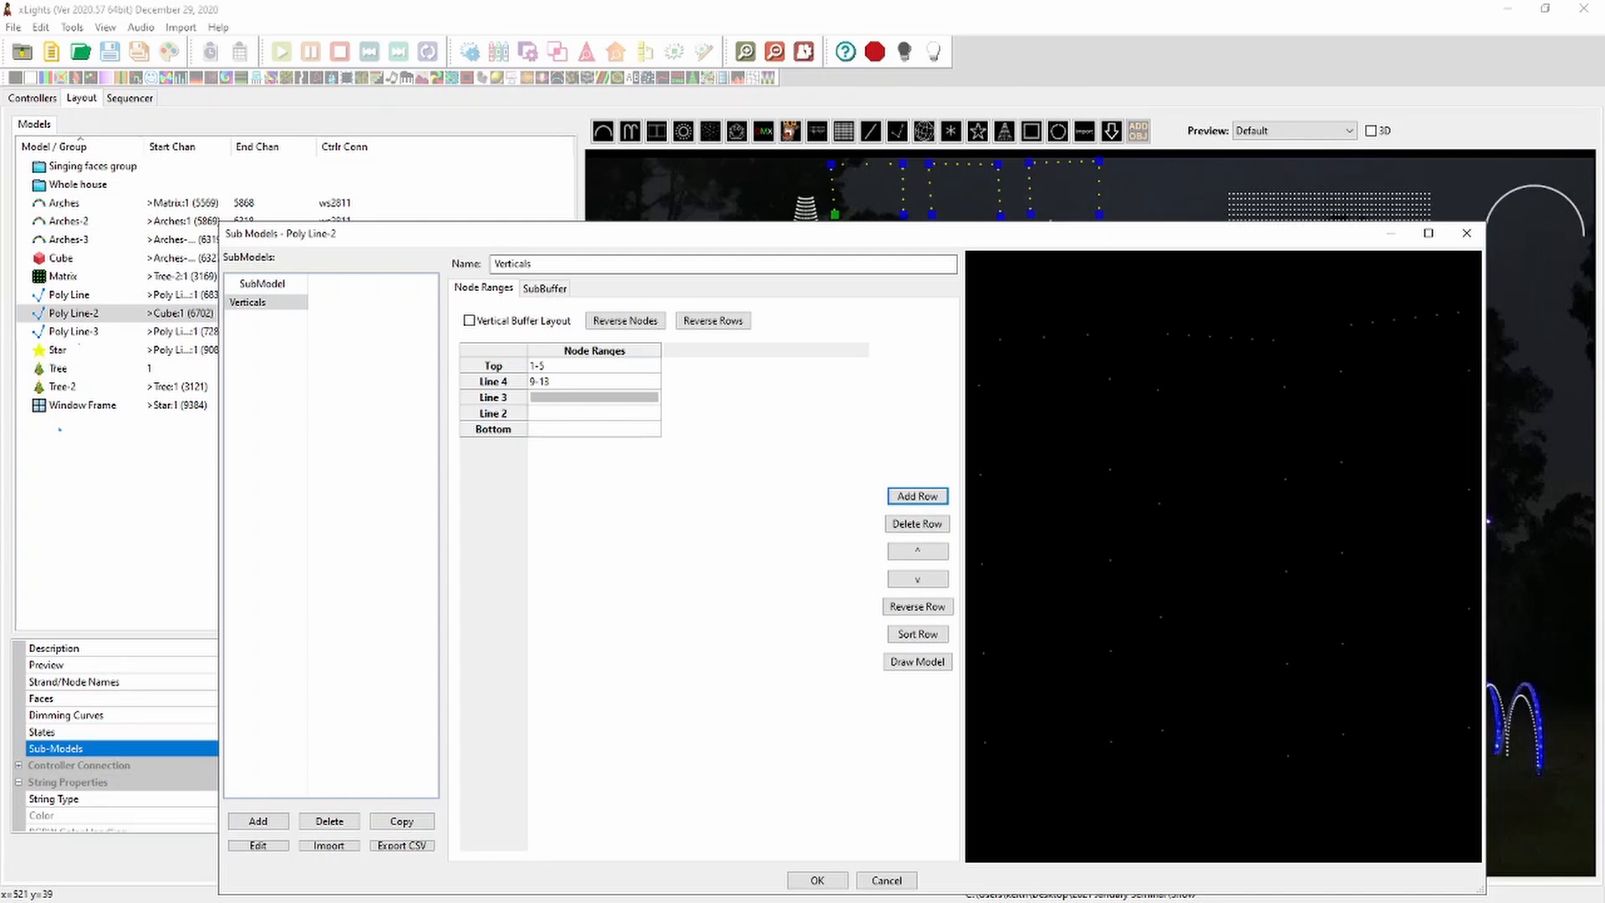
{"action": "type", "text": "14-17"}
{"action": "key", "text": "Return"}
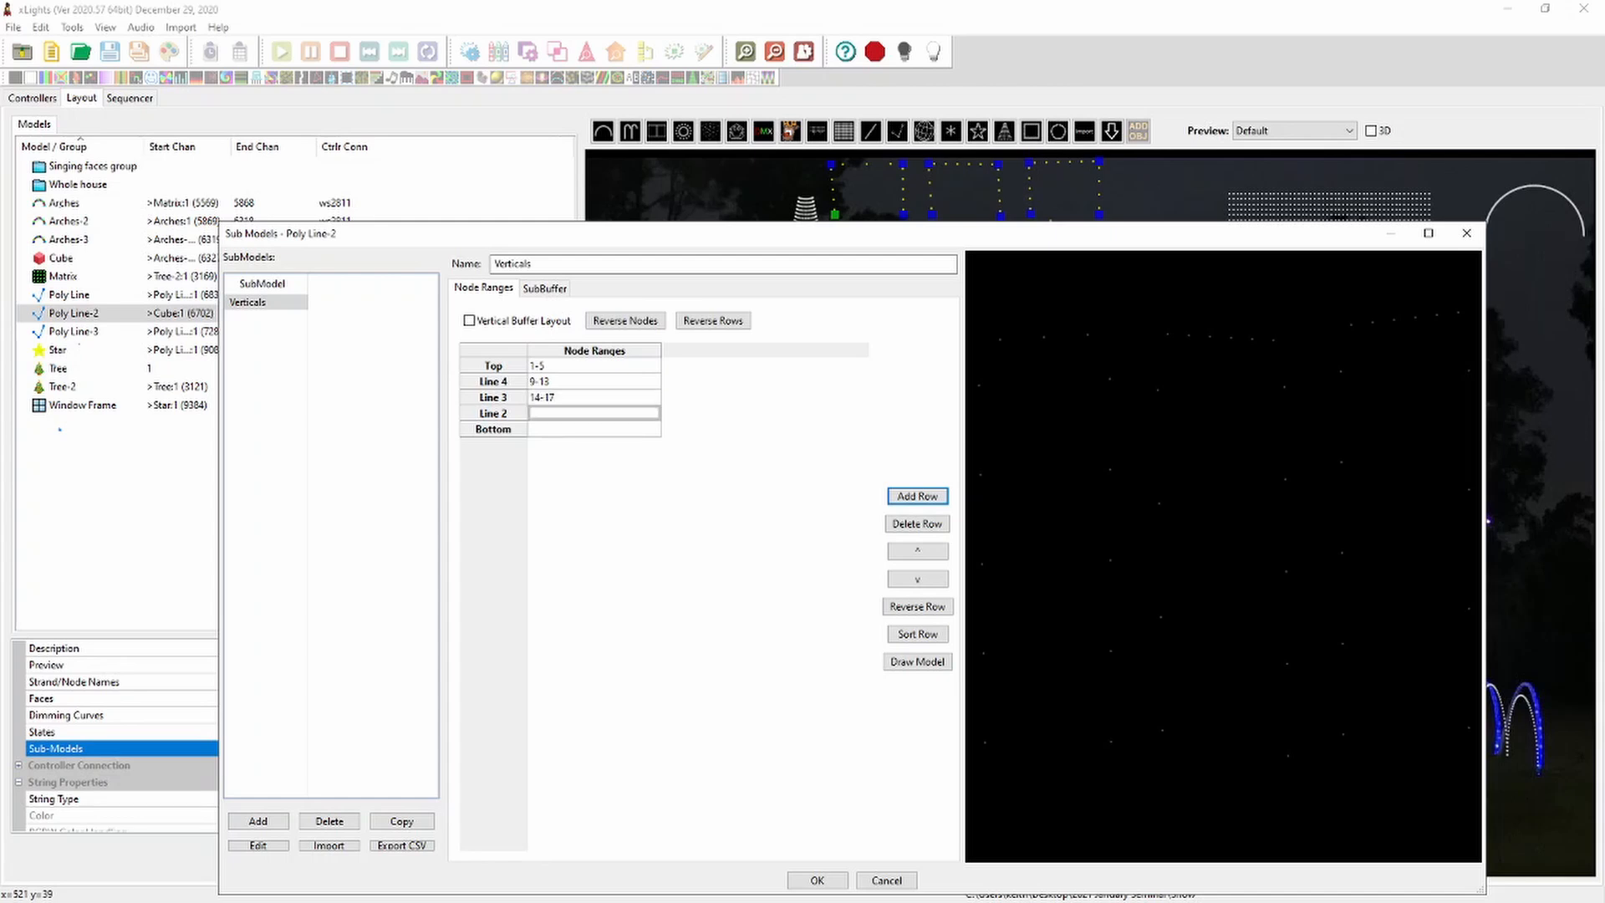
Fill the last two rows with 24-28 and 29-33, add a row for 40-43, accept, and select Verticals under Poly Line-2
{"action": "type", "text": "24-28"}
{"action": "key", "text": "Return"}
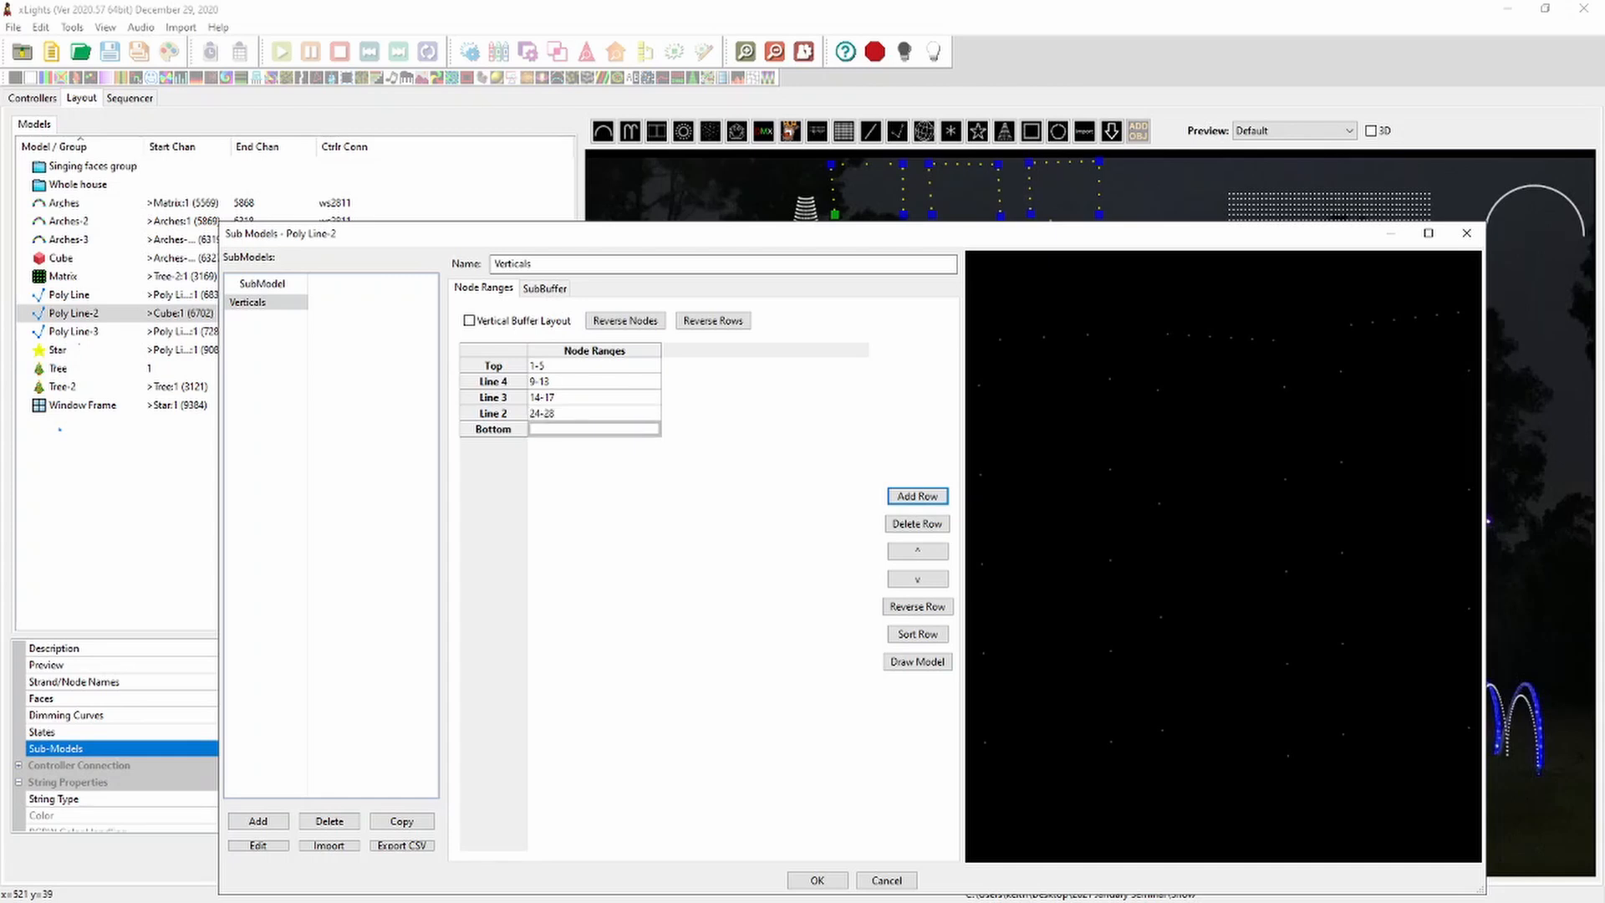
{"action": "type", "text": "29-33"}
{"action": "left_click", "coordinate": [917, 496]}
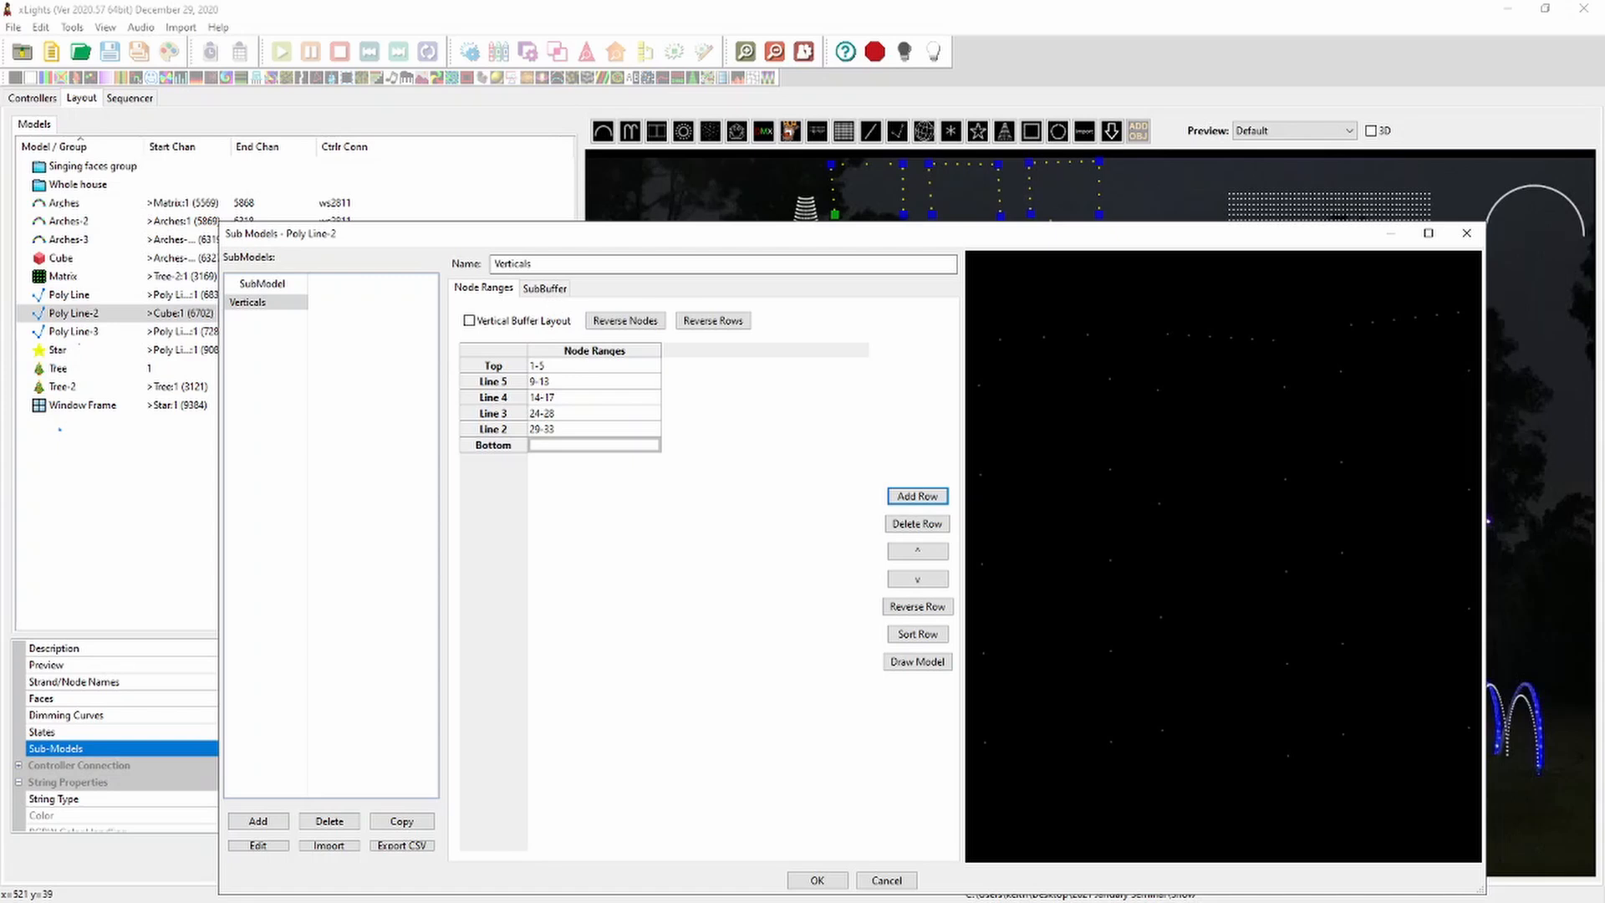
{"action": "type", "text": "40-43"}
{"action": "left_click", "coordinate": [817, 880]}
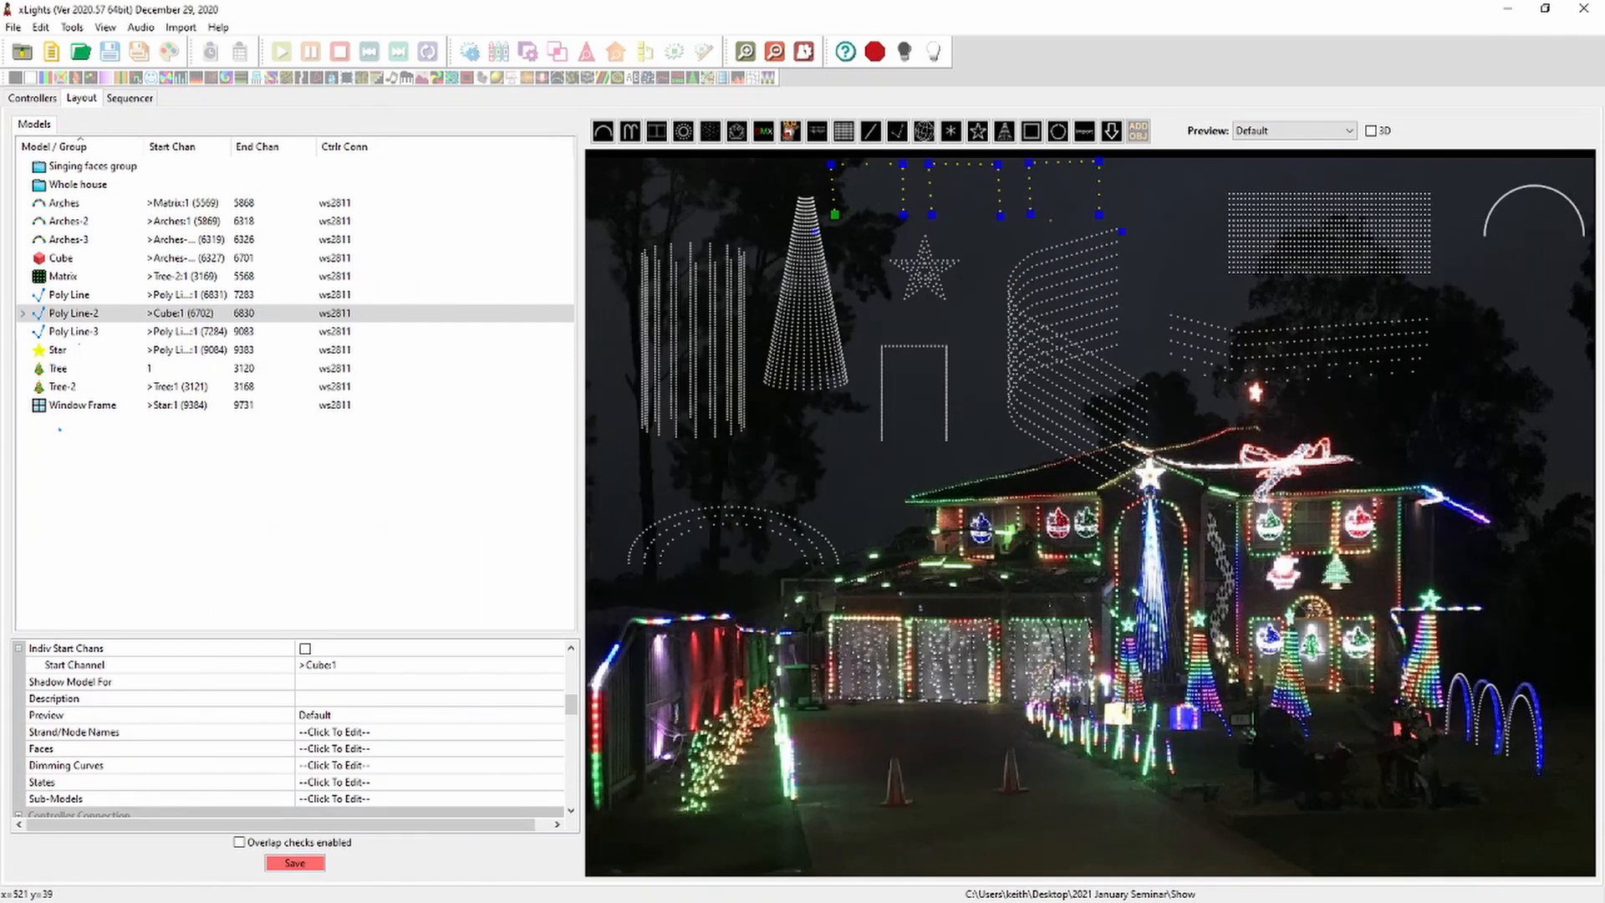
{"action": "left_click", "coordinate": [23, 313]}
{"action": "left_click", "coordinate": [74, 332]}
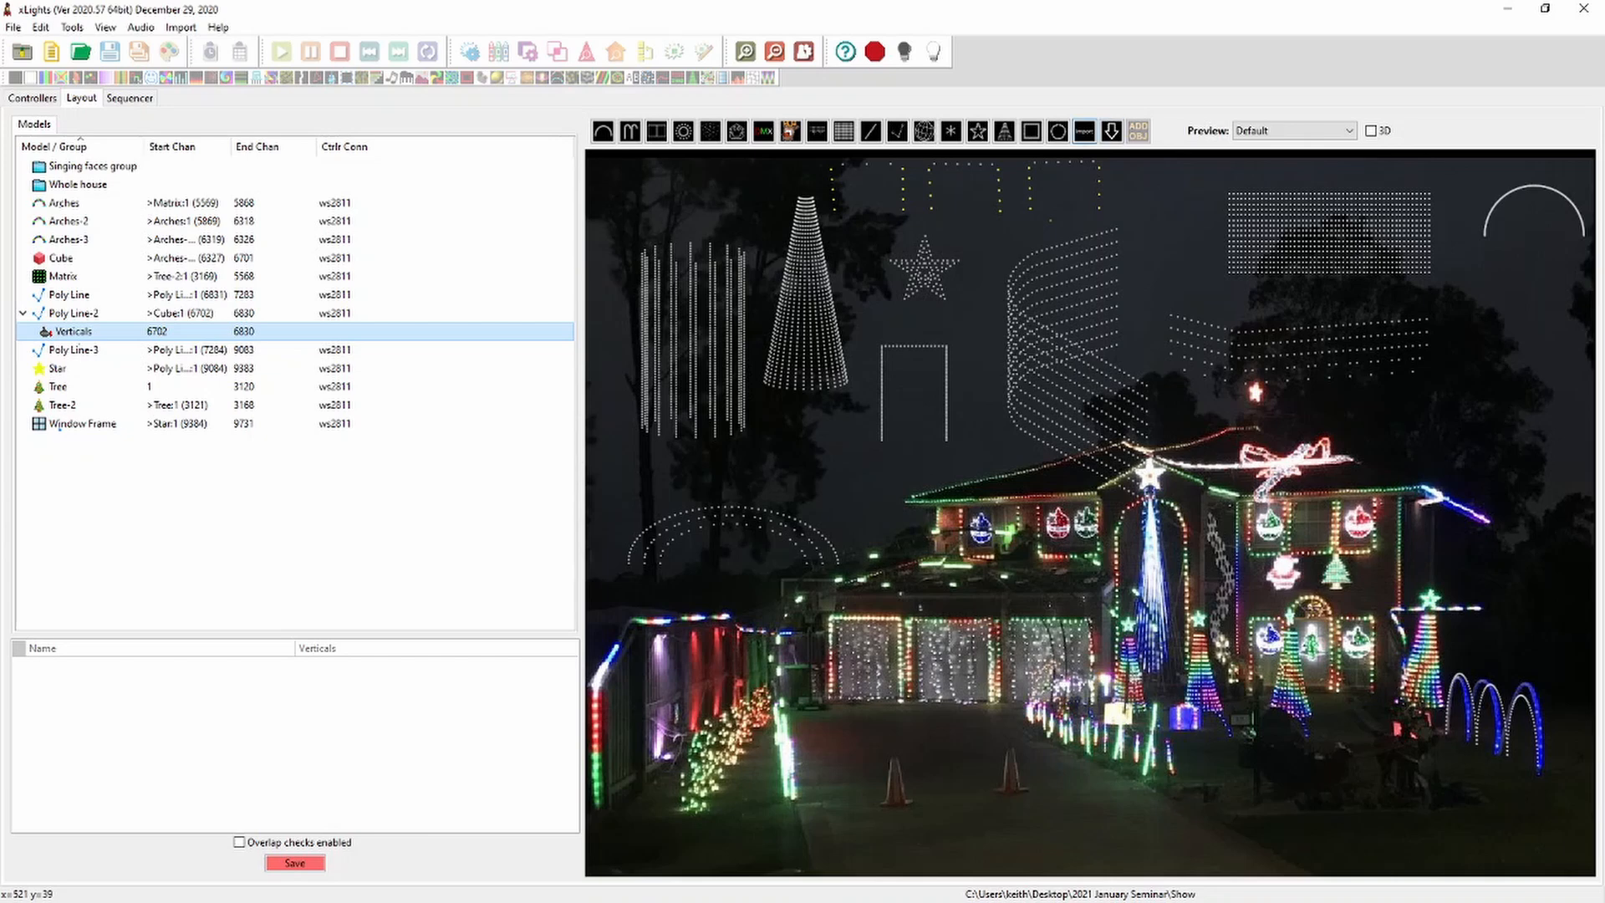
Insert the Boscoyo Penguin from the Penguins category of Boscoyo Studio's DayCor Printed Props in the model download library
{"action": "left_click", "coordinate": [1111, 132]}
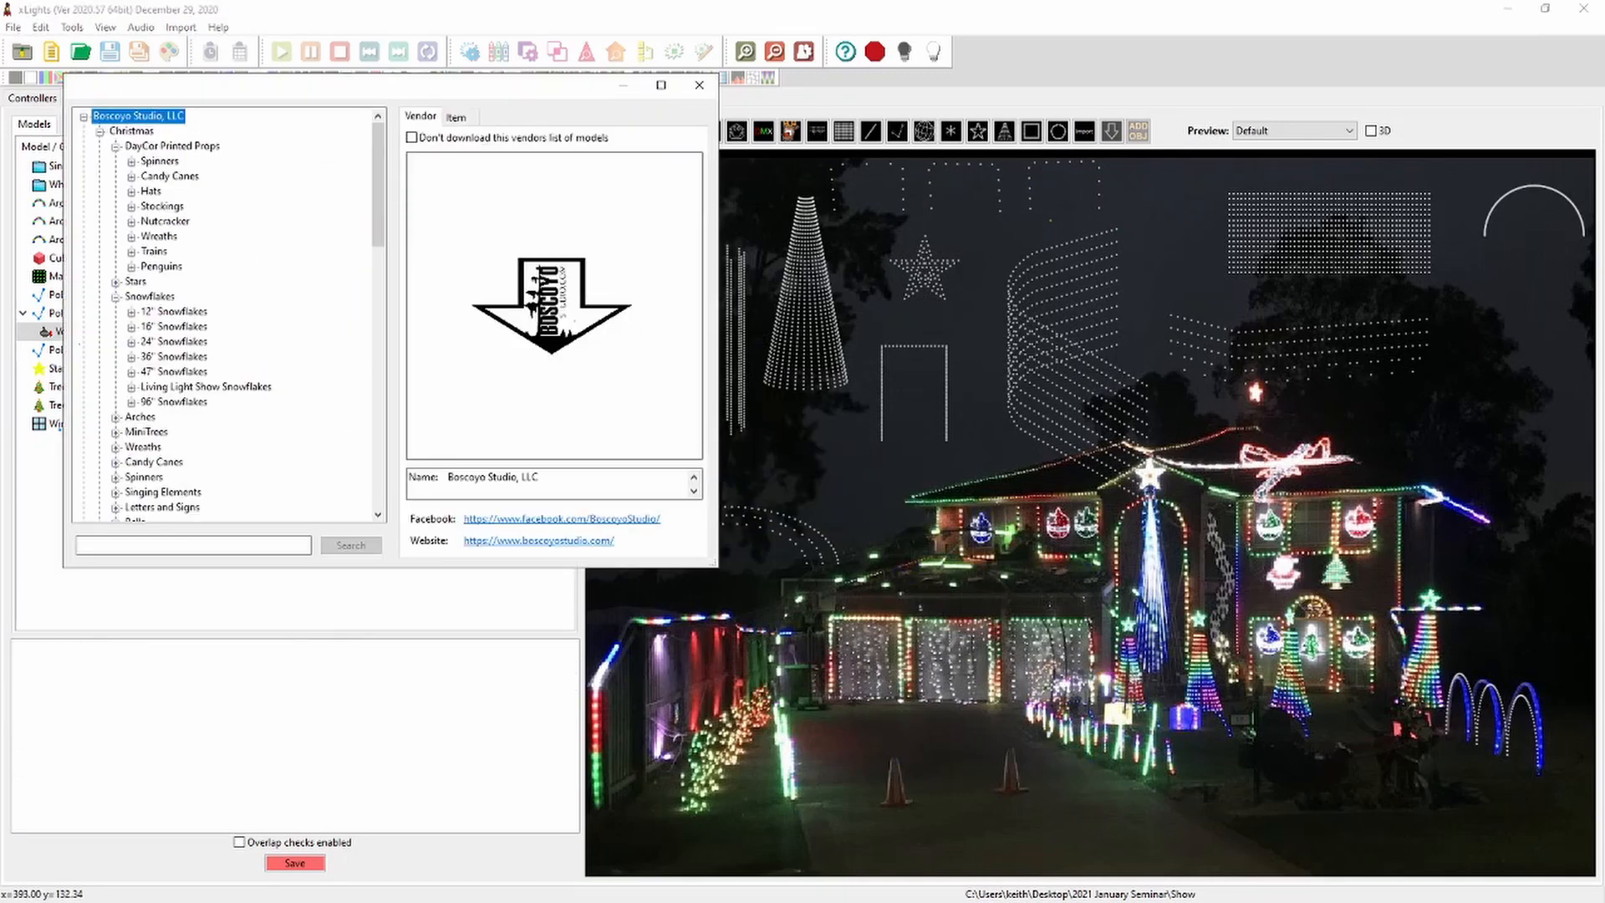
{"action": "left_click", "coordinate": [132, 266]}
{"action": "left_click", "coordinate": [195, 282]}
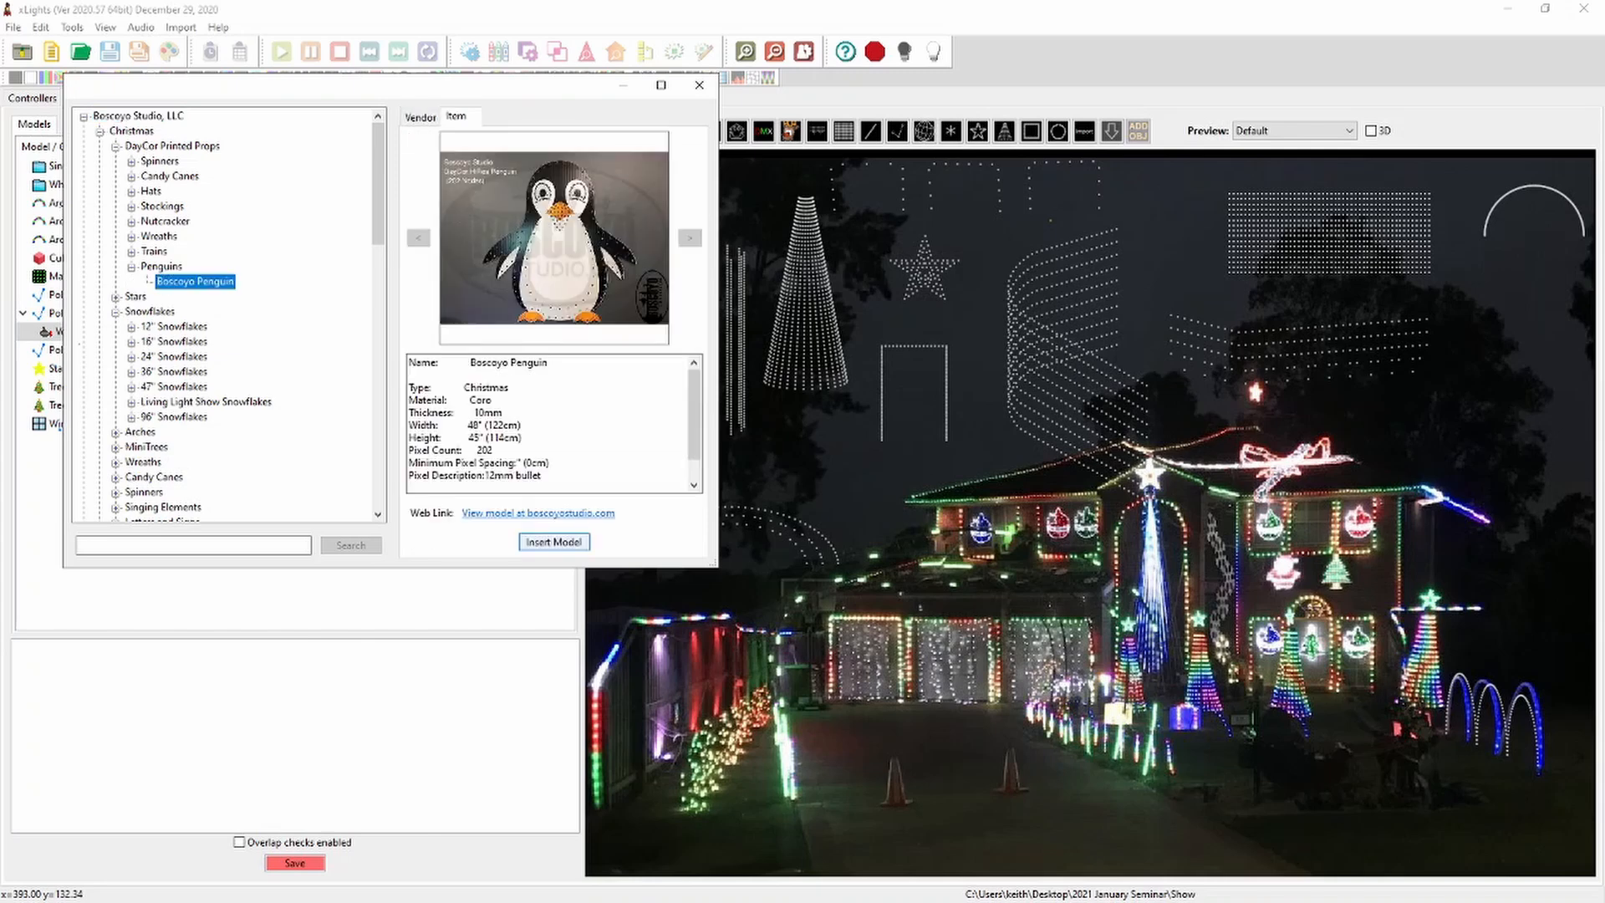
{"action": "left_click", "coordinate": [554, 543]}
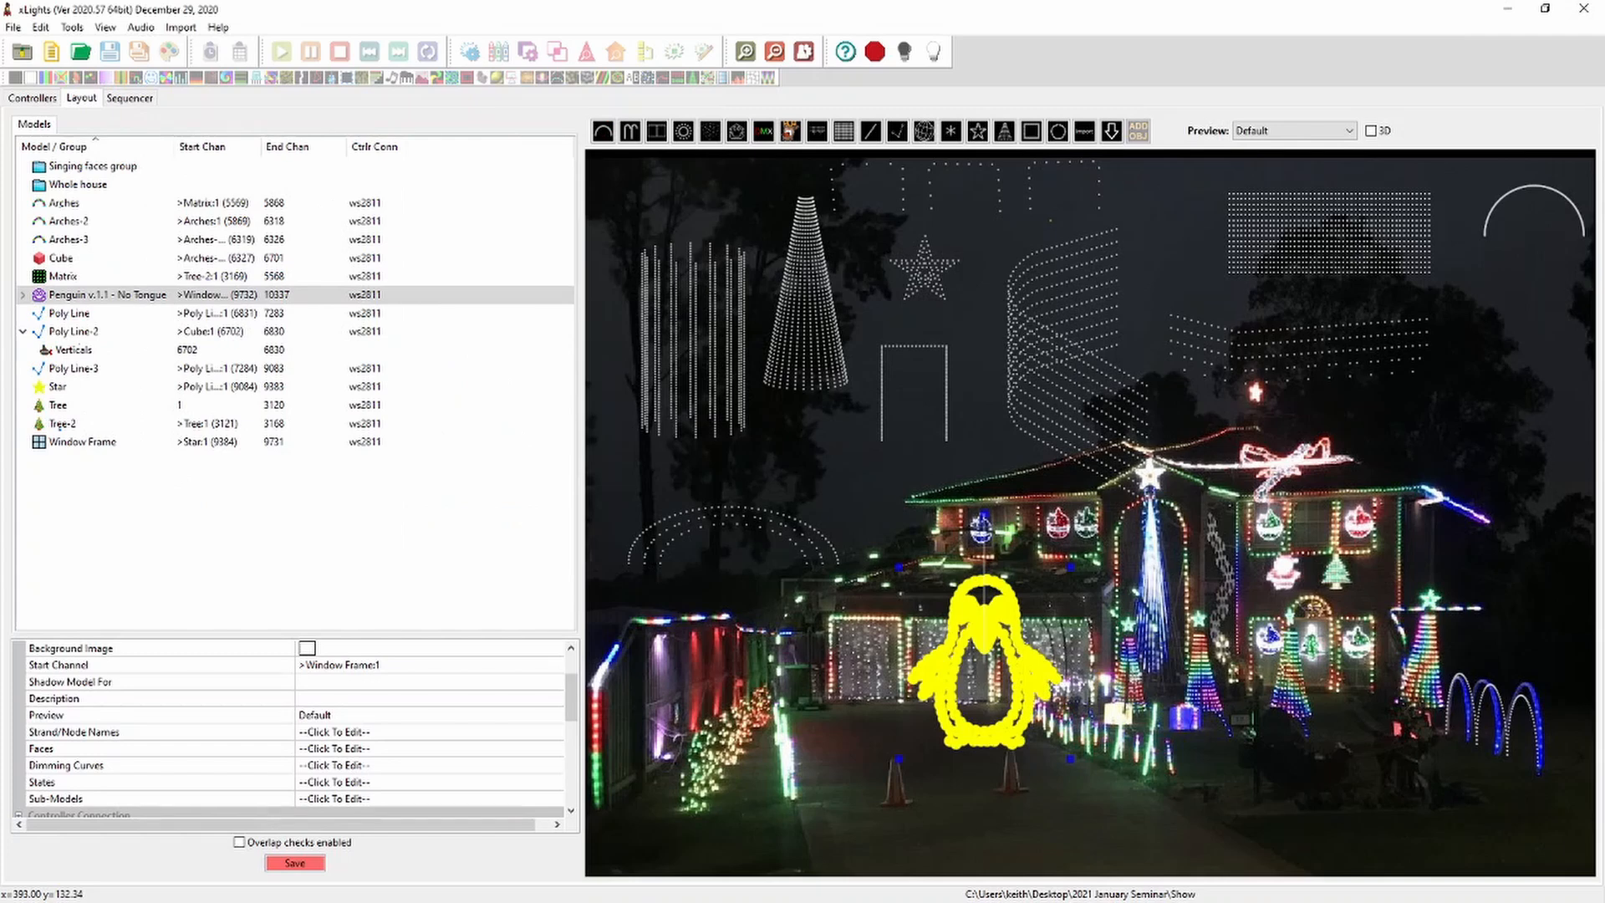
Move the penguin up over the garage and enlarge it in width and height
{"action": "left_click_drag", "start_coordinate": [1014, 686], "coordinate": [971, 602]}
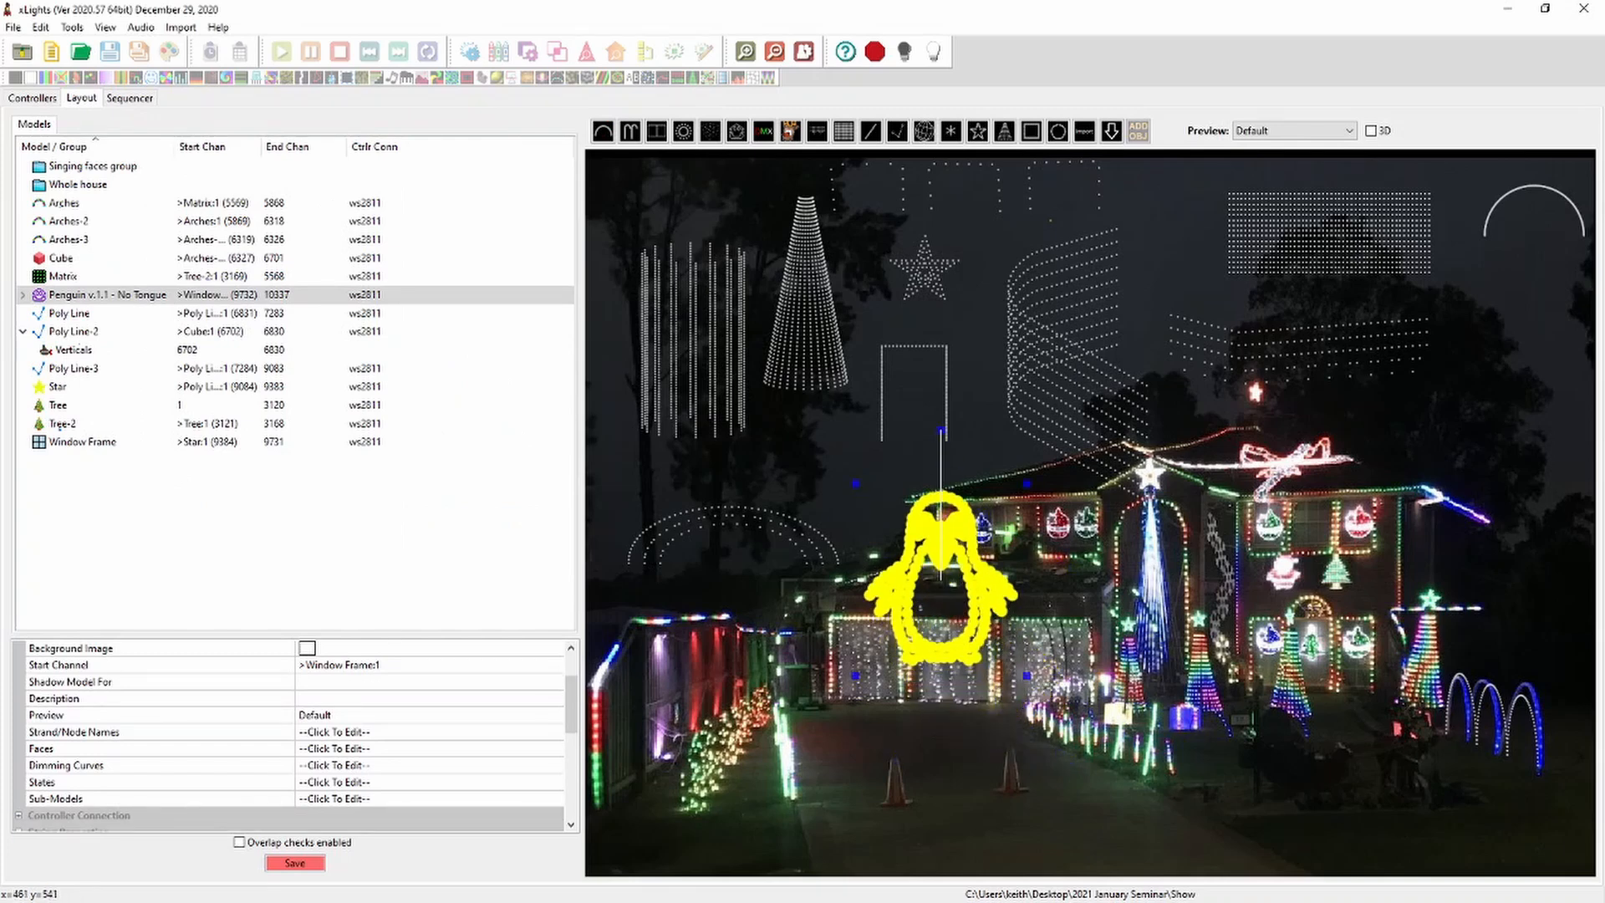
{"action": "left_click_drag", "start_coordinate": [1027, 675], "coordinate": [1085, 741]}
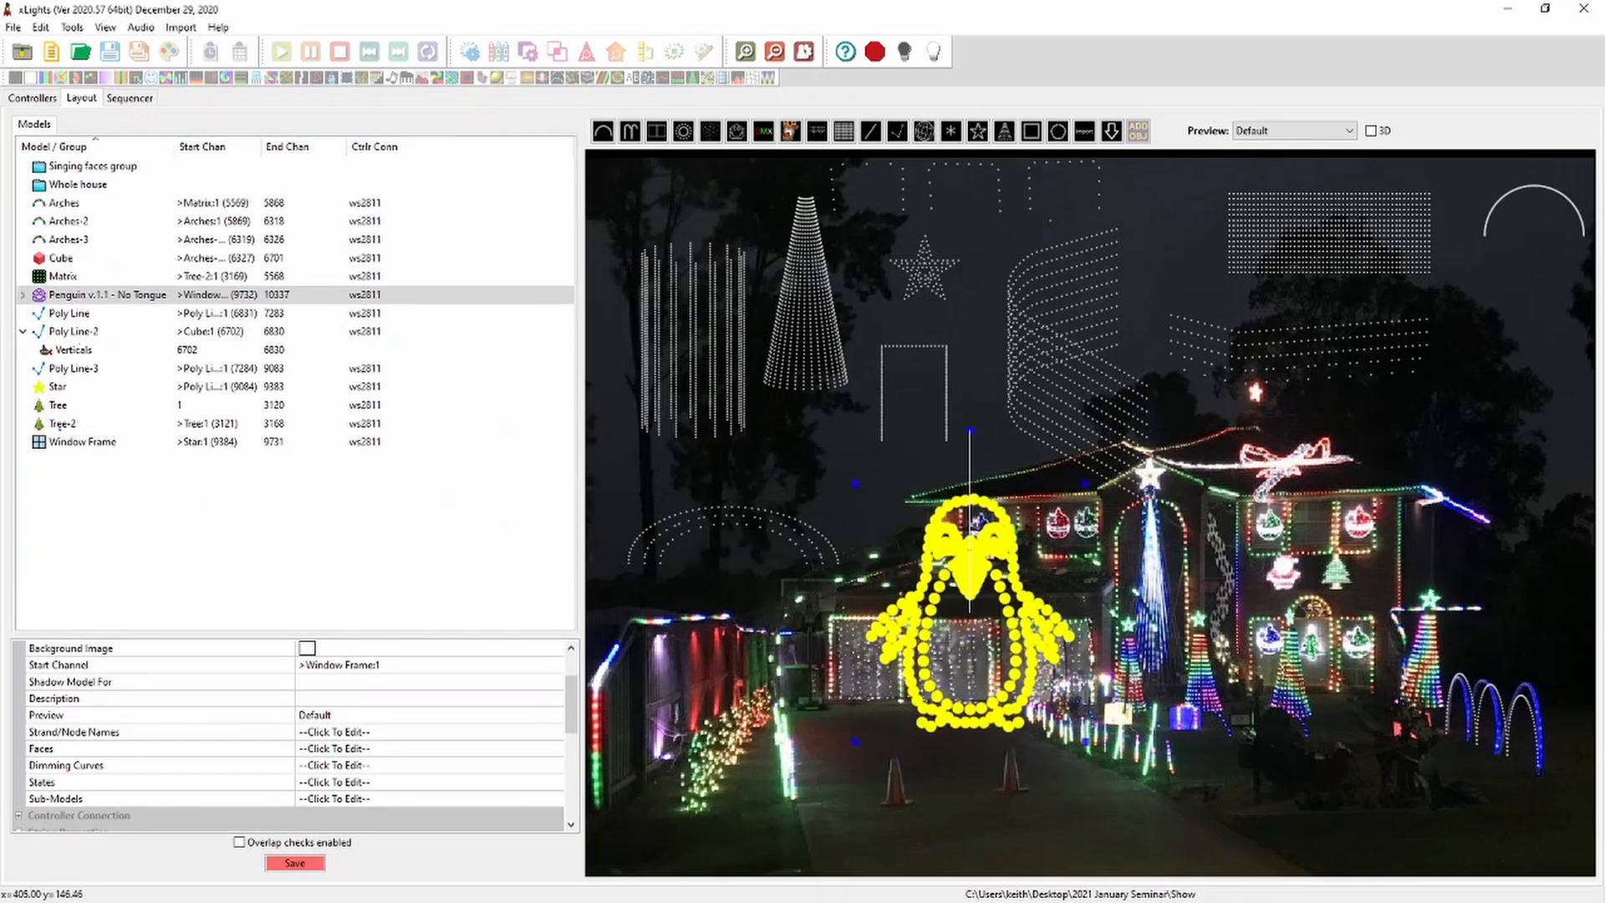
{"action": "left_click_drag", "start_coordinate": [855, 484], "coordinate": [848, 452]}
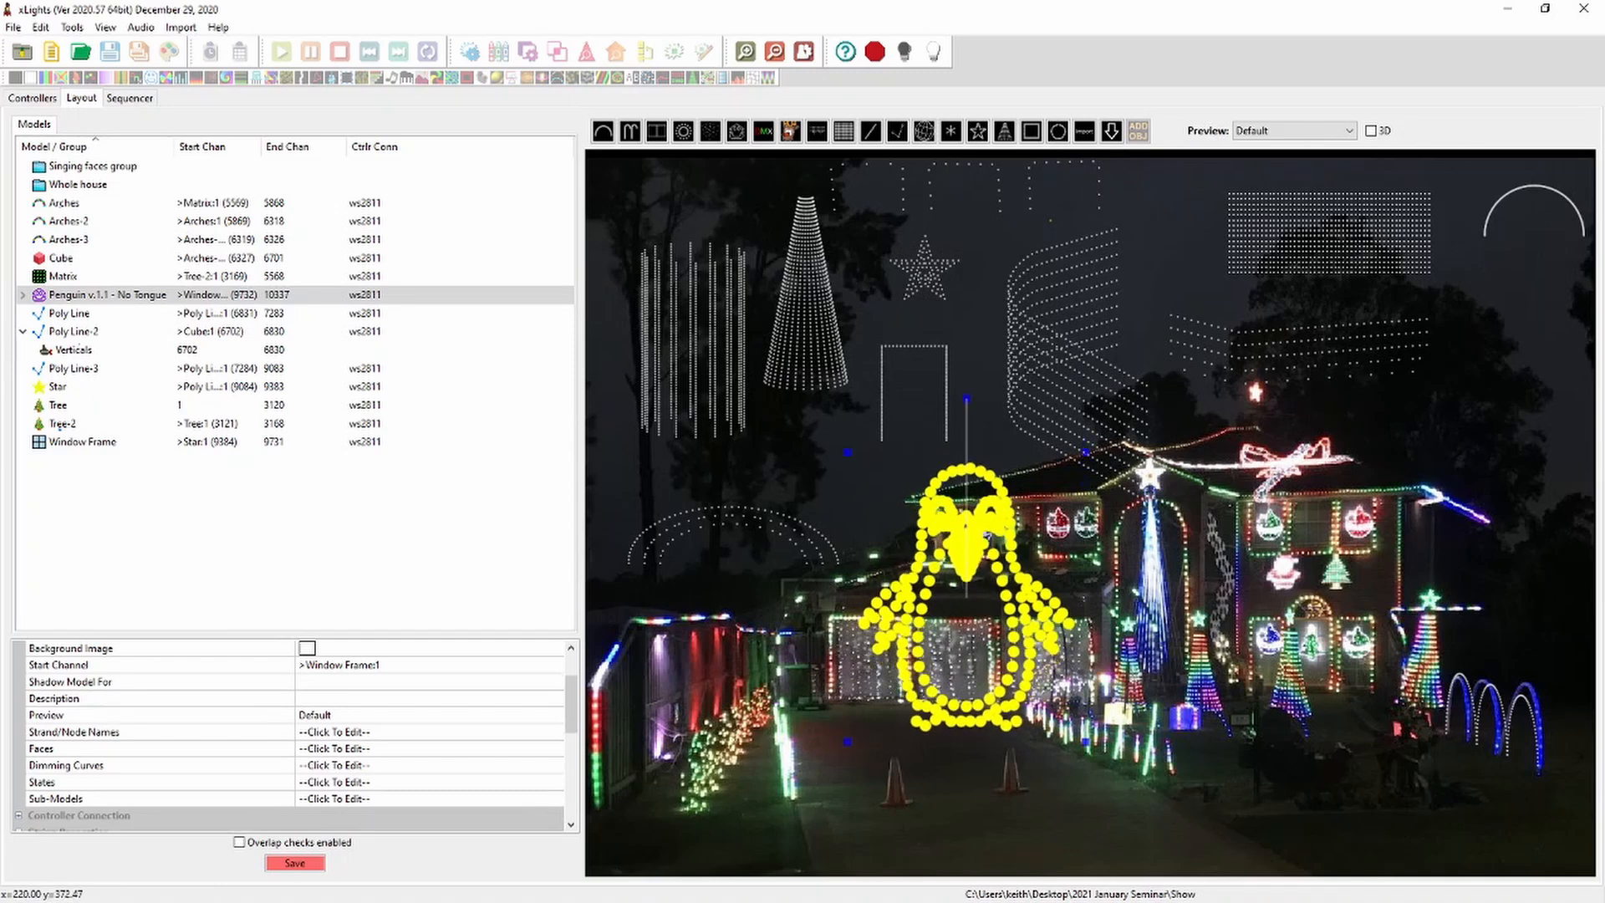
Reduce the penguin's pixel size in its appearance settings, trying 2 first and settling on 5
{"action": "left_click_drag", "start_coordinate": [571, 705], "coordinate": [571, 789]}
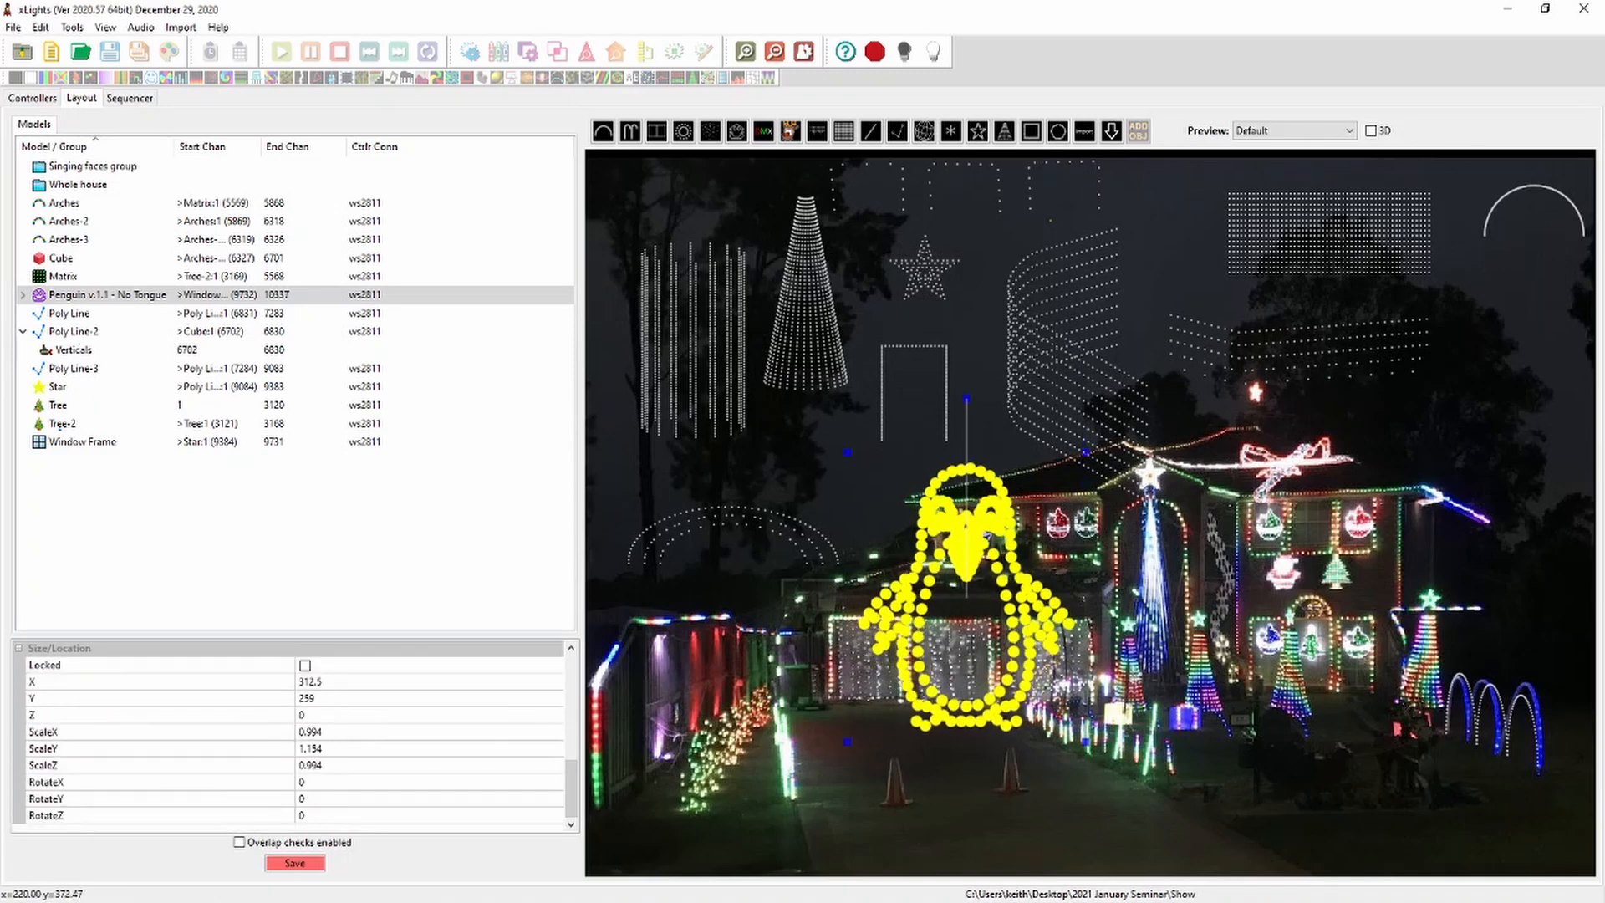
{"action": "scroll", "coordinate": [294, 736], "scroll_direction": "up", "scroll_amount": 4}
{"action": "scroll", "coordinate": [294, 736], "scroll_direction": "up", "scroll_amount": 1}
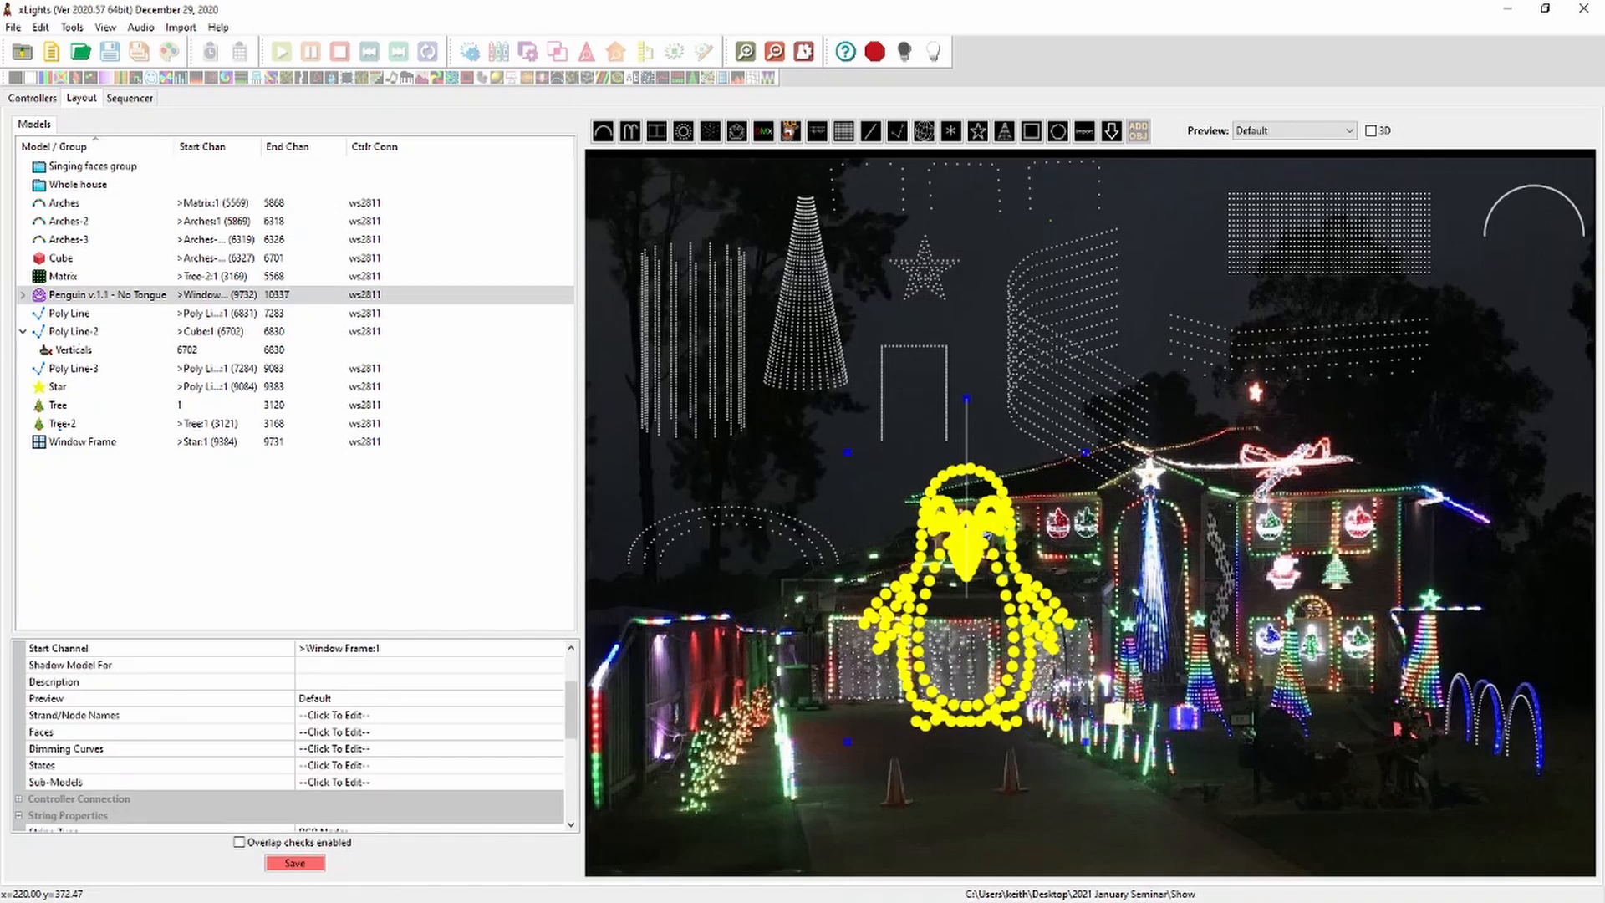
{"action": "scroll", "coordinate": [294, 736], "scroll_direction": "up", "scroll_amount": 2}
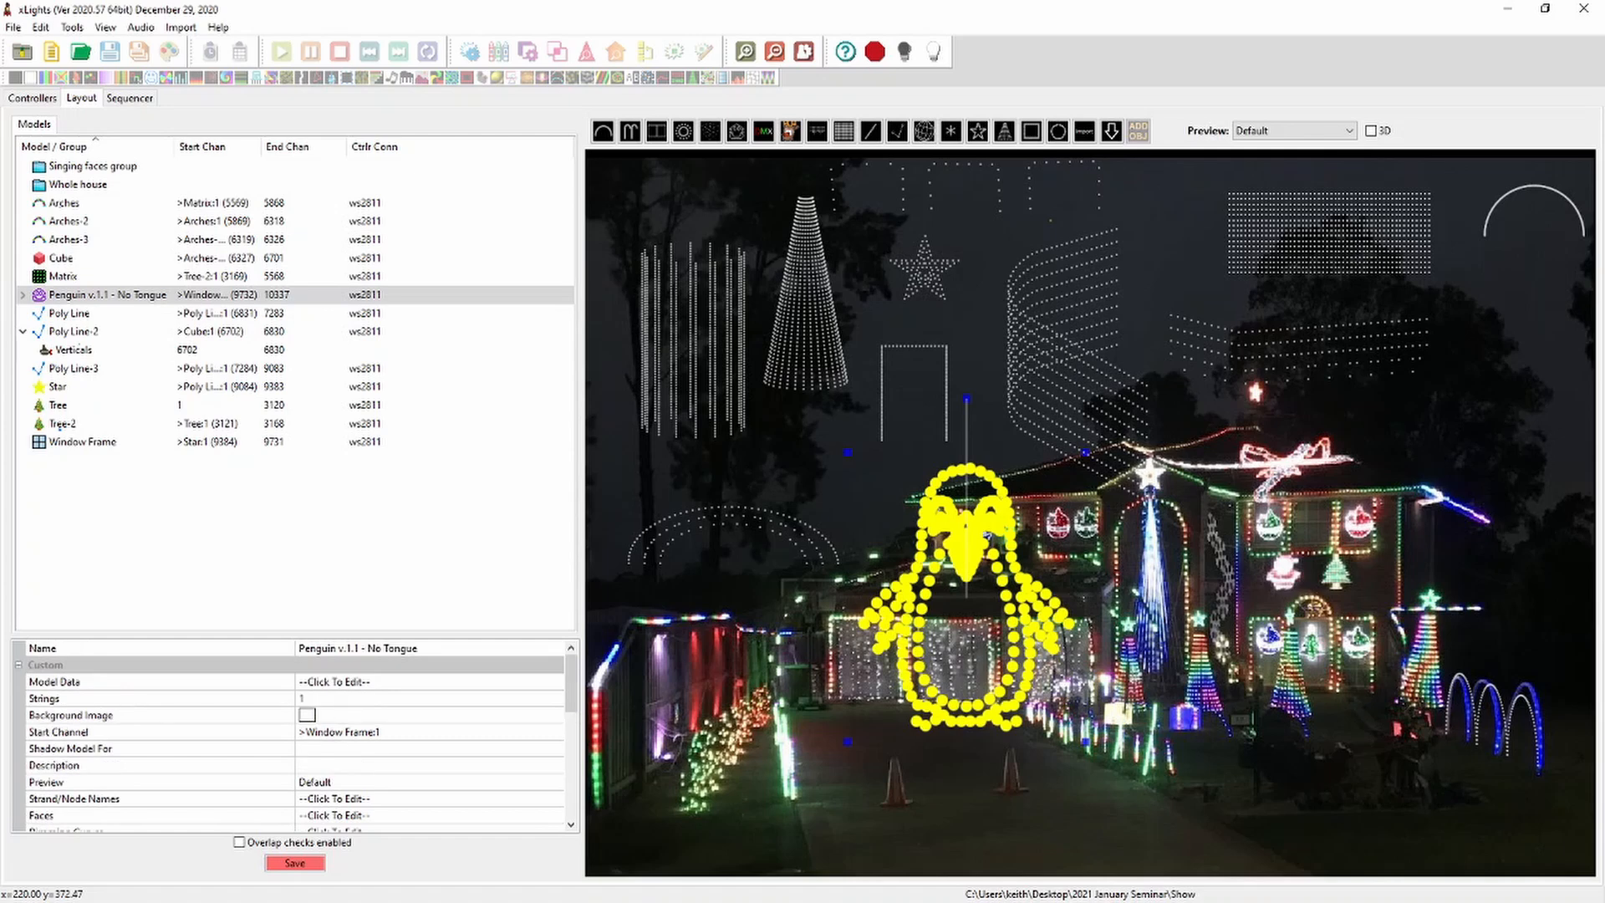
{"action": "left_click", "coordinate": [18, 665]}
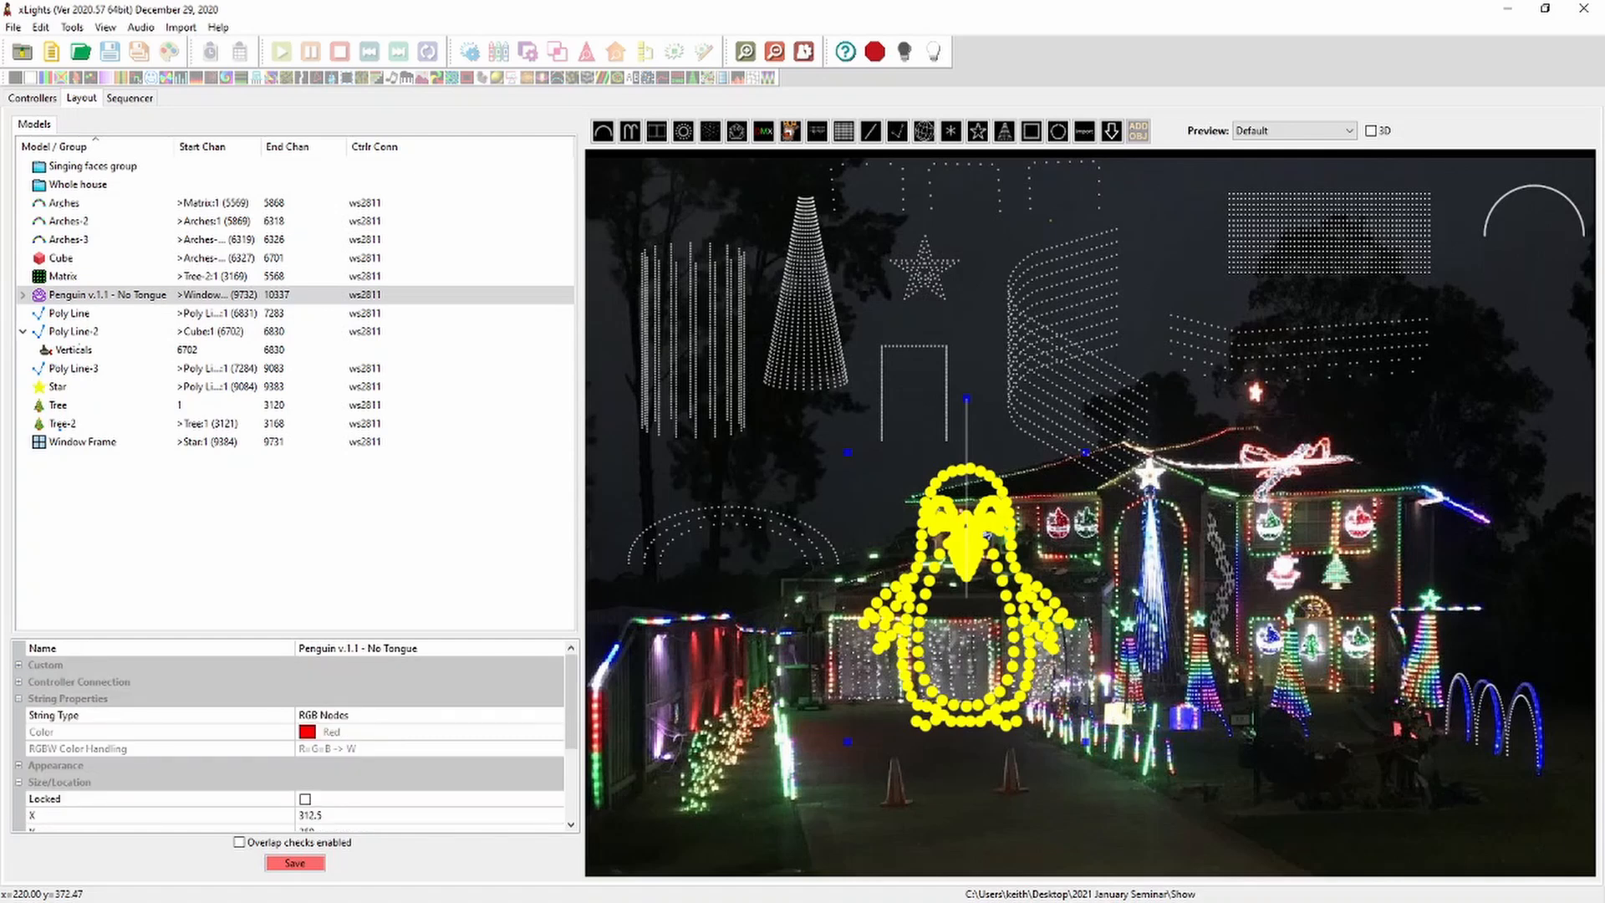
{"action": "left_click", "coordinate": [18, 766]}
{"action": "left_click", "coordinate": [334, 800]}
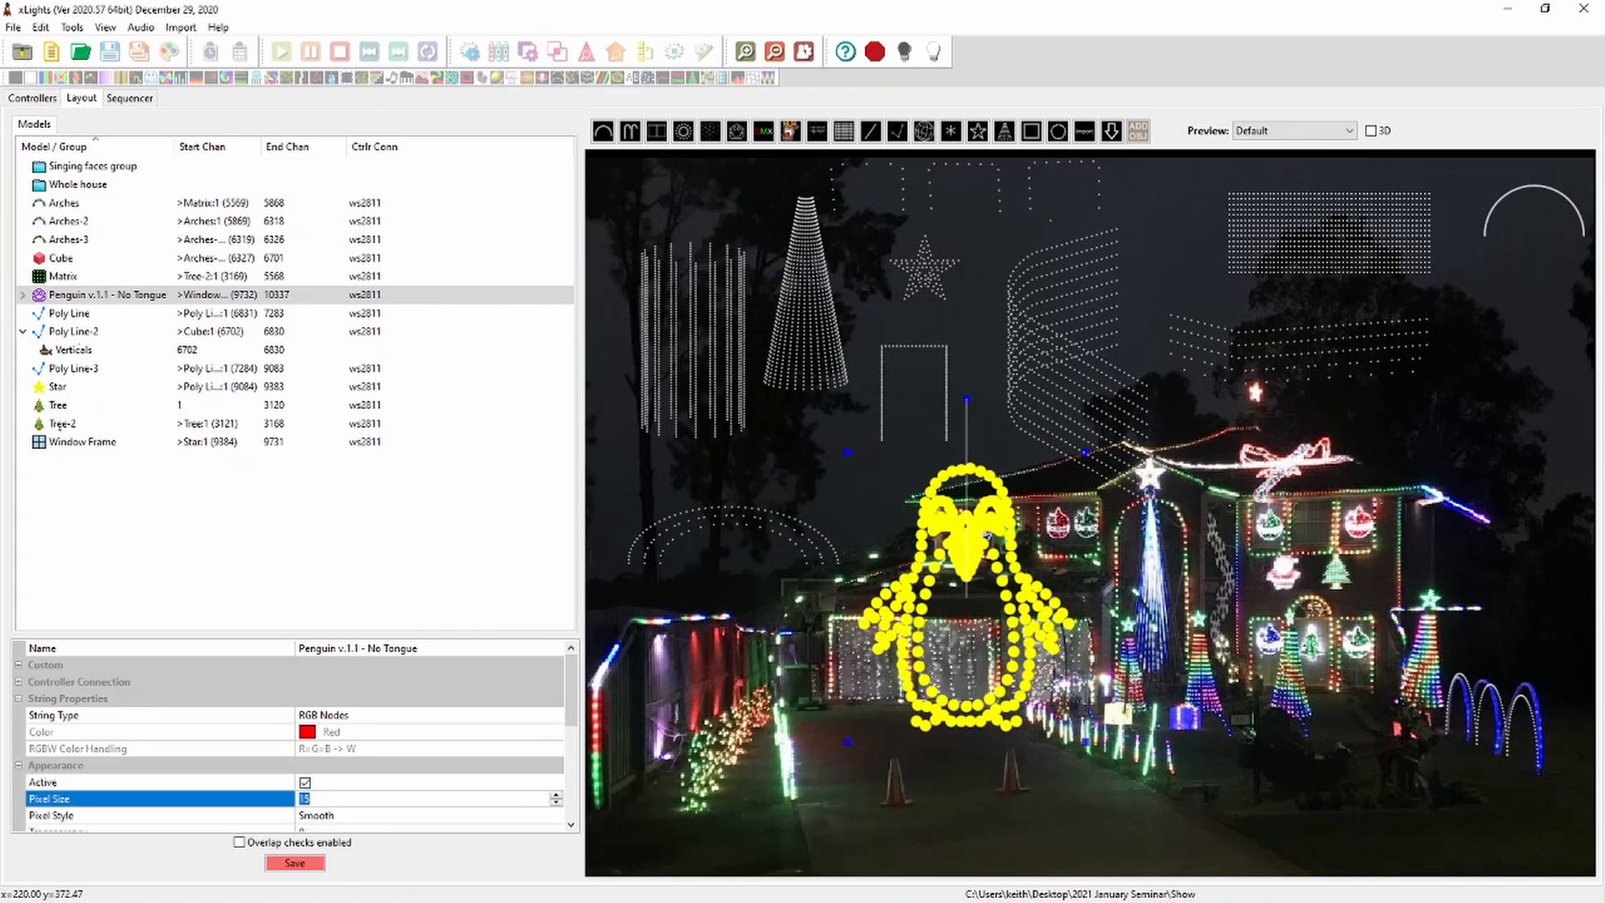
{"action": "type", "text": "2"}
{"action": "key", "text": "Return"}
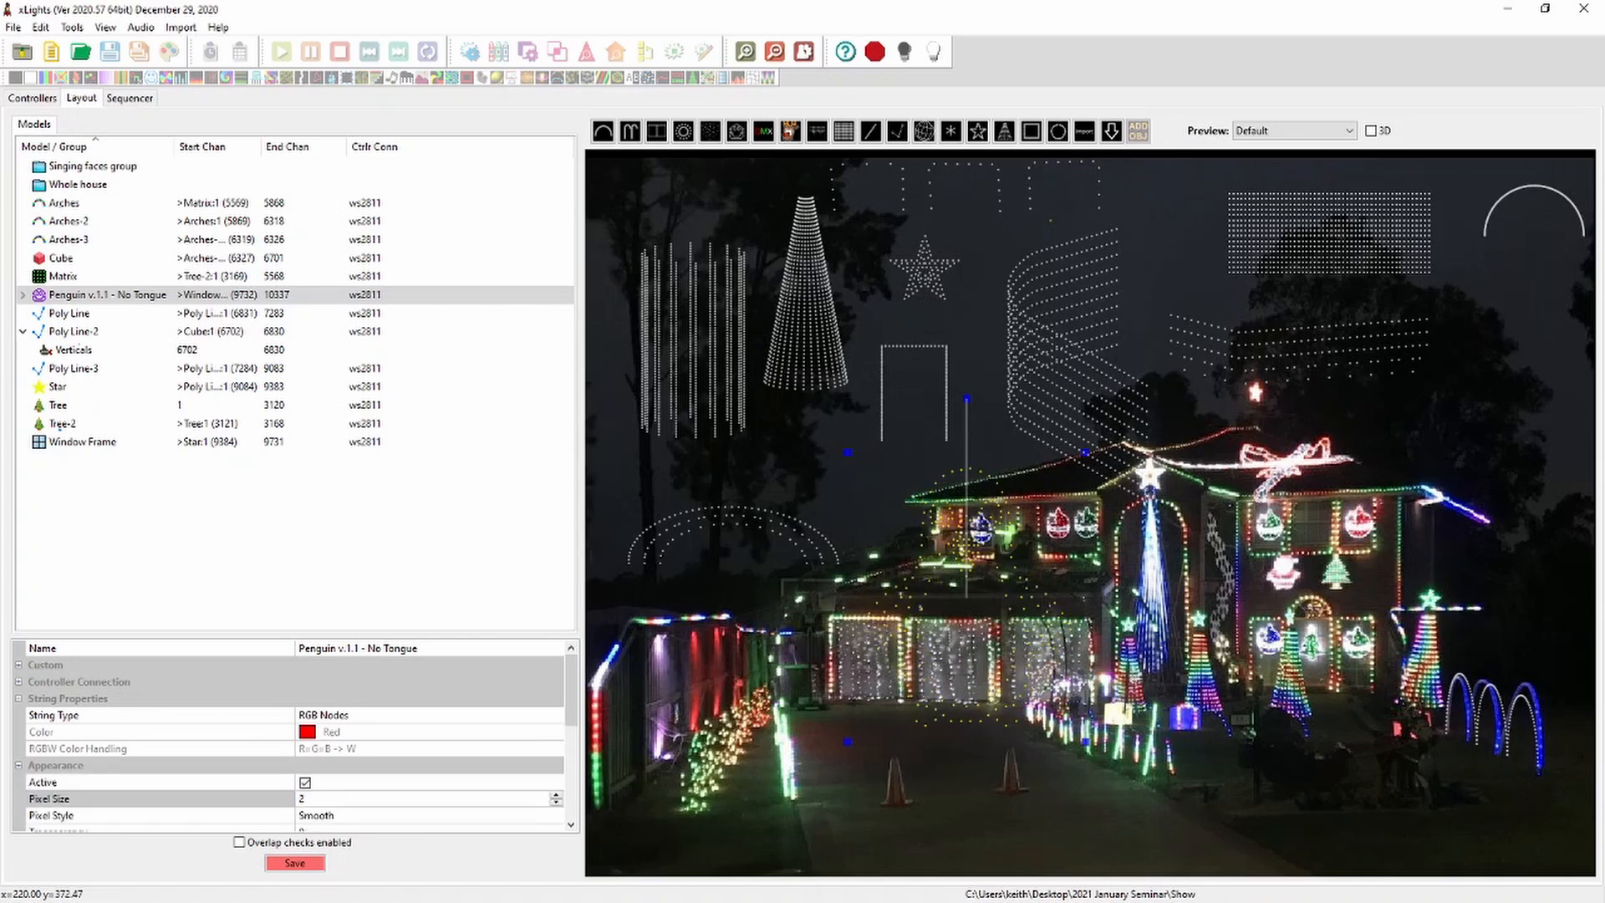
{"action": "left_click", "coordinate": [334, 799]}
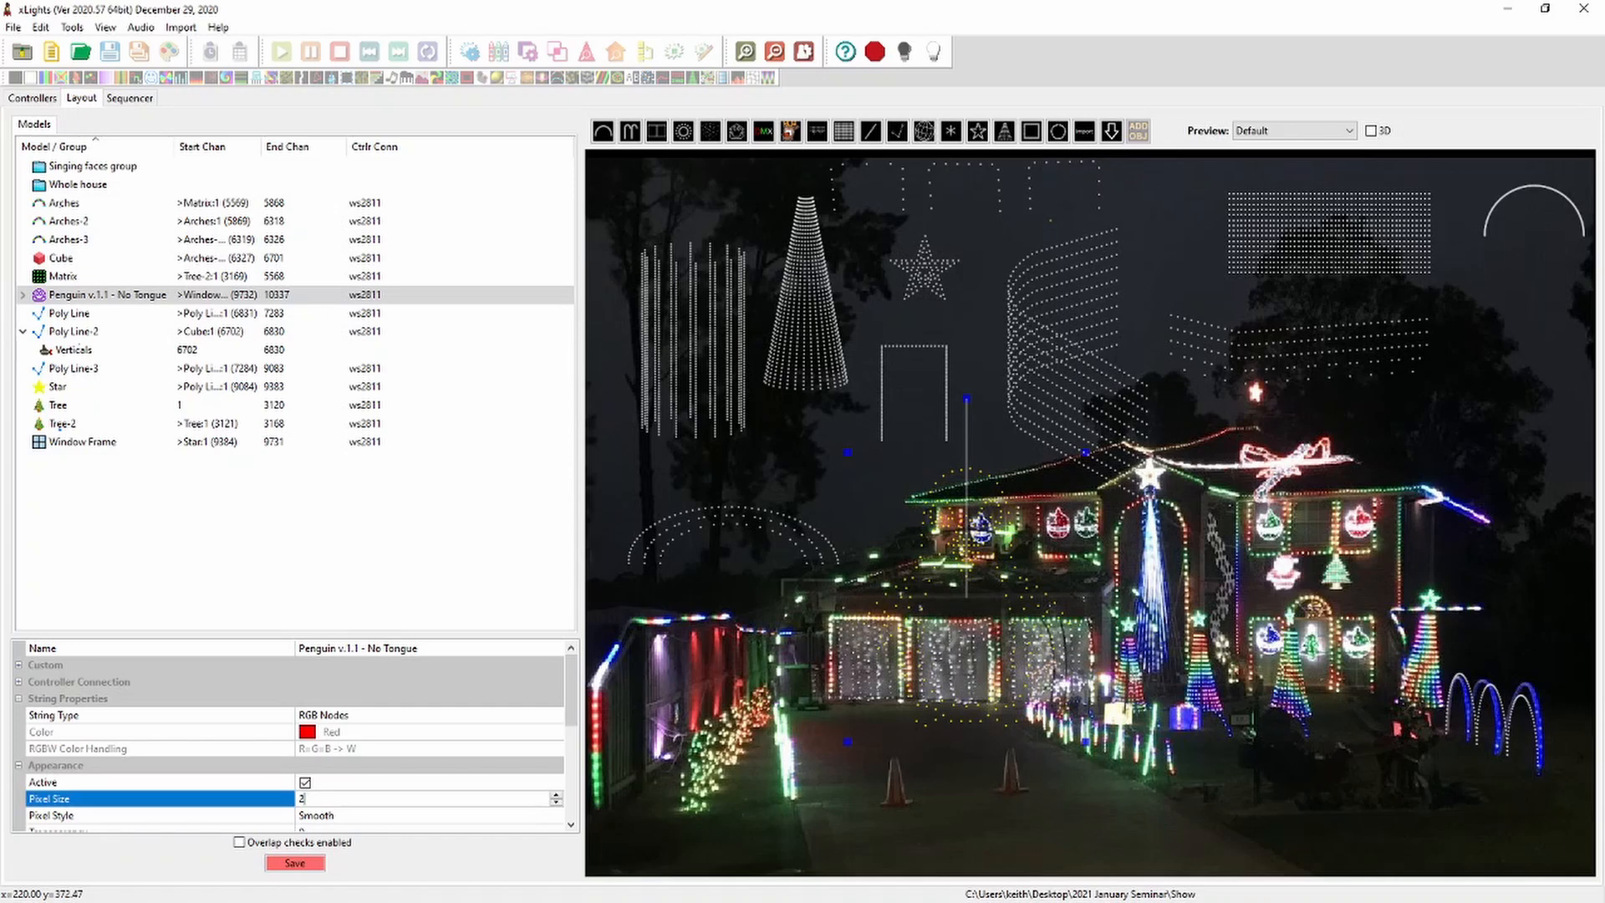
{"action": "type", "text": "5"}
{"action": "key", "text": "Return"}
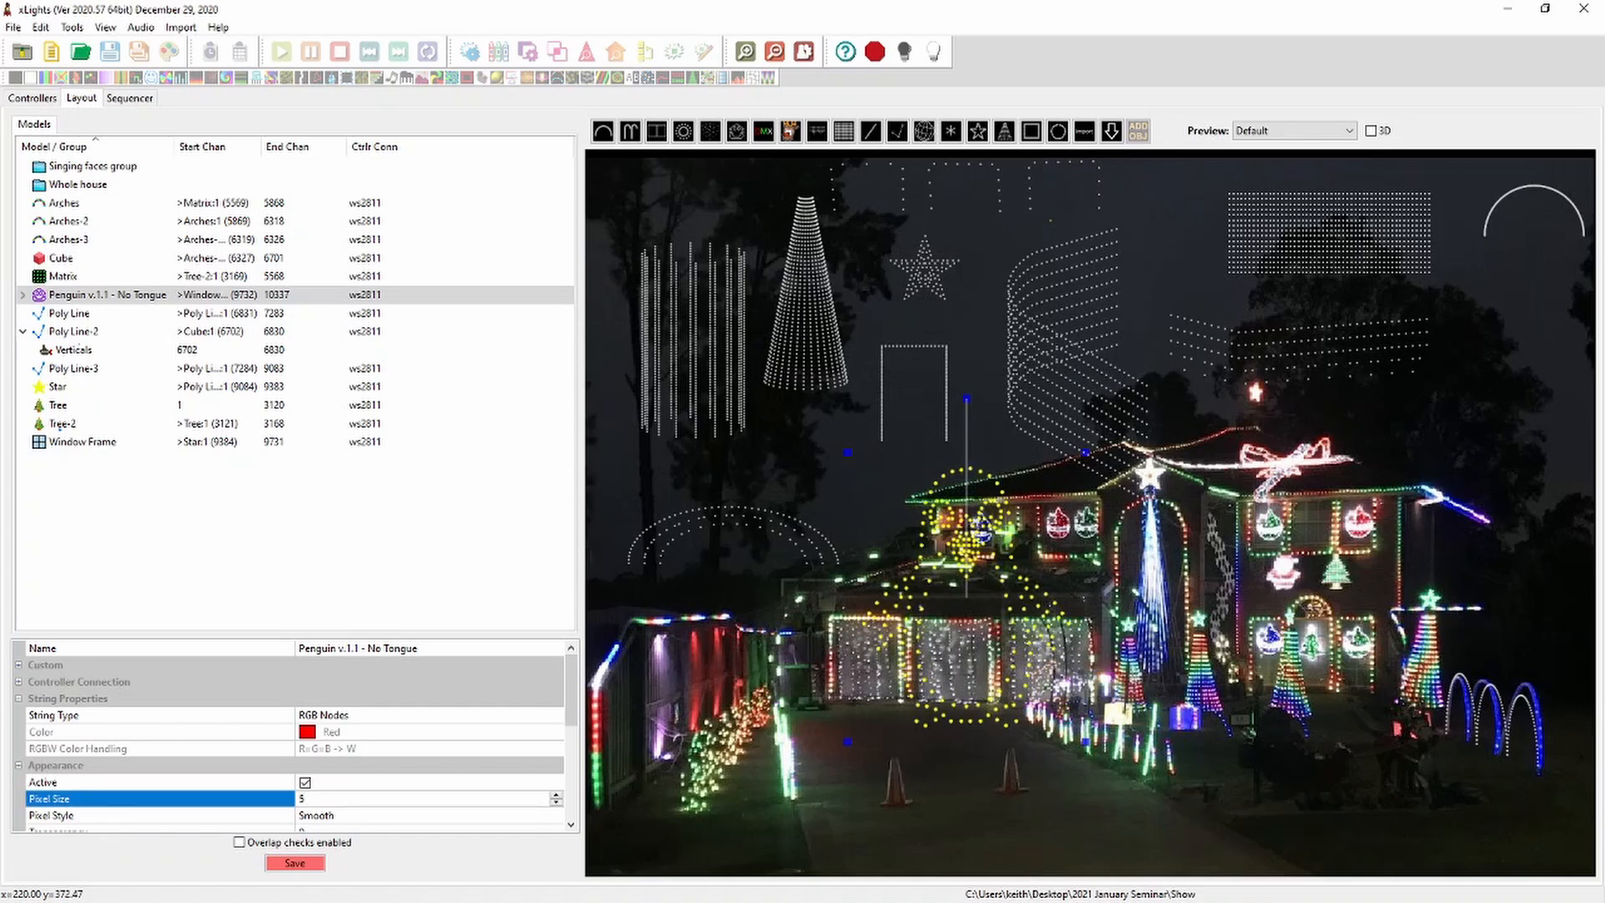
Move the penguin into the sky beneath the single arch and shrink it to about half its size
{"action": "left_click_drag", "start_coordinate": [944, 622], "coordinate": [1426, 472]}
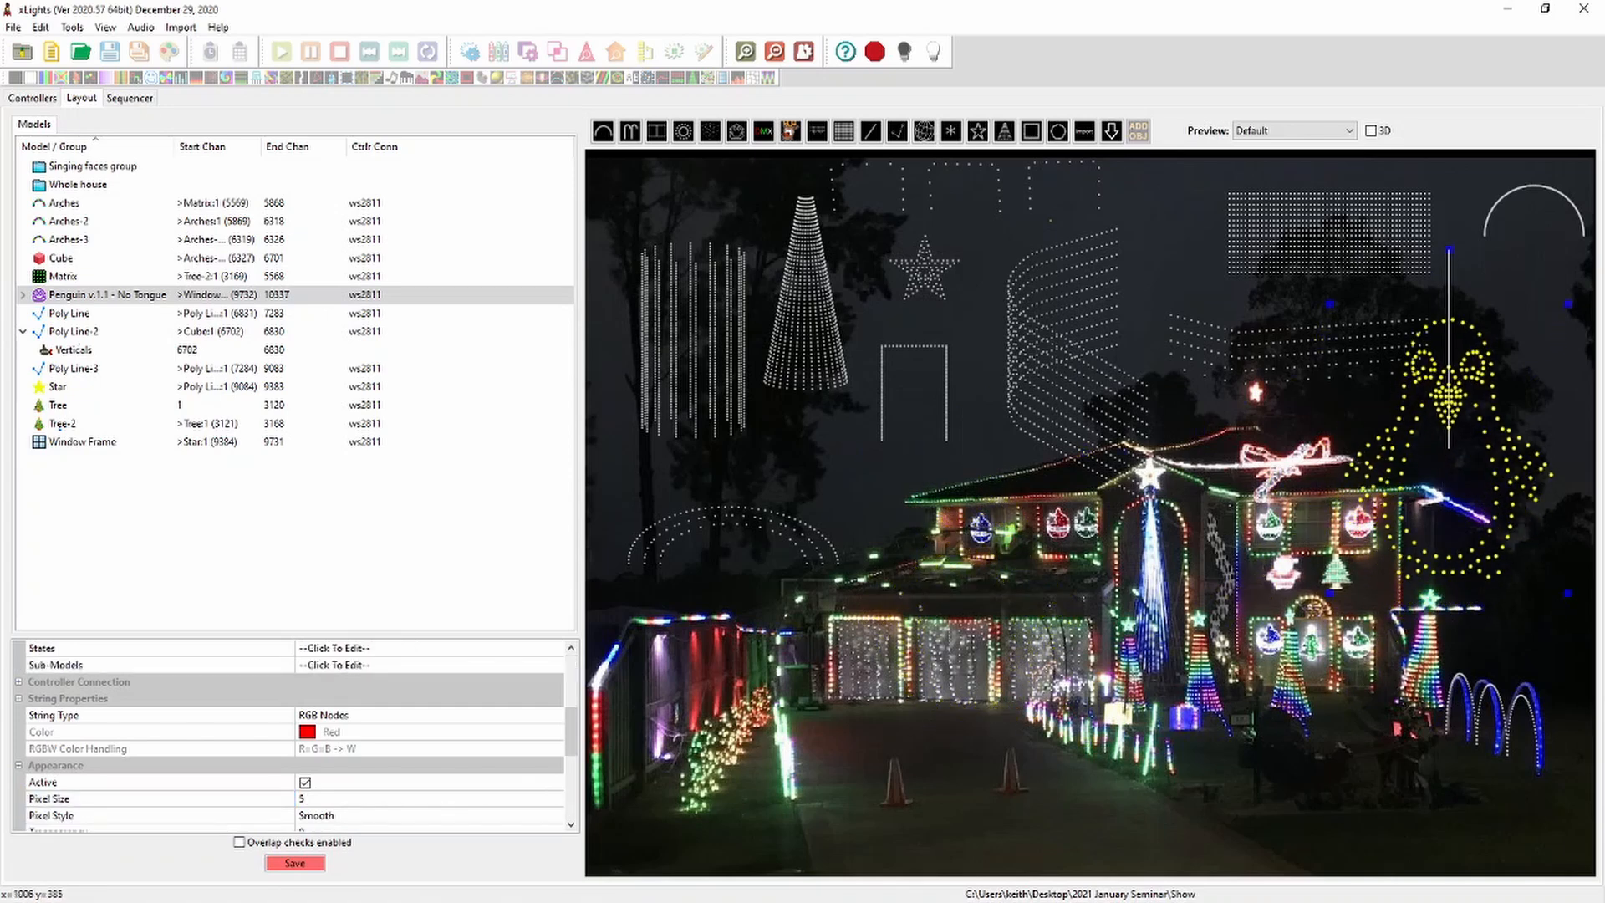
{"action": "left_click_drag", "start_coordinate": [1329, 593], "coordinate": [1446, 437]}
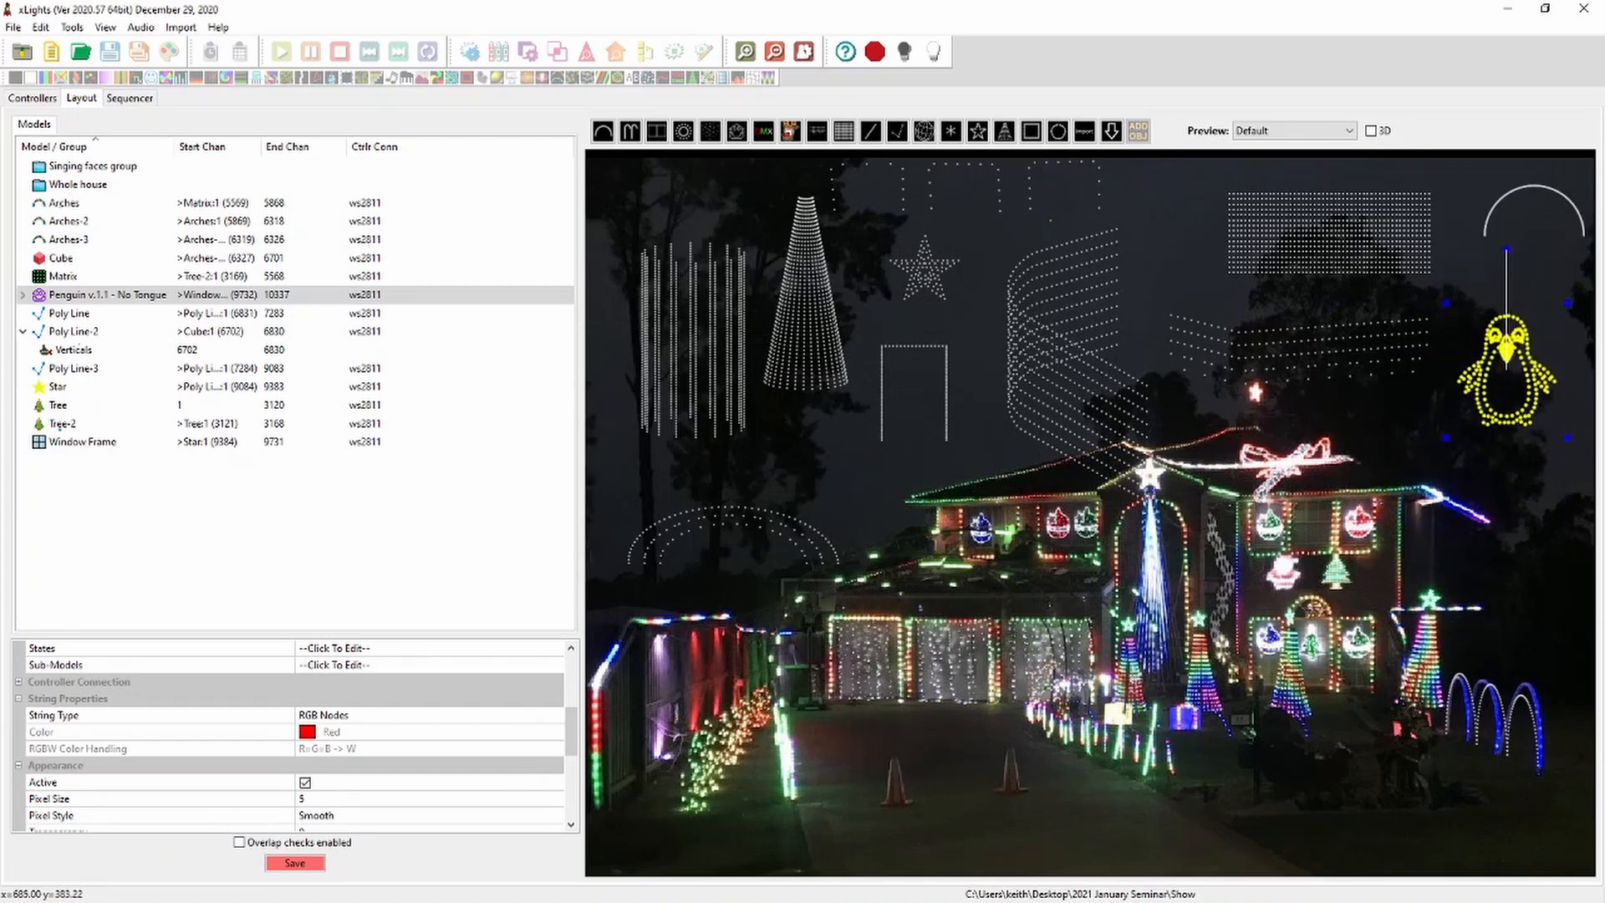
{"action": "left_click_drag", "start_coordinate": [1502, 385], "coordinate": [1498, 409]}
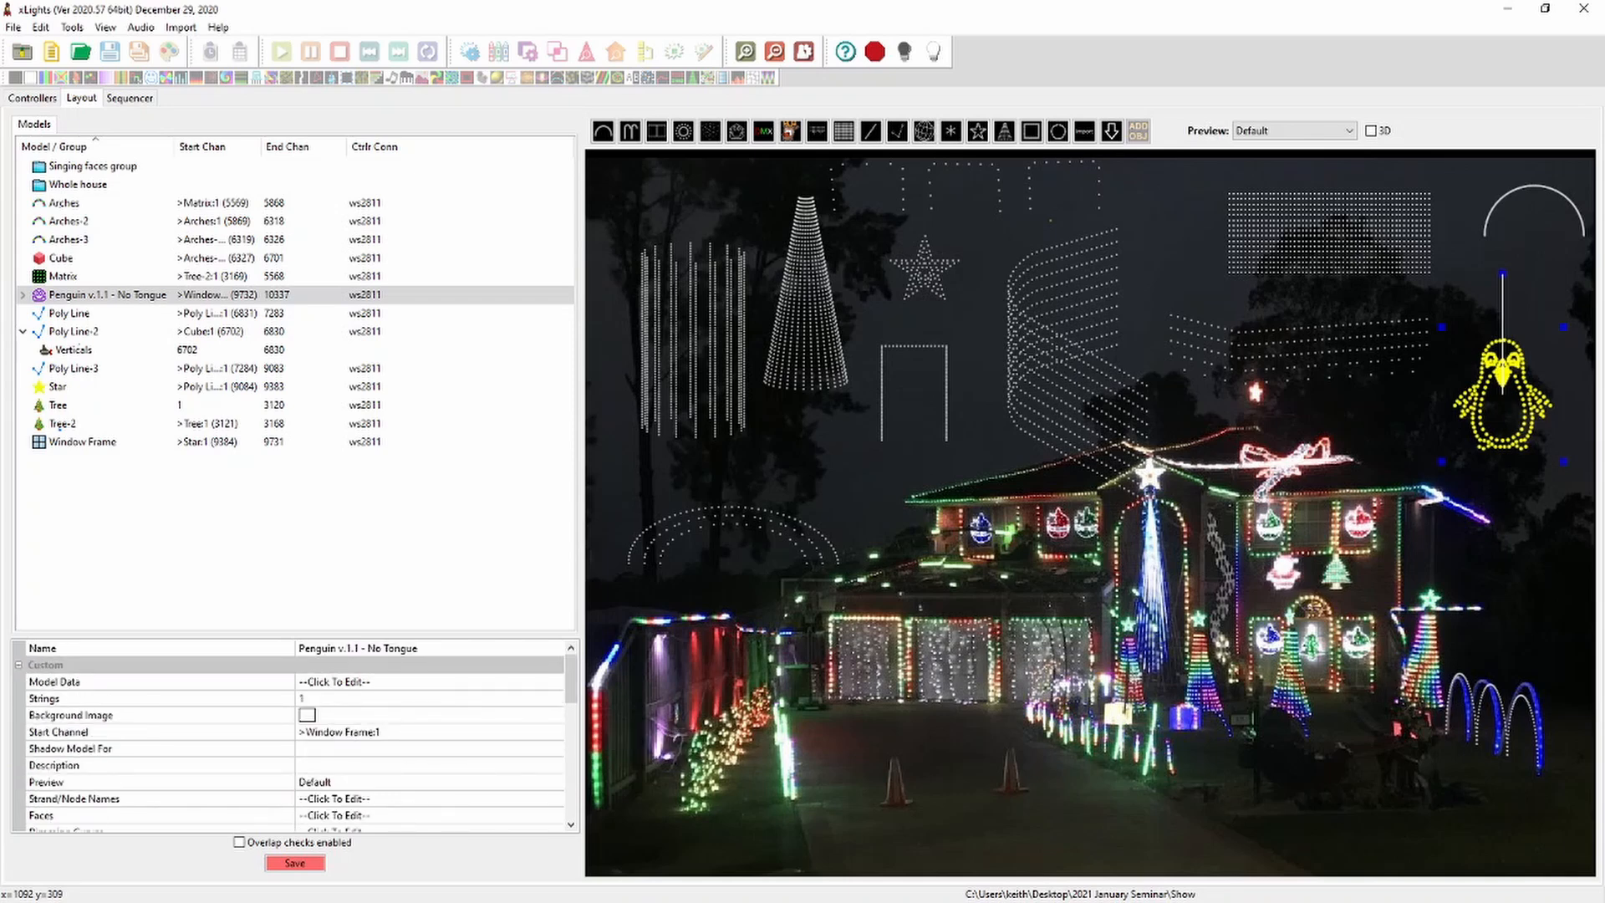
Open the penguin's custom model data for editing and move the editor window up so its node preview is in view
{"action": "left_click", "coordinate": [334, 682]}
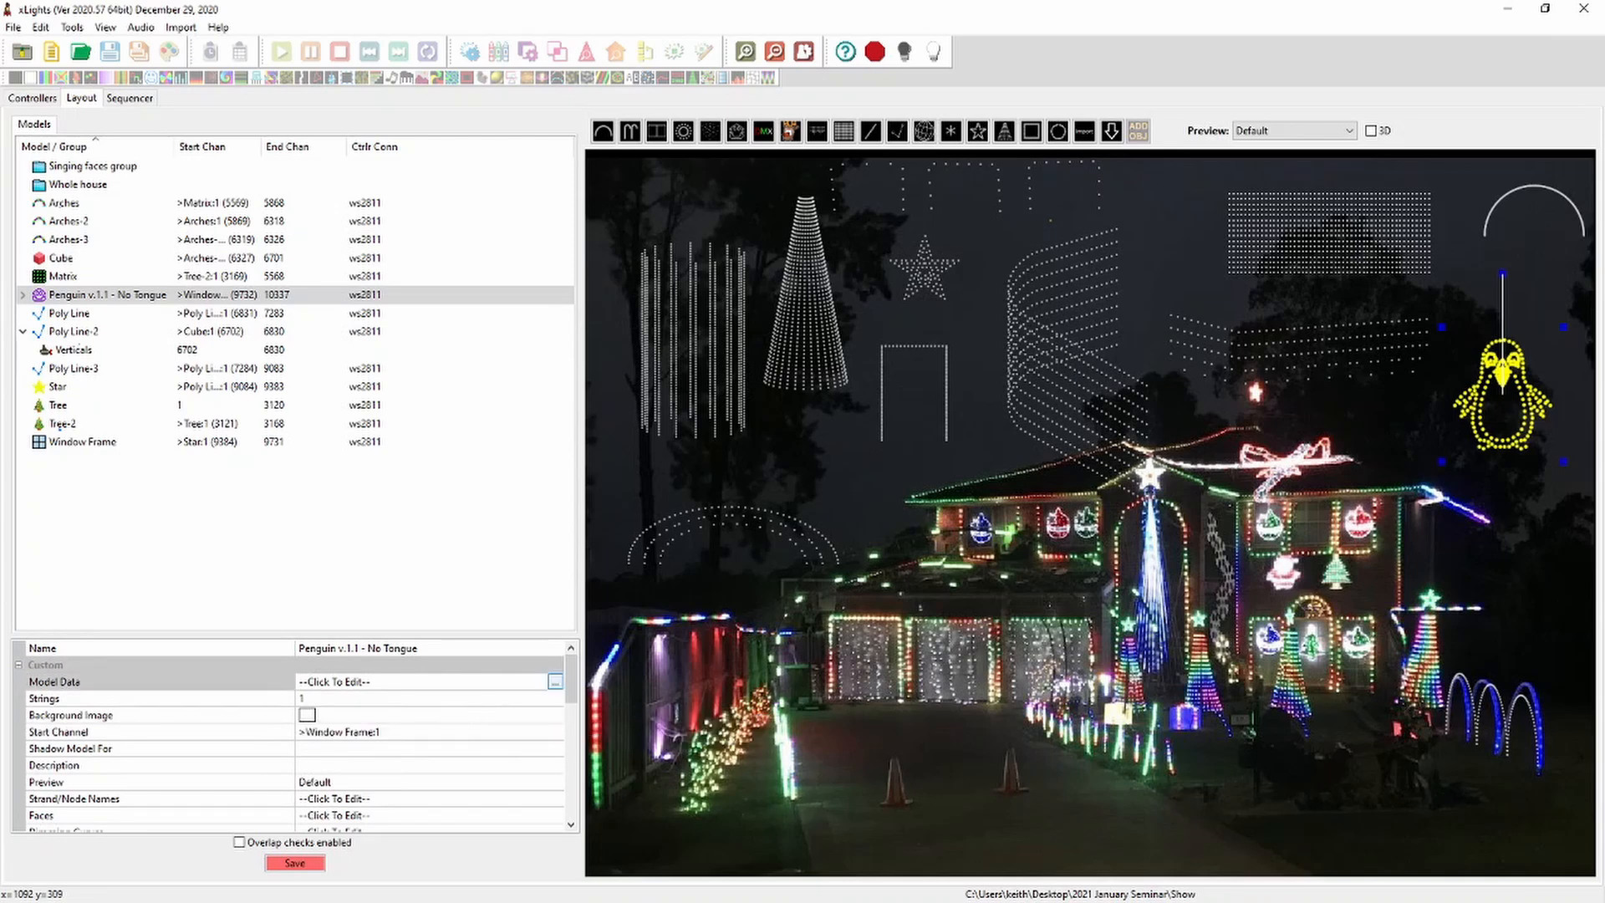
{"action": "left_click", "coordinate": [555, 682]}
{"action": "left_click_drag", "start_coordinate": [470, 338], "coordinate": [813, 107]}
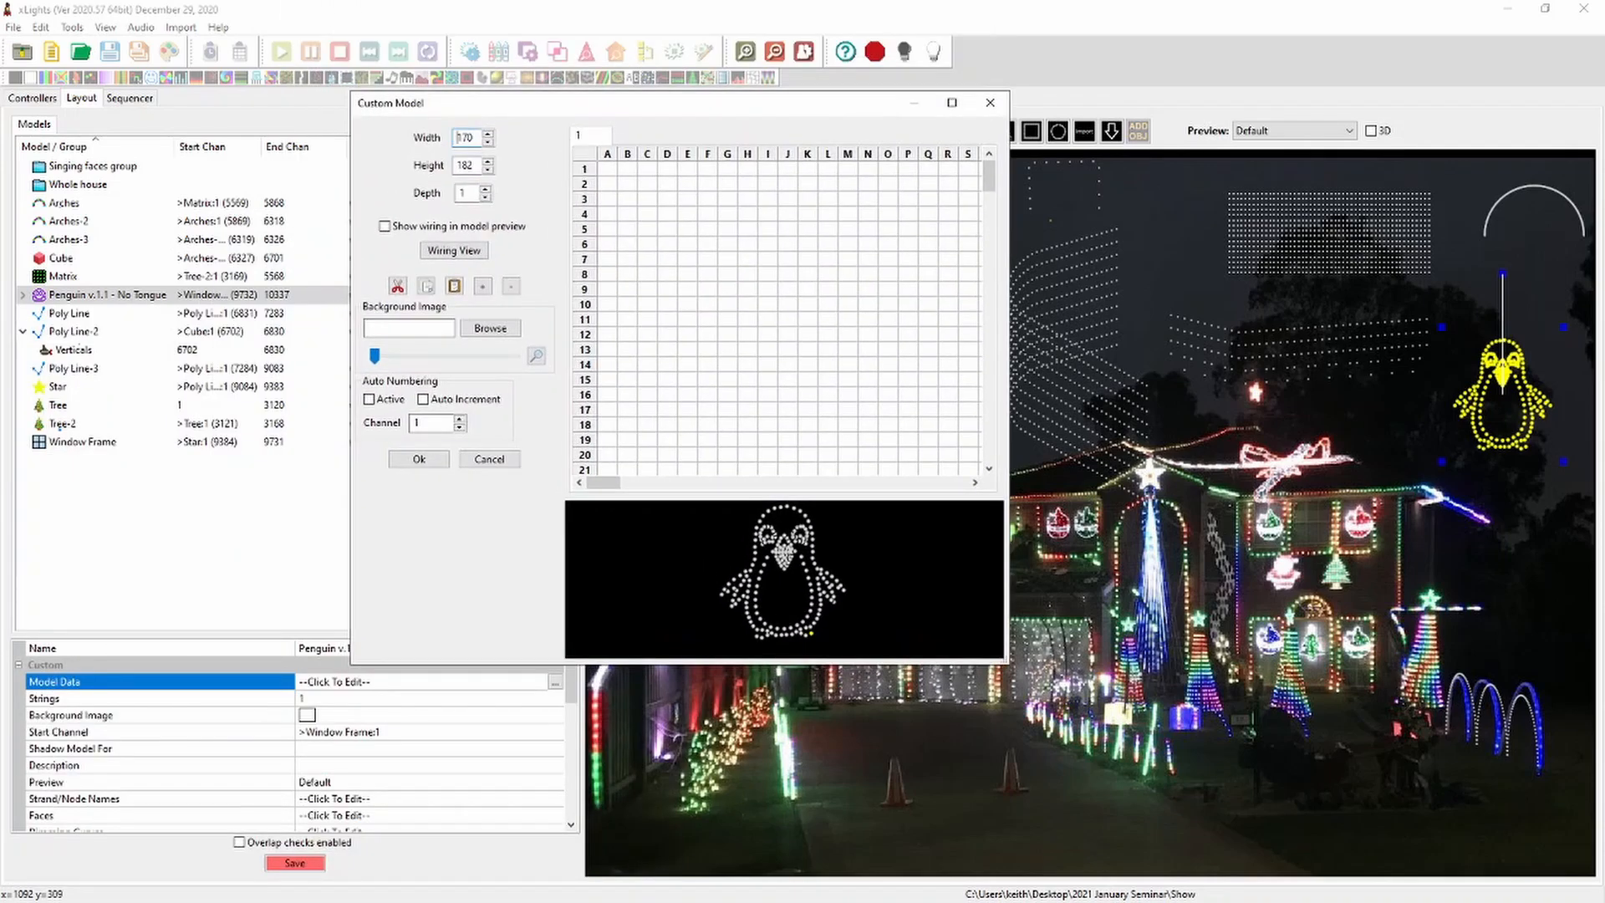
Maximize the custom model editor, adjust the node grid's zoom until the node numbers are legible, and slightly enlarge the grid area
{"action": "left_click", "coordinate": [952, 103]}
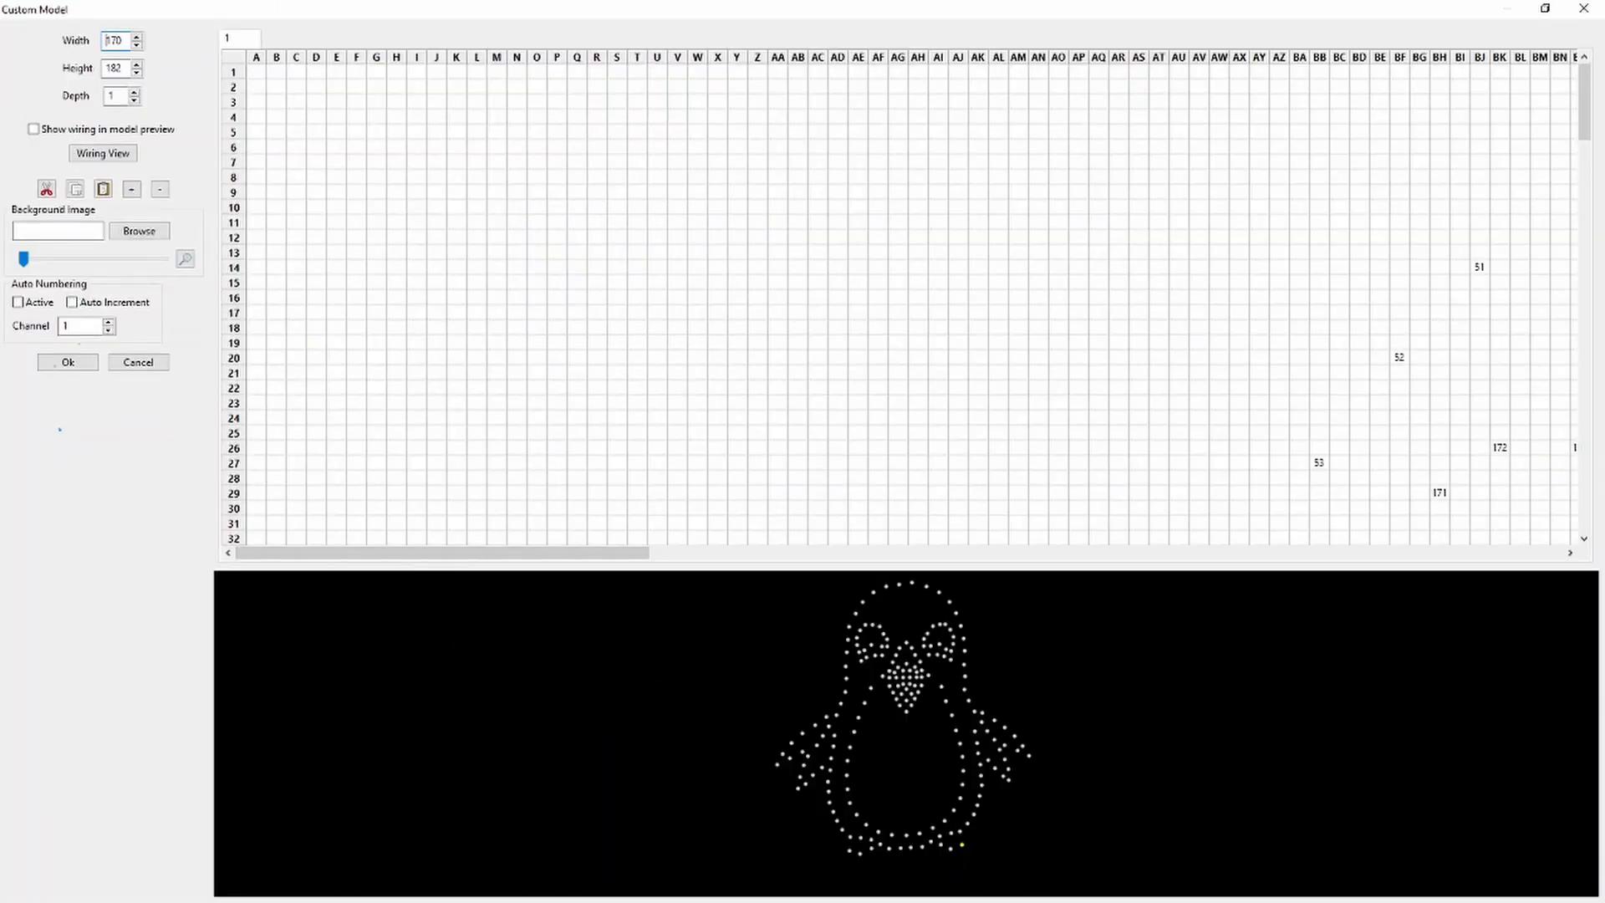
{"action": "left_click", "coordinate": [160, 189]}
{"action": "left_click", "coordinate": [160, 189]}
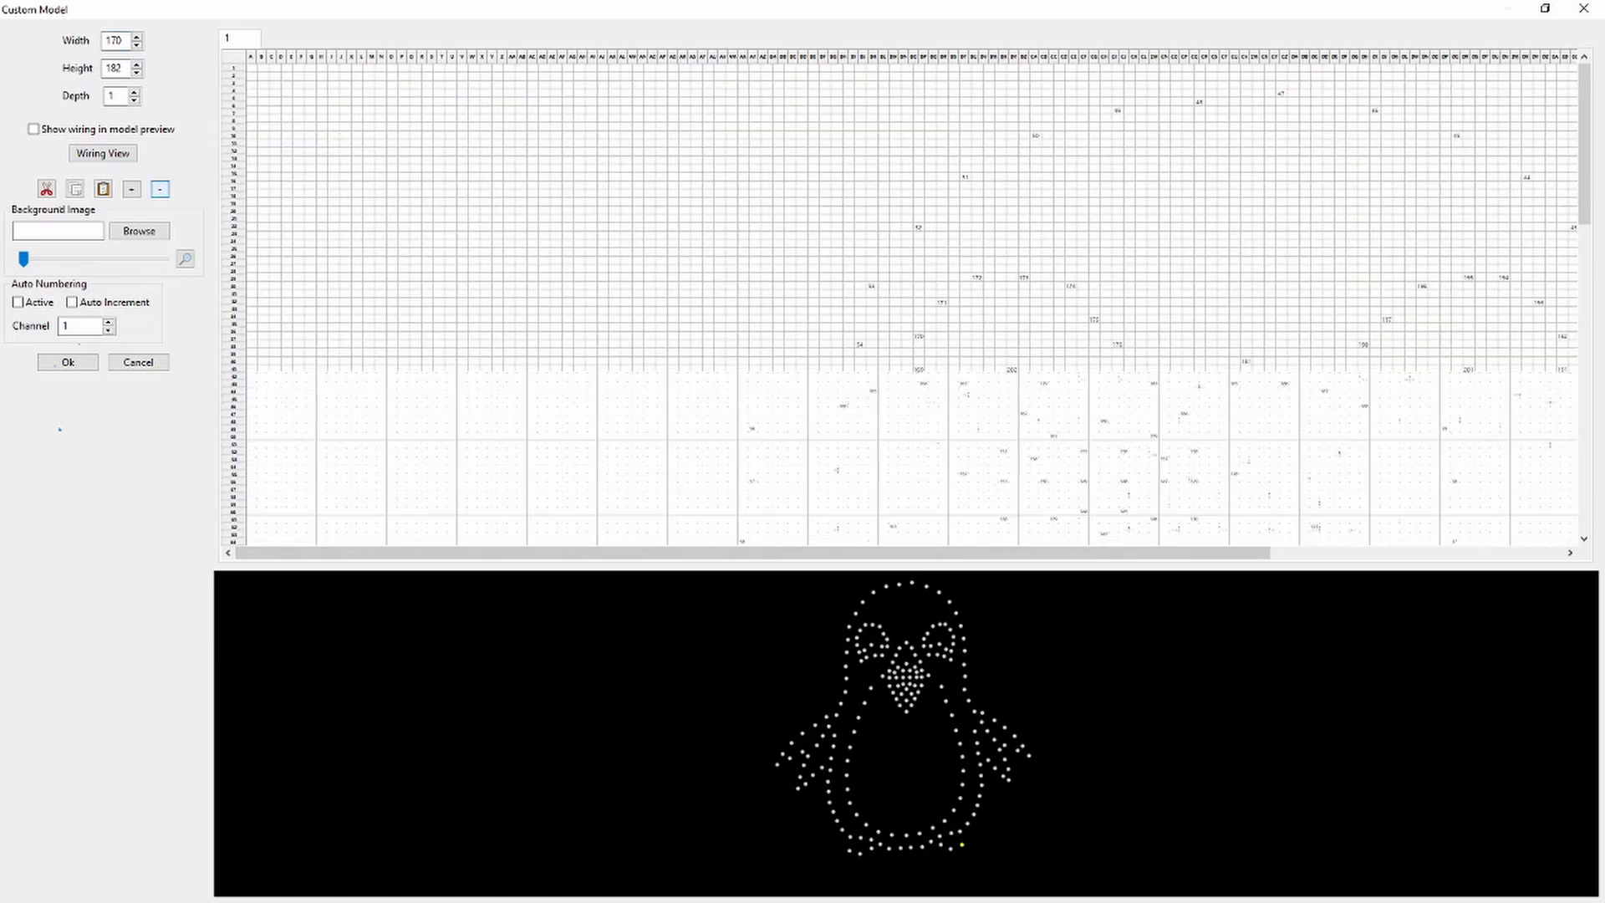
{"action": "left_click", "coordinate": [159, 189]}
{"action": "left_click", "coordinate": [160, 189]}
{"action": "left_click", "coordinate": [160, 189]}
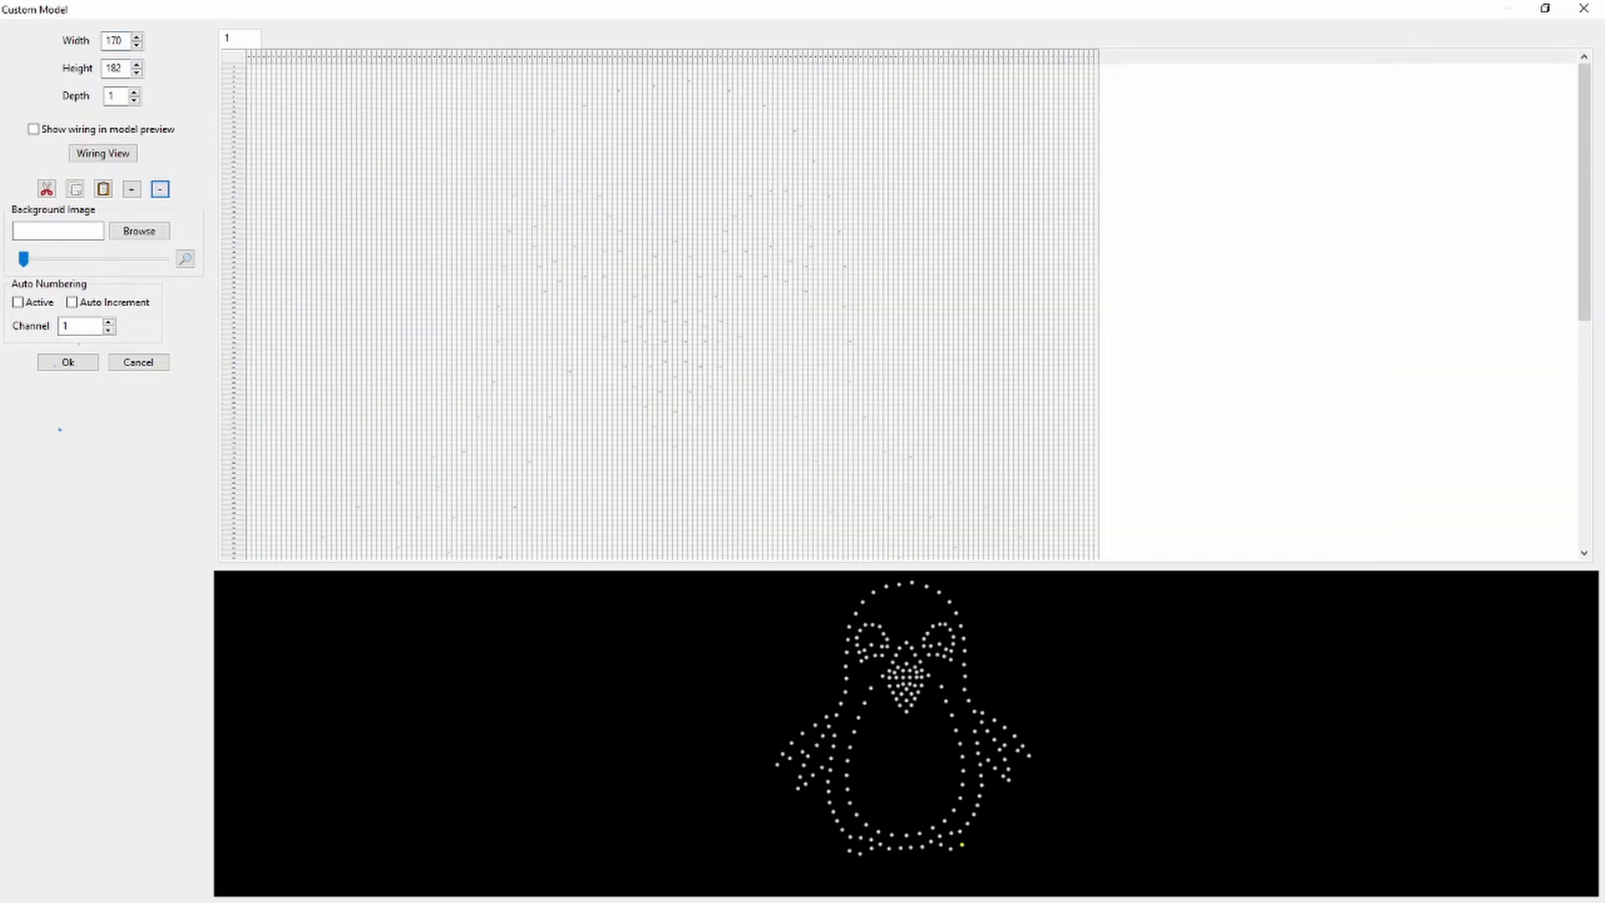
{"action": "left_click", "coordinate": [131, 189]}
{"action": "left_click", "coordinate": [131, 189]}
{"action": "left_click", "coordinate": [131, 189]}
{"action": "left_click", "coordinate": [131, 189]}
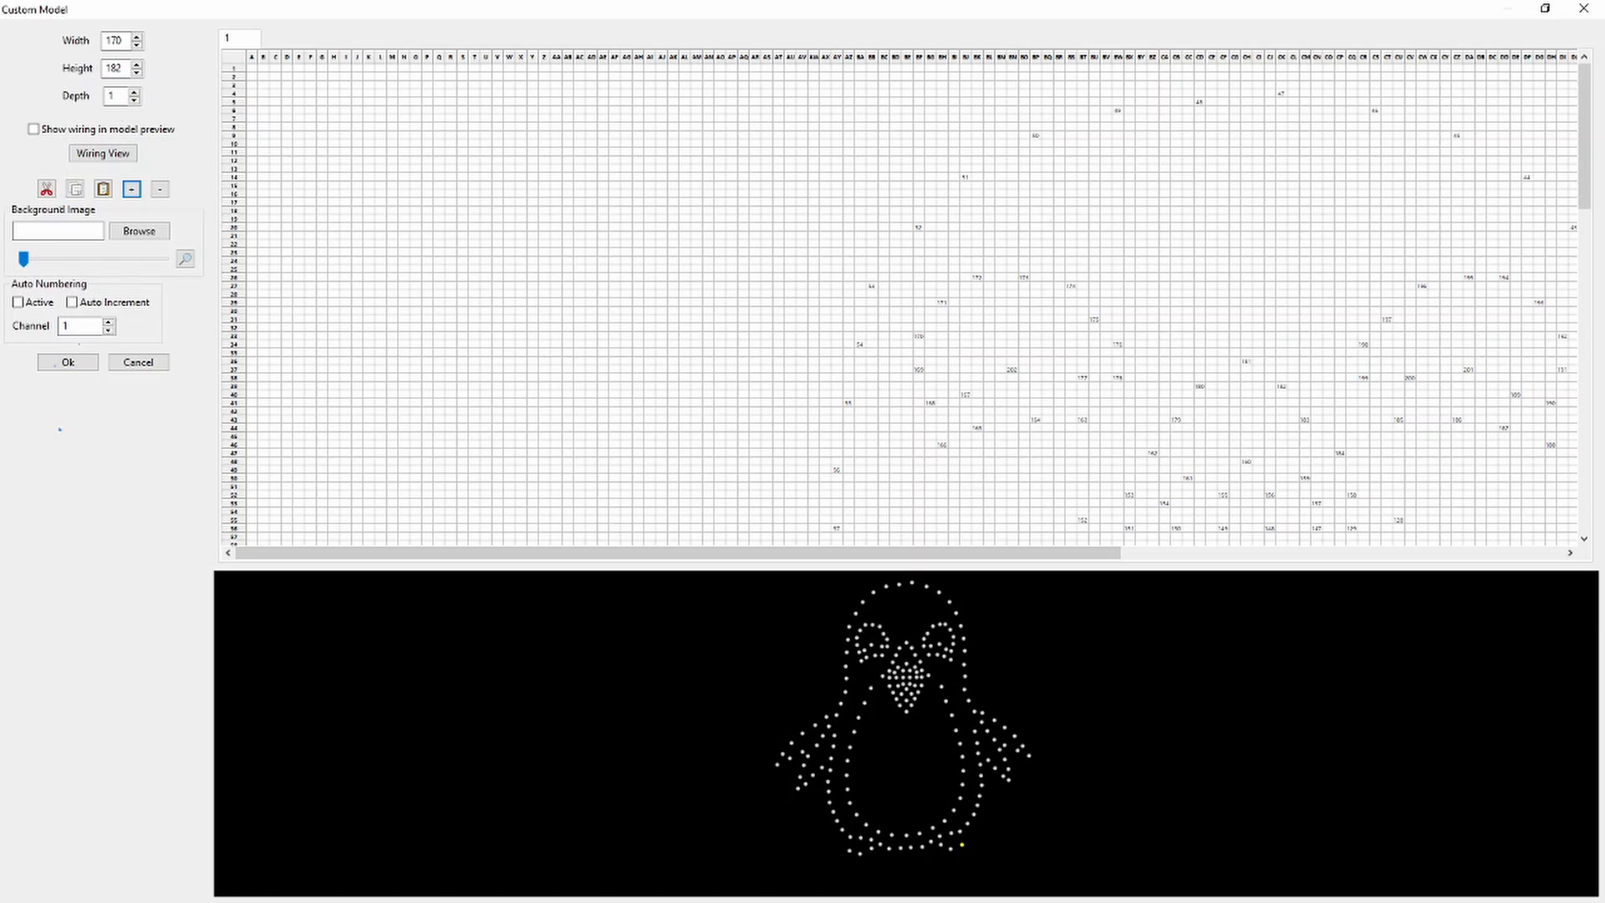
{"action": "left_click_drag", "start_coordinate": [907, 569], "coordinate": [907, 590]}
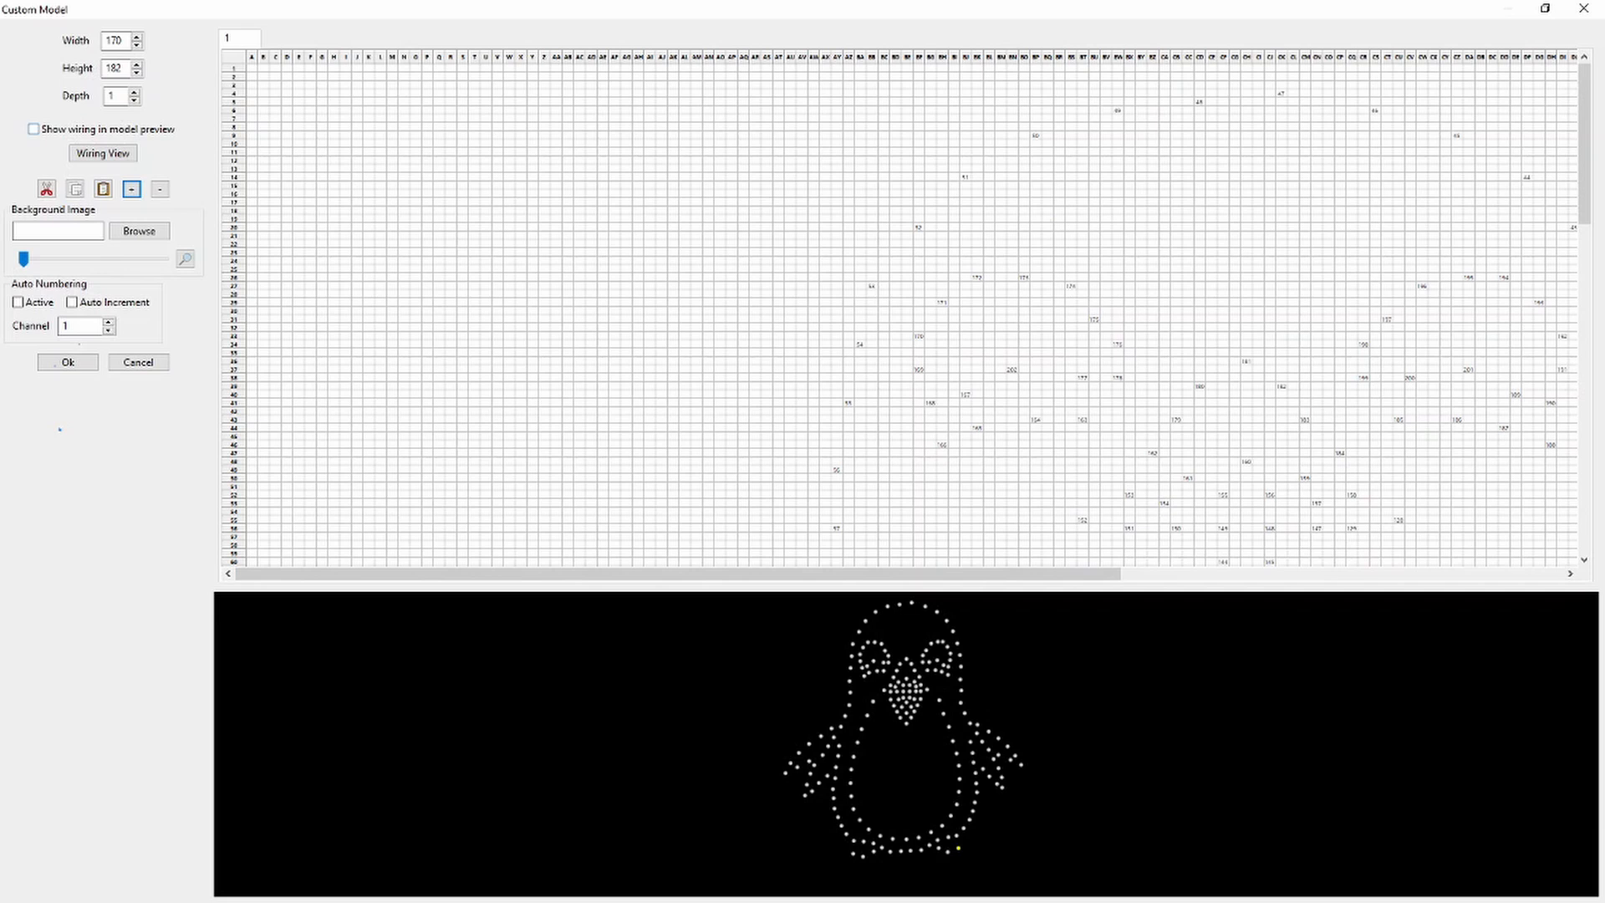
Show the wiring in the model preview, inspect the penguin's node positions across the grid, and close the editor without saving
{"action": "left_click", "coordinate": [33, 128]}
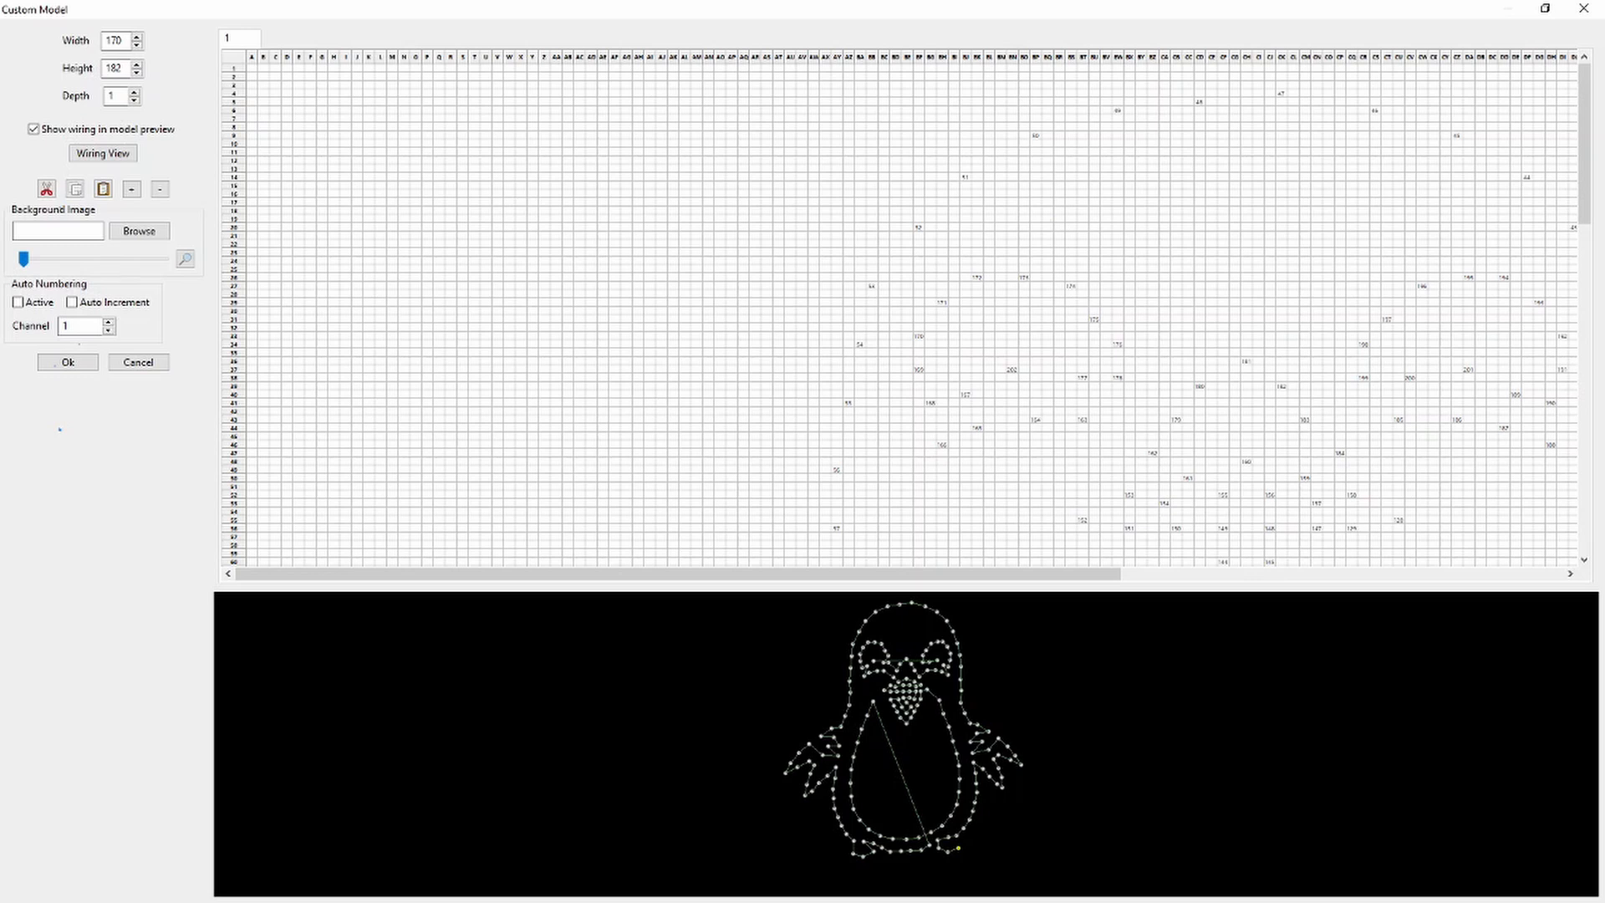
{"action": "left_click", "coordinate": [1012, 369]}
{"action": "mouse_move", "coordinate": [836, 575]}
{"action": "left_mouse_down"}
{"action": "mouse_move", "coordinate": [1043, 575]}
{"action": "mouse_move", "coordinate": [835, 574]}
{"action": "left_mouse_up"}
{"action": "left_click_drag", "start_coordinate": [678, 573], "coordinate": [879, 574]}
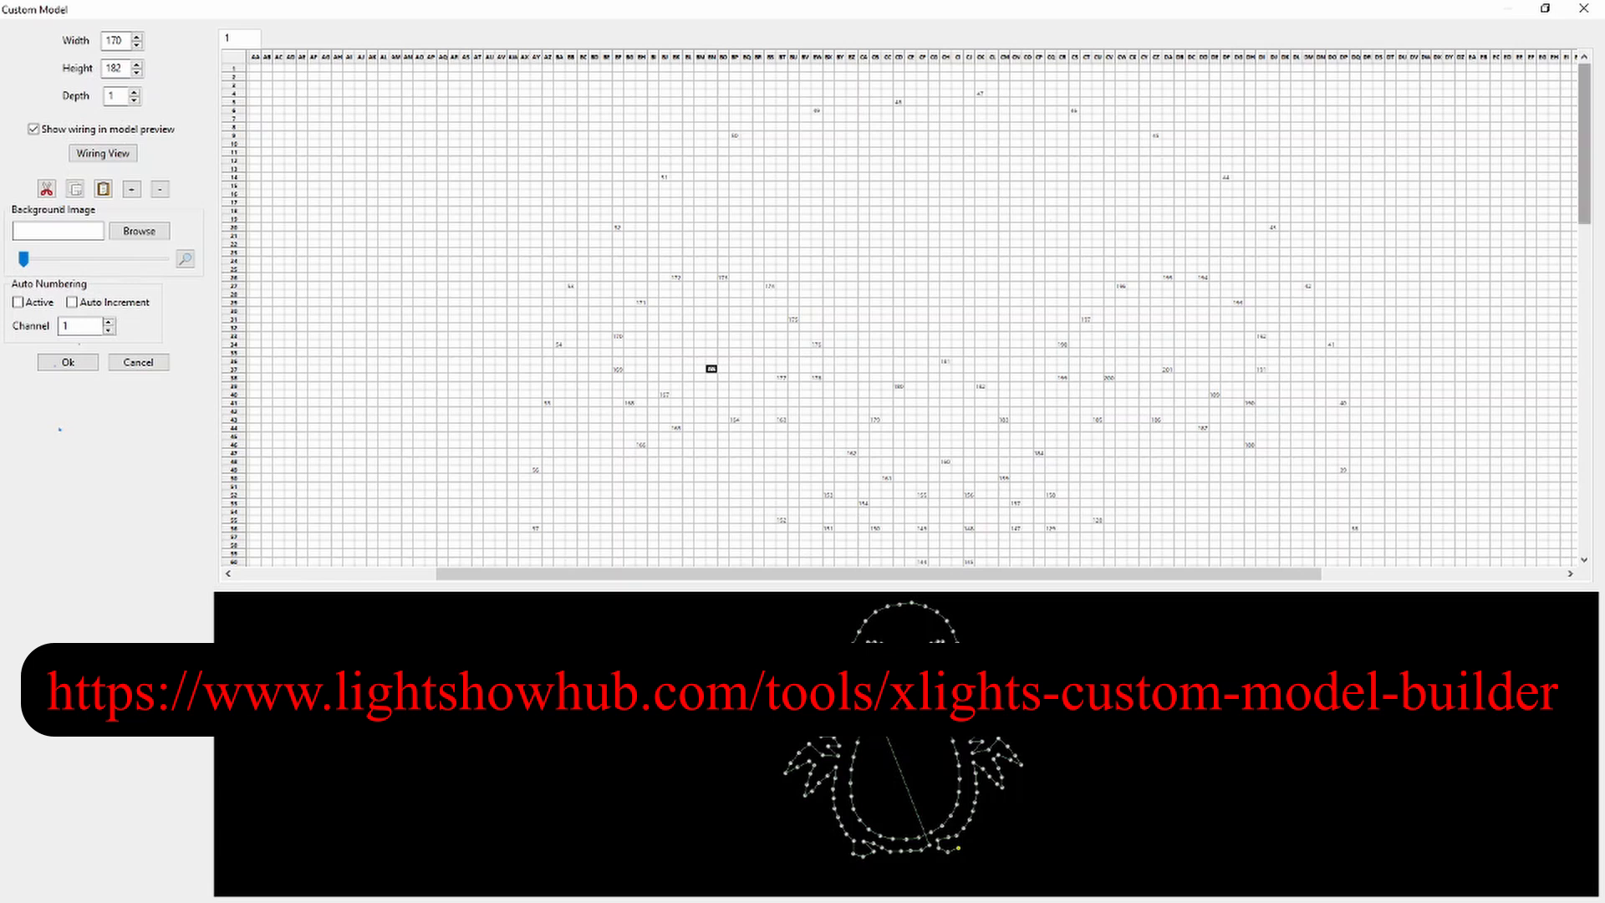
{"action": "left_click_drag", "start_coordinate": [1584, 144], "coordinate": [1584, 291]}
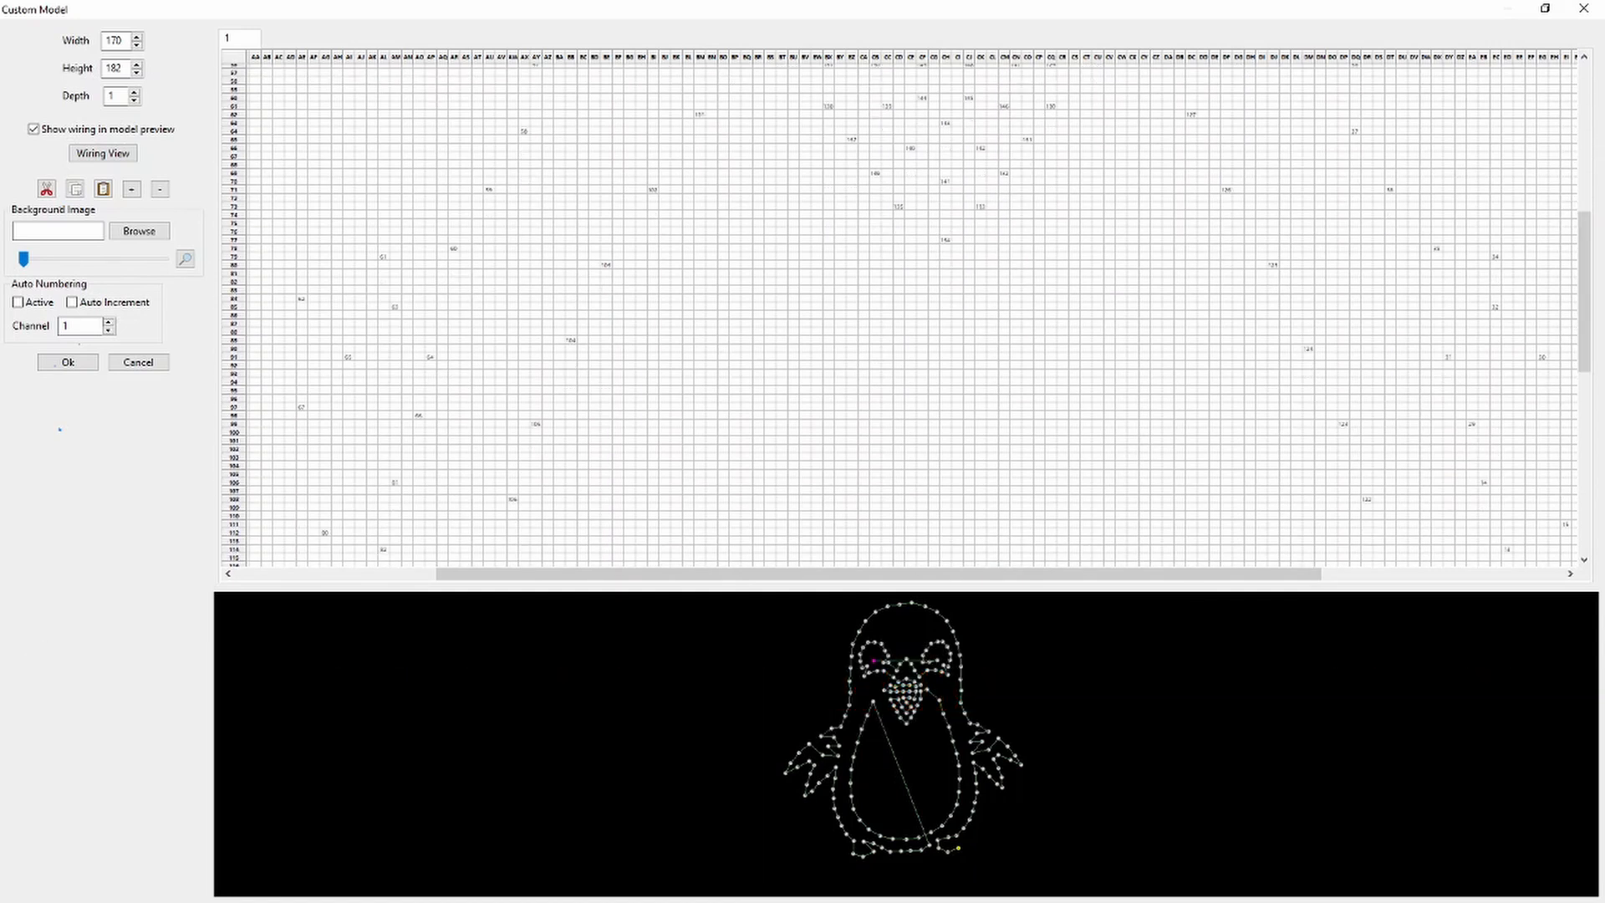
{"action": "left_click", "coordinate": [137, 362]}
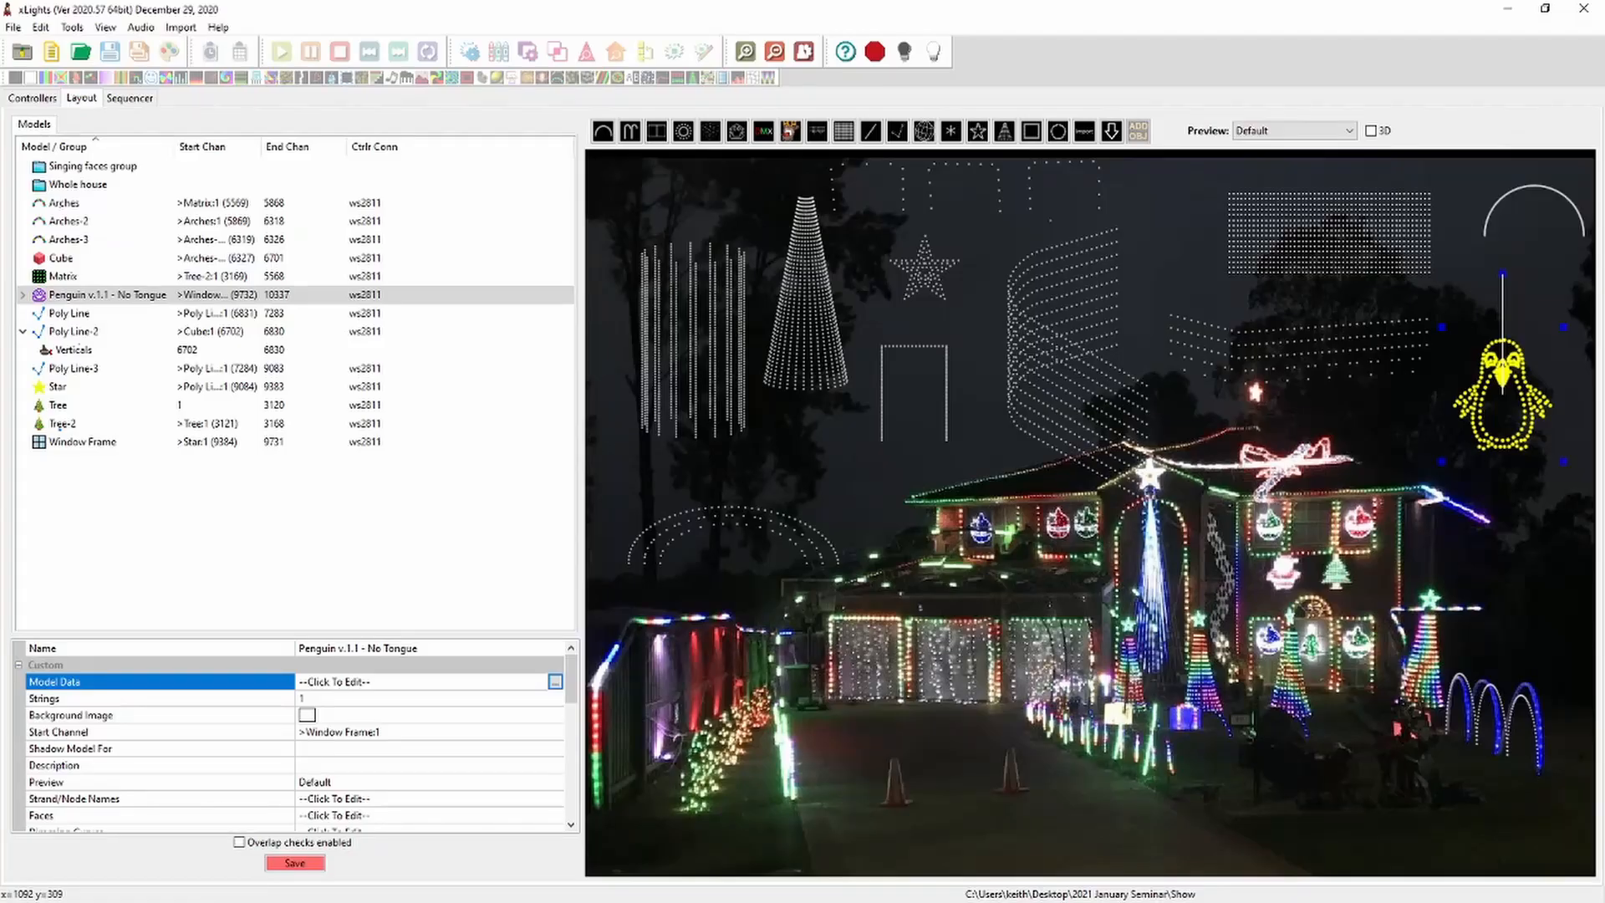
{"action": "left_click", "coordinate": [72, 27]}
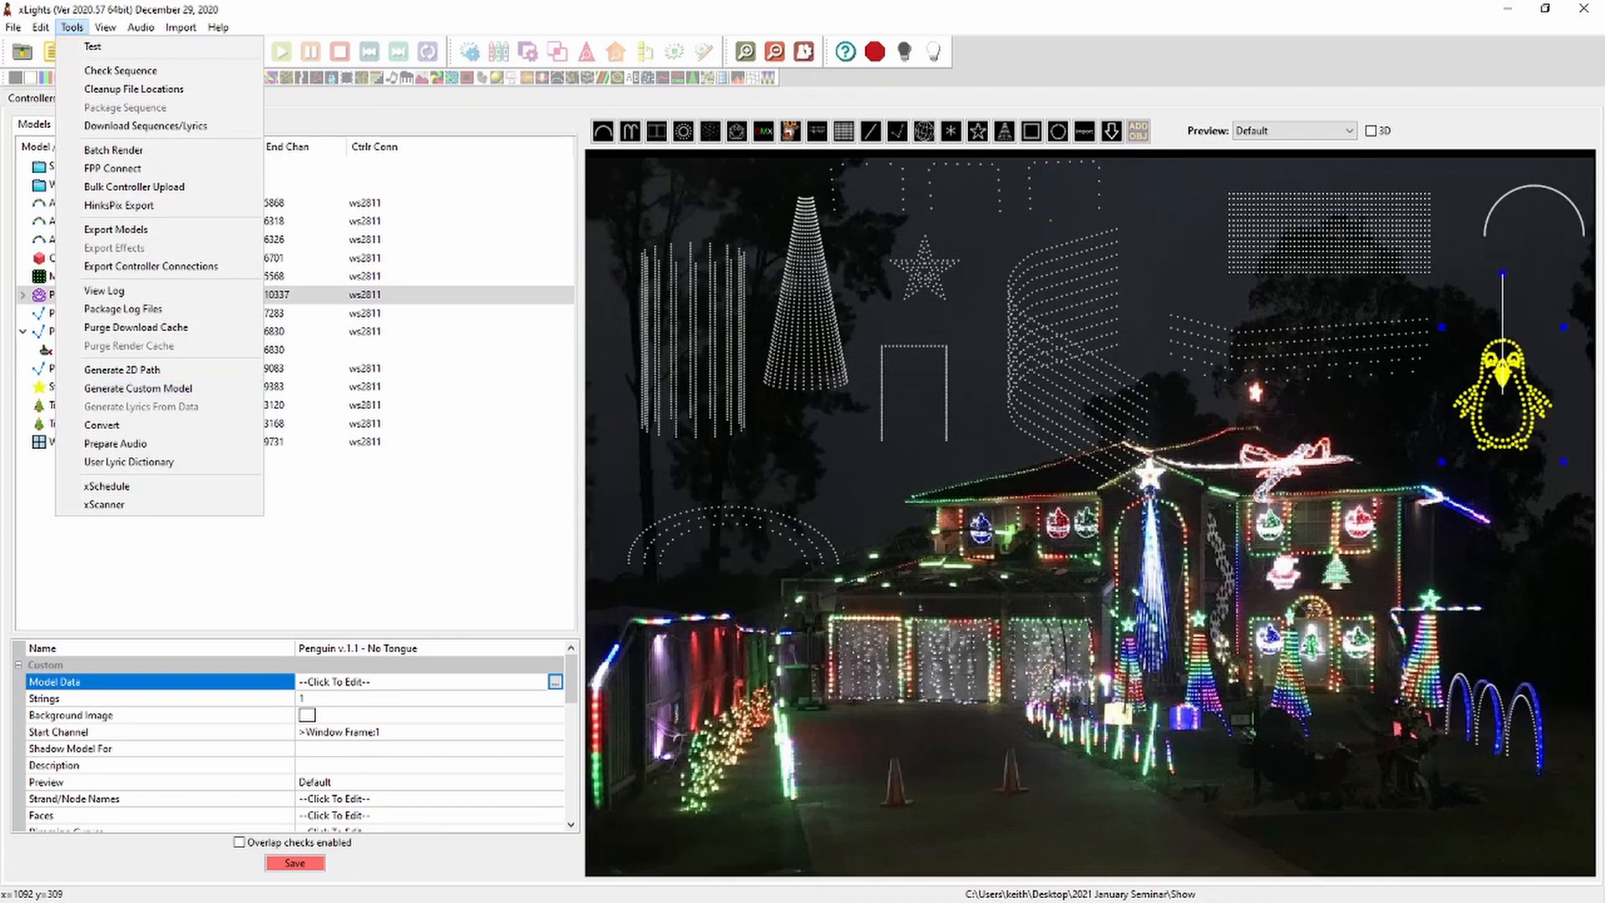
{"action": "left_click", "coordinate": [1521, 383]}
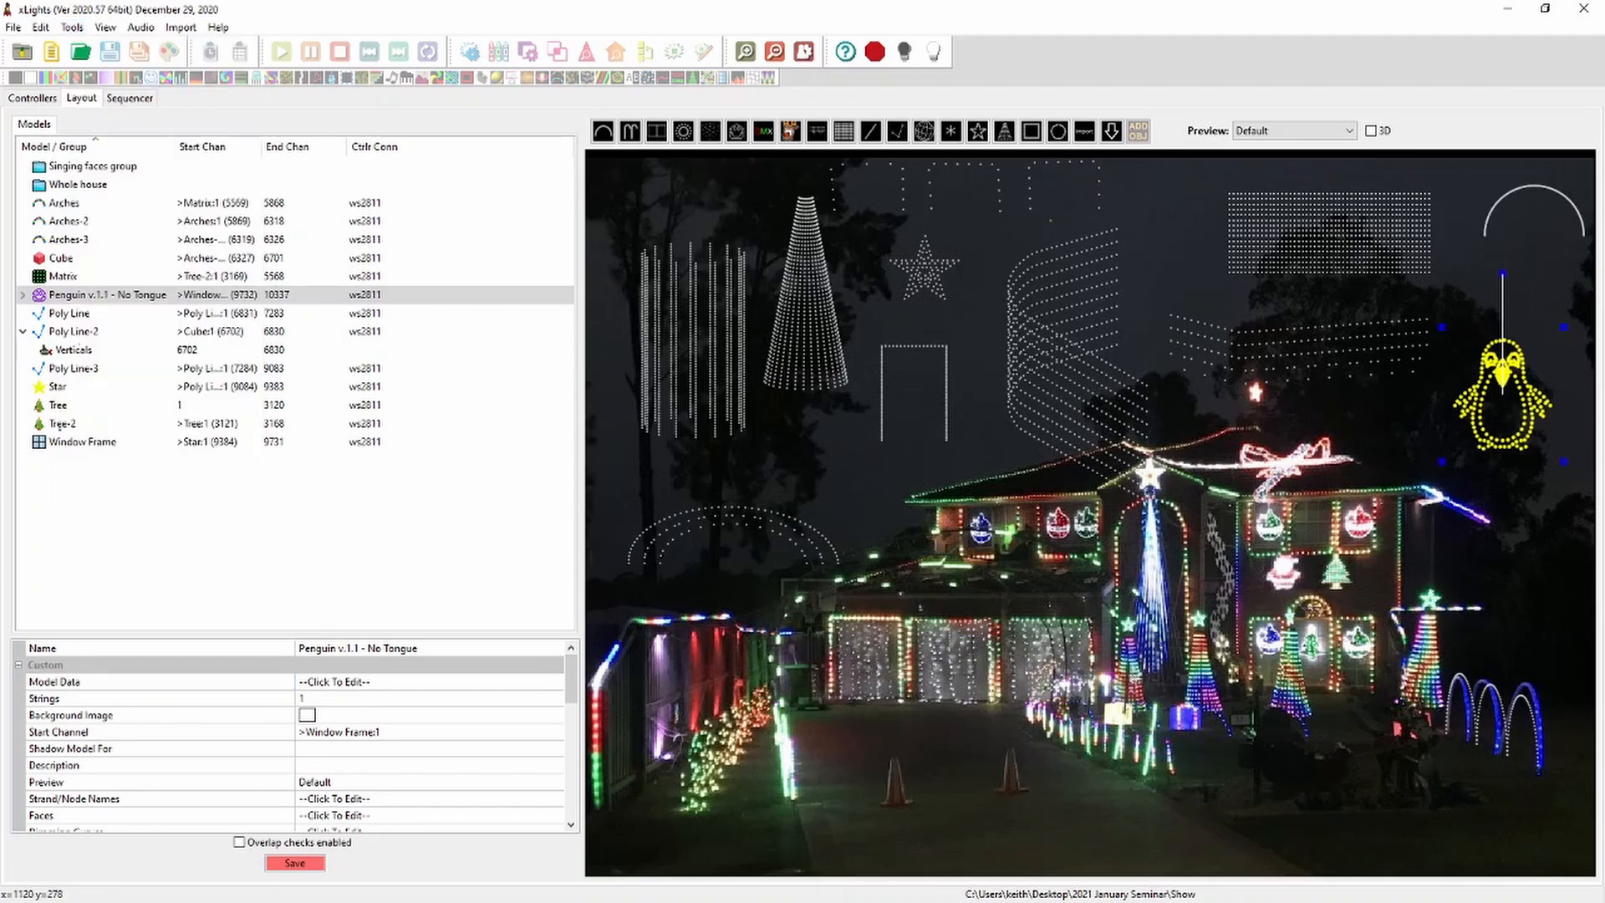
Open the penguin's submodel definitions and enlarge the window for a bigger node preview
{"action": "scroll", "coordinate": [292, 736], "scroll_direction": "down", "scroll_amount": 4}
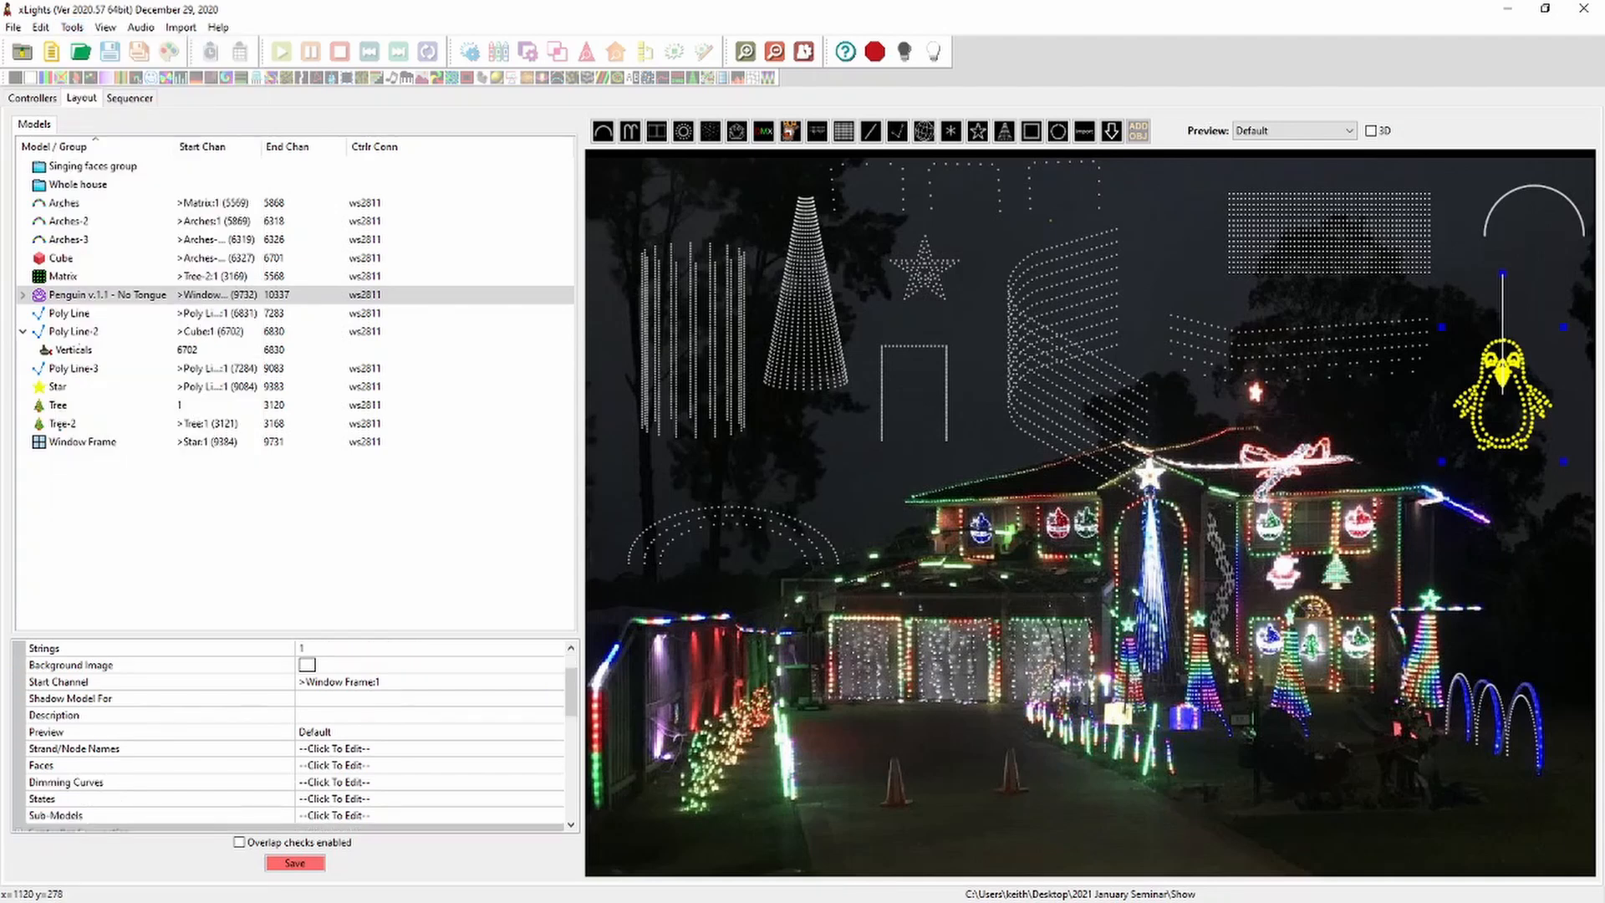
{"action": "scroll", "coordinate": [293, 736], "scroll_direction": "up", "scroll_amount": 1}
{"action": "left_click", "coordinate": [334, 698]}
{"action": "left_click", "coordinate": [334, 715]}
{"action": "left_click", "coordinate": [555, 715]}
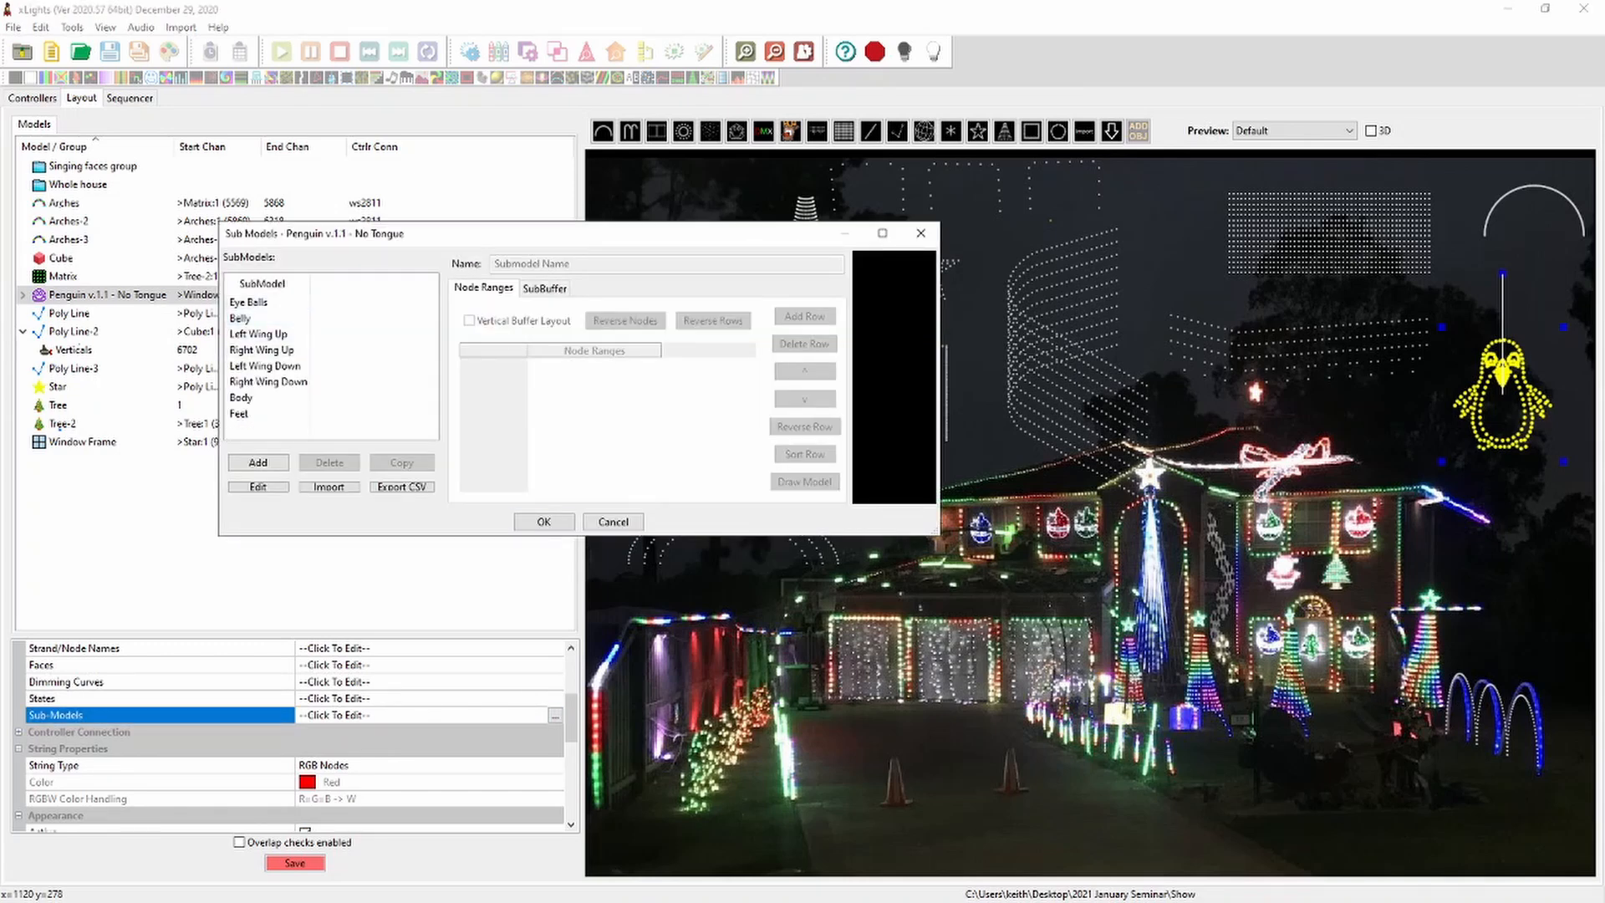
{"action": "left_click_drag", "start_coordinate": [939, 534], "coordinate": [1385, 803]}
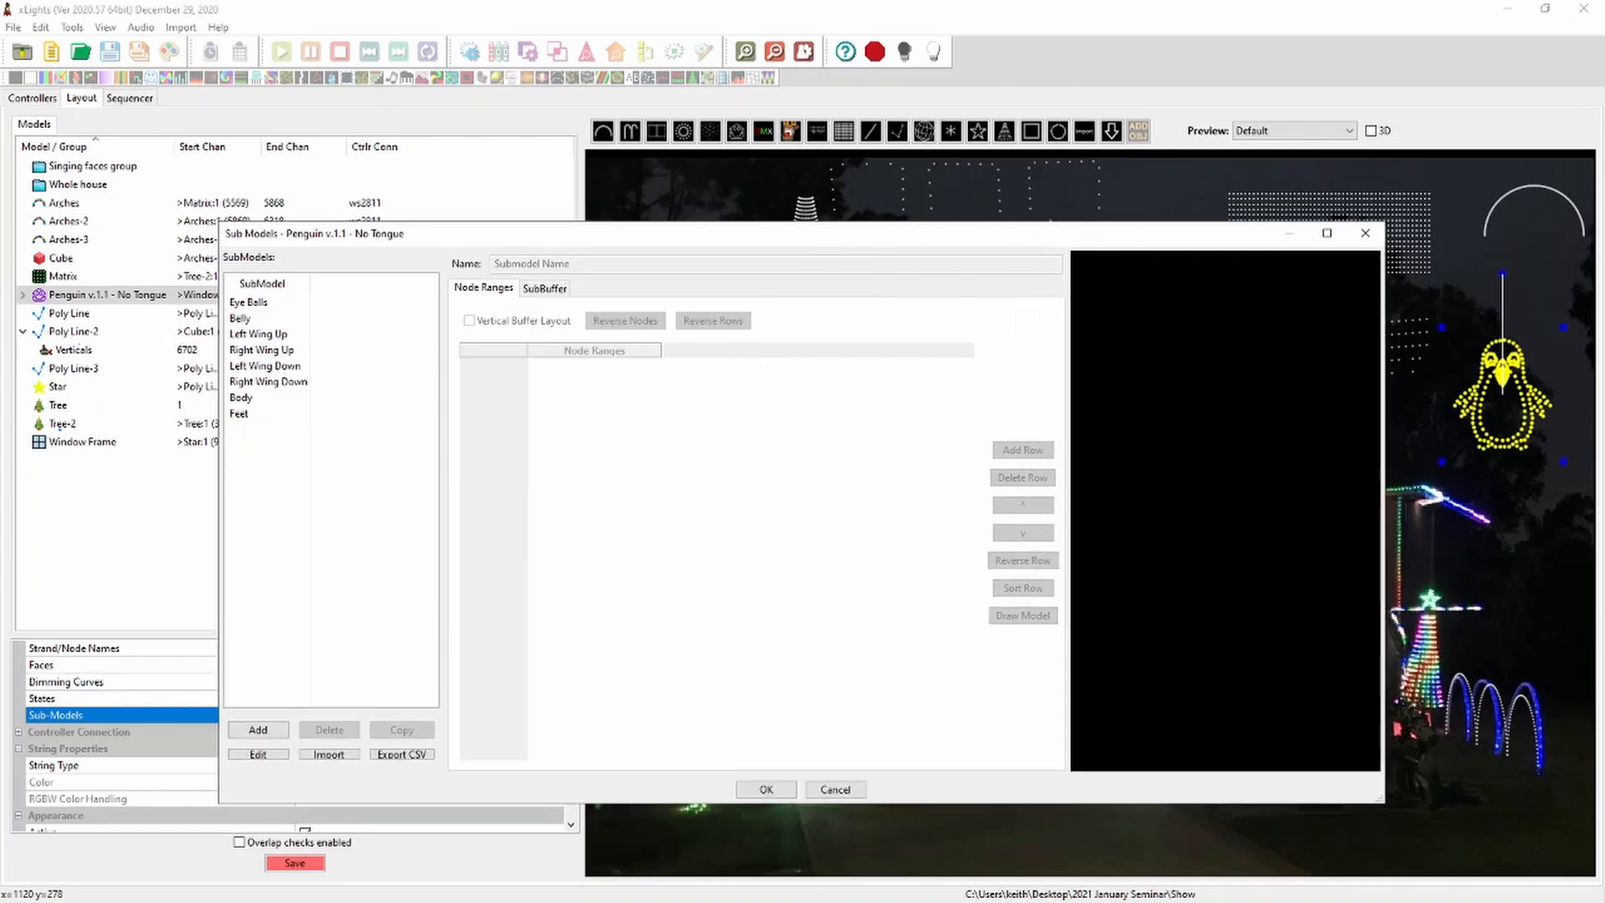
Preview the nodes of each penguin submodel from Eye Balls through Feet, and close the submodel definitions without changes
{"action": "left_click", "coordinate": [249, 303]}
{"action": "left_click", "coordinate": [242, 318]}
{"action": "left_click", "coordinate": [288, 334]}
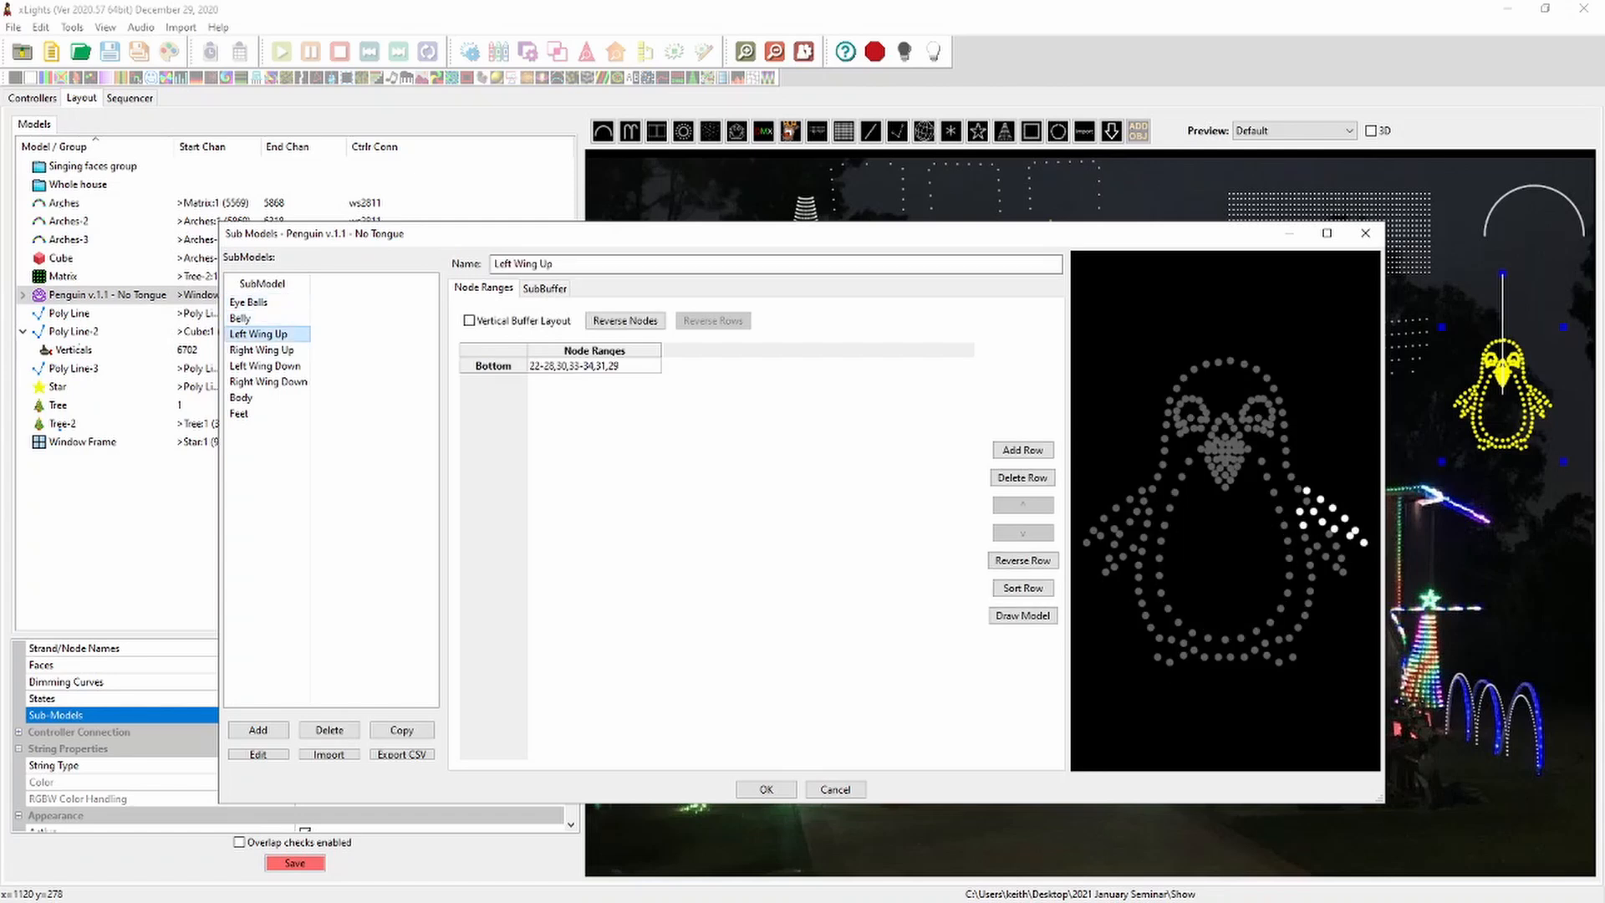
{"action": "left_click", "coordinate": [286, 350]}
{"action": "left_click", "coordinate": [286, 366]}
{"action": "left_click", "coordinate": [287, 382]}
{"action": "left_click", "coordinate": [286, 398]}
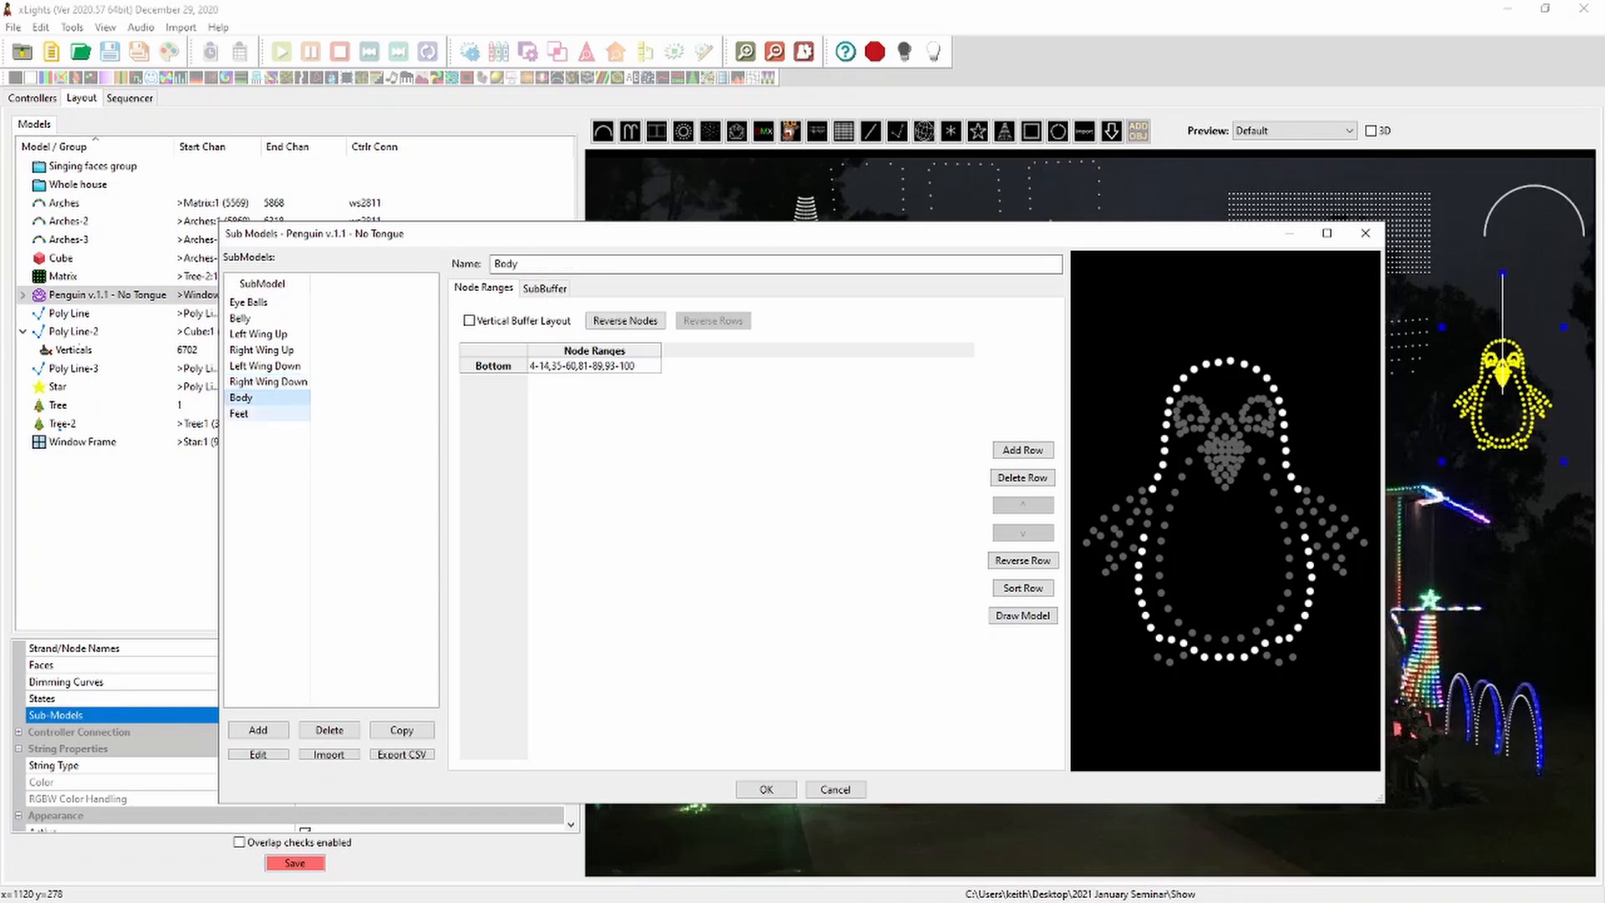
{"action": "left_click", "coordinate": [286, 414]}
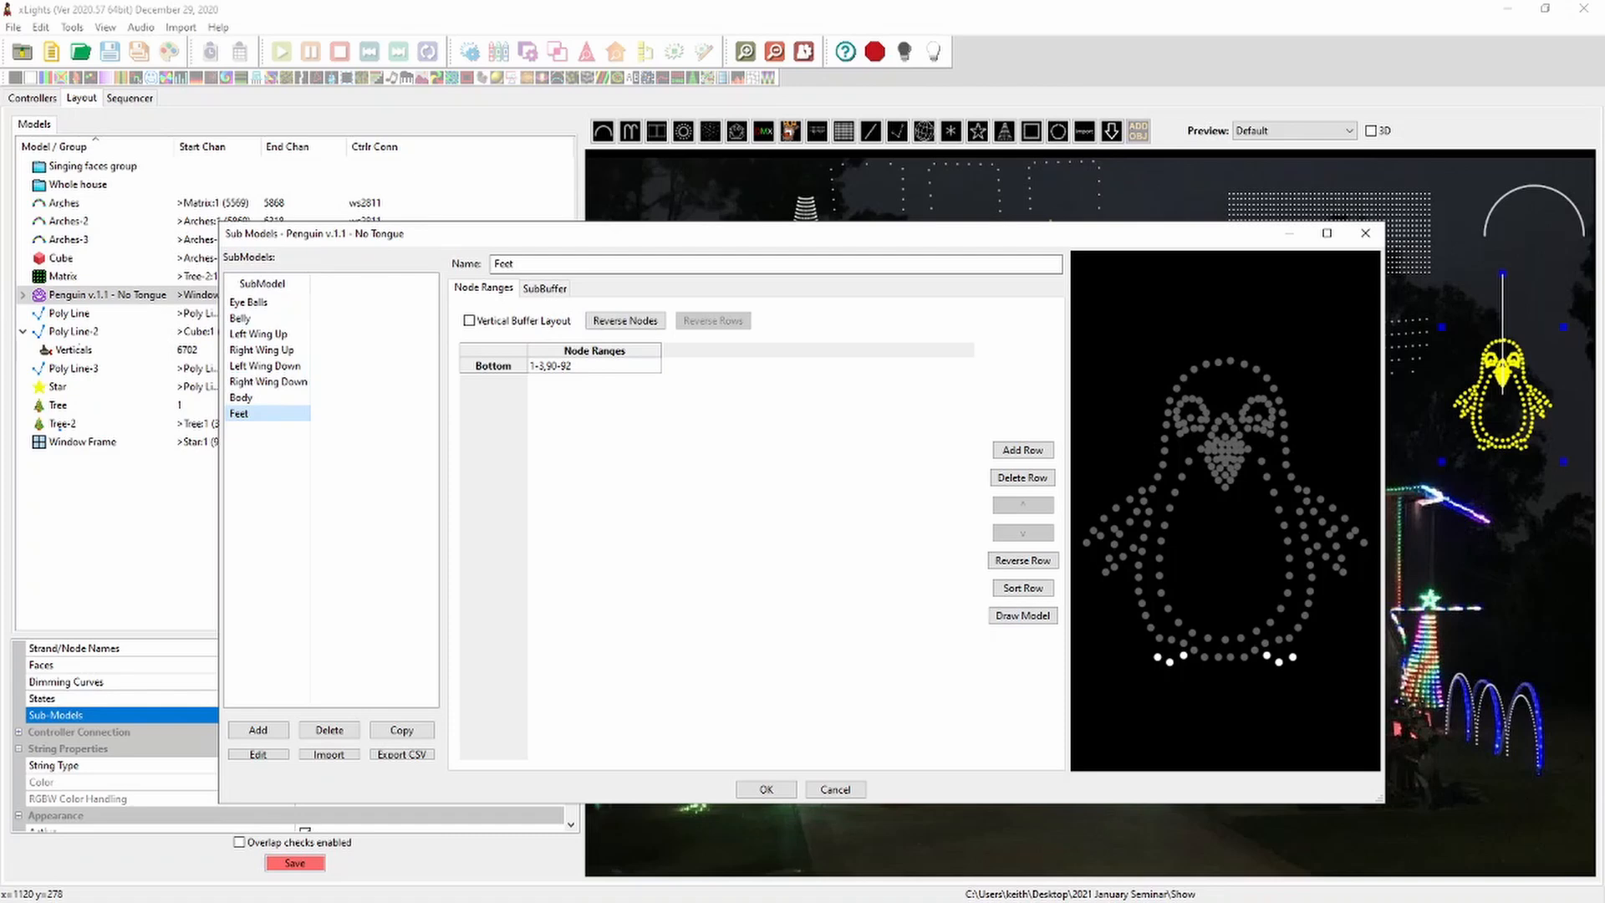
{"action": "left_click", "coordinate": [835, 789]}
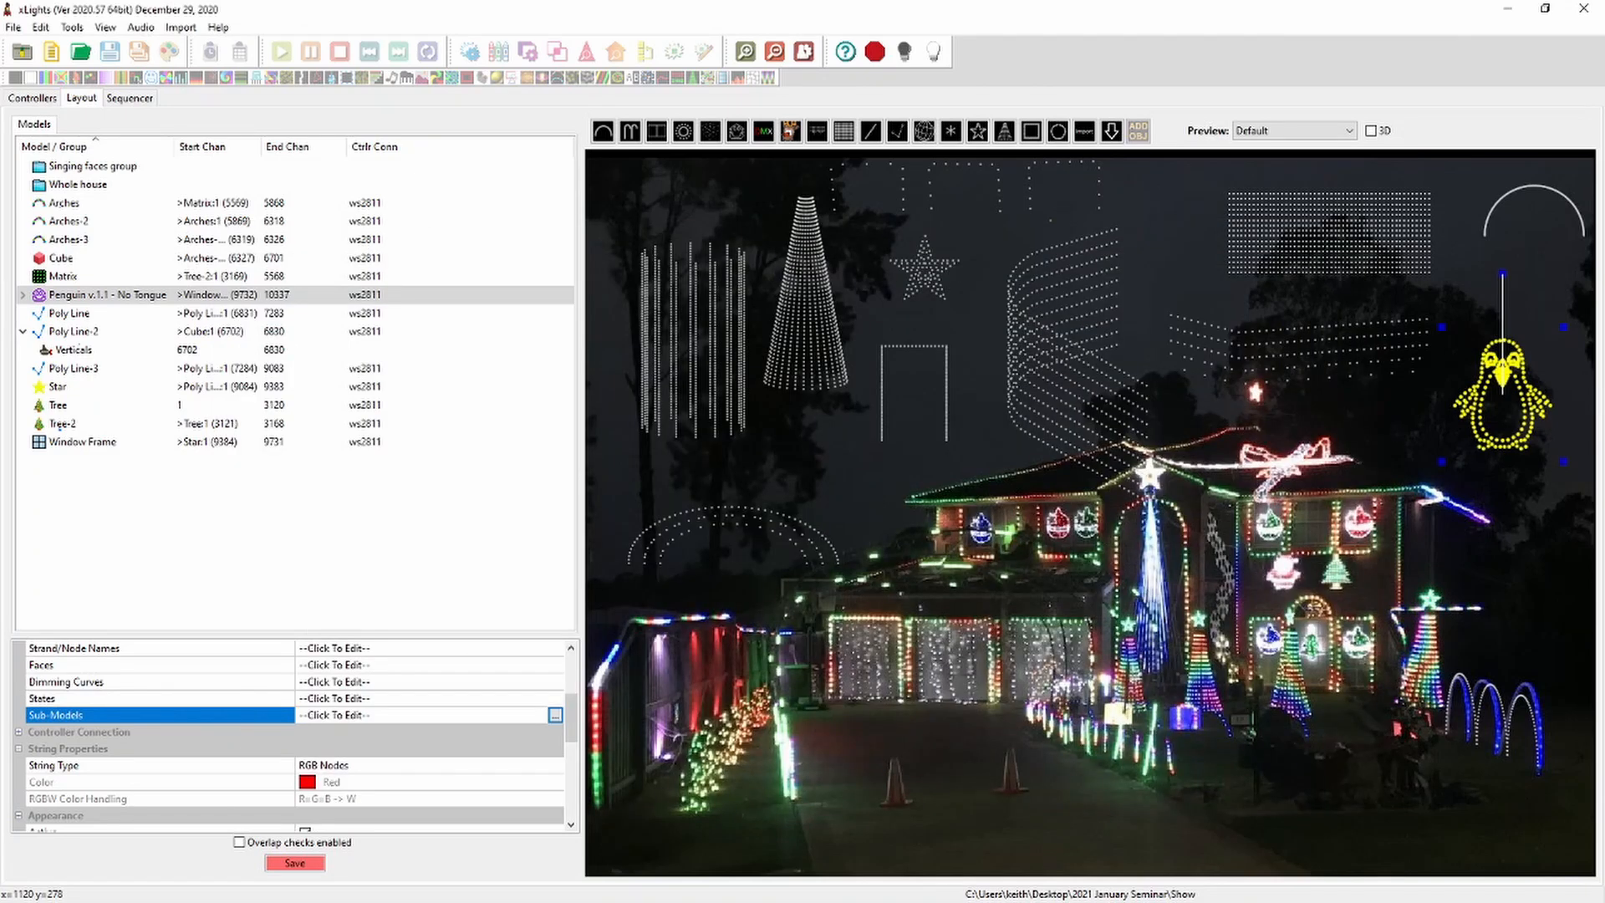
View the penguin's state definitions and close them without changes
{"action": "left_click", "coordinate": [554, 699]}
{"action": "left_click", "coordinate": [555, 699]}
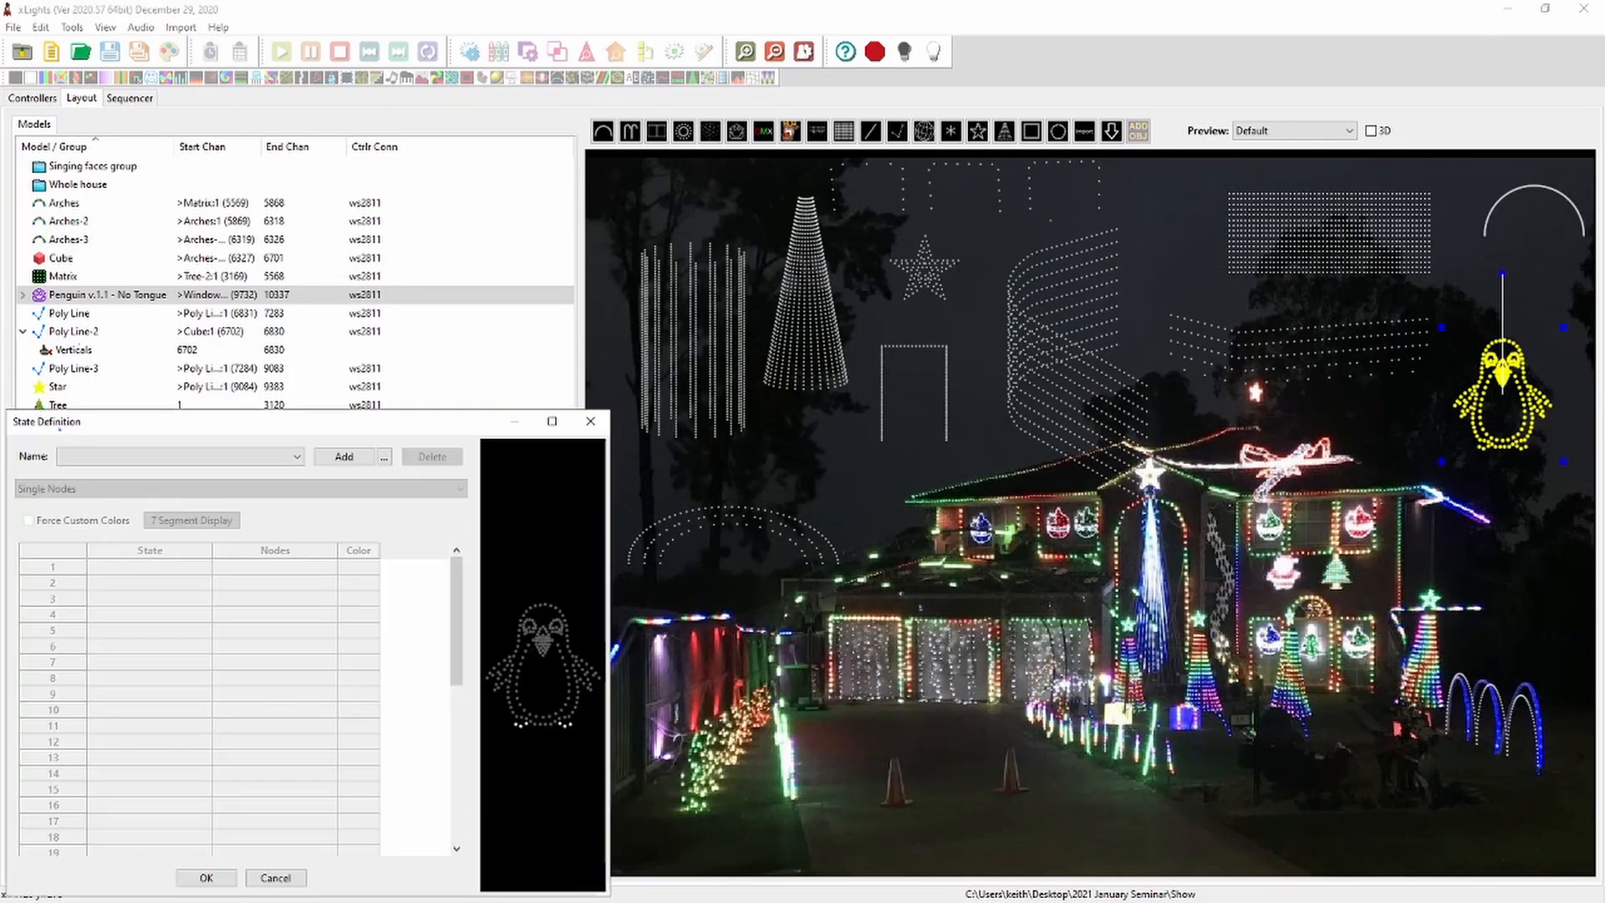
{"action": "left_click", "coordinate": [590, 420]}
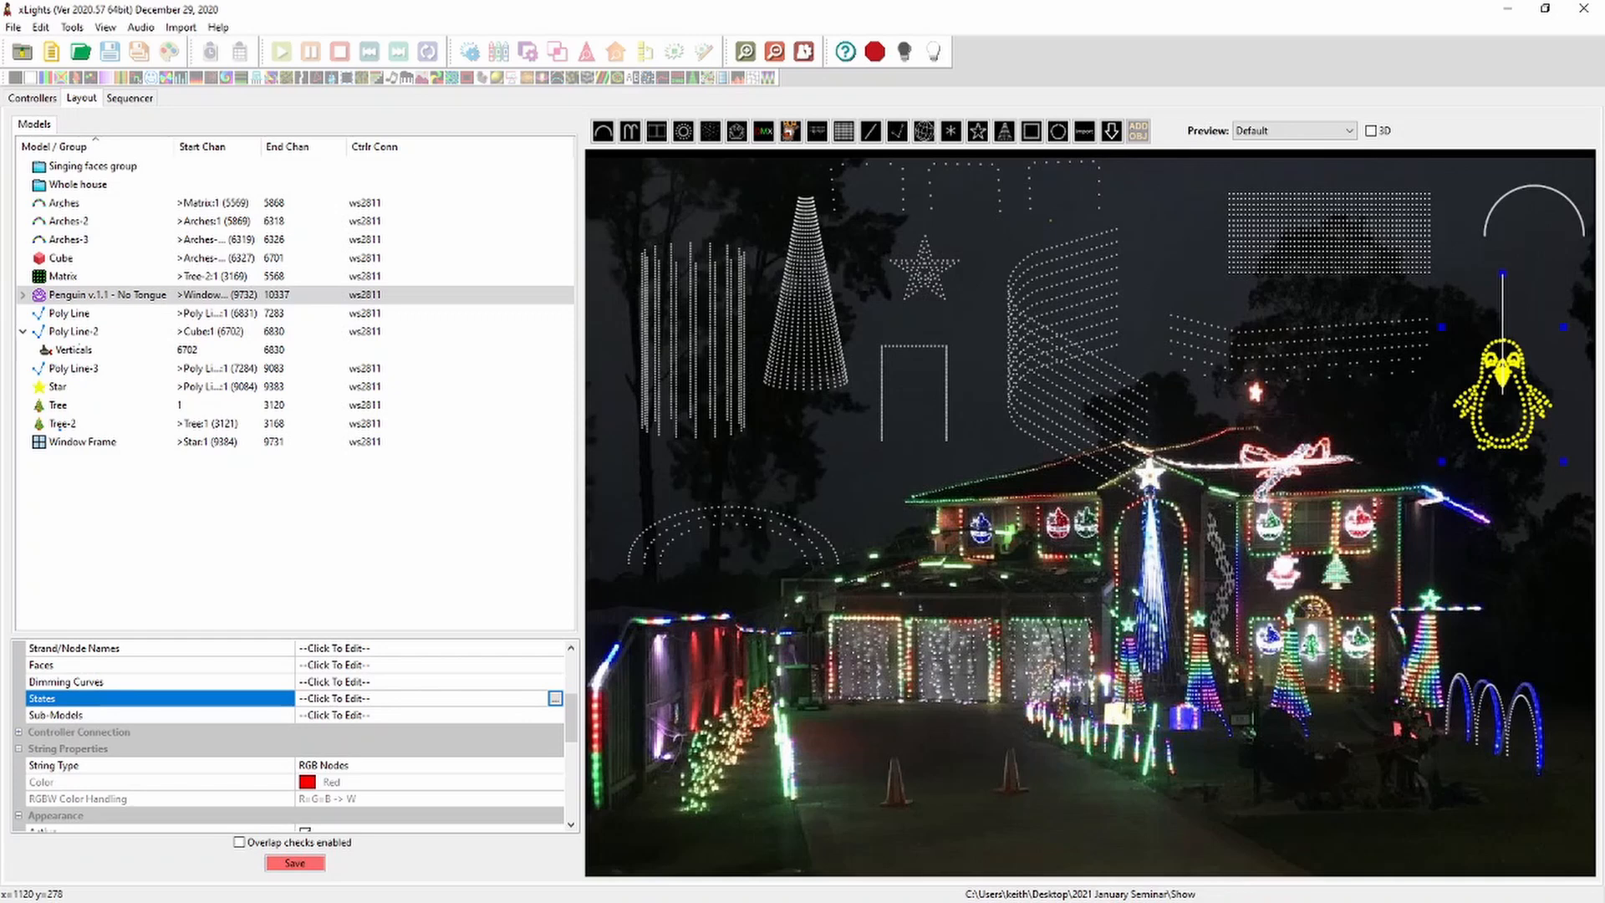
Open the penguin's face definitions, show the Penguin v.1.0 face, and reposition and enlarge the window for a bigger preview
{"action": "left_click", "coordinate": [335, 666]}
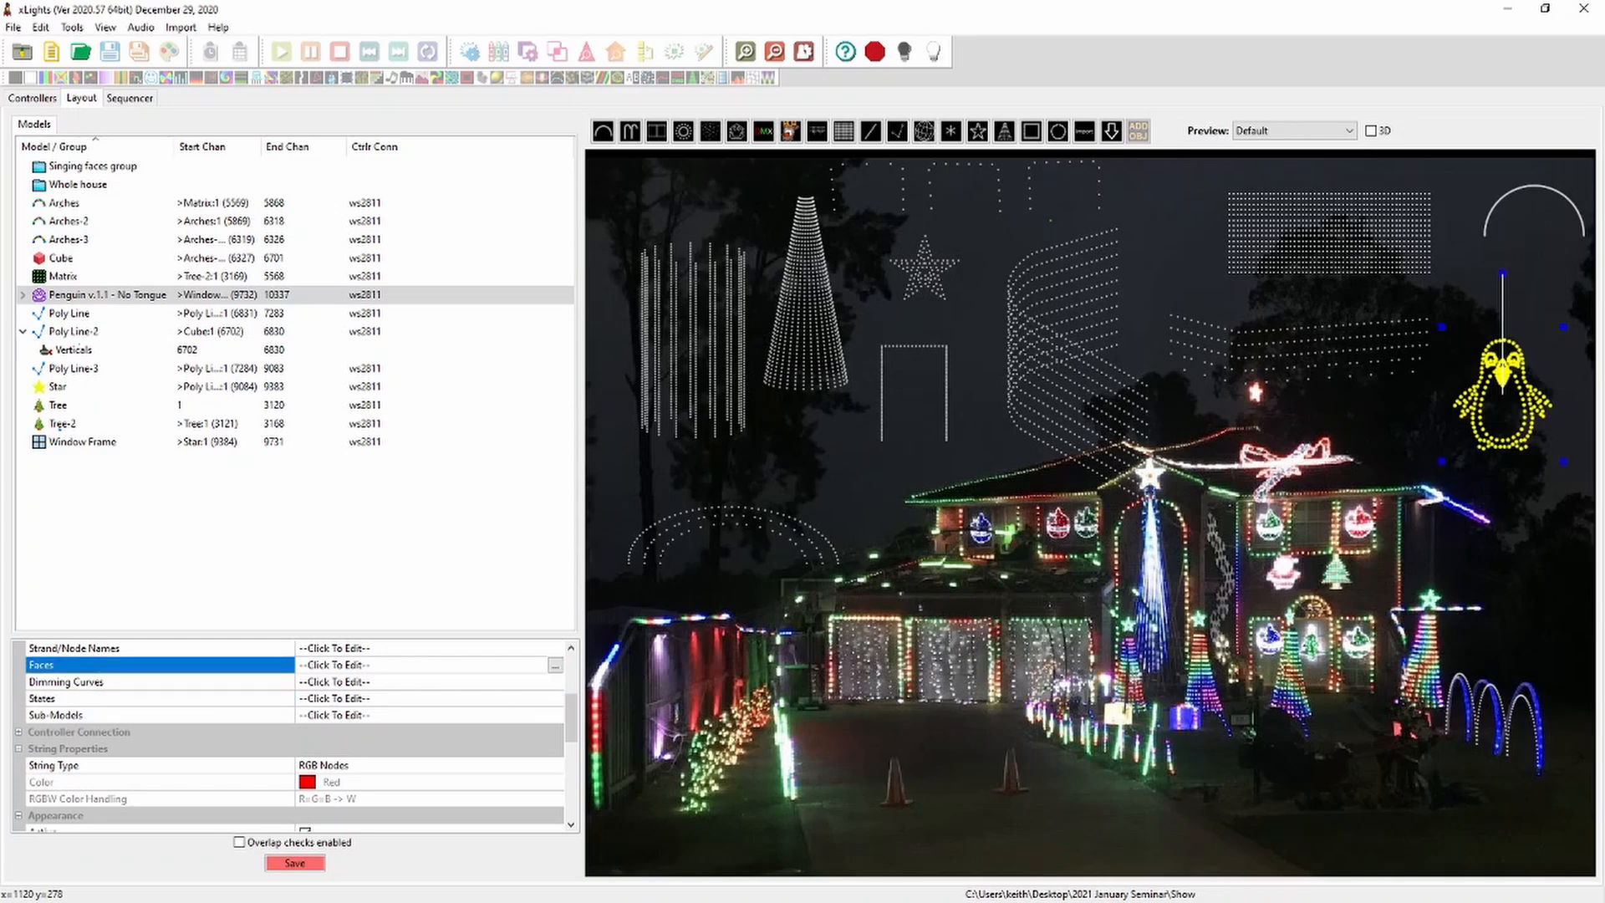
{"action": "left_click", "coordinate": [555, 665]}
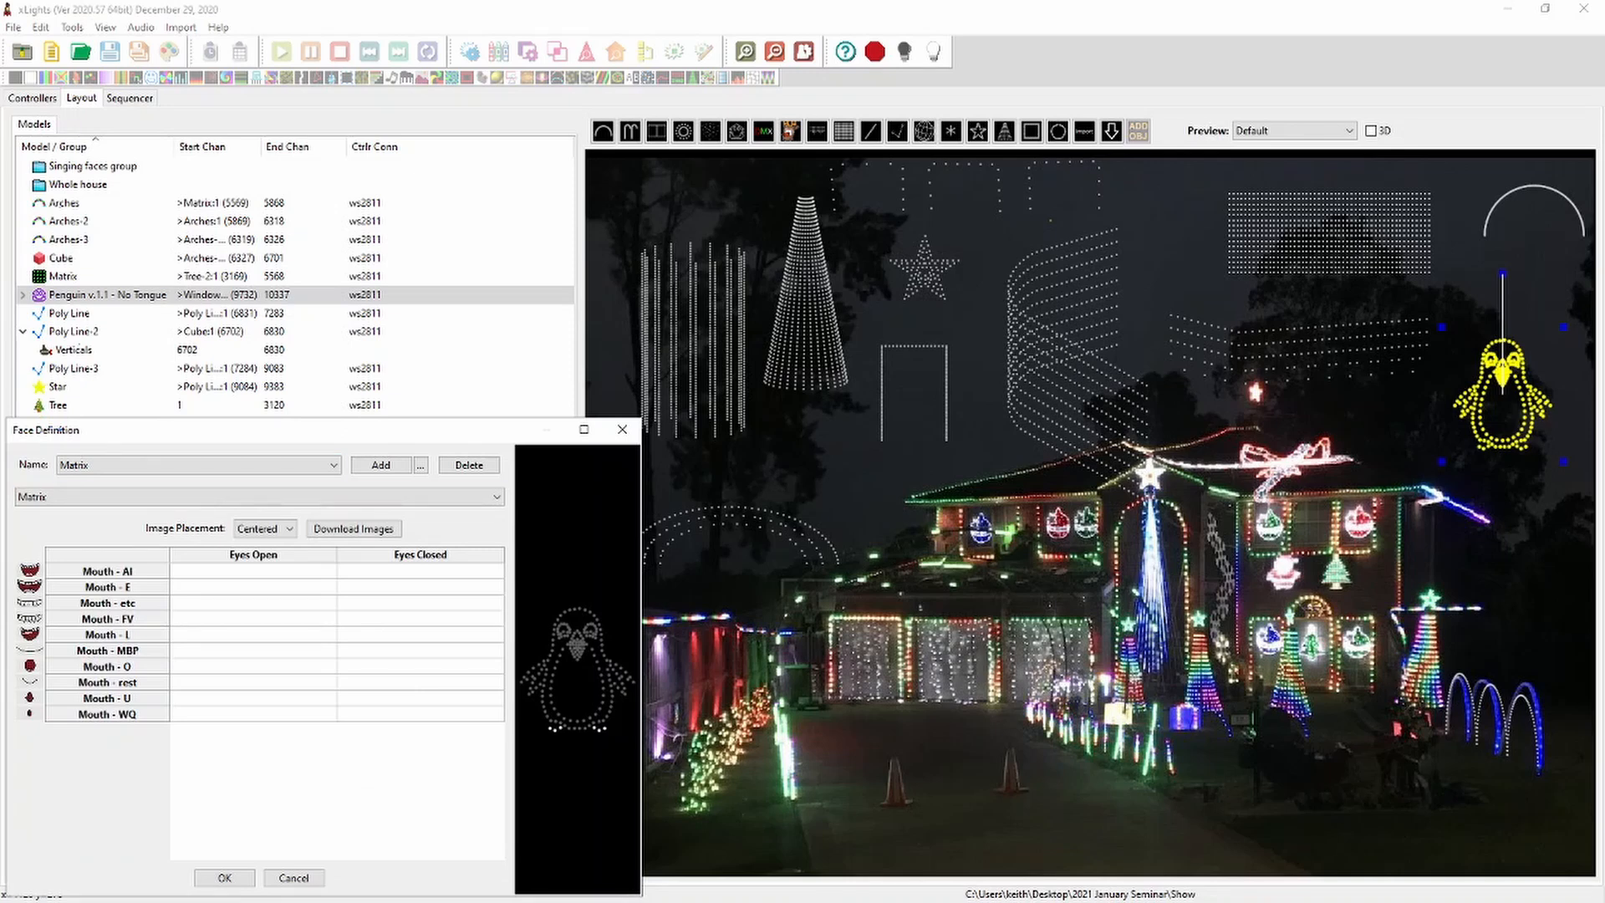
{"action": "left_click", "coordinate": [332, 465]}
{"action": "left_click", "coordinate": [89, 494]}
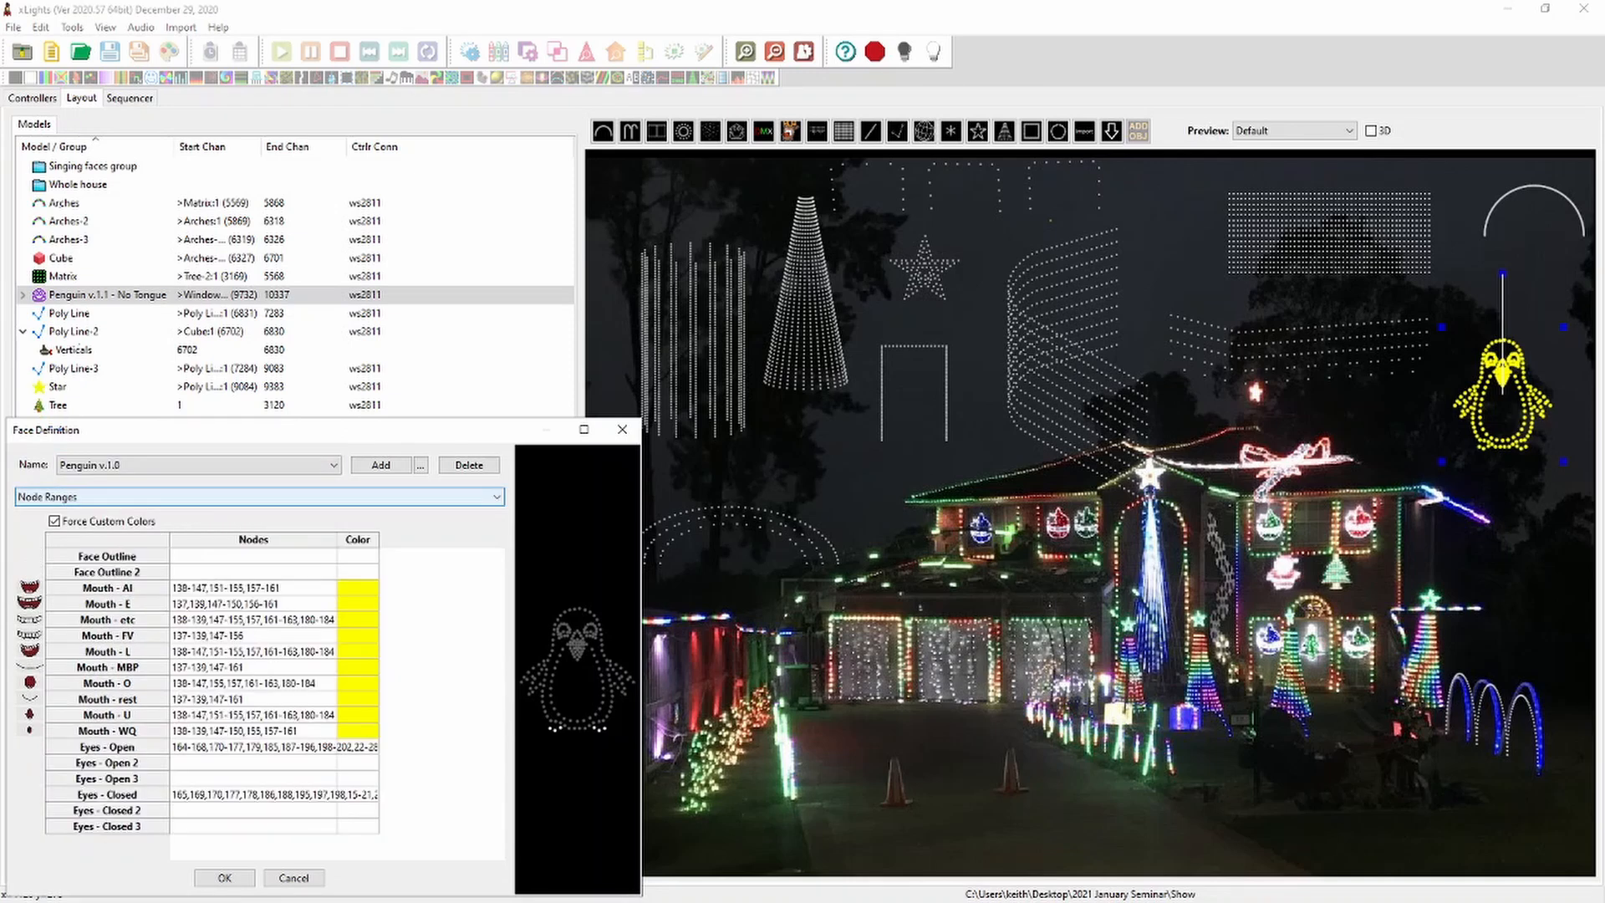
{"action": "left_click_drag", "start_coordinate": [377, 434], "coordinate": [600, 100]}
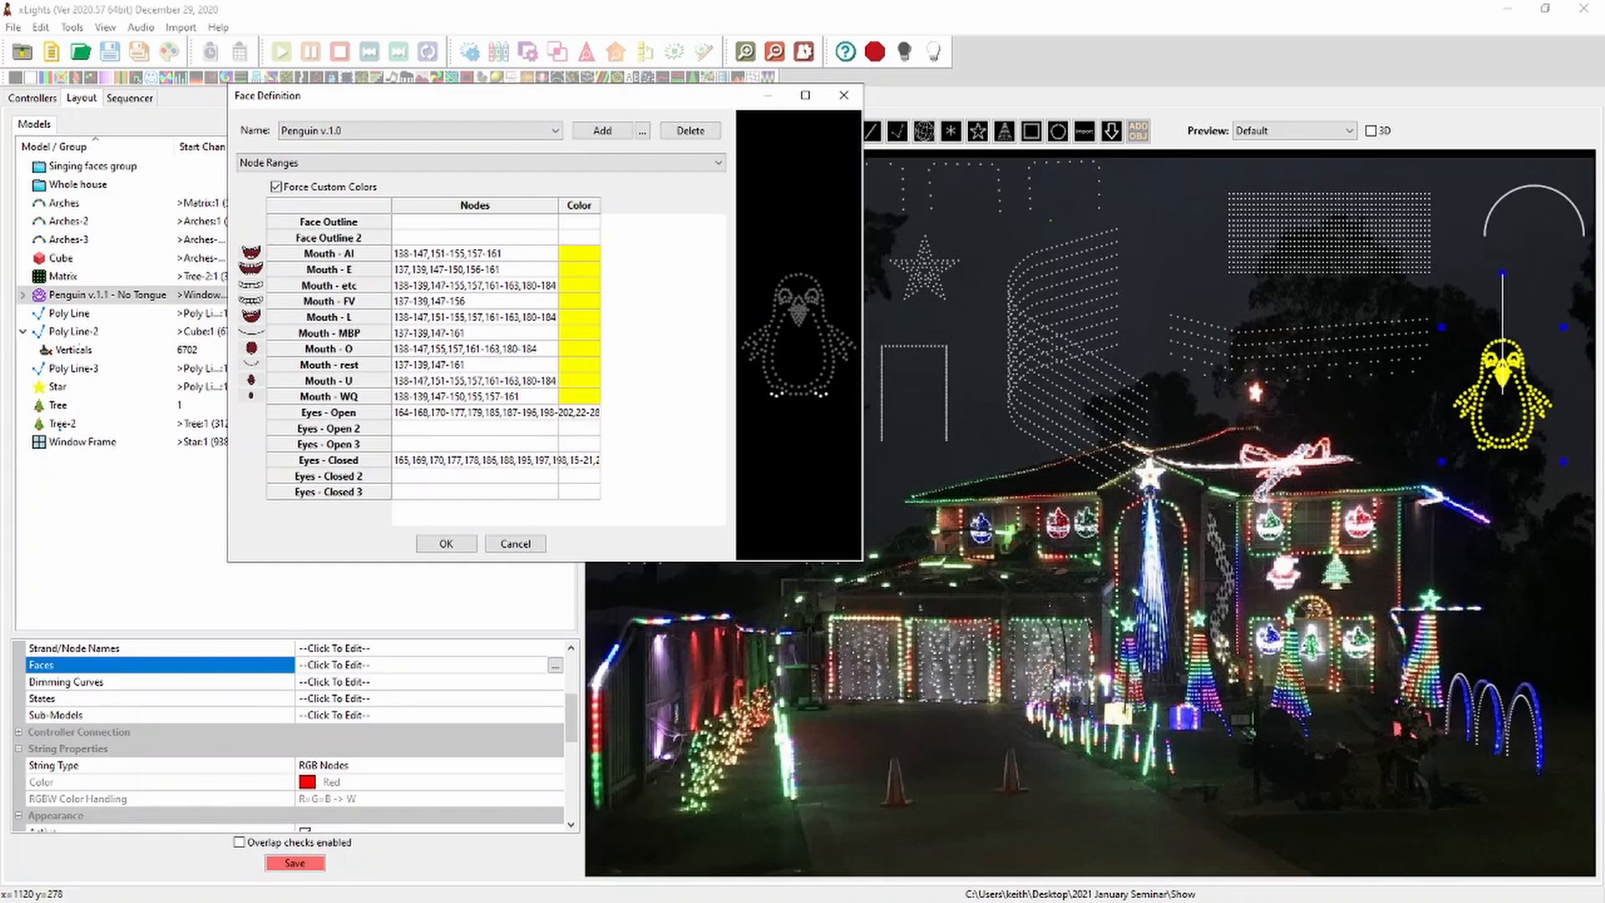
{"action": "left_click_drag", "start_coordinate": [862, 561], "coordinate": [1223, 819]}
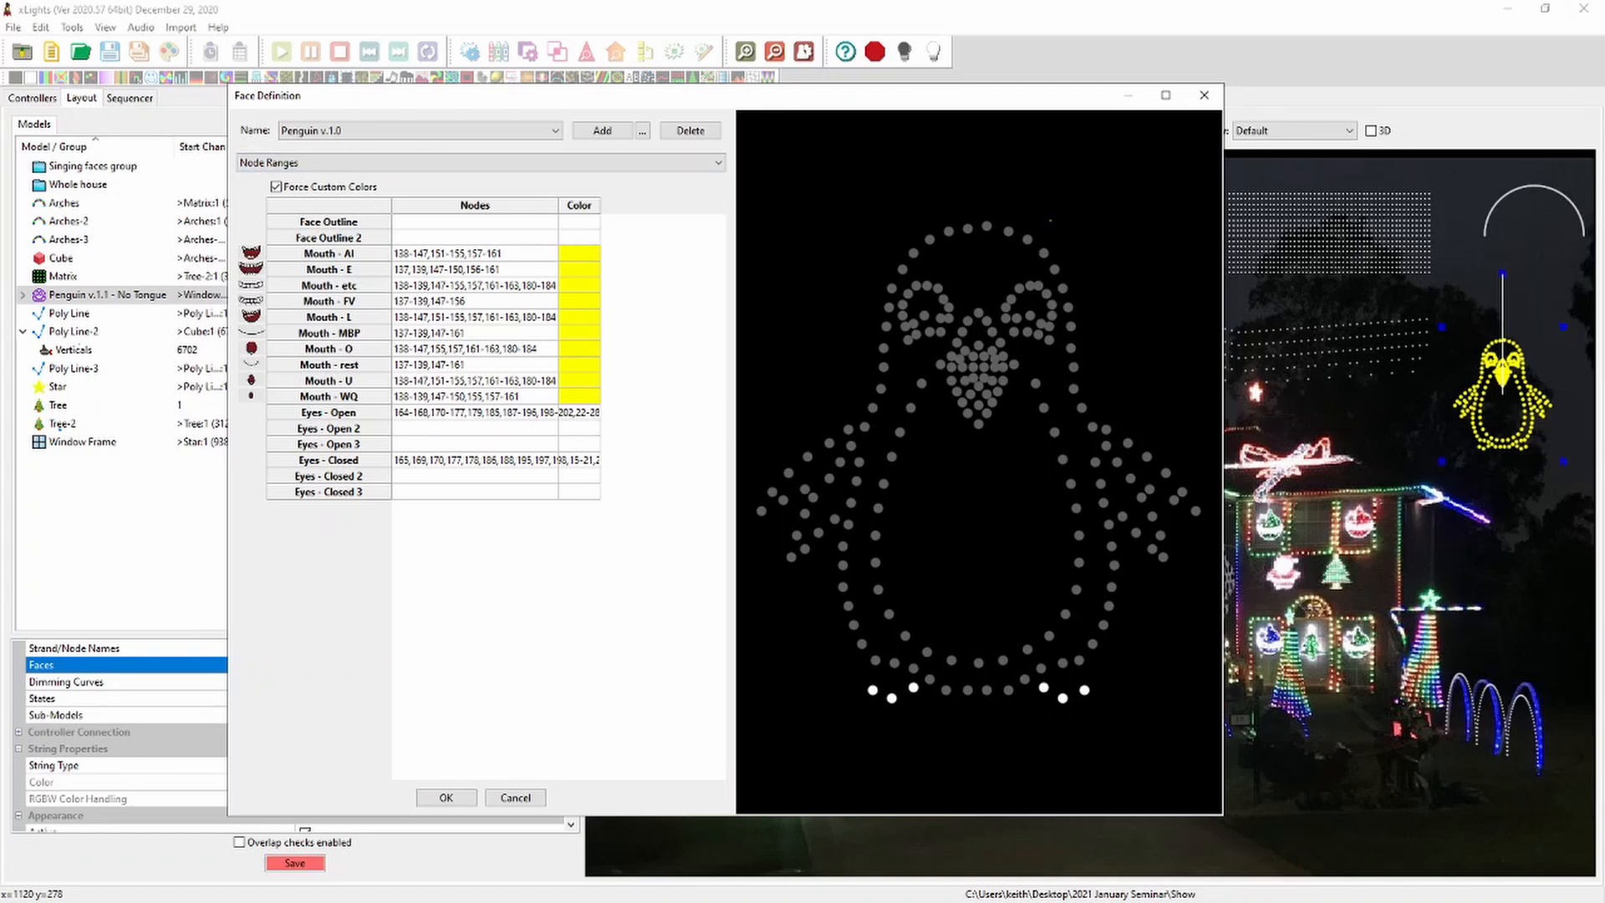
Preview the mouth shapes of the Penguin v.1.0 face, going back and forth between the AI and WQ phonemes
{"action": "left_click", "coordinate": [475, 253]}
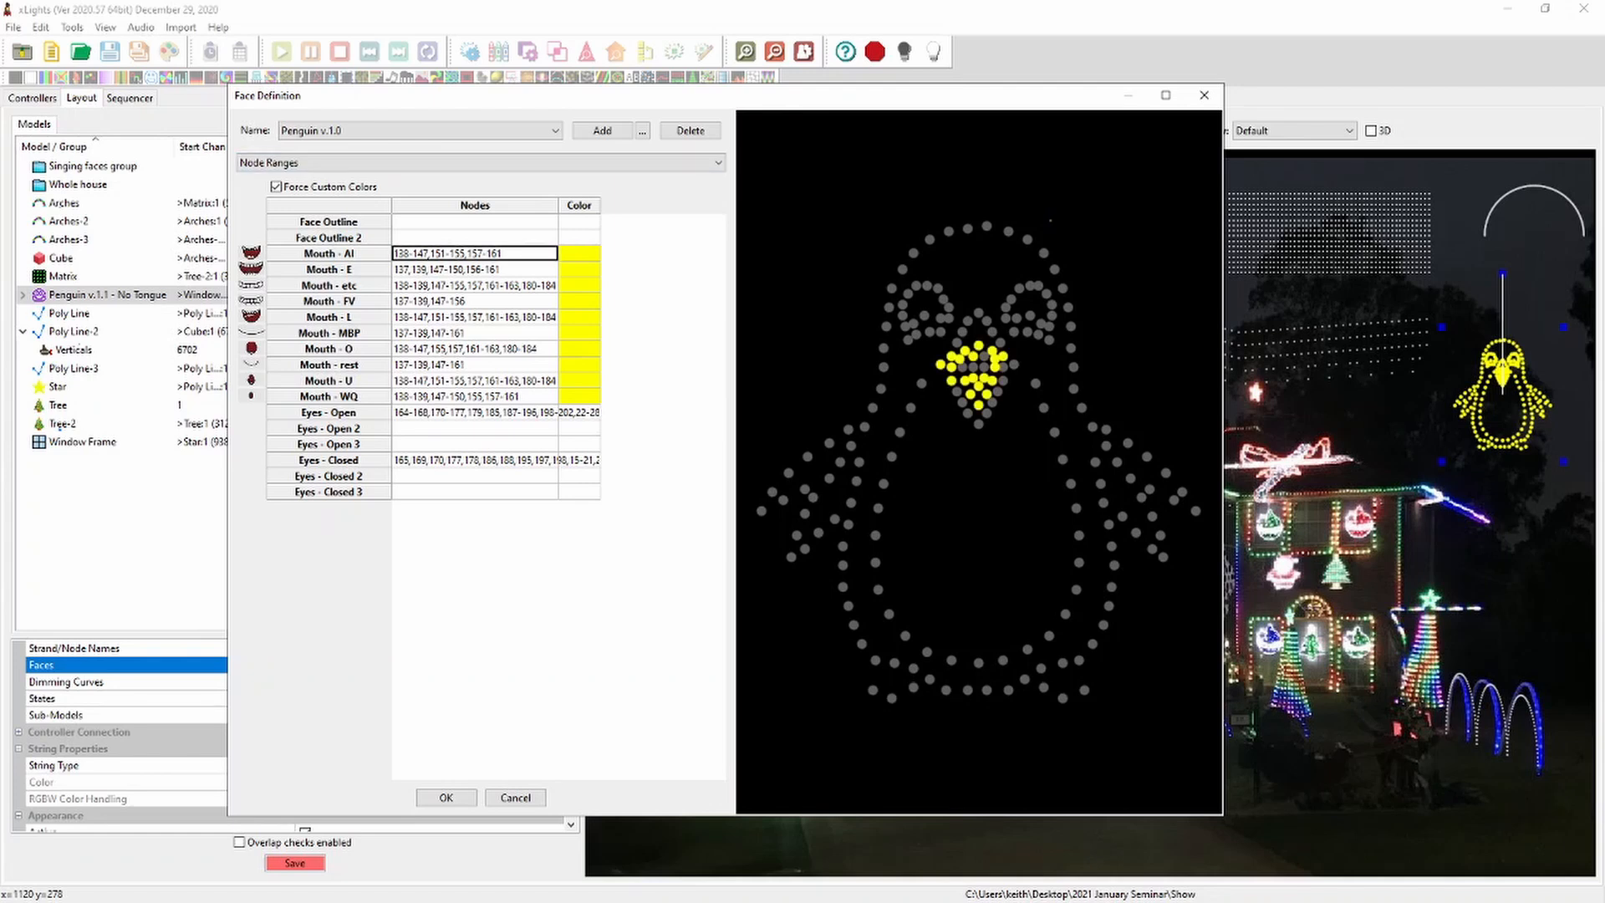
{"action": "left_click", "coordinate": [475, 269]}
{"action": "left_click", "coordinate": [475, 285]}
{"action": "left_click", "coordinate": [475, 301]}
{"action": "left_click", "coordinate": [475, 317]}
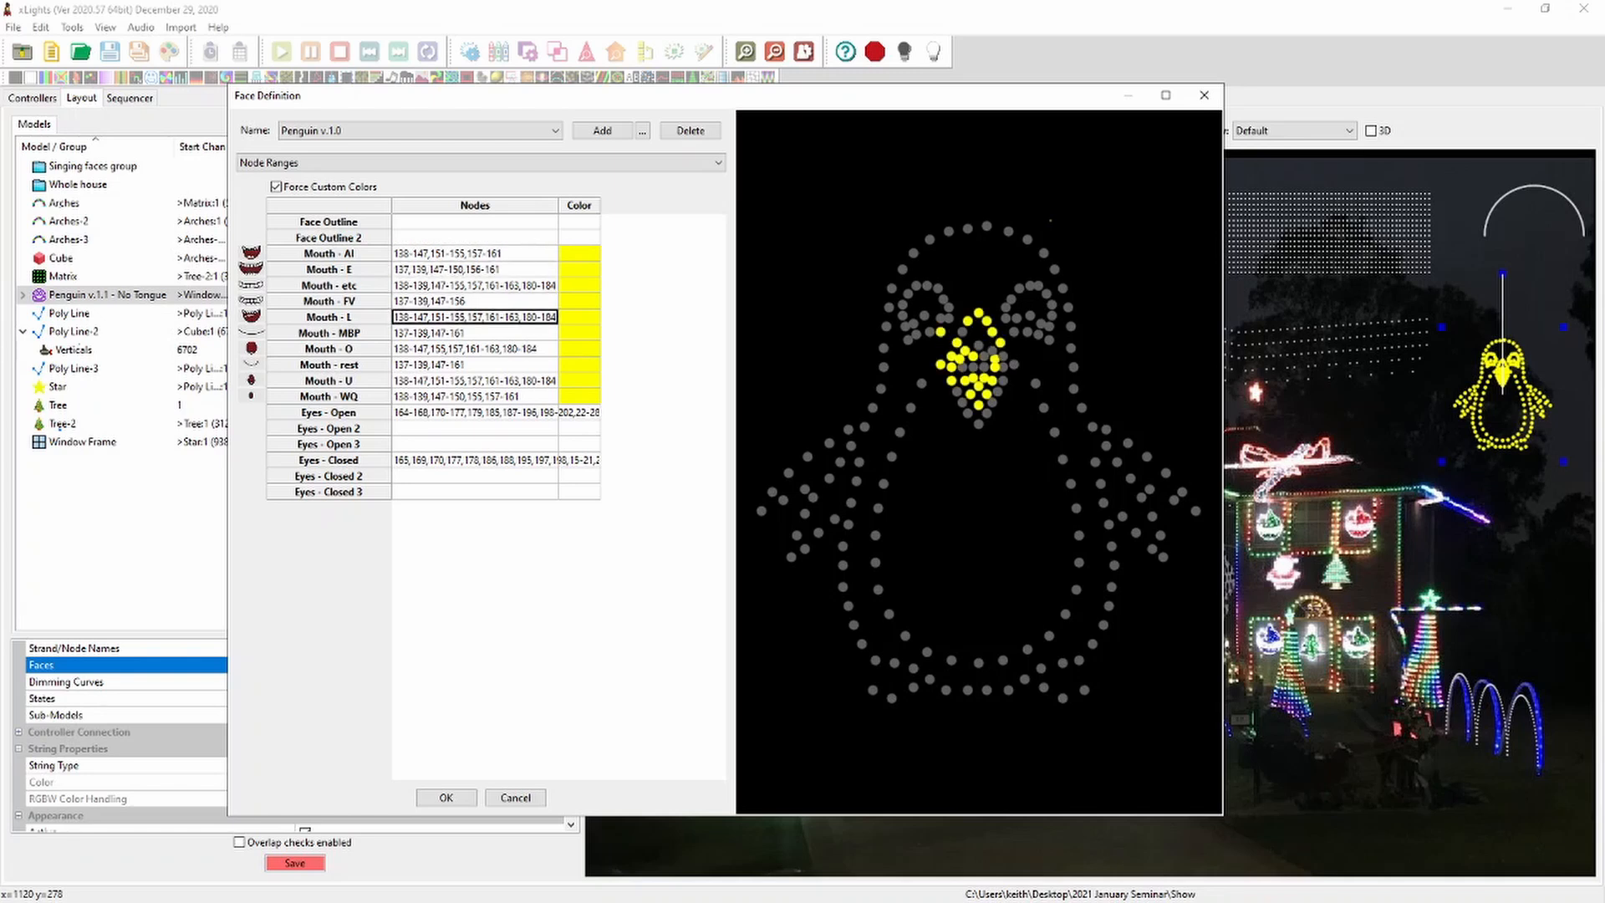
{"action": "left_click", "coordinate": [475, 333]}
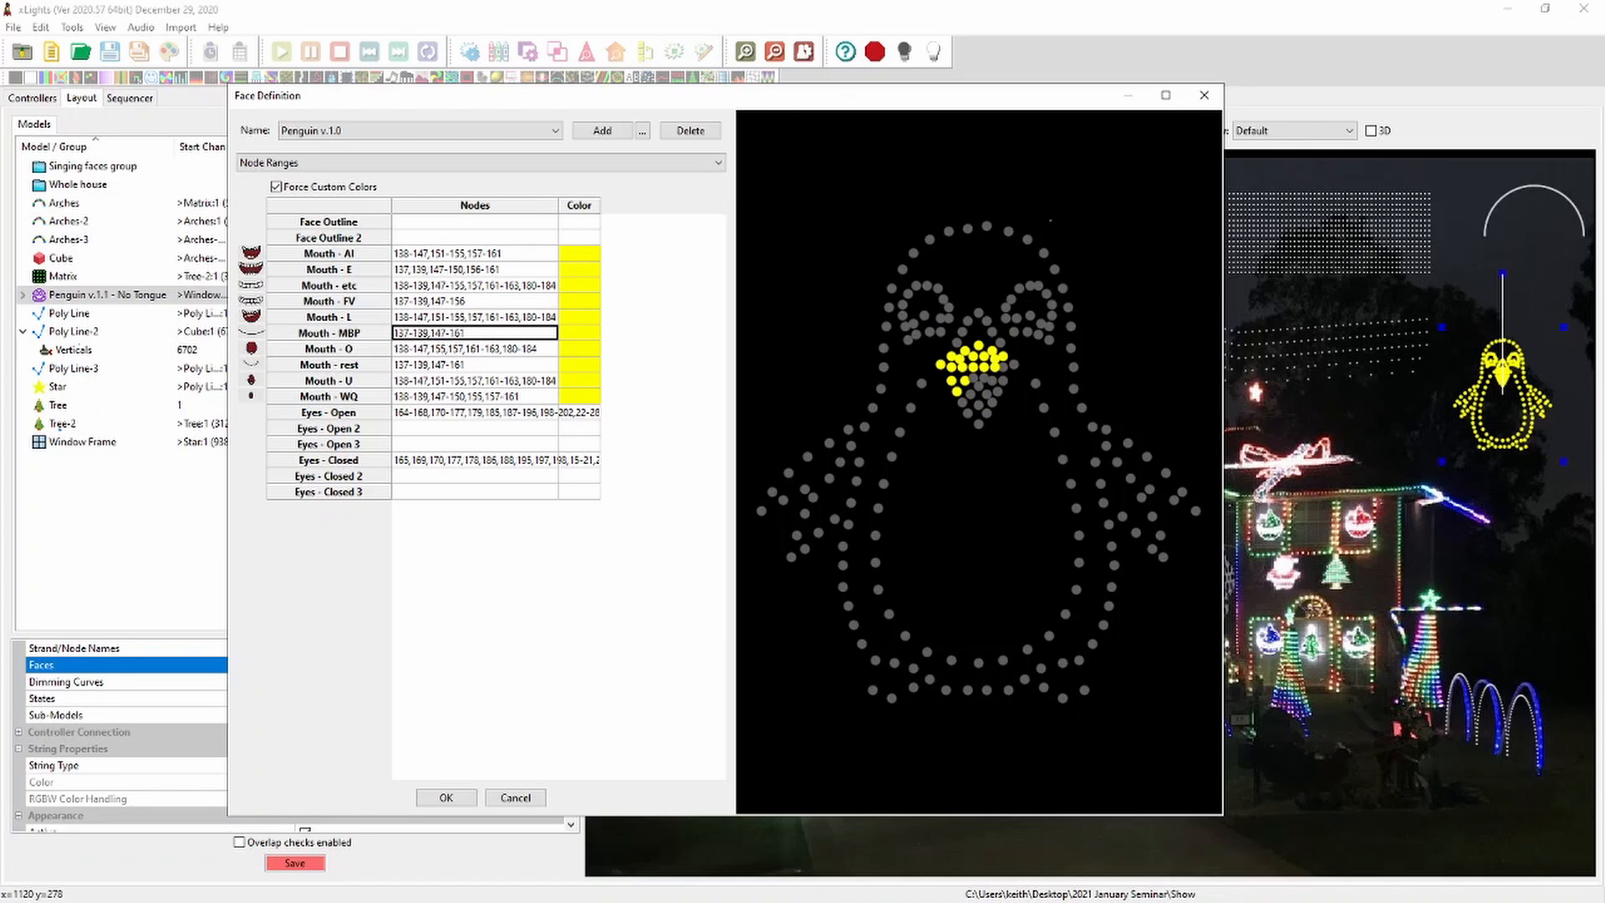
{"action": "left_click", "coordinate": [475, 396]}
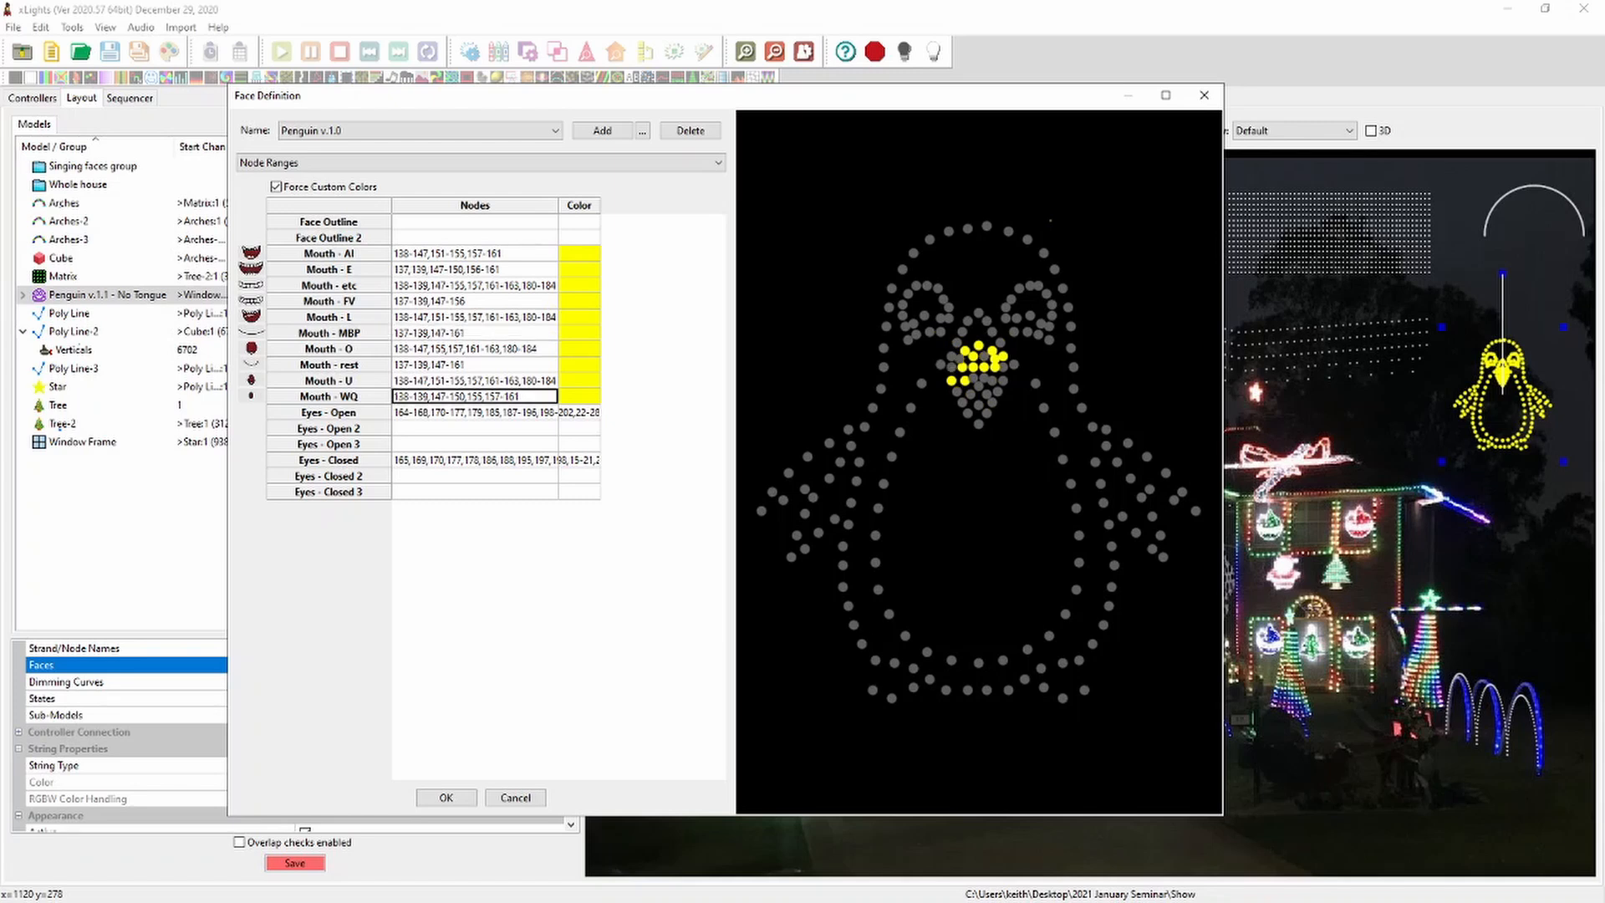
{"action": "key", "text": "Up"}
{"action": "key", "text": "Up"}
{"action": "key", "text": "Up"}
{"action": "key", "text": "Up"}
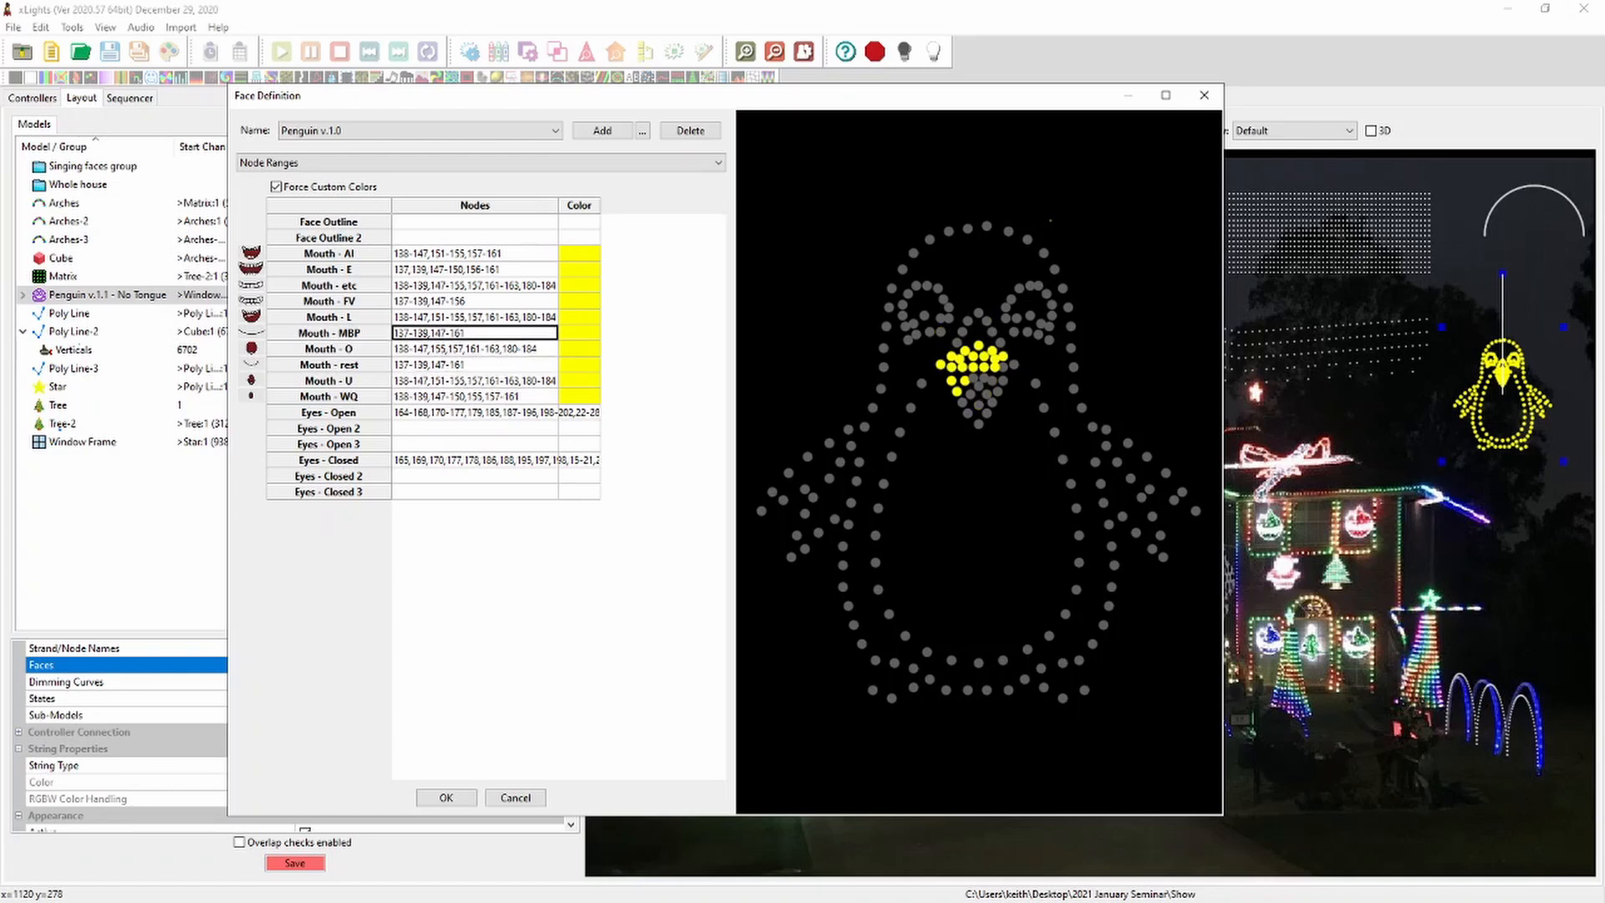
{"action": "key", "text": "Up"}
{"action": "key", "text": "Down"}
{"action": "key", "text": "Down"}
{"action": "key", "text": "Down"}
{"action": "key", "text": "Down"}
{"action": "key", "text": "Up"}
{"action": "key", "text": "Up"}
{"action": "key", "text": "Up"}
{"action": "key", "text": "Up"}
{"action": "key", "text": "Up"}
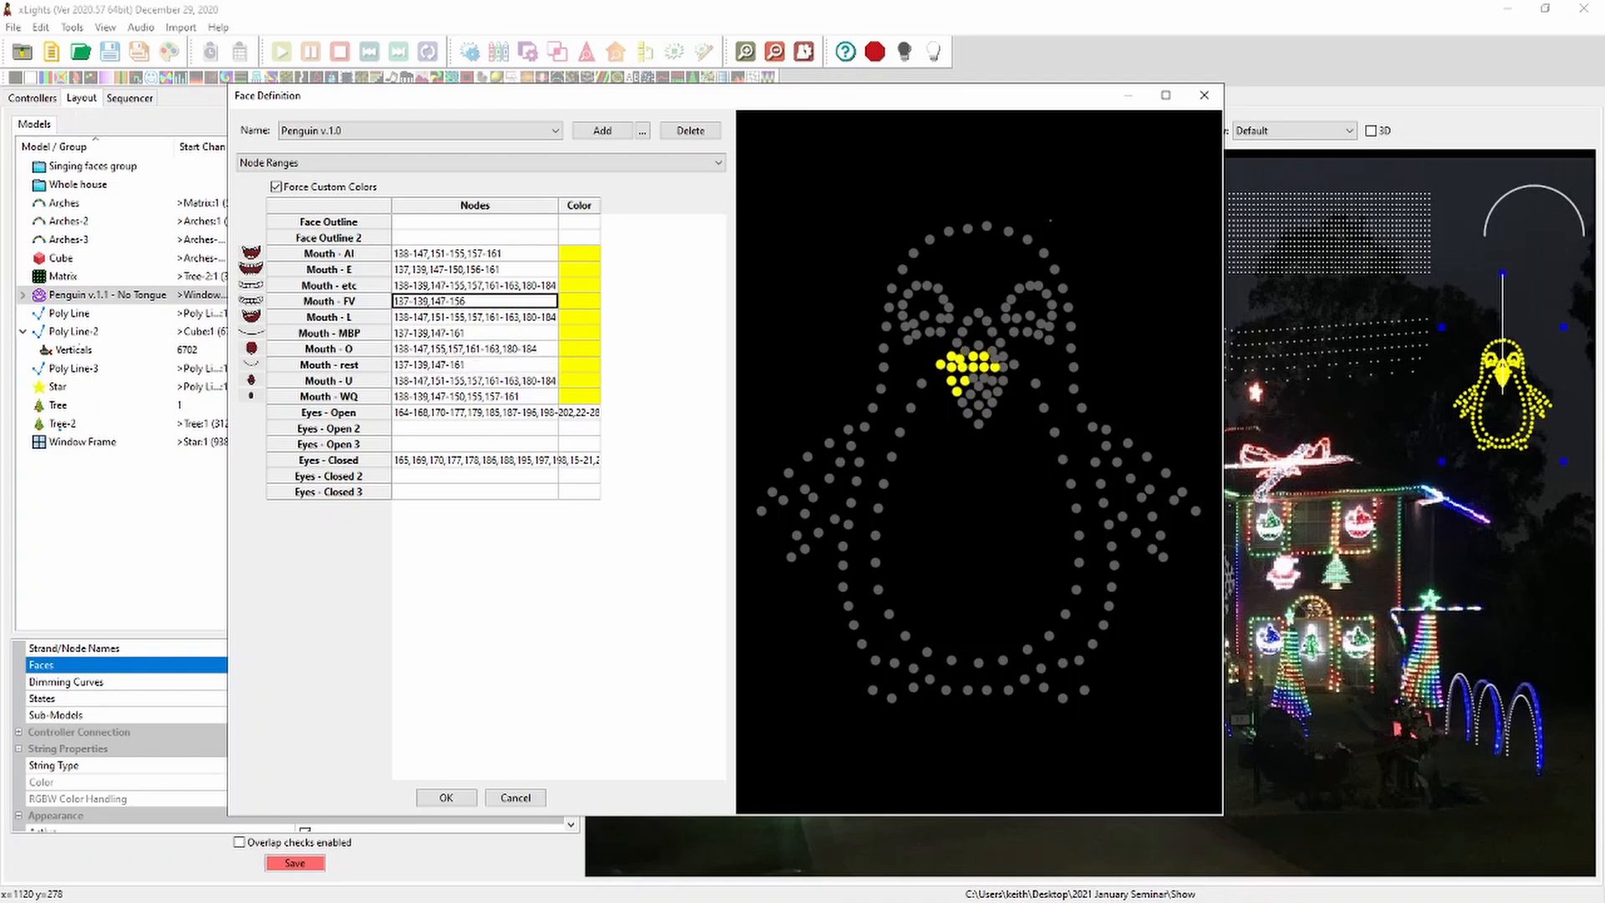
Show the Penguin v.1.1 - No Tongue face and preview its mouth shapes from AI through FV
{"action": "left_click", "coordinate": [420, 130]}
{"action": "left_click", "coordinate": [375, 171]}
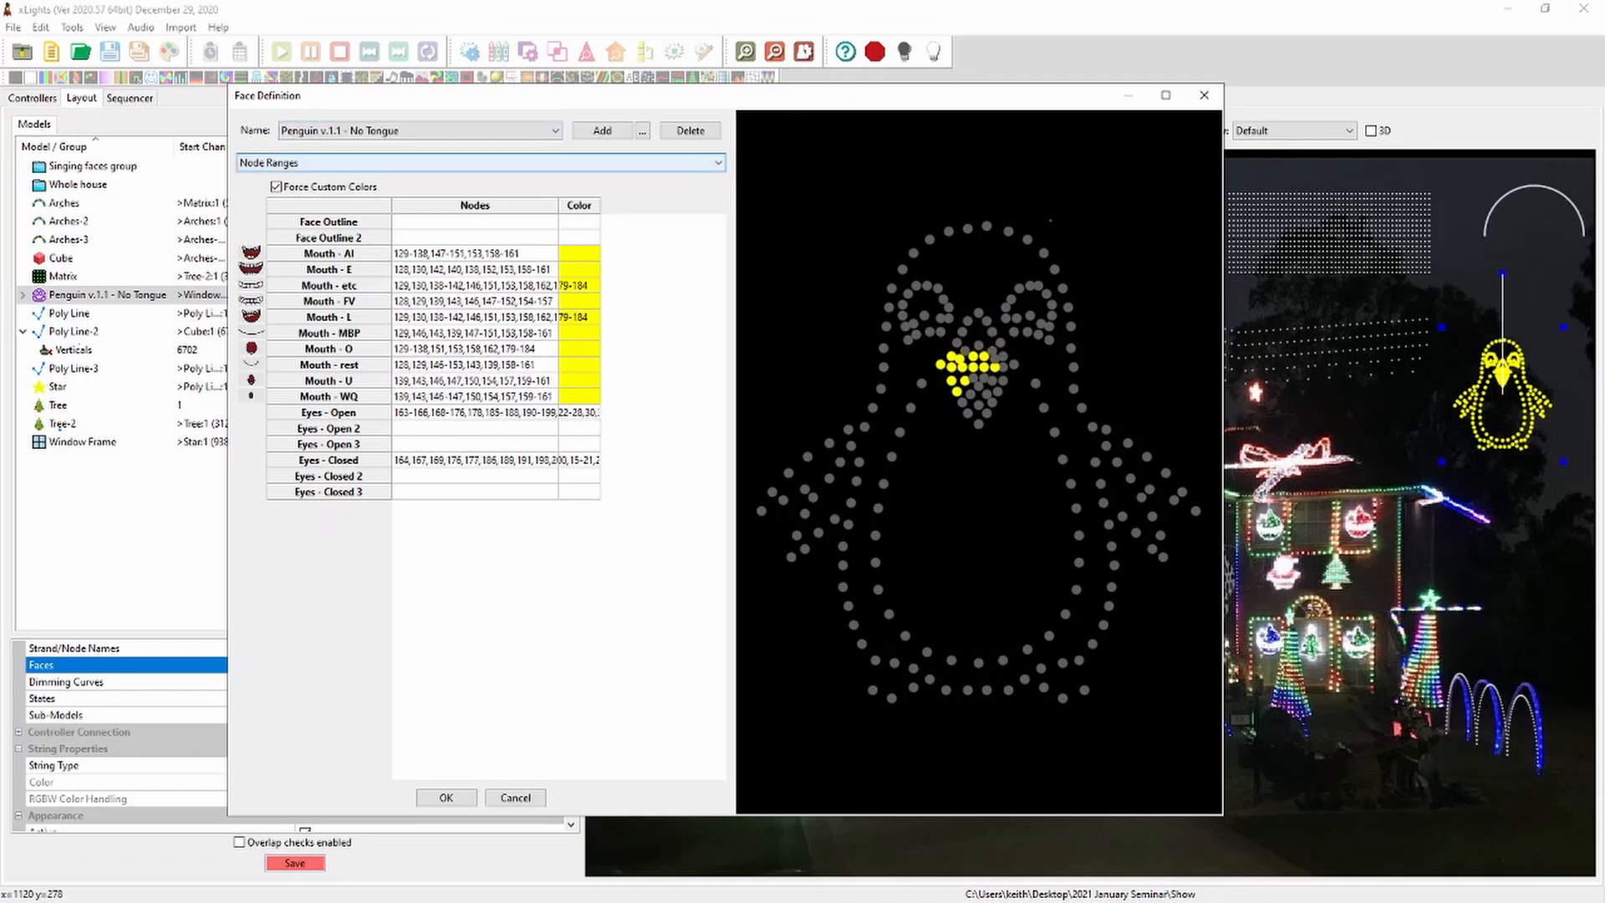
{"action": "key", "text": "Up"}
{"action": "key", "text": "Up"}
{"action": "key", "text": "Up"}
{"action": "key", "text": "Up"}
{"action": "key", "text": "Up"}
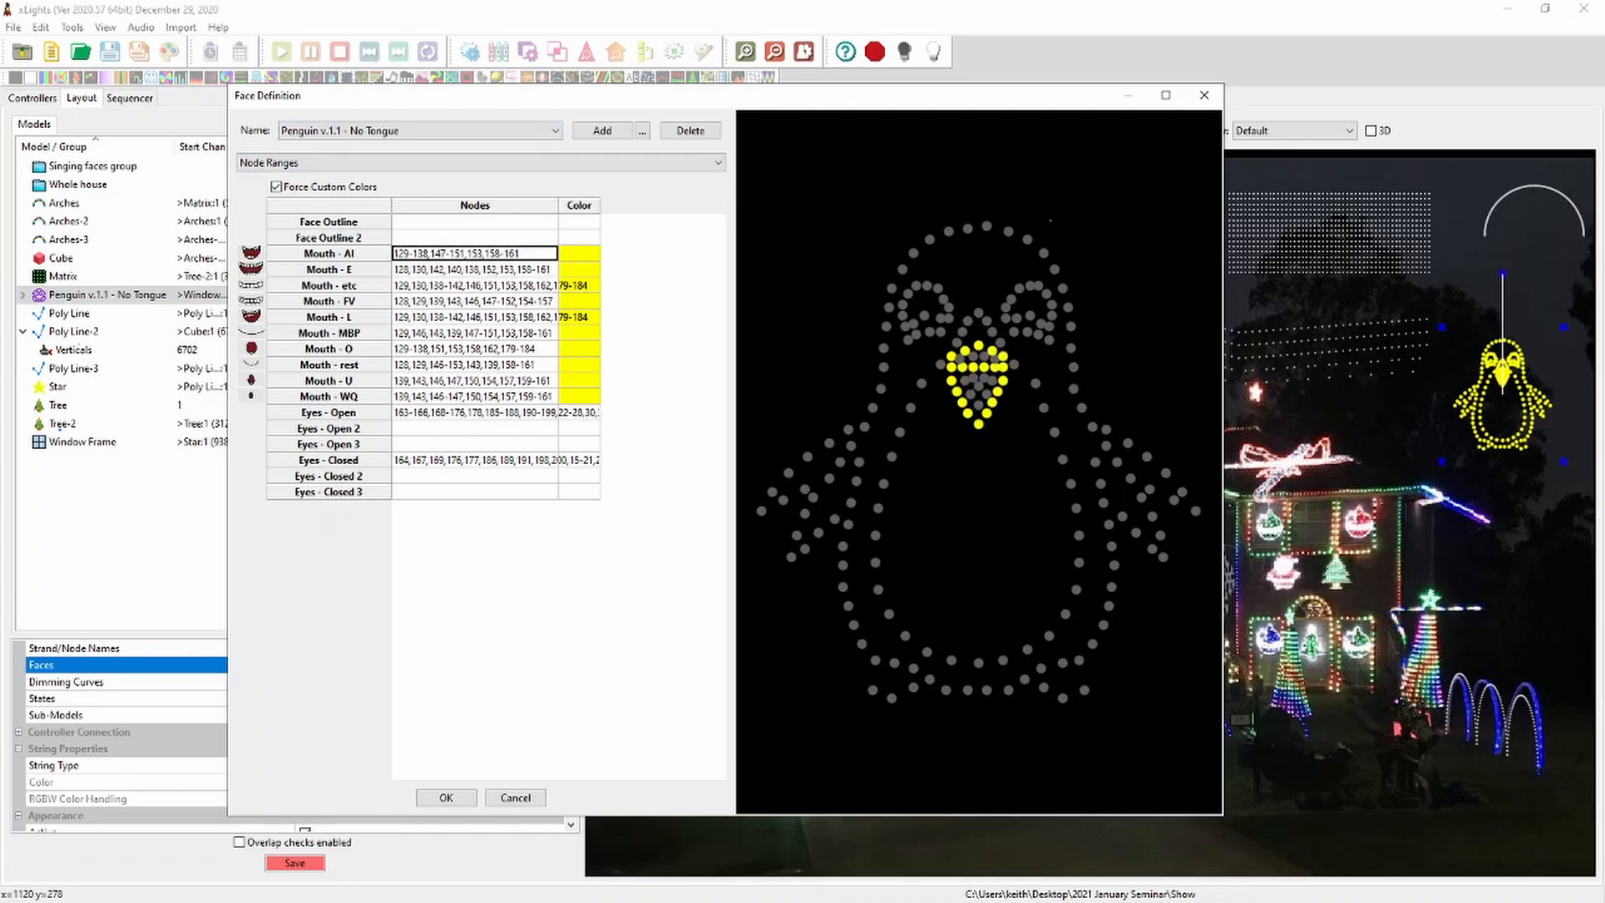
{"action": "key", "text": "Down"}
{"action": "key", "text": "Down"}
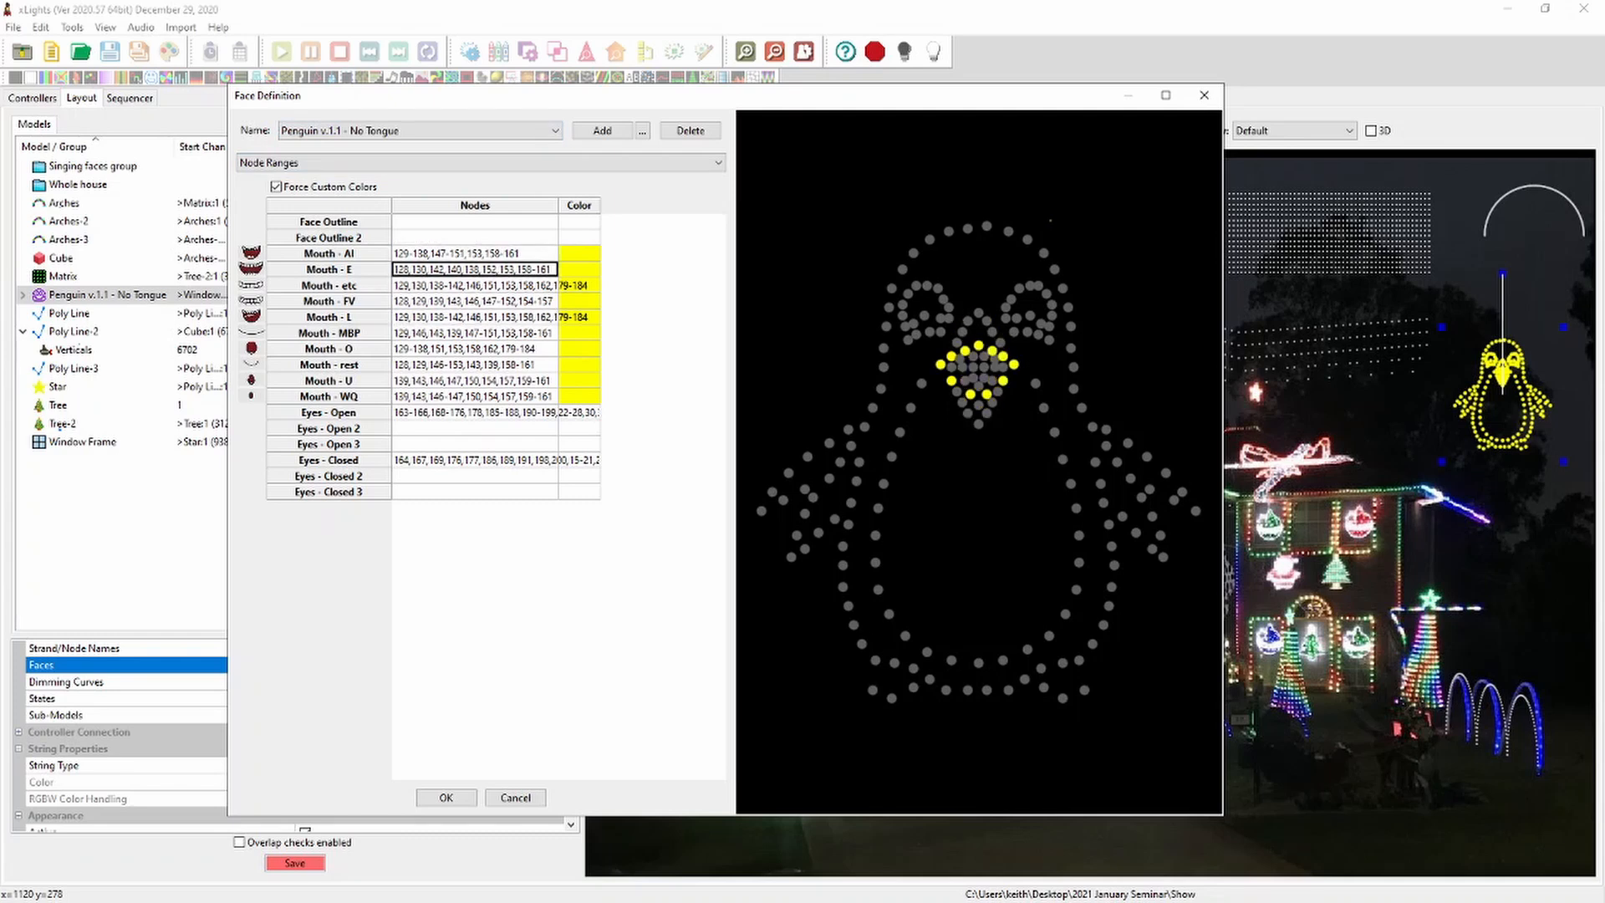
{"action": "key", "text": "Down"}
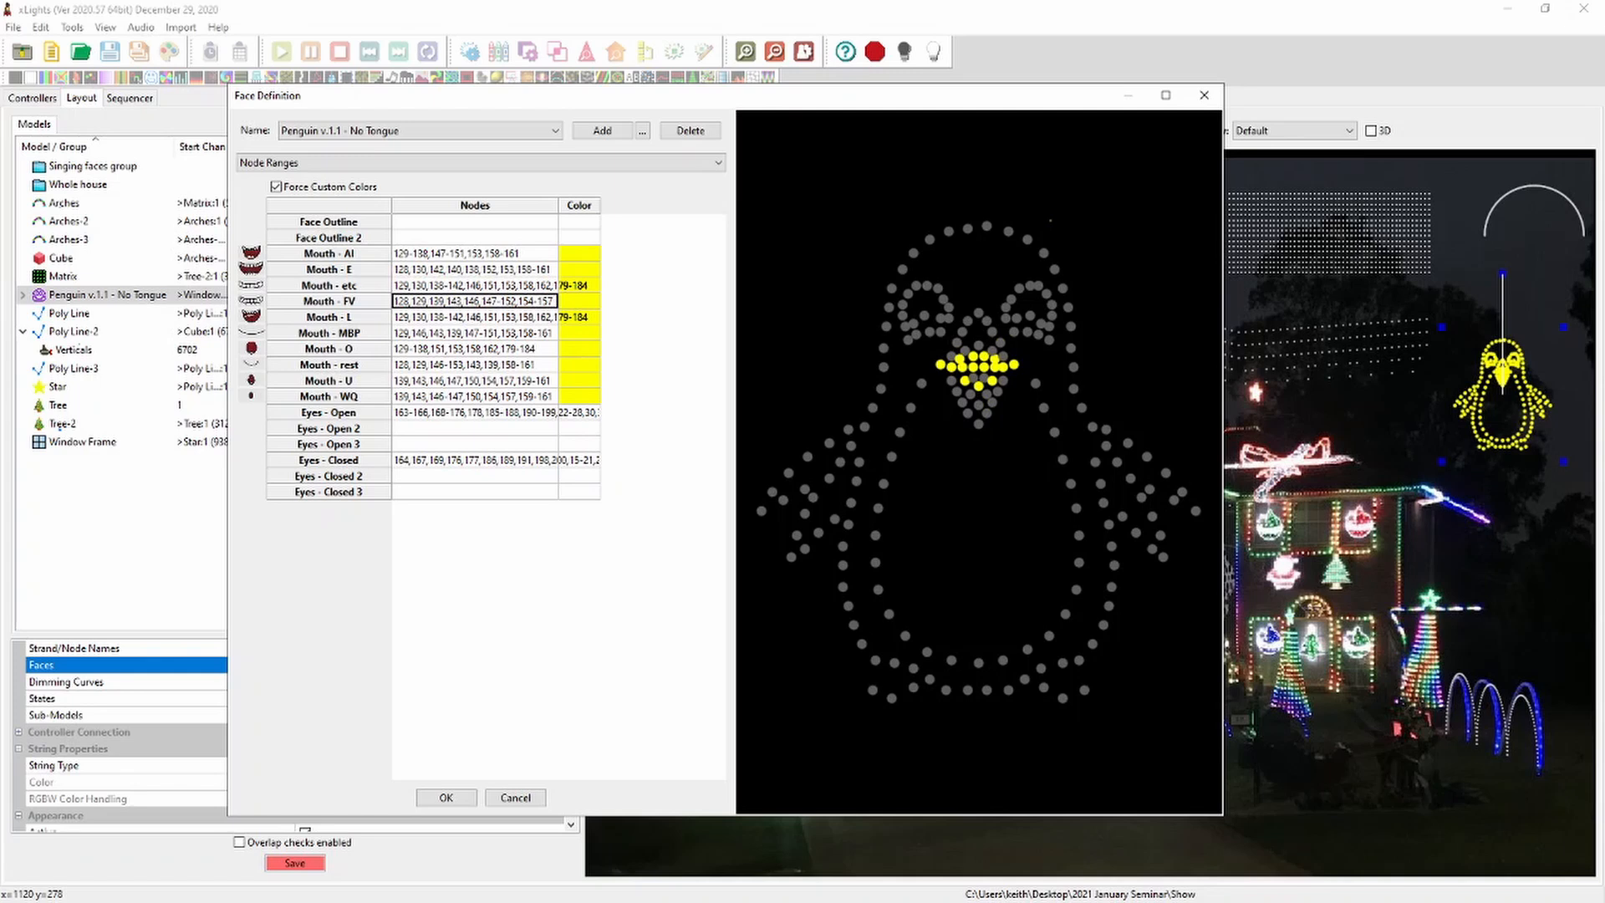
Preview the No Tongue face's remaining mouth shapes through WQ, recheck rest and AI, and close the face definitions without changes
{"action": "key", "text": "Down"}
{"action": "key", "text": "Down"}
{"action": "left_click", "coordinate": [475, 365]}
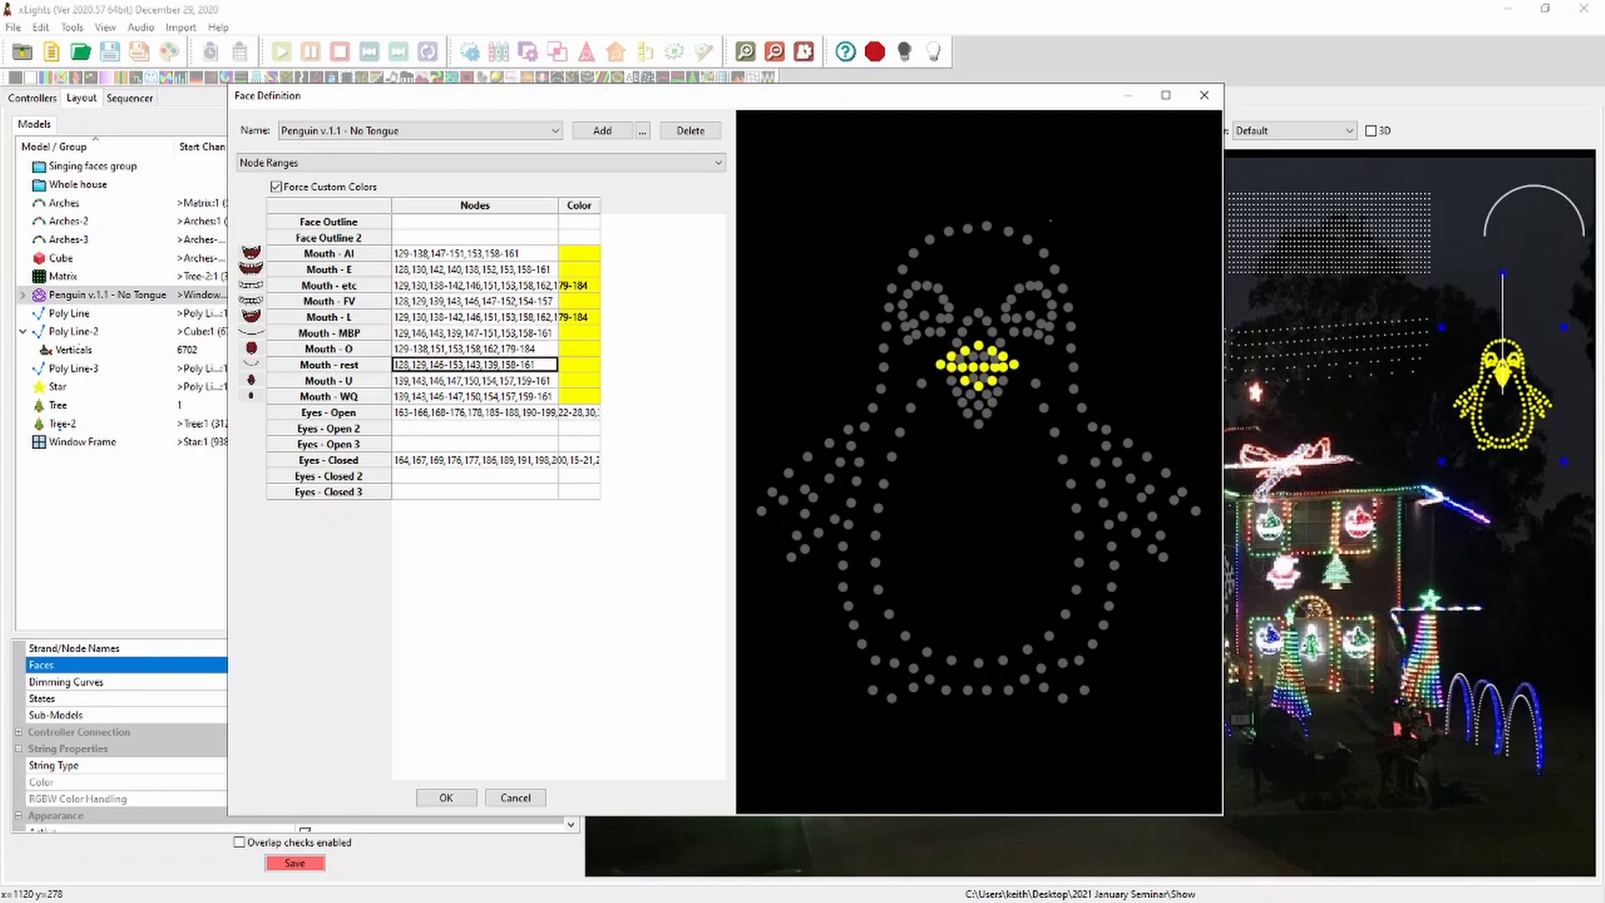
{"action": "left_click", "coordinate": [475, 381]}
{"action": "left_click", "coordinate": [475, 397]}
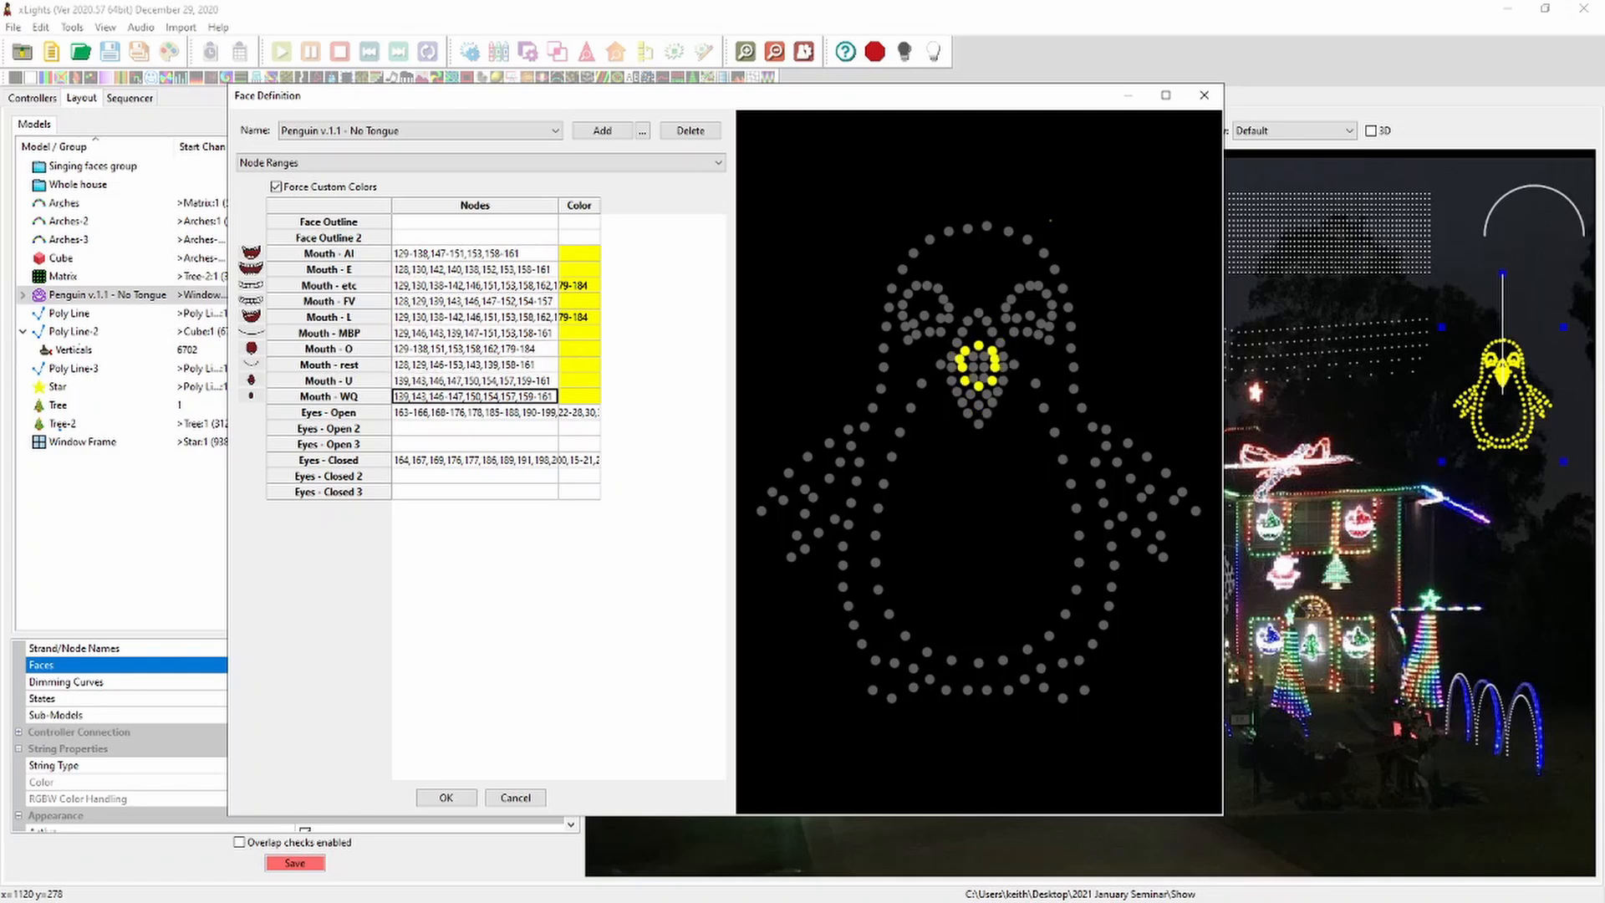
{"action": "left_click", "coordinate": [474, 380]}
{"action": "left_click", "coordinate": [475, 365]}
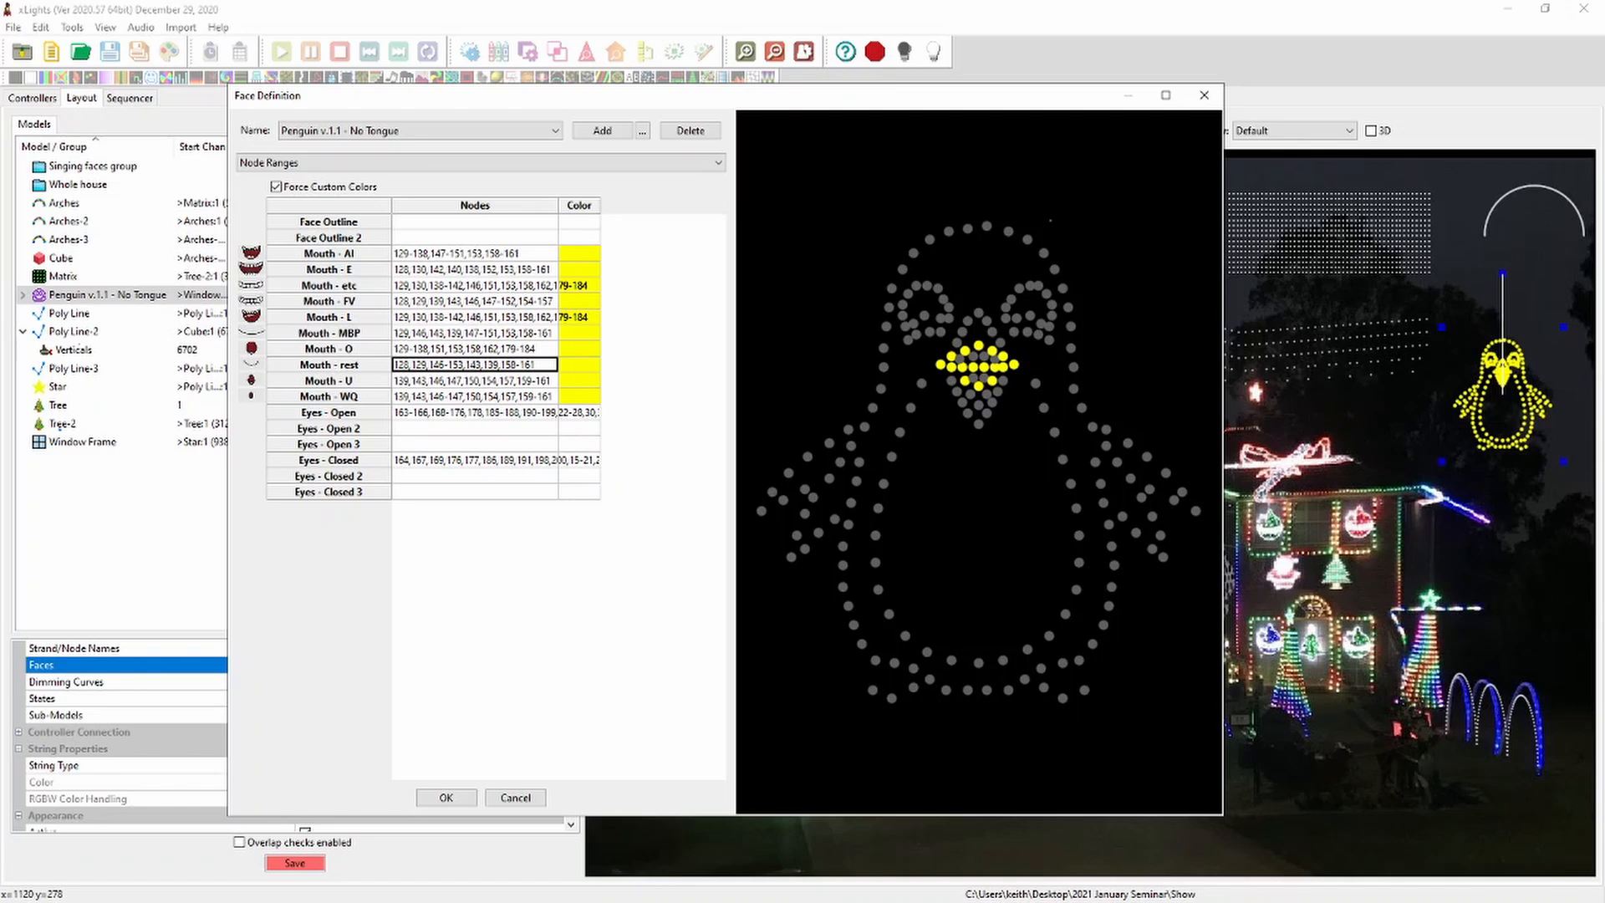
{"action": "left_click", "coordinate": [329, 253]}
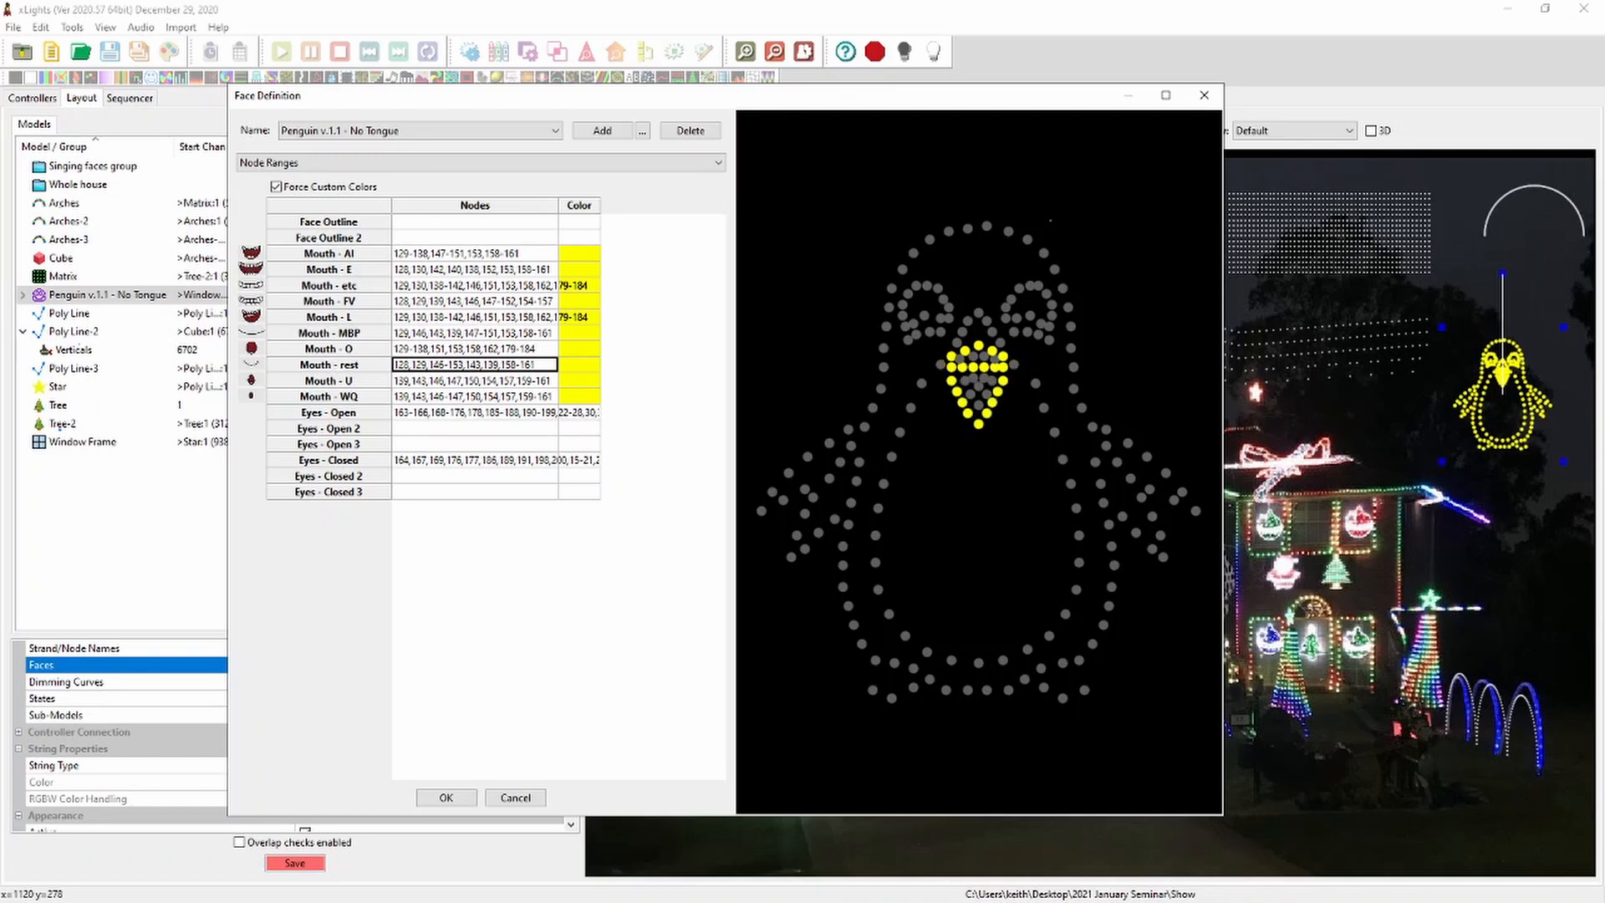
{"action": "left_click", "coordinate": [515, 798]}
Move the penguin up beneath the arch outline in the sky, shrink it, and reselect it
{"action": "left_click_drag", "start_coordinate": [1498, 412], "coordinate": [1505, 359]}
{"action": "left_click_drag", "start_coordinate": [1448, 409], "coordinate": [1490, 395]}
{"action": "left_click", "coordinate": [1475, 435]}
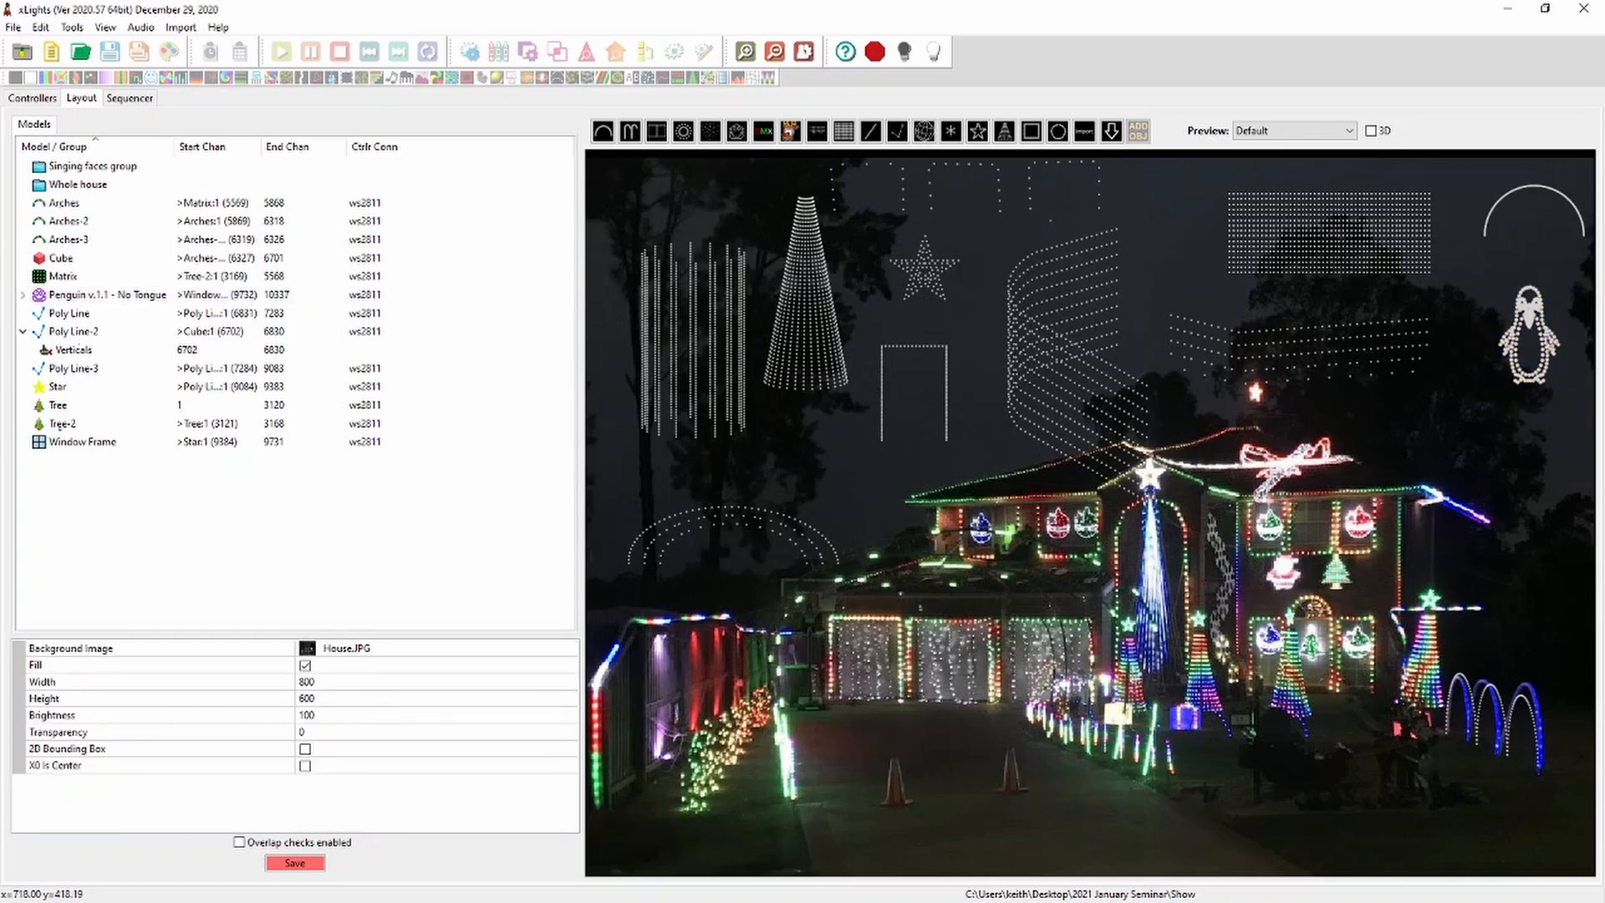
{"action": "left_click", "coordinate": [1530, 335]}
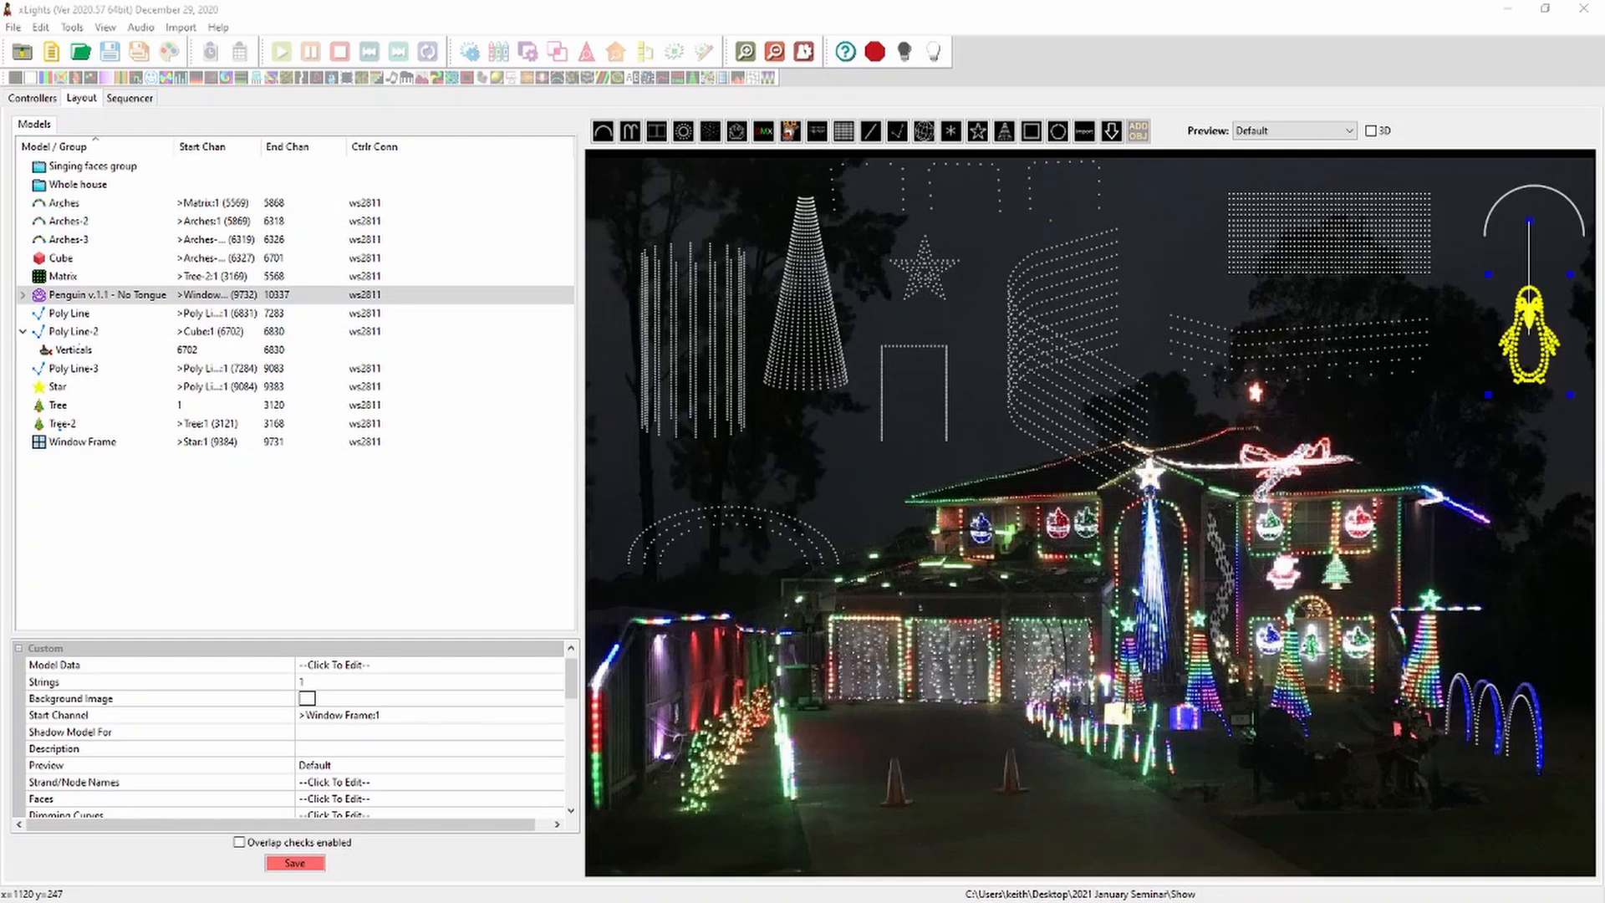
Switch to the browser and open the community shared xLights models Google Drive from the xLights website's resources page
{"action": "key", "text": "alt+Tab"}
{"action": "key", "text": "alt+Tab"}
{"action": "key", "text": "alt+Tab"}
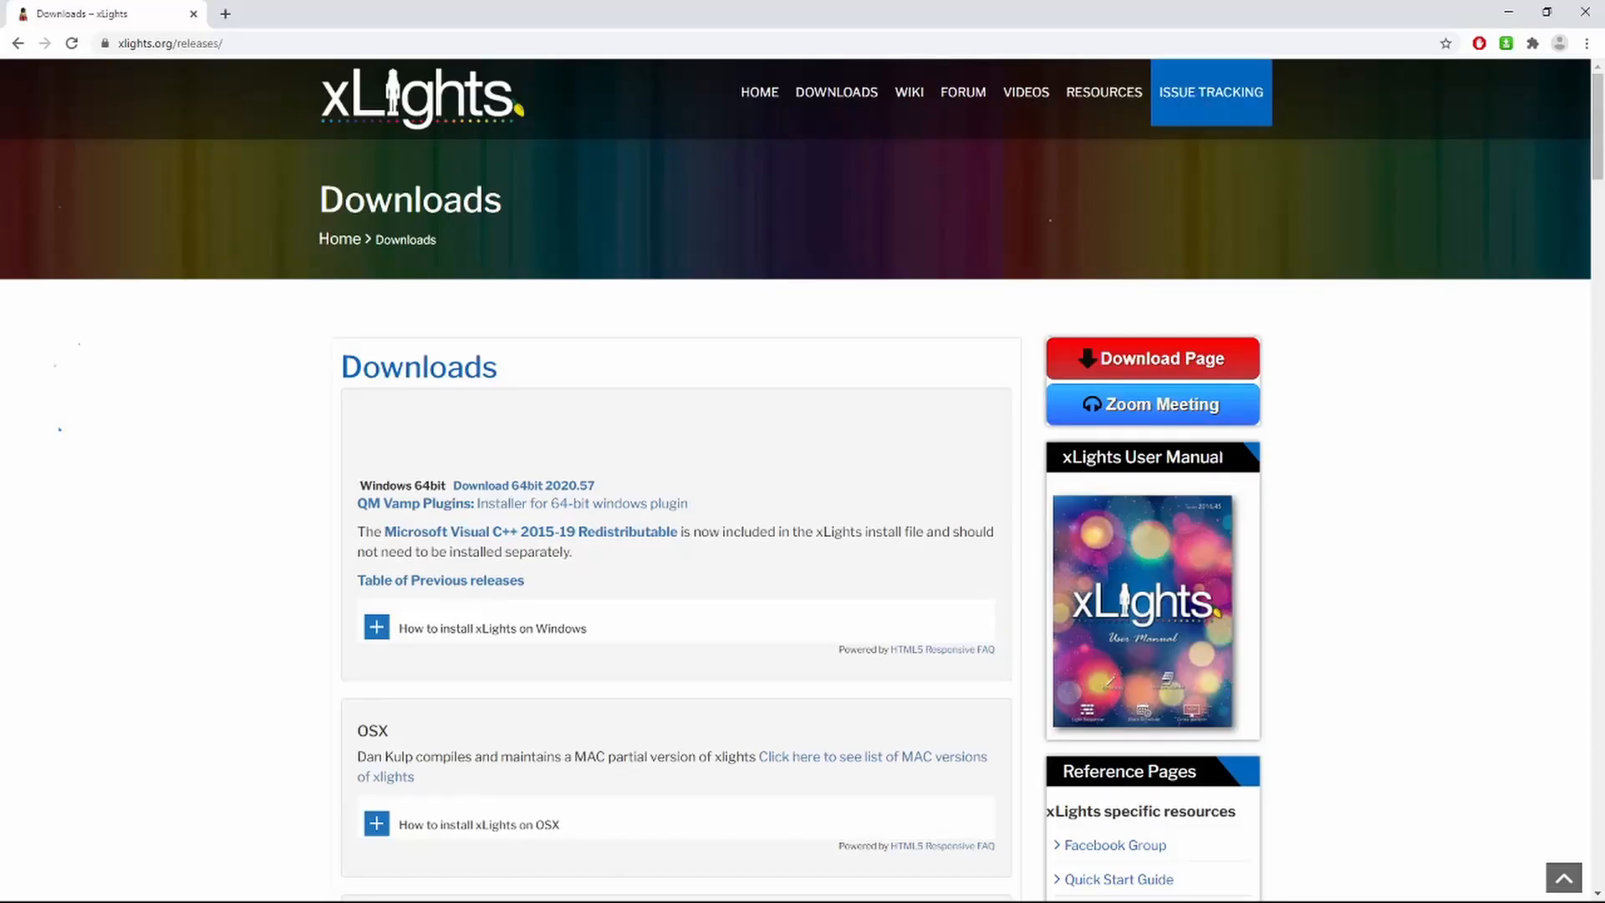
{"action": "scroll", "coordinate": [802, 502], "scroll_direction": "down", "scroll_amount": 4}
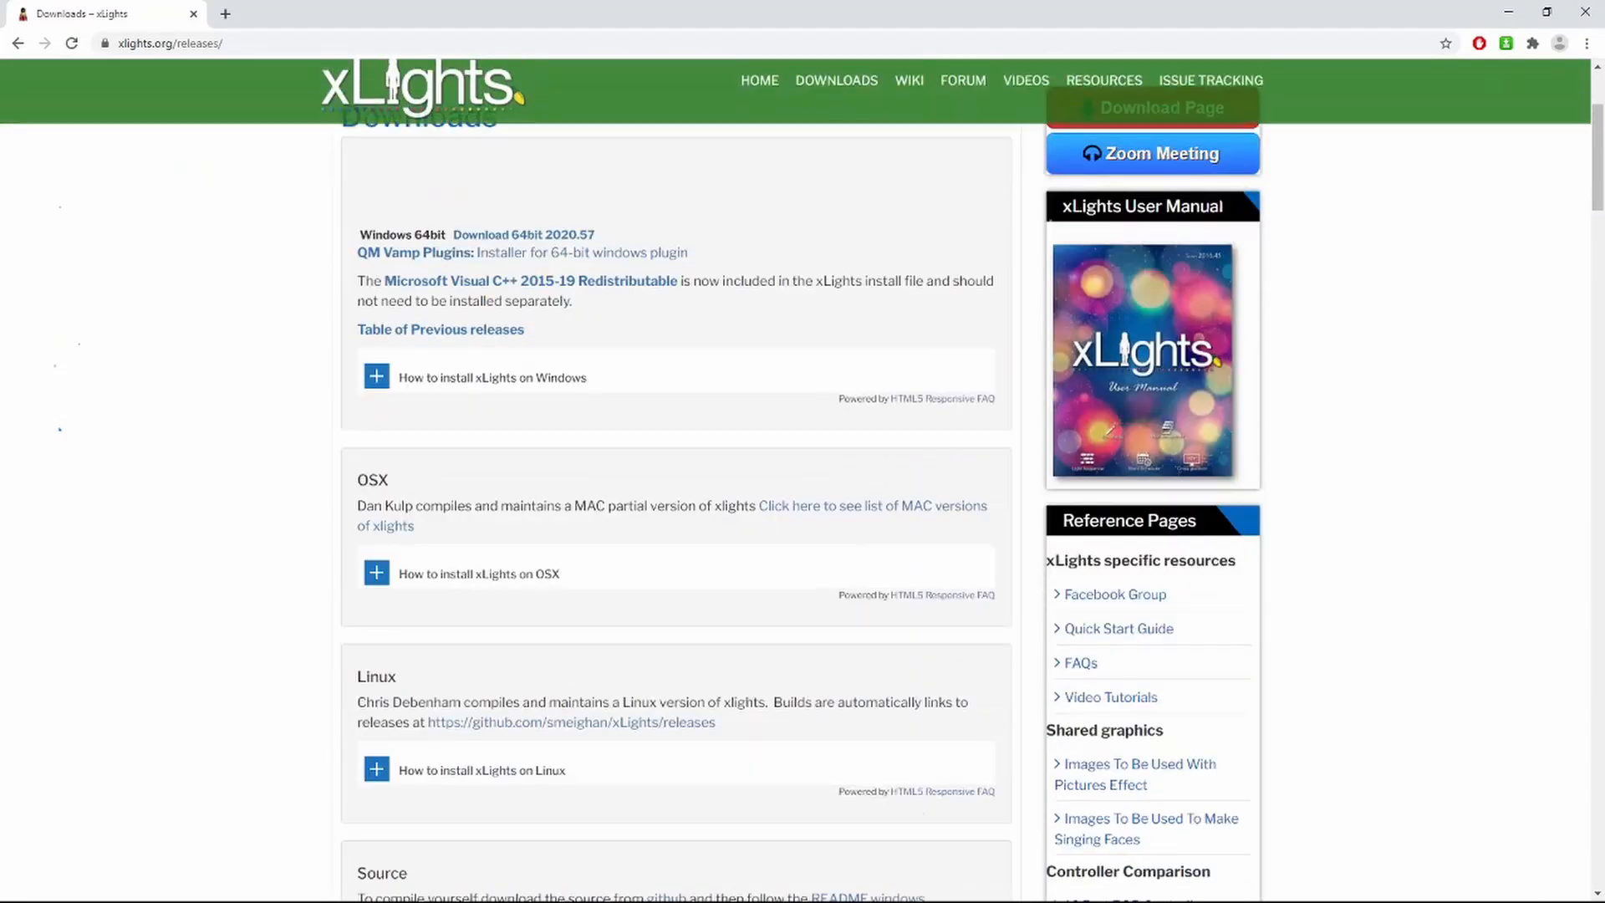
{"action": "scroll", "coordinate": [803, 501], "scroll_direction": "down", "scroll_amount": 3}
{"action": "scroll", "coordinate": [802, 501], "scroll_direction": "up", "scroll_amount": 7}
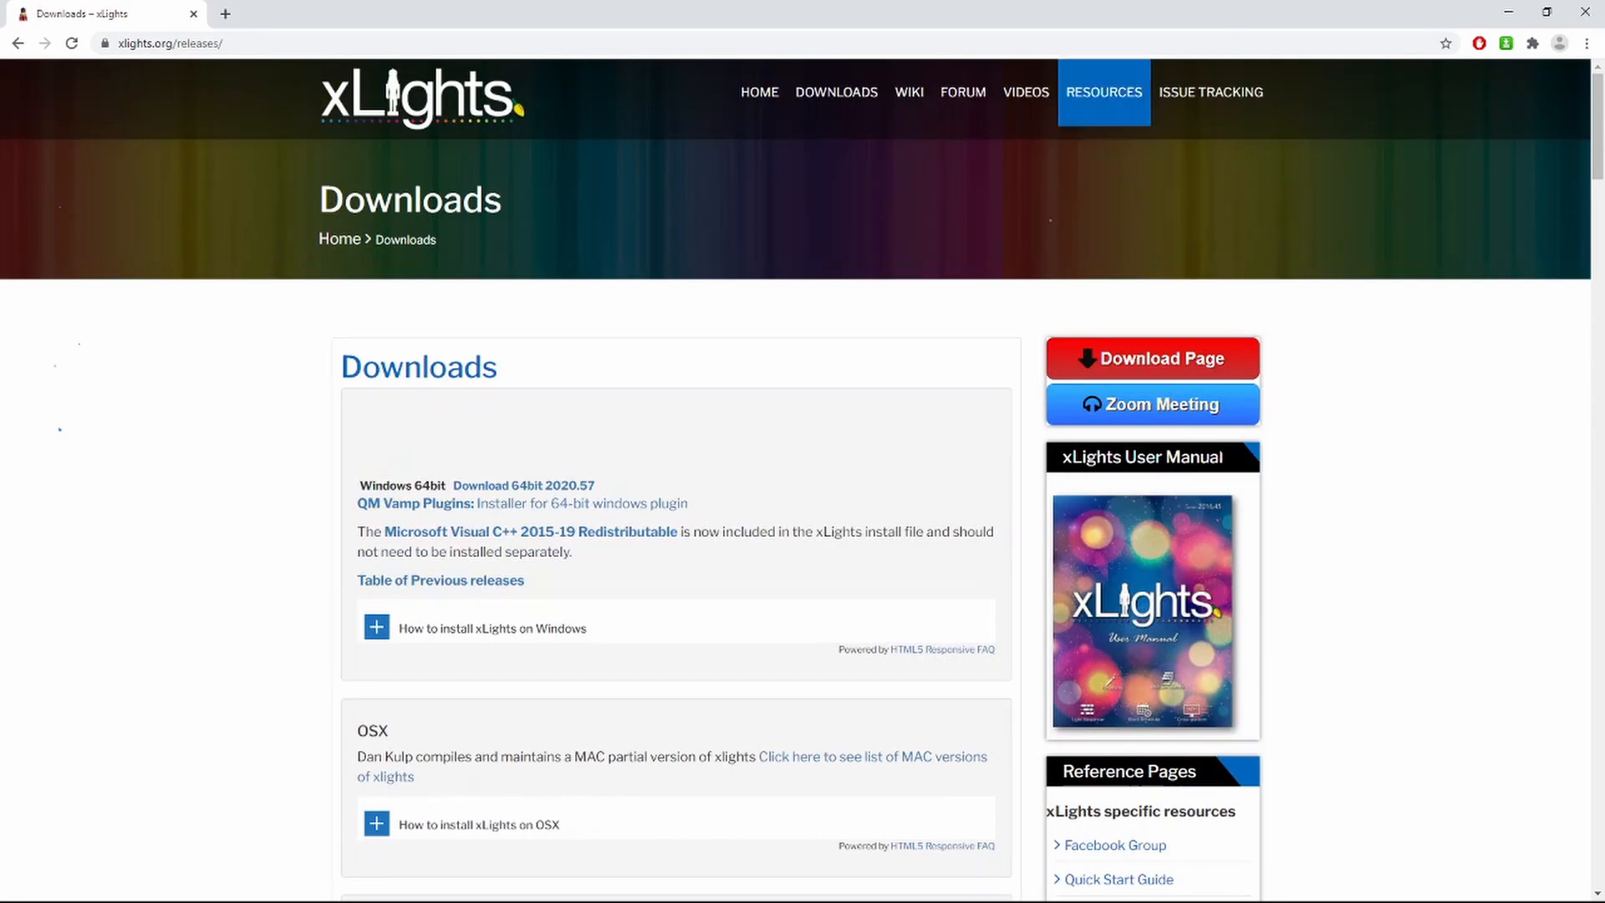
{"action": "left_click", "coordinate": [1103, 92]}
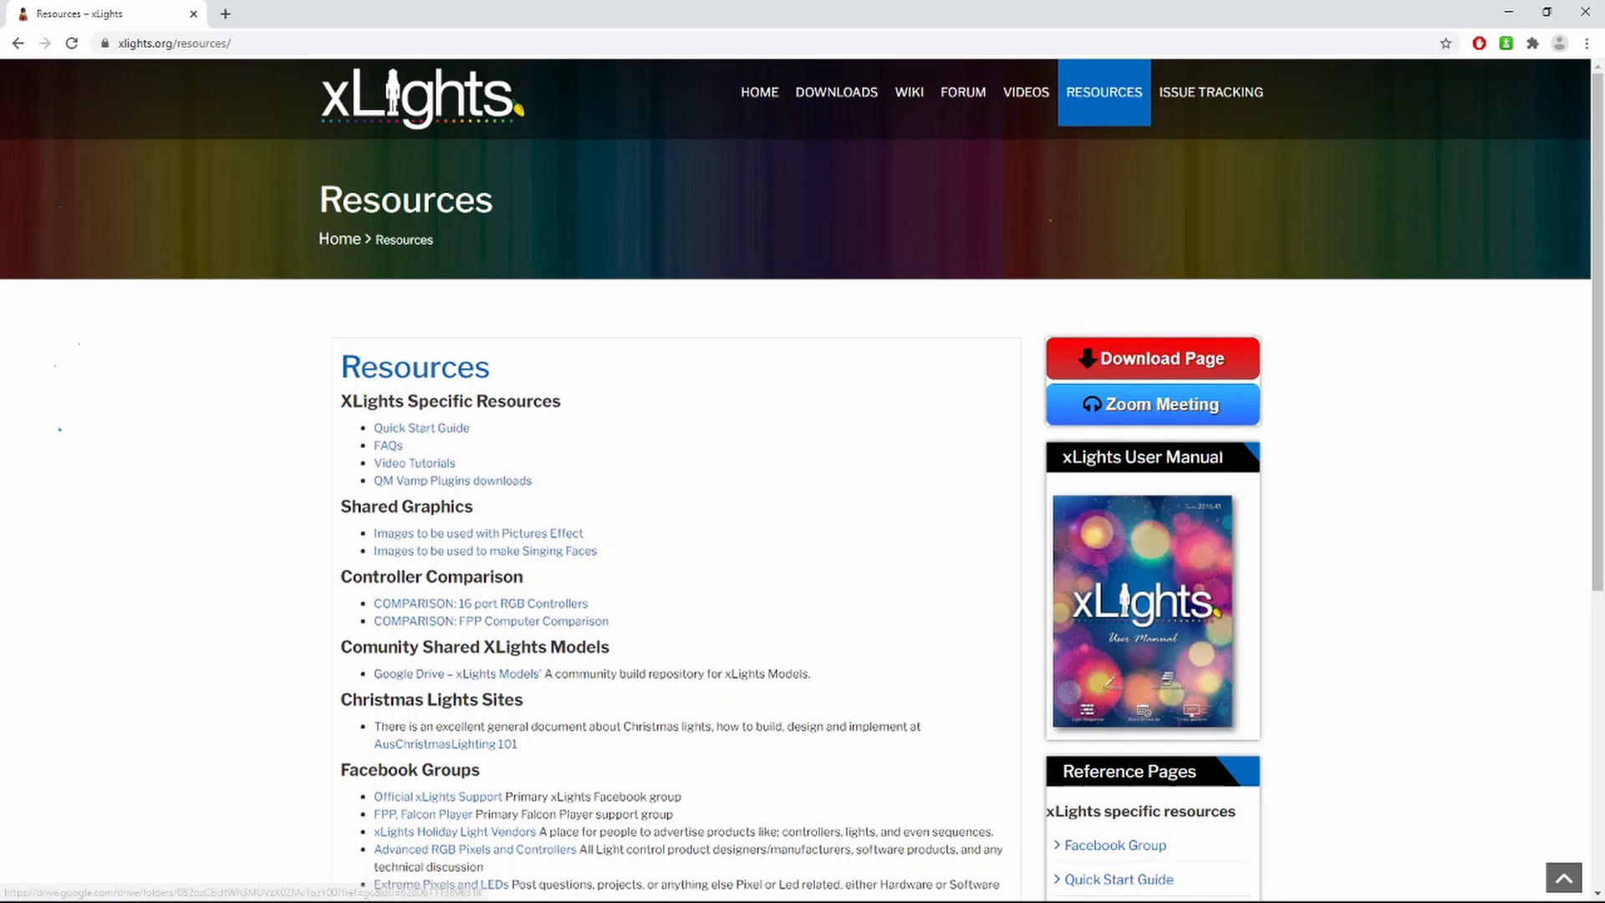
{"action": "left_click", "coordinate": [414, 673]}
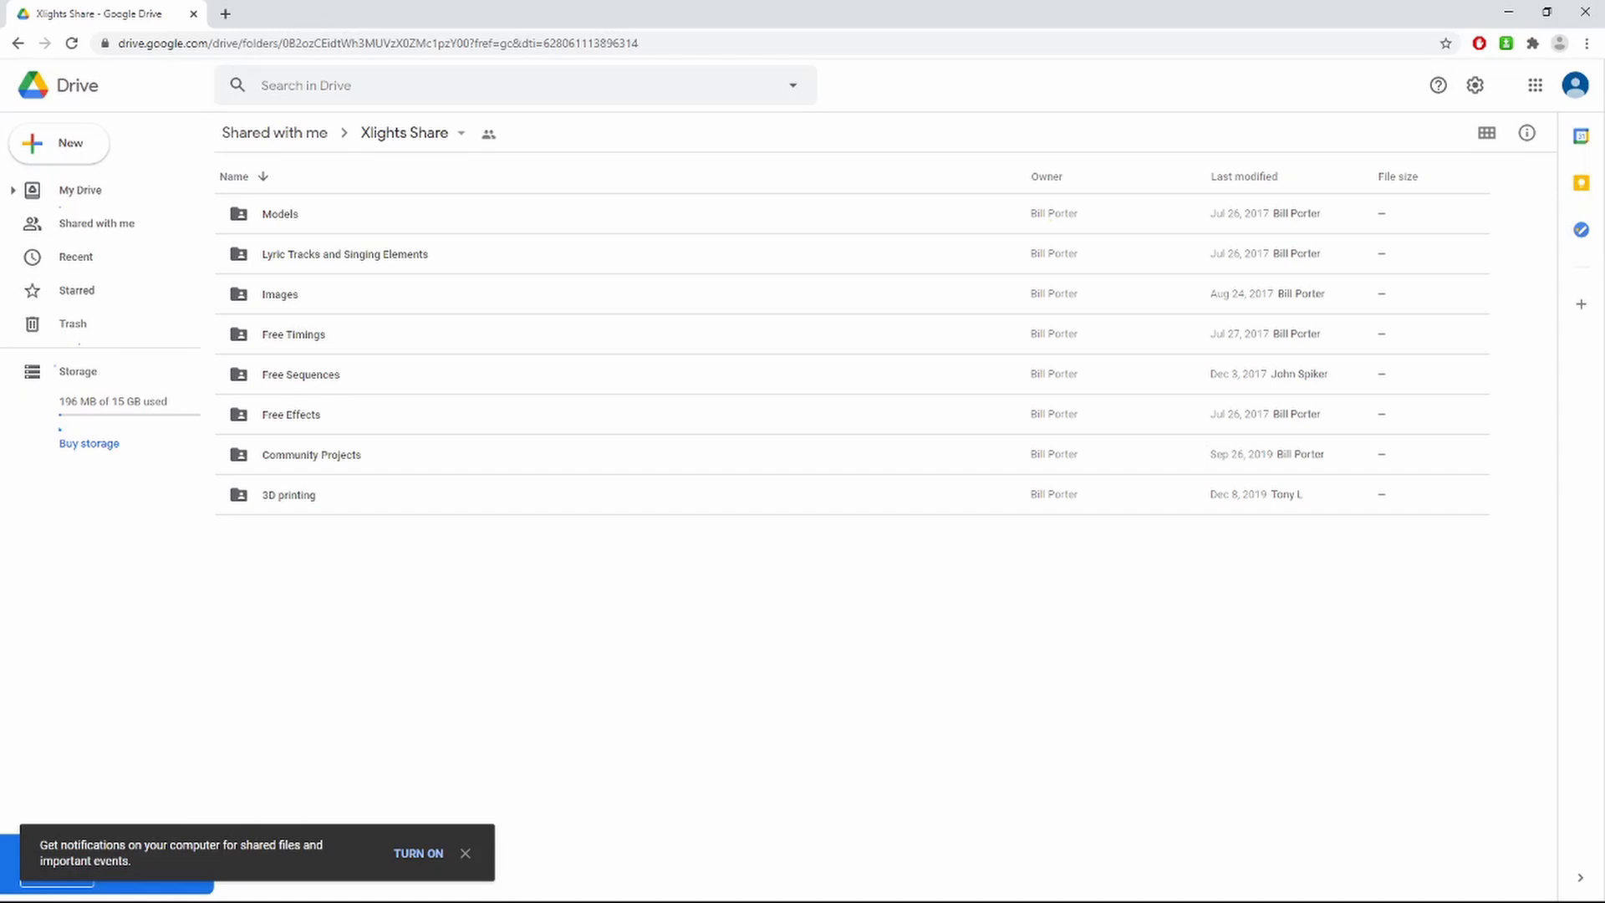
Browse the shared Models folder to the Christmas folder of BoscoyoStudio Products
{"action": "left_click", "coordinate": [280, 214]}
{"action": "double_click", "coordinate": [280, 214]}
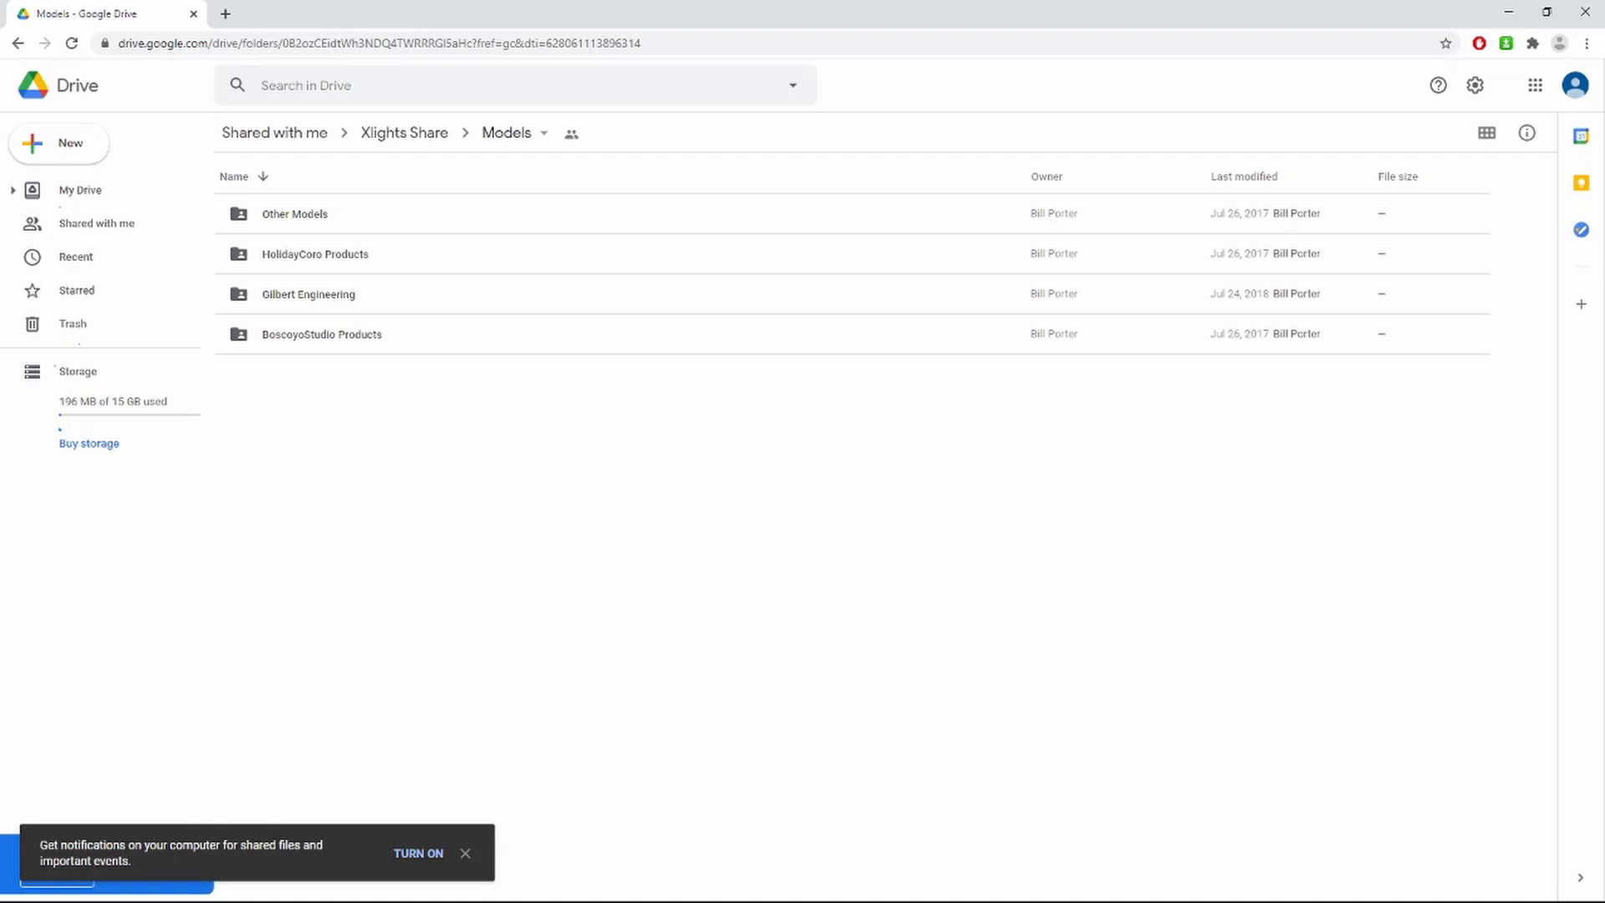
{"action": "double_click", "coordinate": [322, 334]}
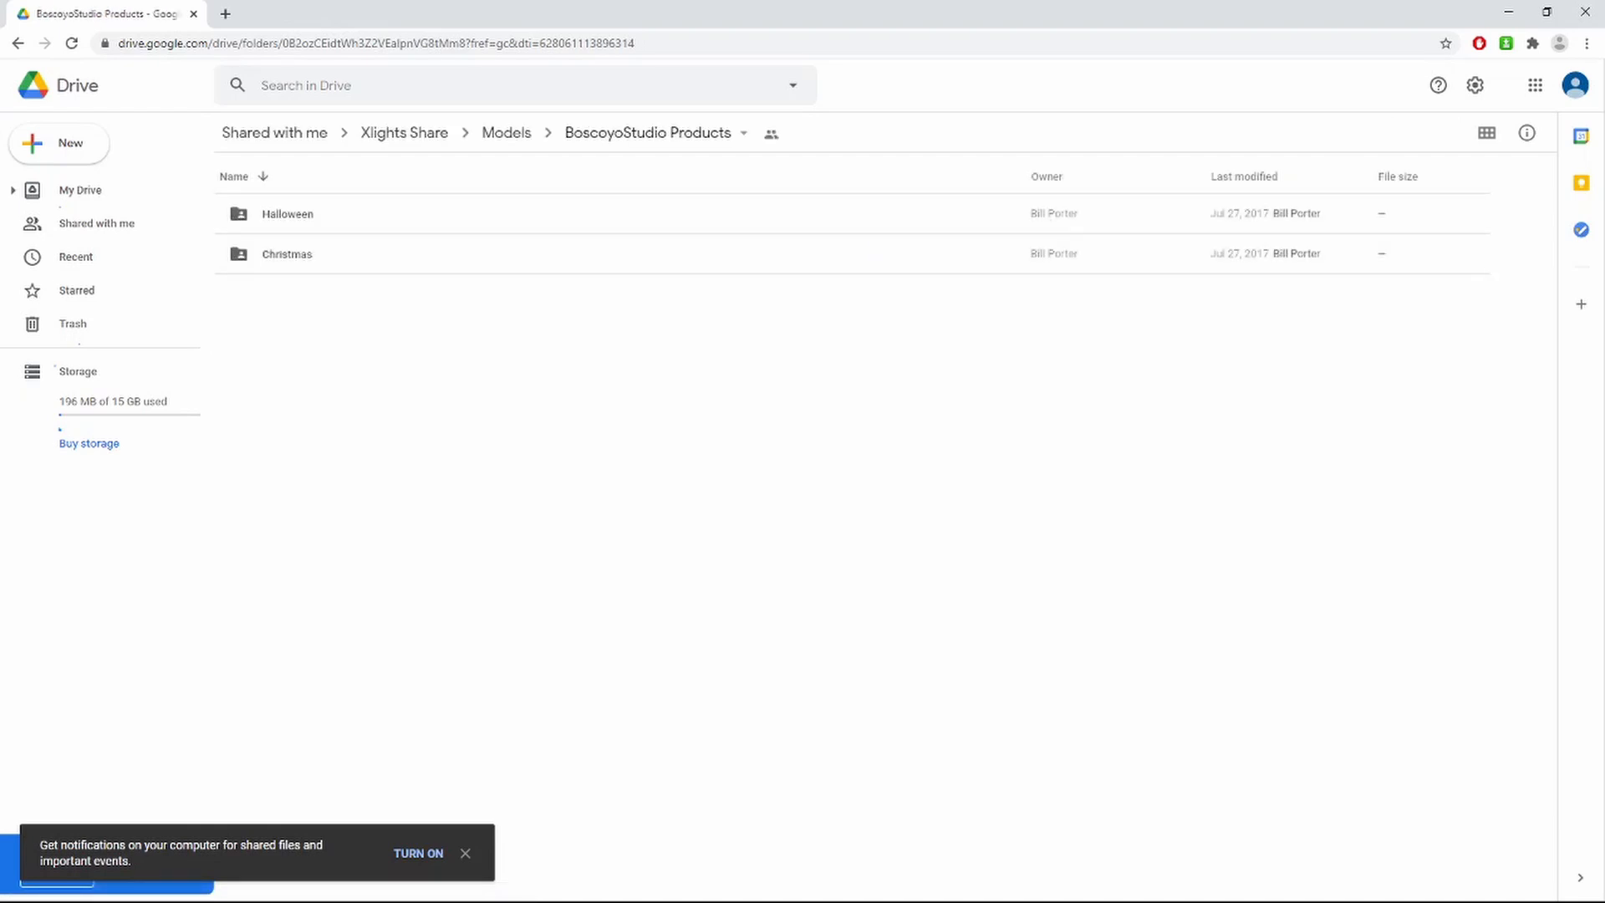
{"action": "double_click", "coordinate": [259, 254]}
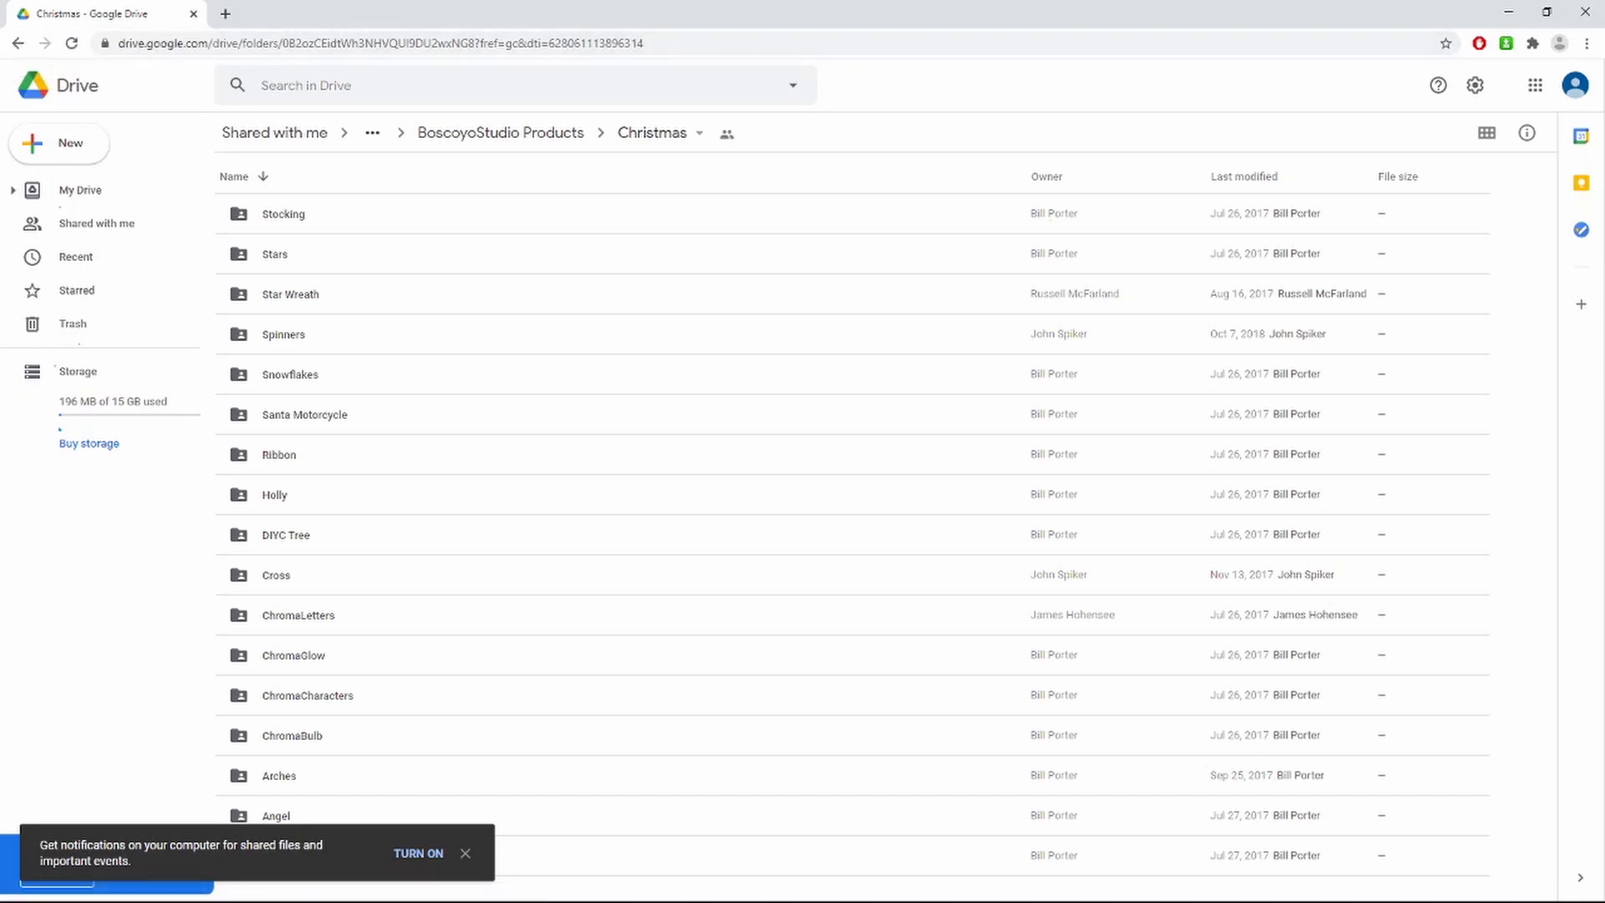
Go back up to the Xlights Share folder, then put the browser away and return to xLights
{"action": "left_click", "coordinate": [500, 133]}
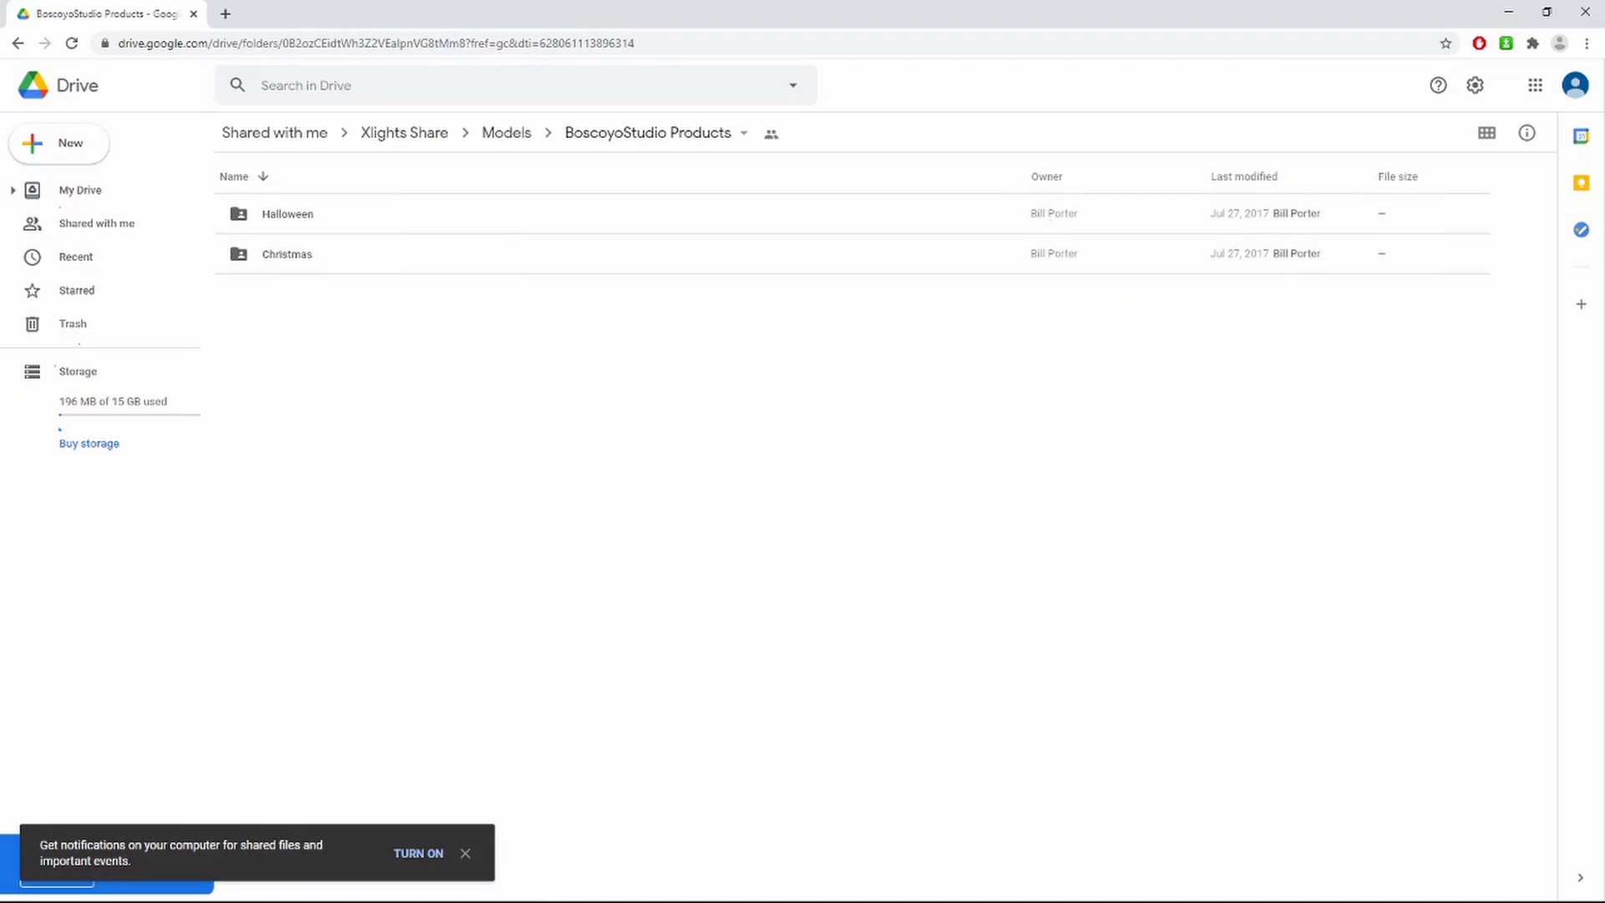
{"action": "left_click", "coordinate": [418, 133]}
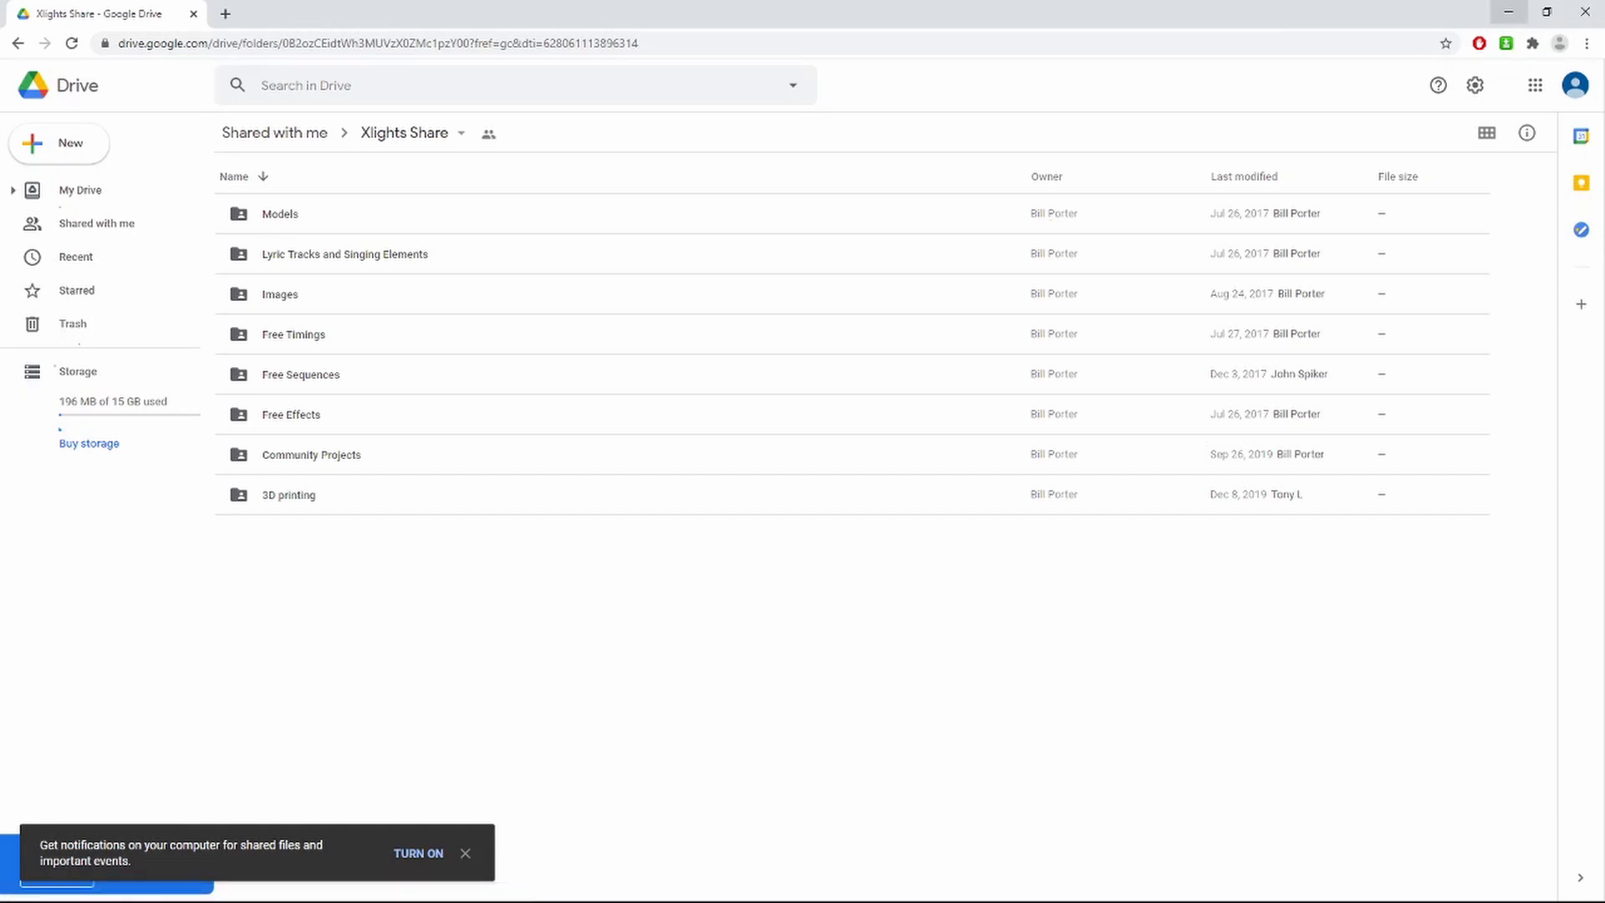
{"action": "left_click", "coordinate": [1508, 11]}
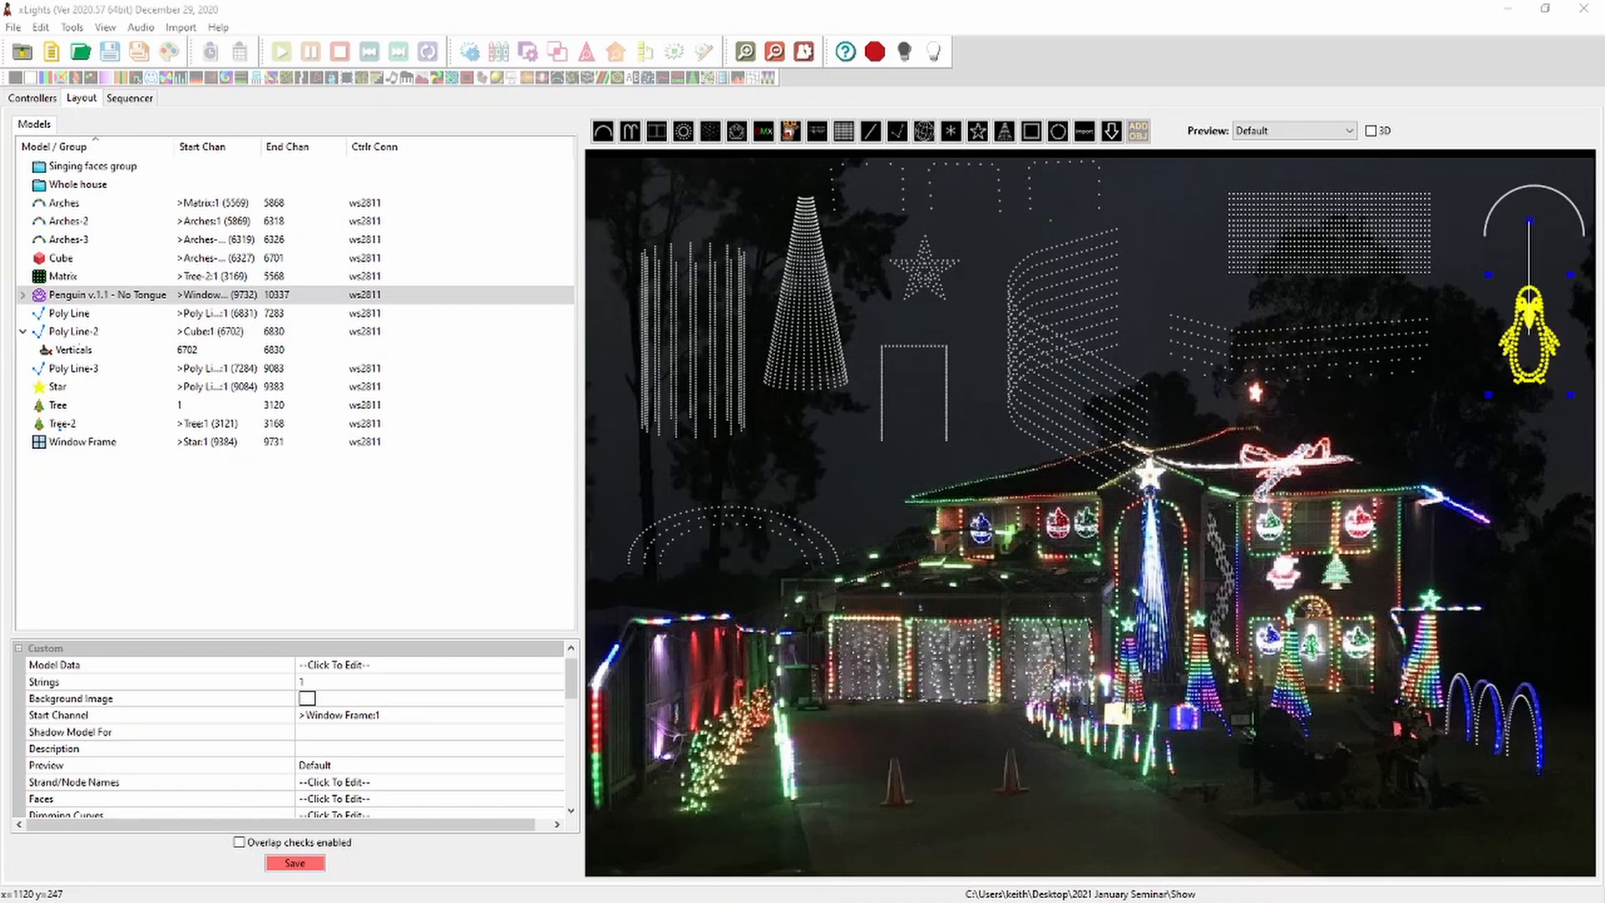
Shrink the penguin slightly and add a Sphere model below it, over the house's outer roof edge
{"action": "left_click_drag", "start_coordinate": [1488, 395], "coordinate": [1500, 385]}
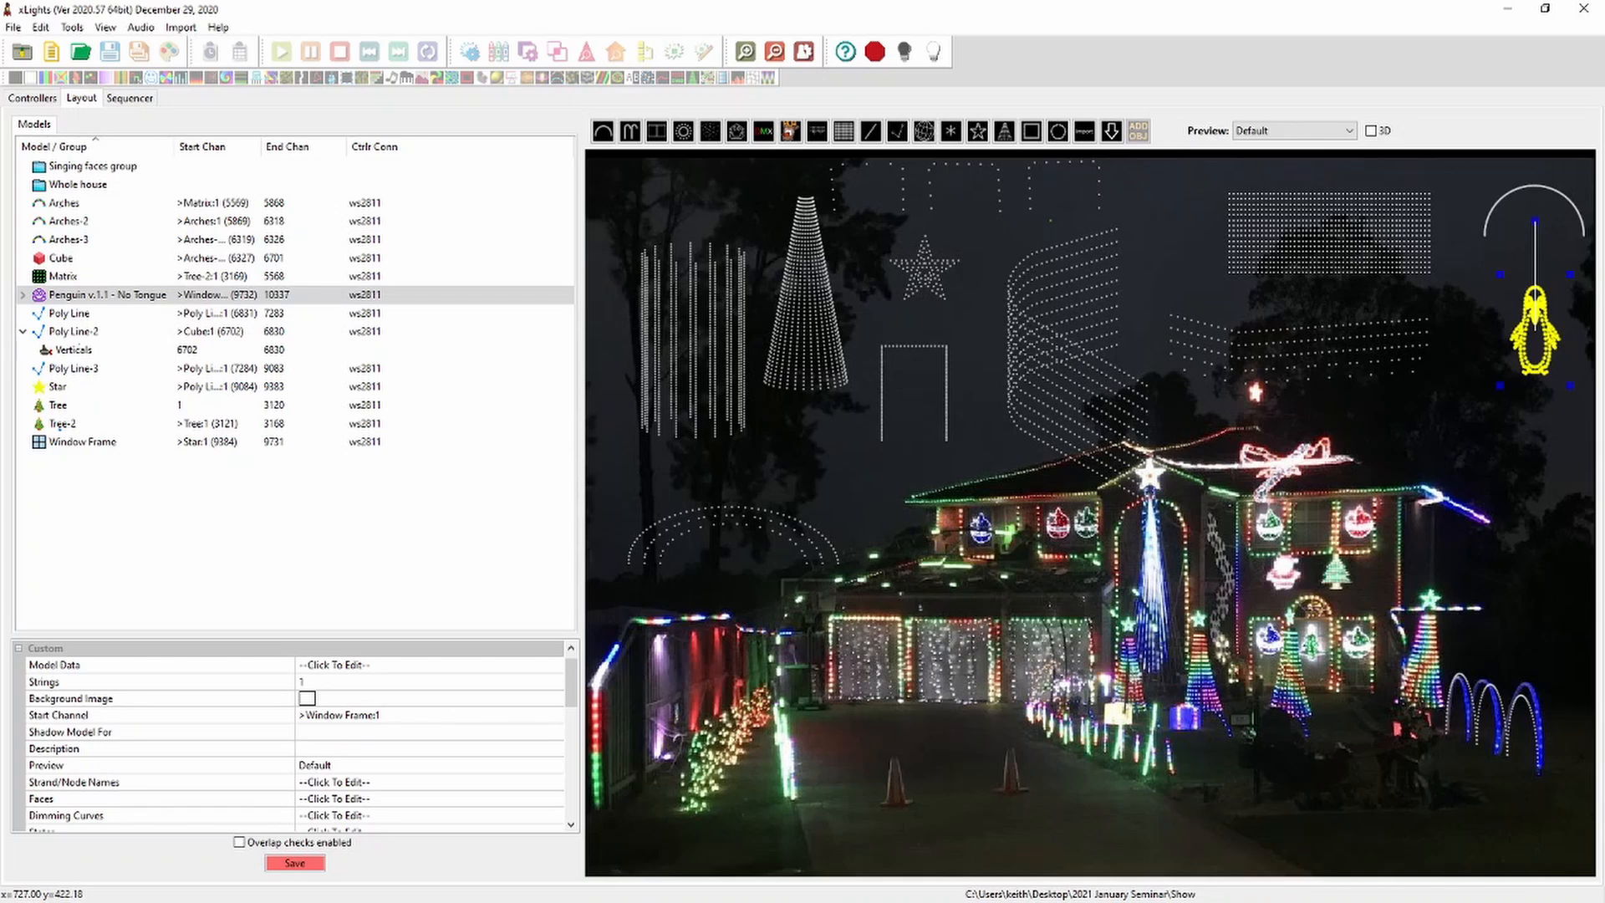
{"action": "left_click", "coordinate": [924, 131]}
{"action": "left_click_drag", "start_coordinate": [1398, 441], "coordinate": [1528, 556]}
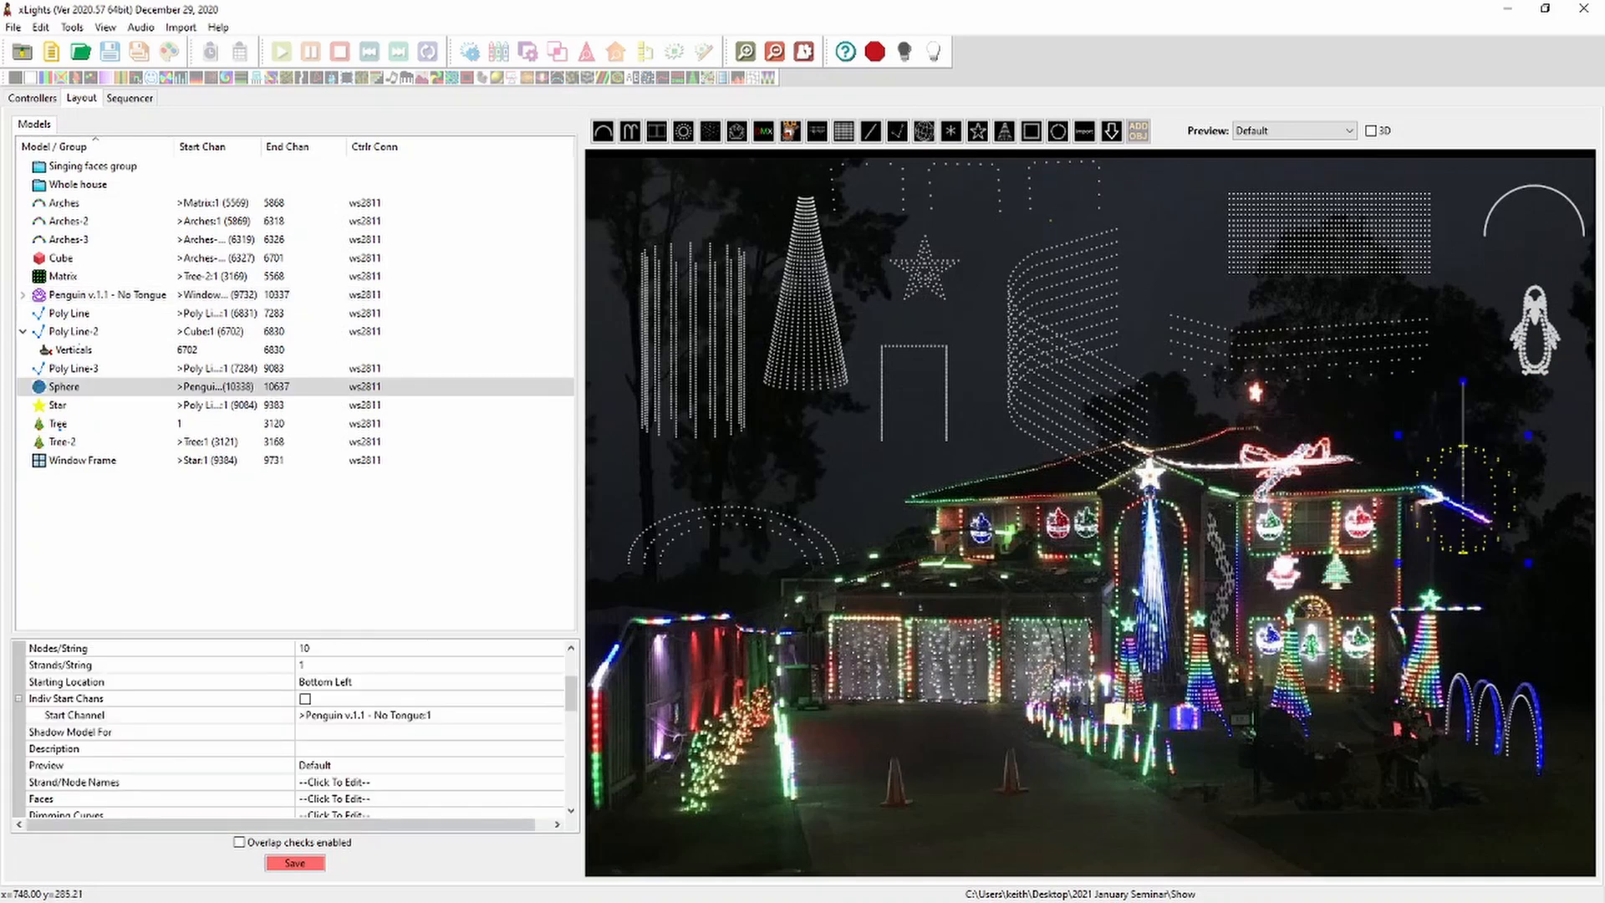
Export the sphere as a custom xLights model named Sphere.xmodel in the Show folder
{"action": "right_click", "coordinate": [1464, 497]}
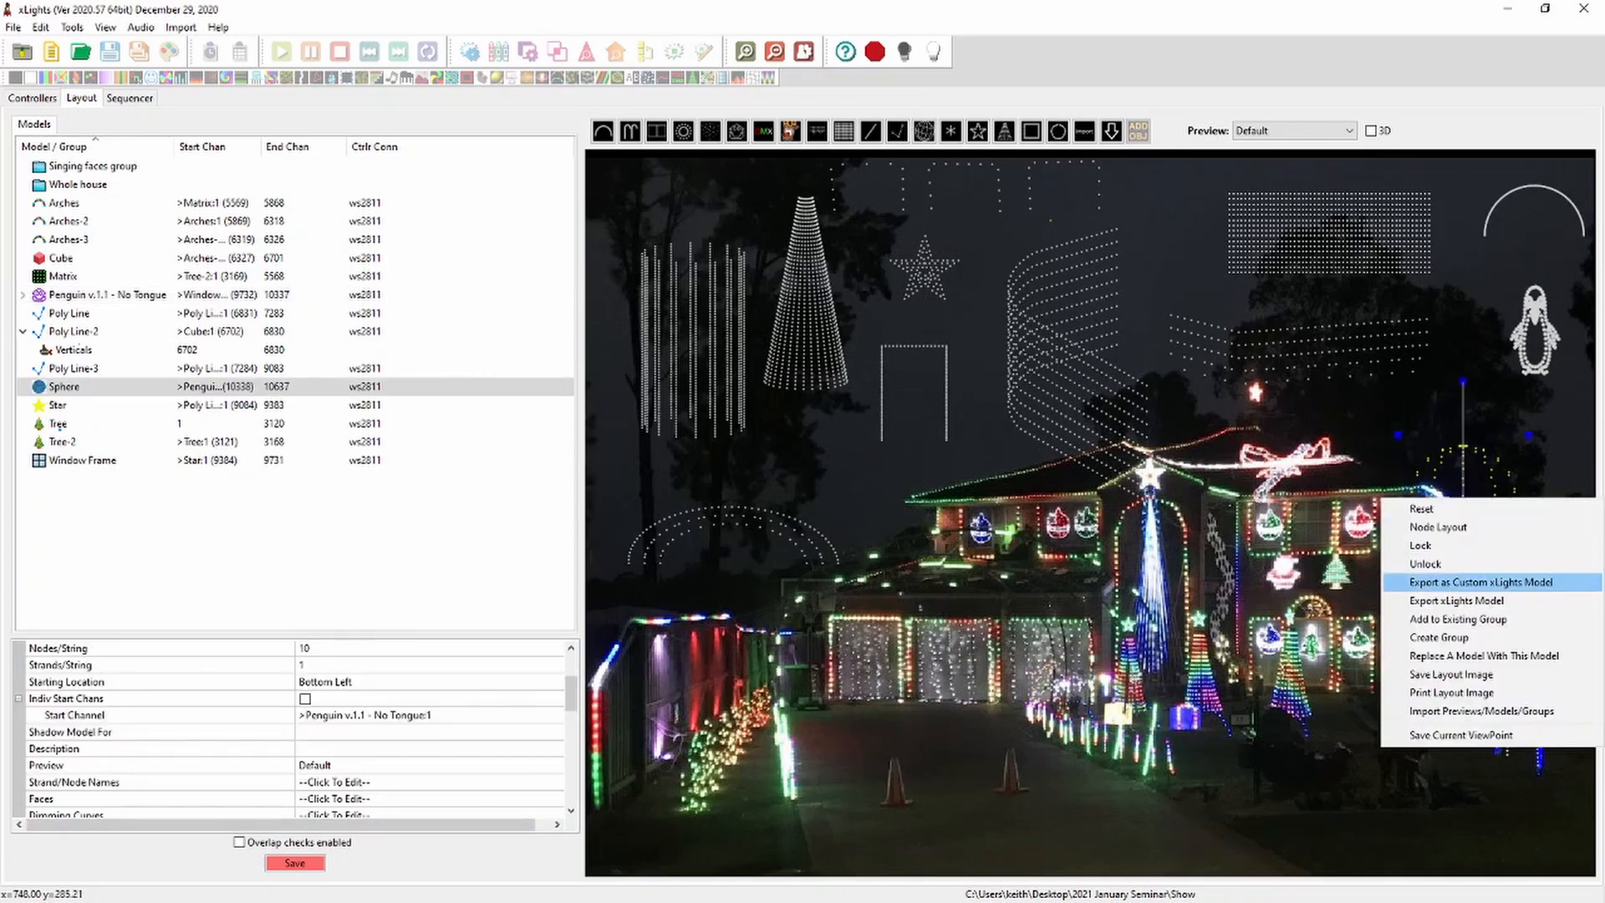
{"action": "left_click", "coordinate": [1475, 582]}
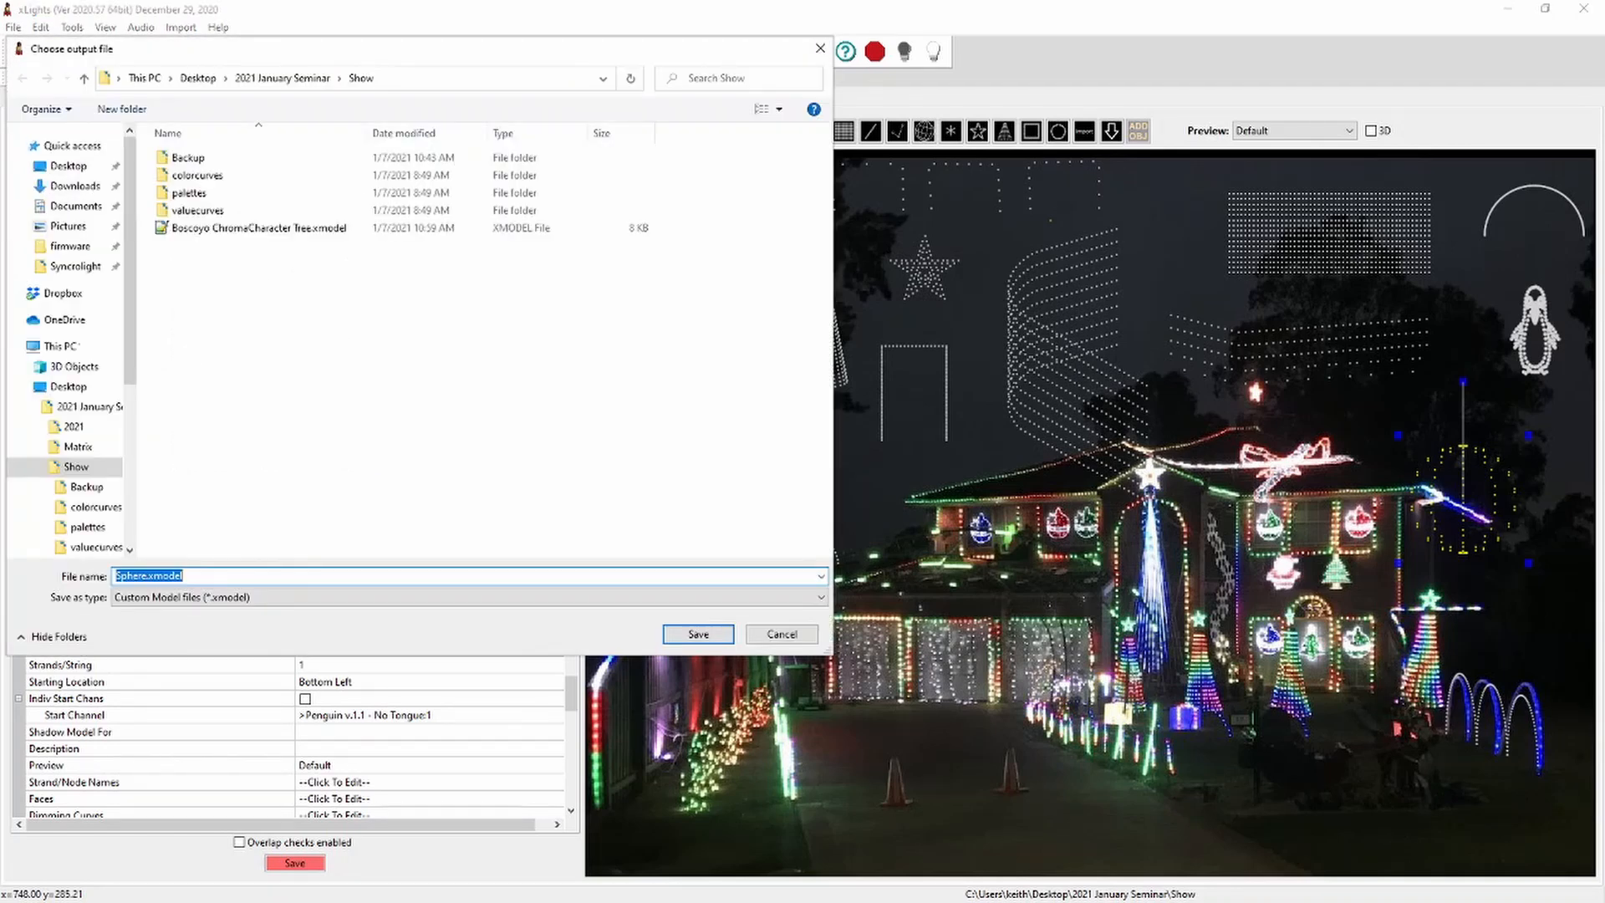
{"action": "left_click", "coordinate": [698, 634]}
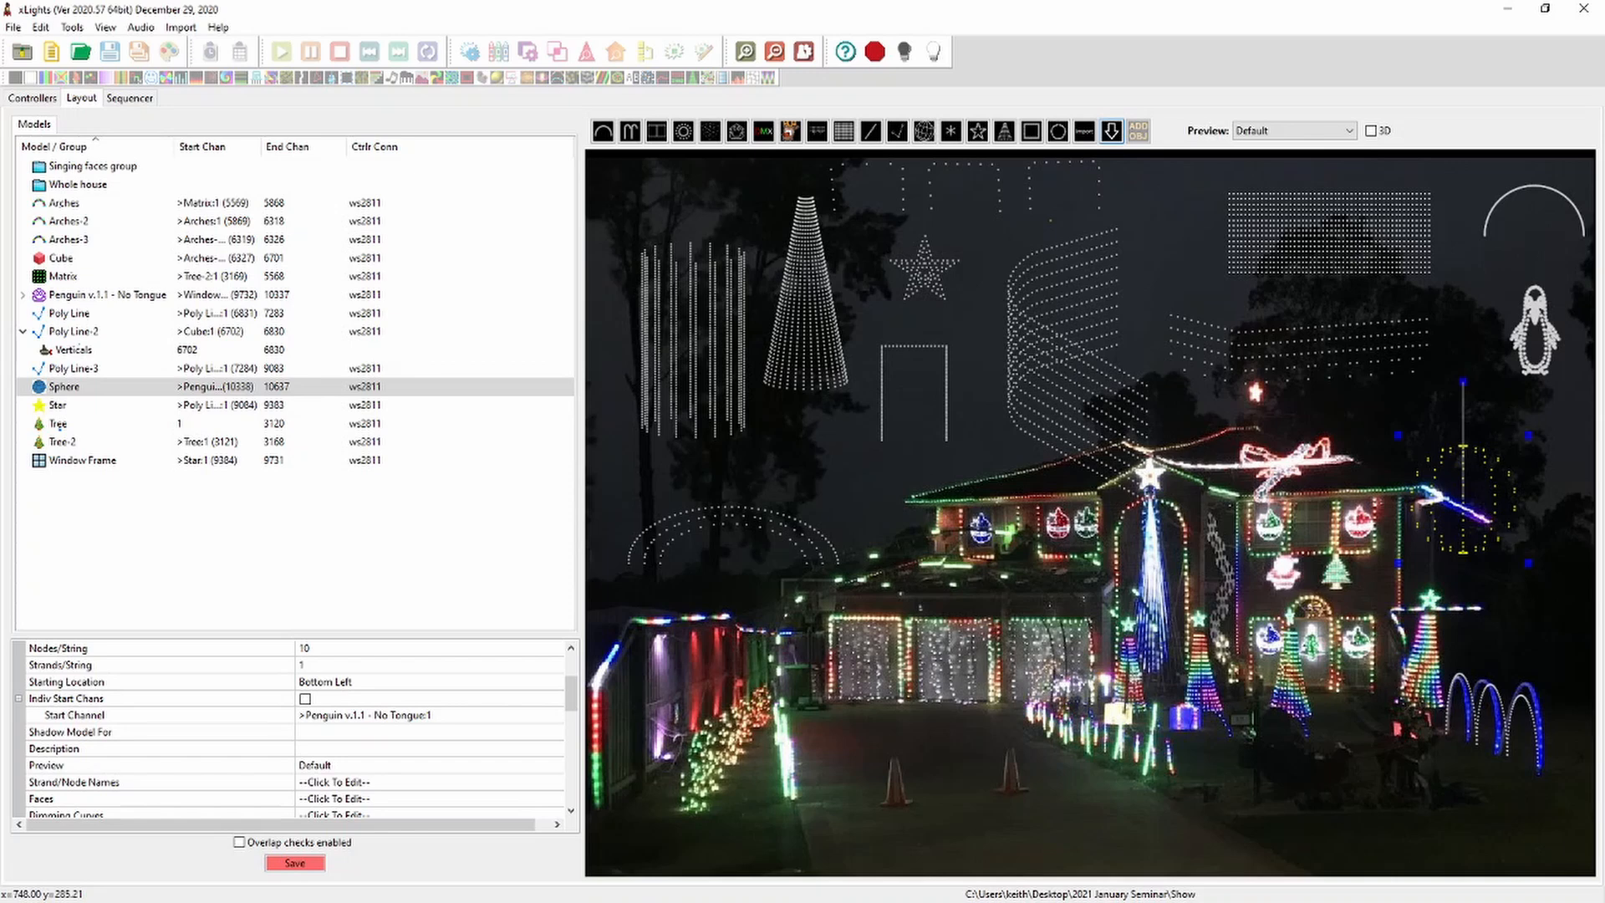
Import the exported sphere model file into the layout and place it over the driveway
{"action": "left_click", "coordinate": [1084, 131]}
{"action": "left_click", "coordinate": [1066, 616]}
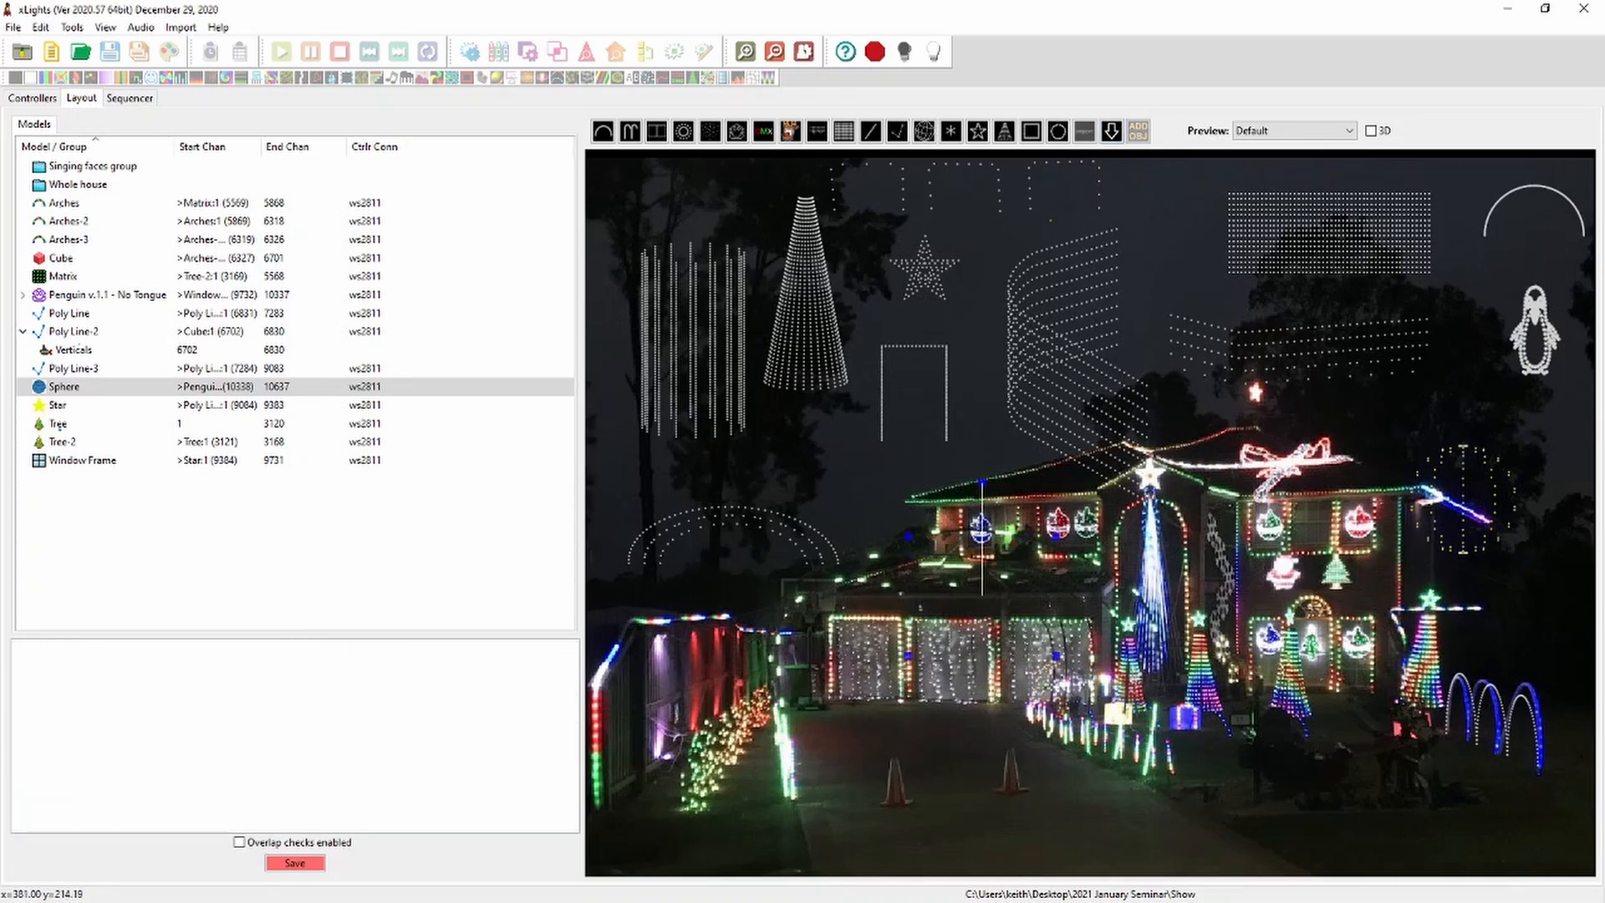
{"action": "double_click", "coordinate": [204, 245]}
{"action": "left_click_drag", "start_coordinate": [1004, 613], "coordinate": [941, 817]}
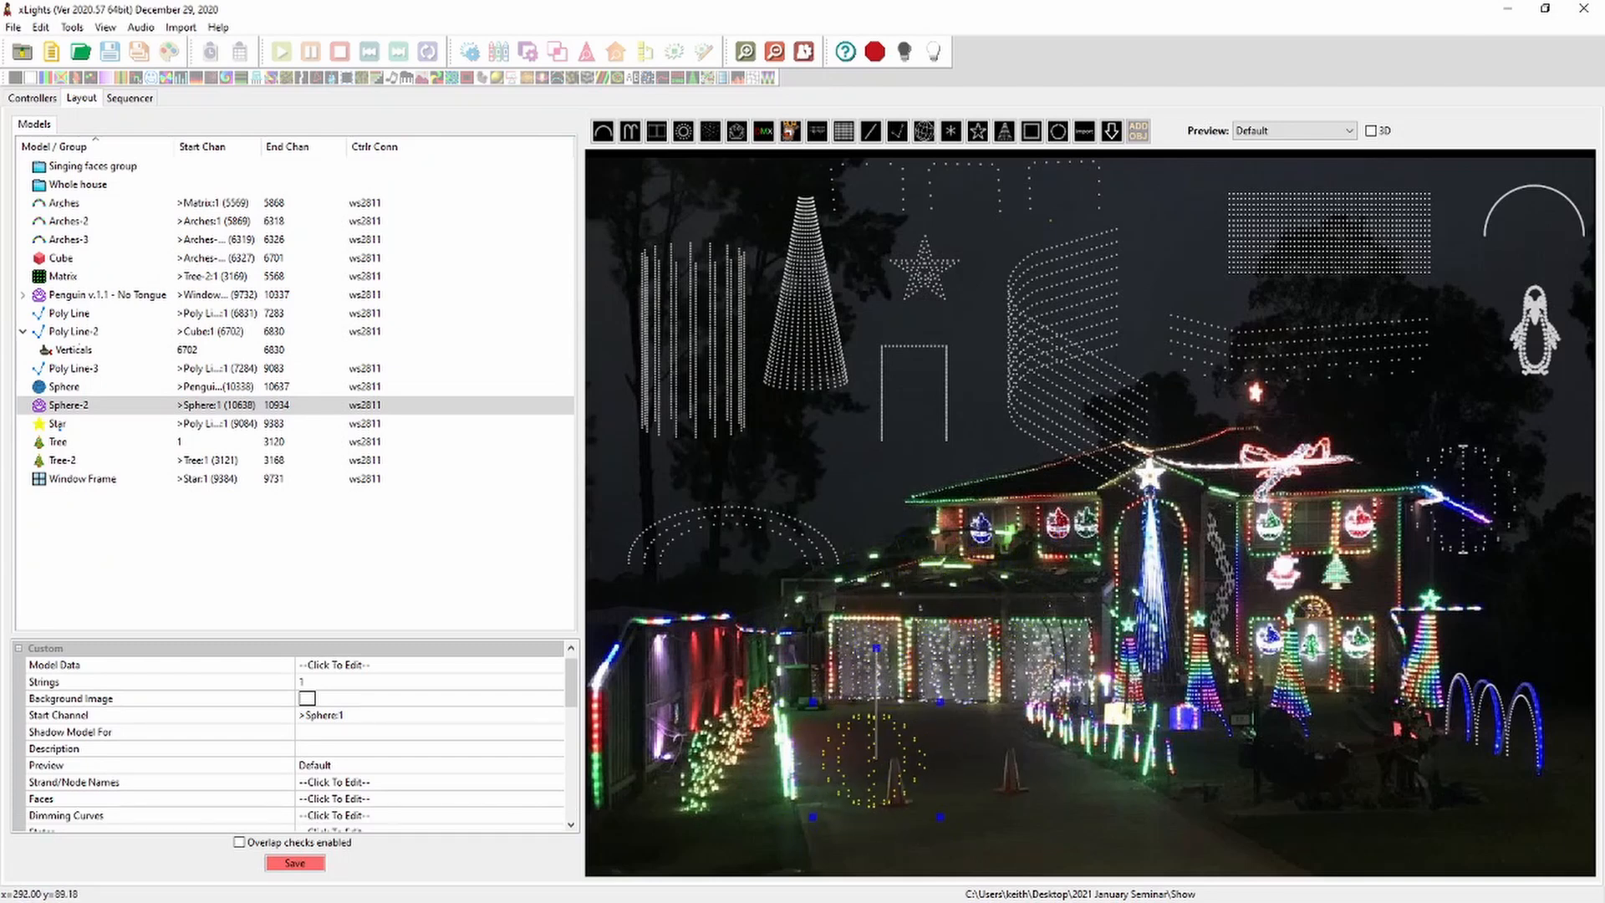
Open the imported sphere's custom model data and enlarge the editor to fill the screen
{"action": "left_click", "coordinate": [351, 666]}
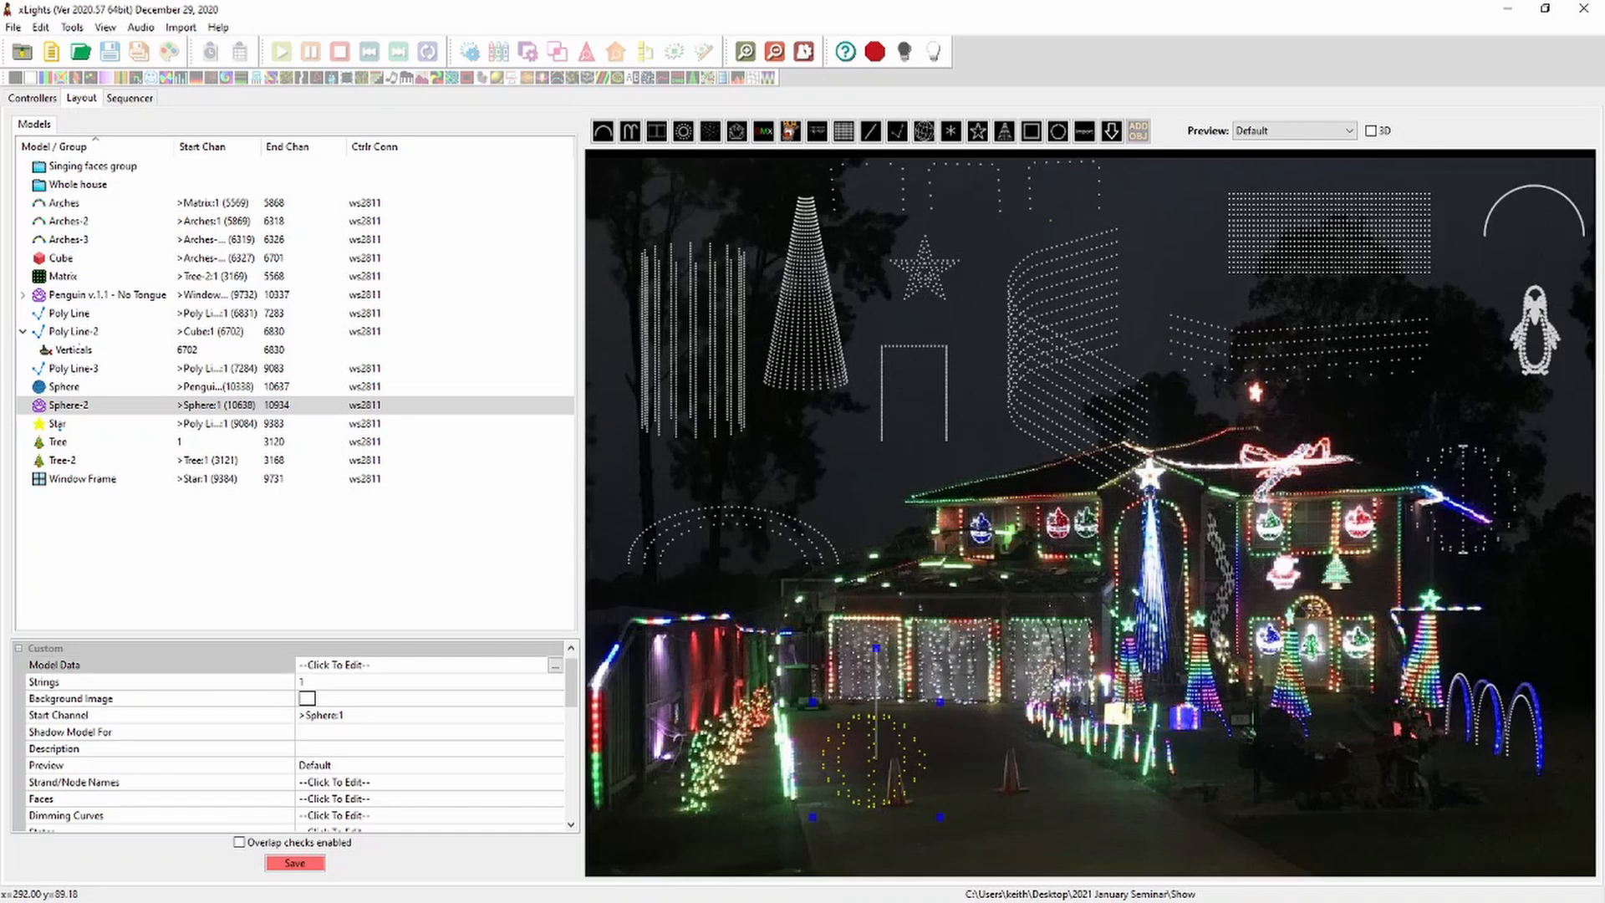
{"action": "left_click", "coordinate": [555, 665]}
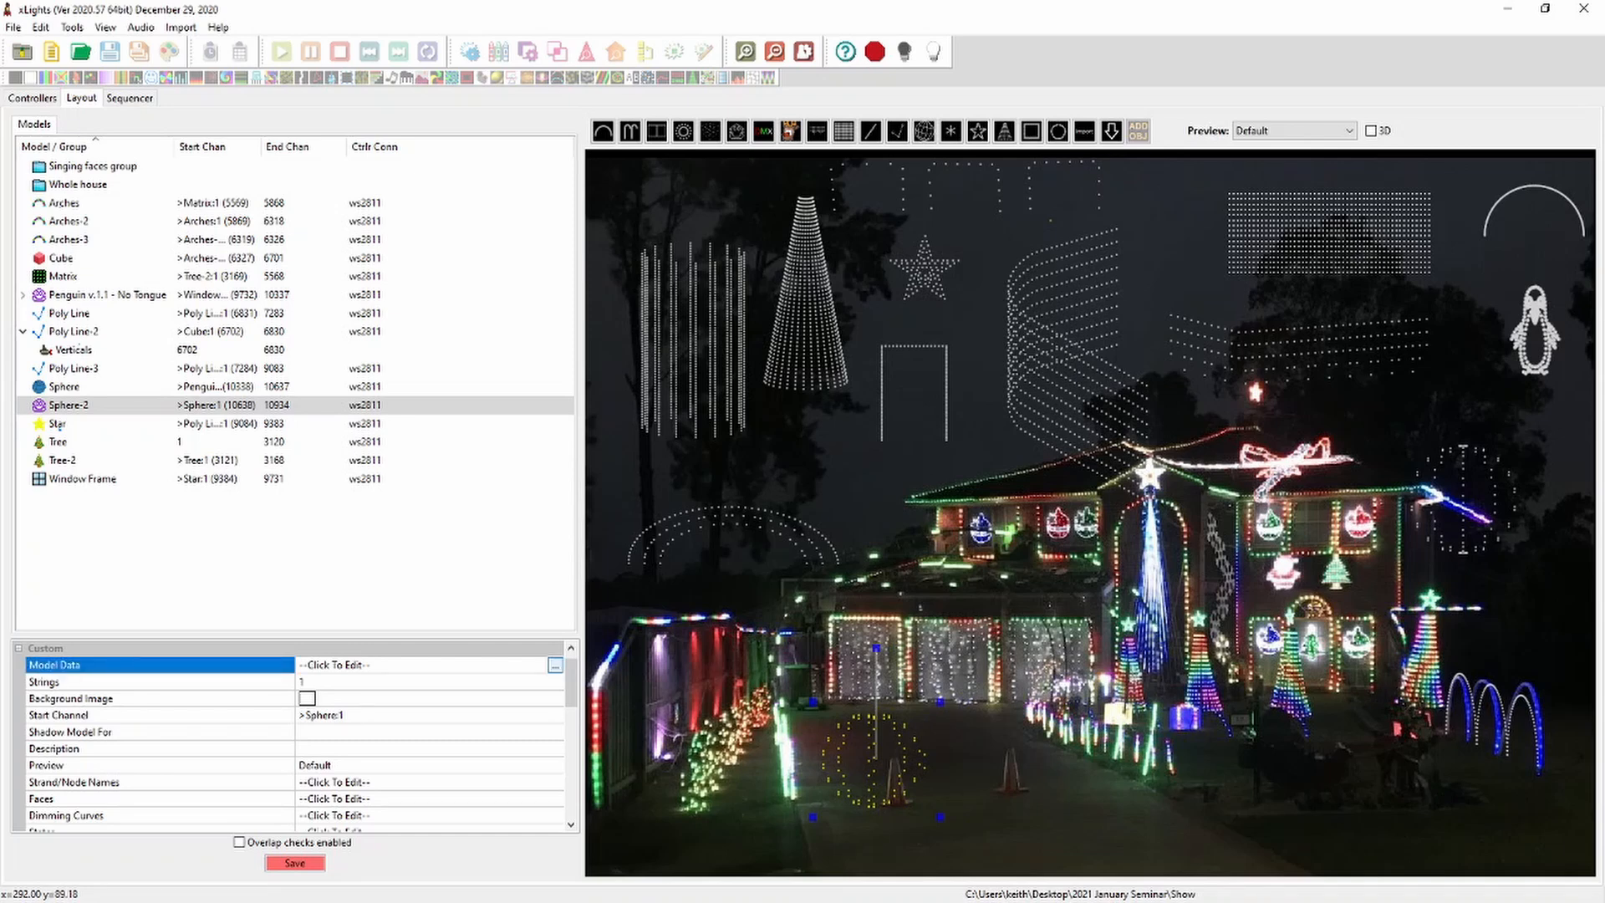
{"action": "left_click_drag", "start_coordinate": [464, 338], "coordinate": [716, 107]}
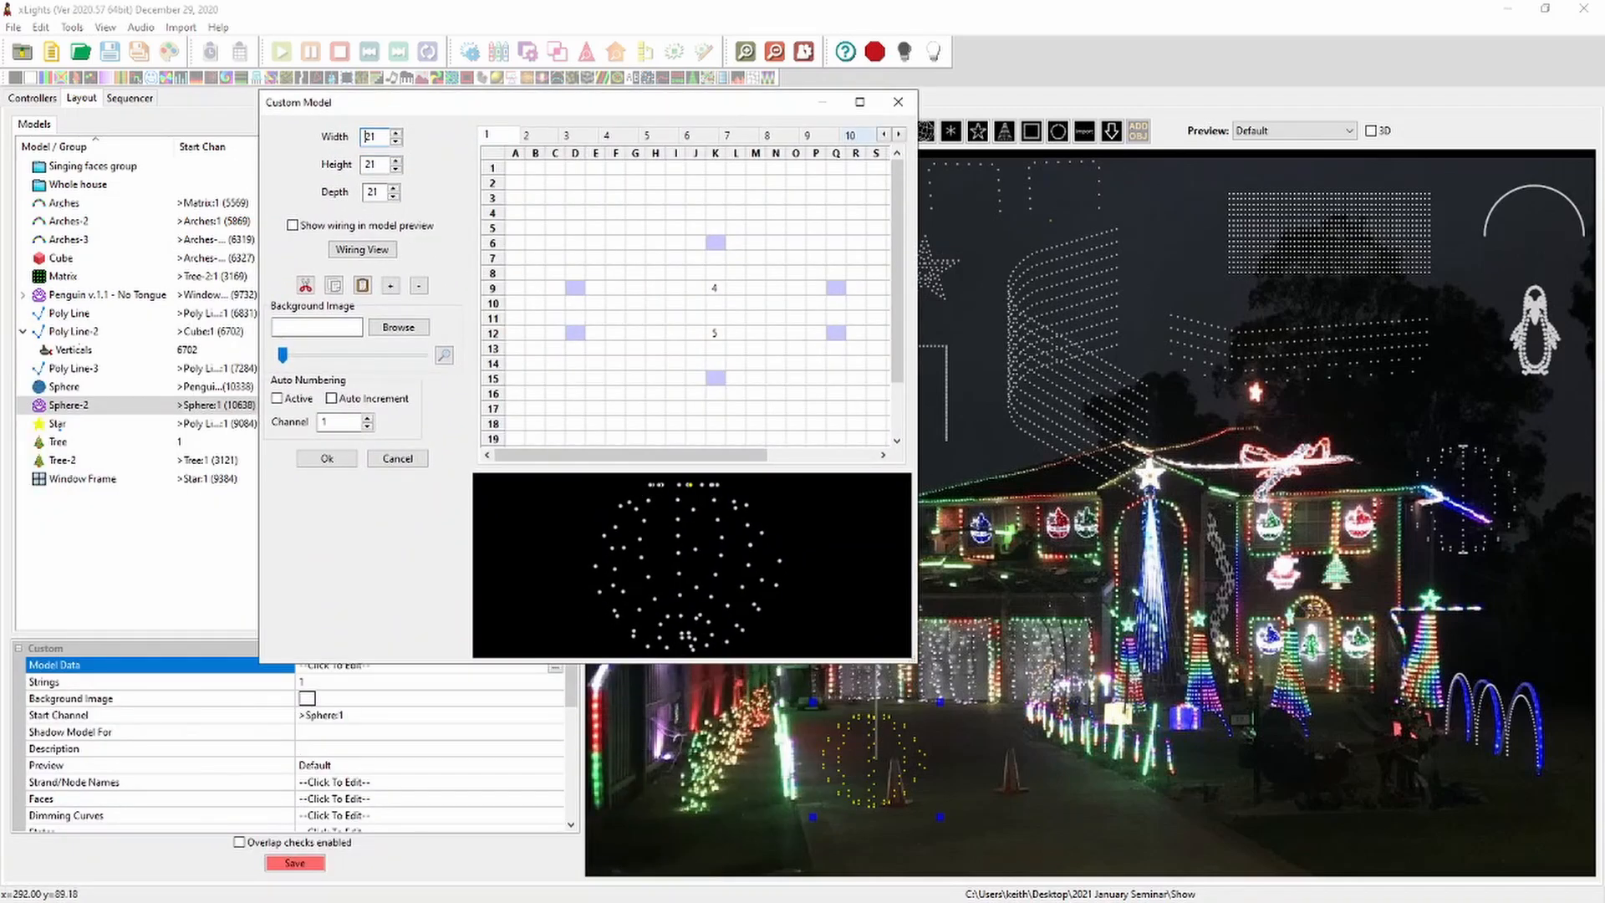
{"action": "left_click", "coordinate": [859, 102]}
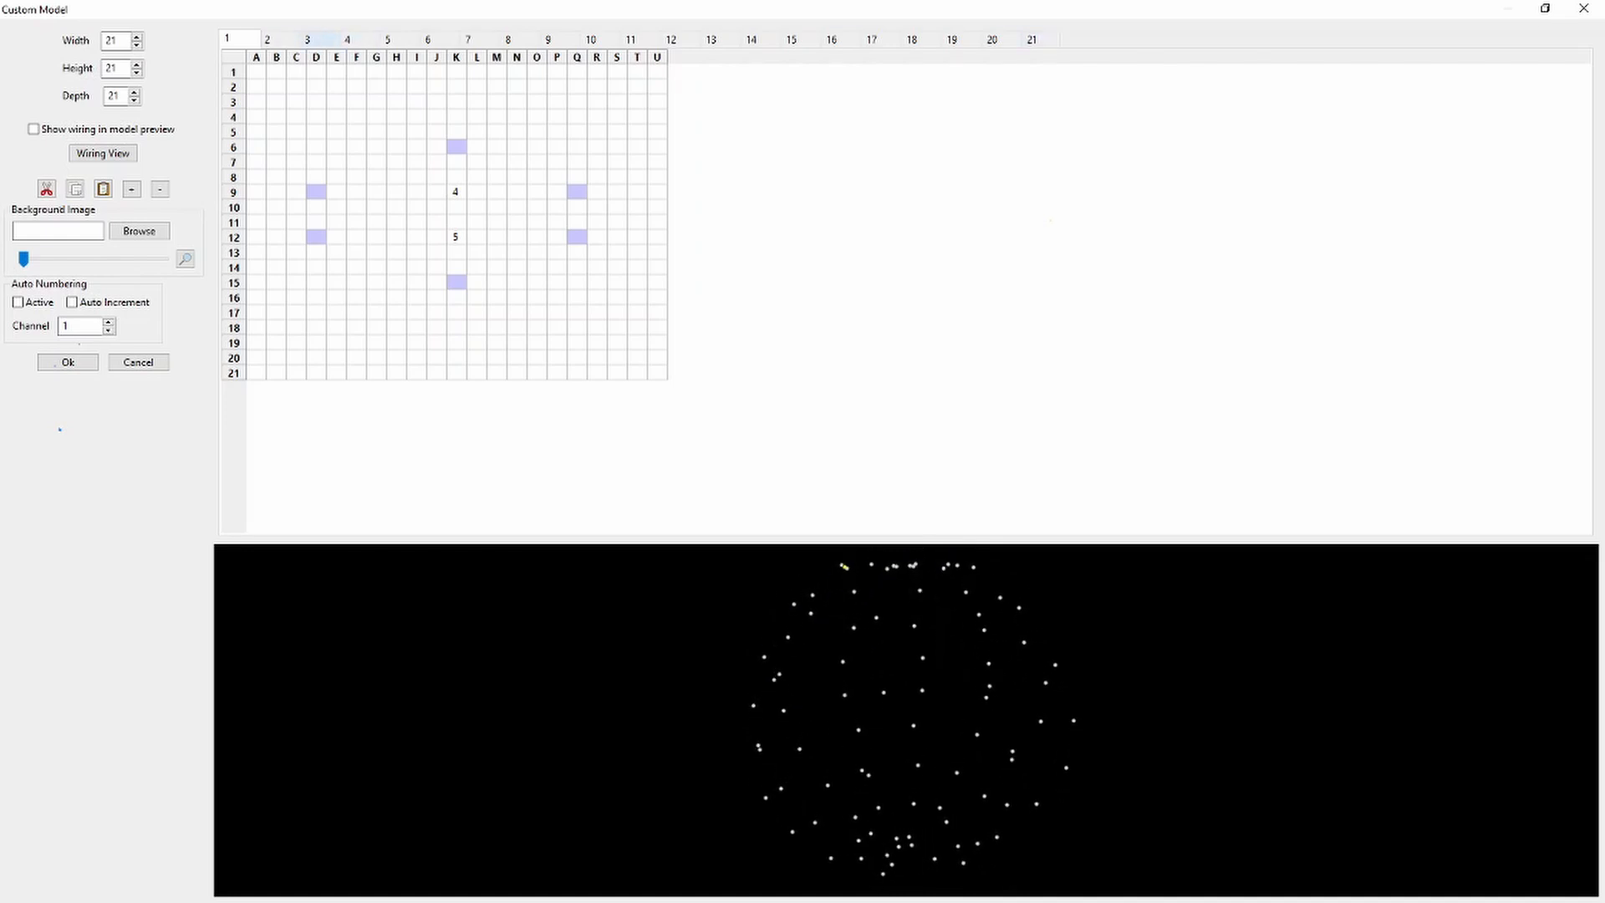
Examine the sphere's node grid on depth layers 2 through 16, accept the model data, and deselect the sphere
{"action": "left_click", "coordinate": [280, 40]}
{"action": "left_click", "coordinate": [320, 40]}
{"action": "left_click", "coordinate": [360, 40]}
{"action": "left_click", "coordinate": [401, 40]}
{"action": "left_click", "coordinate": [440, 40]}
{"action": "left_click", "coordinate": [481, 40]}
{"action": "left_click", "coordinate": [521, 40]}
{"action": "left_click", "coordinate": [561, 40]}
{"action": "left_click", "coordinate": [601, 41]}
{"action": "left_click", "coordinate": [641, 40]}
{"action": "left_click", "coordinate": [682, 40]}
{"action": "left_click", "coordinate": [721, 40]}
{"action": "left_click", "coordinate": [762, 40]}
{"action": "left_click", "coordinate": [801, 40]}
{"action": "left_click", "coordinate": [841, 40]}
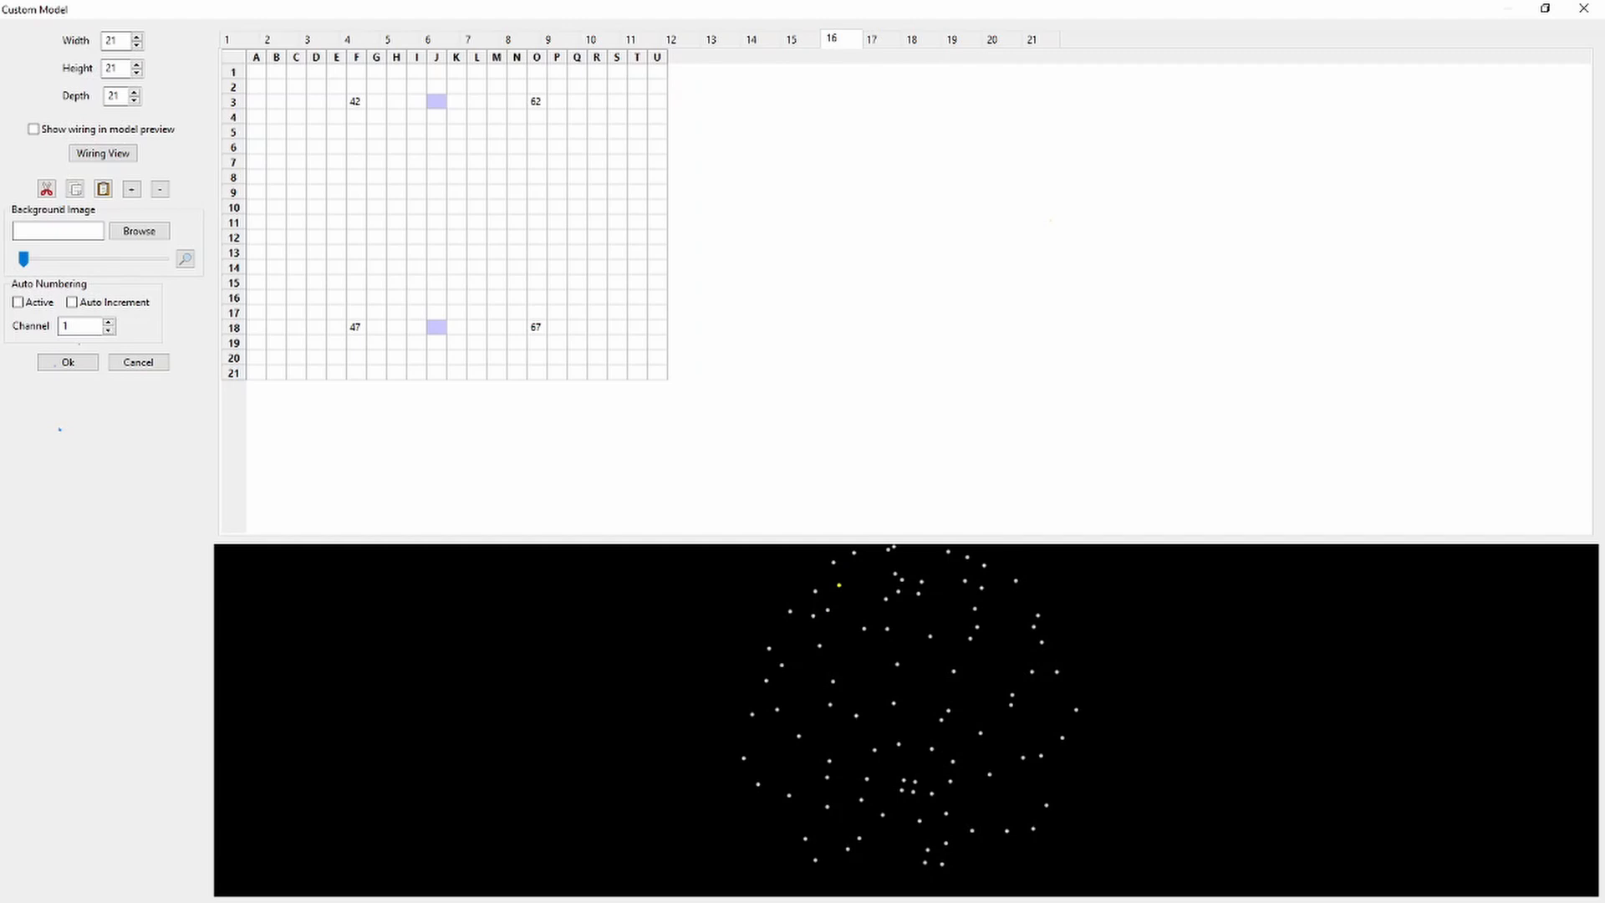
{"action": "left_click", "coordinate": [67, 362]}
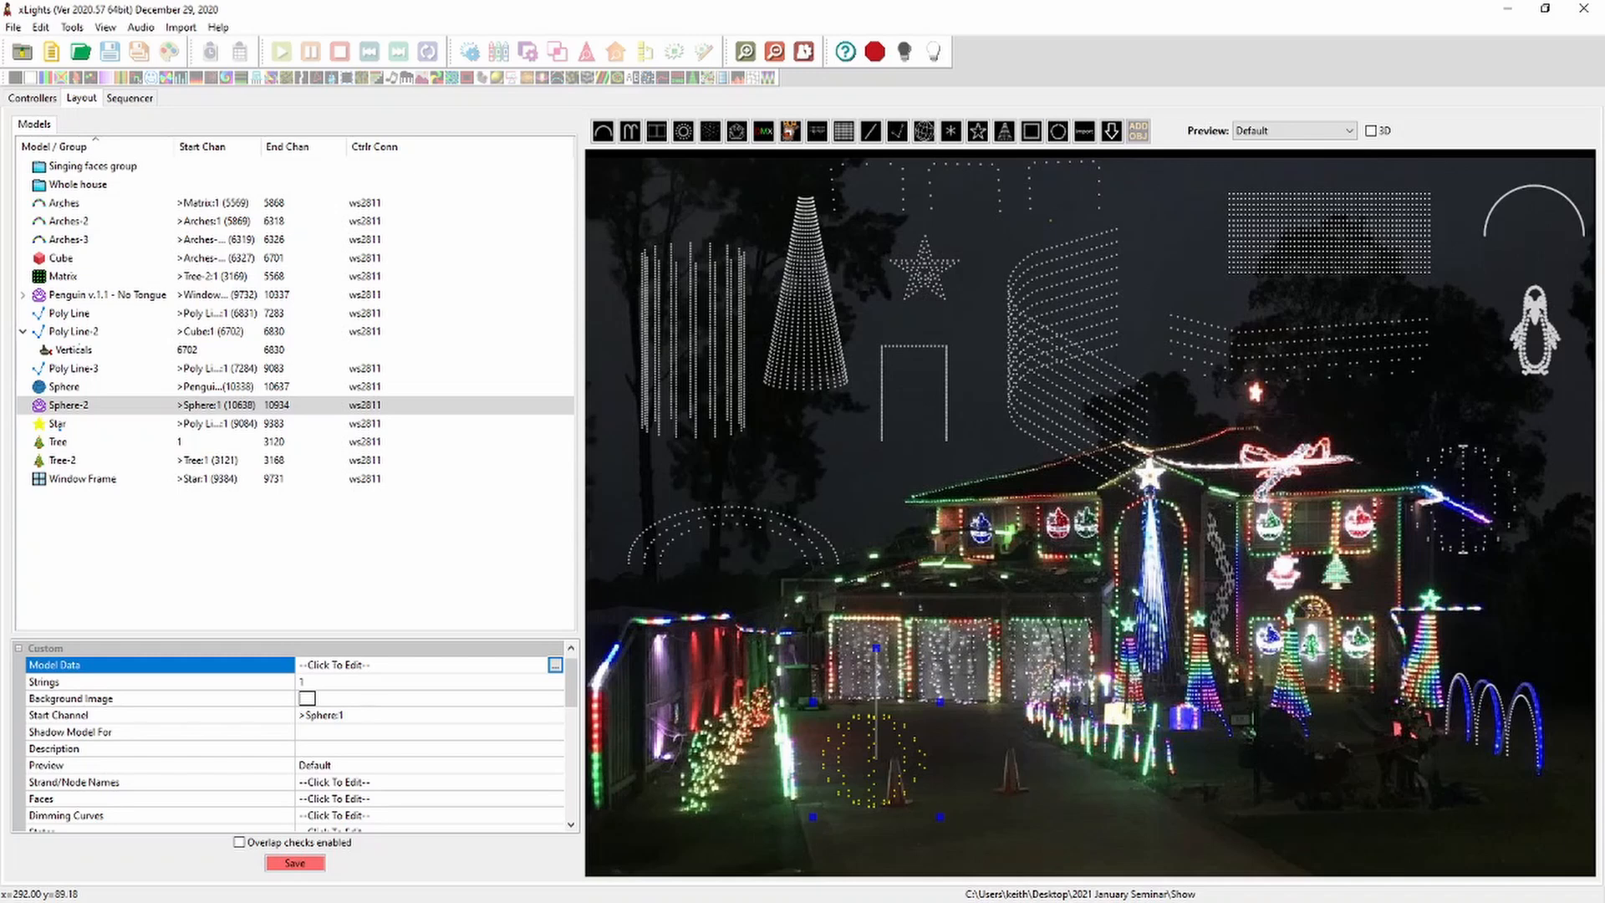
{"action": "left_click_drag", "start_coordinate": [609, 845], "coordinate": [669, 812]}
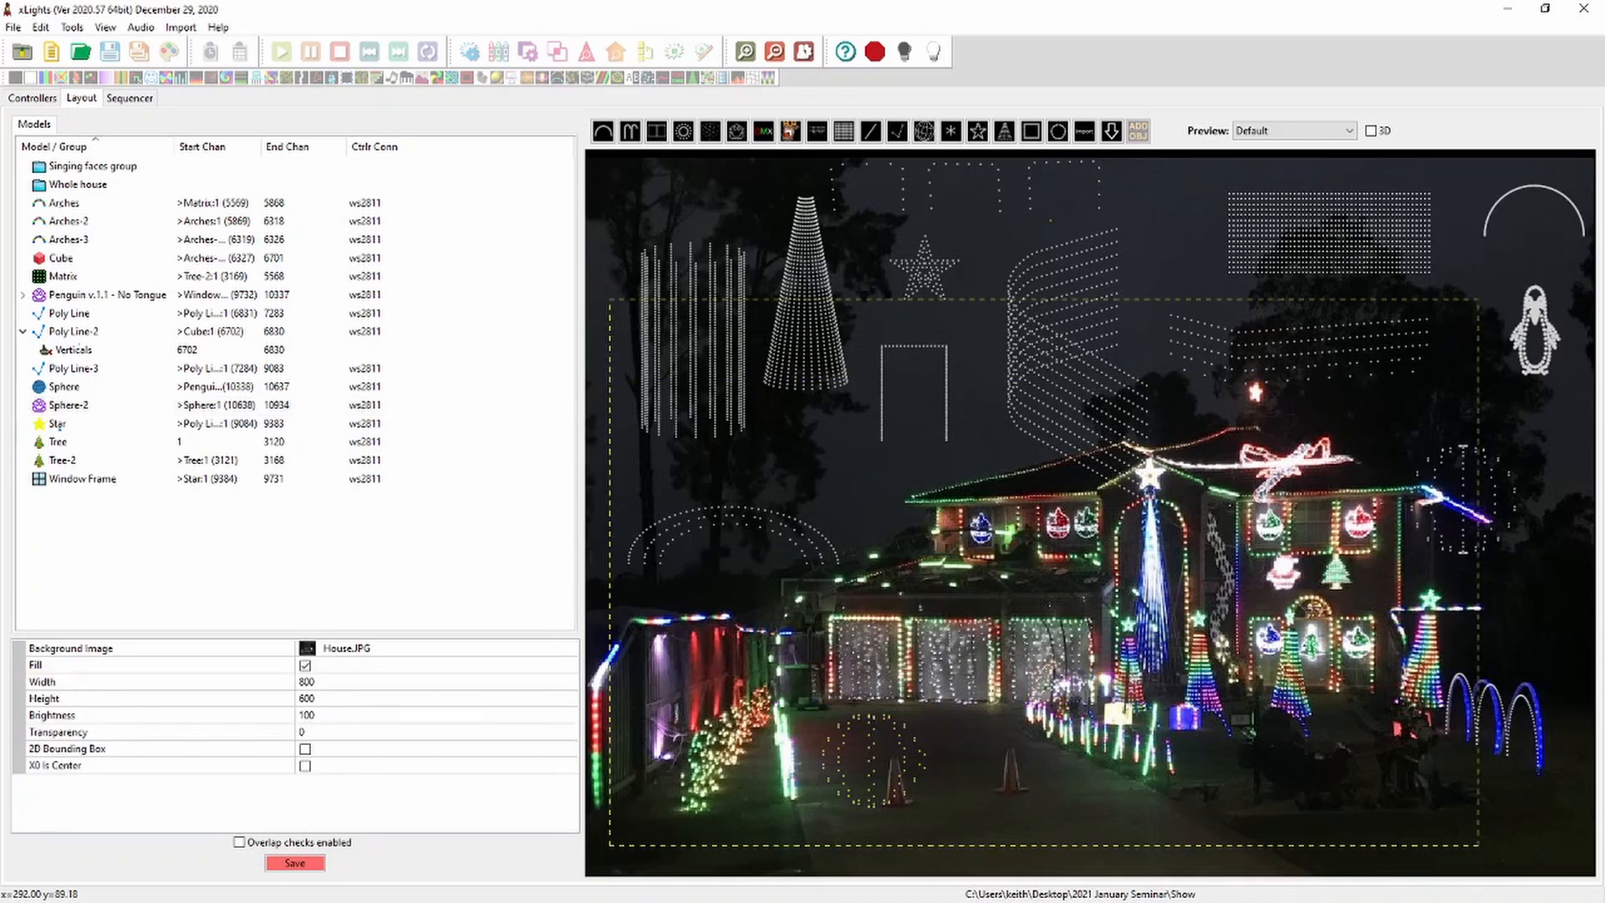
Delete all models except the cube from the layout in one multi-selection
{"action": "left_click_drag", "start_coordinate": [1576, 184], "coordinate": [1592, 152]}
{"action": "key", "text": "Delete"}
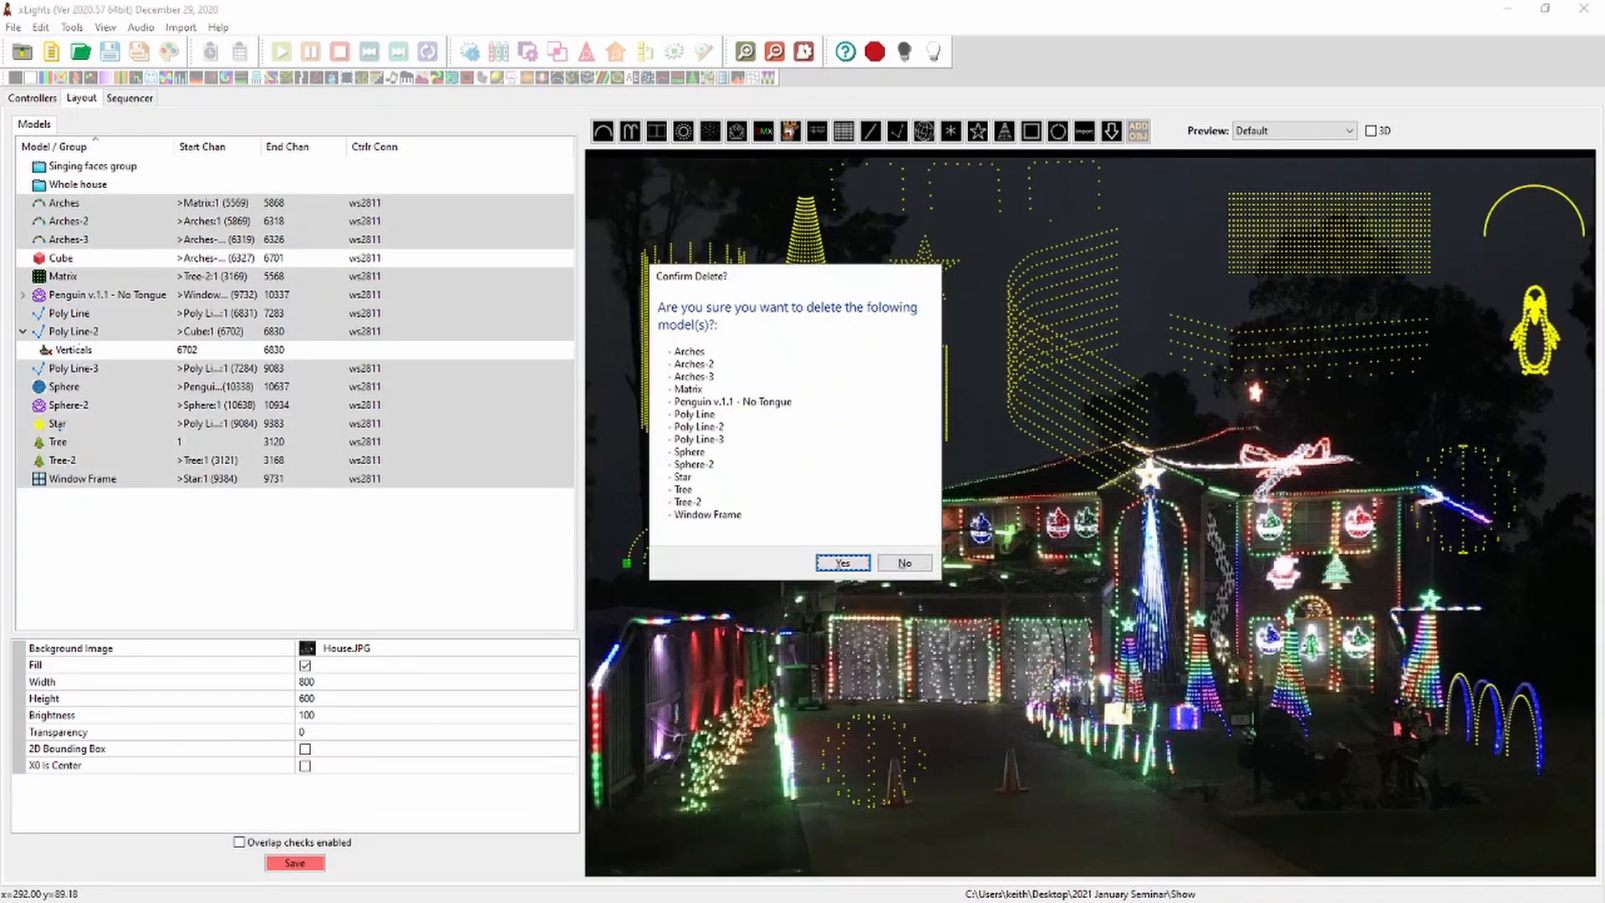
{"action": "key", "text": "Return"}
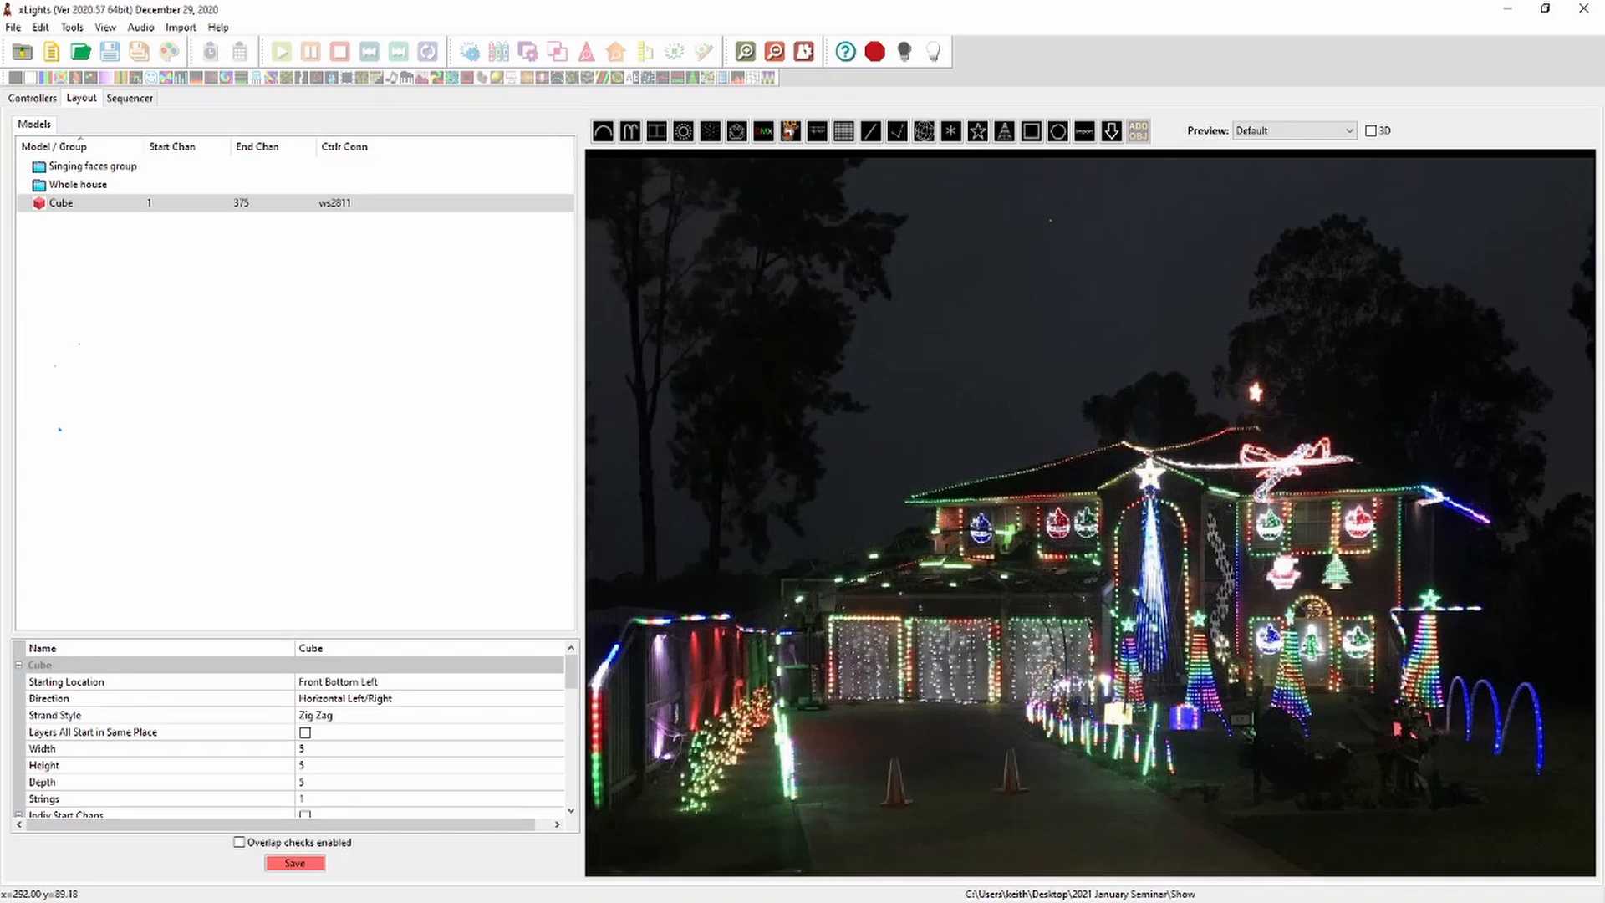
Switch the layout to the 3D view, reset the viewpoint, and delete the remaining cube model
{"action": "left_click", "coordinate": [1371, 131]}
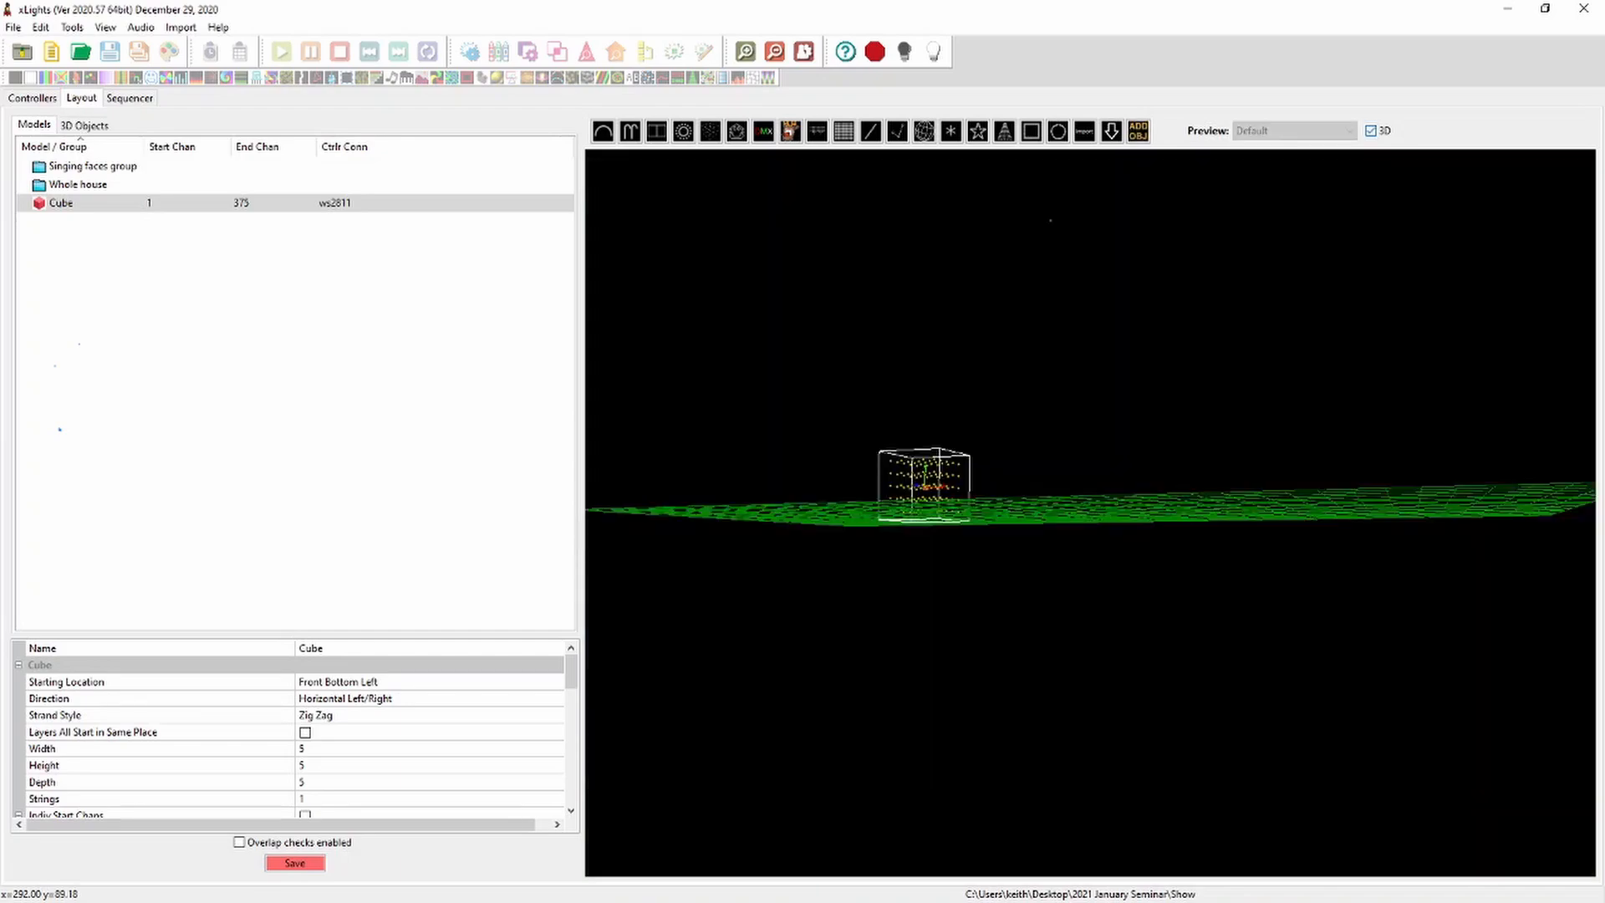
{"action": "left_click_drag", "start_coordinate": [1170, 418], "coordinate": [1157, 510]}
{"action": "right_click", "coordinate": [1090, 447]}
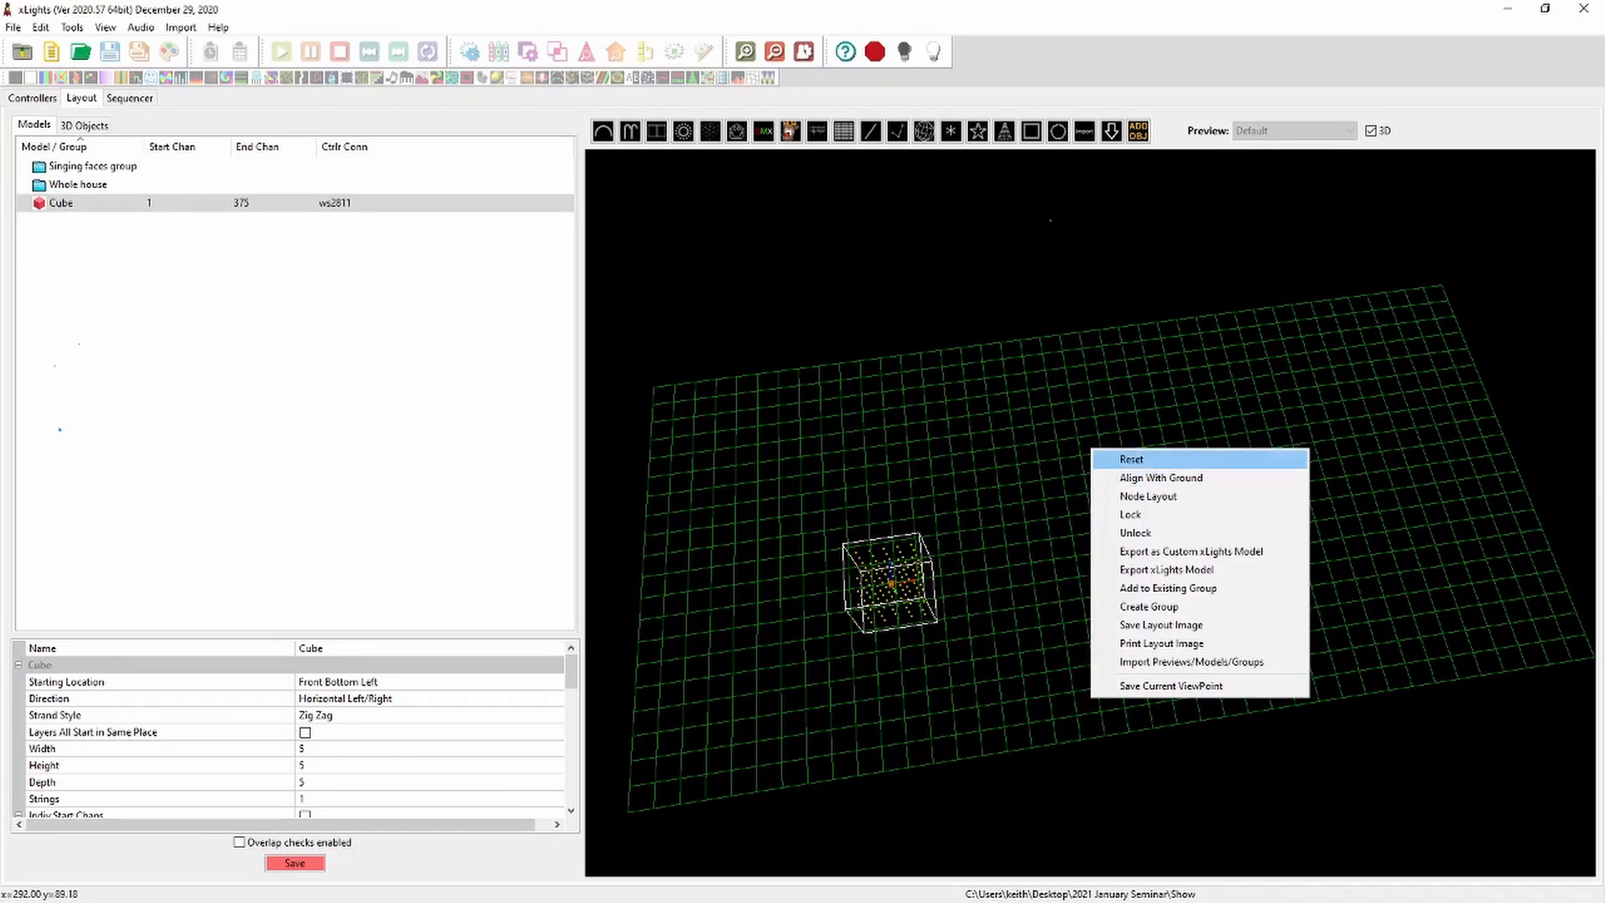
{"action": "left_click", "coordinate": [1120, 459]}
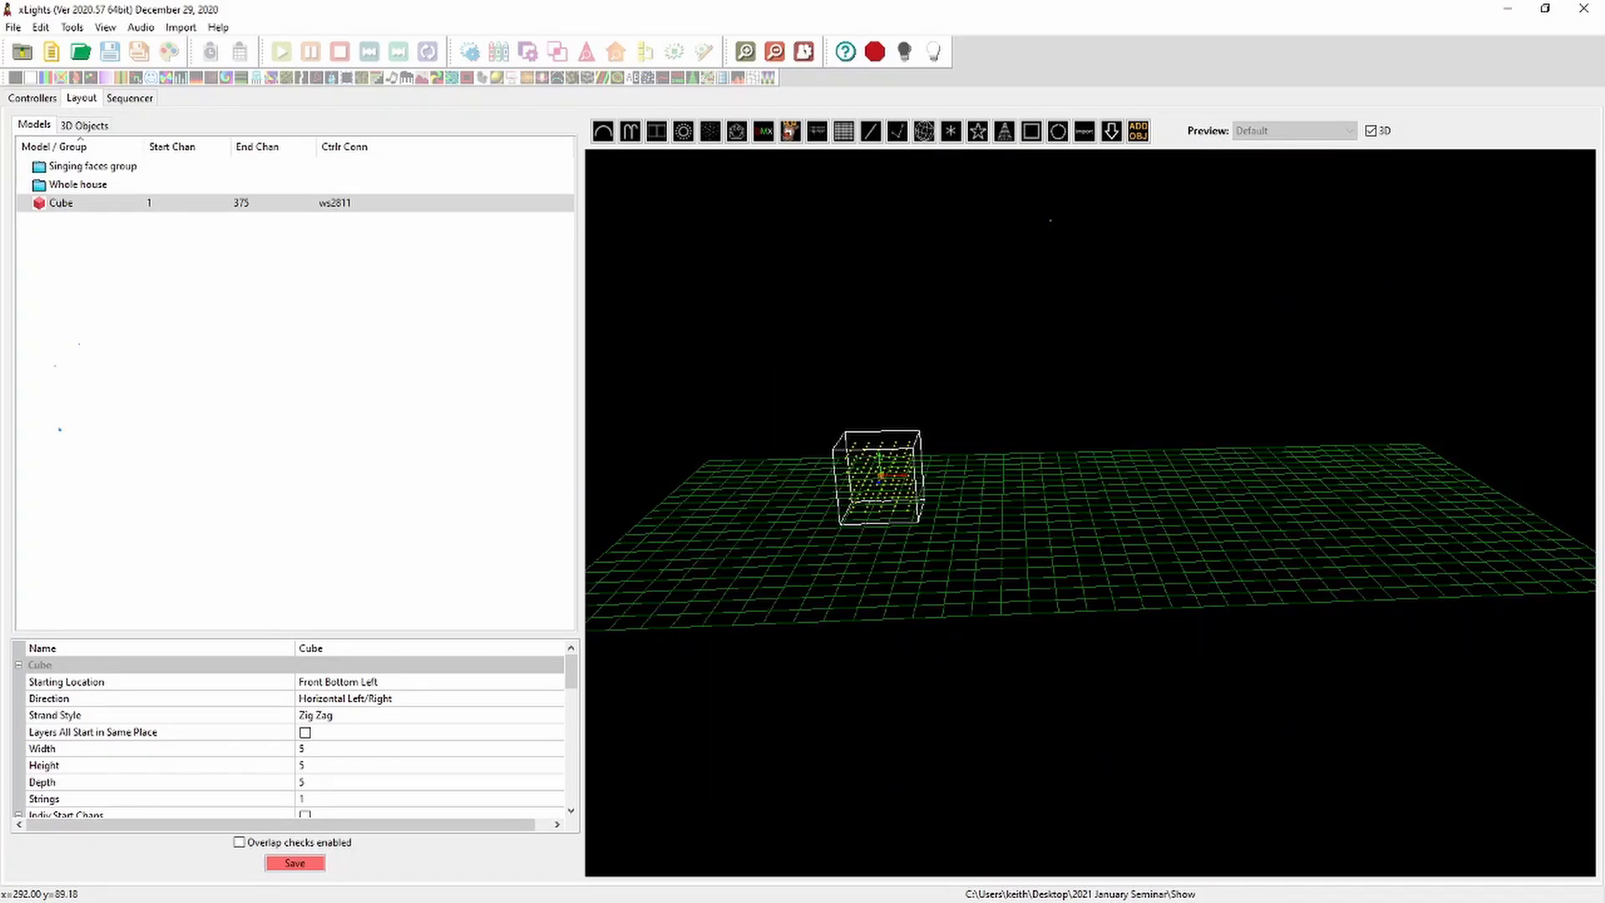
{"action": "key", "text": "Delete"}
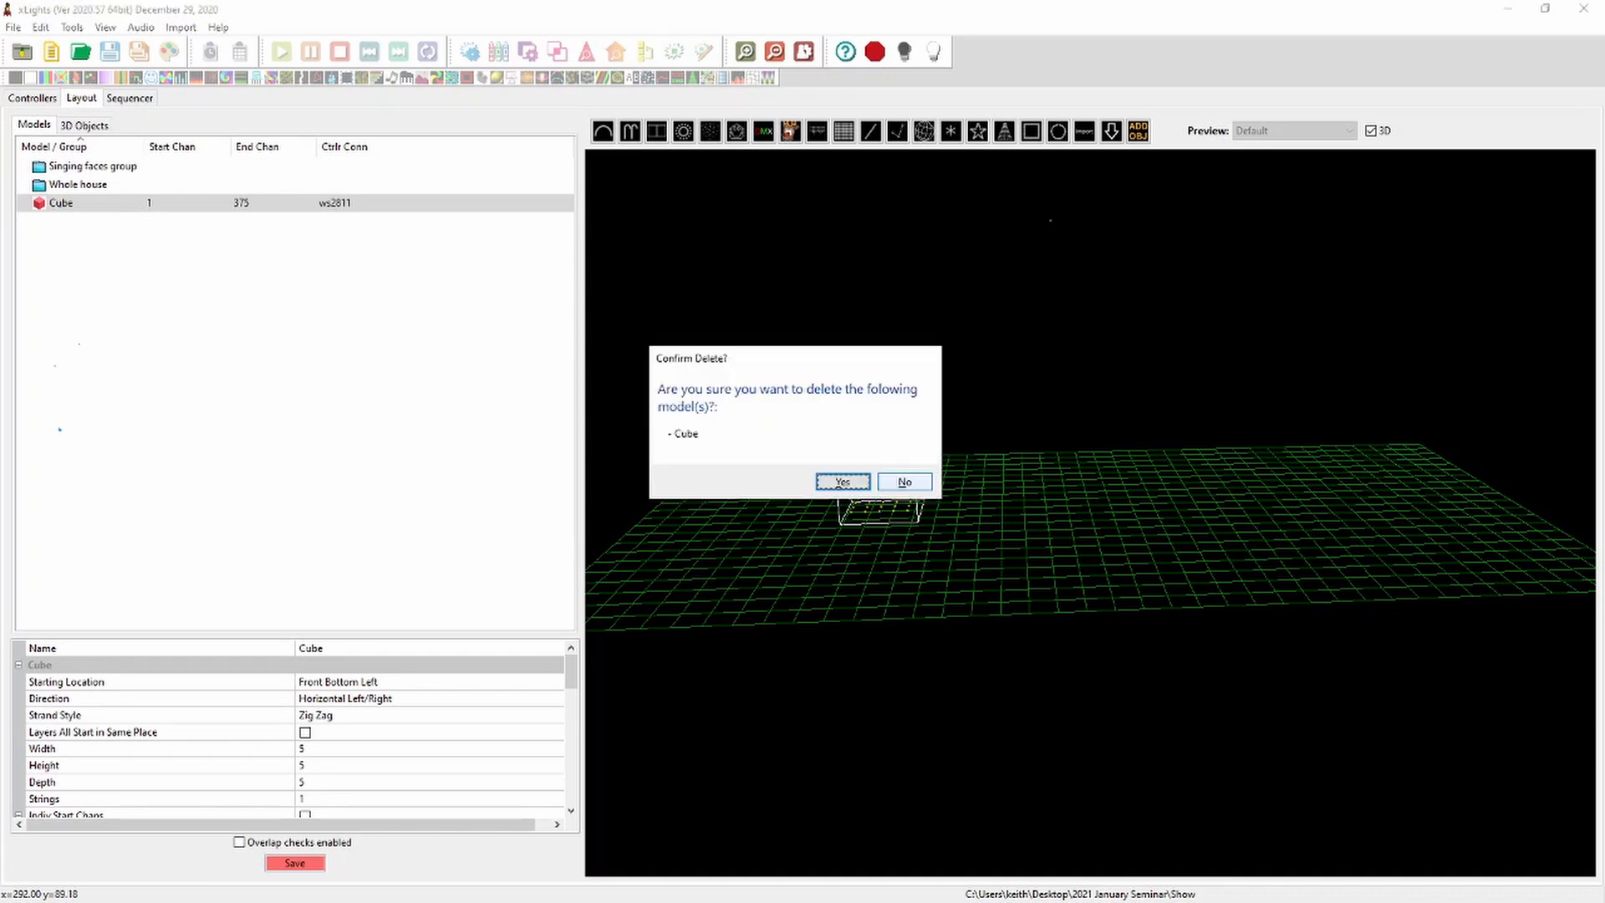
{"action": "key", "text": "Return"}
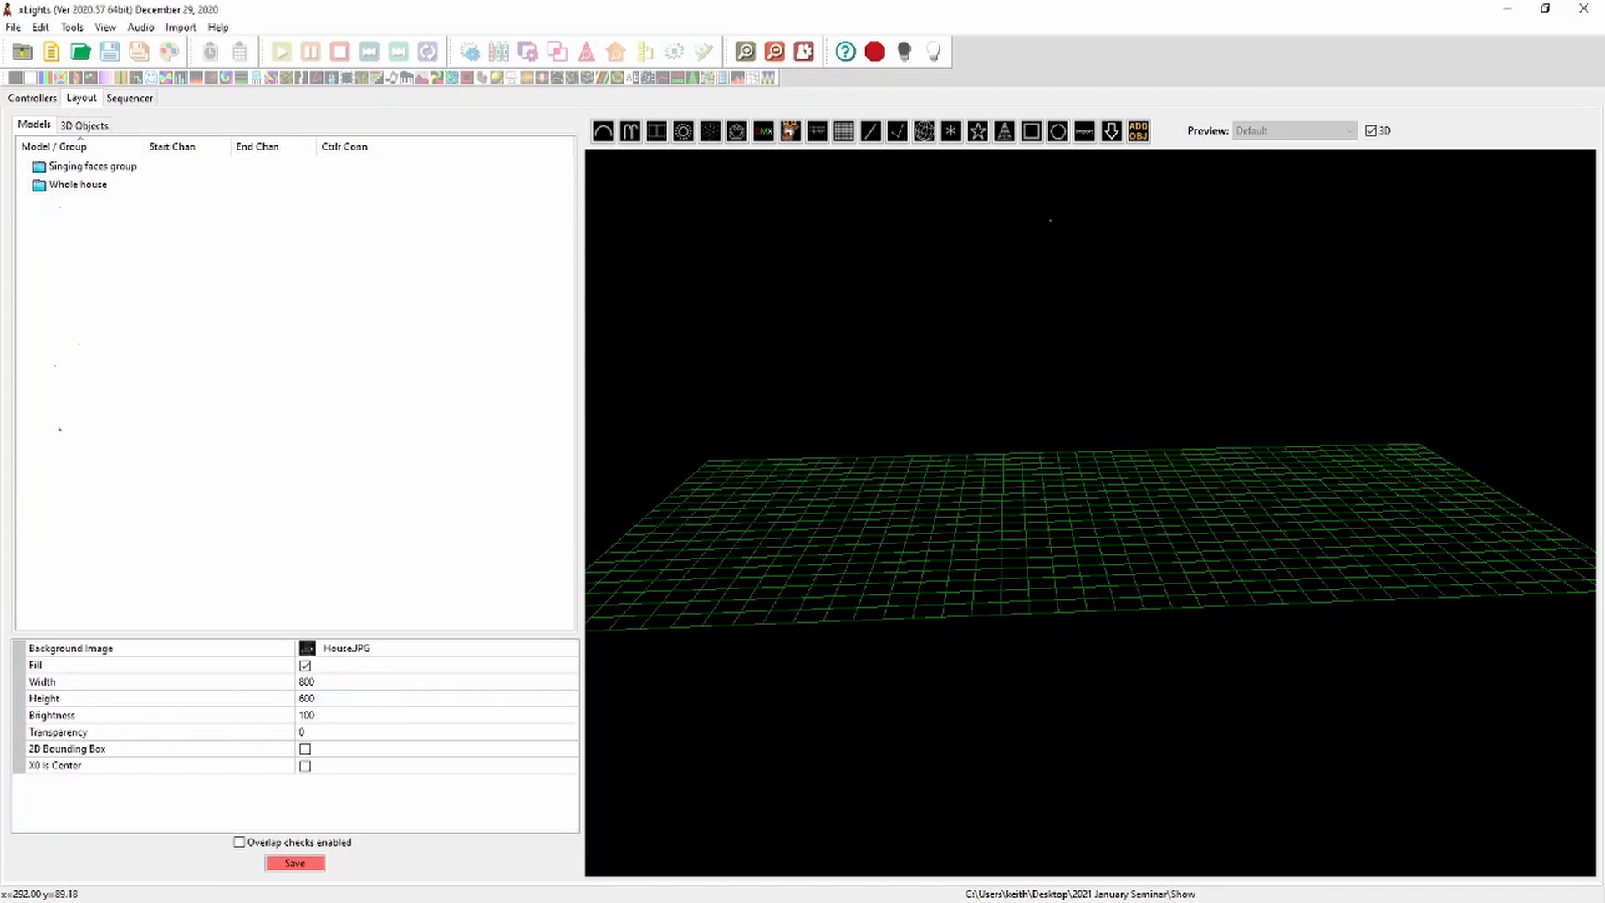
Add an image object to the 3D scene using House.JPG from the Show folder
{"action": "left_click", "coordinate": [359, 649]}
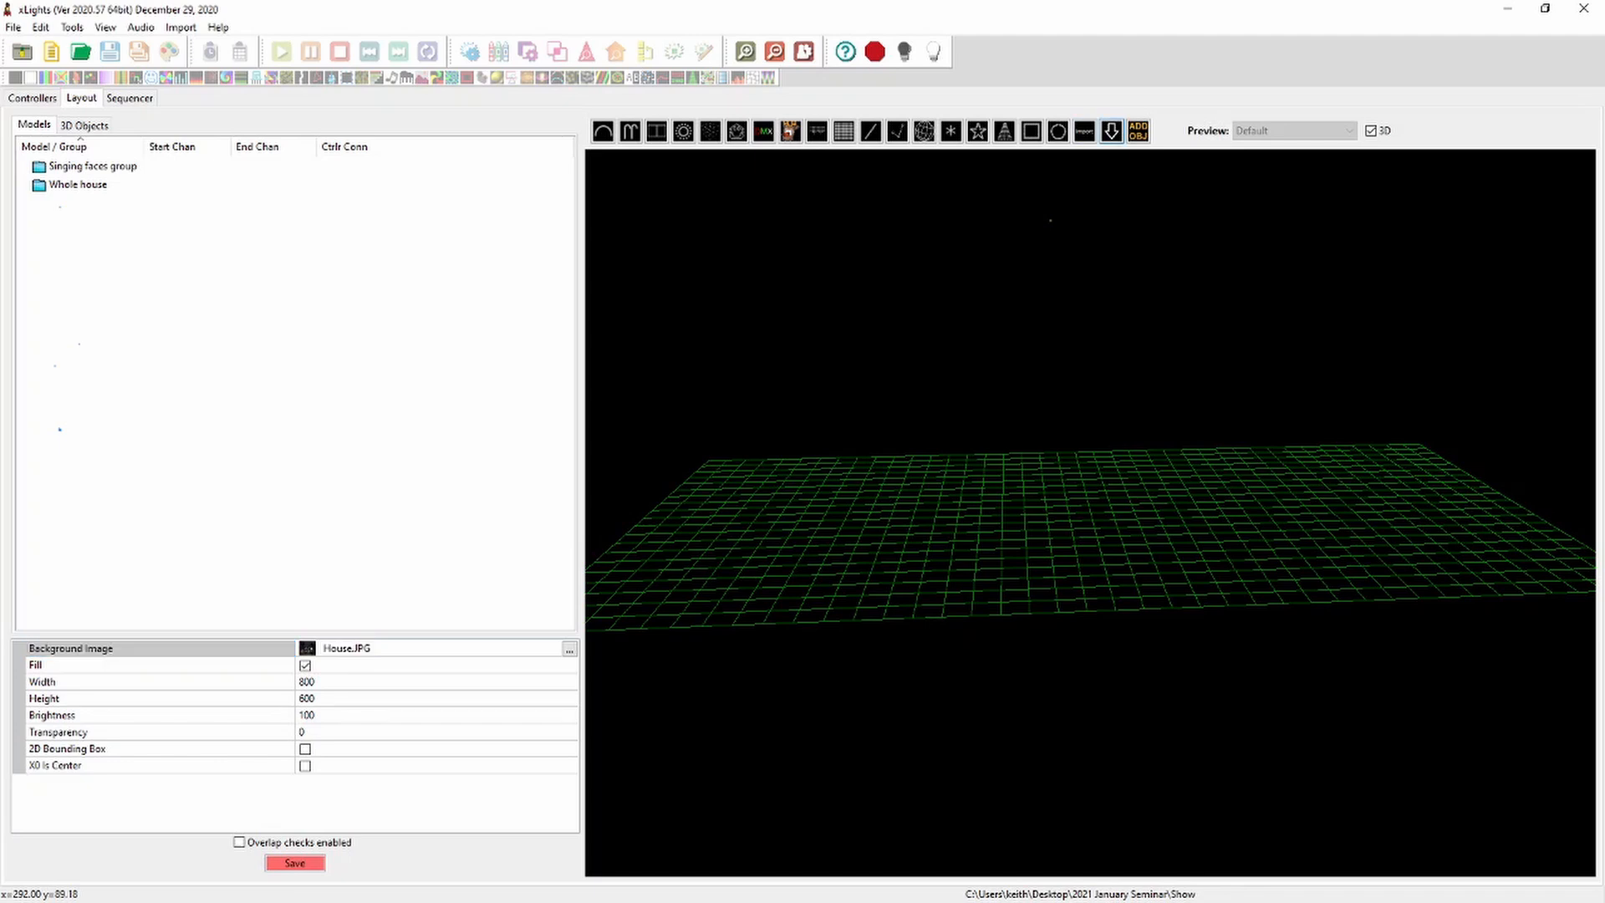
{"action": "left_click", "coordinate": [1138, 130]}
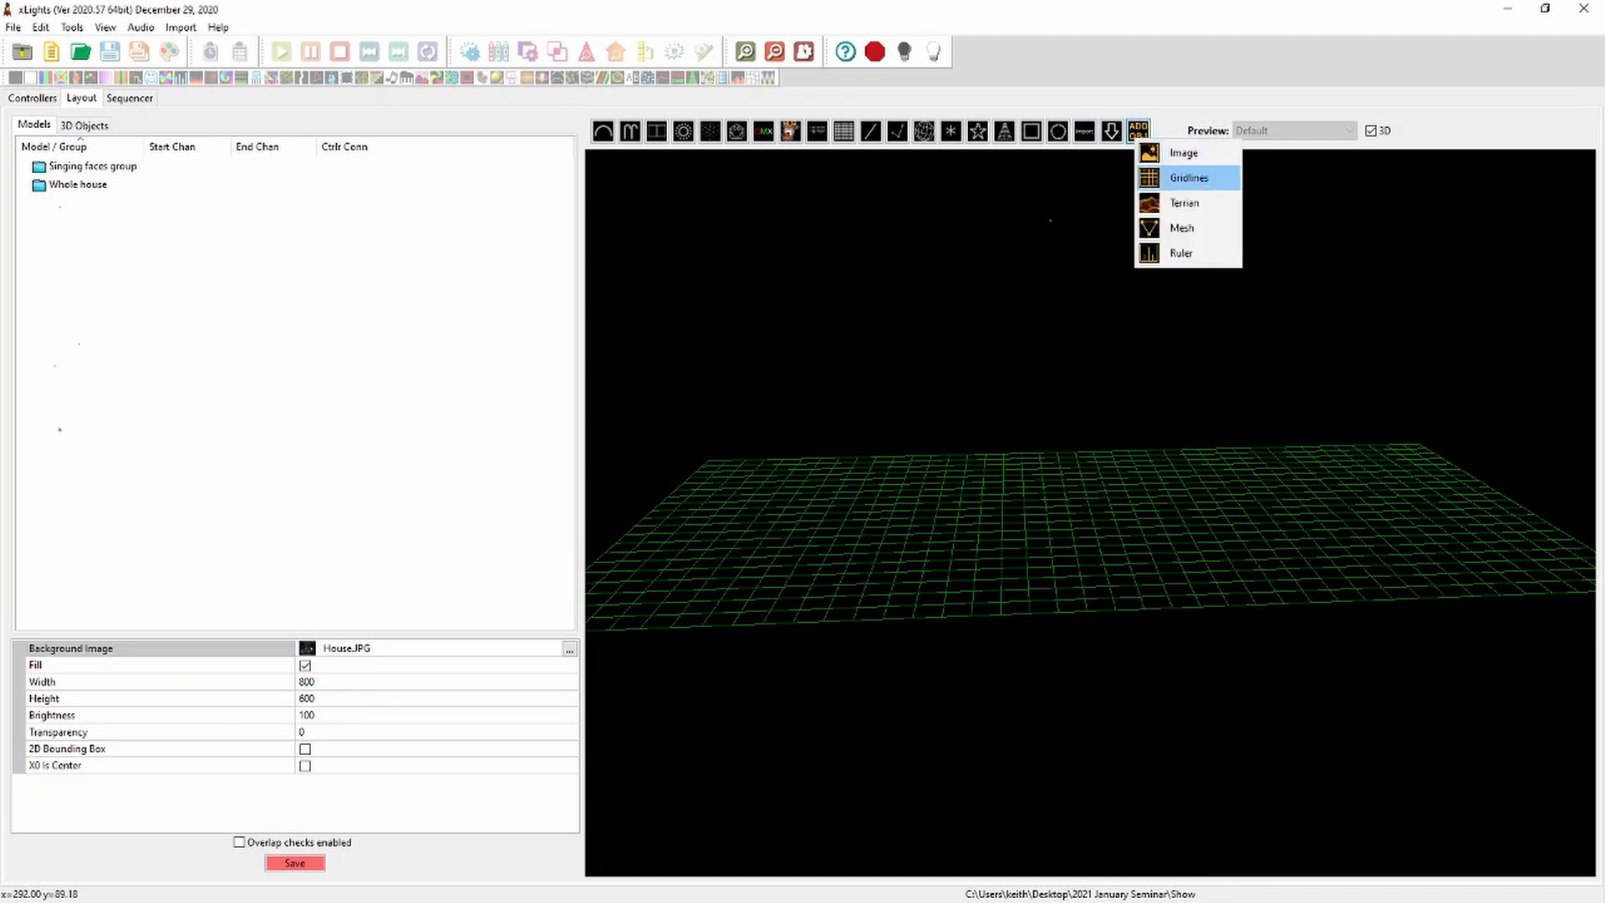
{"action": "left_click", "coordinate": [1184, 152]}
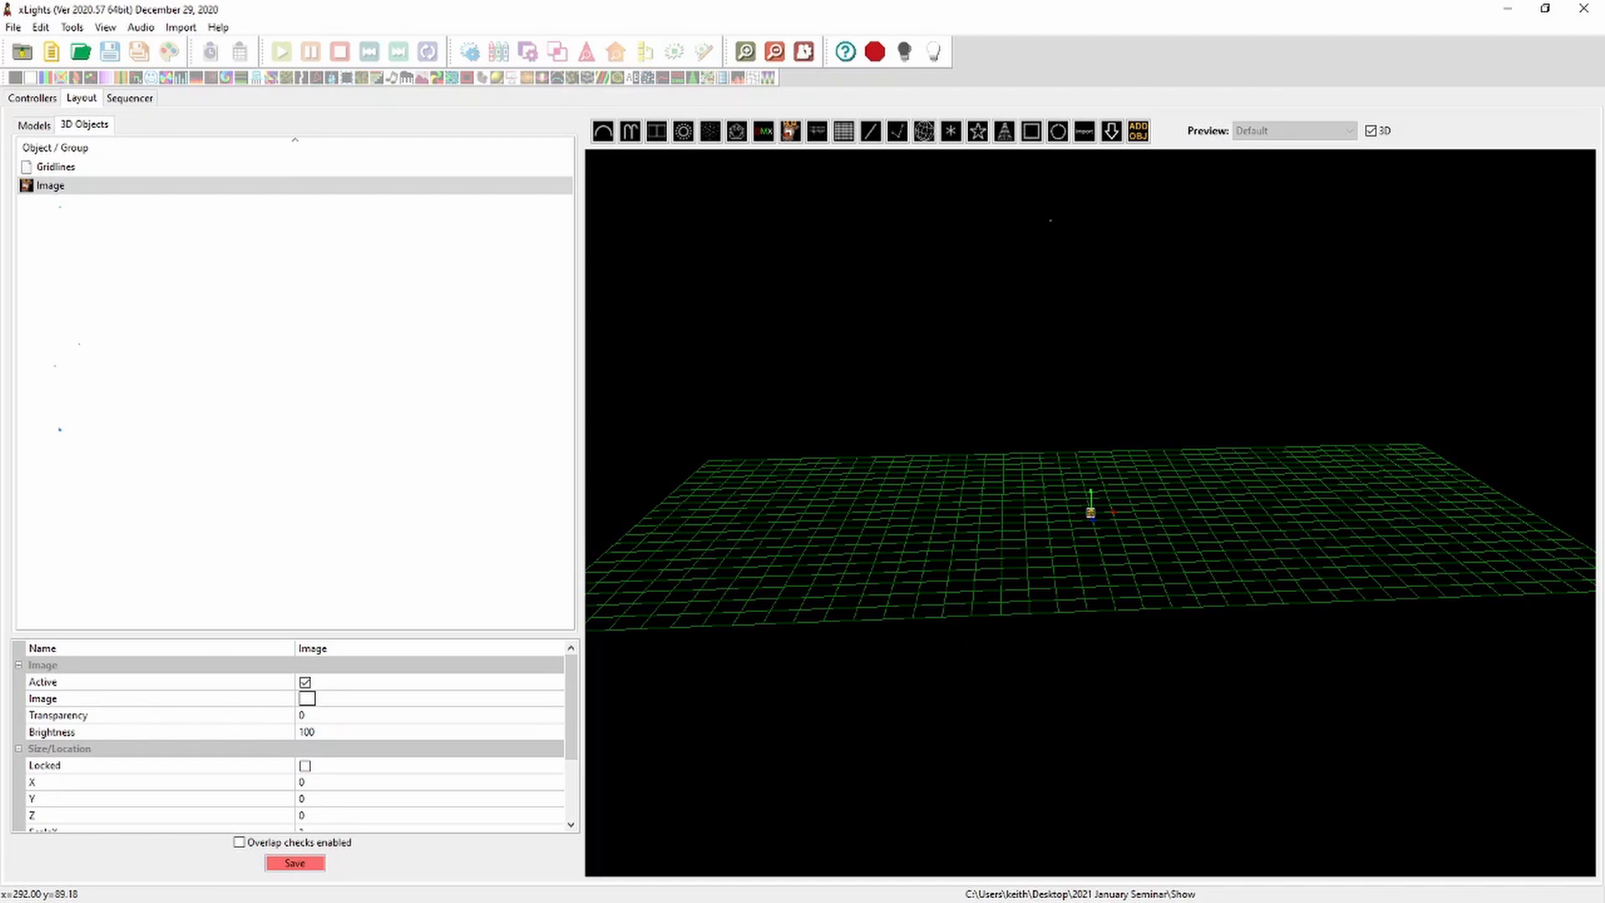
{"action": "left_click", "coordinate": [324, 699]}
{"action": "left_click", "coordinate": [555, 699]}
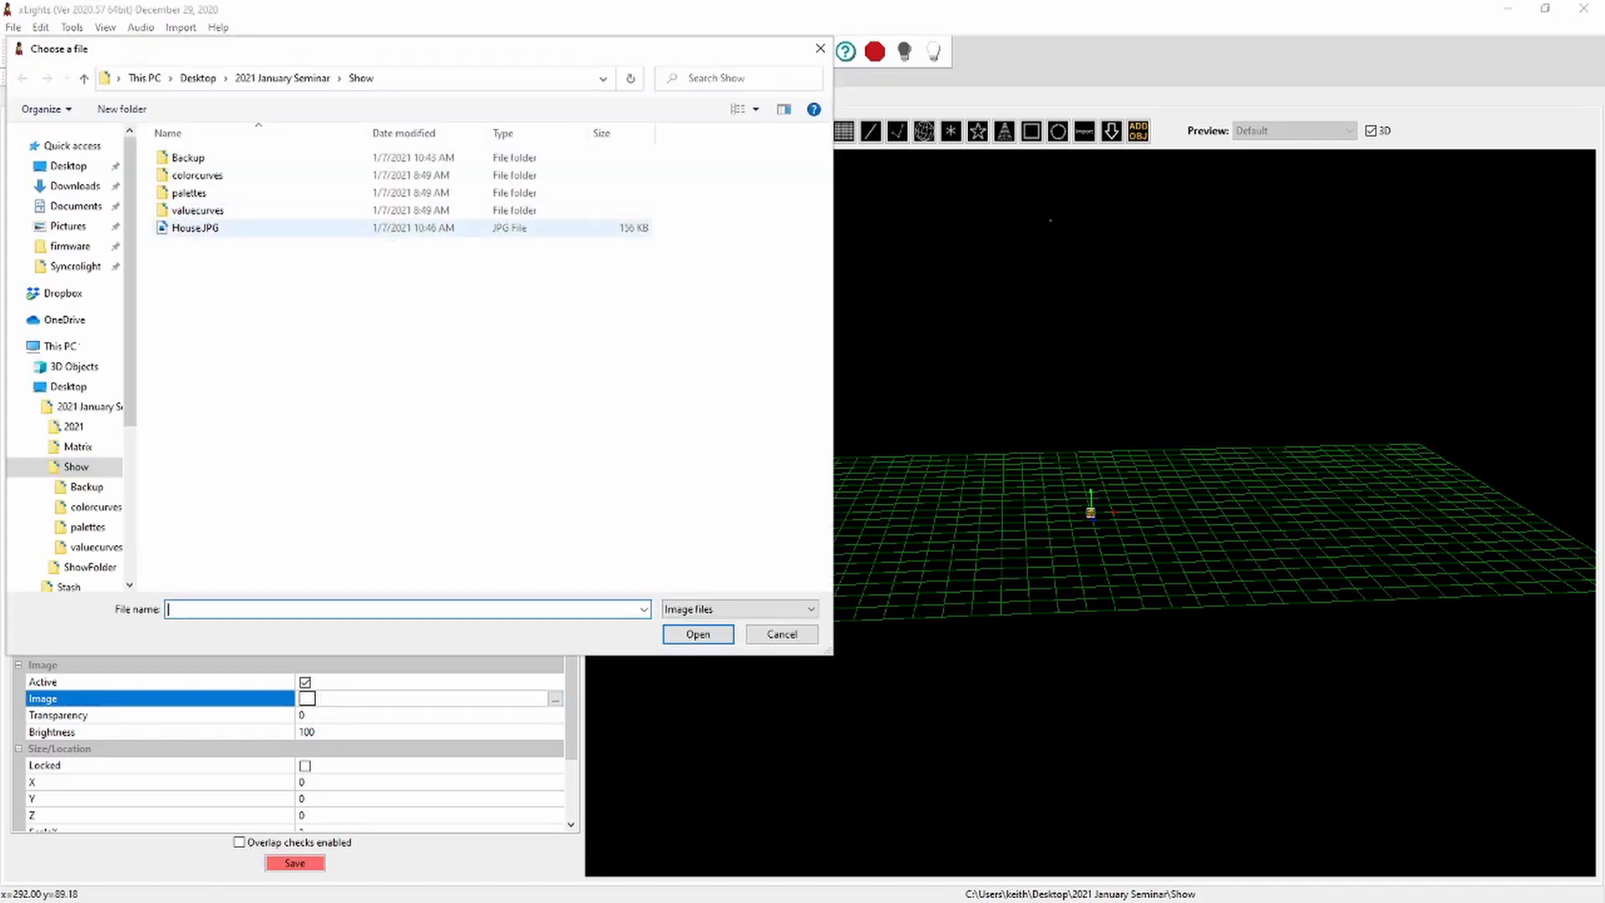
{"action": "double_click", "coordinate": [195, 227]}
{"action": "left_click_drag", "start_coordinate": [1086, 719], "coordinate": [1045, 708]}
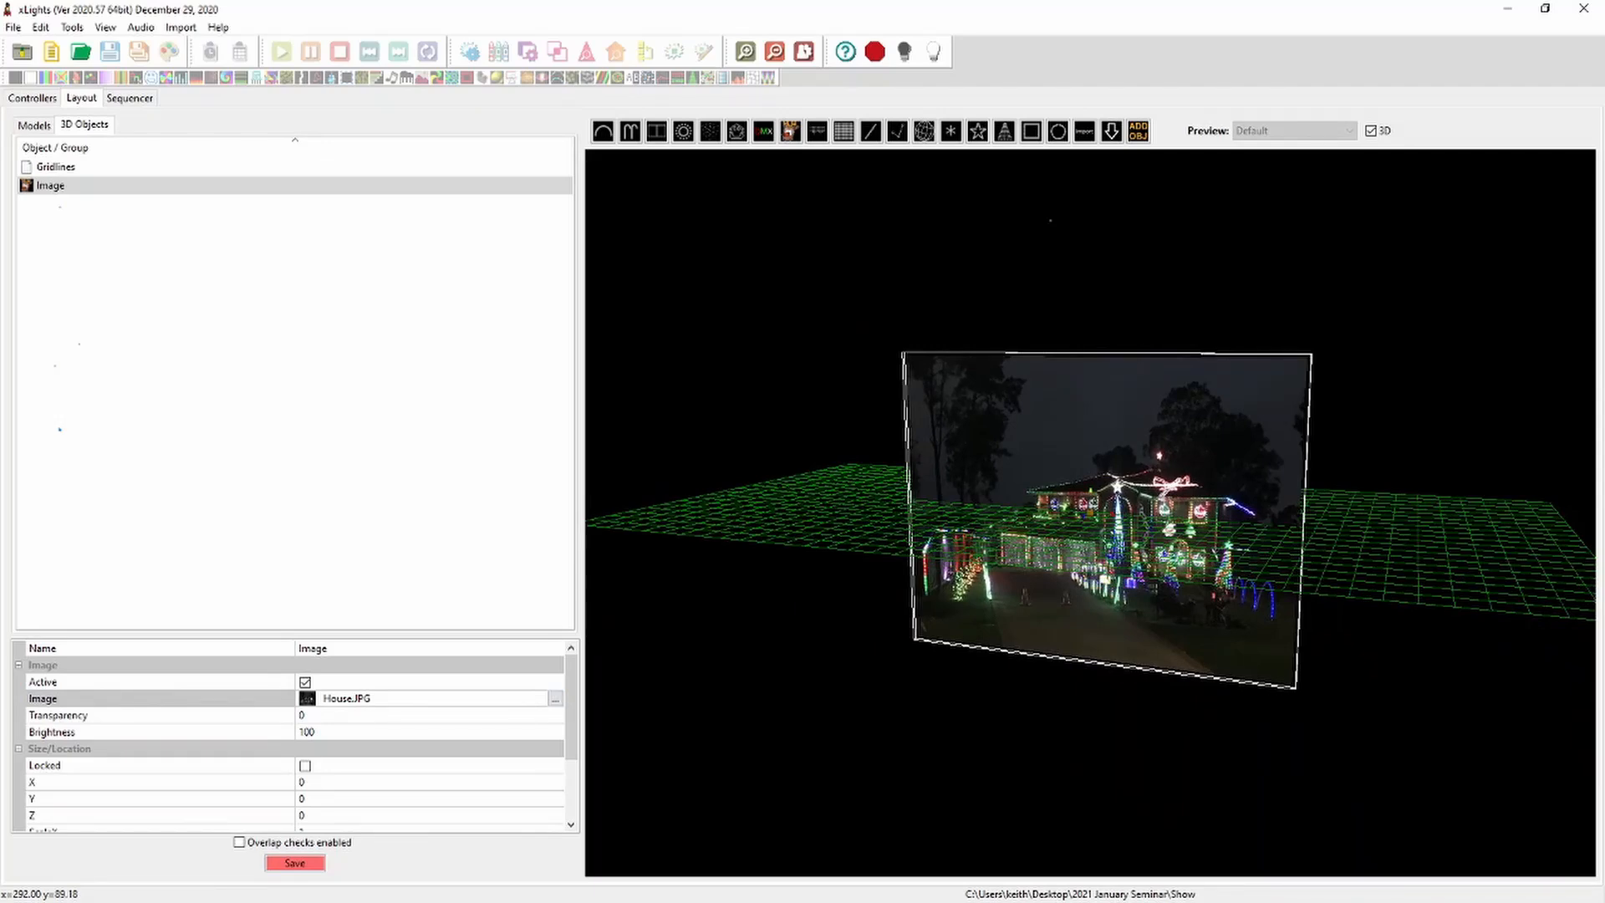
{"action": "left_click_drag", "start_coordinate": [1090, 501], "coordinate": [1092, 543]}
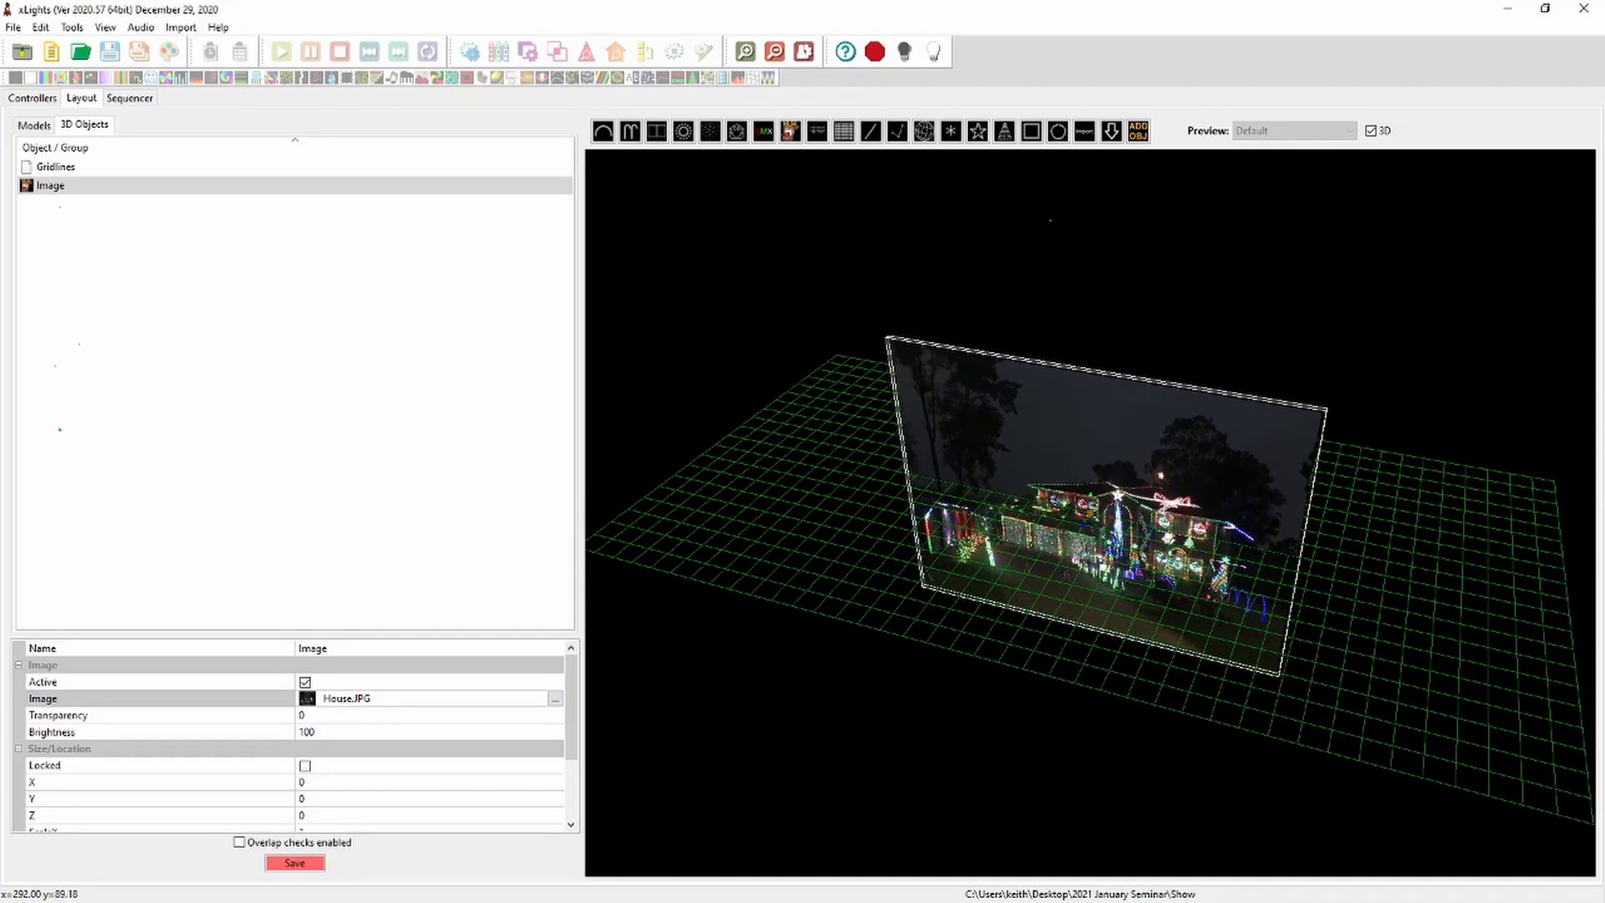
Raise the house image above the ground grid to a Y position of about 255
{"action": "scroll", "coordinate": [1090, 512], "scroll_direction": "up", "scroll_amount": 5}
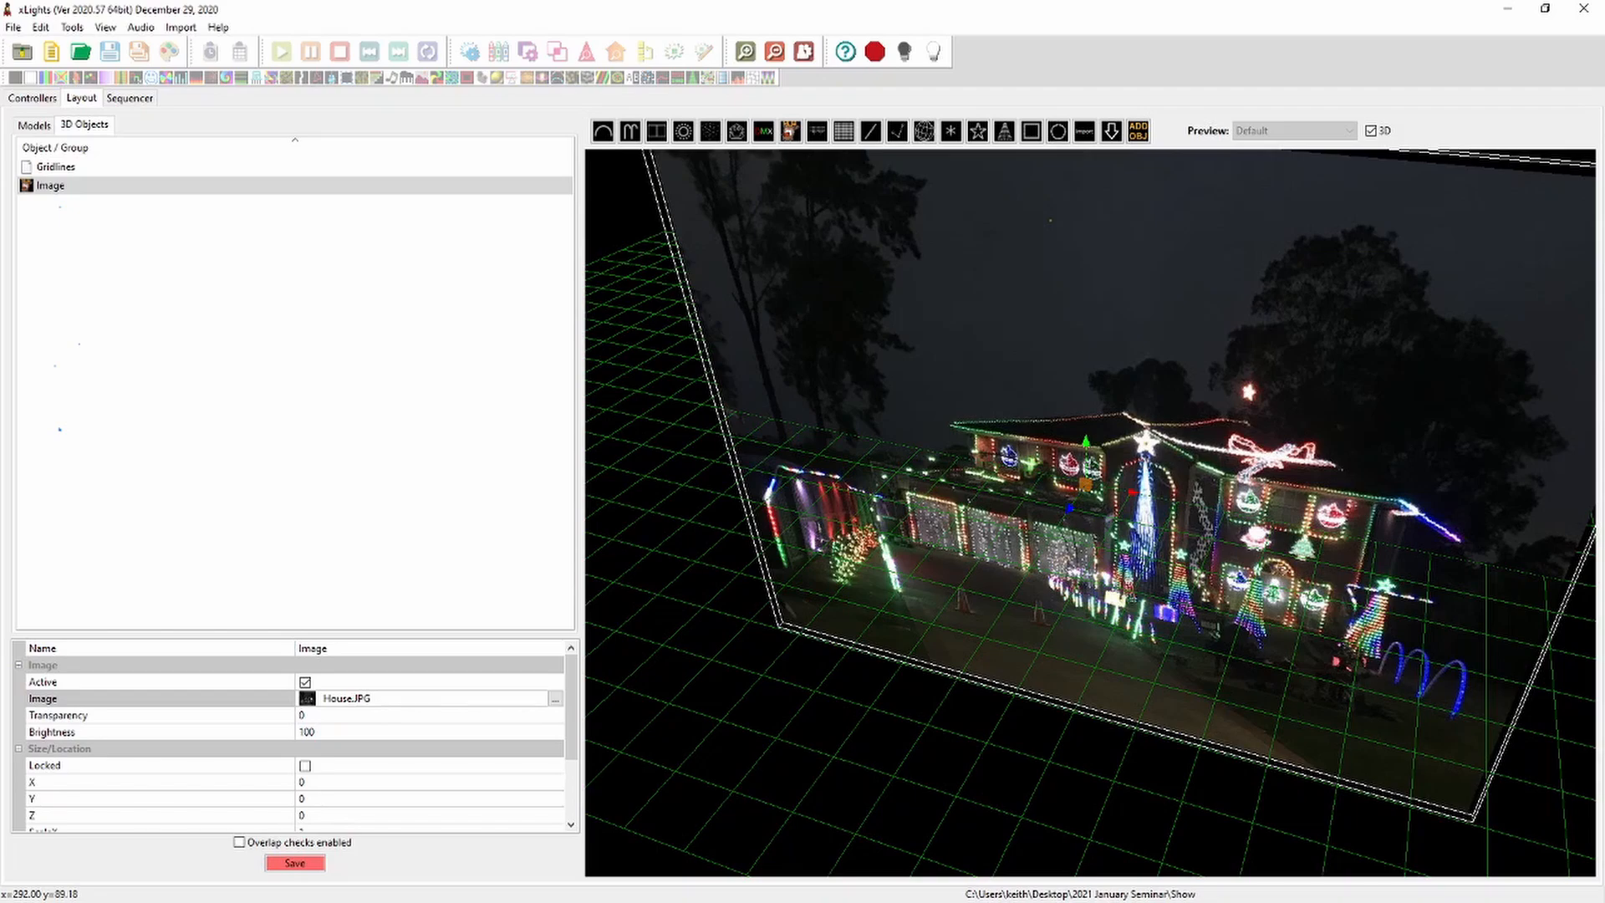
{"action": "left_click_drag", "start_coordinate": [1085, 440], "coordinate": [1085, 184]}
{"action": "mouse_move", "coordinate": [1087, 518]}
{"action": "left_mouse_down"}
{"action": "mouse_move", "coordinate": [1092, 464]}
{"action": "mouse_move", "coordinate": [1060, 498]}
{"action": "mouse_move", "coordinate": [1094, 520]}
{"action": "mouse_move", "coordinate": [1041, 535]}
{"action": "mouse_move", "coordinate": [1089, 614]}
{"action": "mouse_move", "coordinate": [1045, 535]}
{"action": "mouse_move", "coordinate": [1093, 480]}
{"action": "mouse_move", "coordinate": [1035, 513]}
{"action": "mouse_move", "coordinate": [961, 522]}
{"action": "mouse_move", "coordinate": [1013, 545]}
{"action": "mouse_move", "coordinate": [1091, 508]}
{"action": "mouse_move", "coordinate": [1080, 491]}
{"action": "mouse_move", "coordinate": [1082, 512]}
{"action": "left_mouse_up"}
{"action": "scroll", "coordinate": [1091, 513], "scroll_direction": "down", "scroll_amount": 3}
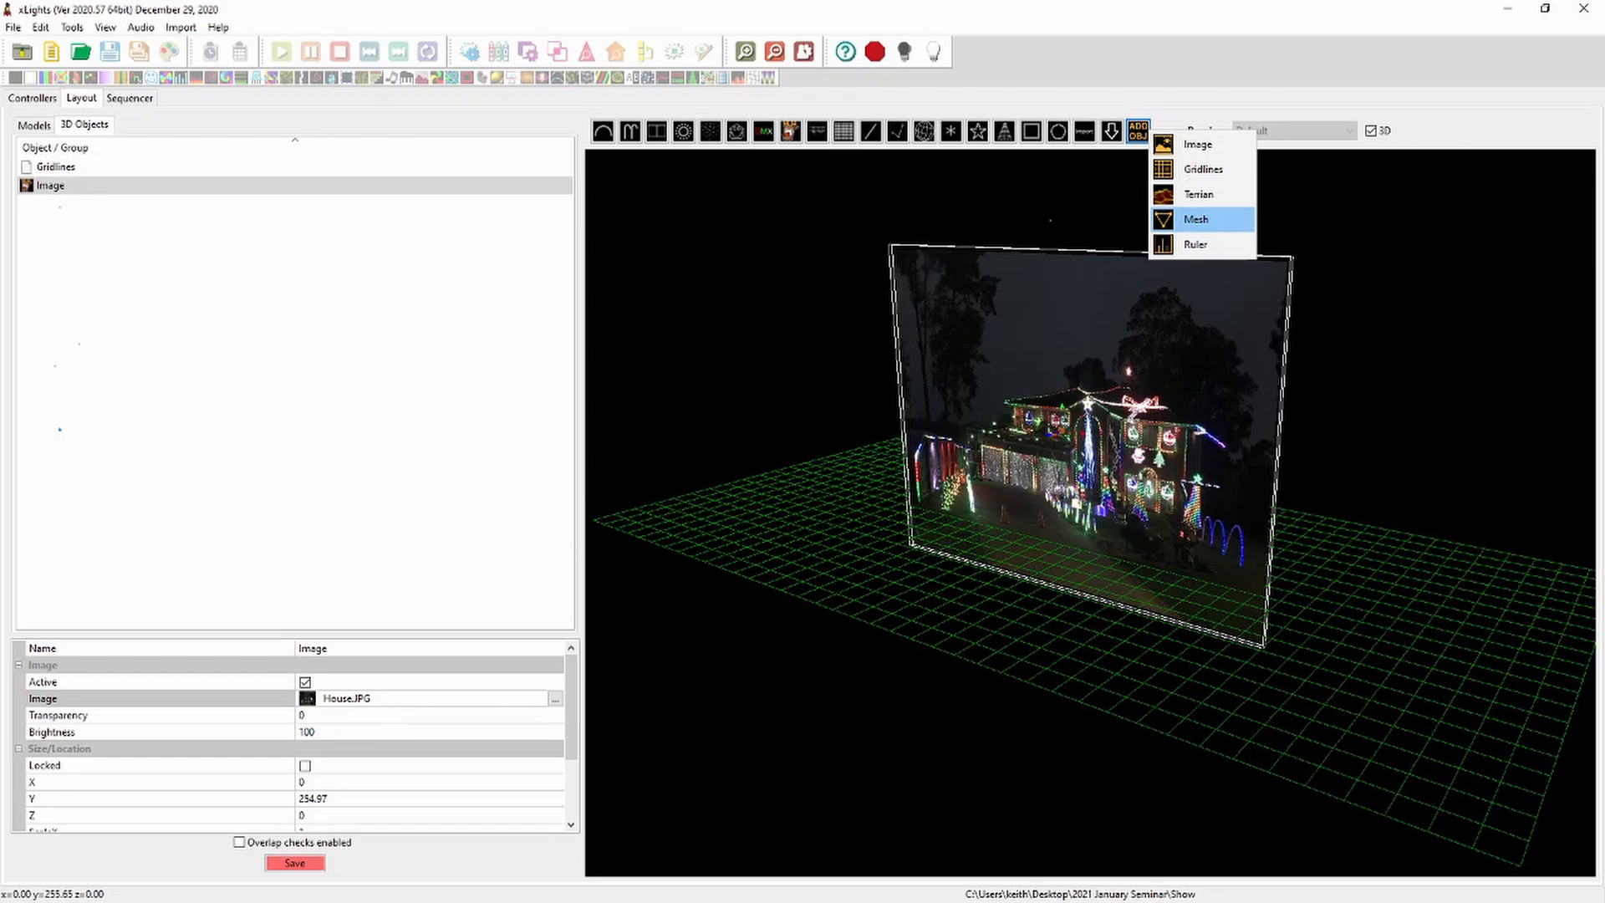
Delete the house image object and add a mesh object to the 3D scene
{"action": "left_click_drag", "start_coordinate": [1304, 351], "coordinate": [1358, 406]}
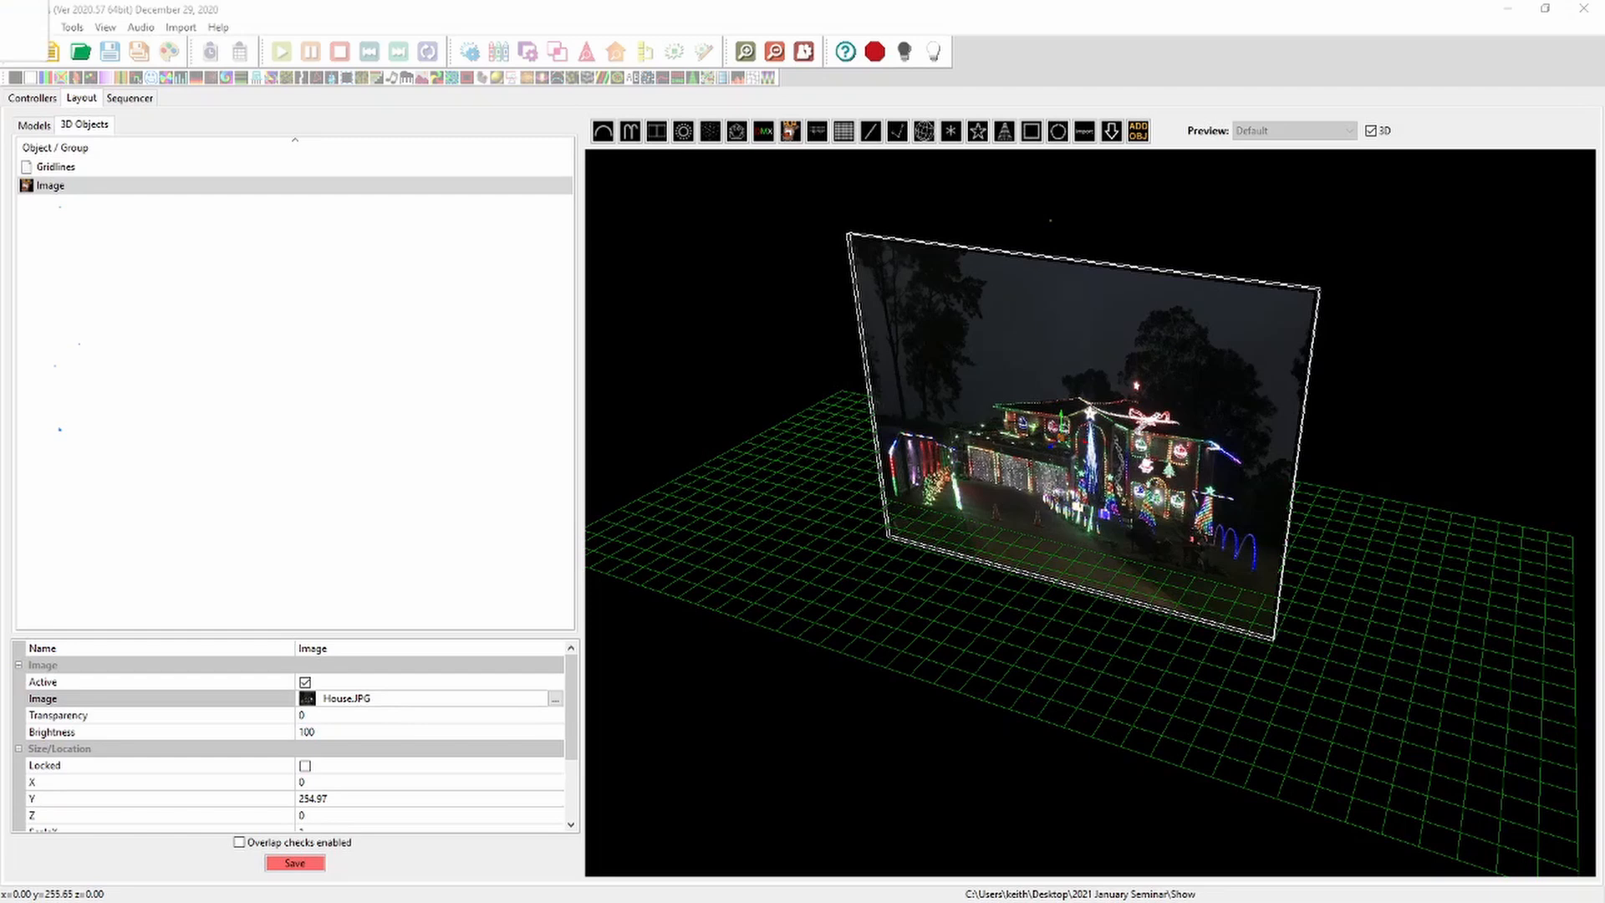
{"action": "left_click", "coordinate": [1138, 131]}
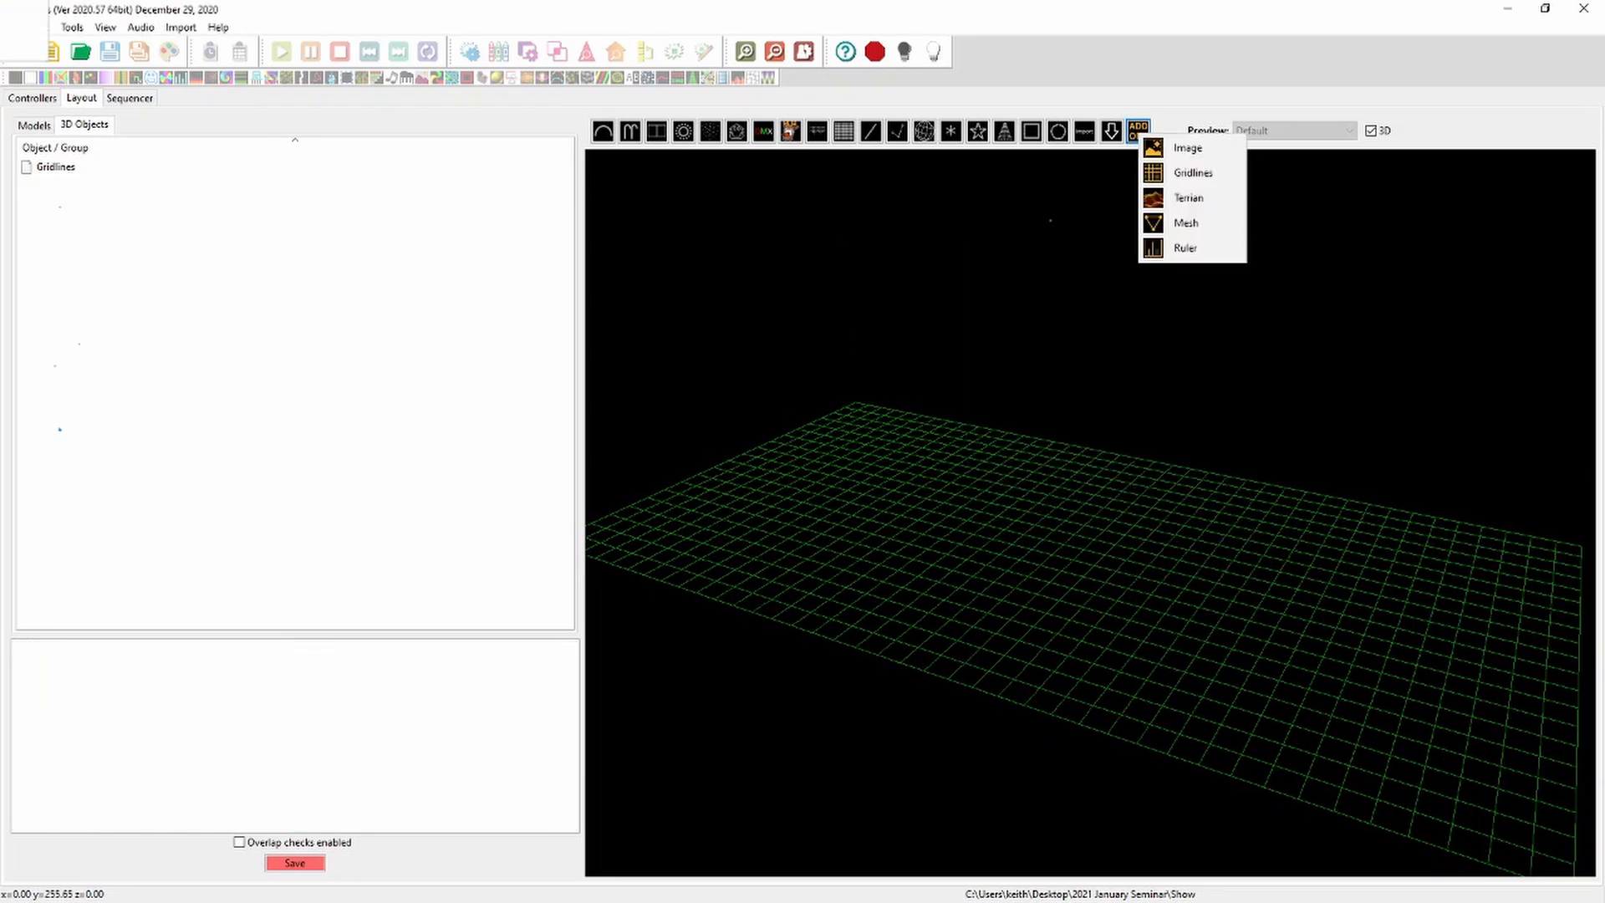
{"action": "left_click", "coordinate": [1192, 223]}
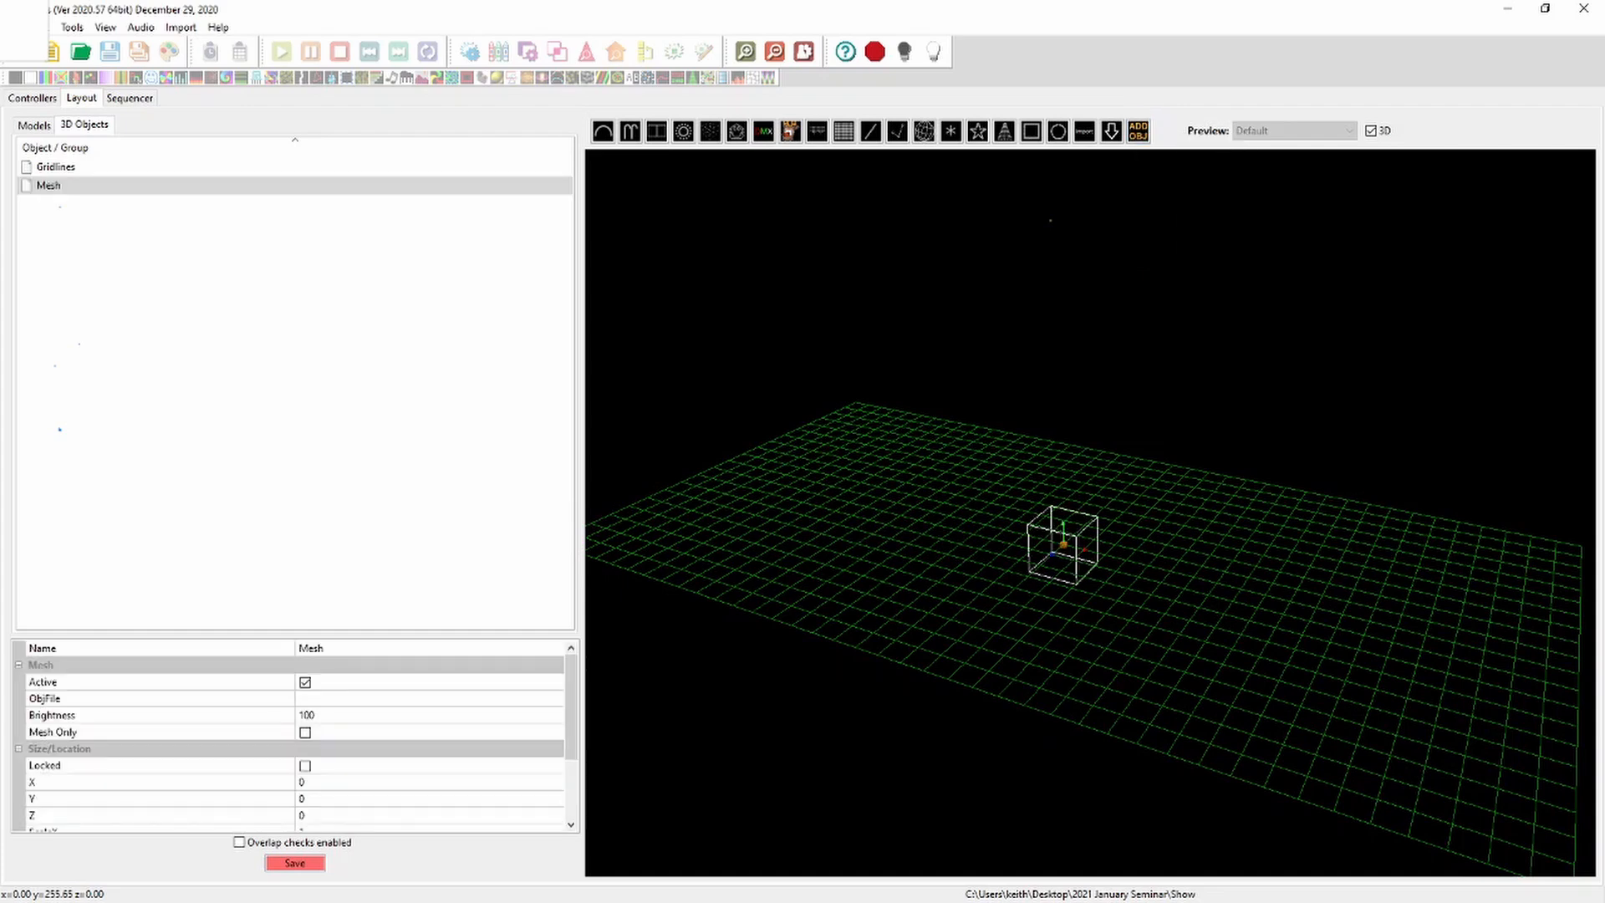
{"action": "mouse_move", "coordinate": [1086, 627]}
{"action": "left_mouse_down"}
{"action": "mouse_move", "coordinate": [1128, 606]}
{"action": "mouse_move", "coordinate": [1122, 647]}
{"action": "mouse_move", "coordinate": [1102, 652]}
{"action": "left_mouse_up"}
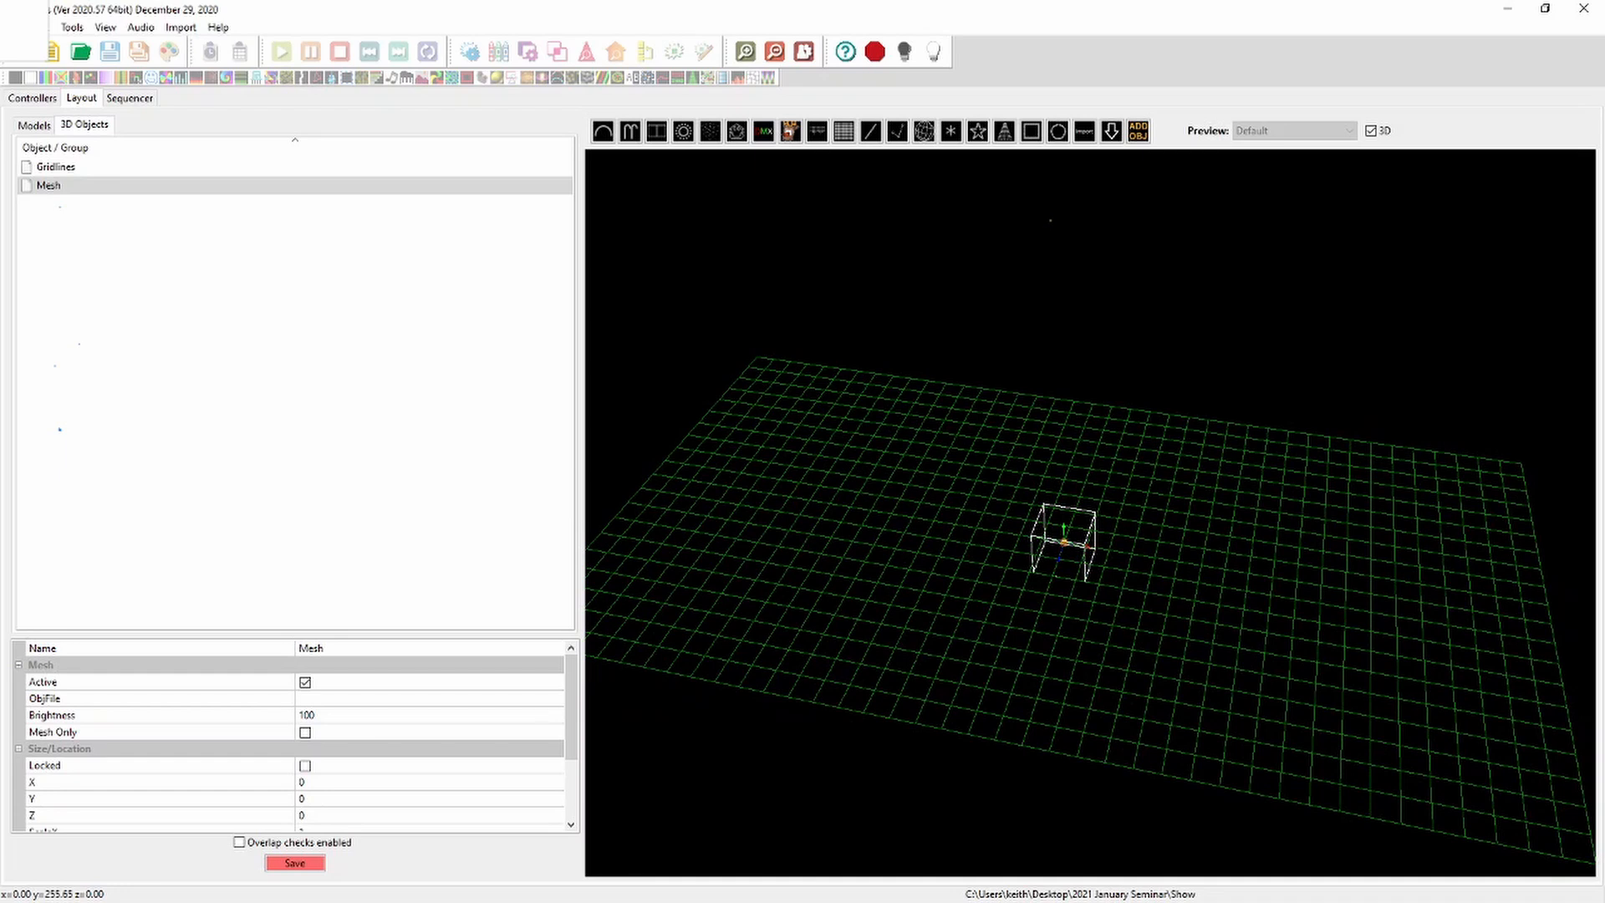
Load KeithsHouse.obj from the KeithsHouse folder as the mesh's object file and reset the viewpoint
{"action": "left_click", "coordinate": [422, 698]}
{"action": "left_click", "coordinate": [555, 699]}
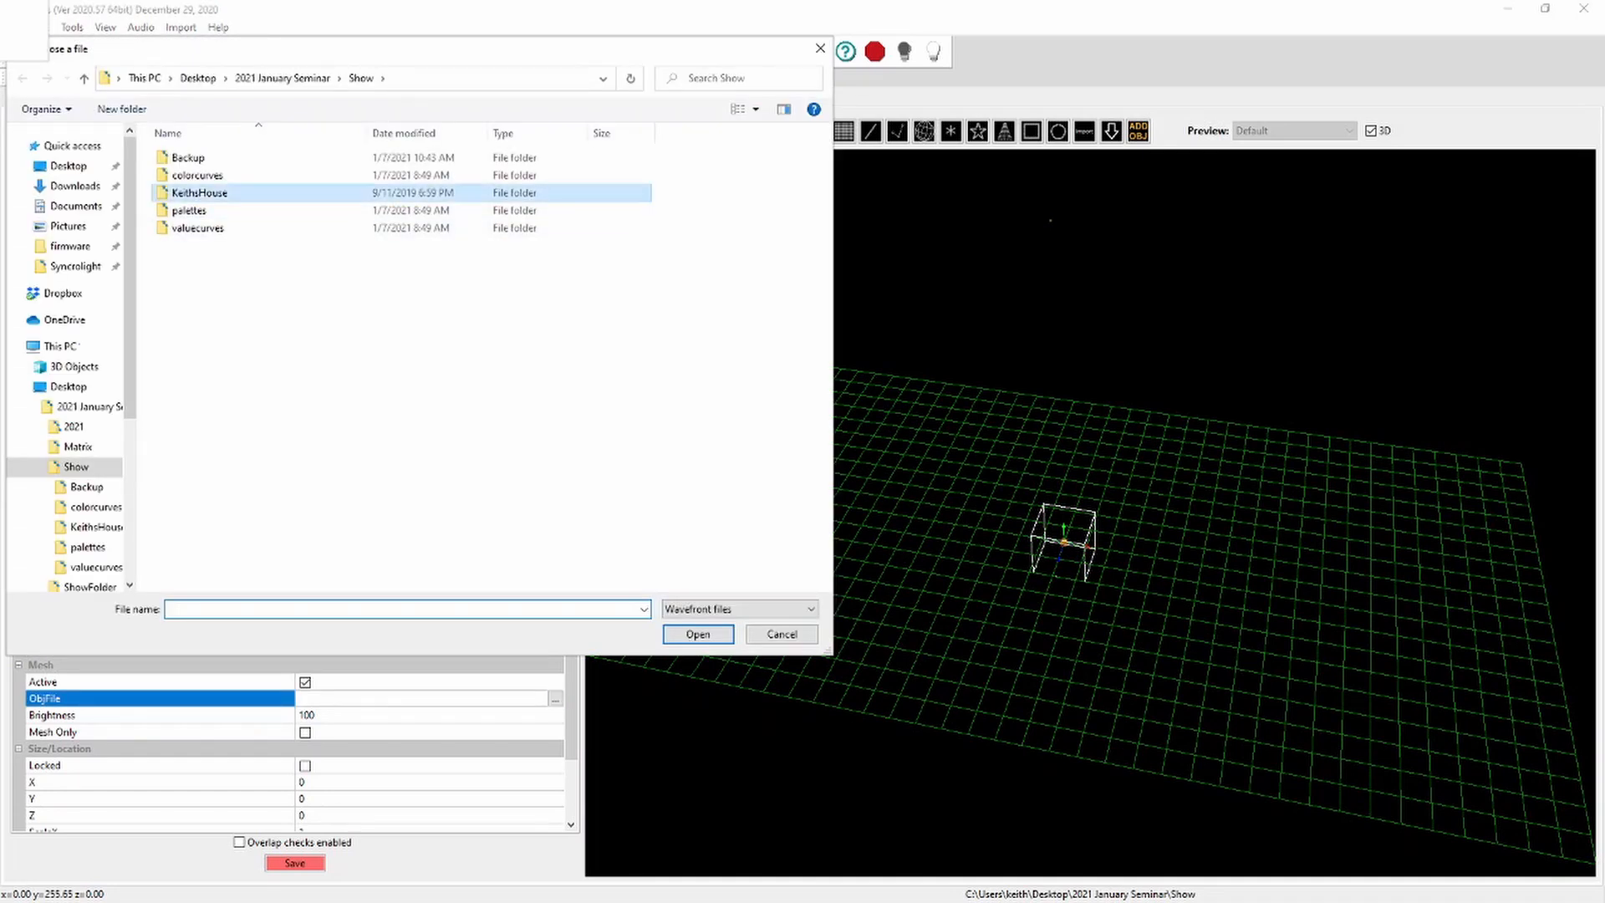
{"action": "double_click", "coordinate": [209, 192]}
{"action": "double_click", "coordinate": [207, 158]}
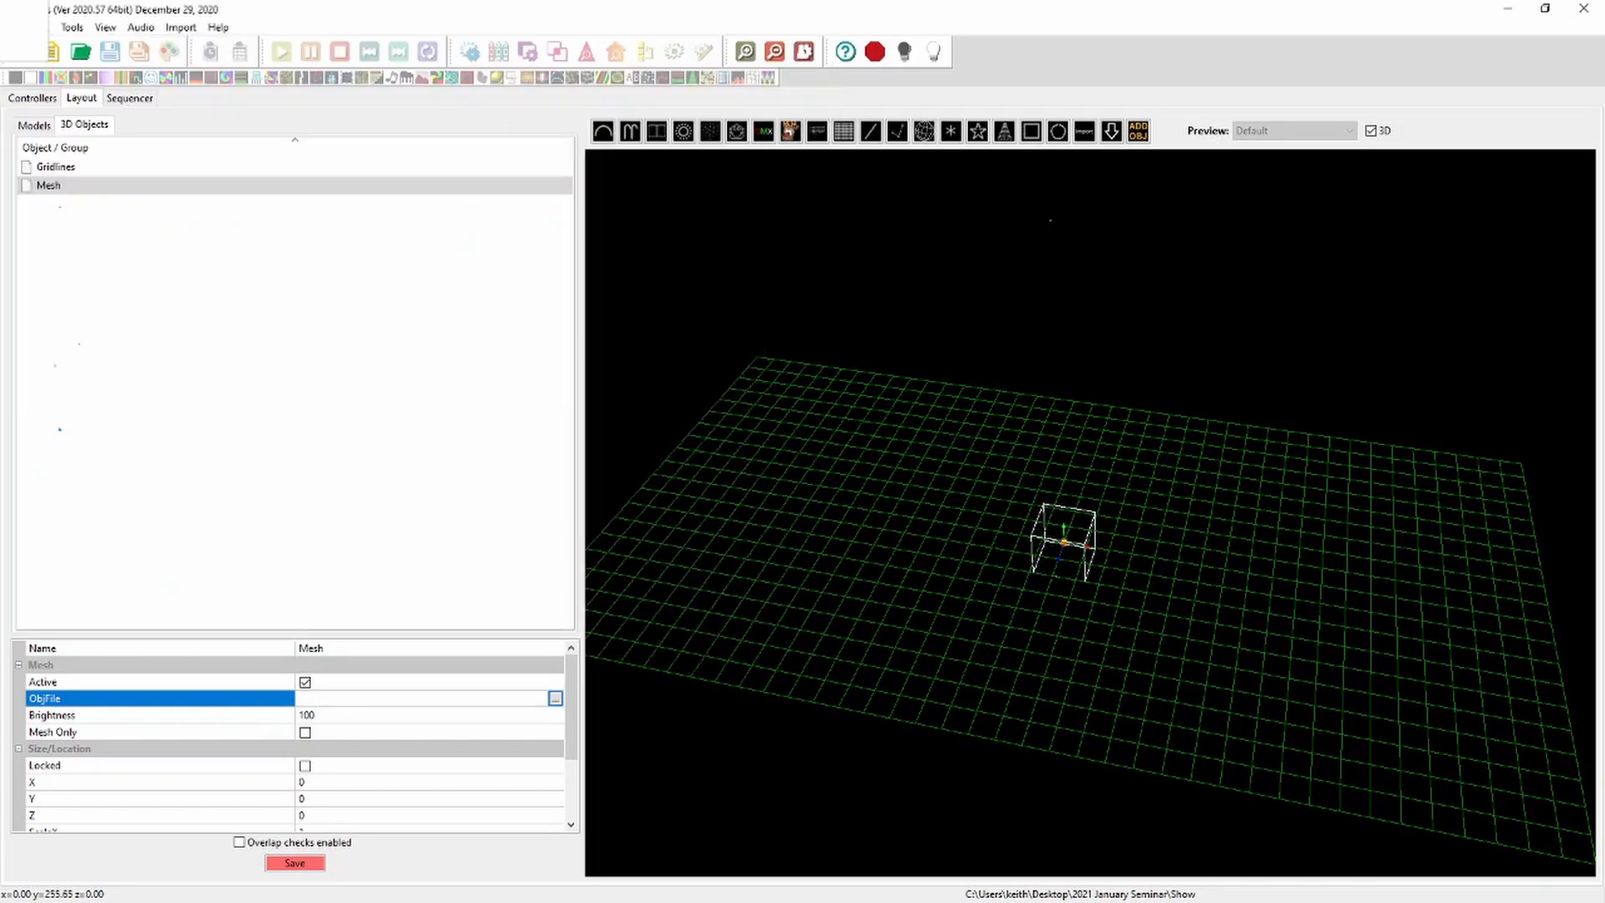
{"action": "left_click_drag", "start_coordinate": [1087, 535], "coordinate": [1099, 491]}
{"action": "right_click", "coordinate": [956, 617]}
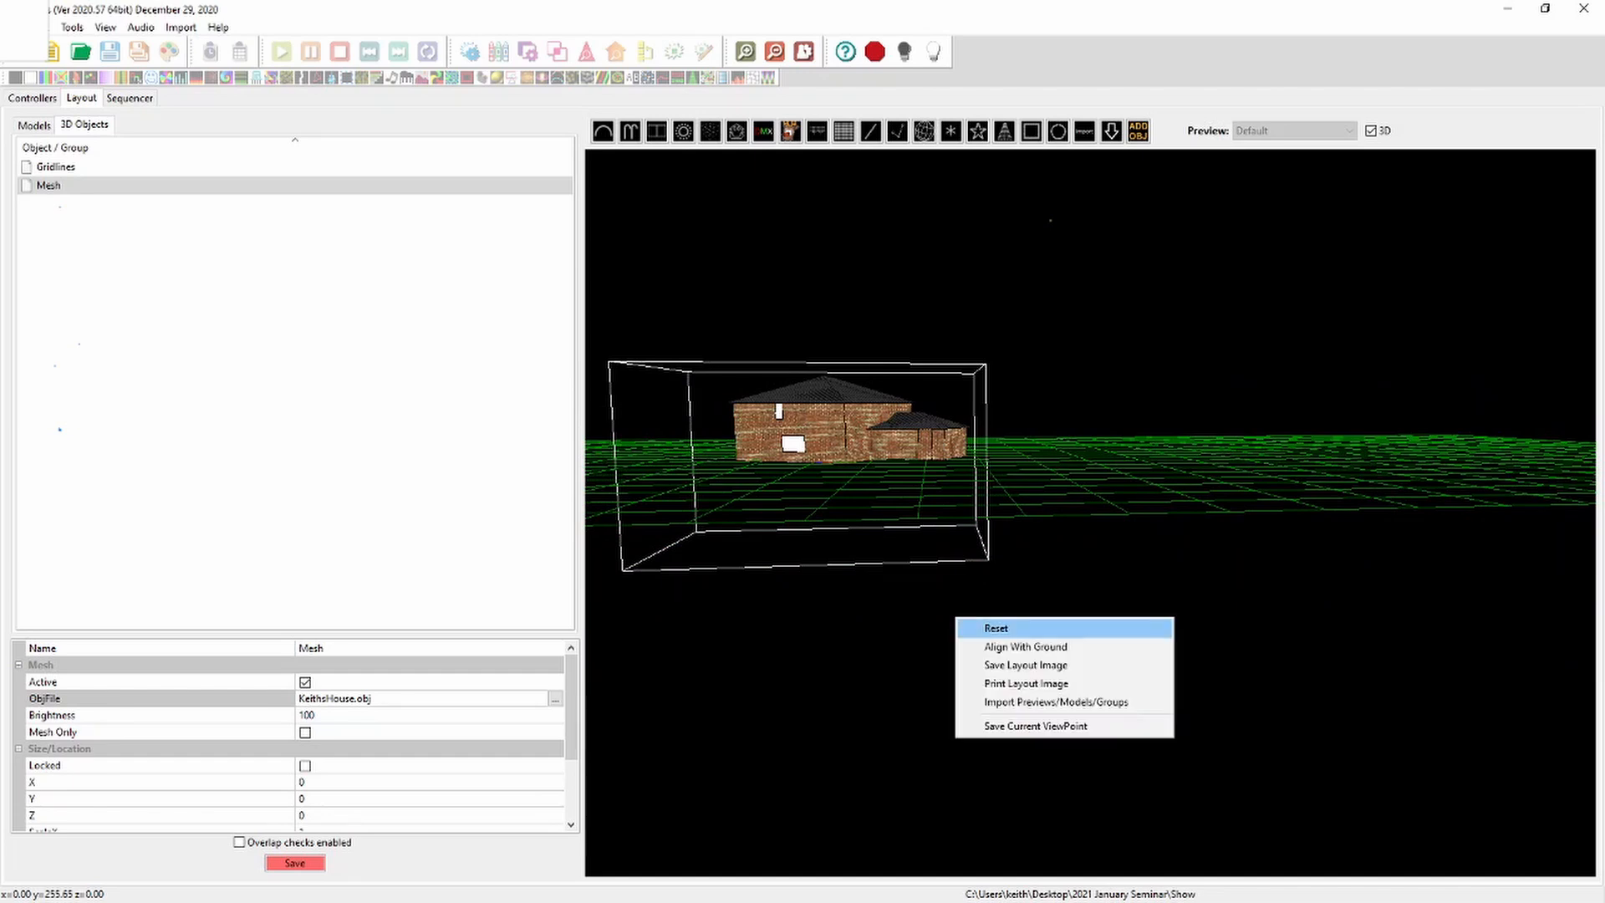
{"action": "left_click", "coordinate": [982, 627]}
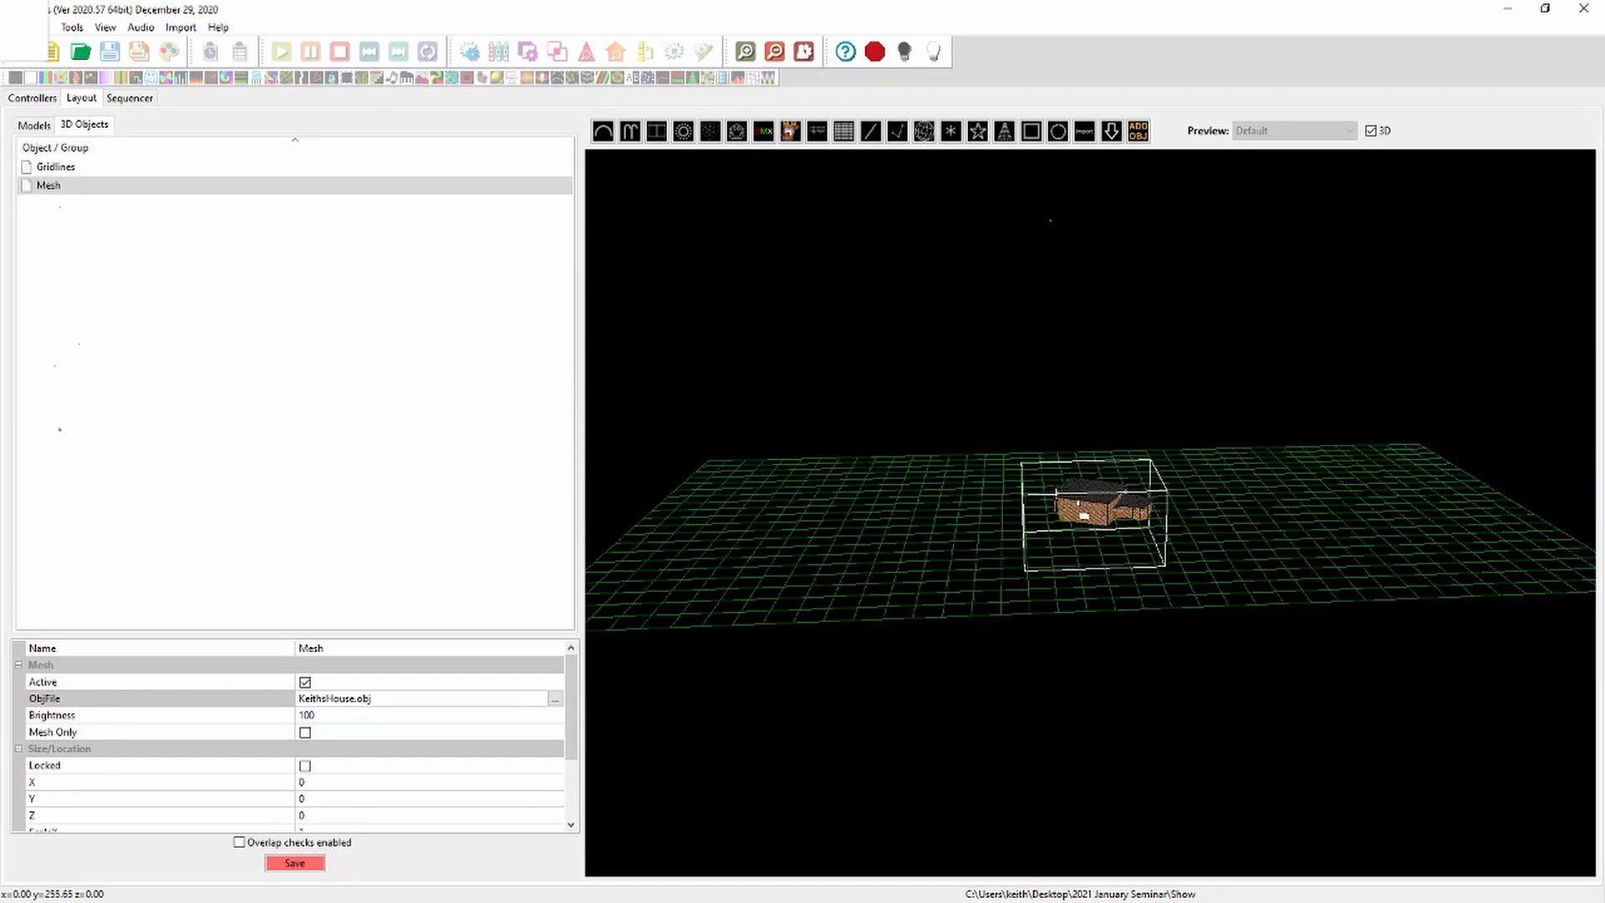
Set the house mesh's X, Y and Z scale to 4
{"action": "scroll", "coordinate": [292, 735], "scroll_direction": "down", "scroll_amount": 2}
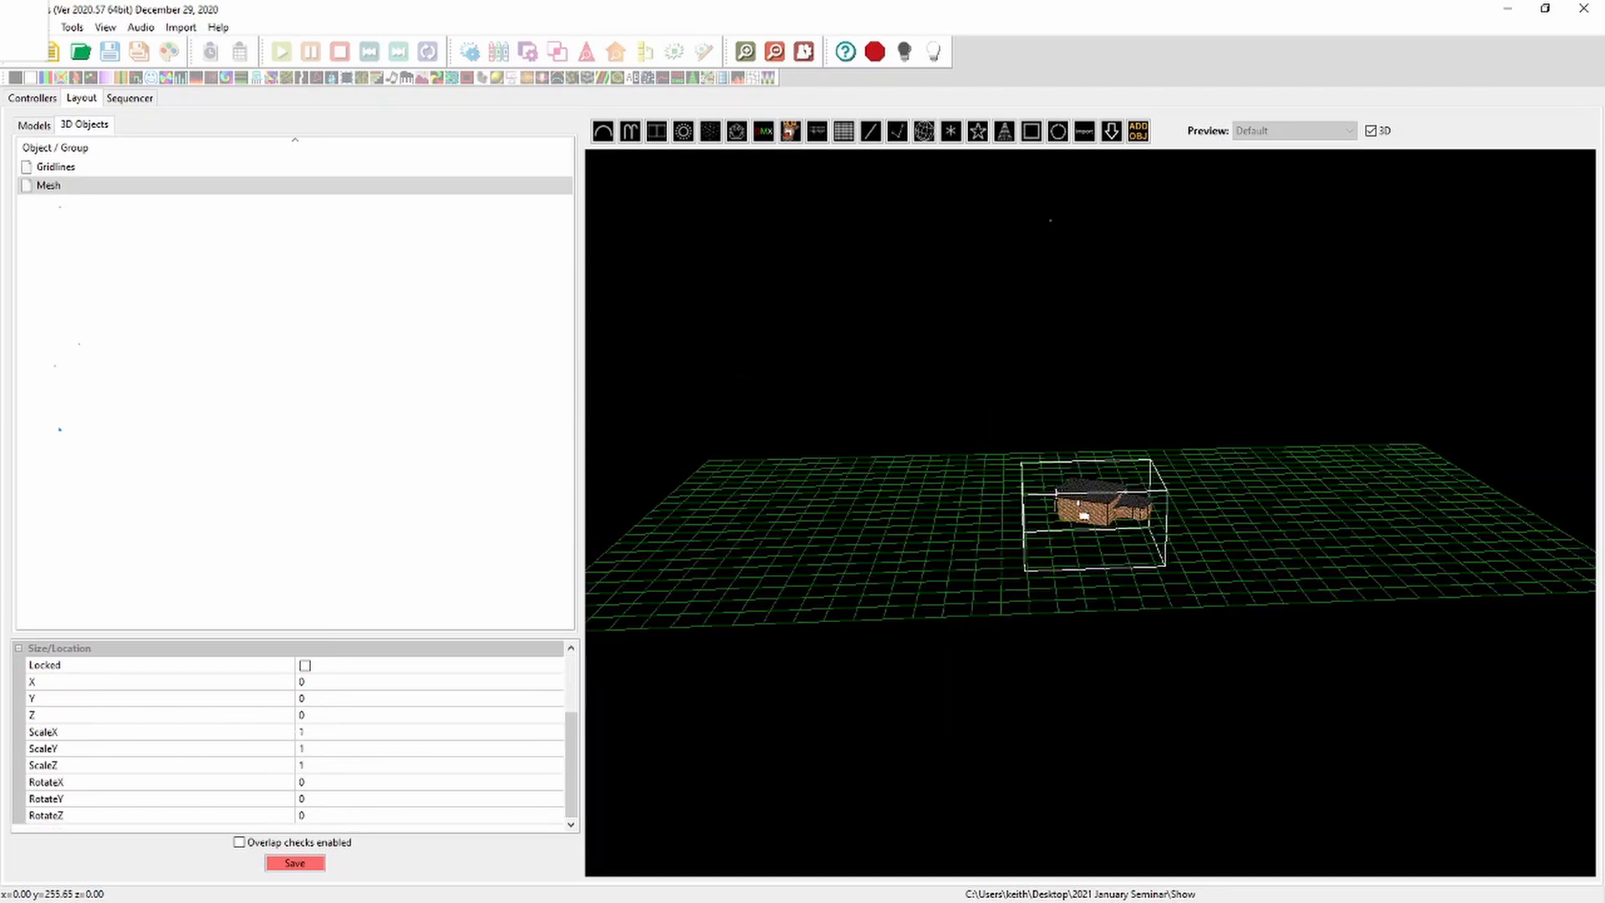
{"action": "left_click", "coordinate": [313, 733]}
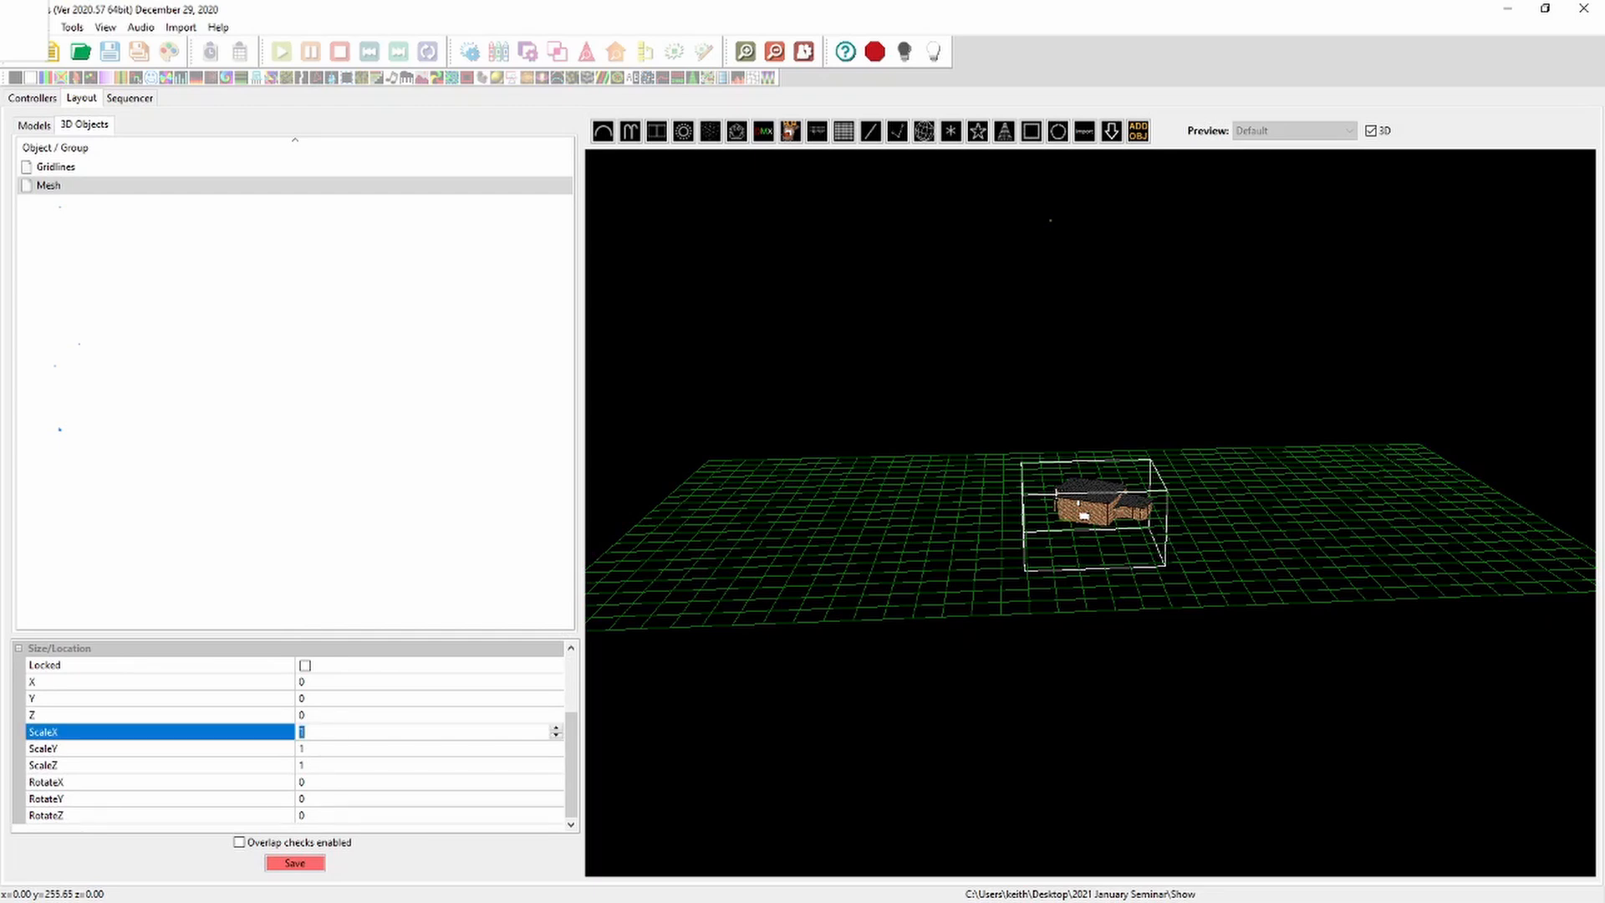
{"action": "type", "text": "4"}
{"action": "key", "text": "Tab"}
{"action": "type", "text": "4"}
{"action": "key", "text": "Tab"}
{"action": "type", "text": "4"}
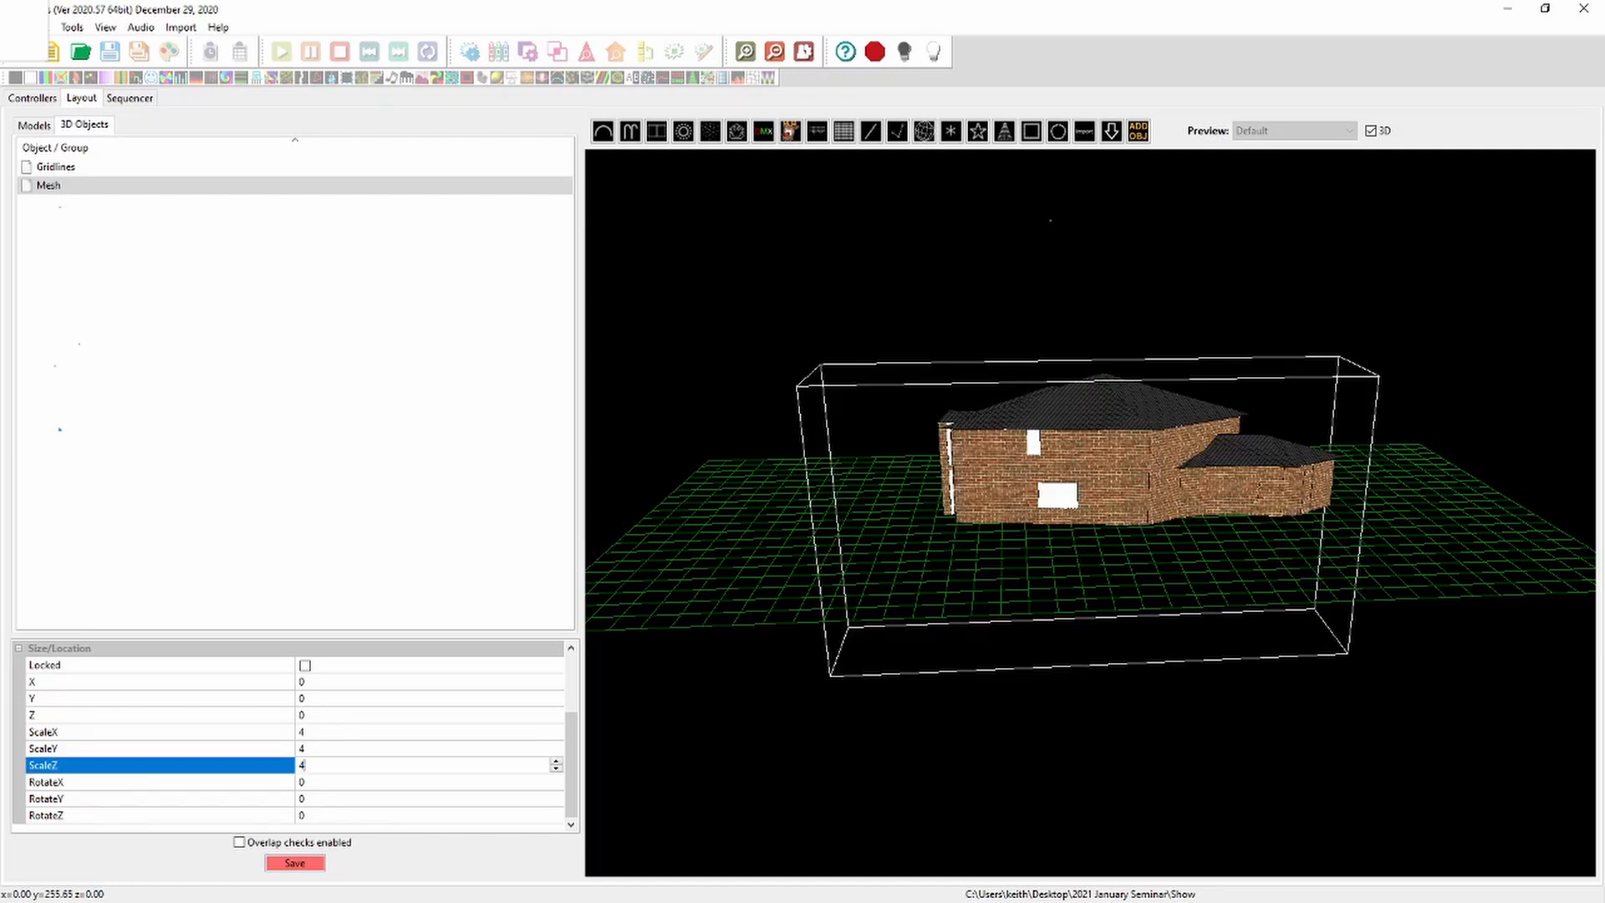
{"action": "key", "text": "Return"}
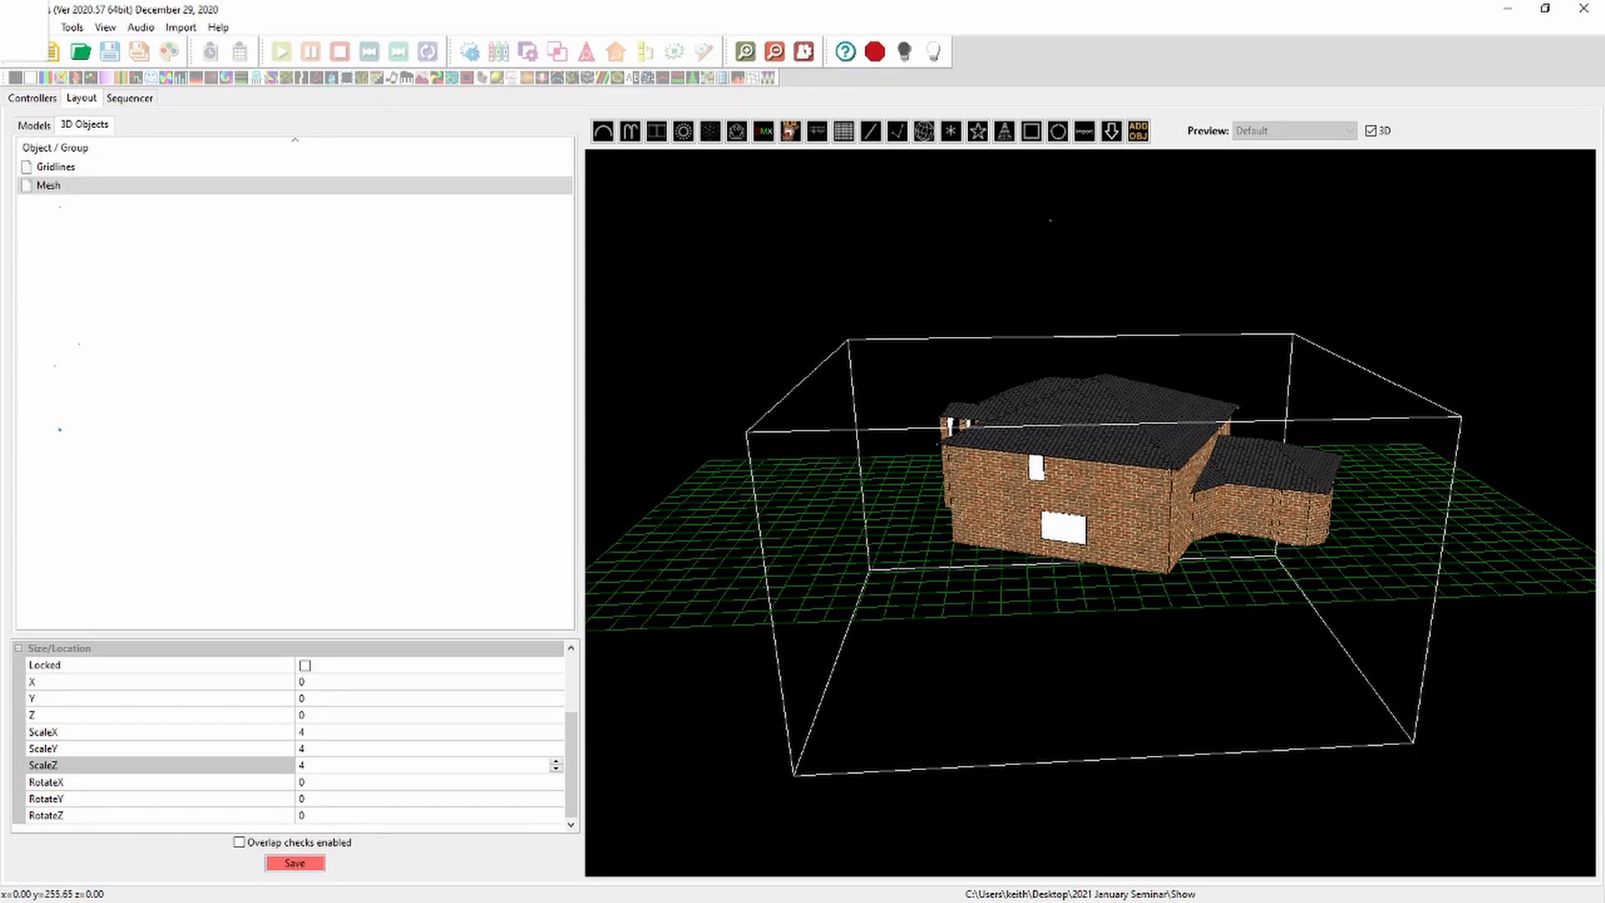
Try Y-axis rotations of 40 and 130 degrees on the house mesh
{"action": "left_click", "coordinate": [334, 799]}
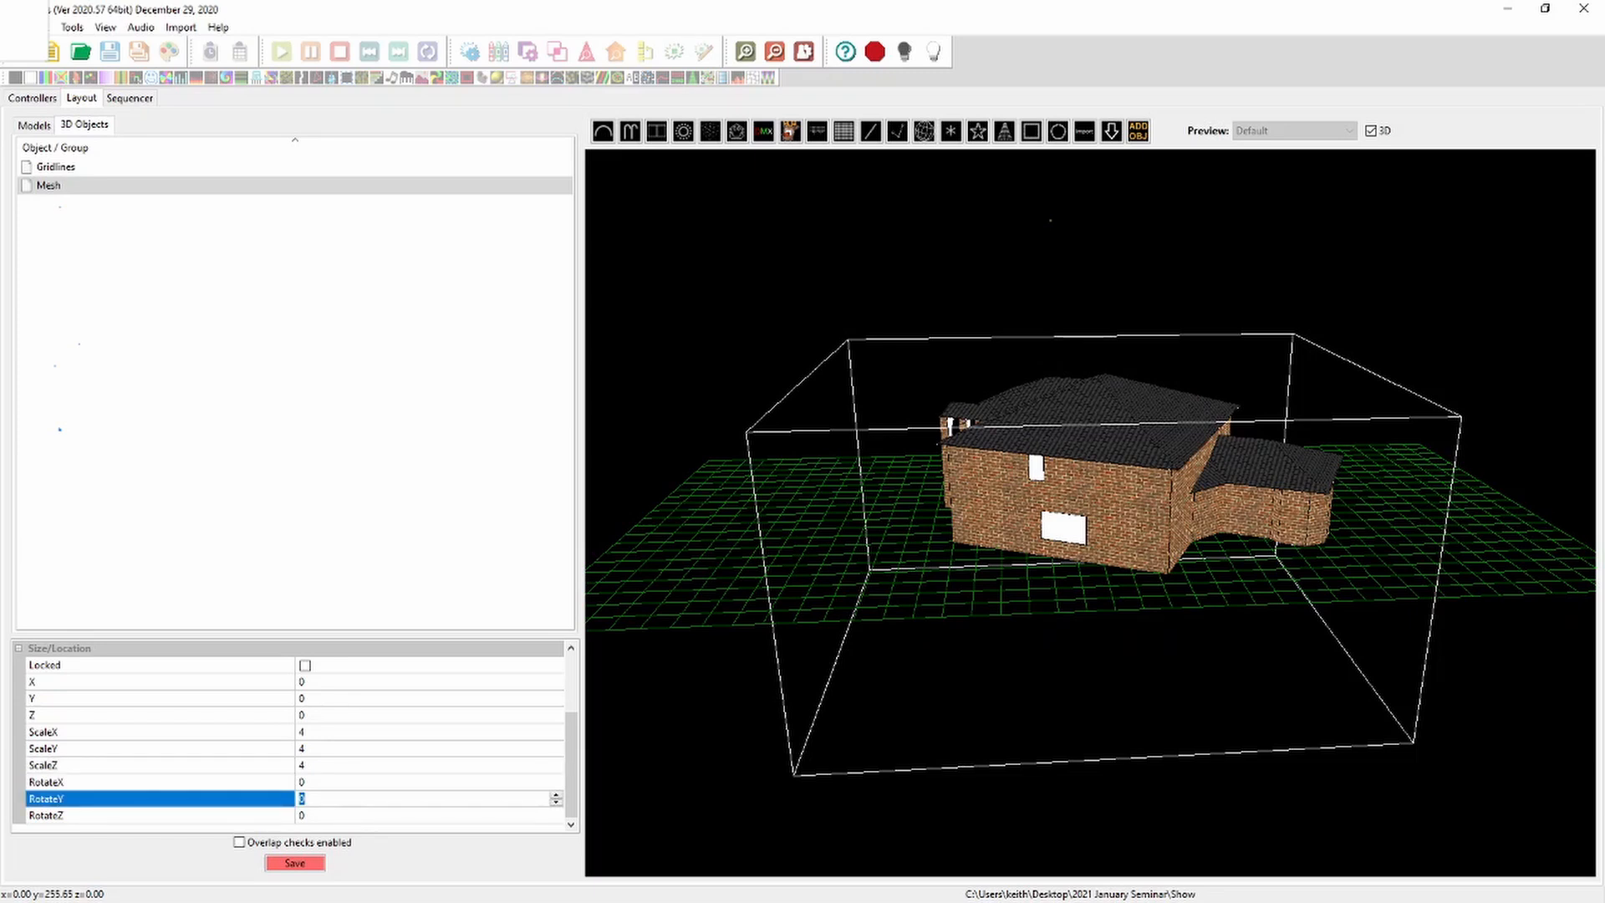
{"action": "type", "text": "40"}
{"action": "key", "text": "Return"}
{"action": "left_click_drag", "start_coordinate": [298, 799], "coordinate": [306, 799]}
{"action": "type", "text": "13"}
{"action": "key", "text": "Return"}
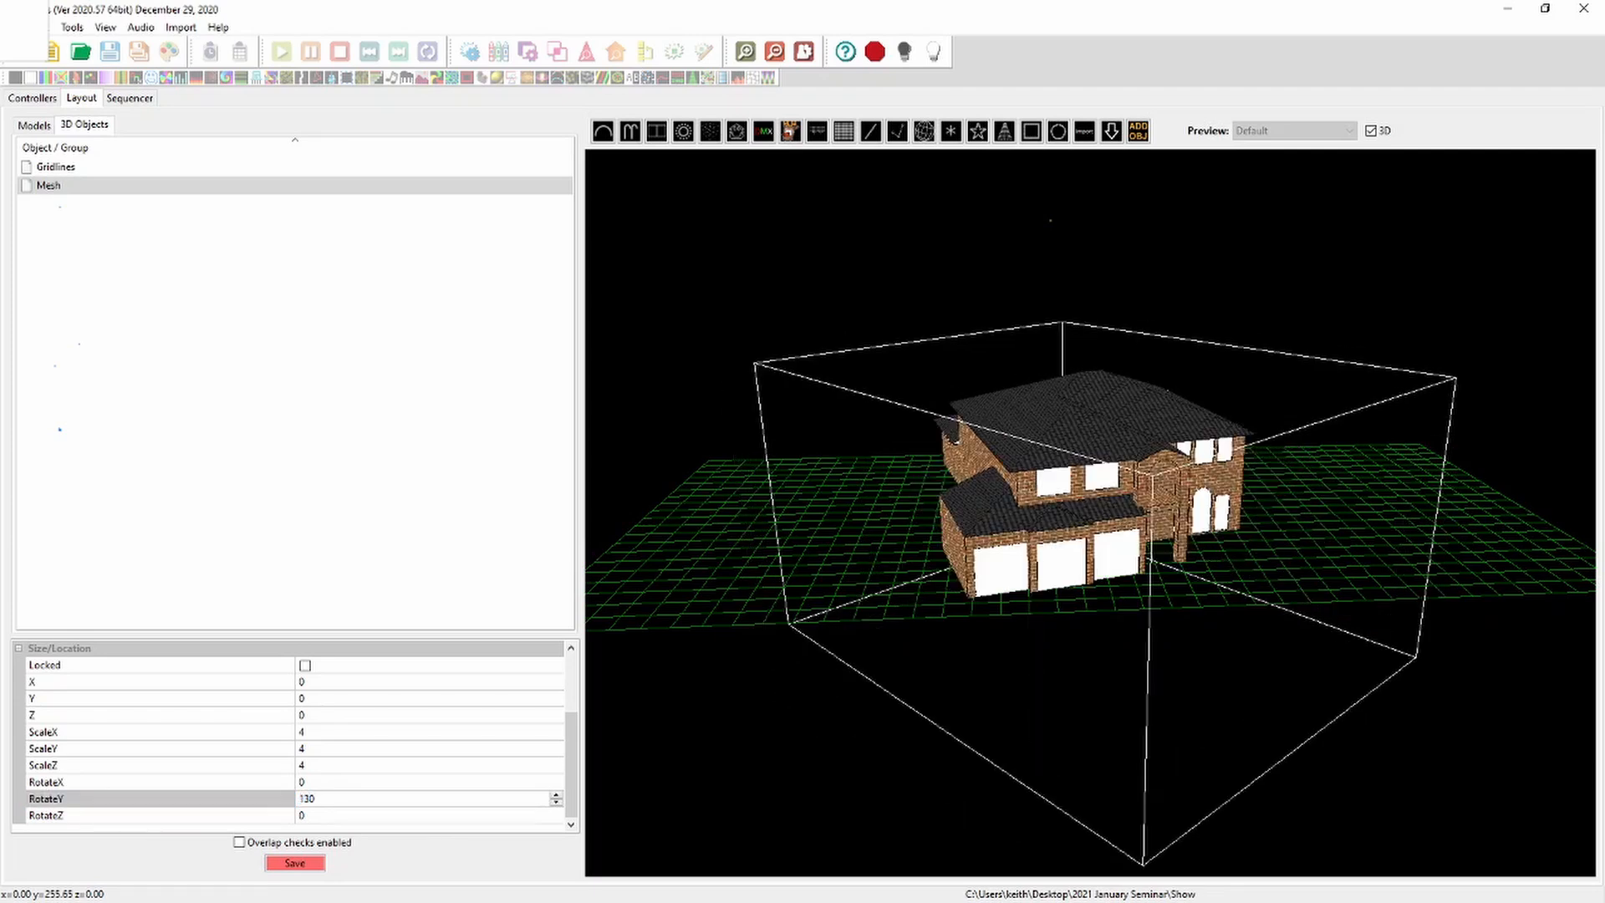
Set the house mesh's Y-axis rotation to 110 degrees and fine-tune it to 114
{"action": "left_click", "coordinate": [303, 799]}
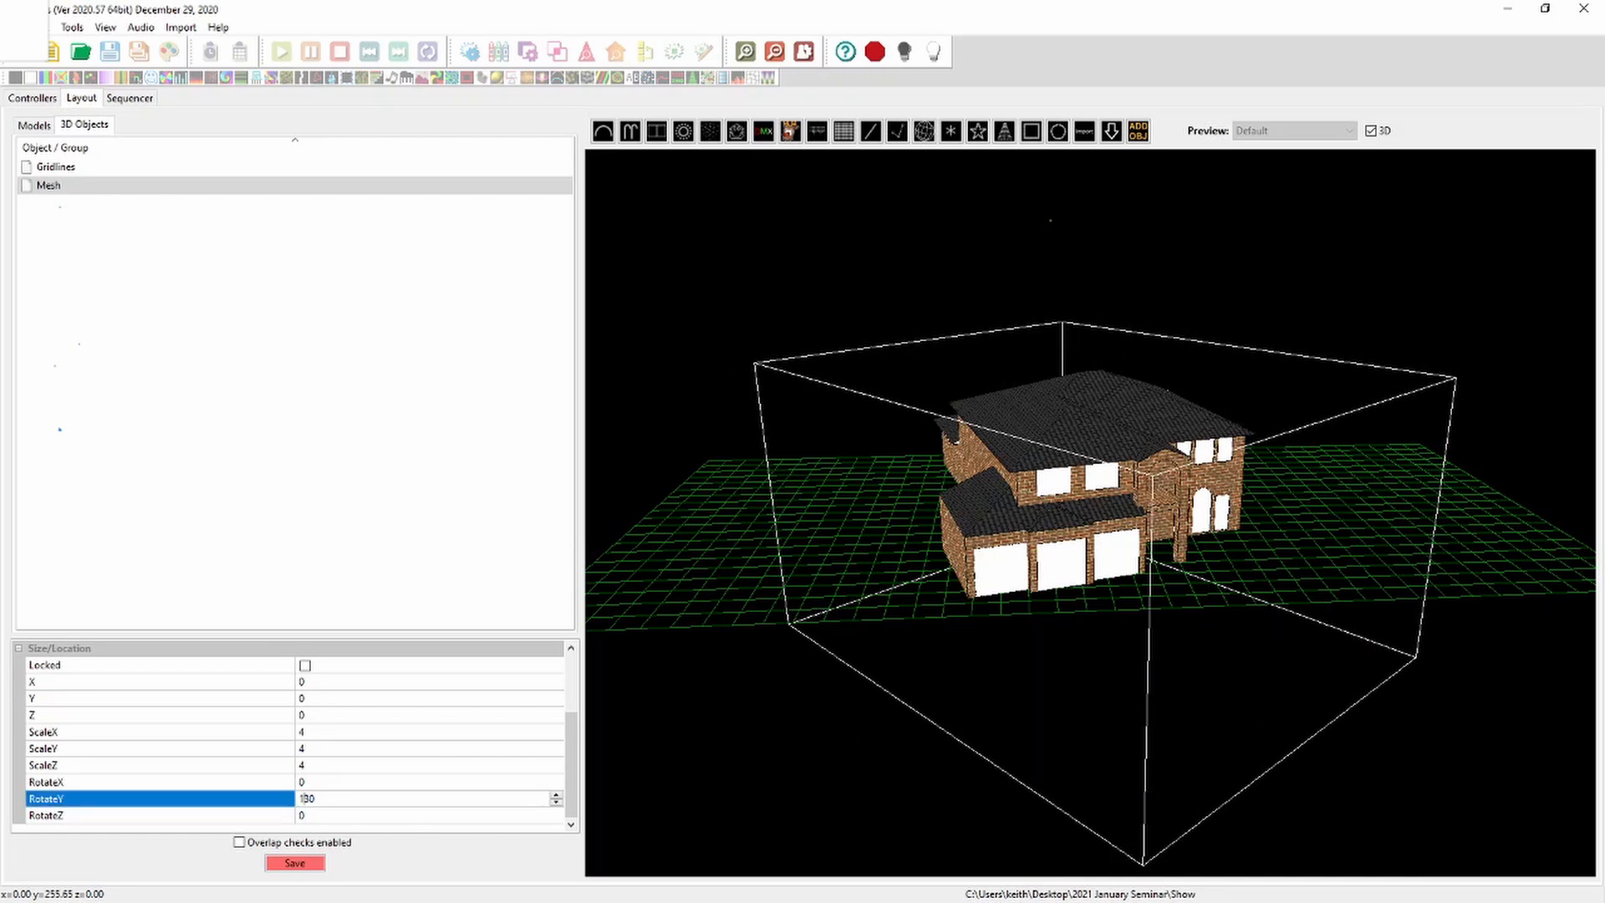
{"action": "type", "text": "1"}
{"action": "key", "text": "Delete"}
{"action": "key", "text": "Return"}
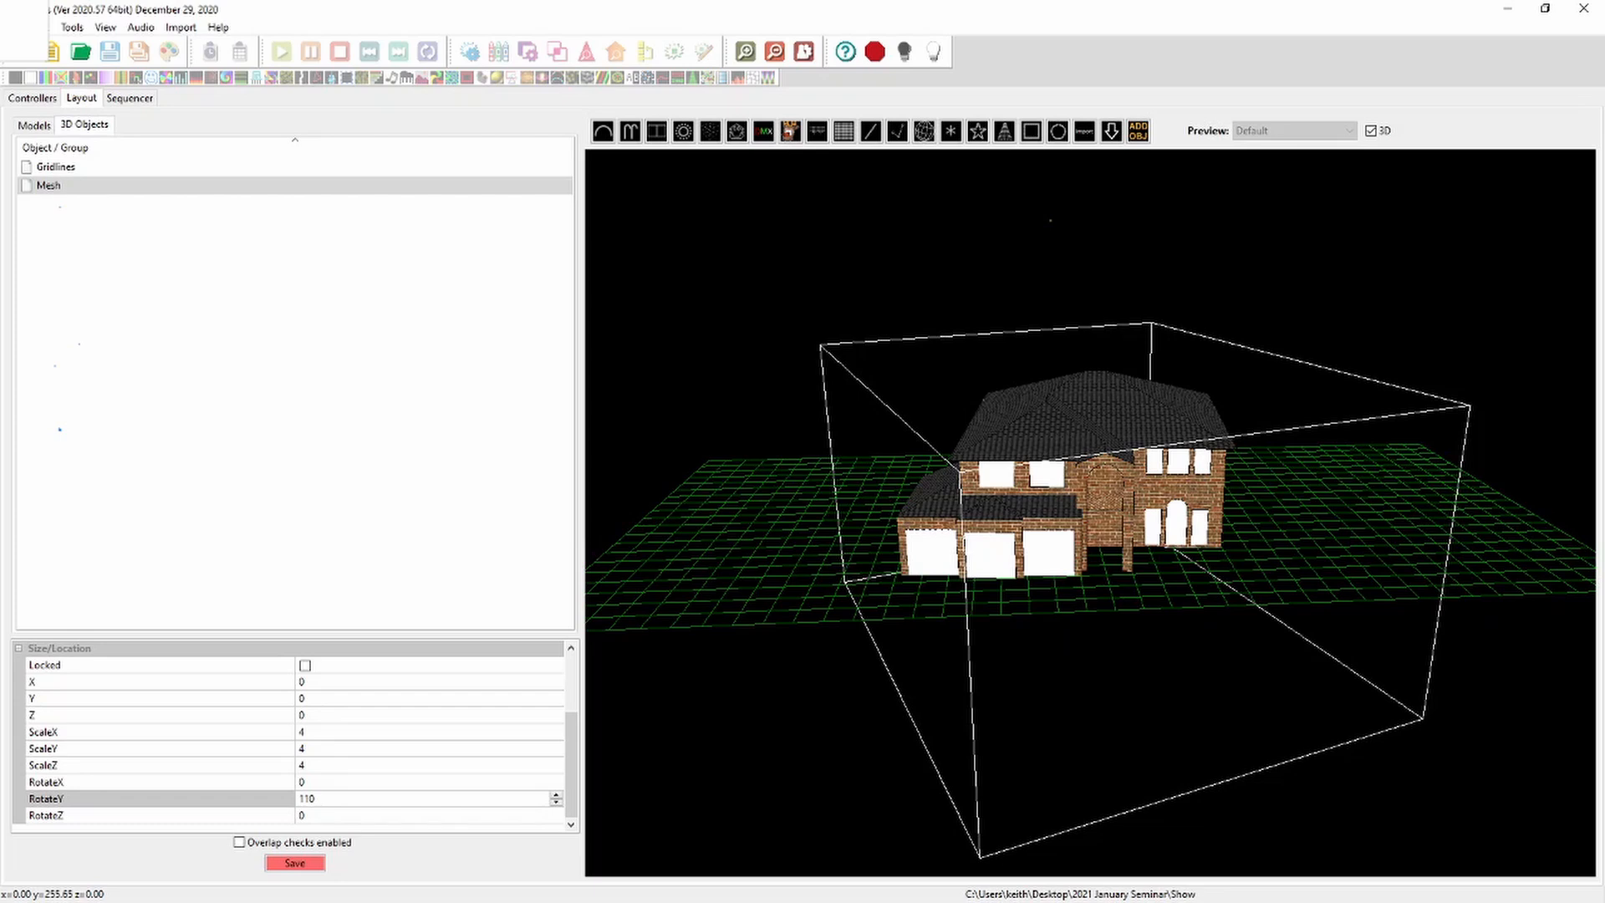
{"action": "left_click", "coordinate": [314, 798]}
{"action": "key", "text": "Up"}
{"action": "key", "text": "Up"}
{"action": "key", "text": "Up"}
{"action": "key", "text": "Up"}
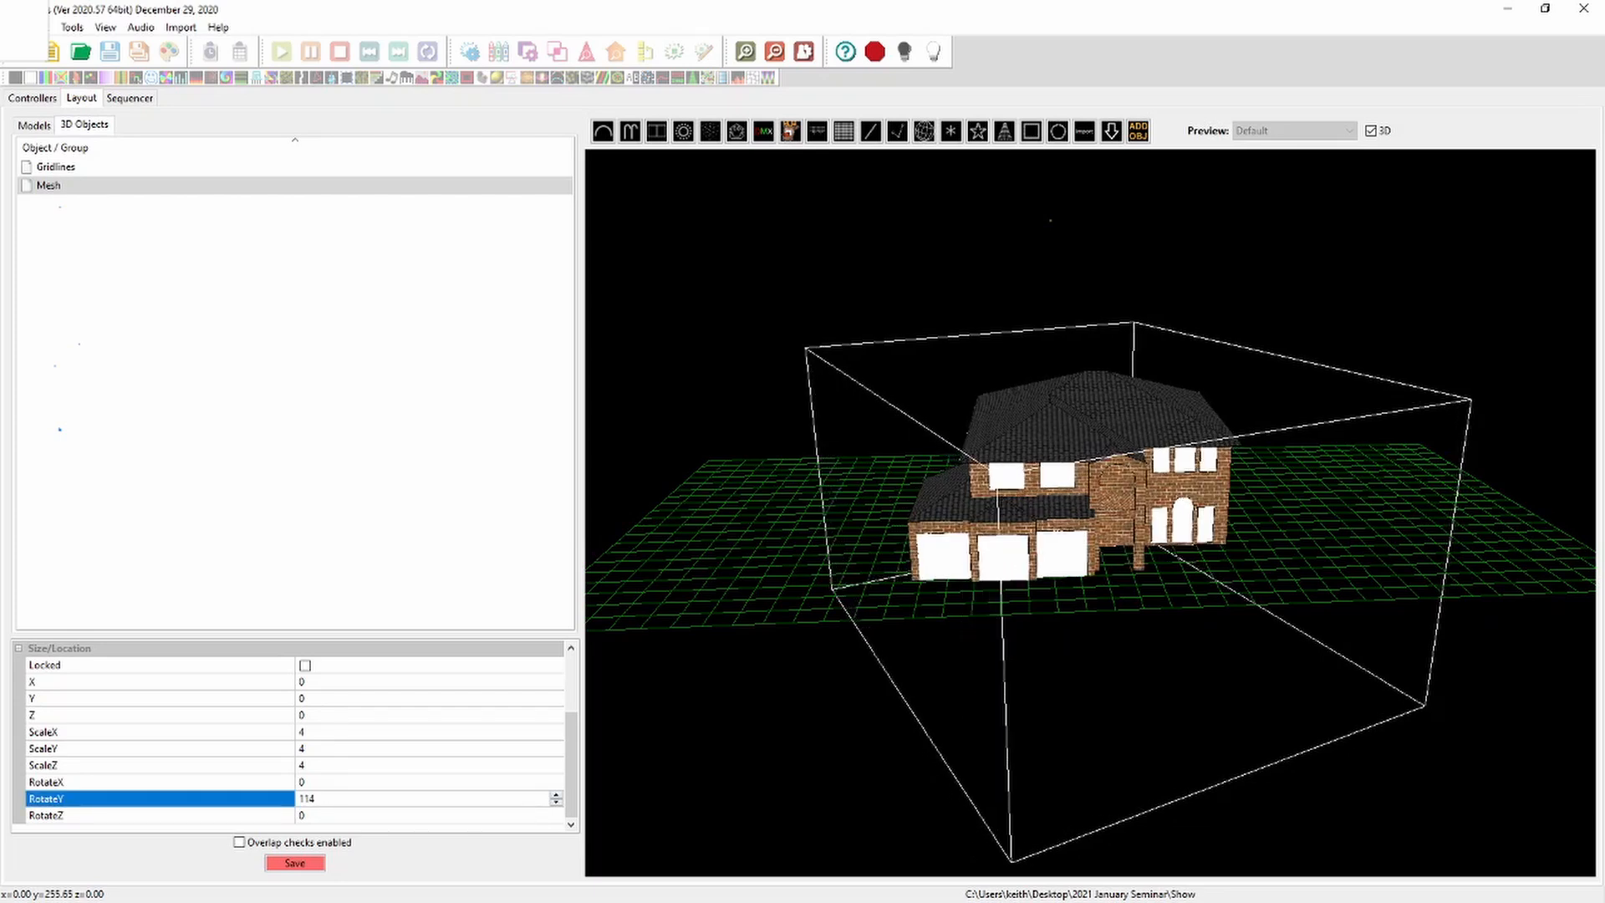
{"action": "scroll", "coordinate": [1090, 512], "scroll_direction": "up", "scroll_amount": 3}
{"action": "scroll", "coordinate": [1090, 512], "scroll_direction": "down", "scroll_amount": 4}
{"action": "left_click_drag", "start_coordinate": [1090, 512], "coordinate": [1110, 547]}
{"action": "left_click_drag", "start_coordinate": [1095, 438], "coordinate": [1137, 493]}
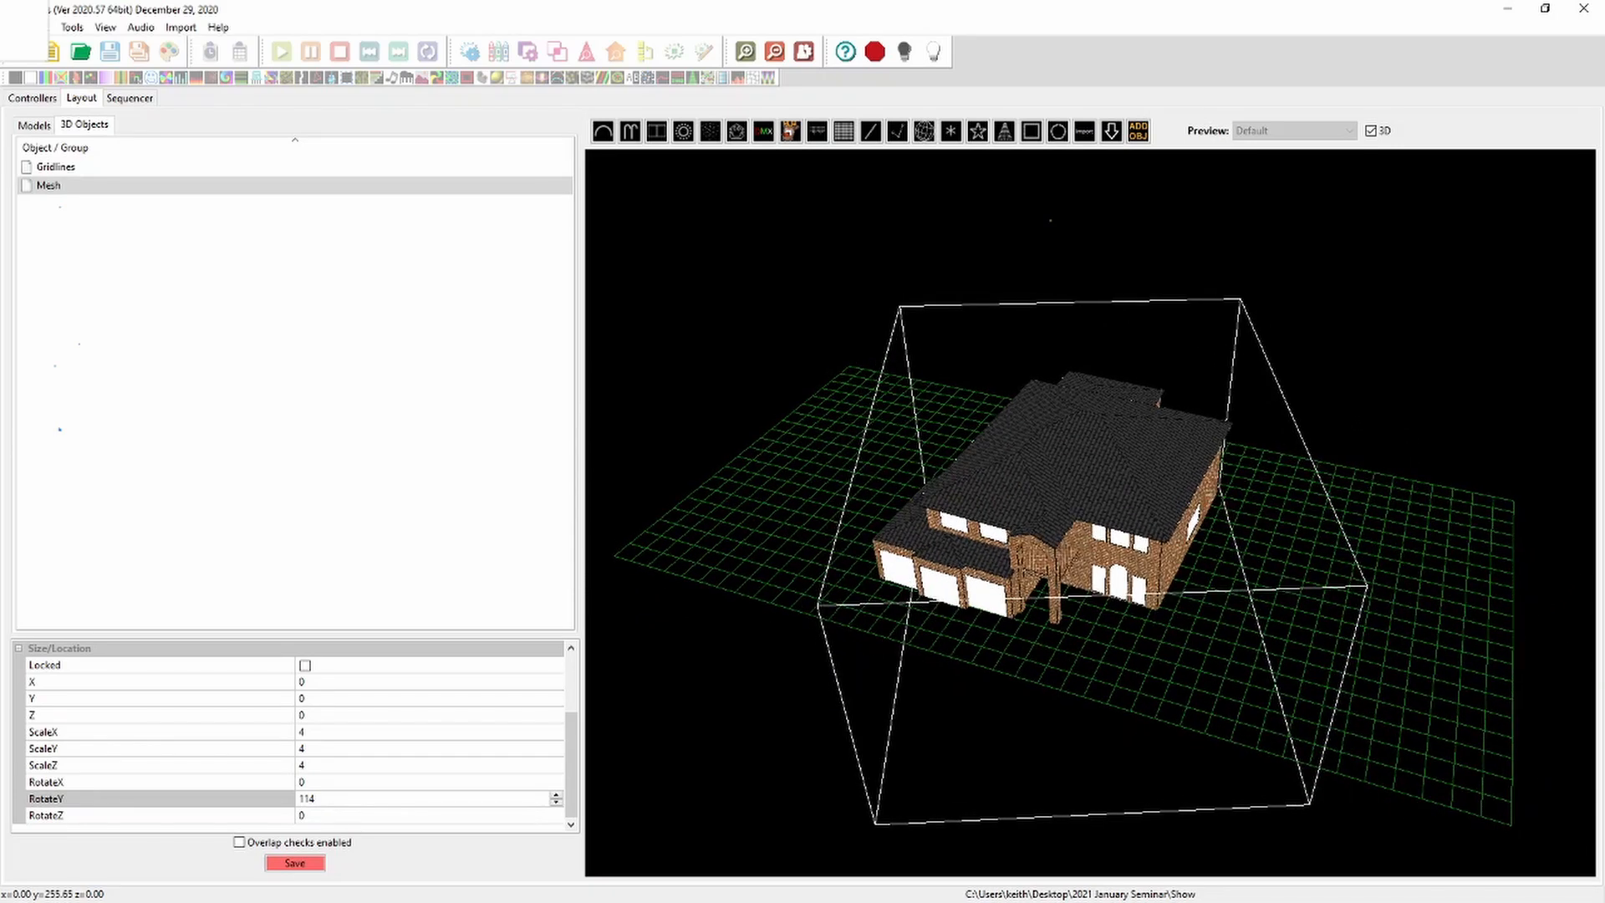
{"action": "left_click", "coordinate": [1137, 131]}
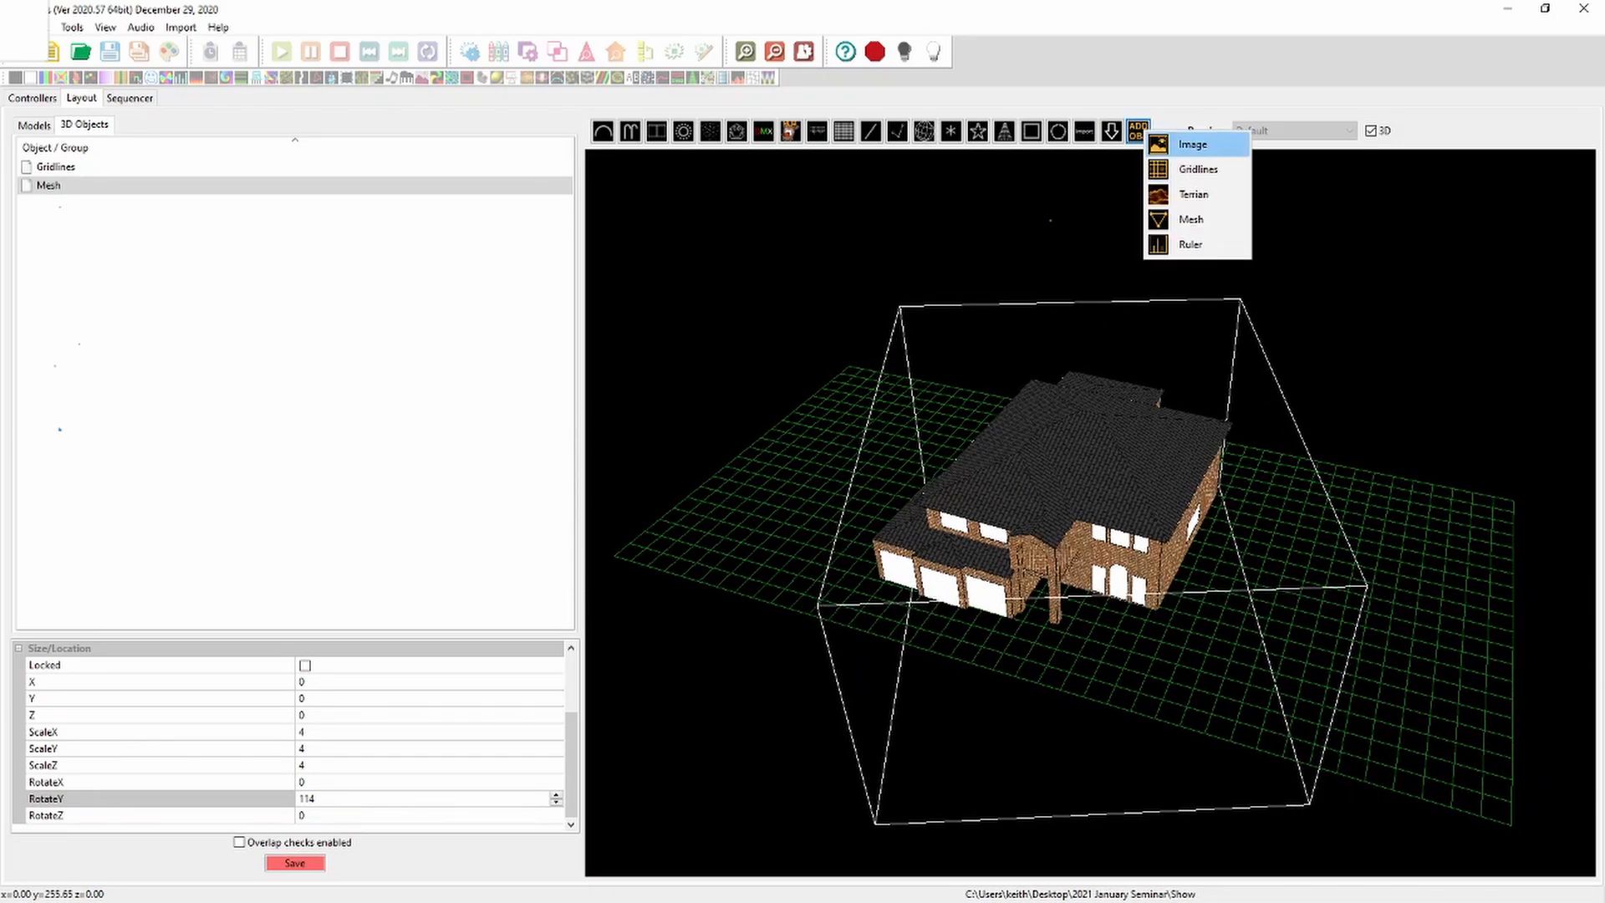
{"action": "left_click", "coordinate": [1086, 335]}
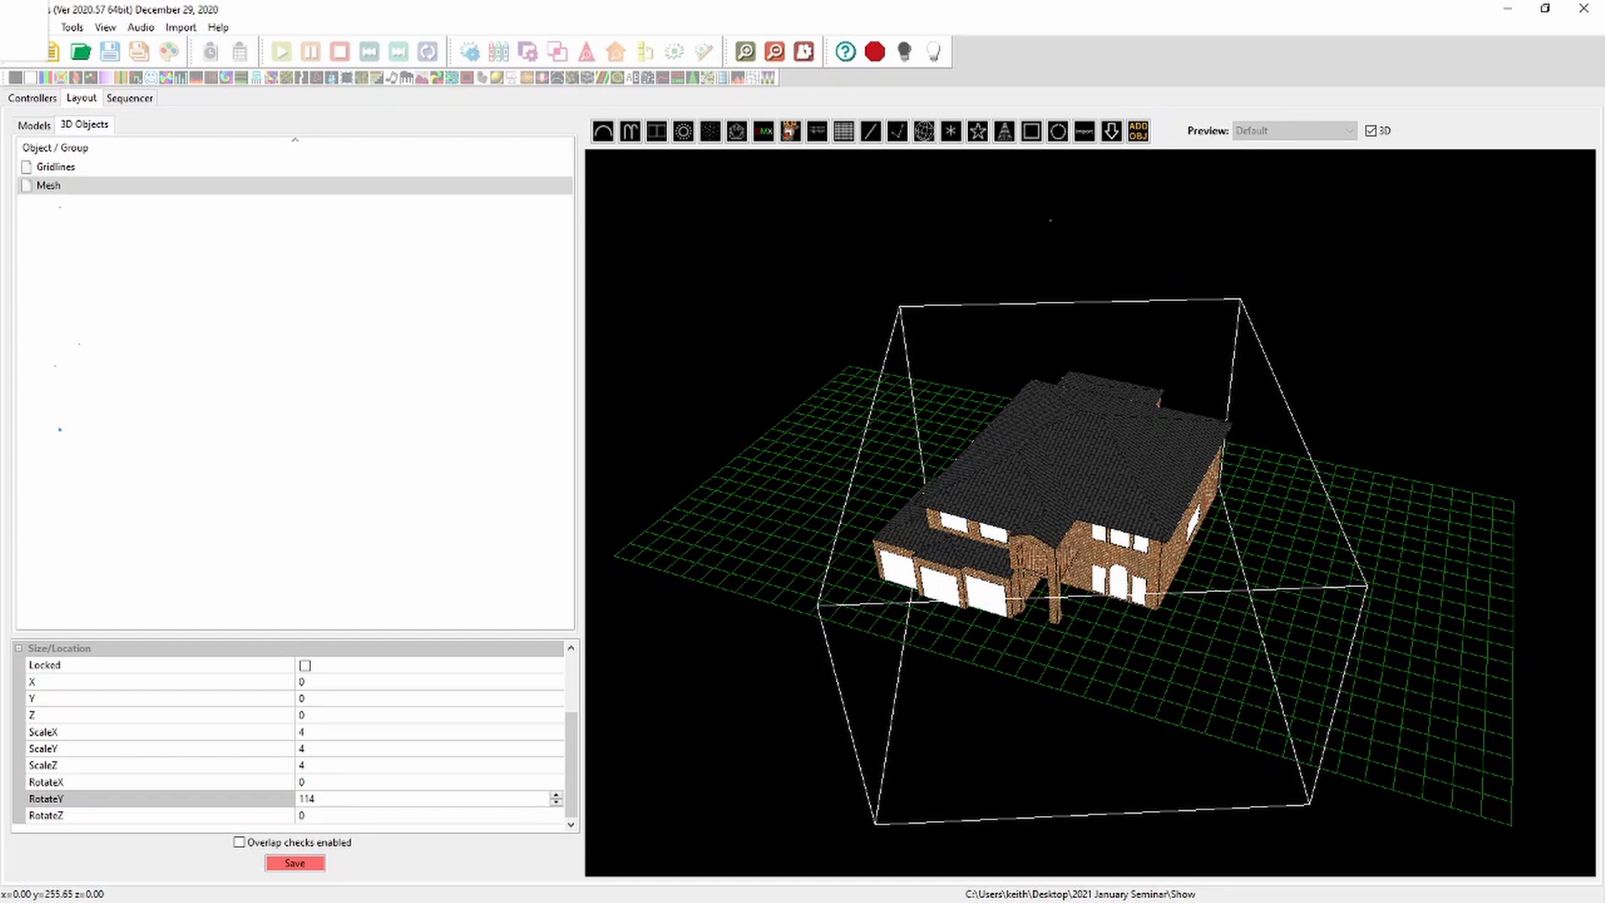
Add a ruler object to the 3D scene and select it in the object list
{"action": "left_click_drag", "start_coordinate": [1087, 418], "coordinate": [1078, 334]}
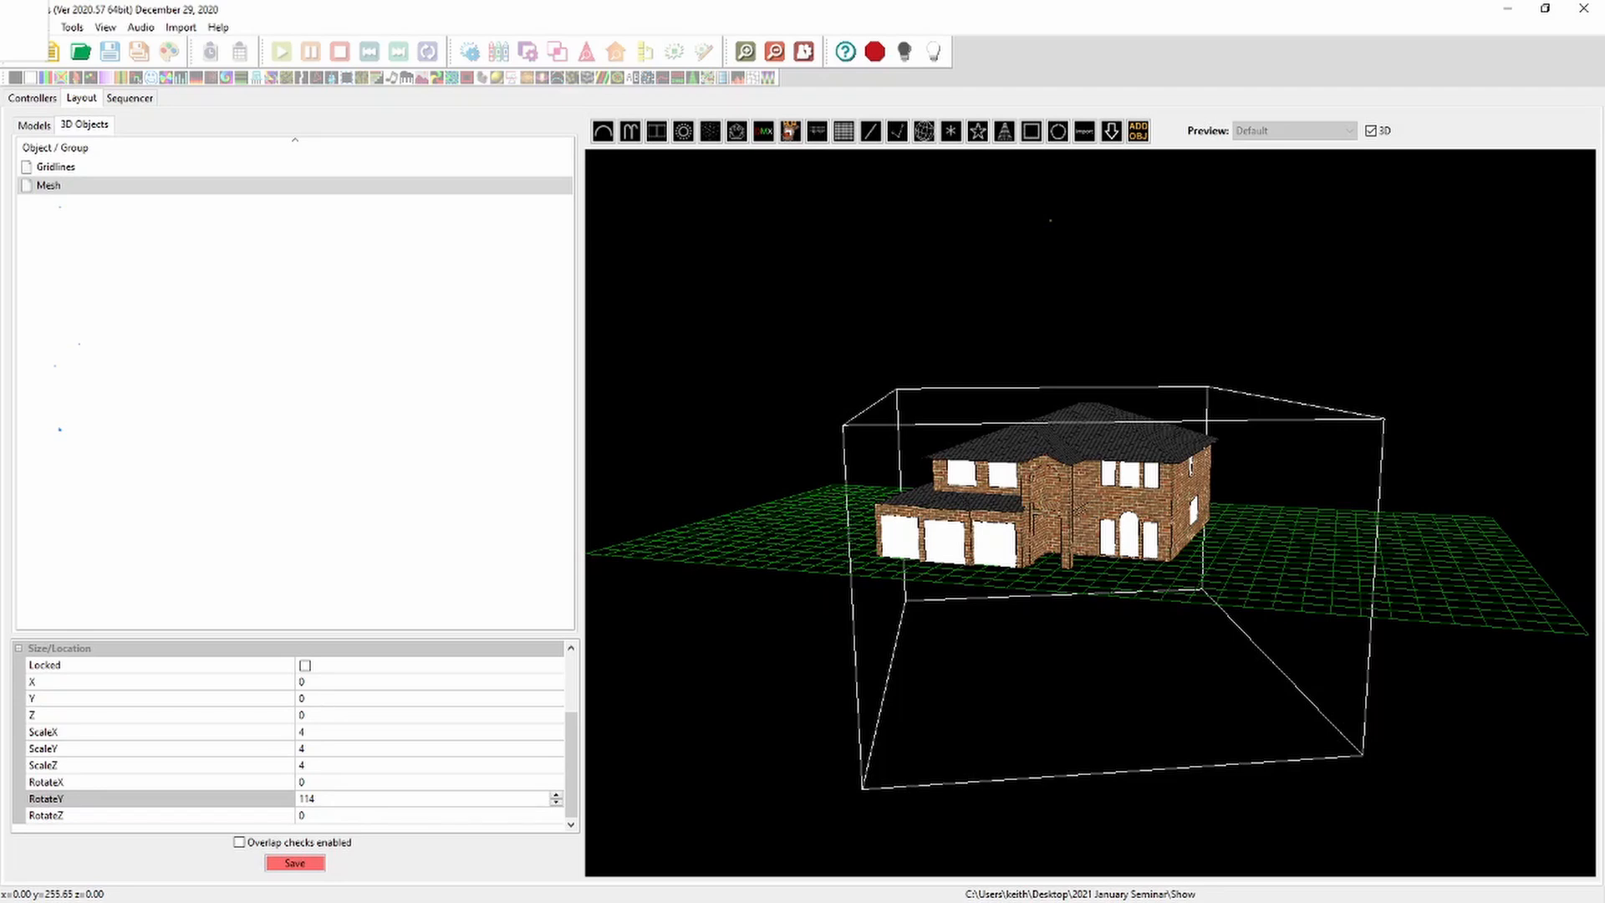
{"action": "left_click_drag", "start_coordinate": [1090, 513], "coordinate": [1125, 589]}
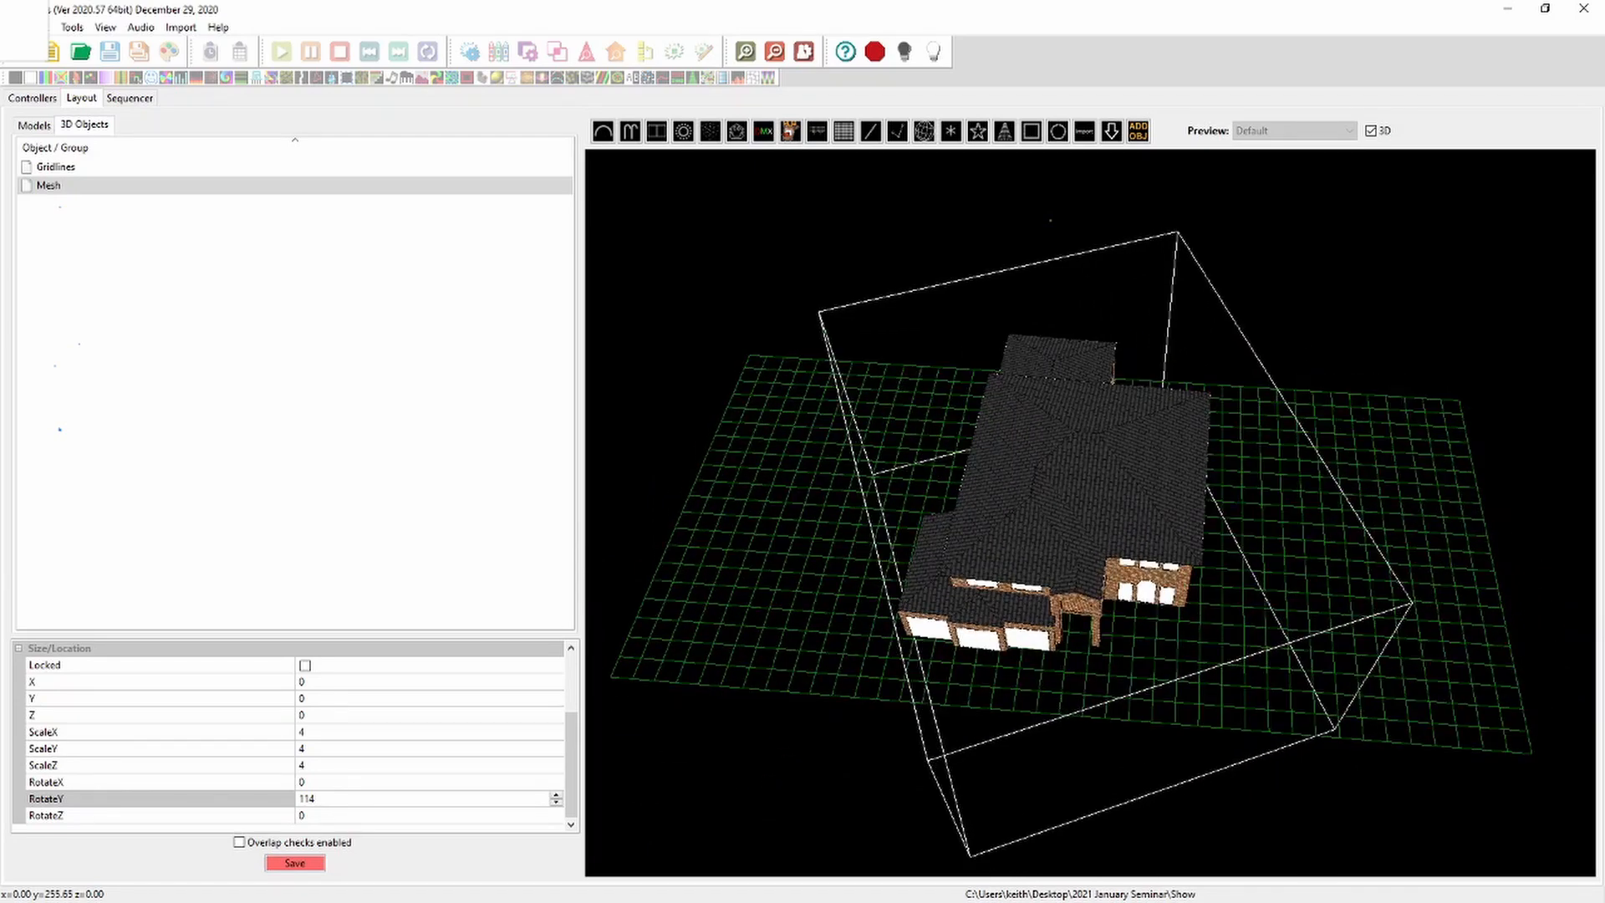
{"action": "left_click_drag", "start_coordinate": [1125, 588], "coordinate": [1114, 534]}
{"action": "left_click", "coordinate": [1138, 130]}
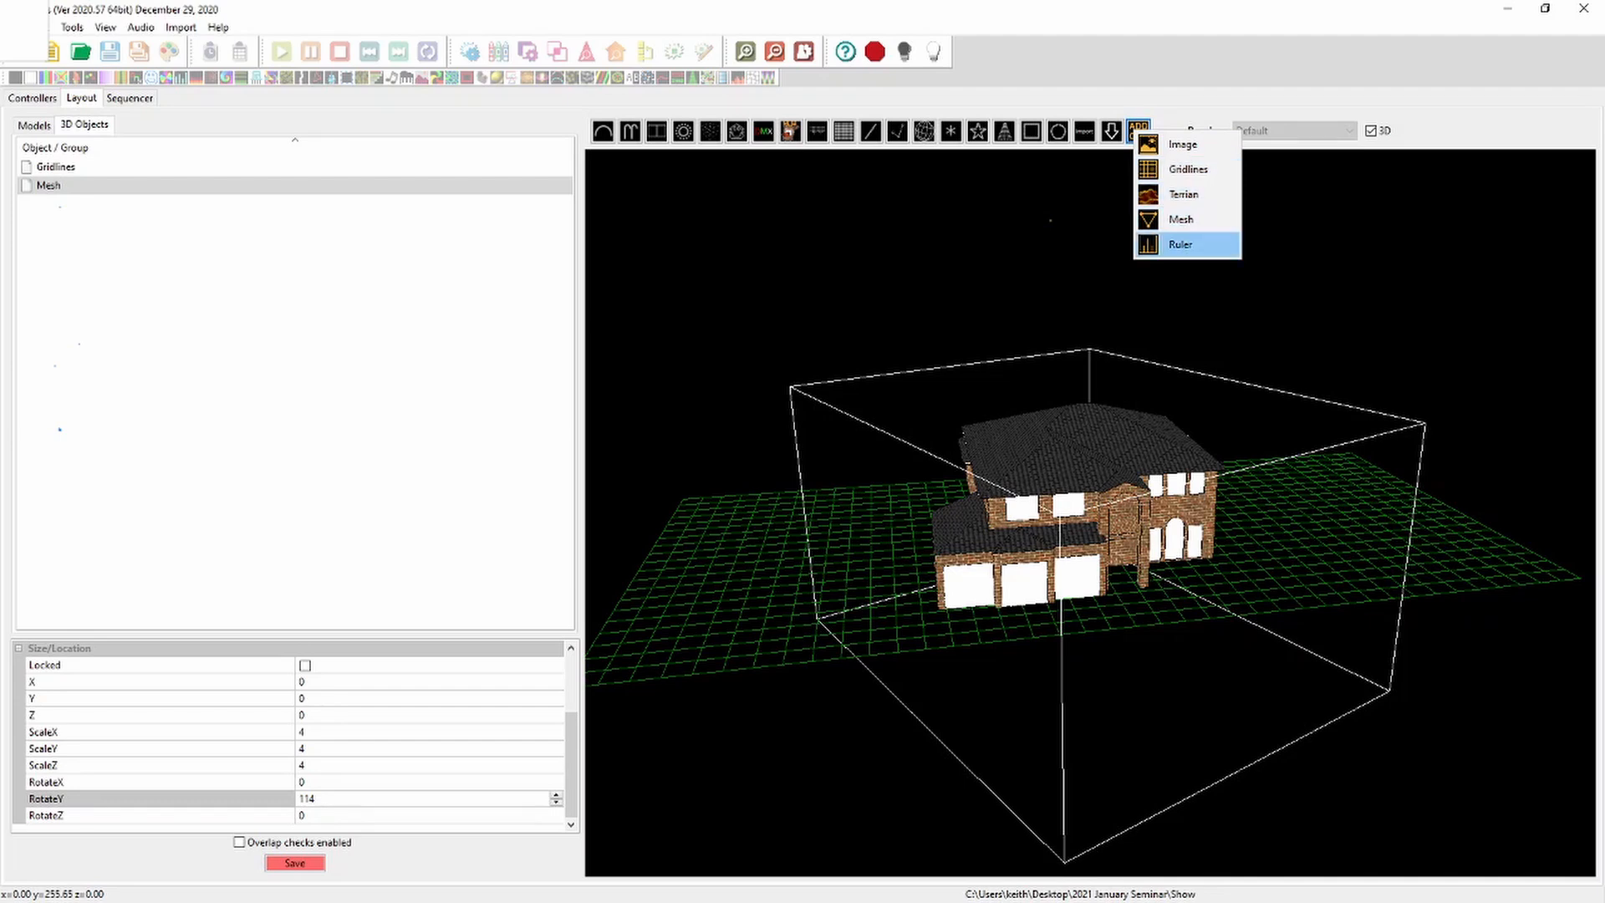
{"action": "left_click", "coordinate": [1180, 244]}
{"action": "mouse_move", "coordinate": [1090, 535]}
{"action": "left_mouse_down"}
{"action": "mouse_move", "coordinate": [1129, 535]}
{"action": "mouse_move", "coordinate": [1070, 532]}
{"action": "mouse_move", "coordinate": [1129, 530]}
{"action": "mouse_move", "coordinate": [1071, 551]}
{"action": "left_mouse_up"}
{"action": "left_click", "coordinate": [1137, 130]}
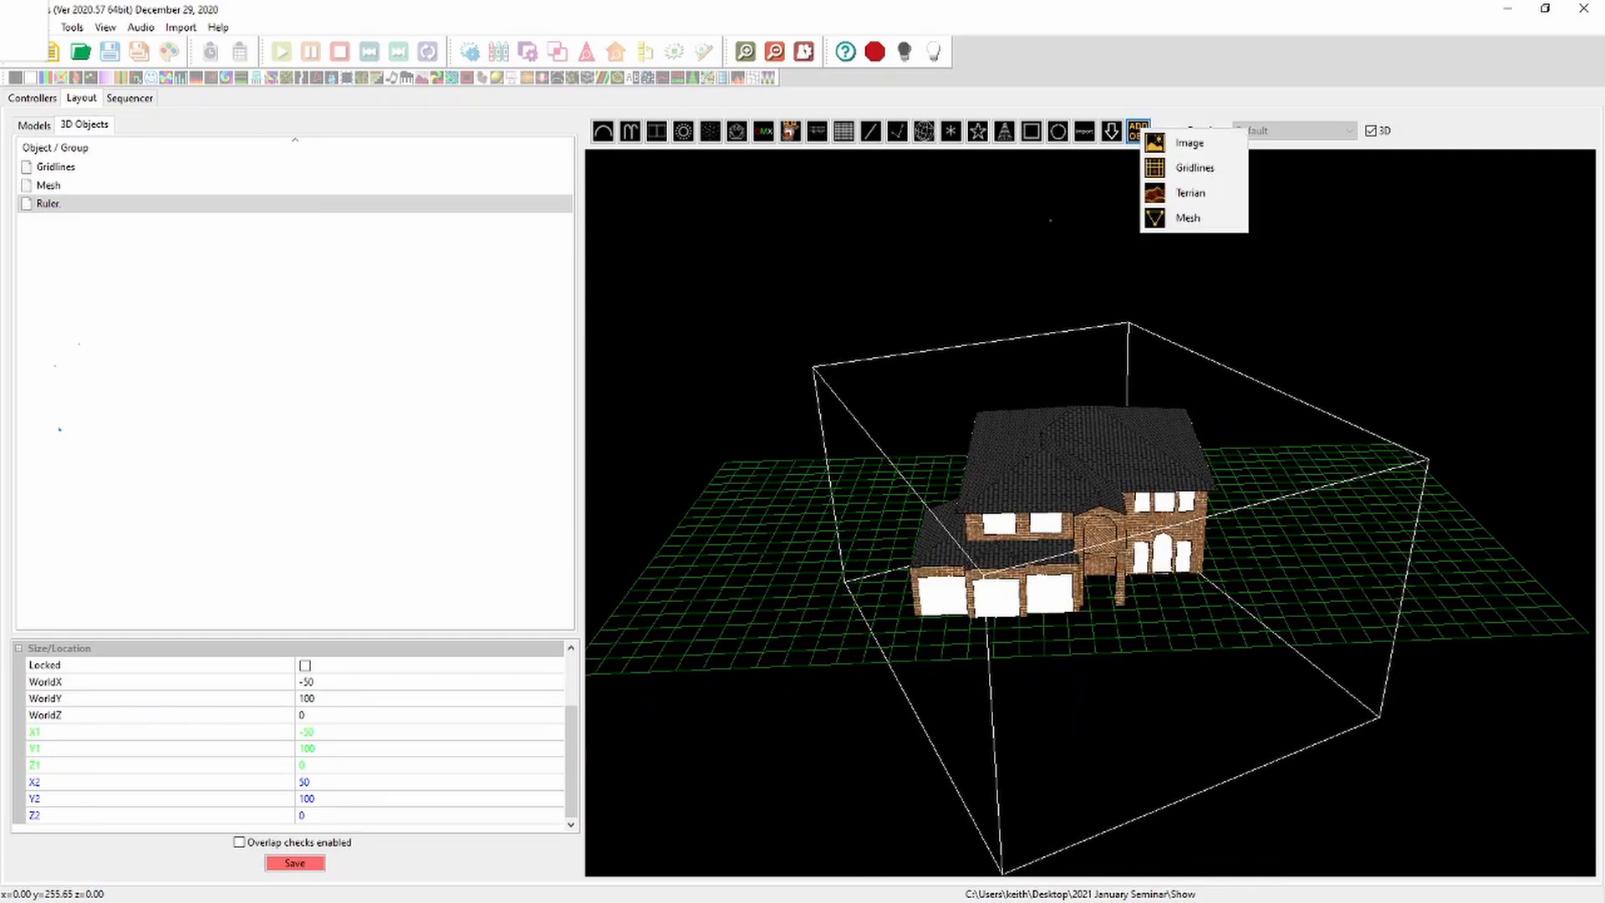
{"action": "left_click", "coordinate": [48, 204]}
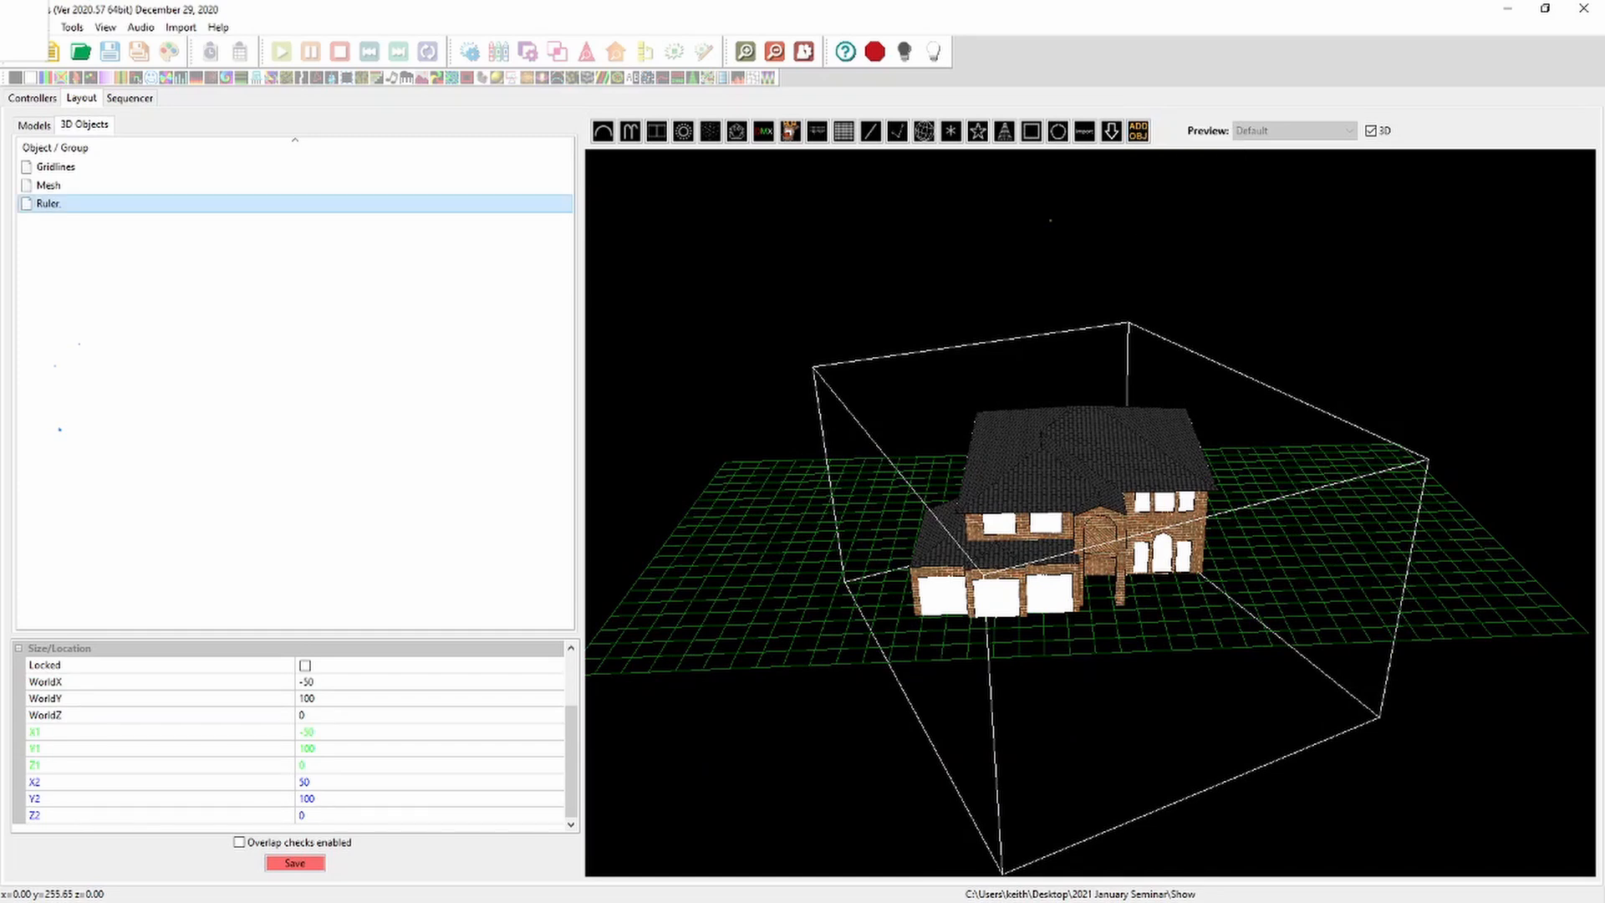
Deactivate the house mesh to hide it from the 3D scene
{"action": "scroll", "coordinate": [1090, 513], "scroll_direction": "up", "scroll_amount": 6}
{"action": "scroll", "coordinate": [1090, 513], "scroll_direction": "down", "scroll_amount": 3}
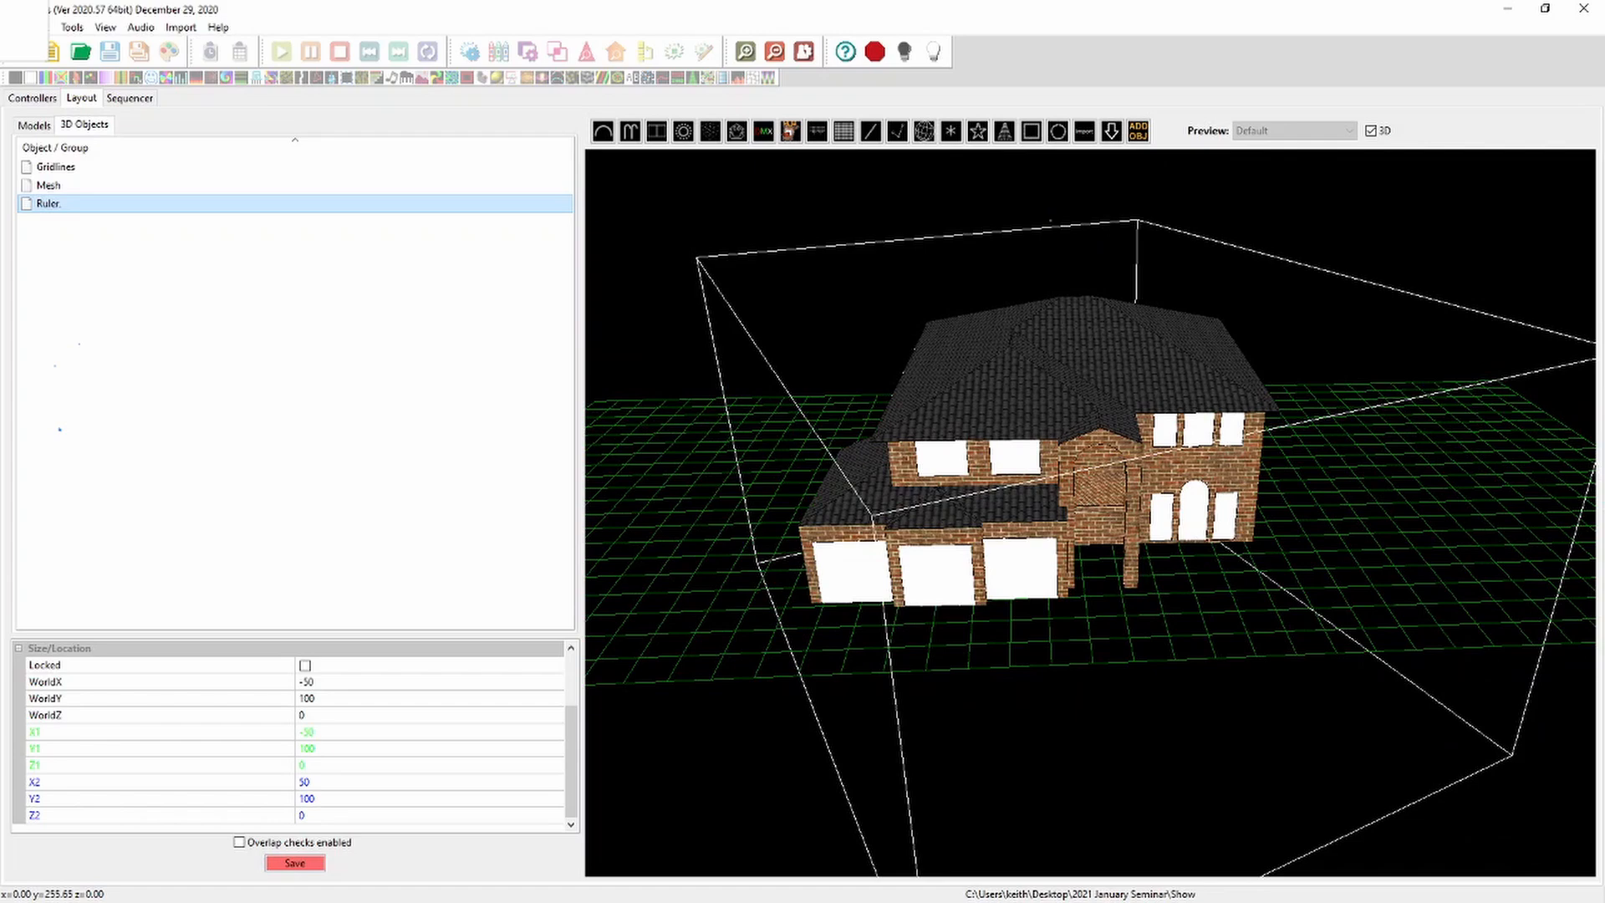
{"action": "left_click_drag", "start_coordinate": [1090, 513], "coordinate": [1087, 376]}
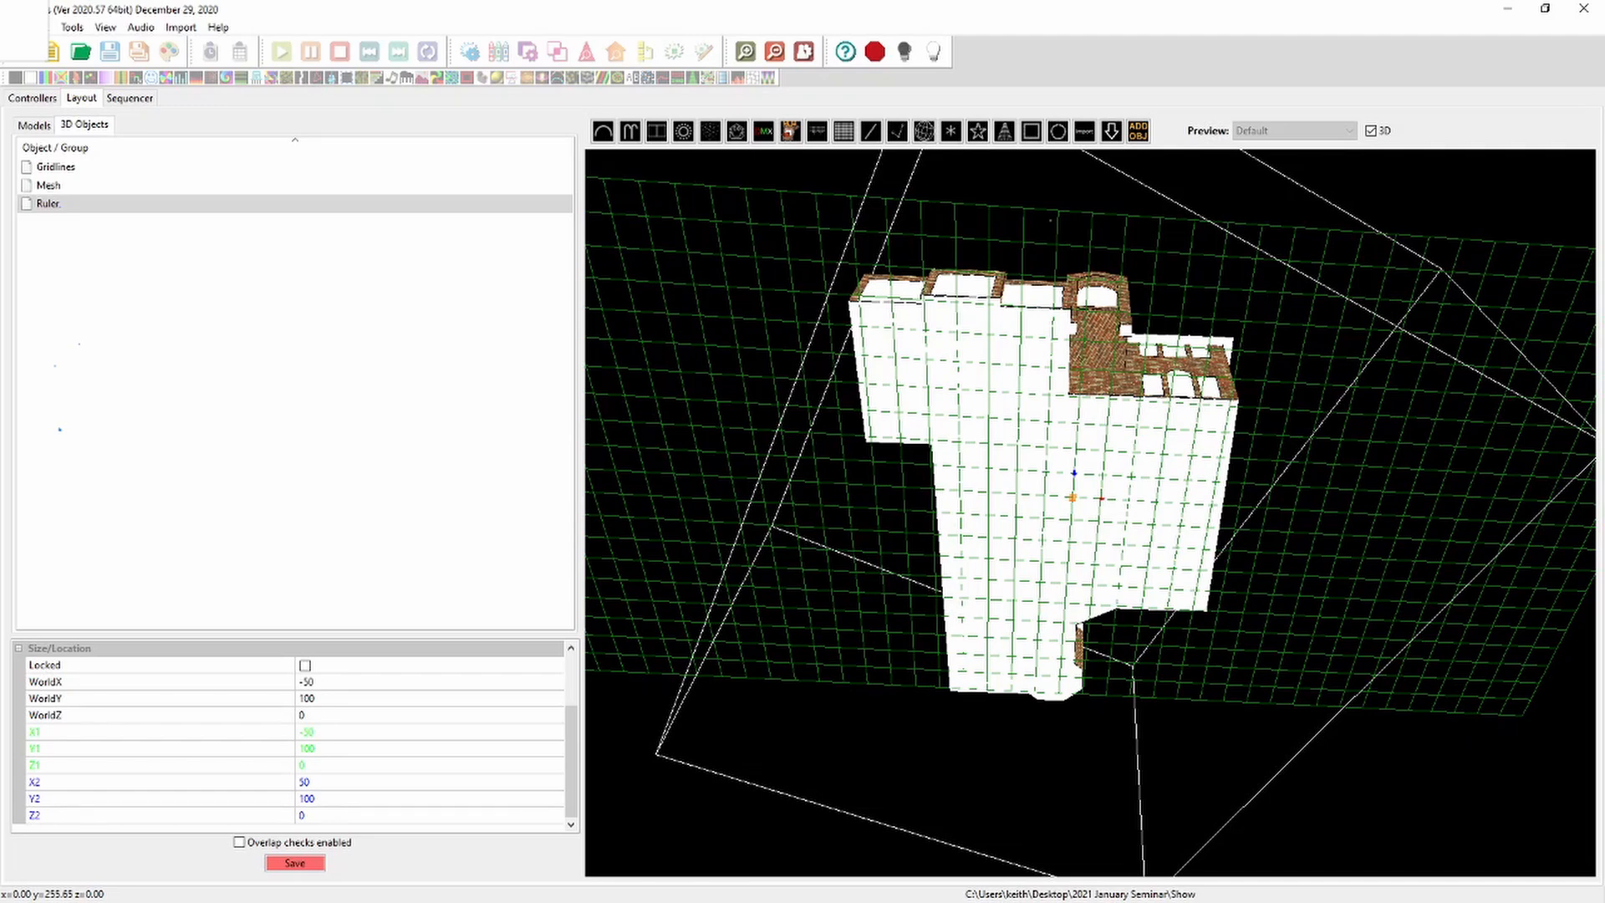
{"action": "scroll", "coordinate": [1074, 498], "scroll_direction": "up", "scroll_amount": 3}
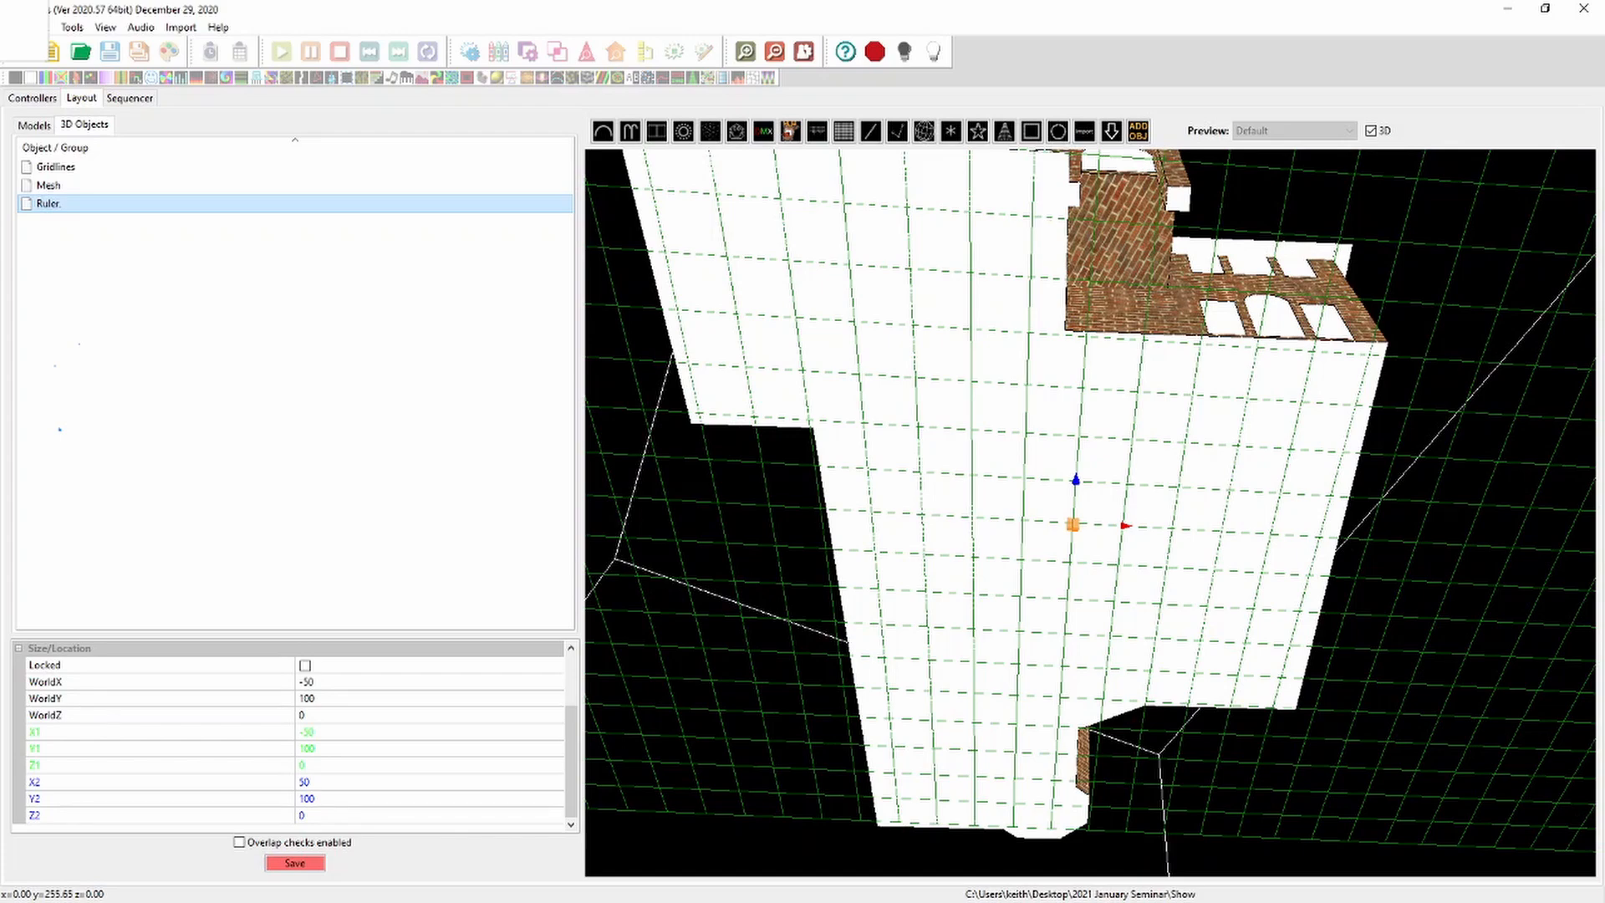
{"action": "left_click_drag", "start_coordinate": [1087, 451], "coordinate": [1087, 573]}
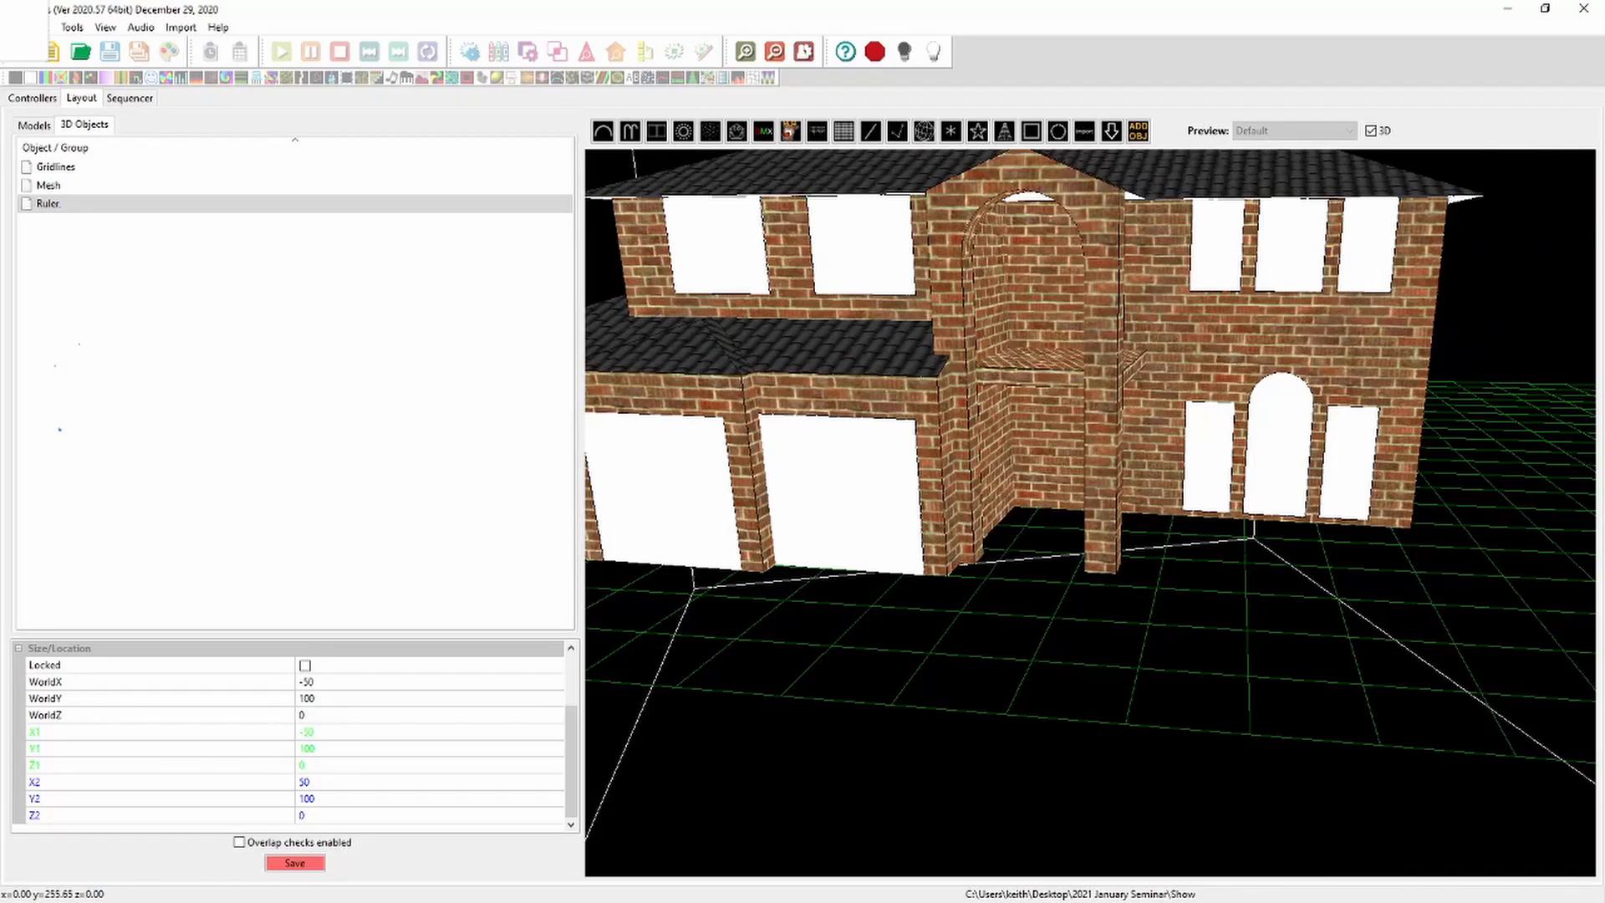
{"action": "left_click", "coordinate": [48, 186]}
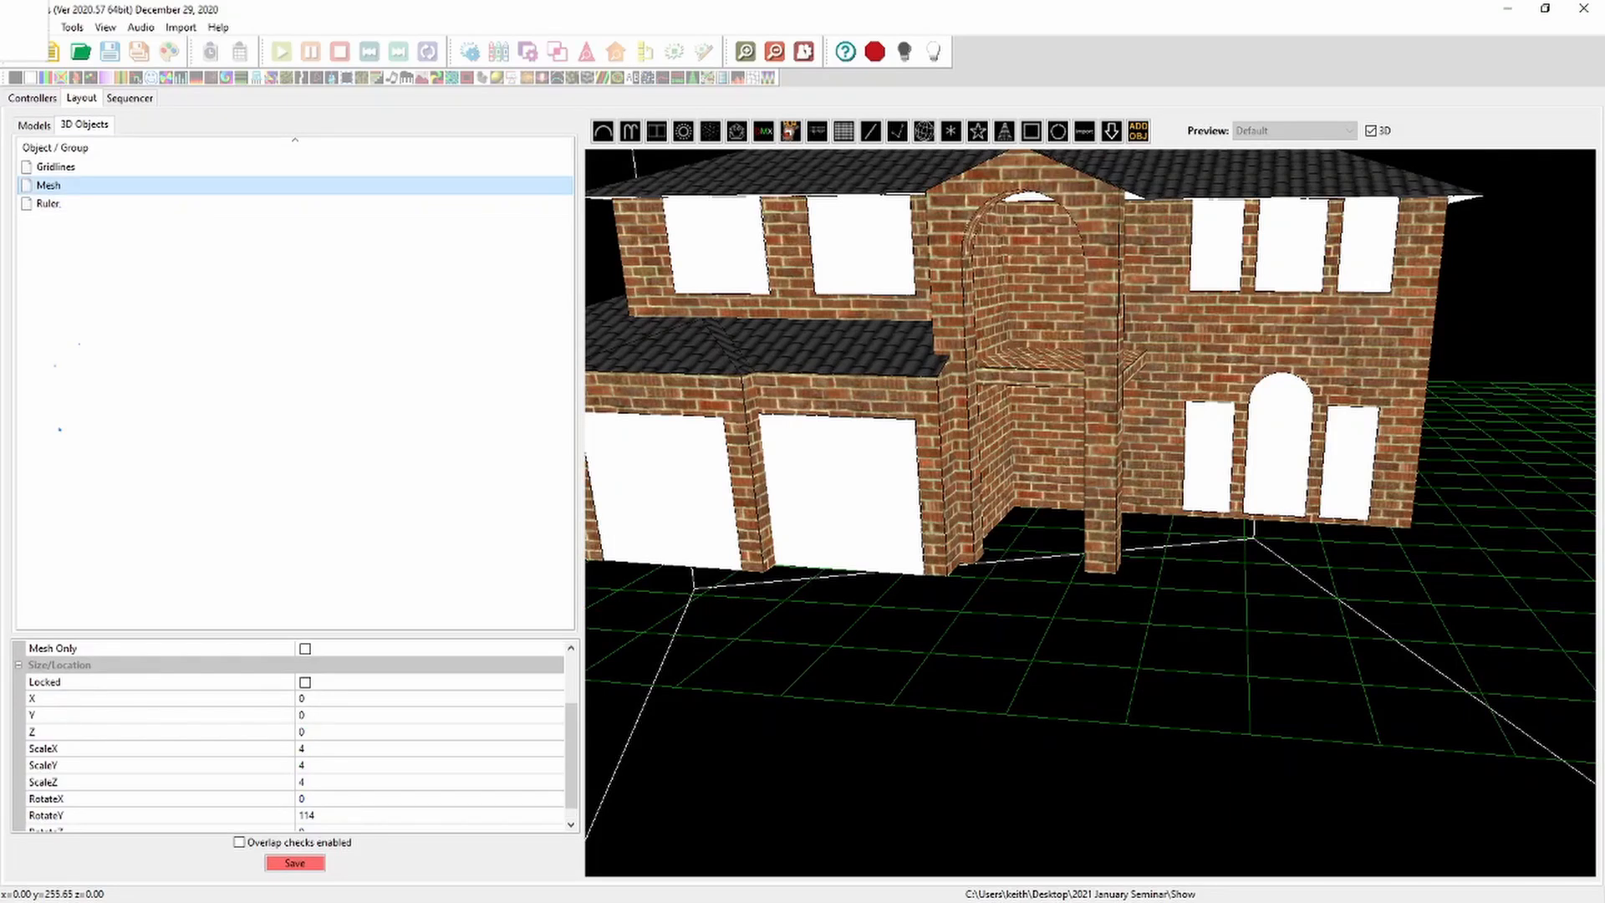
{"action": "scroll", "coordinate": [295, 736], "scroll_direction": "up", "scroll_amount": 2}
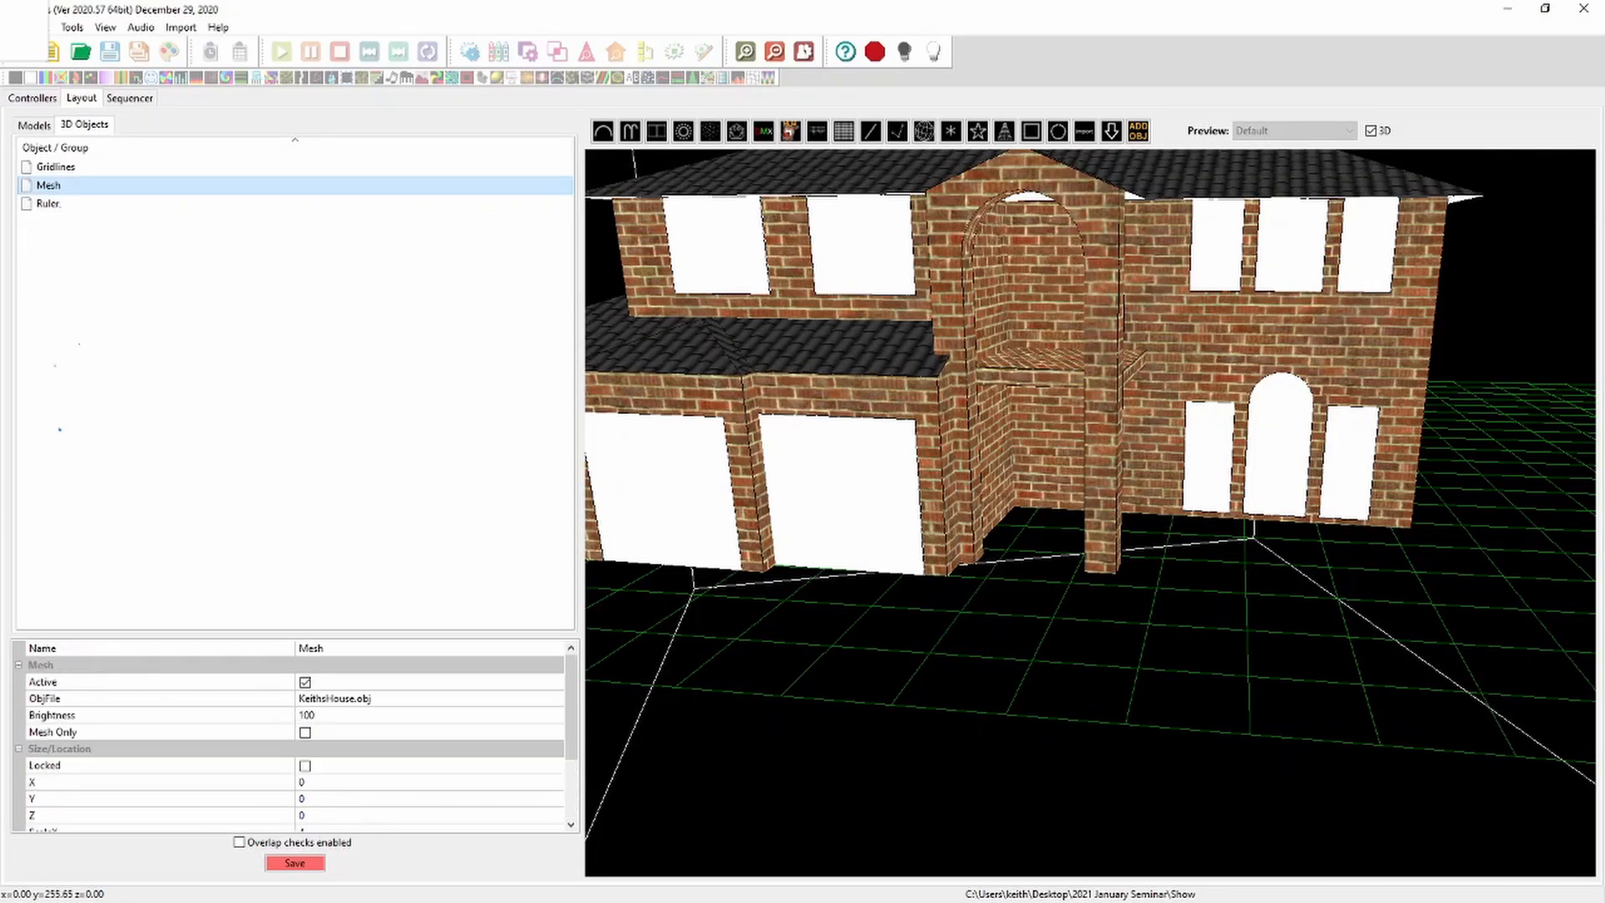
{"action": "left_click", "coordinate": [305, 683]}
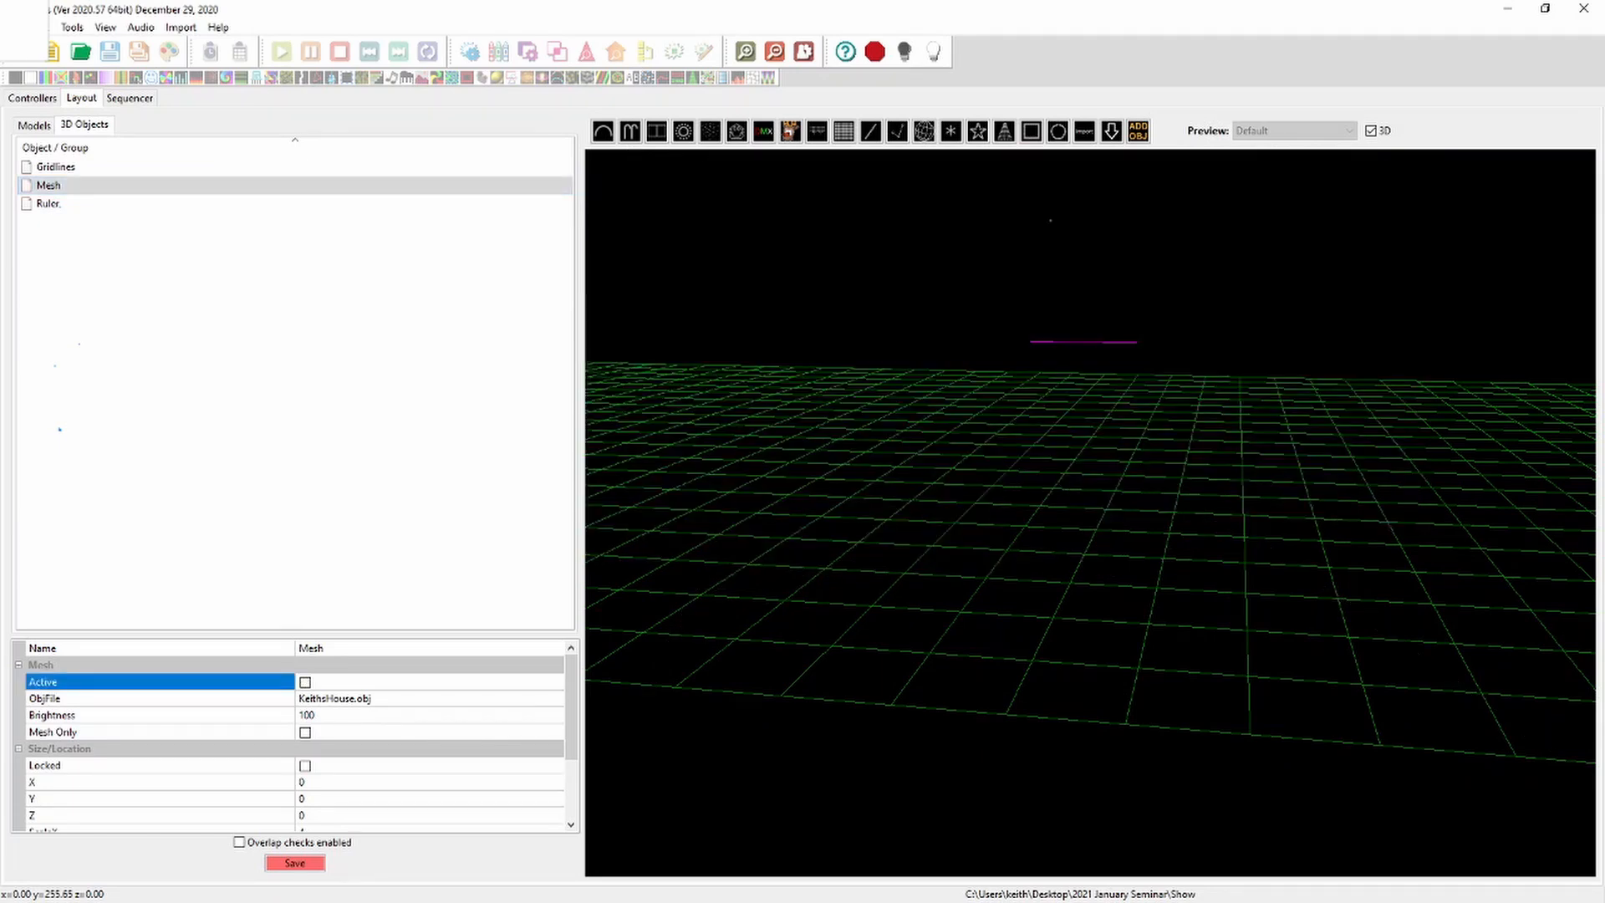
Move the ruler forward to about Z 548, in front of the house, and reactivate the house mesh
{"action": "left_click", "coordinate": [48, 204]}
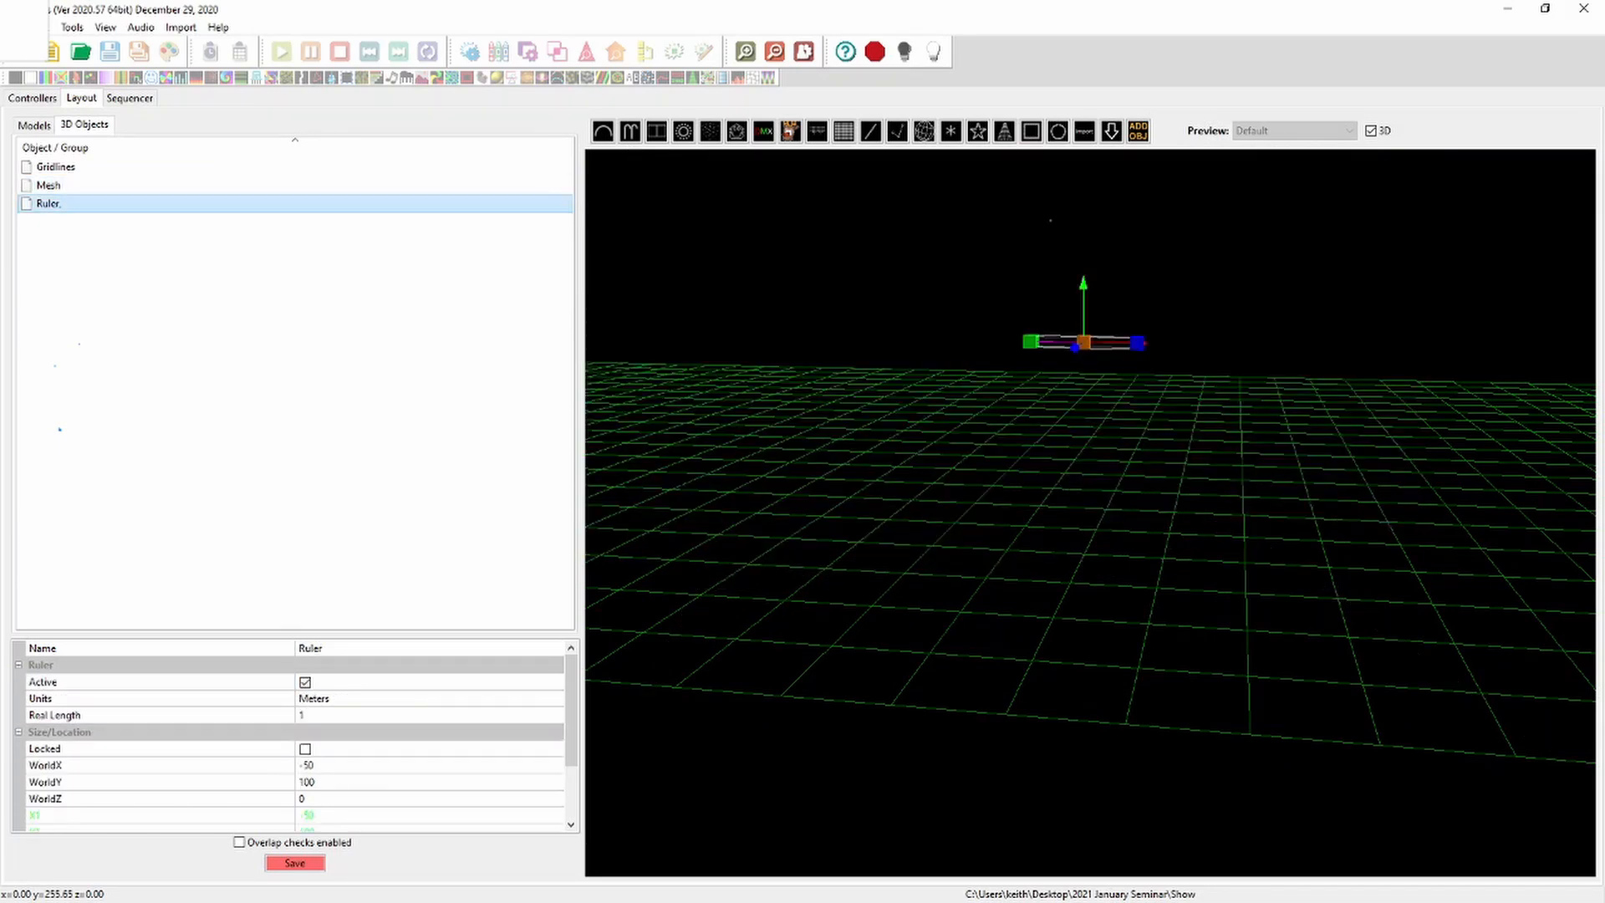
{"action": "left_click_drag", "start_coordinate": [1075, 347], "coordinate": [741, 560]}
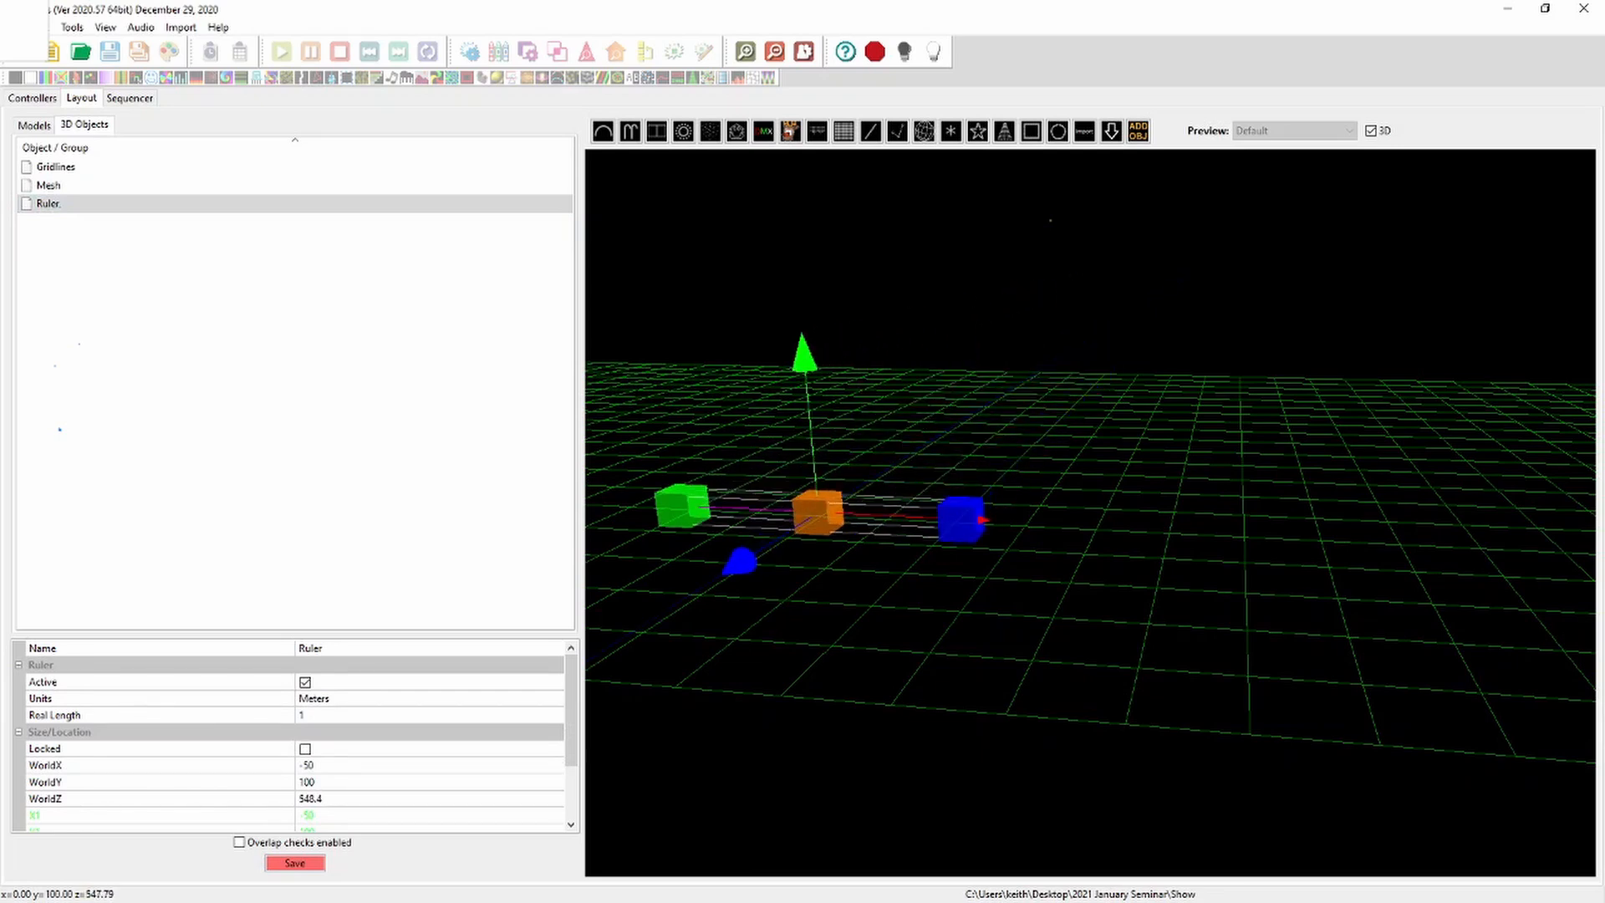
{"action": "left_click", "coordinate": [49, 185]}
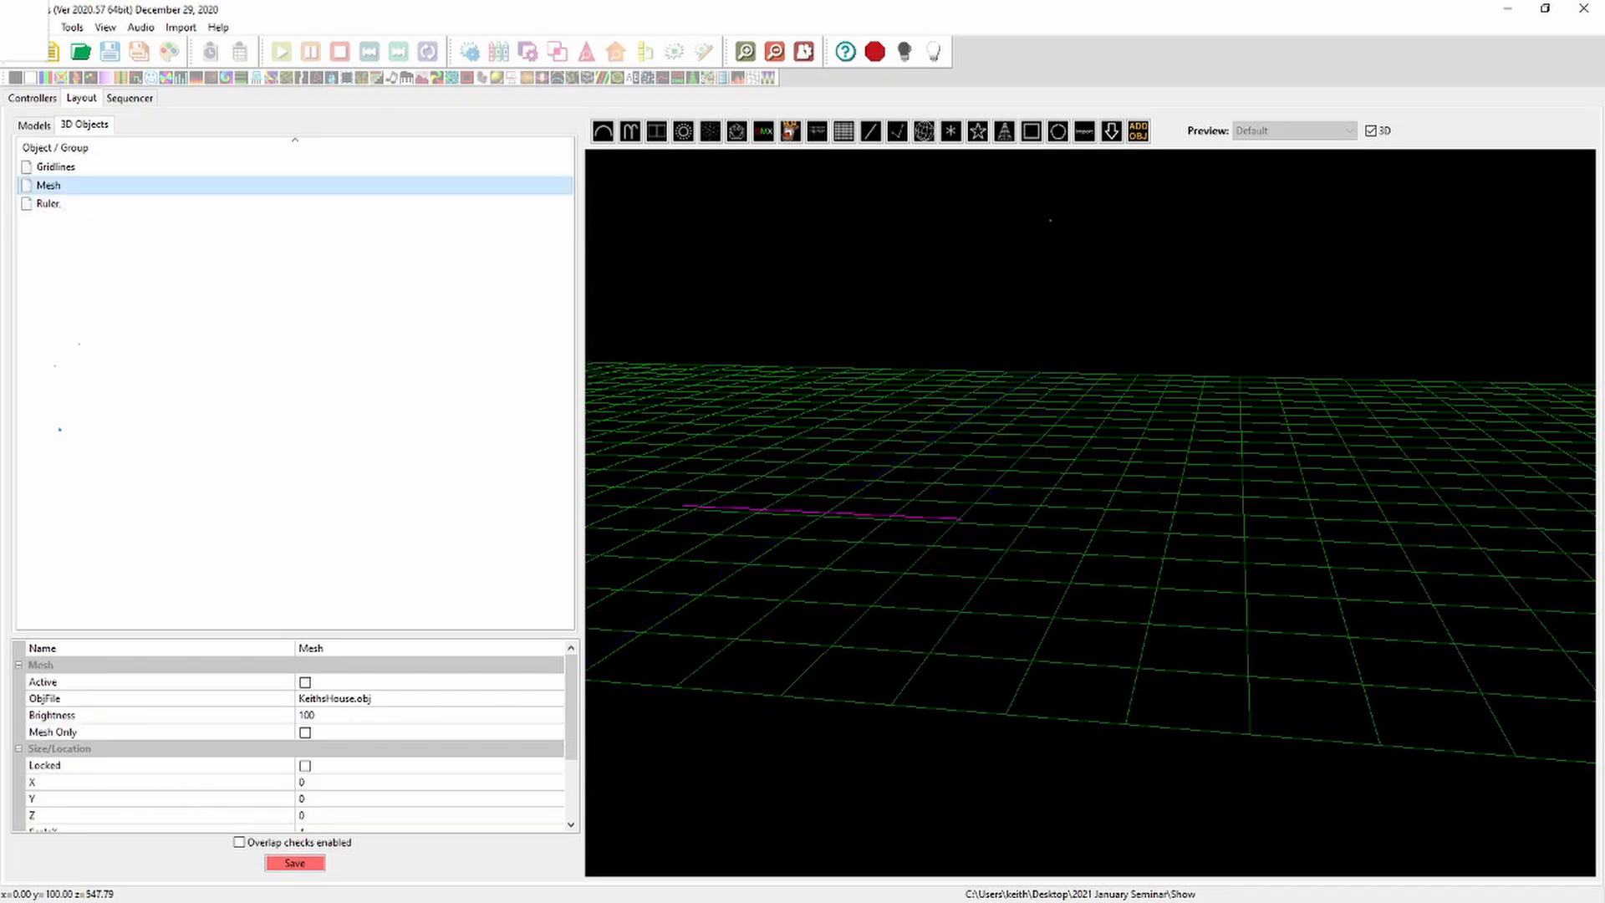
{"action": "left_click", "coordinate": [305, 682]}
{"action": "left_click_drag", "start_coordinate": [1020, 677], "coordinate": [1079, 710]}
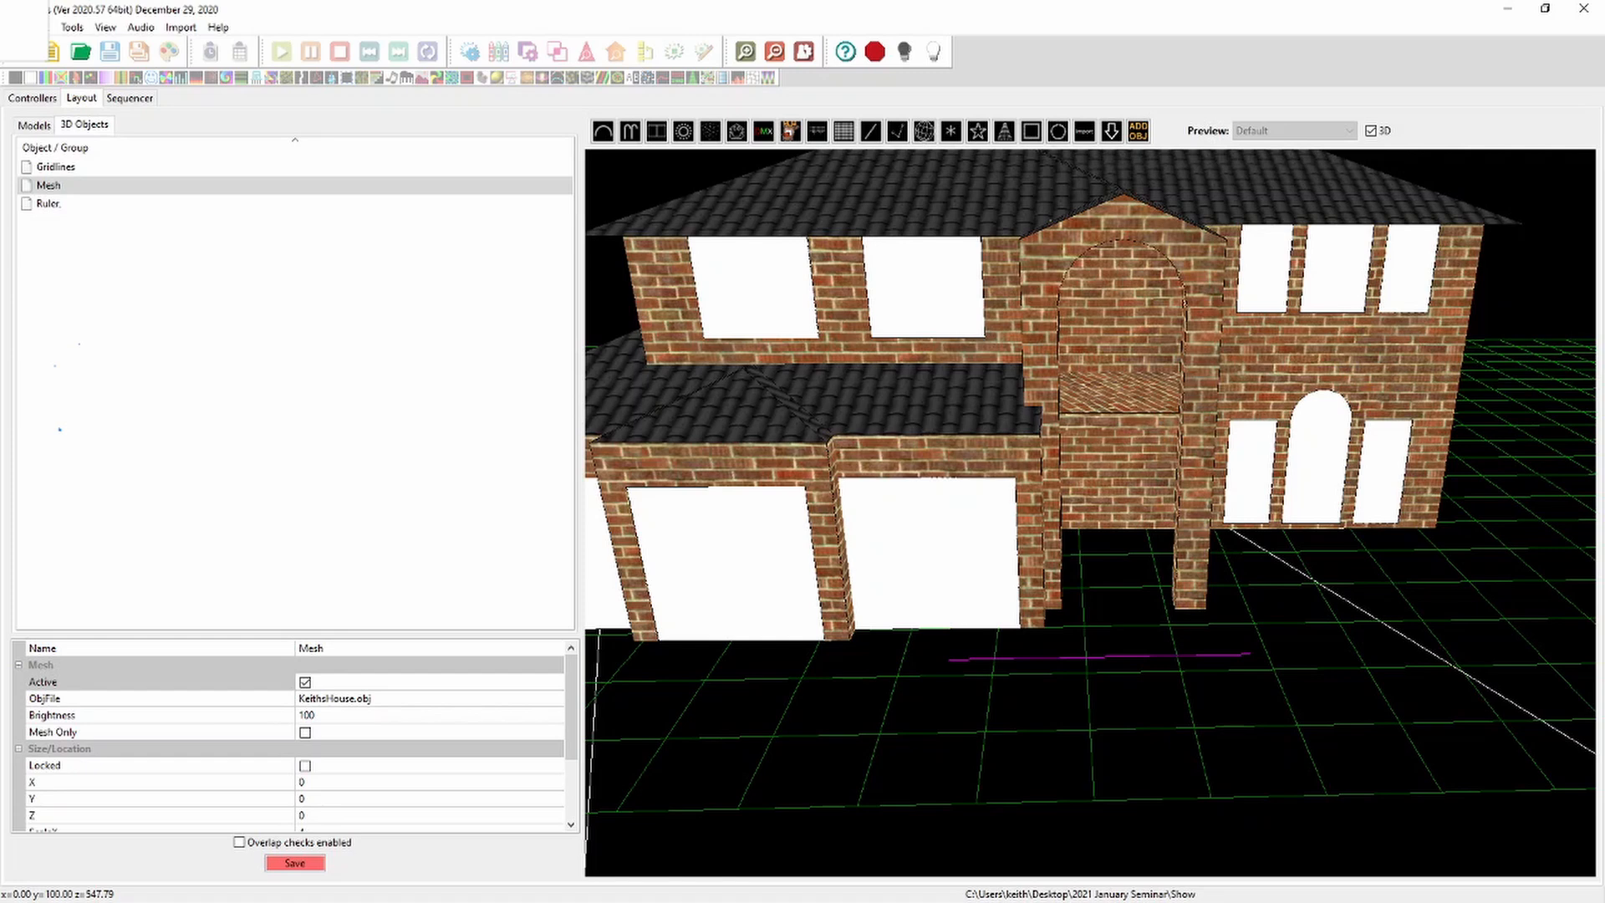
Move the whole ruler back towards the house to about Z 498
{"action": "left_click", "coordinate": [48, 204]}
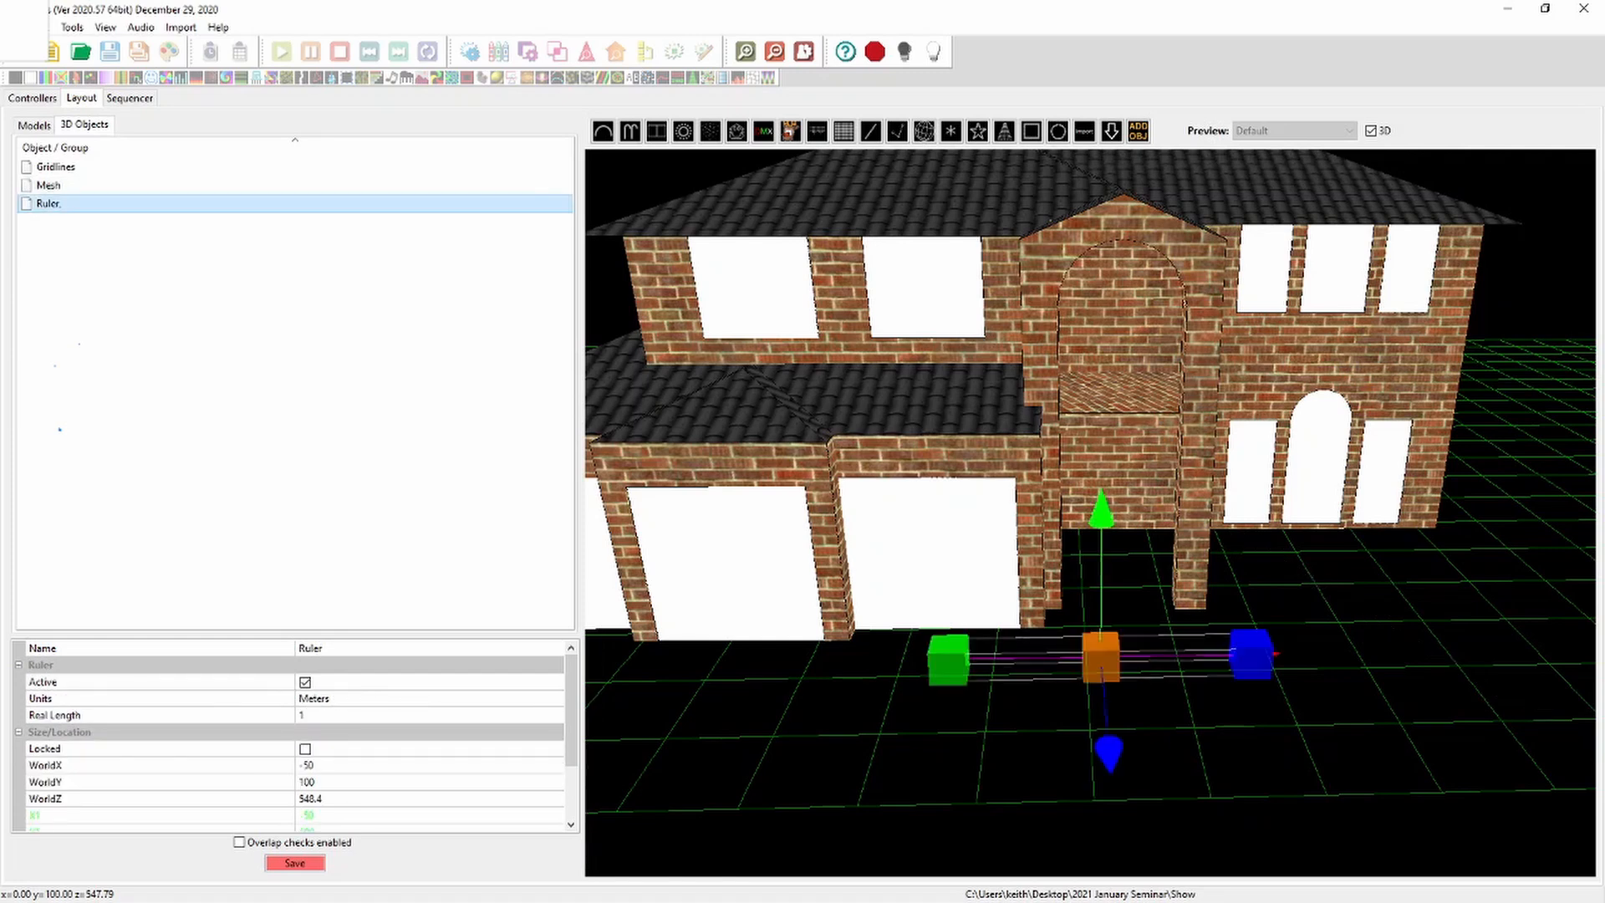
{"action": "left_click", "coordinate": [1101, 658]}
{"action": "left_click", "coordinate": [1100, 658]}
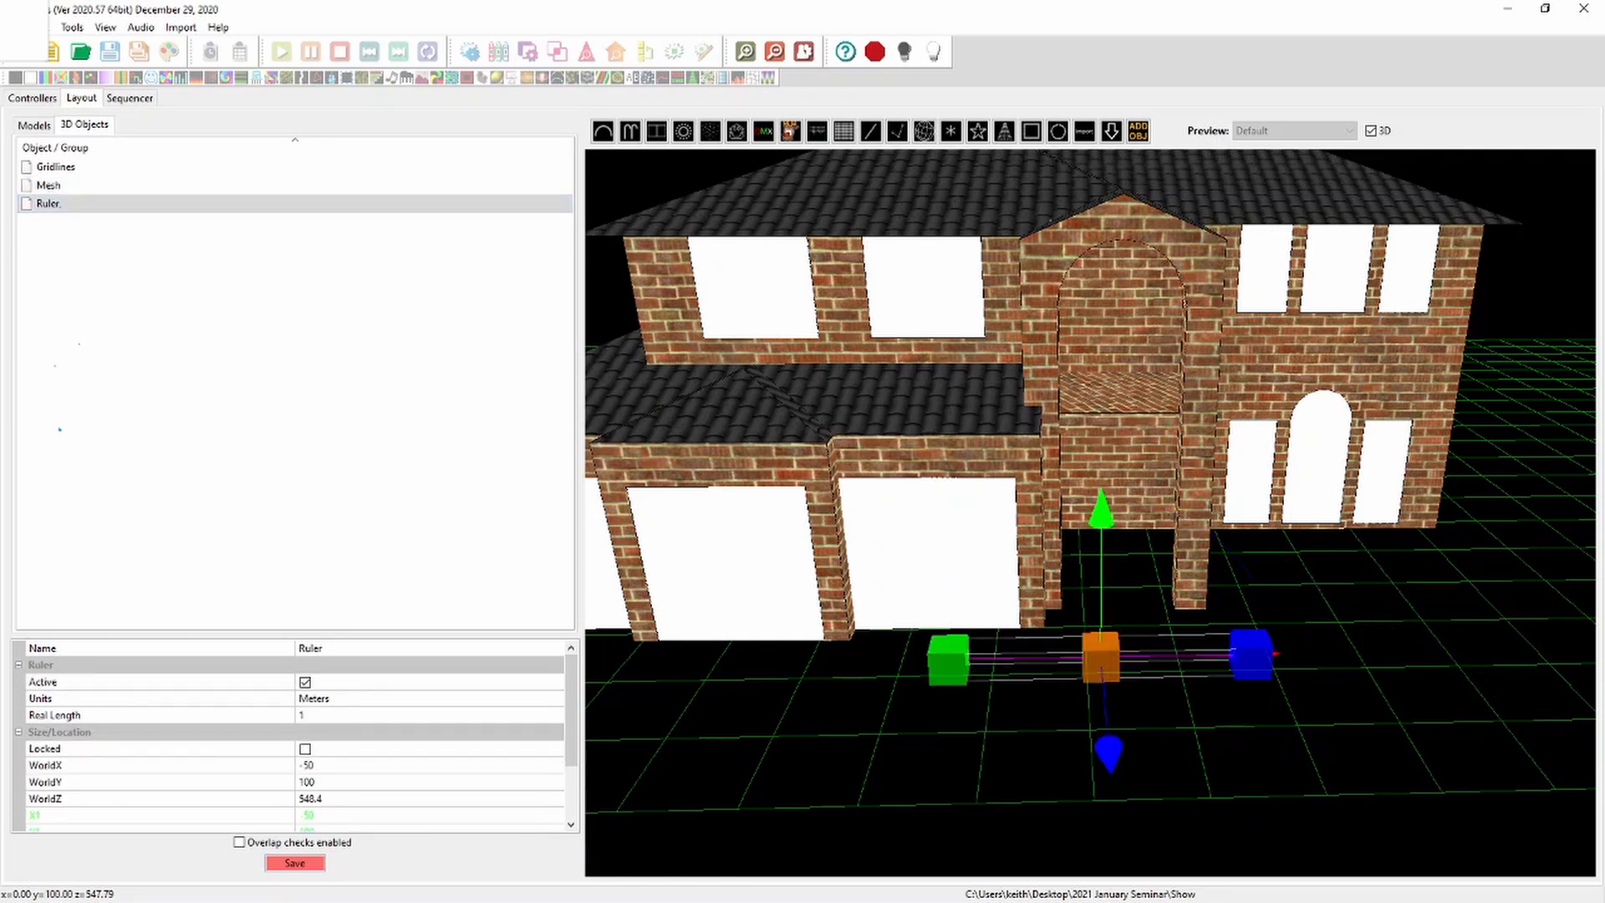
{"action": "left_click_drag", "start_coordinate": [1108, 753], "coordinate": [1100, 656]}
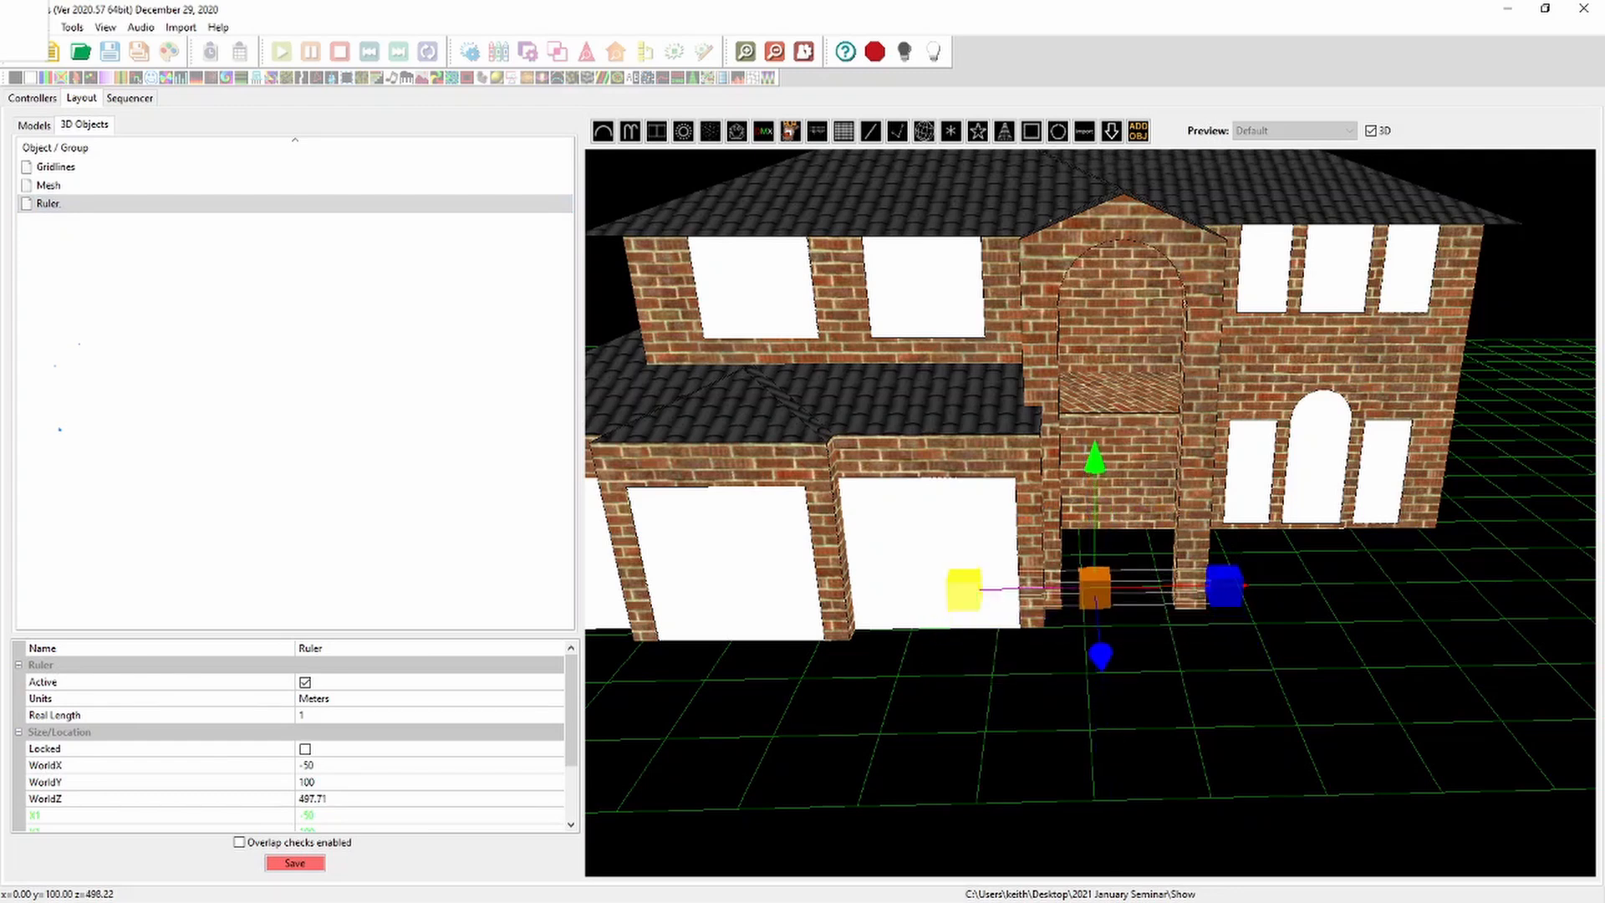
Move the ruler's green start point to the upper-left corner of the rightmost garage door, about X -122.7, Z 359
{"action": "left_click", "coordinate": [964, 590]}
{"action": "left_click_drag", "start_coordinate": [950, 658], "coordinate": [978, 526]}
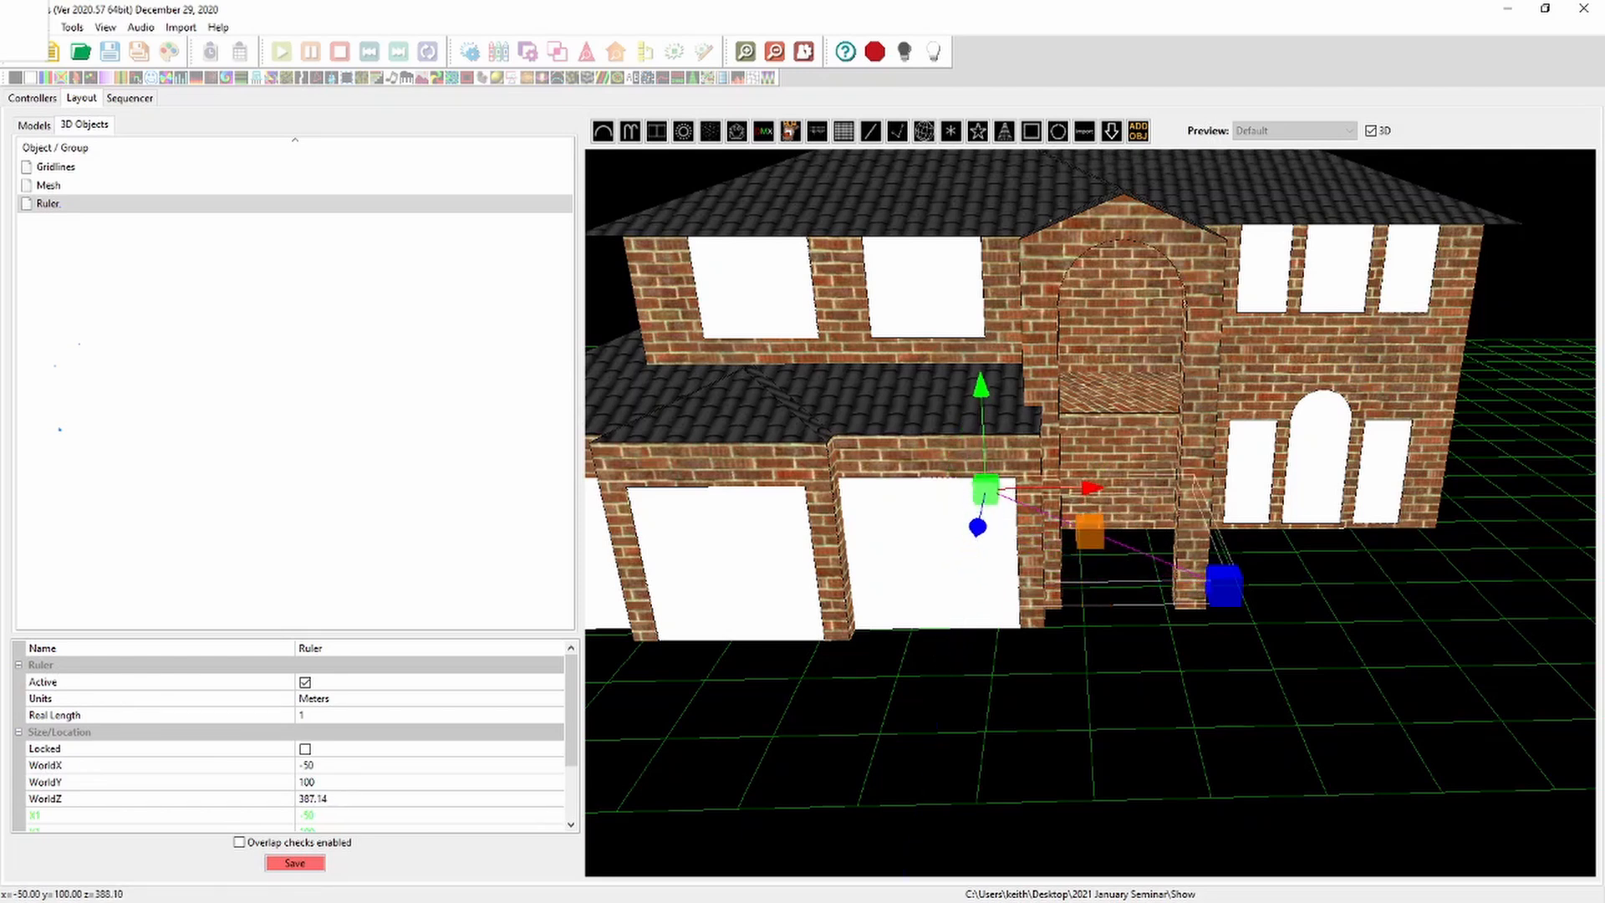
{"action": "left_click_drag", "start_coordinate": [1090, 487], "coordinate": [945, 489]}
{"action": "left_click_drag", "start_coordinate": [814, 529], "coordinate": [804, 543]}
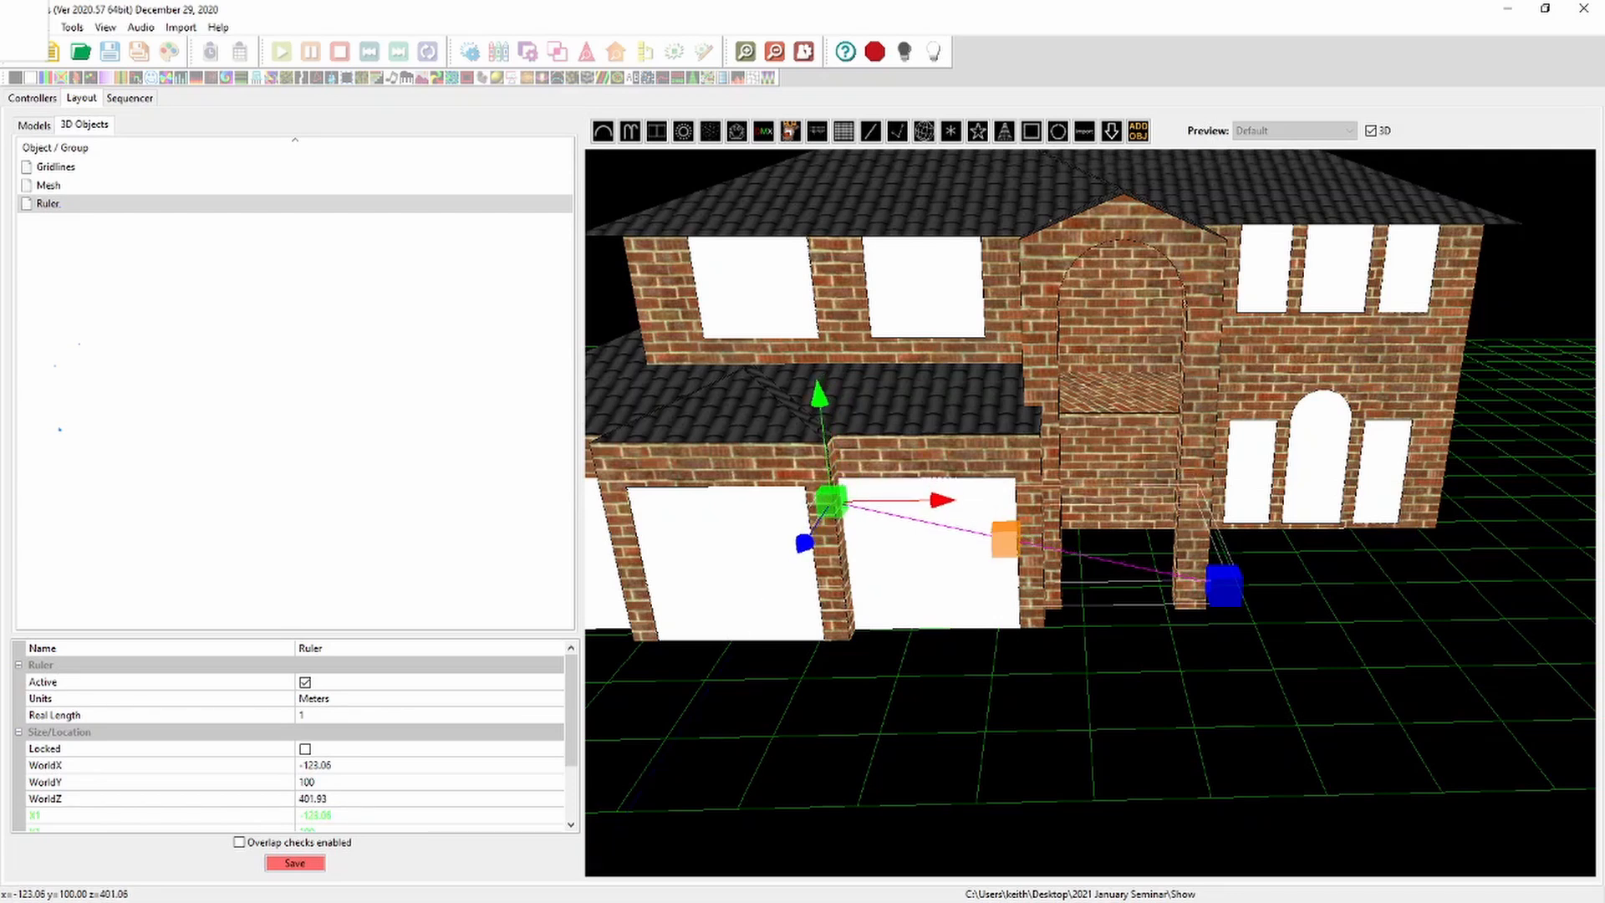
{"action": "left_click_drag", "start_coordinate": [942, 499], "coordinate": [942, 500]}
{"action": "left_click_drag", "start_coordinate": [995, 677], "coordinate": [991, 712]}
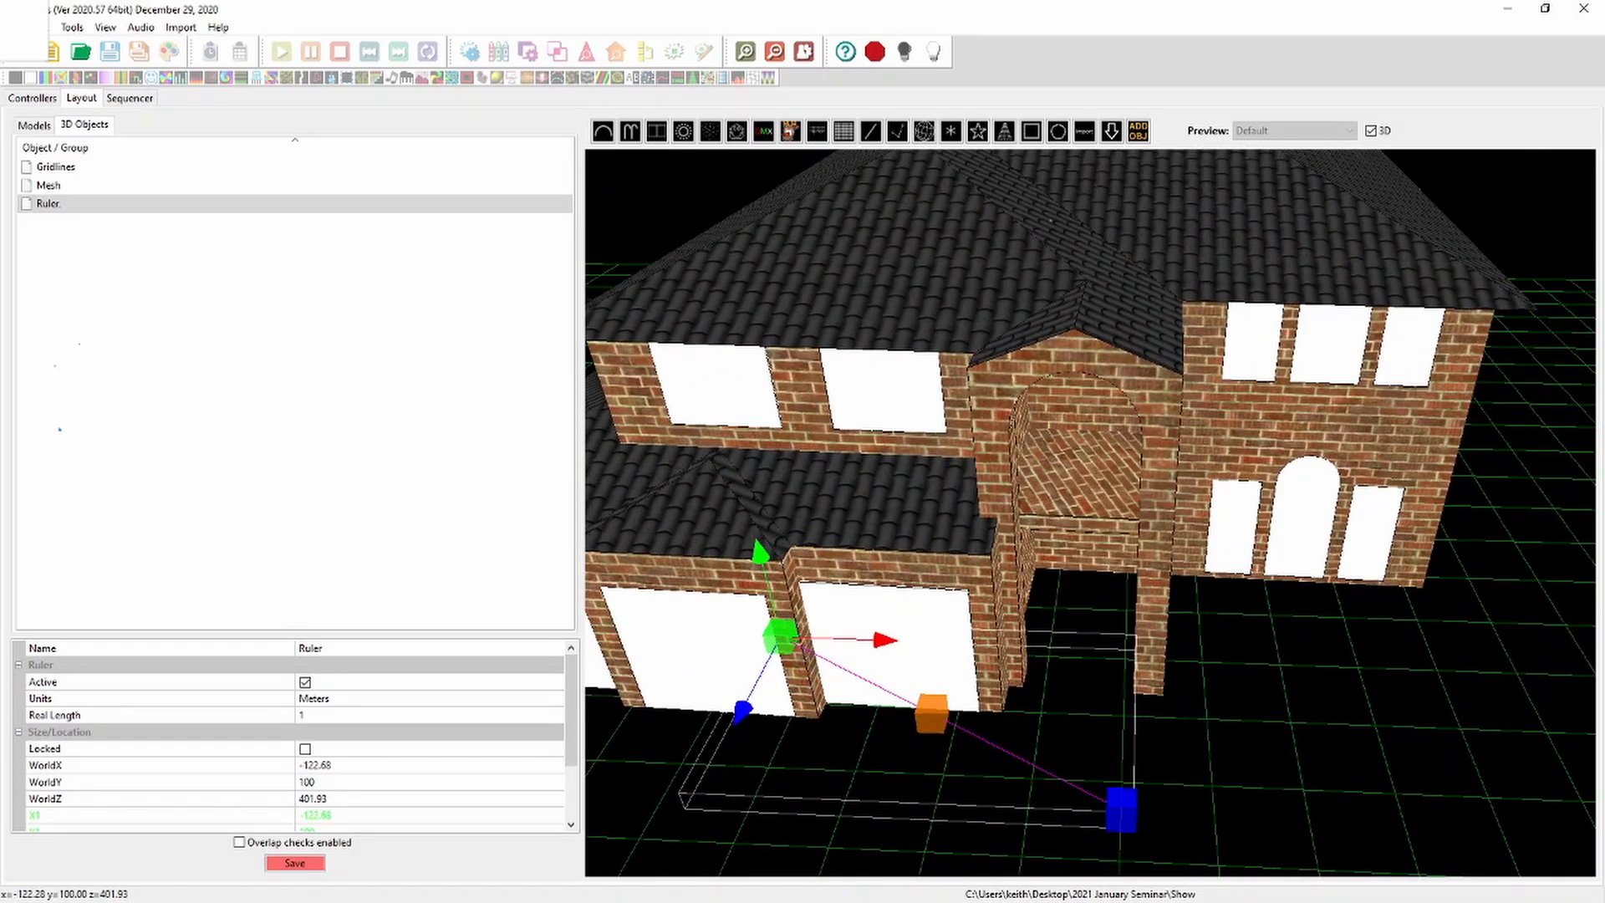
{"action": "left_click_drag", "start_coordinate": [742, 709], "coordinate": [775, 649]}
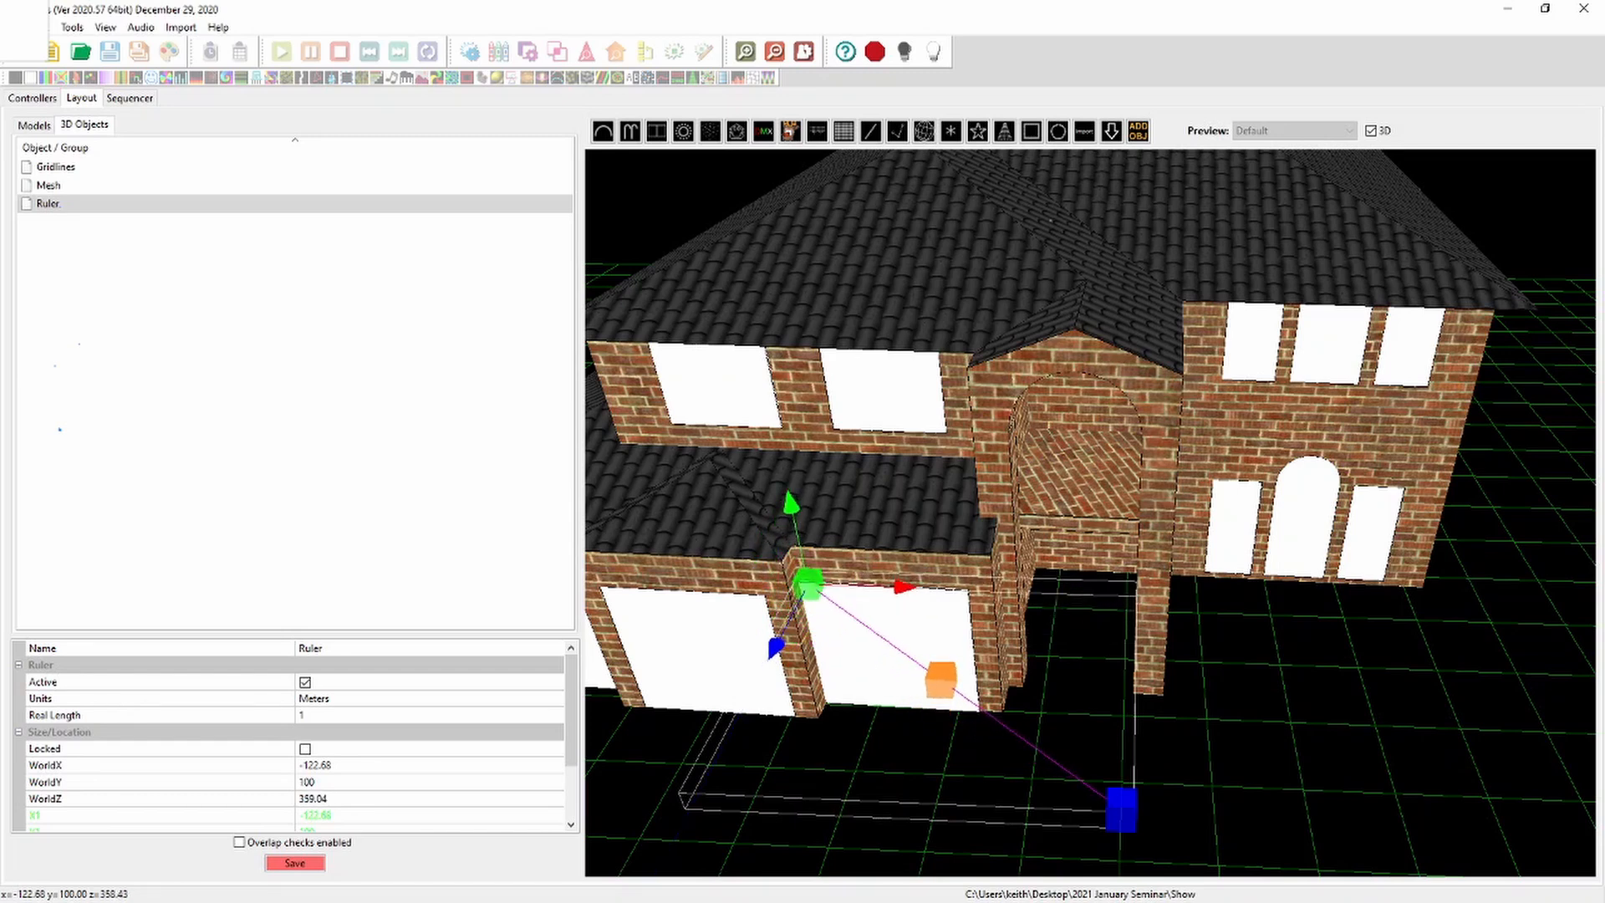
Move the ruler's blue end point to the same garage door's upper-right corner, about X -34.7, Z 362
{"action": "left_click_drag", "start_coordinate": [967, 739], "coordinate": [966, 735]}
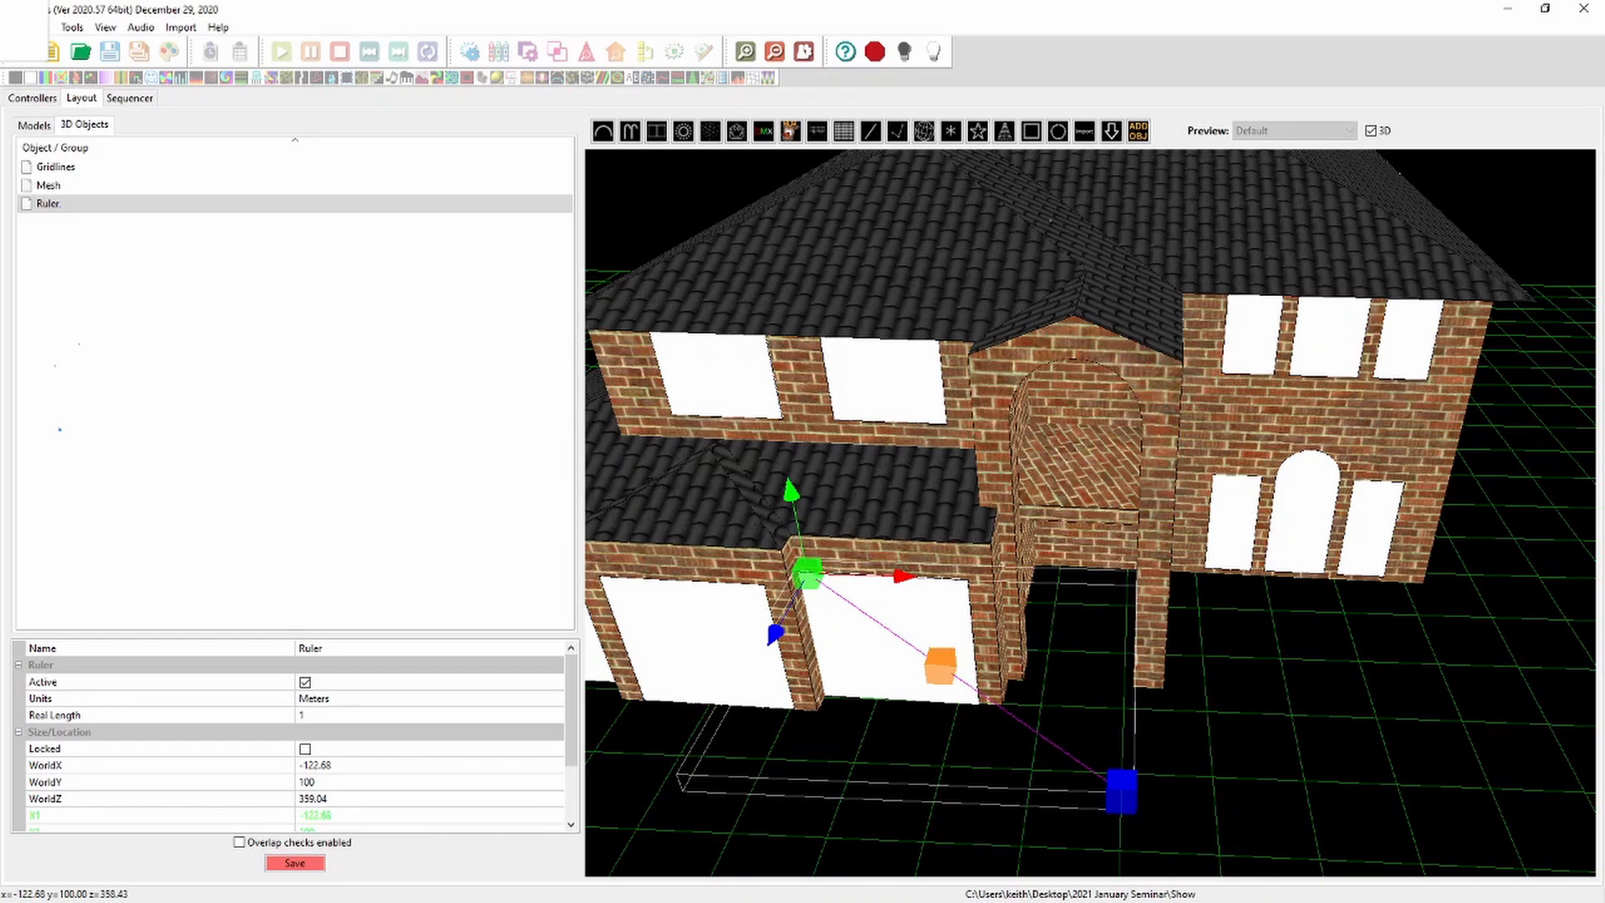
{"action": "left_click", "coordinate": [1121, 790]}
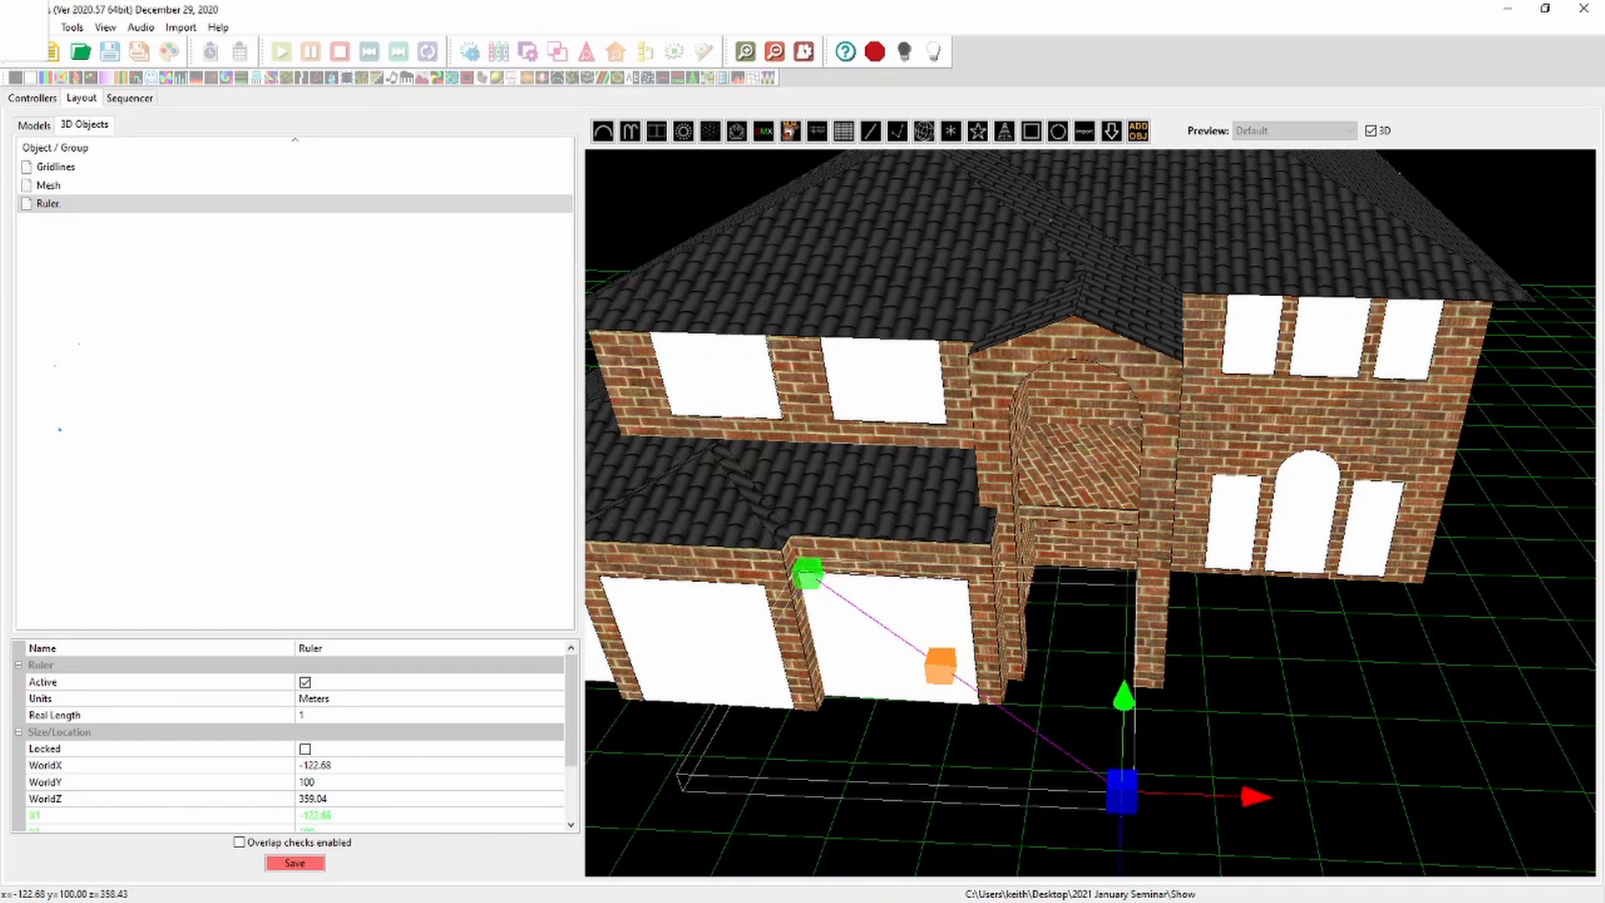
{"action": "scroll", "coordinate": [1091, 513], "scroll_direction": "down", "scroll_amount": 4}
{"action": "scroll", "coordinate": [1090, 512], "scroll_direction": "up", "scroll_amount": 7}
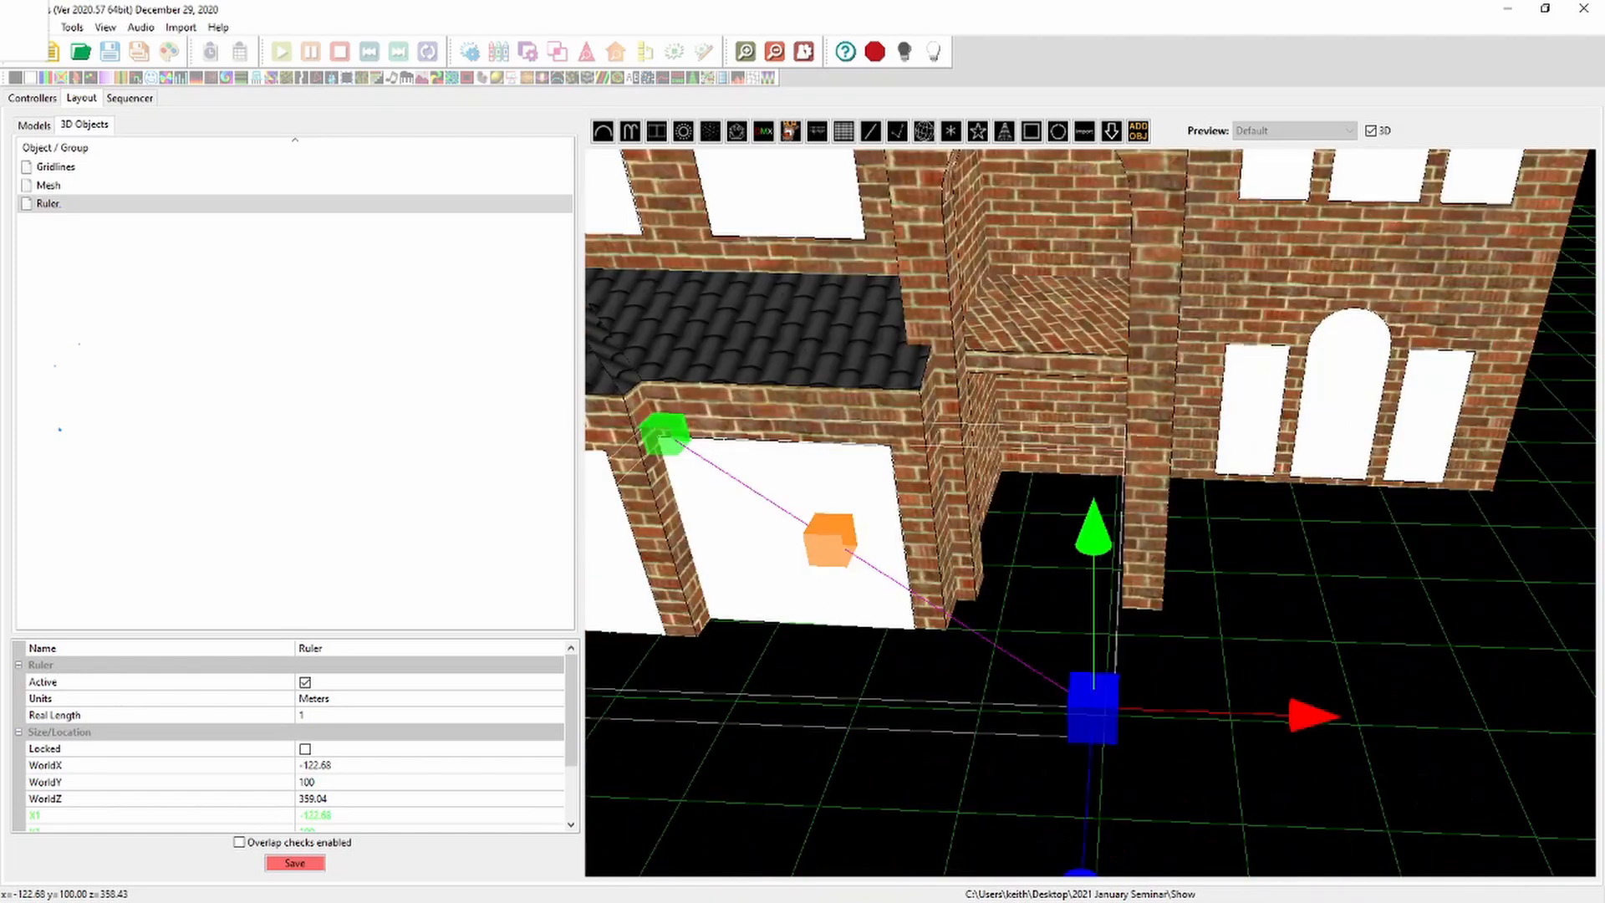
{"action": "scroll", "coordinate": [1120, 585], "scroll_direction": "down", "scroll_amount": 4}
{"action": "left_click_drag", "start_coordinate": [1164, 582], "coordinate": [1157, 402]}
{"action": "left_click_drag", "start_coordinate": [1261, 362], "coordinate": [1095, 361]}
{"action": "left_click_drag", "start_coordinate": [978, 399], "coordinate": [977, 403]}
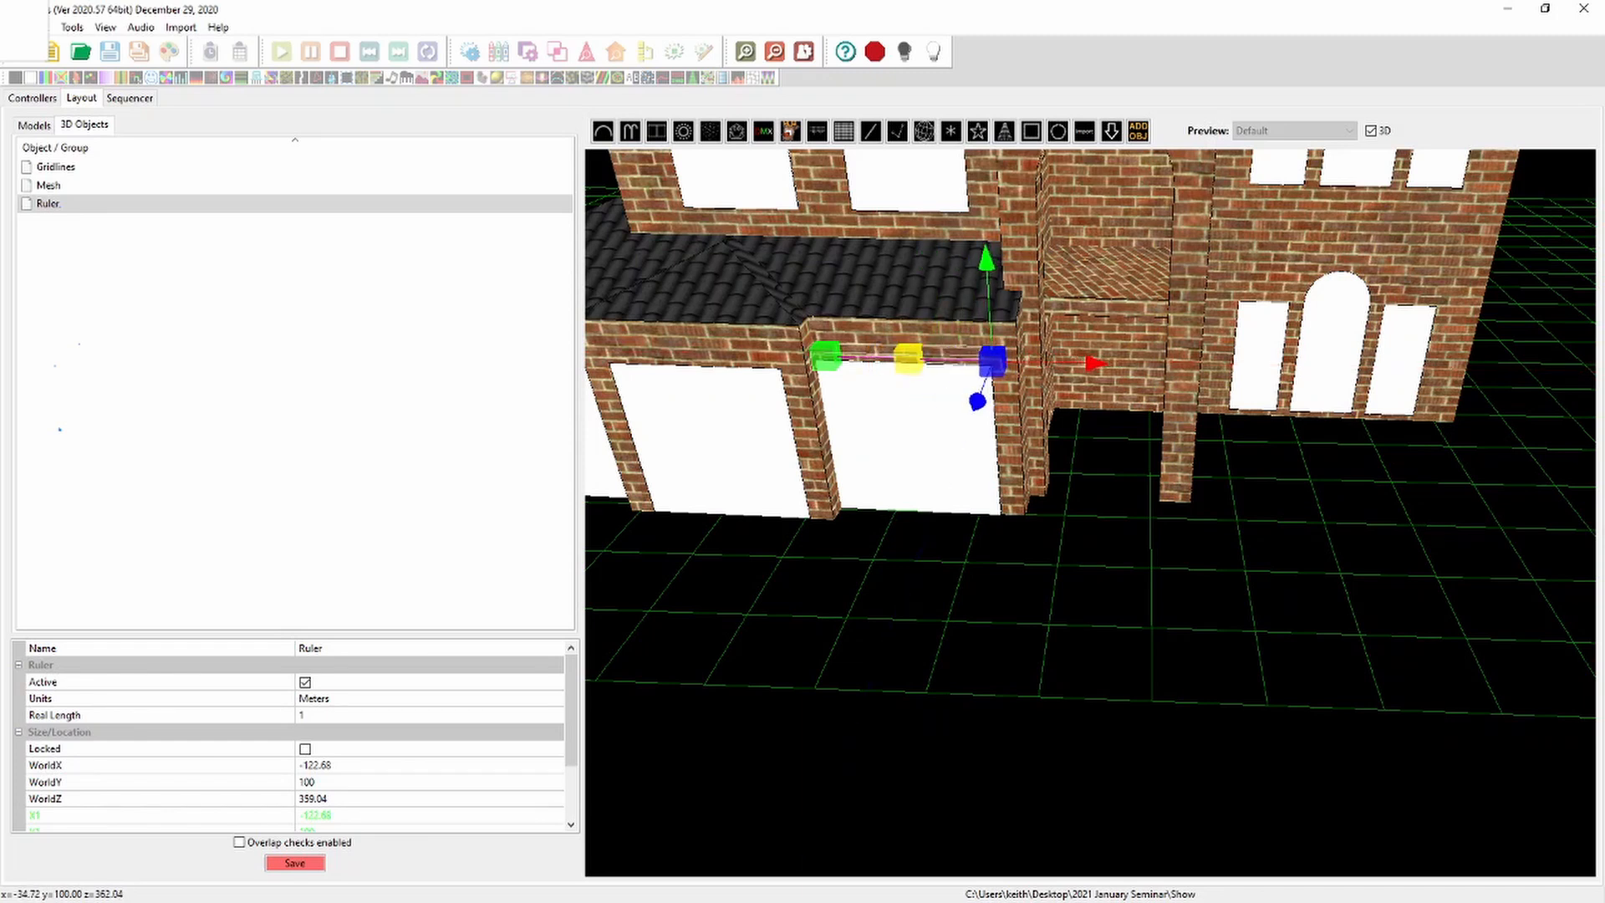
Set the ruler's real length to 2.4 with the units in meters
{"action": "scroll", "coordinate": [293, 735], "scroll_direction": "down", "scroll_amount": 1}
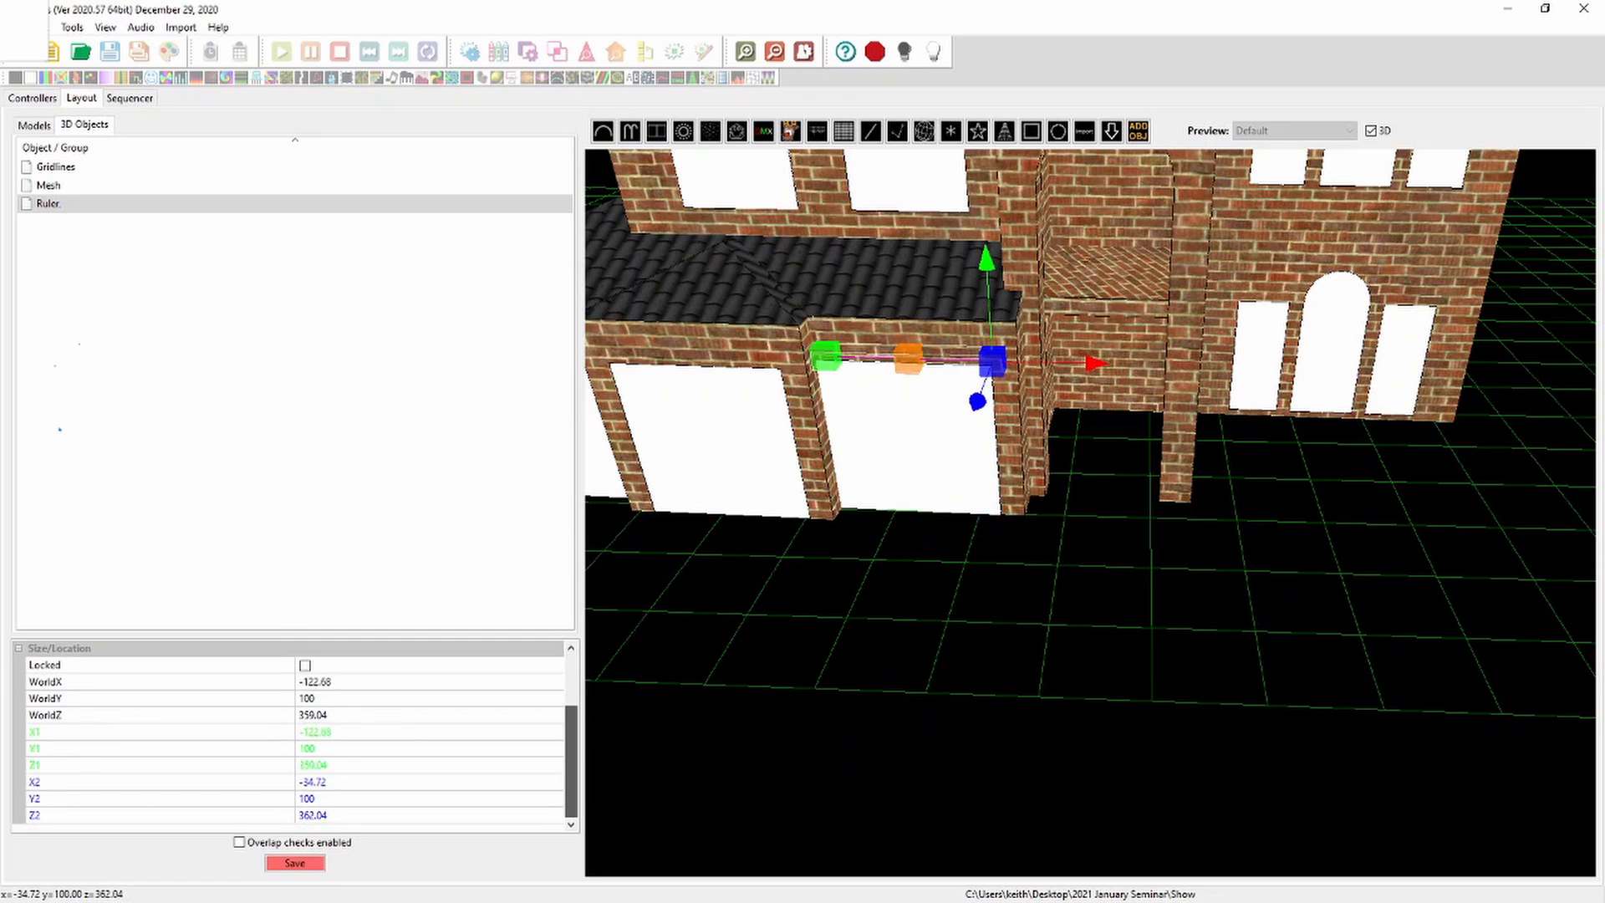
{"action": "scroll", "coordinate": [292, 735], "scroll_direction": "up", "scroll_amount": 1}
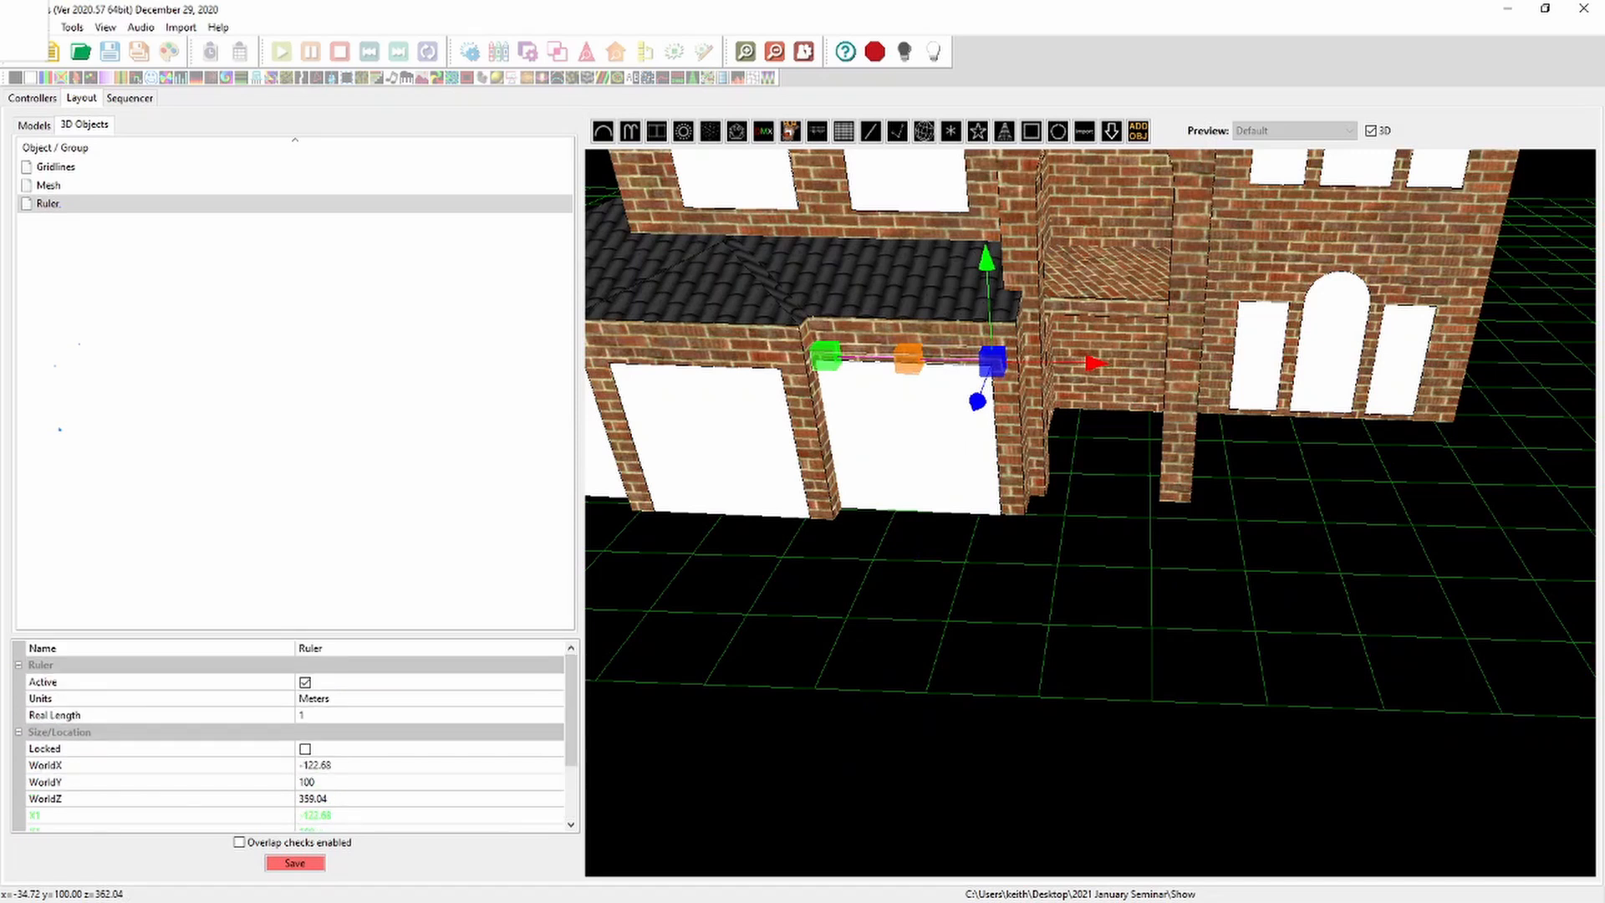
{"action": "left_click", "coordinate": [334, 715]}
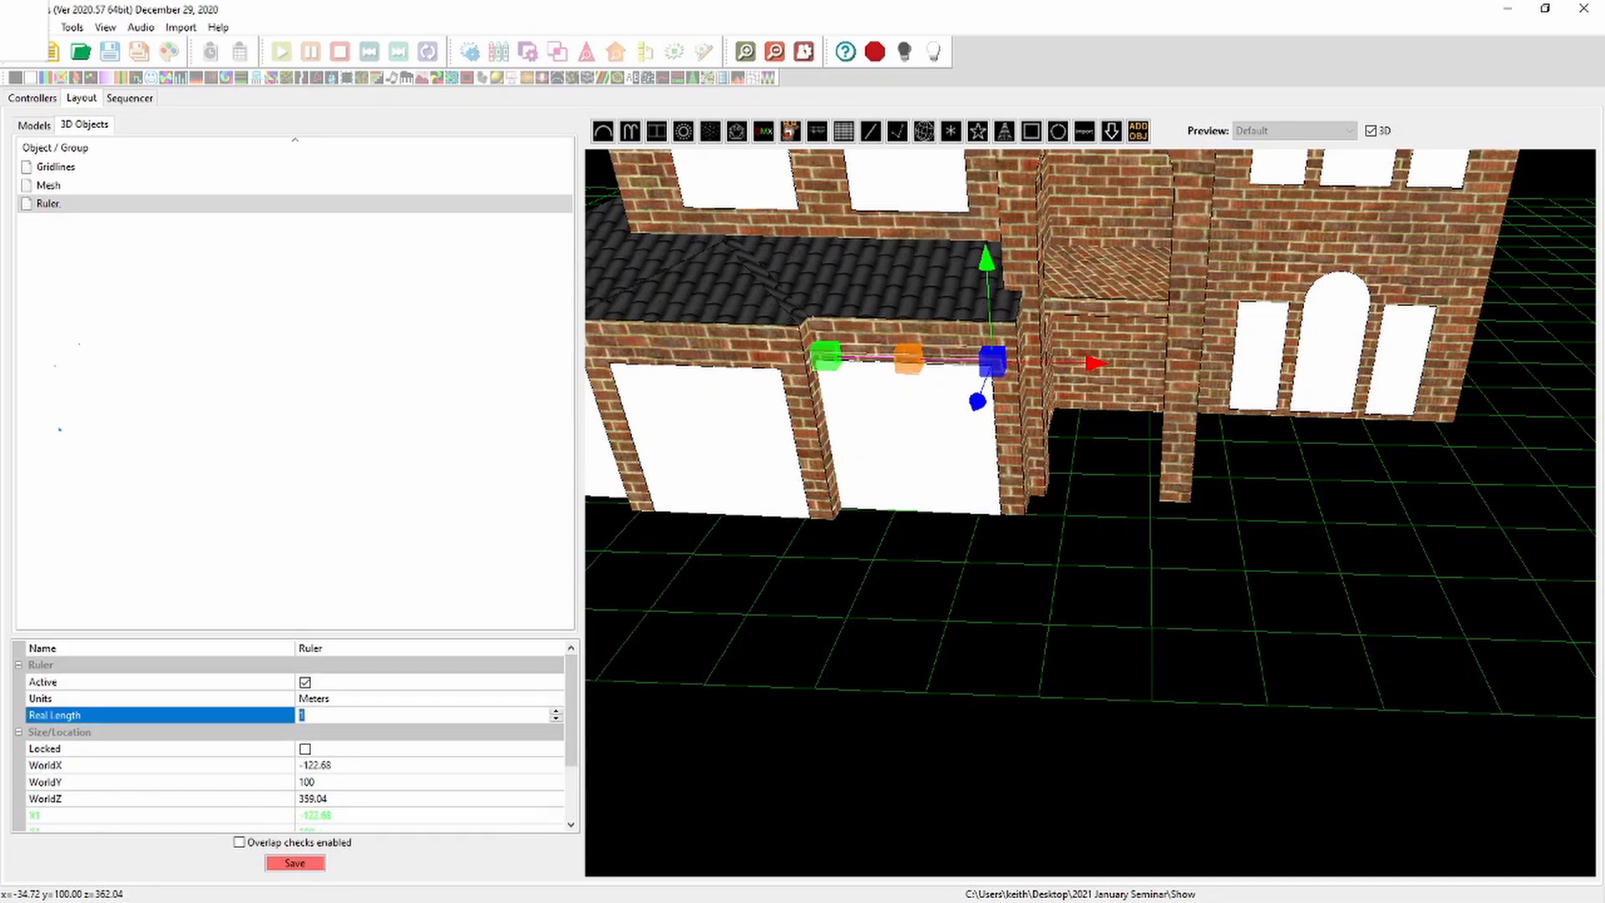
{"action": "type", "text": "2.4"}
{"action": "key", "text": "Return"}
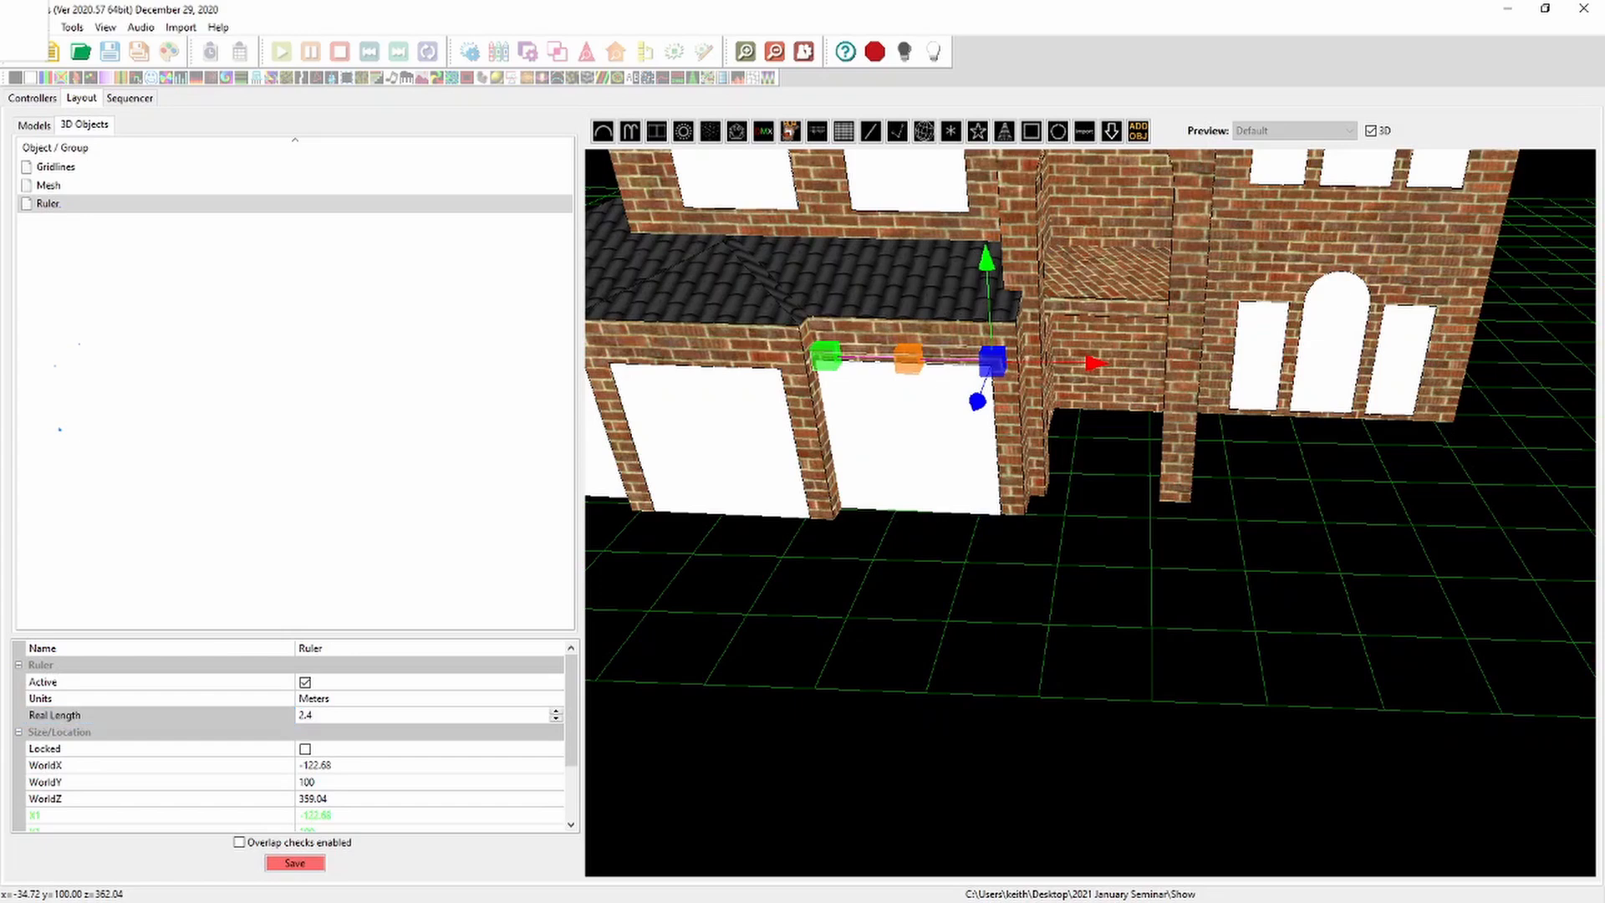
Place a Tree model about 46.6 m wide and 83.9 m high on the grid, in front of the house's arched window
{"action": "left_click_drag", "start_coordinate": [1120, 602], "coordinate": [1078, 606]}
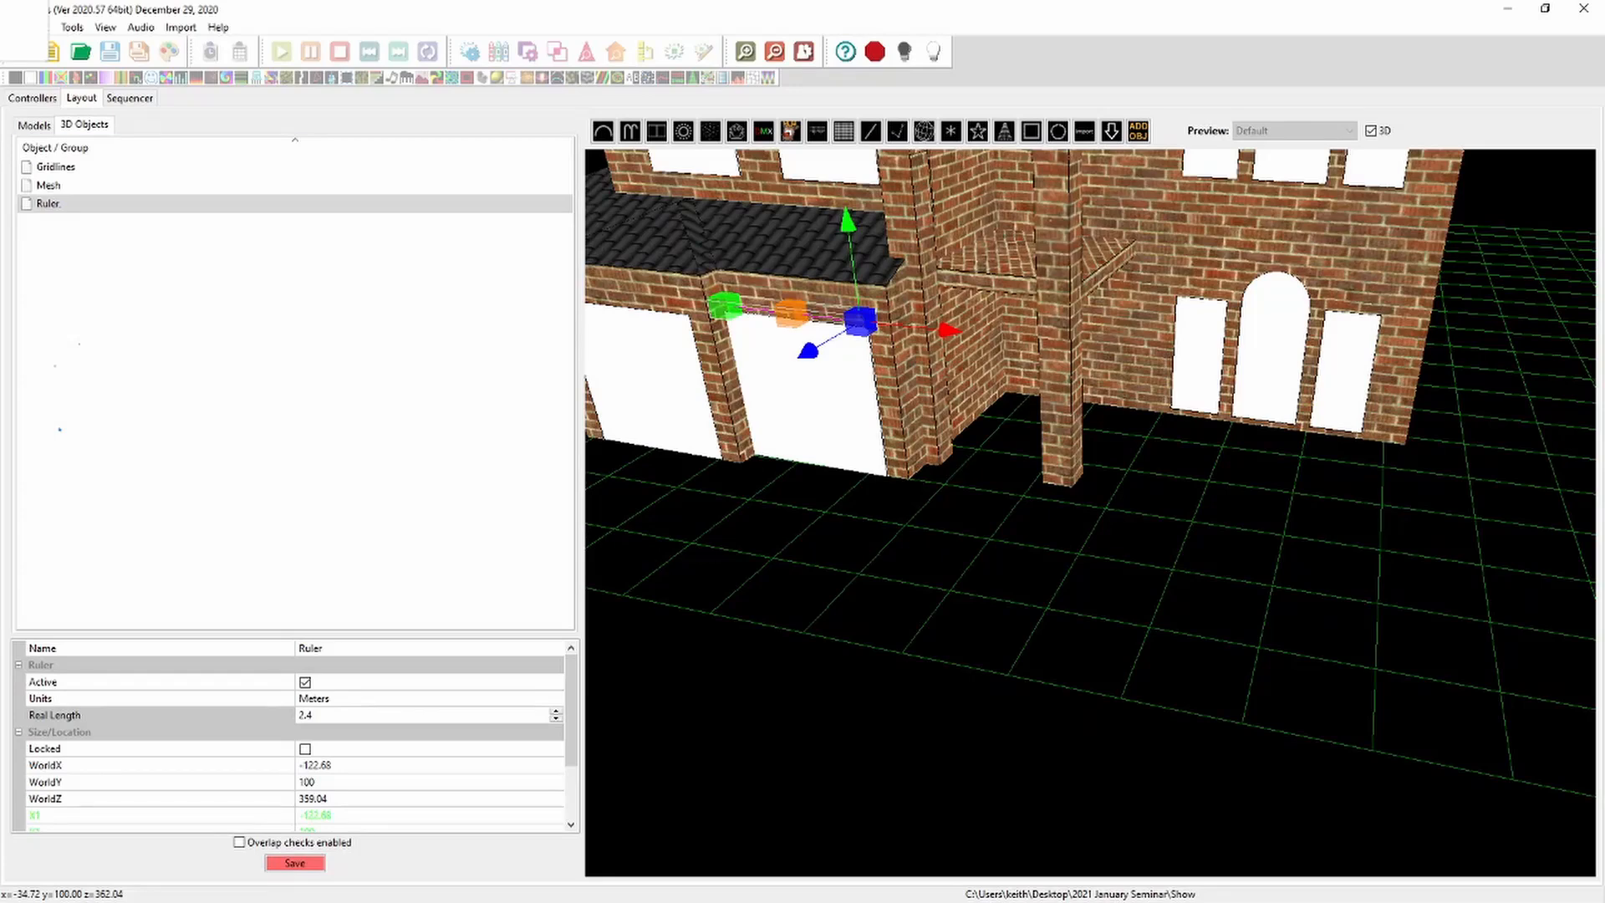
{"action": "left_click", "coordinate": [1005, 131]}
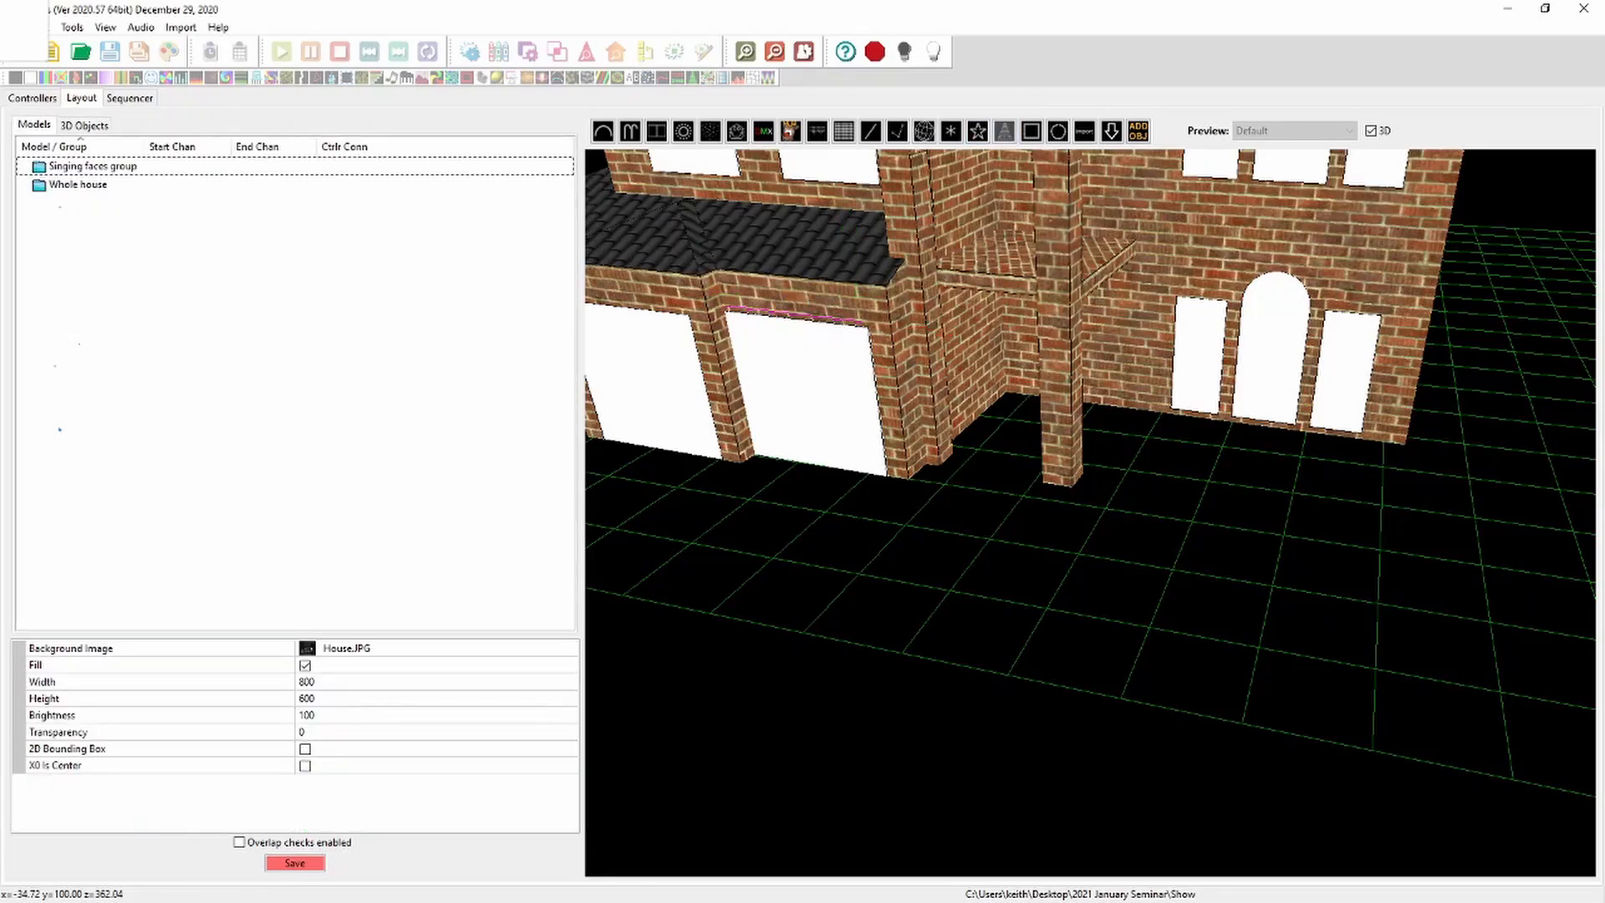
{"action": "left_click_drag", "start_coordinate": [1216, 637], "coordinate": [1221, 576]}
{"action": "left_click_drag", "start_coordinate": [1233, 439], "coordinate": [1224, 547]}
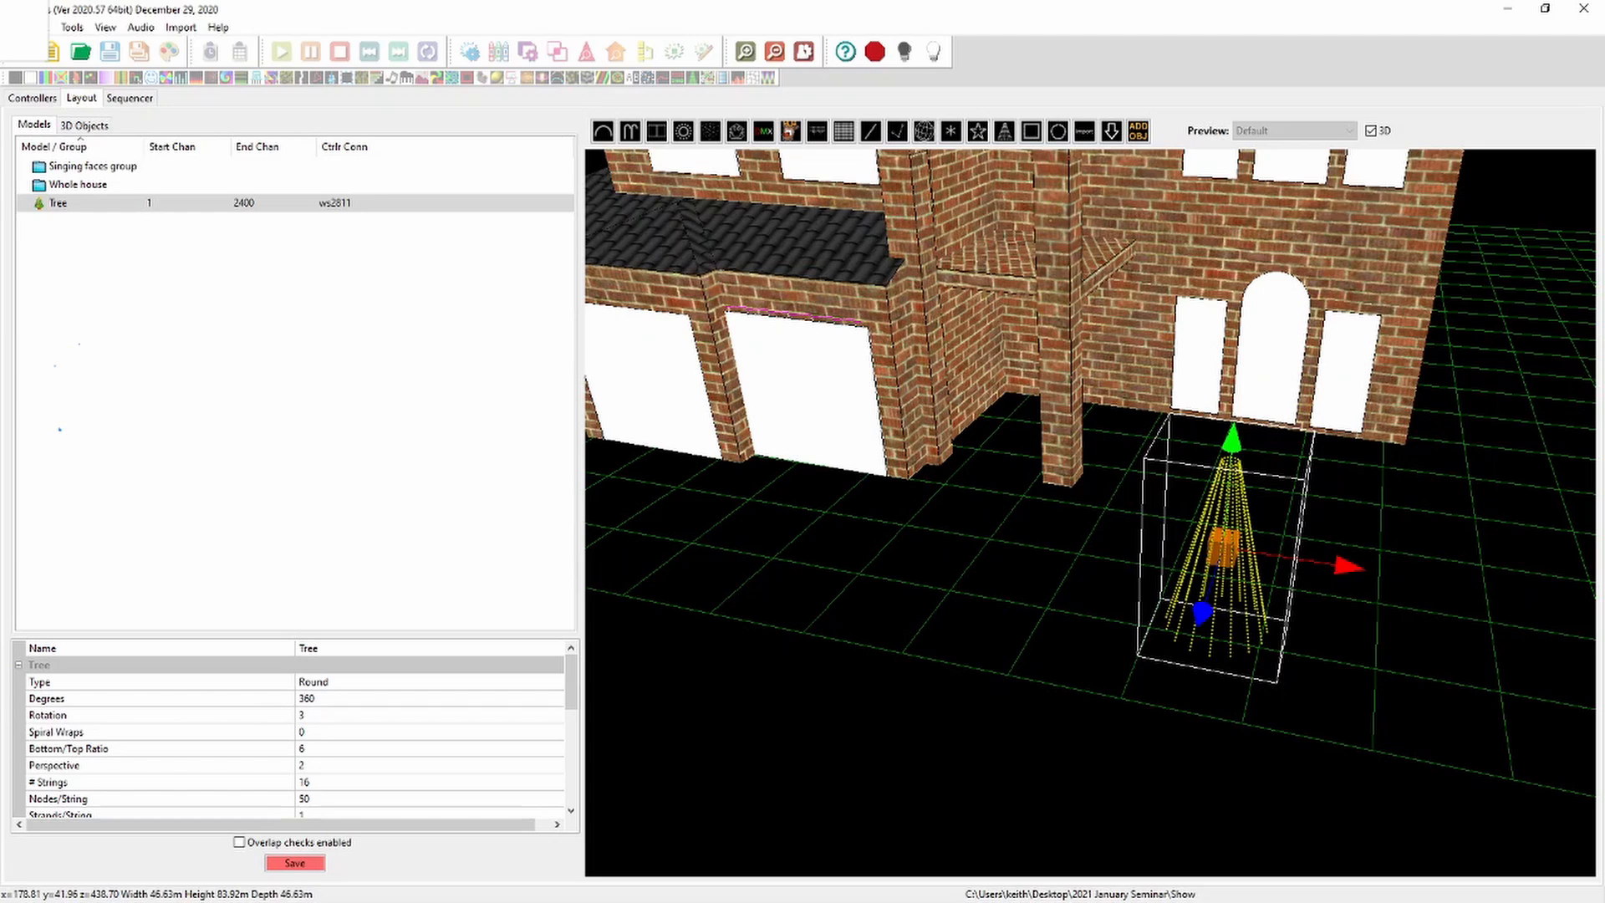
{"action": "left_click_drag", "start_coordinate": [1003, 669], "coordinate": [1003, 689]}
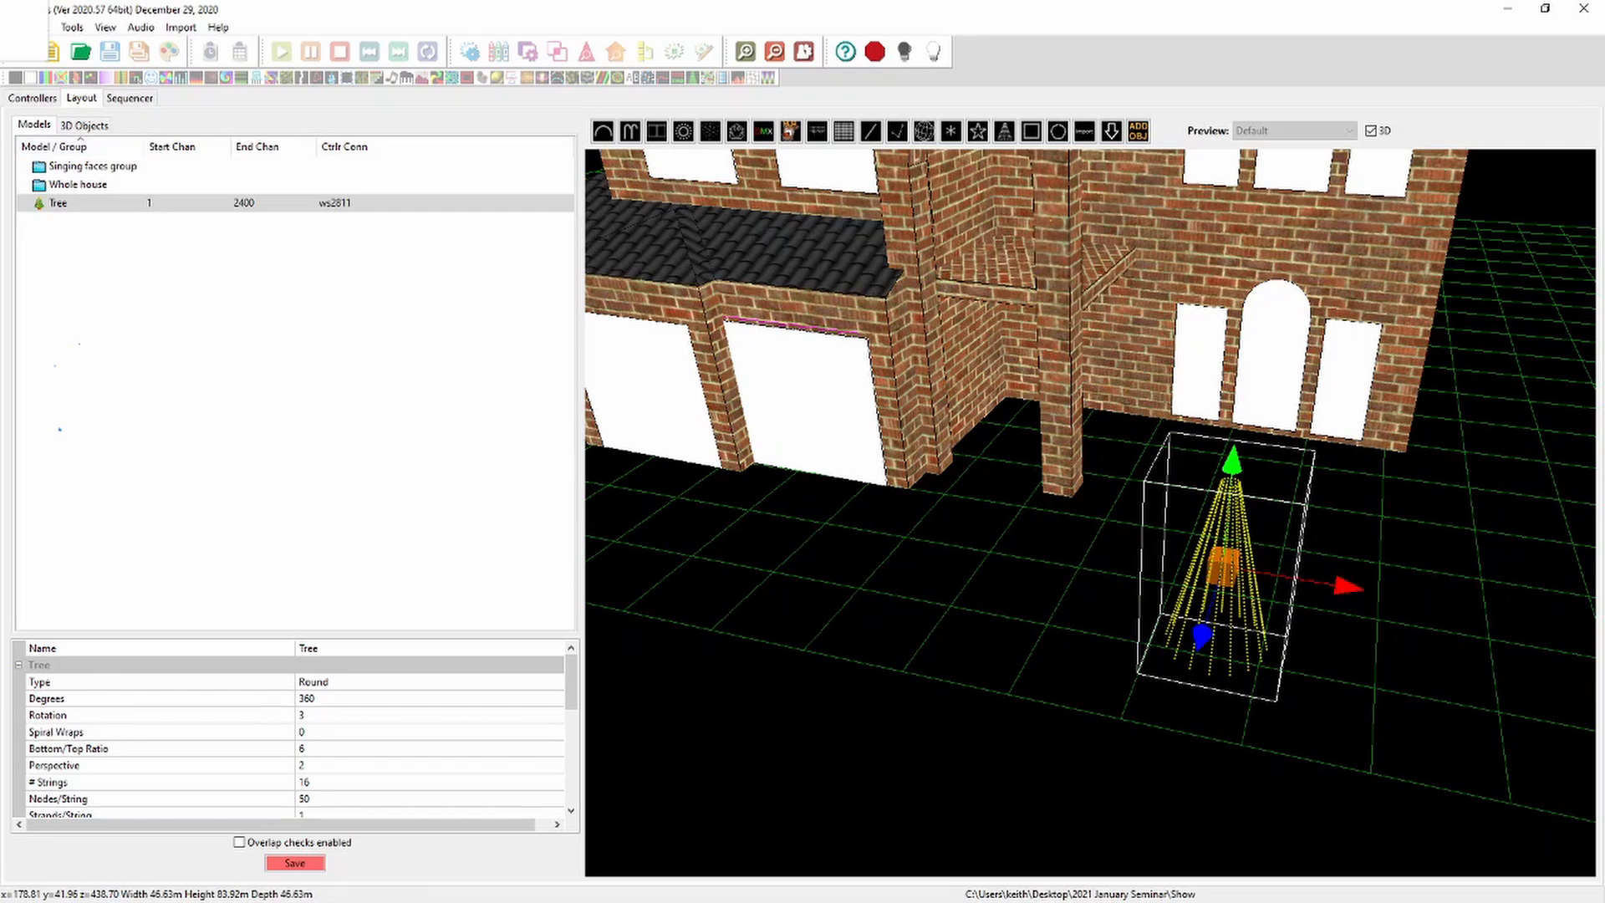
Review the Ruler object's settings and reselect the Tree model to check its real-world dimensions
{"action": "left_click", "coordinate": [84, 126]}
{"action": "left_click", "coordinate": [50, 204]}
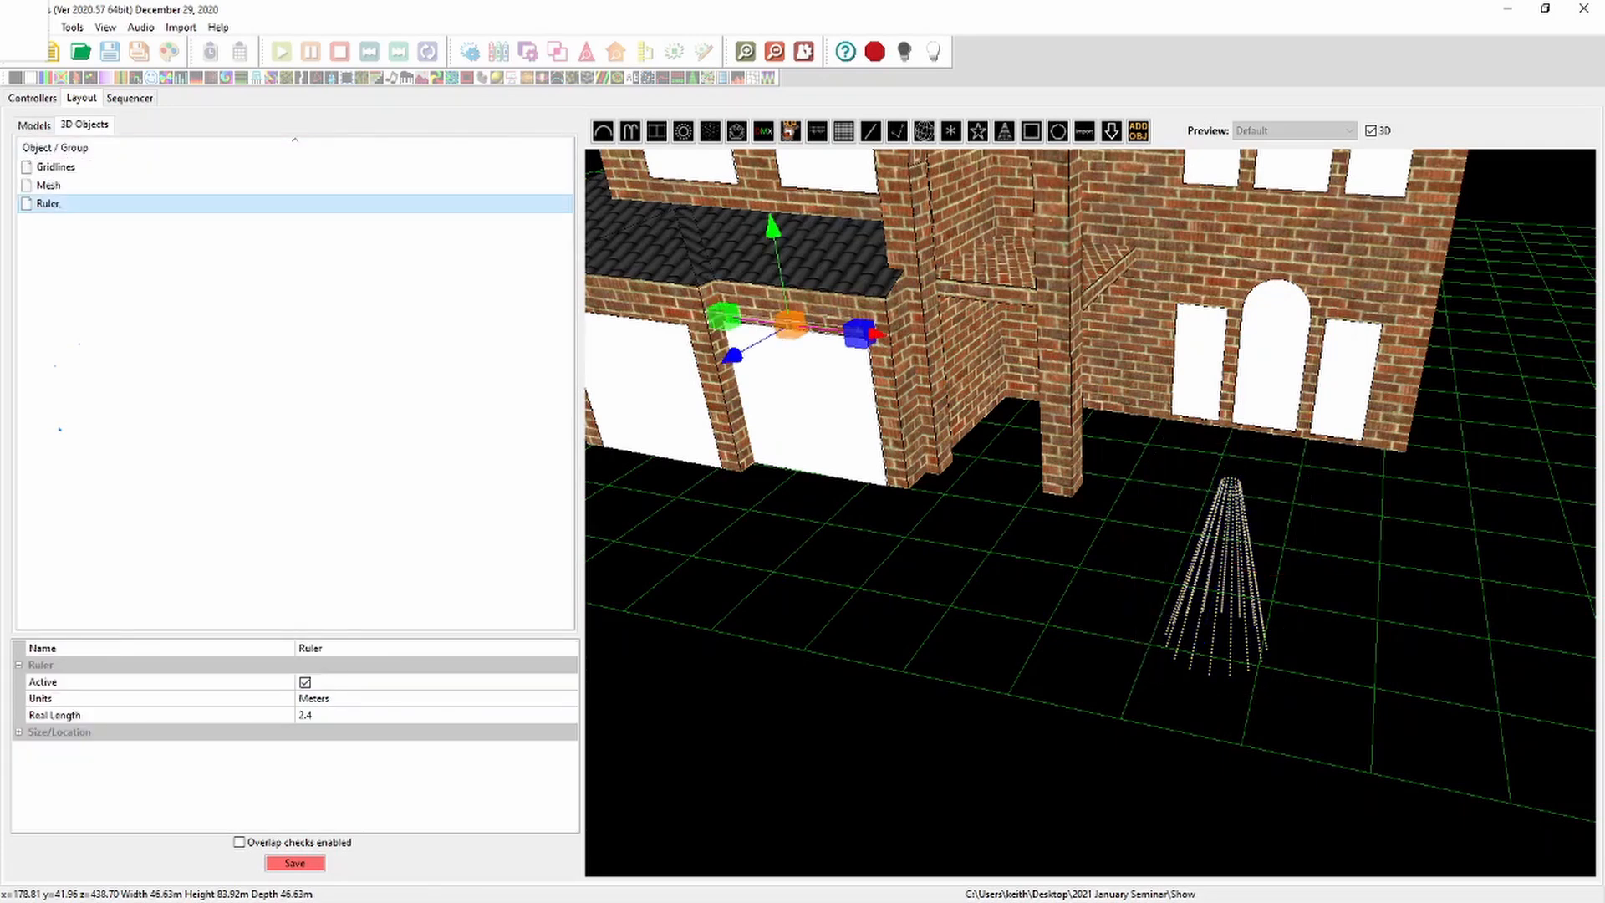
{"action": "left_click", "coordinate": [861, 368]}
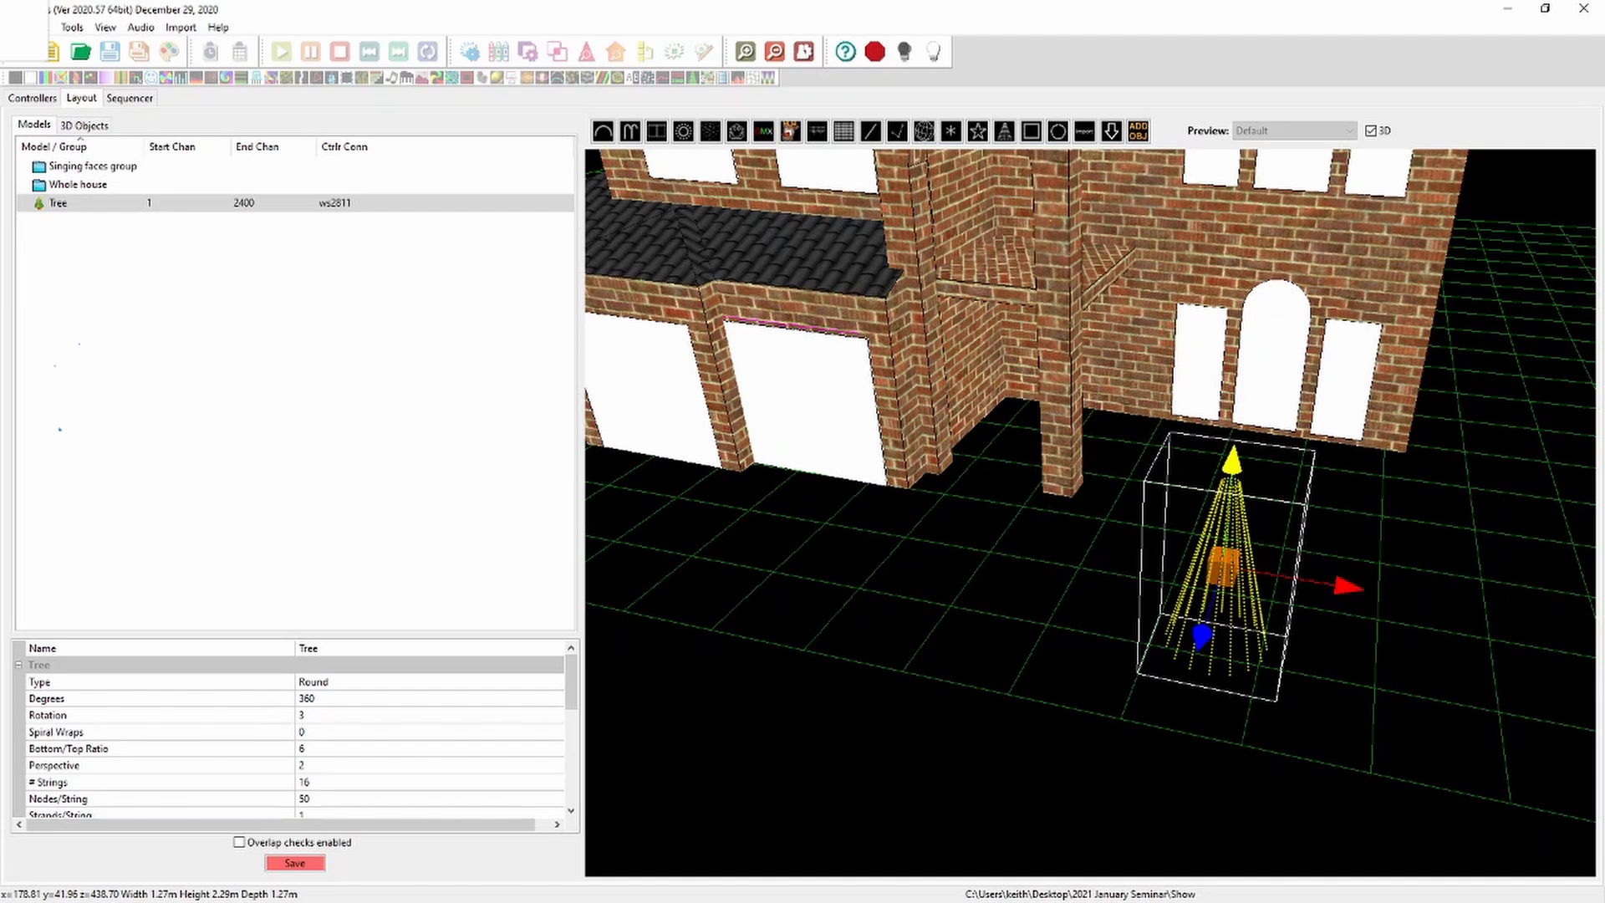
Scale the Tree model to about 1.57 m wide and 2.58 m high with its scaling handles
{"action": "left_click", "coordinate": [1224, 567]}
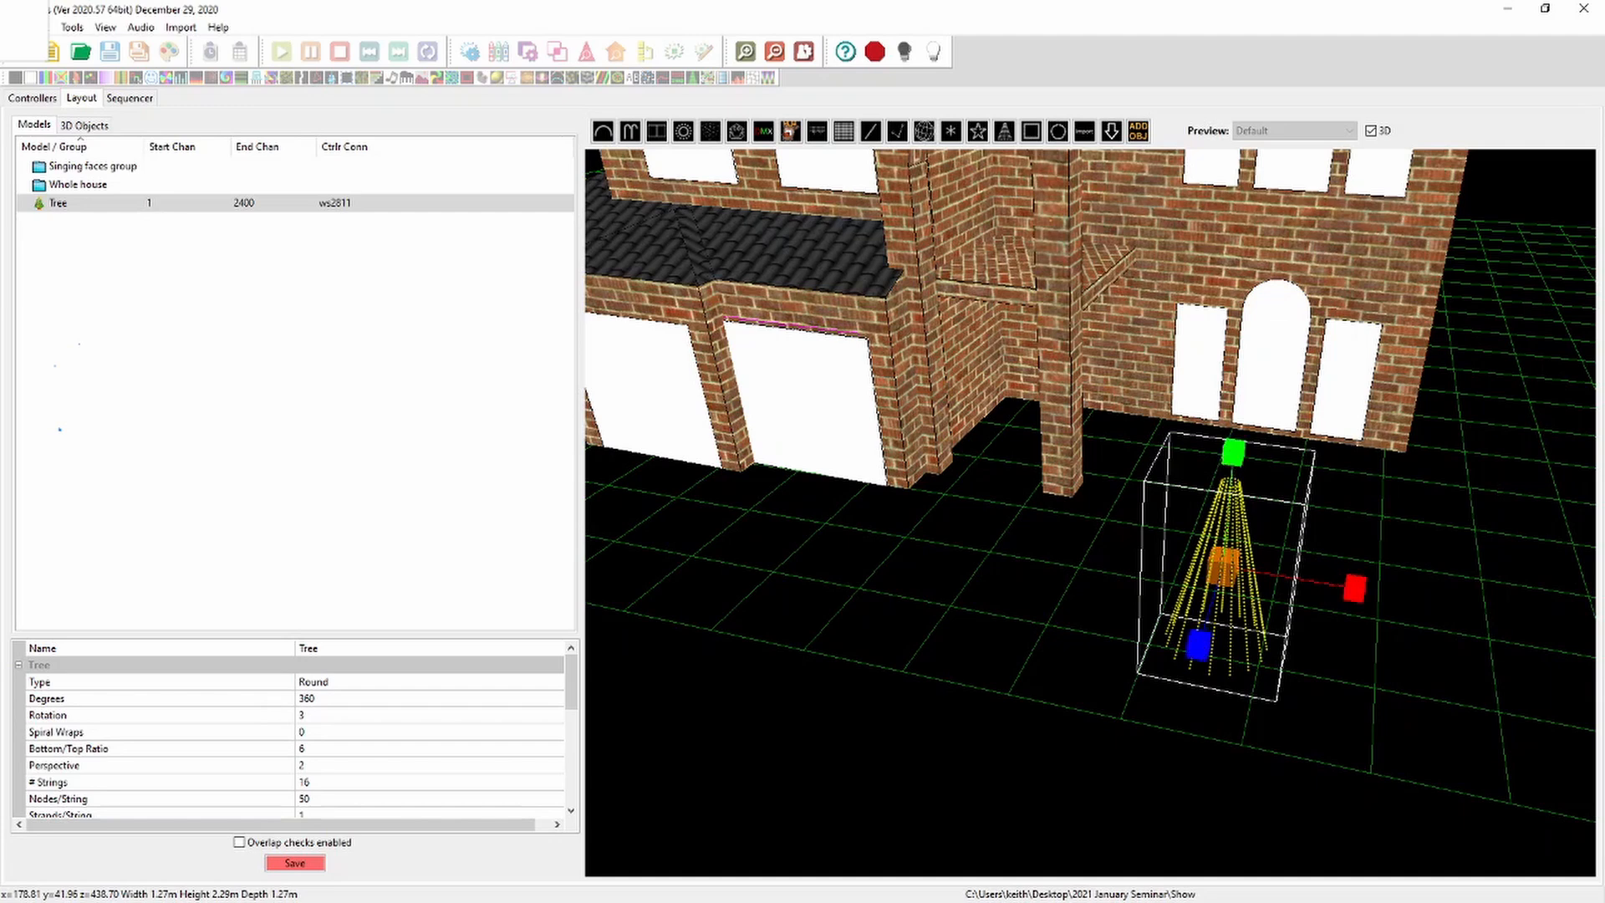
{"action": "mouse_move", "coordinate": [1233, 452]}
{"action": "left_mouse_down"}
{"action": "mouse_move", "coordinate": [1231, 480]}
{"action": "mouse_move", "coordinate": [1233, 451]}
{"action": "left_mouse_up"}
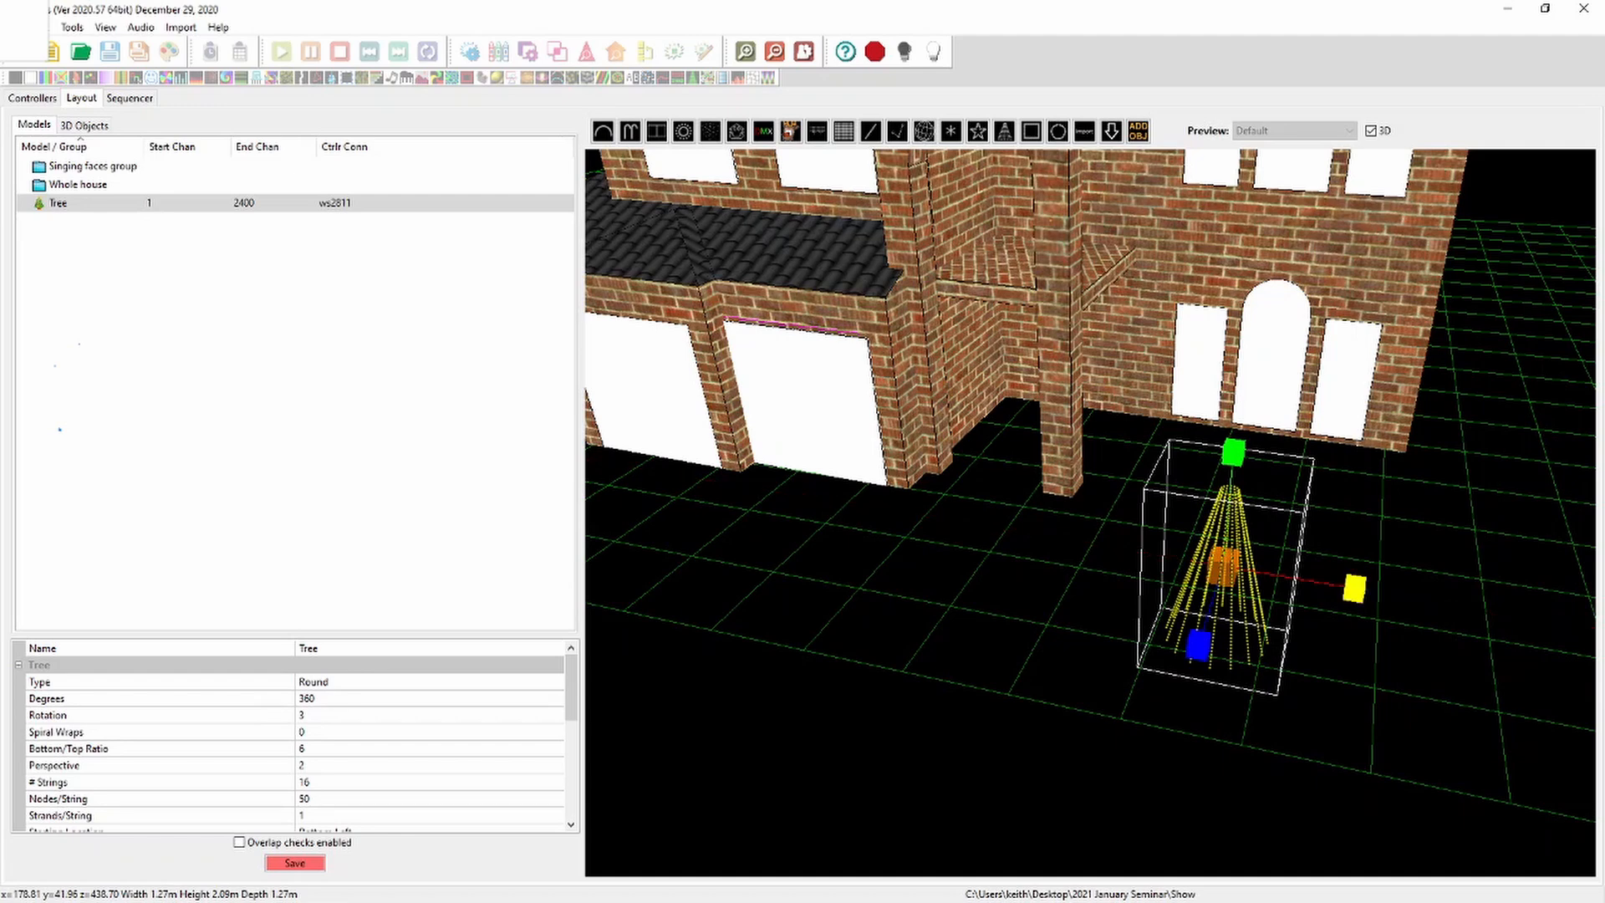
{"action": "mouse_move", "coordinate": [1354, 589]}
{"action": "left_mouse_down"}
{"action": "mouse_move", "coordinate": [1312, 582]}
{"action": "mouse_move", "coordinate": [1458, 605]}
{"action": "mouse_move", "coordinate": [1231, 570]}
{"action": "mouse_move", "coordinate": [1375, 592]}
{"action": "mouse_move", "coordinate": [1336, 586]}
{"action": "mouse_move", "coordinate": [1354, 587]}
{"action": "left_mouse_up"}
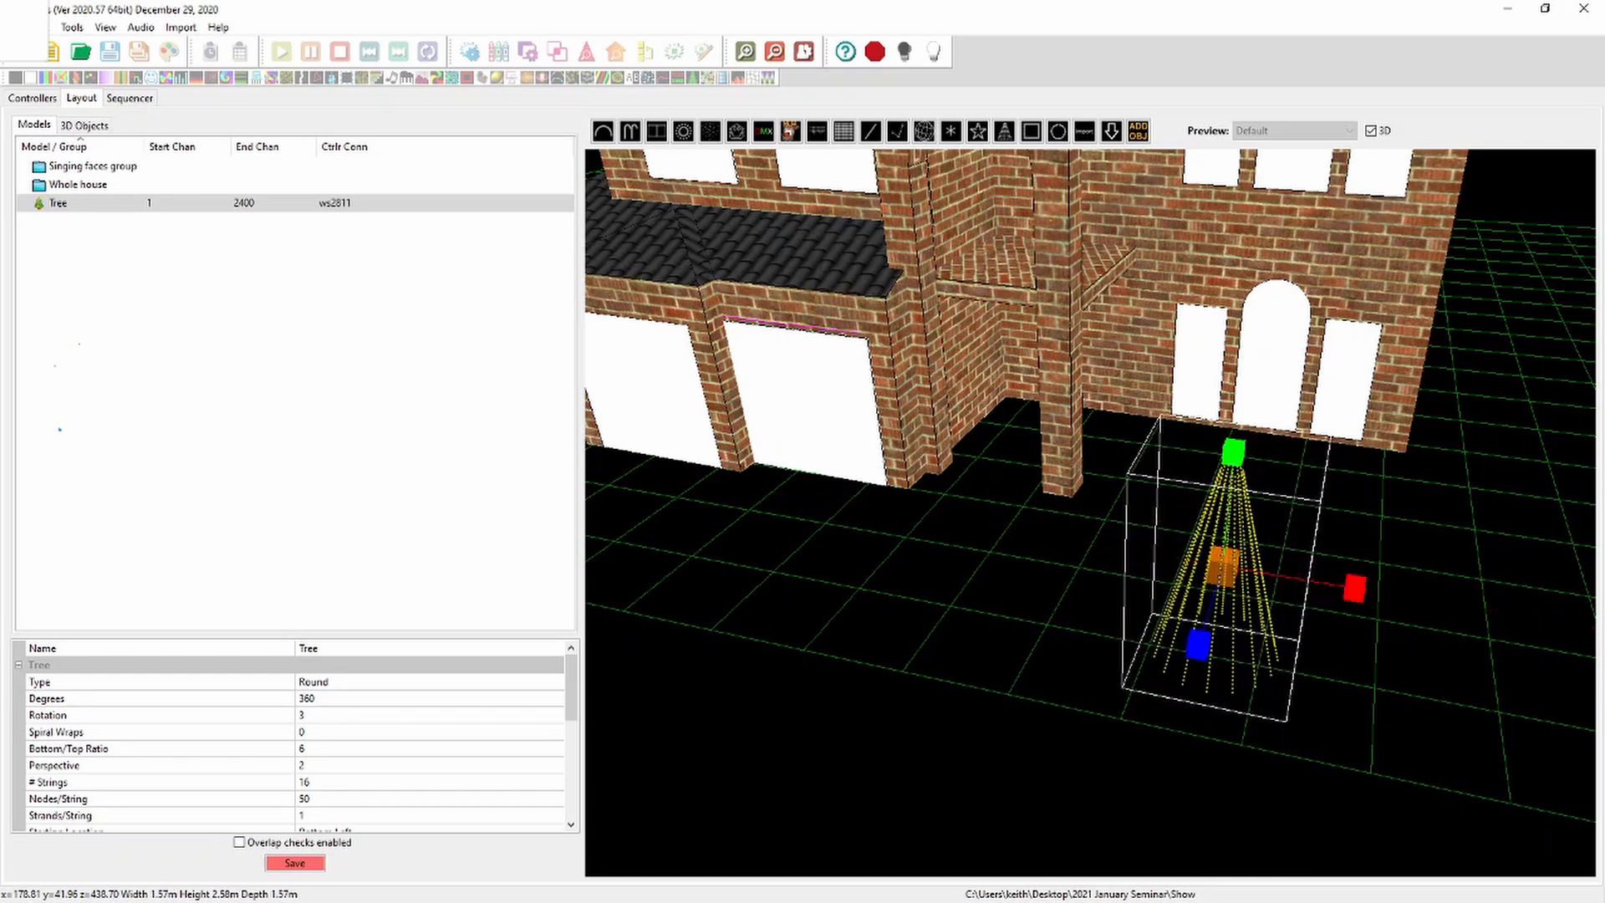
Align the enlarged Tree model with the ground
{"action": "right_click", "coordinate": [1379, 390]}
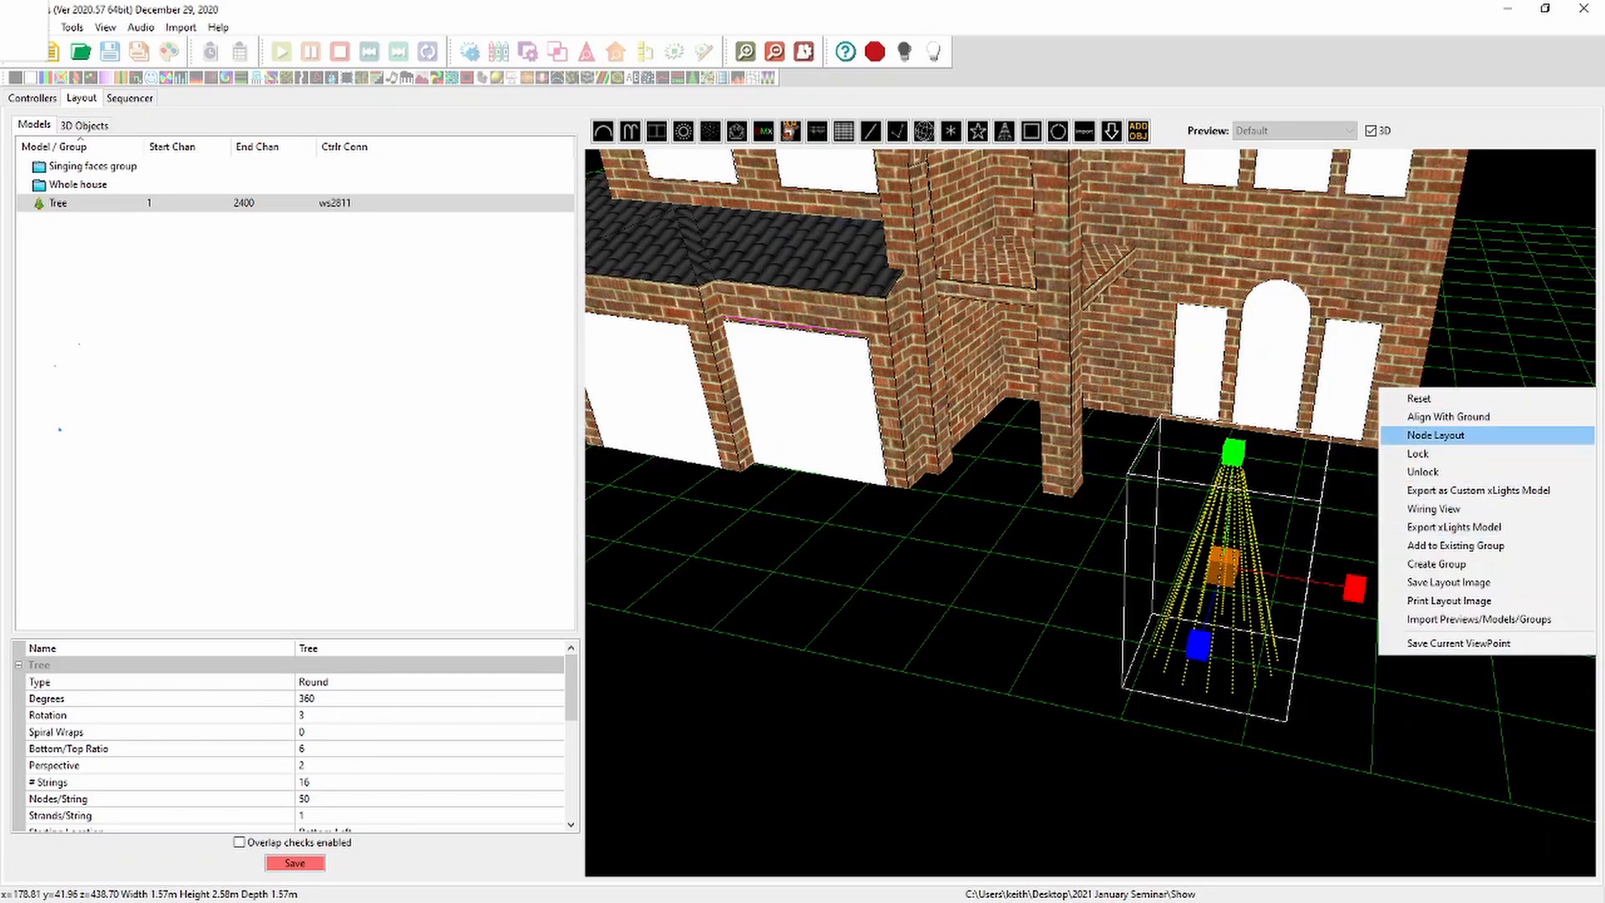
{"action": "left_click", "coordinate": [1449, 417]}
{"action": "left_click_drag", "start_coordinate": [1449, 418], "coordinate": [1480, 367]}
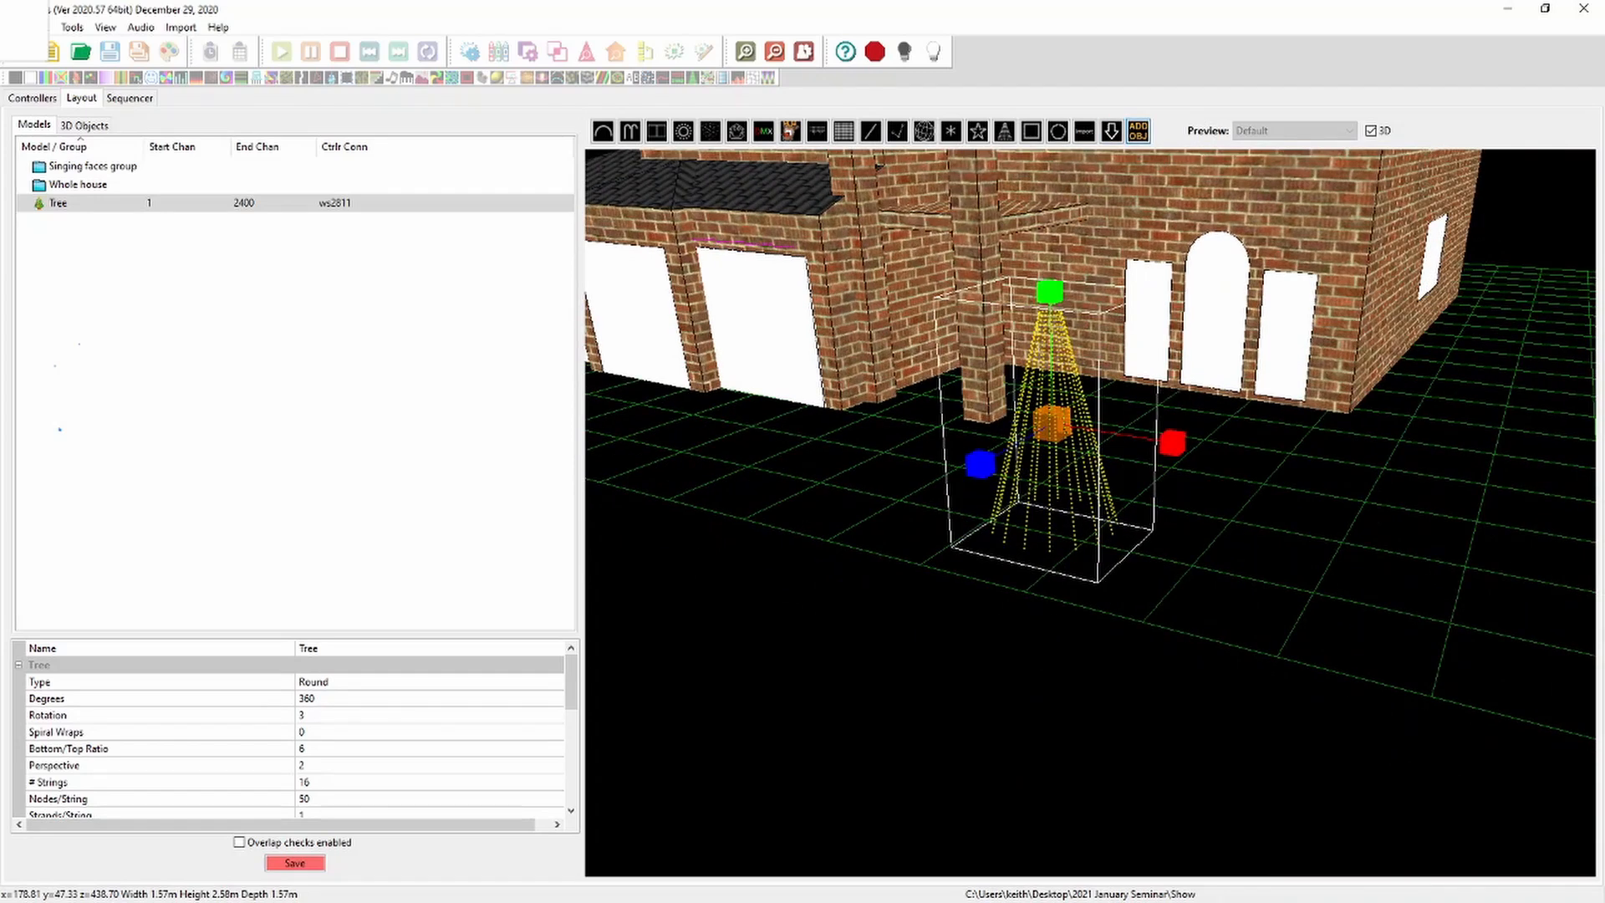
Examine the kinds of 3D object that can be added and view the tree and house from several angles
{"action": "left_click", "coordinate": [1138, 132]}
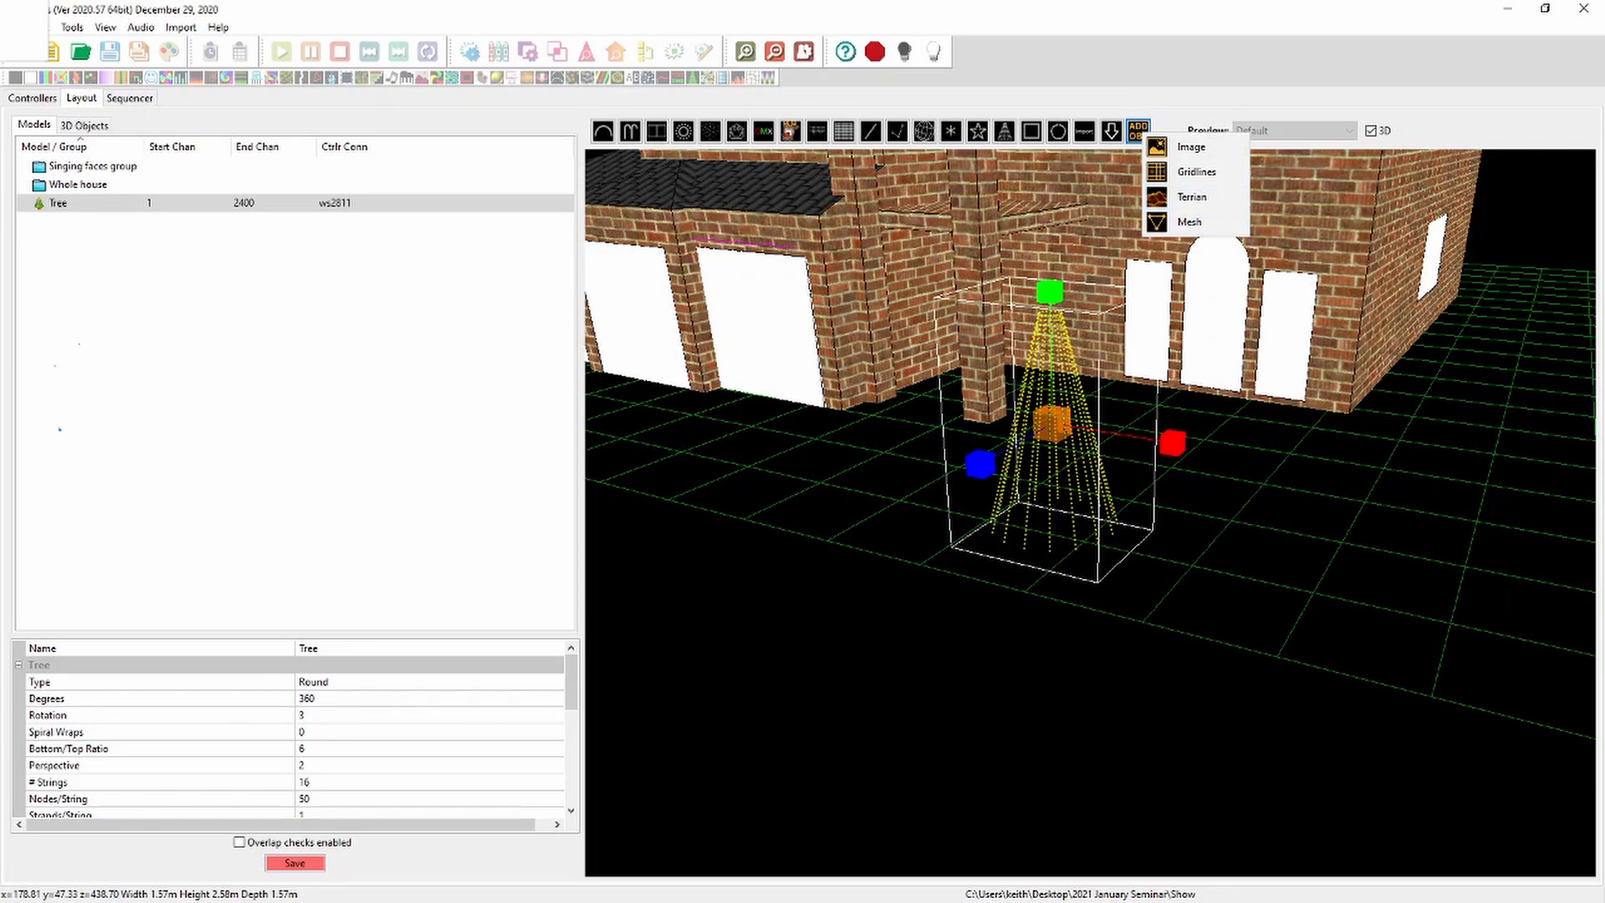
{"action": "left_click_drag", "start_coordinate": [1237, 535], "coordinate": [1195, 517]}
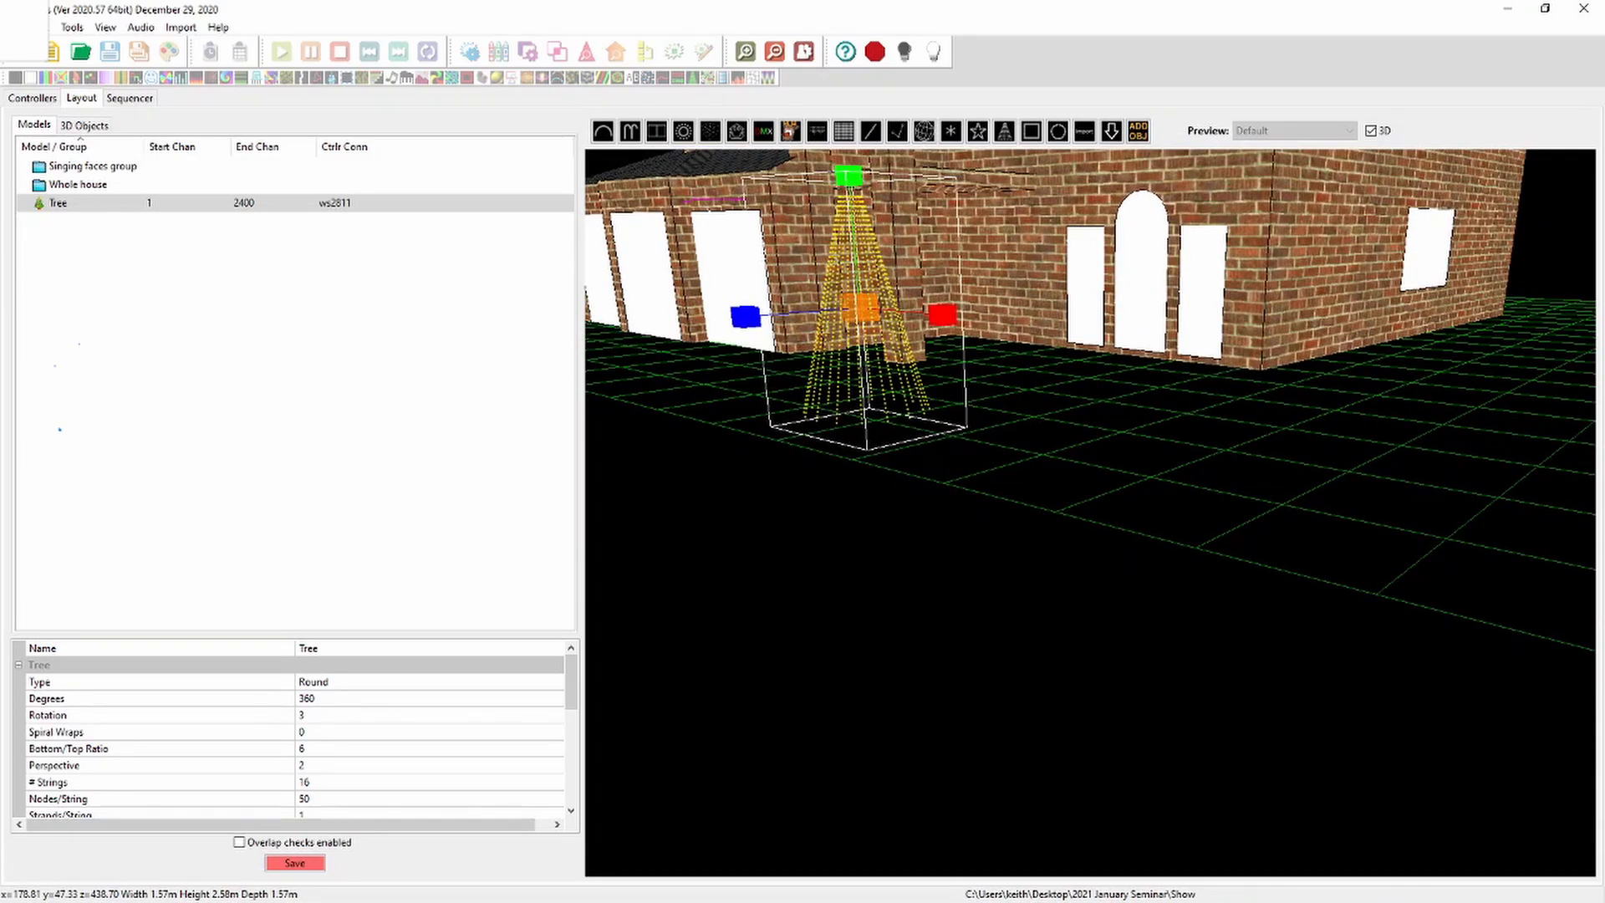
{"action": "mouse_move", "coordinate": [1195, 518]}
{"action": "left_mouse_down"}
{"action": "mouse_move", "coordinate": [1208, 547]}
{"action": "mouse_move", "coordinate": [1274, 551]}
{"action": "mouse_move", "coordinate": [1261, 513]}
{"action": "mouse_move", "coordinate": [1204, 543]}
{"action": "mouse_move", "coordinate": [1195, 514]}
{"action": "mouse_move", "coordinate": [1212, 547]}
{"action": "mouse_move", "coordinate": [1239, 548]}
{"action": "mouse_move", "coordinate": [1259, 544]}
{"action": "mouse_move", "coordinate": [1209, 507]}
{"action": "mouse_move", "coordinate": [1198, 516]}
{"action": "left_mouse_up"}
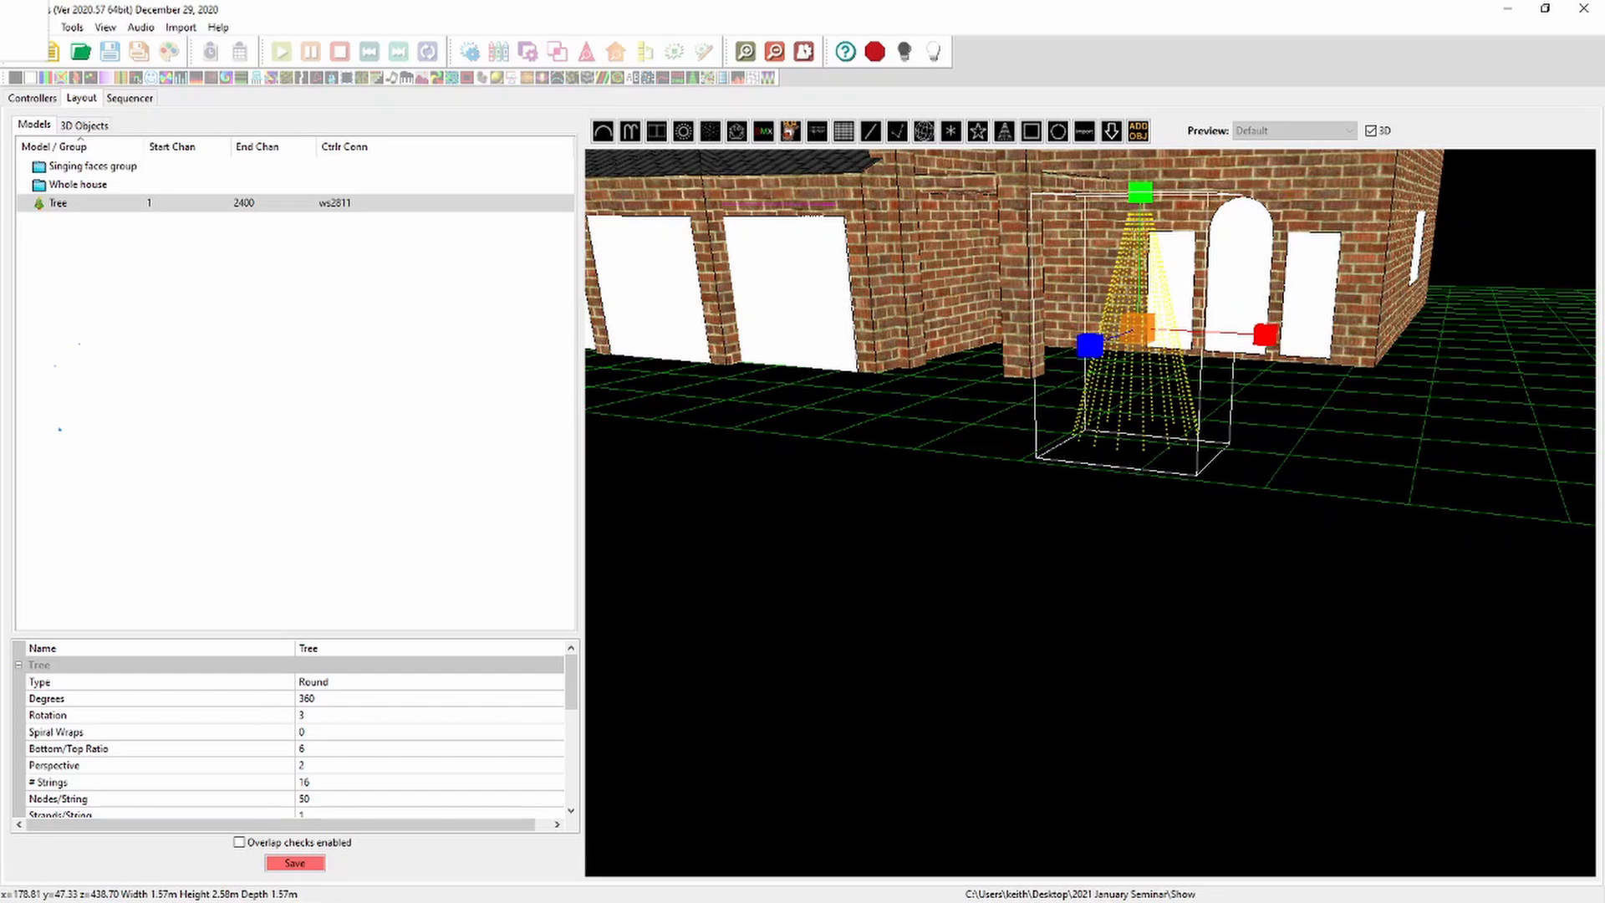
{"action": "left_click_drag", "start_coordinate": [1208, 535], "coordinate": [1164, 575]}
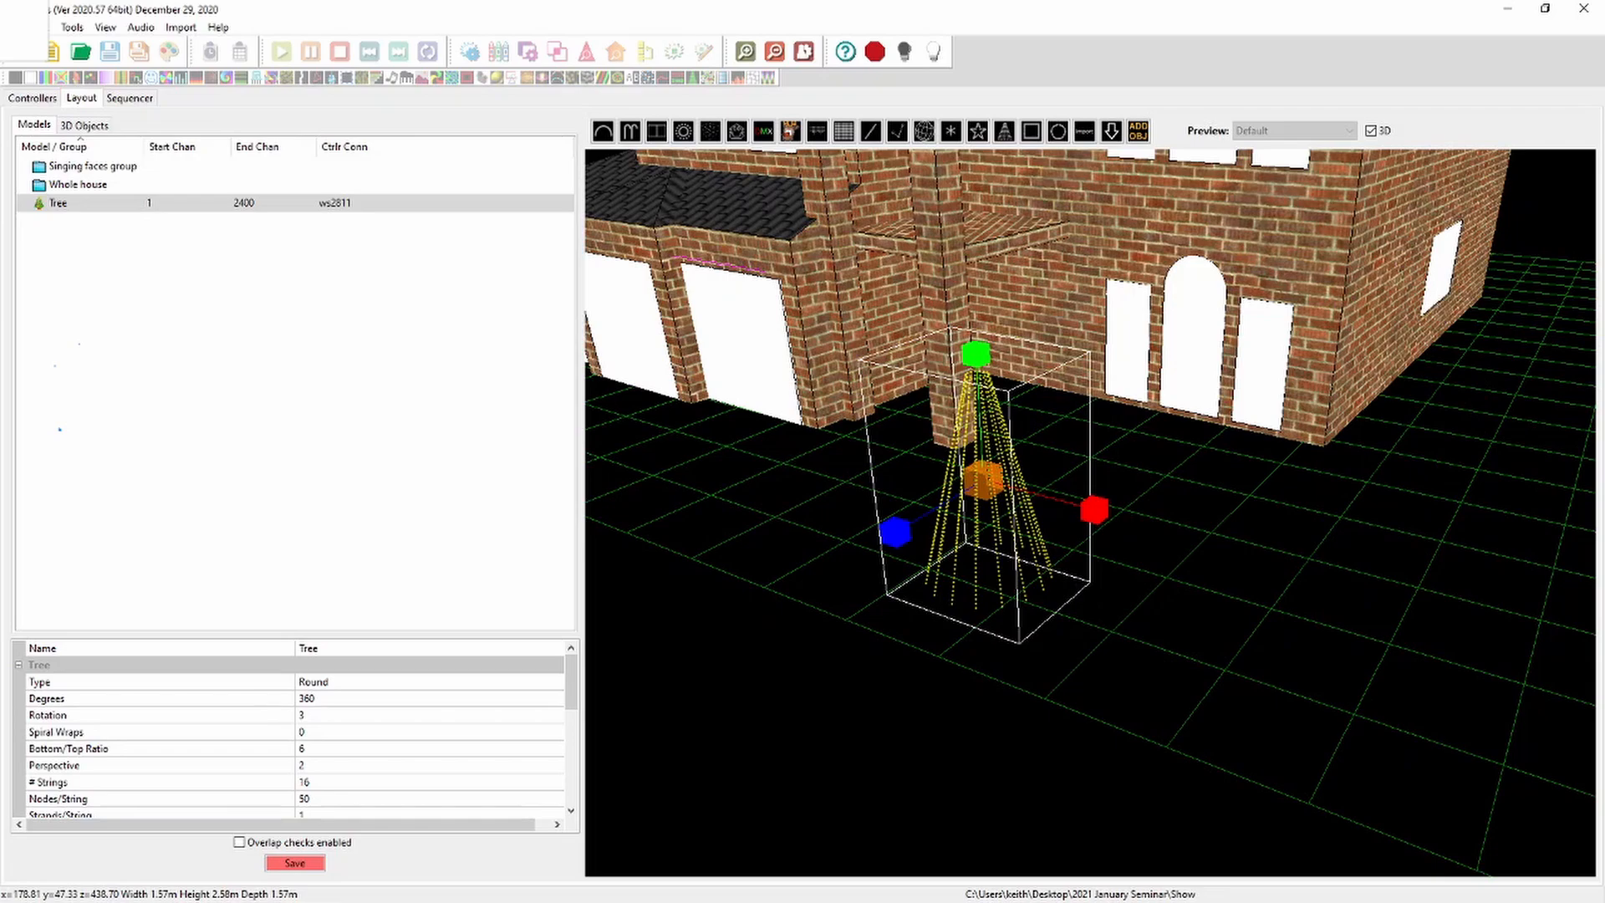
{"action": "scroll", "coordinate": [1091, 512], "scroll_direction": "down", "scroll_amount": 5}
{"action": "left_click_drag", "start_coordinate": [1091, 512], "coordinate": [1024, 485]}
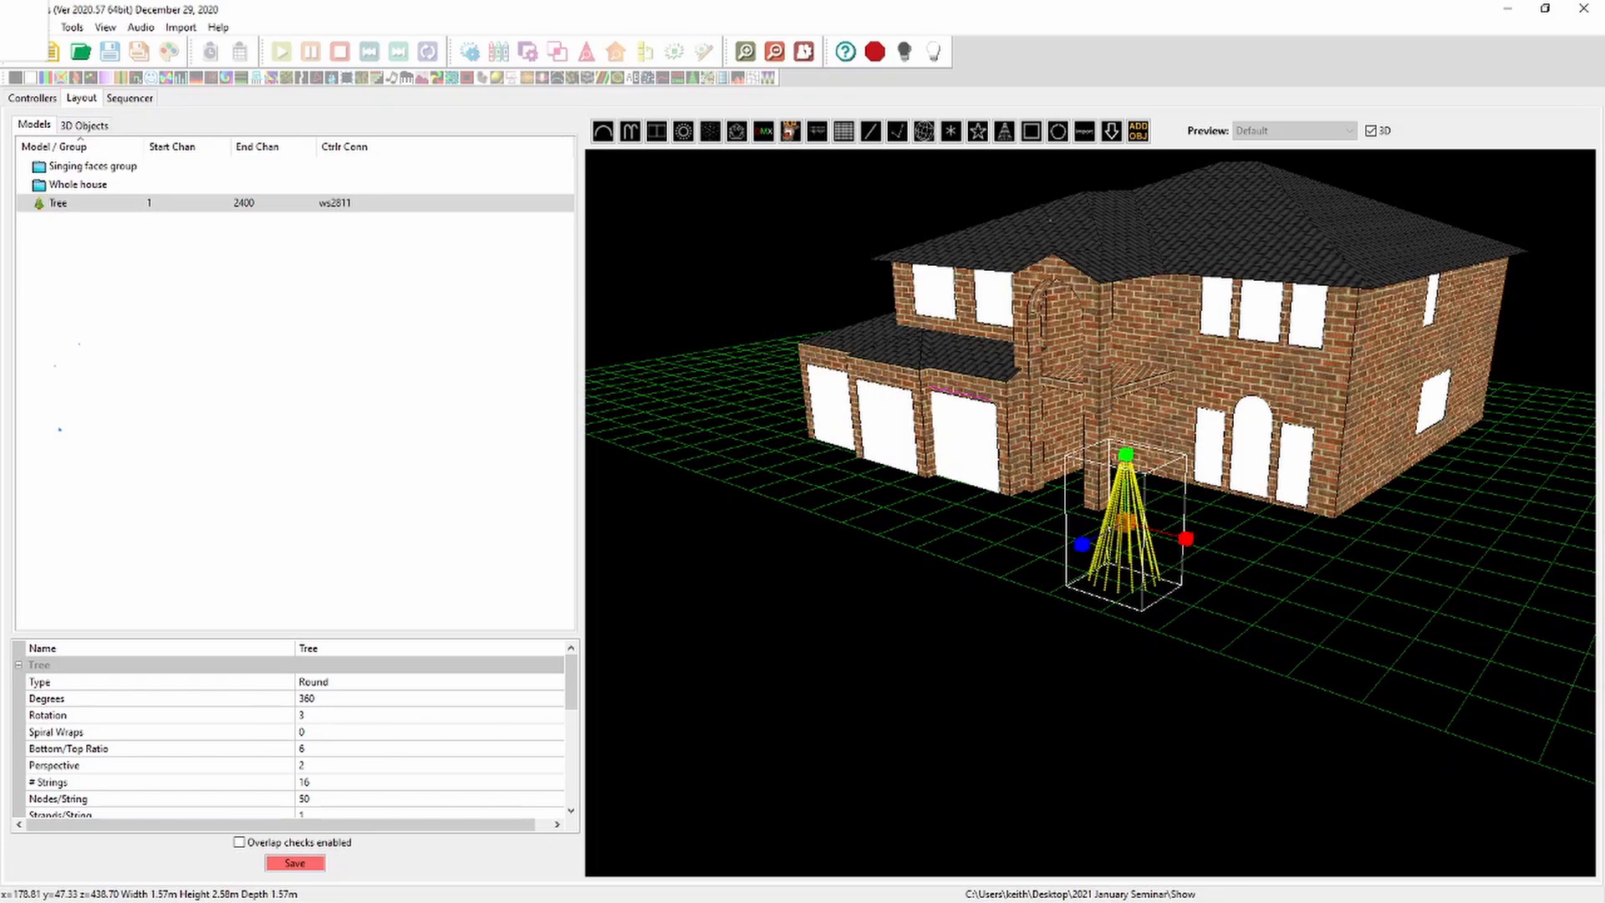
Save the view looking straight down on the house roof as a viewpoint named Above
{"action": "left_click_drag", "start_coordinate": [1045, 468], "coordinate": [968, 575]}
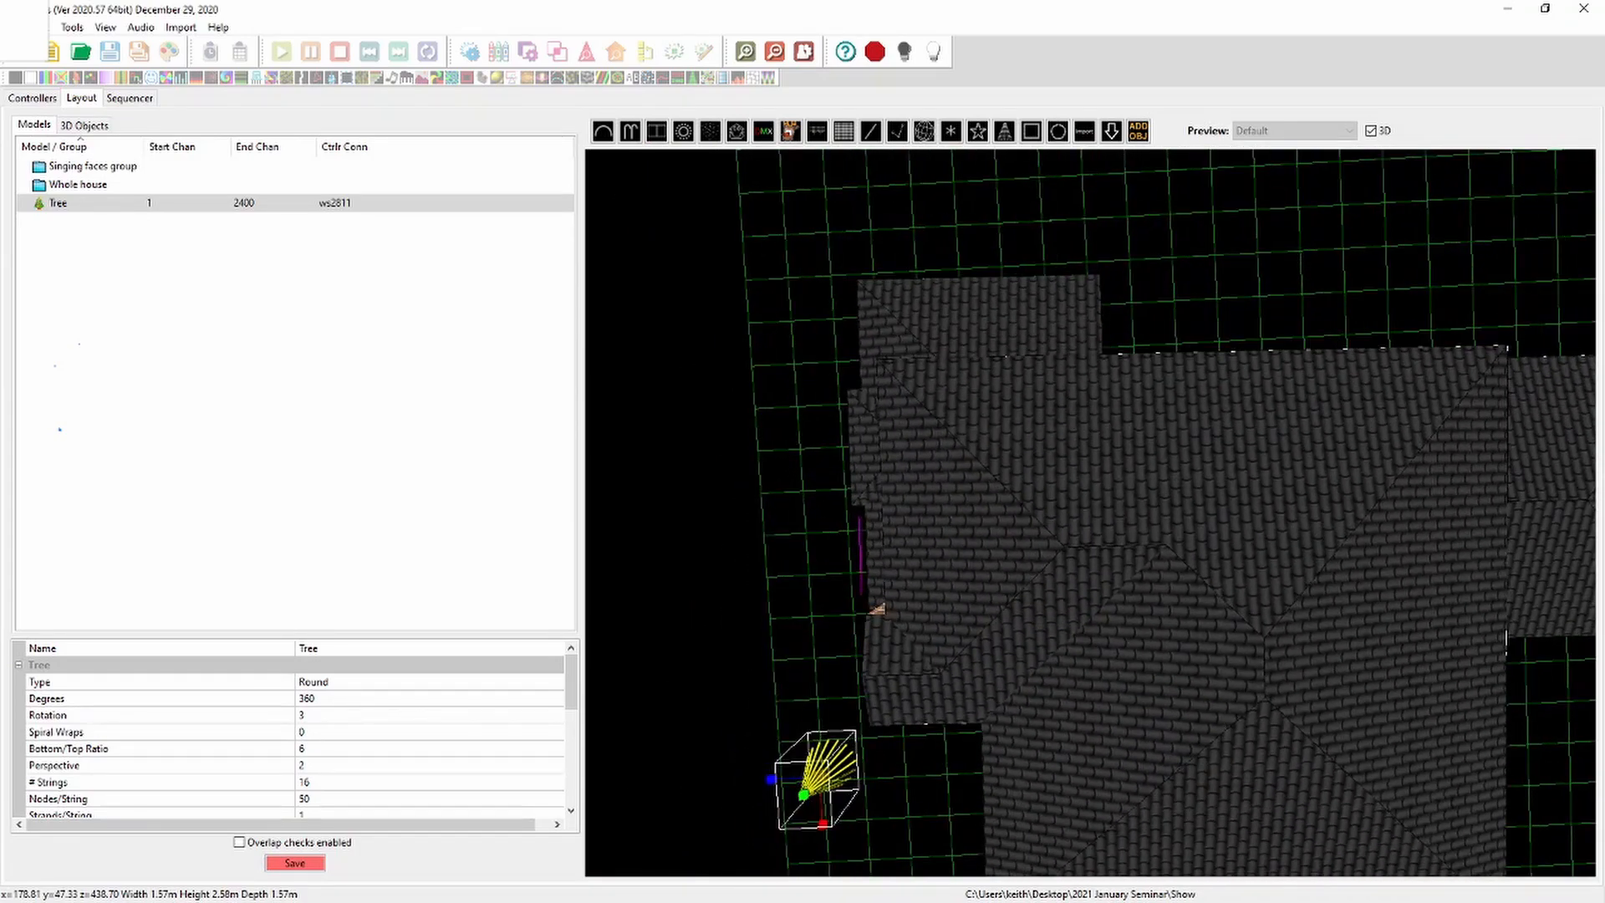
{"action": "right_click", "coordinate": [1225, 621]}
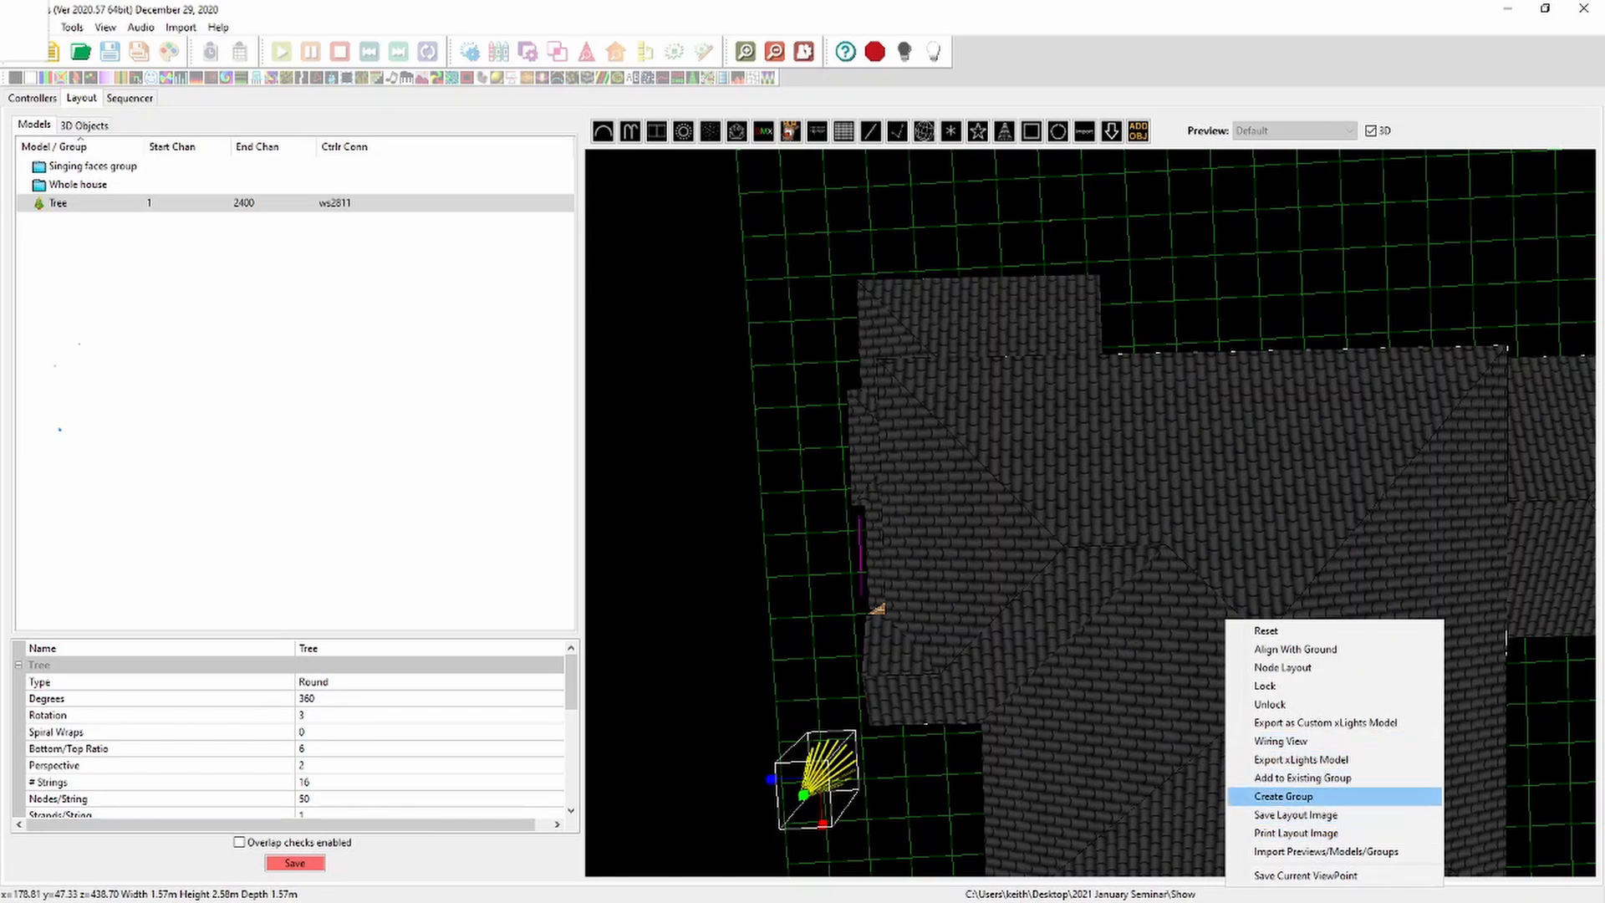
{"action": "left_click", "coordinate": [1306, 875]}
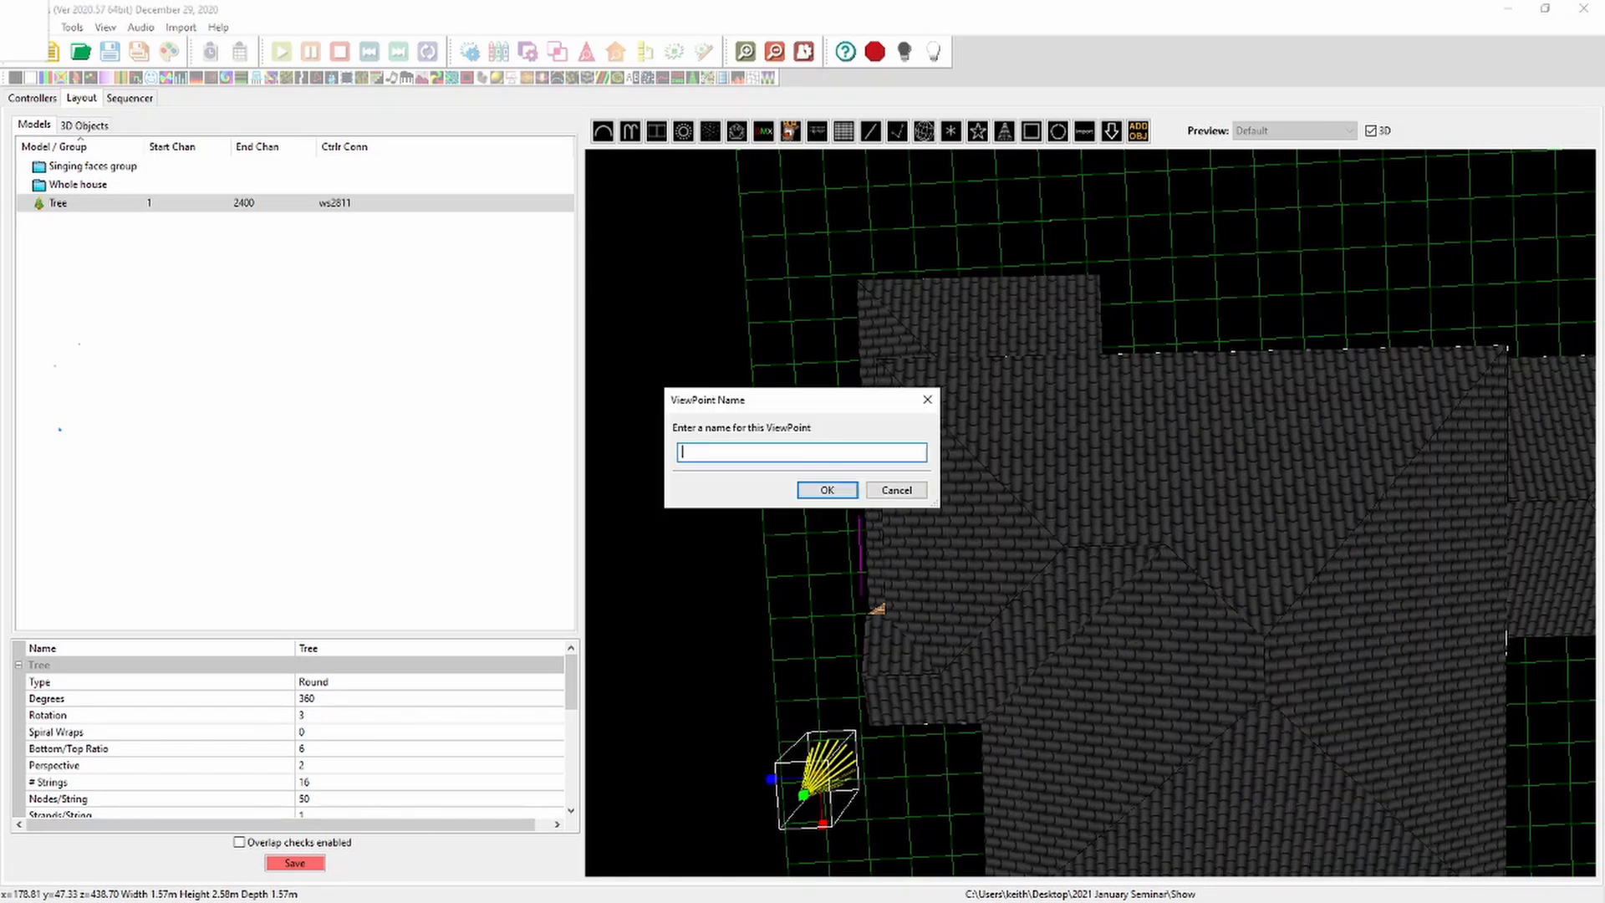
{"action": "type", "text": "Above"}
{"action": "key", "text": "Return"}
Compare the models list with the 3D objects list, selecting the tree in the scene and clearing the selection
{"action": "left_click_drag", "start_coordinate": [1037, 585], "coordinate": [1175, 531]}
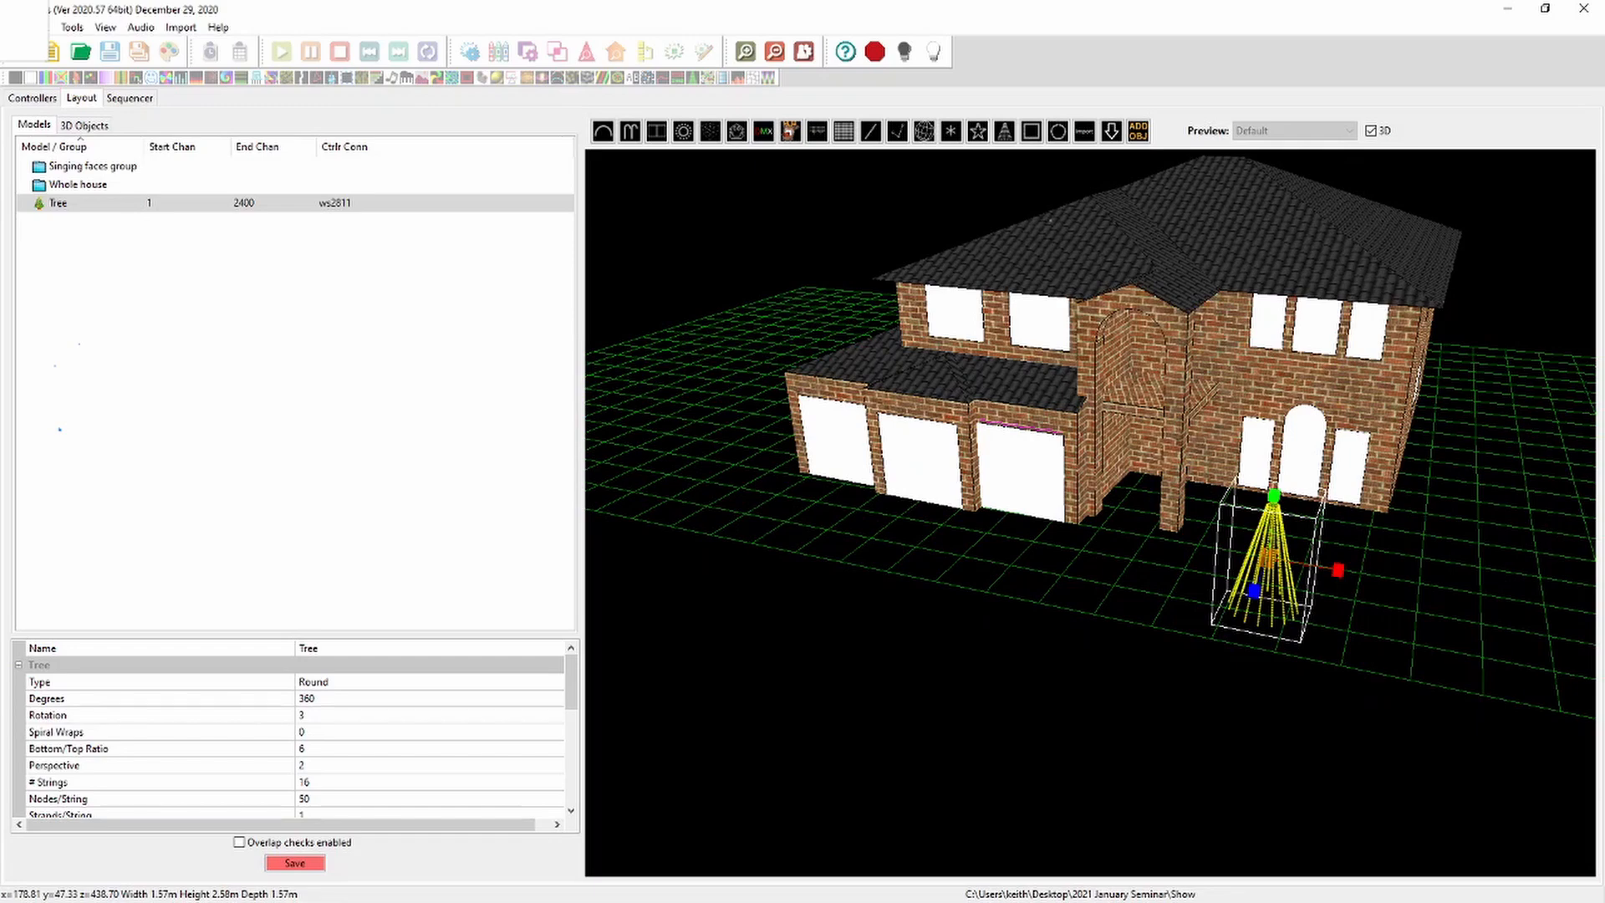
{"action": "mouse_move", "coordinate": [1020, 669]}
{"action": "left_mouse_down"}
{"action": "mouse_move", "coordinate": [1041, 642]}
{"action": "mouse_move", "coordinate": [1015, 694]}
{"action": "mouse_move", "coordinate": [940, 660]}
{"action": "mouse_move", "coordinate": [965, 724]}
{"action": "mouse_move", "coordinate": [1026, 654]}
{"action": "mouse_move", "coordinate": [1035, 617]}
{"action": "mouse_move", "coordinate": [1018, 661]}
{"action": "mouse_move", "coordinate": [1034, 659]}
{"action": "left_mouse_up"}
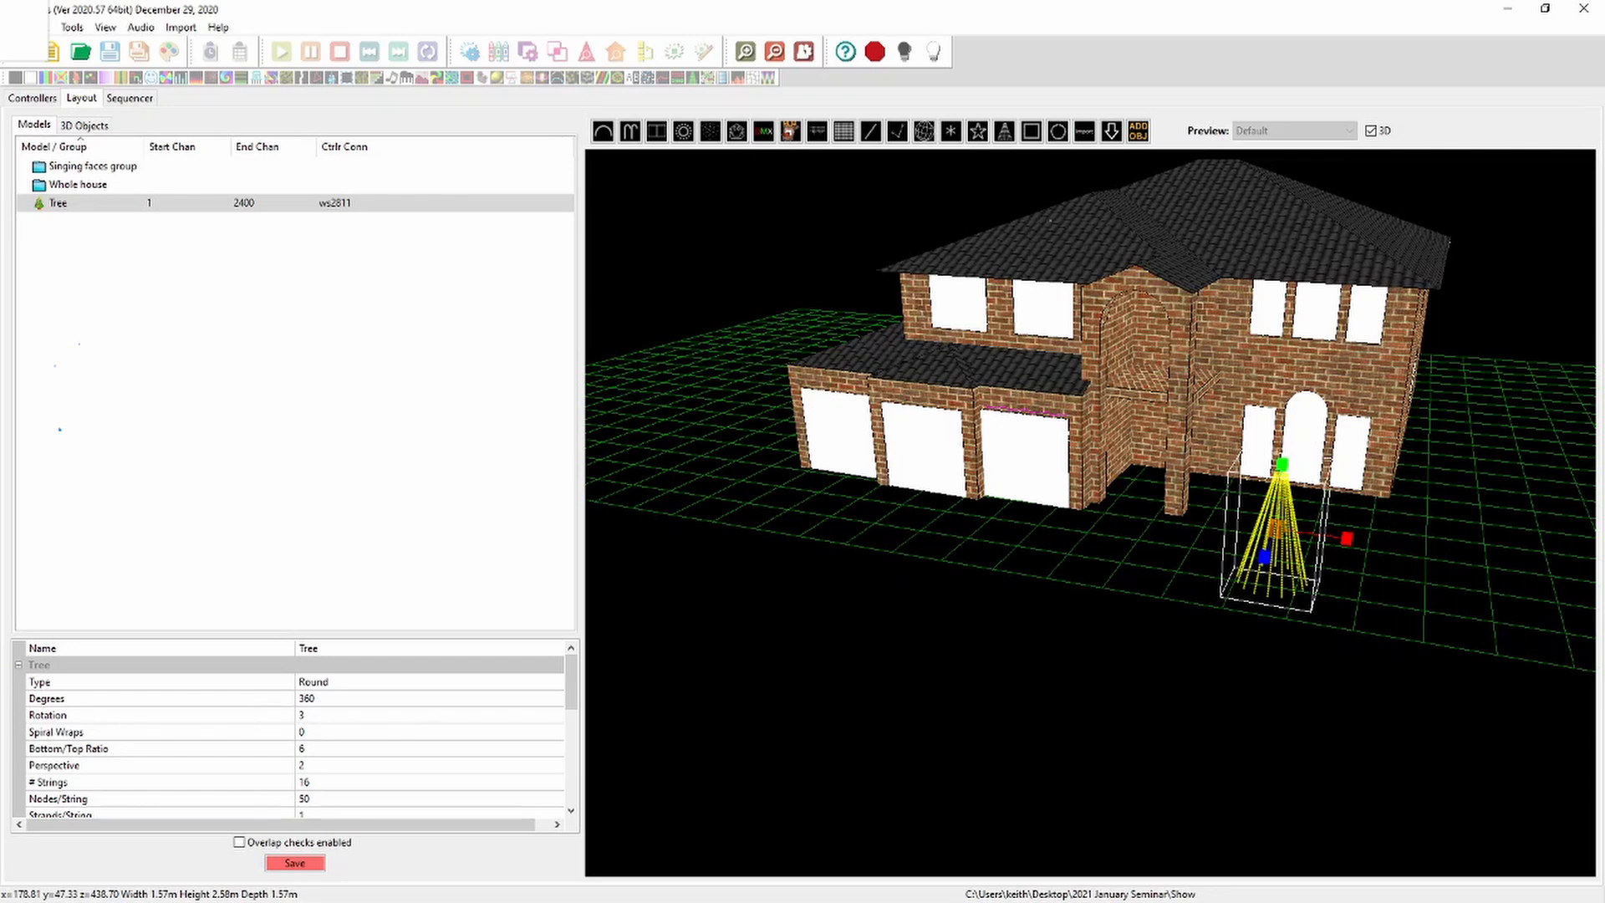
{"action": "left_click_drag", "start_coordinate": [1086, 635], "coordinate": [1065, 649]}
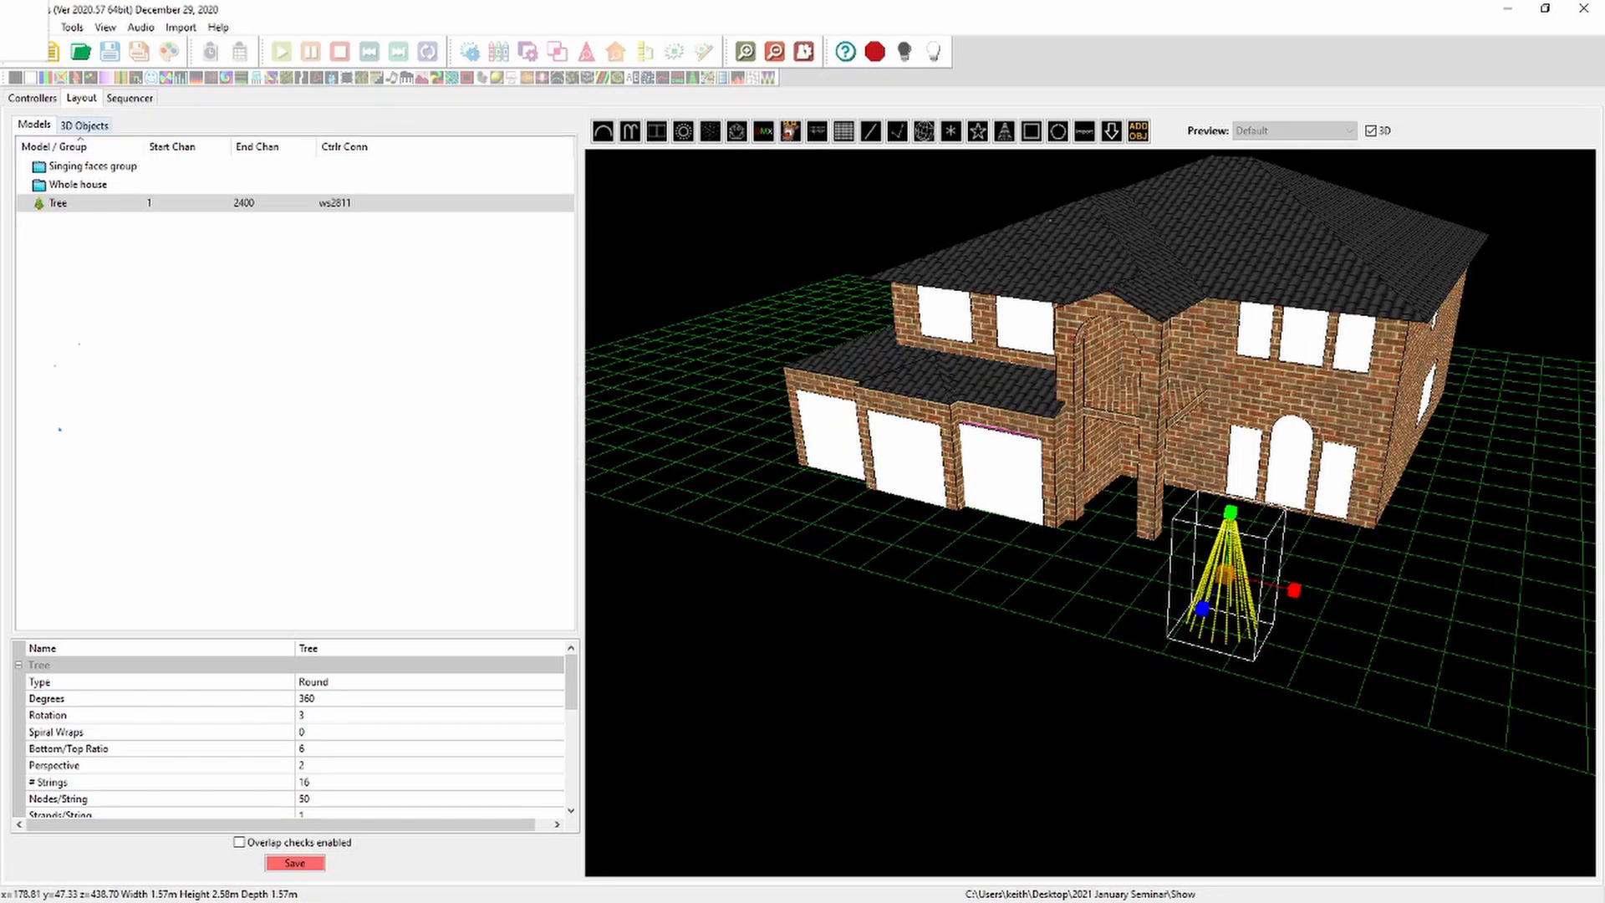
{"action": "left_click", "coordinate": [84, 125]}
{"action": "left_click", "coordinate": [34, 126]}
{"action": "left_click", "coordinate": [85, 124]}
{"action": "left_click", "coordinate": [34, 126]}
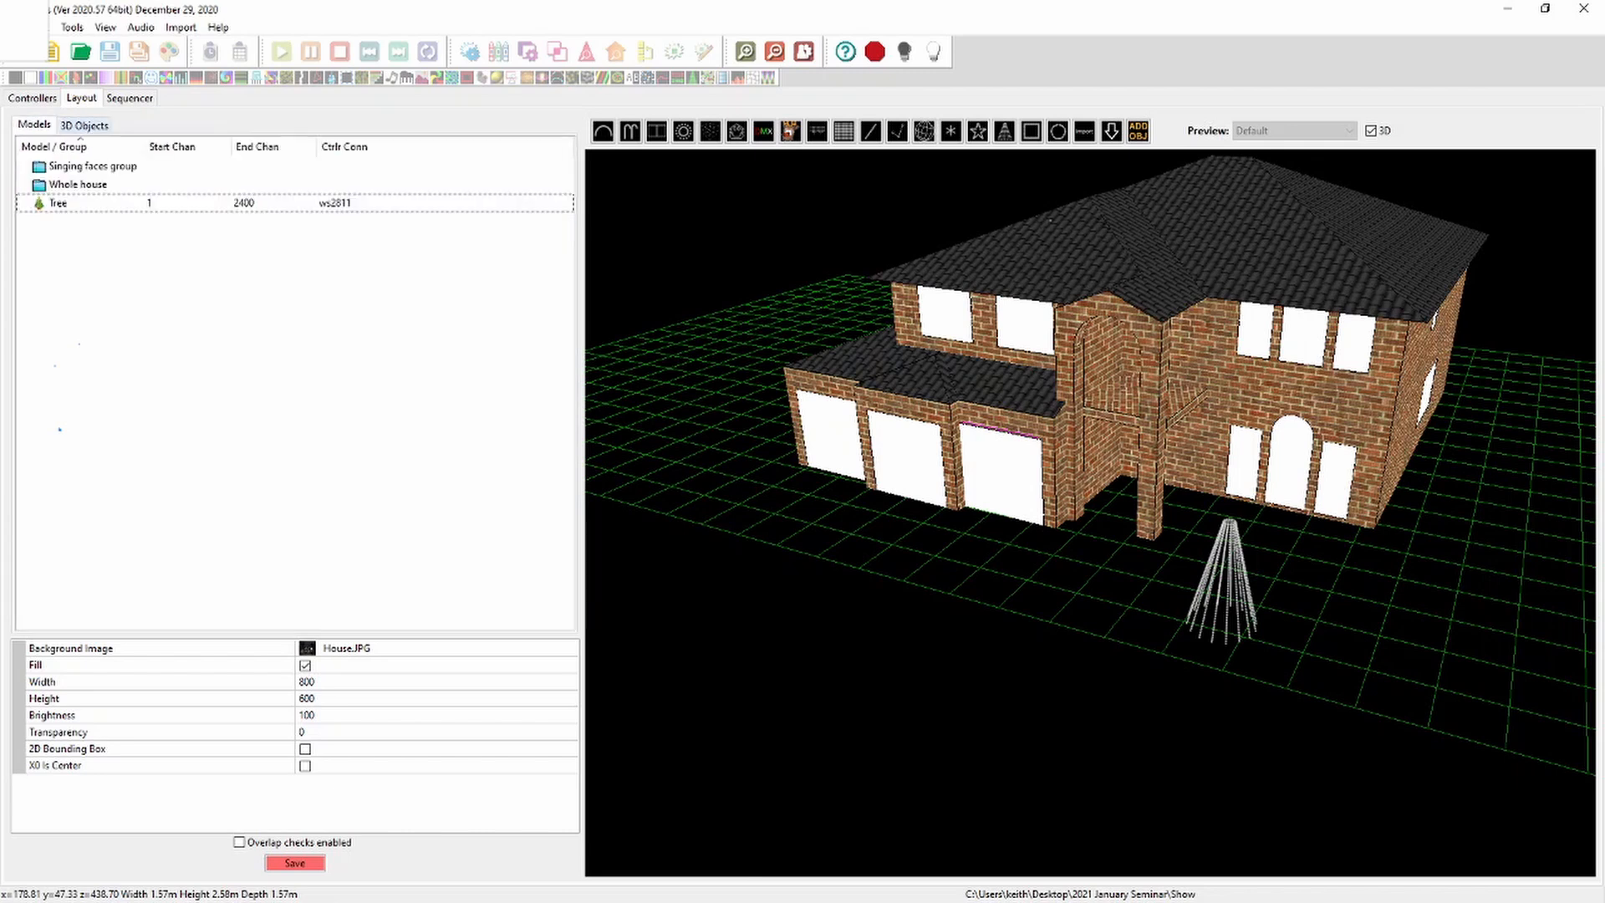
{"action": "left_click", "coordinate": [1227, 585]}
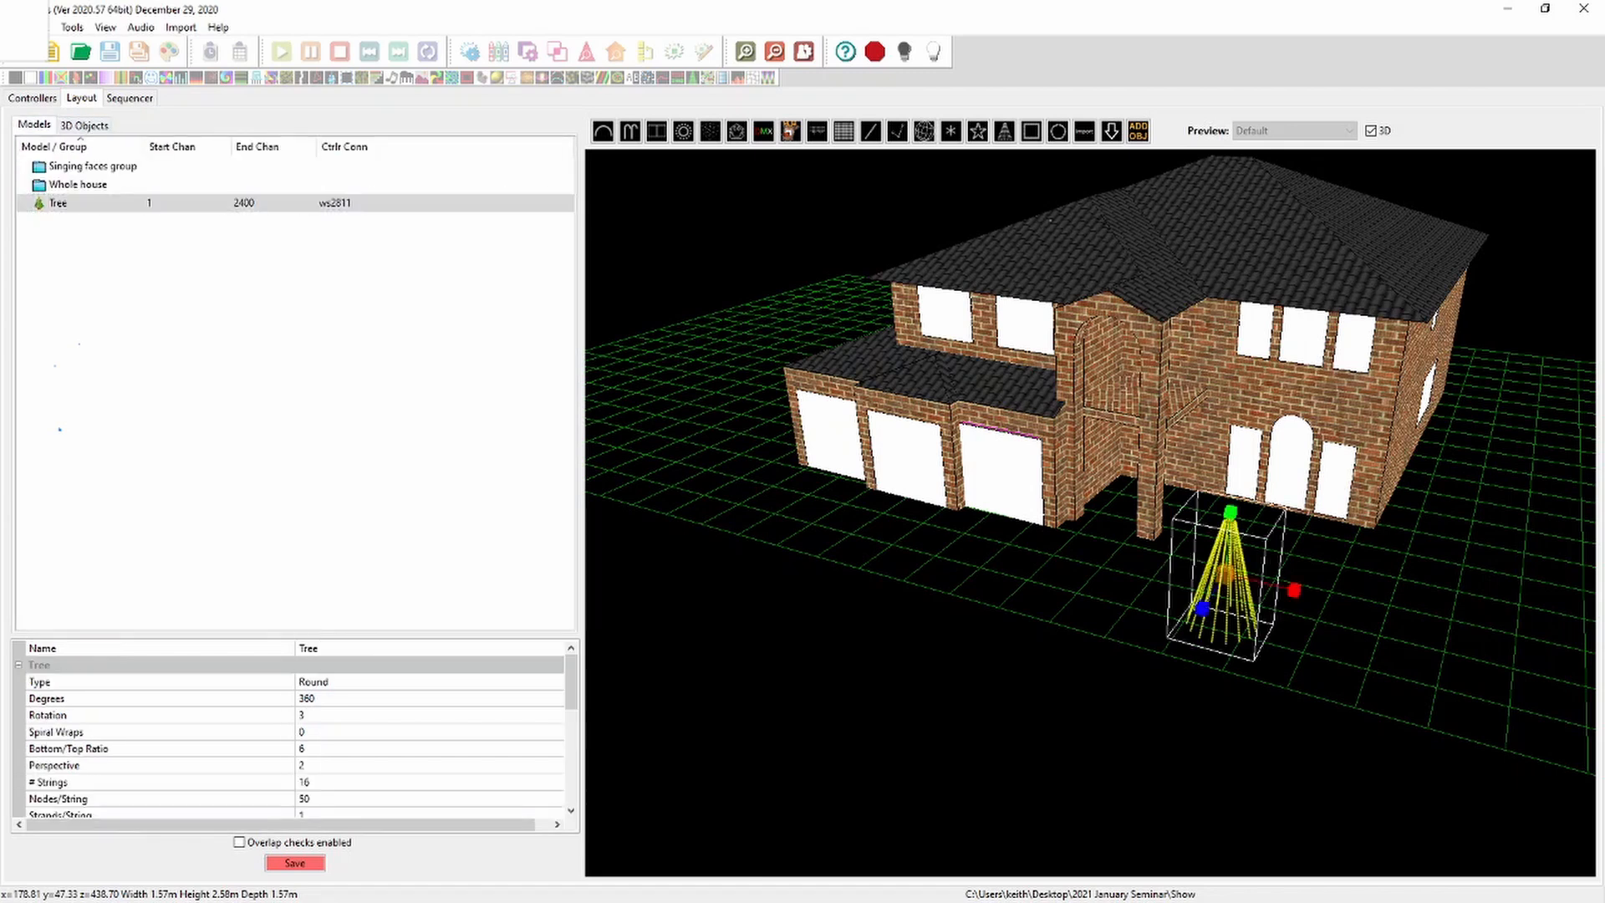
{"action": "key", "text": "Escape"}
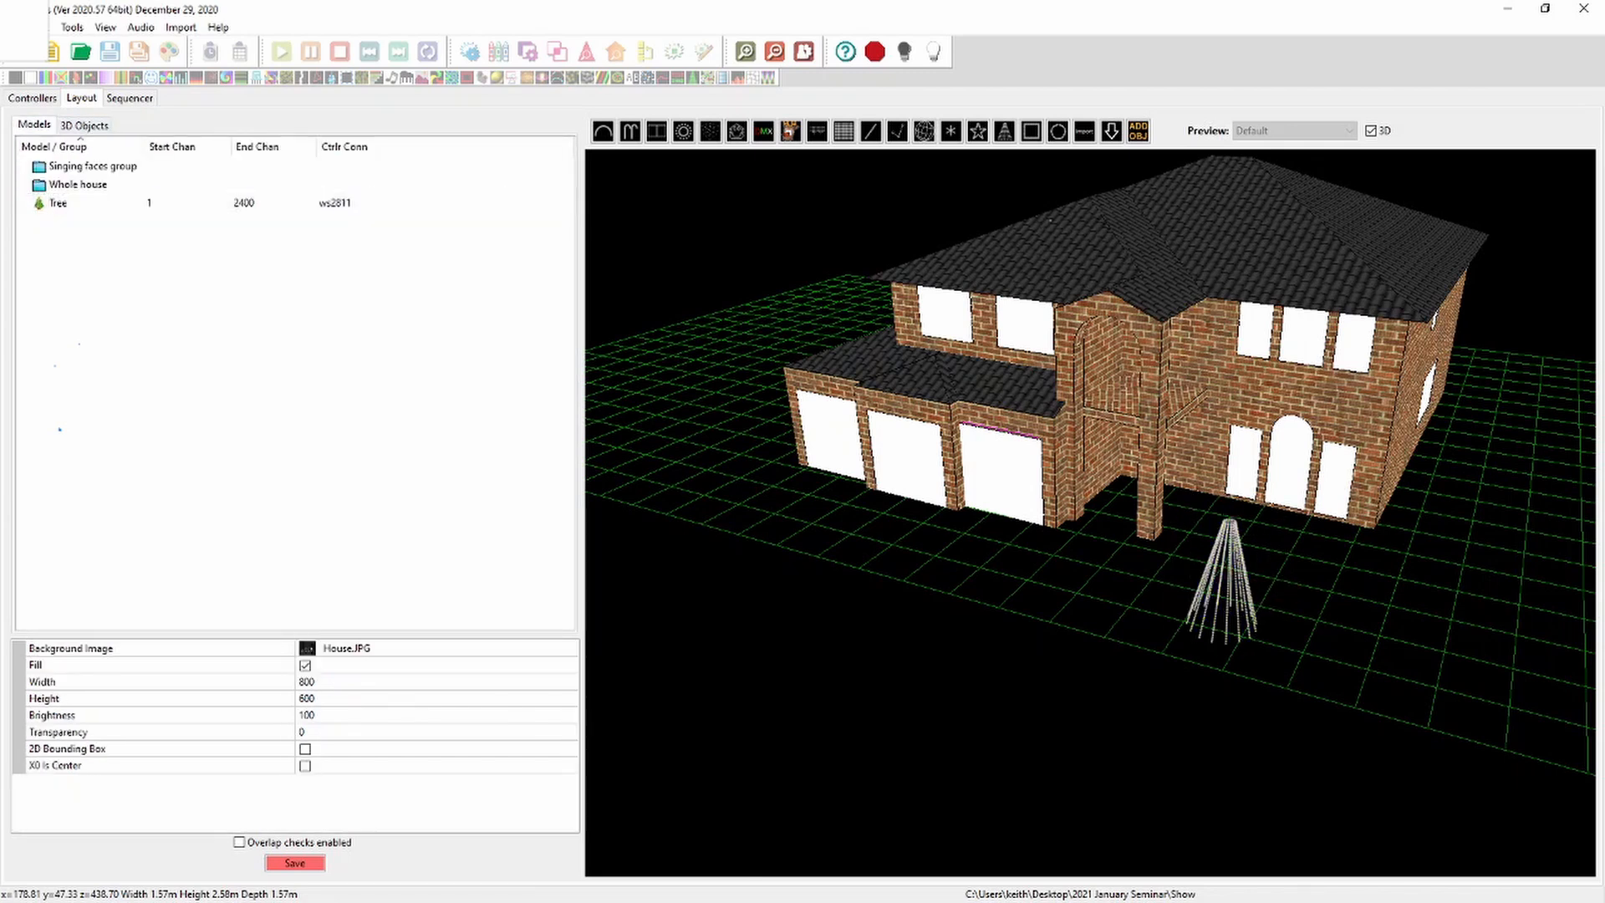
Enable Mesh Only for the house mesh and shift it along the X axis to about X -236
{"action": "left_click", "coordinate": [84, 125]}
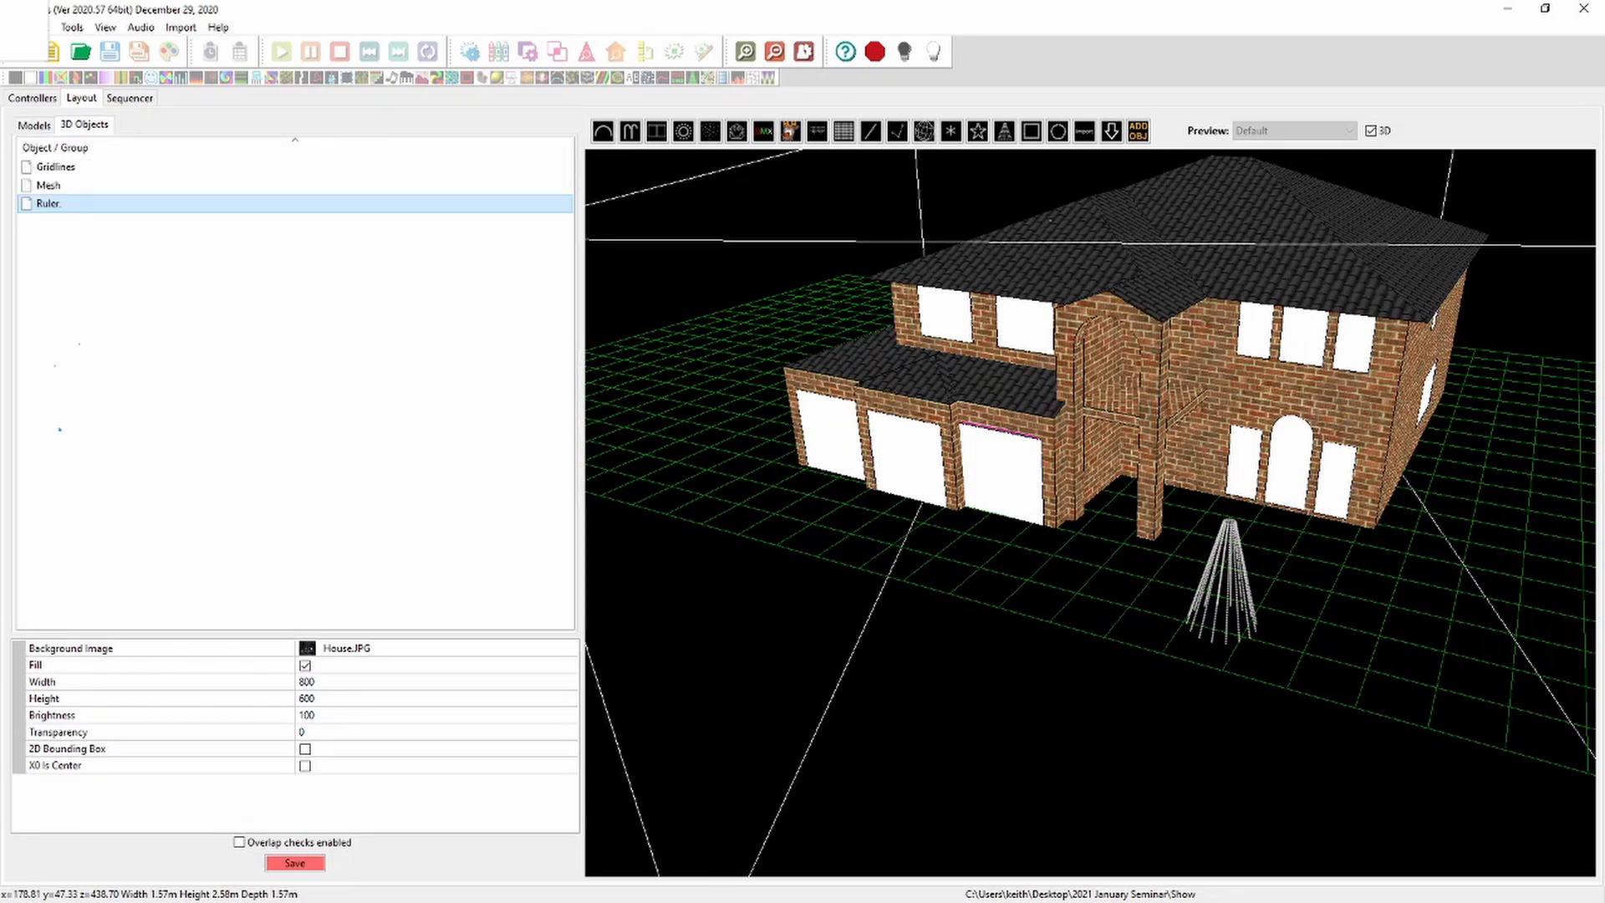
{"action": "left_click", "coordinate": [1120, 368]}
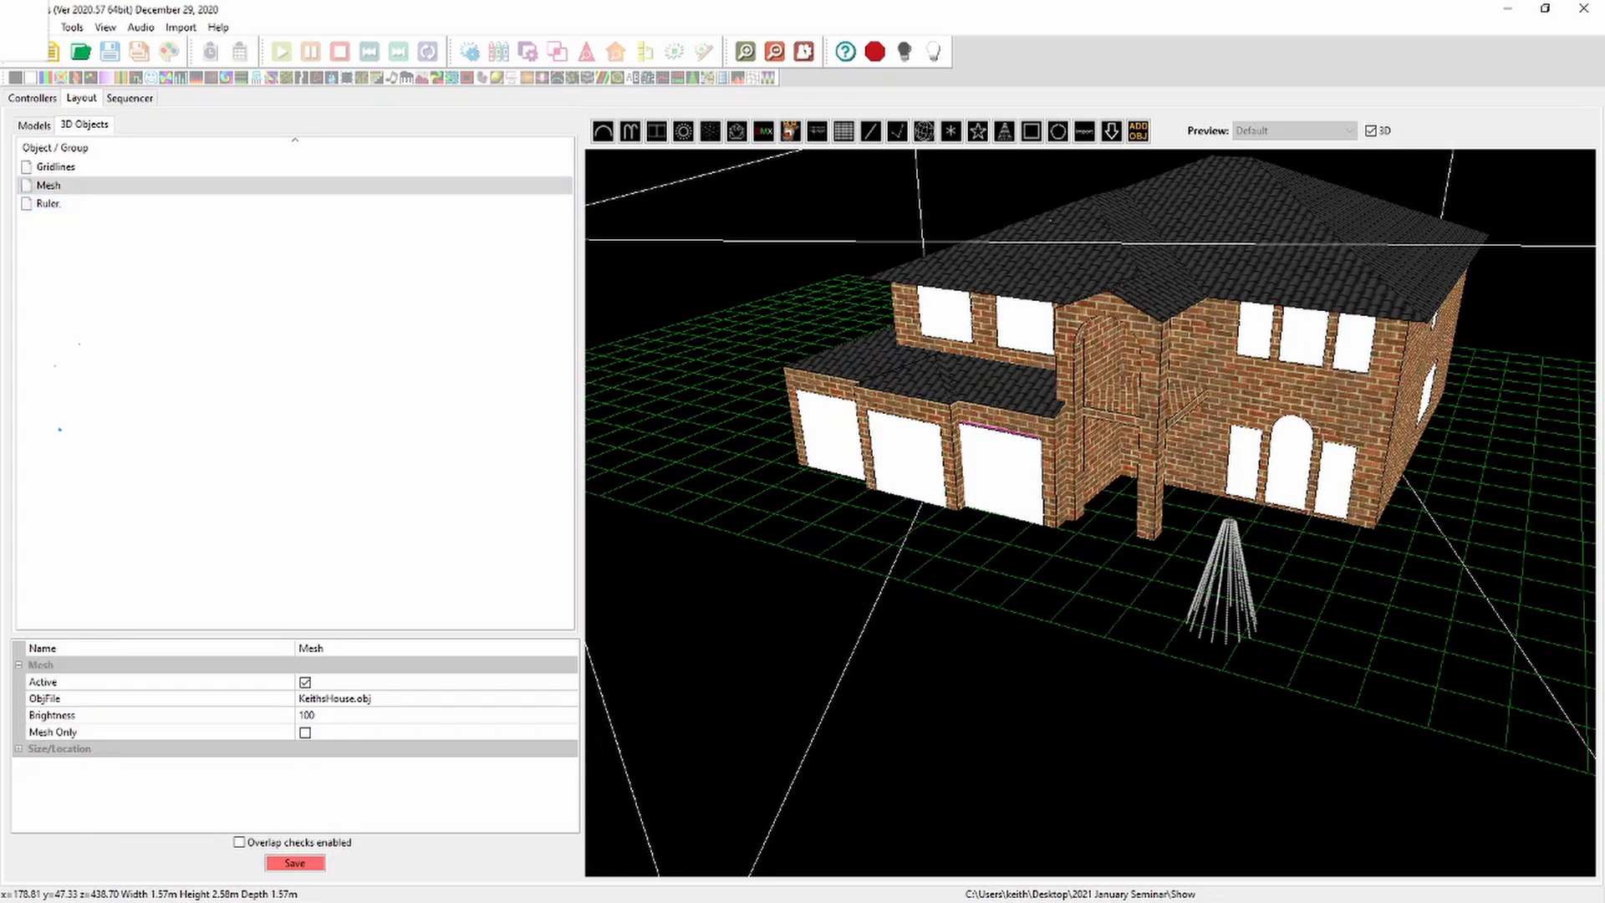
{"action": "left_click", "coordinate": [48, 186]}
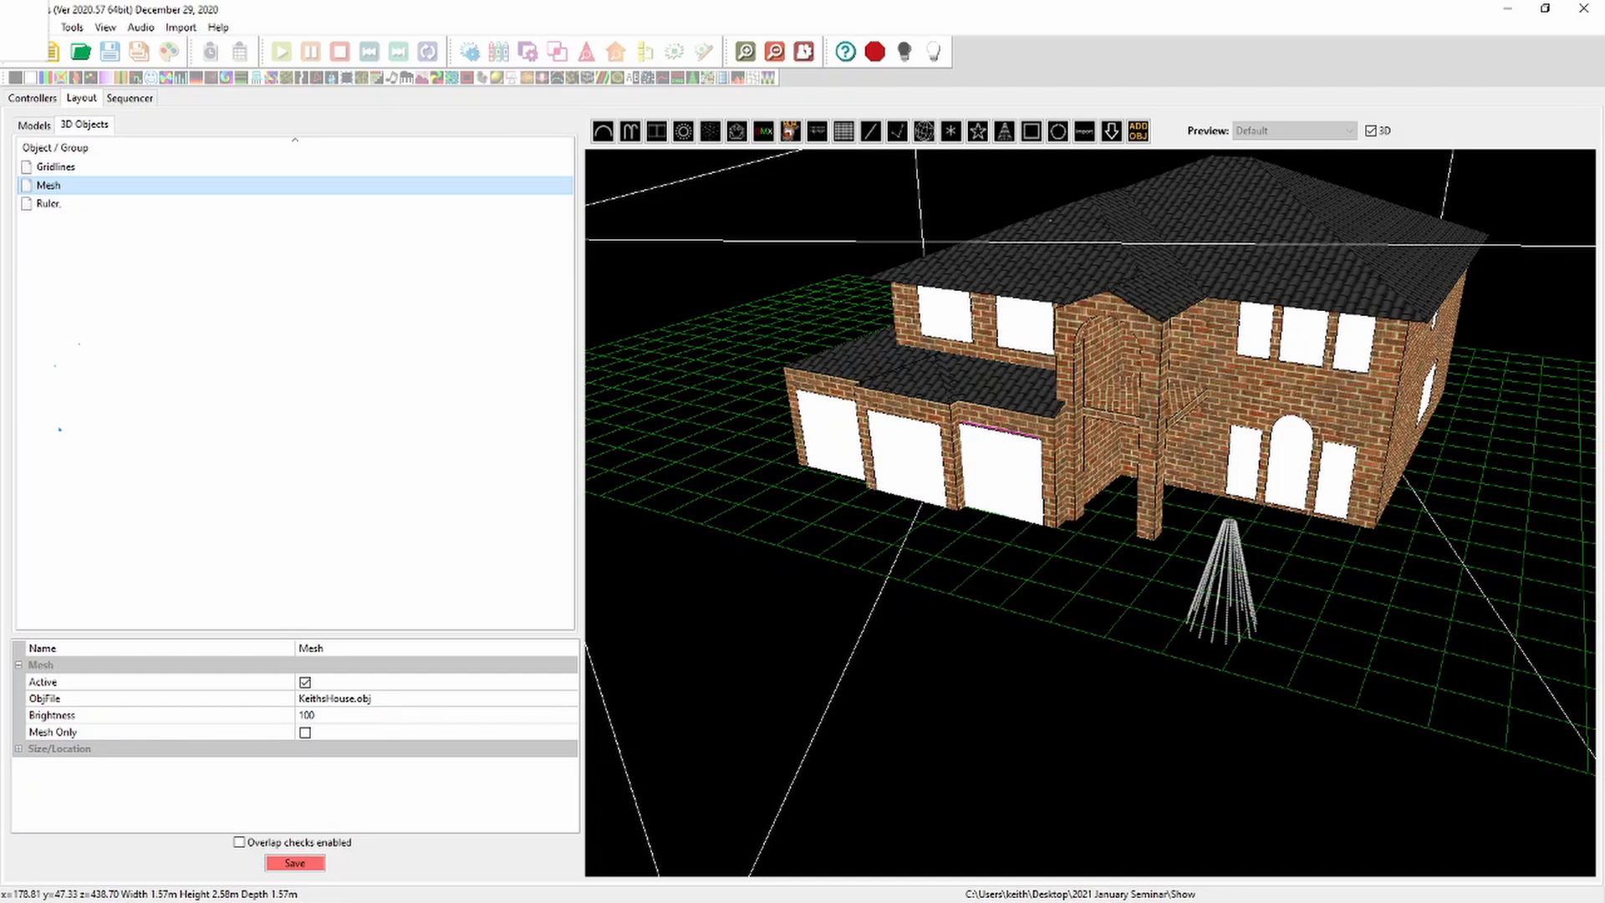
{"action": "left_click", "coordinate": [305, 733]}
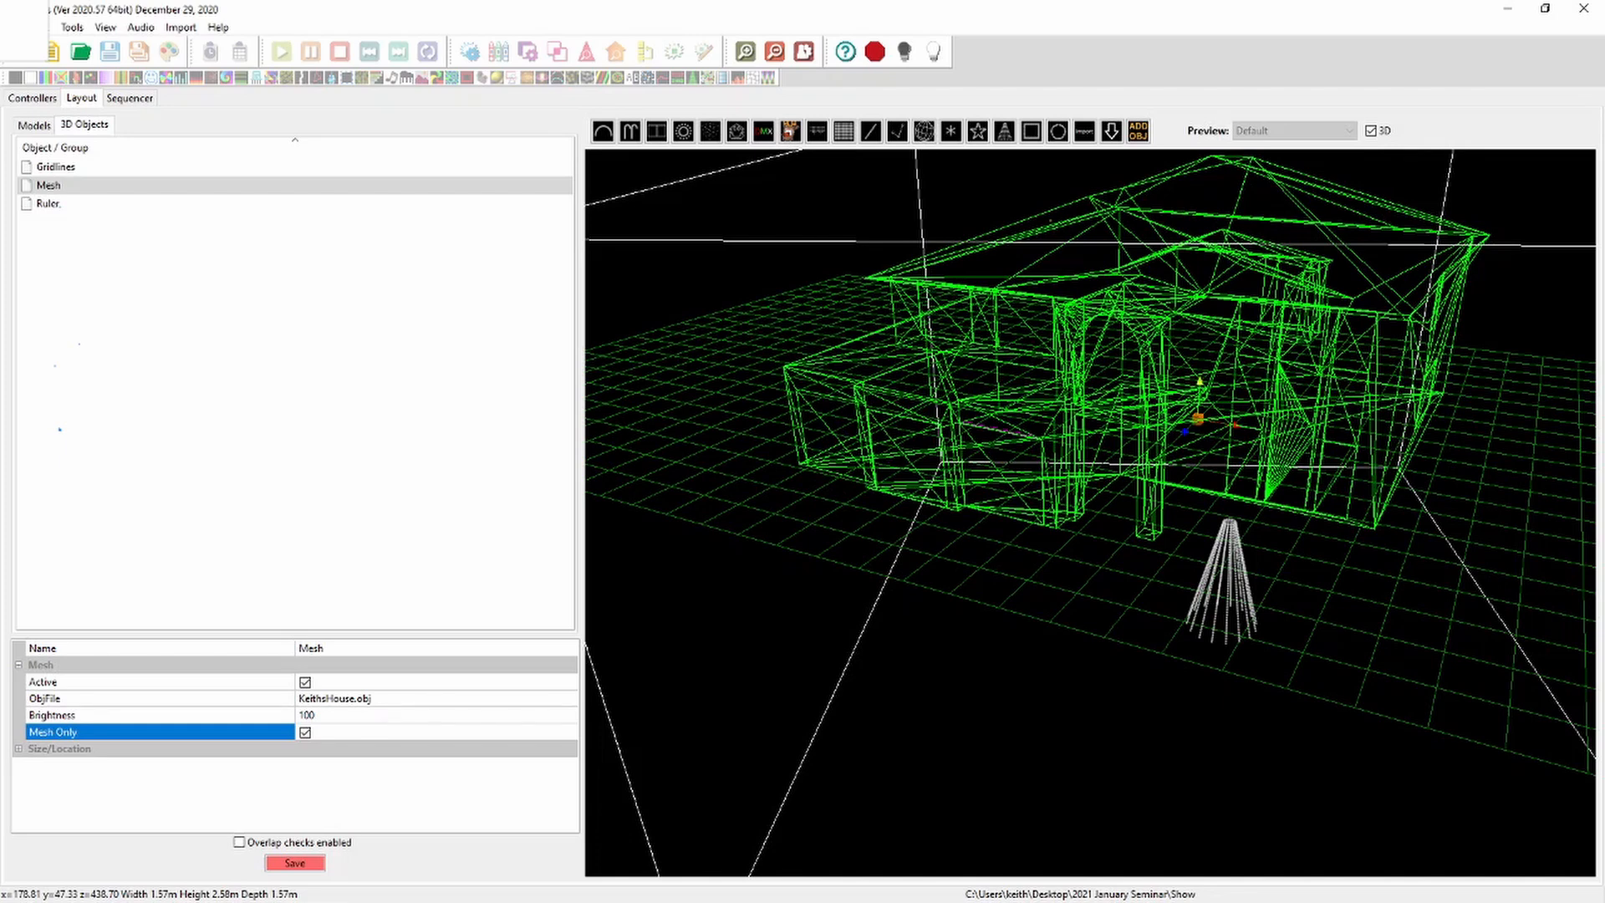
{"action": "left_click_drag", "start_coordinate": [1235, 425], "coordinate": [1010, 410]}
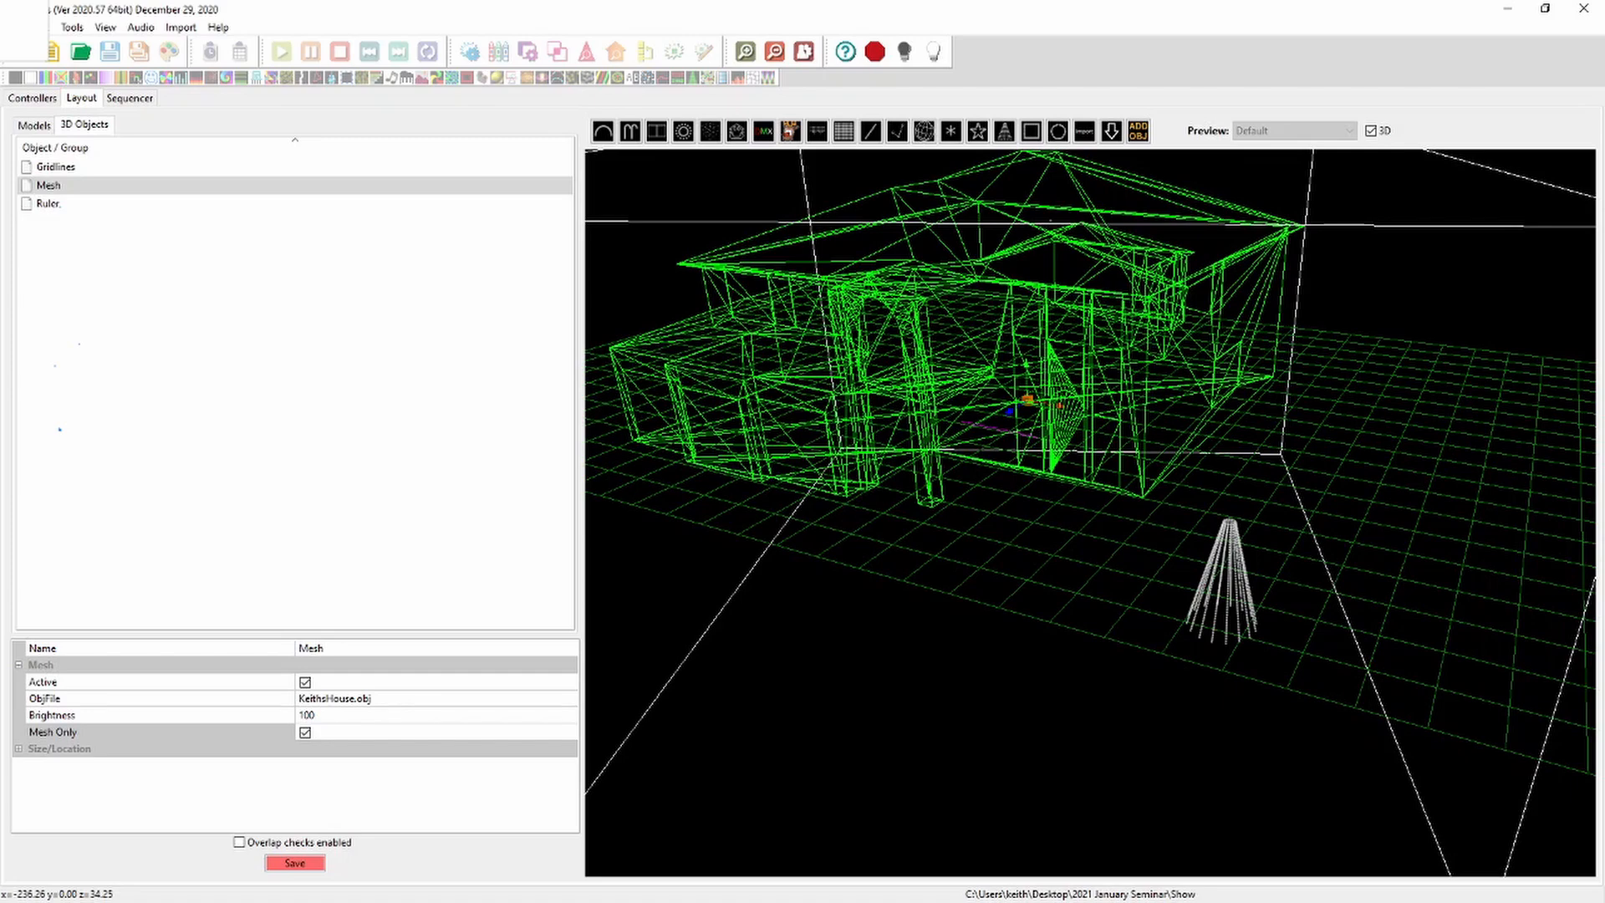
Switch Mesh Only off and back on while inspecting the house mesh from underneath
{"action": "left_click", "coordinate": [305, 733]}
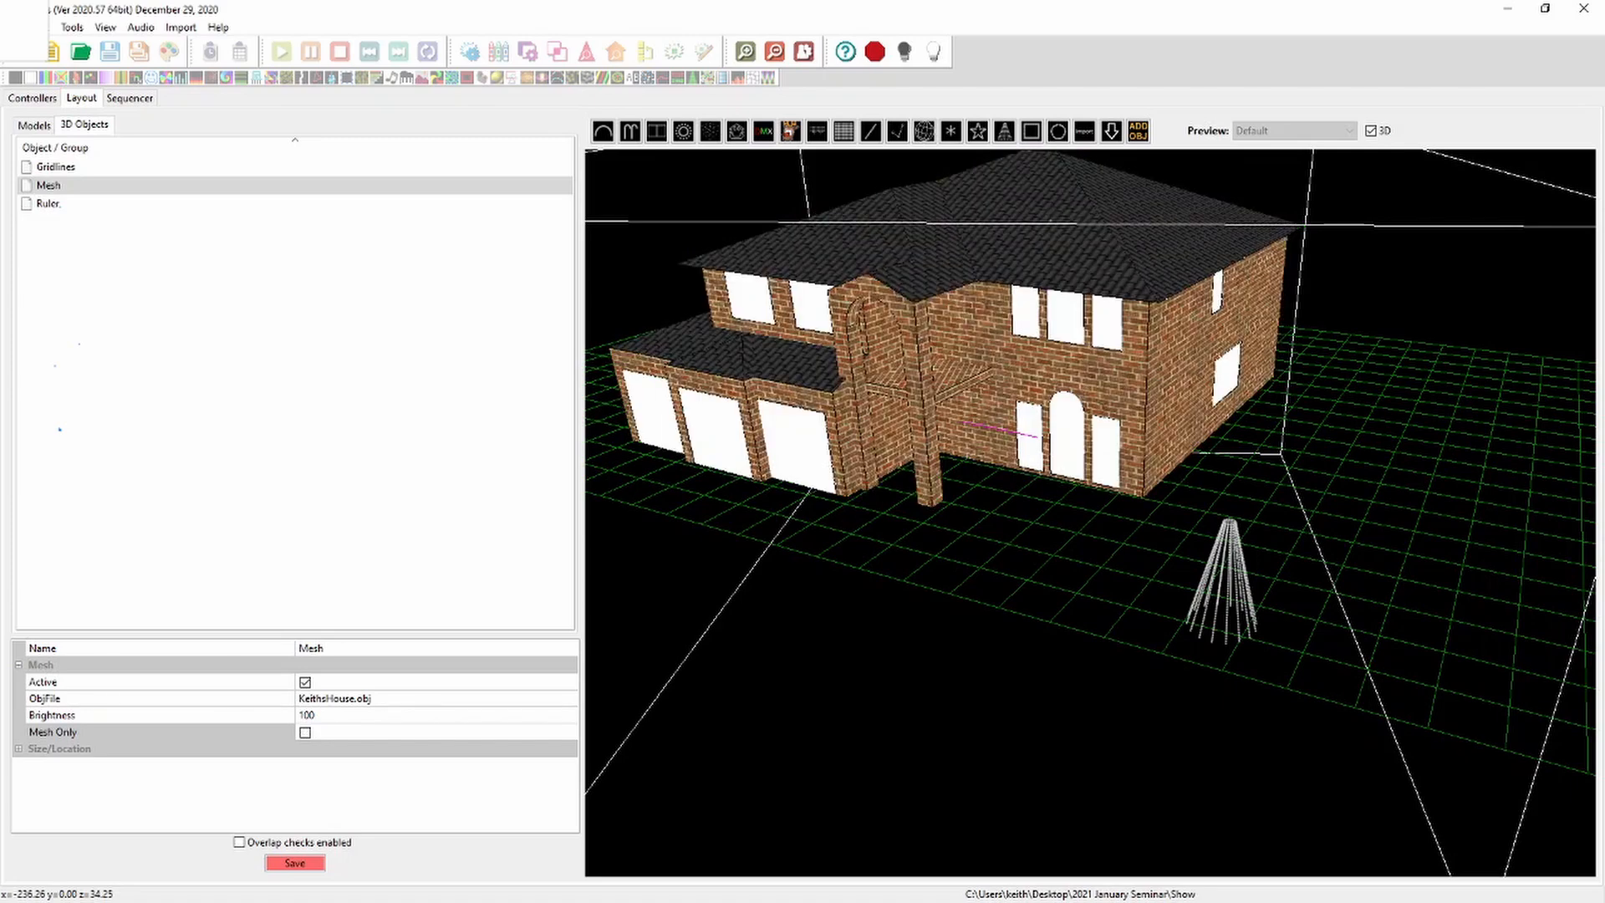
{"action": "left_click_drag", "start_coordinate": [1003, 652], "coordinate": [1036, 502]}
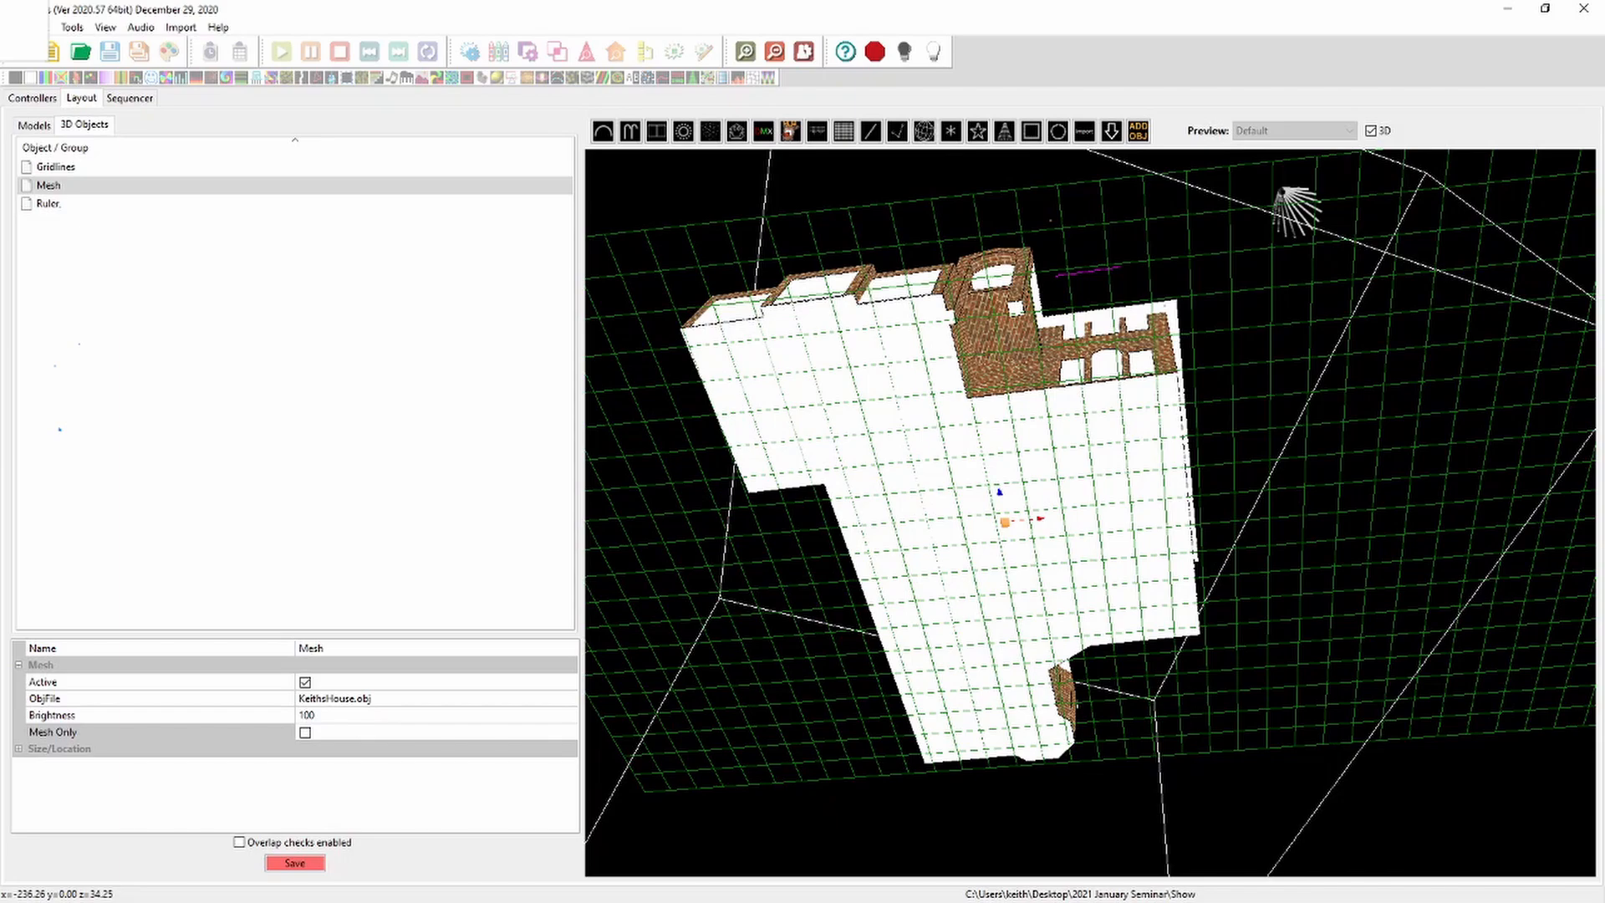
{"action": "left_click", "coordinate": [305, 733]}
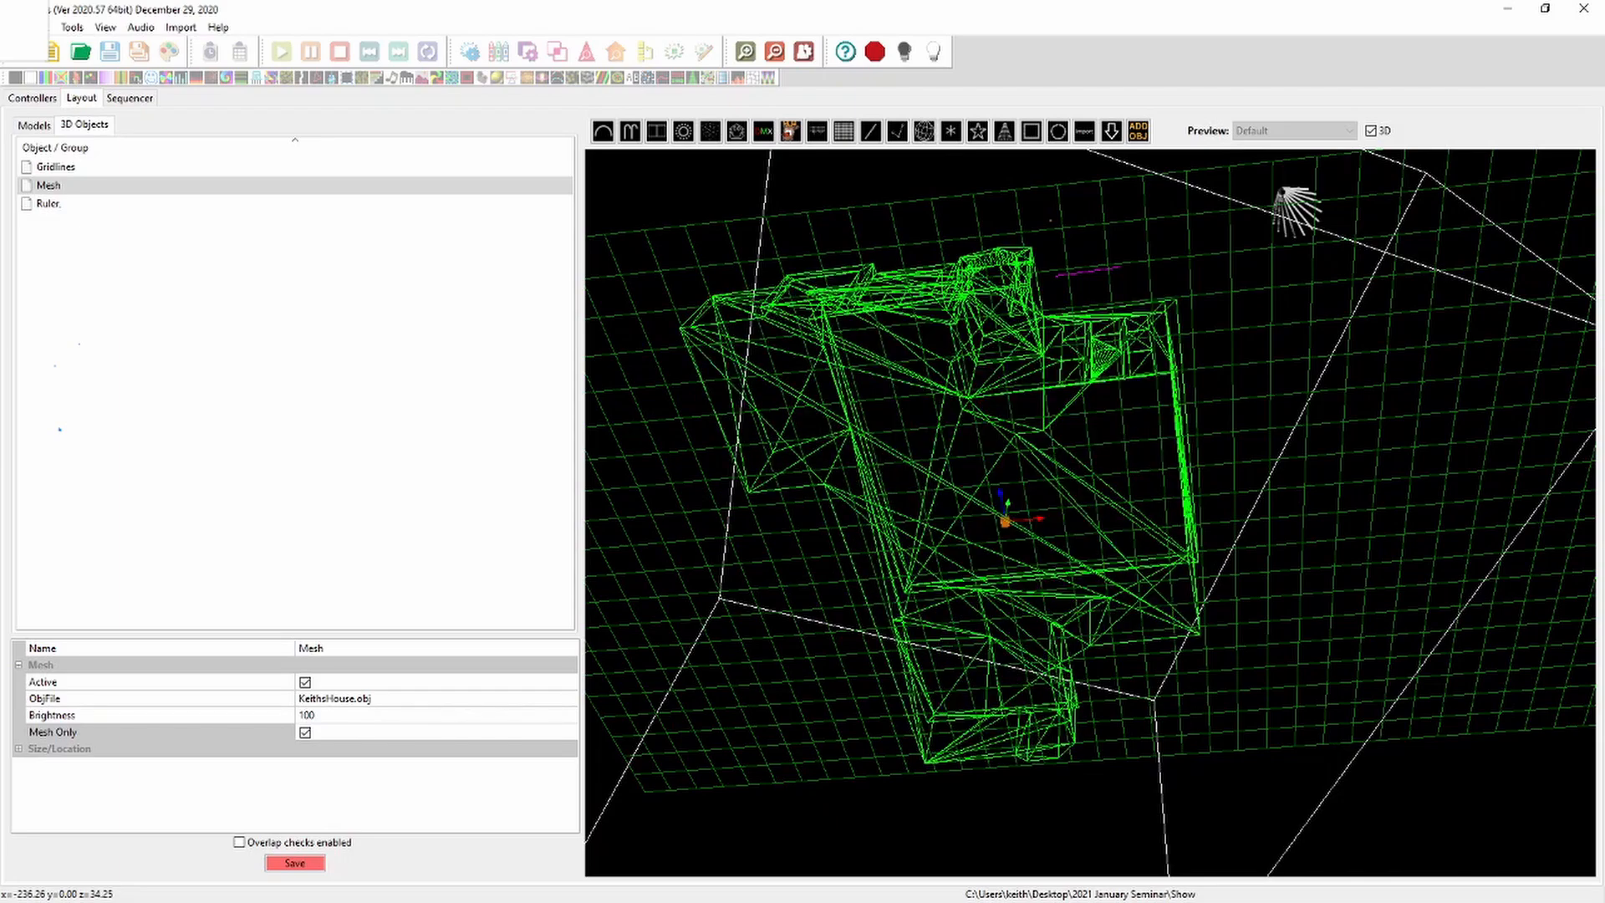
Switch the layout from 3D to 2D and delete the Tree model
{"action": "left_click_drag", "start_coordinate": [1090, 569], "coordinate": [1116, 439]}
{"action": "scroll", "coordinate": [1090, 512], "scroll_direction": "up", "scroll_amount": 5}
{"action": "mouse_move", "coordinate": [1090, 501]}
{"action": "left_mouse_down"}
{"action": "mouse_move", "coordinate": [1111, 542]}
{"action": "mouse_move", "coordinate": [1090, 531]}
{"action": "left_mouse_up"}
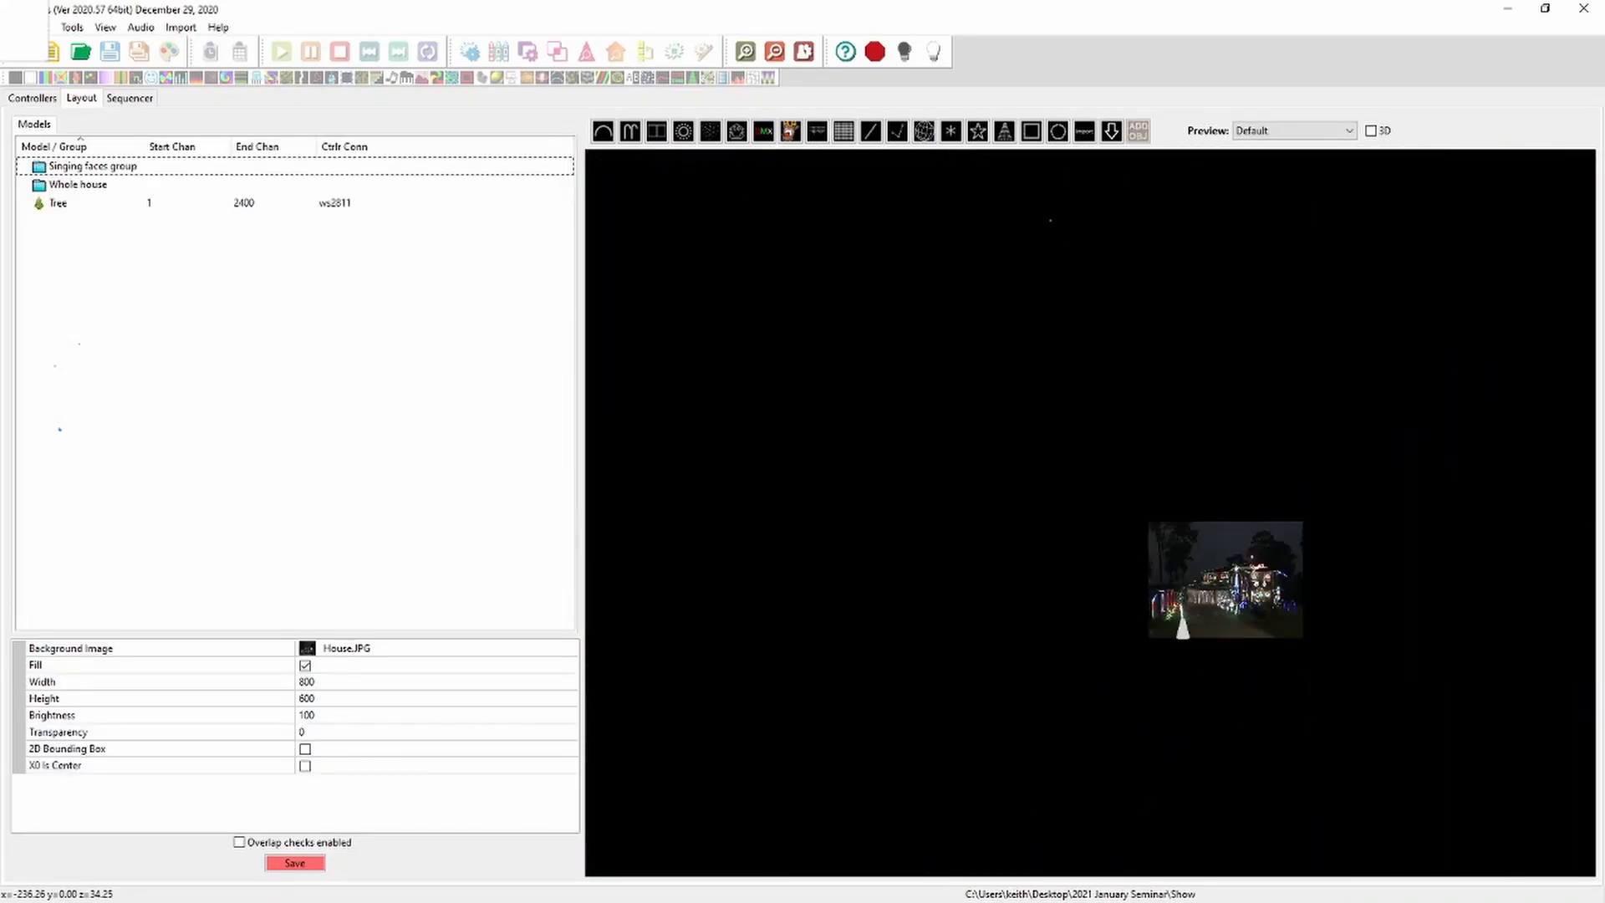
{"action": "scroll", "coordinate": [1253, 602], "scroll_direction": "up", "scroll_amount": 3}
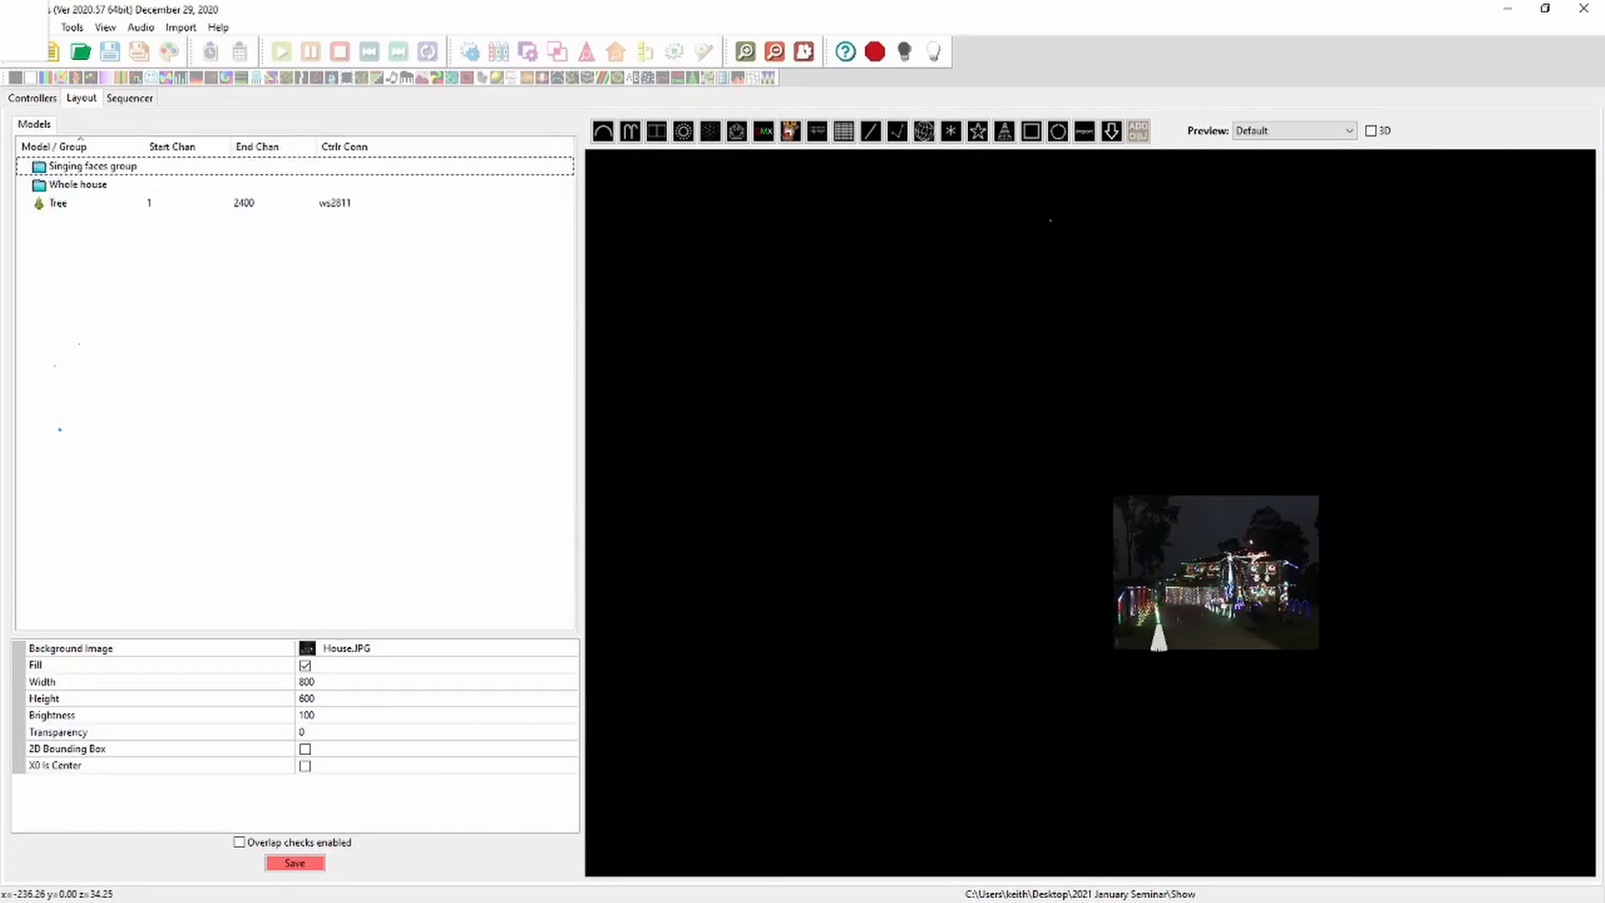
{"action": "left_click", "coordinate": [59, 203]}
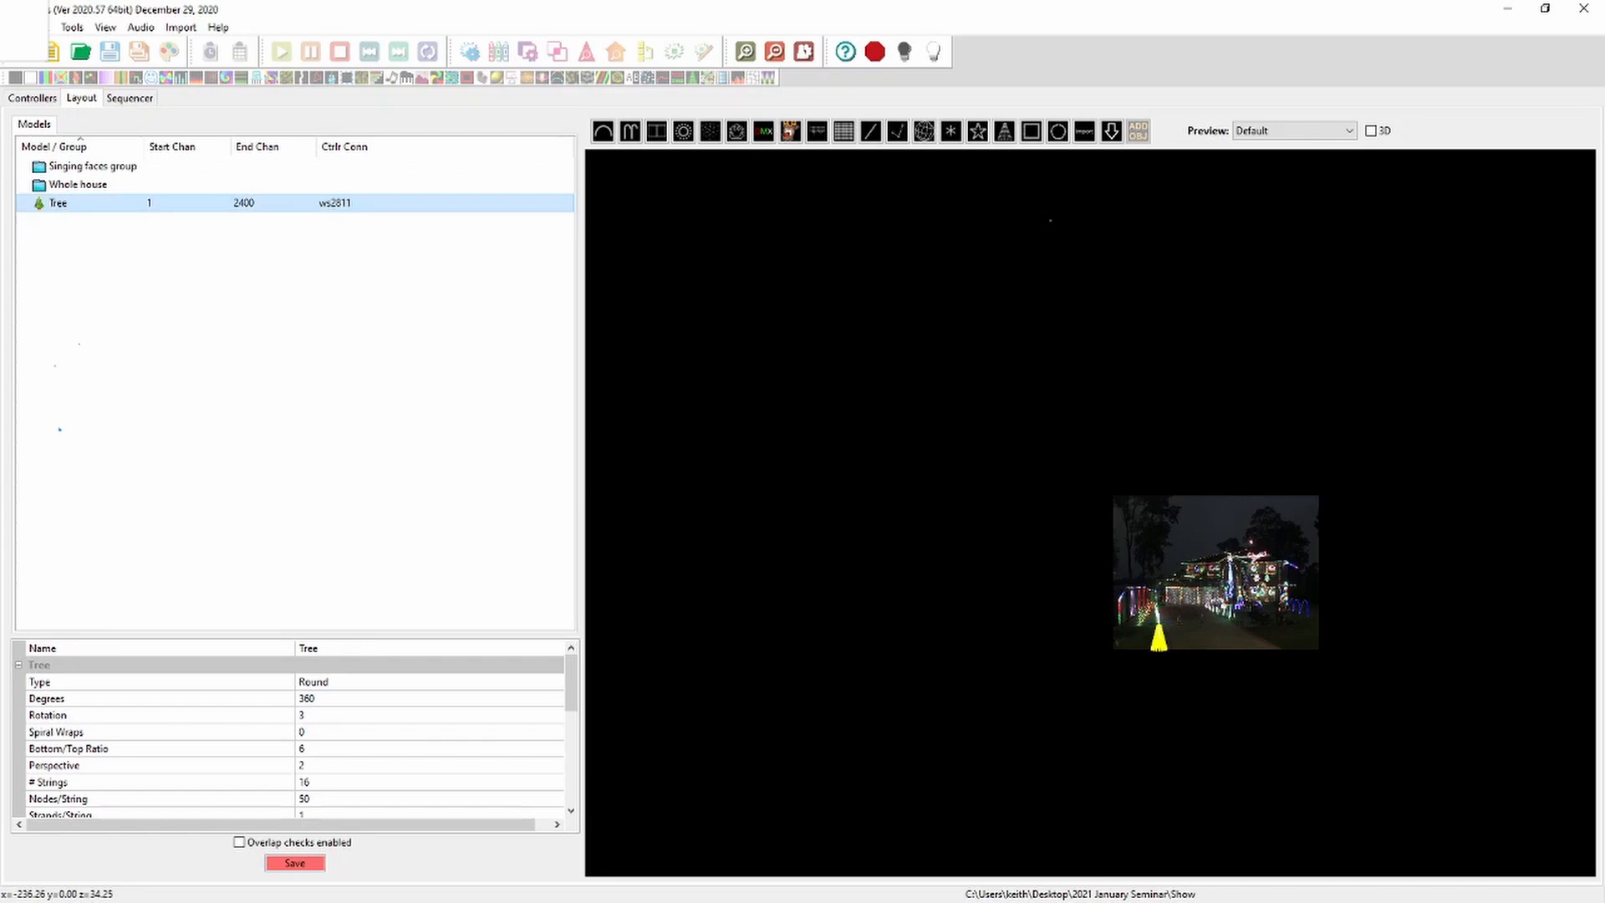
{"action": "key", "text": "Delete"}
{"action": "left_click", "coordinate": [842, 482]}
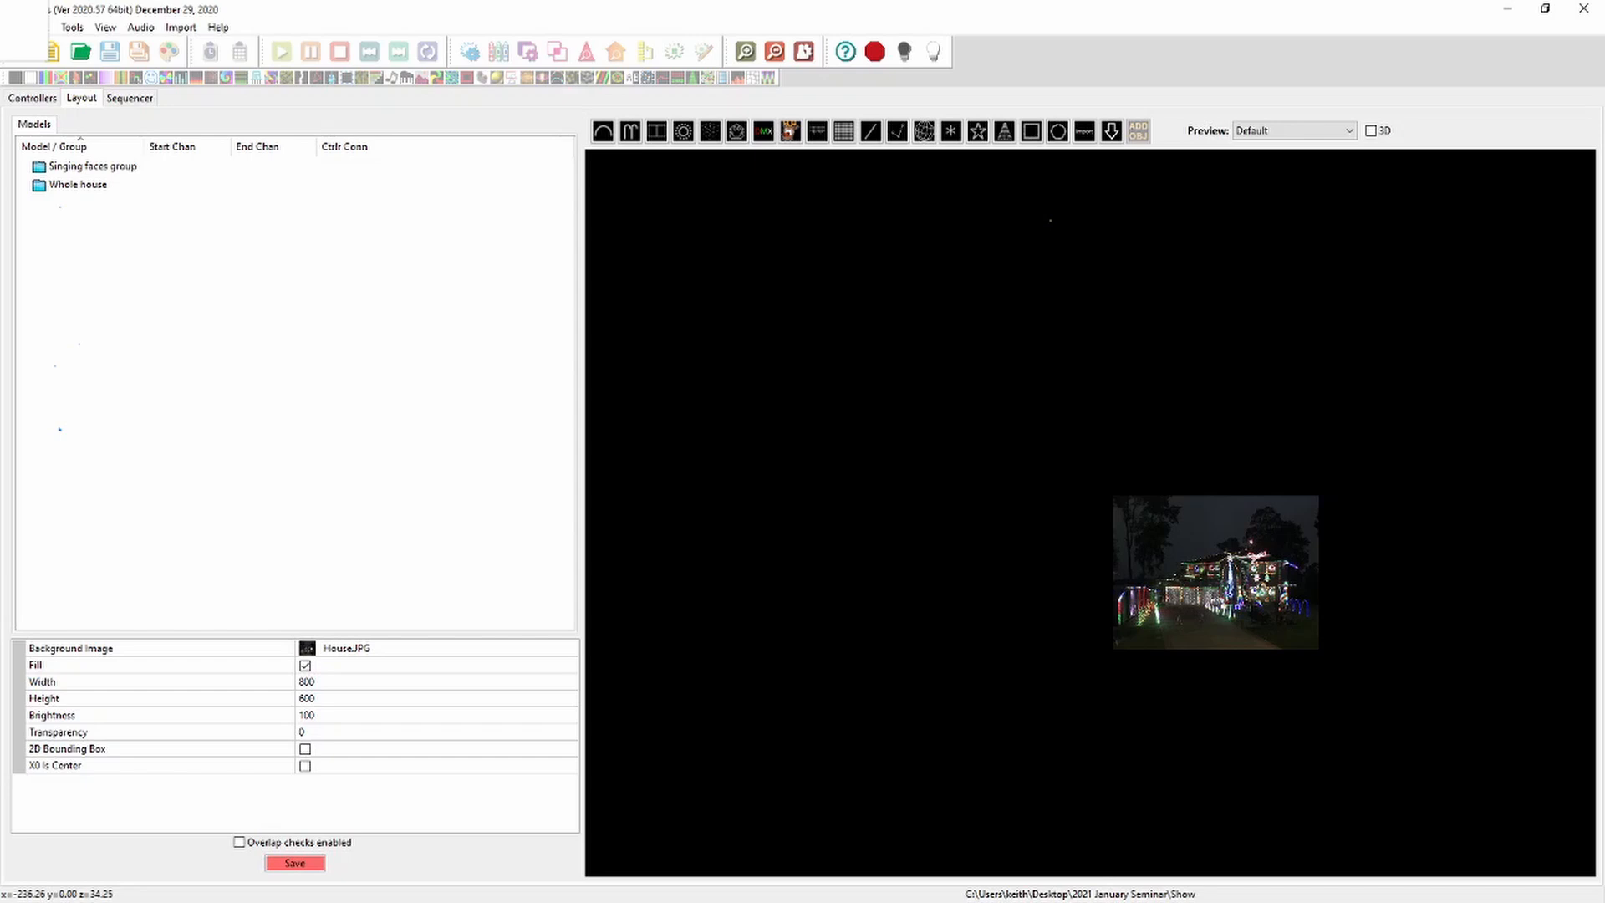
Reset the 2D view so the House.JPG background fills the preview
{"action": "right_click", "coordinate": [1054, 245]}
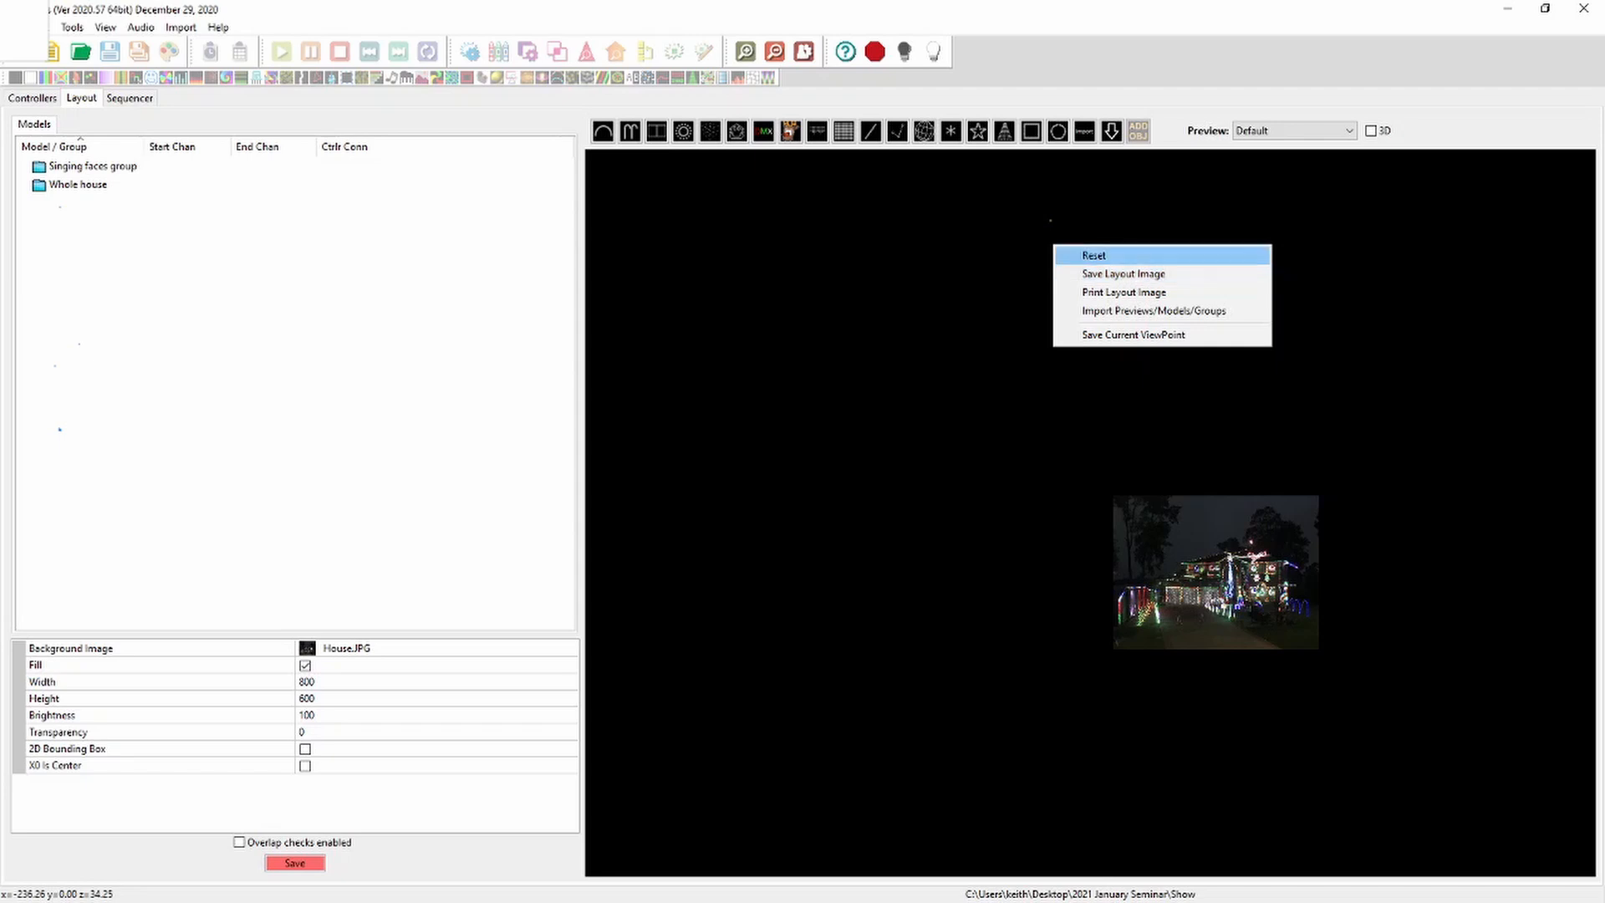
{"action": "left_click", "coordinate": [1095, 255]}
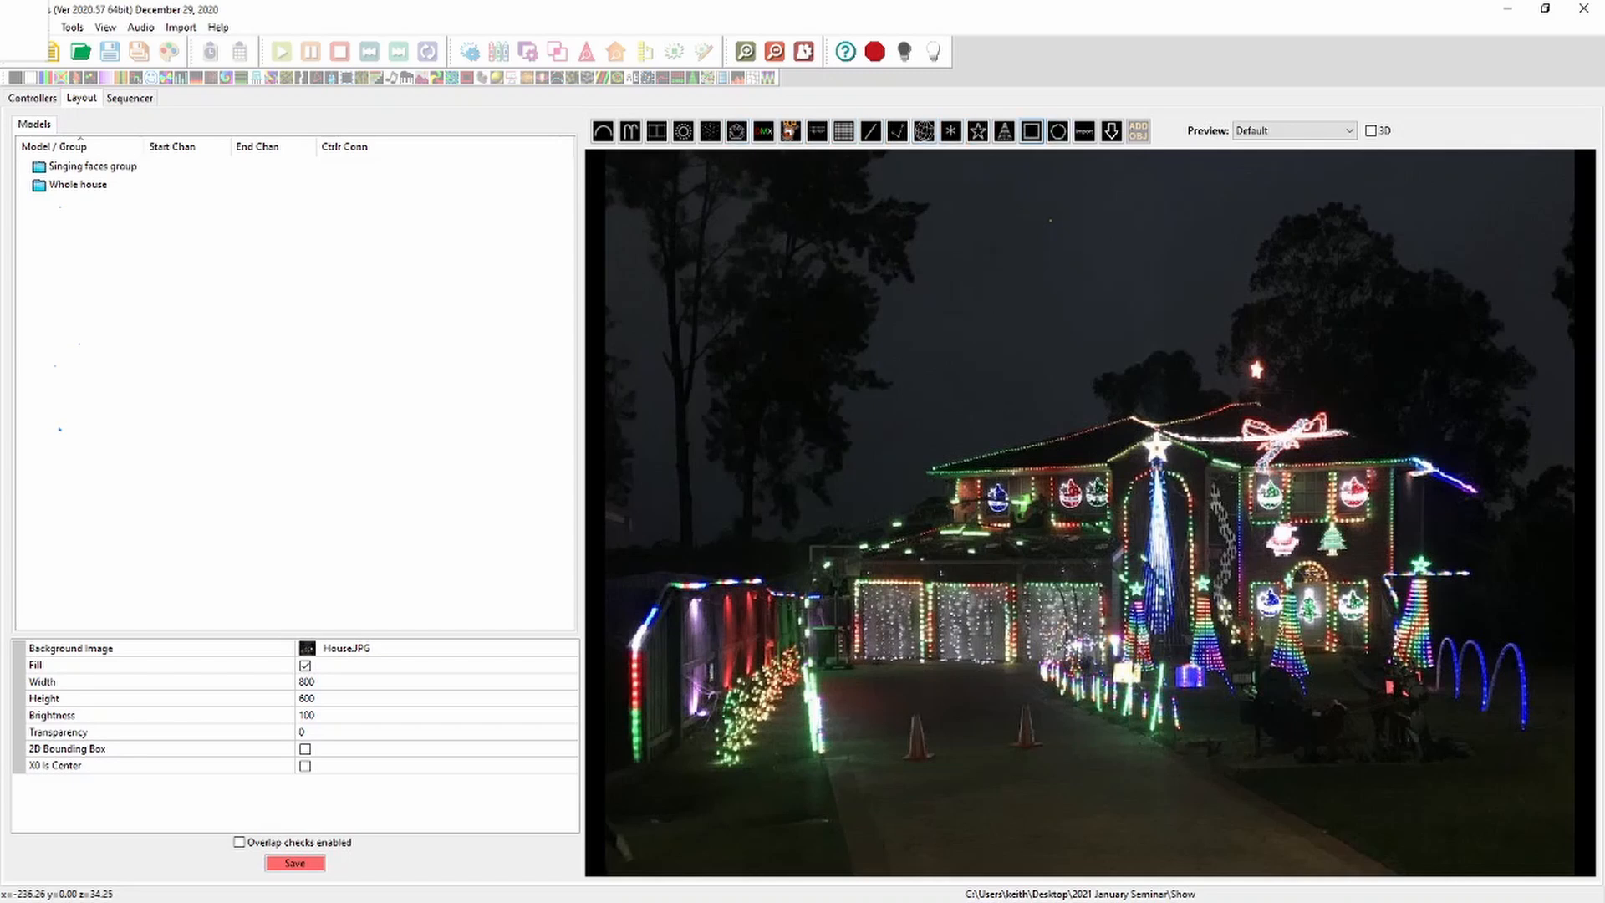
{"action": "left_click_drag", "start_coordinate": [1117, 655], "coordinate": [1126, 671]}
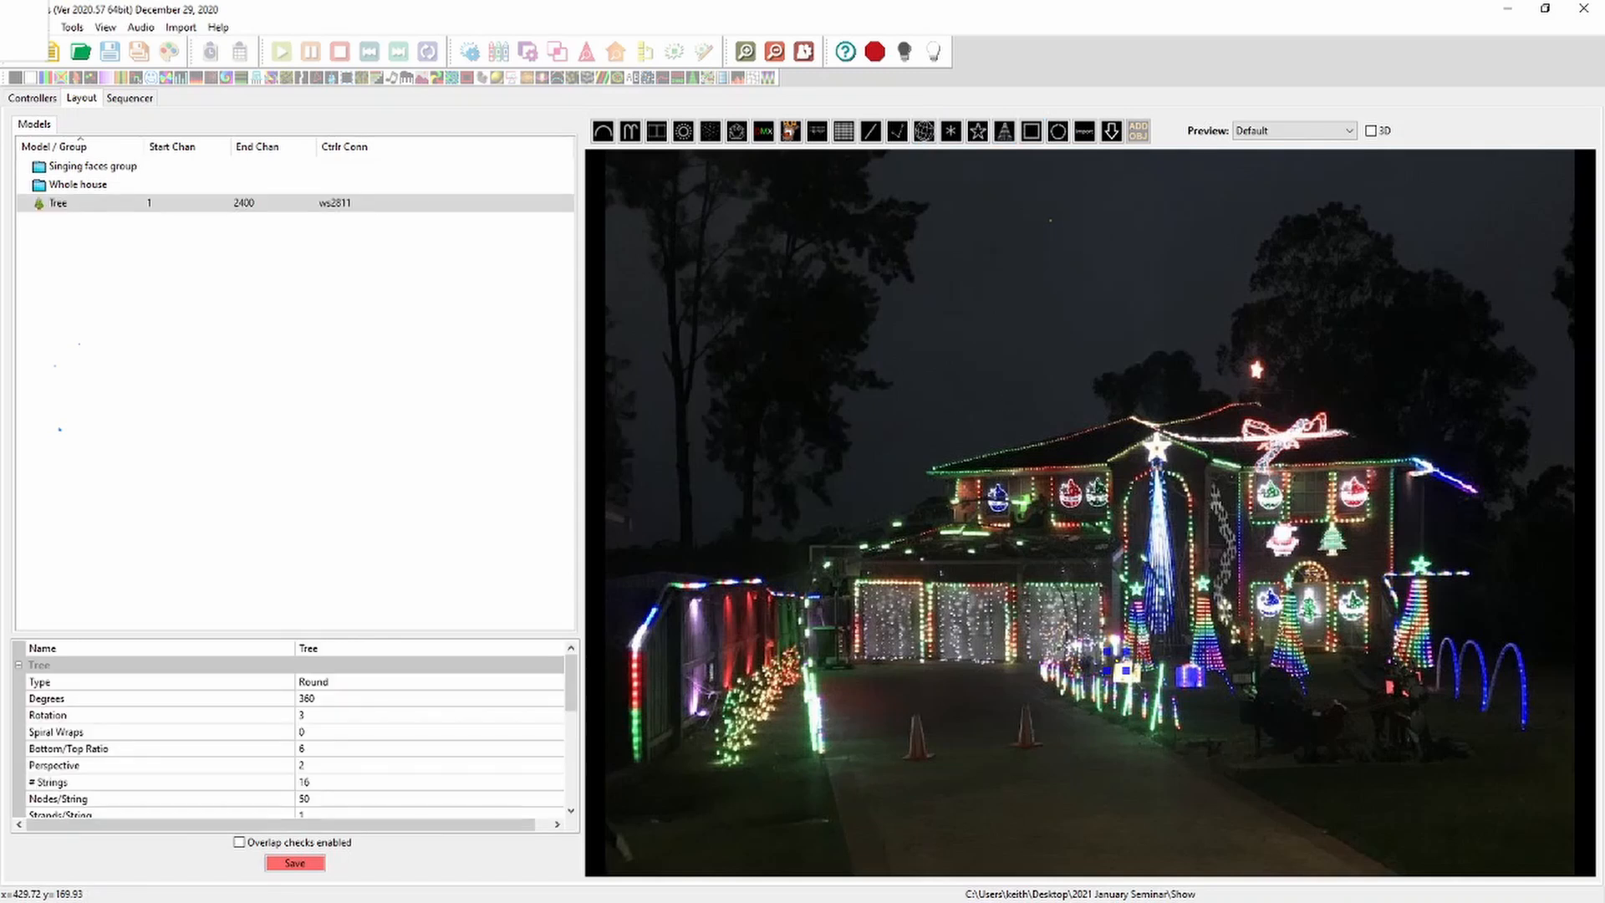
{"action": "key", "text": "Delete"}
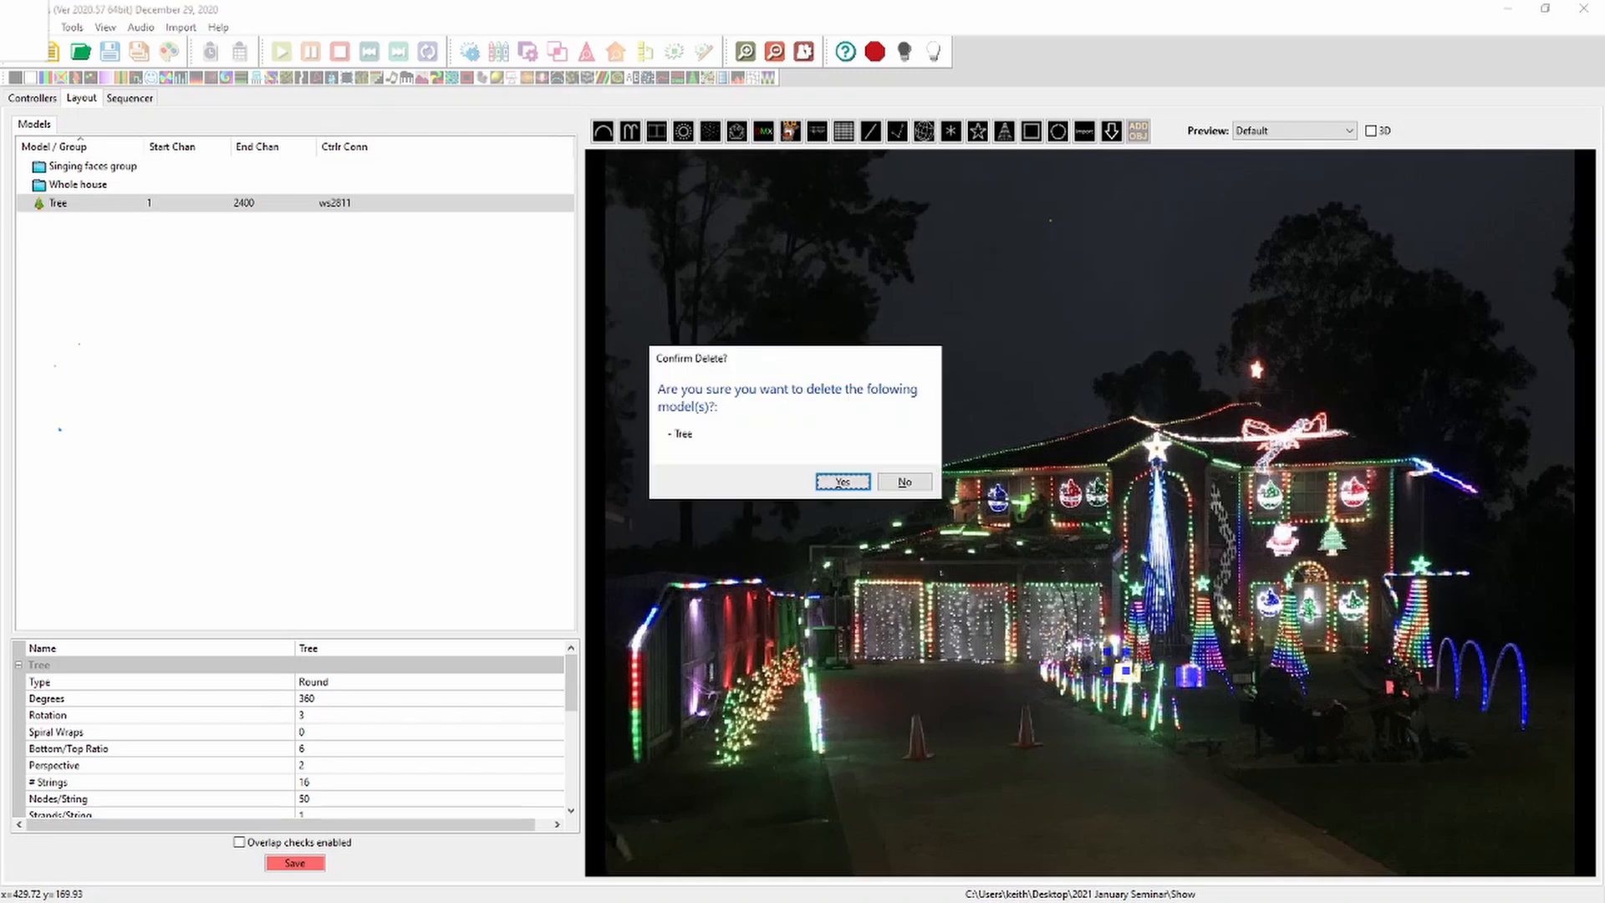
{"action": "left_click", "coordinate": [844, 481]}
Draw a Tree model over the small cone tree nearest the driveway and paste three copies onto the photo's other small trees
{"action": "left_click", "coordinate": [1004, 131]}
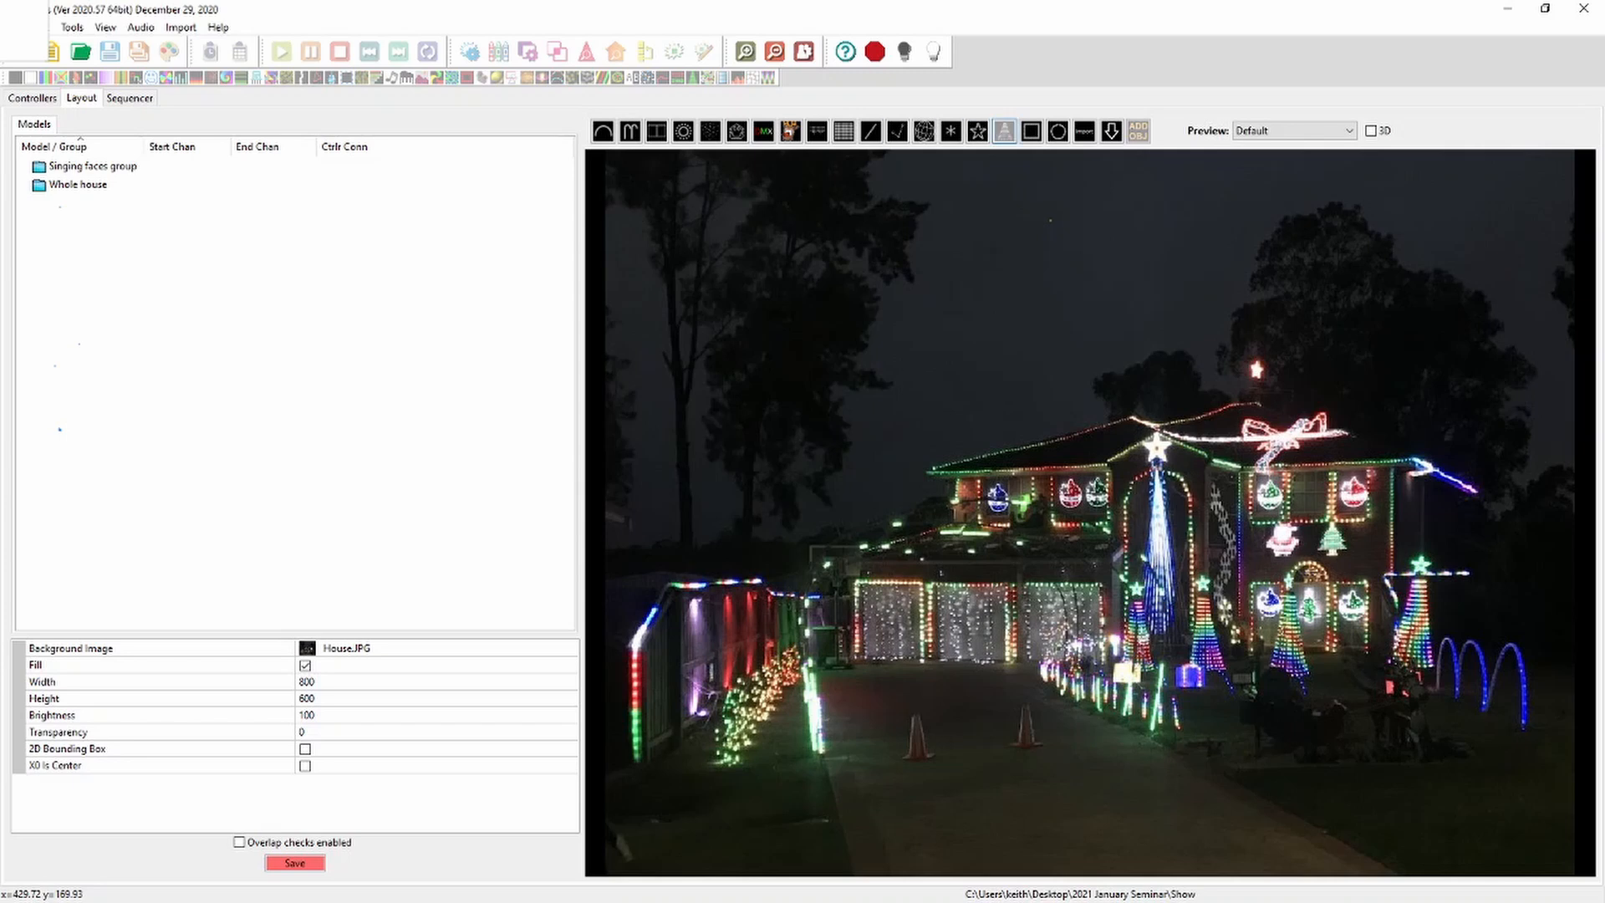
{"action": "left_click_drag", "start_coordinate": [908, 215], "coordinate": [1135, 633]}
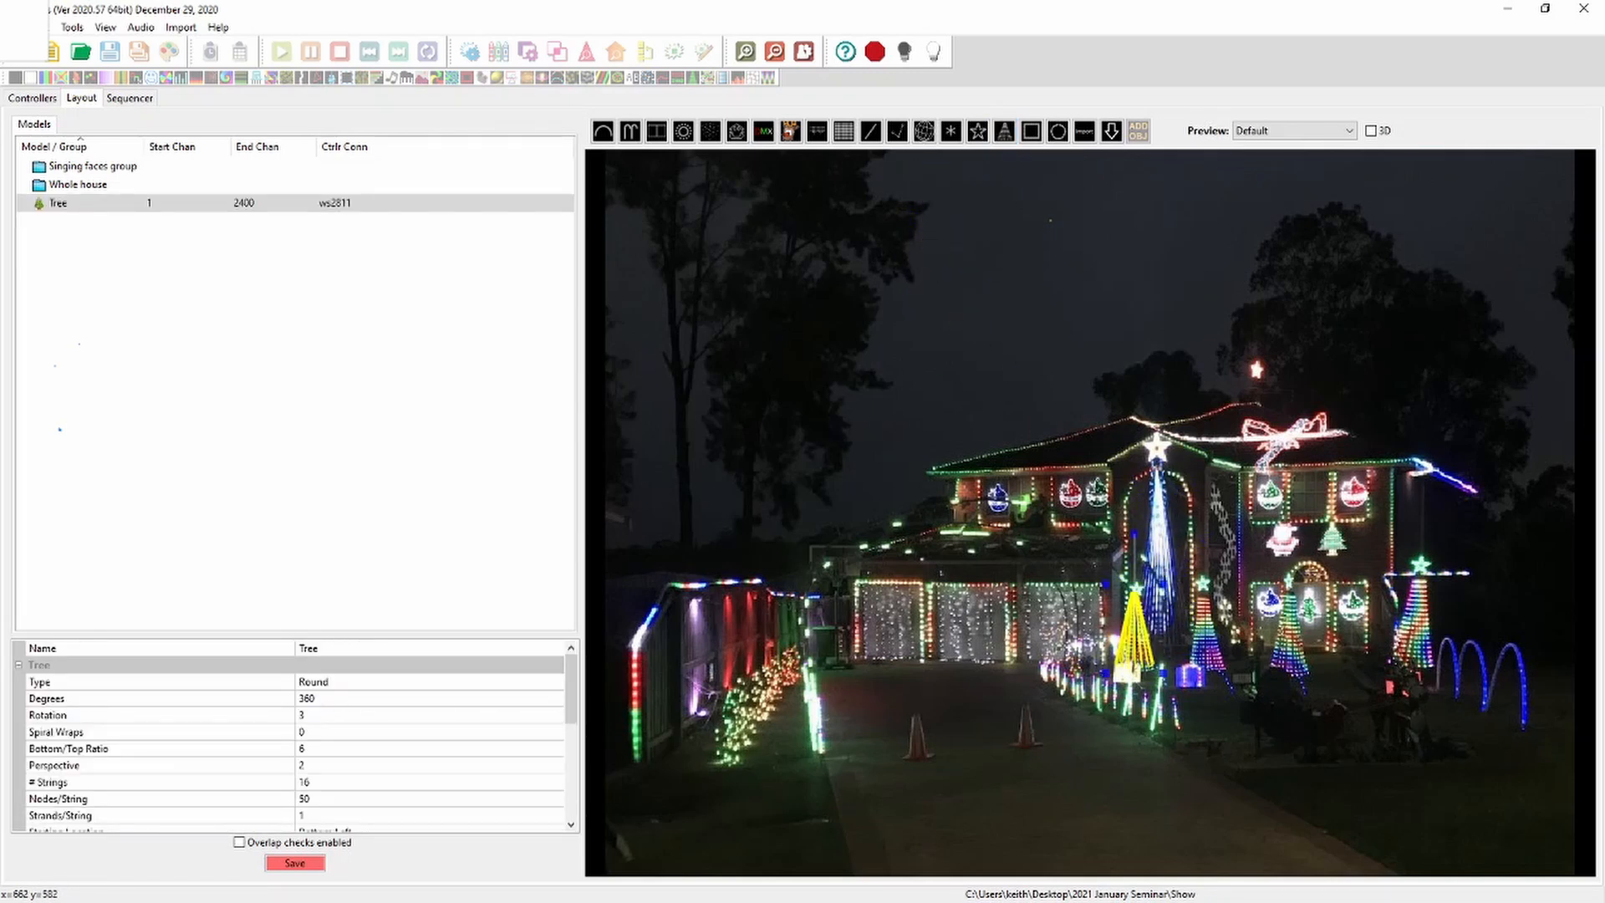
{"action": "key", "text": "ctrl+v"}
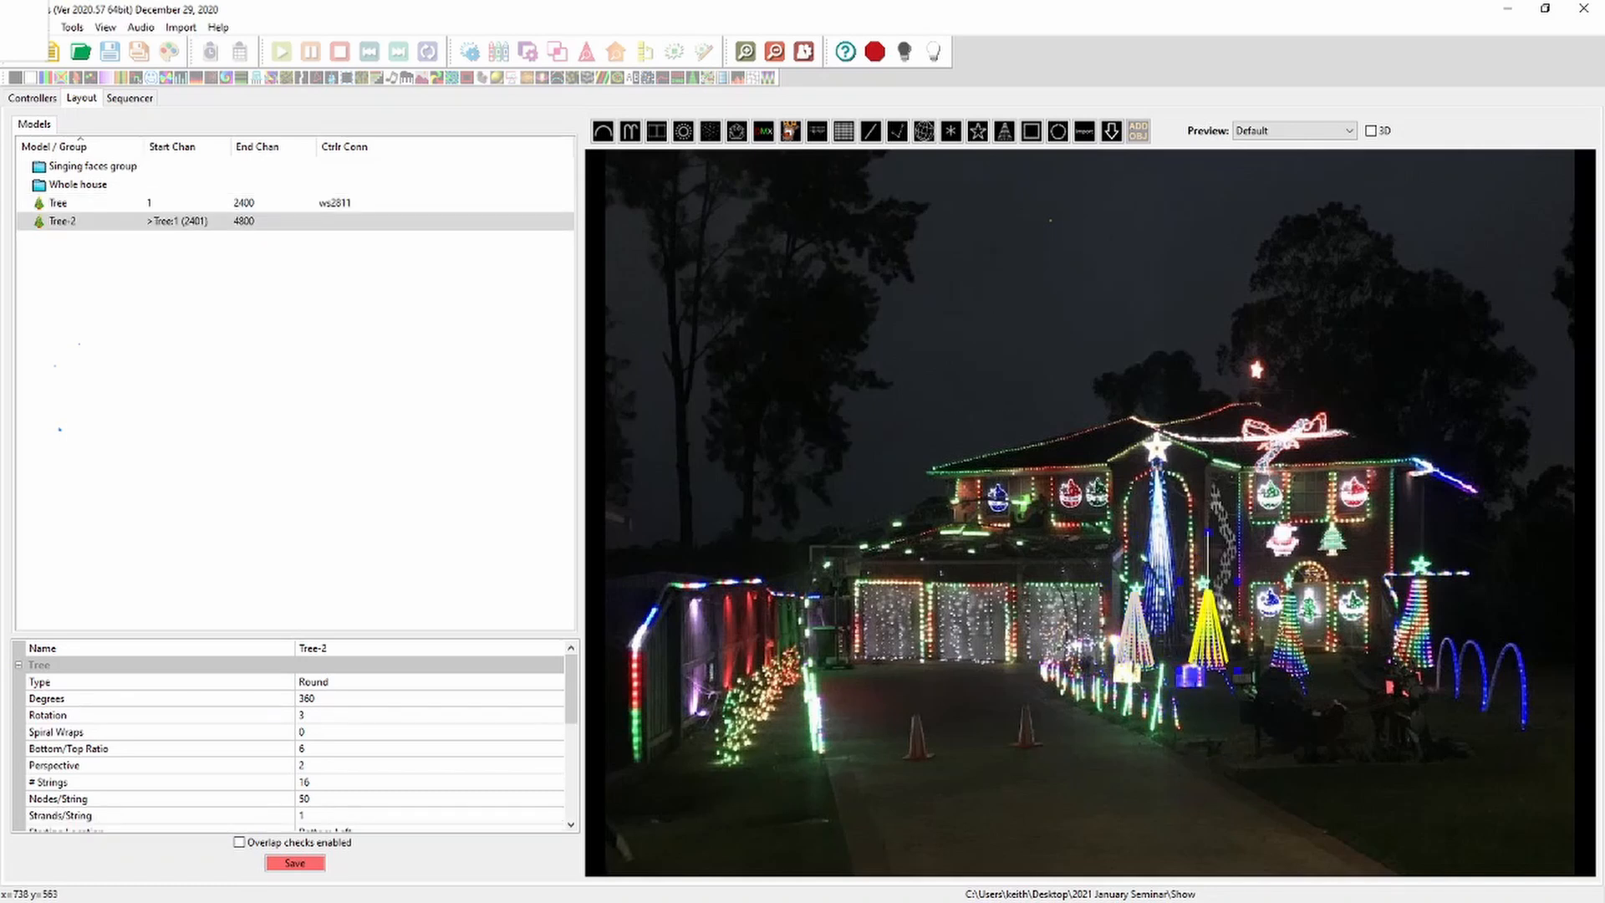
{"action": "key", "text": "ctrl+v"}
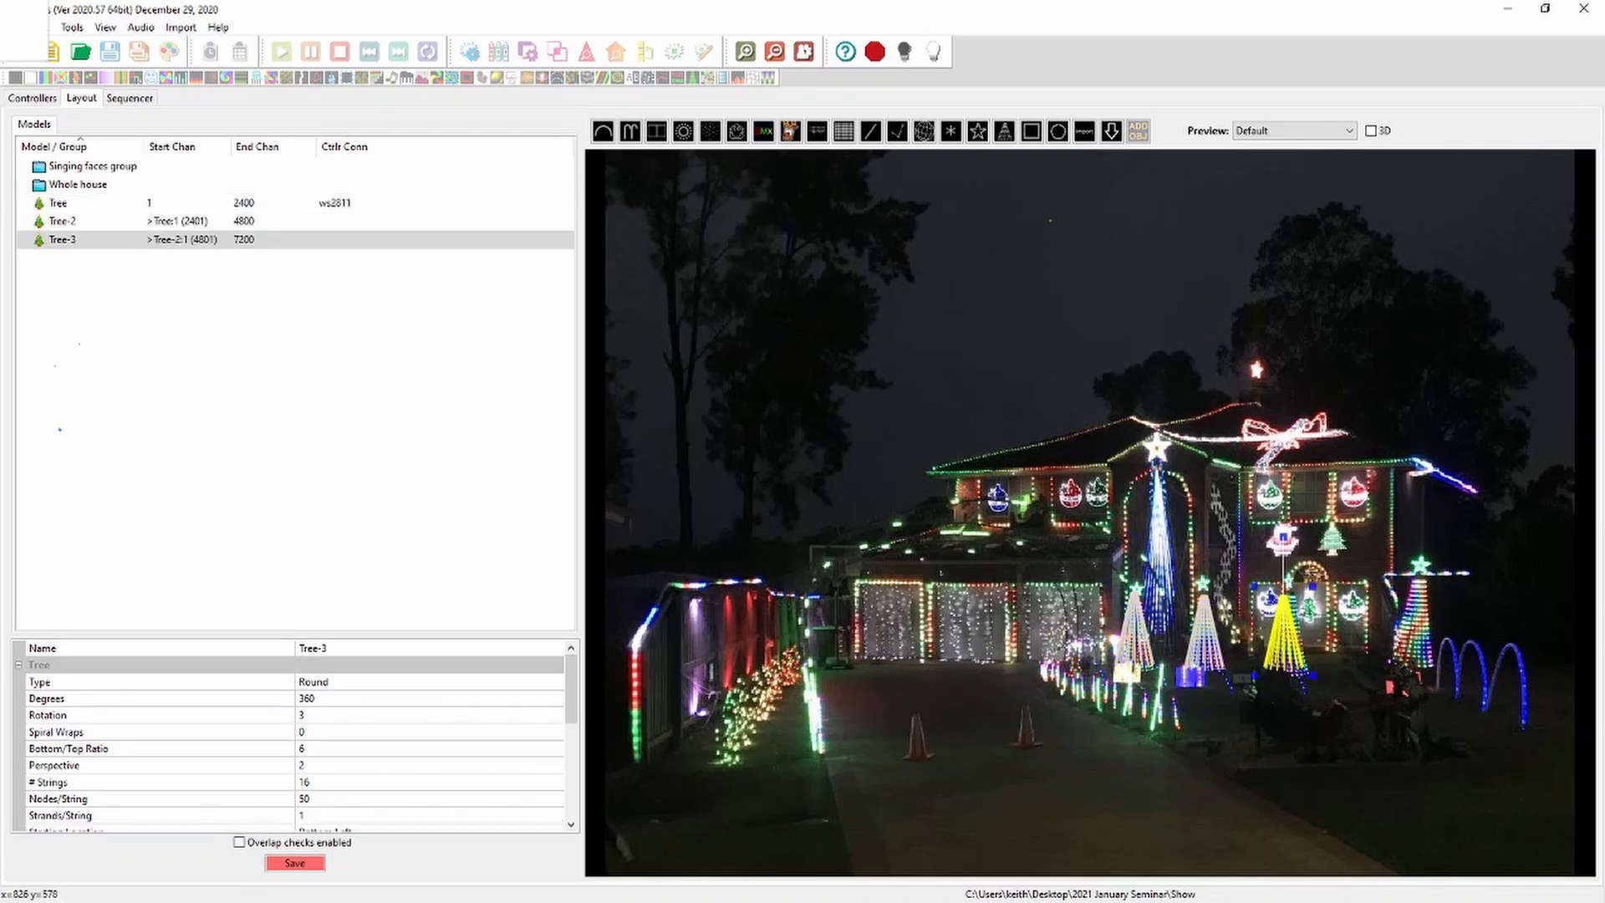
{"action": "key", "text": "ctrl+v"}
{"action": "left_click_drag", "start_coordinate": [1182, 682], "coordinate": [1445, 566]}
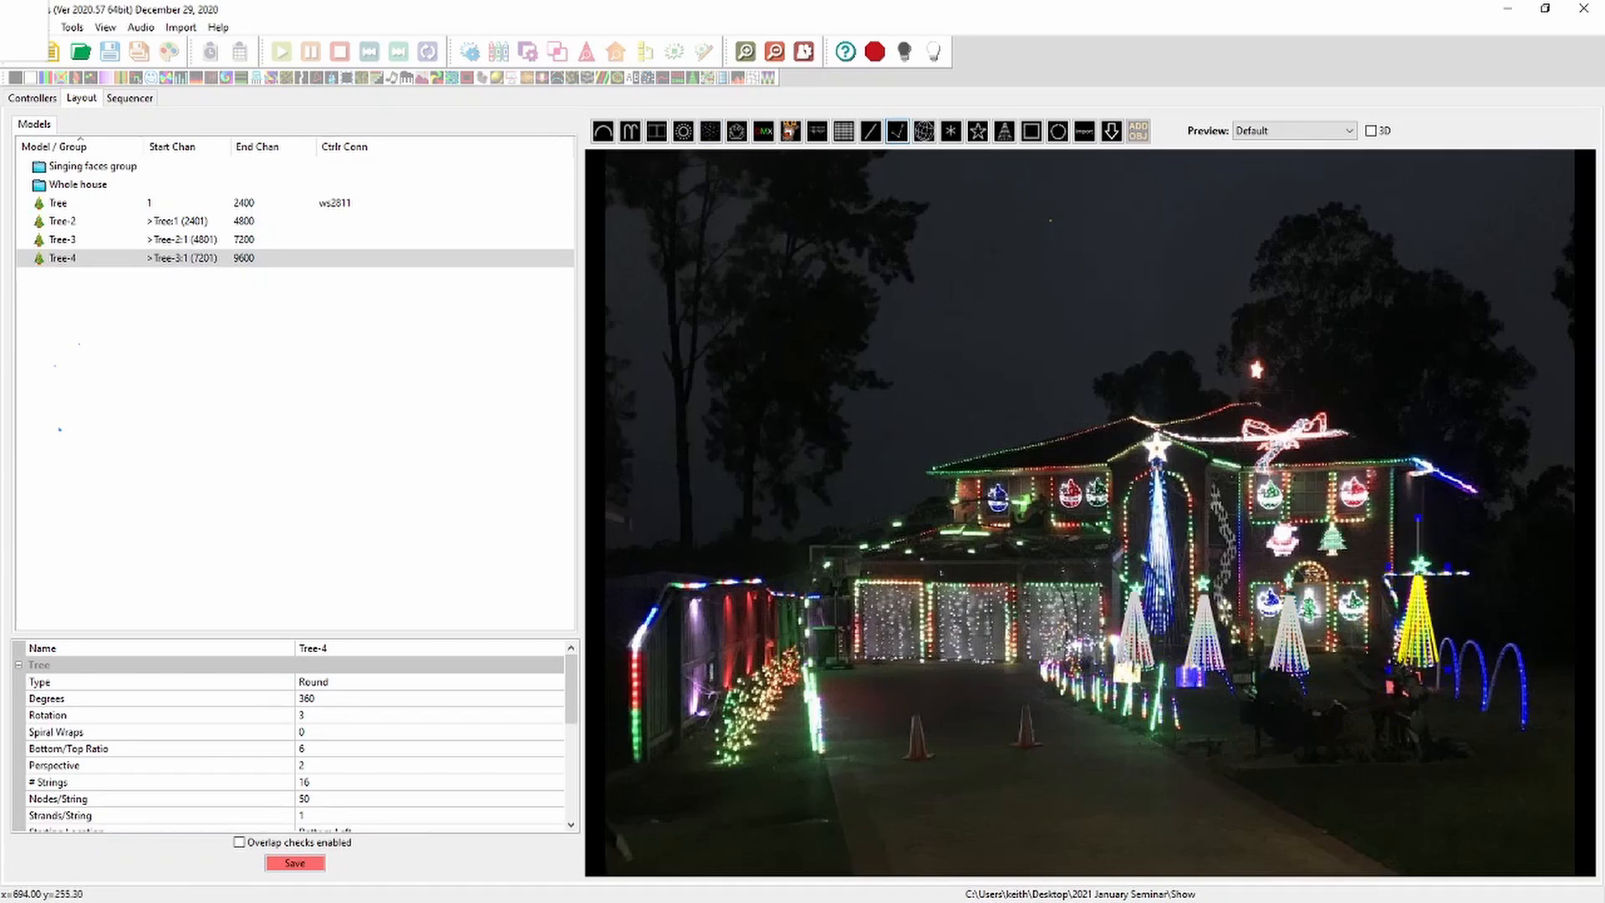
Trace a Poly Line along the photo's roof outline, following the garage-side eave, the centre gable and the upper ridge
{"action": "left_click", "coordinate": [897, 132]}
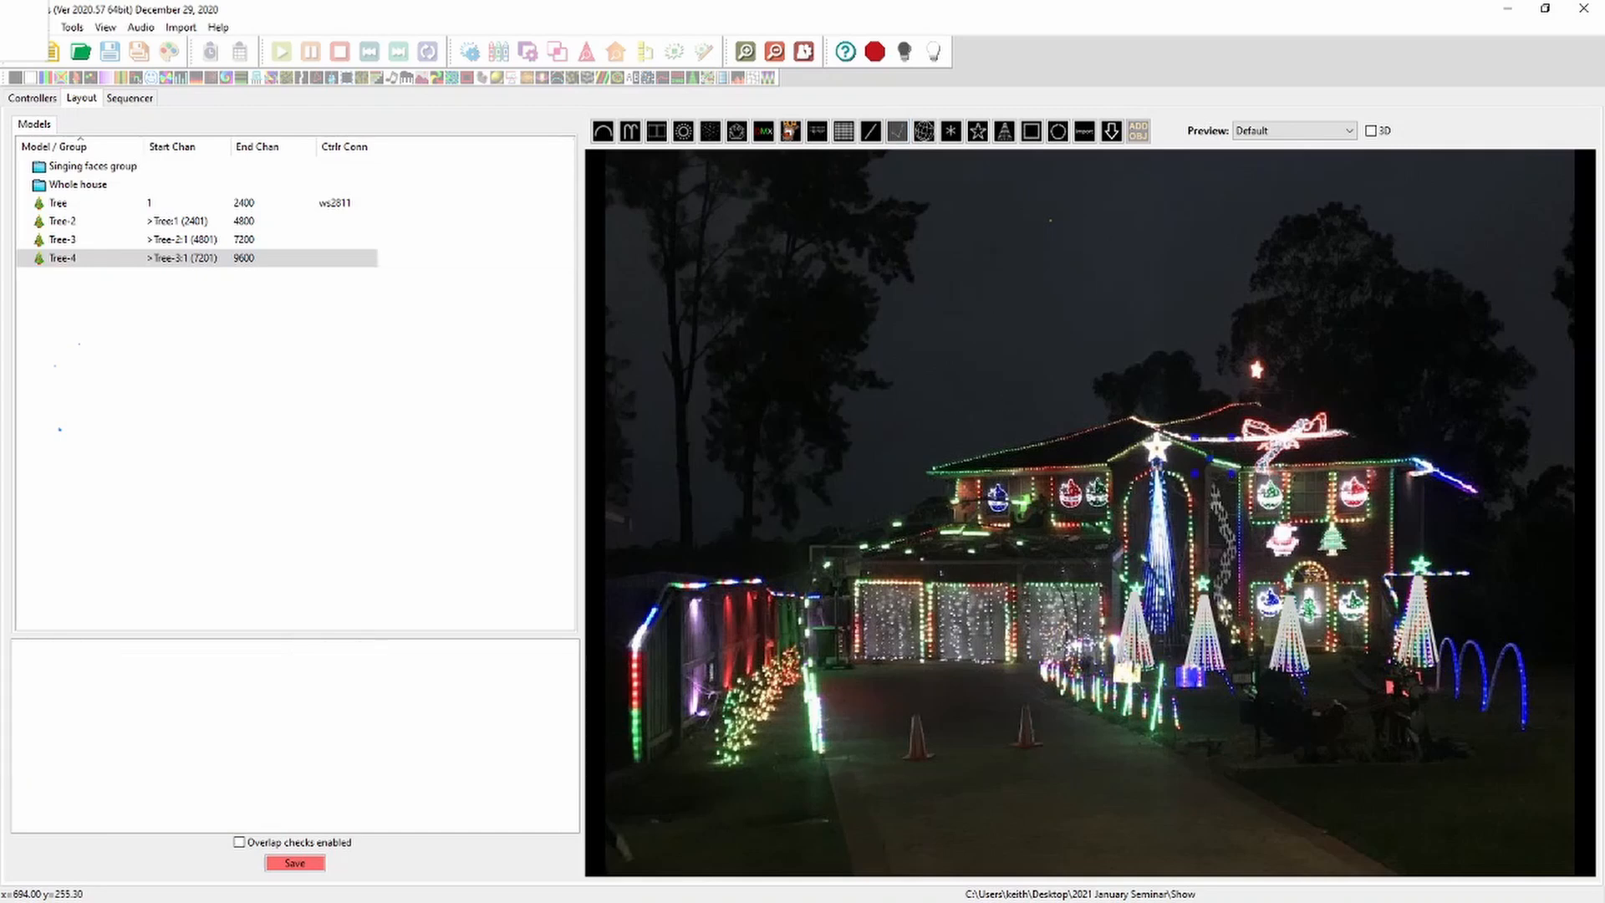
{"action": "left_click", "coordinate": [1154, 437]}
{"action": "left_click", "coordinate": [1109, 465]}
{"action": "left_click", "coordinate": [932, 473]}
{"action": "left_click", "coordinate": [1131, 418]}
{"action": "left_click", "coordinate": [1159, 428]}
{"action": "left_click", "coordinate": [1241, 402]}
{"action": "left_click", "coordinate": [1263, 405]}
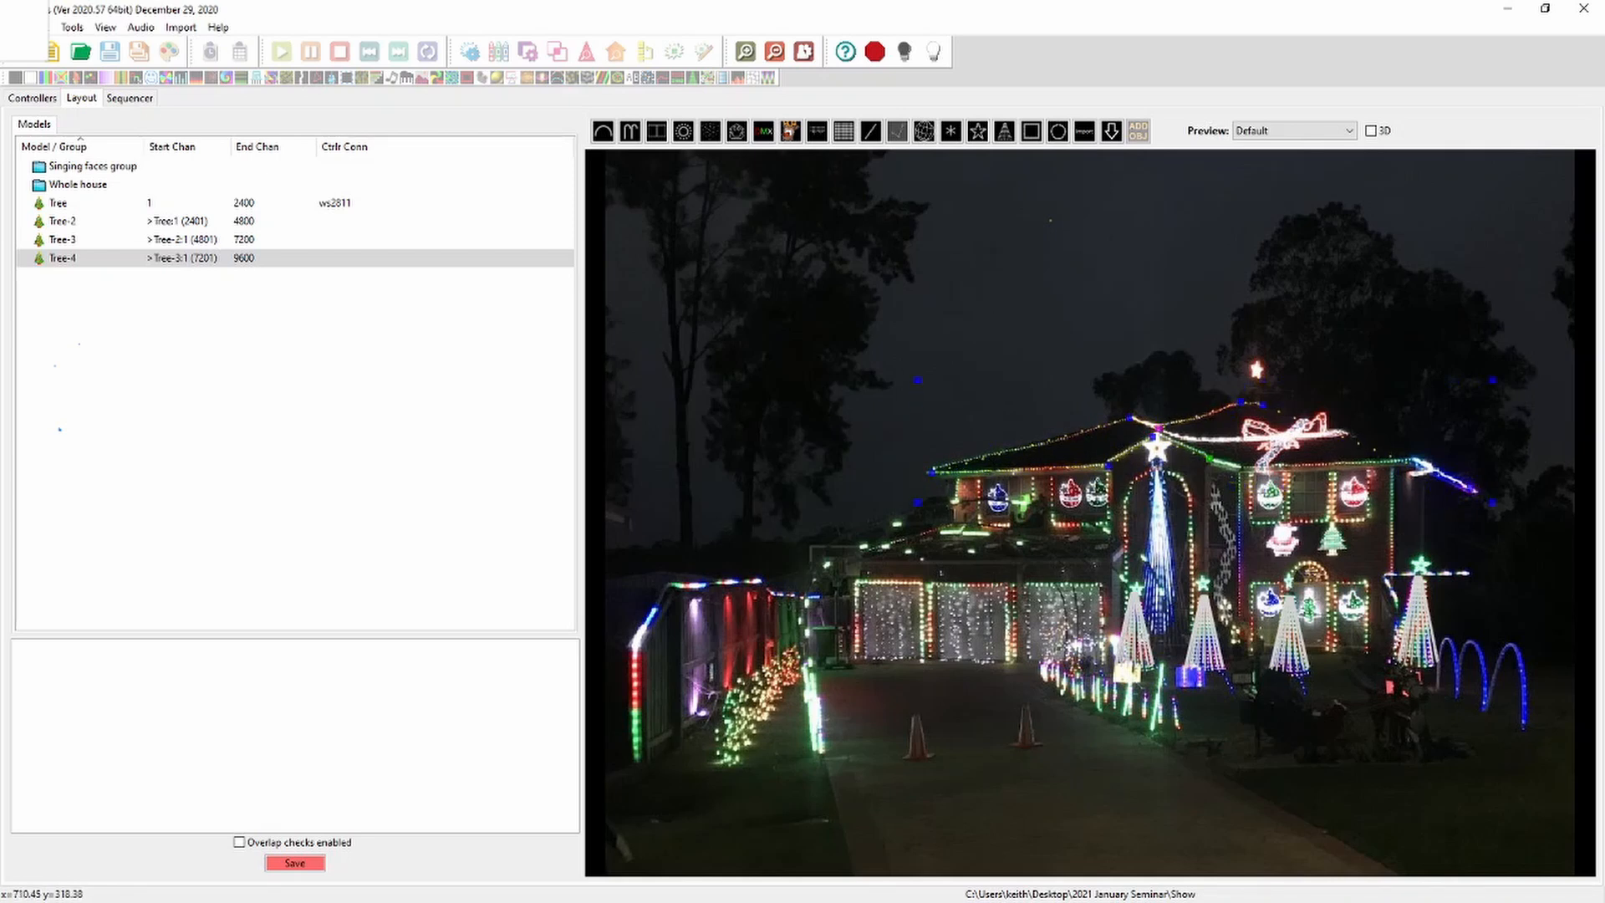
{"action": "key", "text": "Escape"}
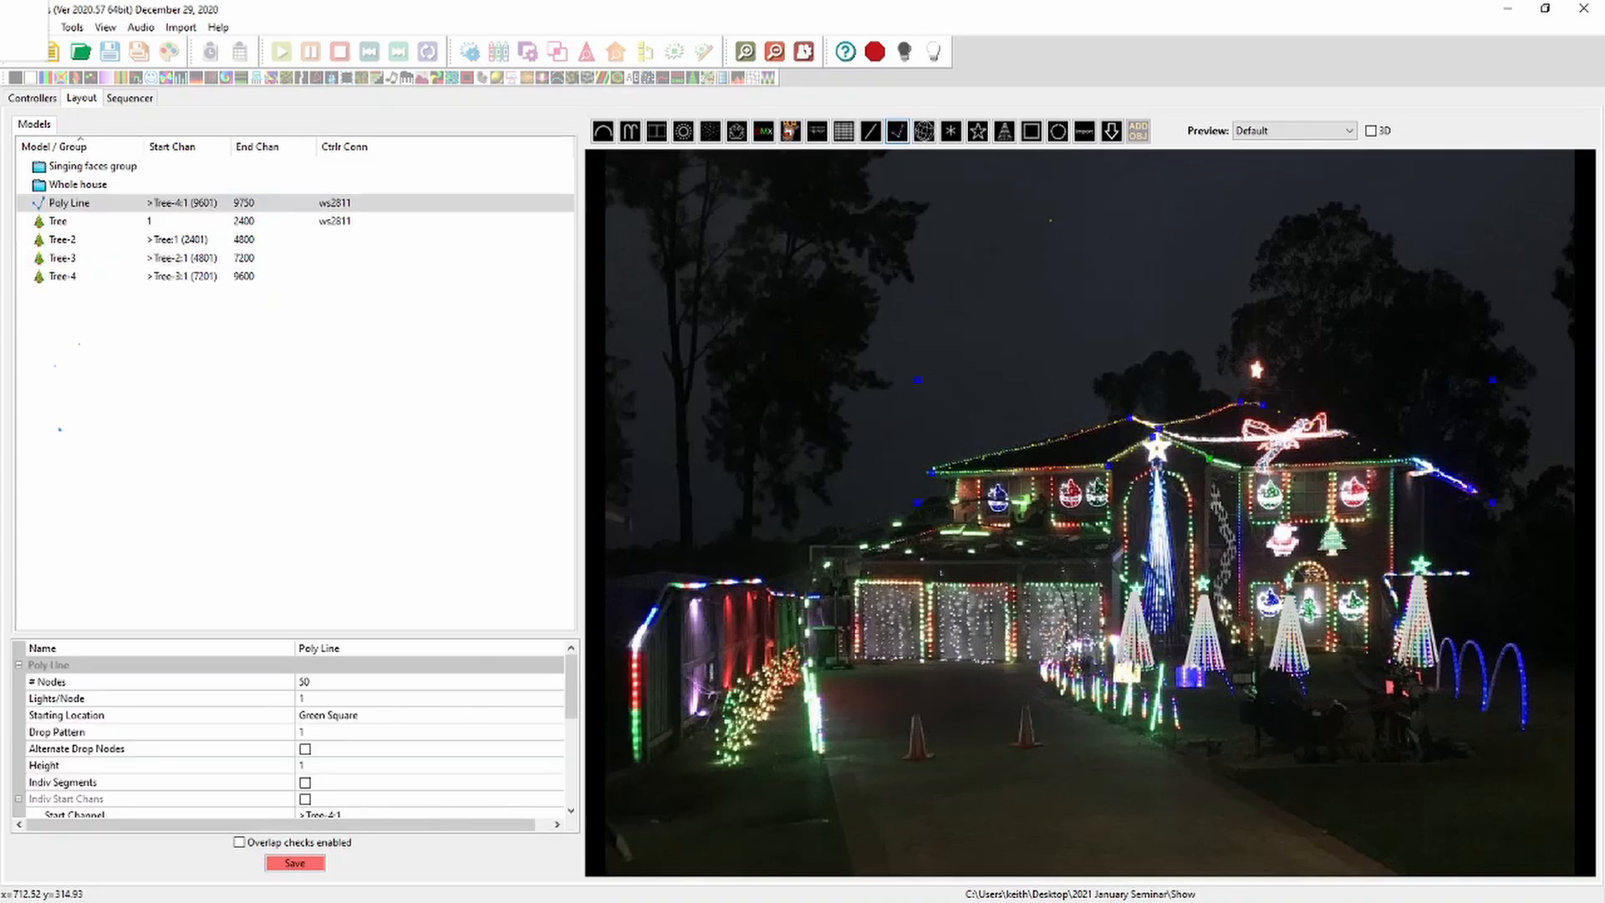
Trace a second Poly Line along the eave from beside the centre gable to the lights past the far corner of the house
{"action": "left_click", "coordinate": [1209, 457]}
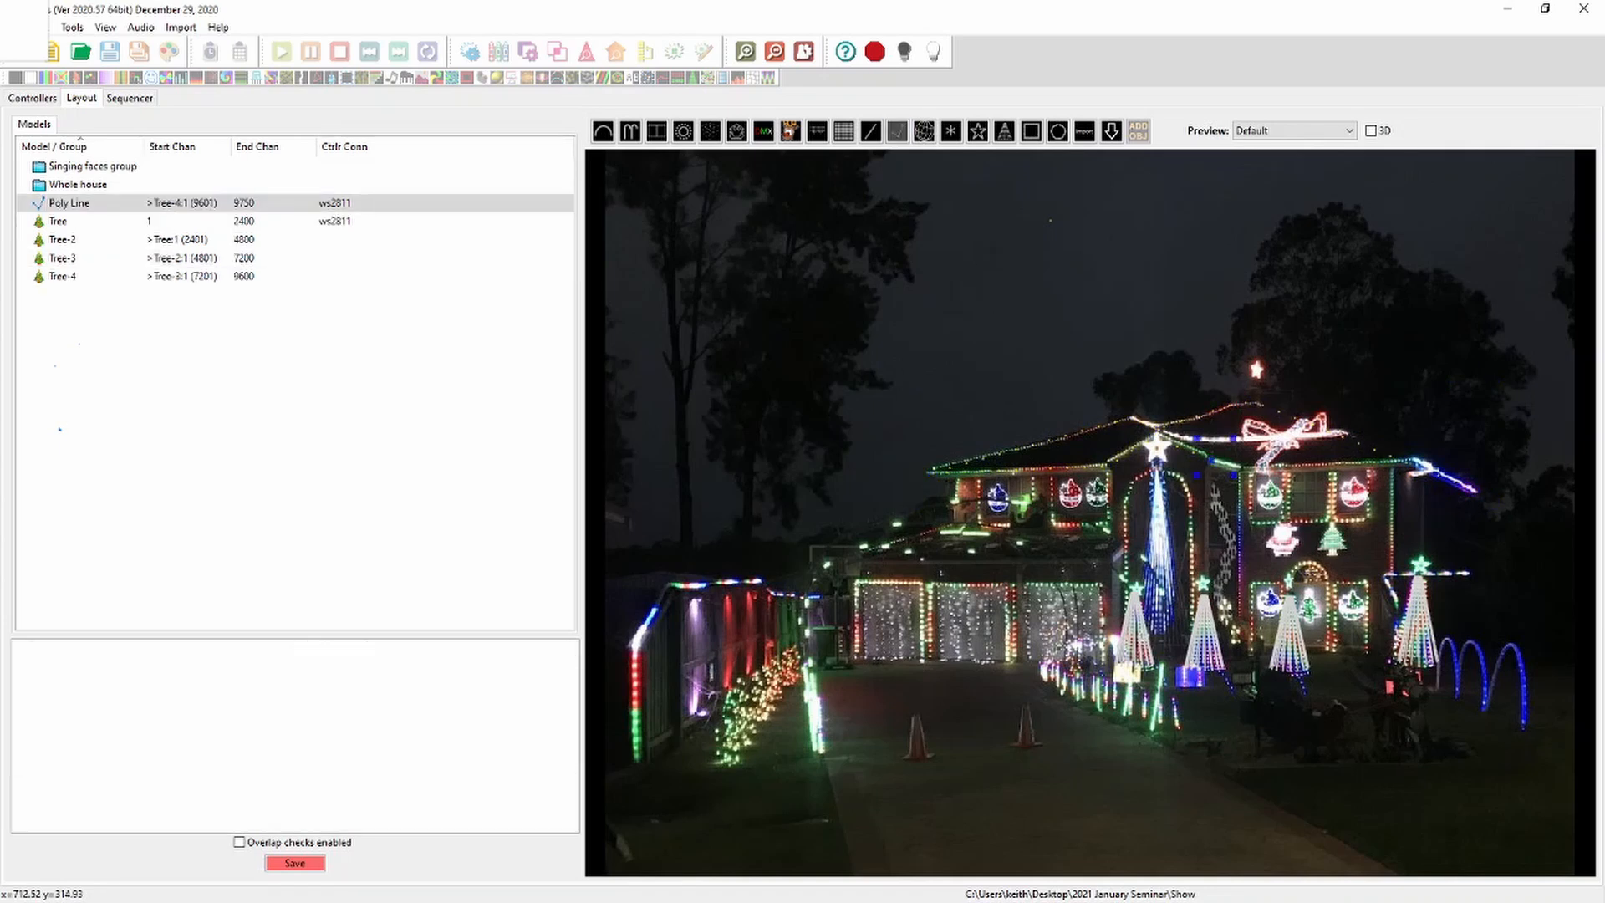
{"action": "left_click", "coordinate": [1240, 469]}
{"action": "left_click", "coordinate": [1413, 460]}
{"action": "double_click", "coordinate": [1482, 495]}
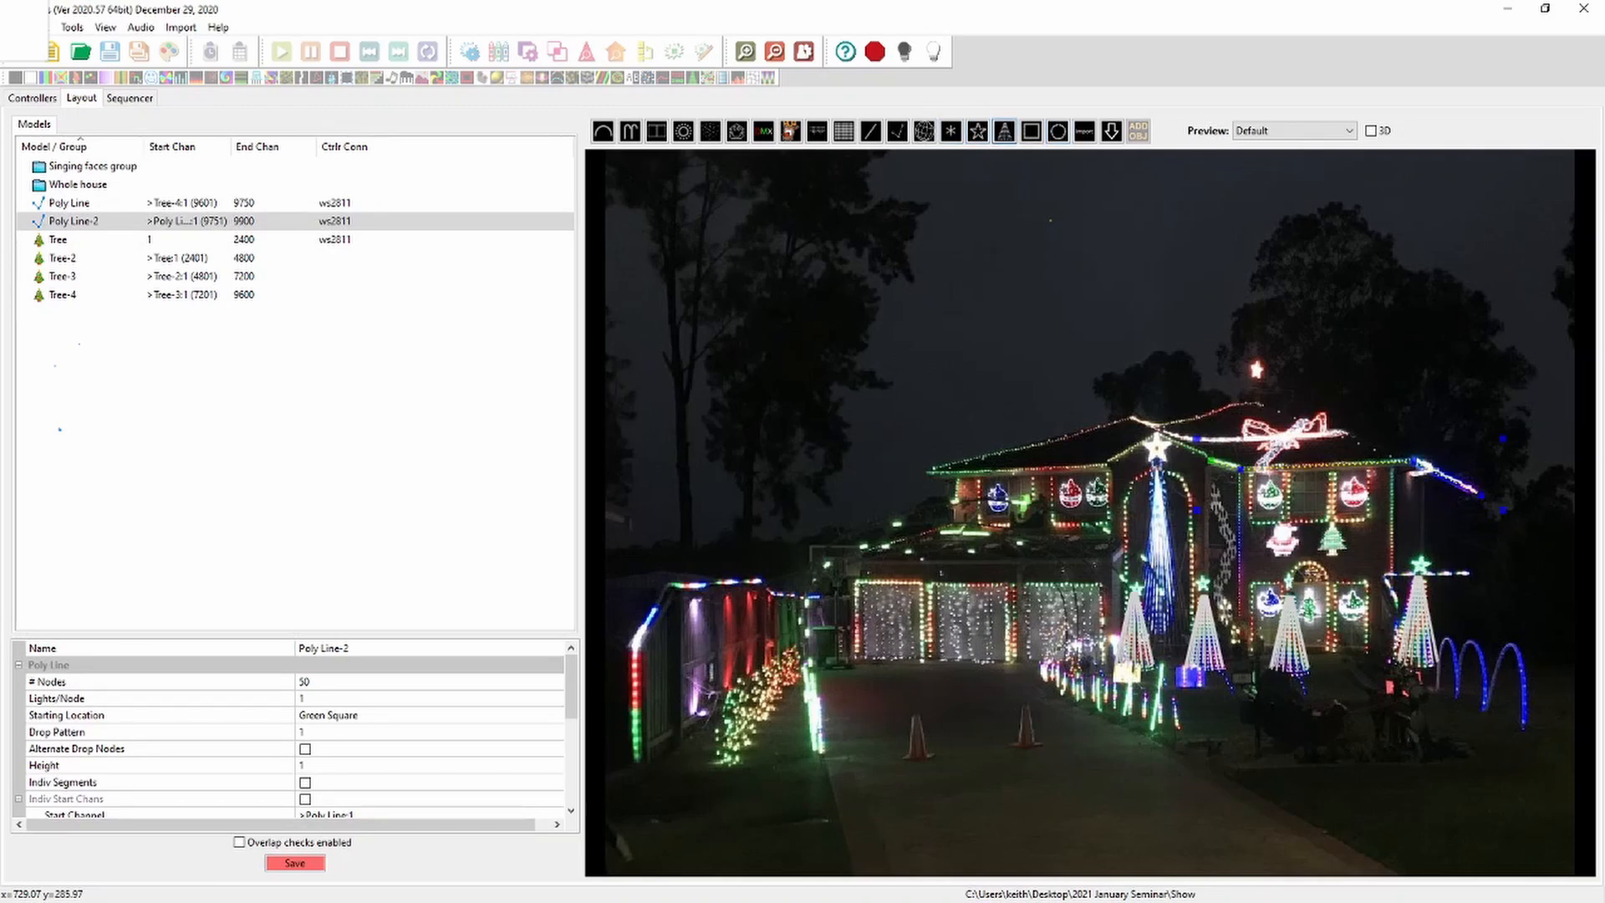
Draw another Tree model in the dark sky above the roof and set its type to Flat
{"action": "left_click", "coordinate": [1004, 131]}
{"action": "left_click_drag", "start_coordinate": [987, 275], "coordinate": [1050, 393]}
{"action": "left_click", "coordinate": [555, 682]}
{"action": "left_click", "coordinate": [555, 682]}
{"action": "left_click", "coordinate": [418, 714]}
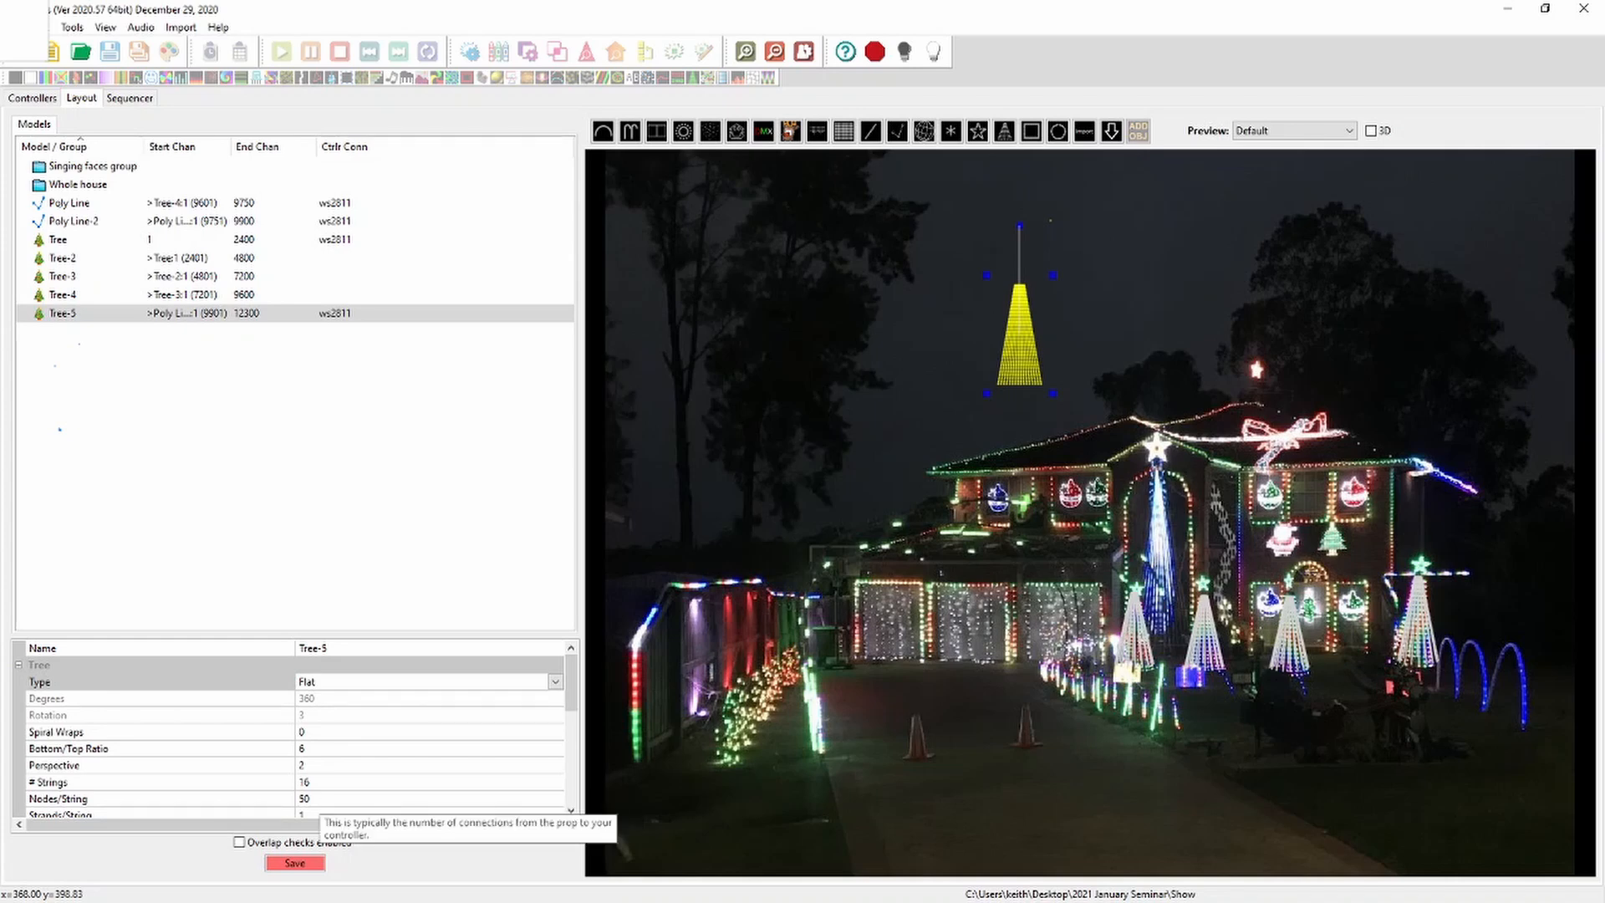
Set the flat tree to 4 strings, 600 nodes per string and 4 strands per string, and fit it over the tall central tree
{"action": "left_click", "coordinate": [319, 784]}
{"action": "type", "text": "4"}
{"action": "left_click", "coordinate": [318, 799]}
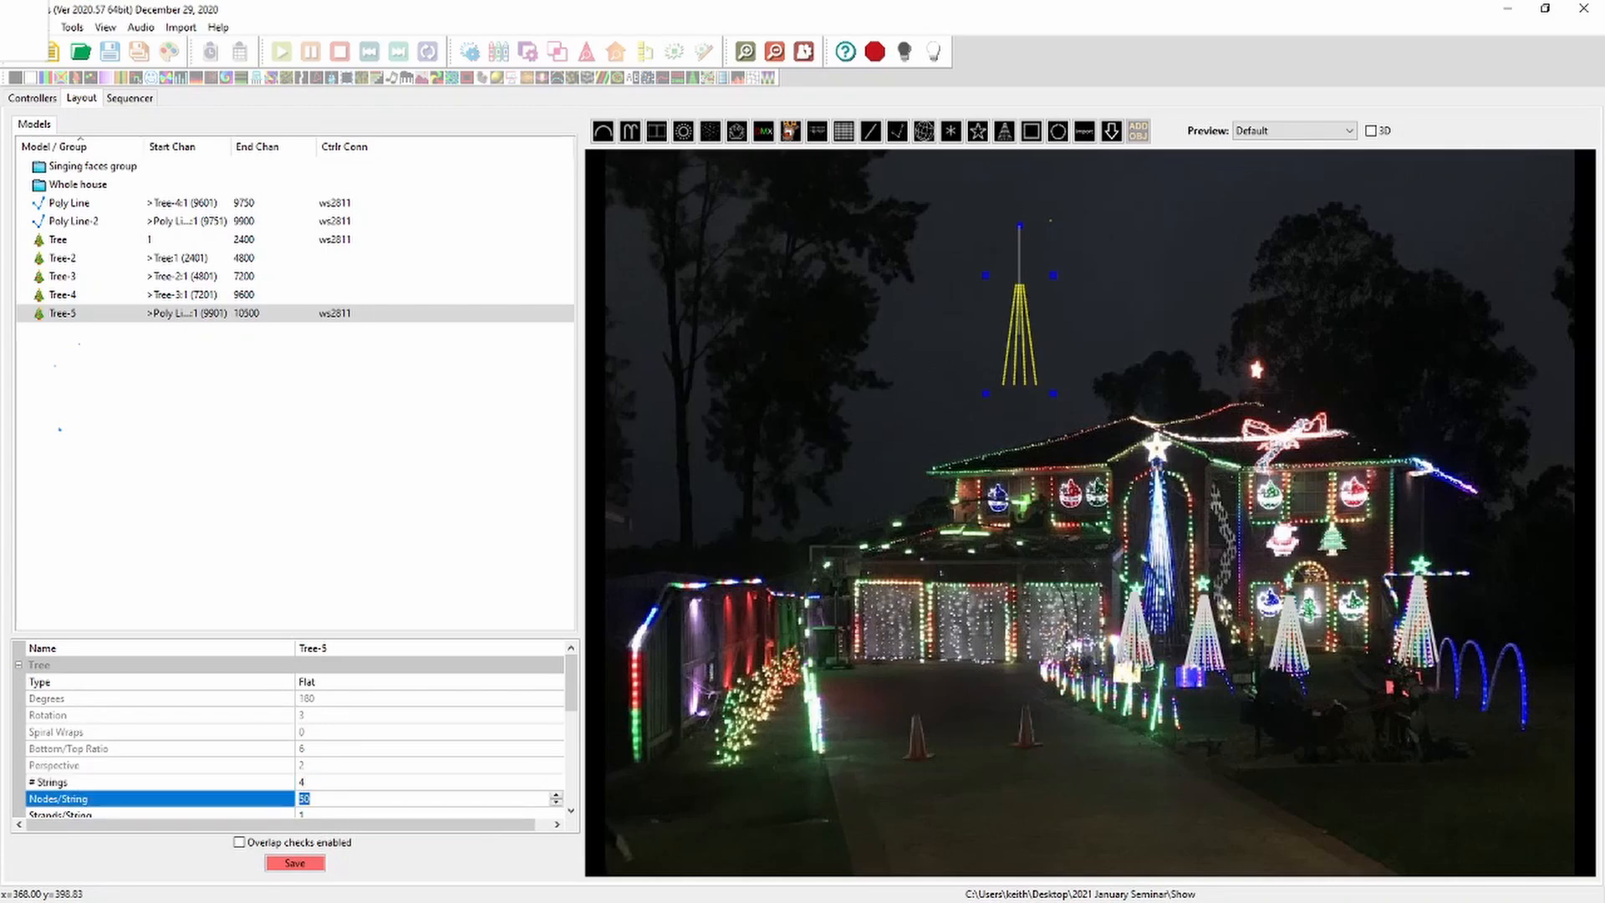
{"action": "type", "text": "600"}
{"action": "key", "text": "Return"}
{"action": "left_click", "coordinate": [318, 814]}
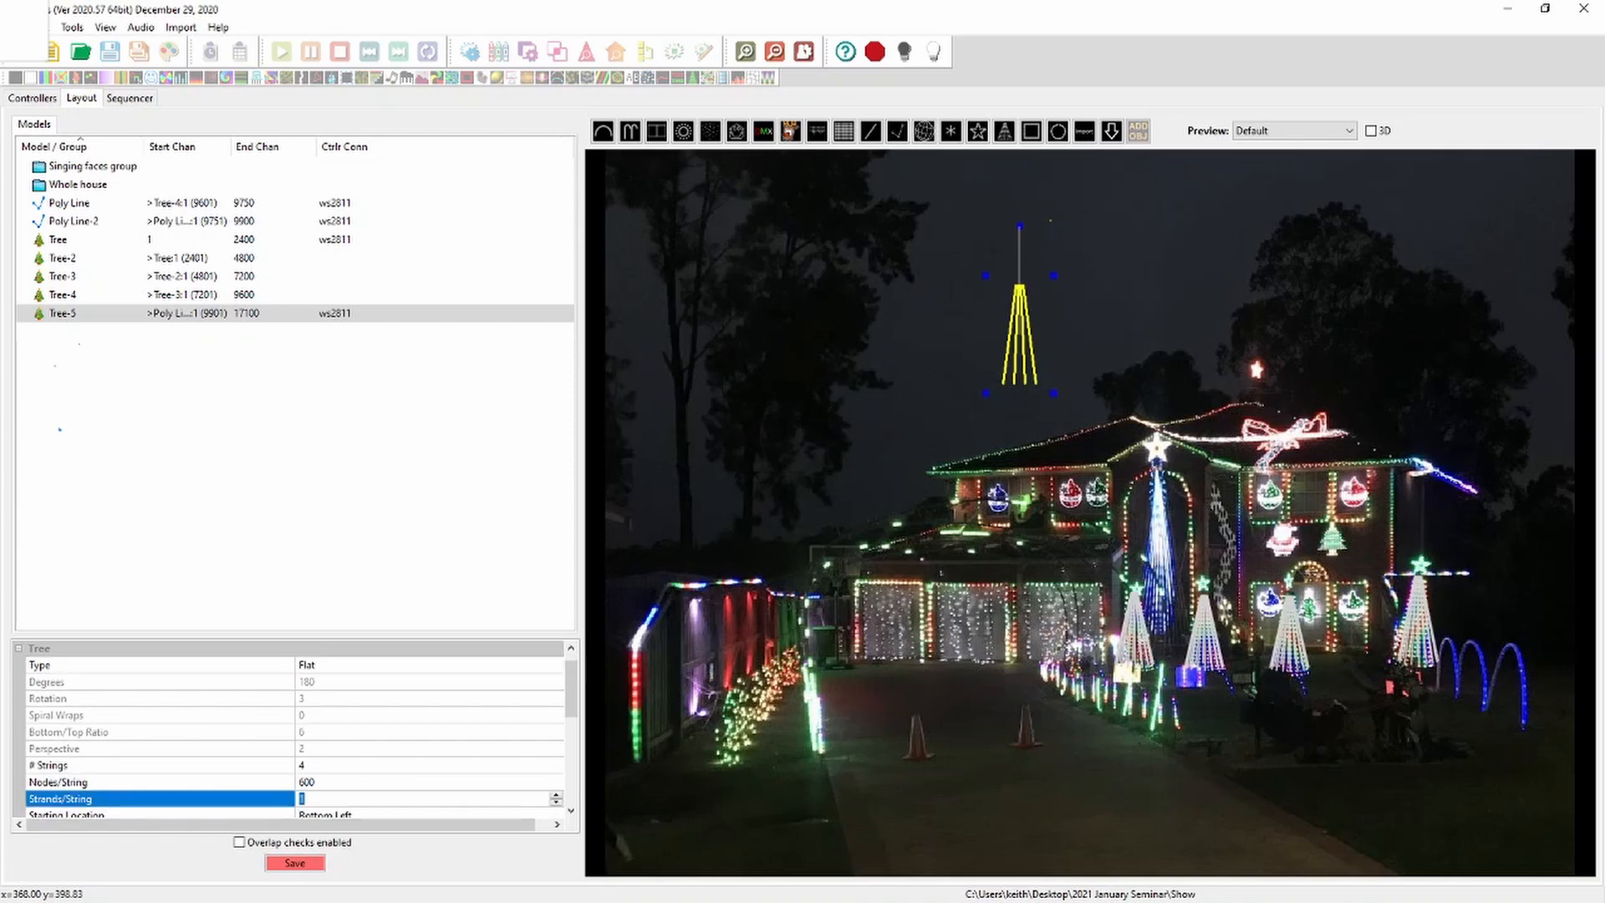
{"action": "type", "text": "4"}
{"action": "key", "text": "Return"}
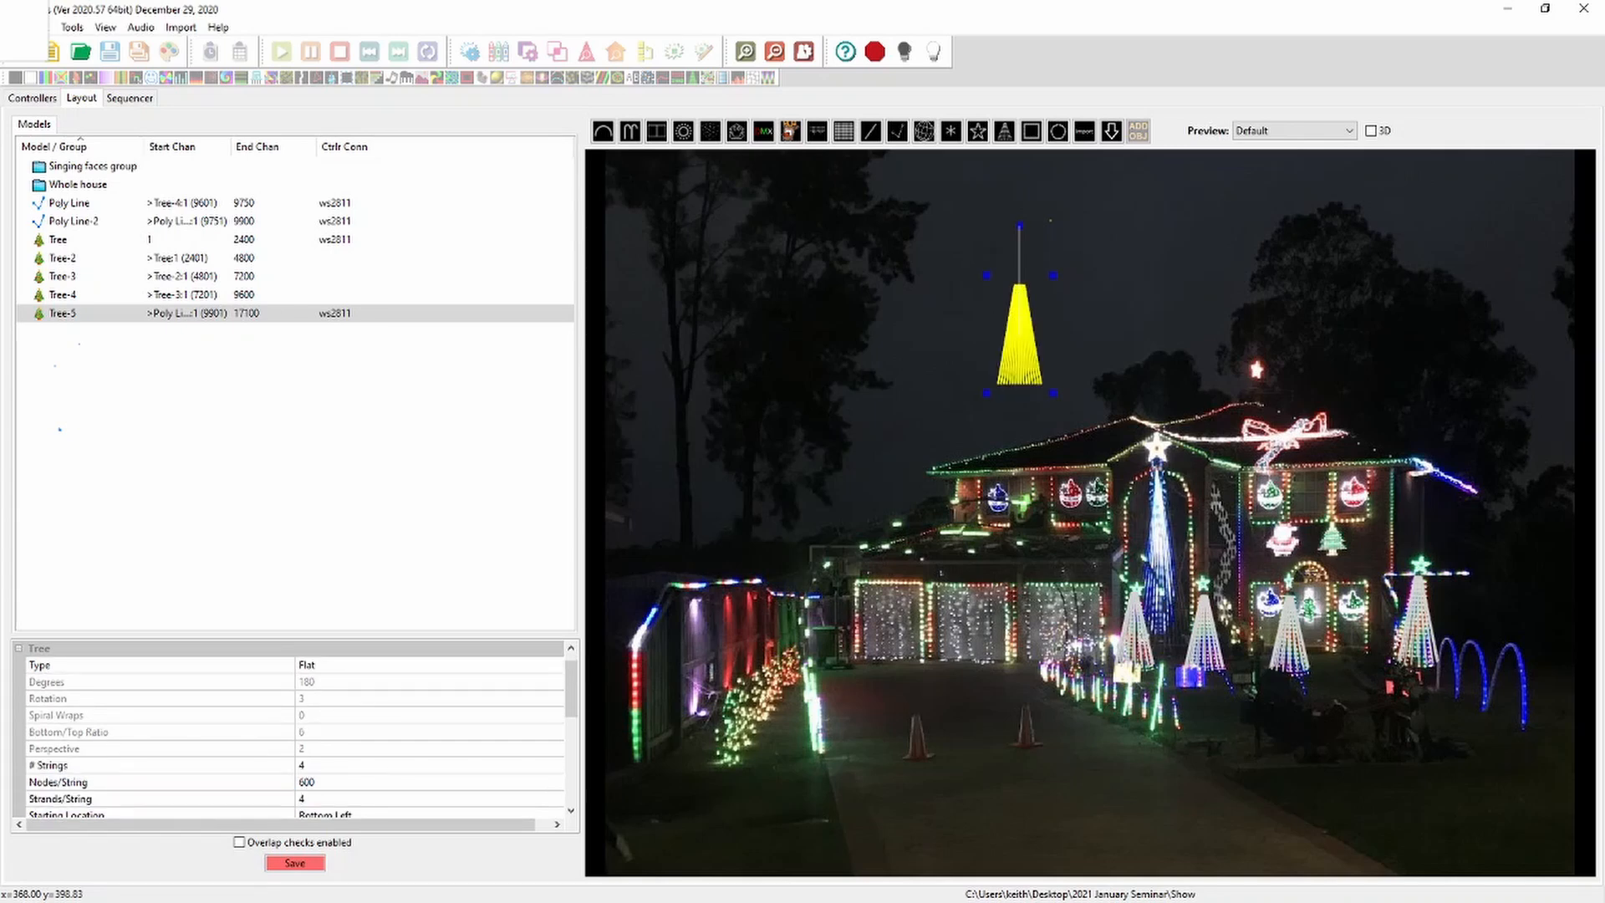
{"action": "left_click_drag", "start_coordinate": [1023, 346], "coordinate": [1202, 668]}
{"action": "left_click_drag", "start_coordinate": [1179, 586], "coordinate": [1177, 588]}
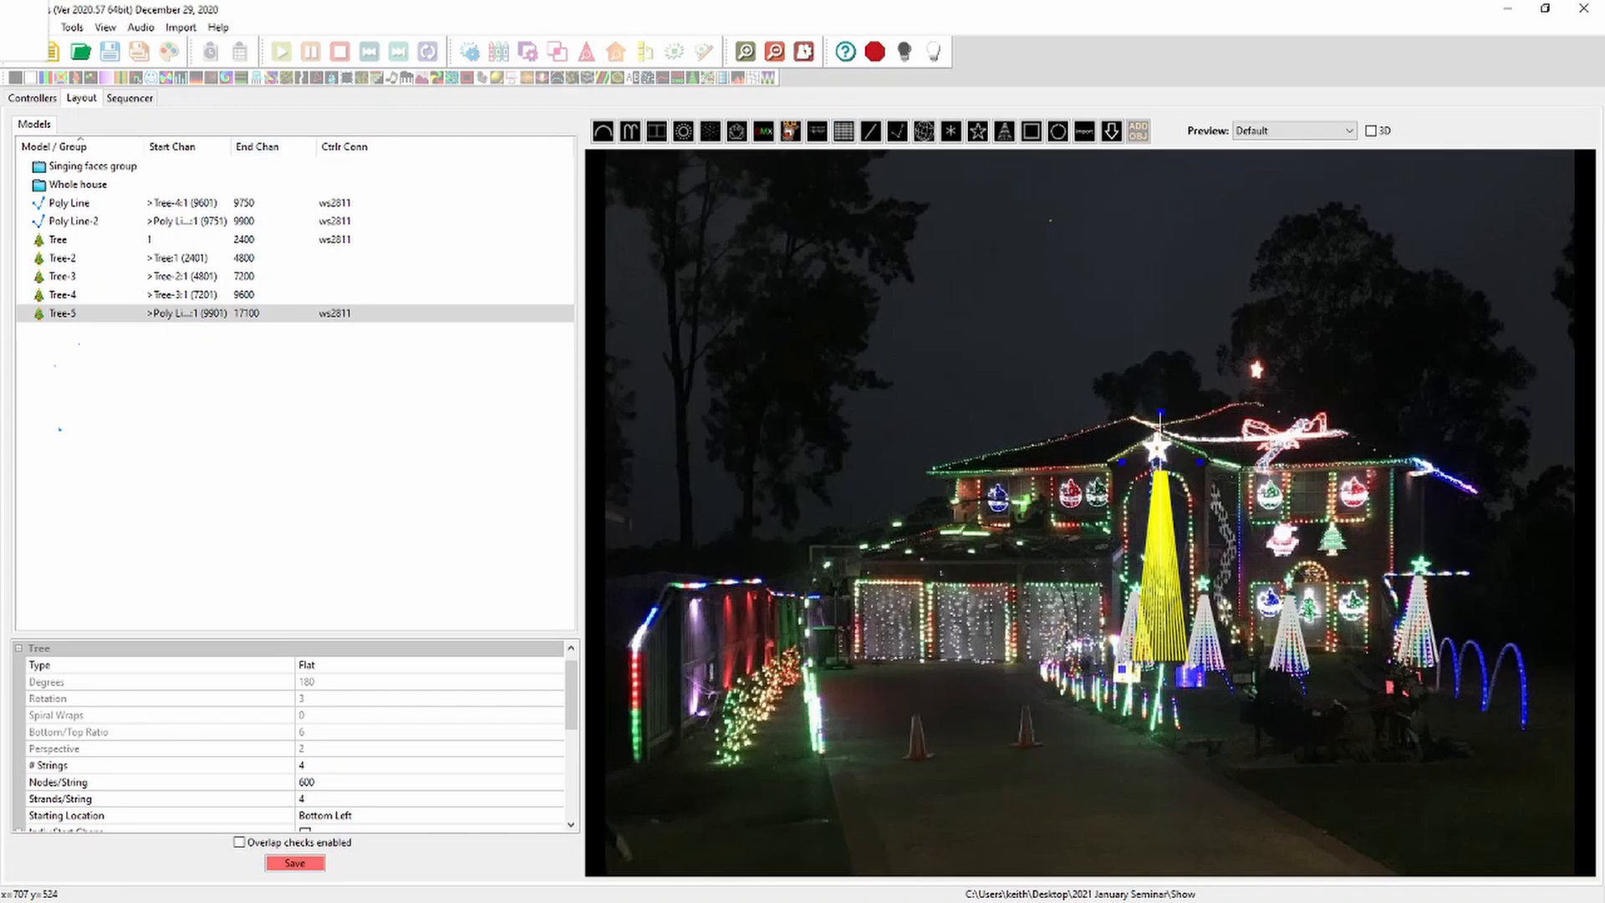
Draw a Star model over the star topping the tall central tree and lock the first roof Poly Line
{"action": "left_click", "coordinate": [978, 132]}
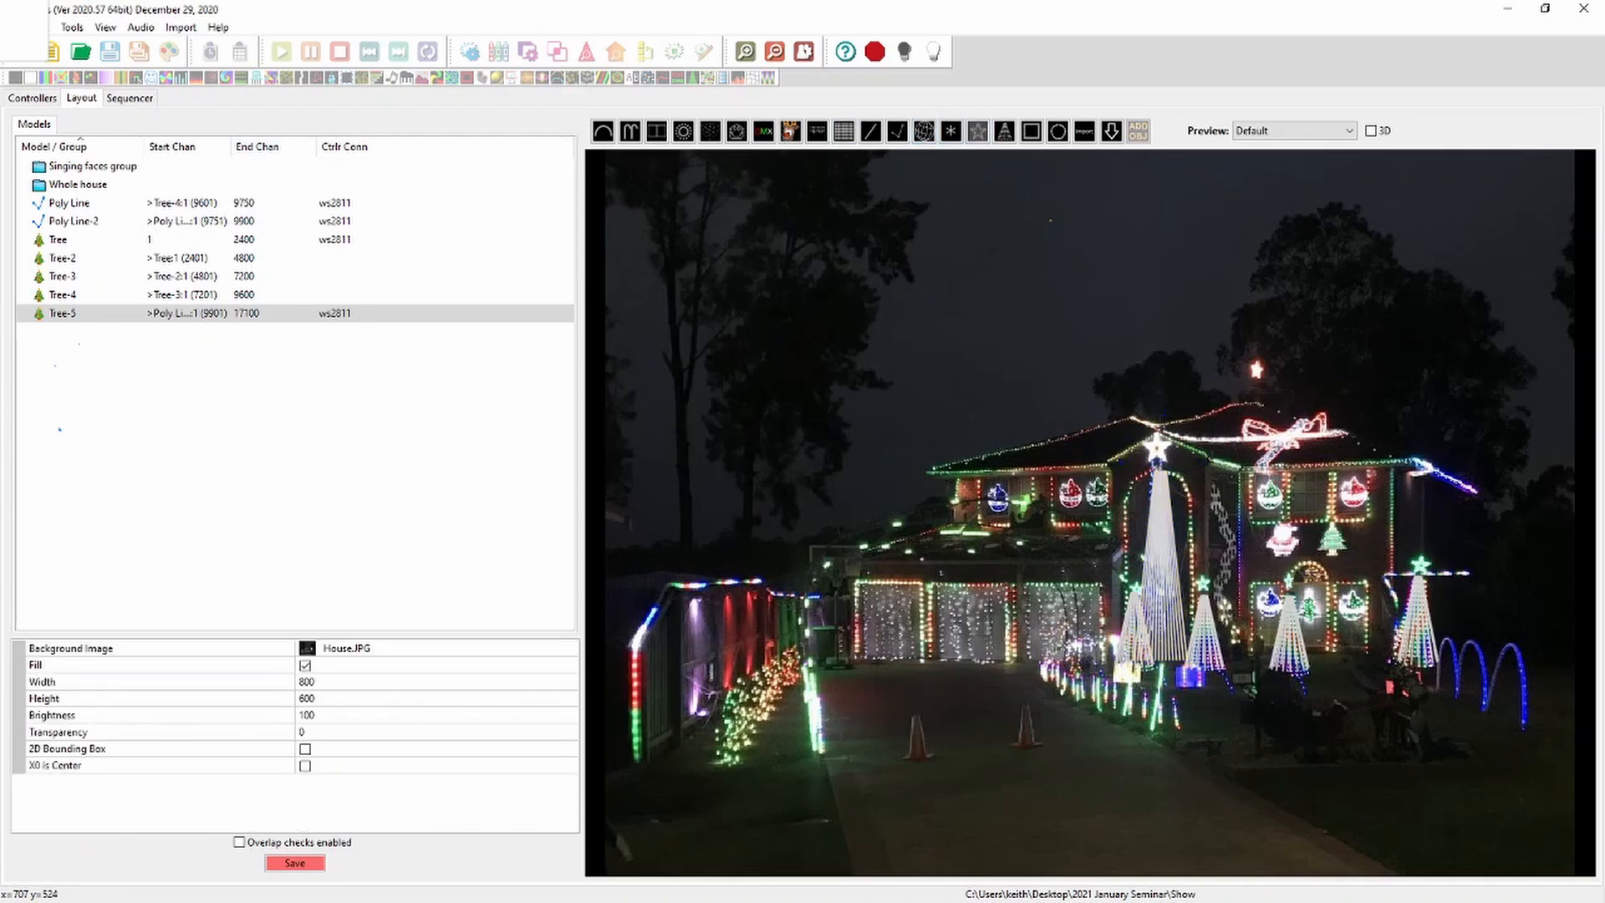
{"action": "left_click_drag", "start_coordinate": [1154, 441], "coordinate": [1179, 471]}
{"action": "left_click", "coordinate": [1158, 458]}
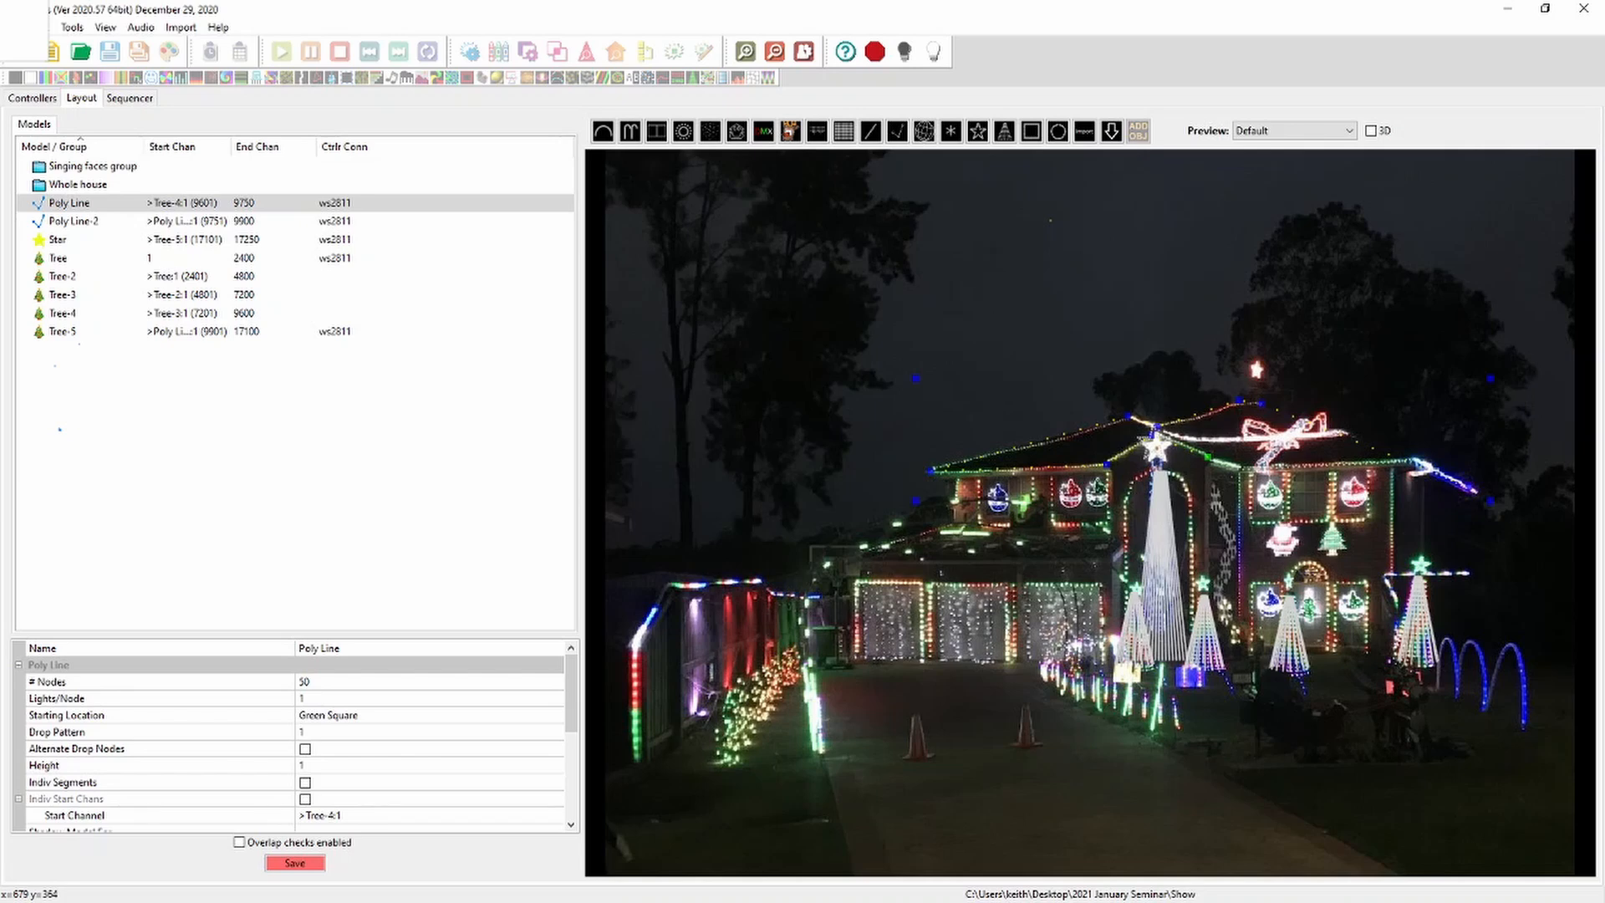
{"action": "right_click", "coordinate": [1152, 455]}
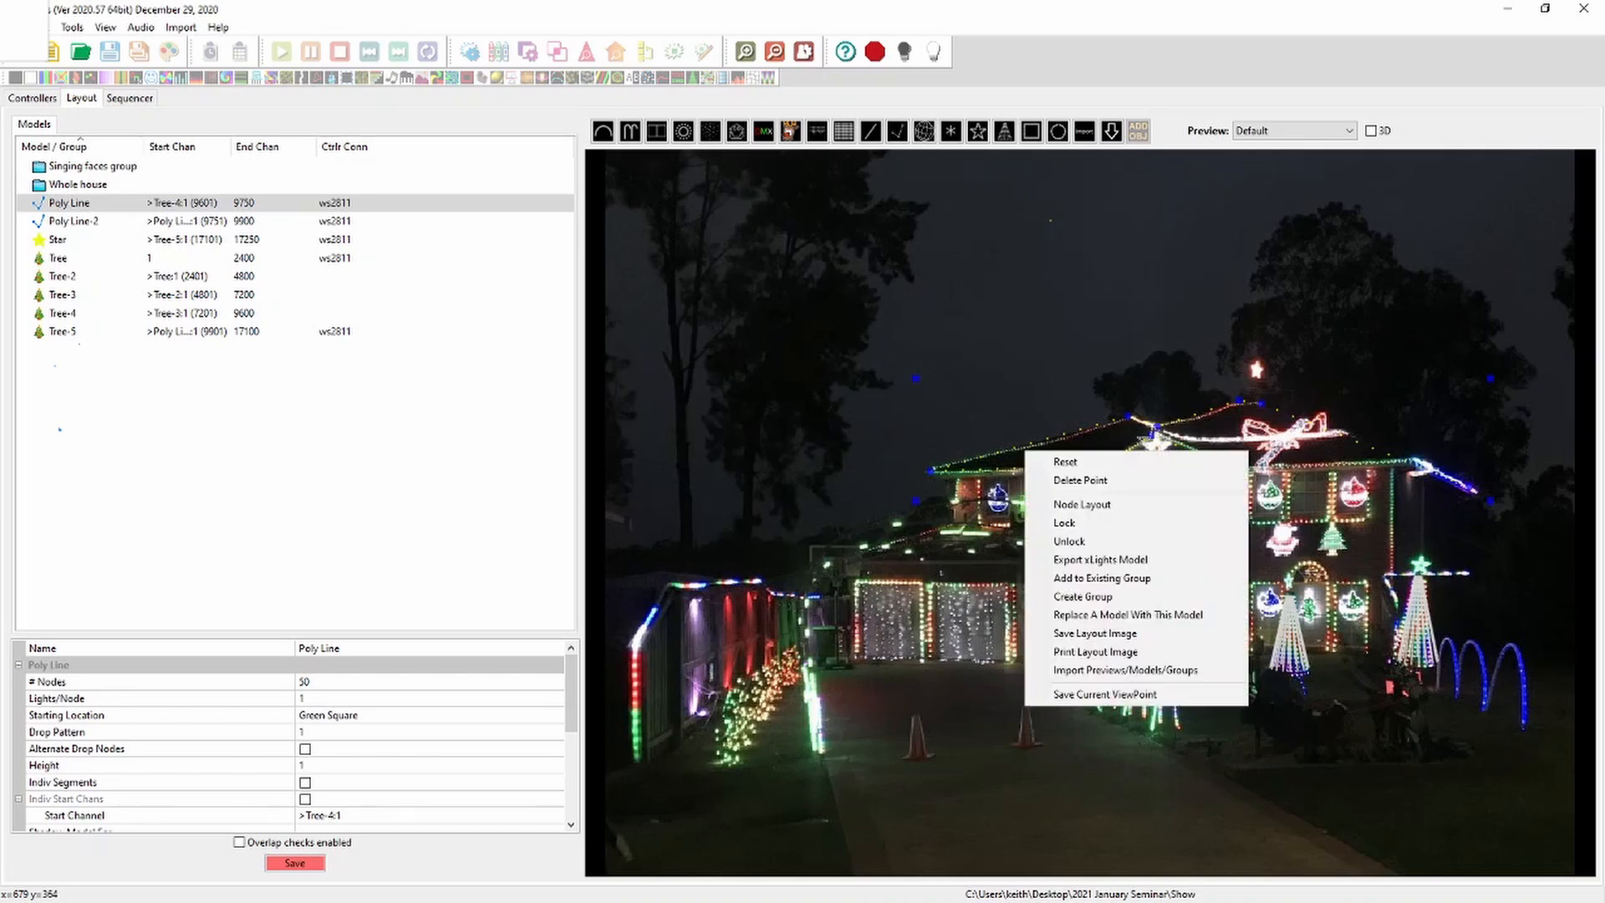
{"action": "left_click", "coordinate": [1074, 522]}
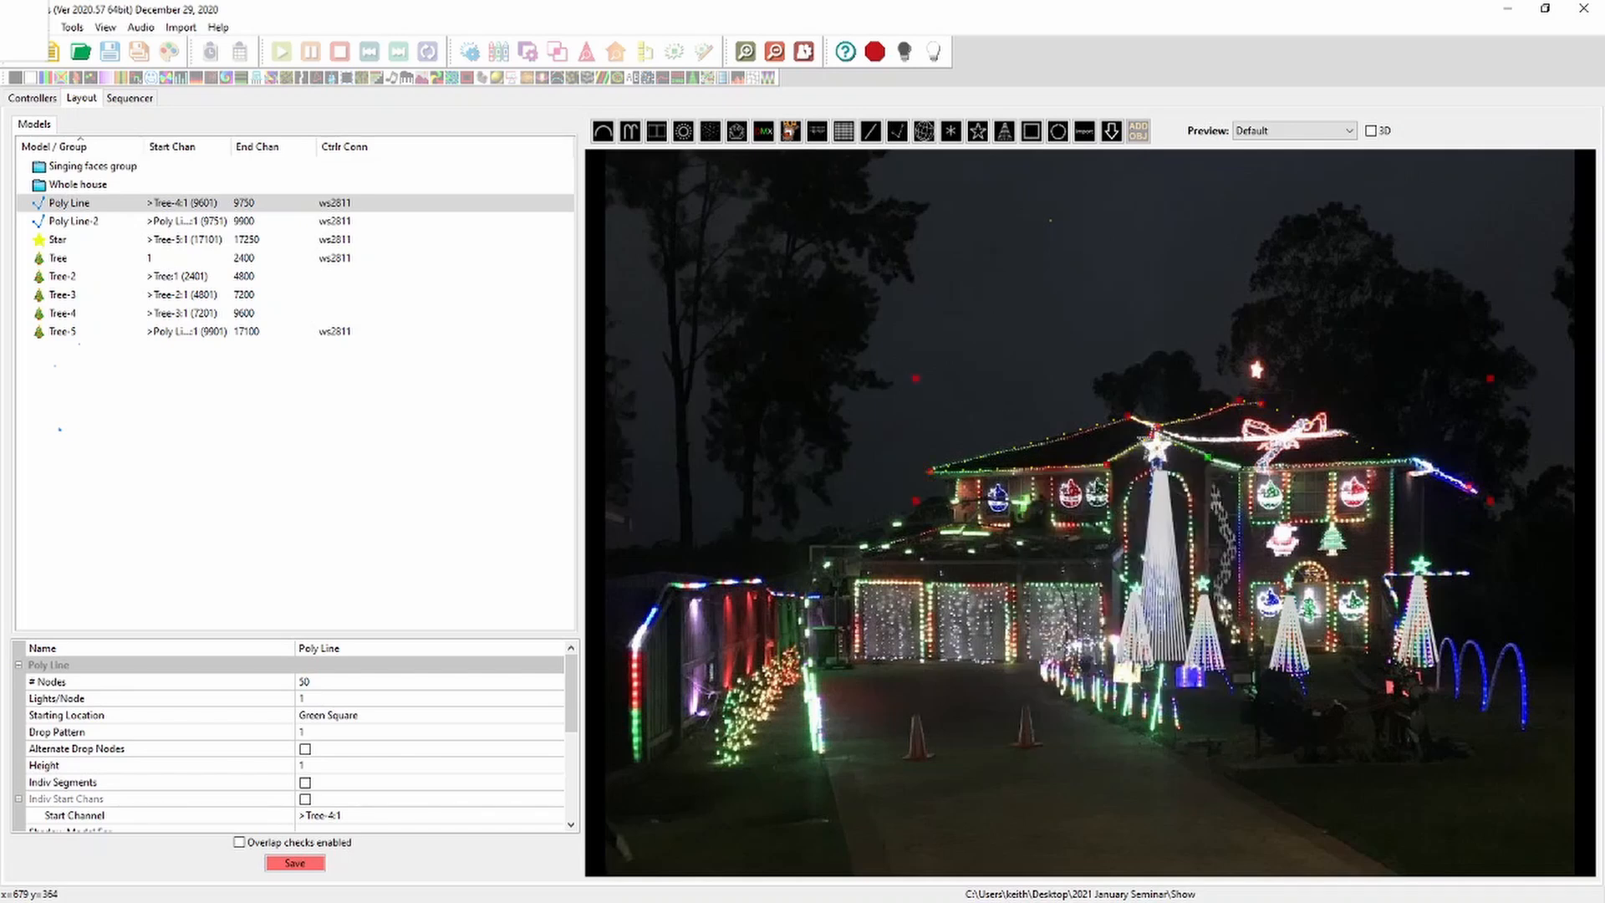
Select the Star model and align it with the star atop the tall central tree
{"action": "left_click", "coordinate": [1051, 221]}
{"action": "left_click", "coordinate": [1161, 447]}
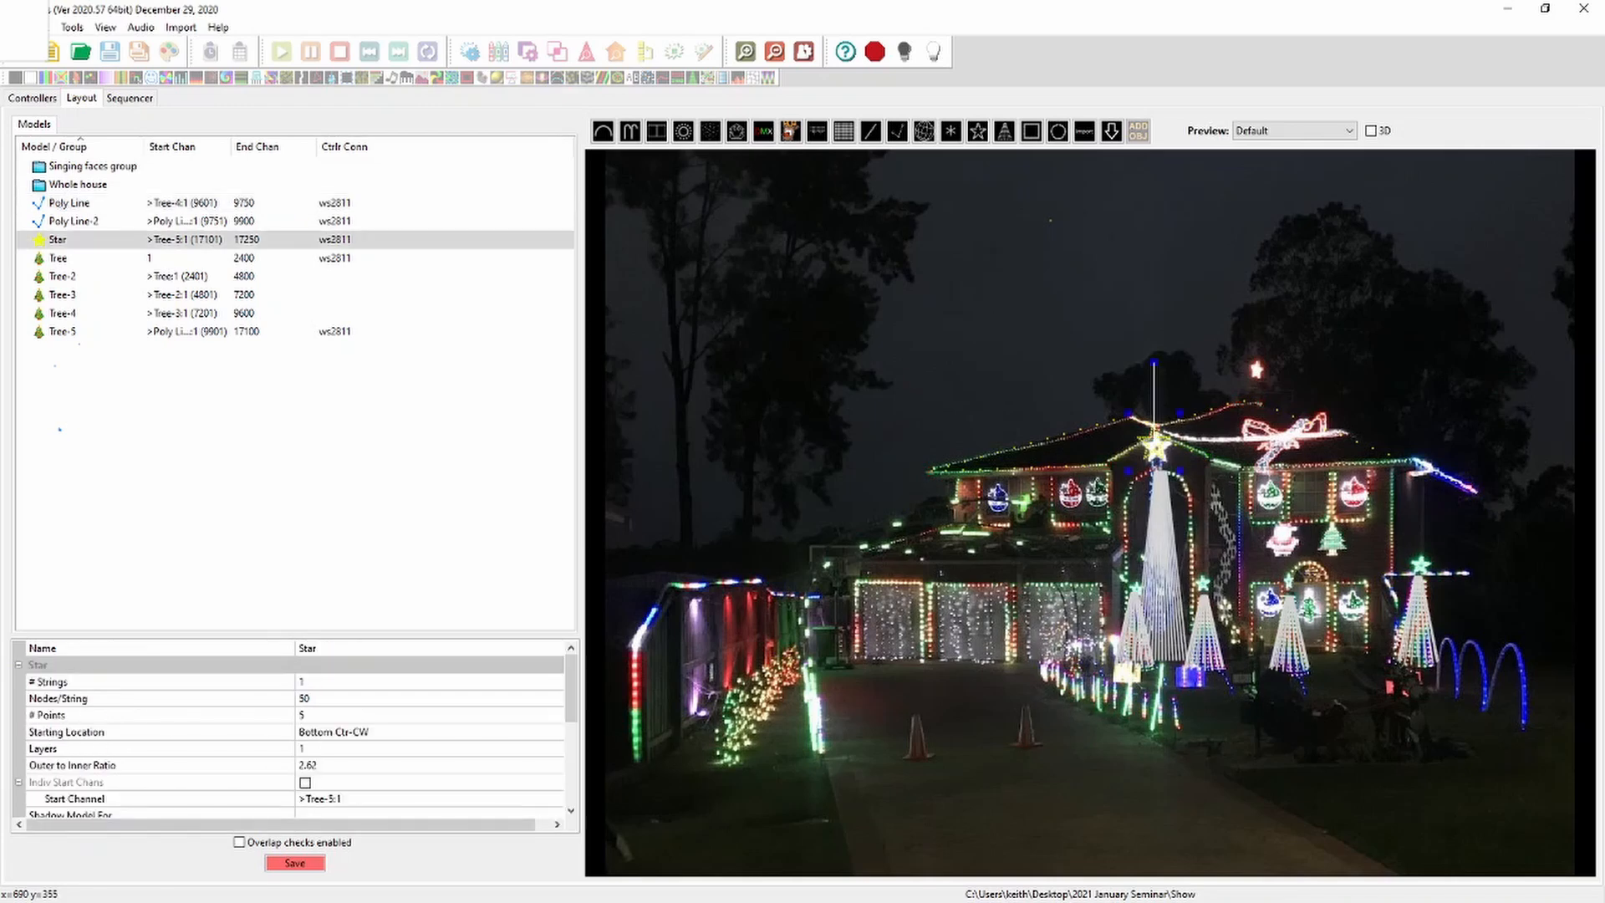
{"action": "left_click", "coordinate": [1157, 451]}
{"action": "left_click_drag", "start_coordinate": [1153, 445], "coordinate": [1156, 449]}
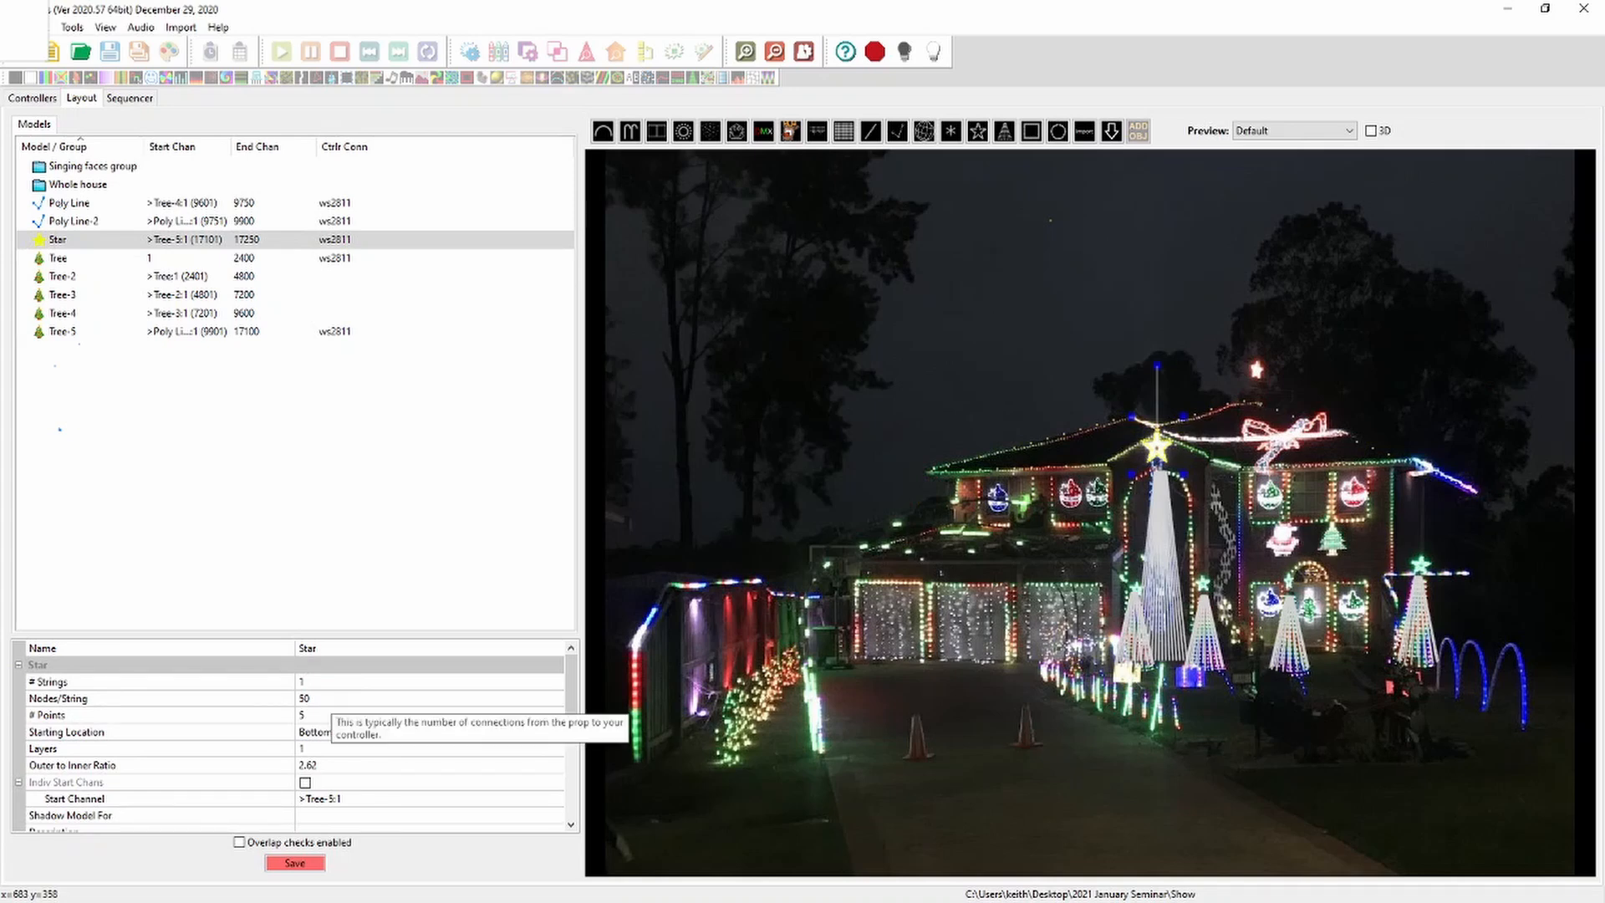
Give the star 3 layers, with 40 nodes on Layer 2 and 30 on the outside layer
{"action": "left_click", "coordinate": [328, 682]}
{"action": "left_click", "coordinate": [329, 749]}
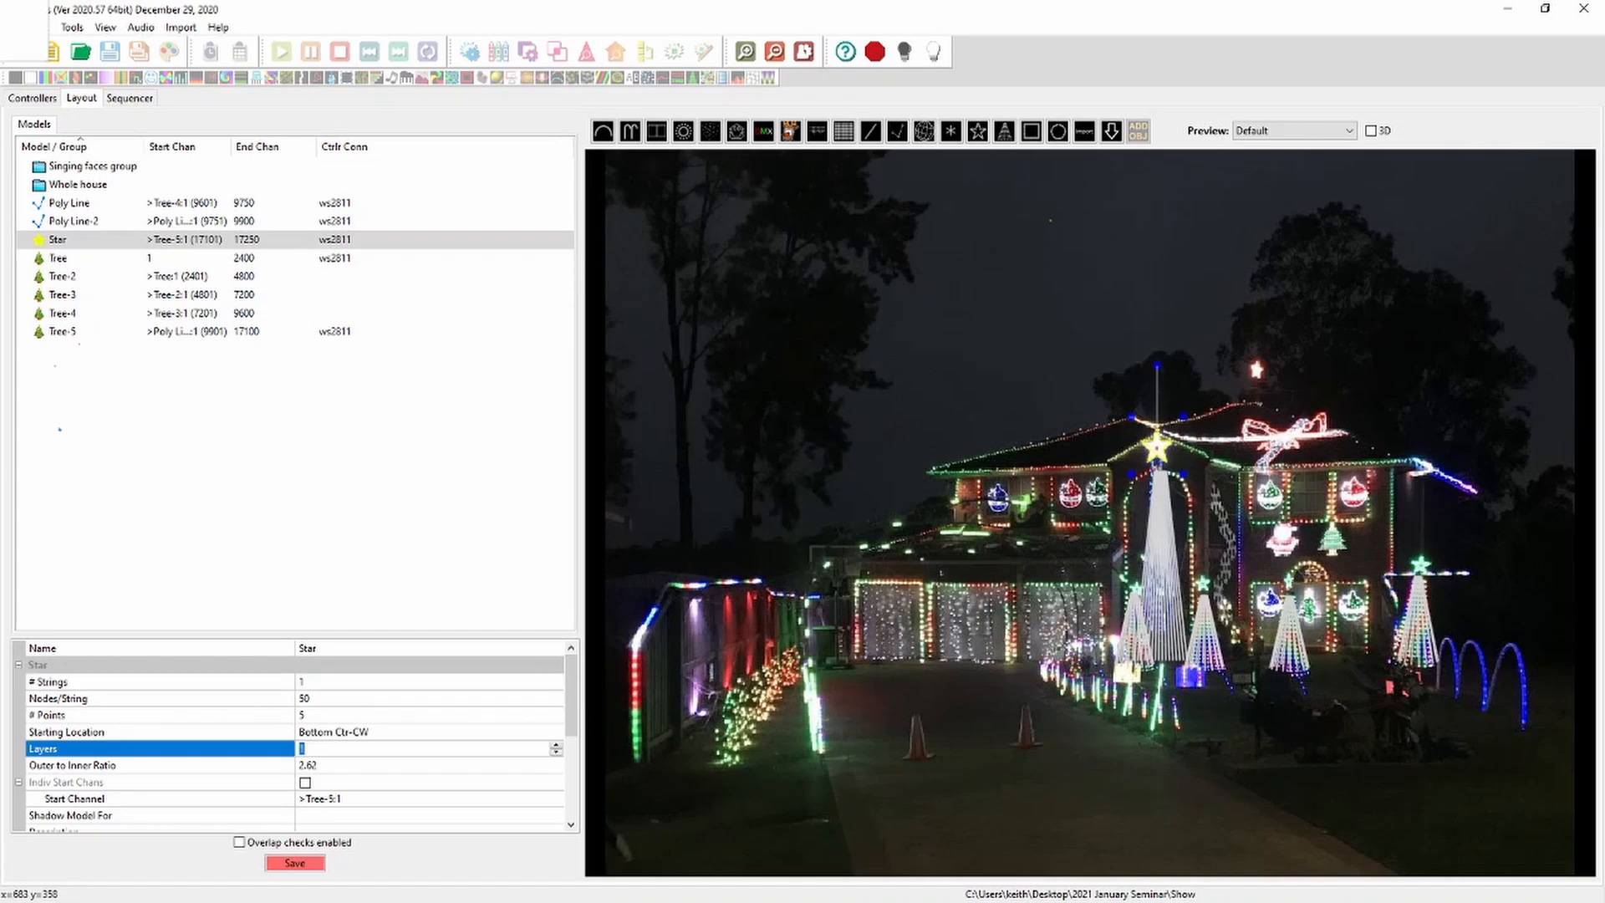
{"action": "type", "text": "3"}
{"action": "key", "text": "Return"}
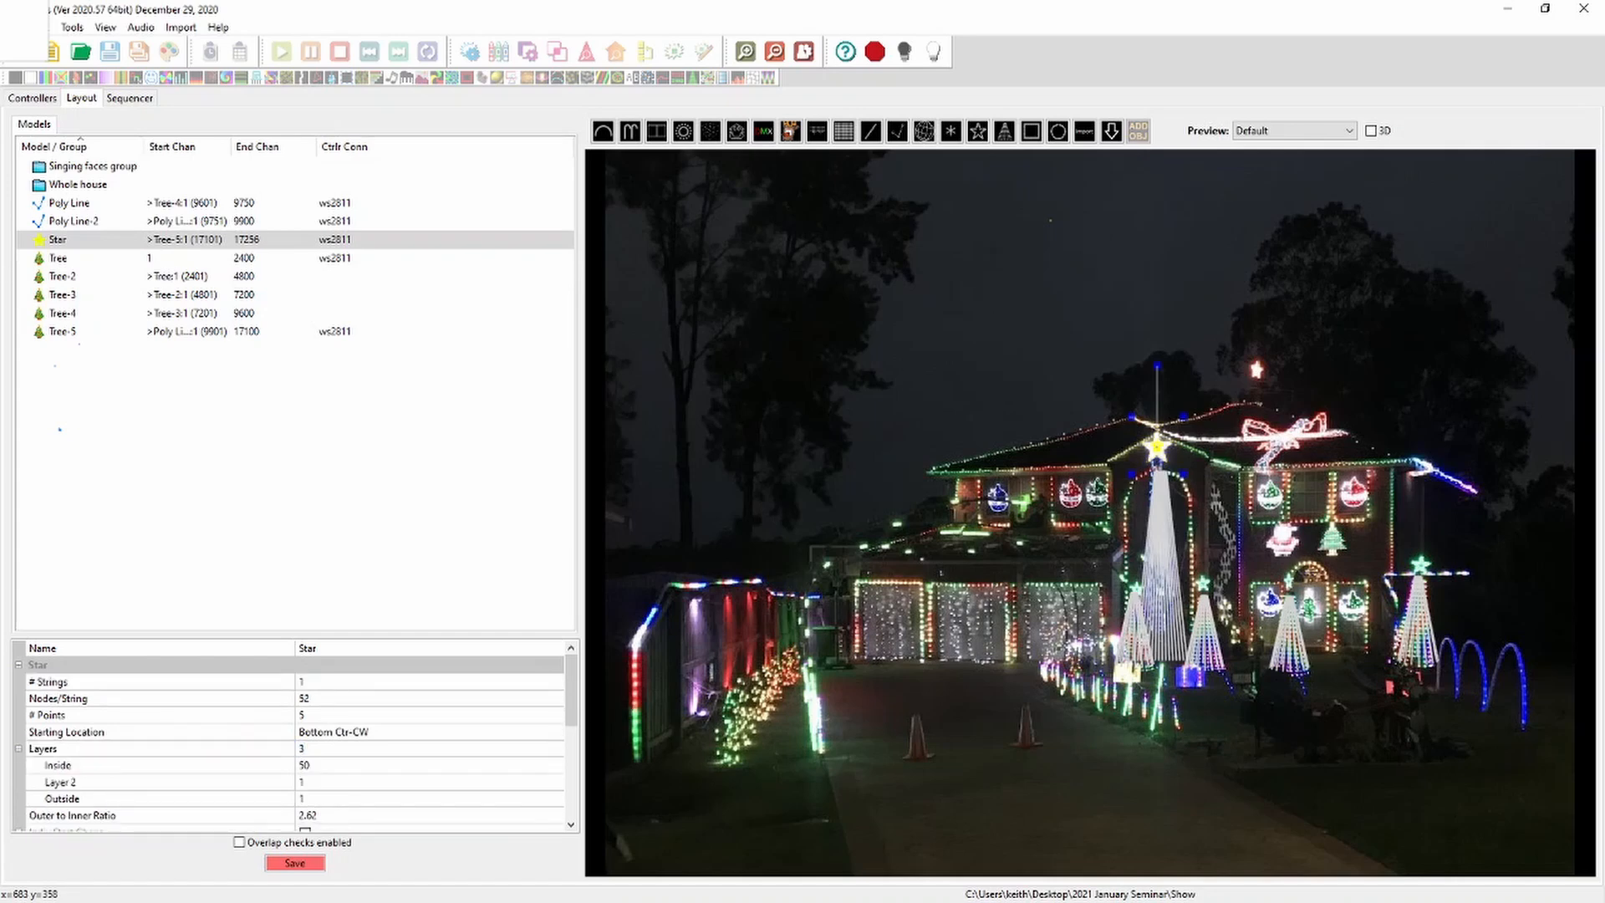
{"action": "left_click", "coordinate": [328, 782]}
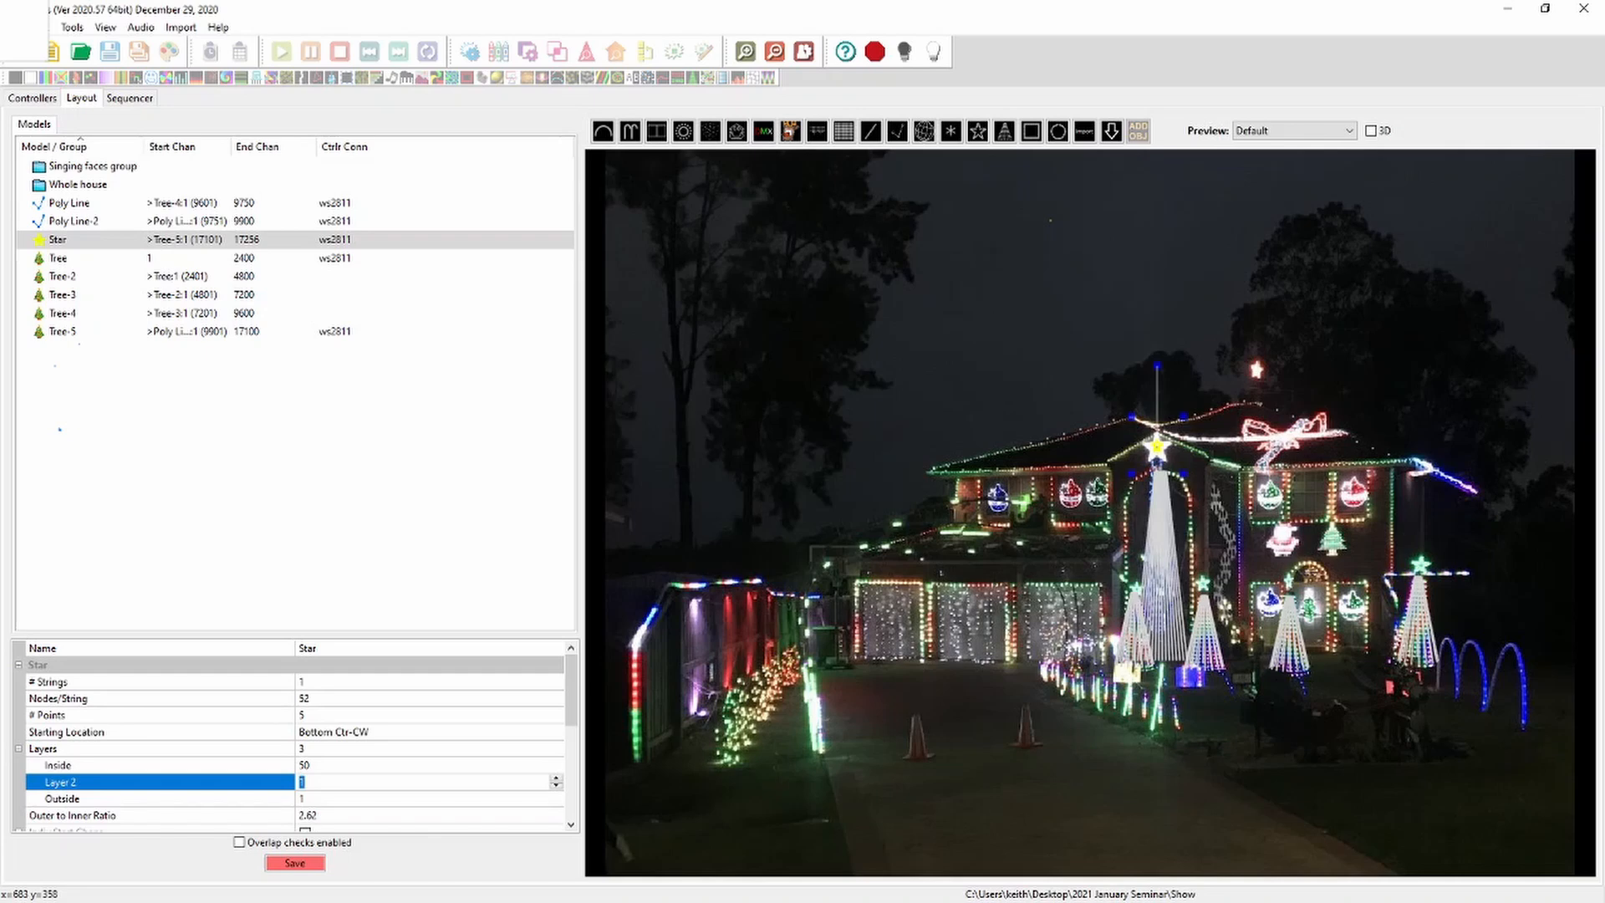
{"action": "type", "text": "40"}
{"action": "key", "text": "Return"}
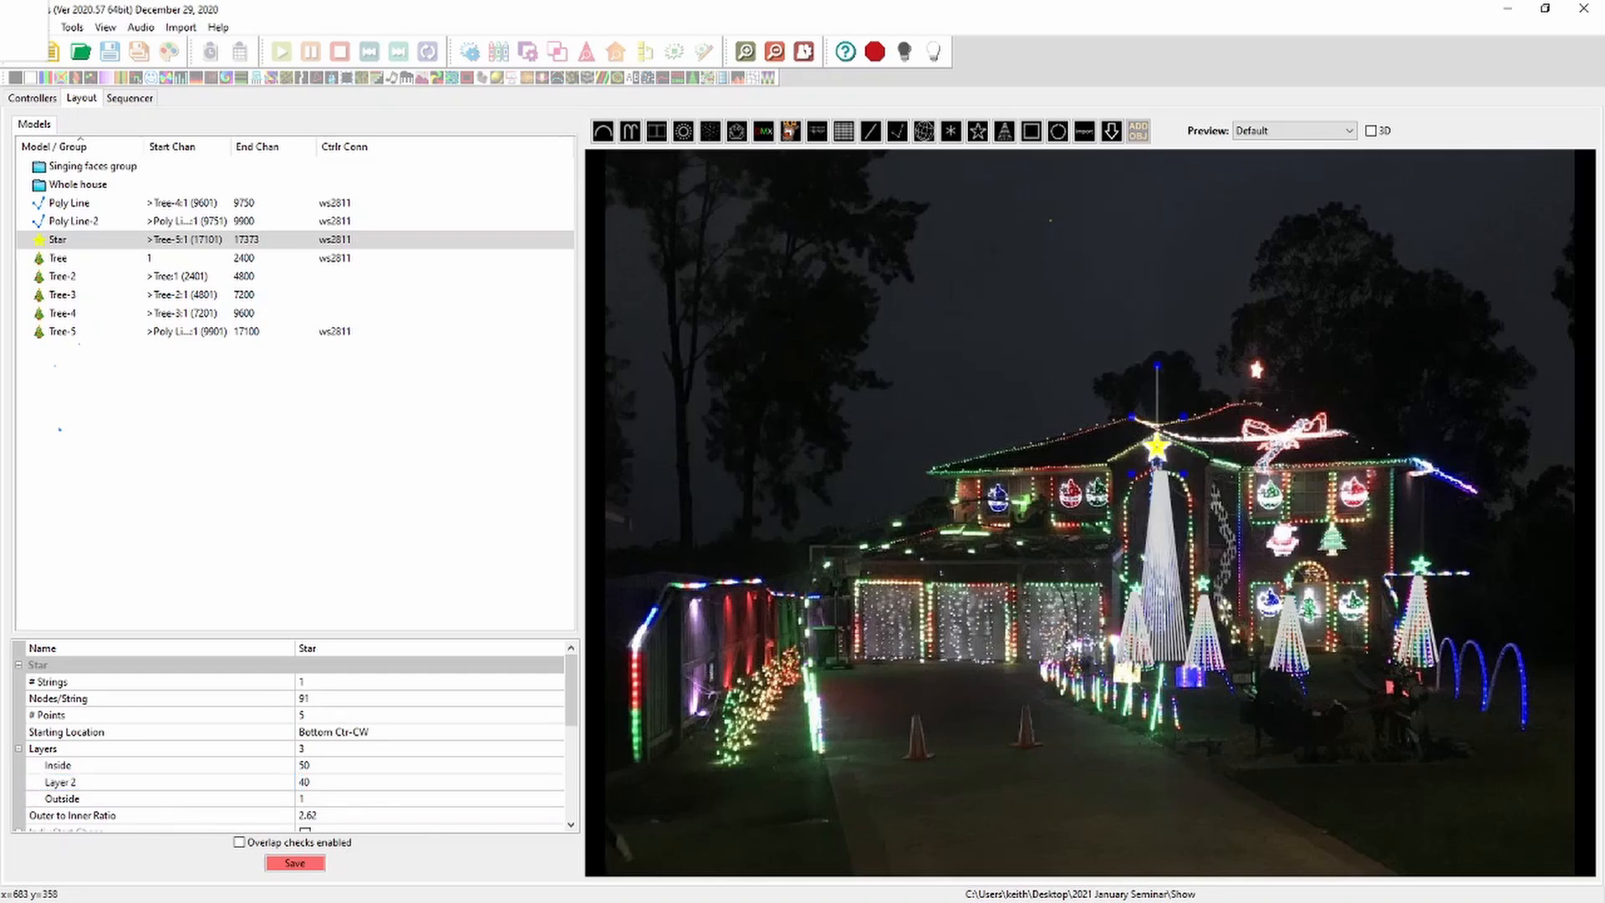
{"action": "left_click", "coordinate": [329, 799]}
{"action": "type", "text": "30"}
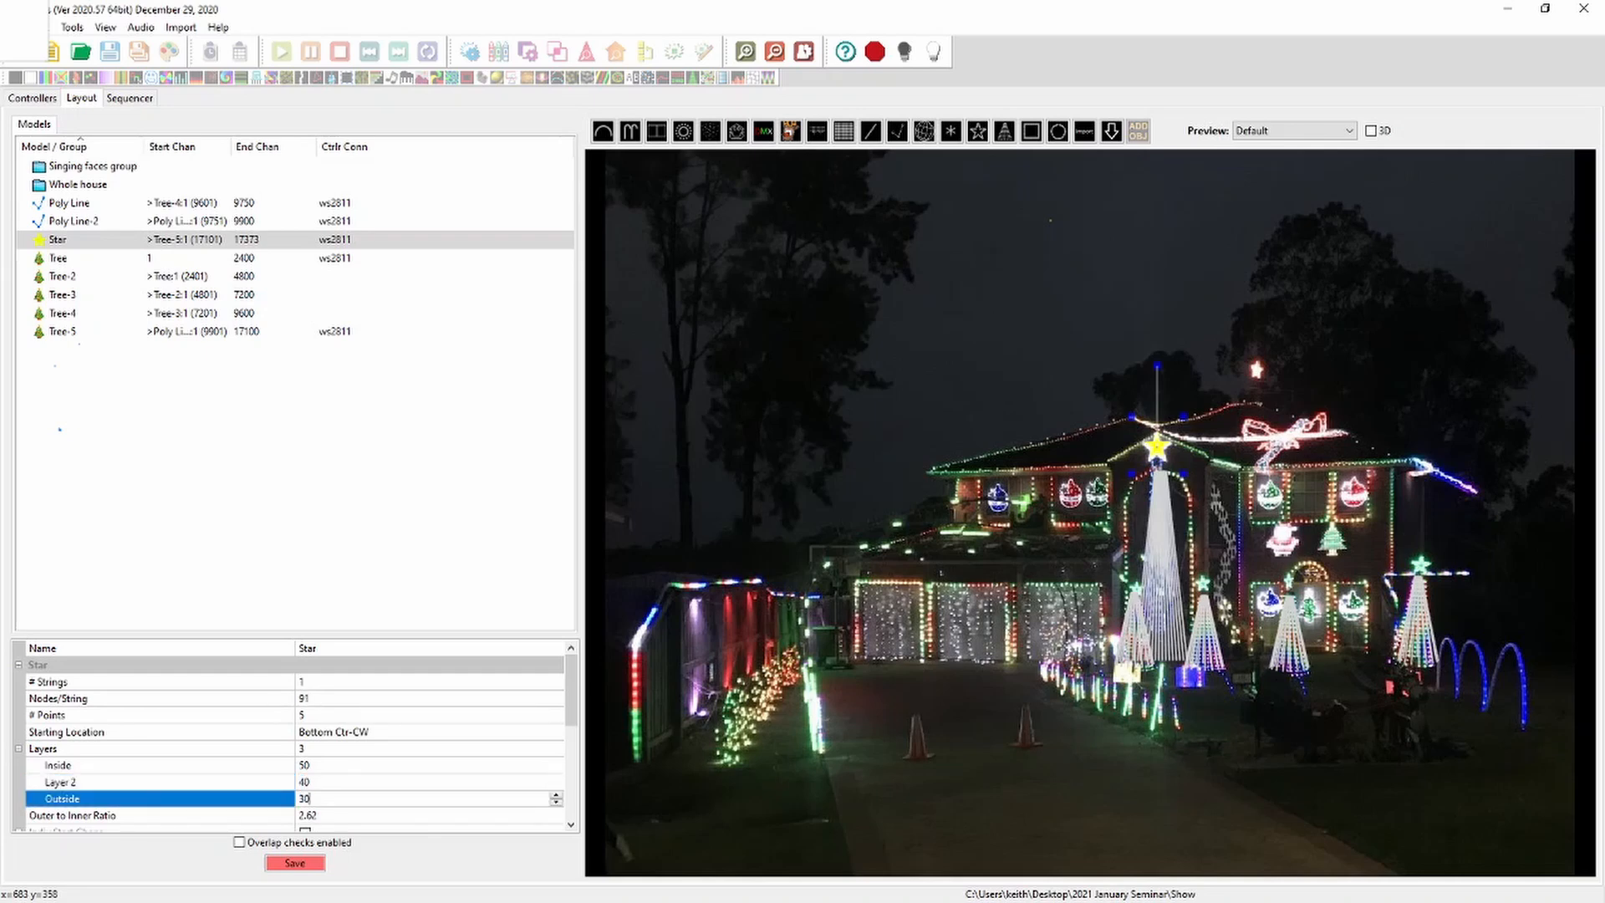
{"action": "key", "text": "Return"}
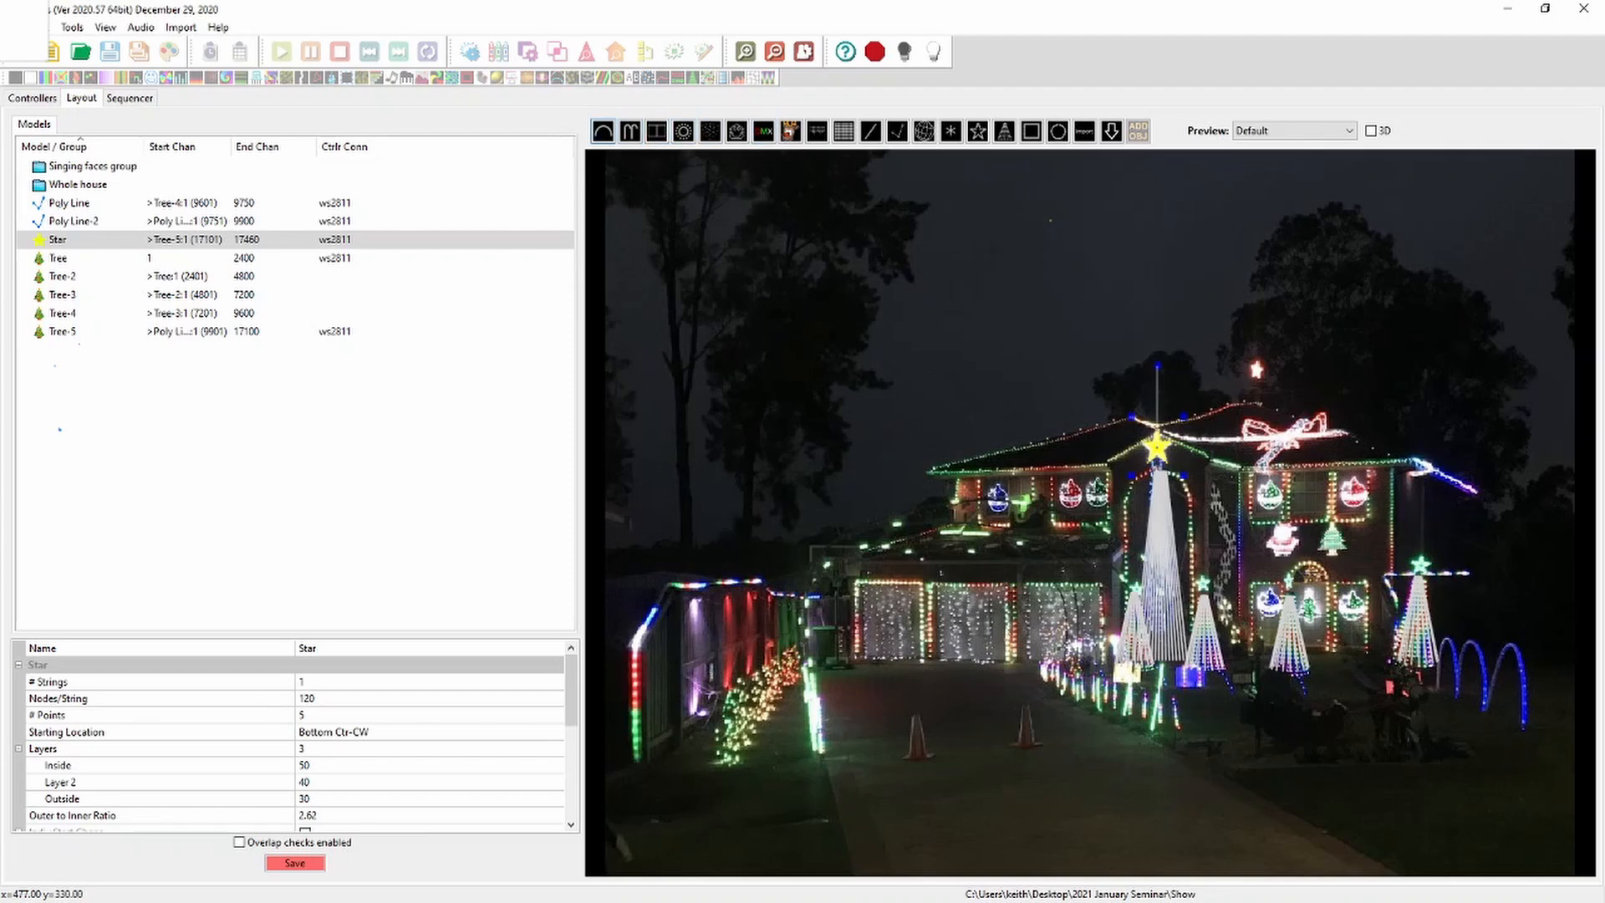
Draw an Arches model with 3 arches over the photo's blue arches, matching their height with an arch tilt of about 22
{"action": "left_click", "coordinate": [602, 131]}
{"action": "left_click_drag", "start_coordinate": [1432, 719], "coordinate": [1519, 718]}
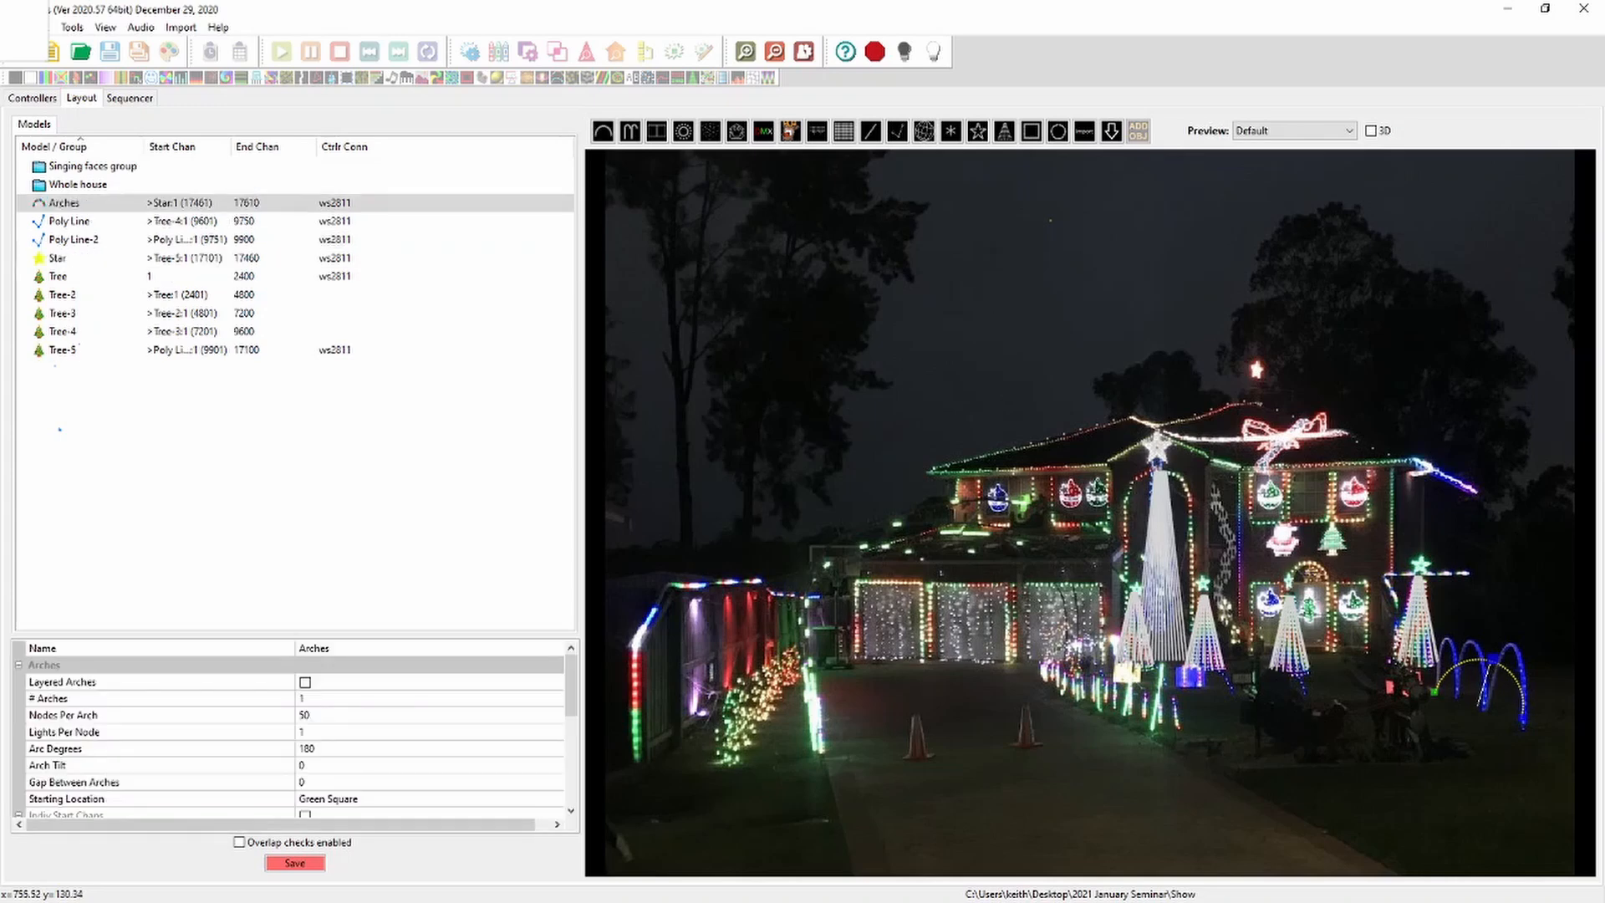
{"action": "left_click", "coordinate": [315, 699]}
{"action": "type", "text": "3"}
{"action": "key", "text": "Return"}
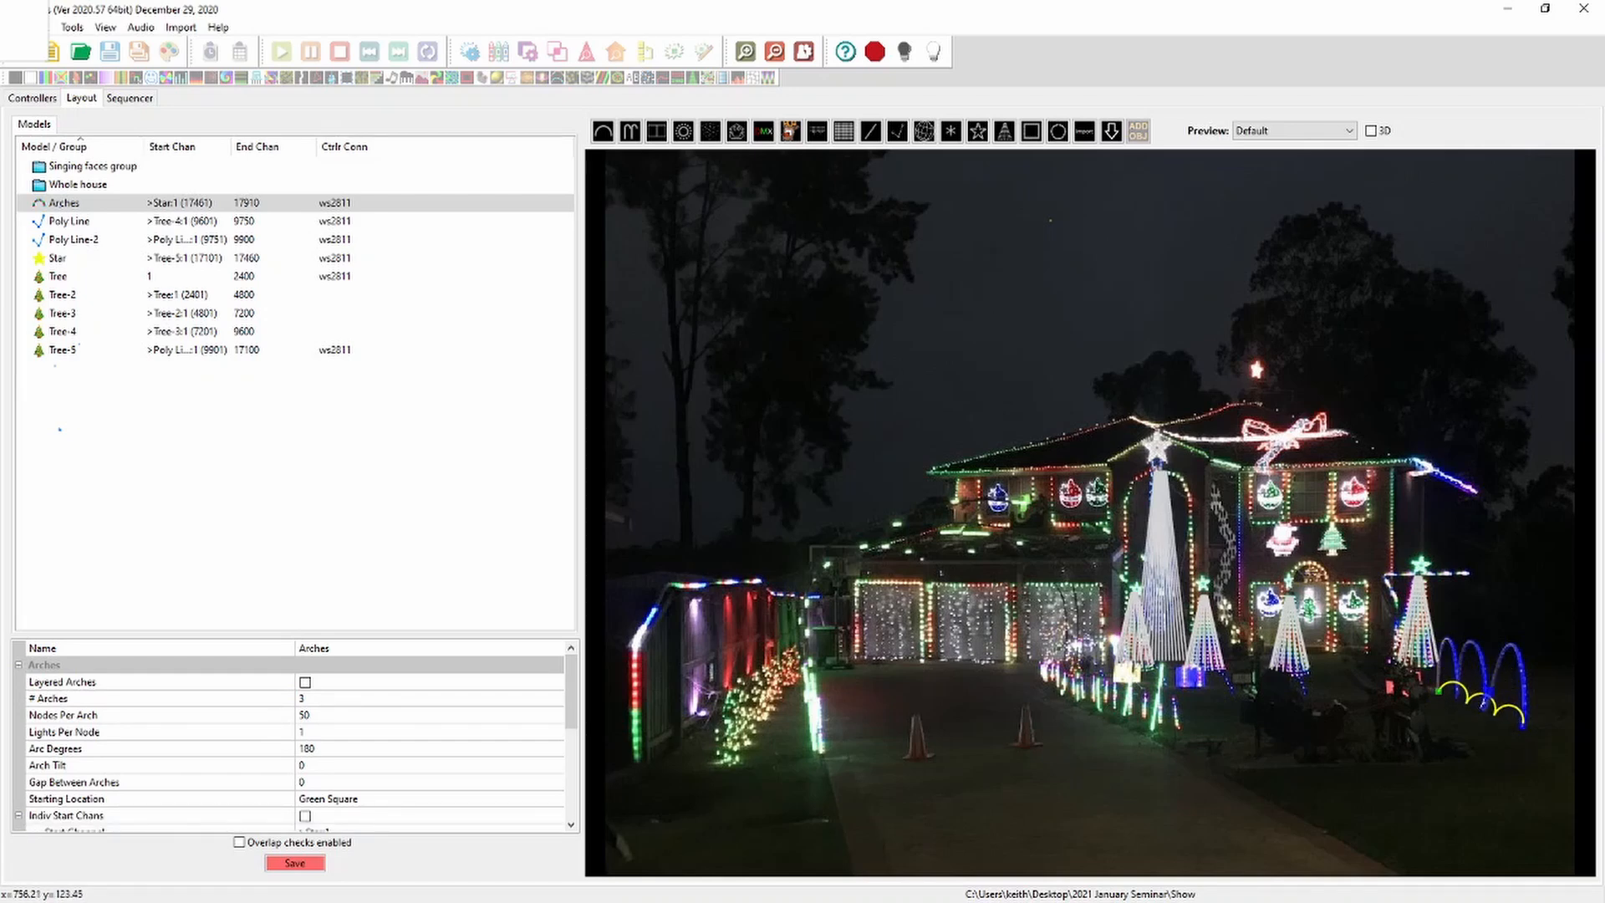
{"action": "left_click_drag", "start_coordinate": [1488, 692], "coordinate": [1482, 642]}
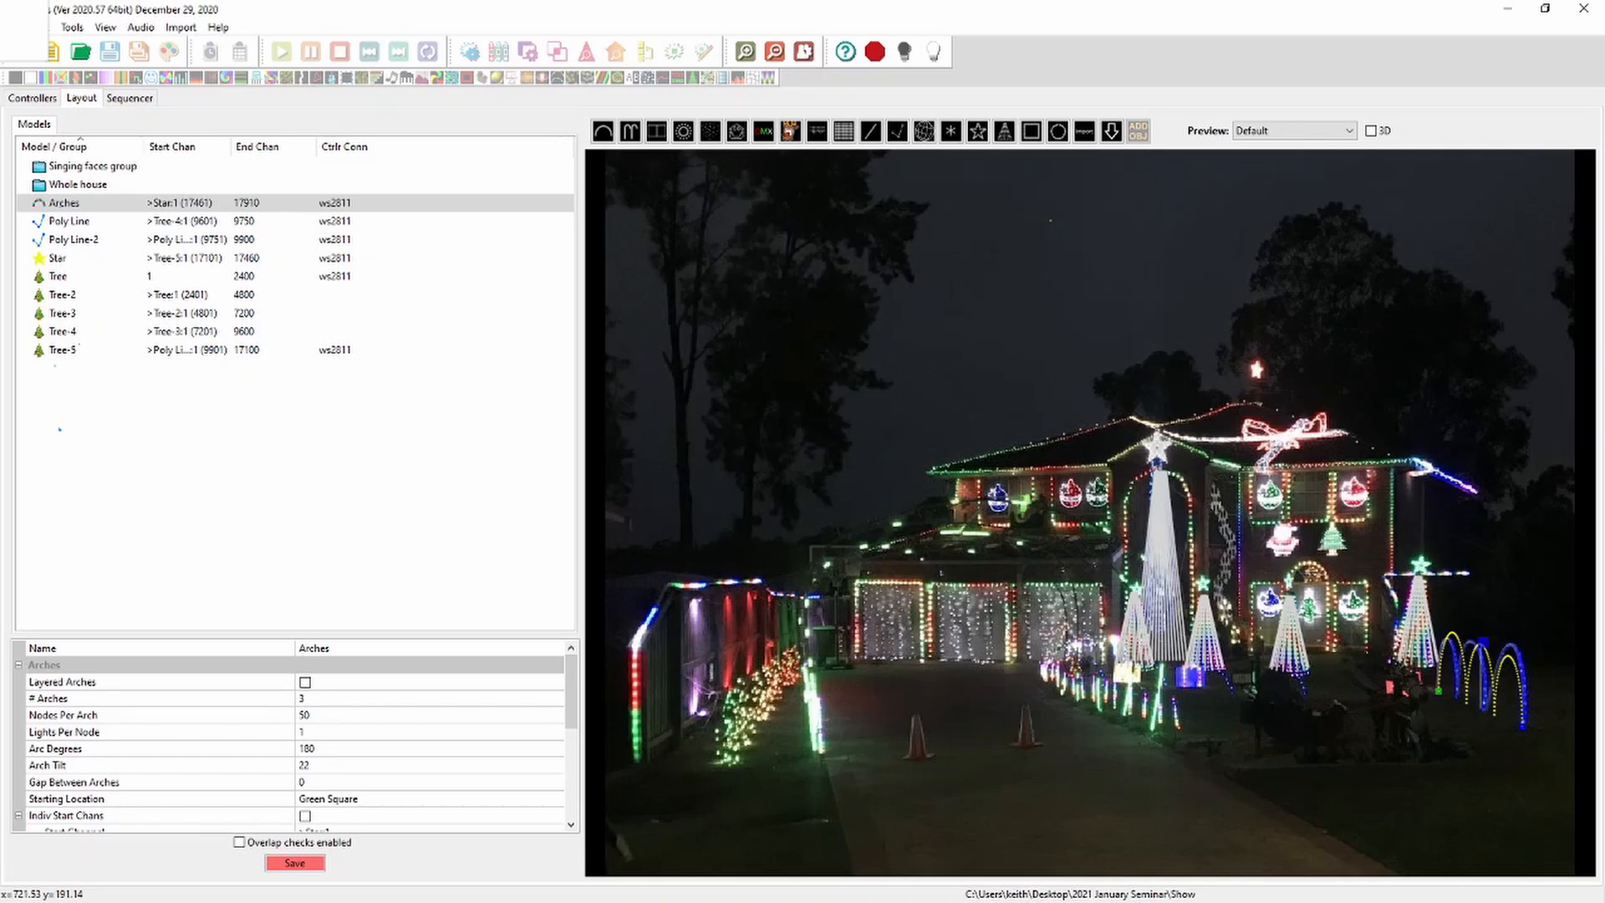
Set the small tree nearest the driveway to 1 string, 384 nodes per string and 18 strands per string
{"action": "left_click", "coordinate": [1136, 647]}
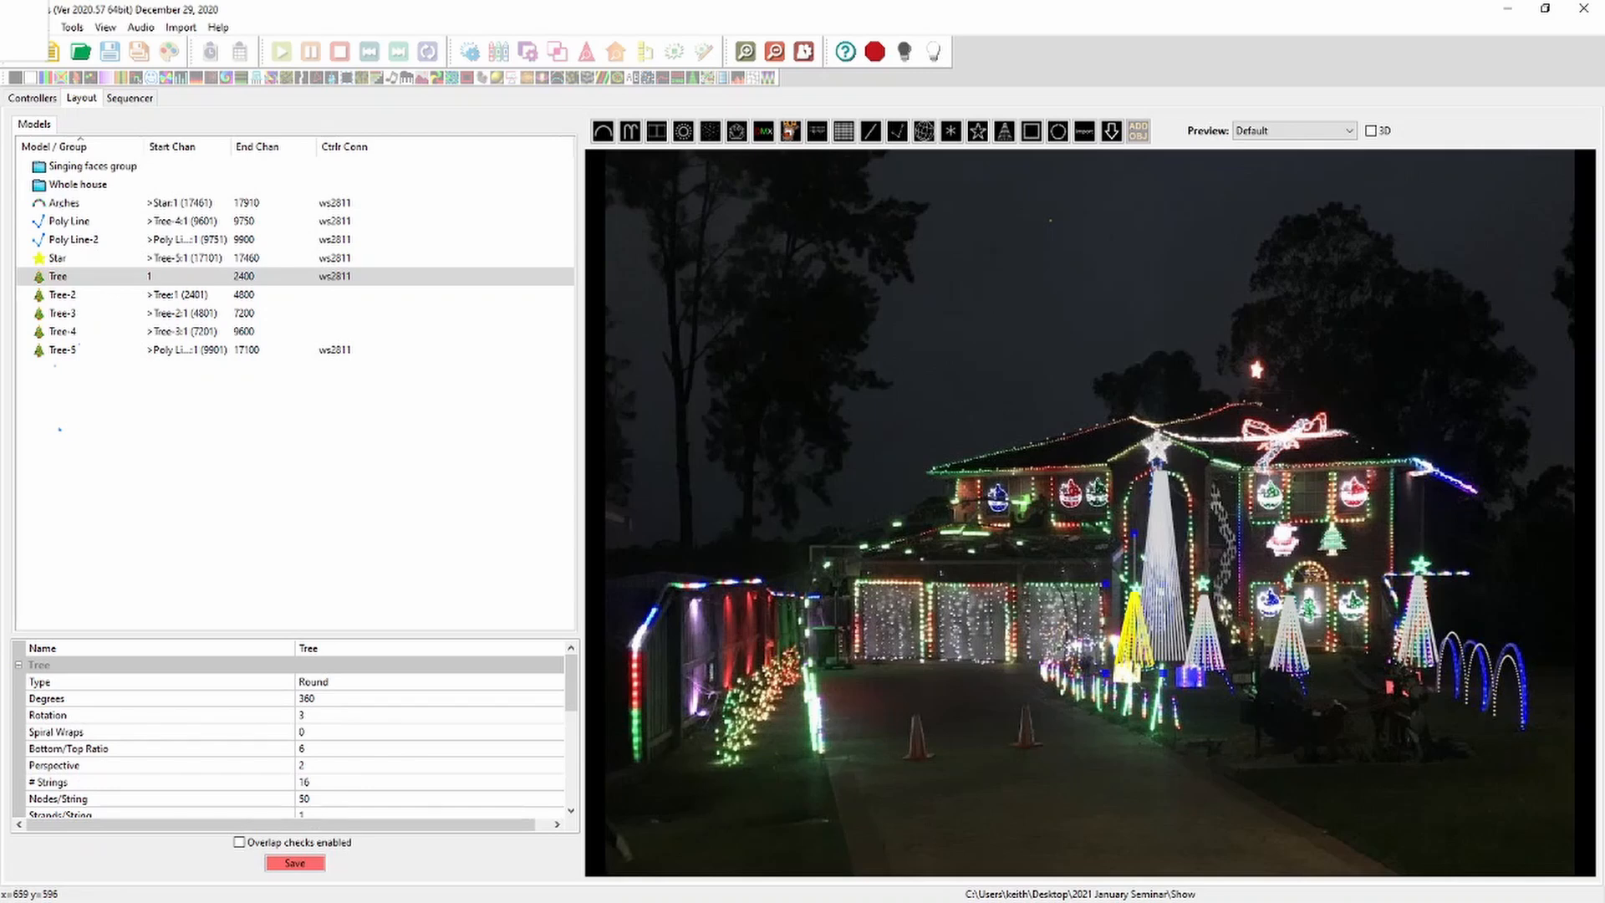
{"action": "left_click", "coordinate": [329, 782]}
{"action": "type", "text": "1"}
{"action": "key", "text": "Return"}
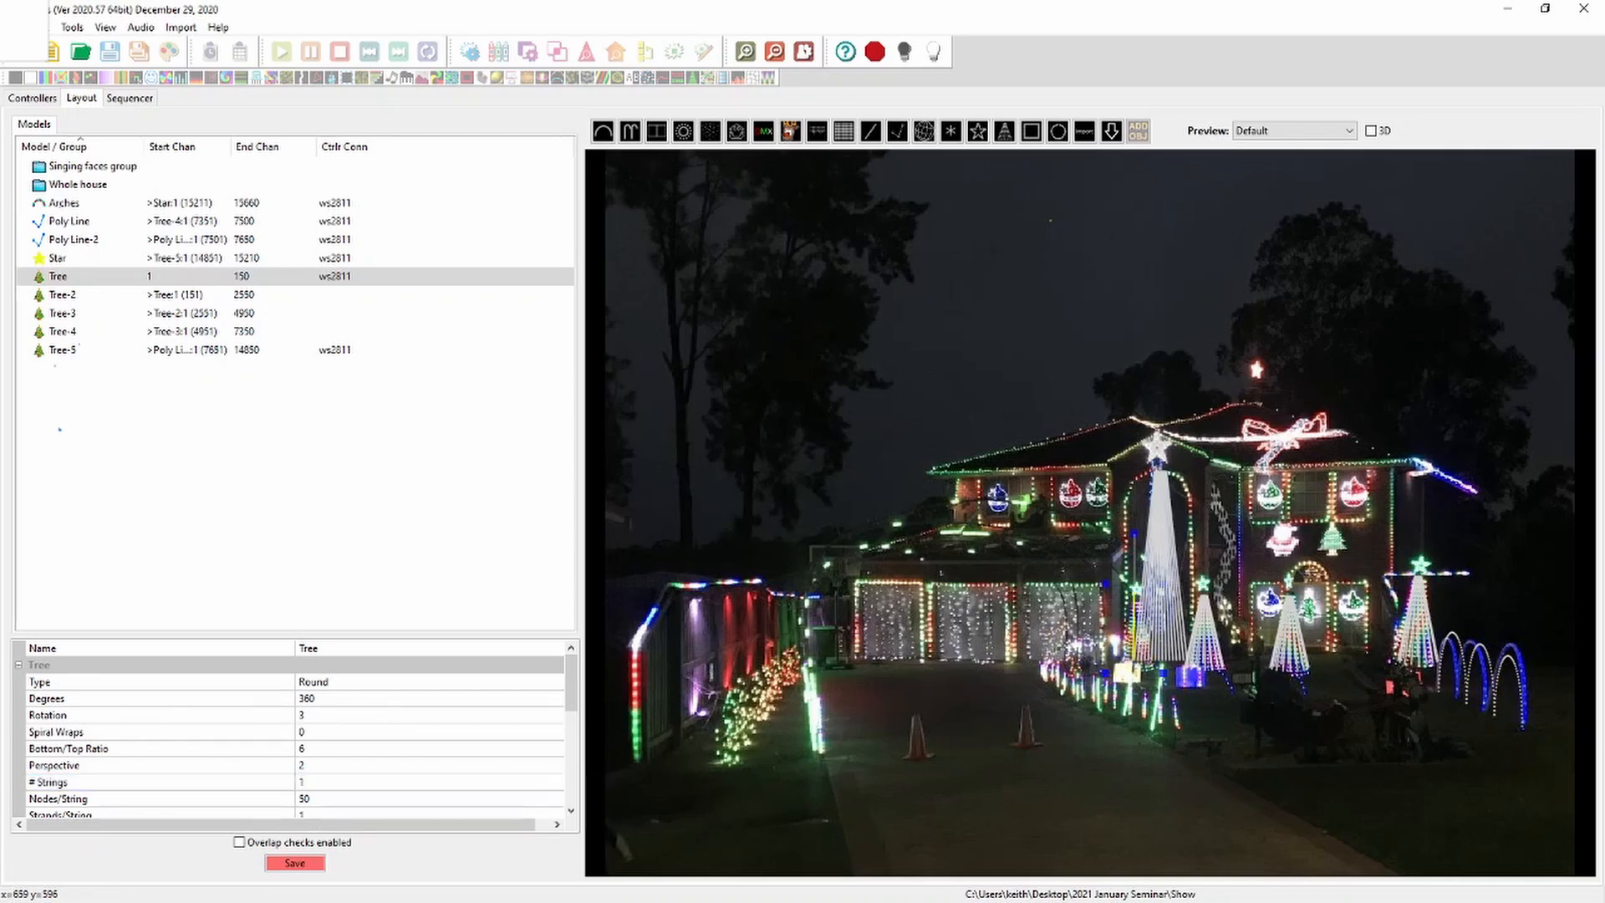
{"action": "left_click", "coordinate": [326, 799]}
{"action": "type", "text": "38"}
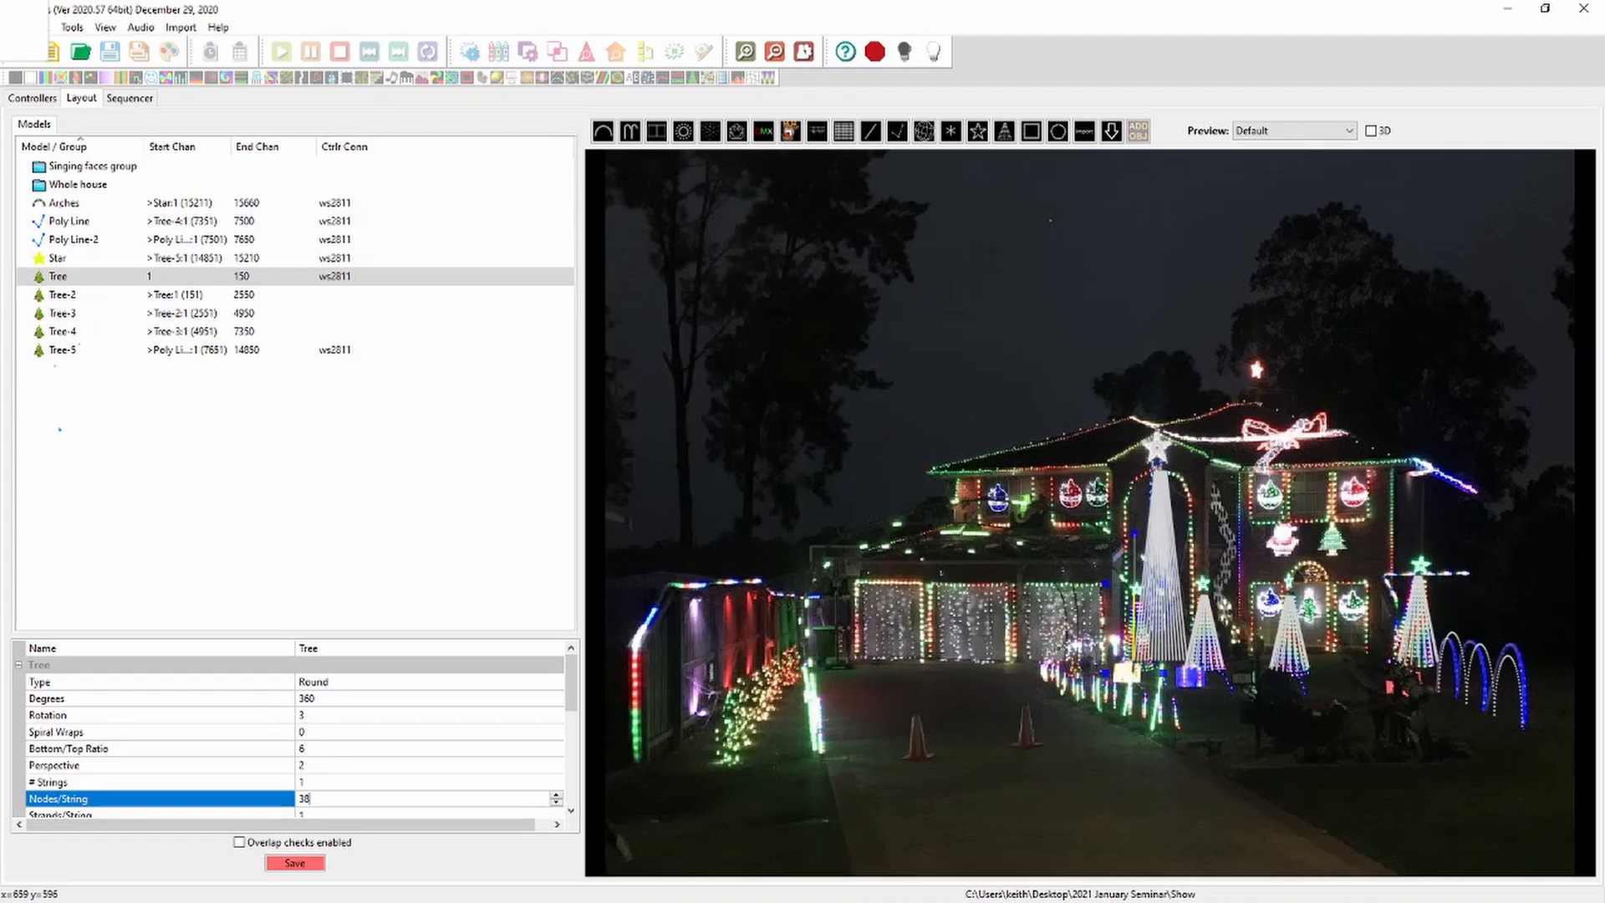
{"action": "type", "text": "4"}
{"action": "key", "text": "Tab"}
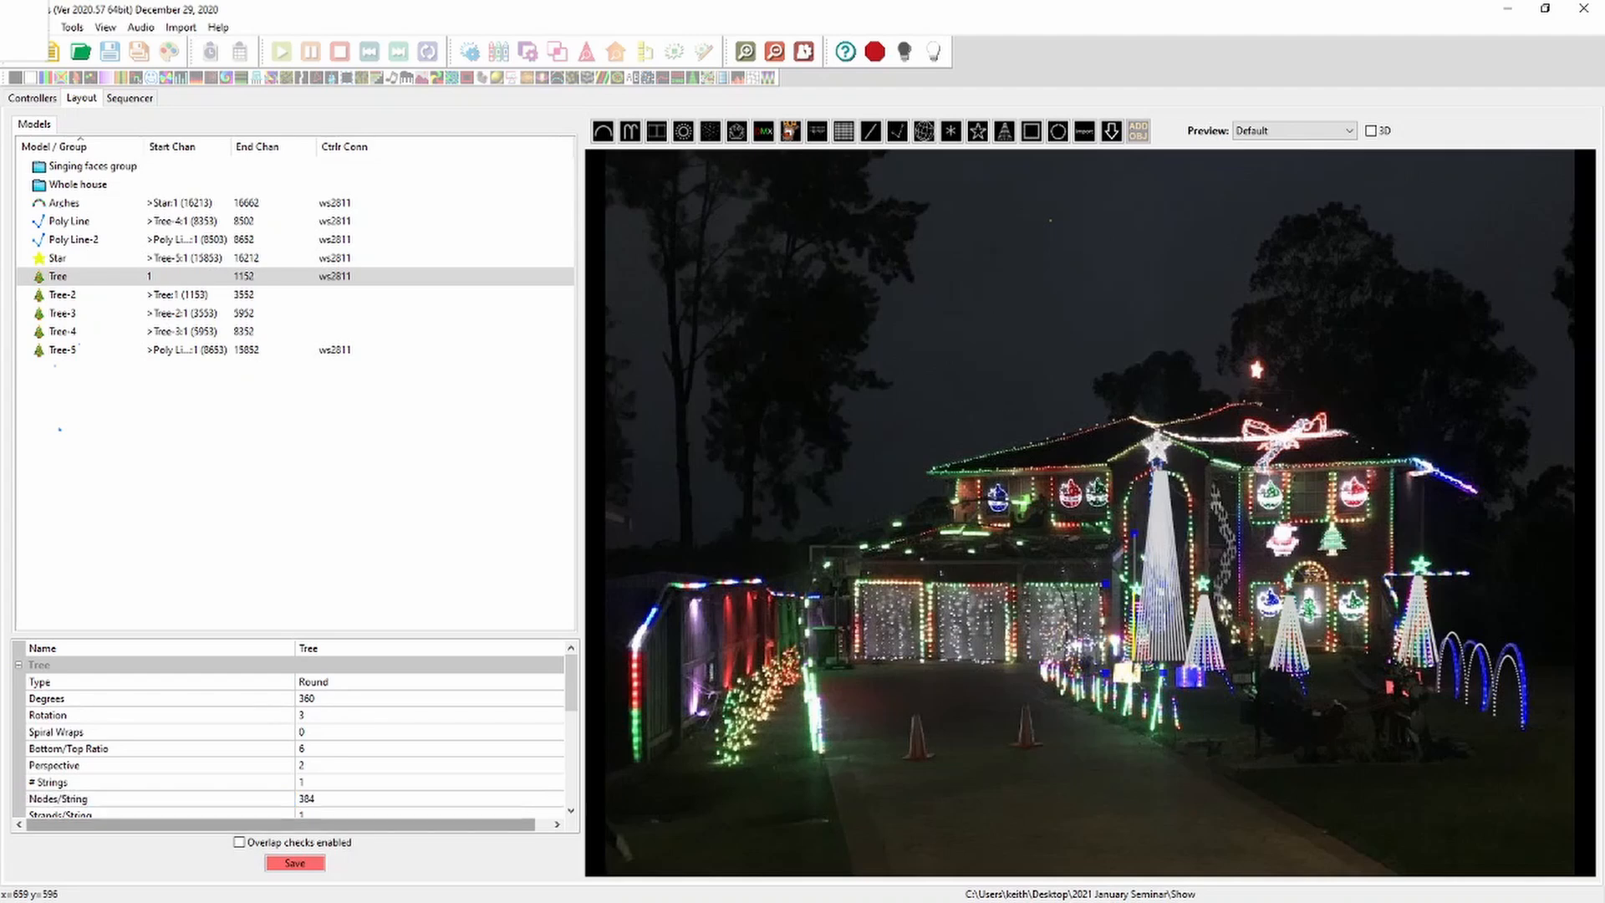
{"action": "type", "text": "18"}
{"action": "key", "text": "Return"}
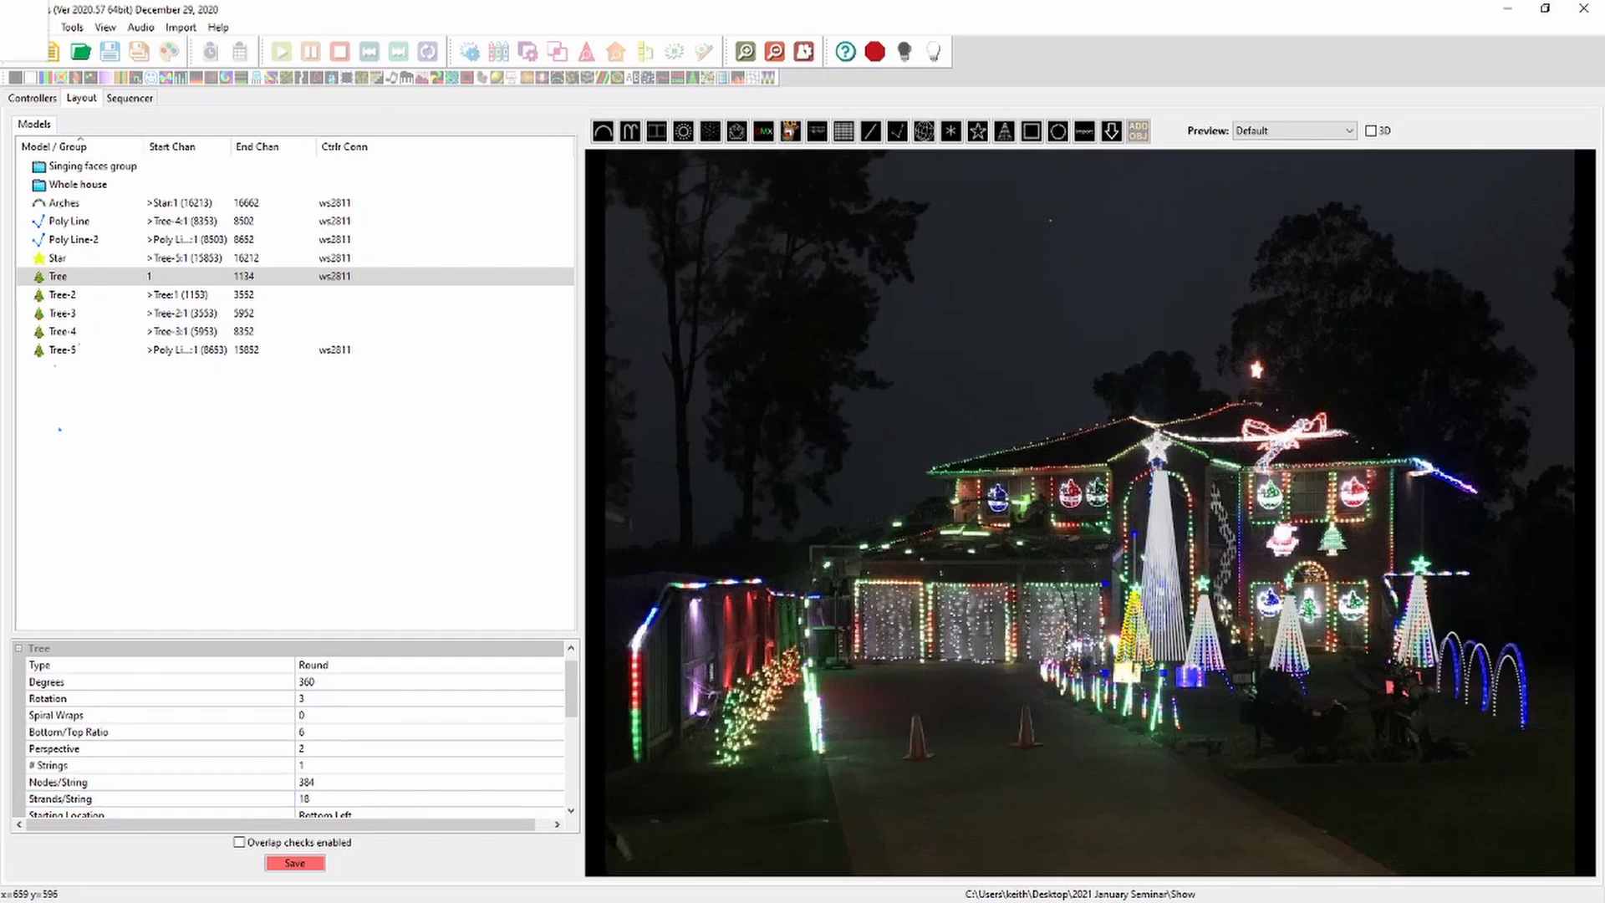
Deselect and reselect the edited small tree in the preview, and save the layout
{"action": "key", "text": "Escape"}
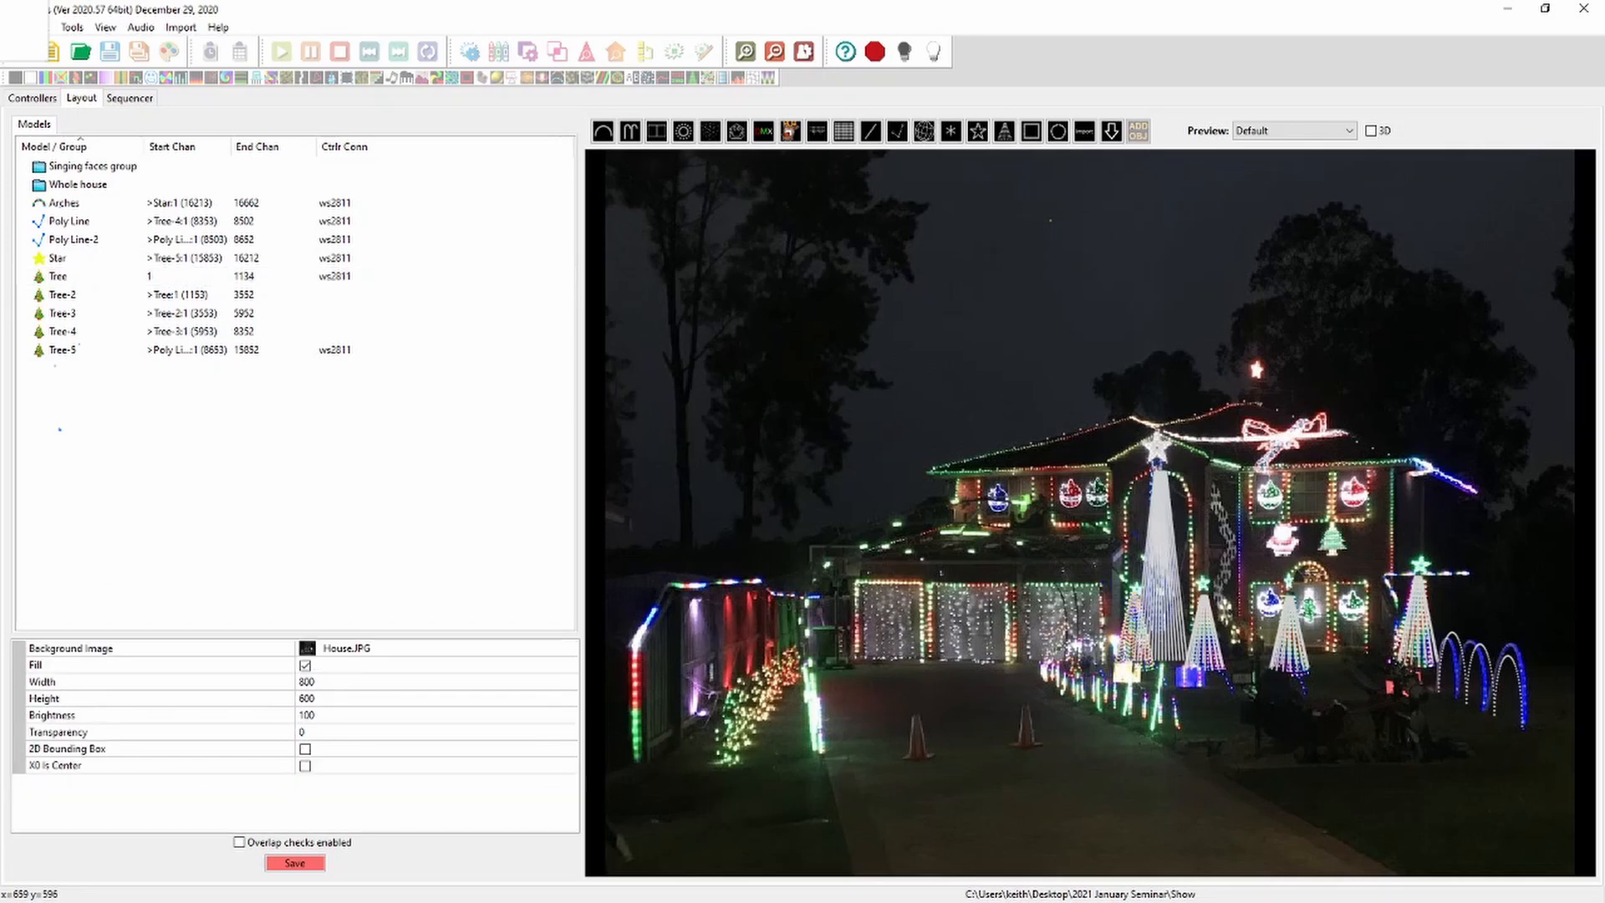
{"action": "left_click", "coordinate": [1130, 624]}
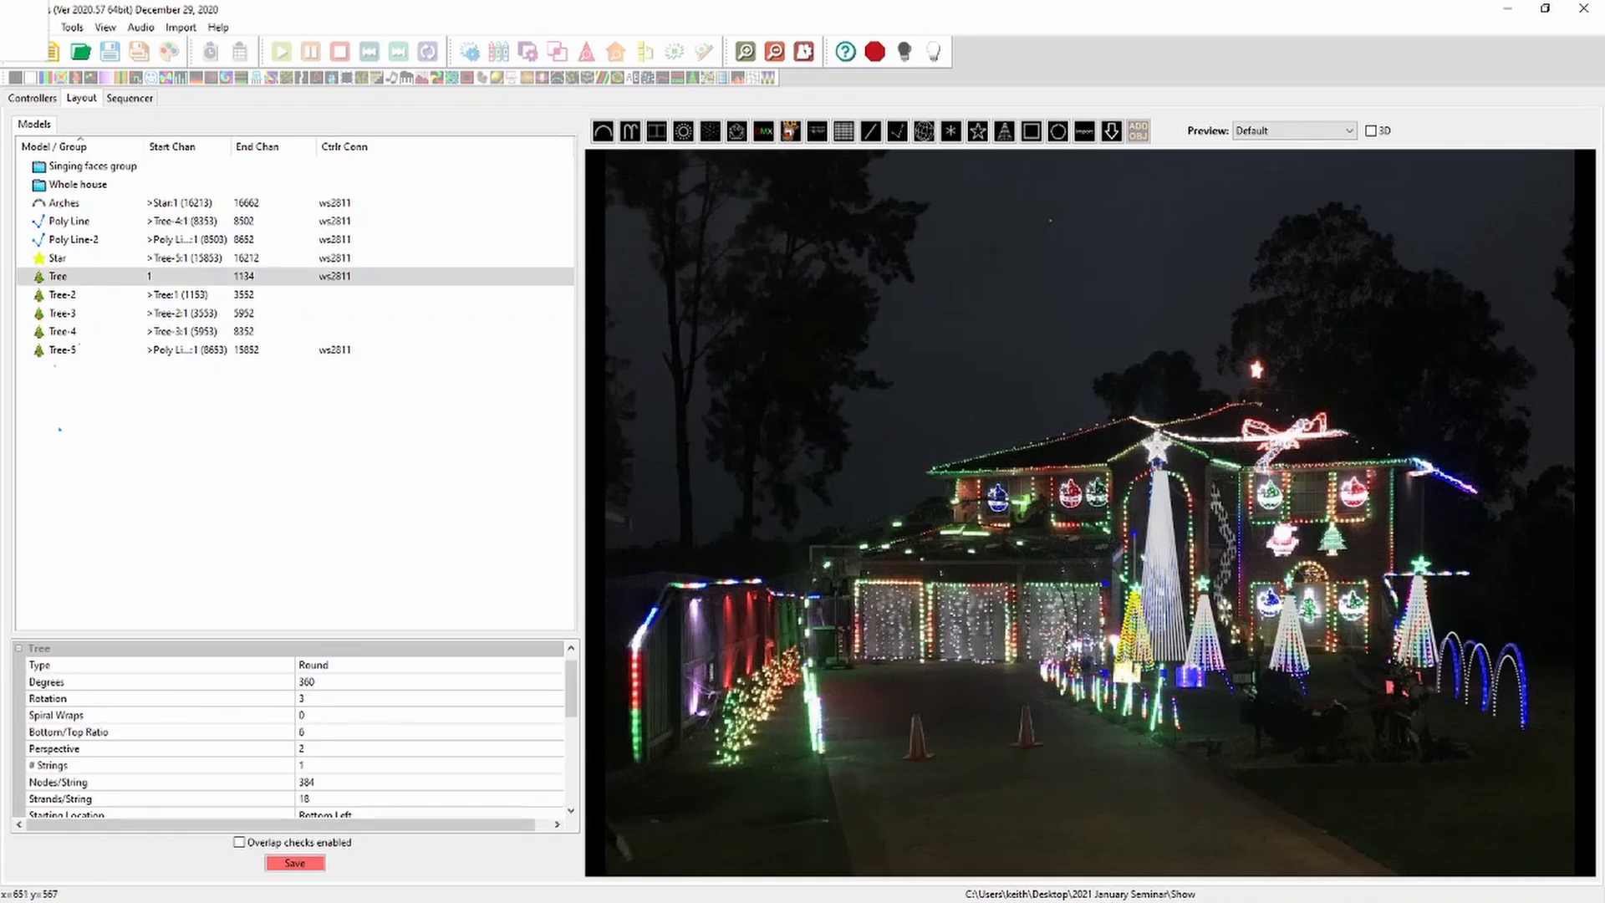
{"action": "left_click", "coordinate": [294, 862]}
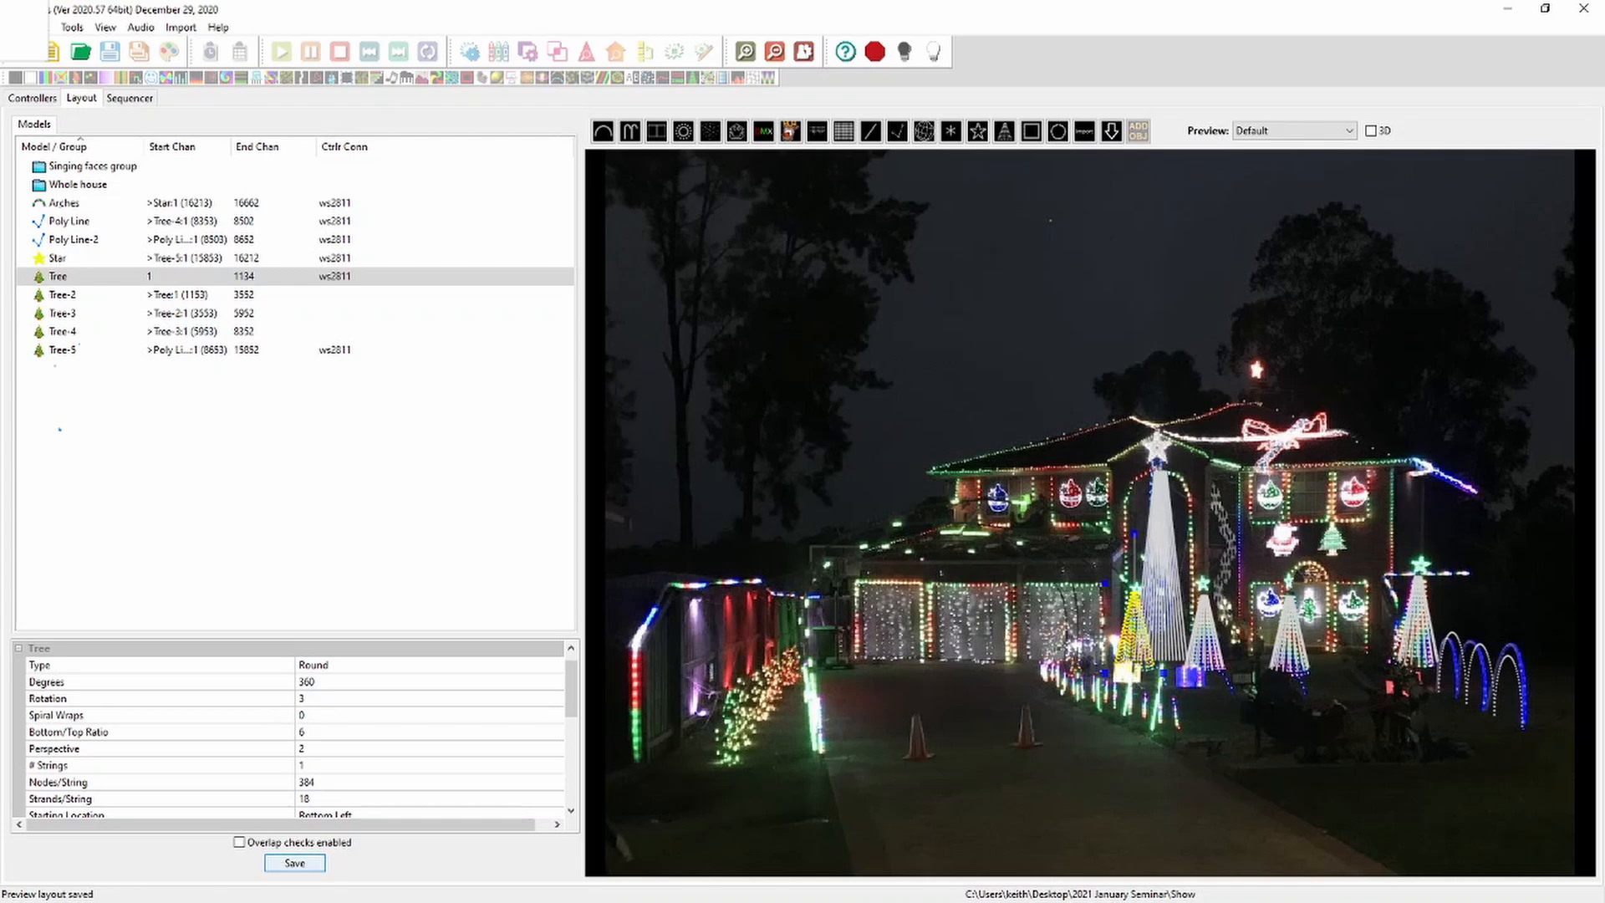